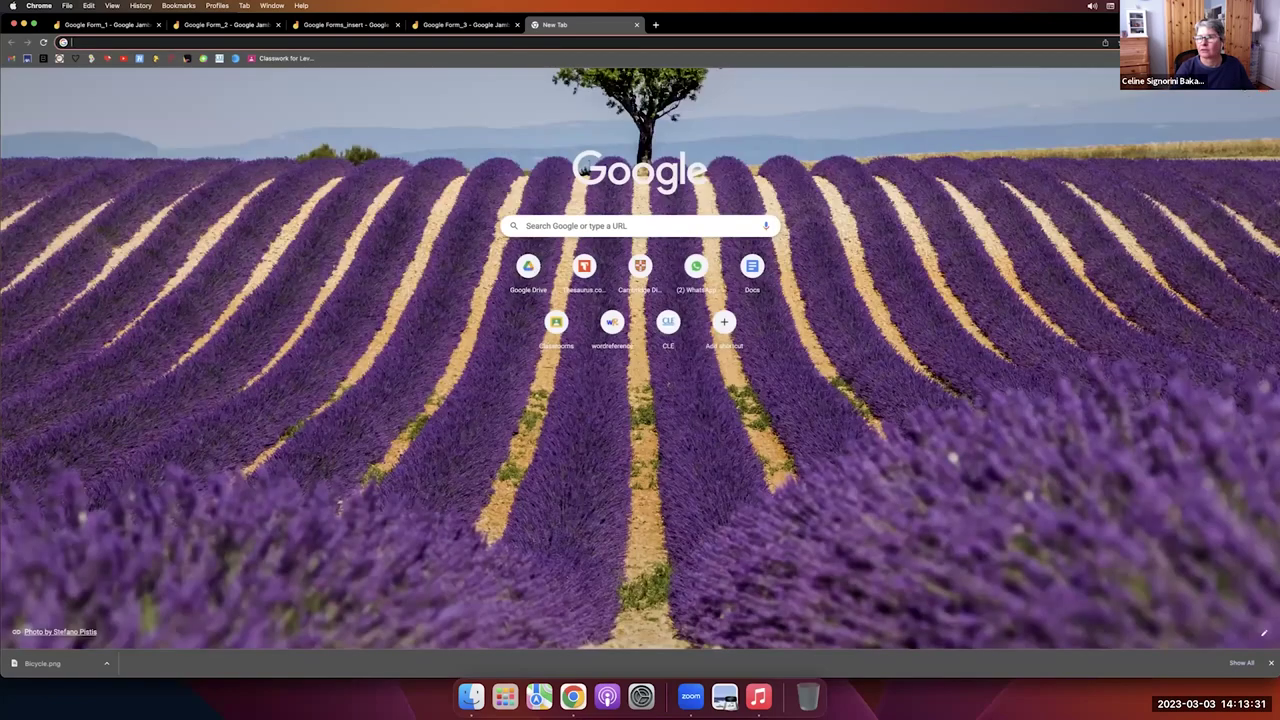
Open Google Drive and create a new blank Google Form from there.
left_click(1230, 80)
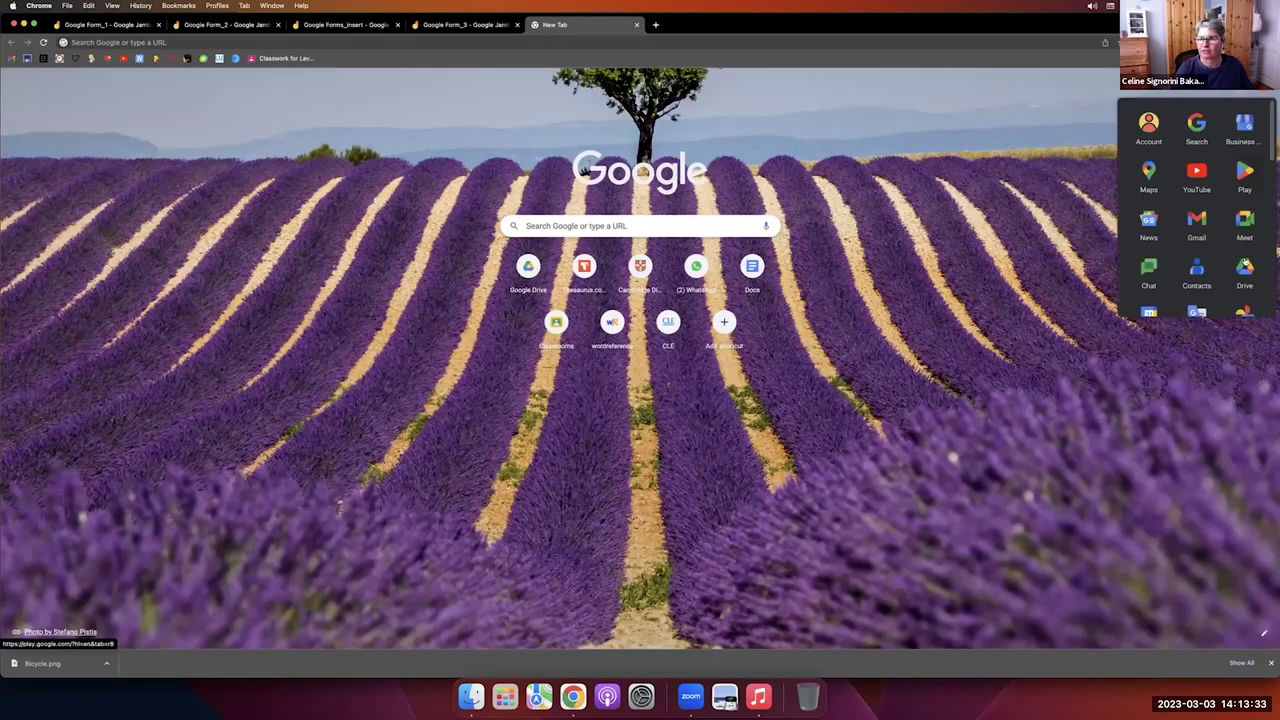
left_click(1247, 266)
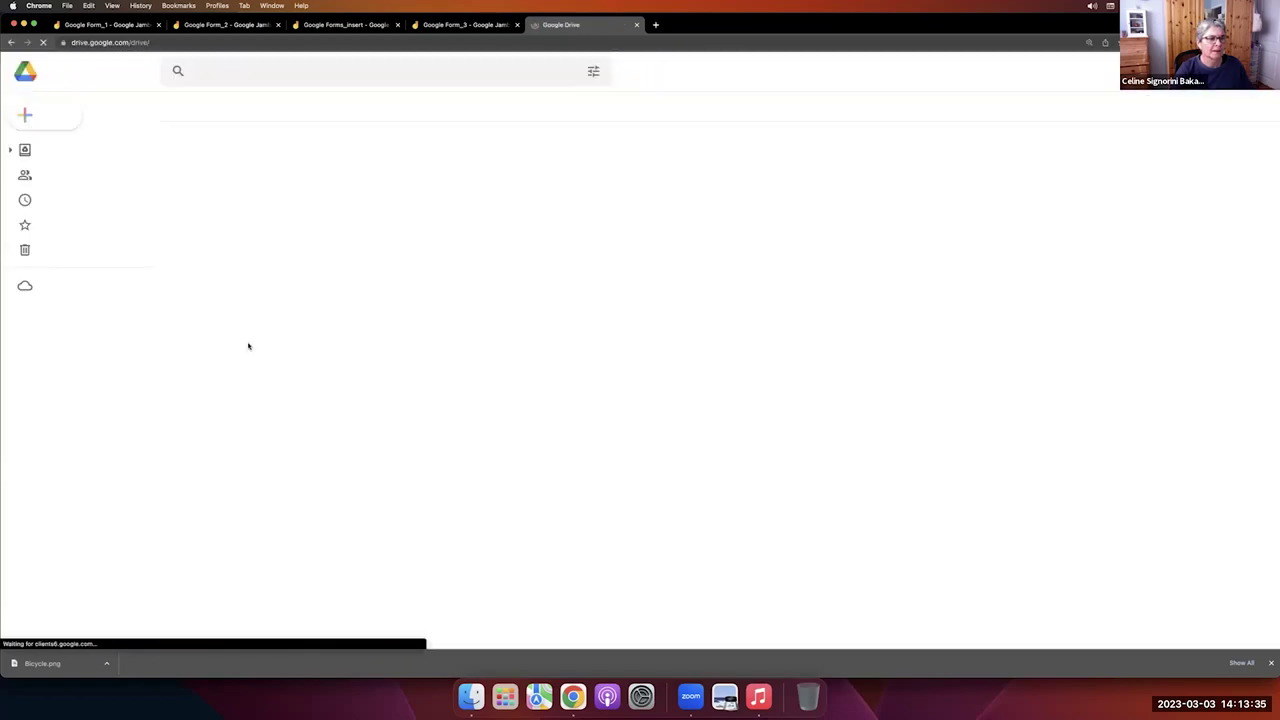
left_click(50, 115)
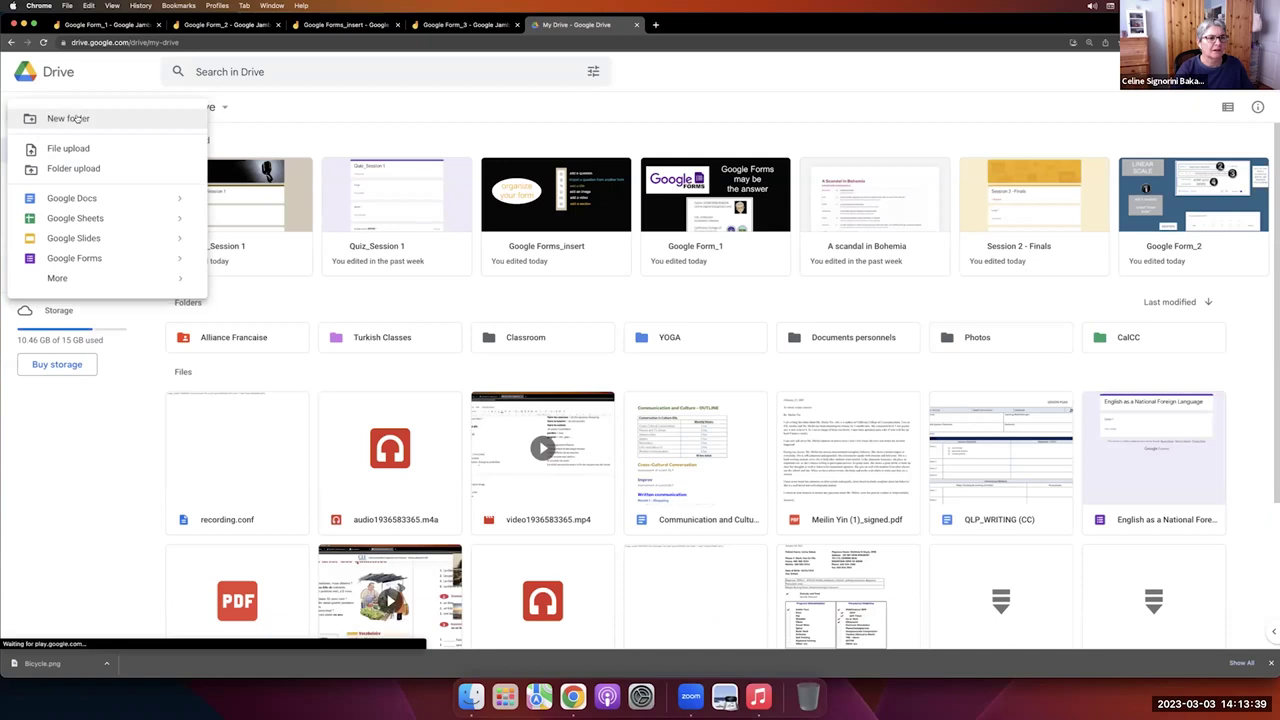
left_click(93, 258)
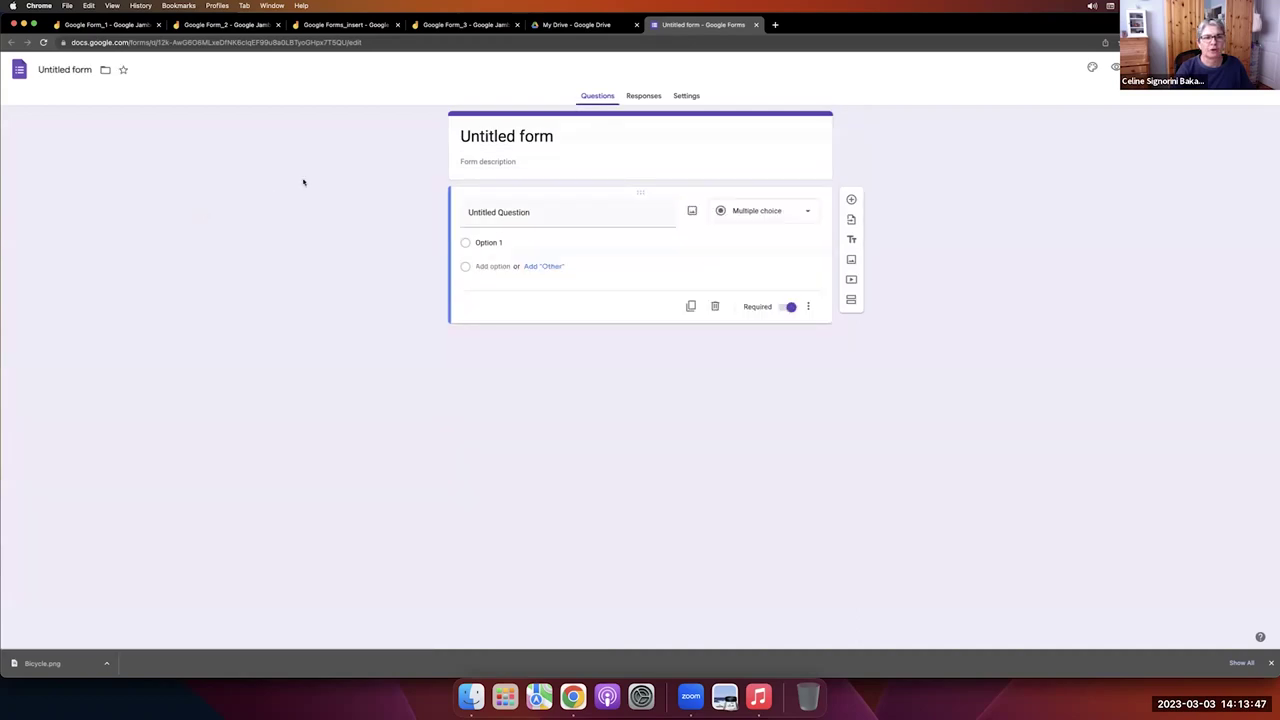
Review the Google_Form_1 Jamboard slides on opening an untitled form and giving it a title.
left_click(128, 24)
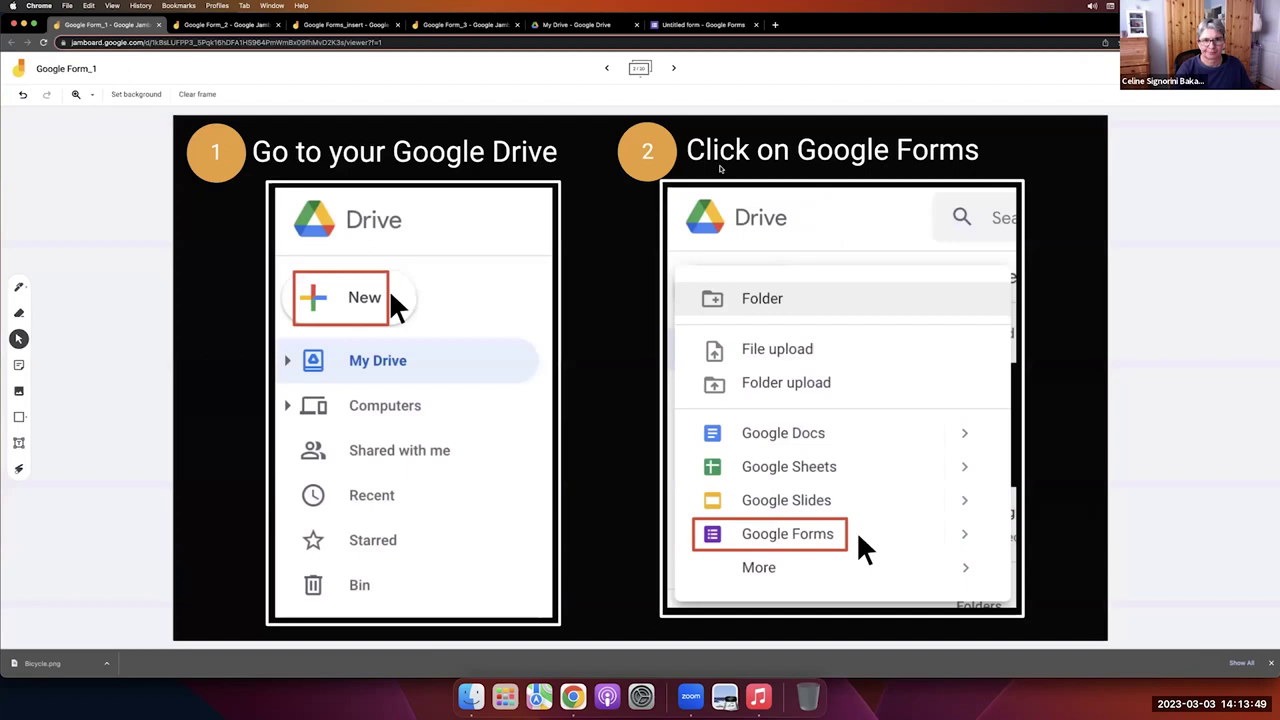
left_click(674, 67)
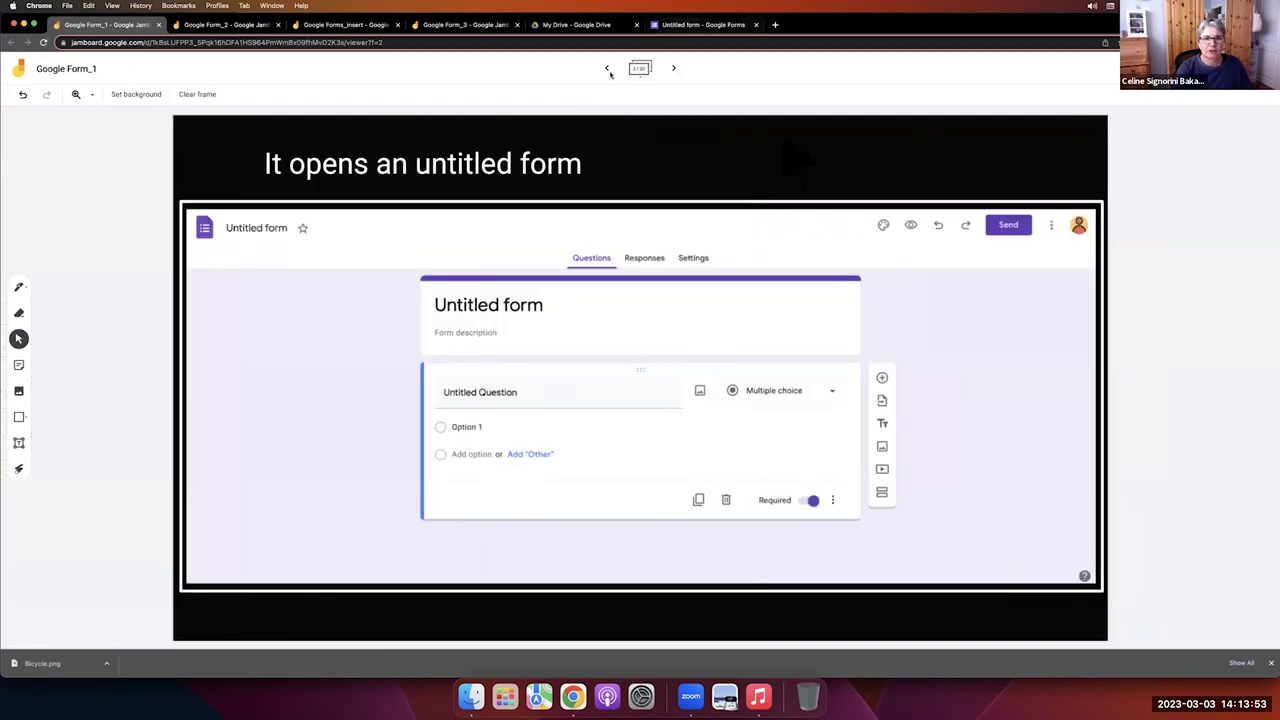
left_click(703, 24)
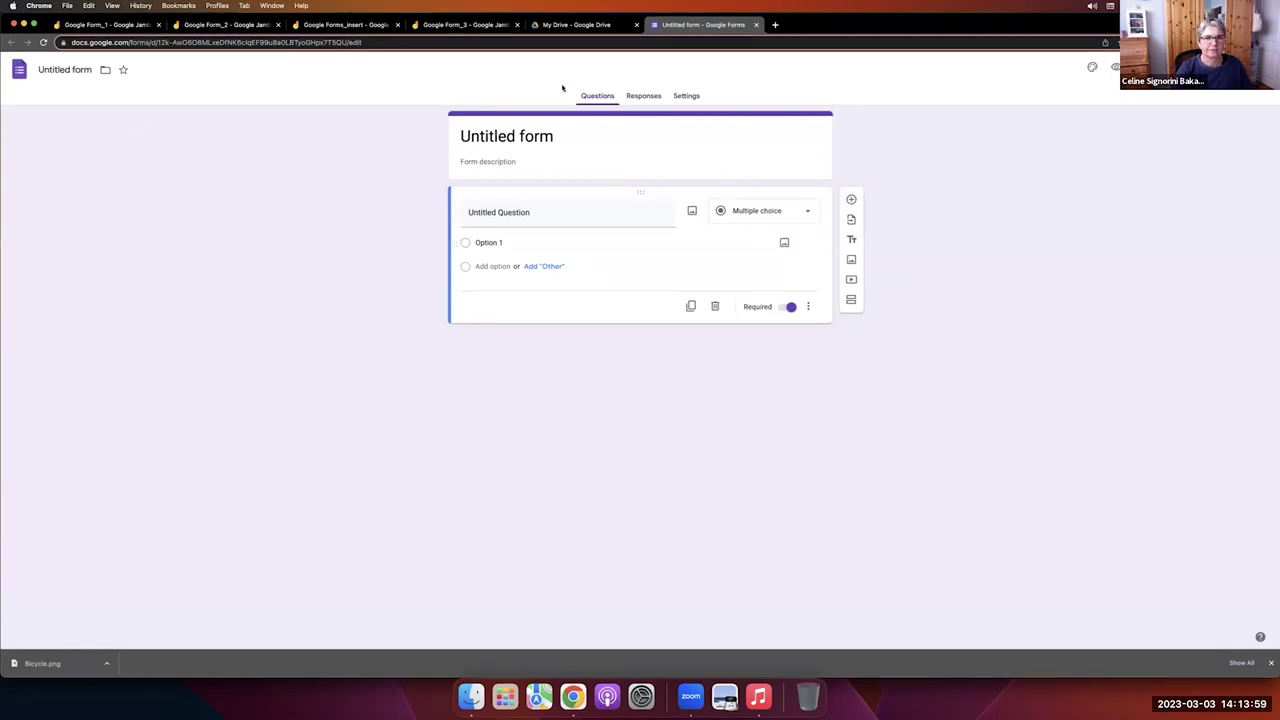
left_click(138, 28)
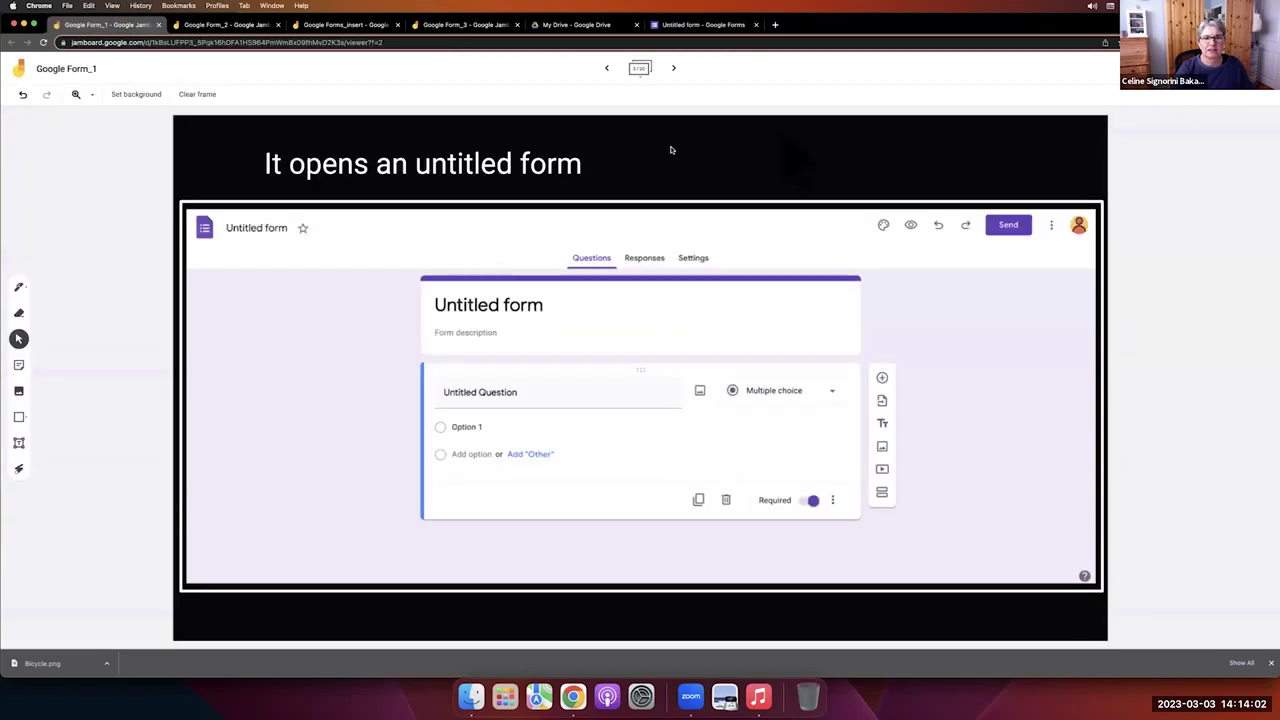
left_click(673, 68)
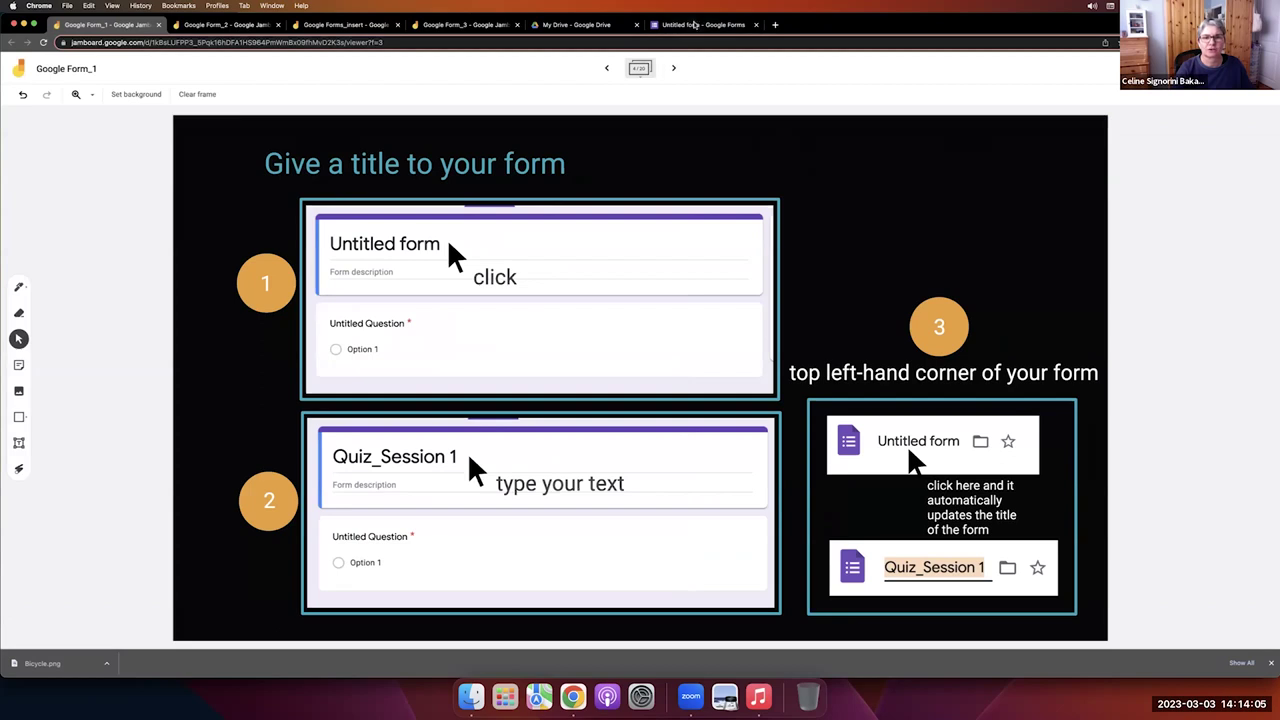
Return to the untitled form, title it "Session 1_Quiz" and apply the same name to the form file.
left_click(694, 24)
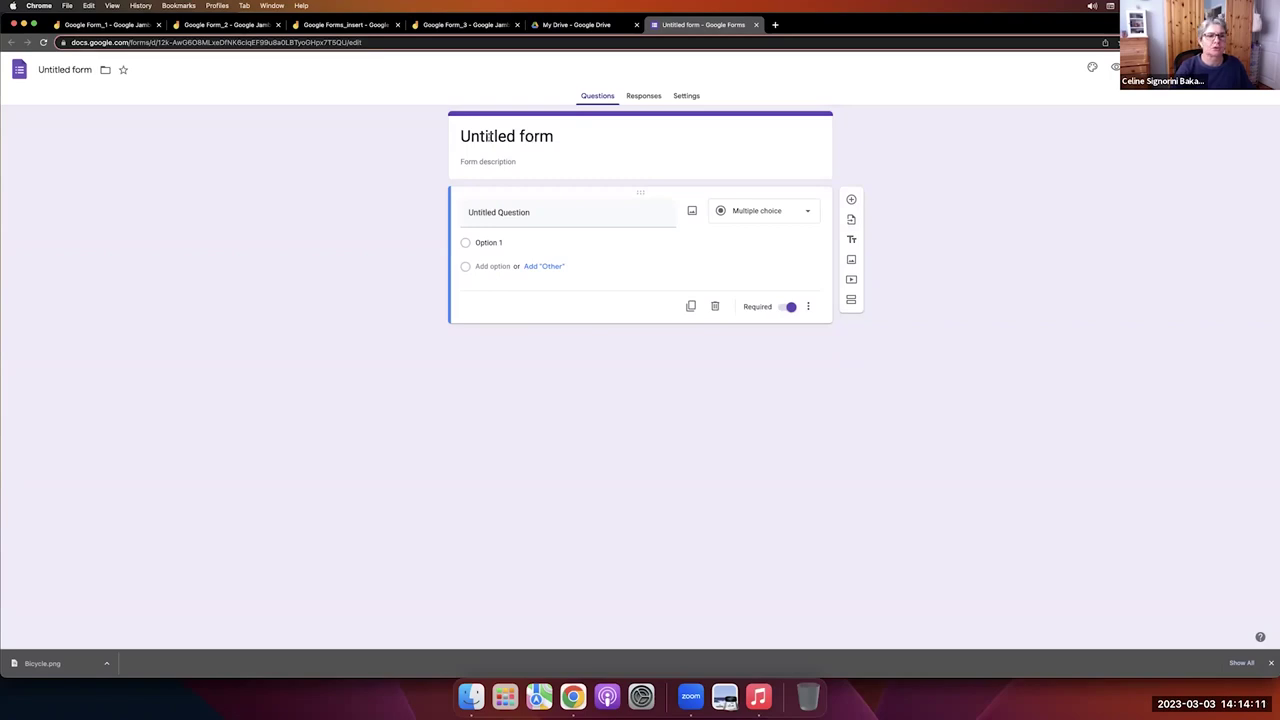
left_click(500, 137)
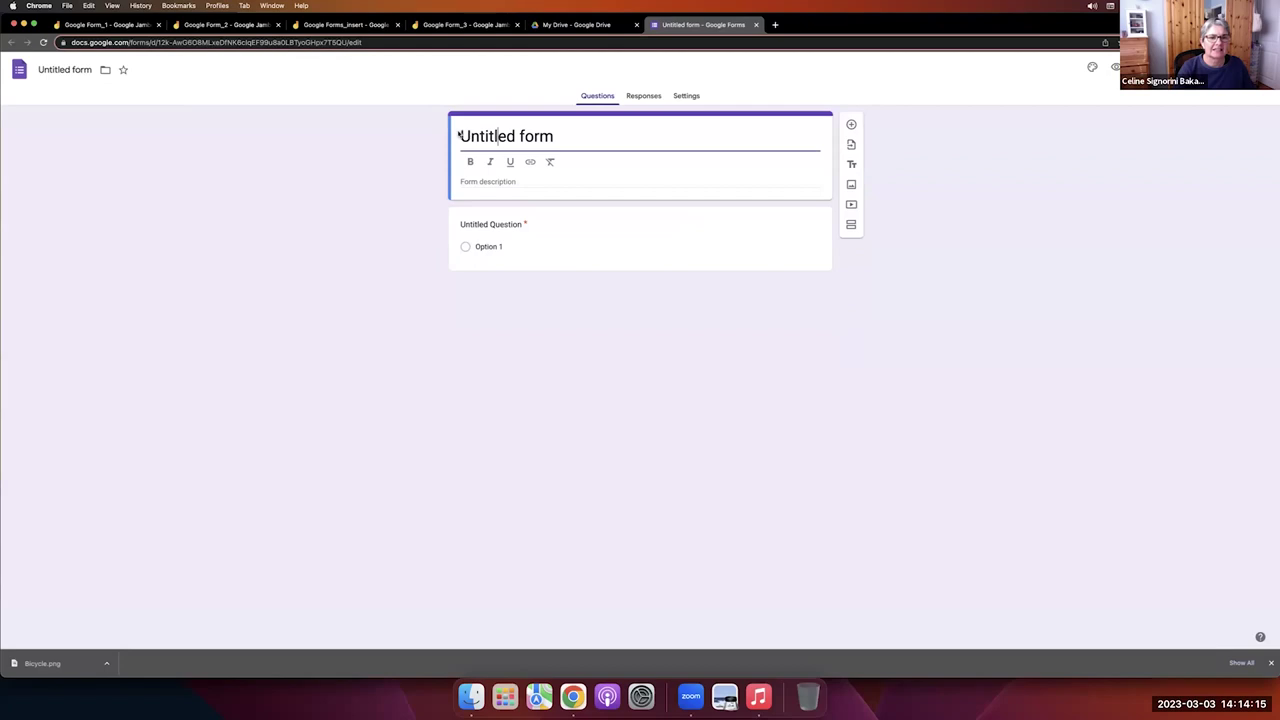
double_click(461, 136)
left_click(461, 136)
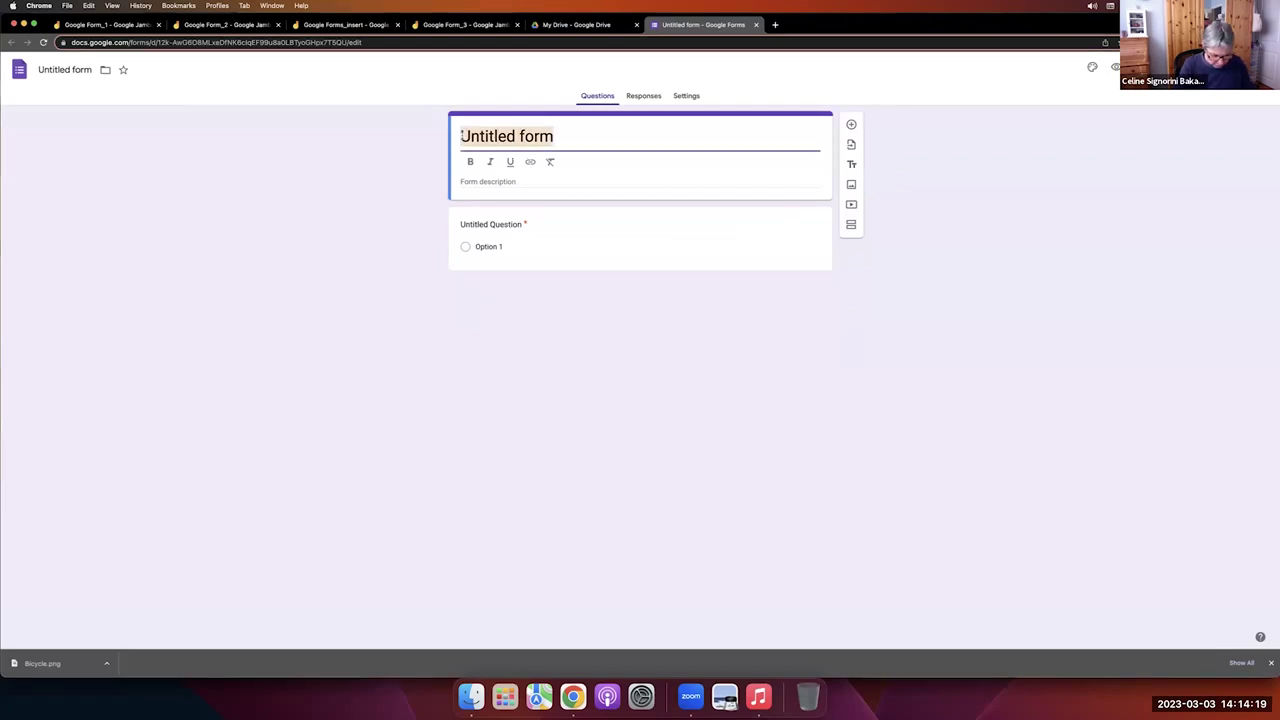
type("Sessions")
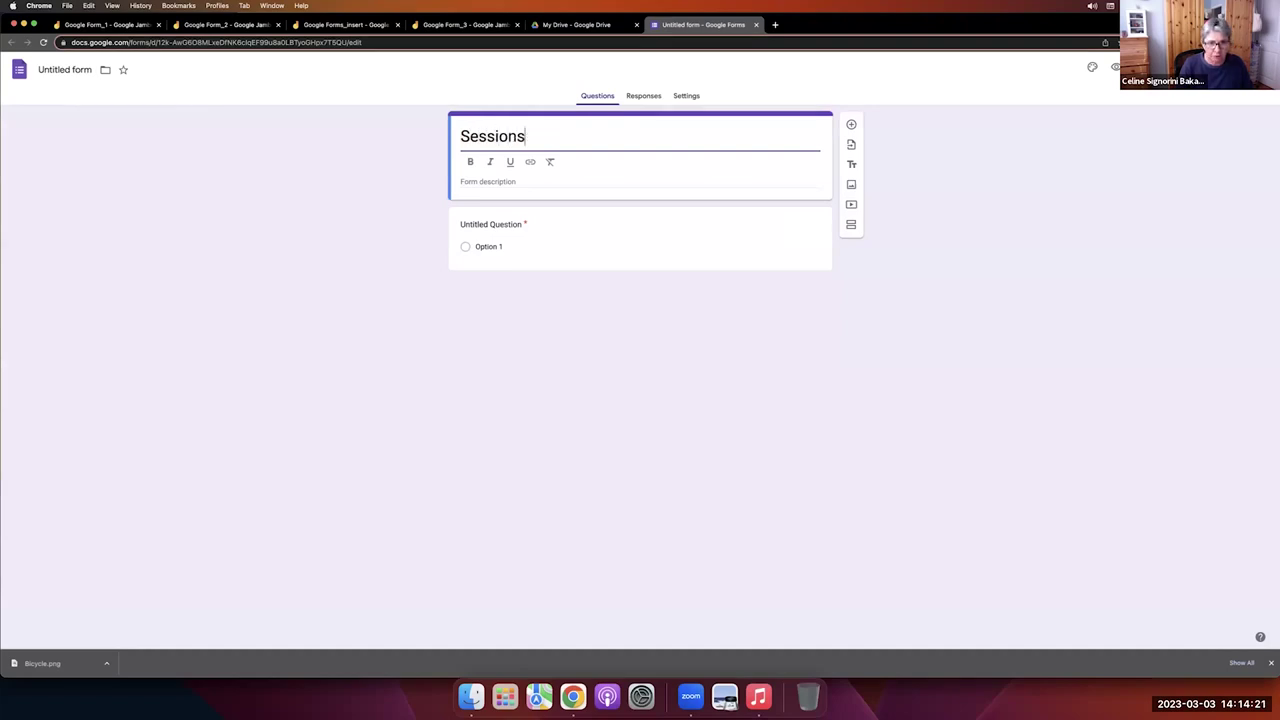
key("BackSpace")
type("1_")
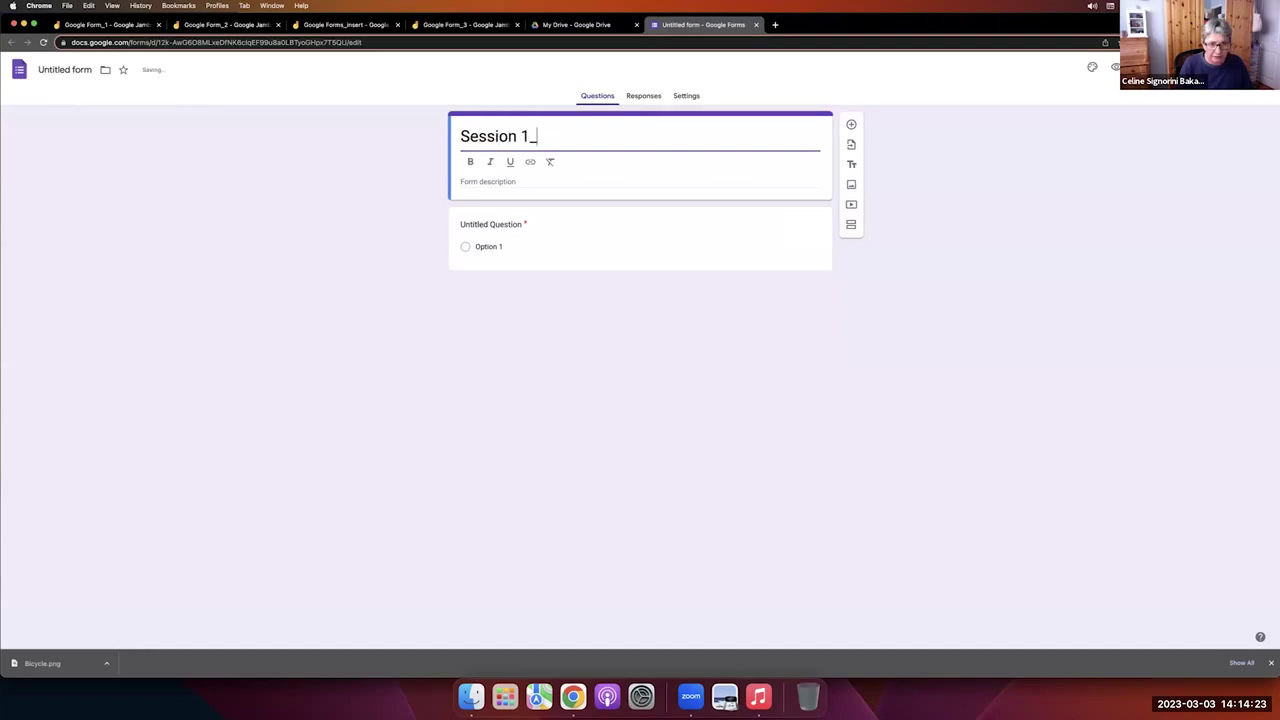
type("Quiz")
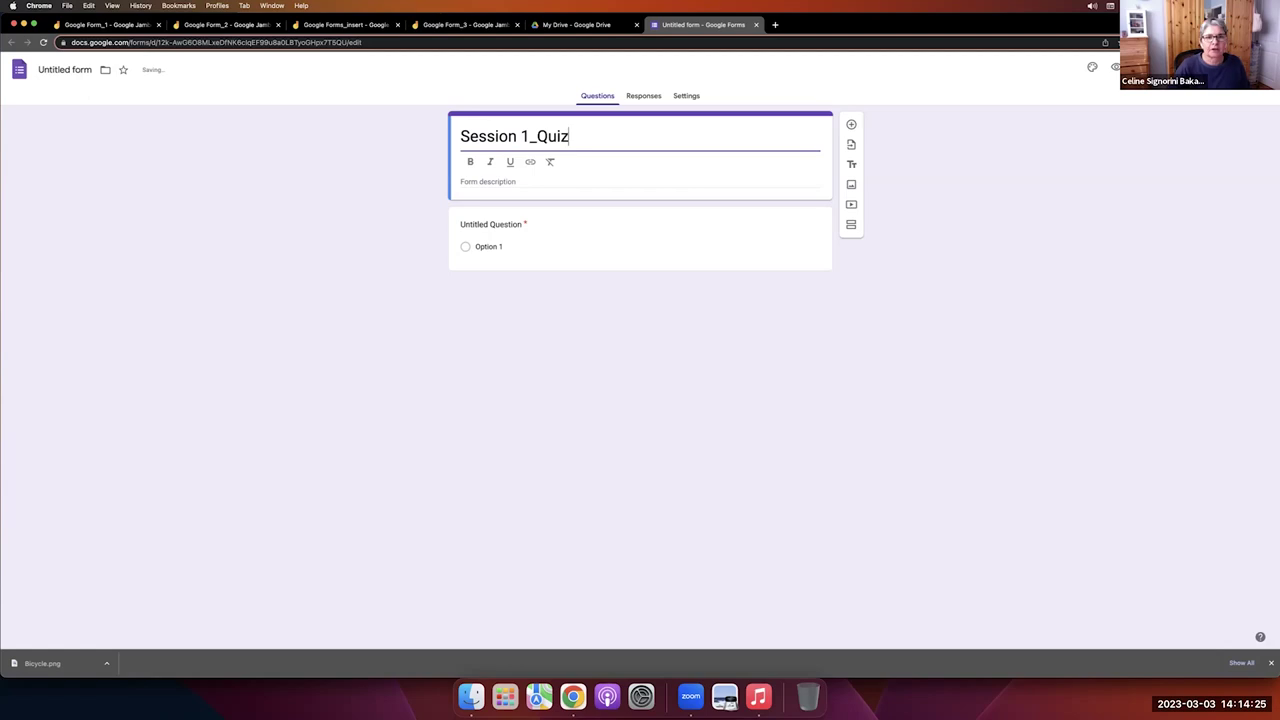
left_click(398, 180)
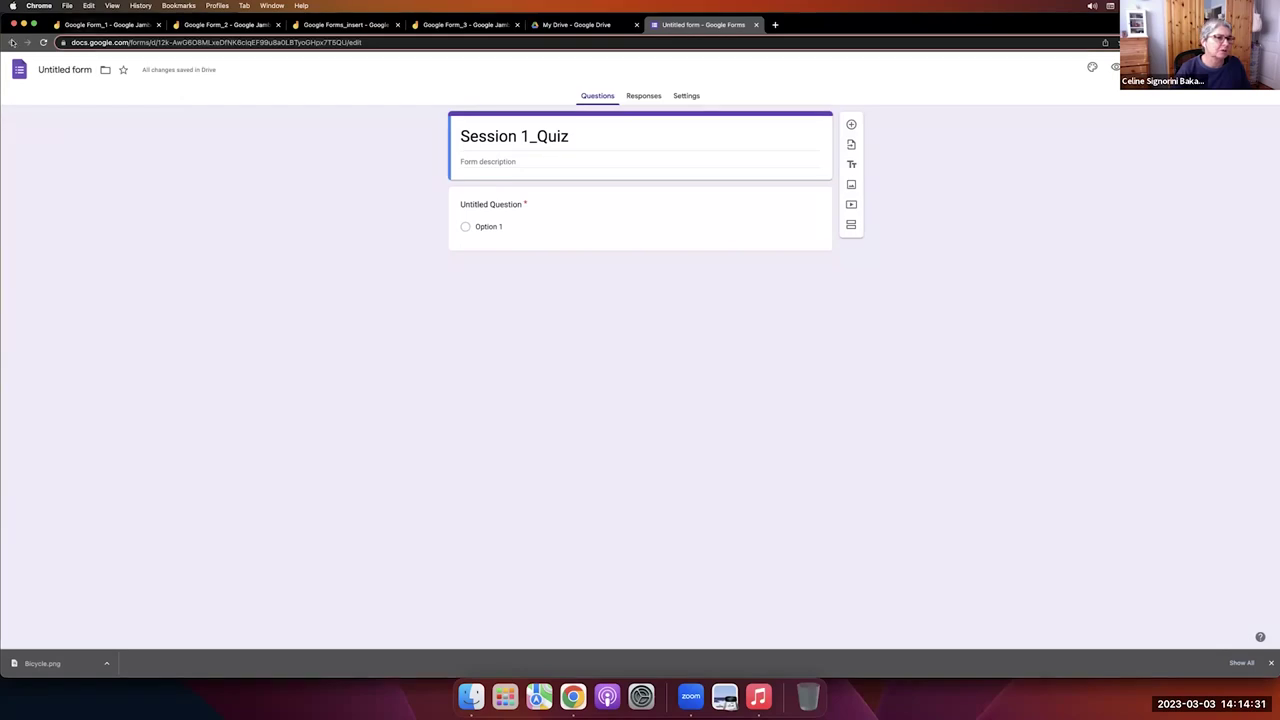
left_click(66, 70)
left_click(57, 126)
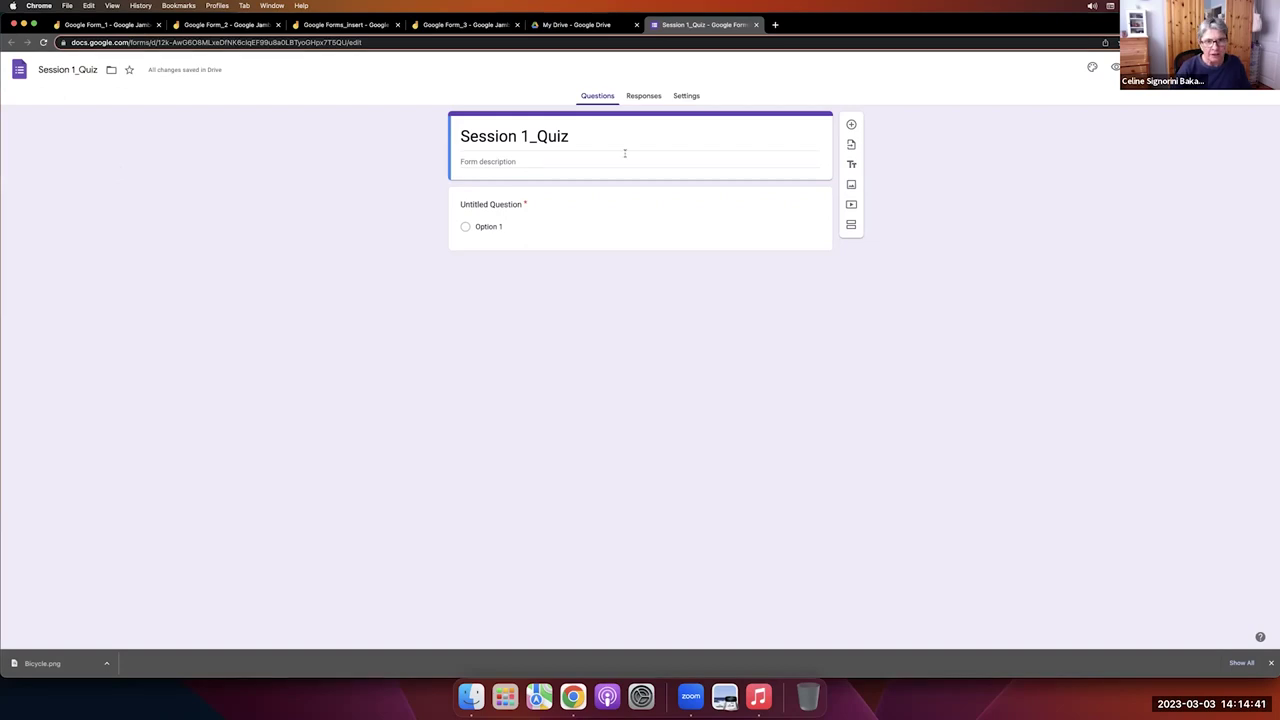
Consult the Jamboard slide on turning a form into a quiz, and enable "Make this a quiz" for the form.
left_click(127, 28)
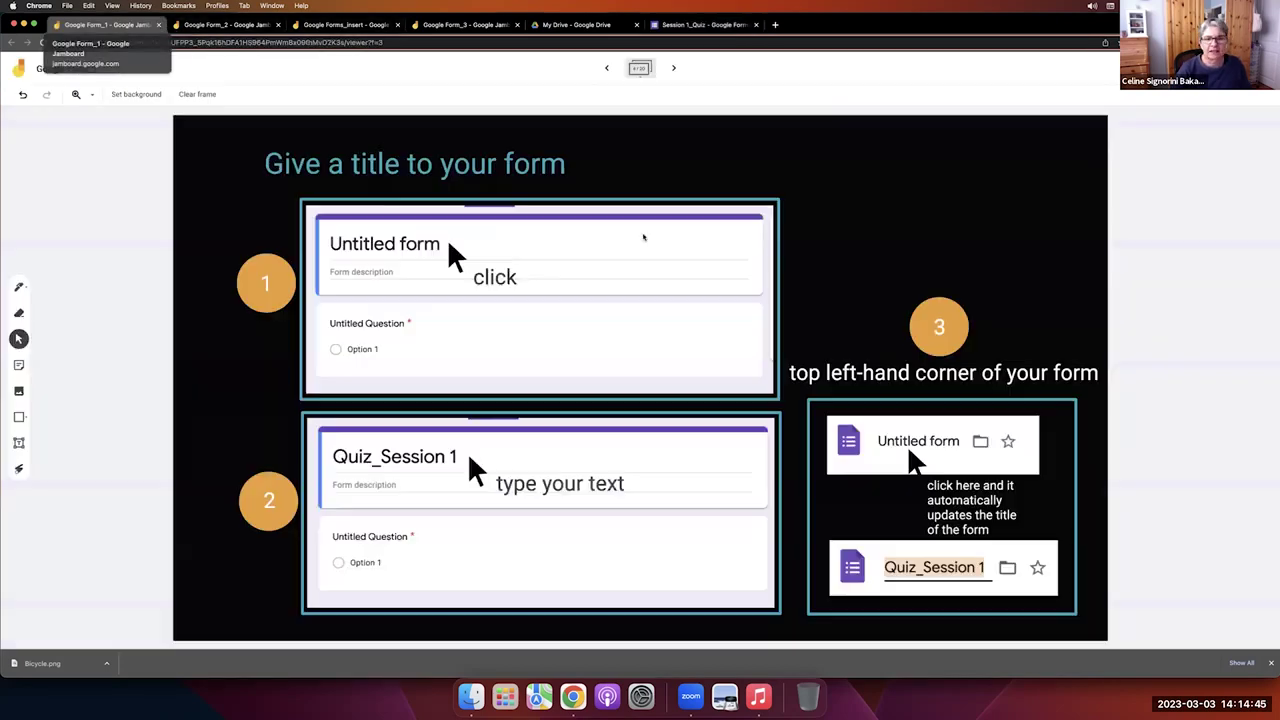
left_click(673, 69)
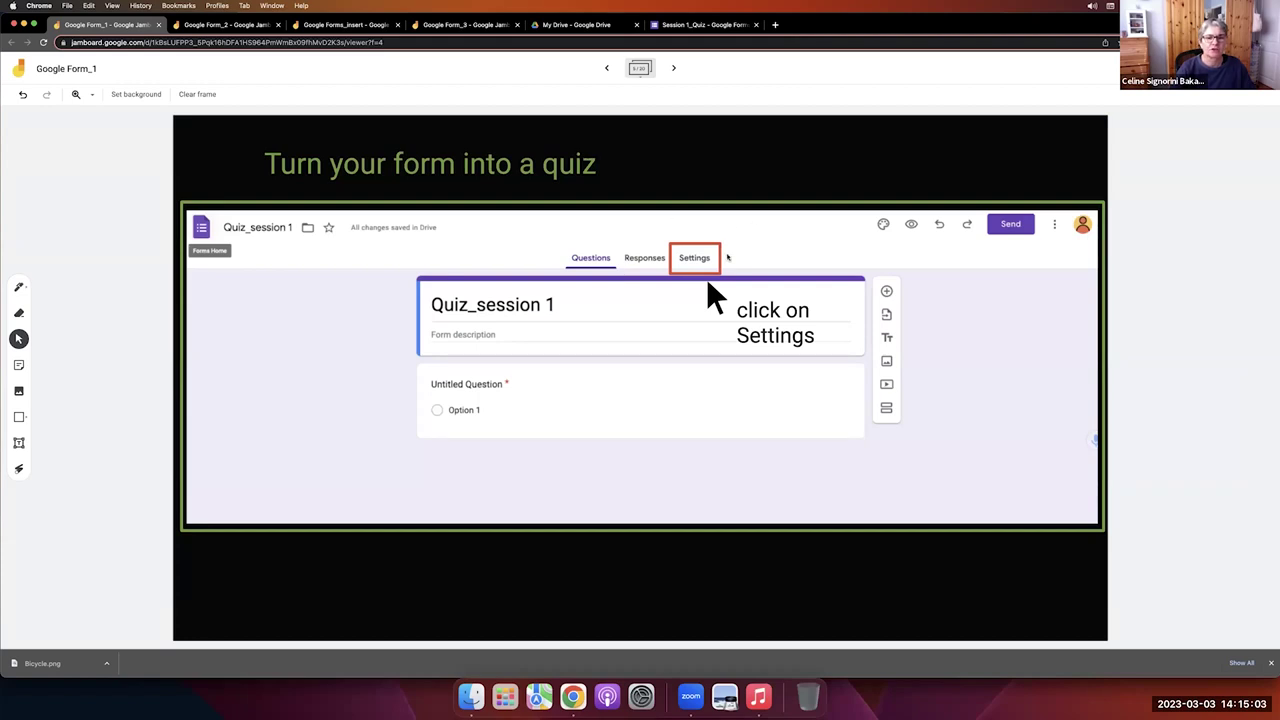
left_click(705, 24)
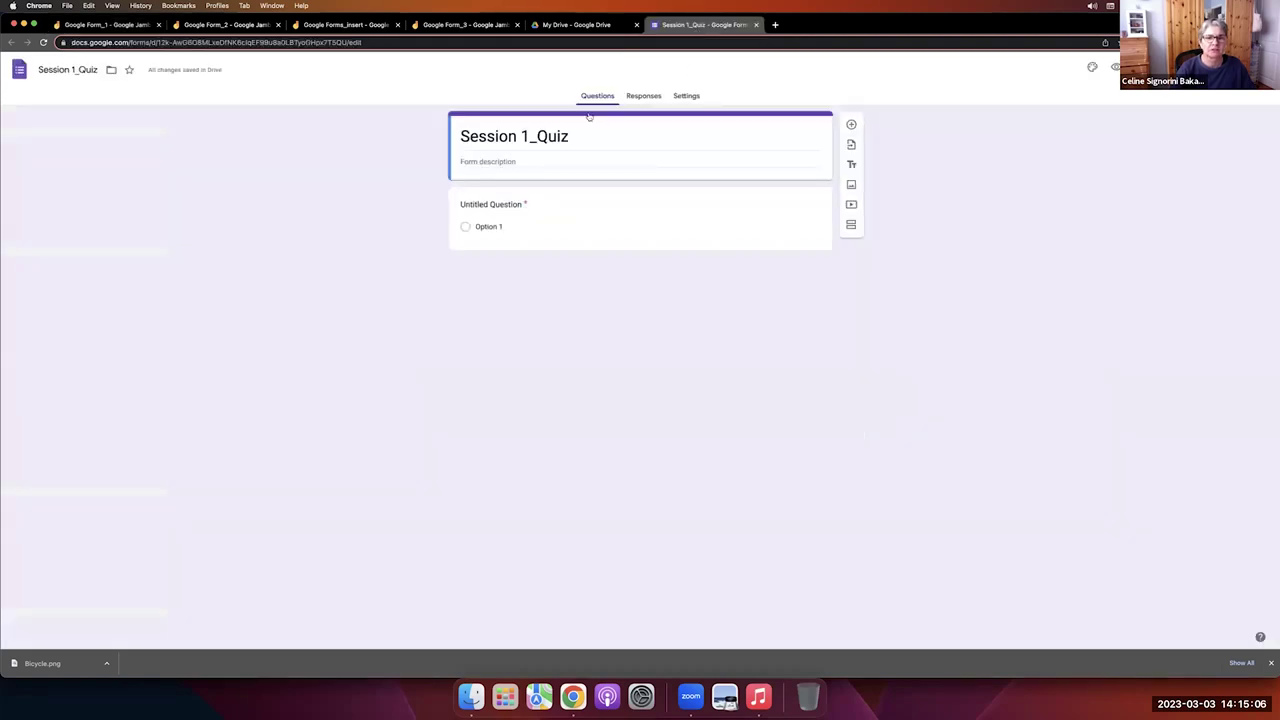
left_click(688, 96)
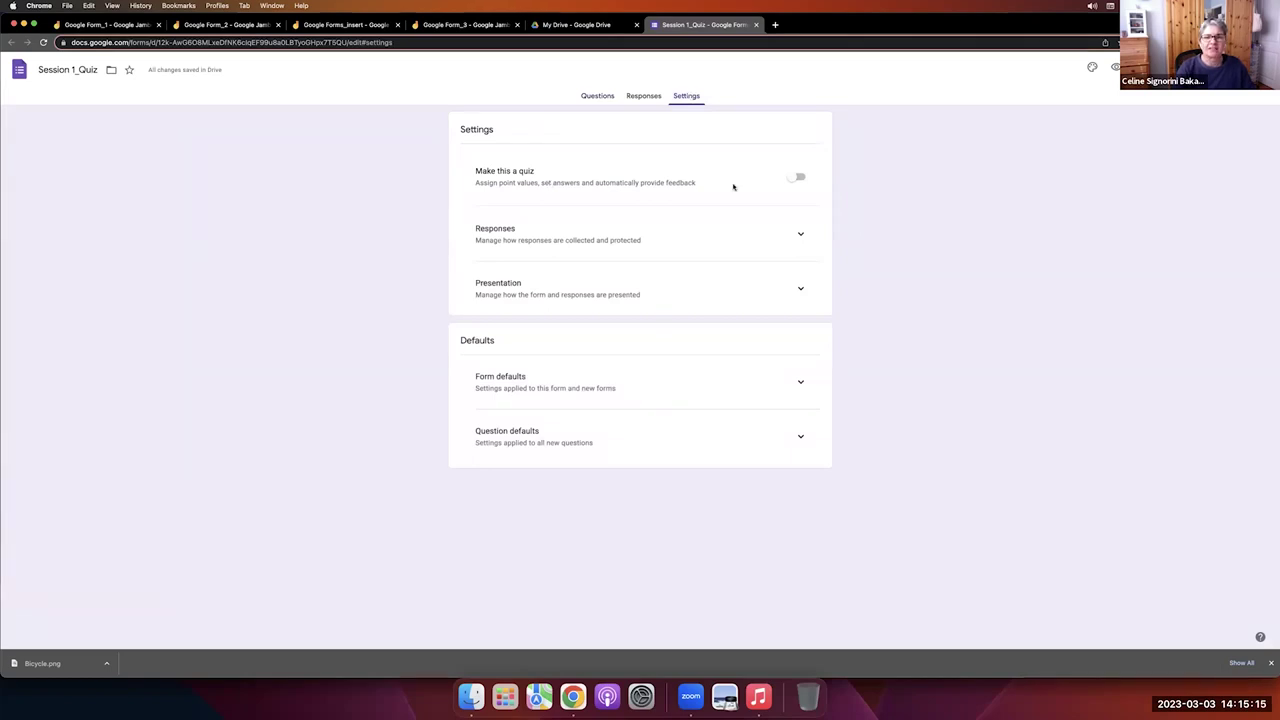
left_click(799, 177)
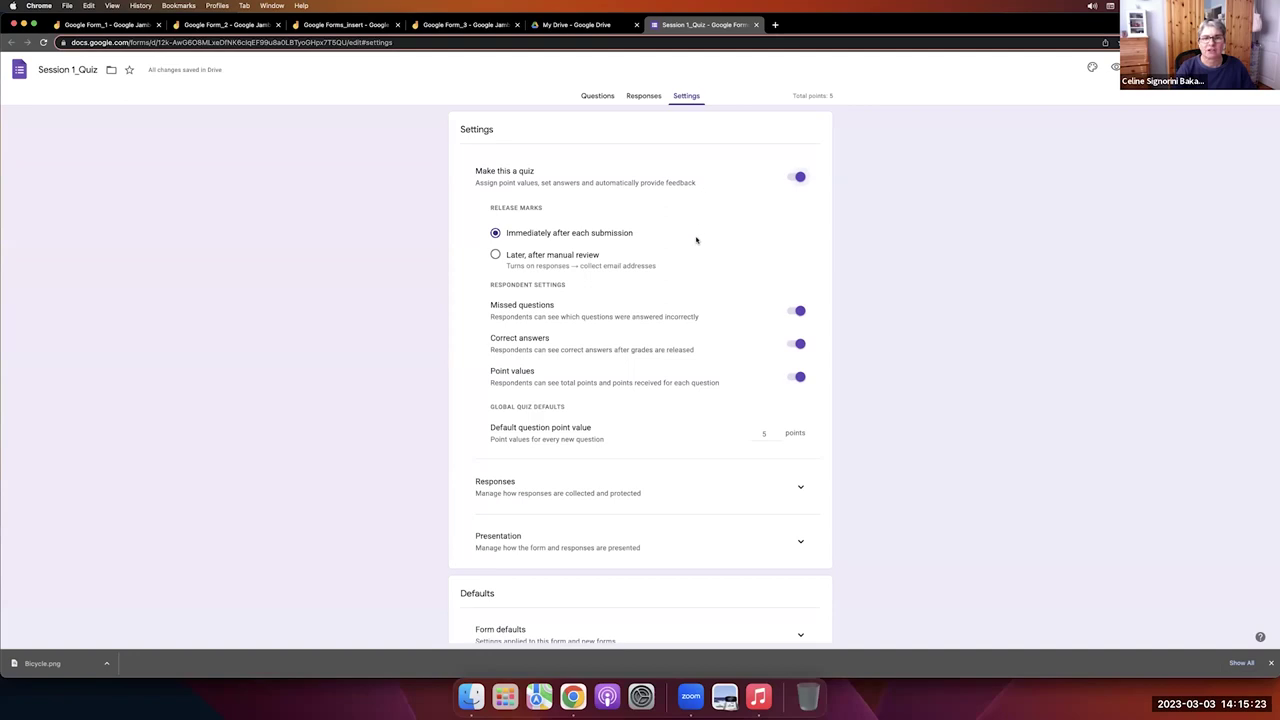
Try raising the quiz's default question point value, and set it back to 5 points.
scroll(697, 240, "down", 1)
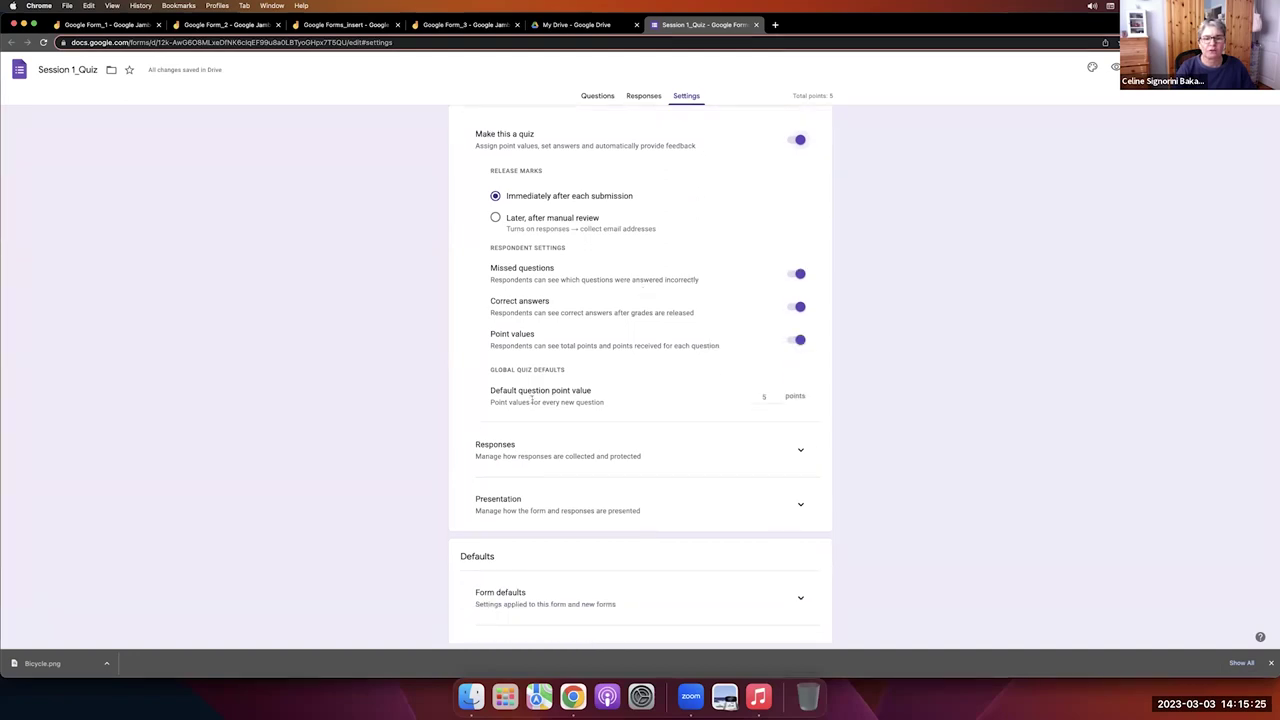
left_click_drag(494, 390, 624, 391)
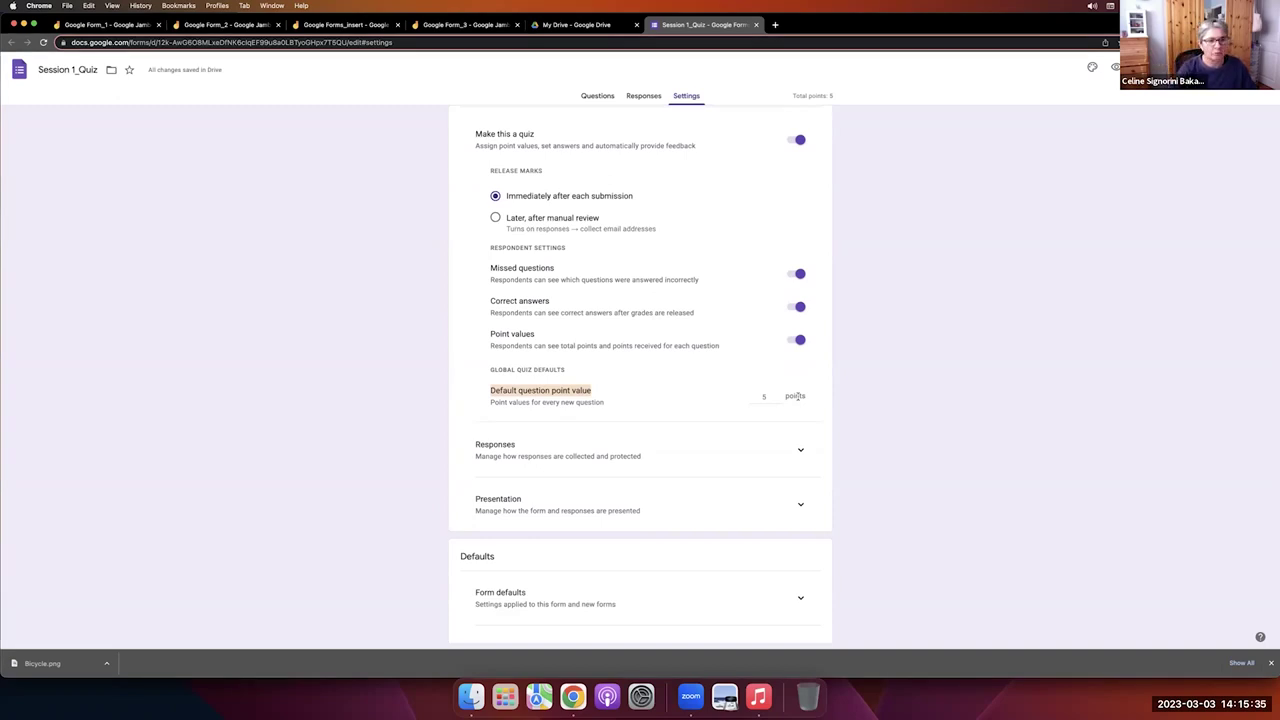
left_click(777, 396)
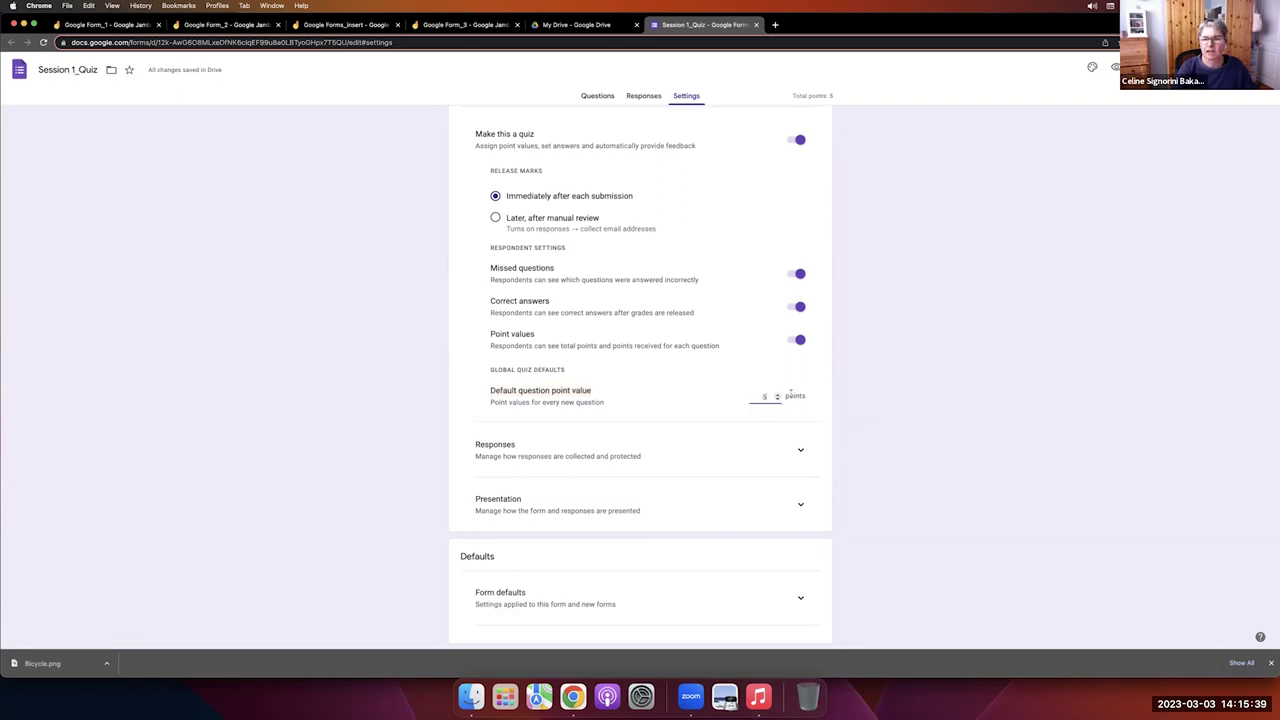
left_click(777, 394)
left_click(777, 394)
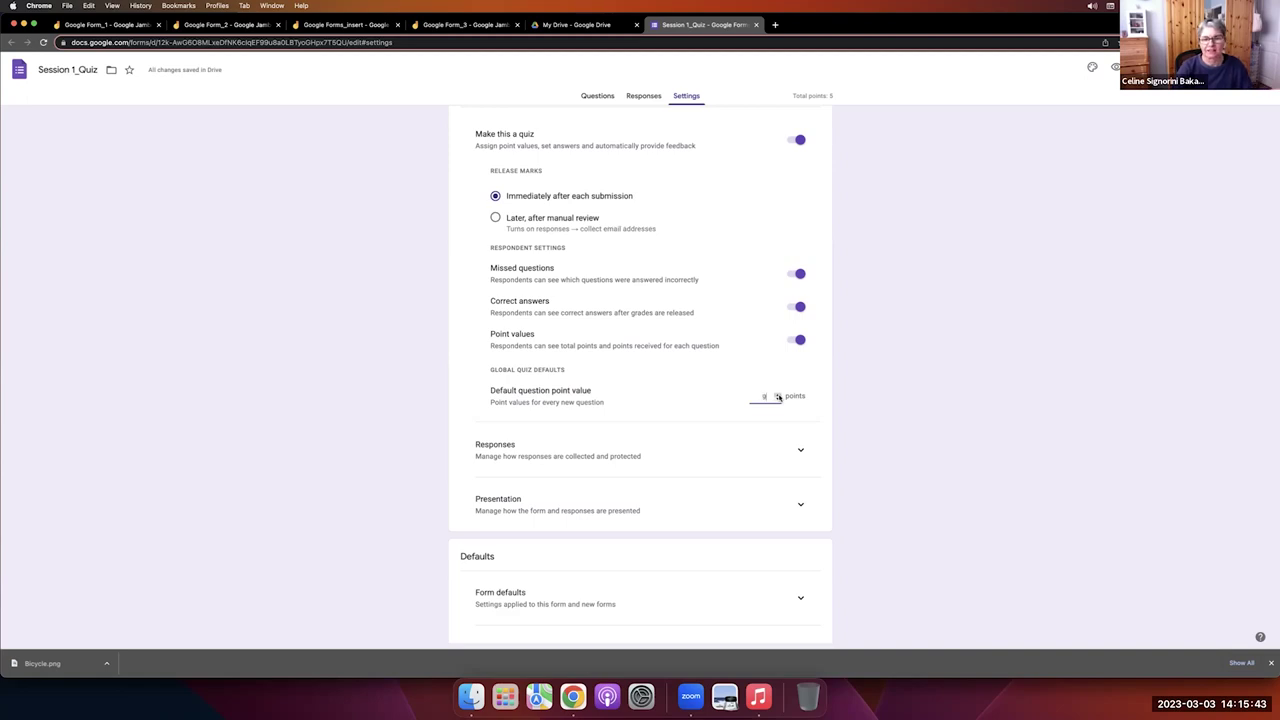
left_click(779, 401)
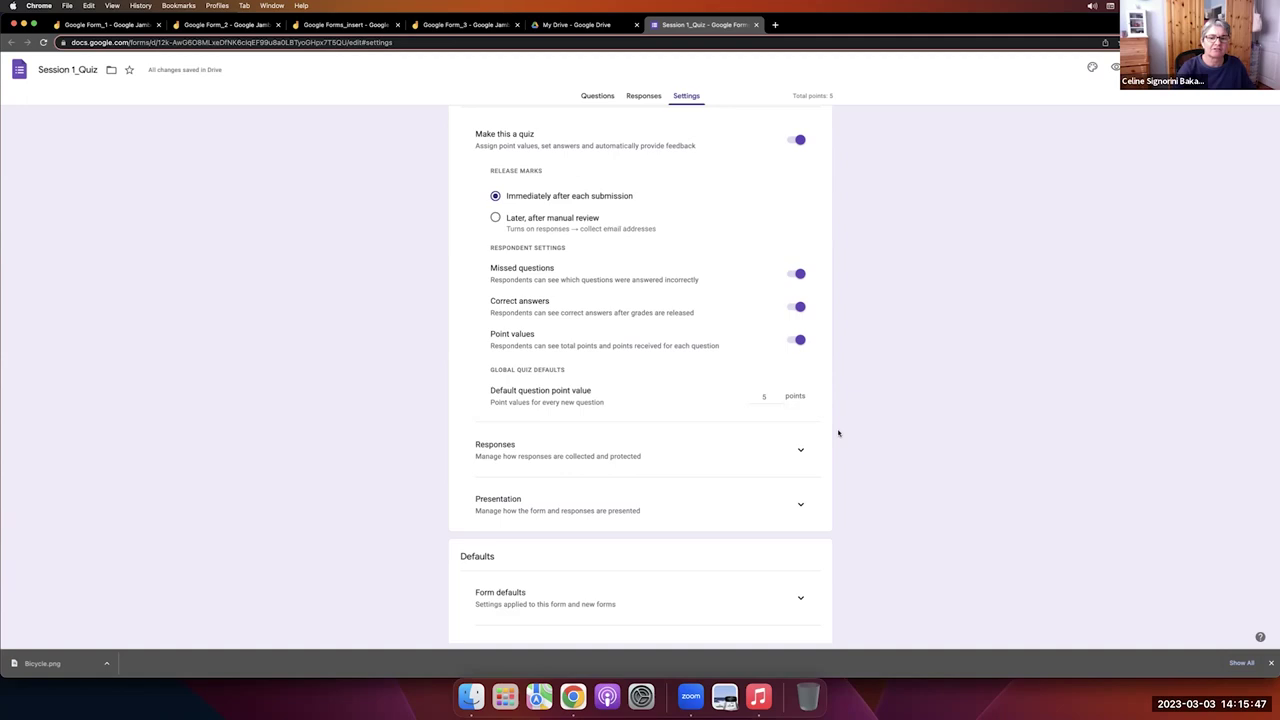
scroll(830, 428, "up", 1)
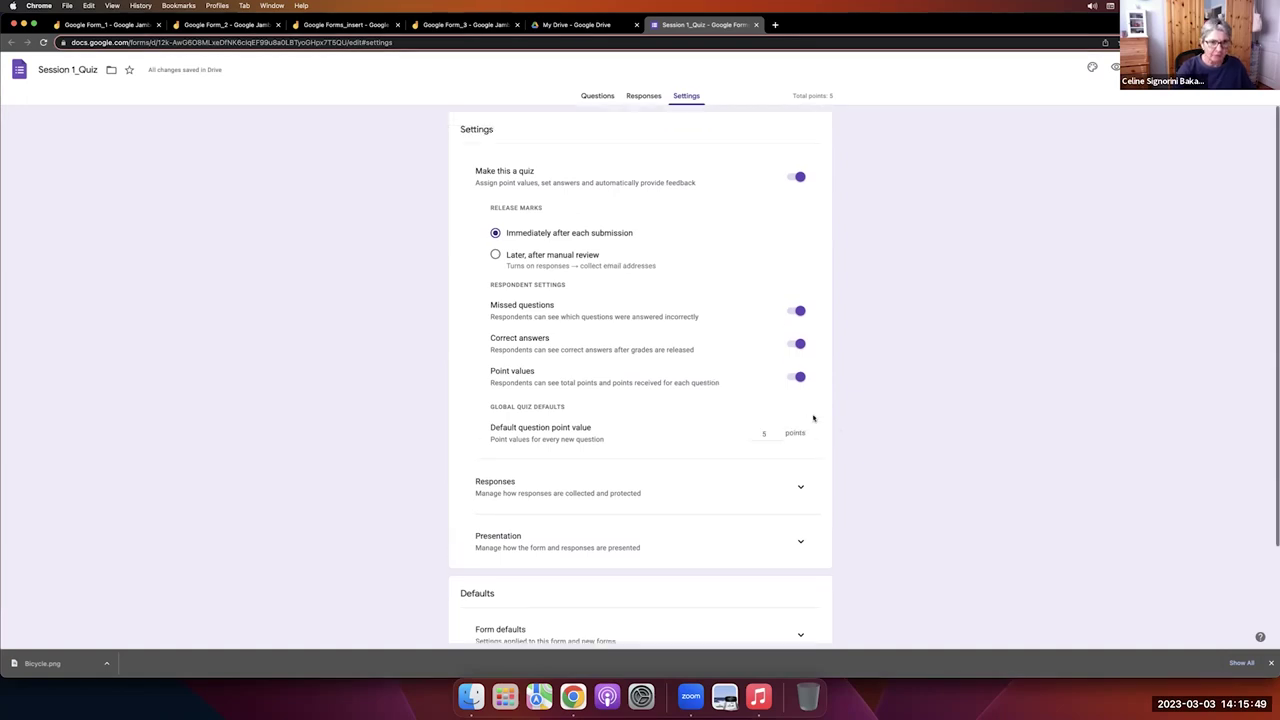
Look at the form's questions, and switch the "Make this a quiz" setting off and on again.
left_click(596, 96)
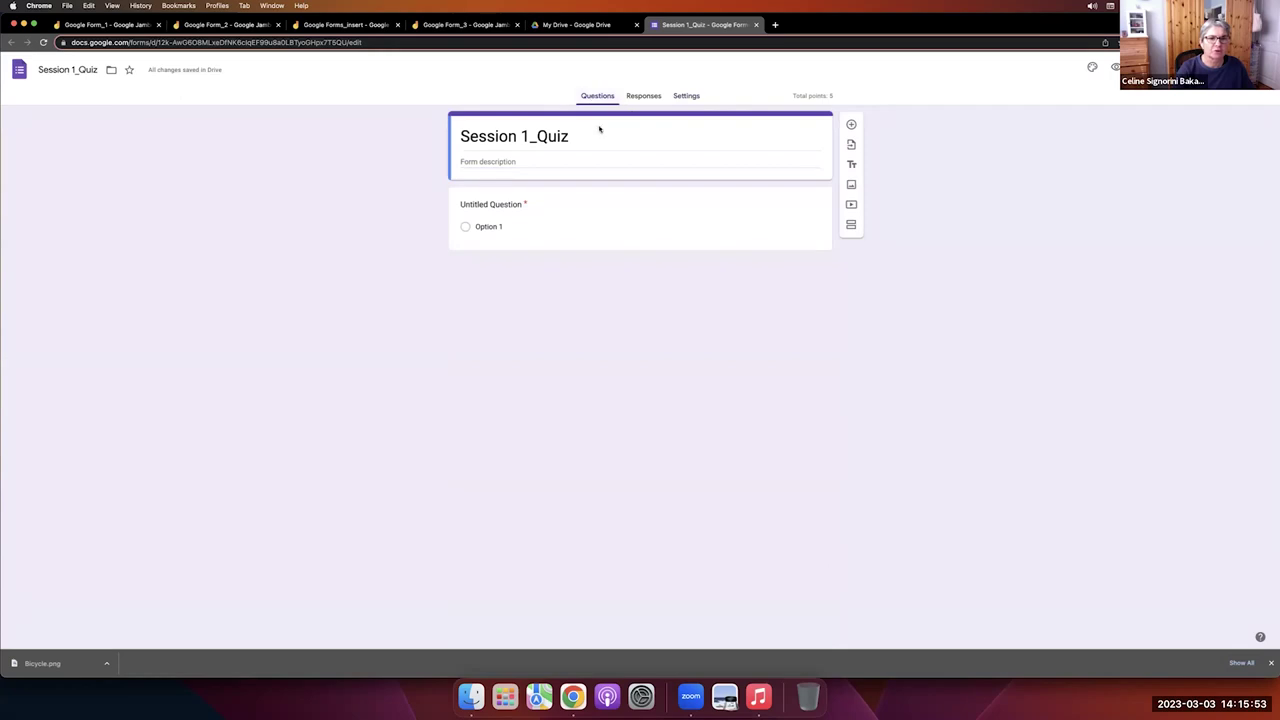
left_click(685, 96)
left_click(796, 177)
left_click(796, 177)
left_click(795, 177)
left_click(795, 177)
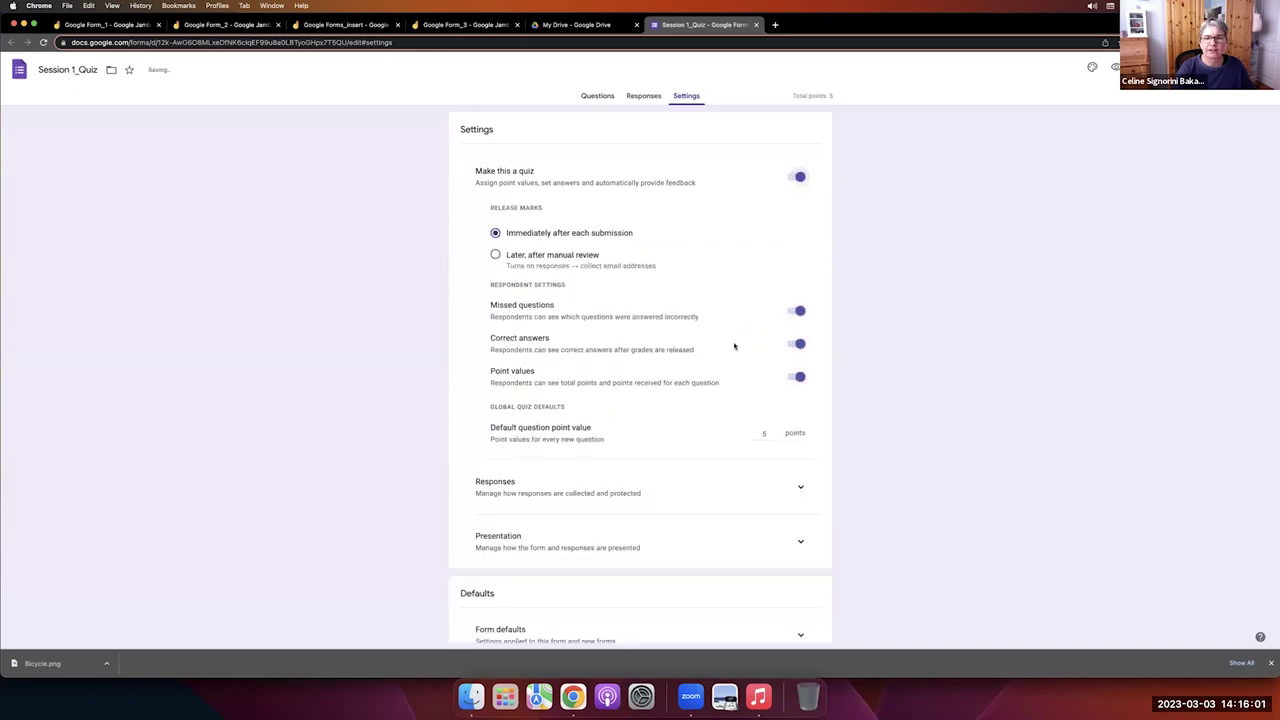
Expand the form's response settings and turn on collecting email addresses.
scroll(646, 329, "down", 2)
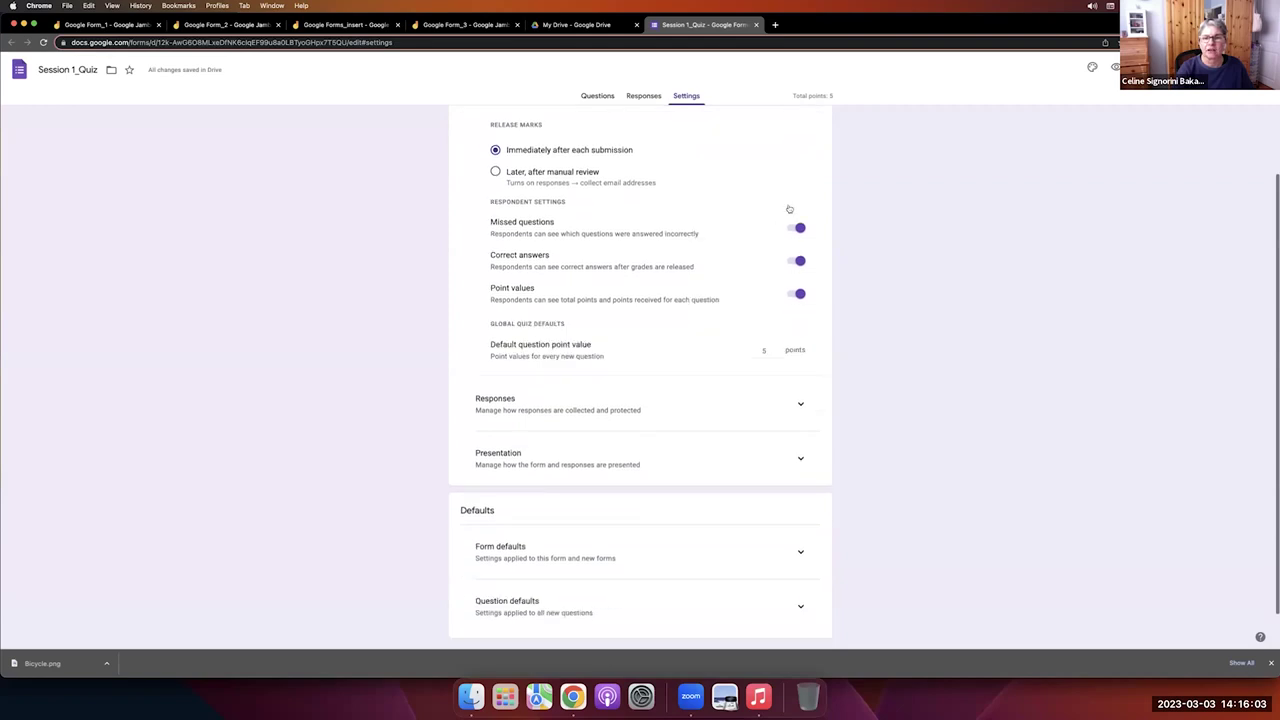
scroll(788, 220, "down", 1)
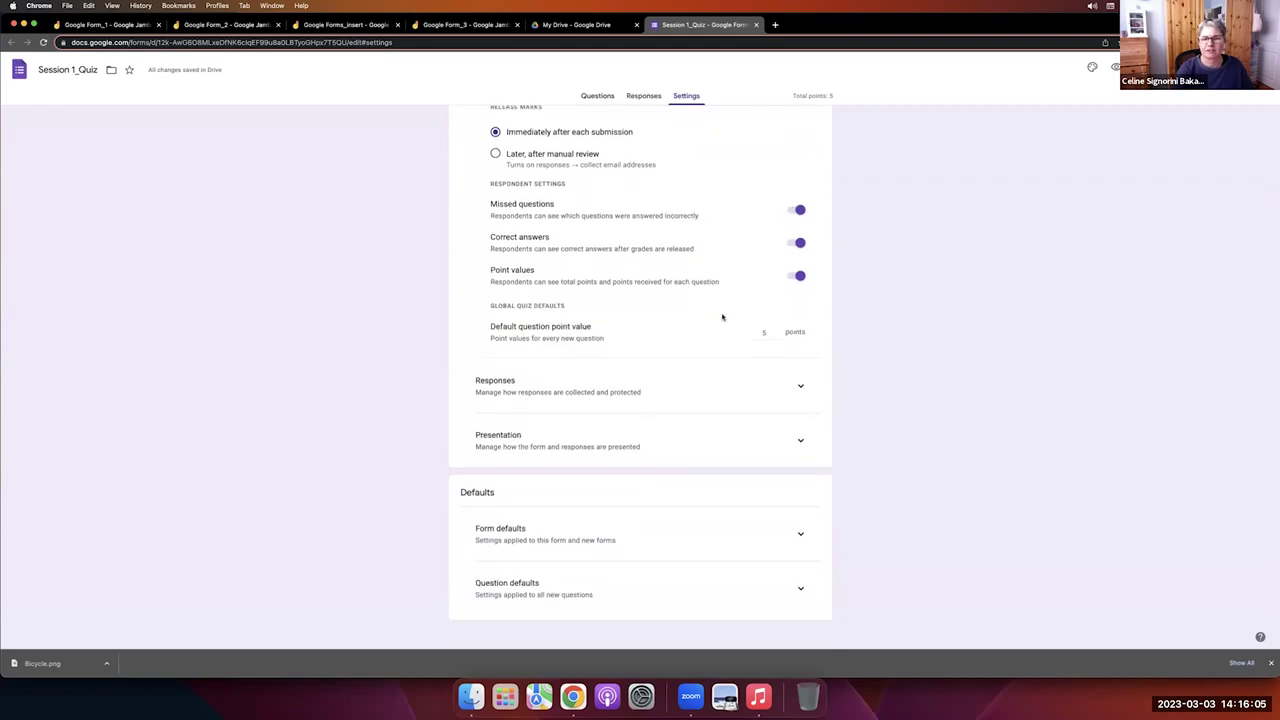
scroll(663, 391, "down", 1)
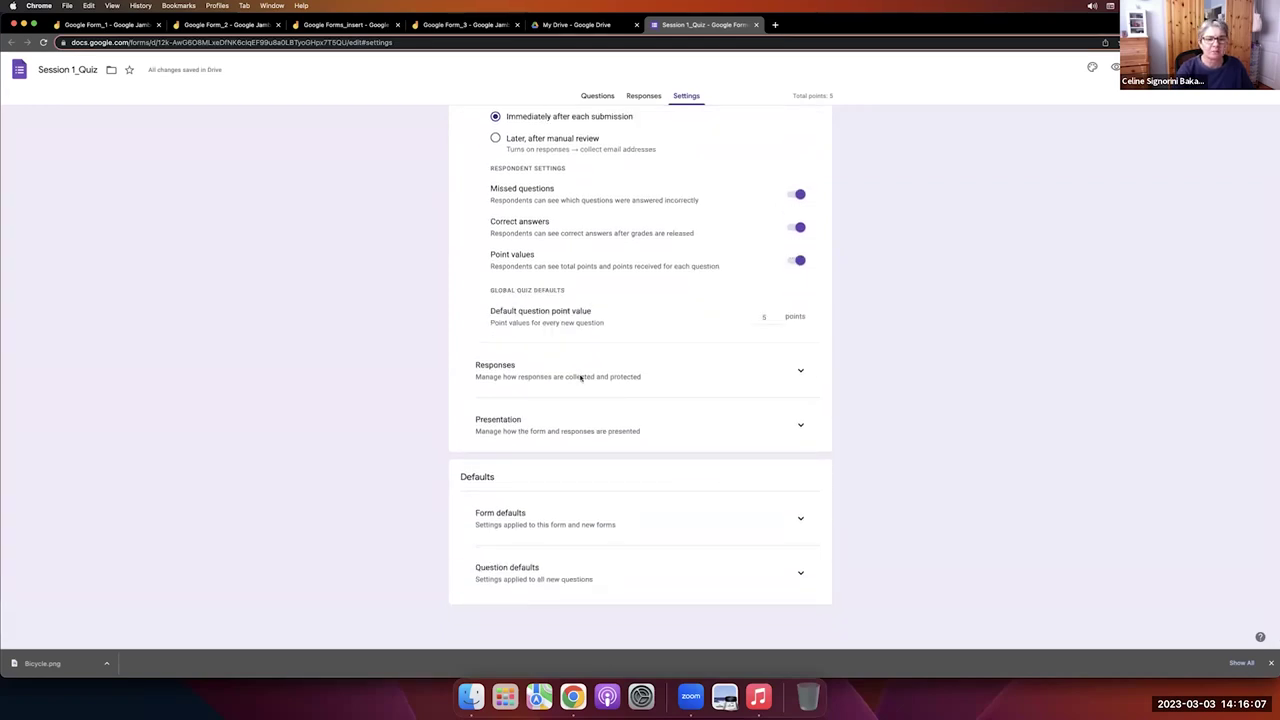
left_click(801, 372)
scroll(800, 374, "down", 3)
left_click(800, 321)
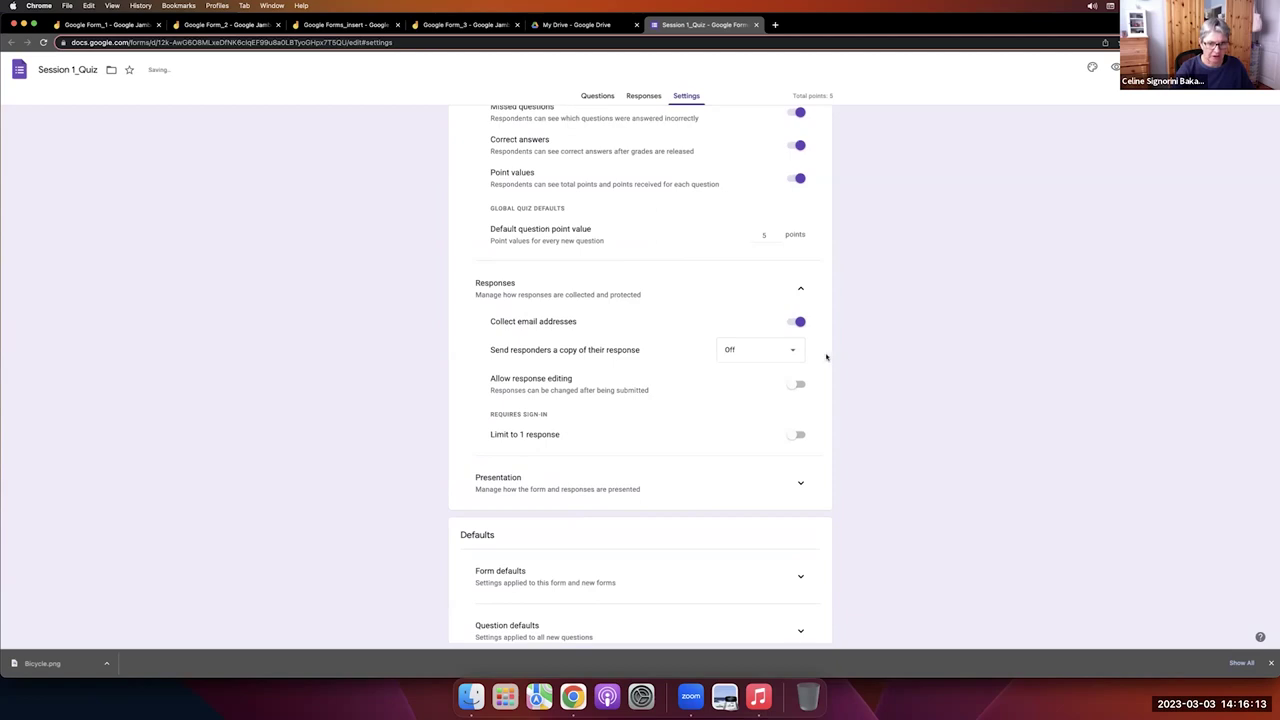
scroll(822, 359, "down", 1)
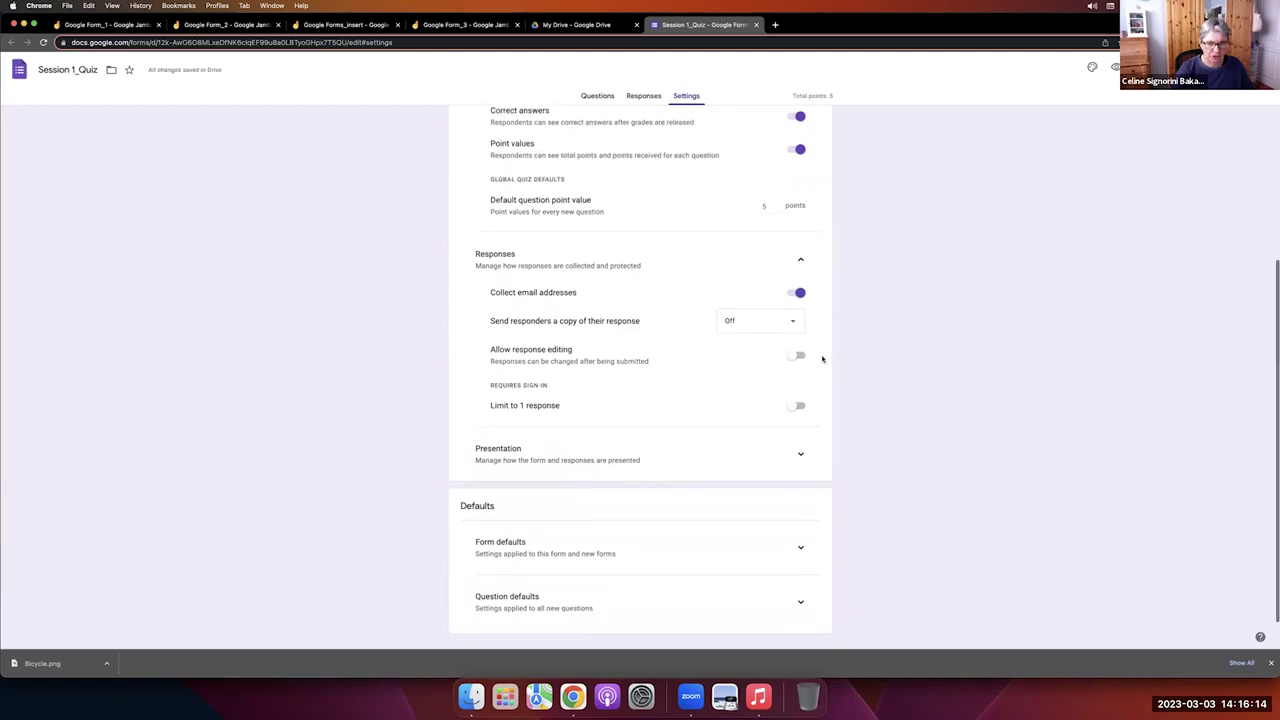
Turn on "Limit to 1 response" in the form's response settings and return to the form's questions.
left_click(800, 407)
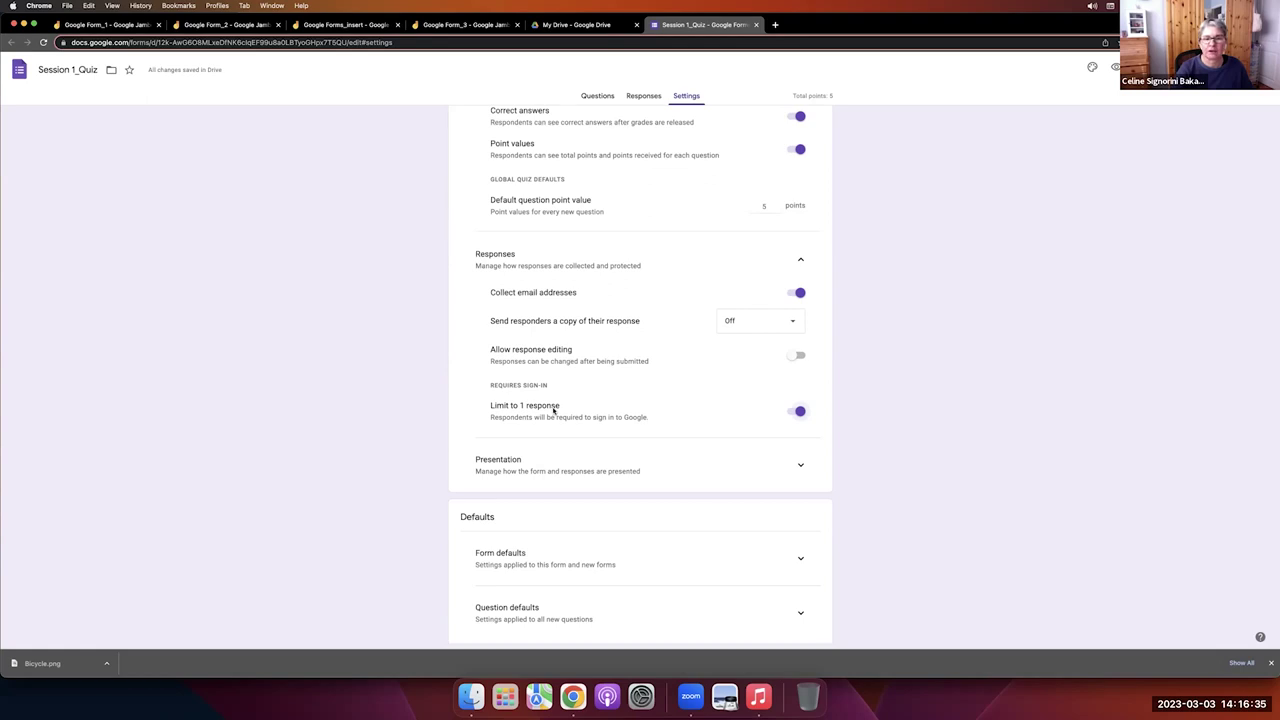
scroll(553, 410, "up", 3)
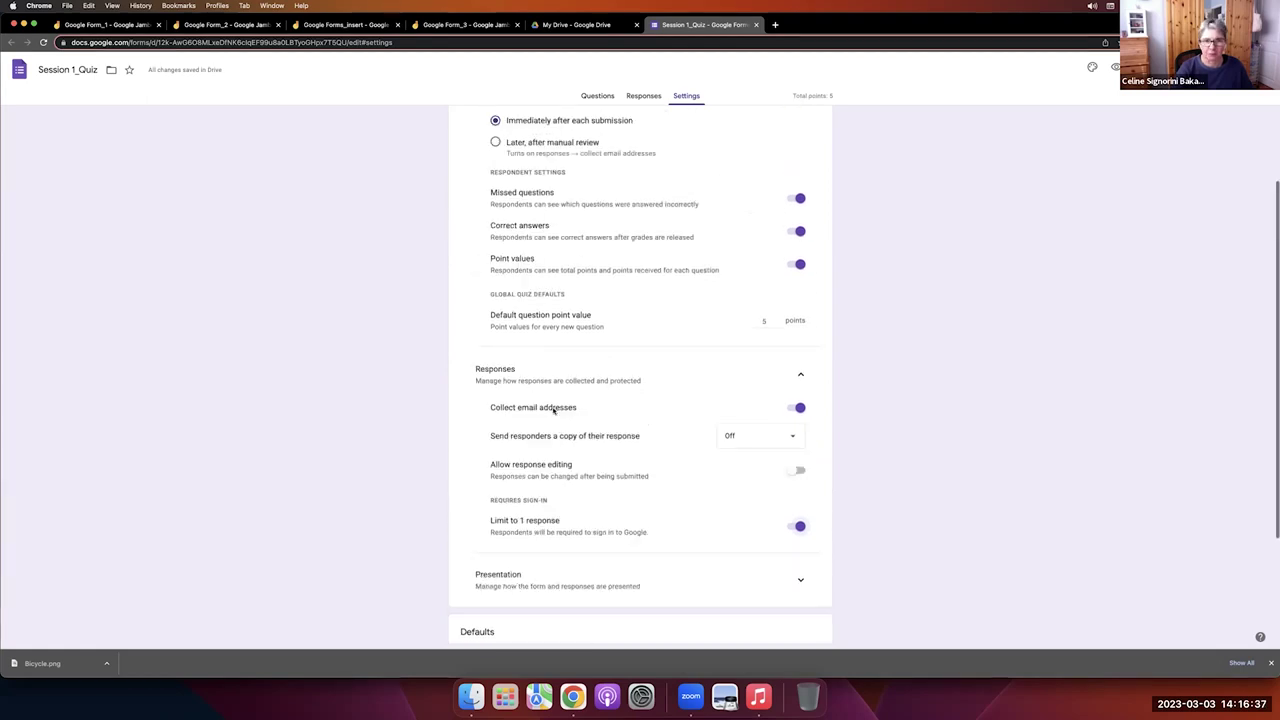
scroll(553, 410, "up", 1)
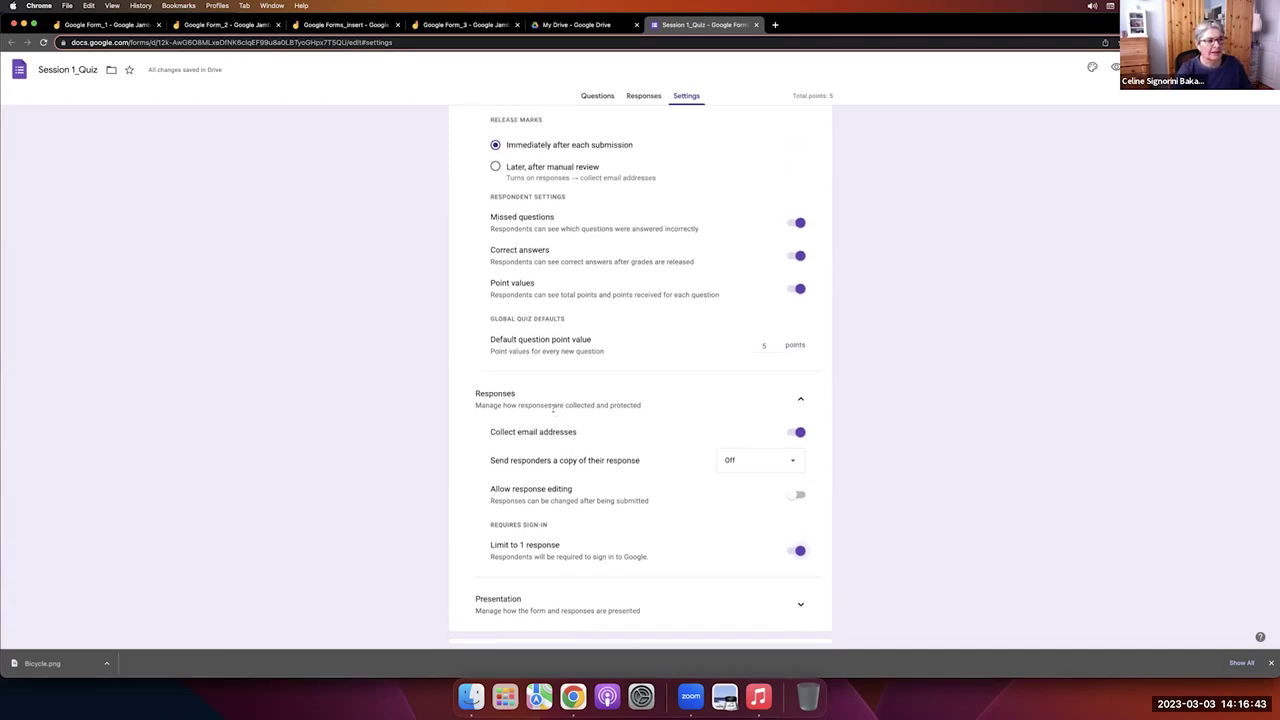
scroll(555, 405, "up", 2)
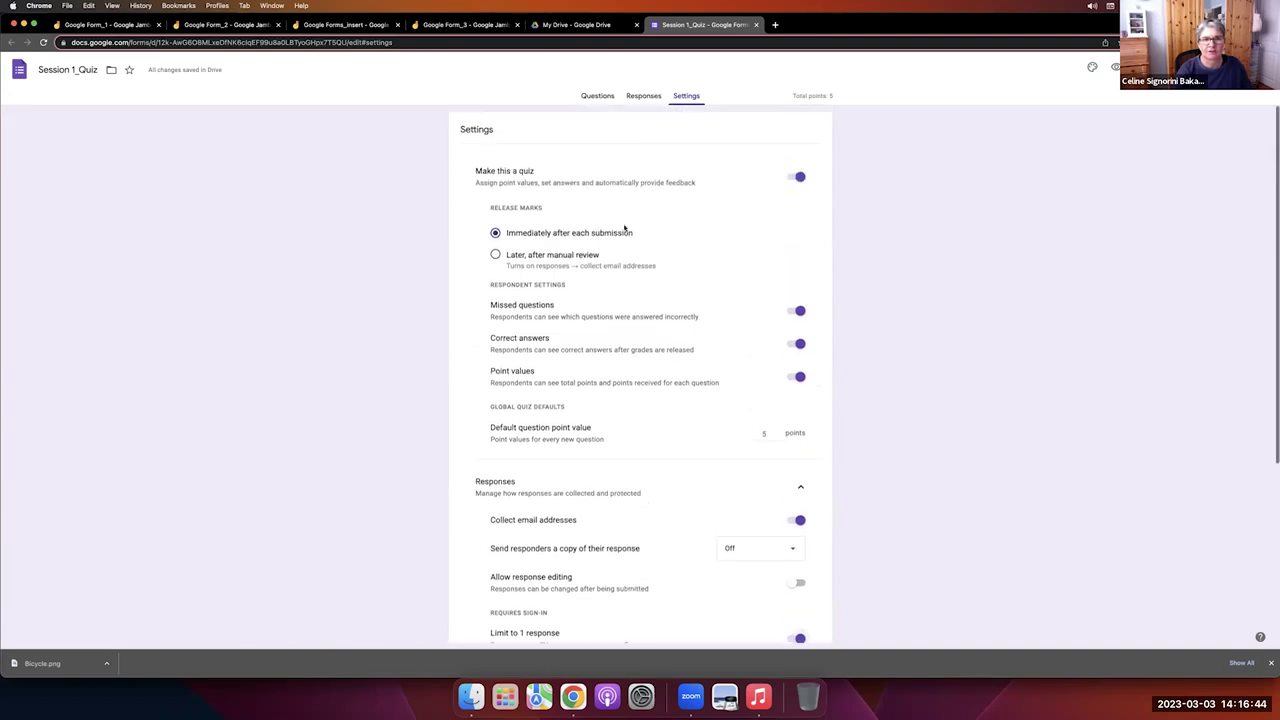
left_click(598, 96)
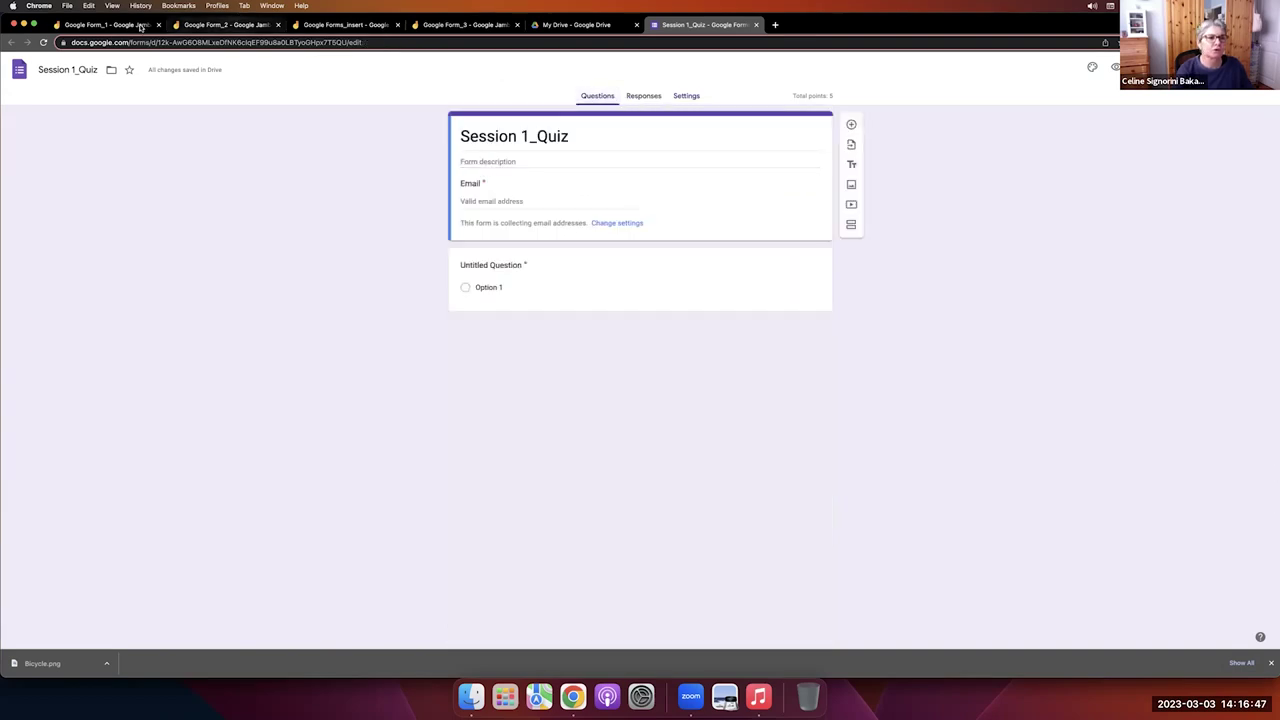
Consult the Jamboard quiz slide, try releasing marks "Later, after manual review", and set it back to "Immediately after each submission".
left_click(110, 24)
left_click(673, 69)
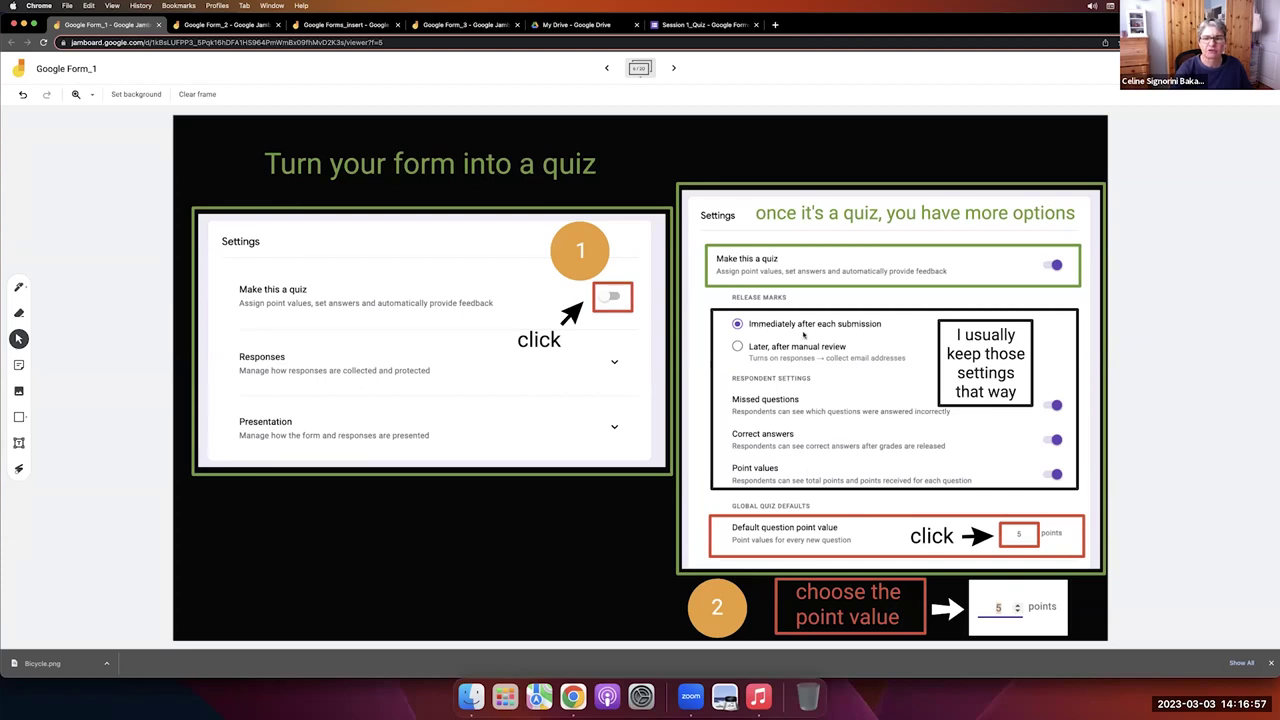
left_click(688, 22)
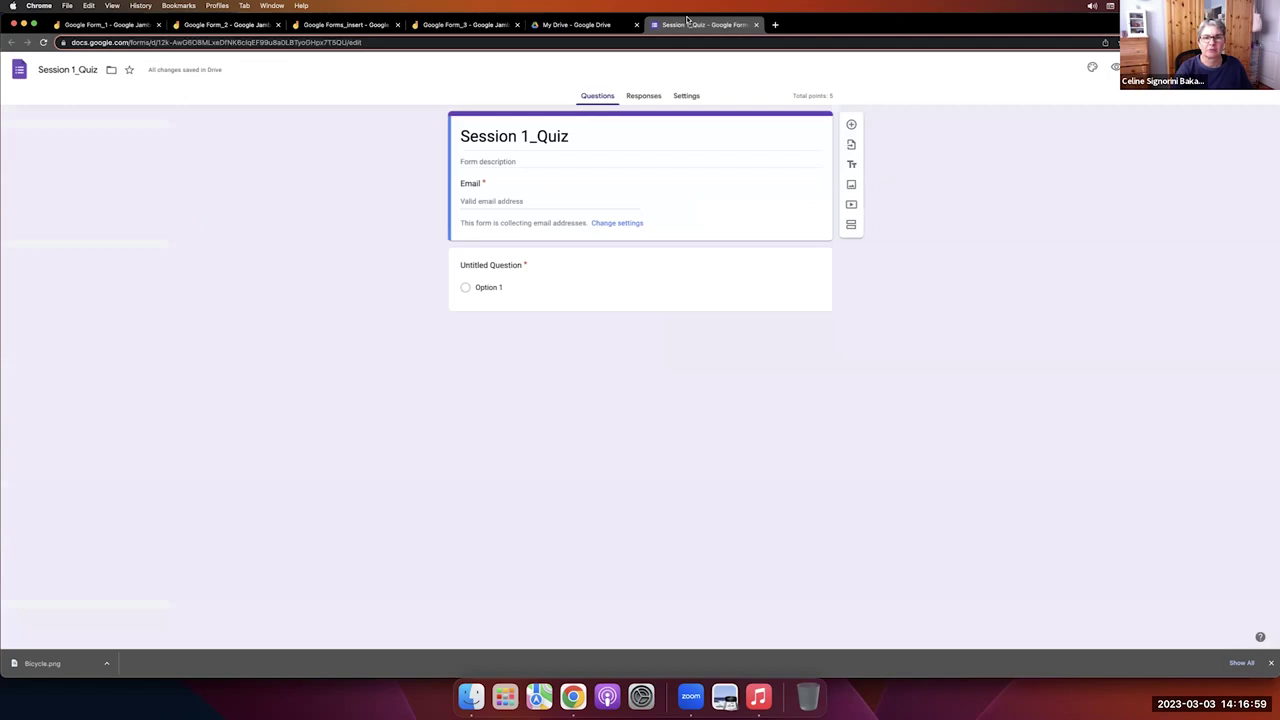
left_click(685, 96)
left_click(497, 255)
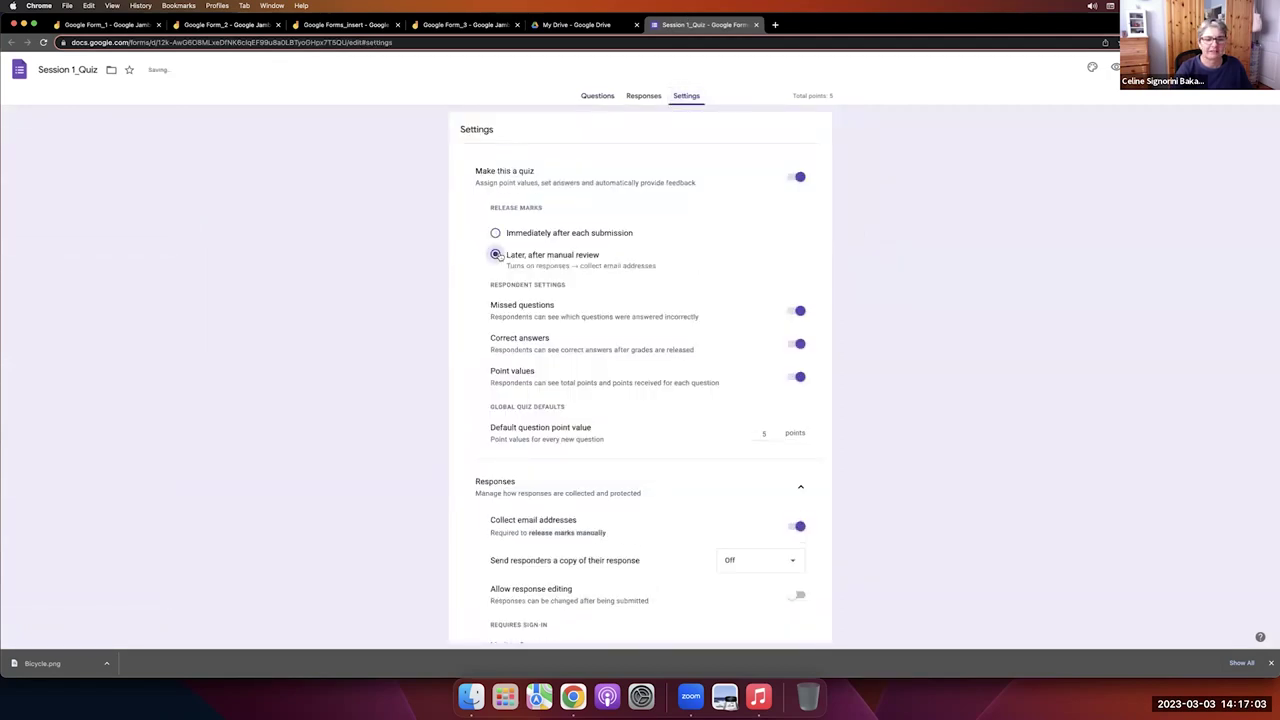
left_click(595, 233)
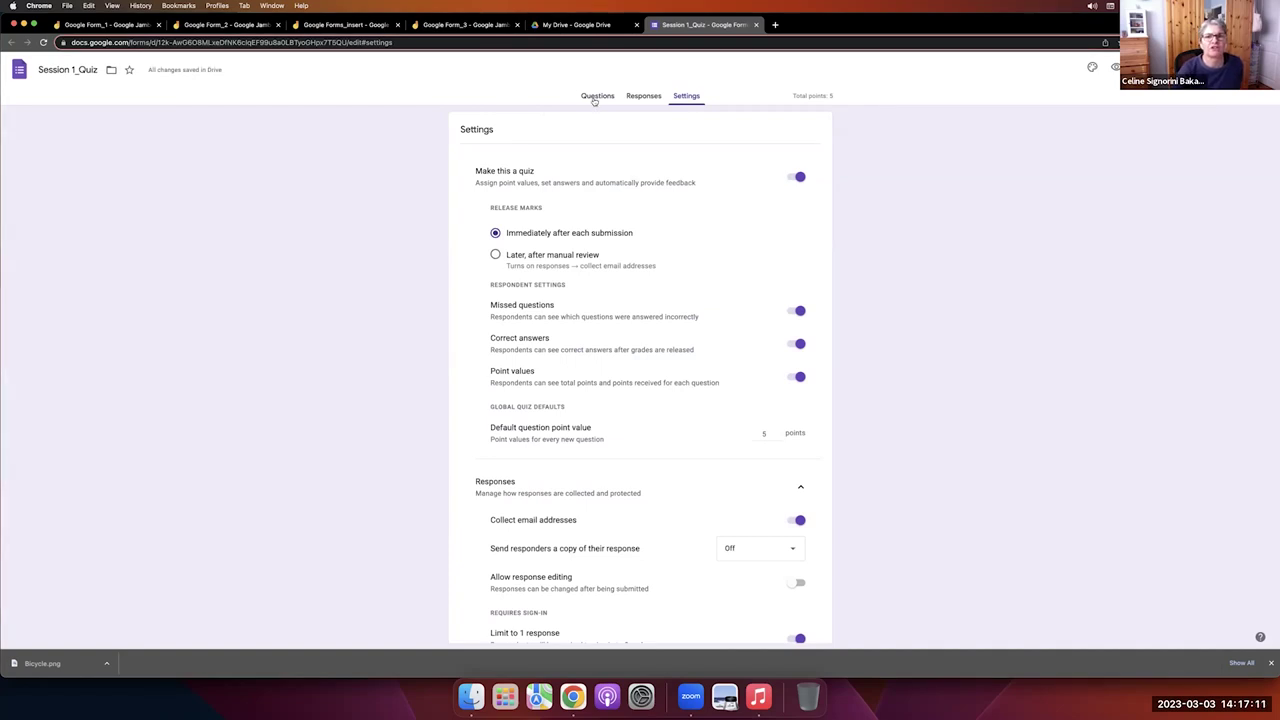
left_click(596, 96)
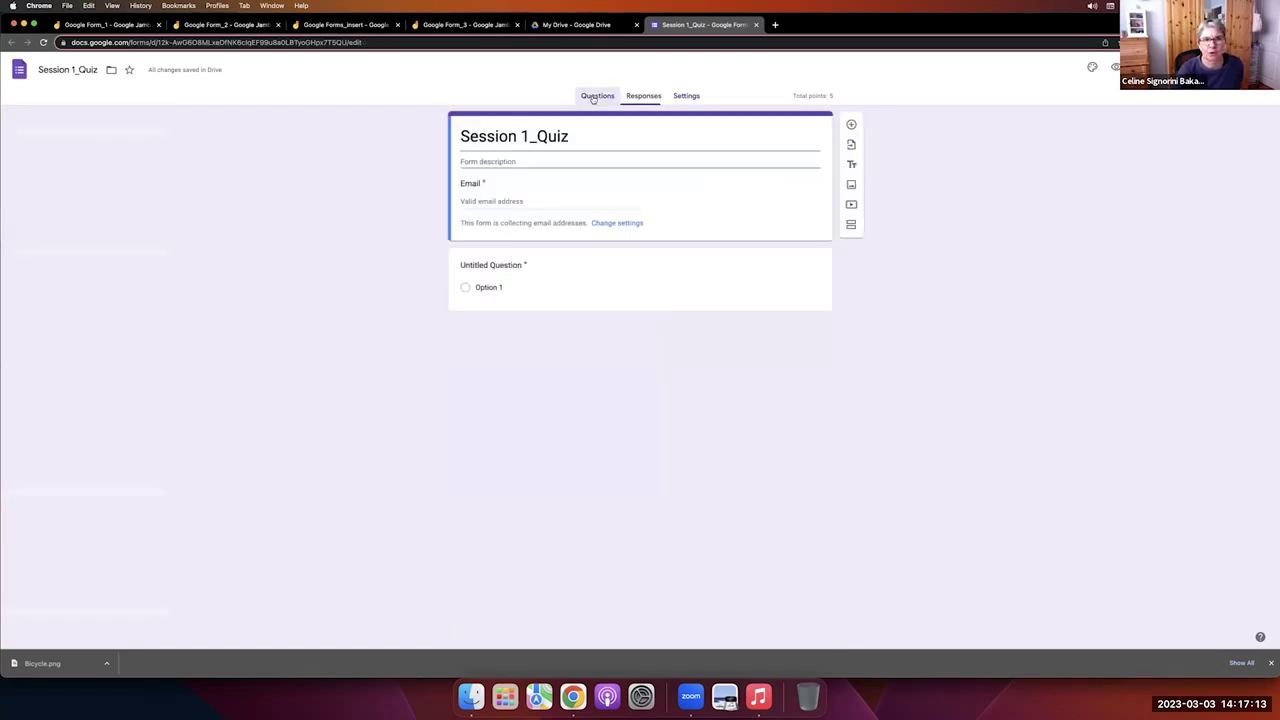
Review the Jamboard slides on response options and activated settings, up to the "Let's go back to 'Questions'" slide.
left_click(126, 25)
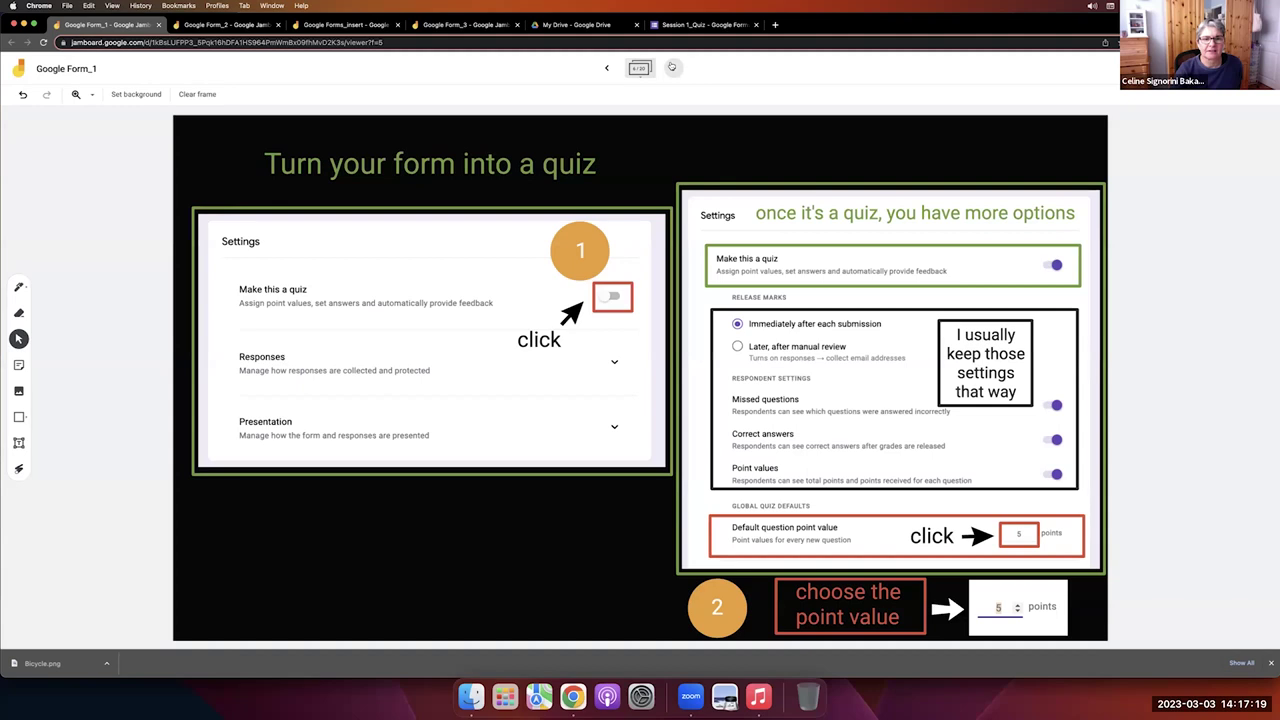
left_click(673, 67)
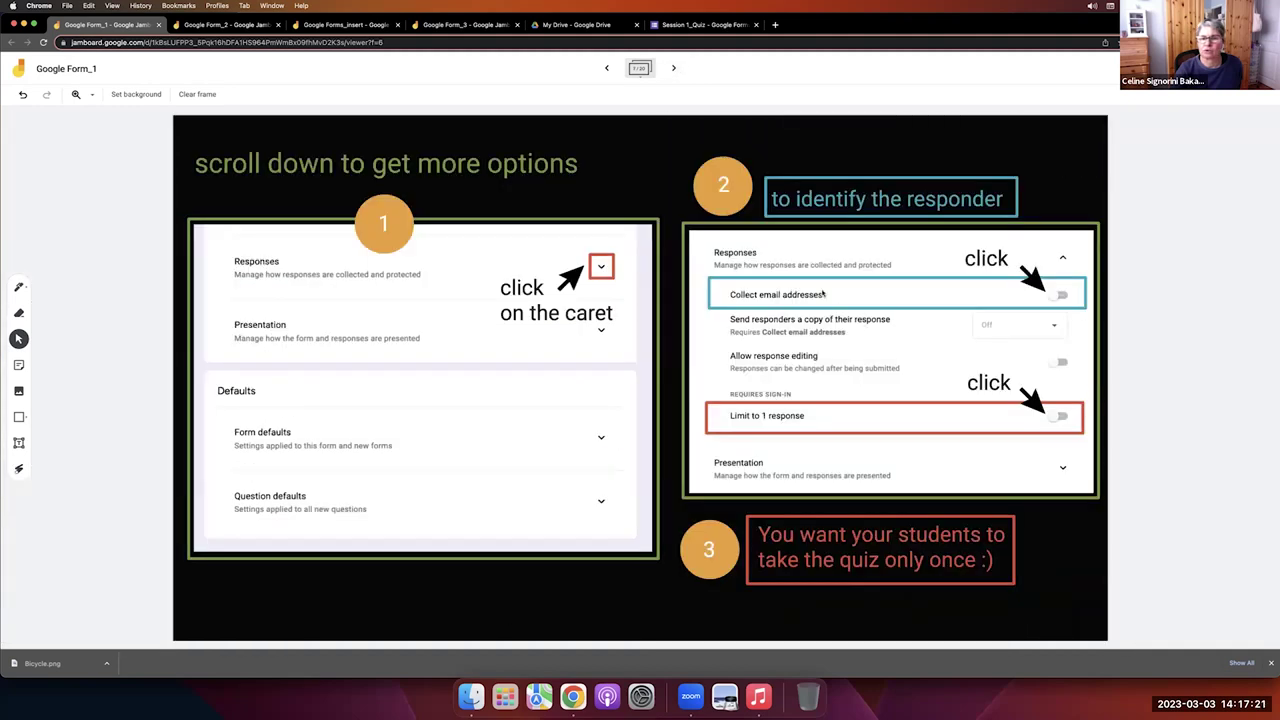
left_click(674, 69)
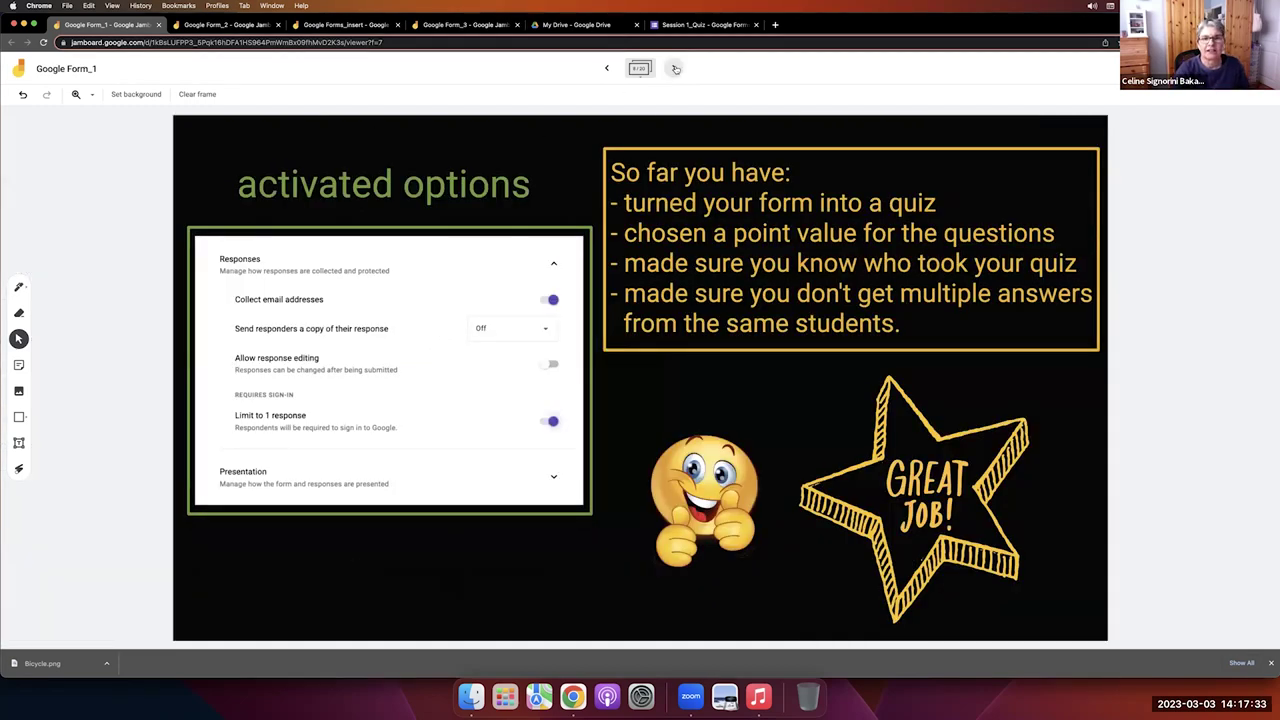
left_click(675, 69)
left_click(675, 69)
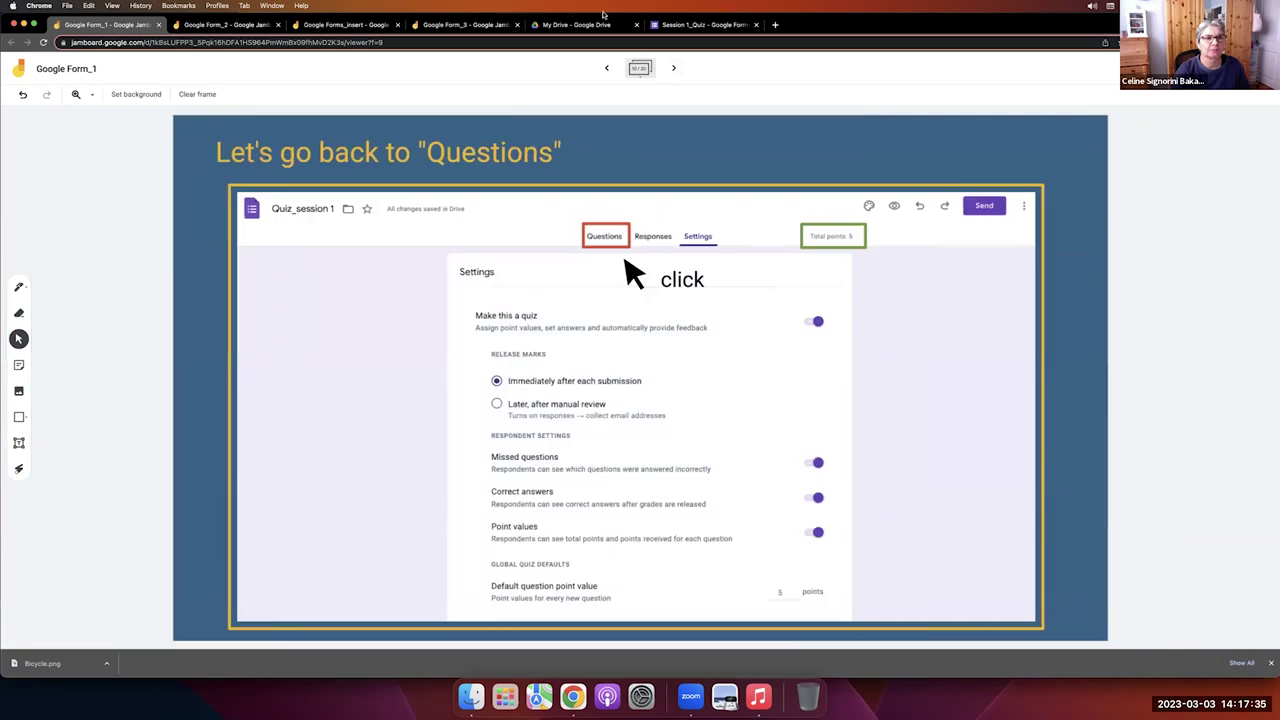
Back in the form, title the untitled question "YOUR NAME" and change its type to Short answer.
left_click(680, 24)
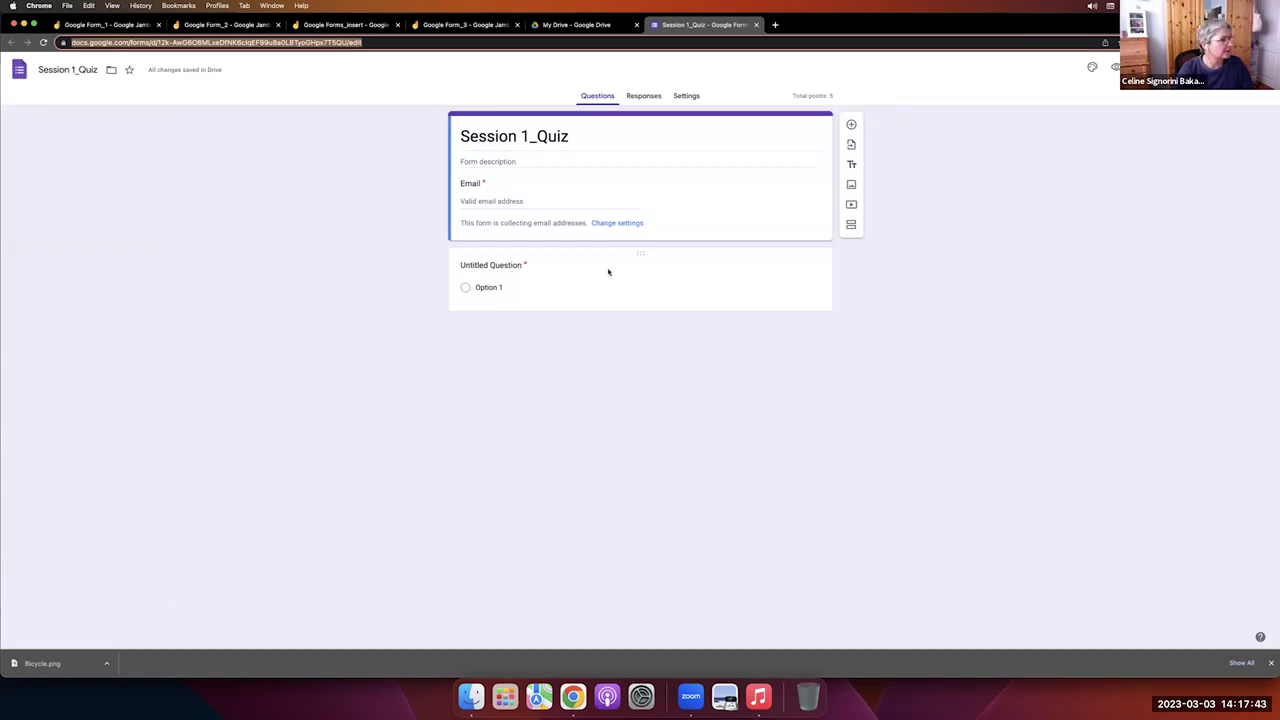
left_click(524, 265)
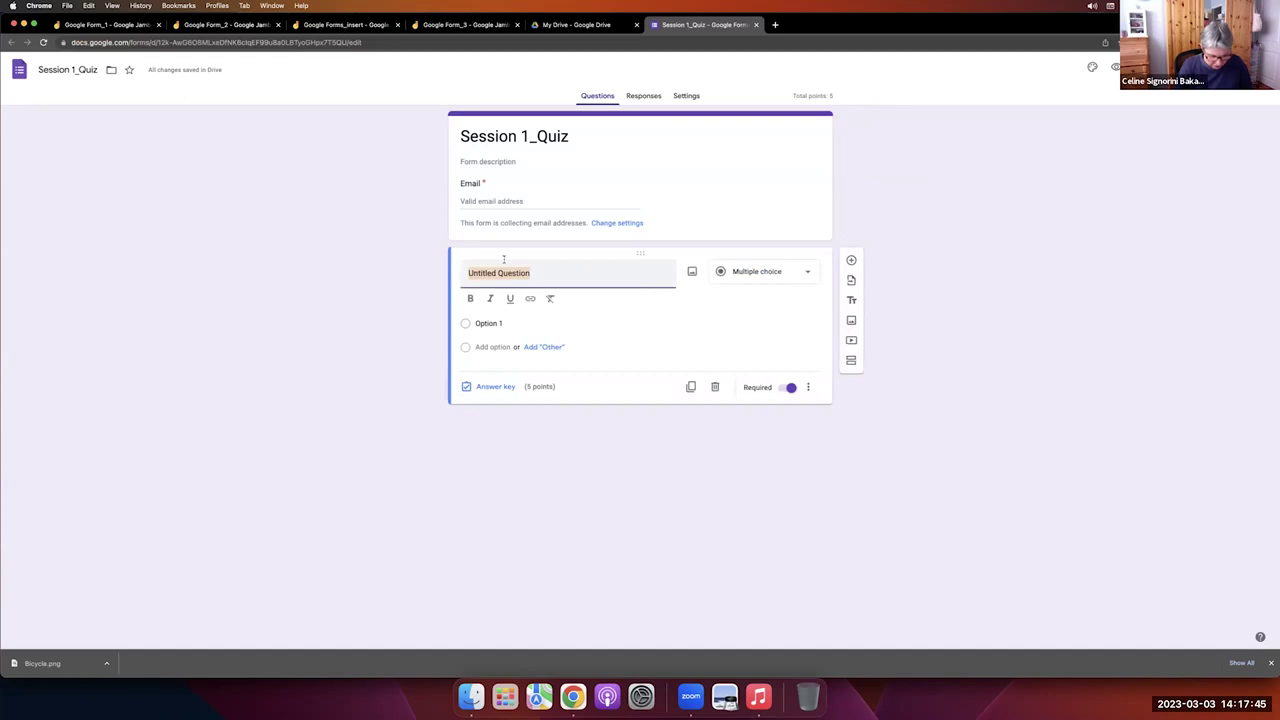
type("YOUR NAME")
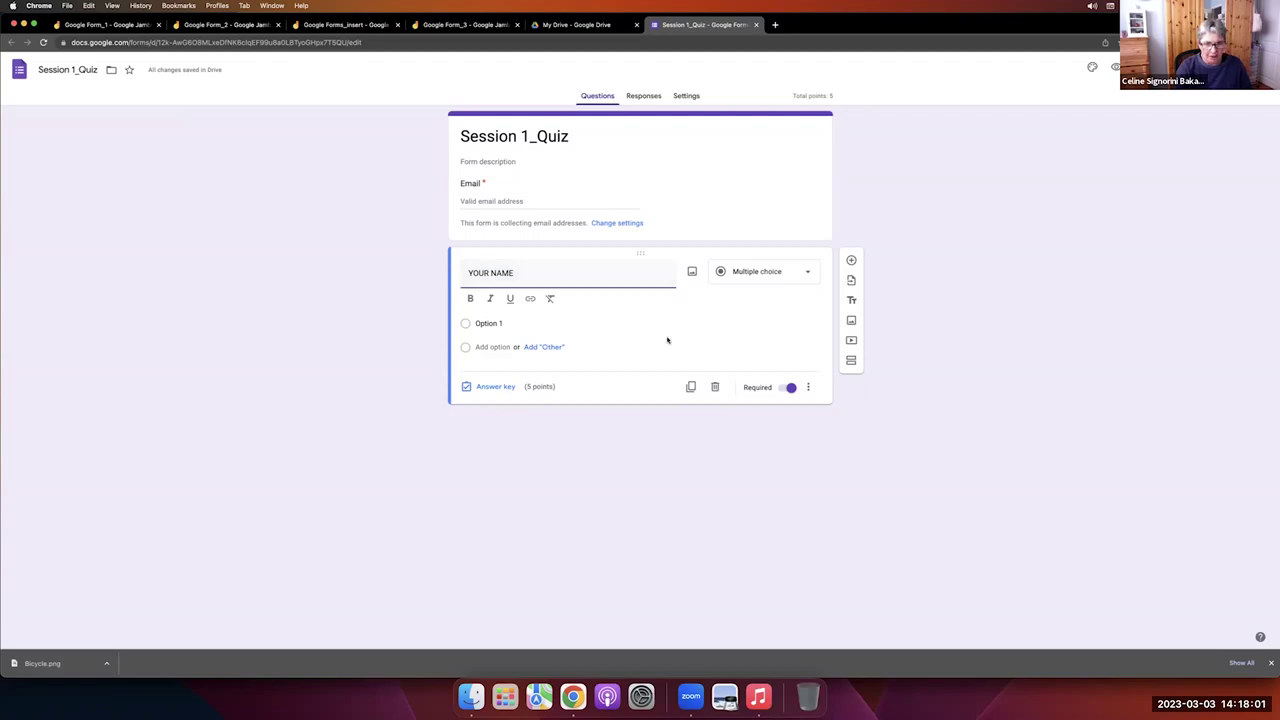
left_click(762, 274)
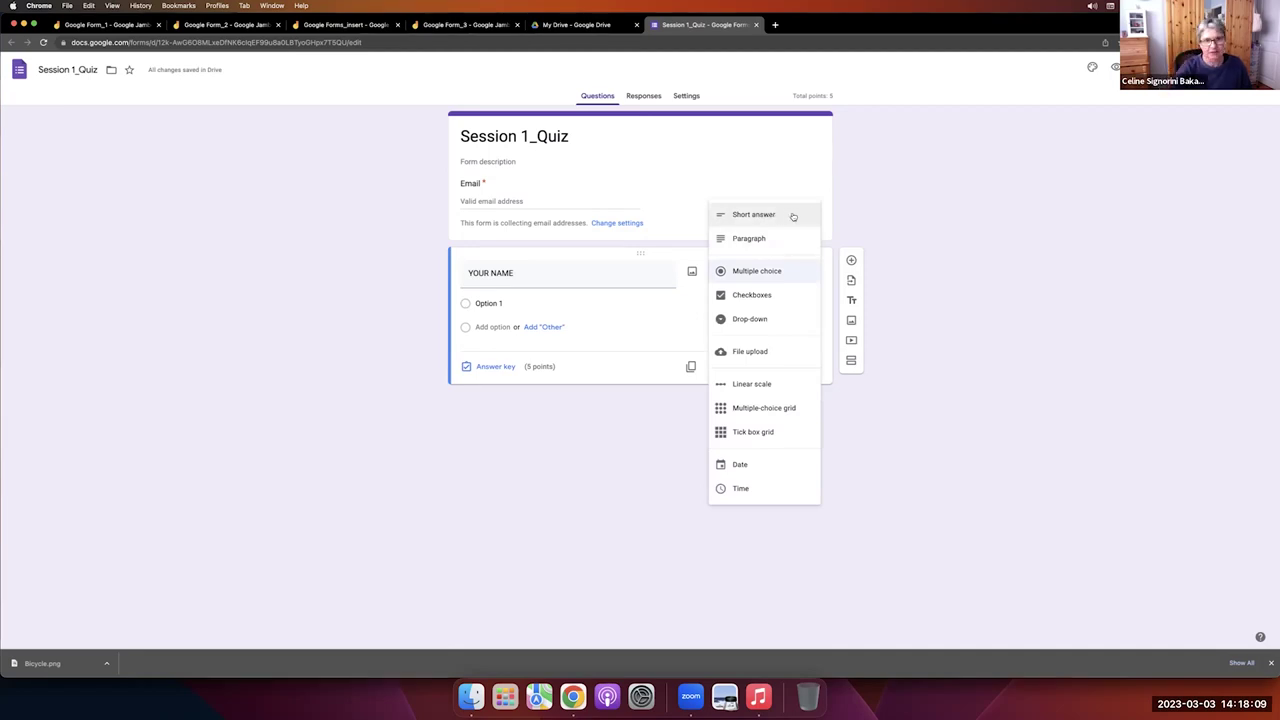
left_click(562, 272)
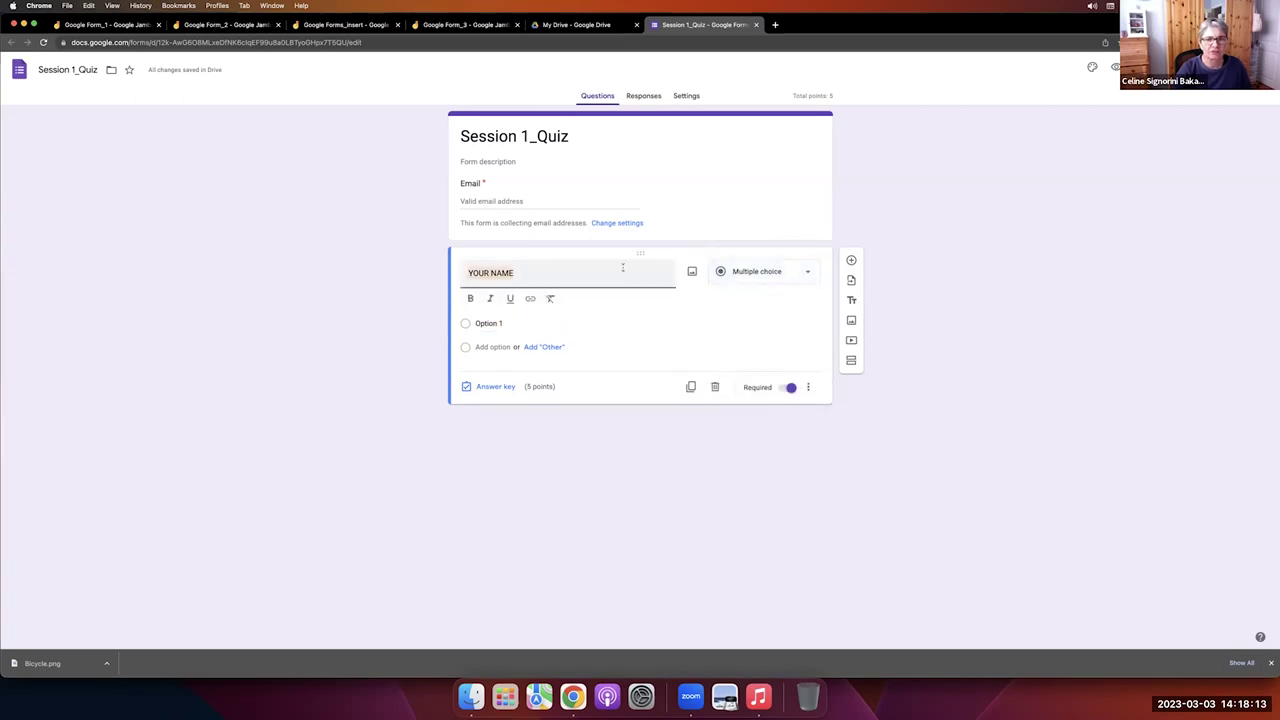
left_click(793, 272)
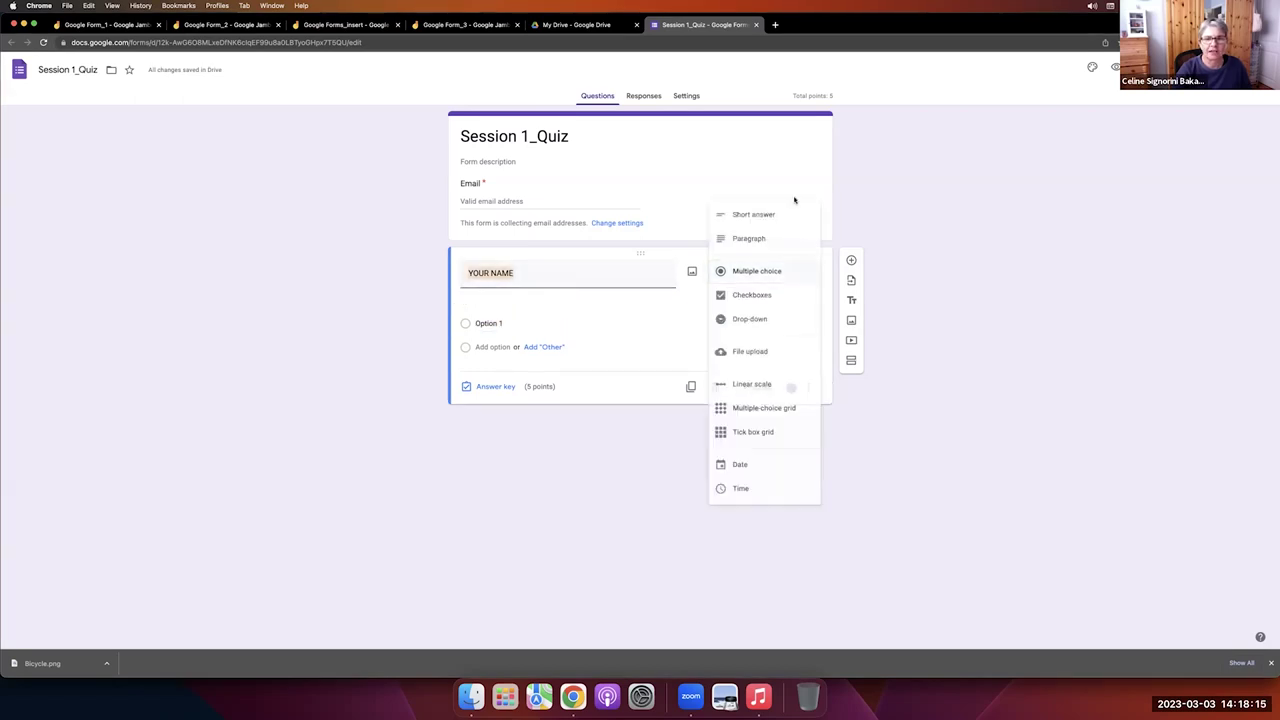
left_click(766, 215)
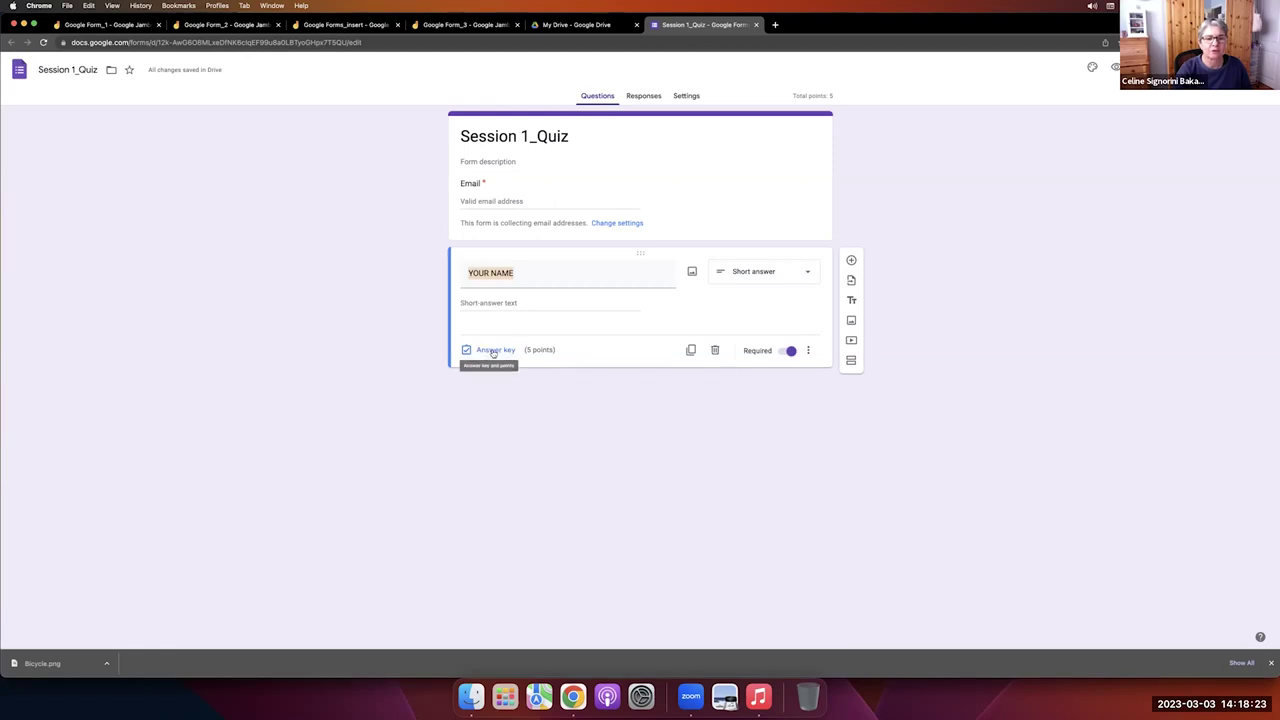
Set the "YOUR NAME" question's value to 0 points in its answer key.
left_click(494, 350)
left_click(792, 306)
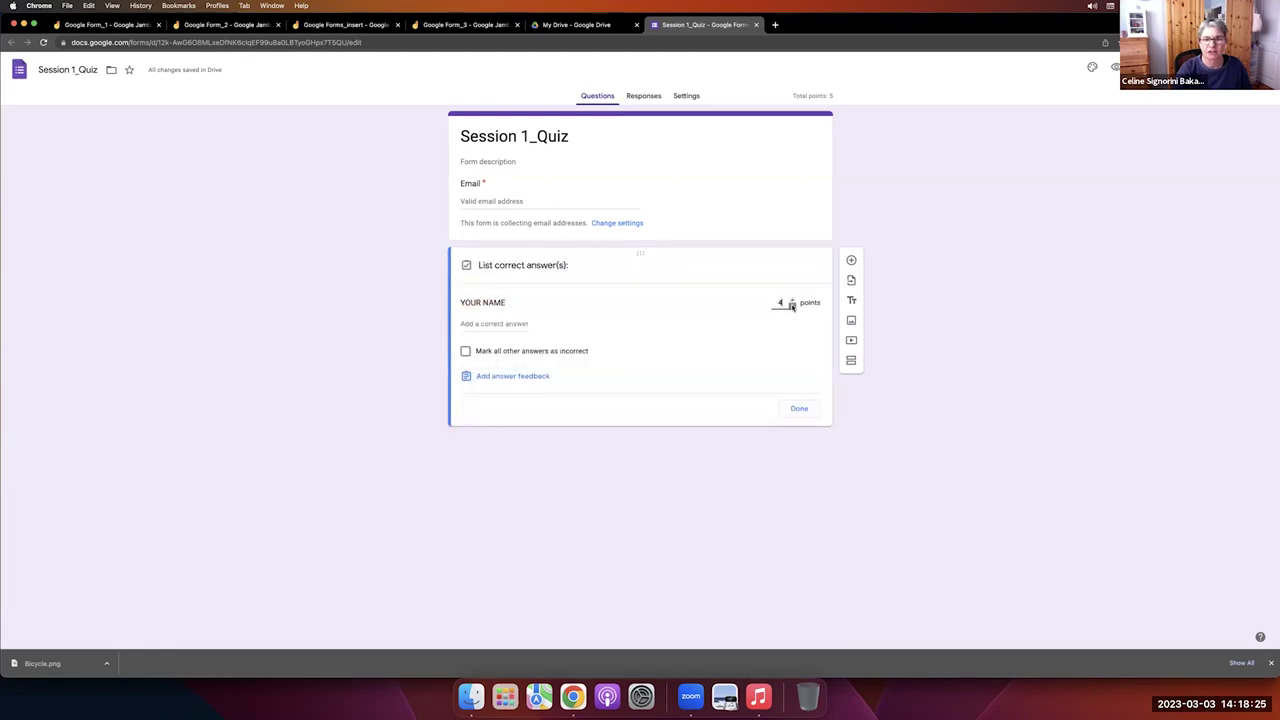
left_click(792, 306)
left_click(792, 306)
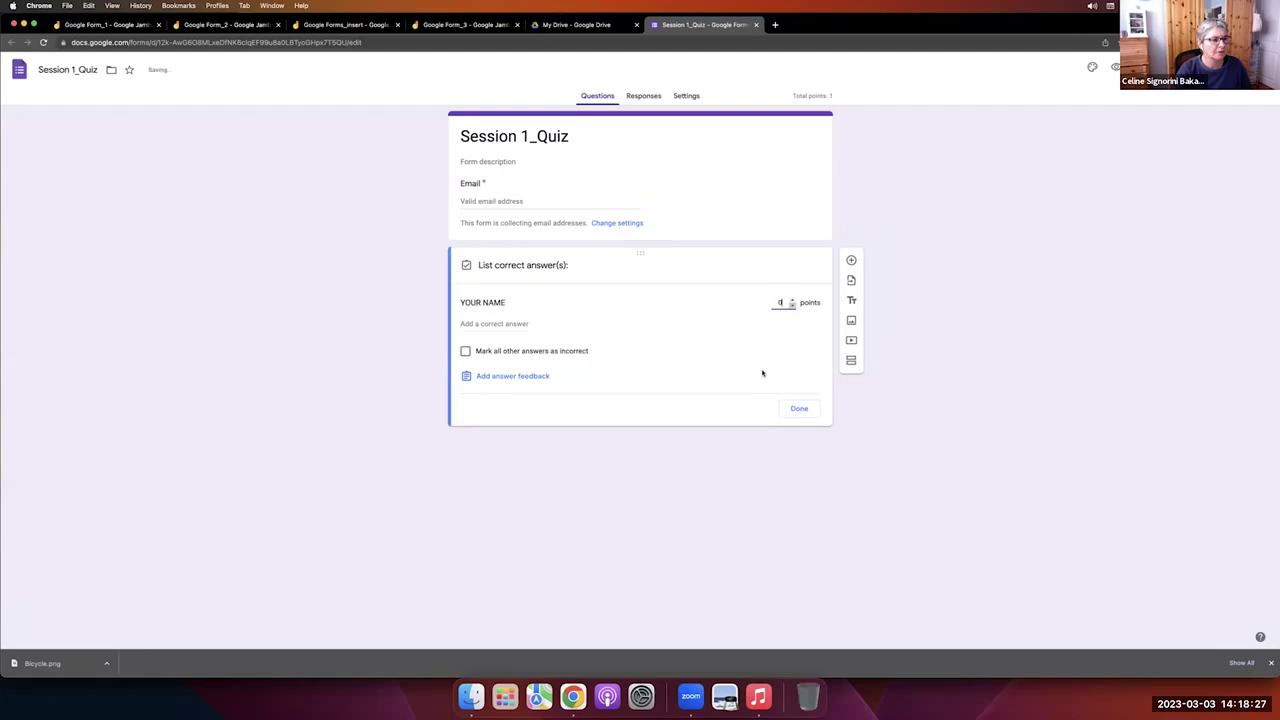
left_click(799, 409)
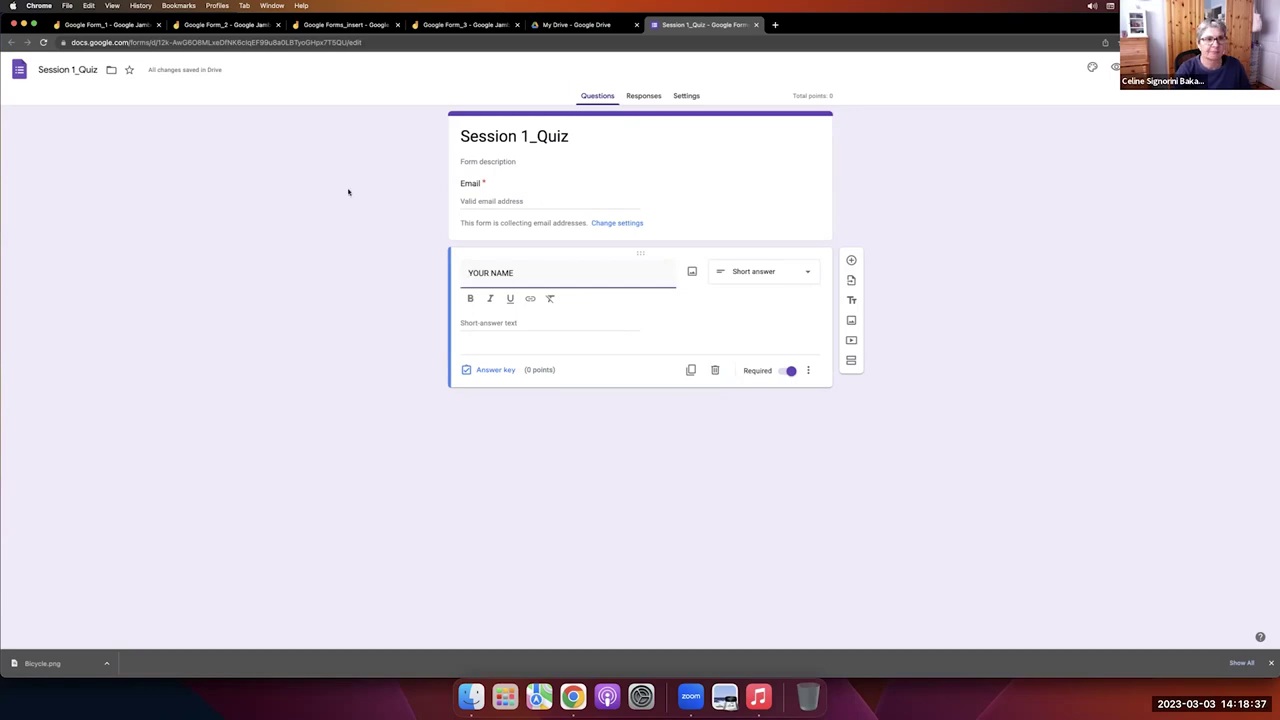
Review the Jamboard slides on the default question, the question editor overview and the available question types.
left_click(112, 26)
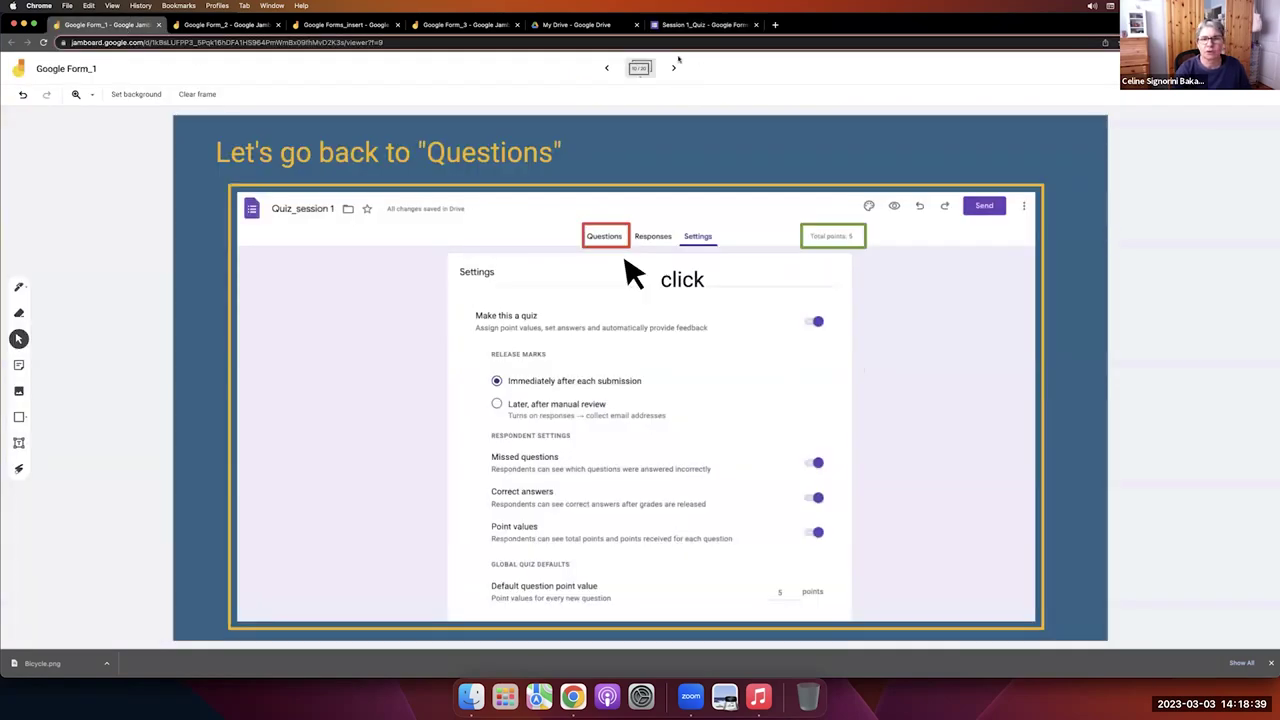
left_click(674, 68)
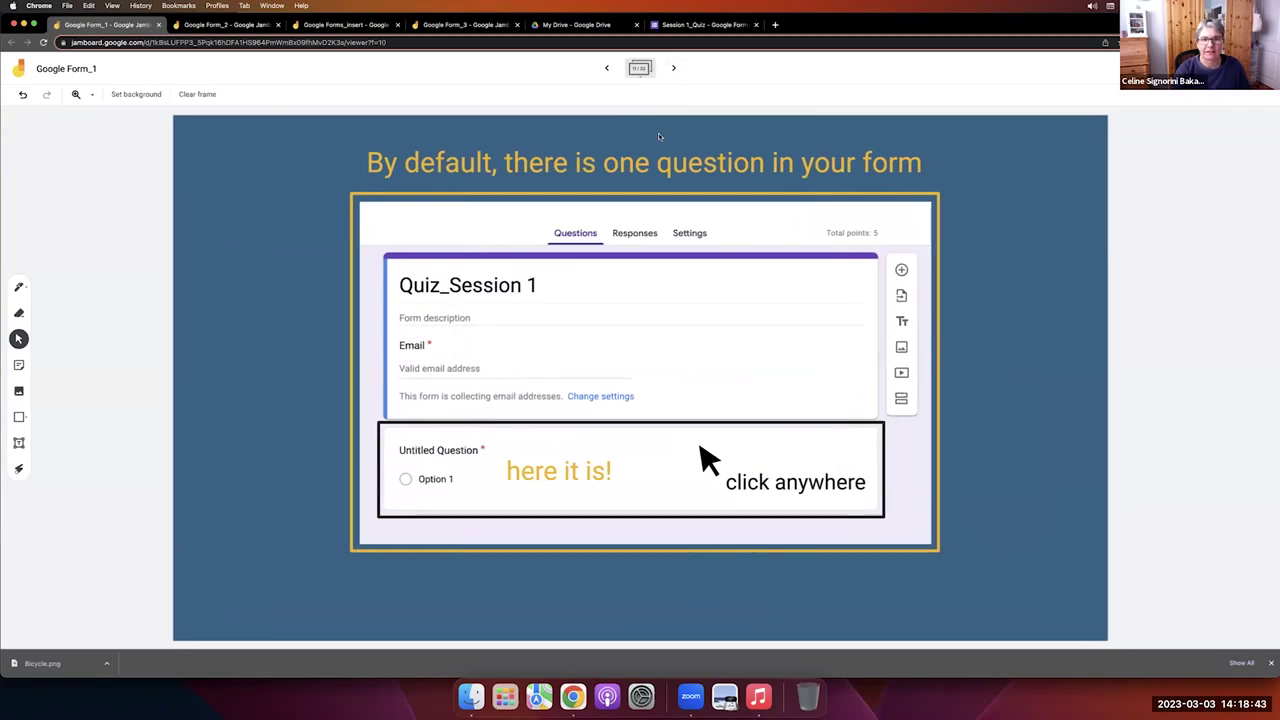
left_click(675, 69)
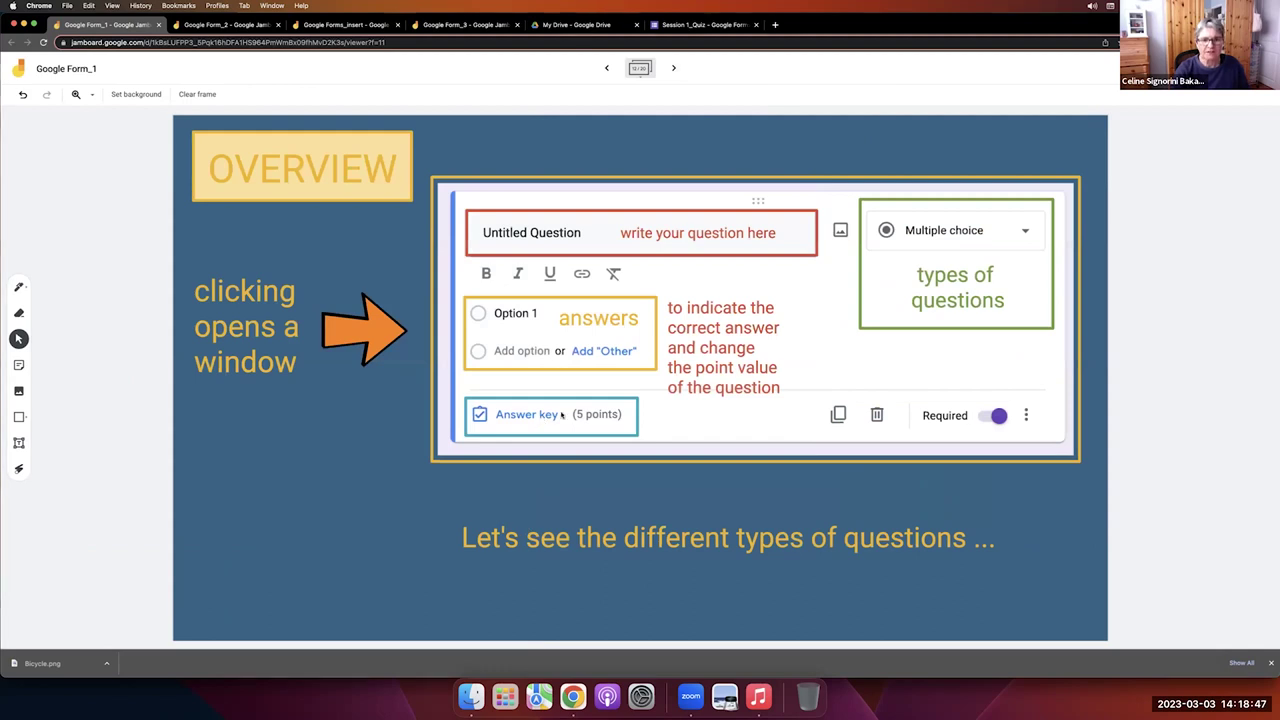
left_click(674, 69)
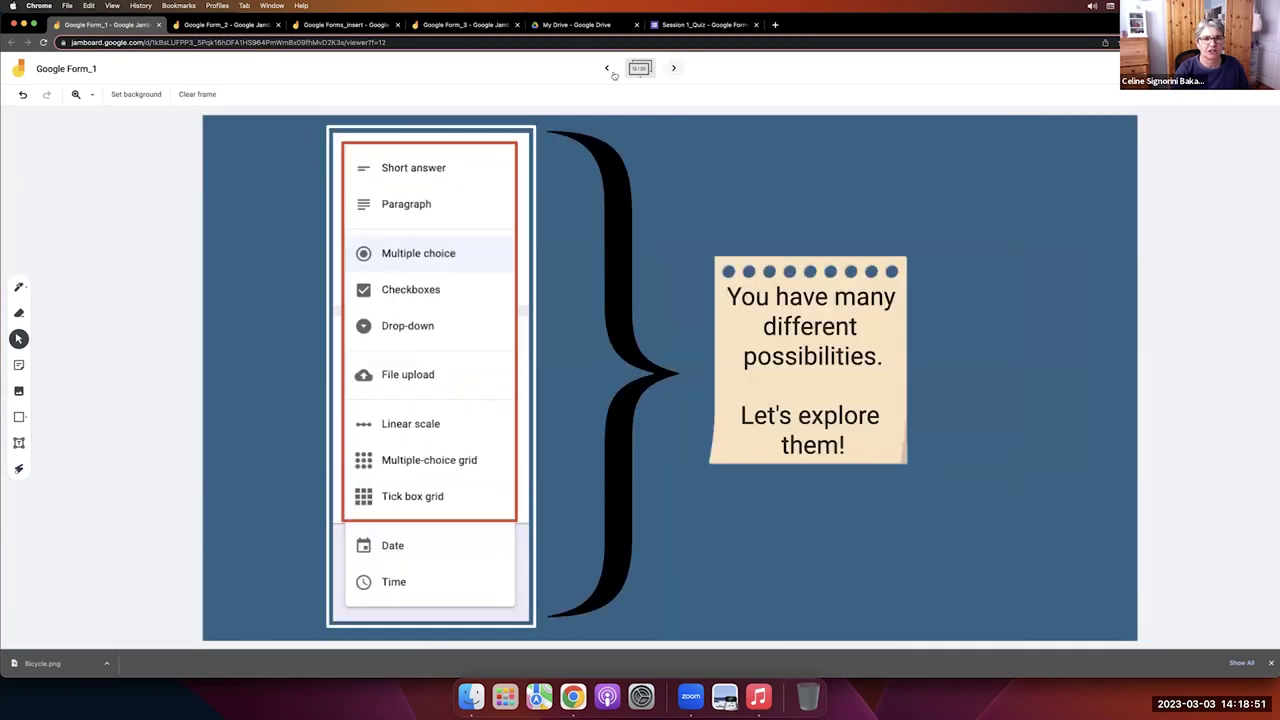
Return to the form and add a question below "YOUR NAME" titled "simple past of SPEND".
left_click(675, 22)
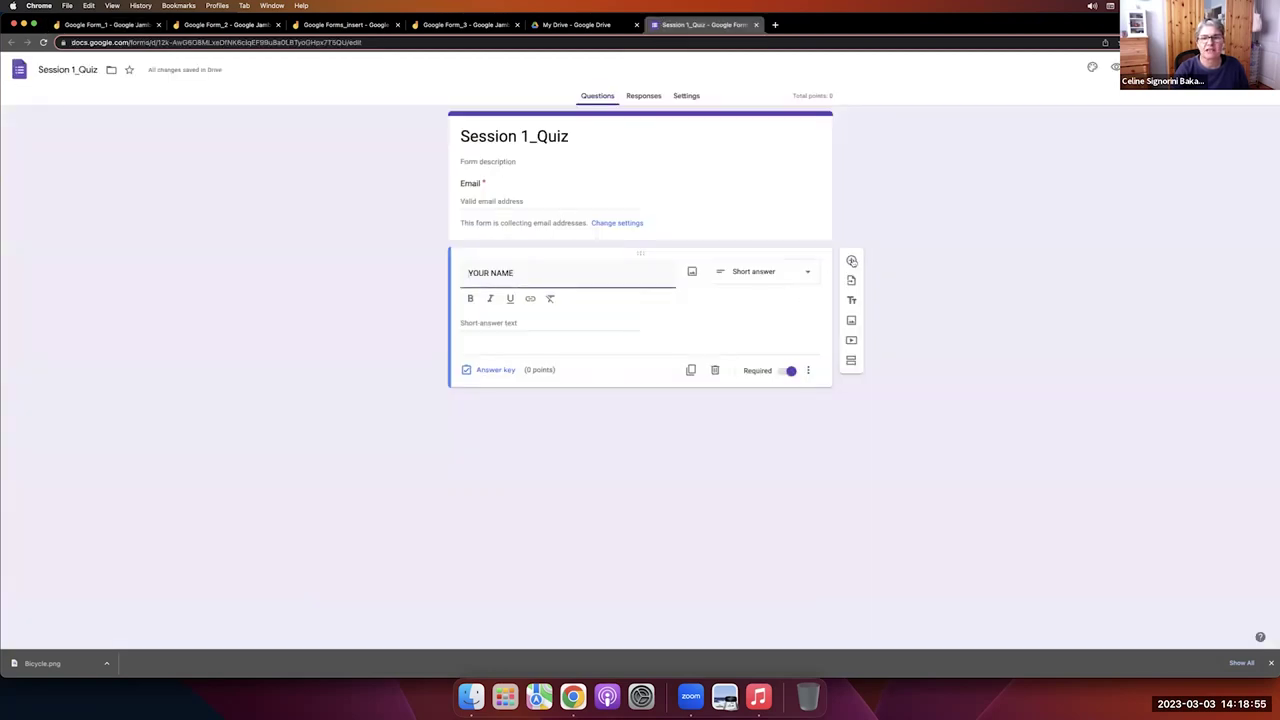
left_click(852, 261)
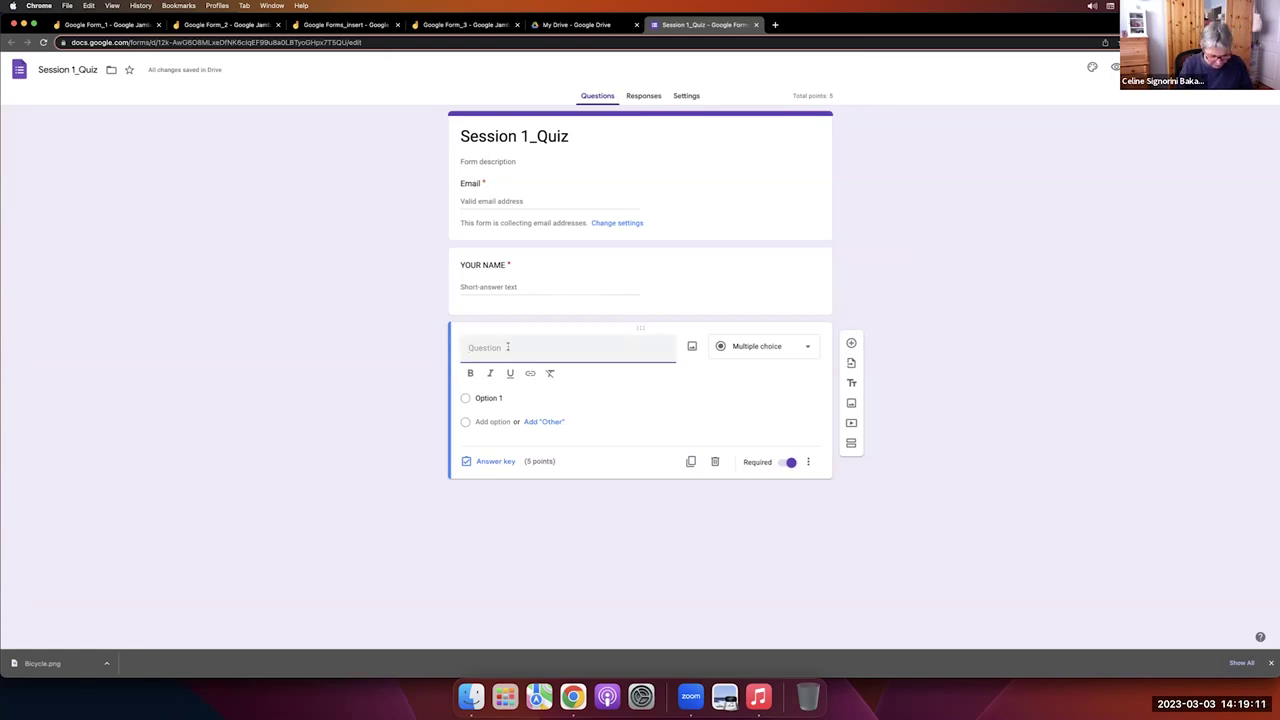
type("simple past of SPEND")
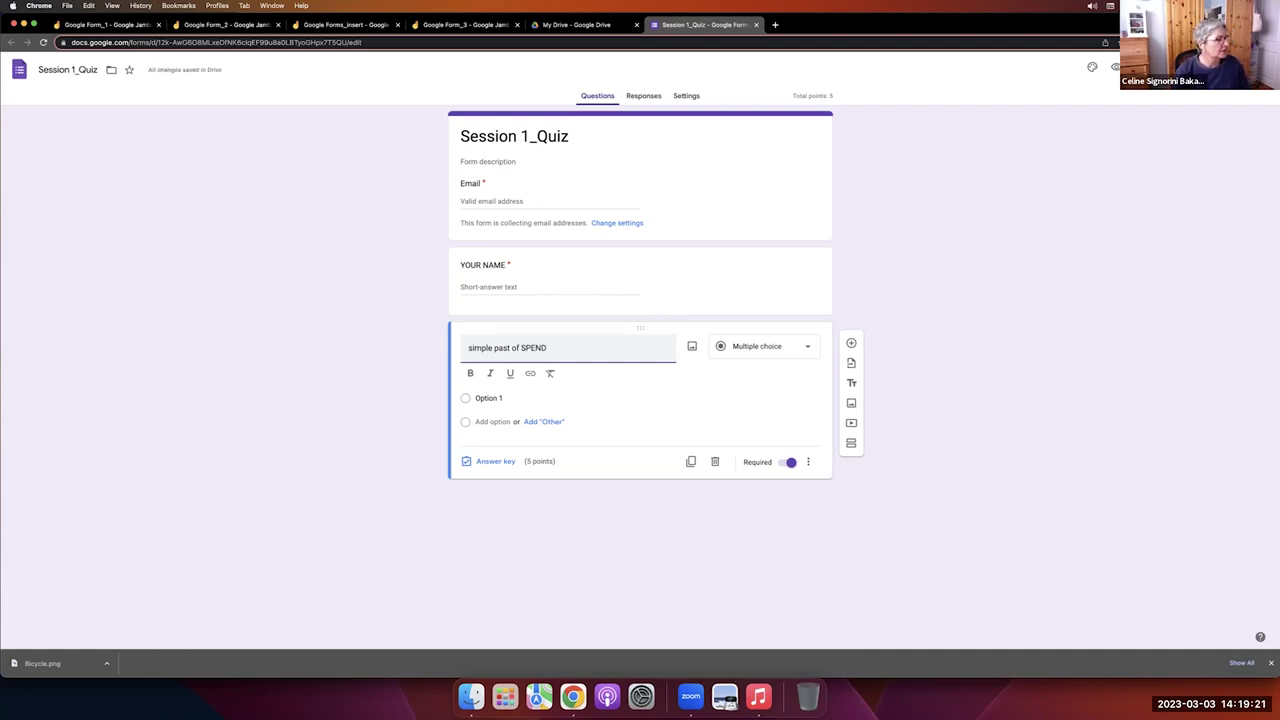
Look at the Jamboard slides on short answers and question types, and select the "YOUR NAME" question back in the form.
left_click(108, 25)
left_click(675, 68)
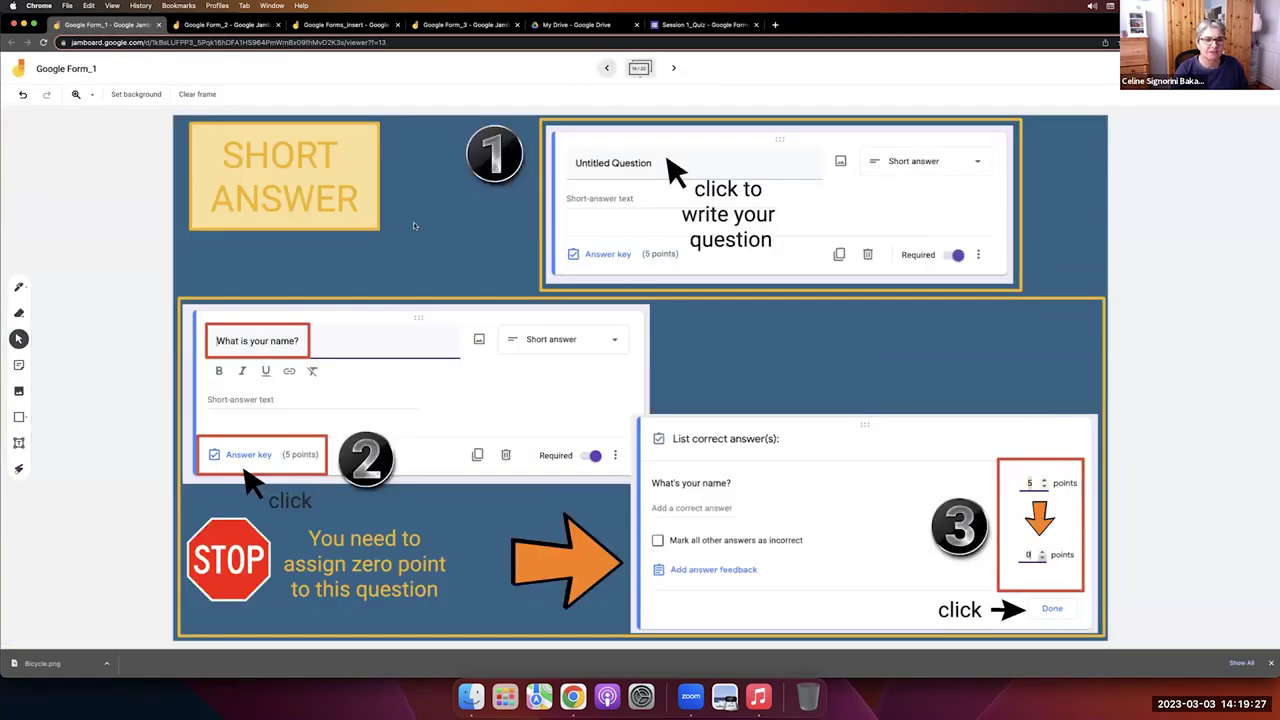
left_click(606, 67)
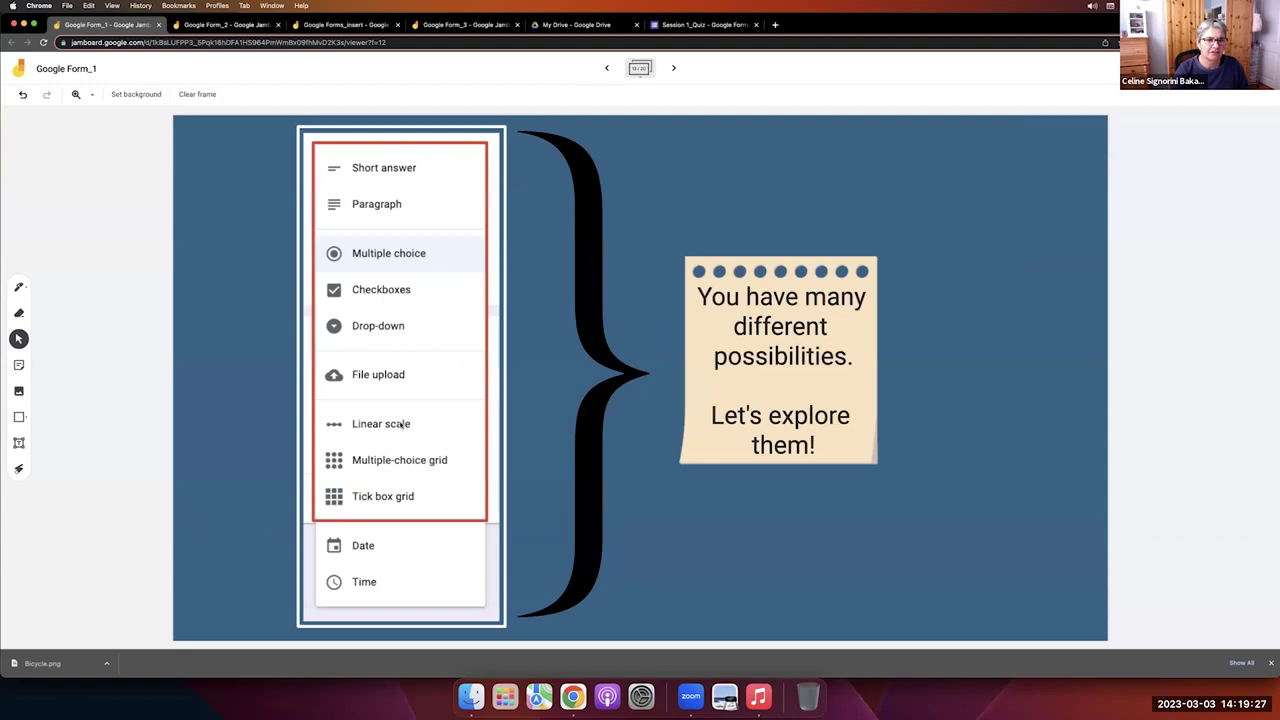
left_click(705, 24)
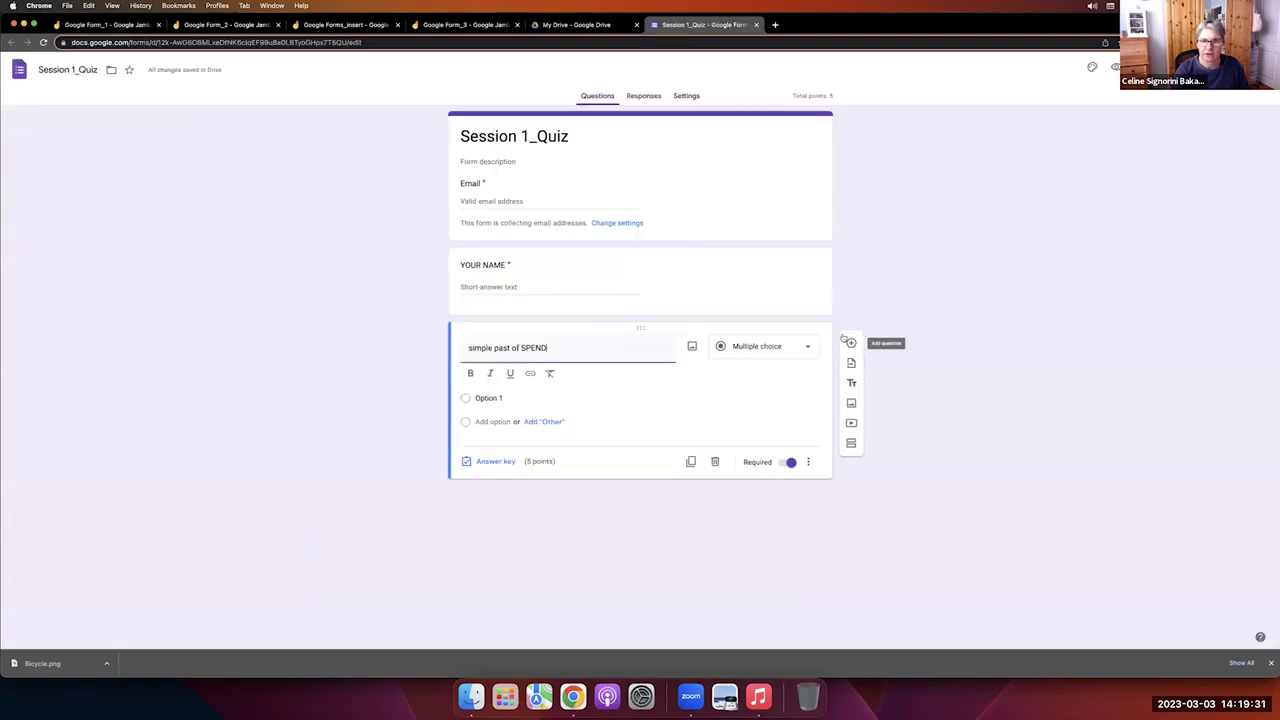
left_click(811, 291)
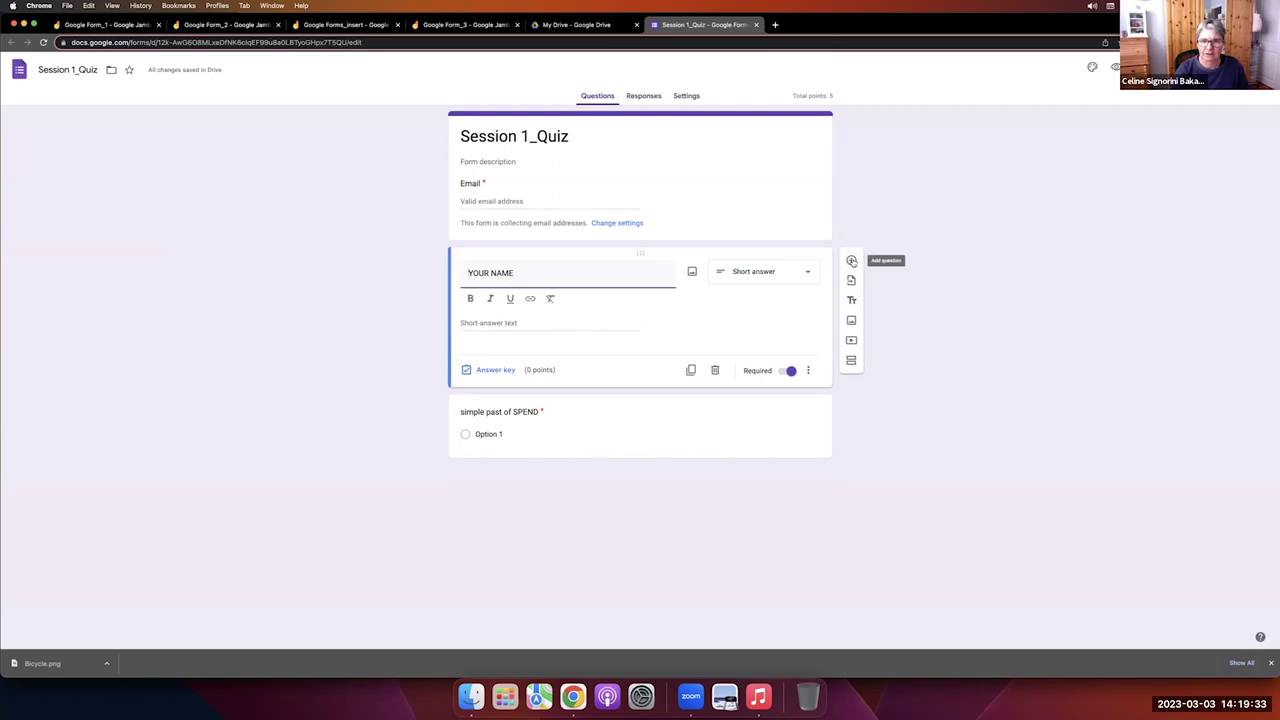
Change the question type of "simple past of SPEND" to Short answer.
left_click(851, 261)
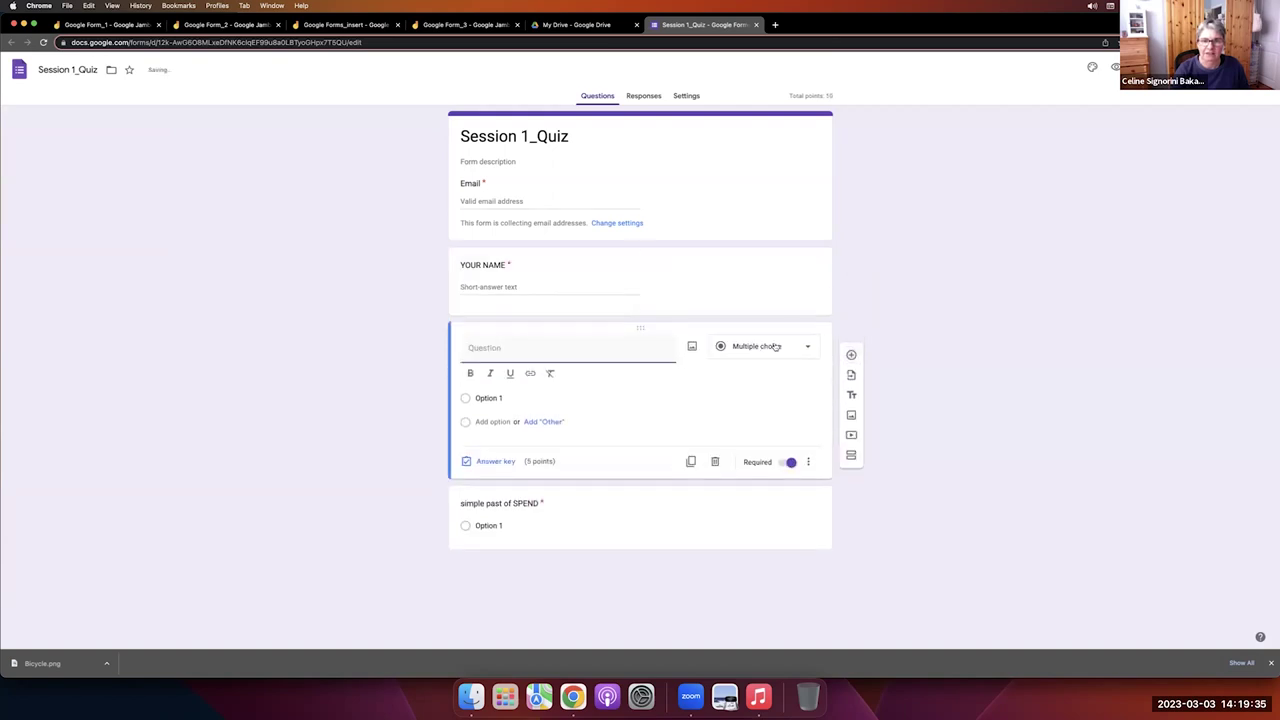
left_click(714, 462)
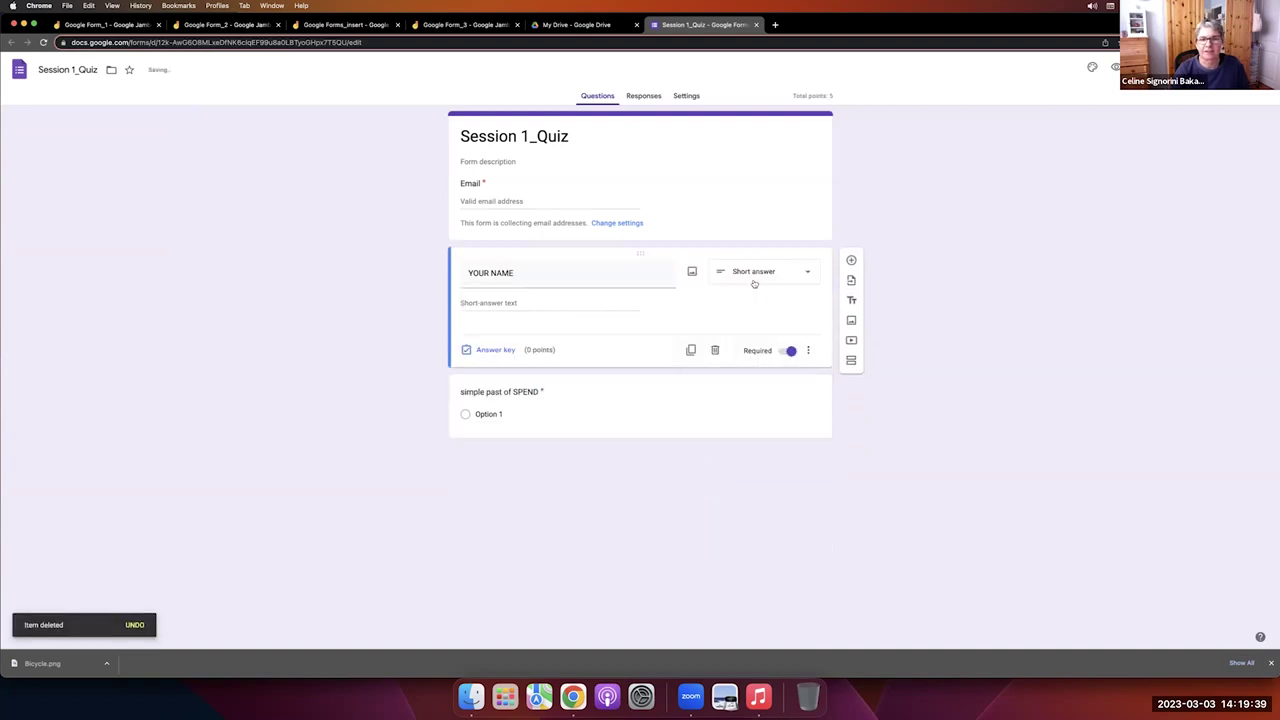
left_click(691, 395)
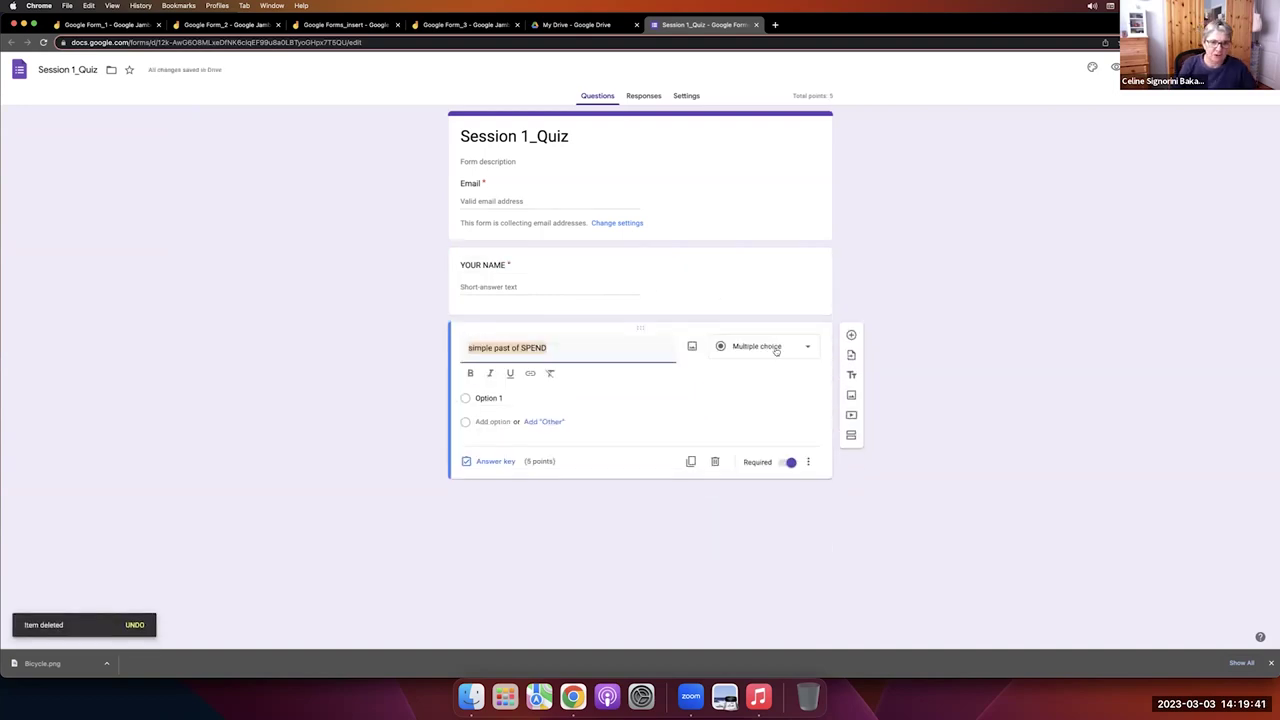
left_click(808, 347)
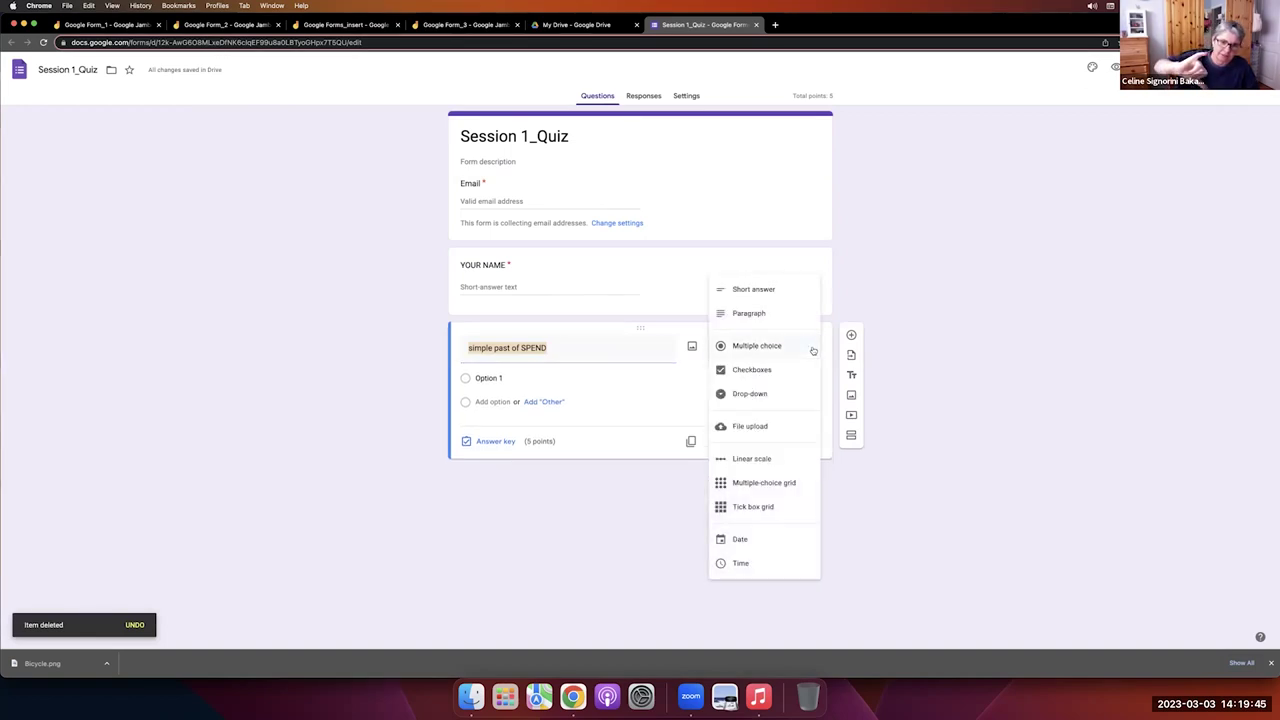
left_click(778, 290)
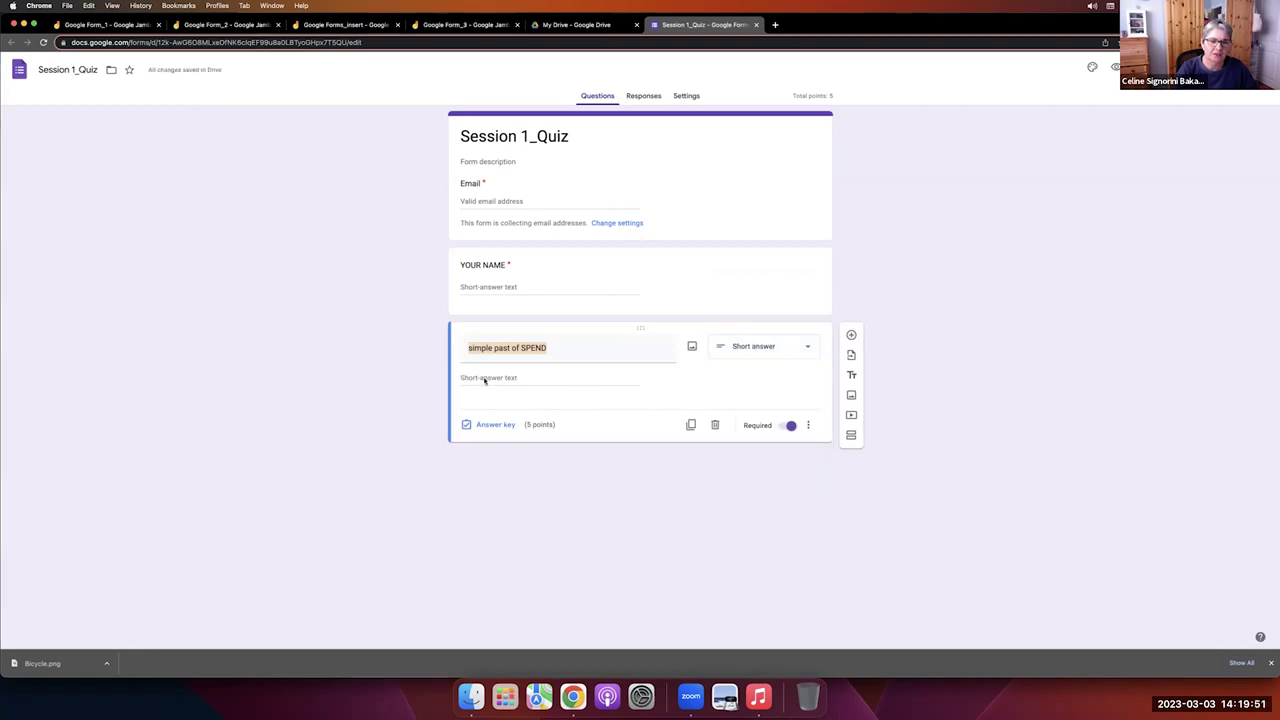
Make the word "SPEND" bold in the question title and put the number "1)." in front of the title.
left_click(530, 348)
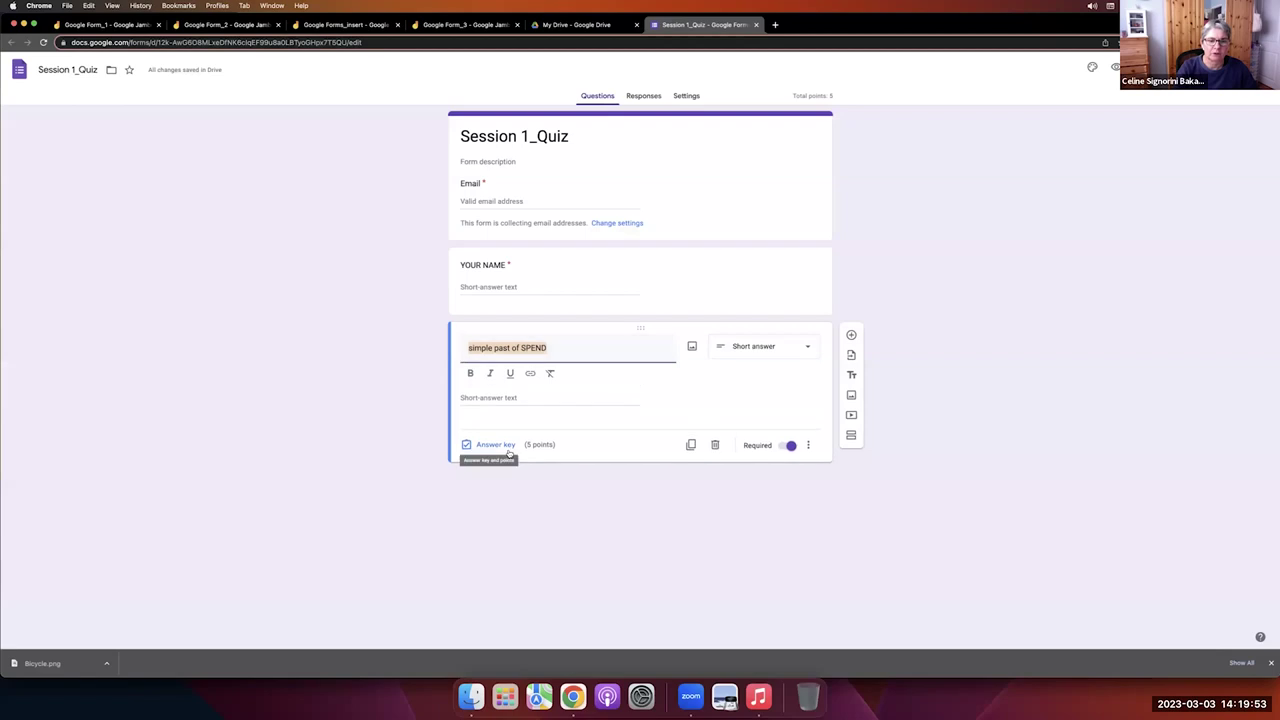
left_click(470, 373)
left_click(401, 428)
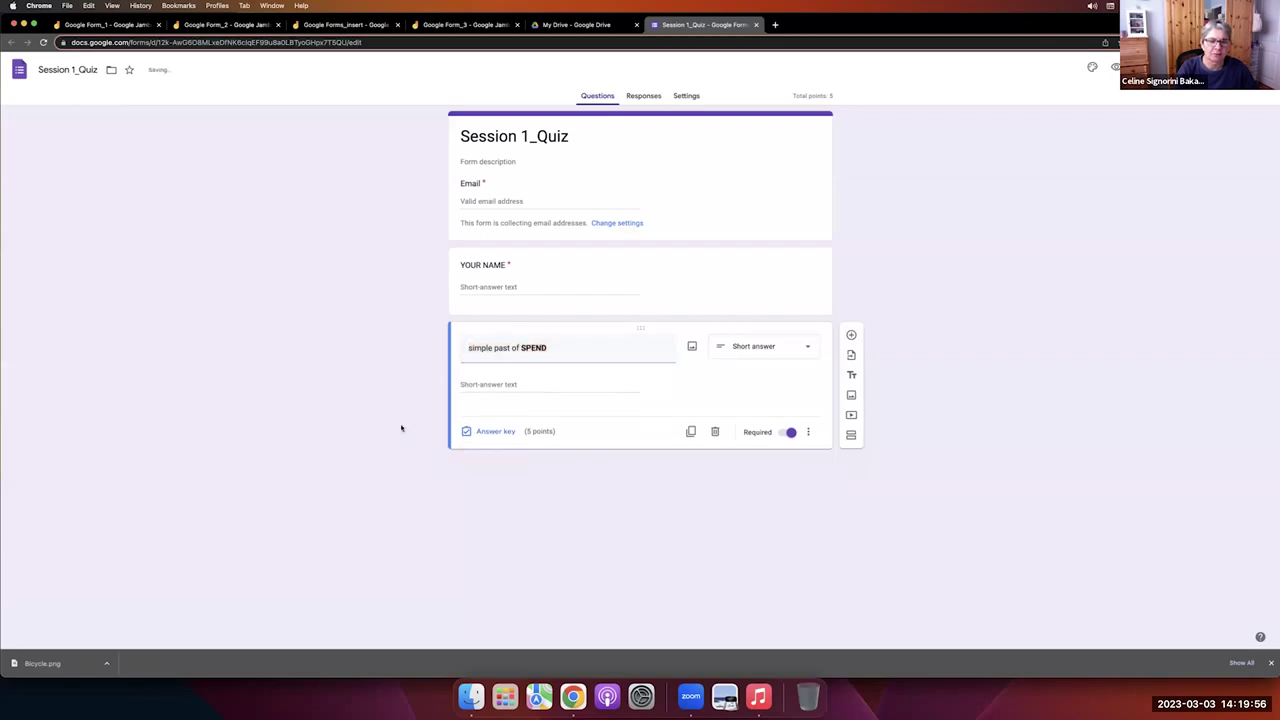
left_click(464, 347)
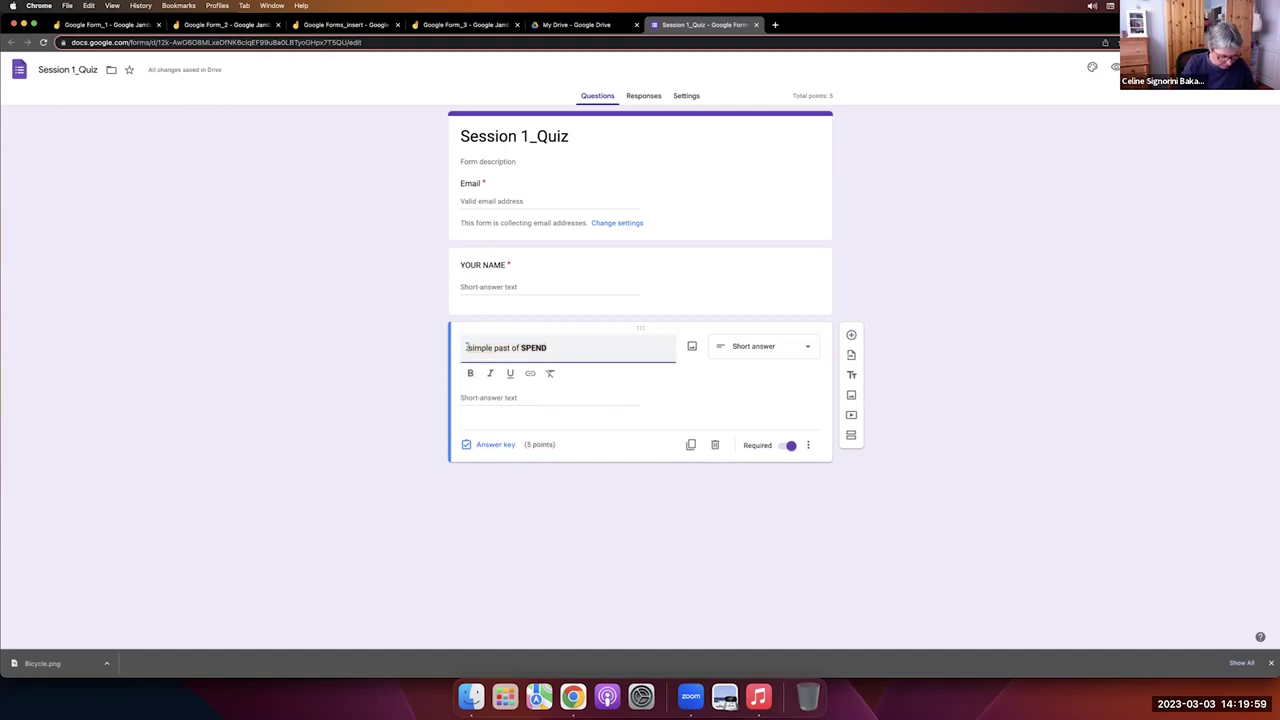
type("1).")
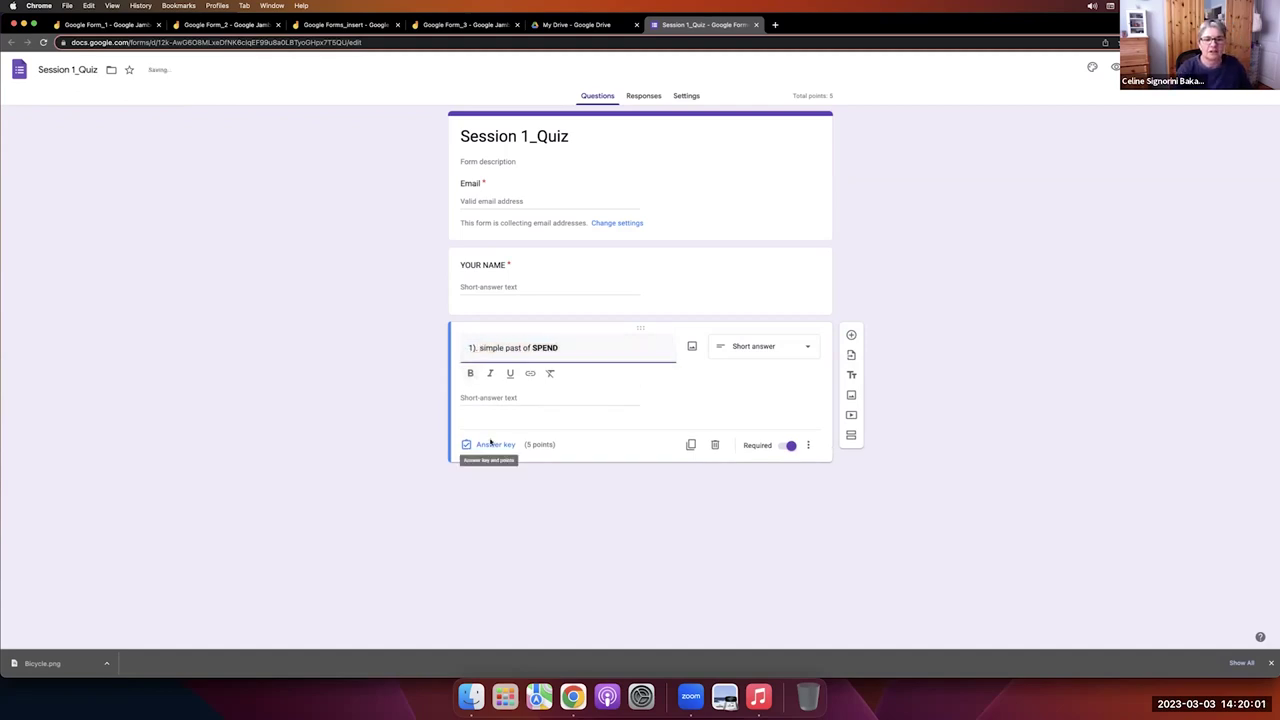
List "spent" and "Spent" as correct answers in the answer key of question 1.
left_click(535, 399)
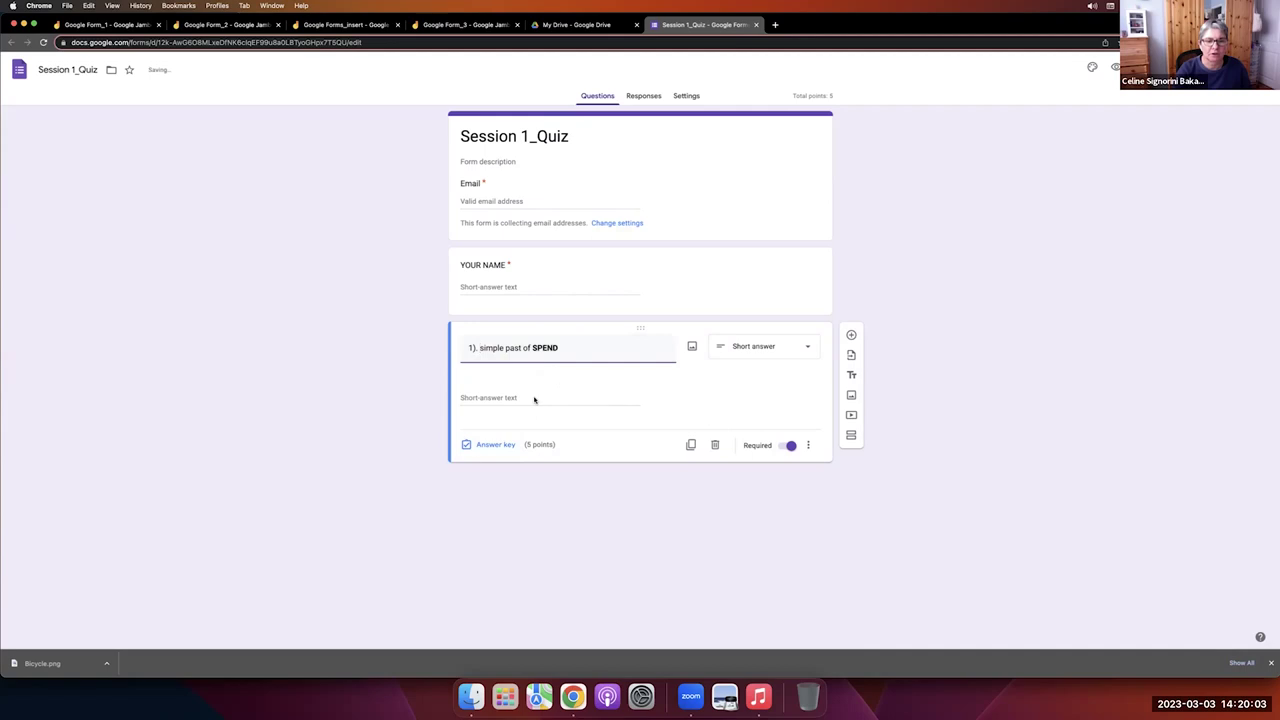
left_click(495, 425)
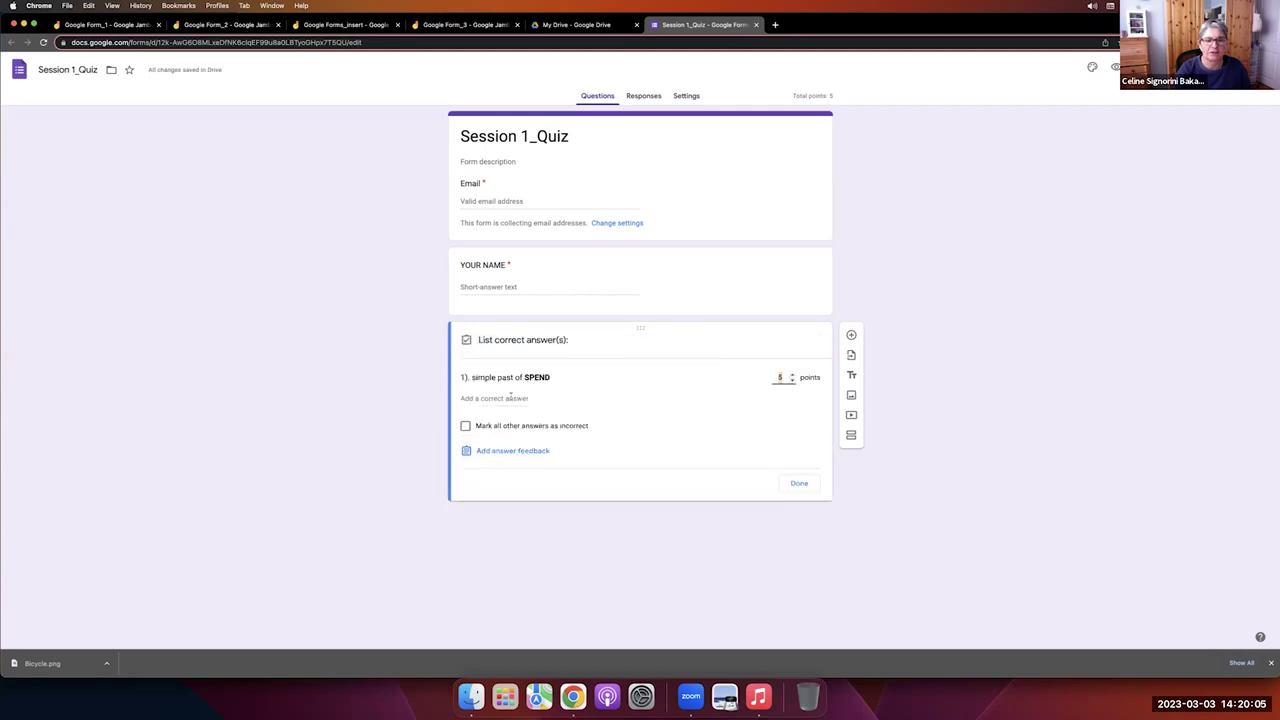
left_click(505, 399)
type("spent")
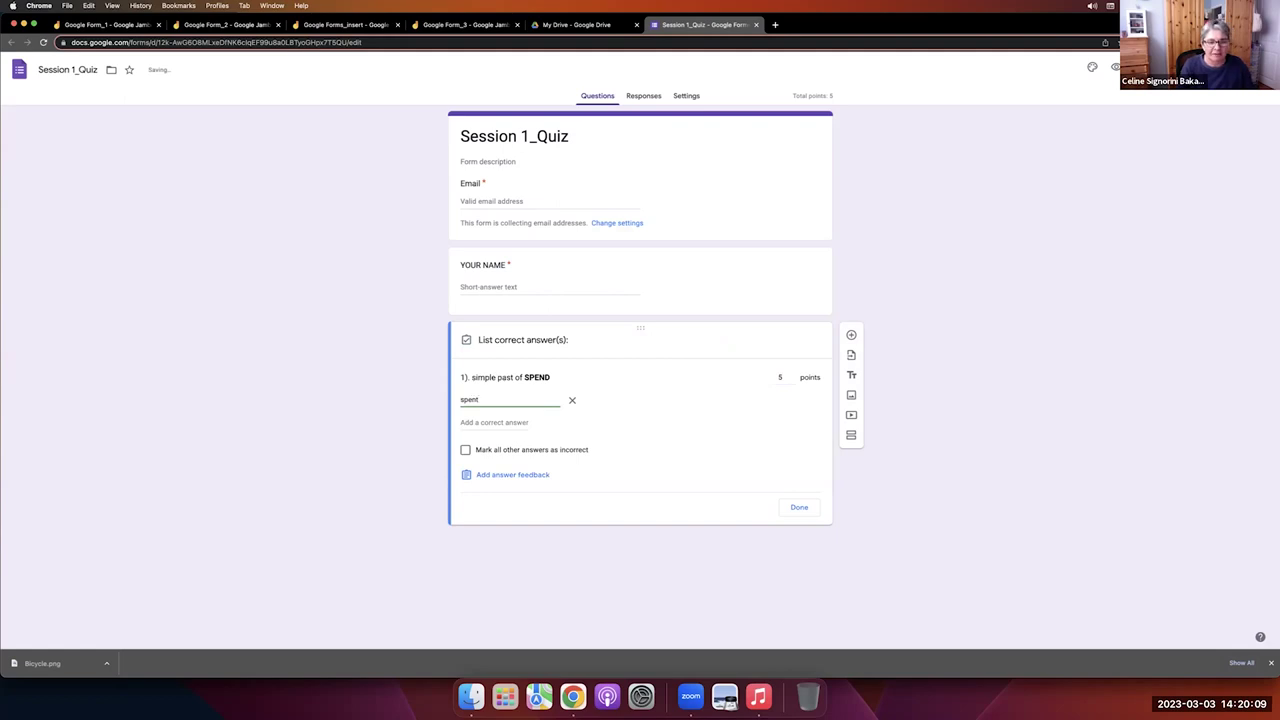
key("Return")
type("Spent")
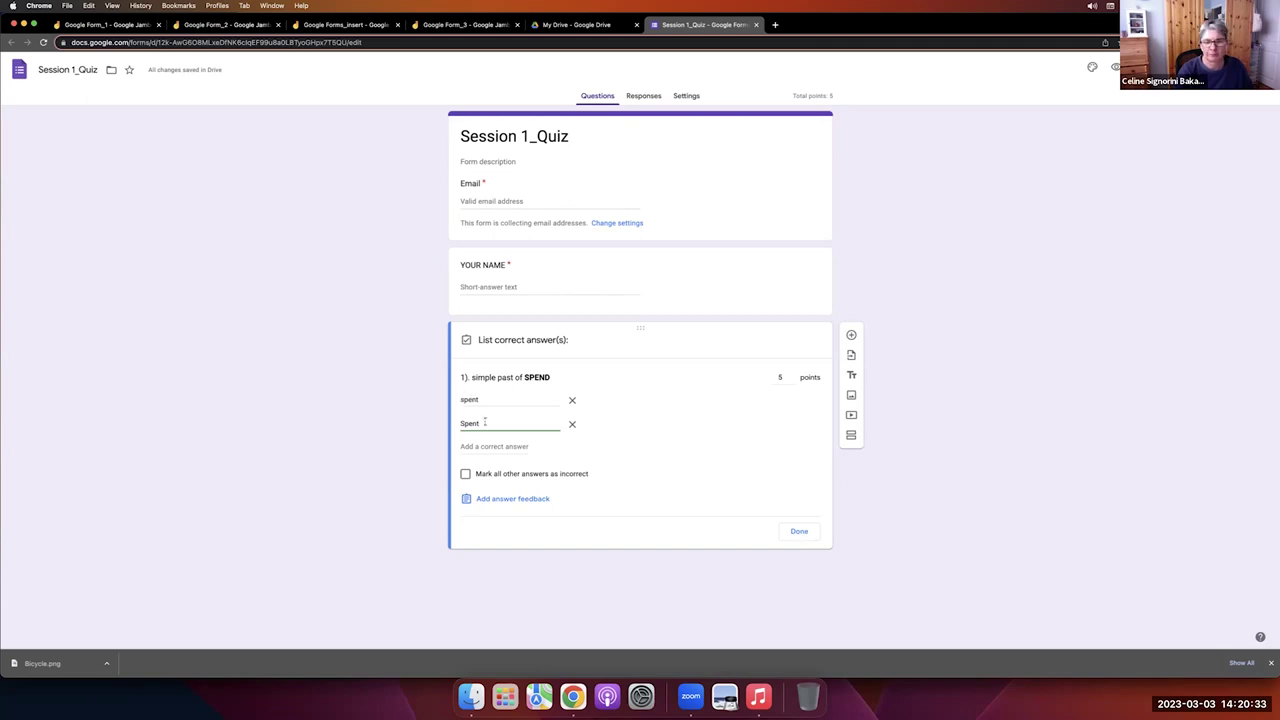
left_click(799, 531)
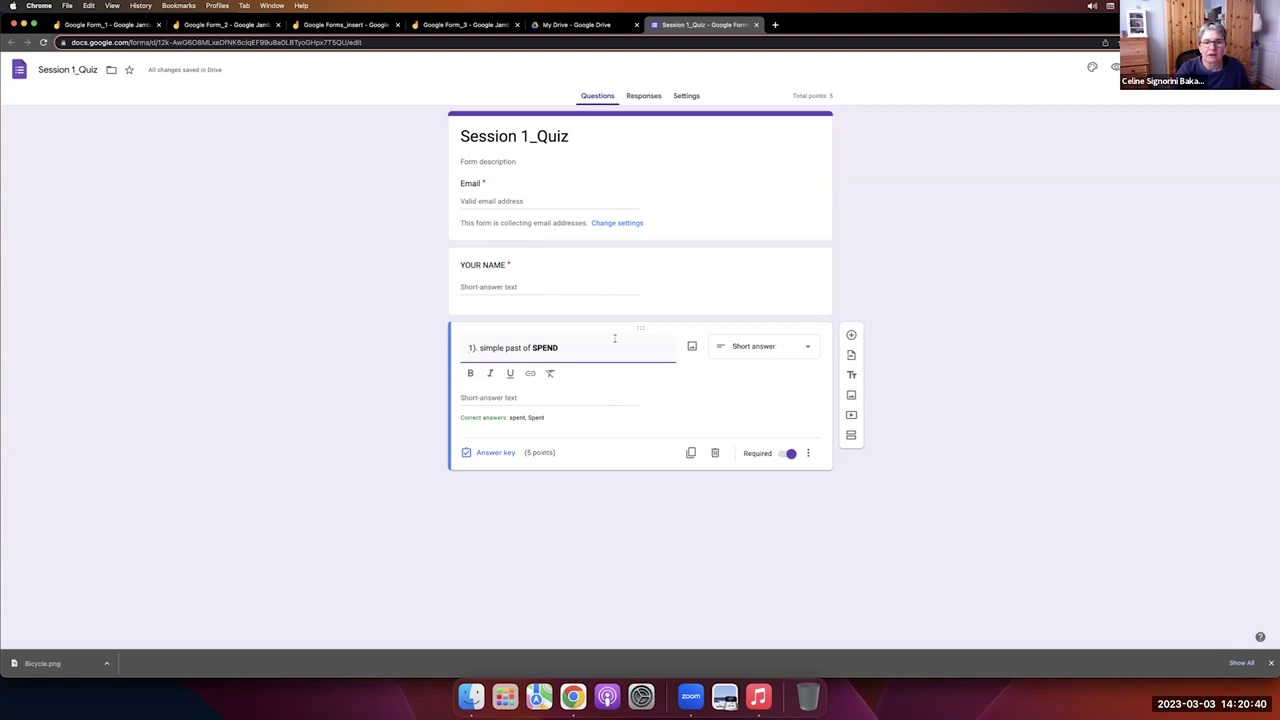
left_click(742, 347)
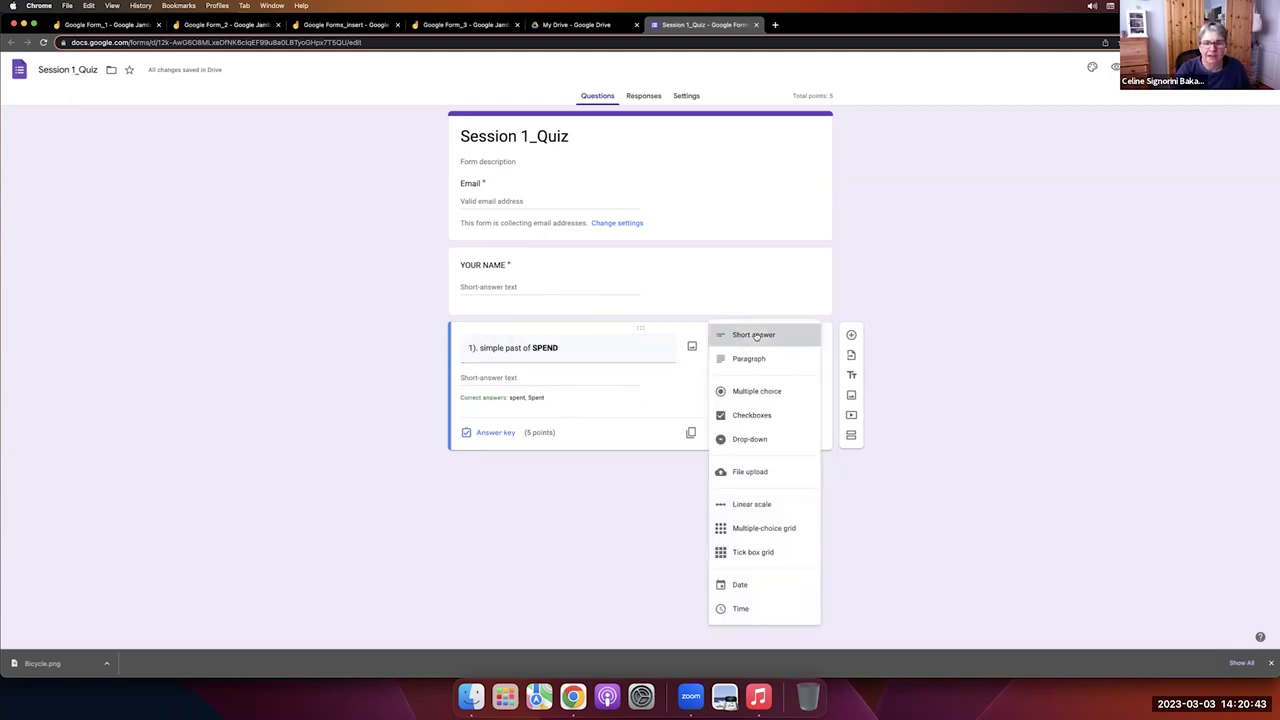
left_click(755, 336)
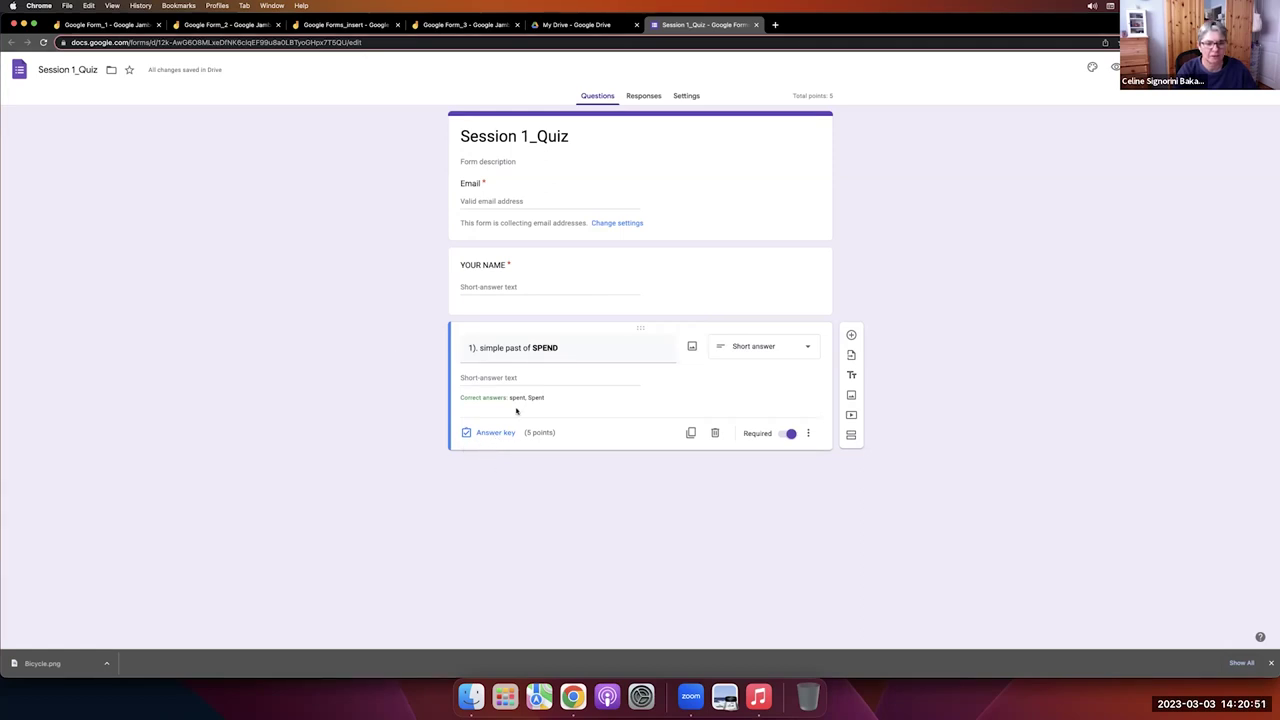
left_click(602, 350)
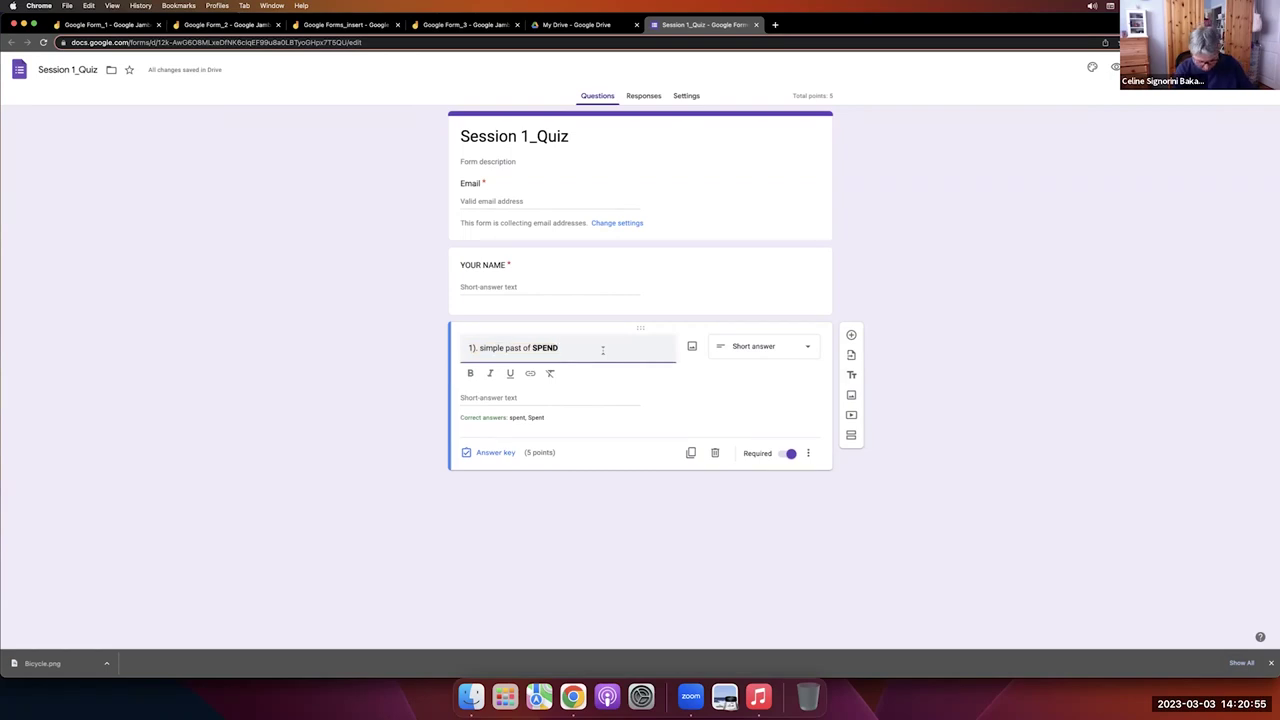
left_click(608, 425)
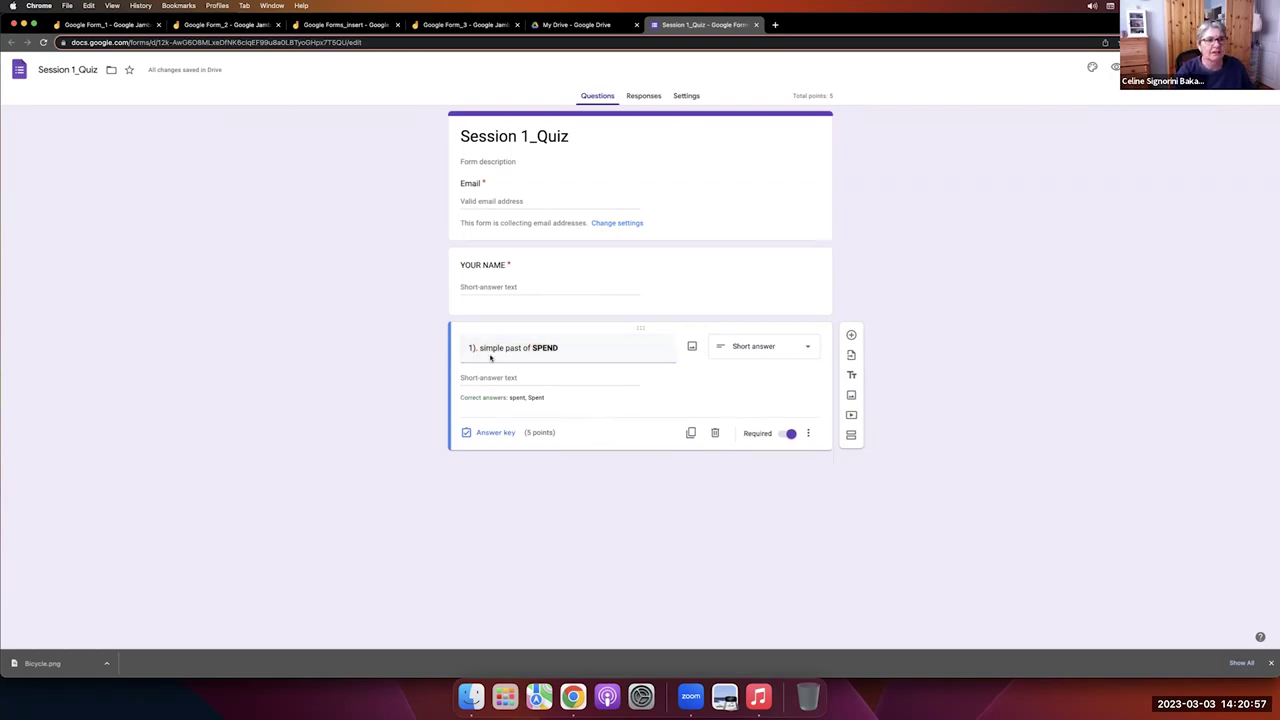
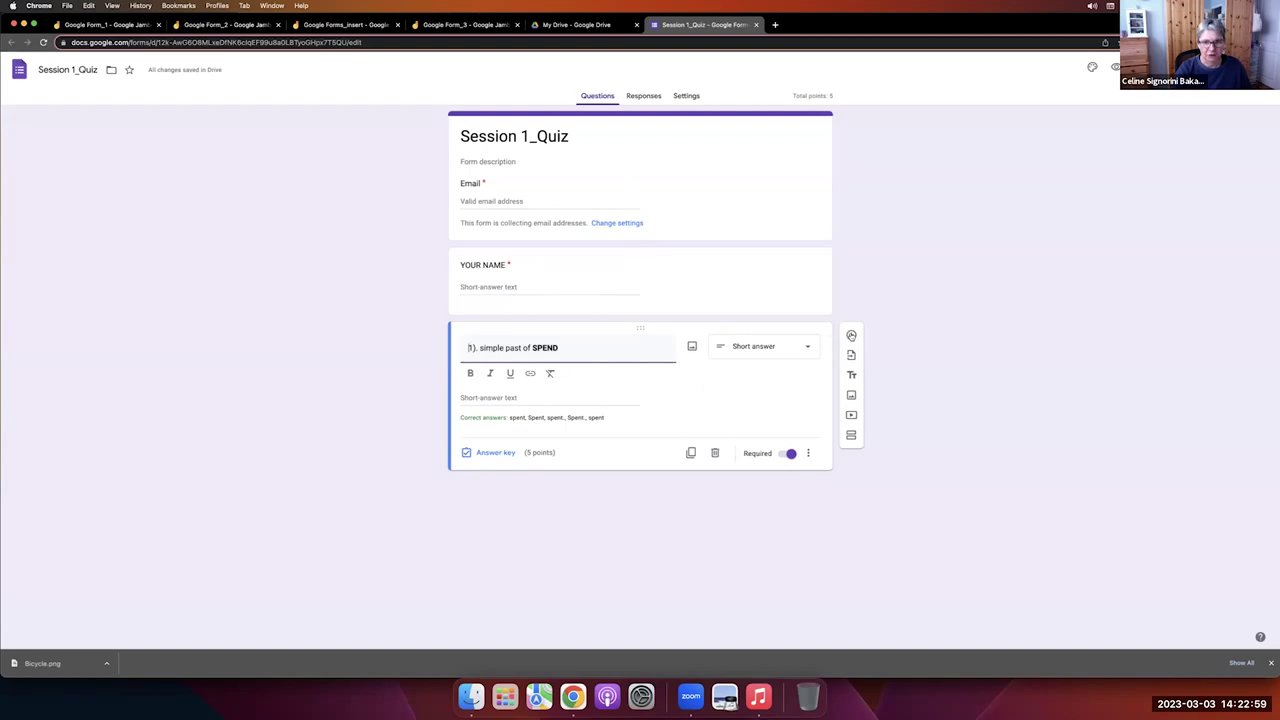
Add a question below question 1 titled "2). Yesterday, I _____ shopping.".
left_click(851, 335)
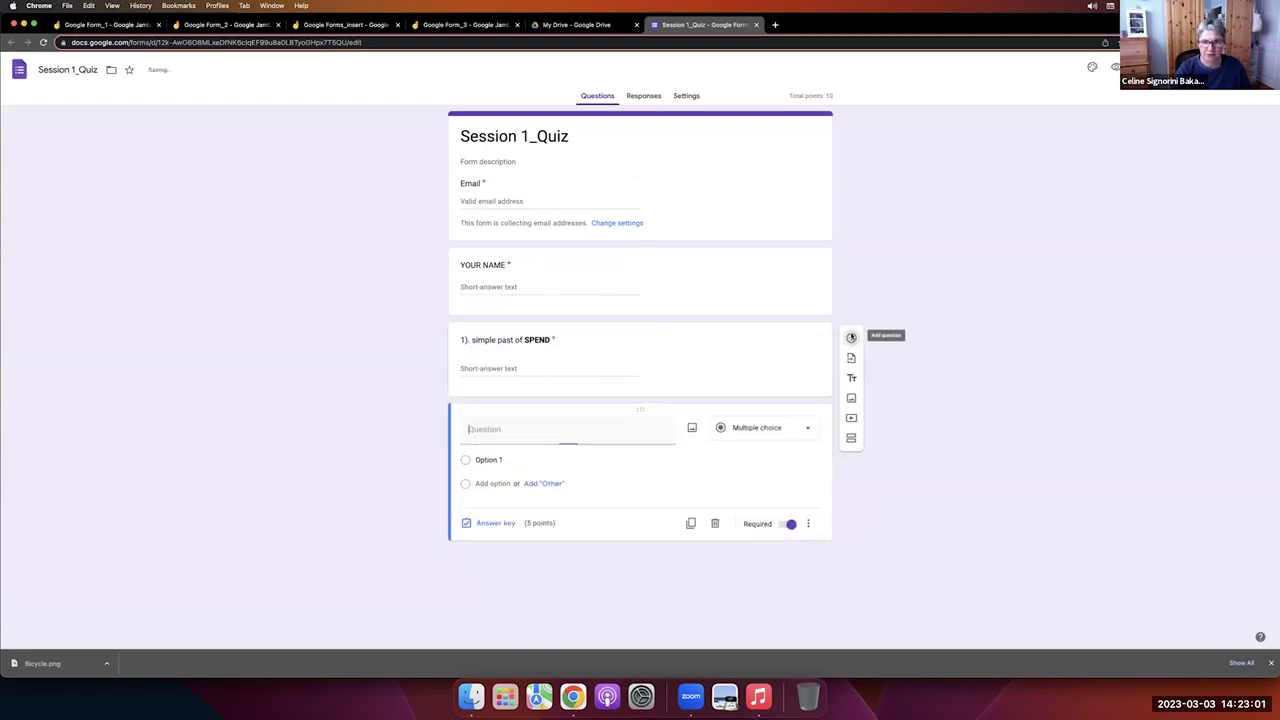
type("2). ")
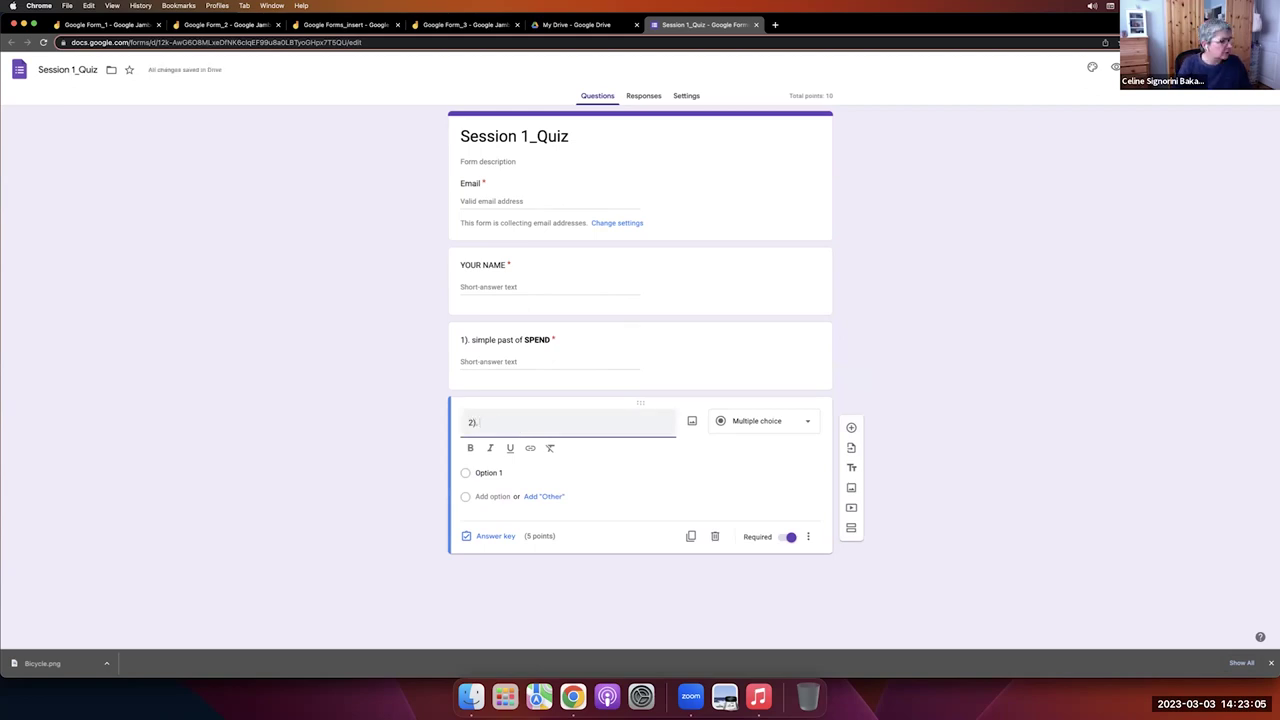
type("Yesterday, I _____")
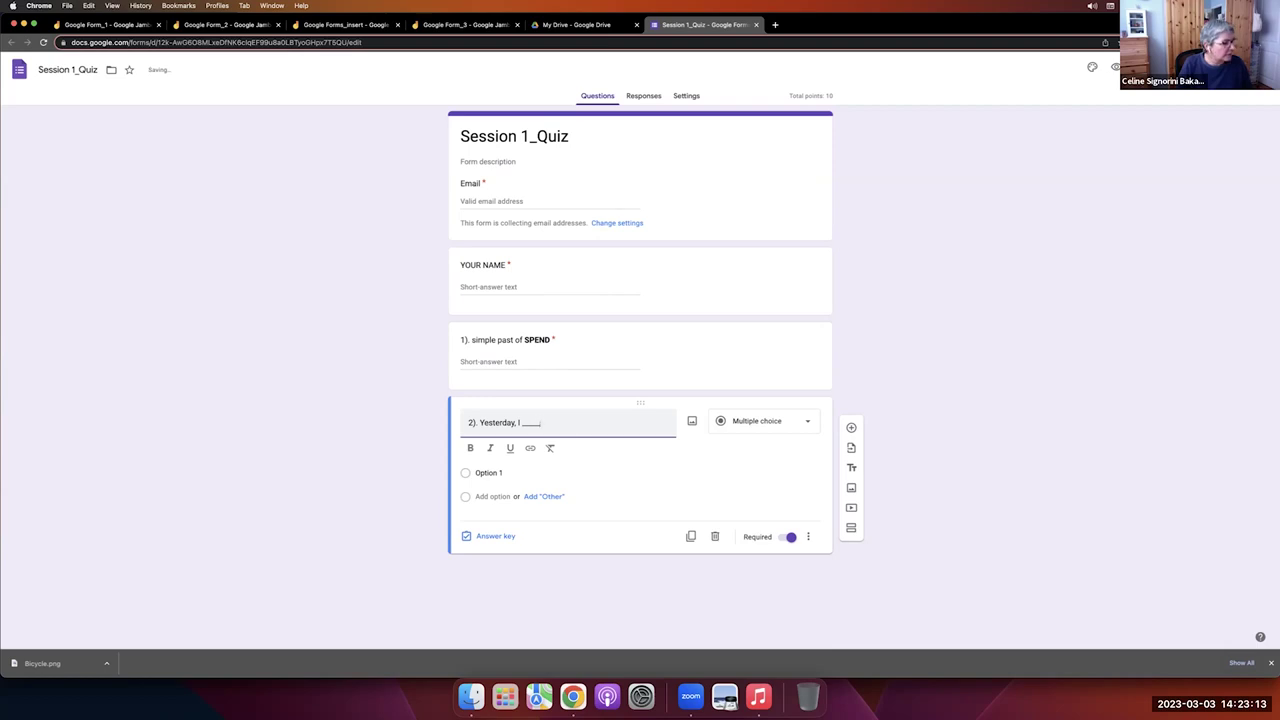
type(" shoppi")
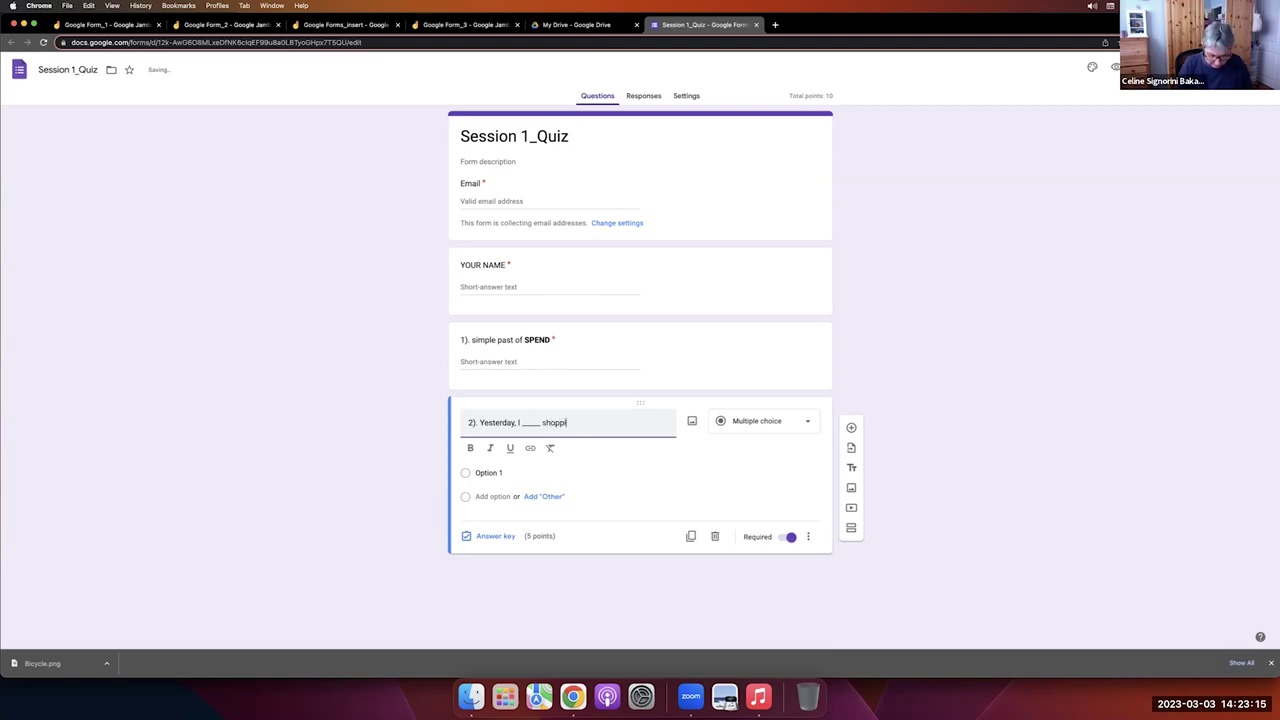
type("ng.")
Enter the answer options "go", "went", "have gone" and "will go" for question 2, keeping it as Multiple choice.
left_click(566, 470)
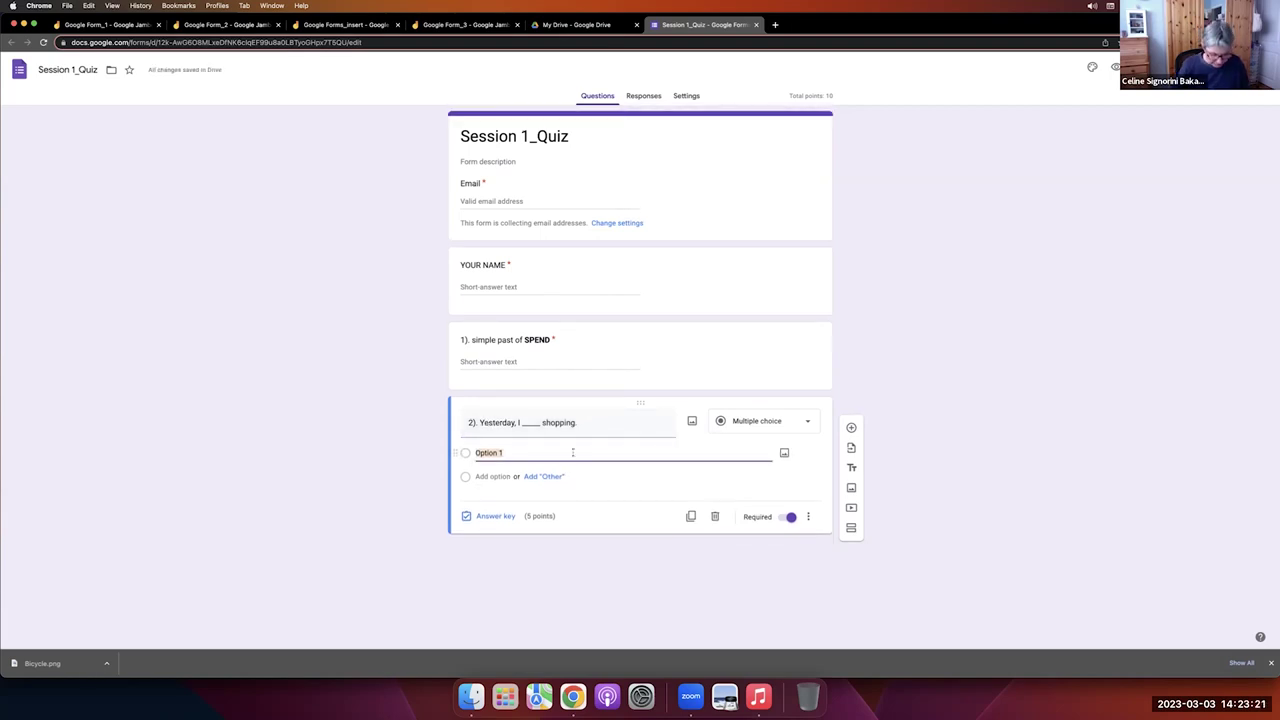
type("go")
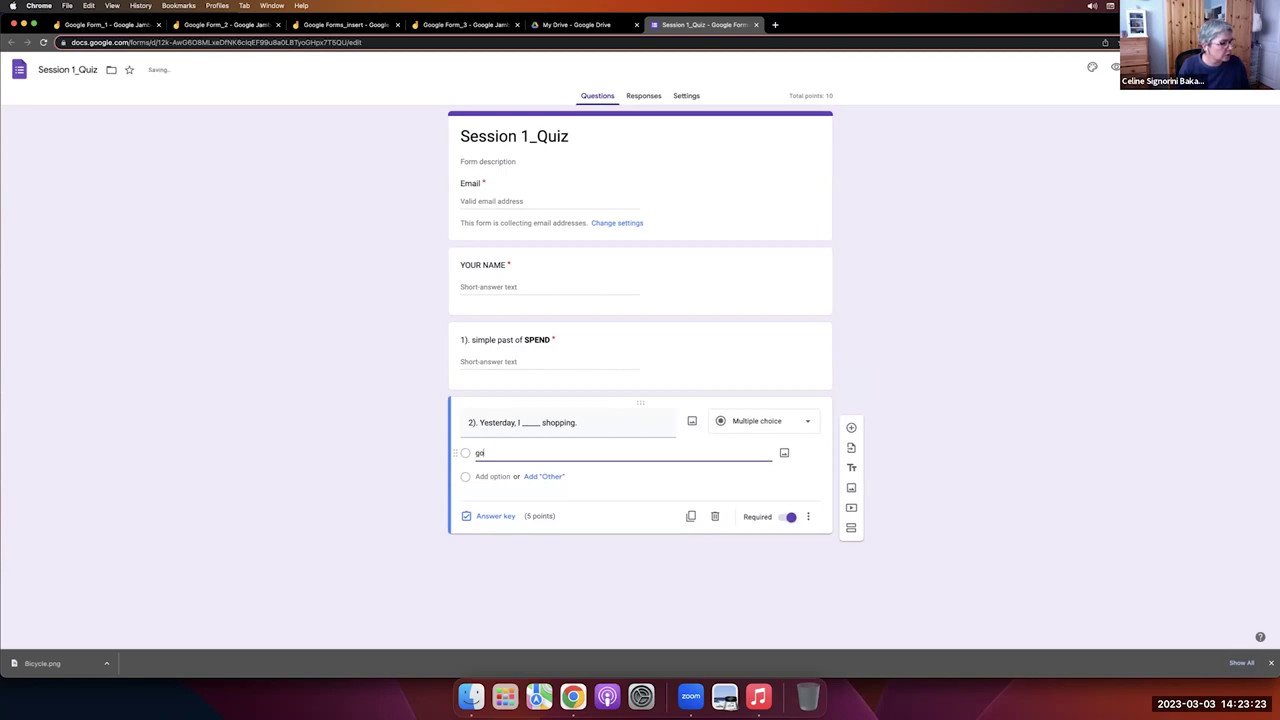
key("Return")
type("went")
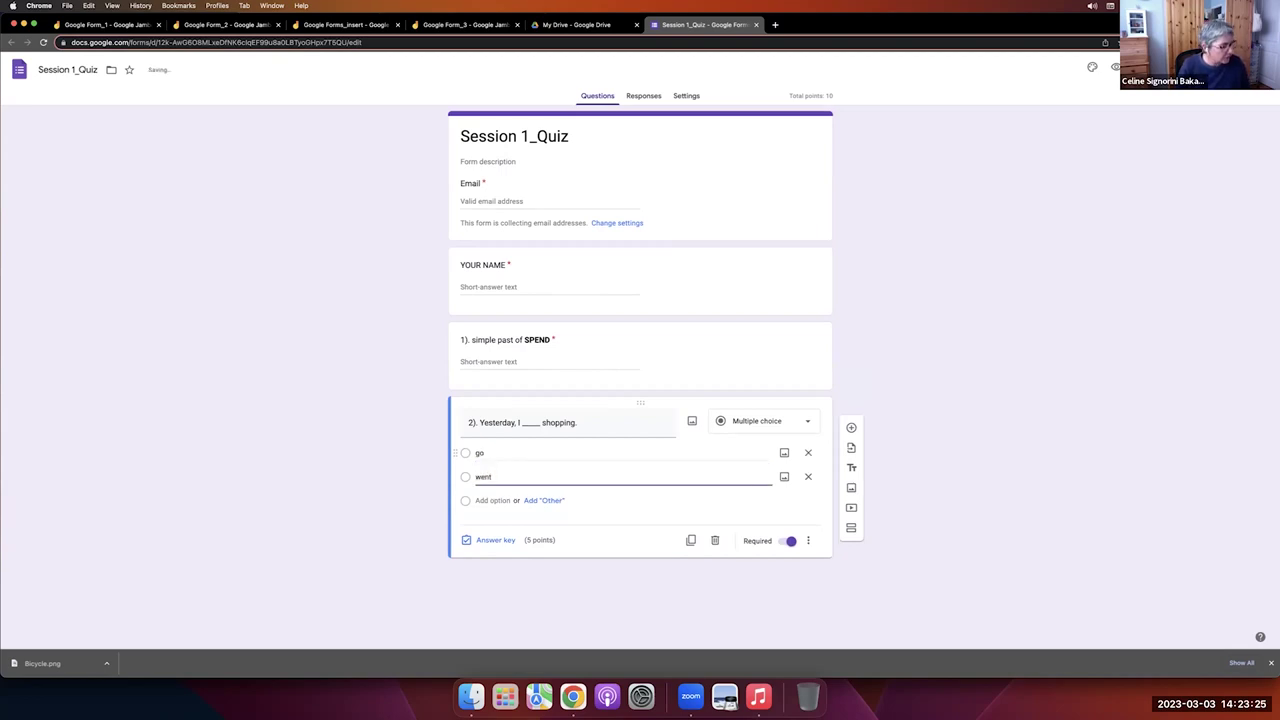
key("Return")
type("ha")
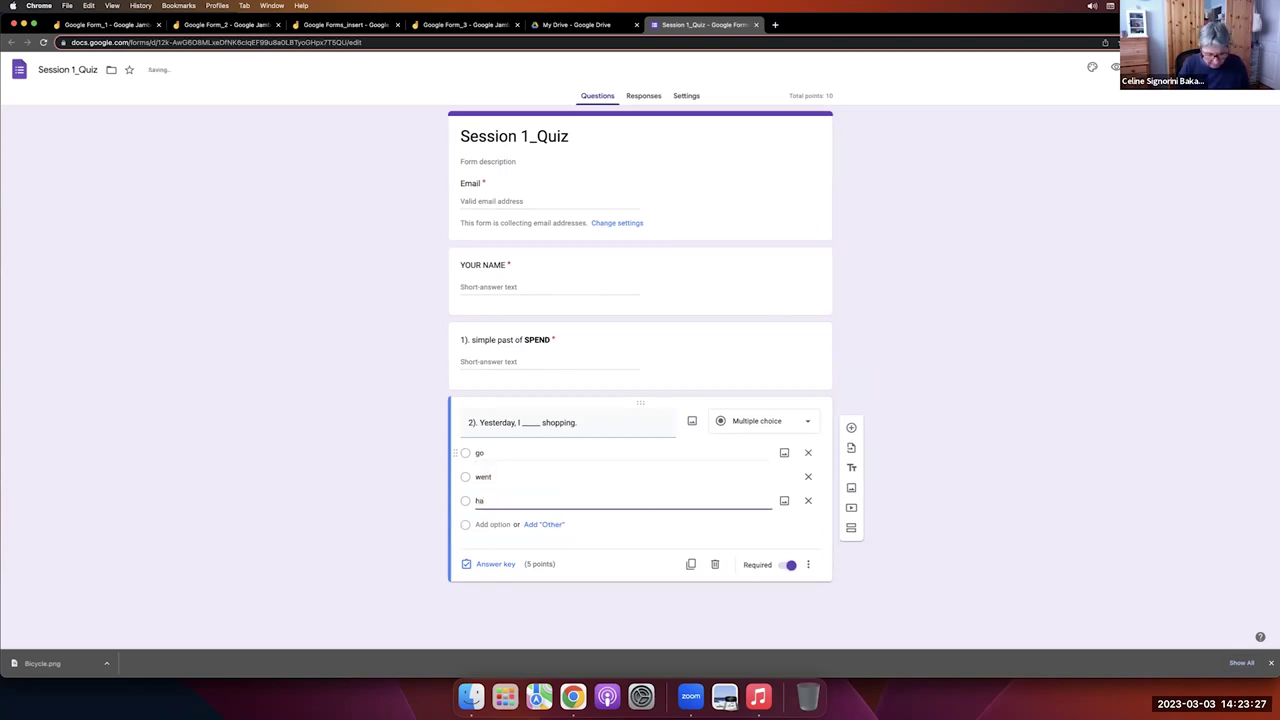
type("ve gone")
key("Return")
type("will go")
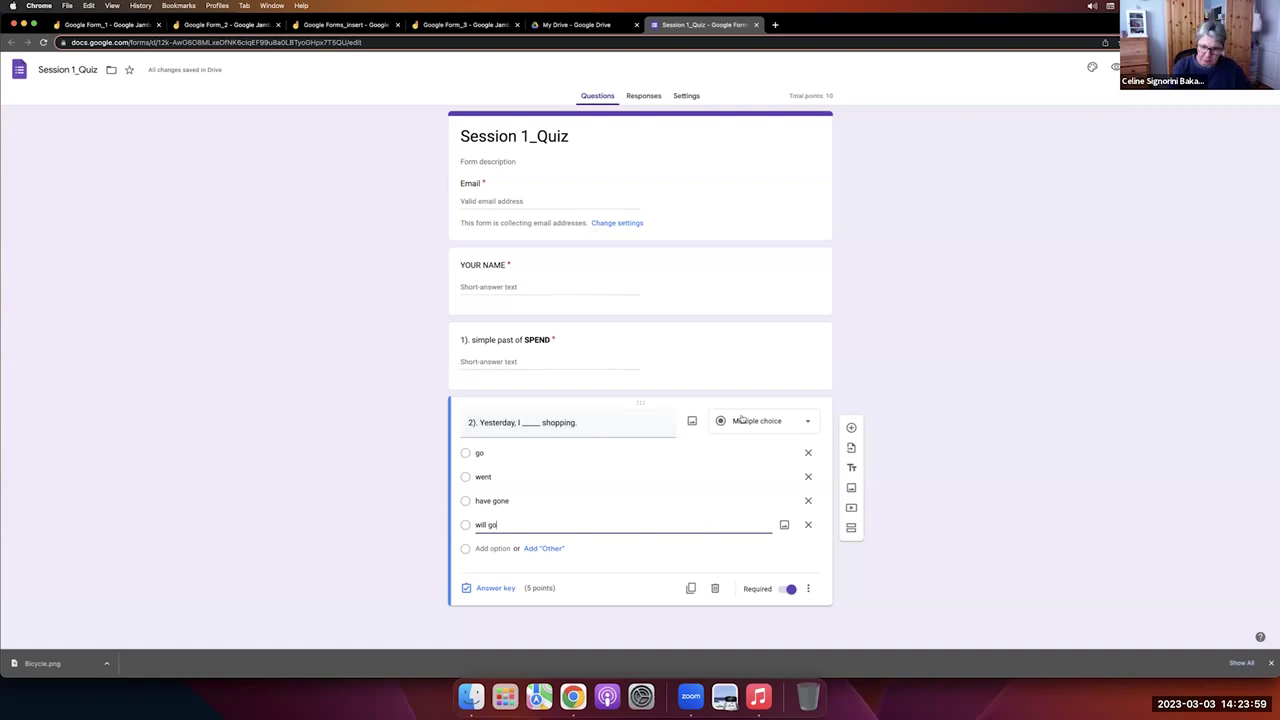
left_click(809, 420)
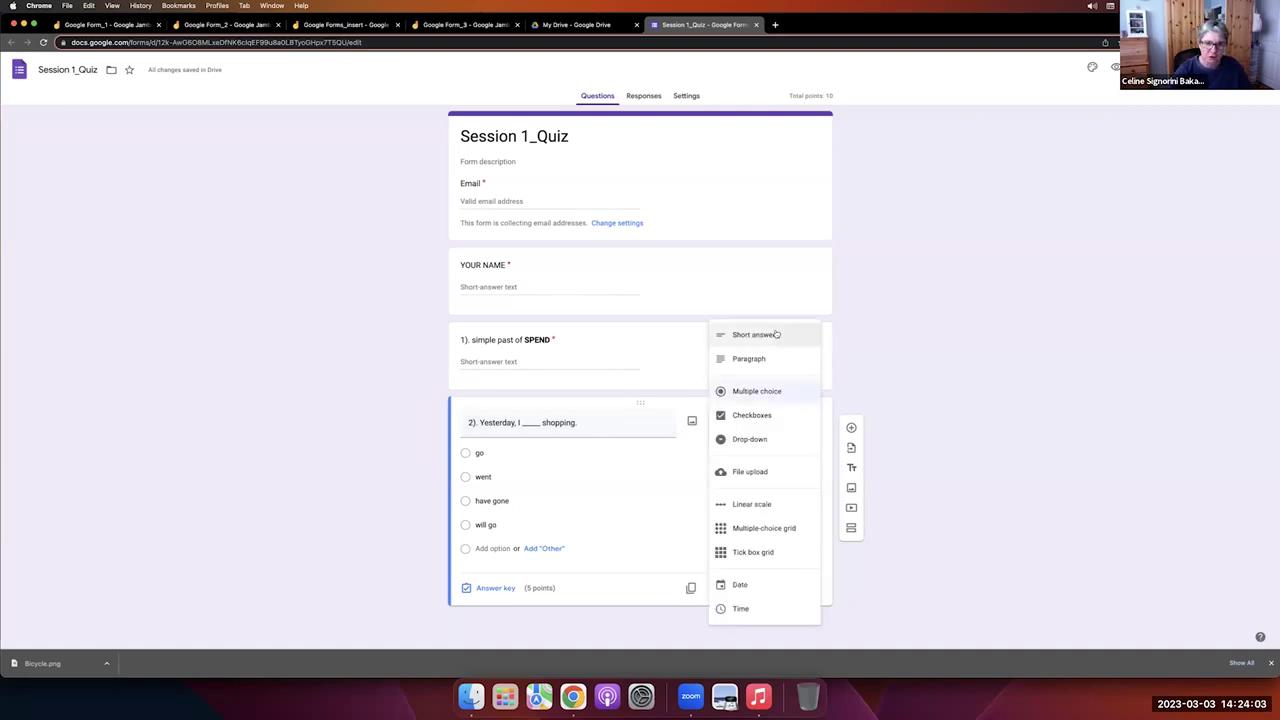
left_click(765, 394)
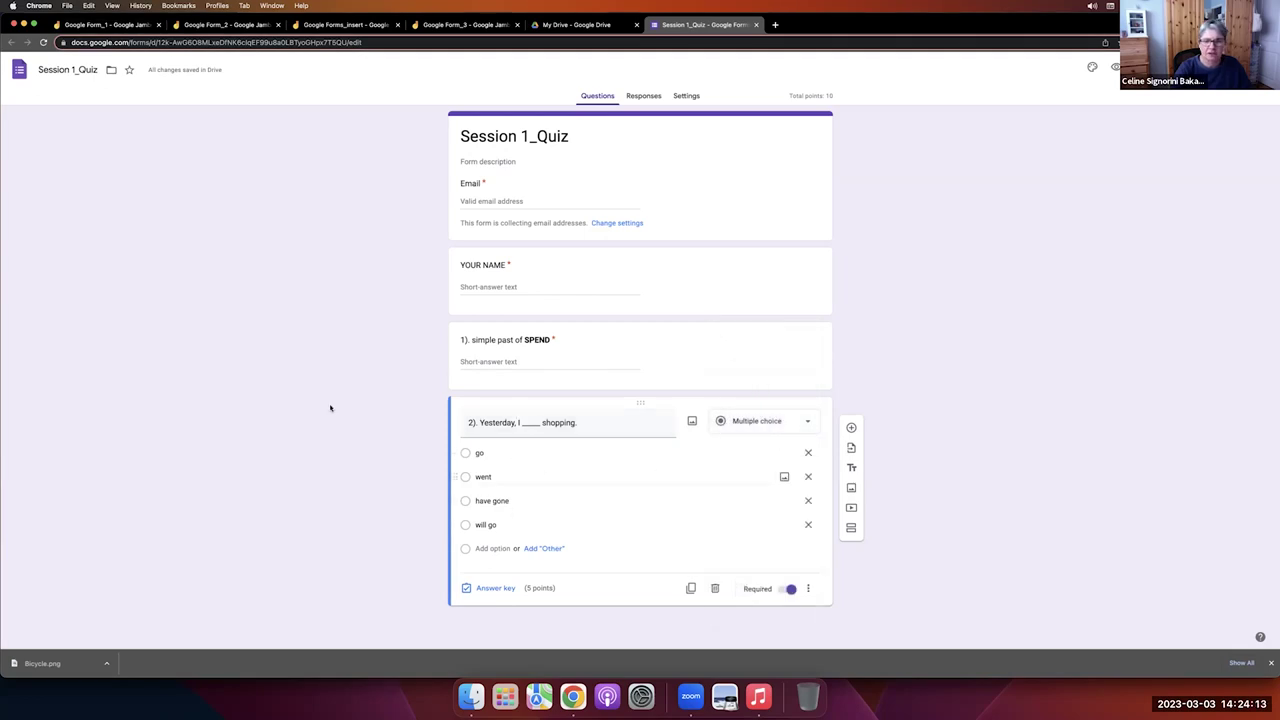
Review the Jamboard slides on multiple choice questions and their answers, and return to the form.
left_click(105, 24)
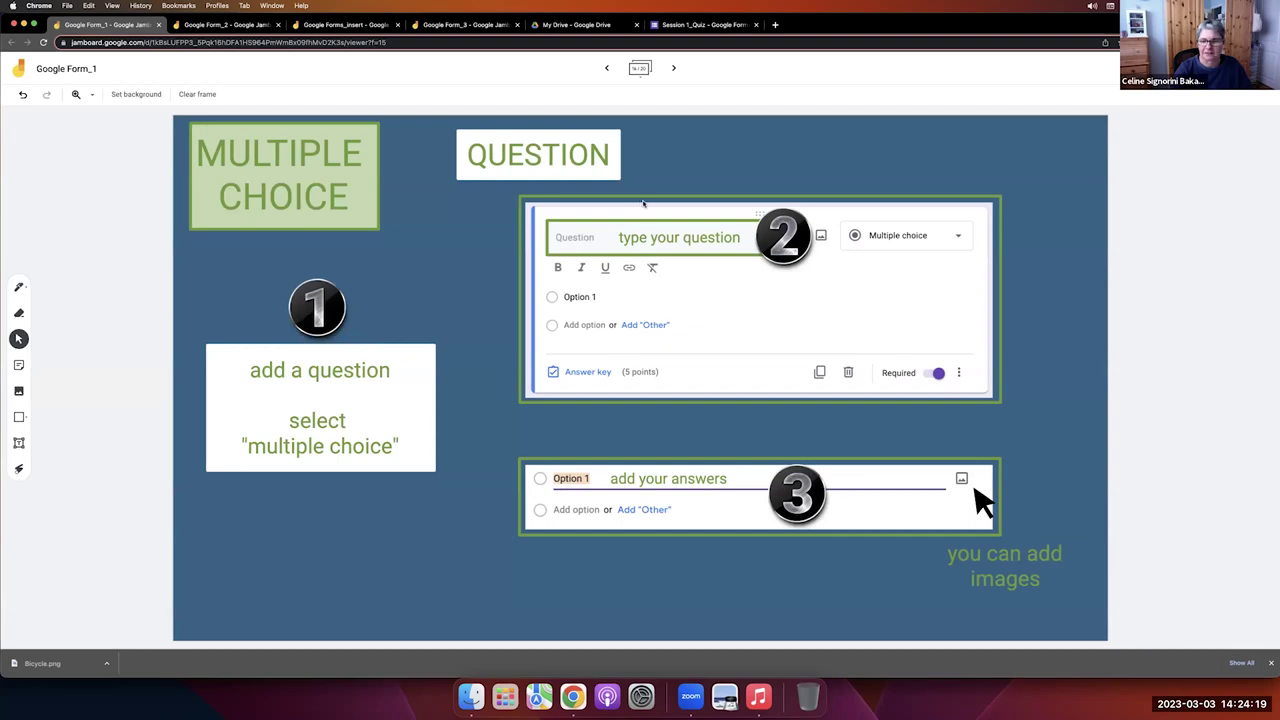
left_click(675, 69)
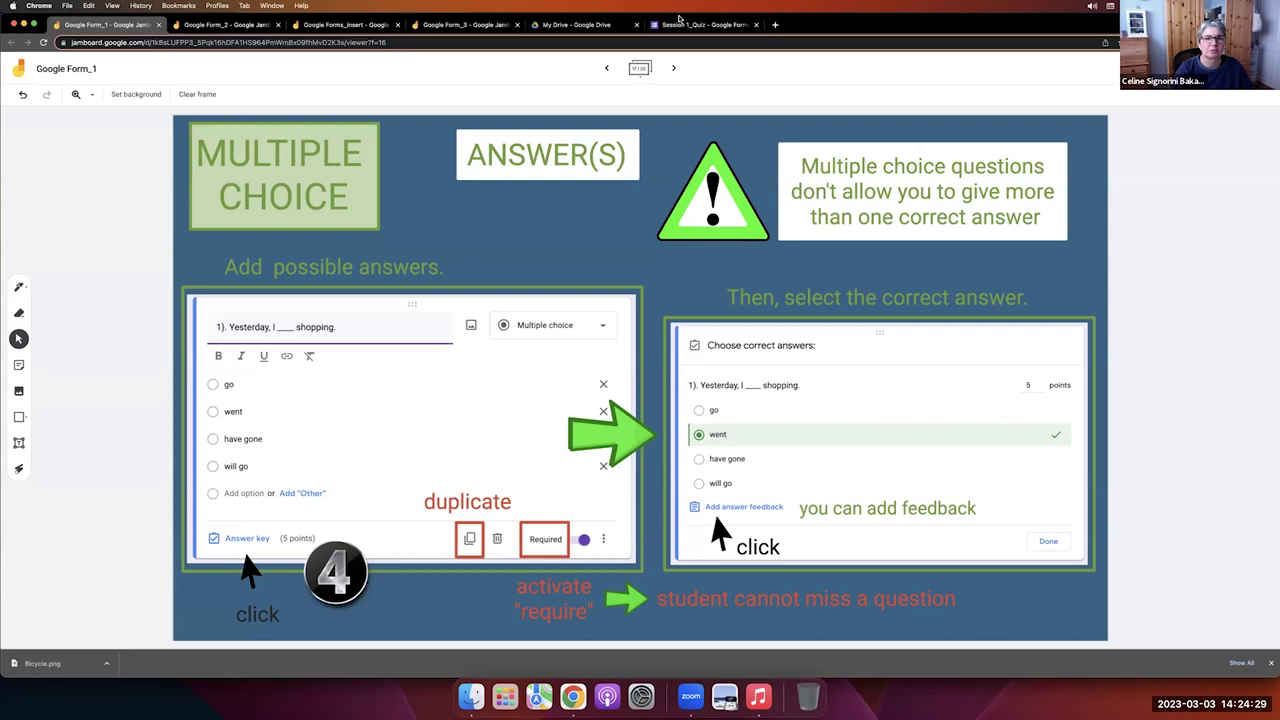
left_click(678, 18)
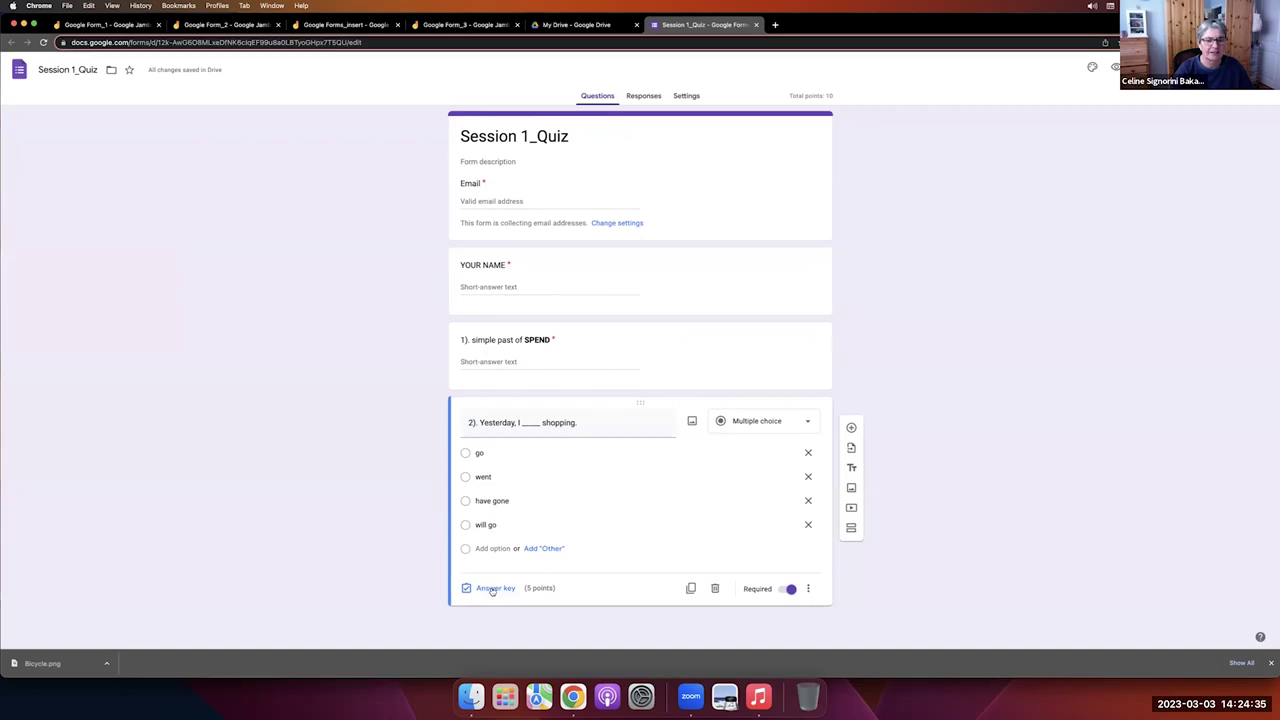
Check the points assigned in the answer key of the "YOUR NAME" question.
left_click(623, 274)
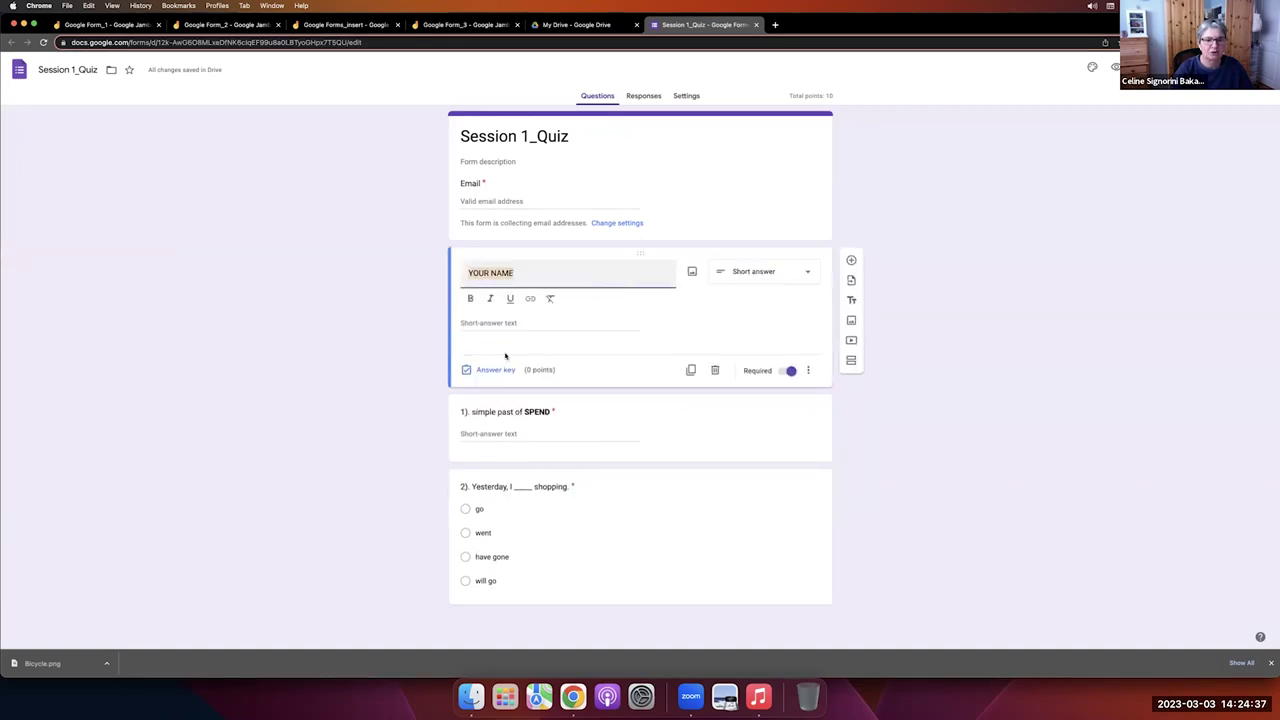
left_click(497, 372)
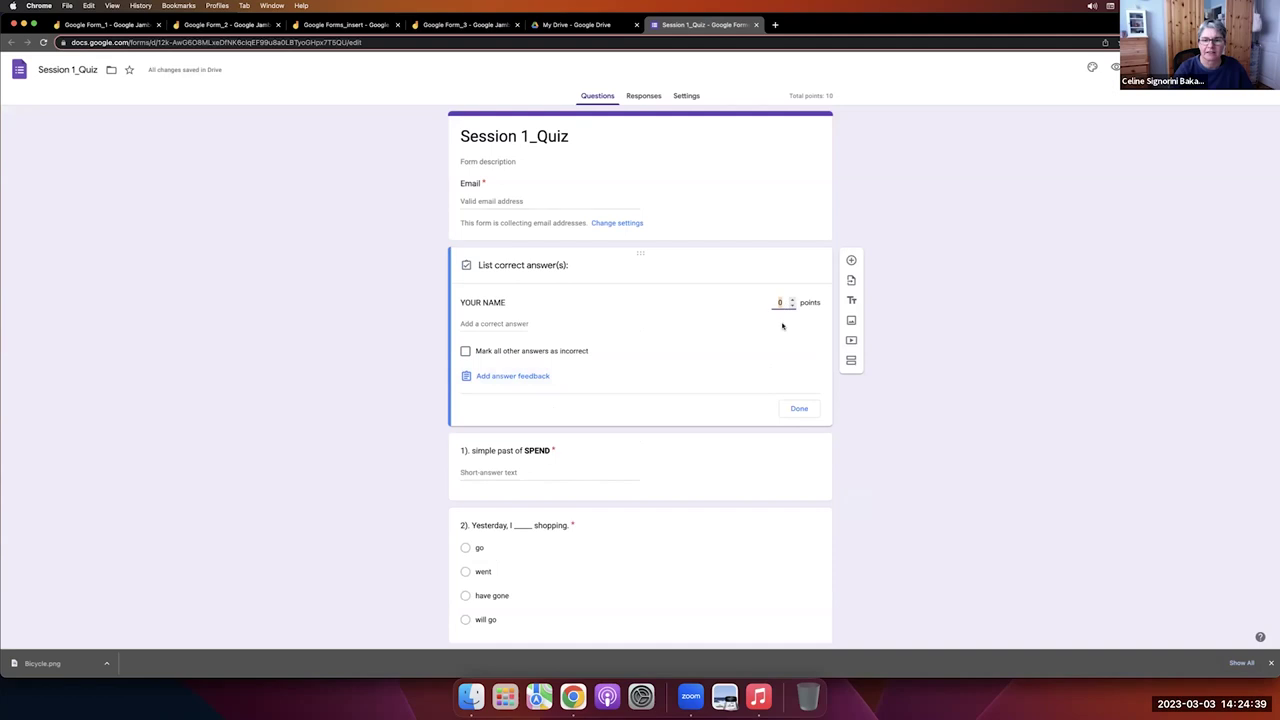
left_click(790, 410)
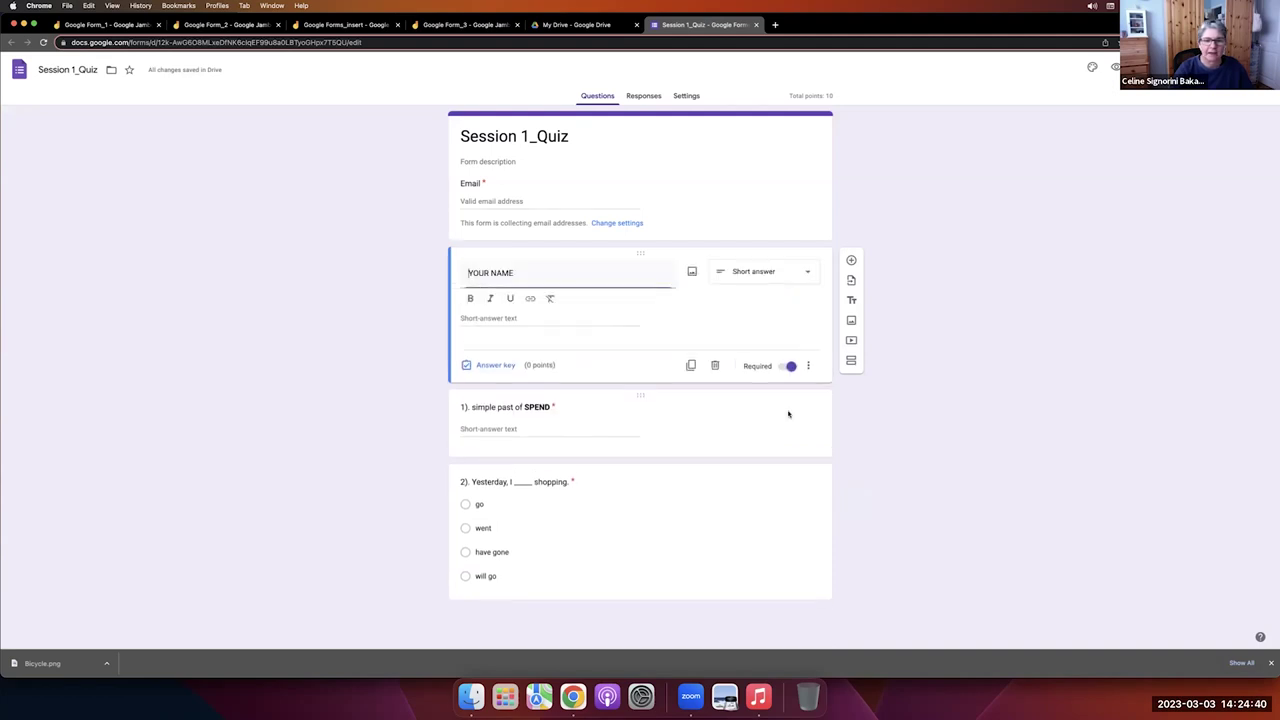
Mark "went" as the correct answer in the answer key of question 2.
left_click(610, 522)
left_click(489, 590)
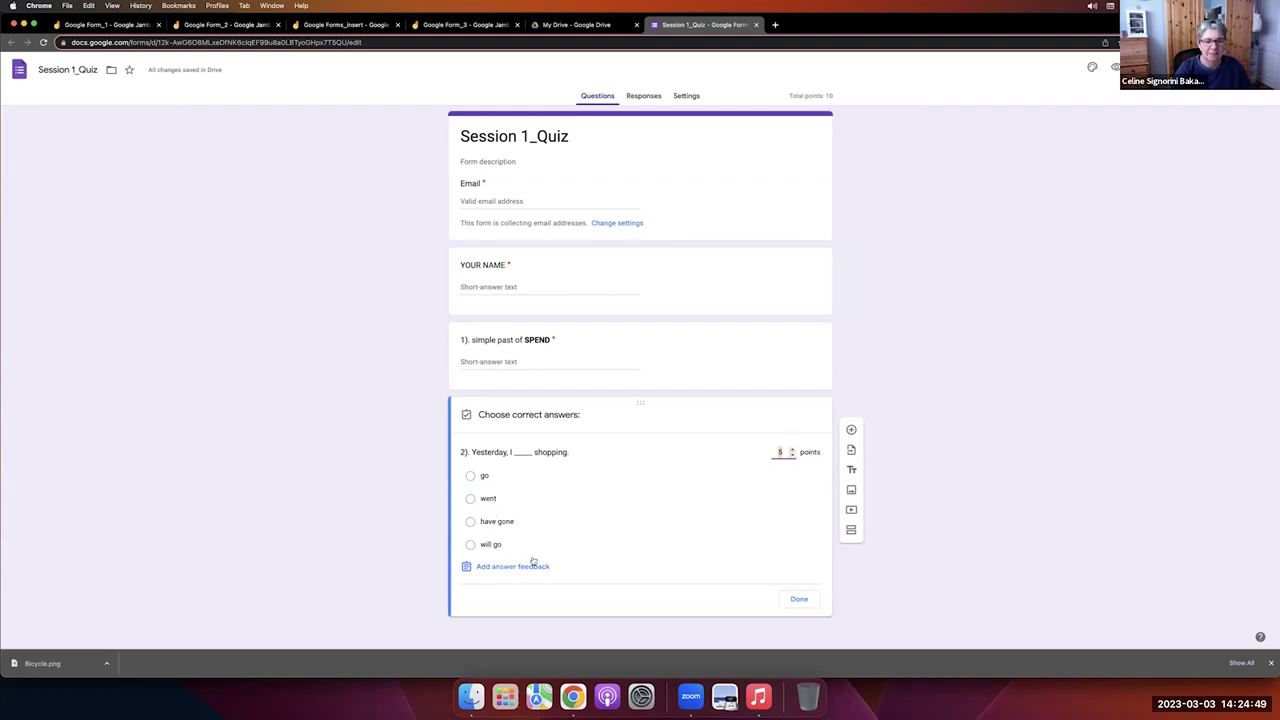
left_click(566, 496)
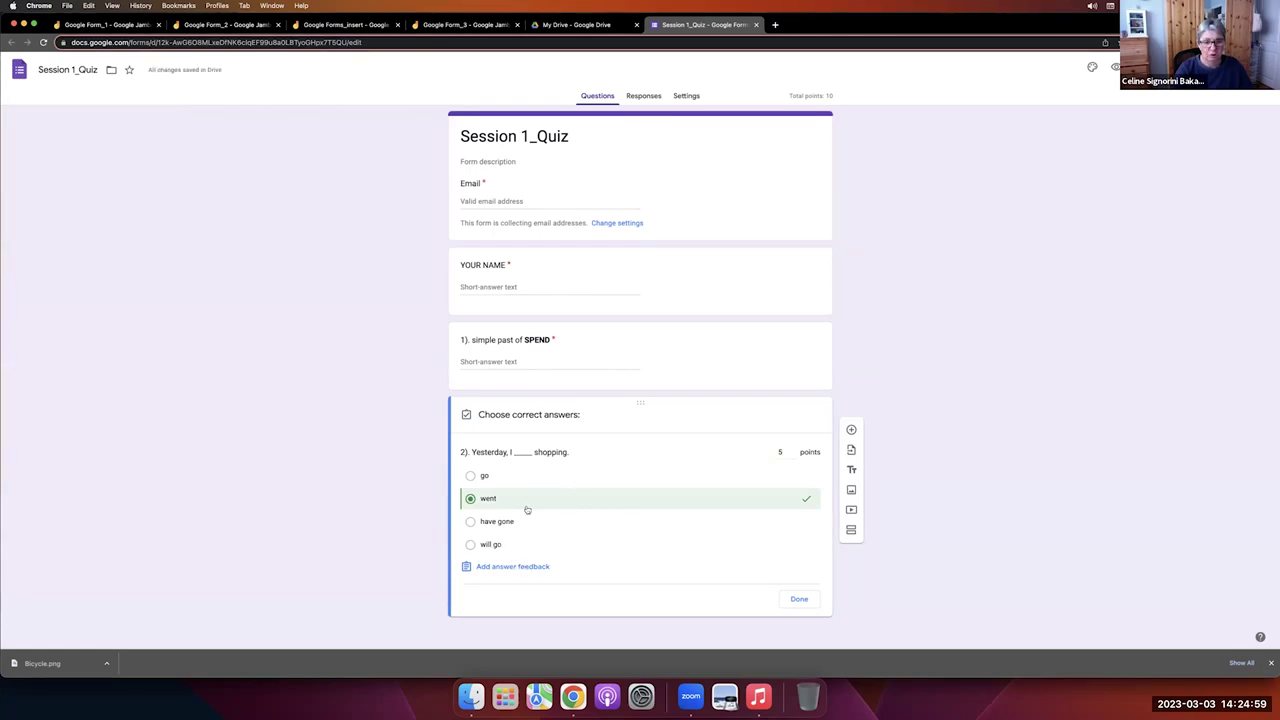
Add the feedback "yesterday = simple past" for incorrect answers to question 2.
left_click(530, 567)
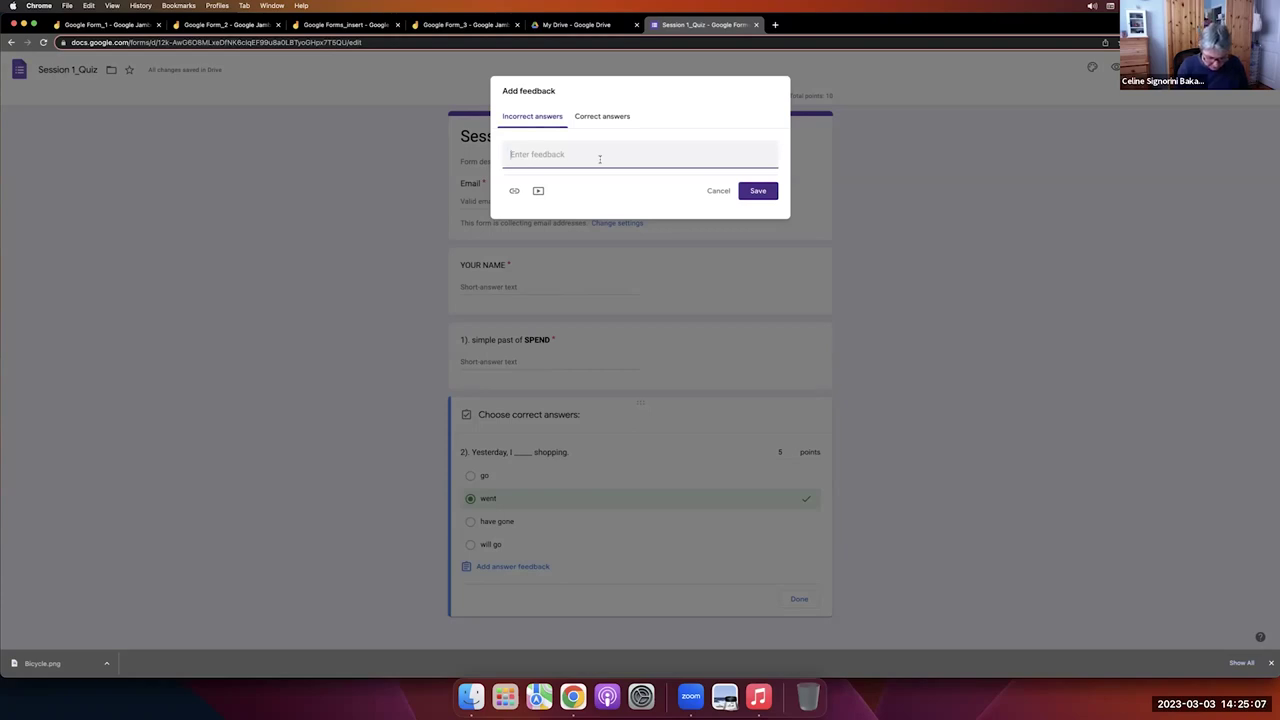
type("yesterday = ")
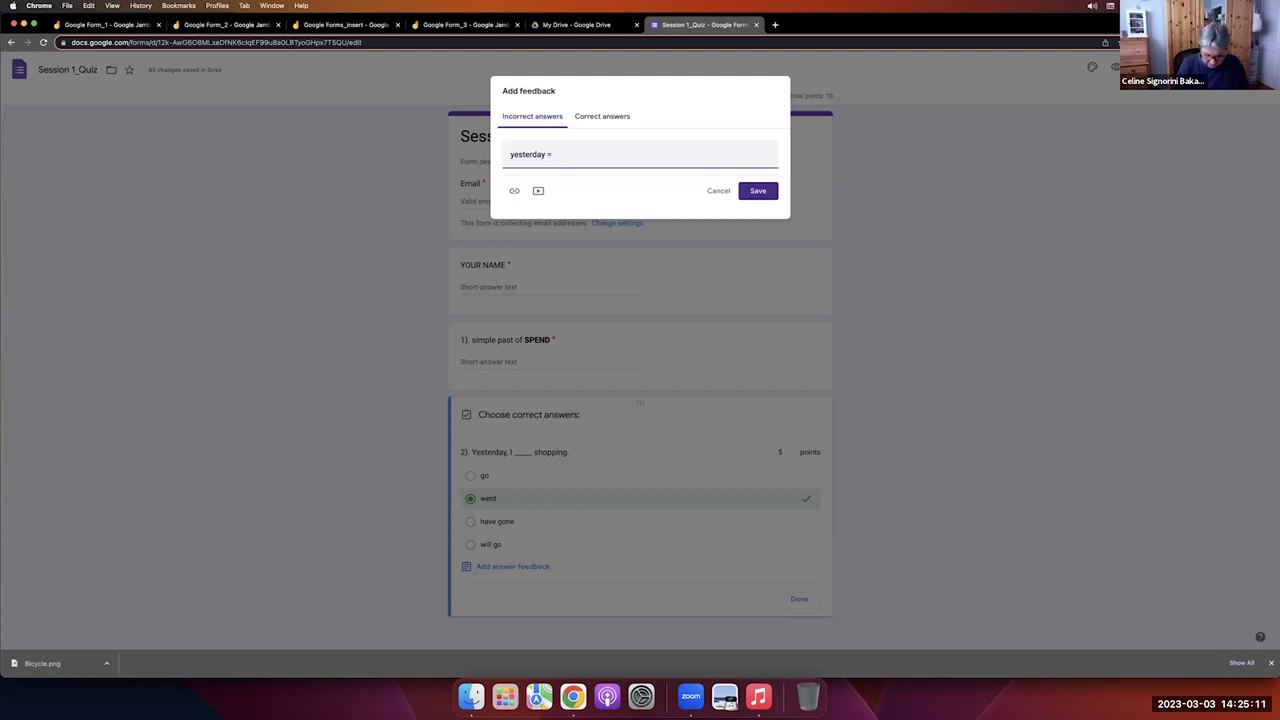
type("simple past")
left_click(748, 192)
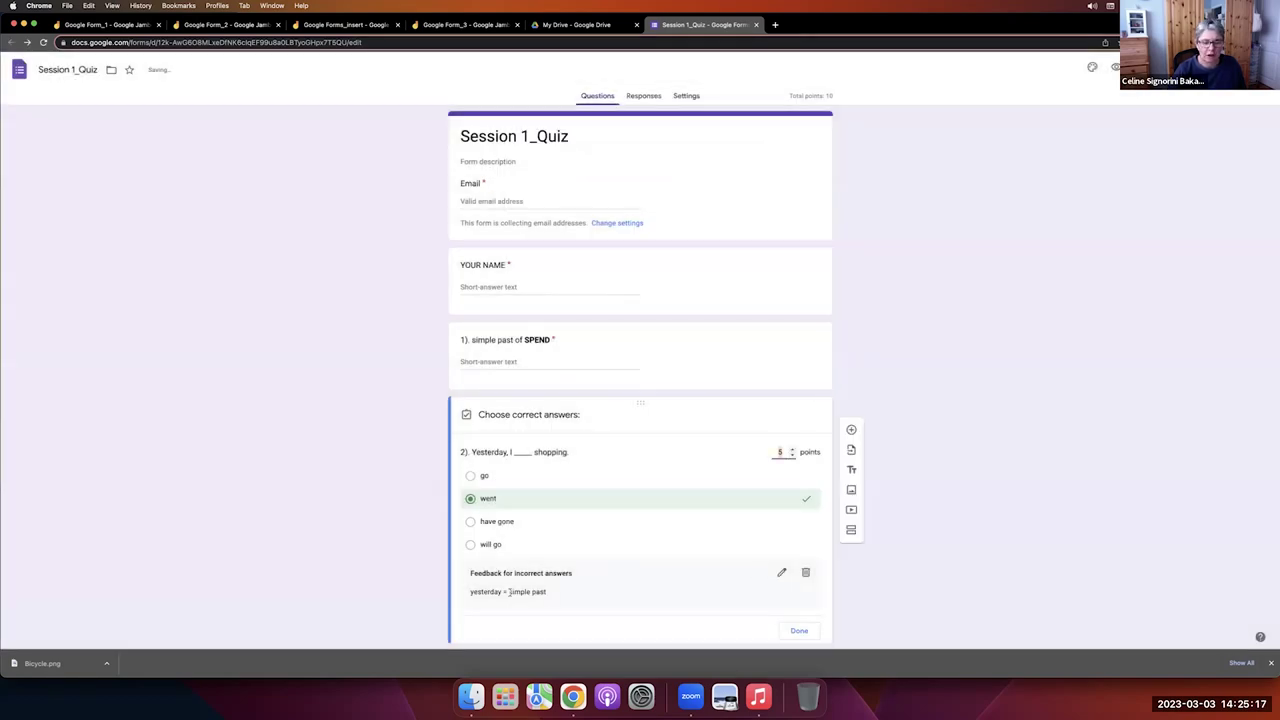
scroll(540, 591, "down", 2)
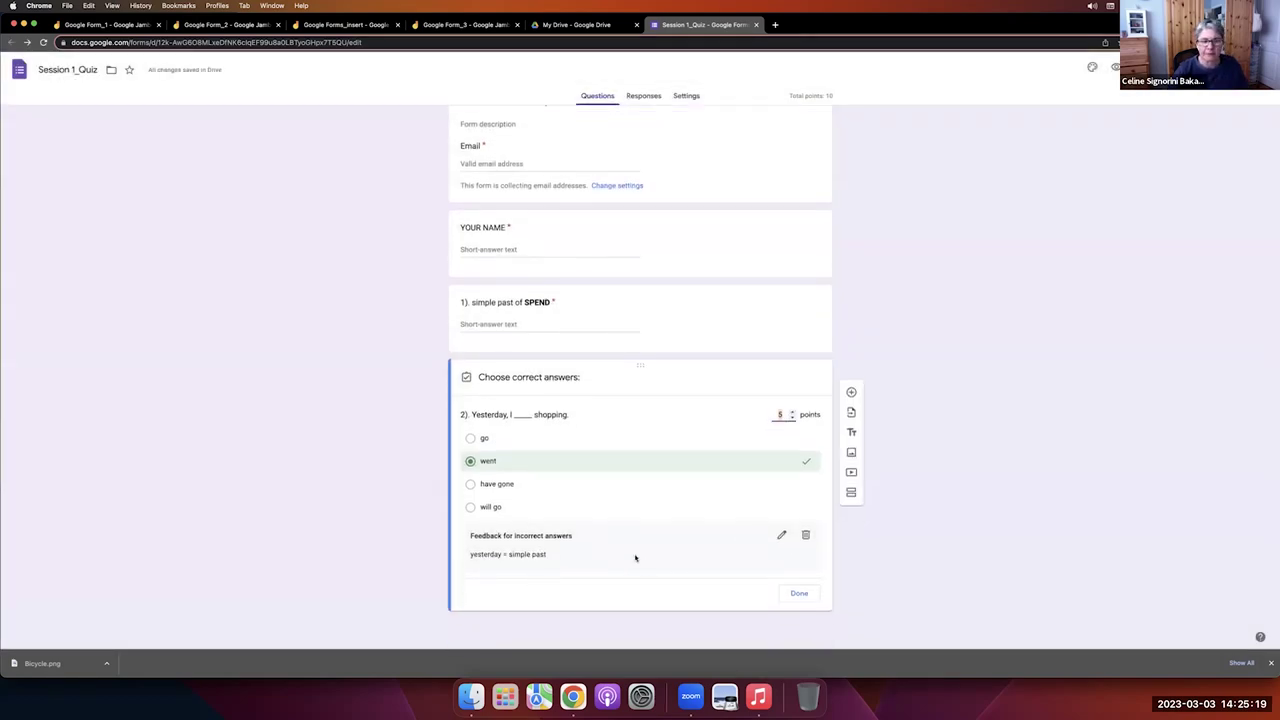
Add the feedback "yay!" for correct answers to question 2.
left_click(782, 537)
left_click(610, 118)
left_click(579, 157)
type("yay!")
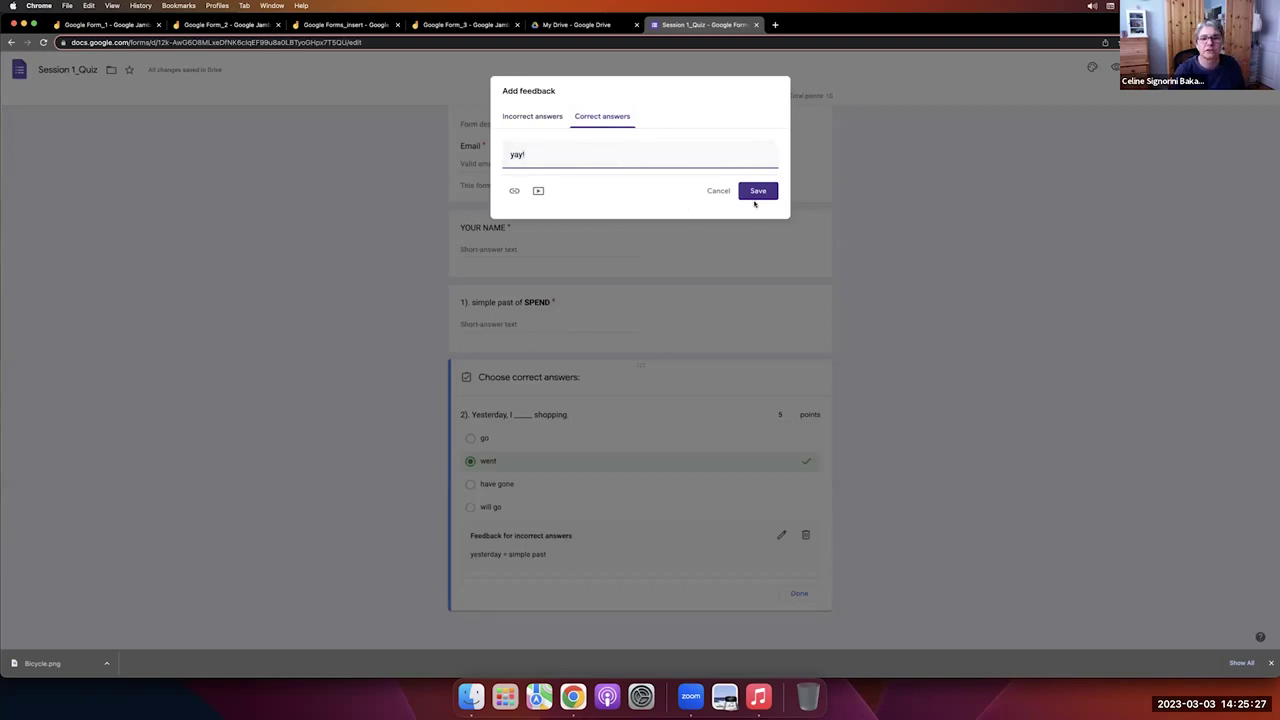
left_click(757, 193)
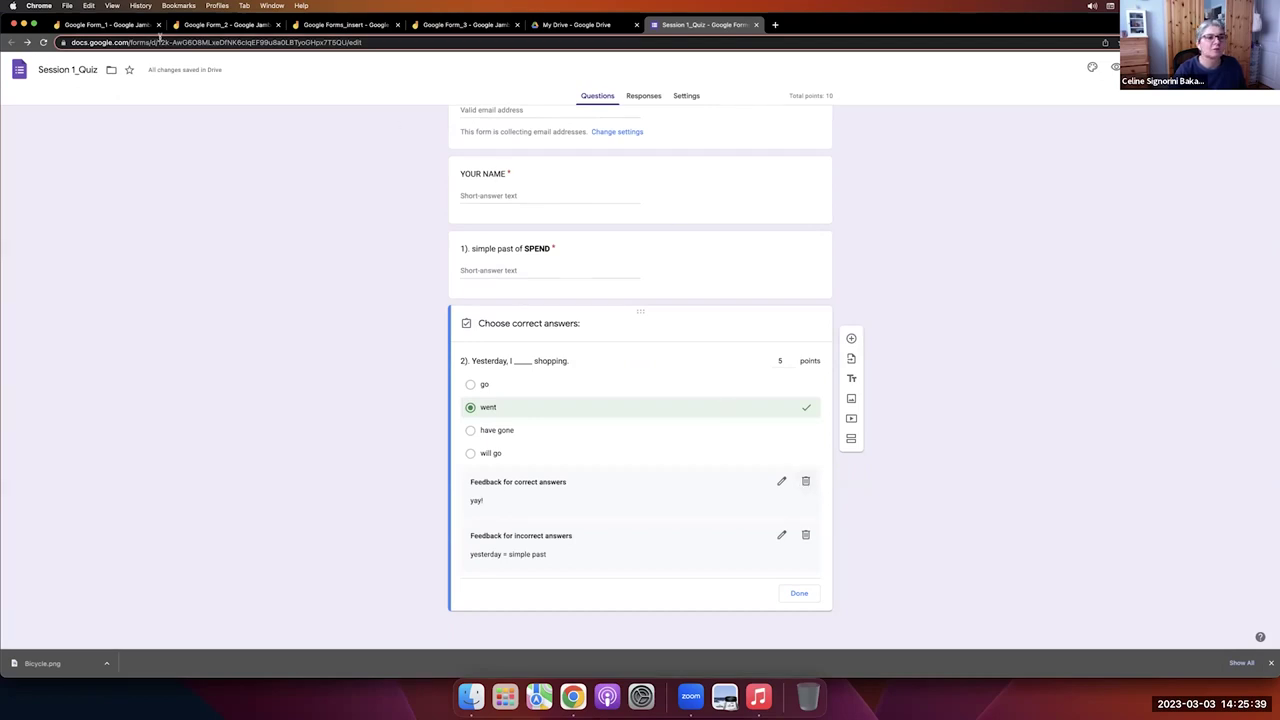
Review the Google Form_1 Jamboard slide on multiple choice answers, select its web address, and return to the form.
left_click(110, 24)
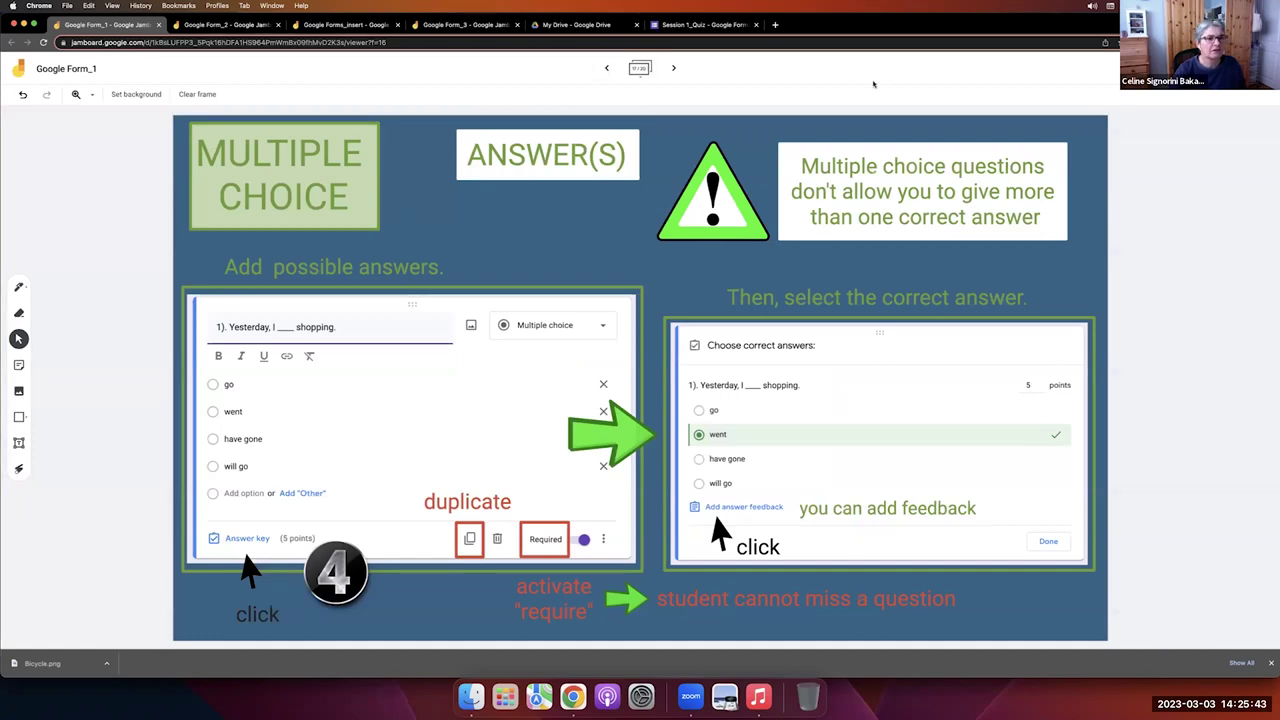
left_click(426, 43)
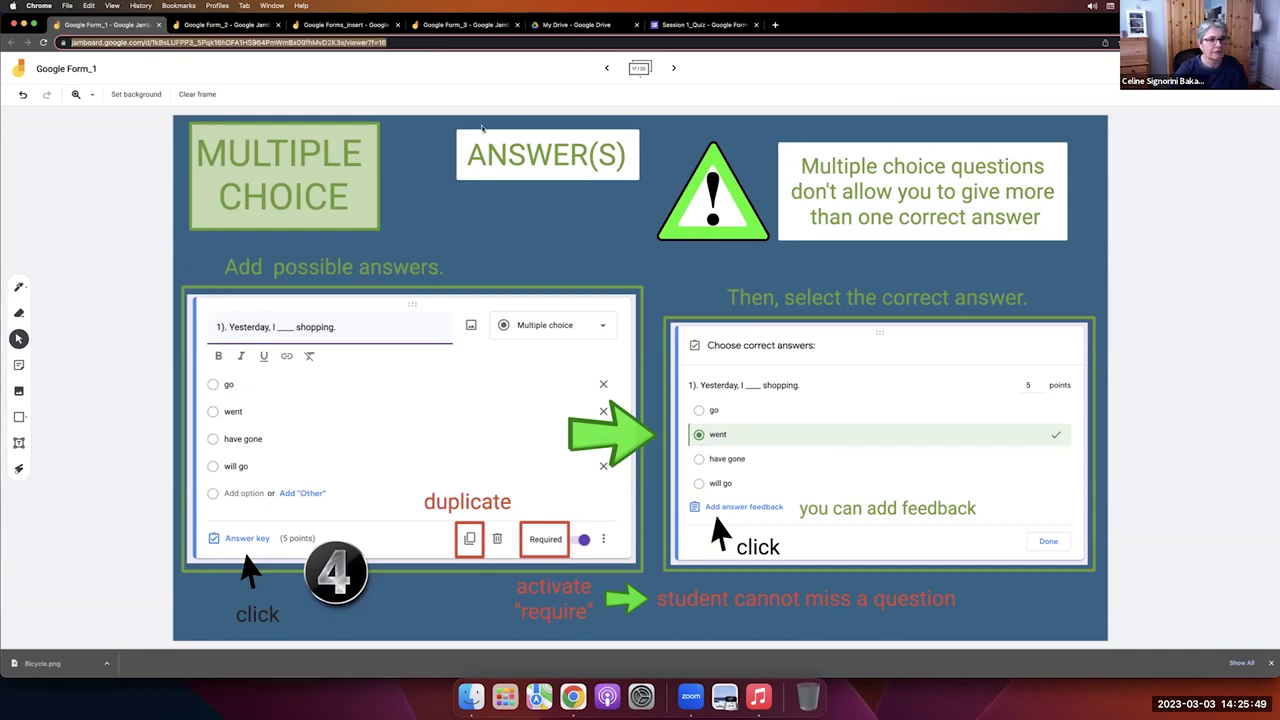
left_click(703, 22)
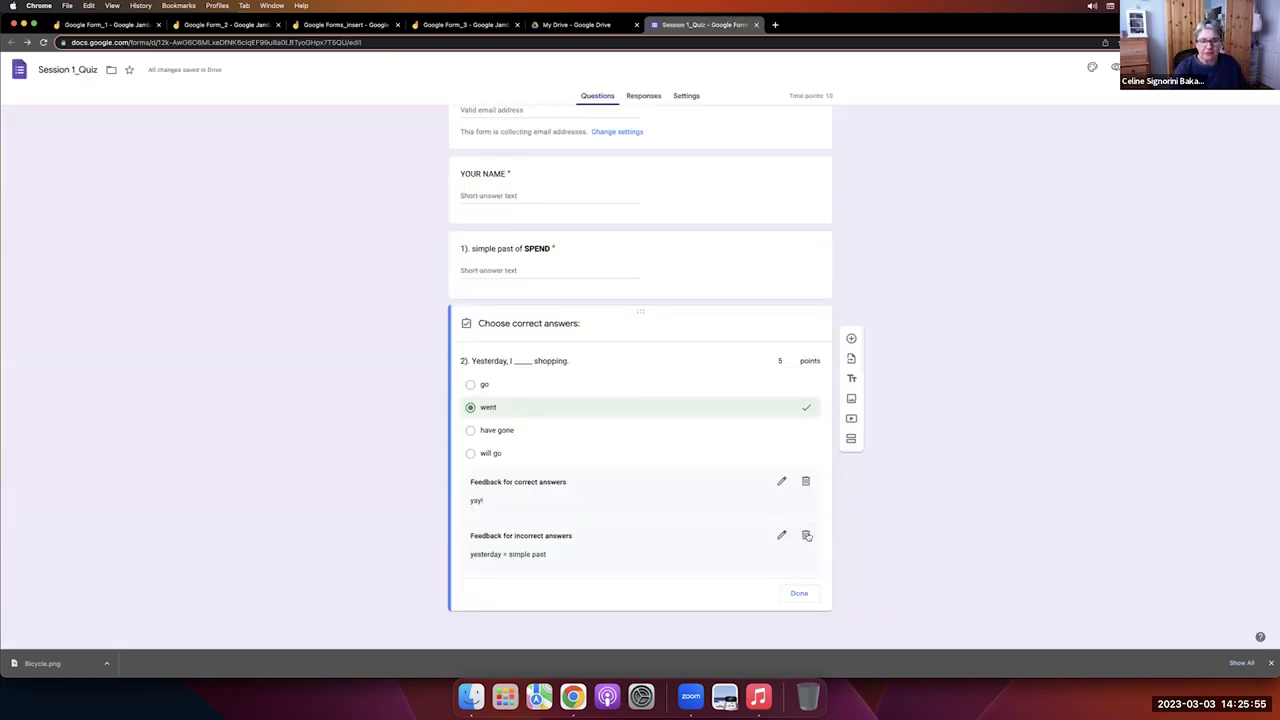
Delete the feedback for correct answers from question 2 and close its answer key.
left_click(805, 482)
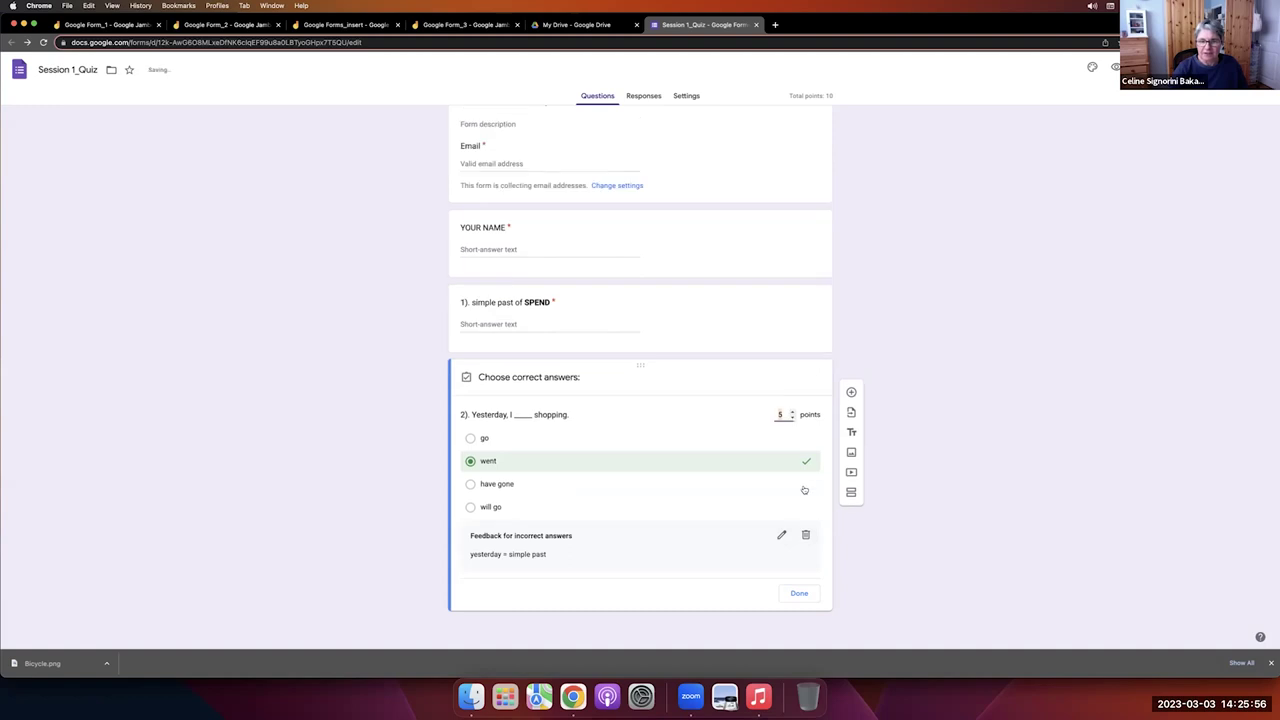
left_click(799, 594)
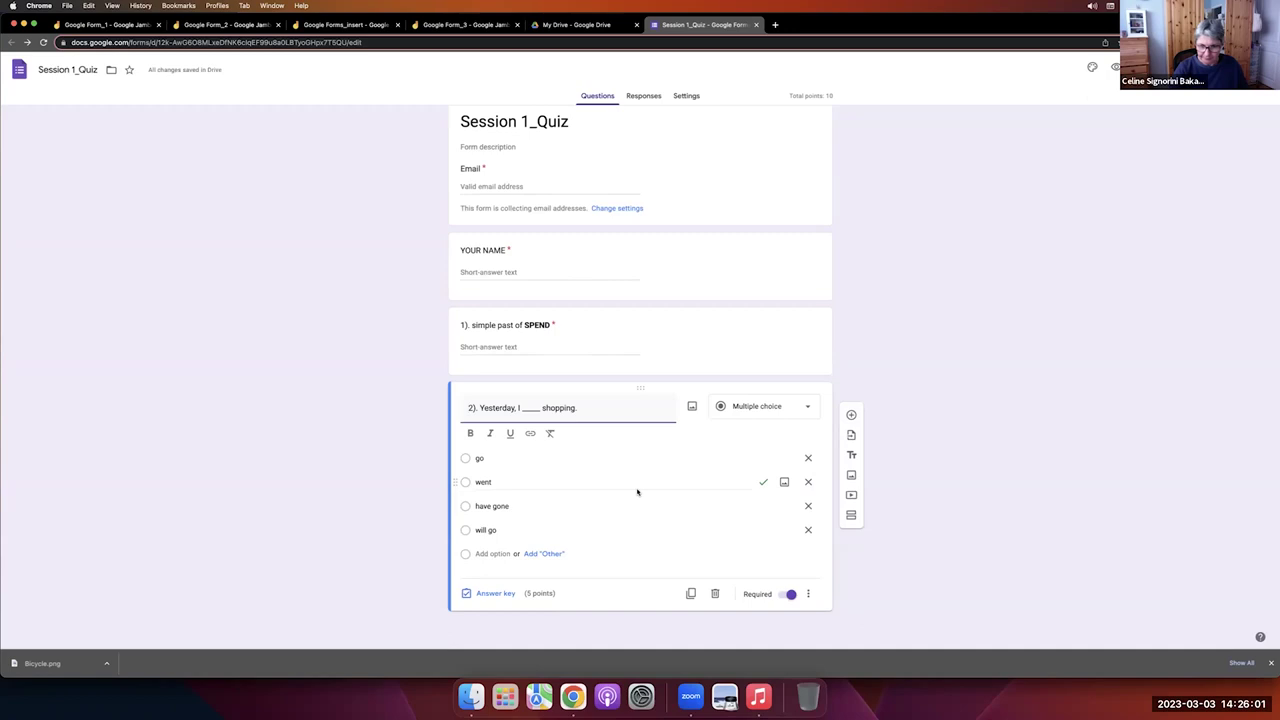
Review questions 1 and 2, comparing their question types and correct answers and checking the answer key of question 2.
left_click(570, 327)
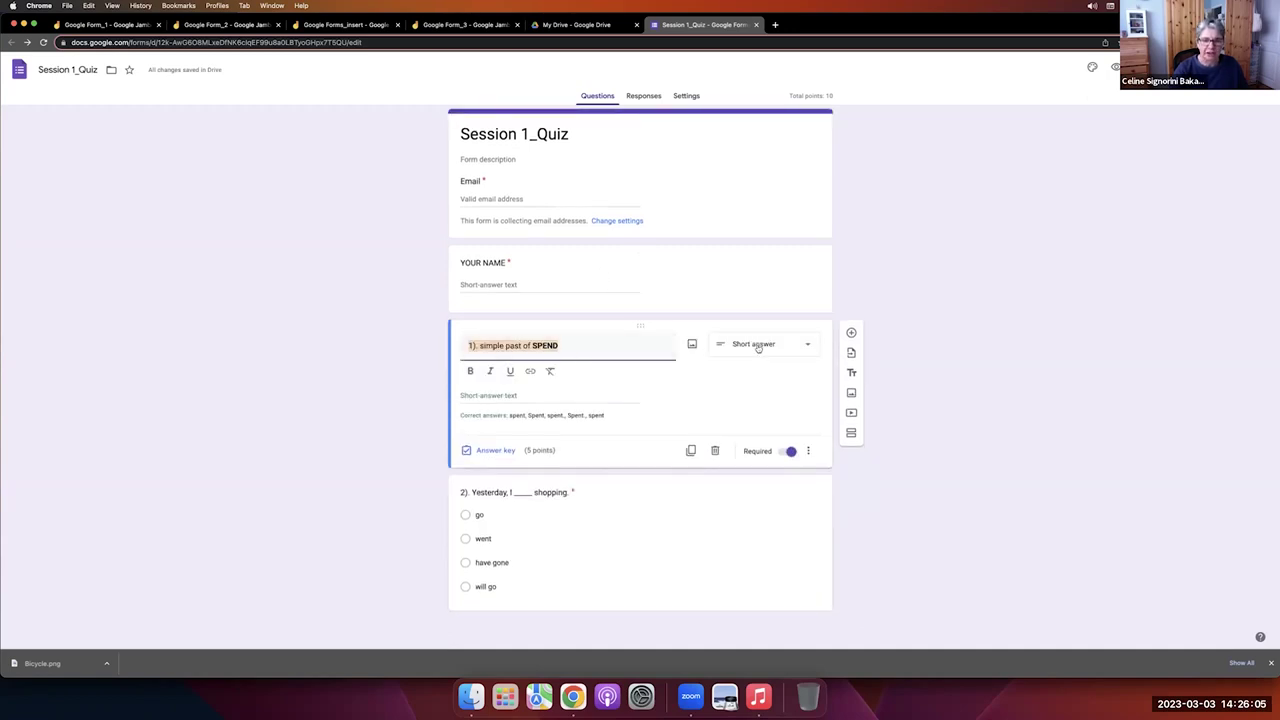
left_click(686, 509)
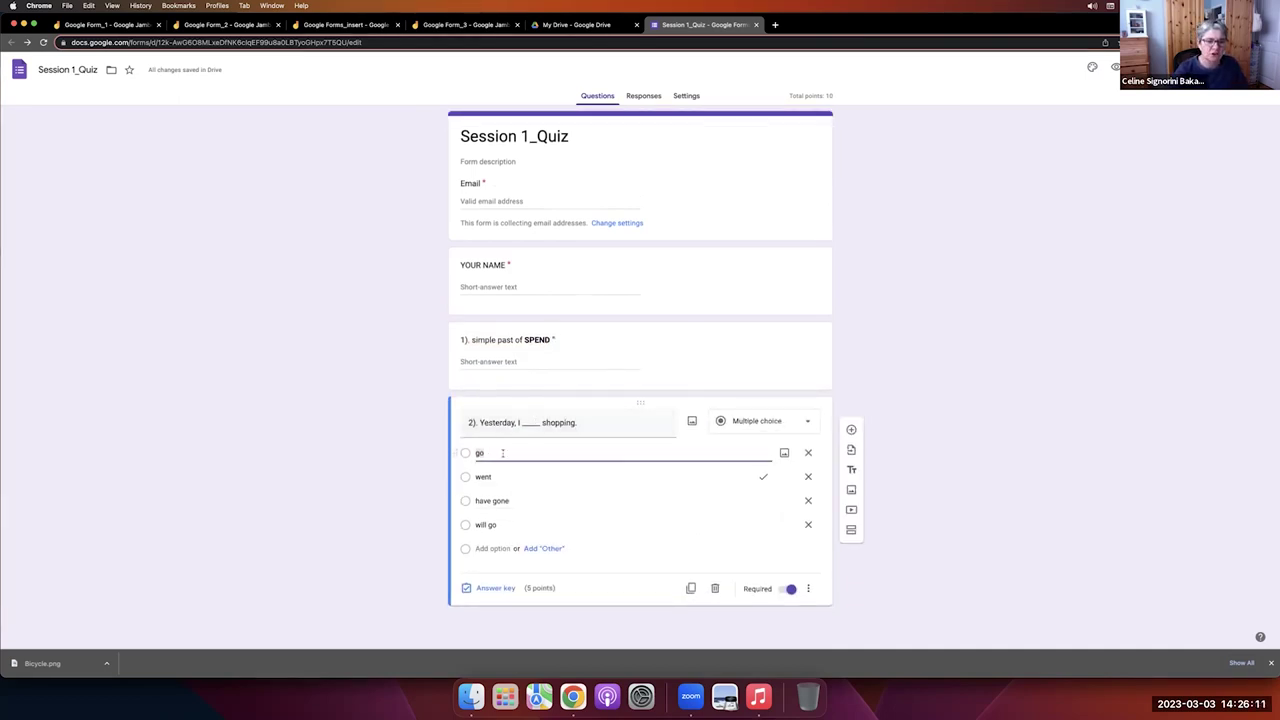
left_click(493, 589)
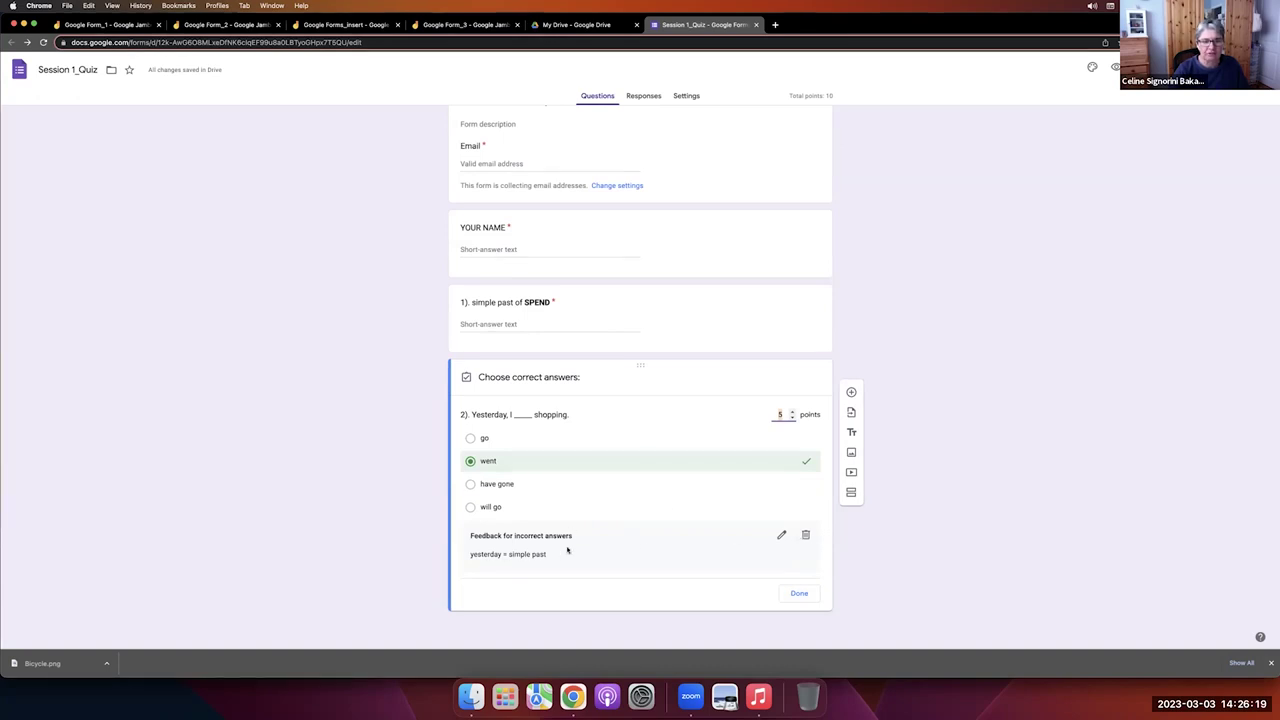
left_click(799, 593)
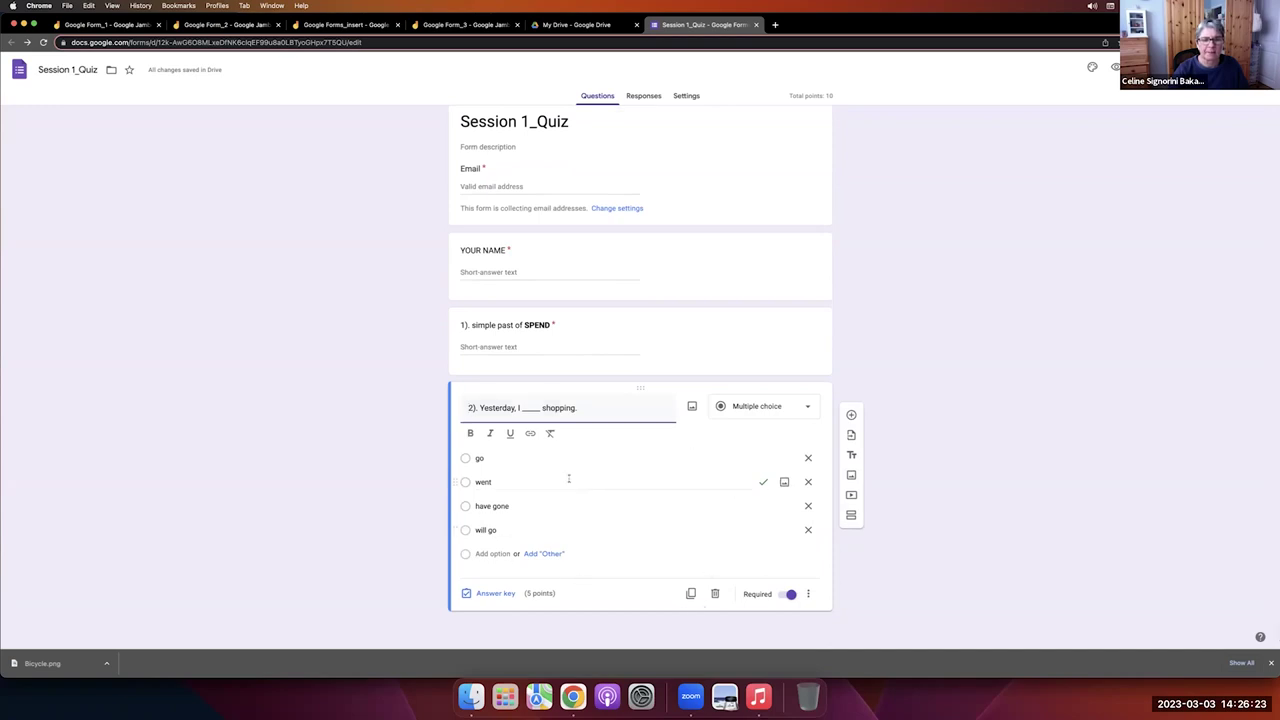
left_click(545, 327)
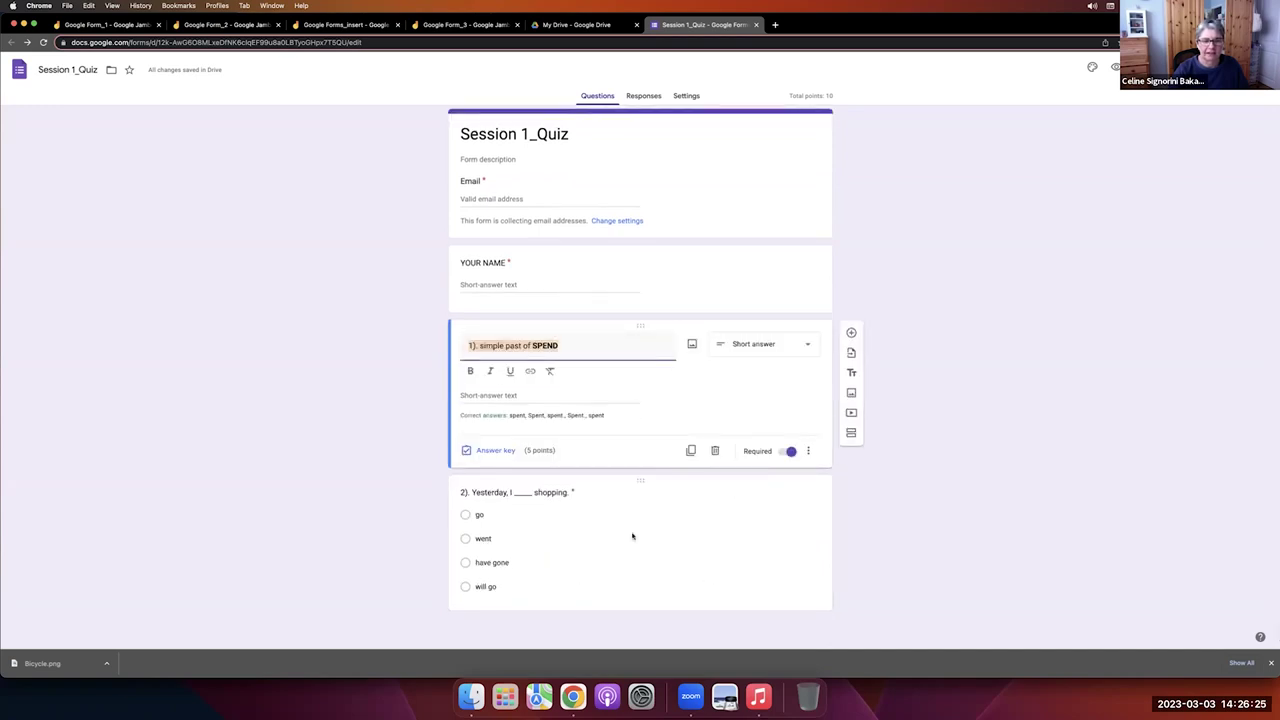
left_click(669, 491)
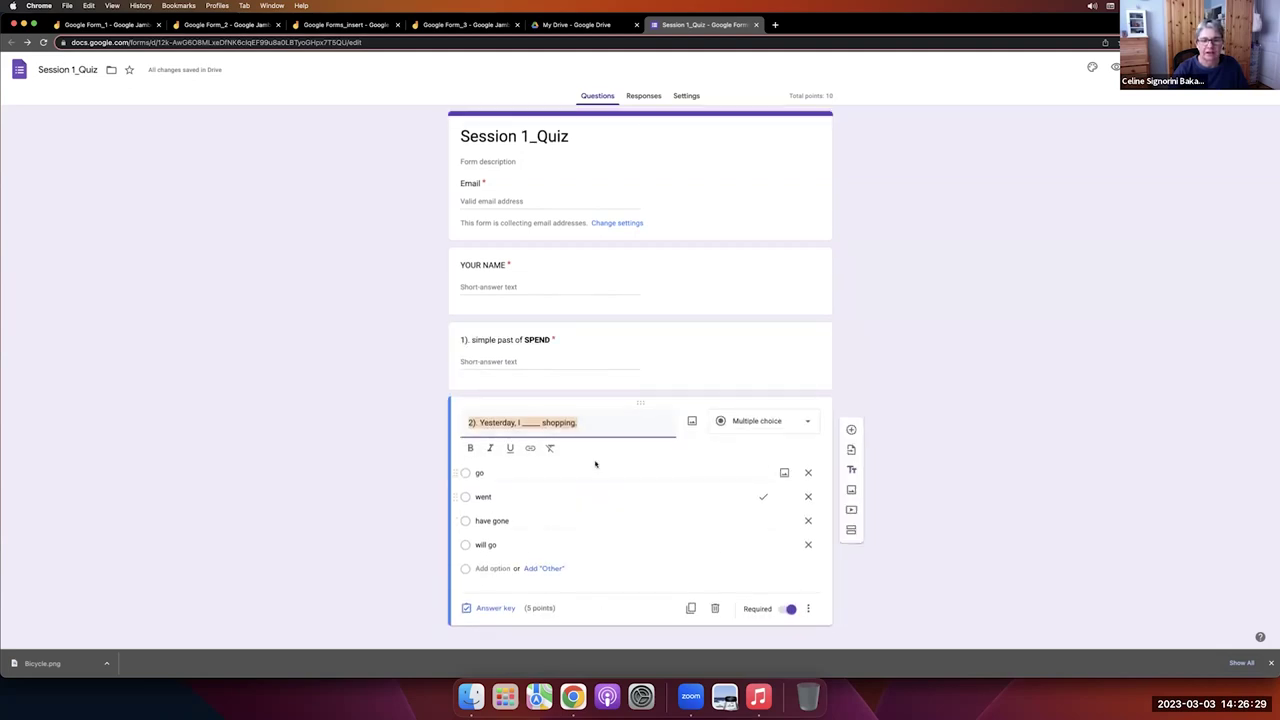
left_click(697, 283)
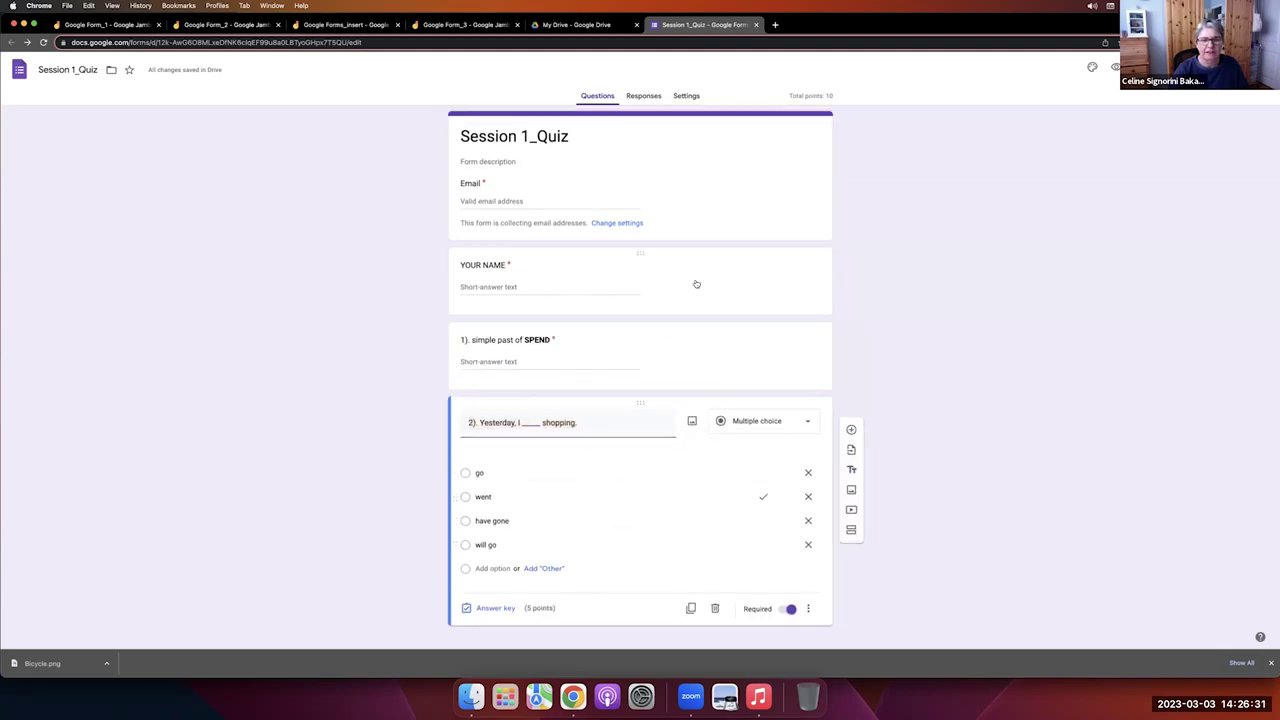
left_click(659, 445)
left_click(635, 505)
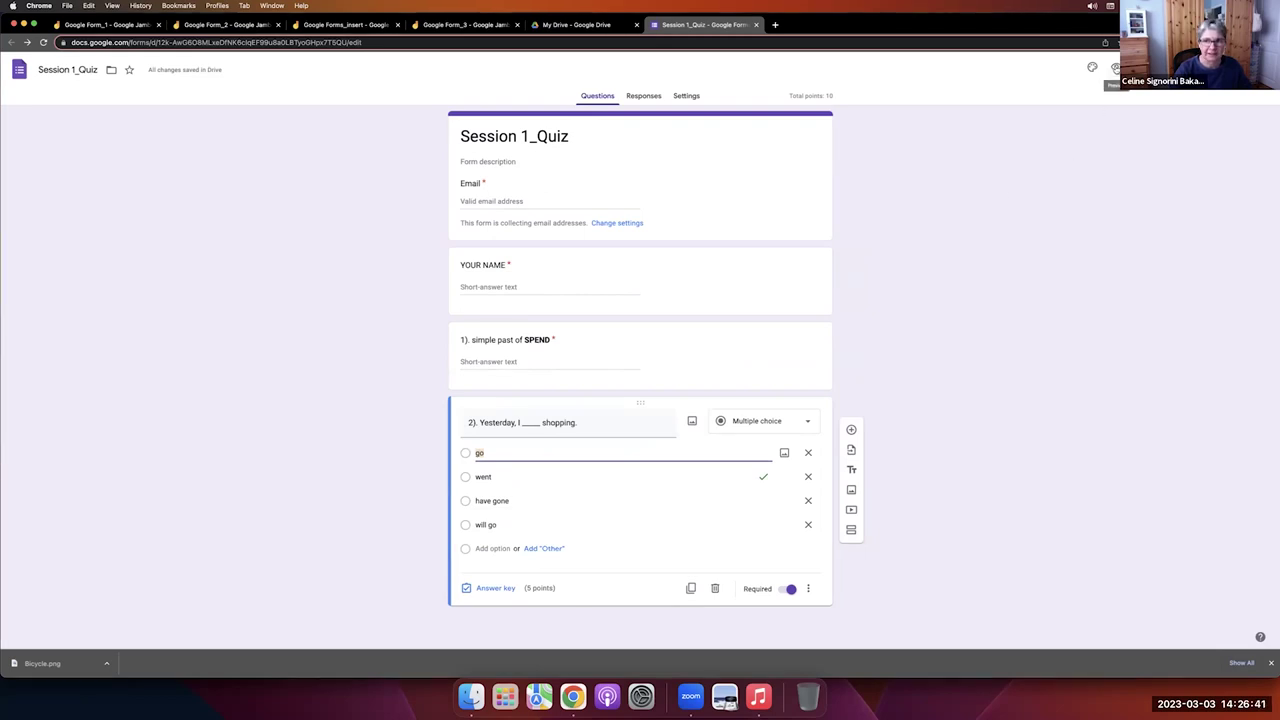
Preview the quiz as respondents see it, return to the form editor, and close the duplicate editor tab.
left_click(1116, 67)
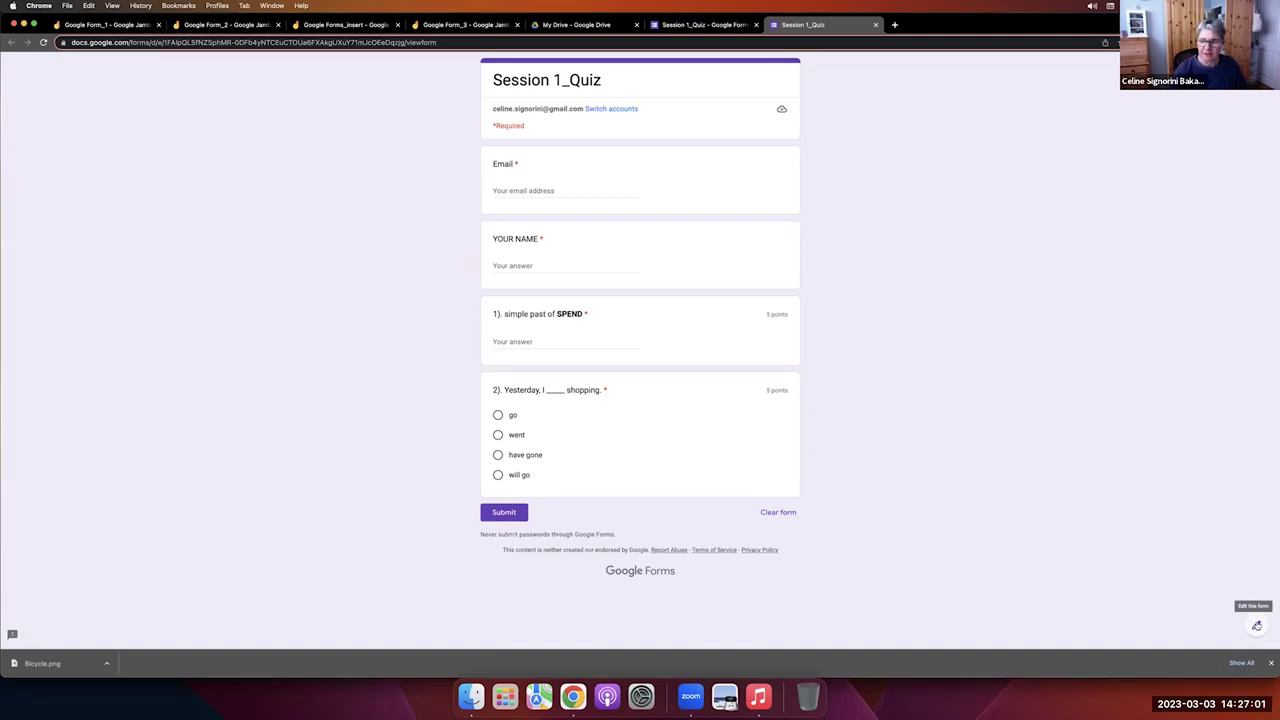
left_click(1256, 626)
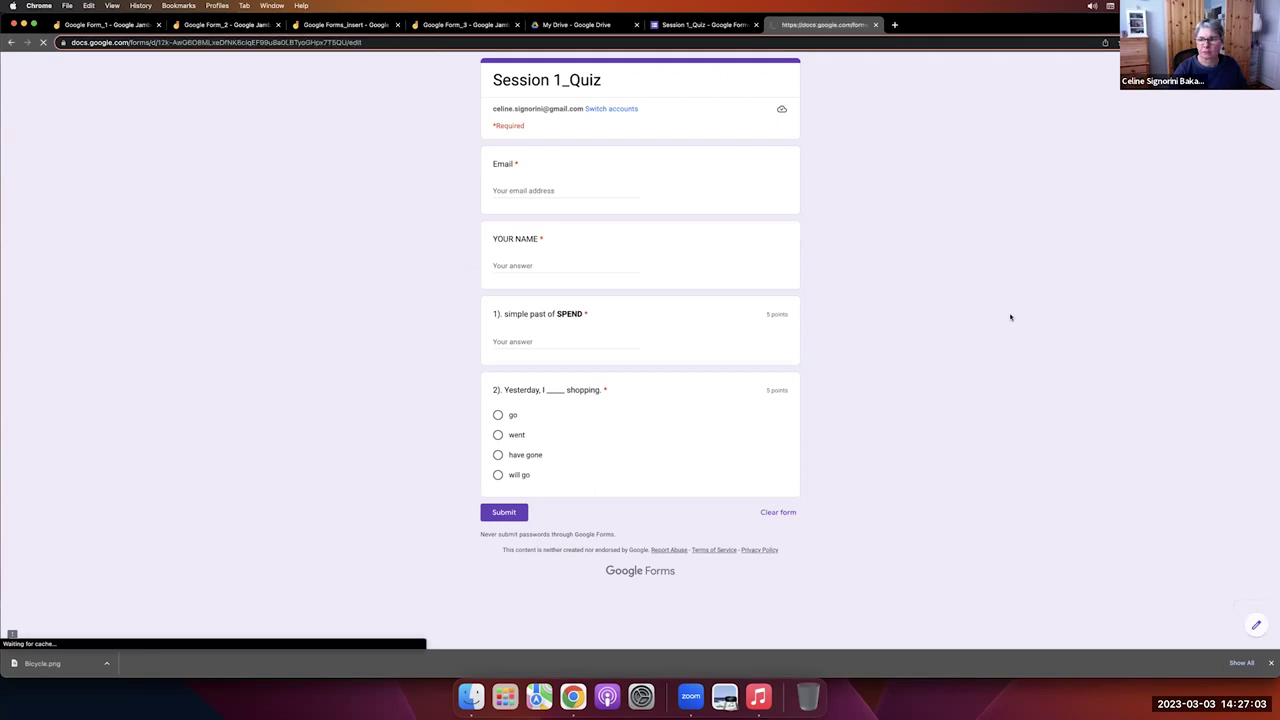
left_click(686, 24)
left_click(810, 24)
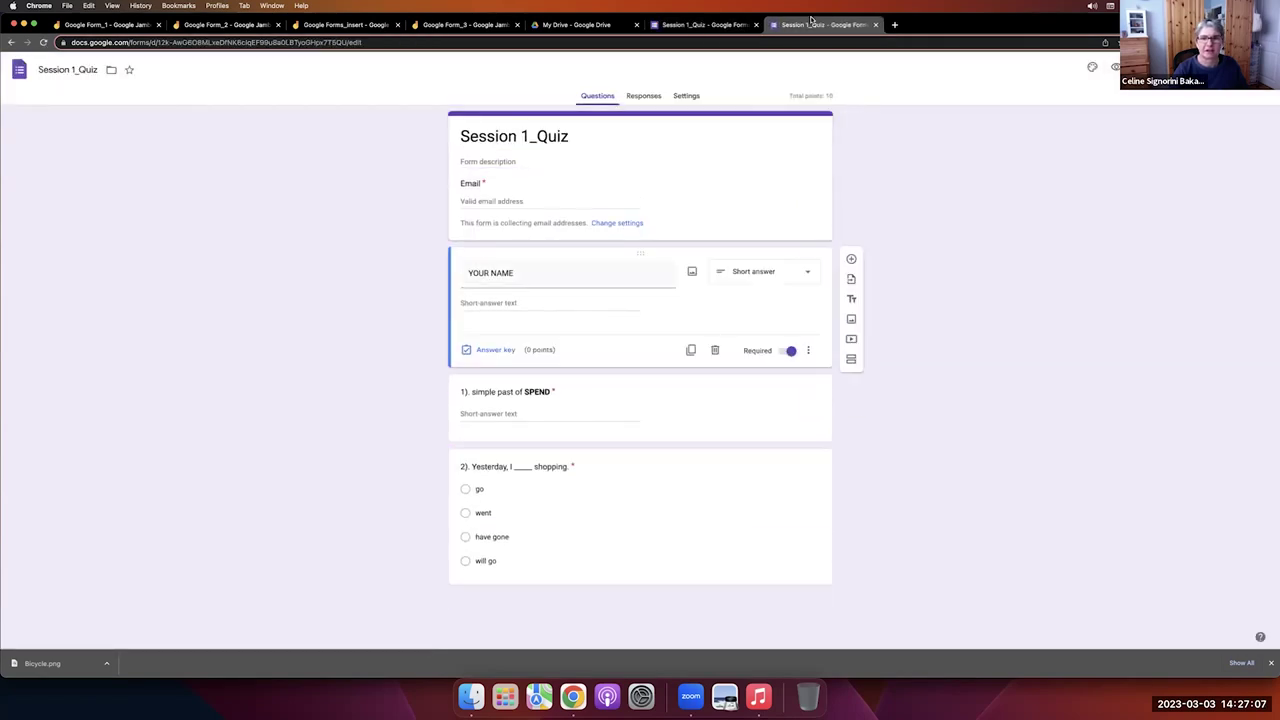
left_click(876, 24)
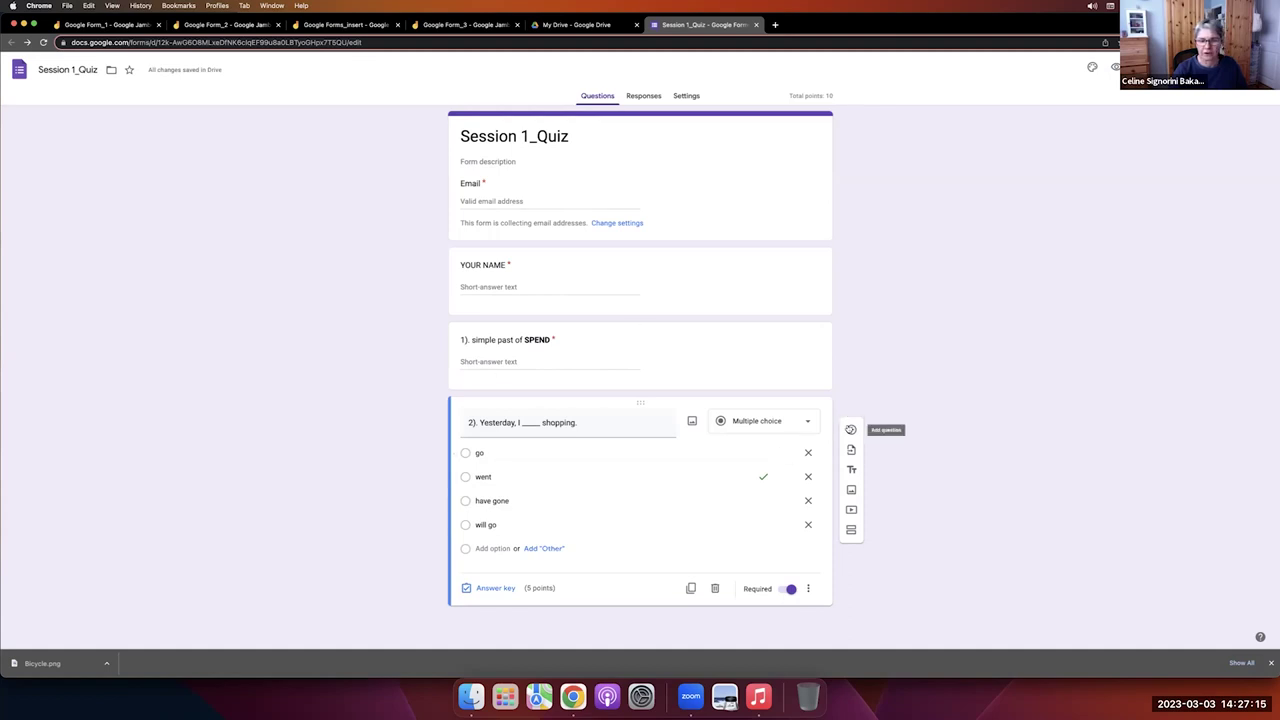
Add a new question below question 2 and set its type to Checkboxes.
left_click(851, 430)
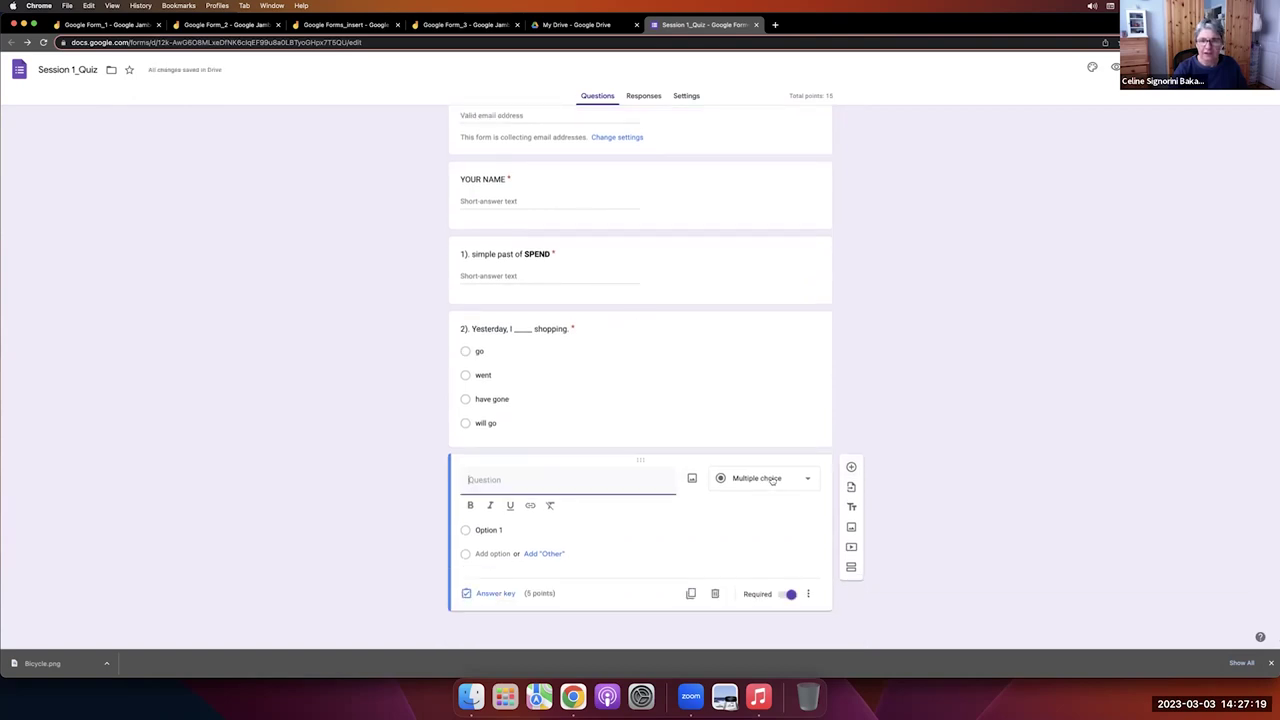
left_click(771, 478)
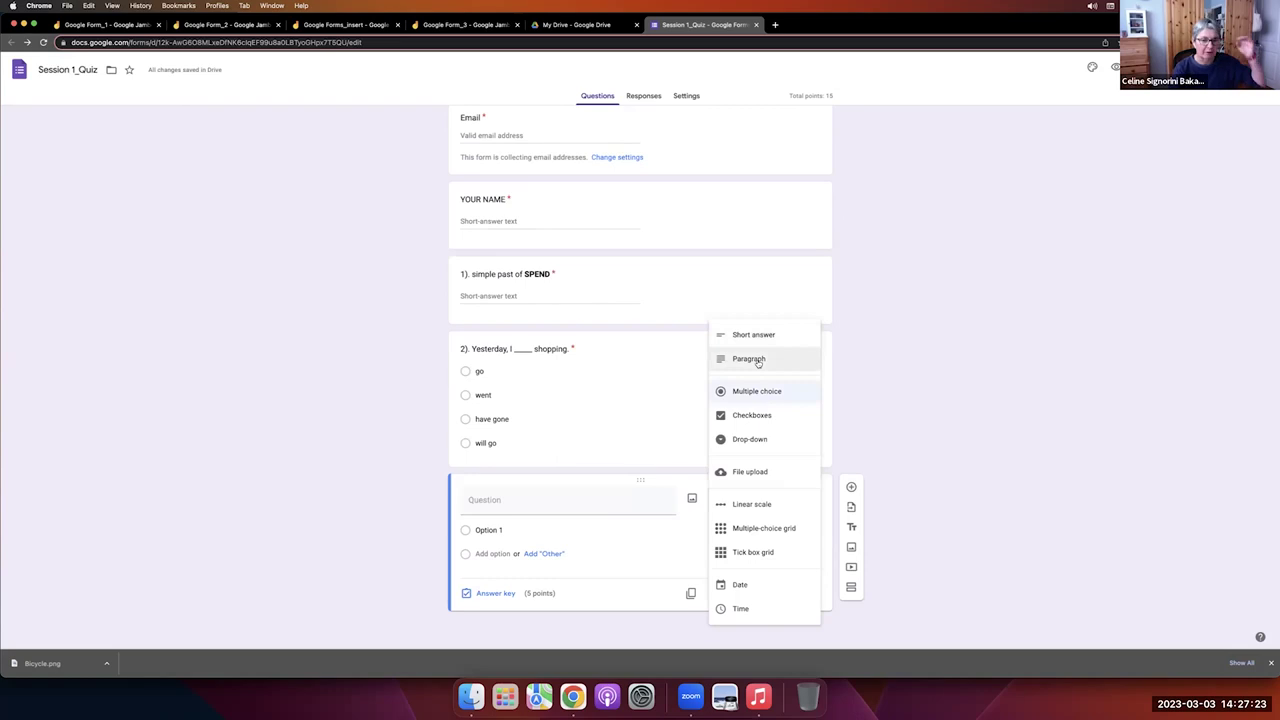
left_click(771, 416)
Enter "3). Tomorrow, it _____." as the title of the new Checkboxes question.
left_click(568, 500)
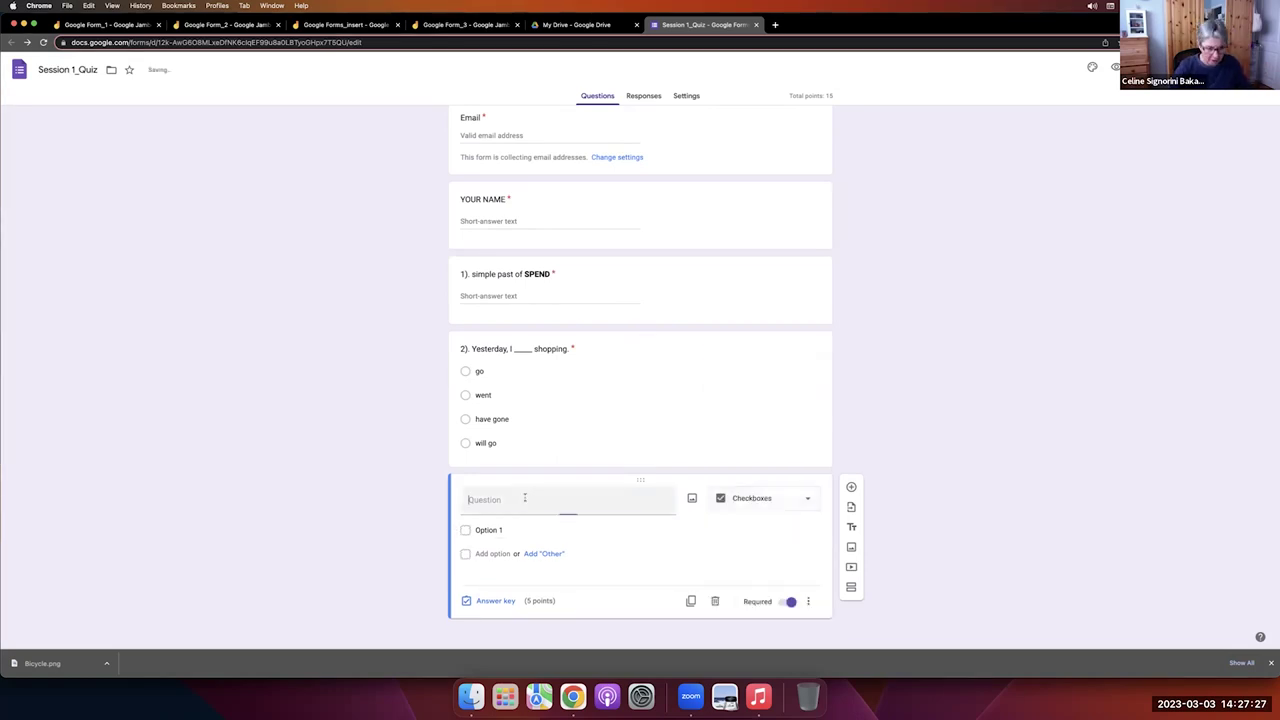
type("3).")
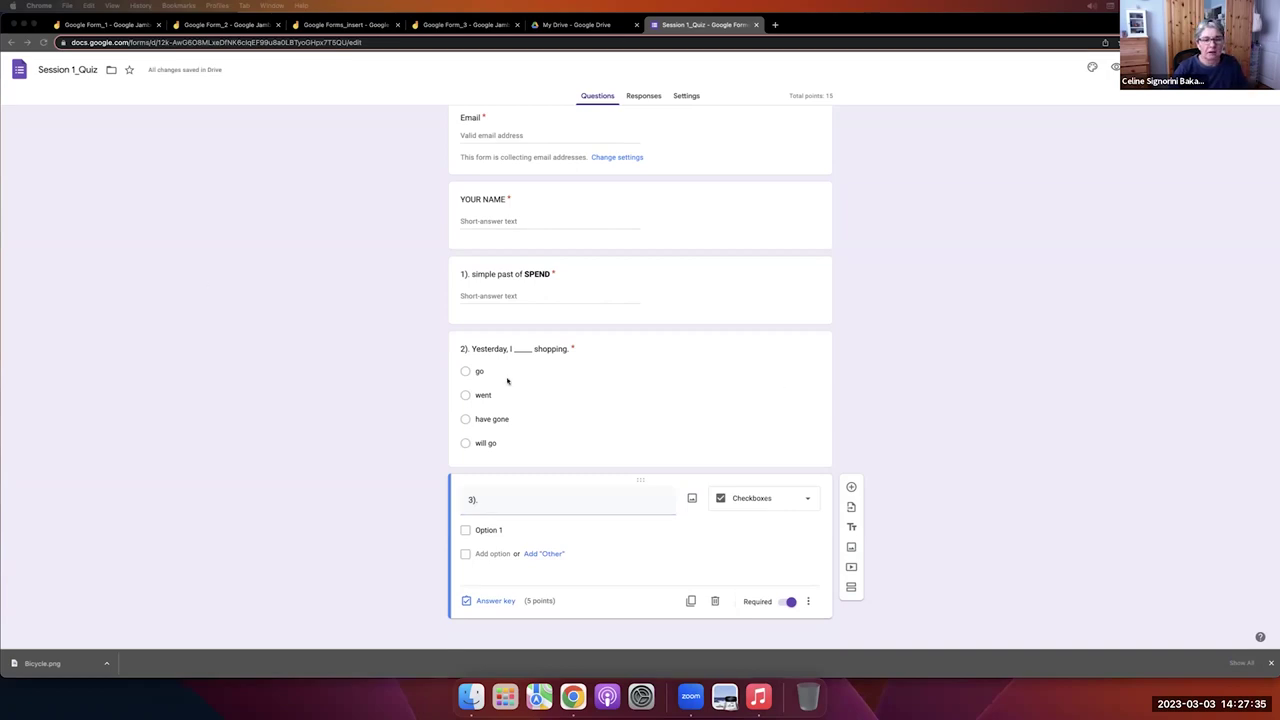
left_click(513, 500)
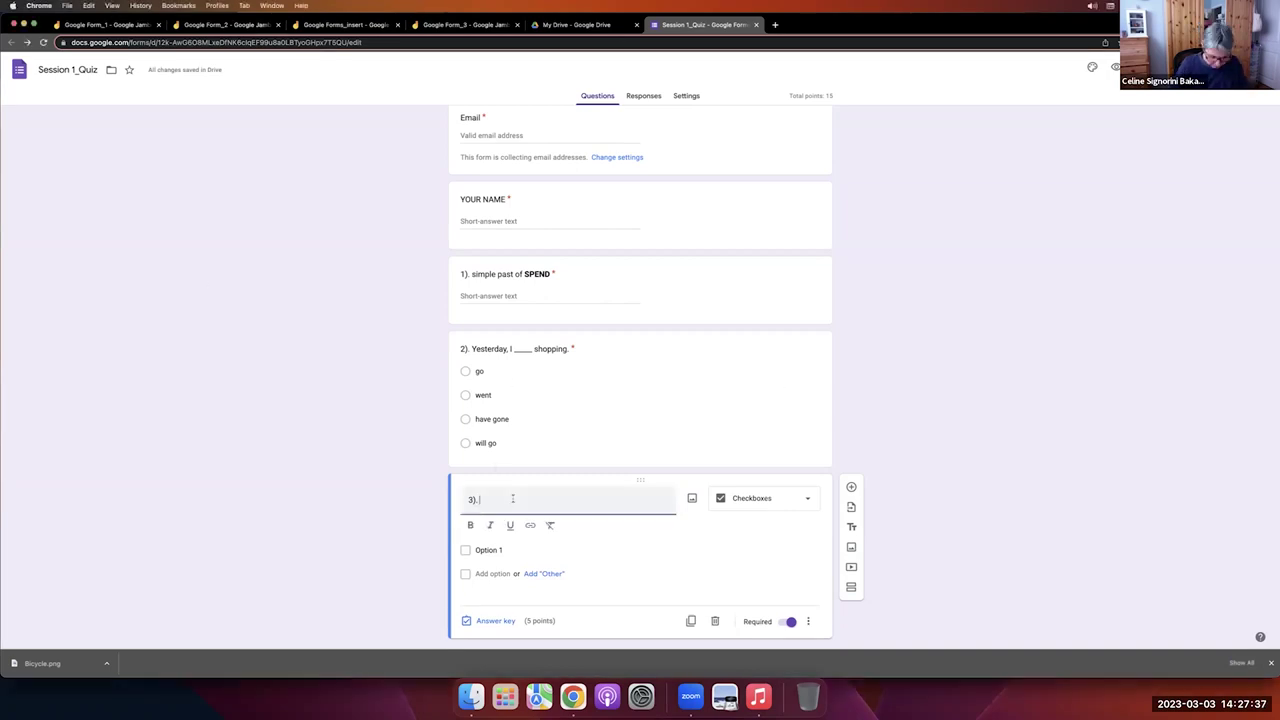
type("Tomorrow, it")
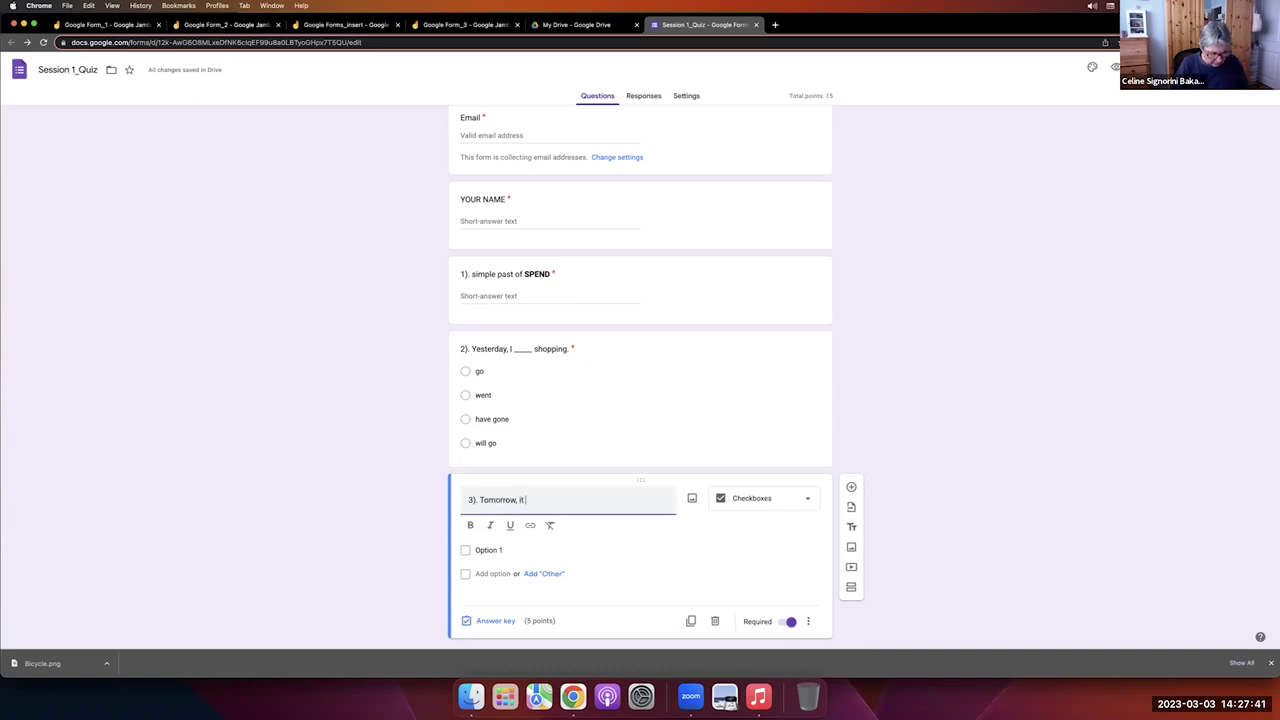
type(" ____")
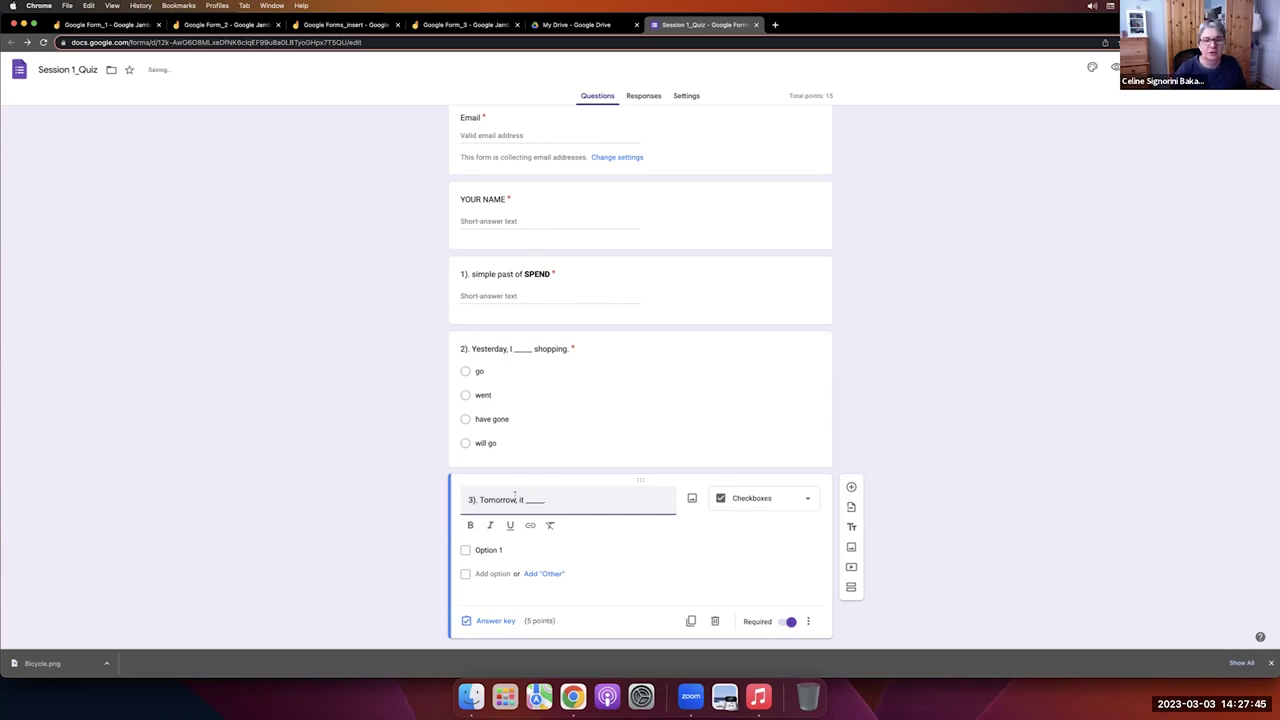
Fill in four answer options for question 3: "is going to", "is raining", "will rain" and "rained".
scroll(510, 500, "down", 1)
left_click(506, 521)
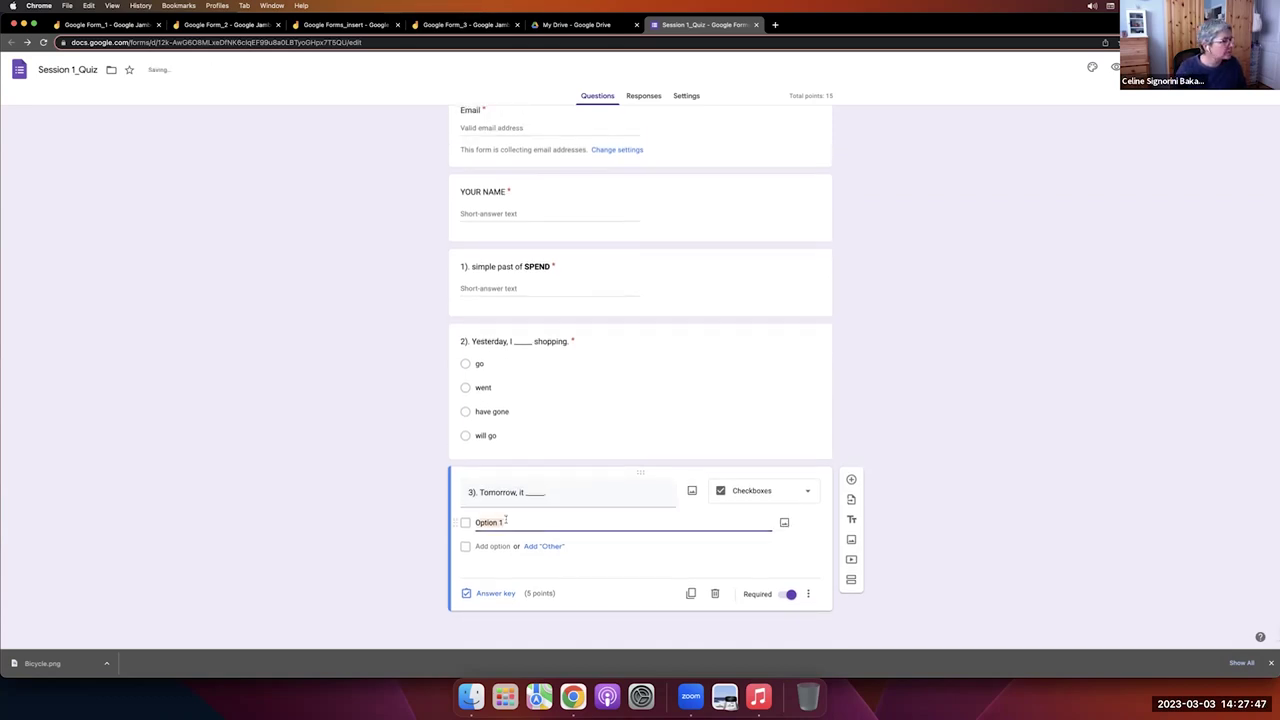
type("is going to")
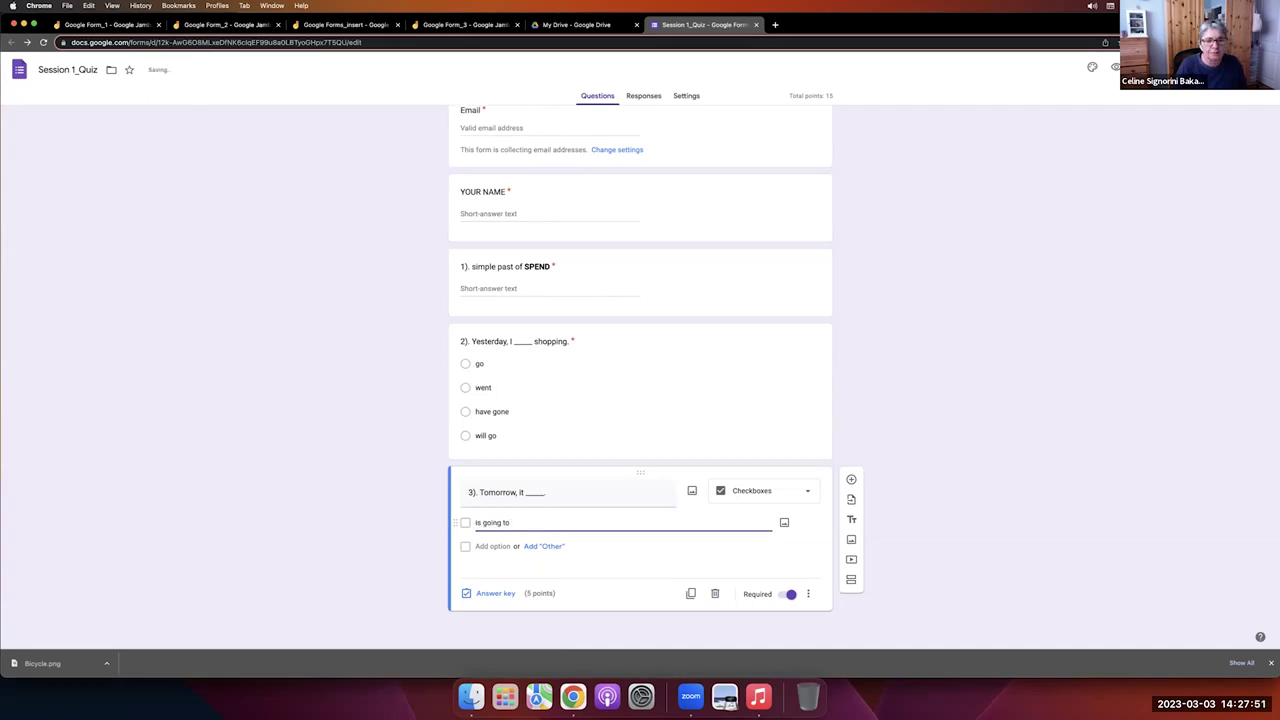
key("Return")
type("is raining")
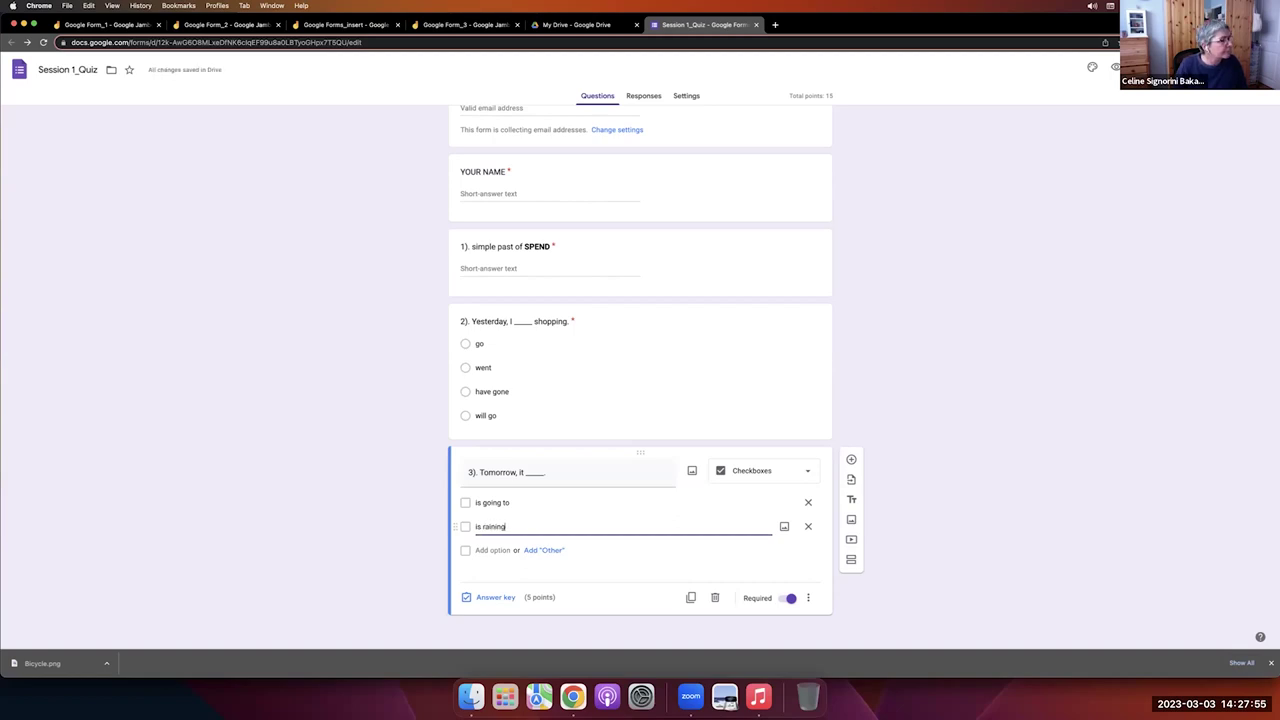
key("Return")
type("will rain")
key("Return")
type("rain")
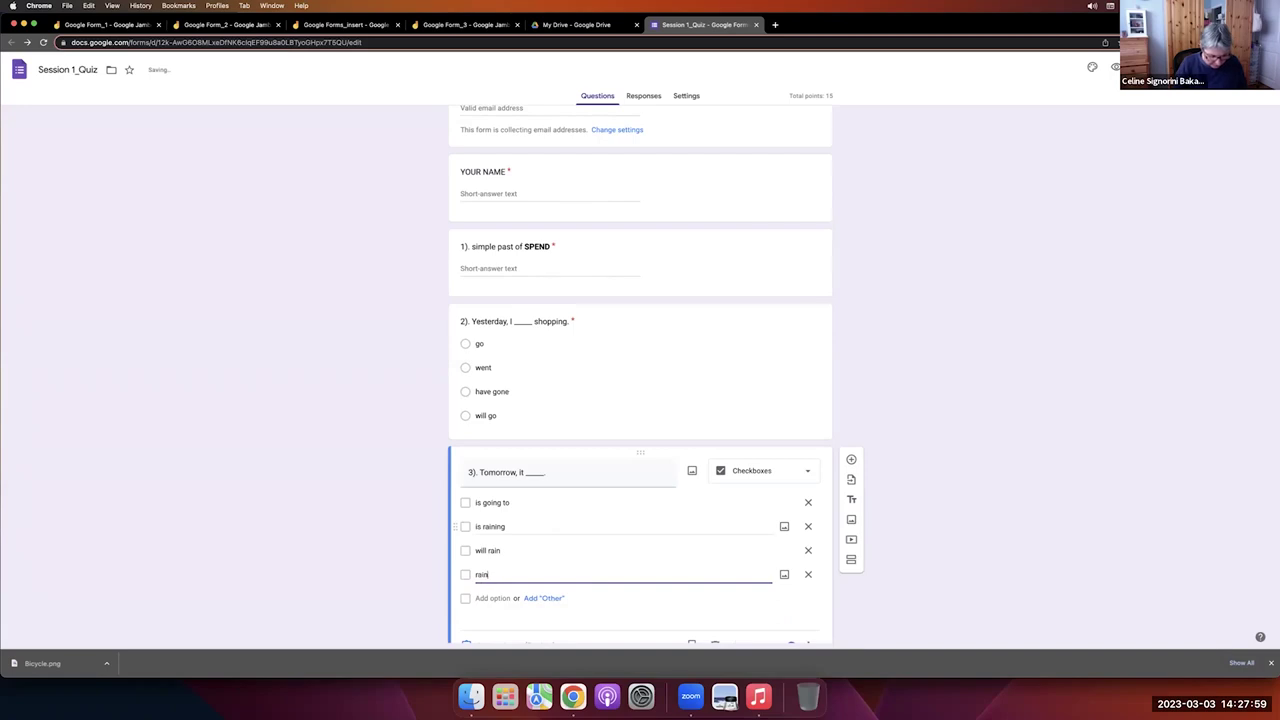
type("ed")
scroll(586, 451, "down", 1)
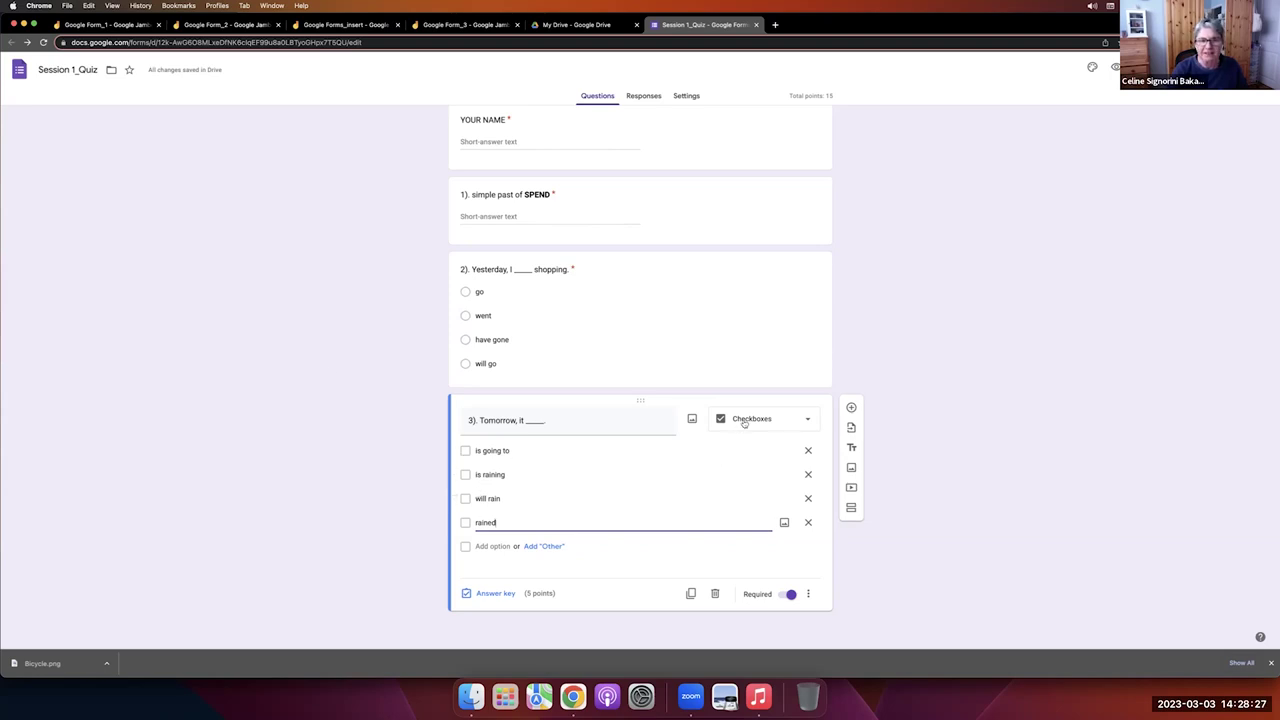
Mark "is going to" and "will rain" as correct answers in the answer key of question 3.
left_click(743, 288)
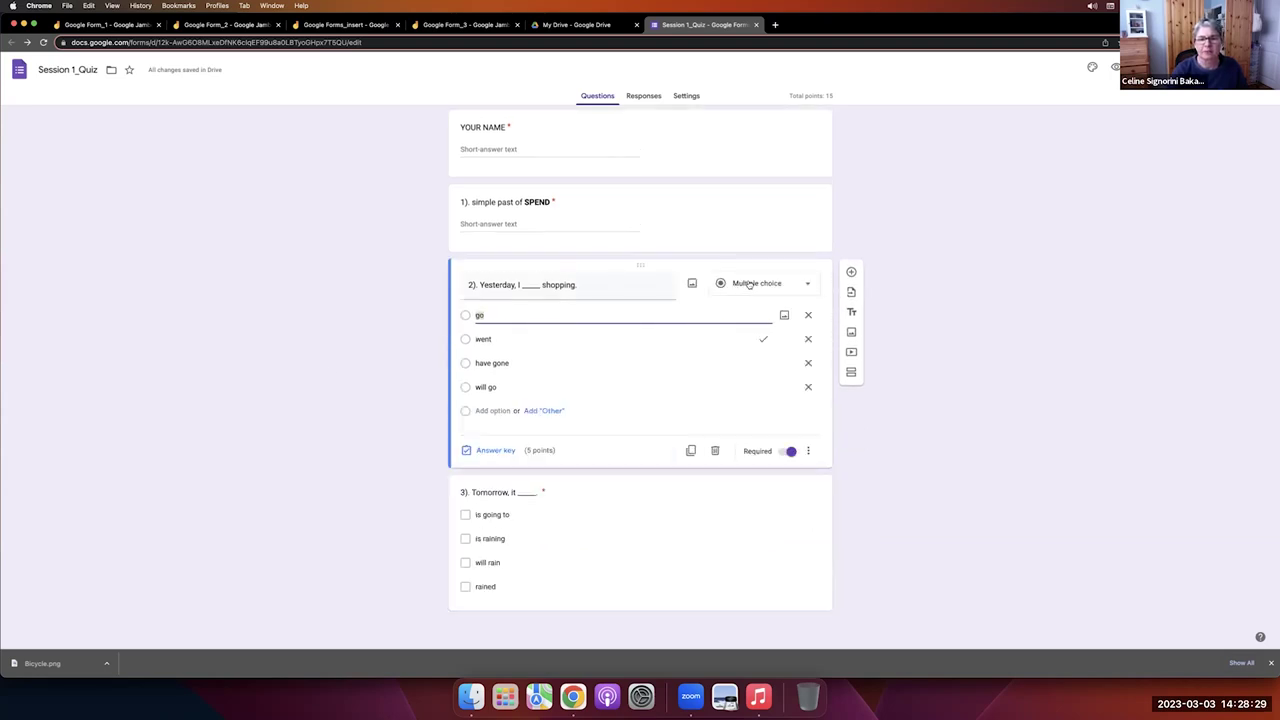
left_click(680, 503)
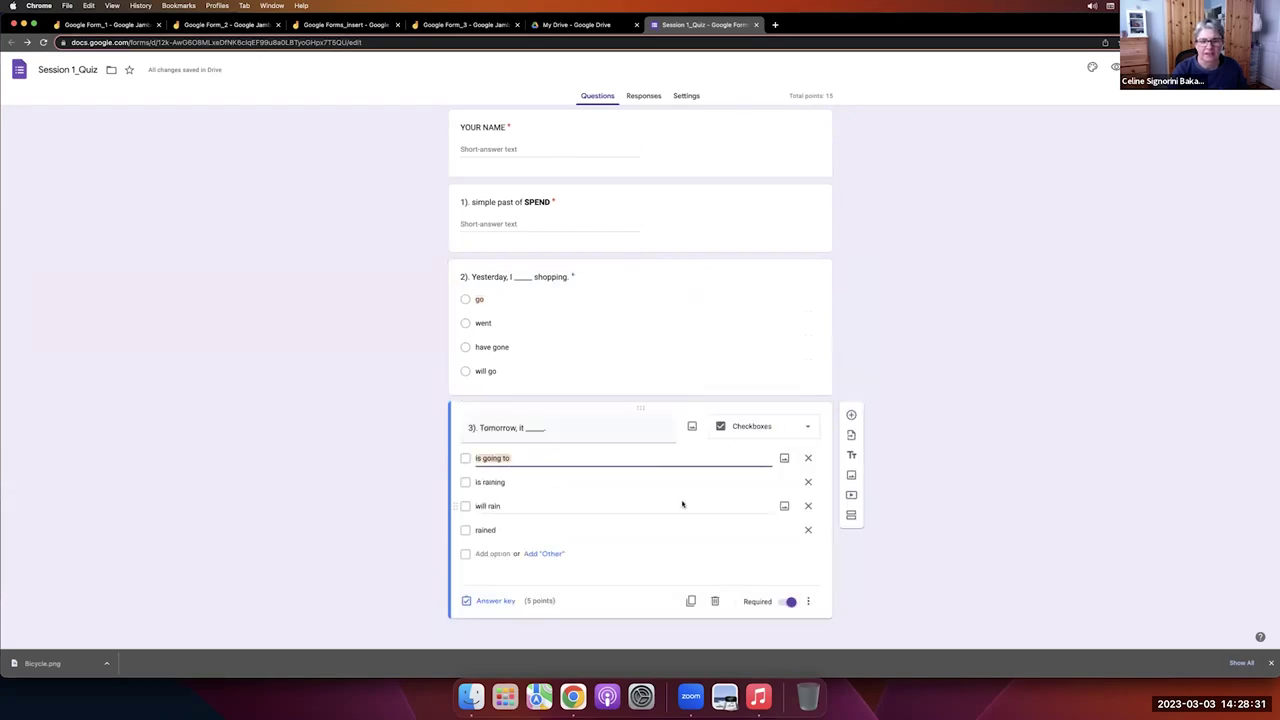
left_click(496, 601)
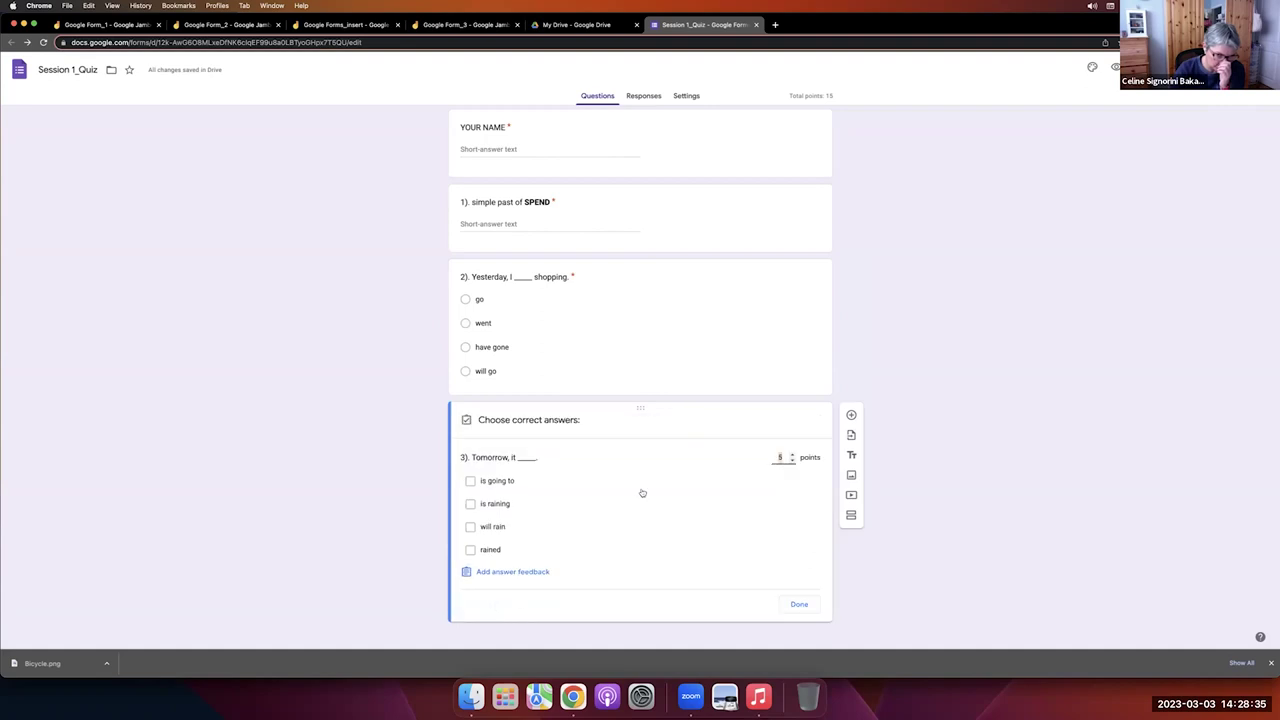
left_click(641, 490)
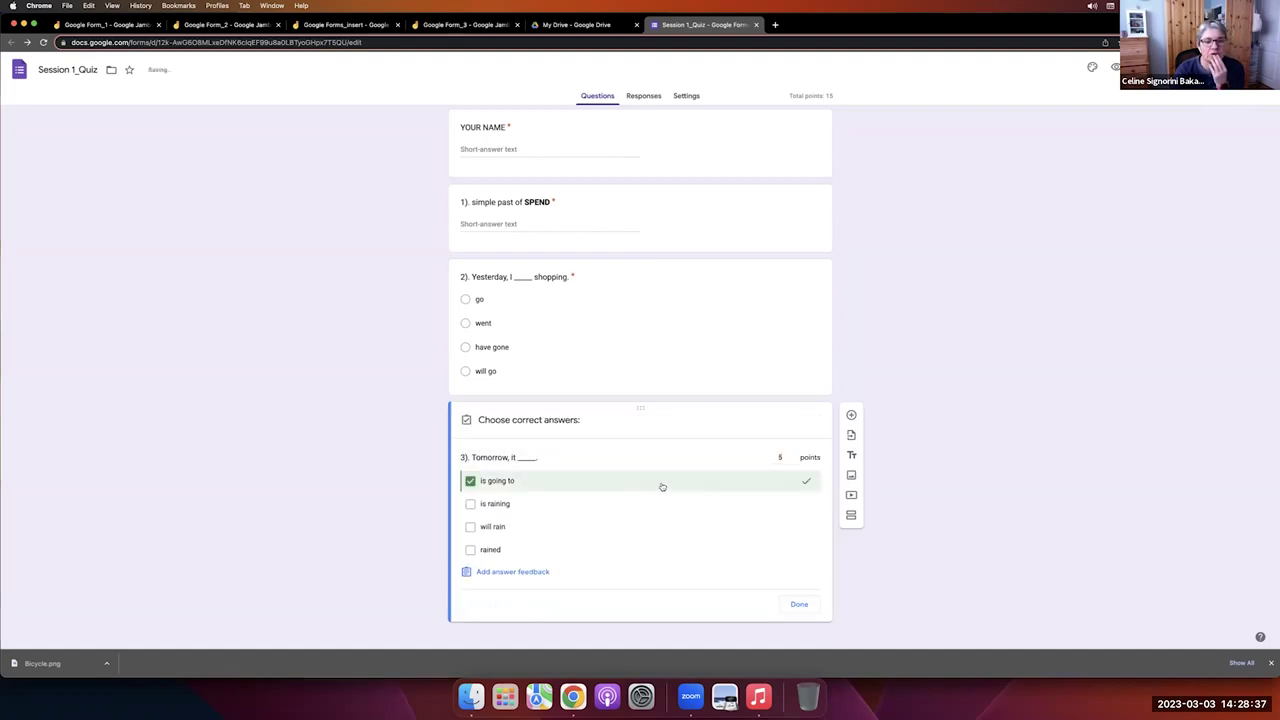
left_click(637, 534)
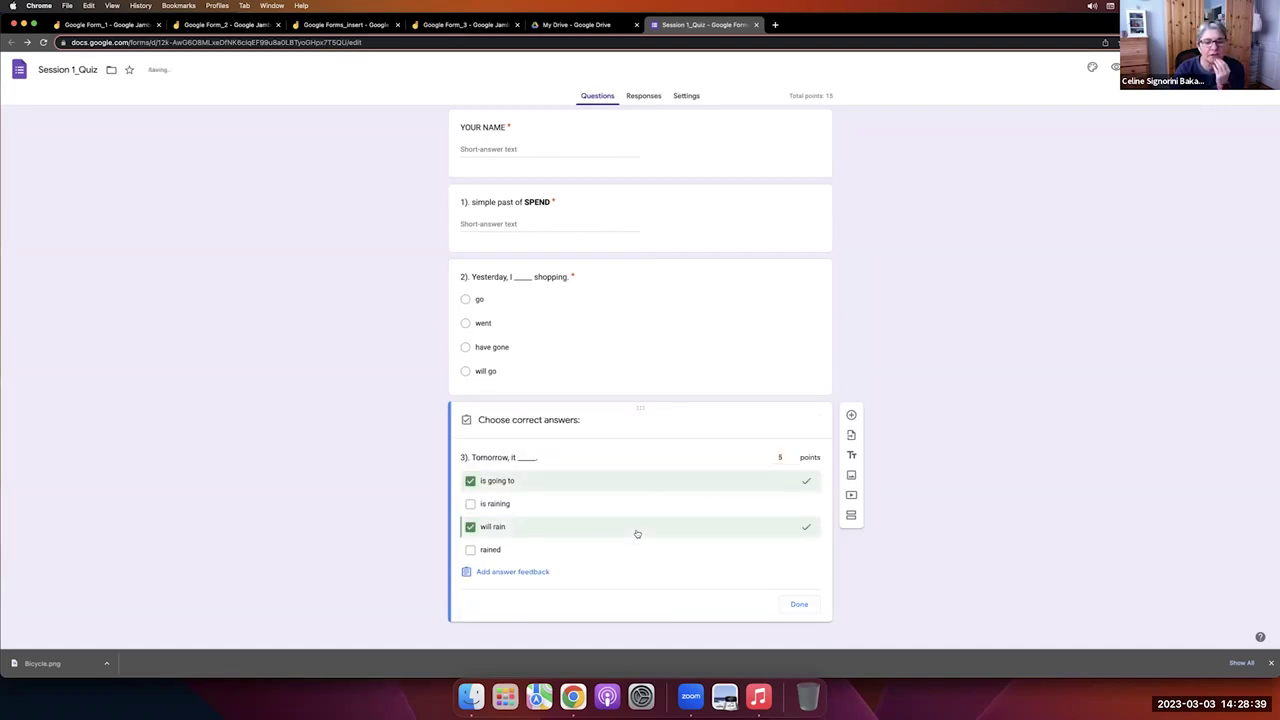
Add the feedback "prediction" for incorrect answers to question 3 and save it.
left_click(510, 572)
left_click(588, 157)
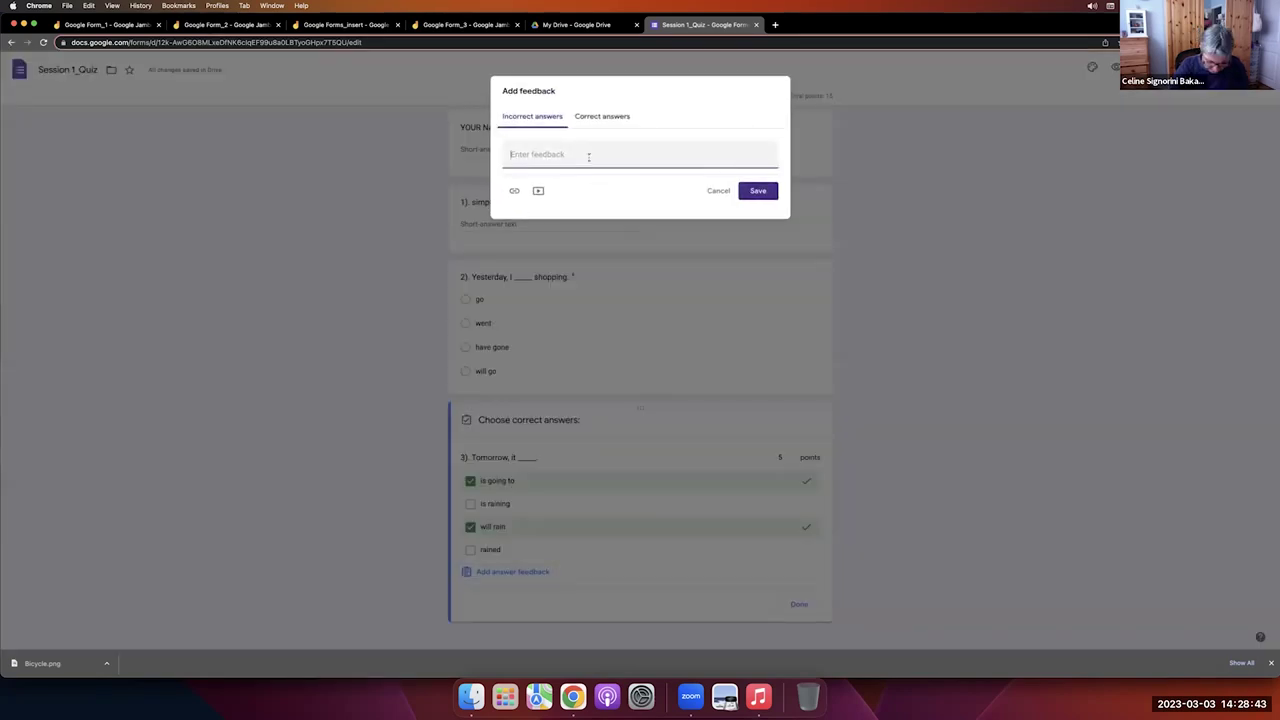
type("prediction")
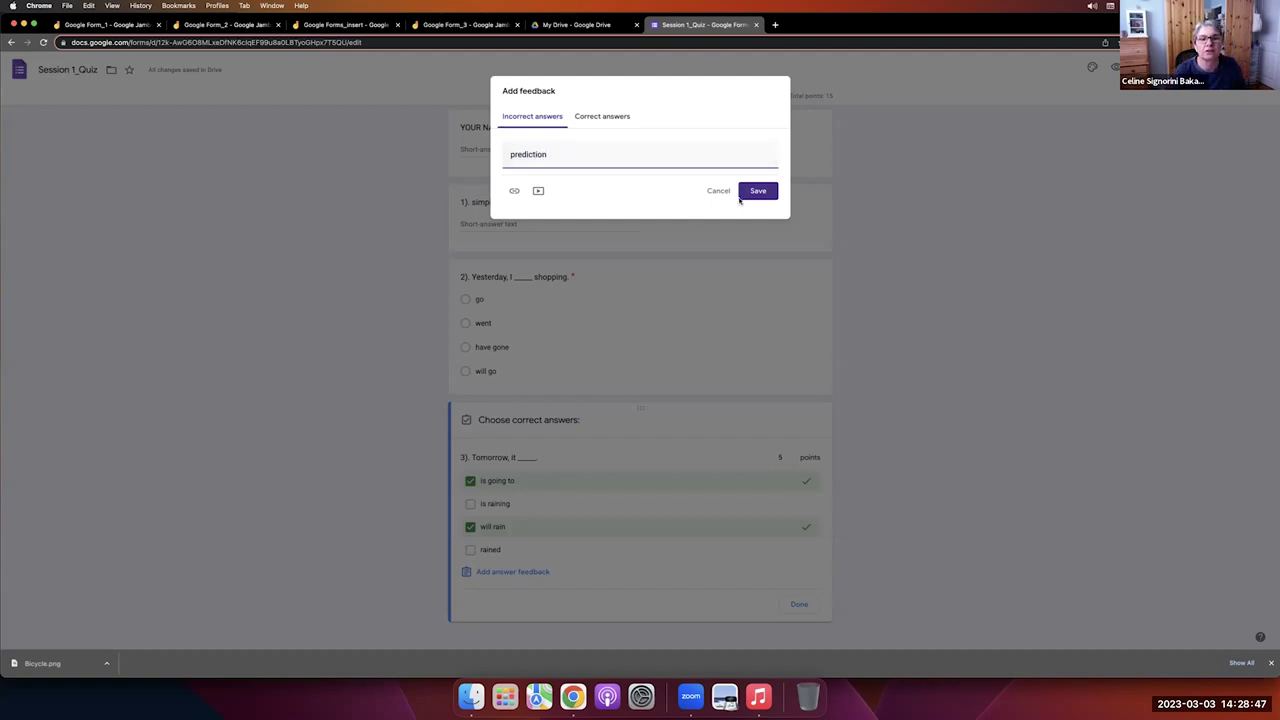
left_click(757, 191)
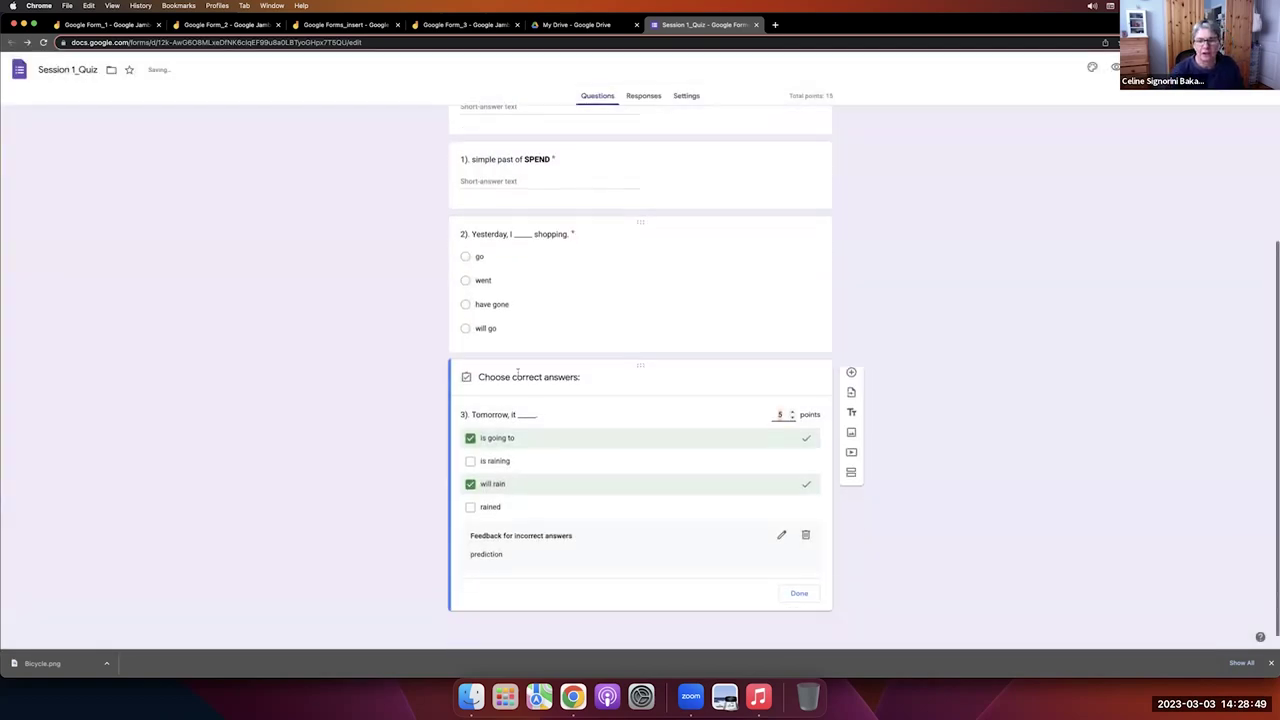
Remove "will rain" from the correct answers of question 3, finish its answer key, and check question 2's type for comparison.
left_click(572, 485)
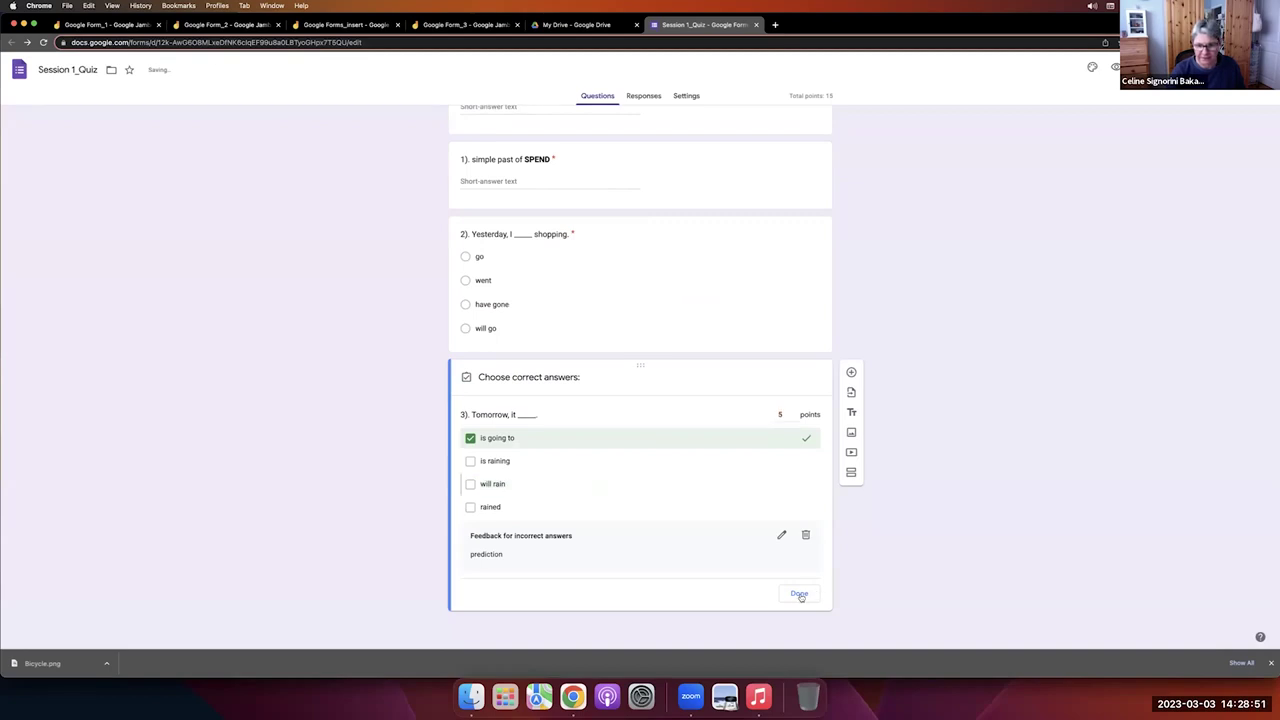
left_click(799, 594)
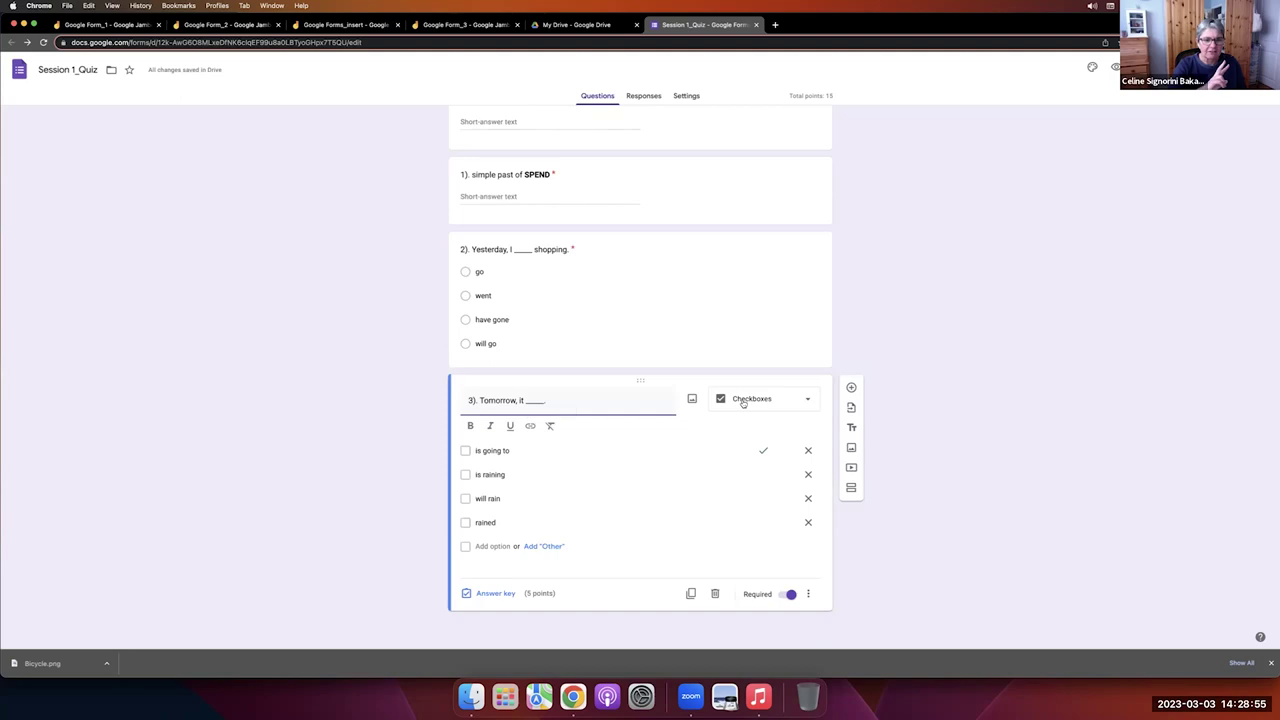
left_click(756, 267)
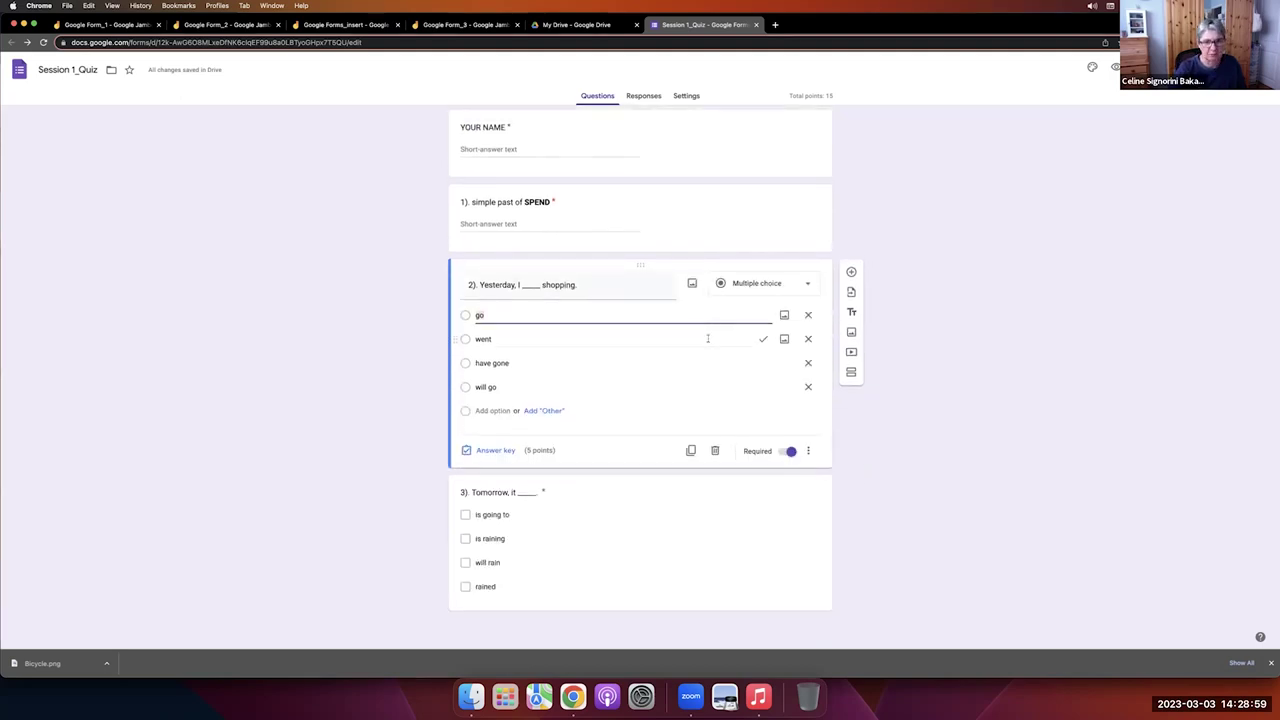
left_click(598, 543)
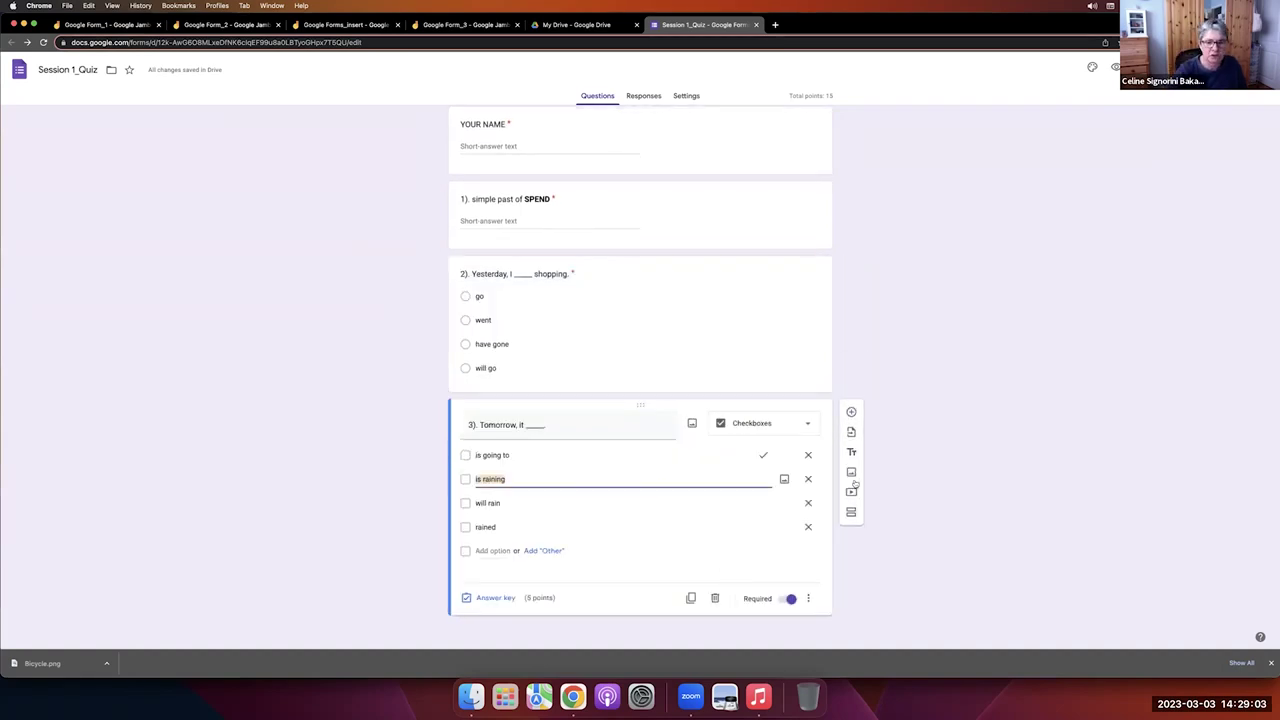
Add a new question below question 3, start its title with "4)." and set its type to Drop-down.
left_click(851, 412)
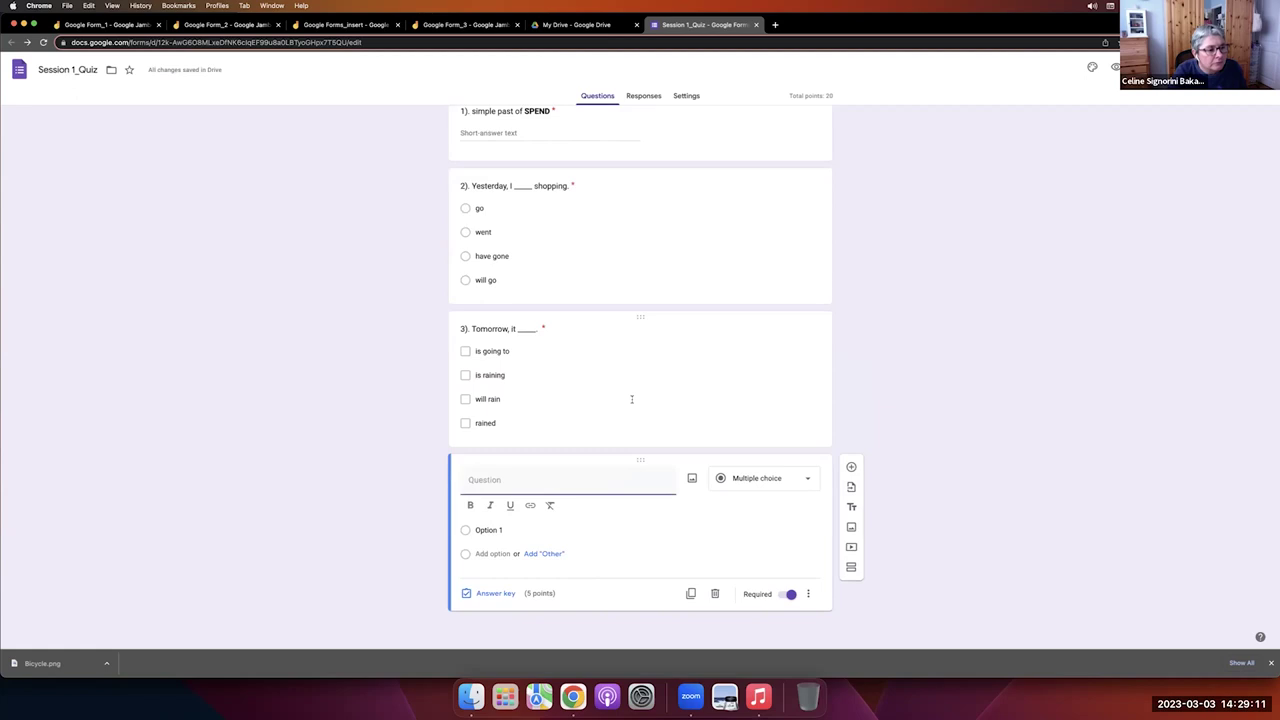
left_click(529, 483)
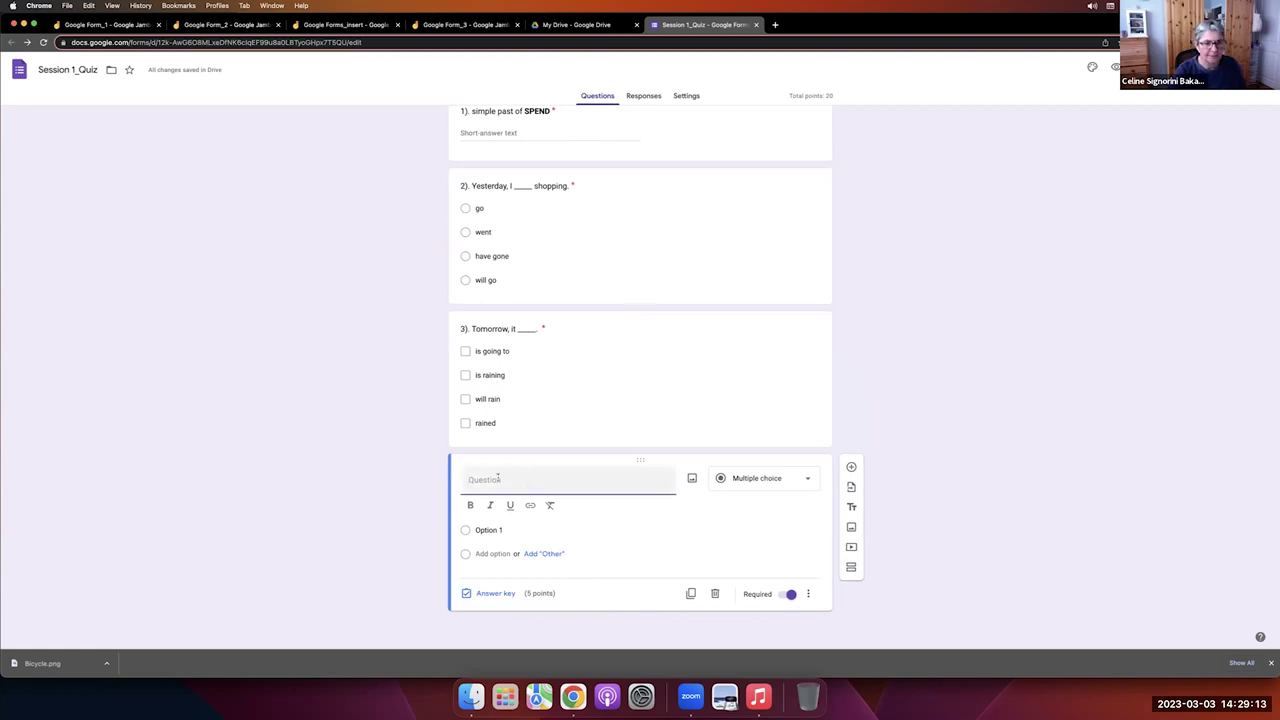
type("4).")
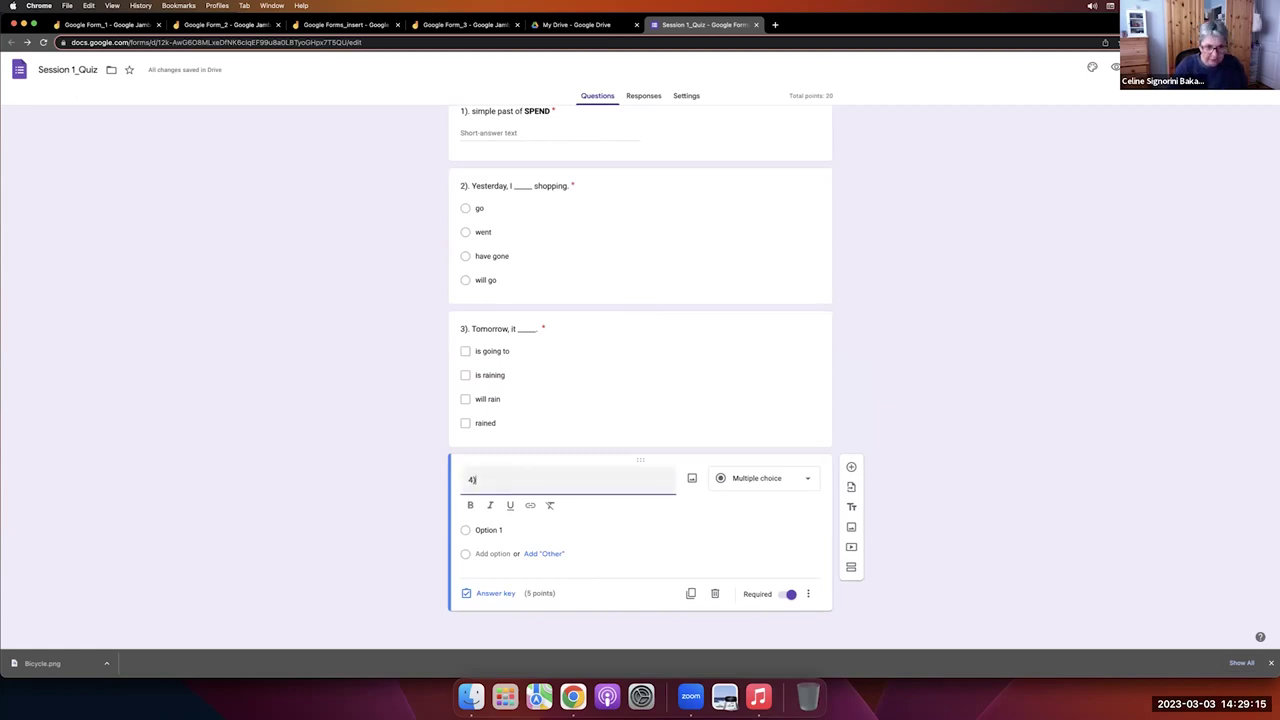
left_click(763, 479)
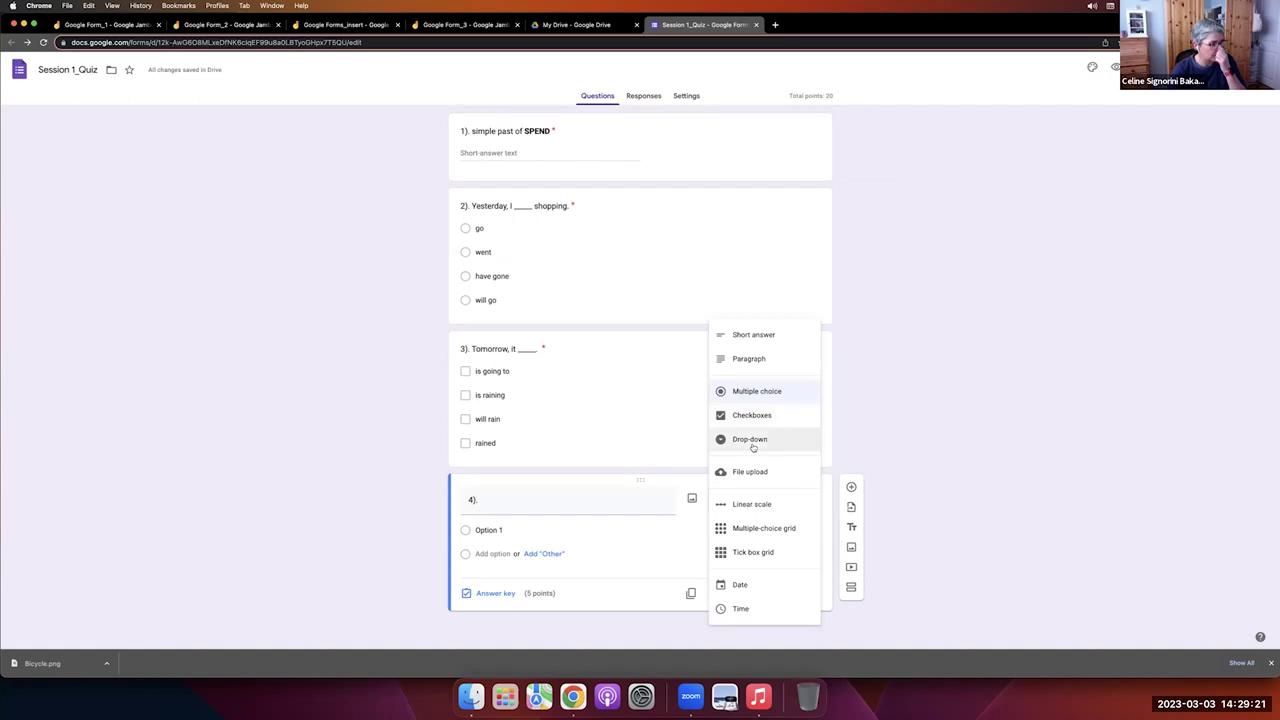
left_click(750, 440)
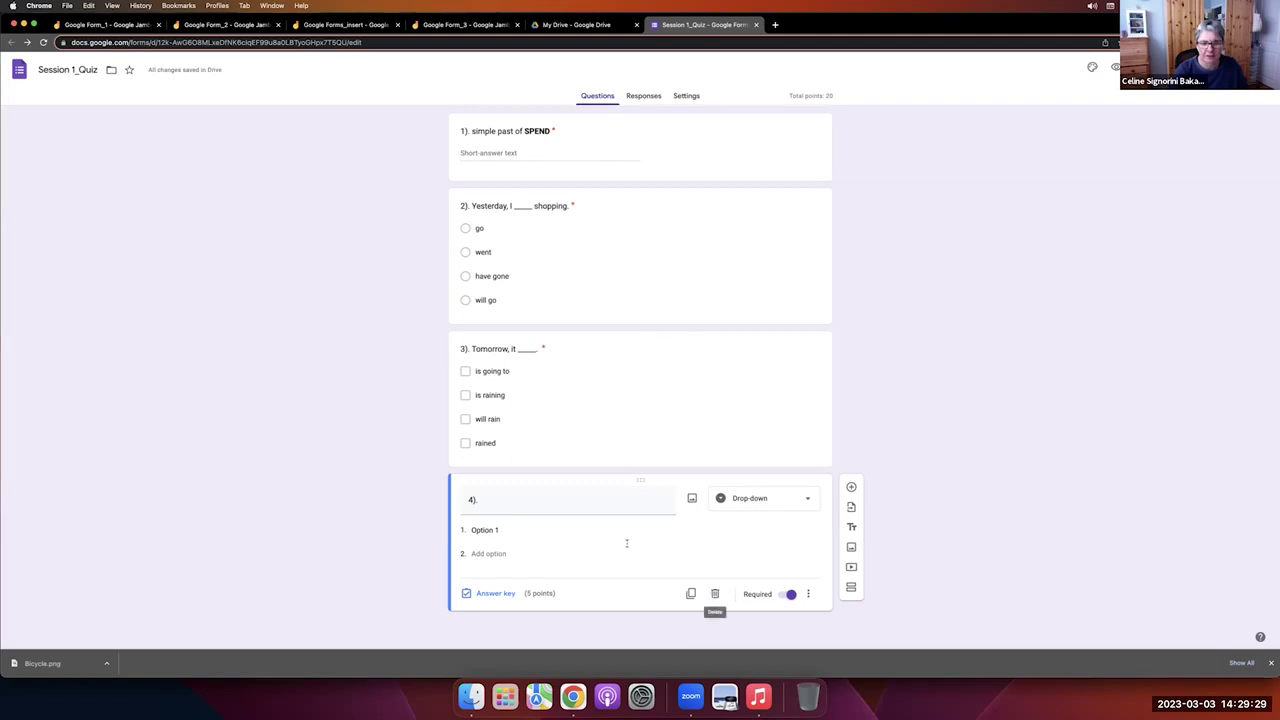
Complete the title of the Drop-down question as "4). Tomorrow, it ____.".
left_click(588, 496)
type("Tomo")
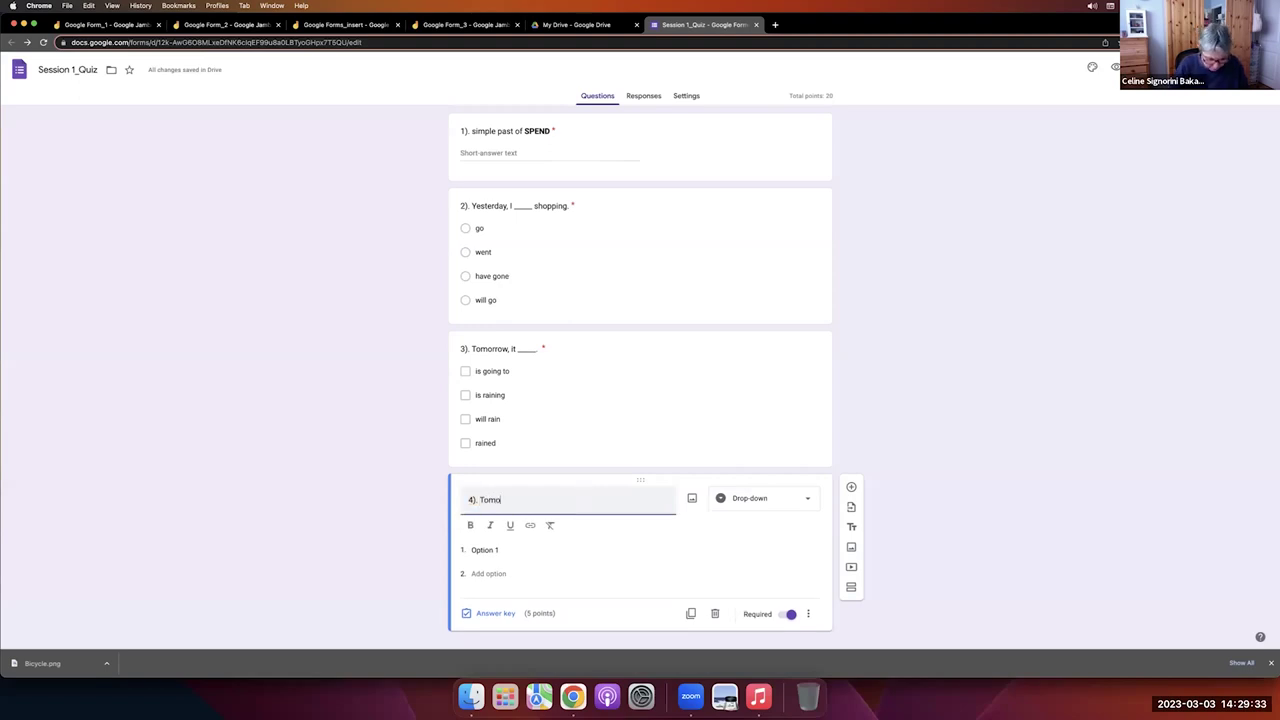
type("rrow,")
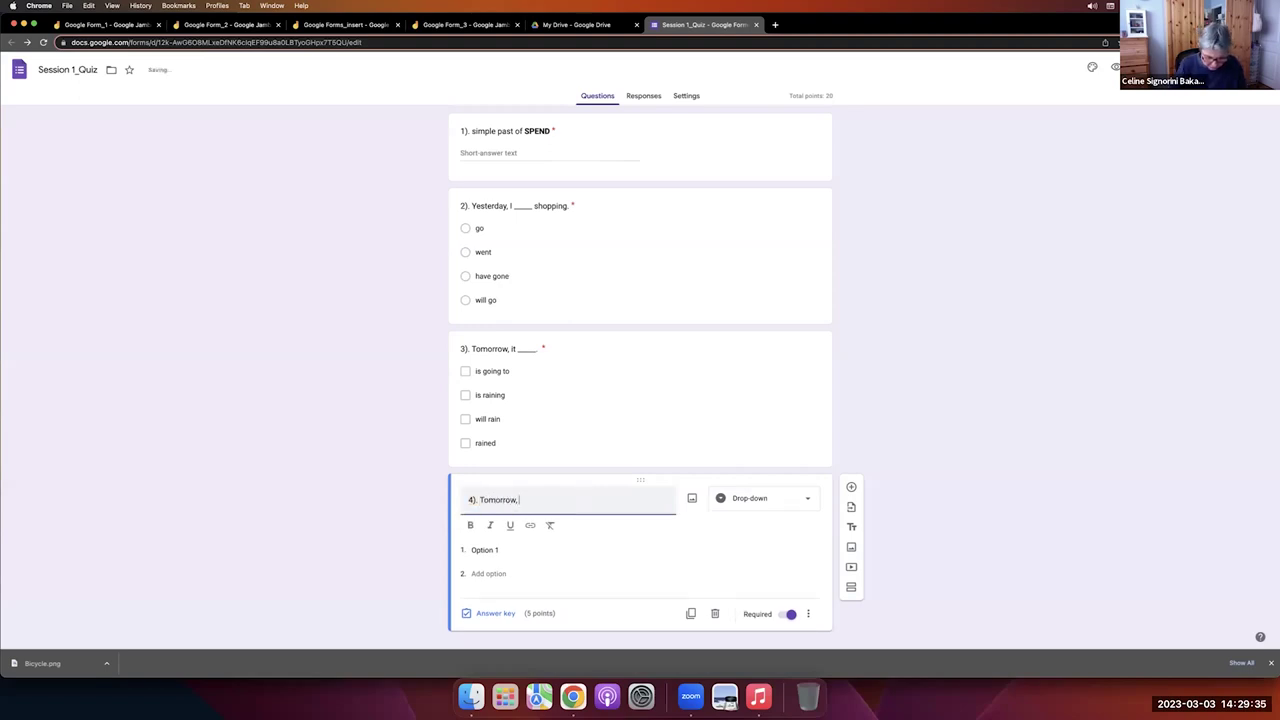
type("____")
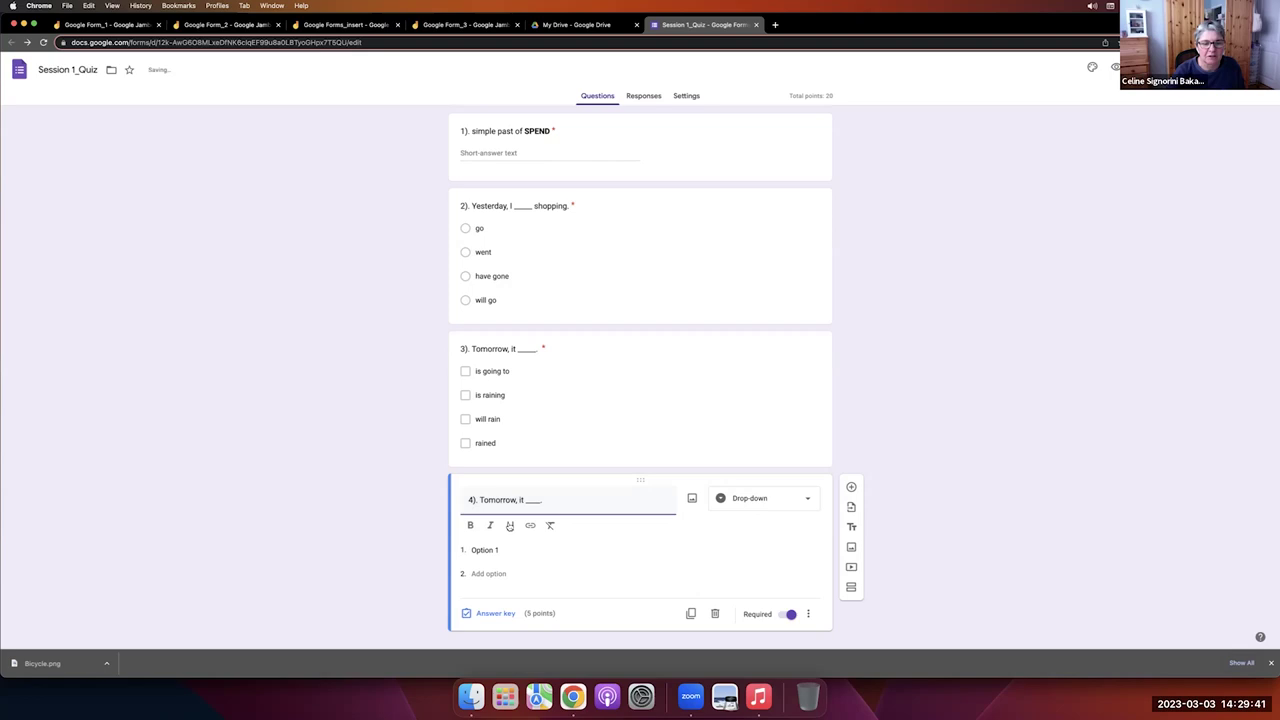
Fill in four options for question 4: "is going to rain", "is raining", "was raining" and "rained".
scroll(509, 527, "down", 1)
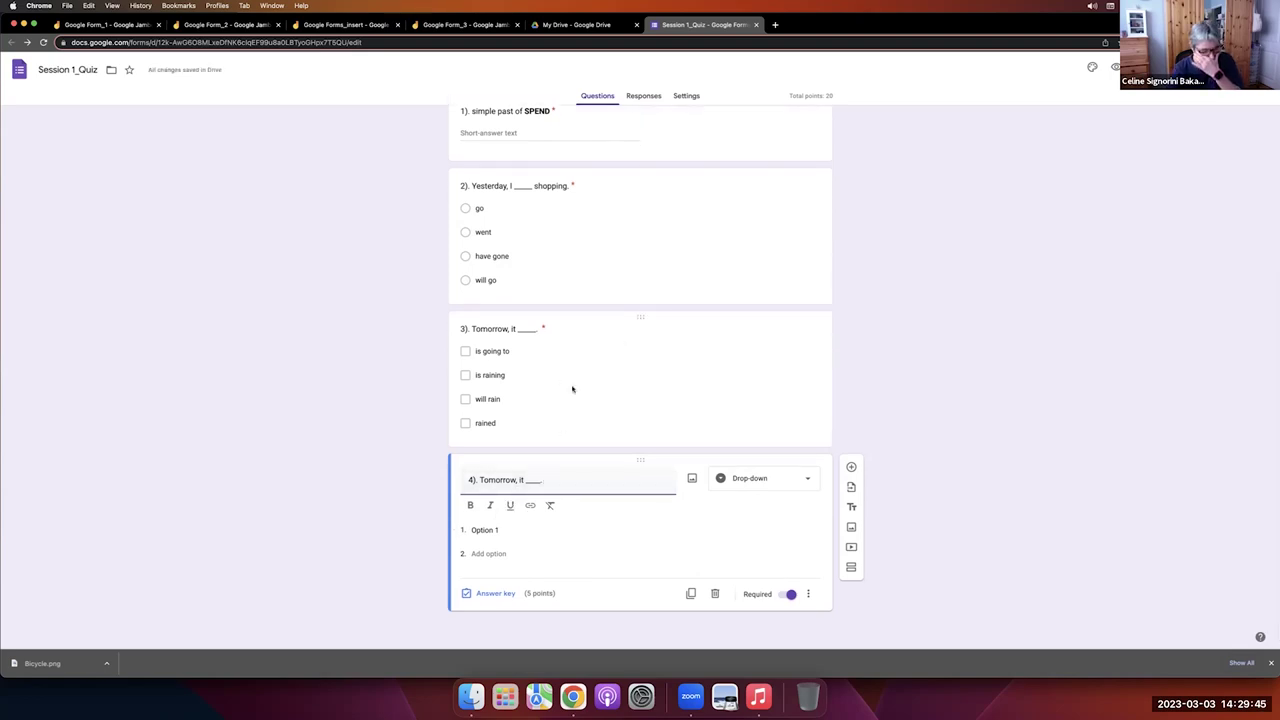
left_click(531, 529)
type("is going to rain")
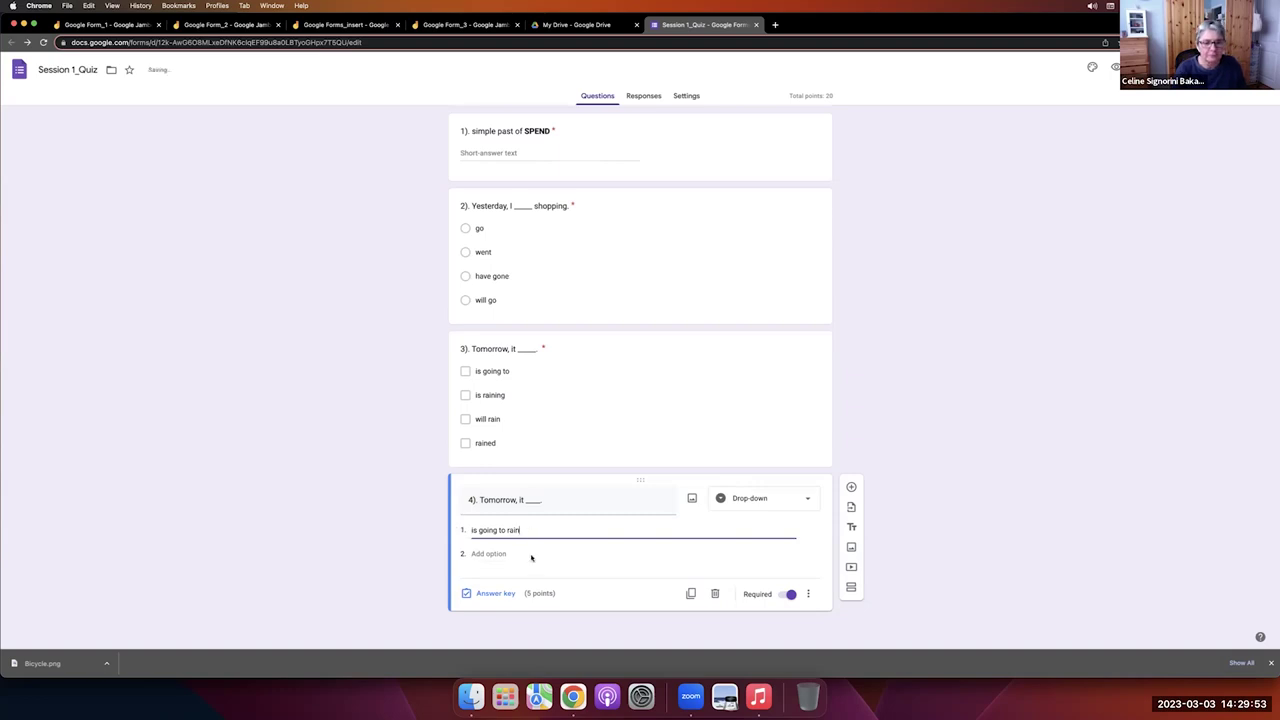
left_click(531, 557)
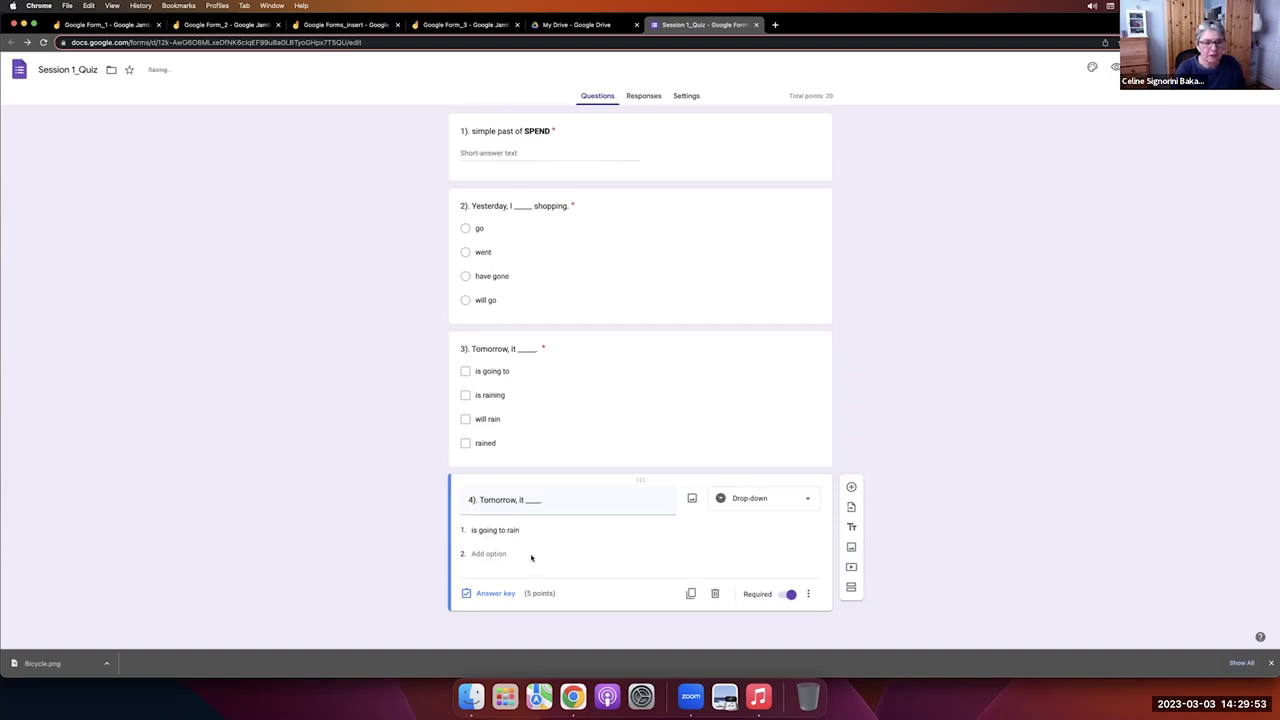
left_click(504, 551)
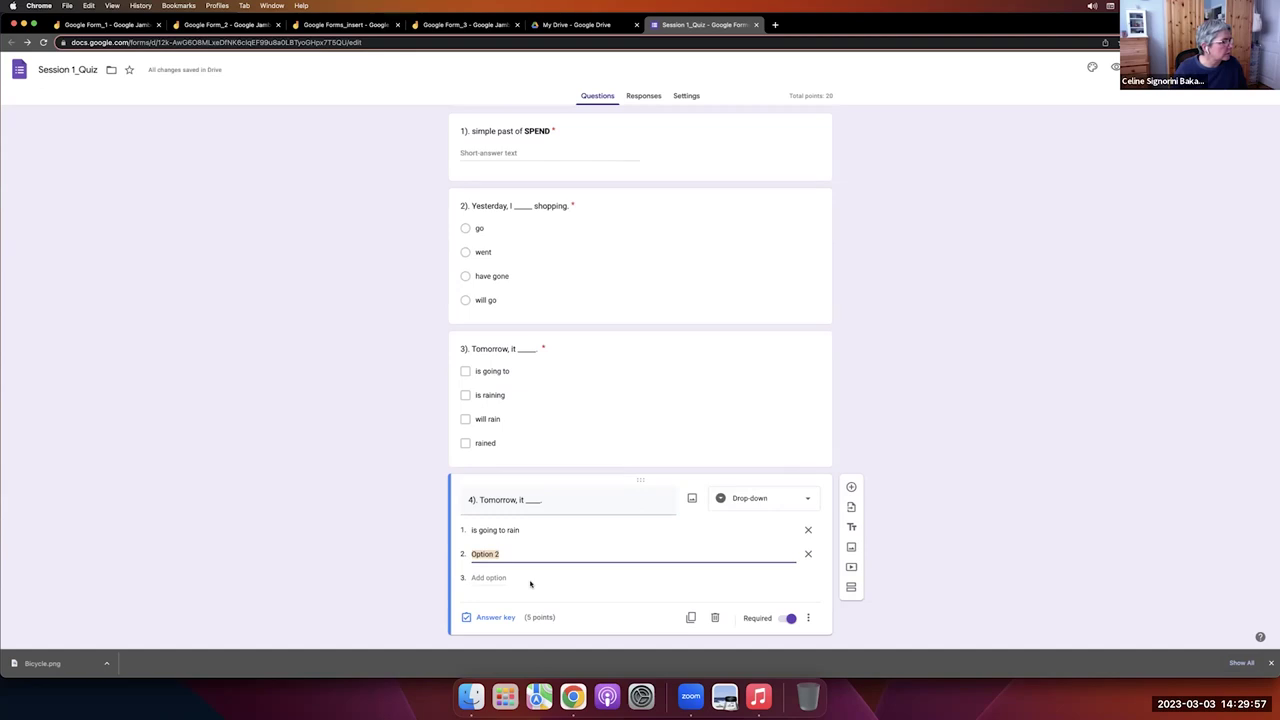
type("is raining")
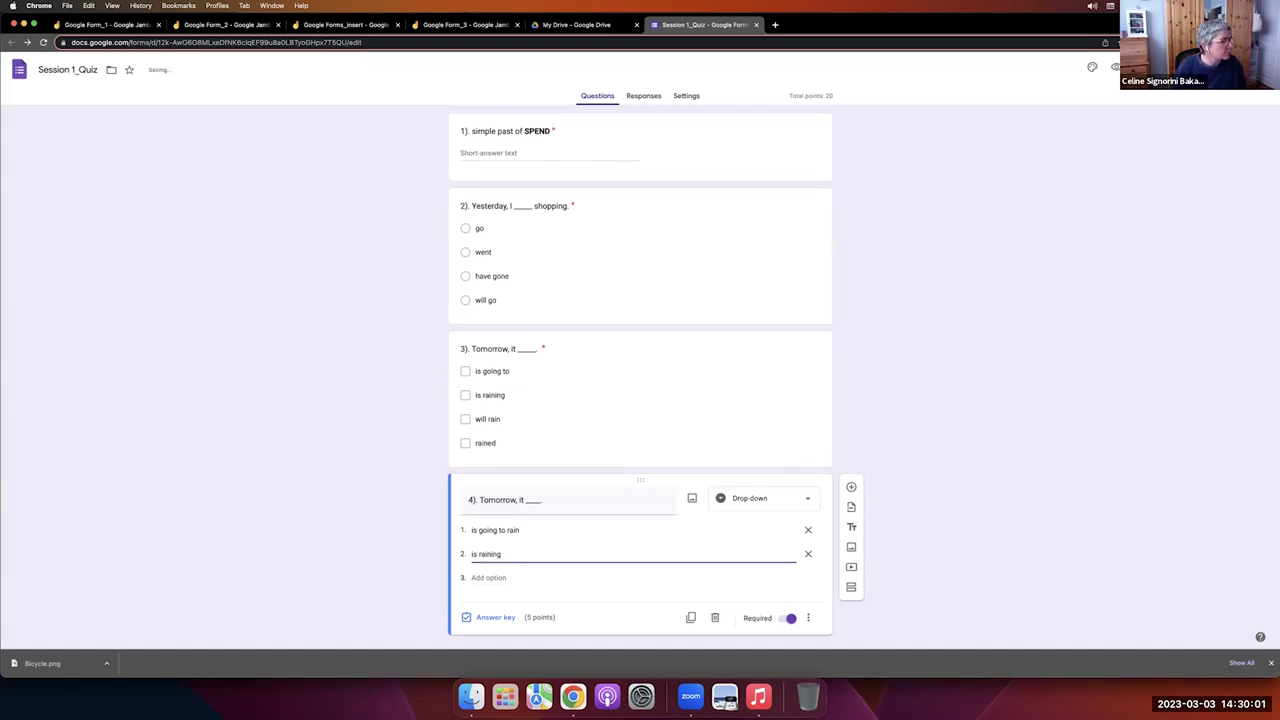
key("Return")
type("was raining")
key("Return")
type("rained")
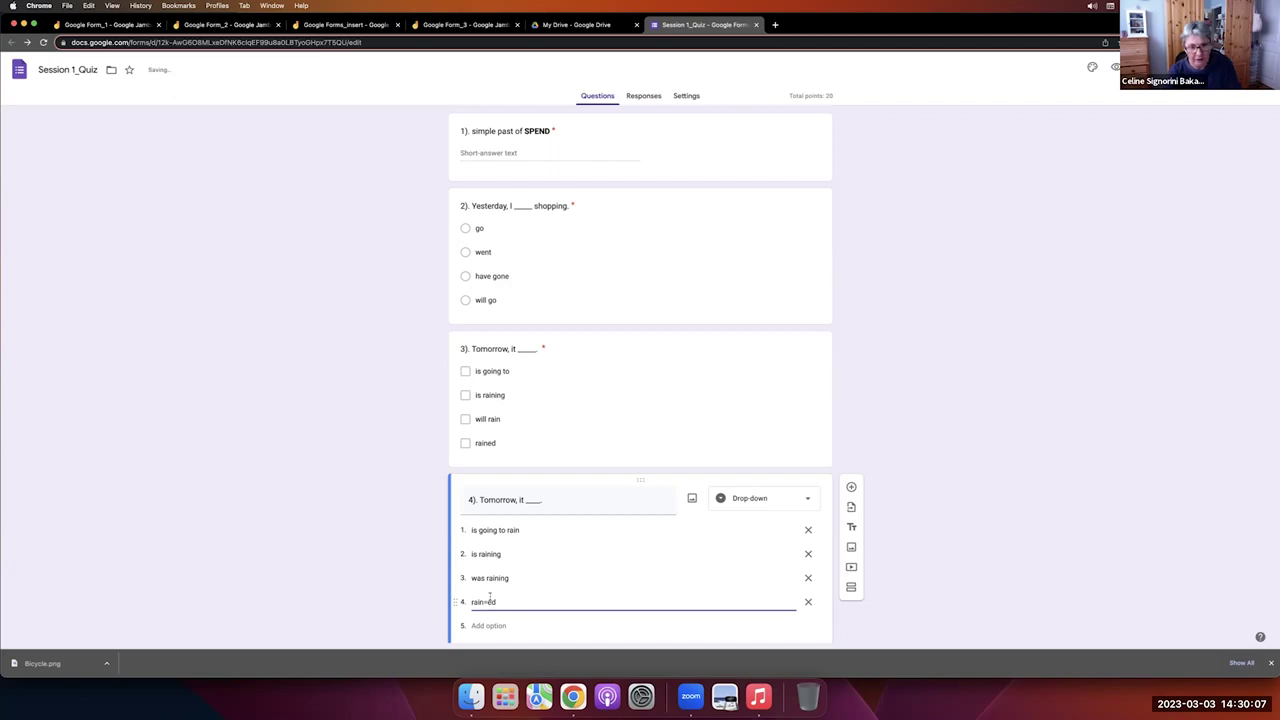
key("Delete")
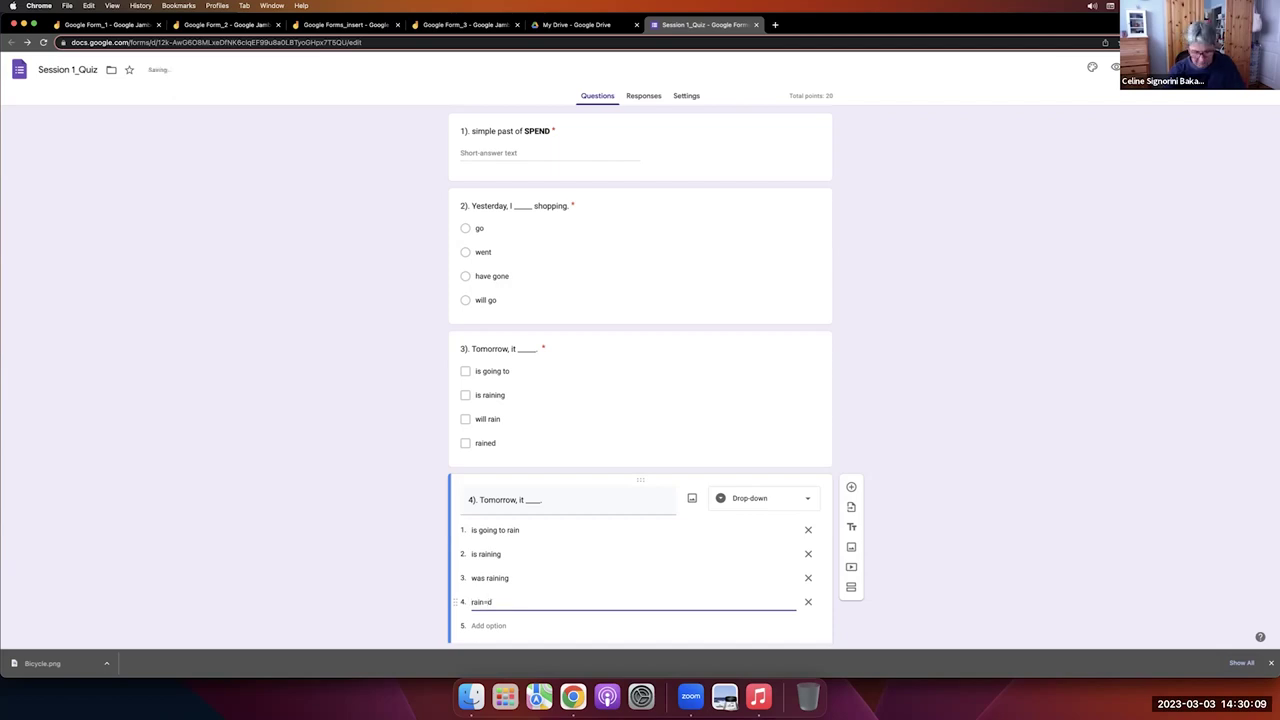
scroll(611, 534, "down", 2)
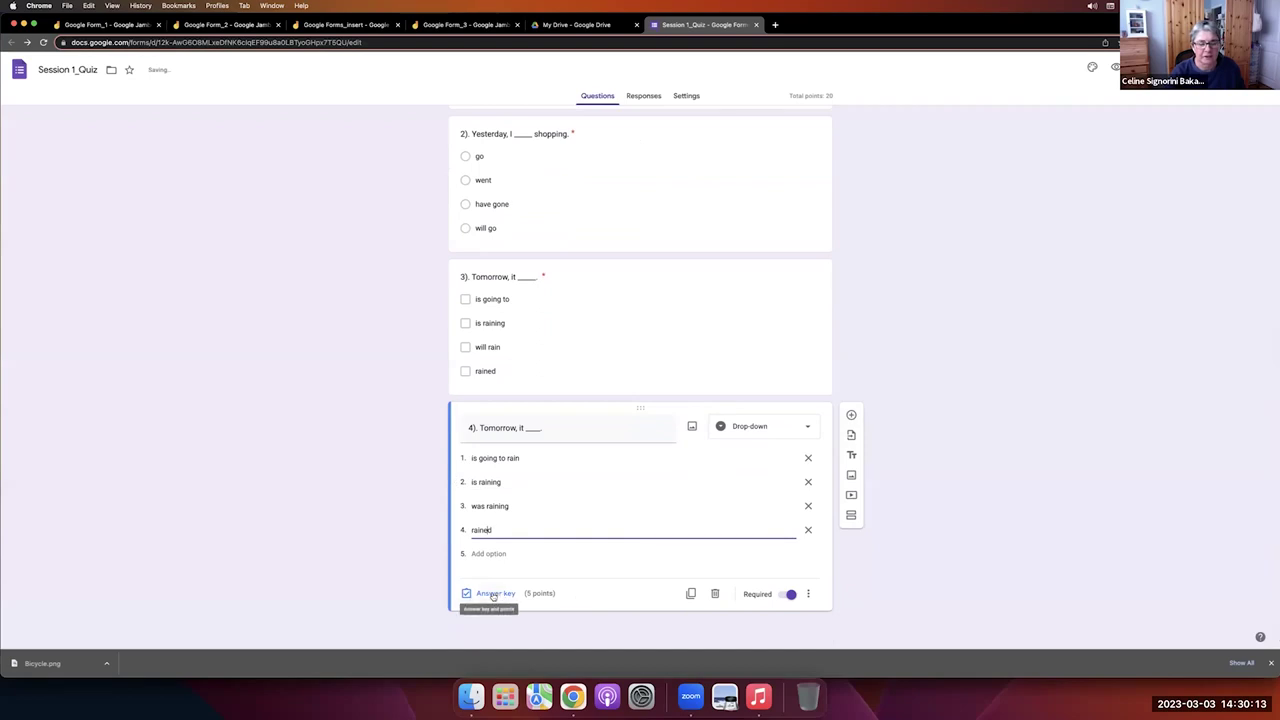
Mark "is going to rain" as the correct answer in question 4's answer key and finish the key.
left_click(489, 595)
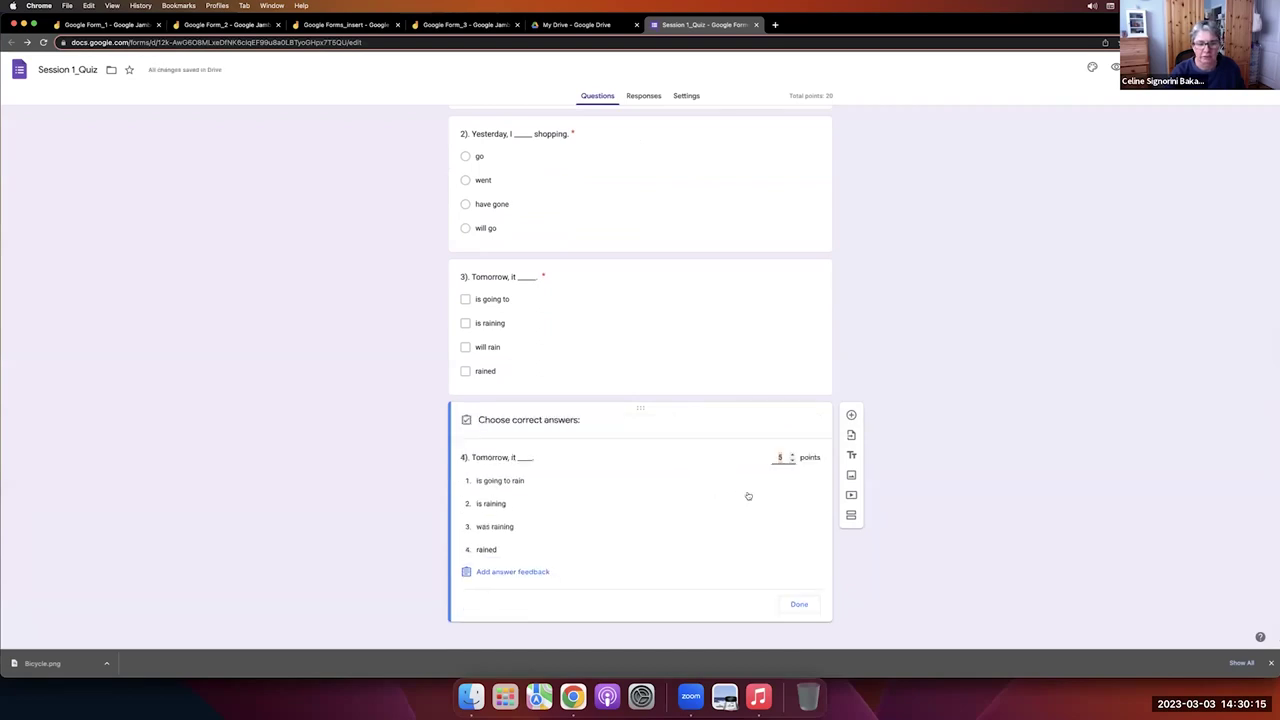
left_click(565, 484)
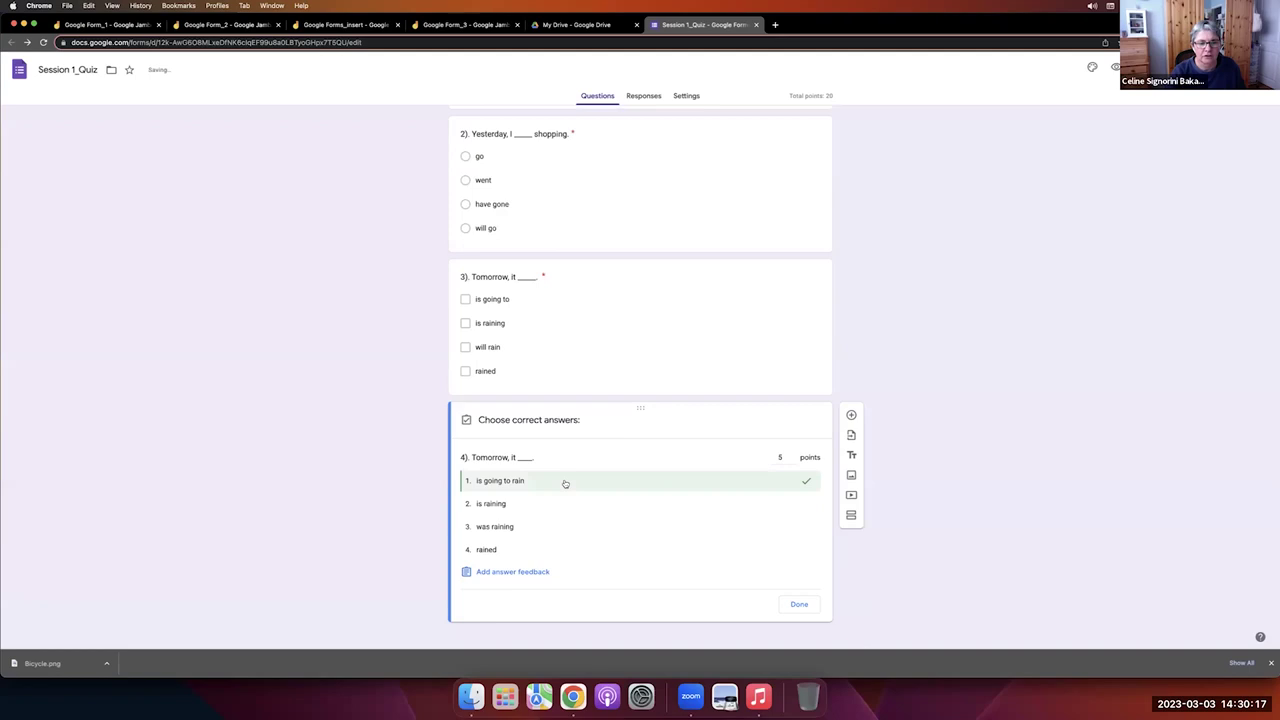
left_click(799, 605)
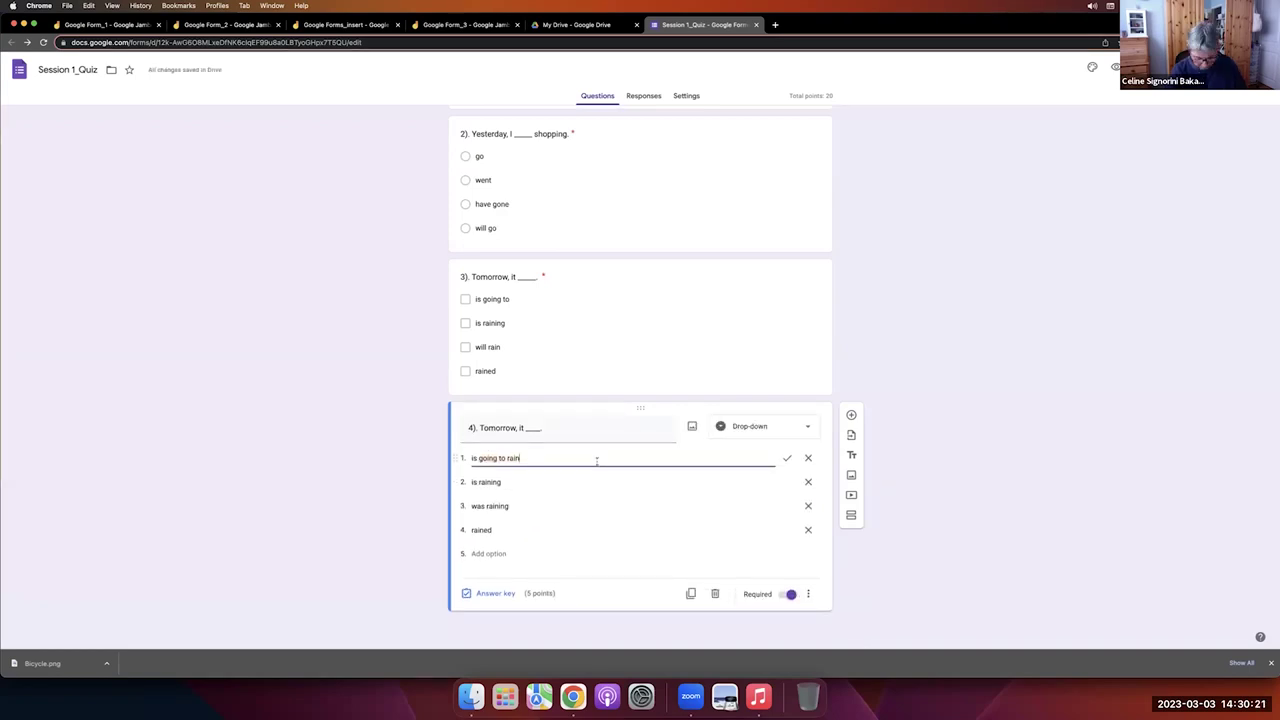
Add a full stop to the end of each of the four options in question 4.
type(".")
left_click(570, 481)
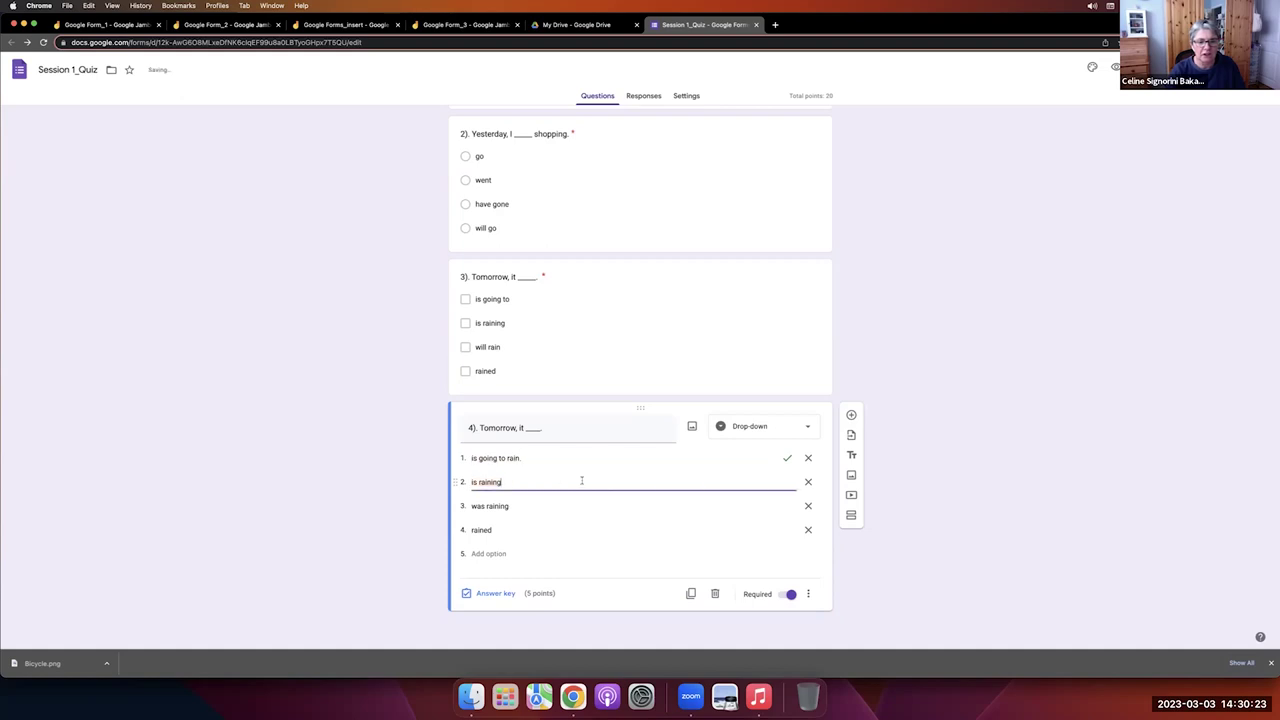
type(".")
left_click(569, 506)
type(".")
left_click(555, 531)
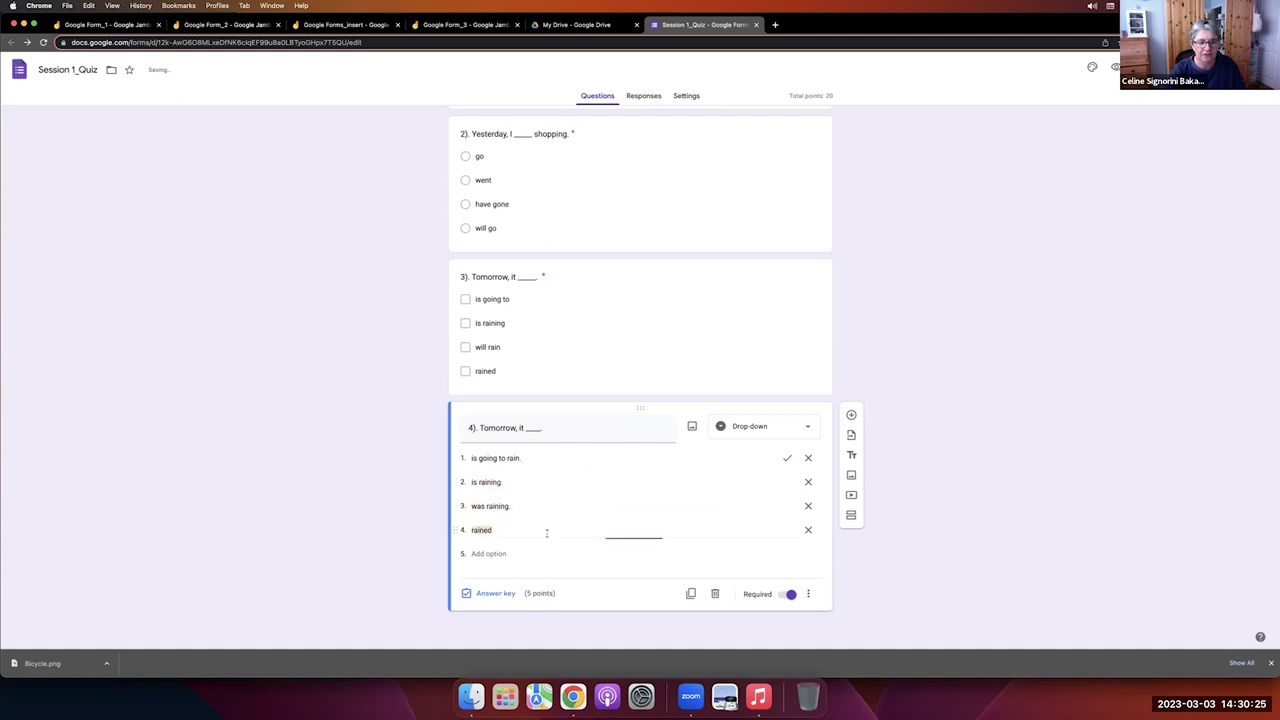
Complete question 3's first option as "is going to rain." and end its other three options with a full stop.
left_click(585, 311)
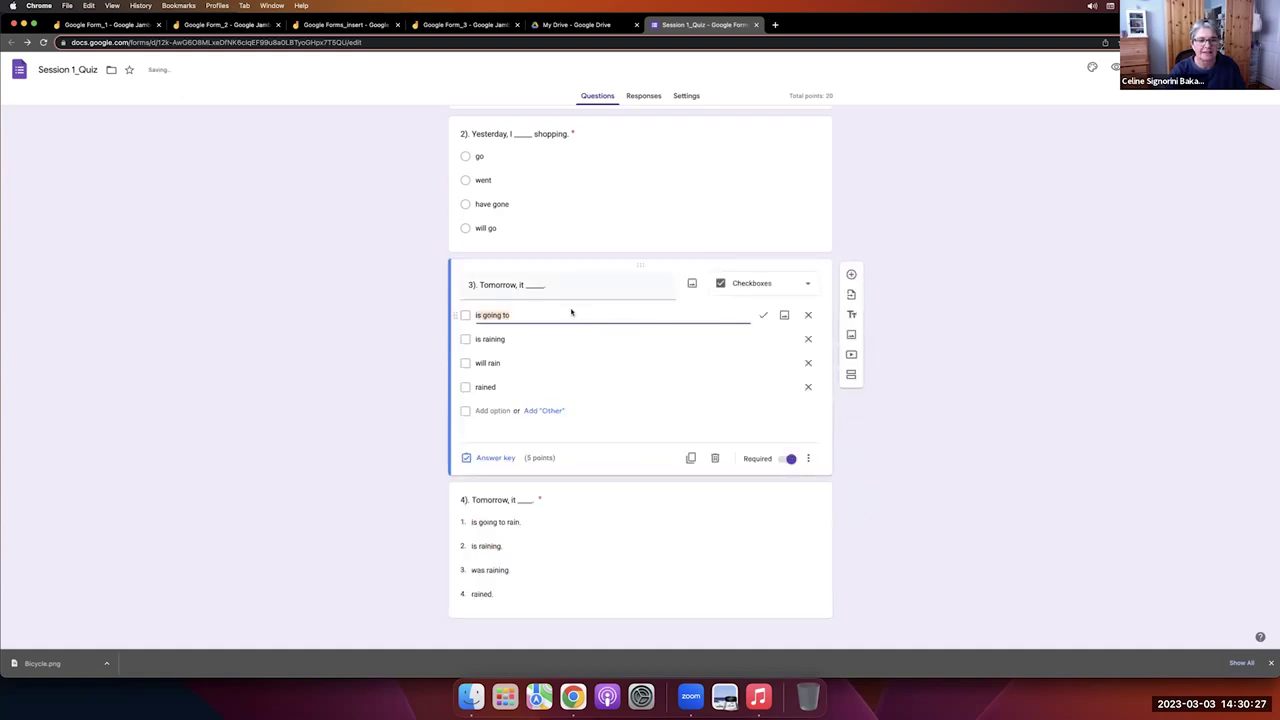
type(".")
type("ain")
type(".")
left_click(566, 338)
type(".")
left_click(523, 365)
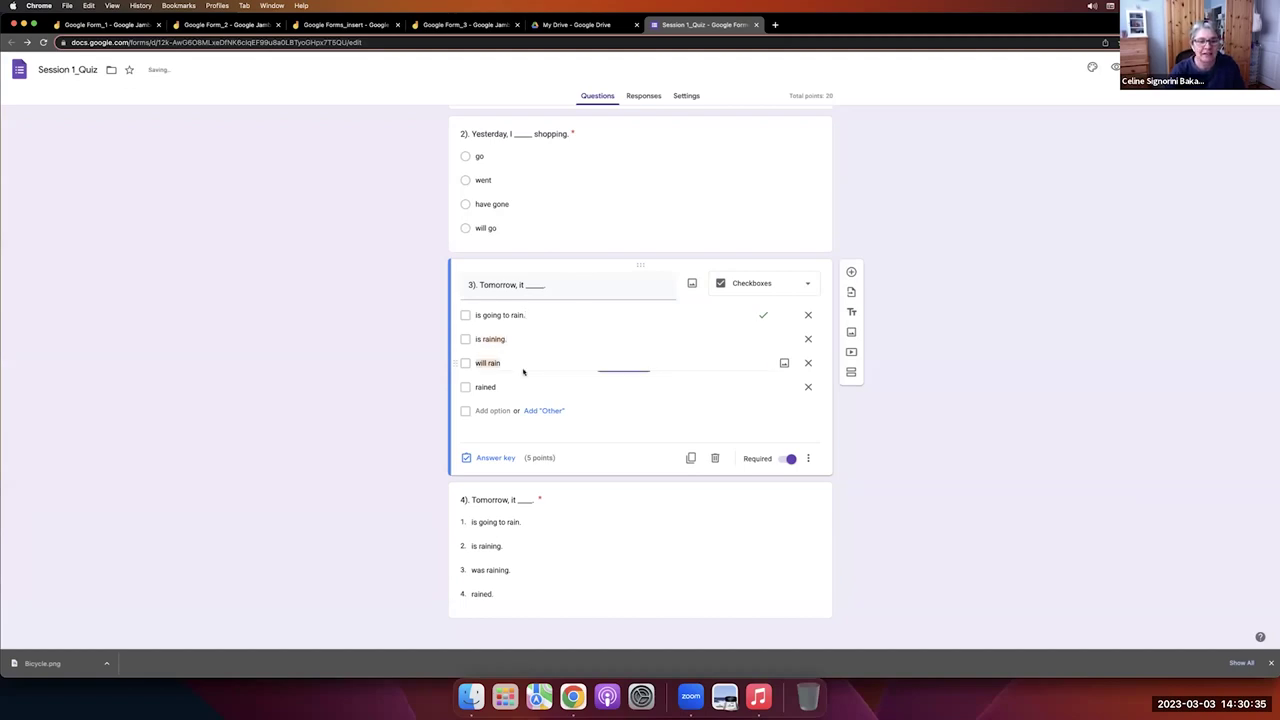
type(".")
left_click(536, 387)
type(".")
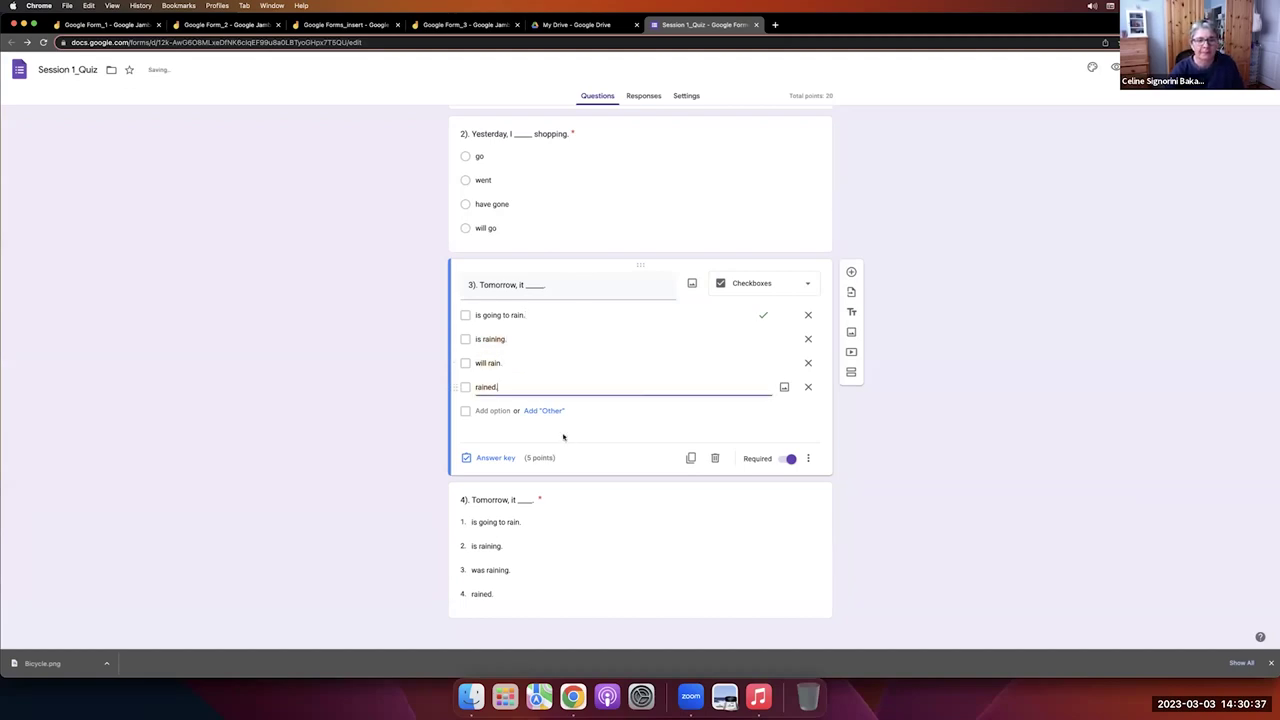
scroll(600, 499, "down", 1)
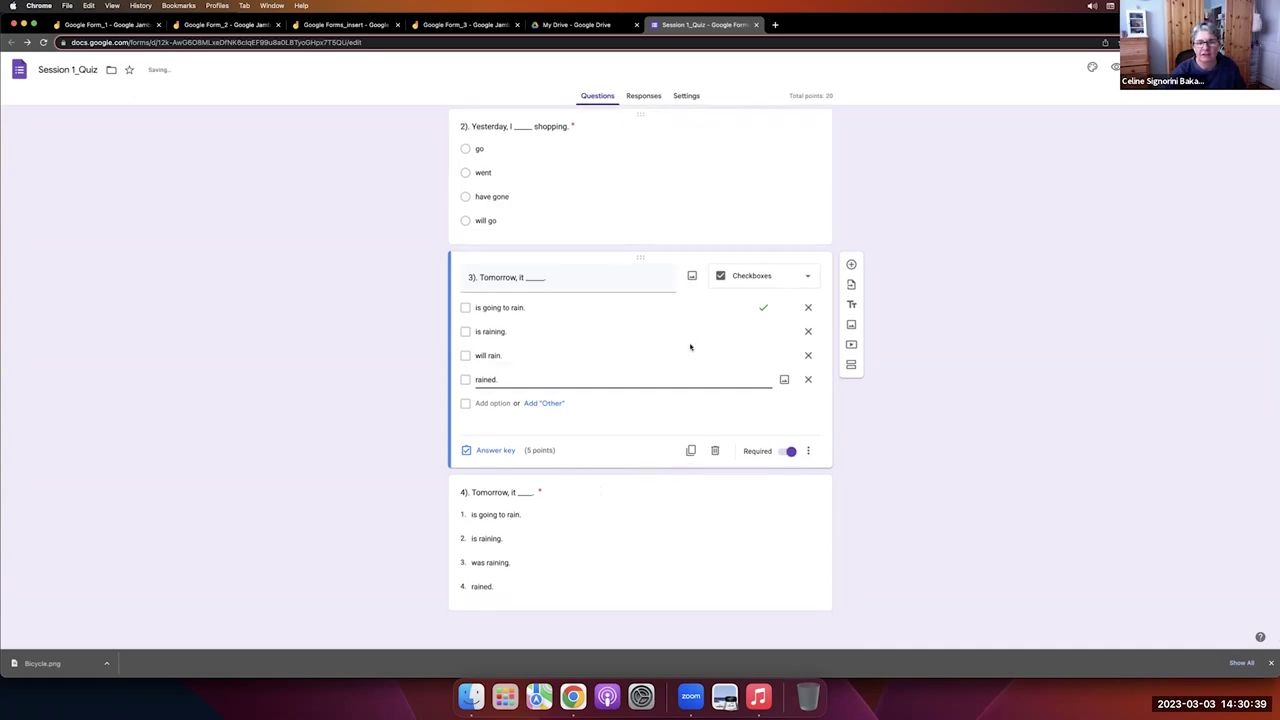
left_click(683, 508)
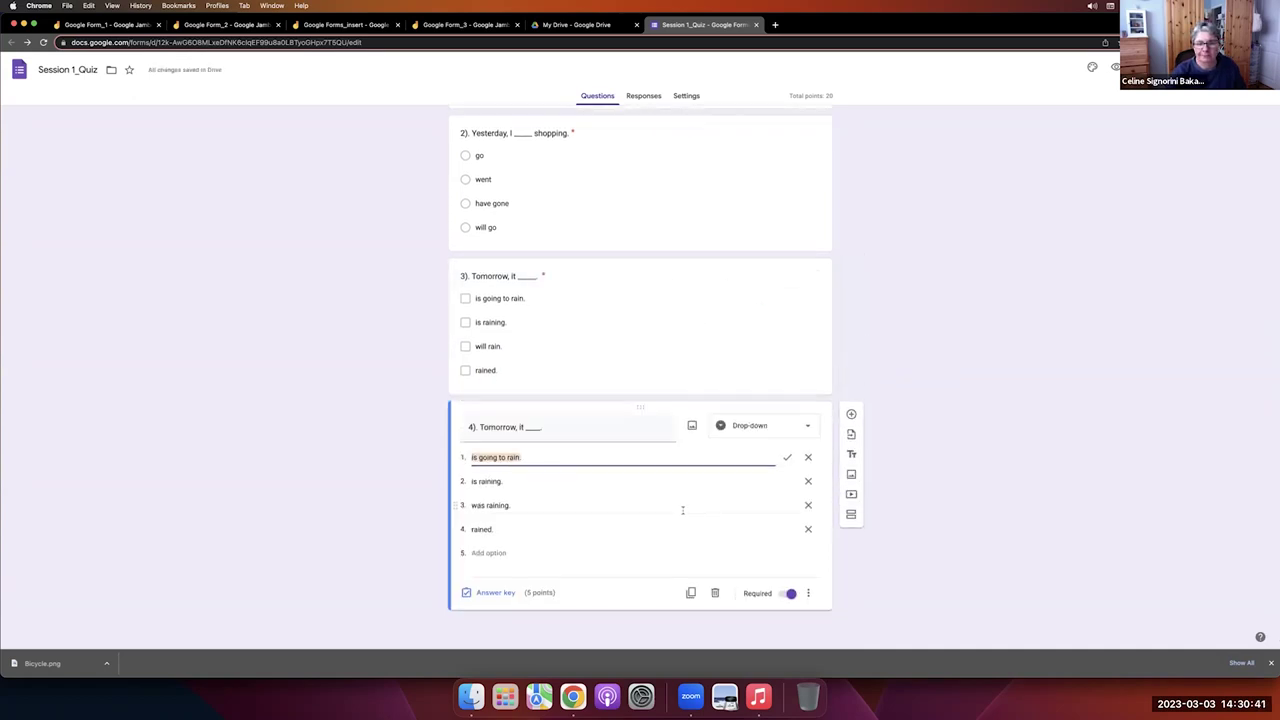
left_click(778, 427)
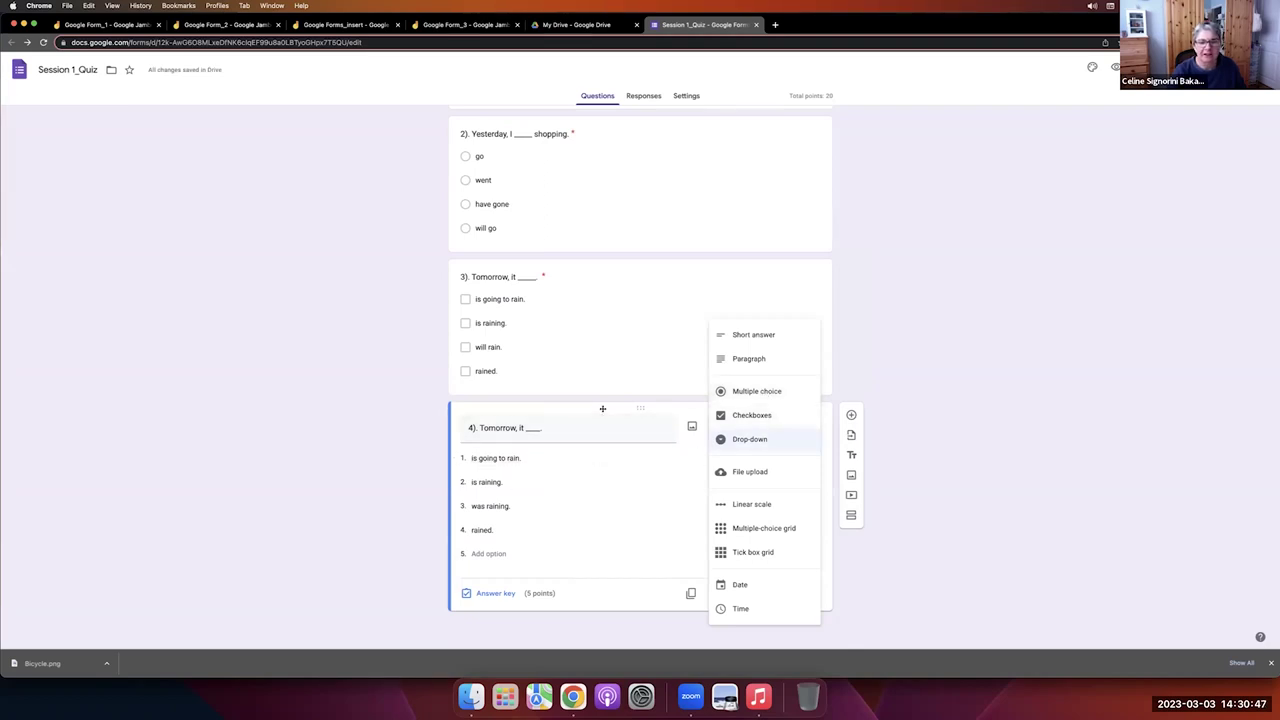
left_click(914, 321)
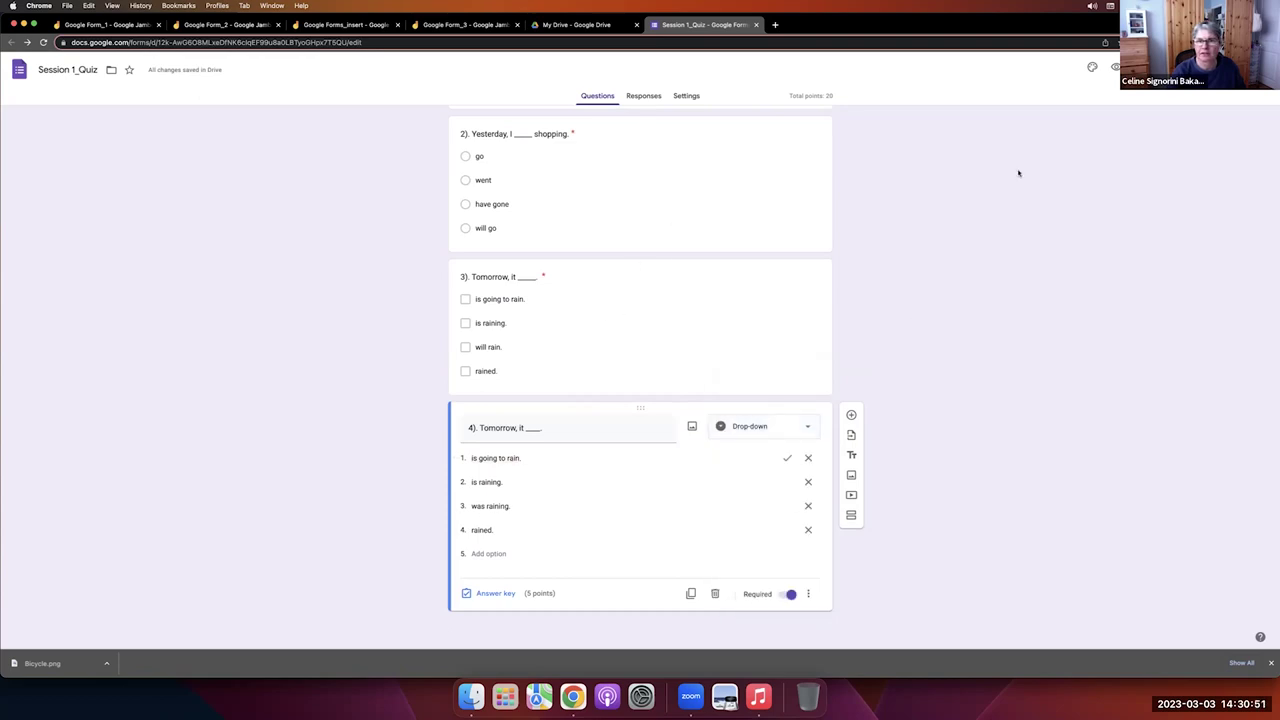
Preview the quiz, try question 4's drop-down by choosing "is raining.", and return to the original form editor.
left_click(1116, 68)
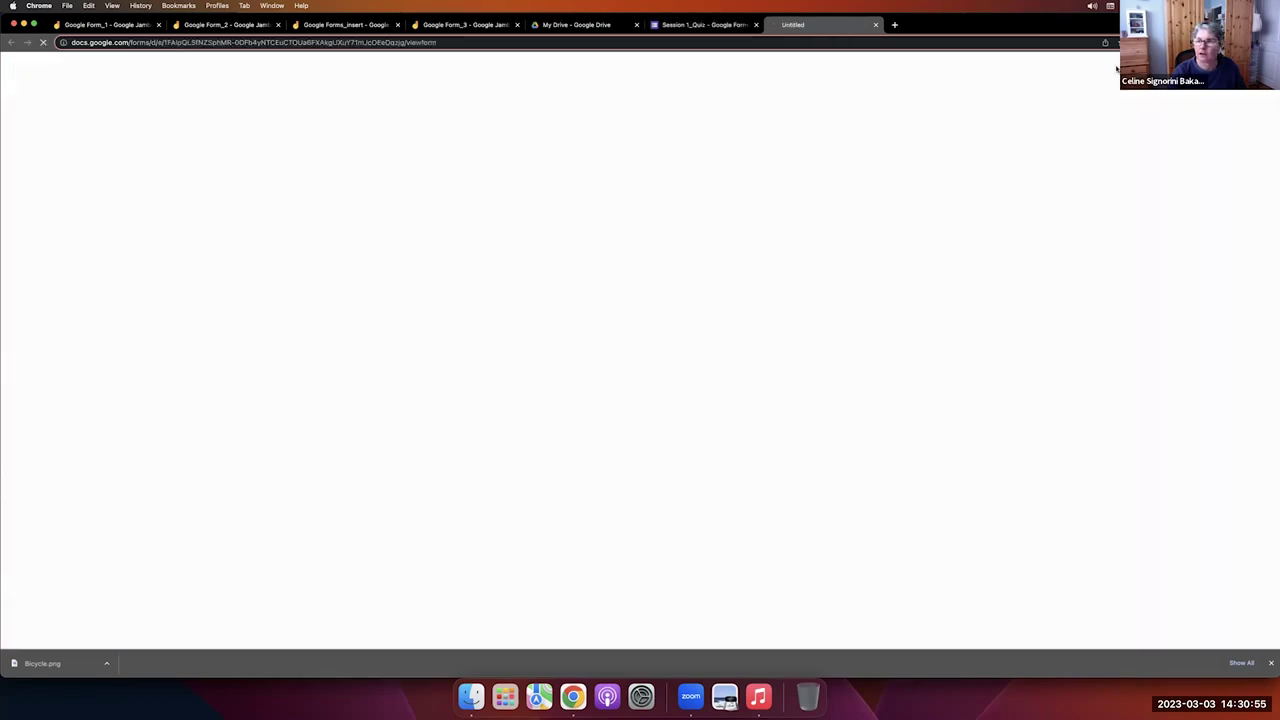
scroll(699, 342, "down", 5)
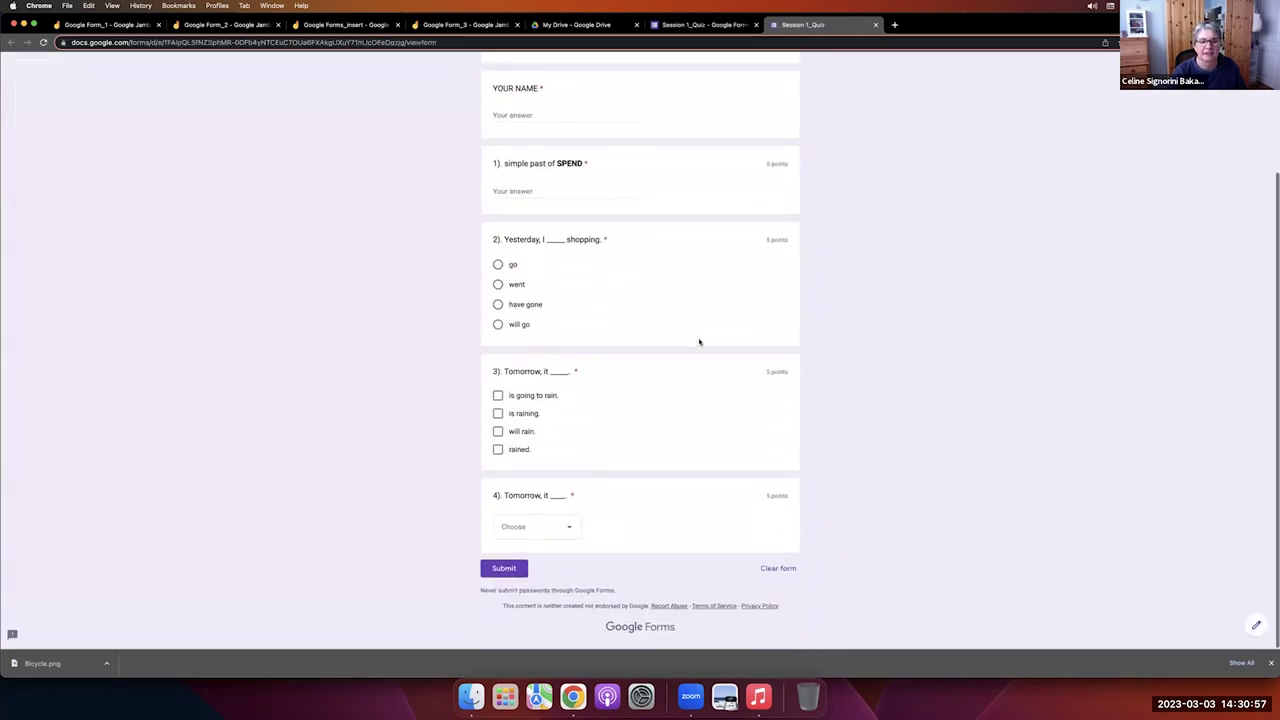
scroll(697, 254, "up", 3)
scroll(697, 254, "down", 3)
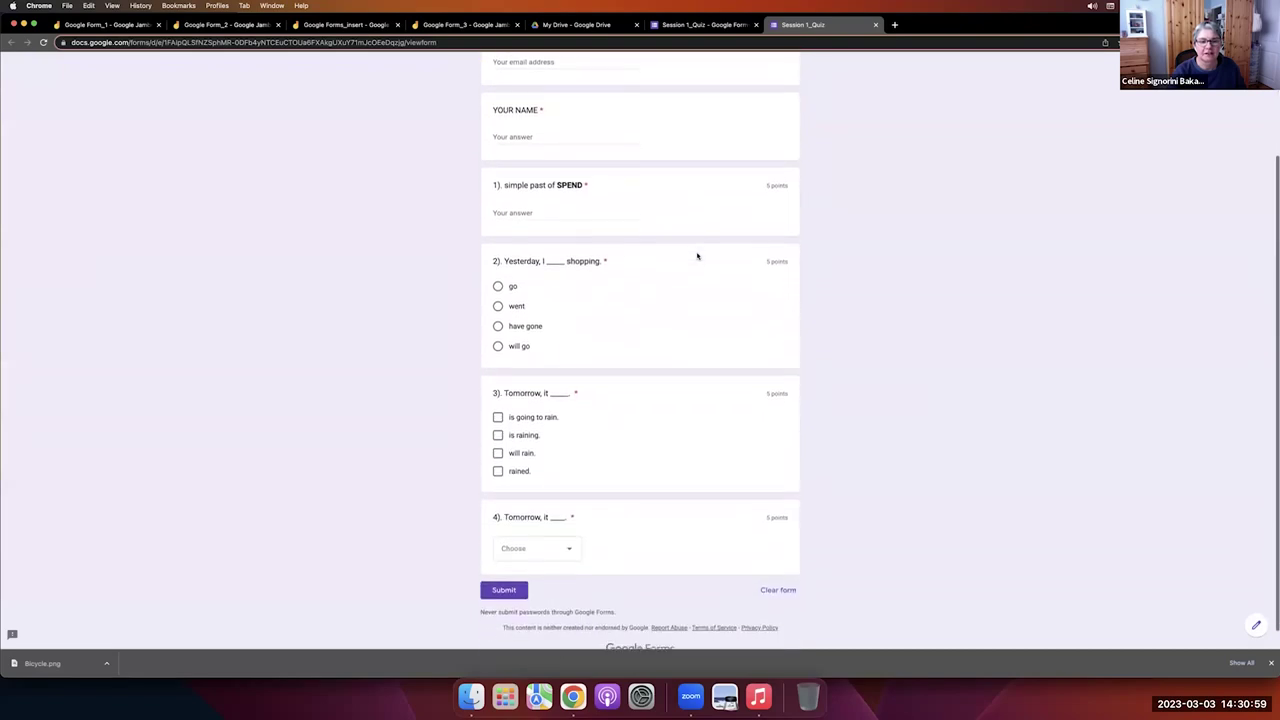
scroll(697, 256, "down", 1)
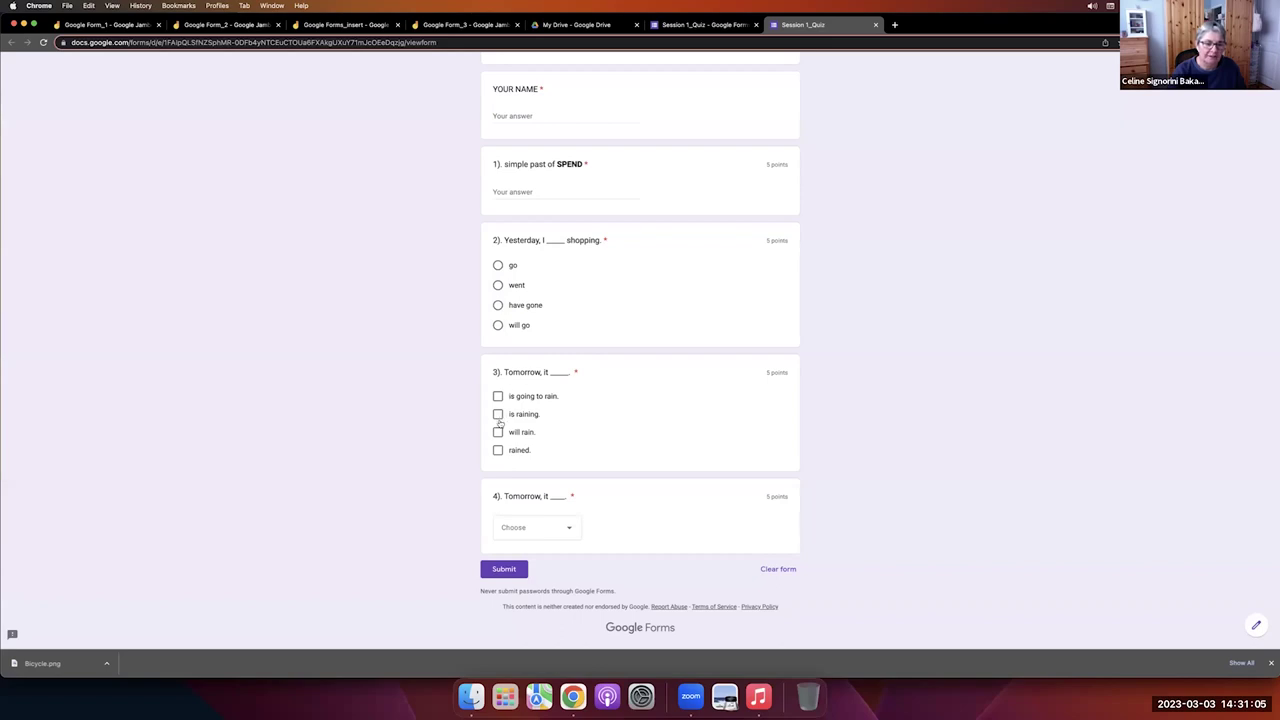
left_click(575, 526)
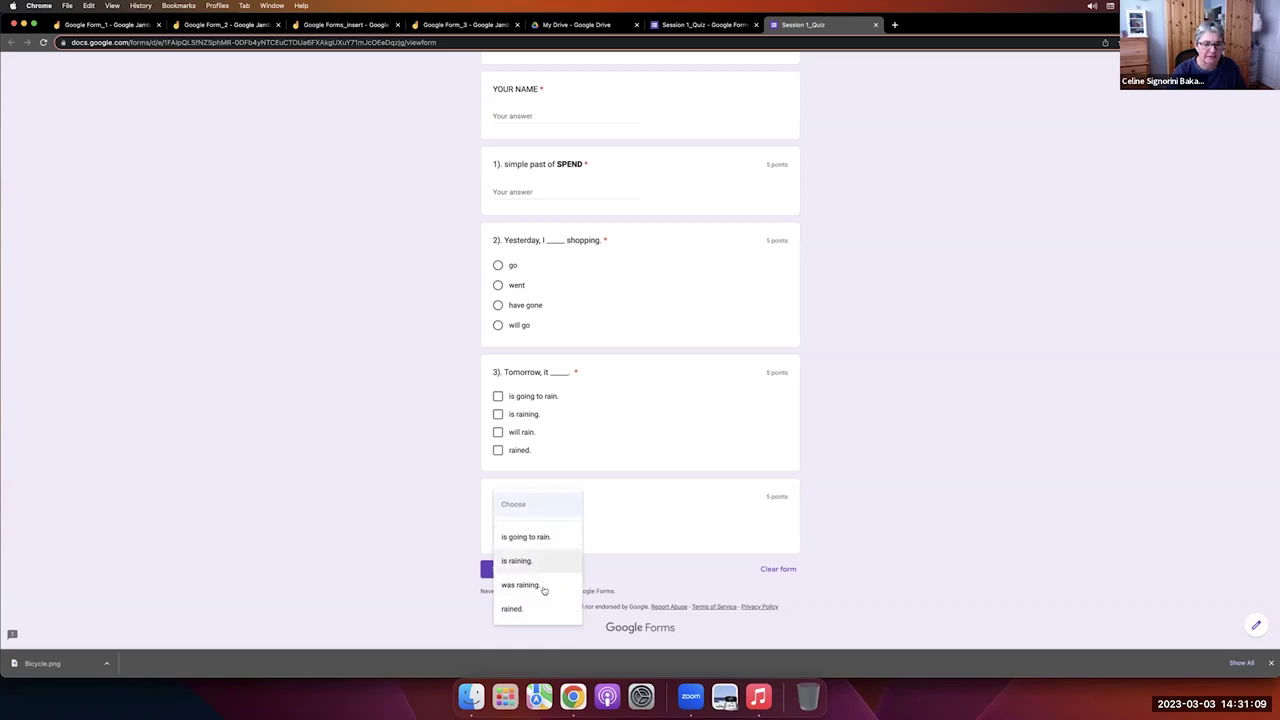
left_click(544, 562)
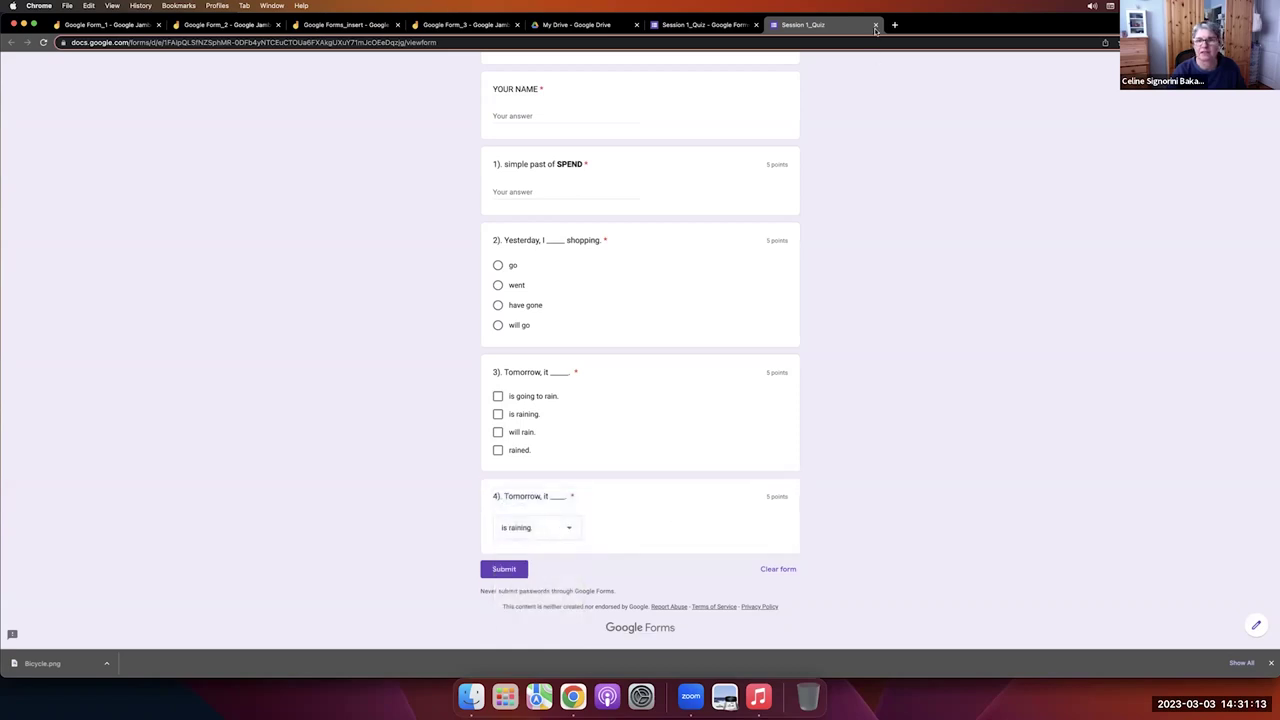
left_click(1256, 626)
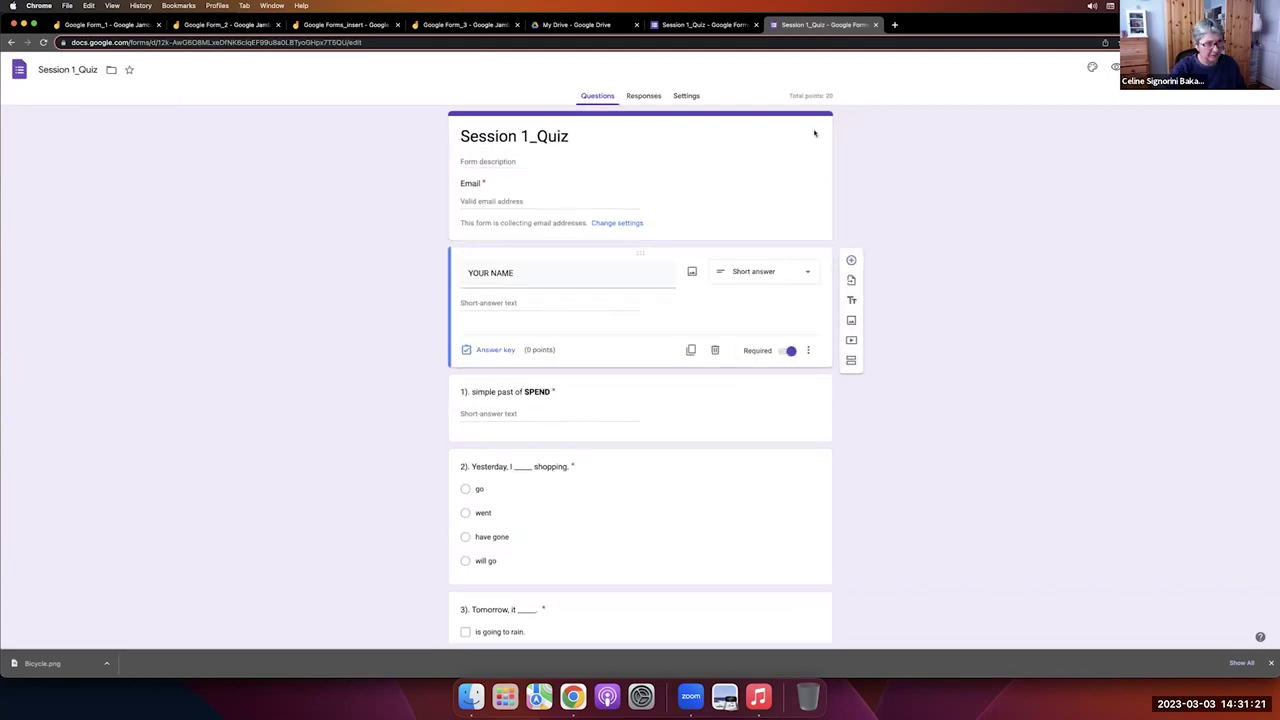
left_click(876, 25)
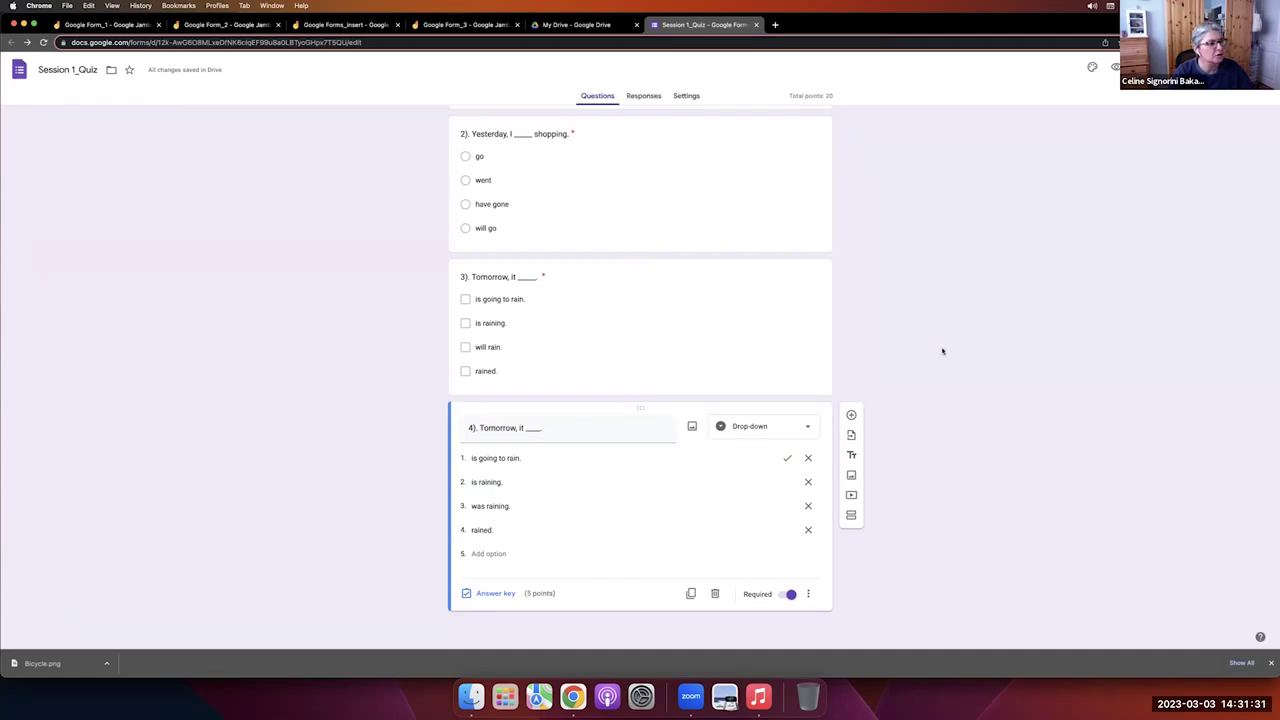
Add a new question below question 4 and set its type to File upload, allowing respondents to upload files to Drive.
left_click(851, 415)
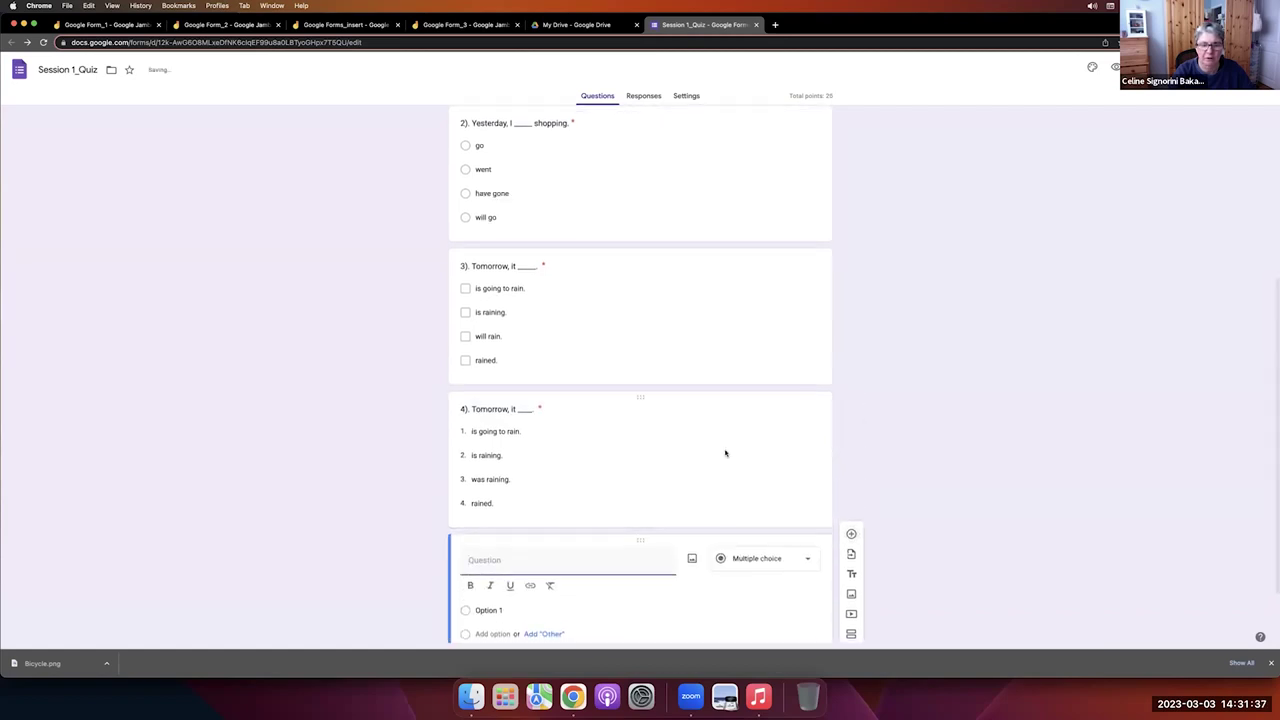
left_click(740, 480)
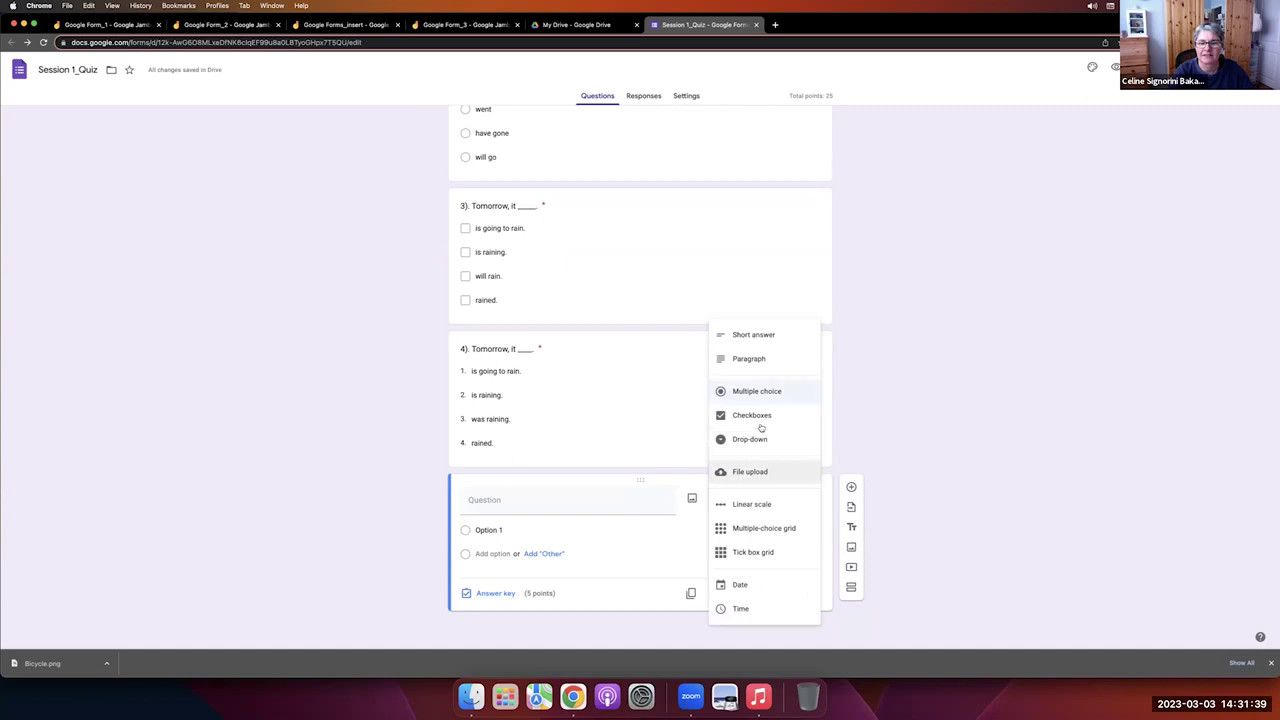
left_click(763, 475)
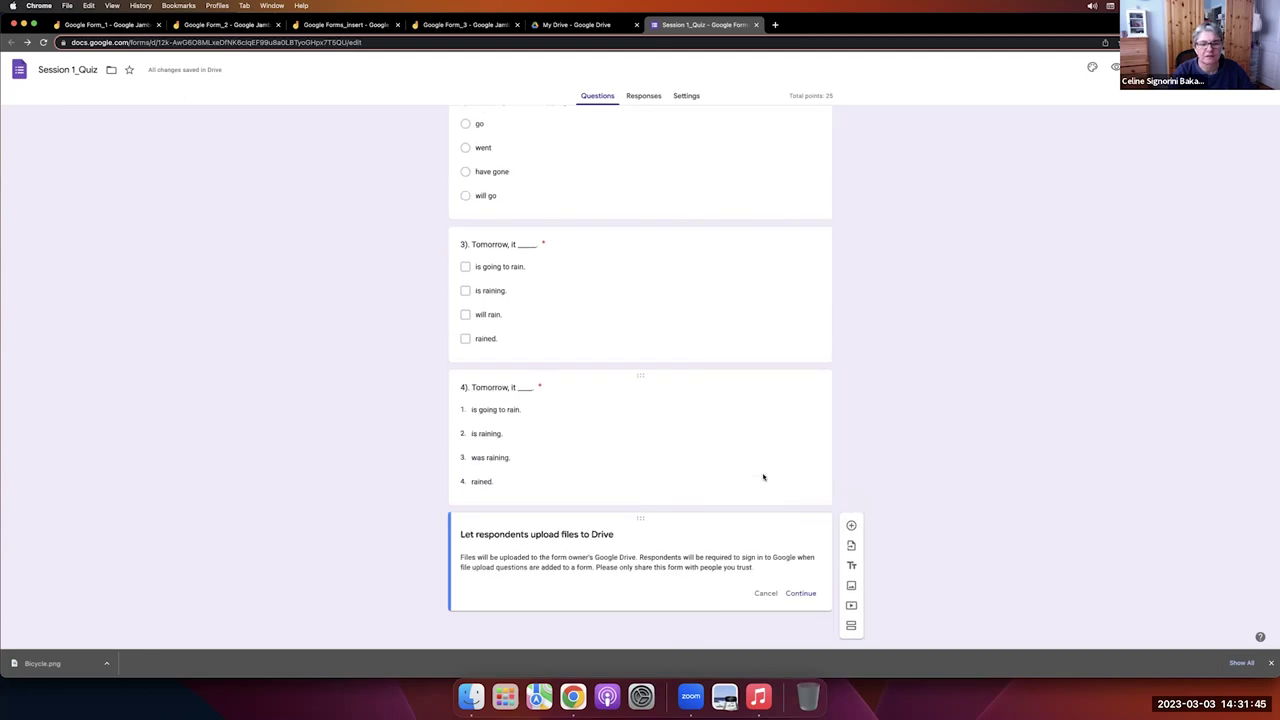
left_click(794, 596)
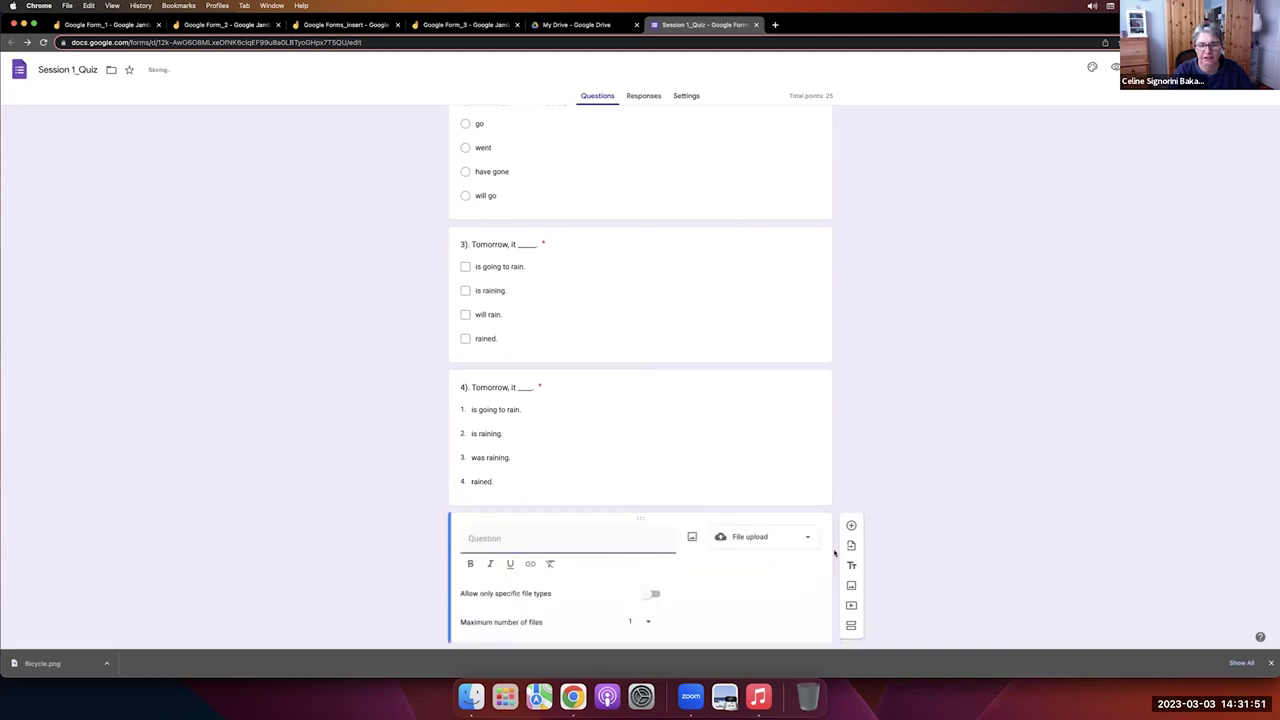
Change the new question's type to Linear scale and start its title with "5).".
left_click(805, 472)
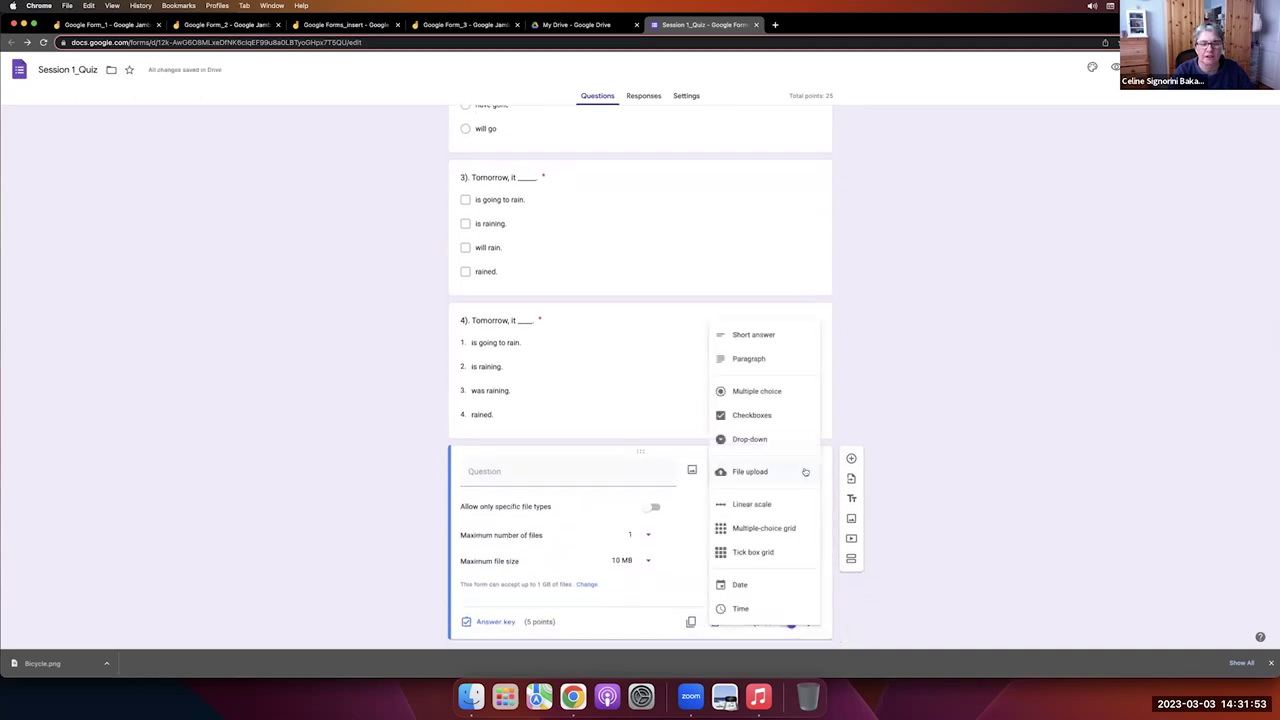
left_click(767, 504)
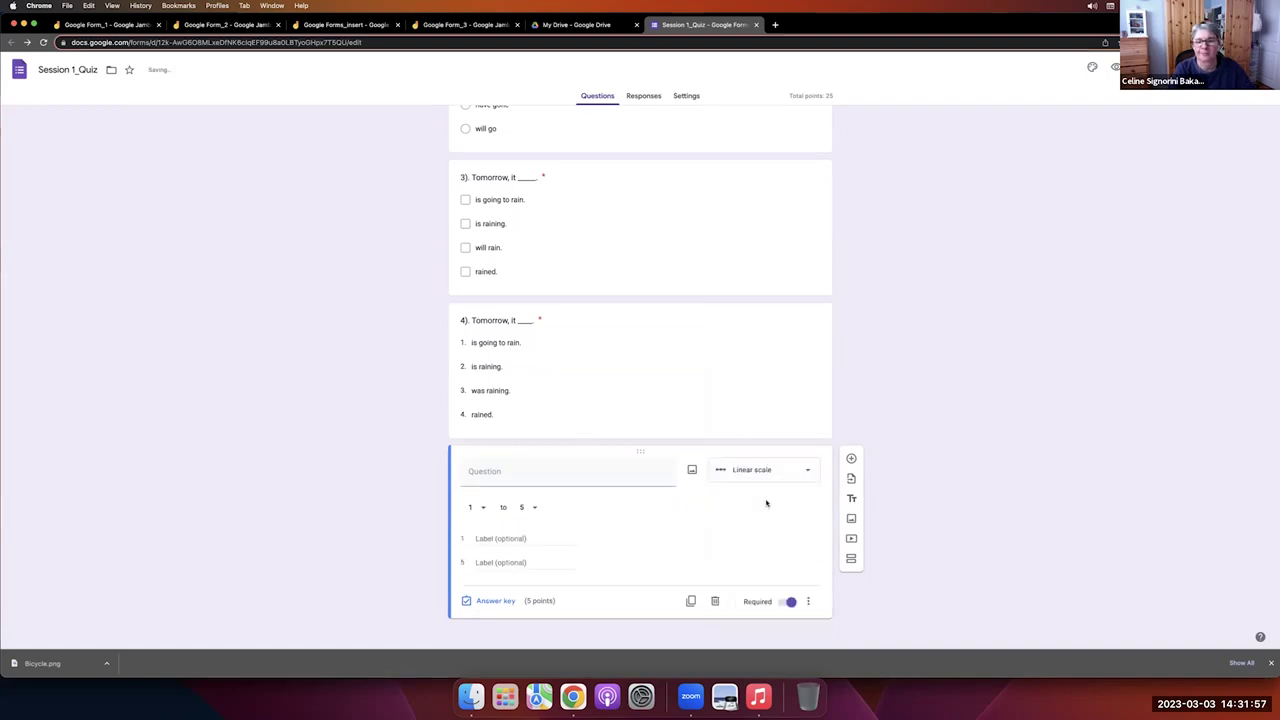
left_click(596, 477)
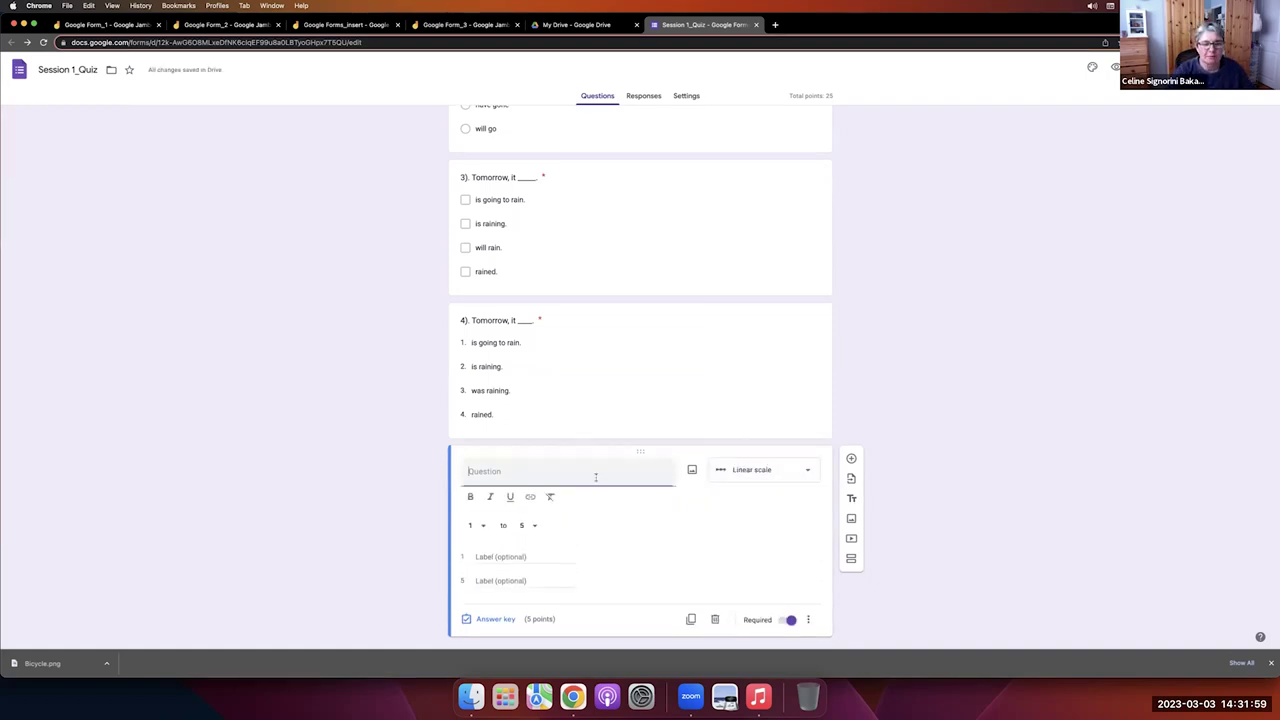
type("S")
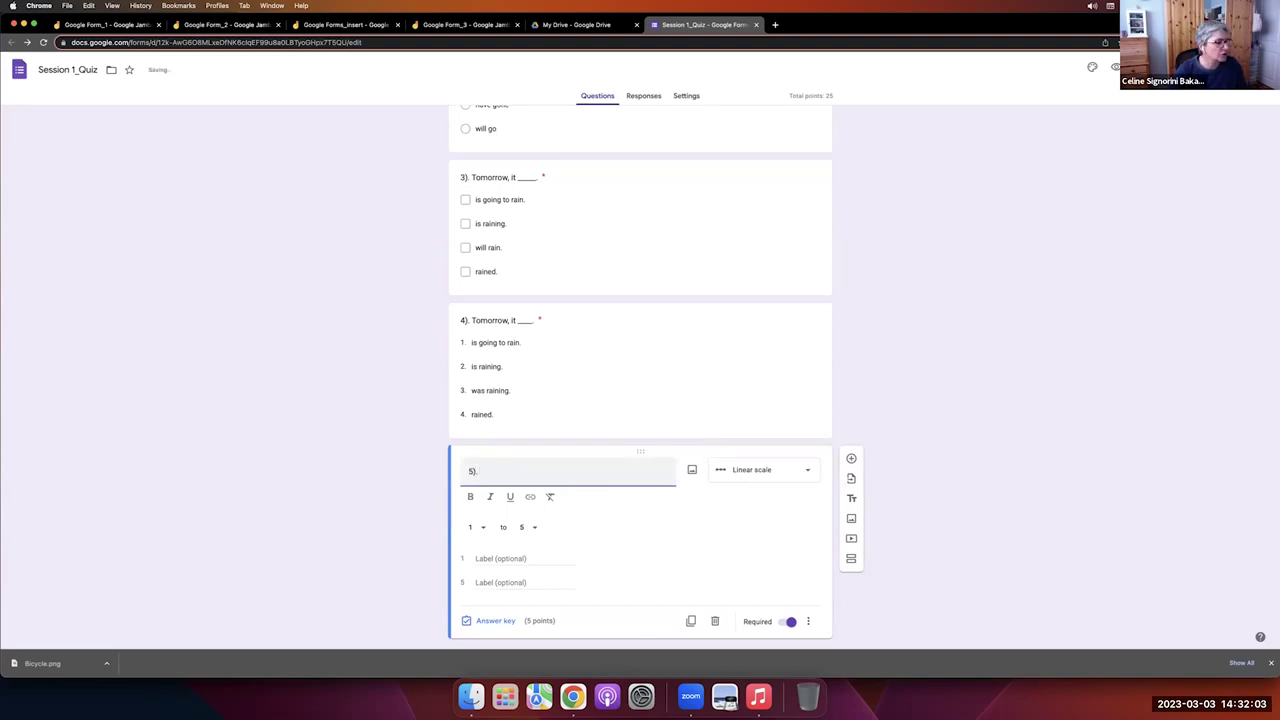
Label the scale's 1 as "Good" and 5 as "Excellent", and complete the title as "5). How is this presentation?".
left_click(511, 558)
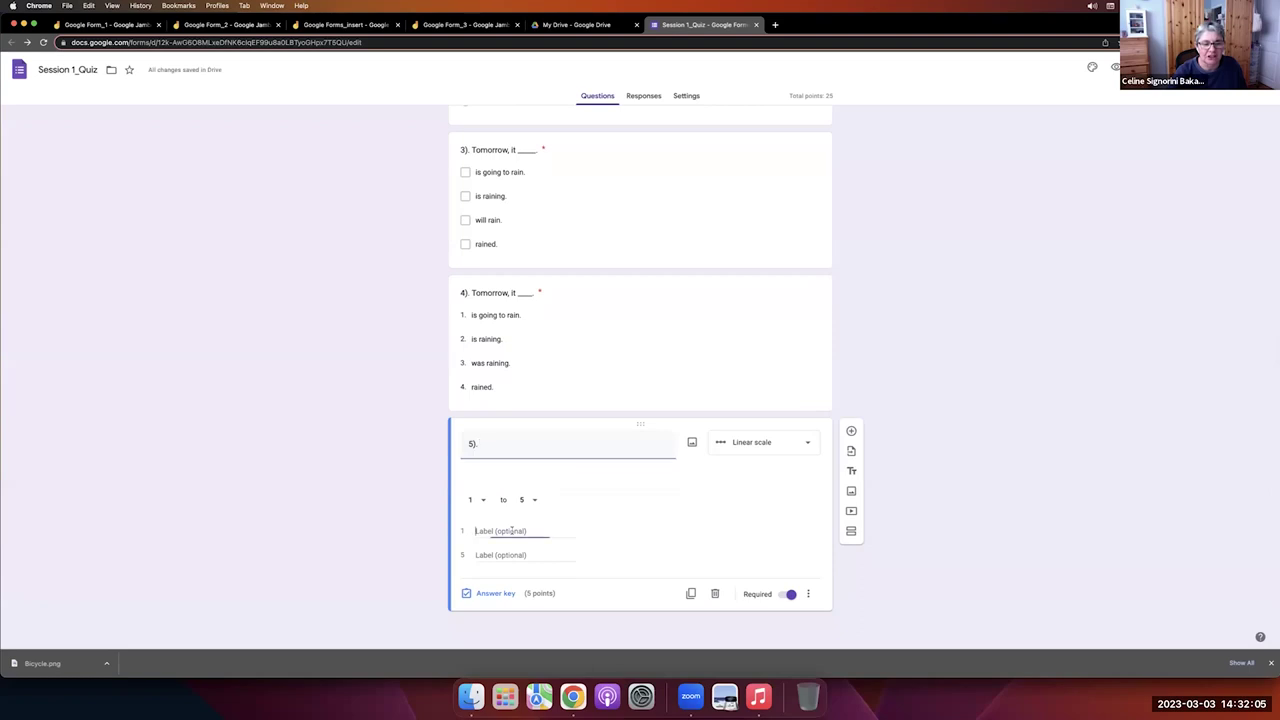
type("Good")
left_click(512, 553)
type("Excellent")
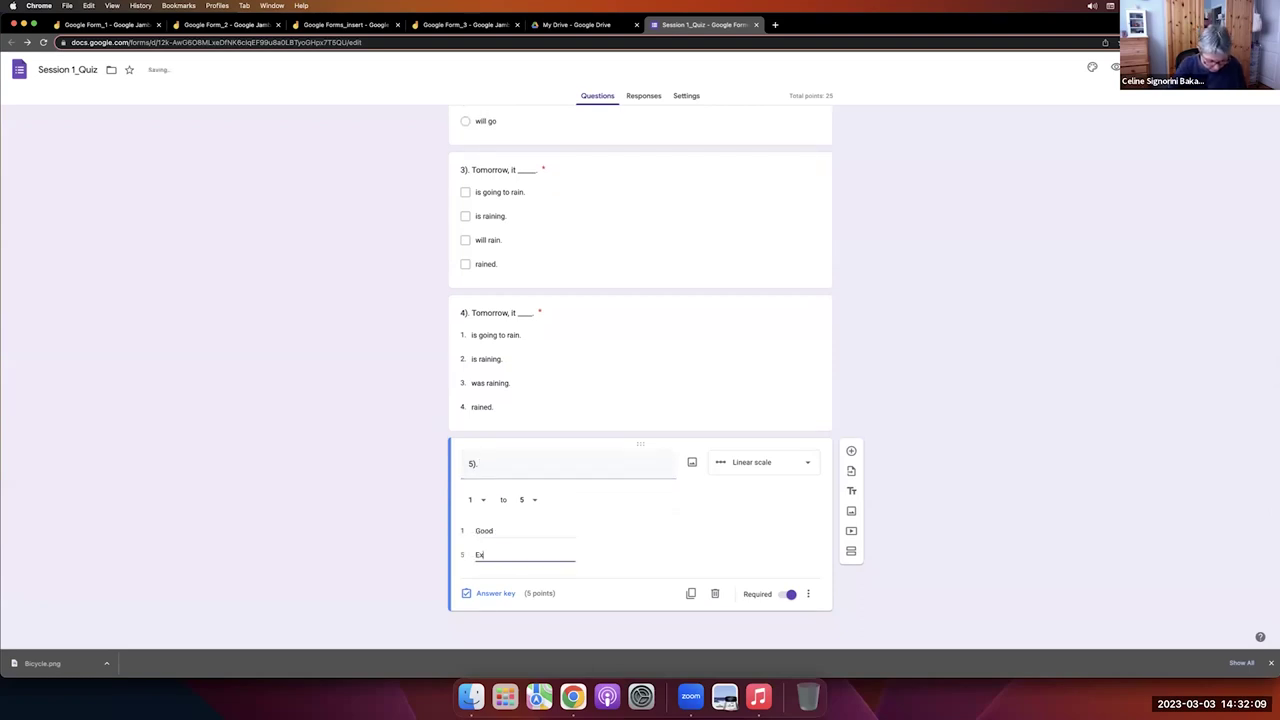
left_click(547, 464)
type("How is this presentation?")
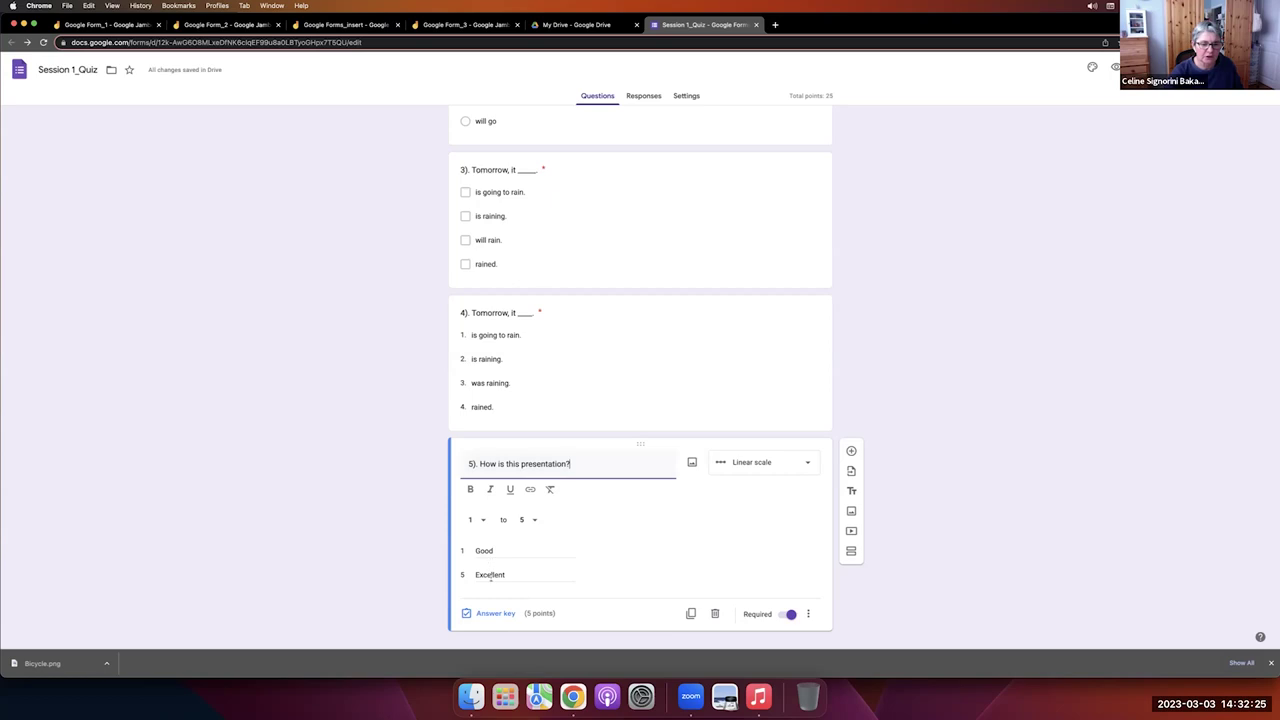
Preview the quiz, try question 5's linear scale by choosing 1, and close the preview.
left_click(1113, 67)
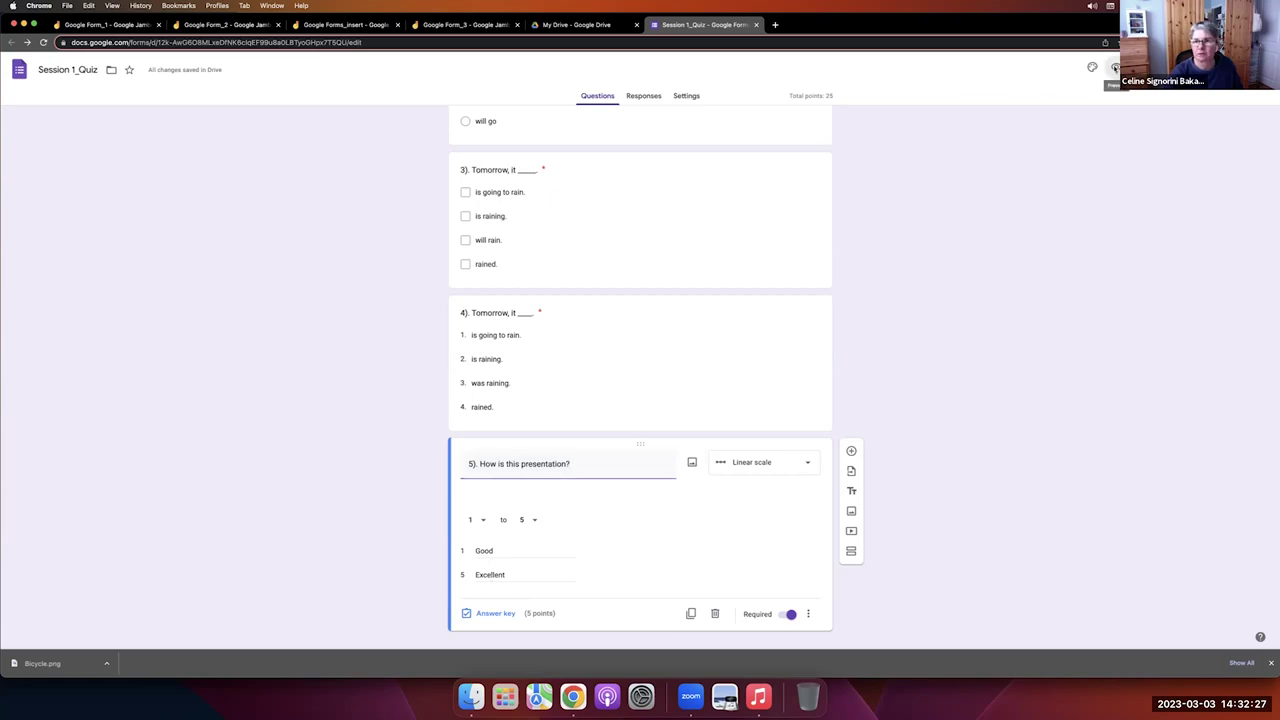
scroll(766, 363, "down", 10)
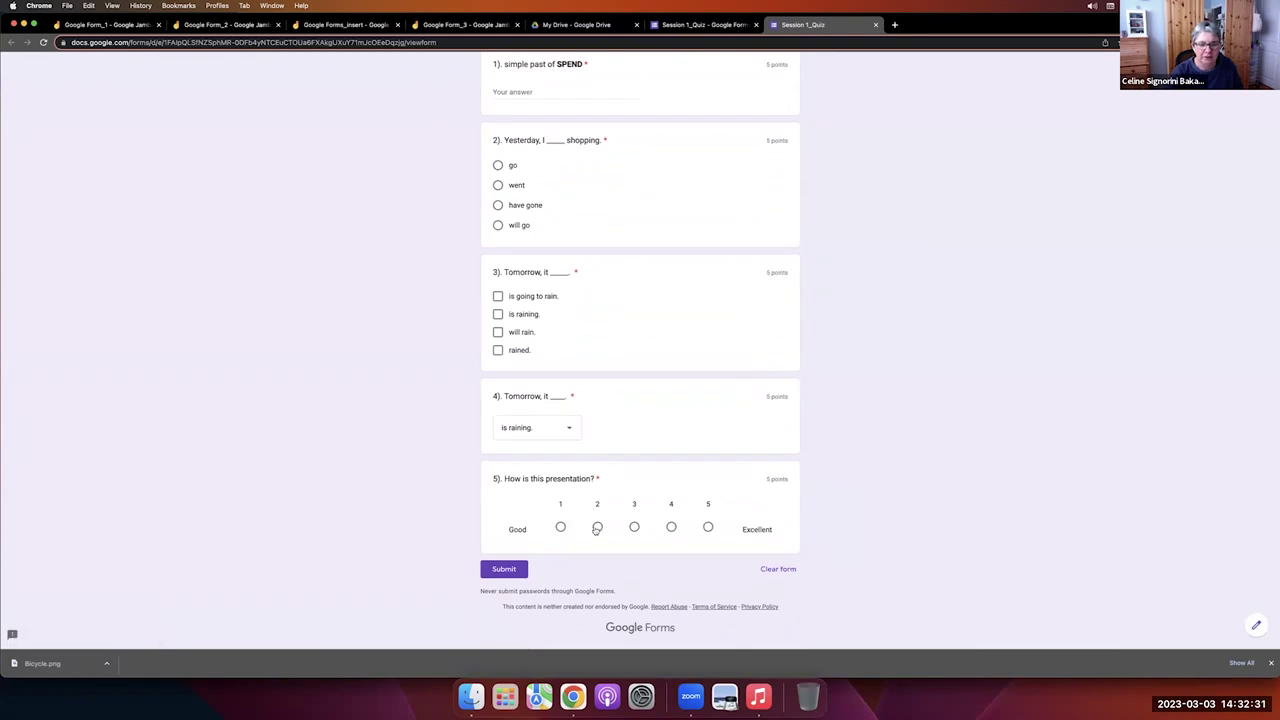
left_click(560, 528)
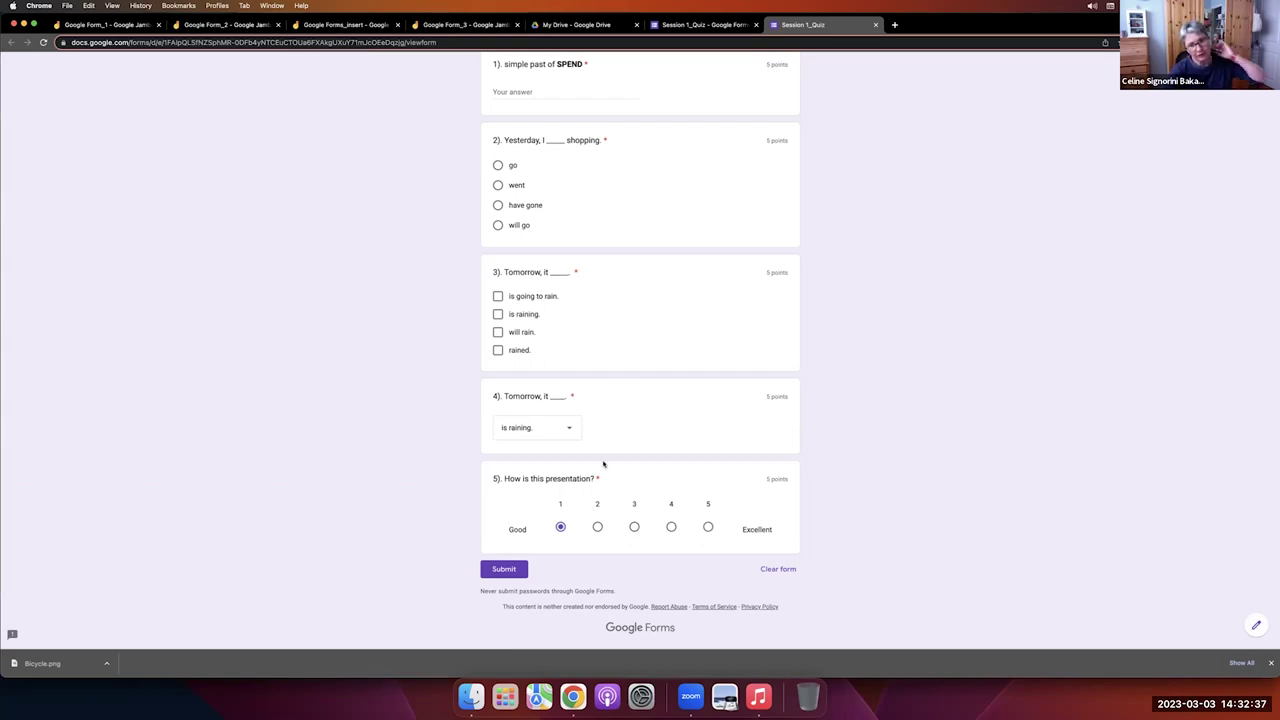
left_click(876, 25)
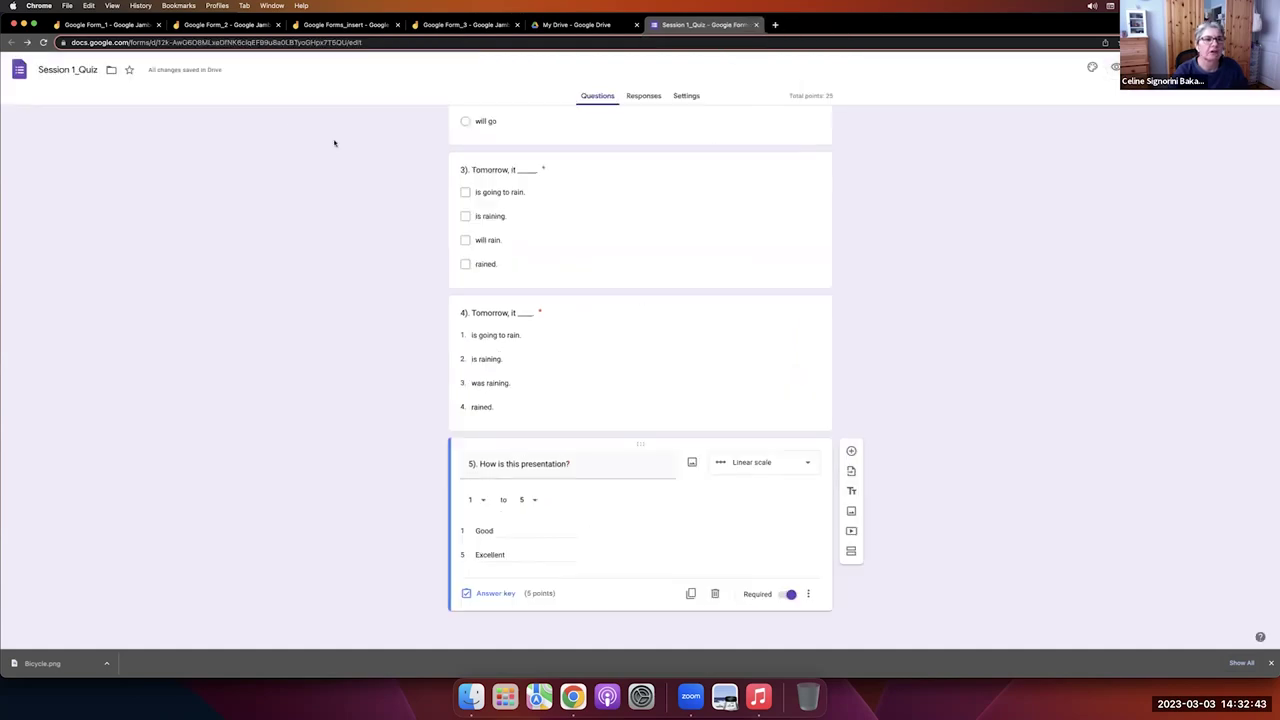
Review the Google Form_1 and Google Form_2 Jamboard slides on checkboxes, drop-down, linear scale and multiple choice grid, and return to the quiz.
left_click(116, 26)
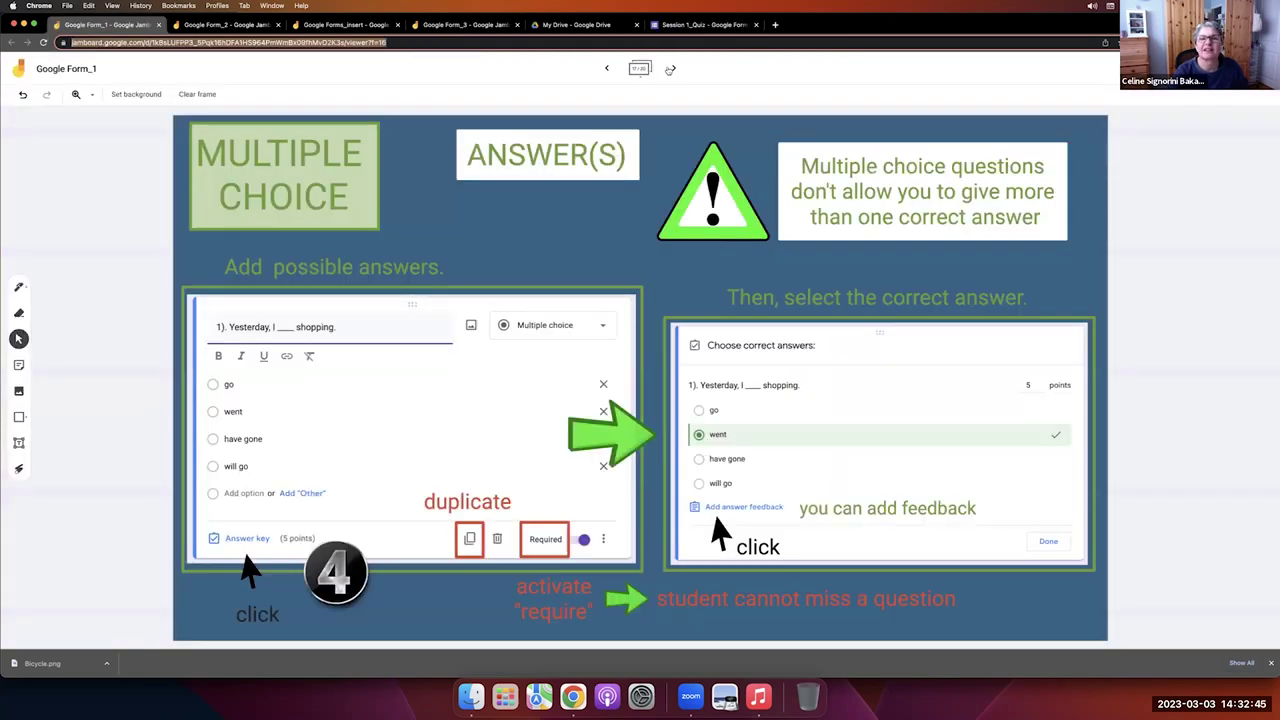
left_click(671, 69)
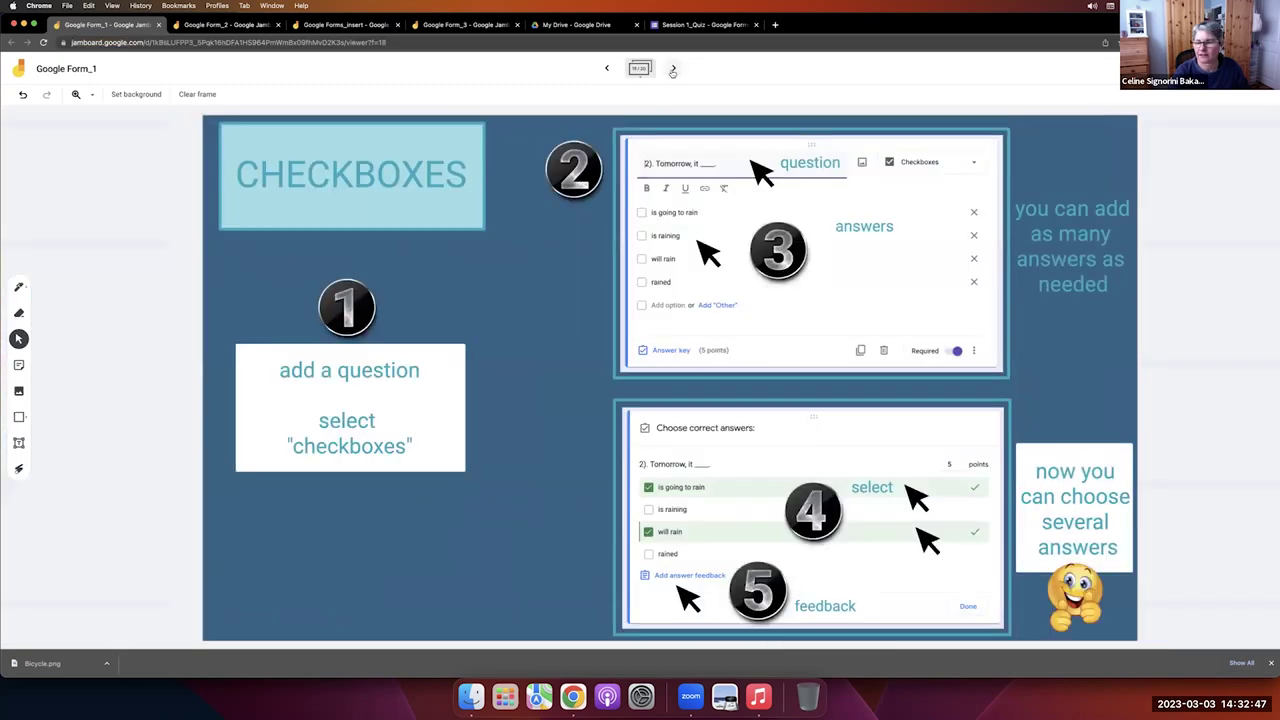
left_click(673, 69)
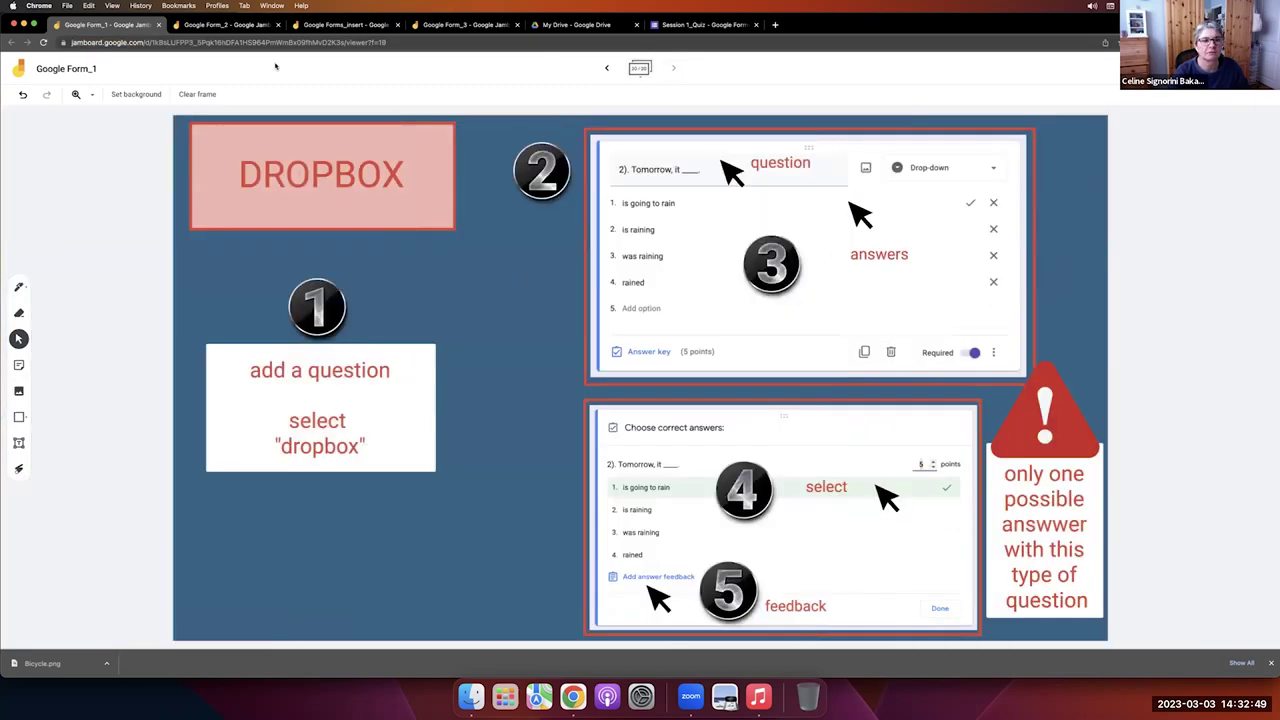
left_click(212, 24)
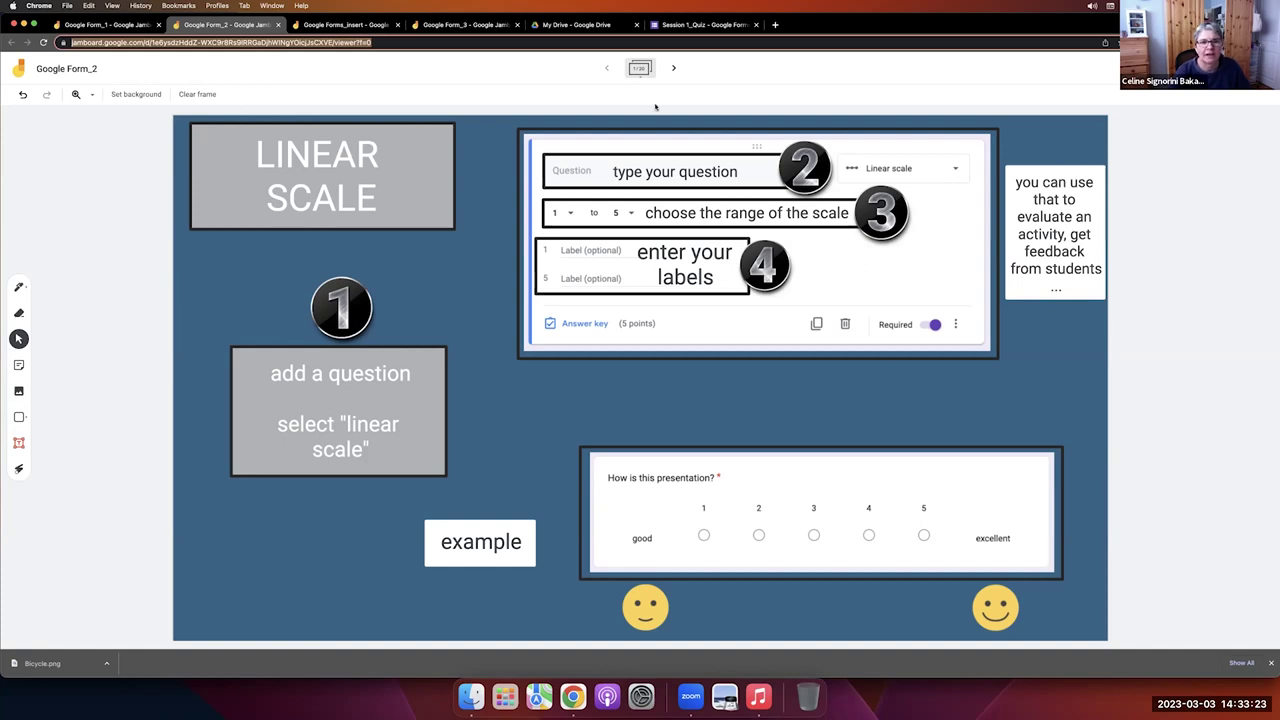
left_click(673, 68)
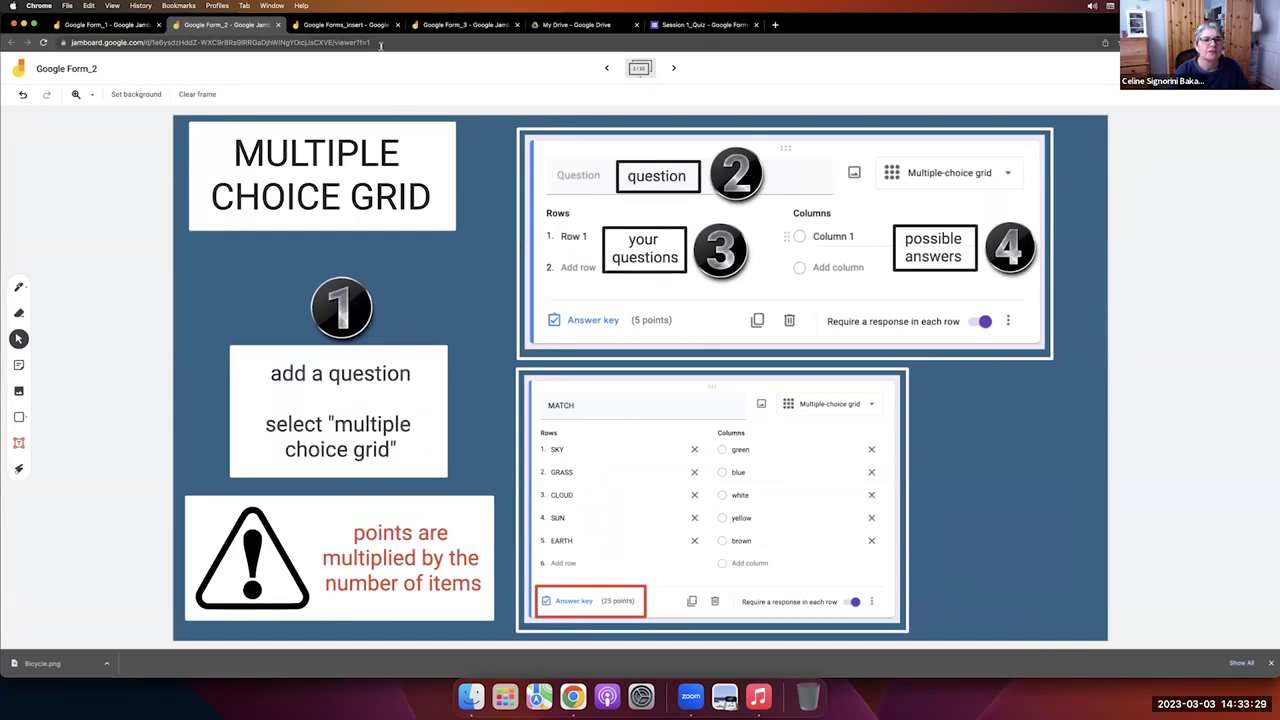
left_click(673, 28)
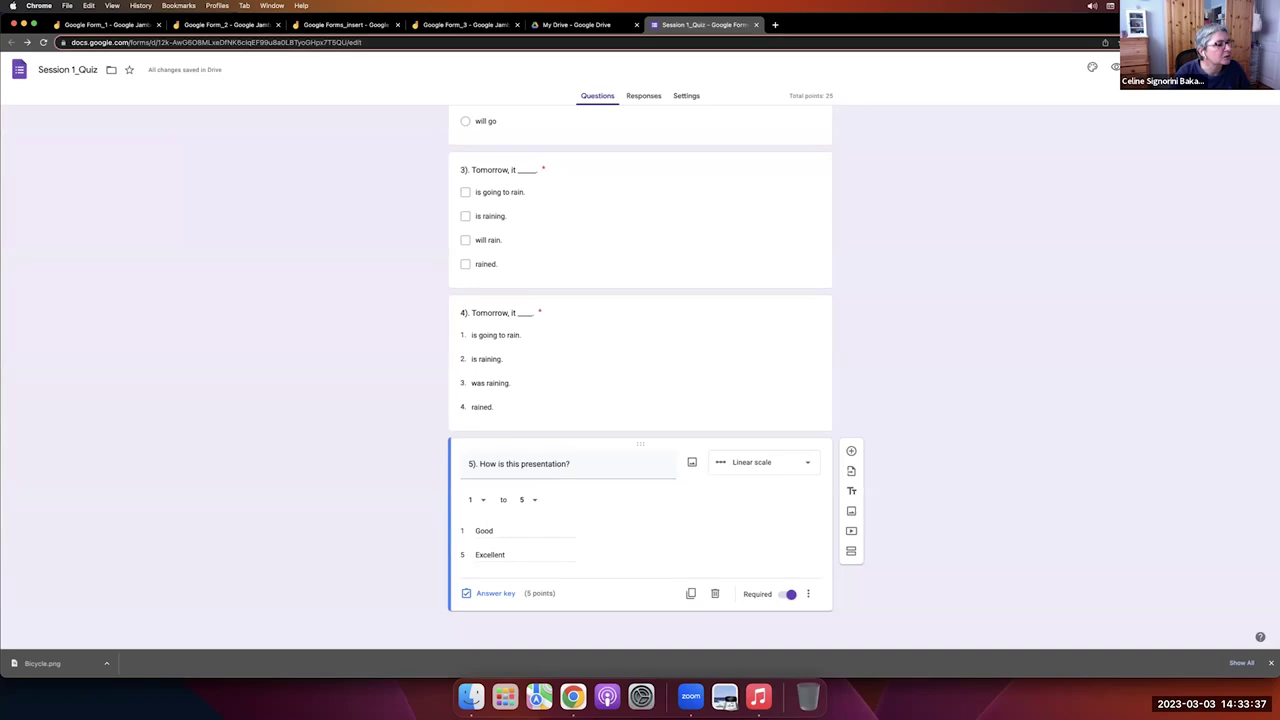
Switch to the Google Form_1 Jamboard and share it with anyone with the link.
left_click(105, 24)
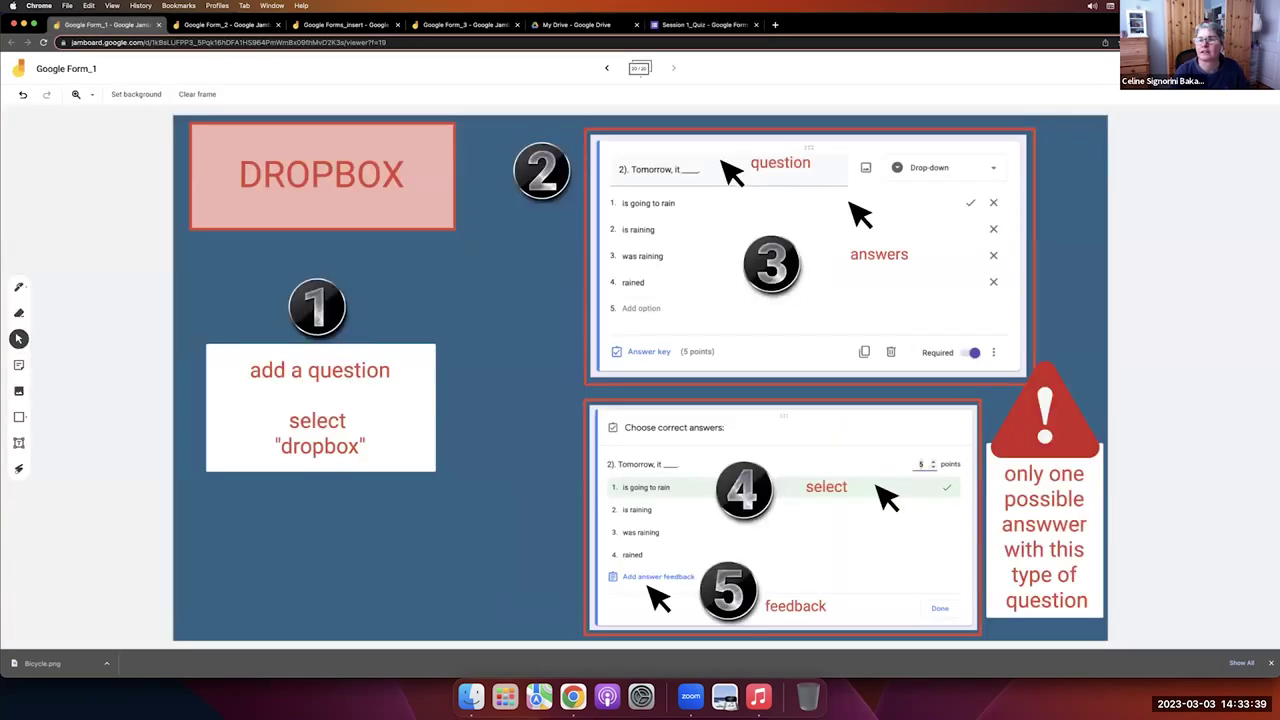
left_click(1180, 68)
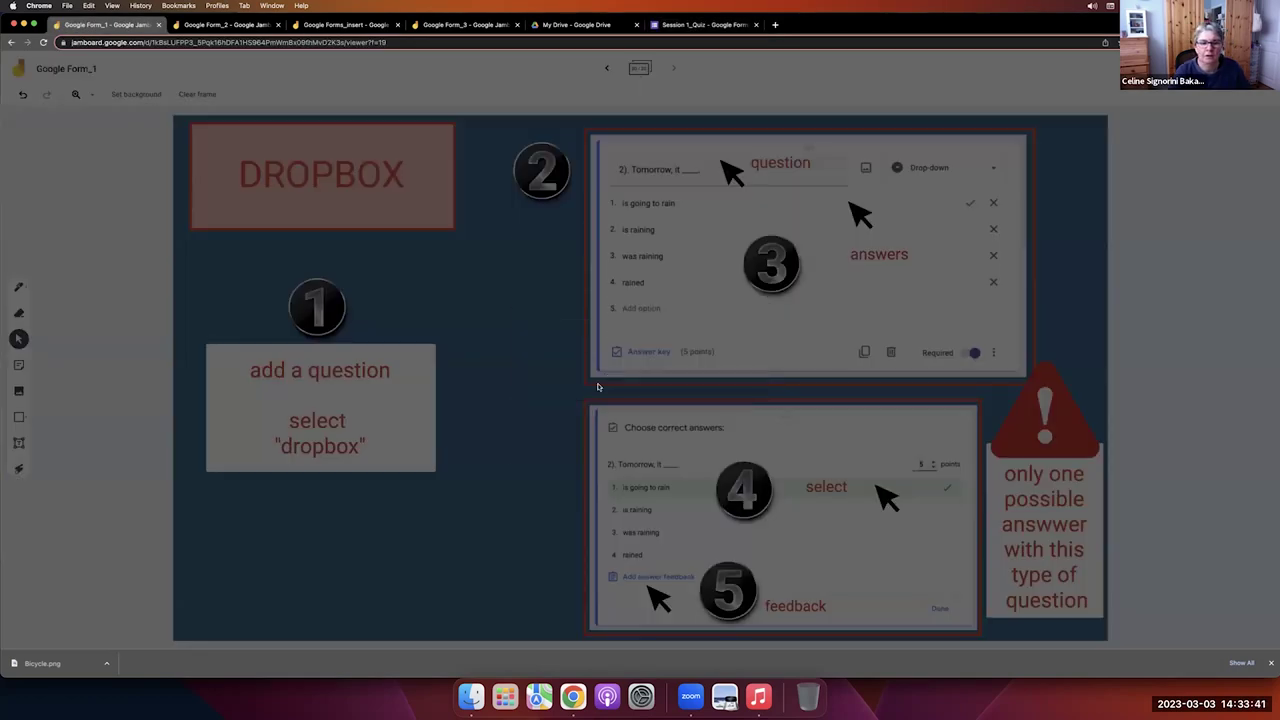
left_click(565, 408)
left_click(590, 454)
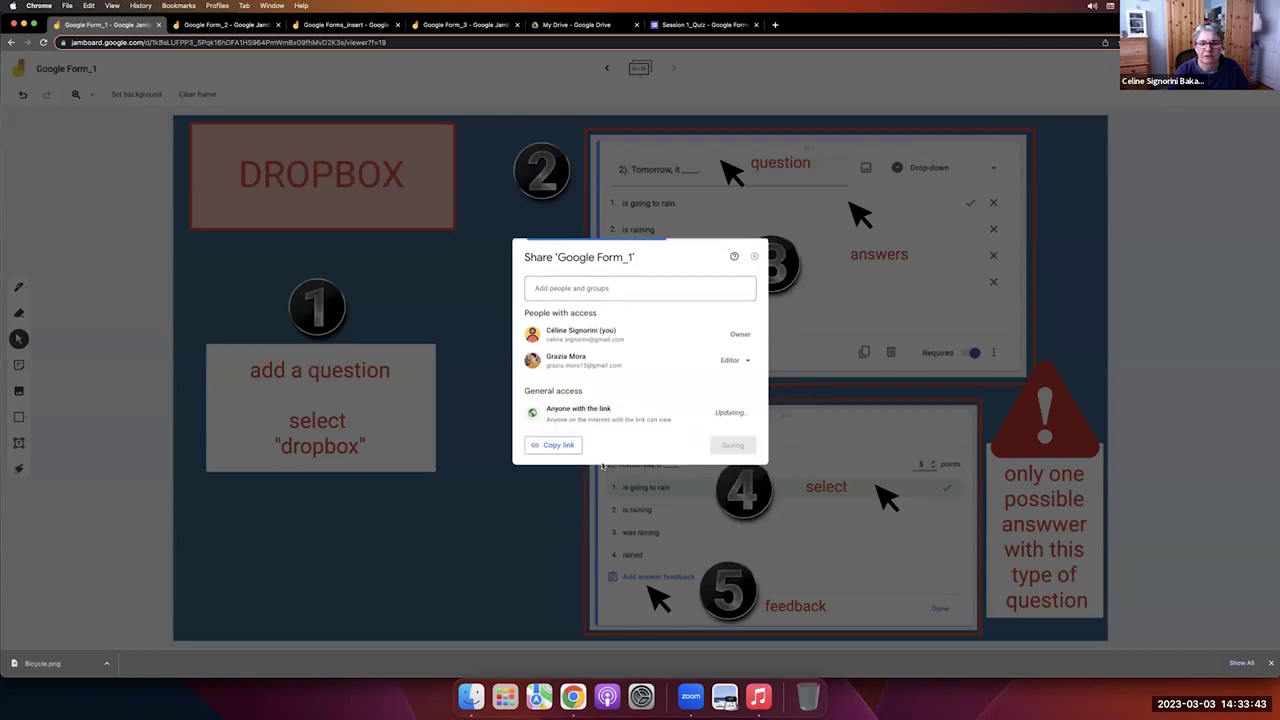
left_click(735, 445)
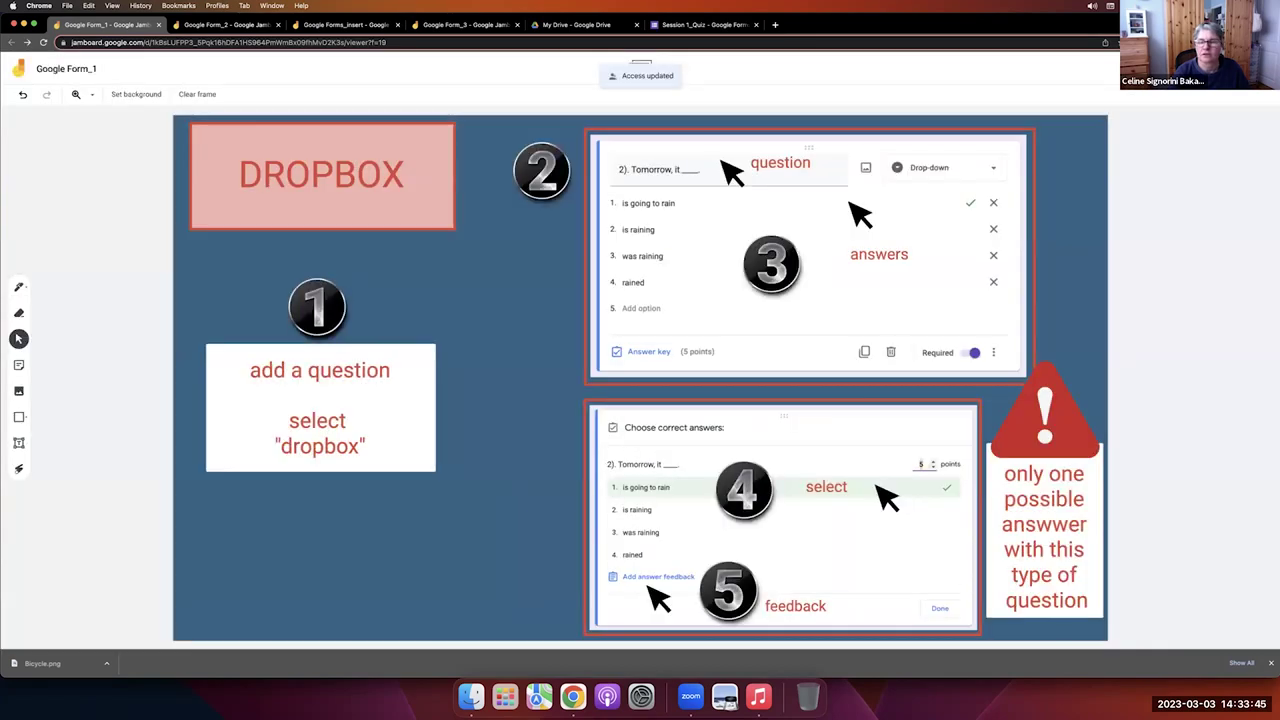
Switch to the Google Form_2 Jamboard and set its general access to Anyone with the link as Viewer.
left_click(230, 24)
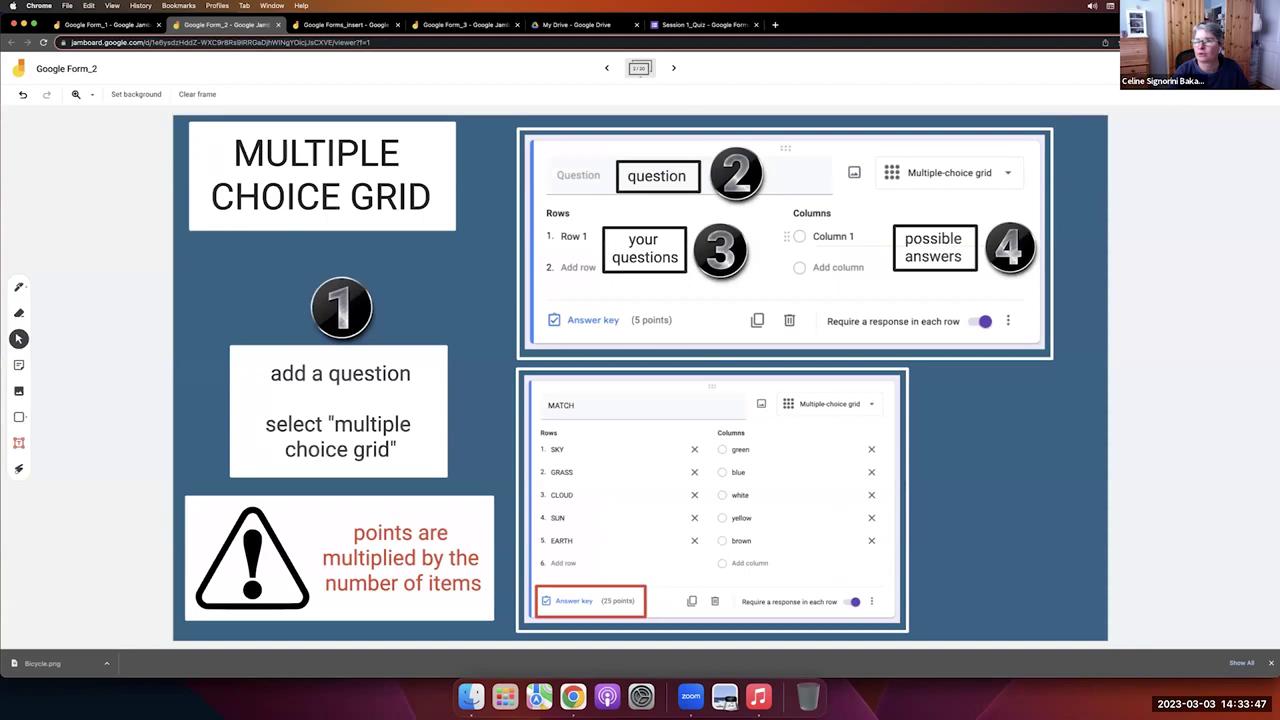
left_click(1180, 68)
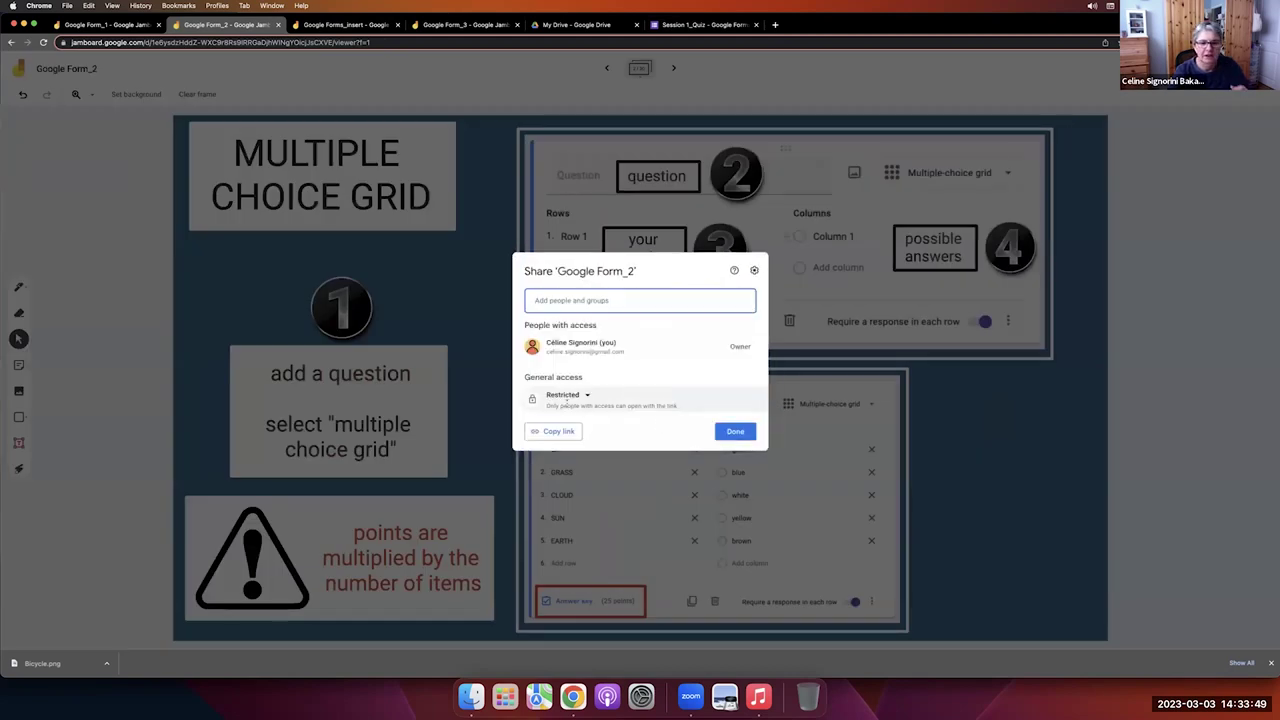
left_click(578, 397)
left_click(607, 440)
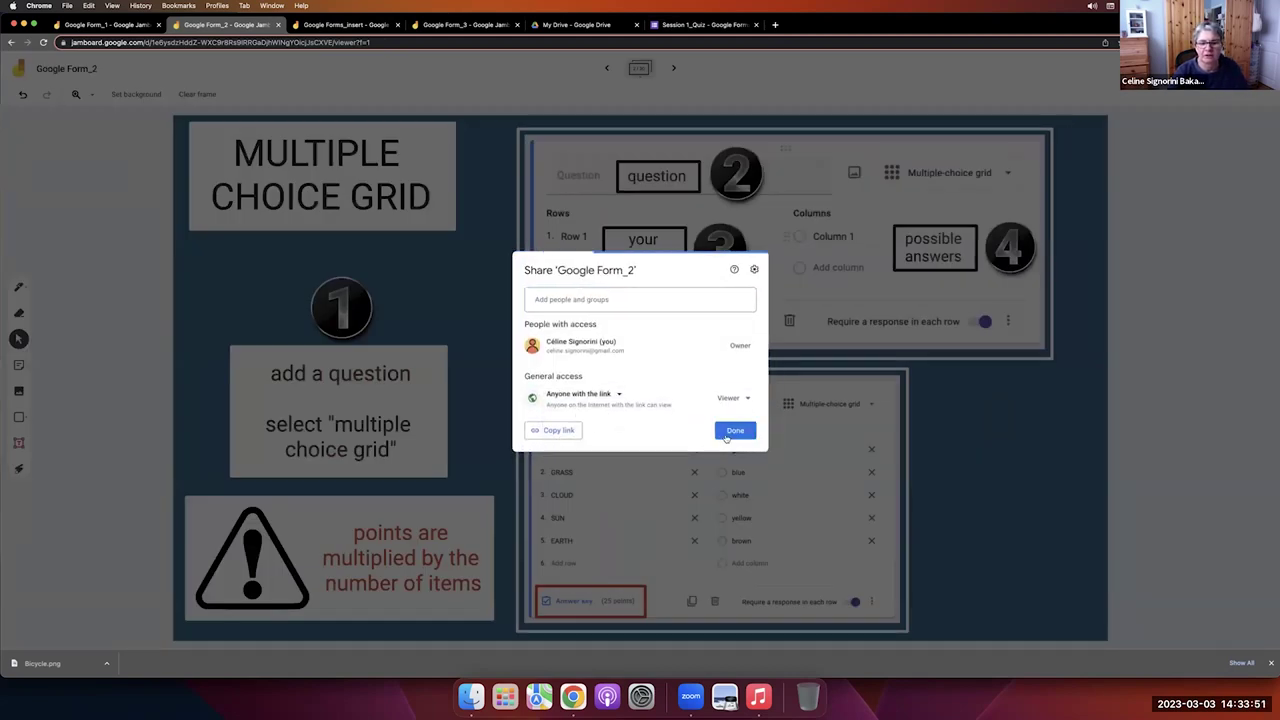
left_click(733, 432)
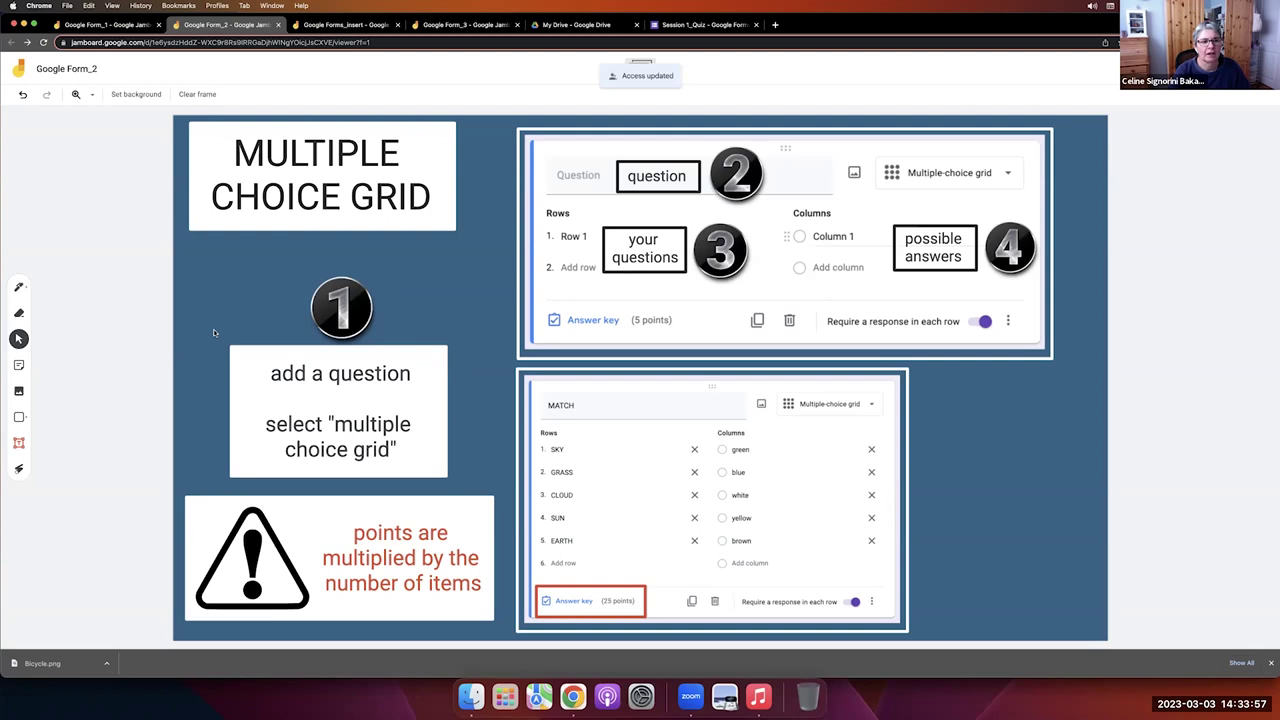
Return to the Session 1_Quiz form and add a Multiple-choice grid question below question 5.
left_click(703, 24)
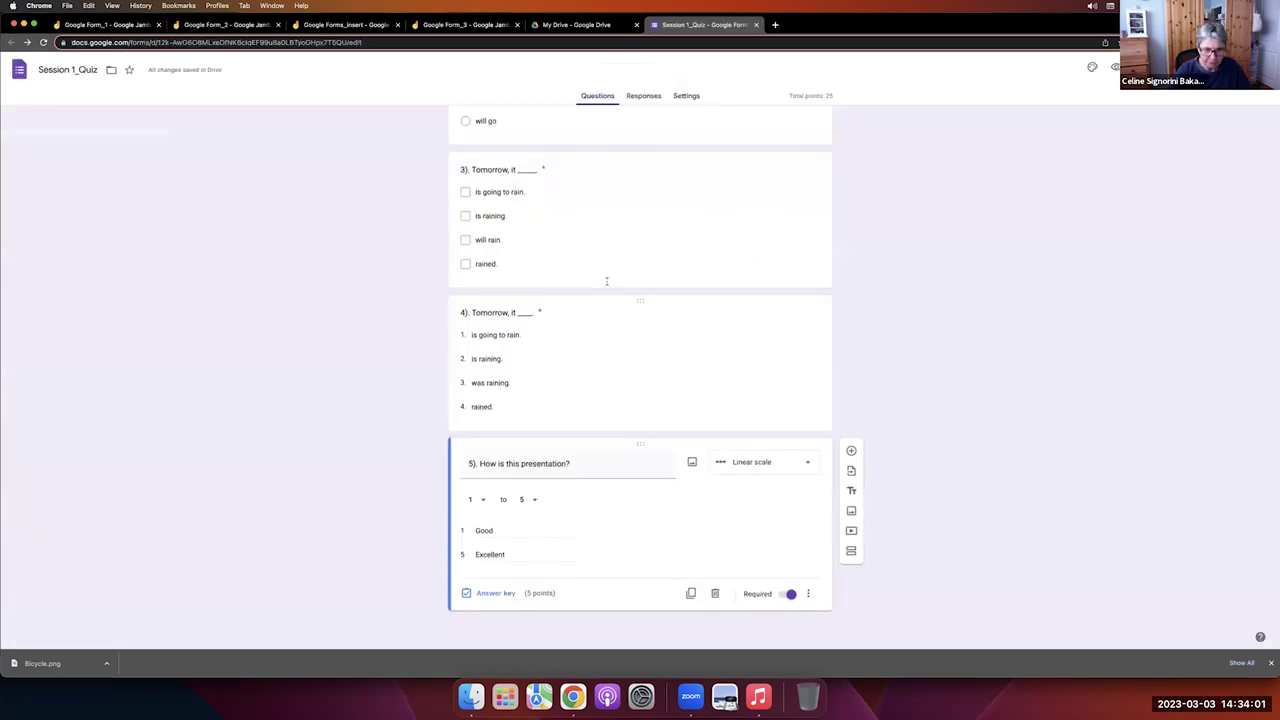
left_click(851, 451)
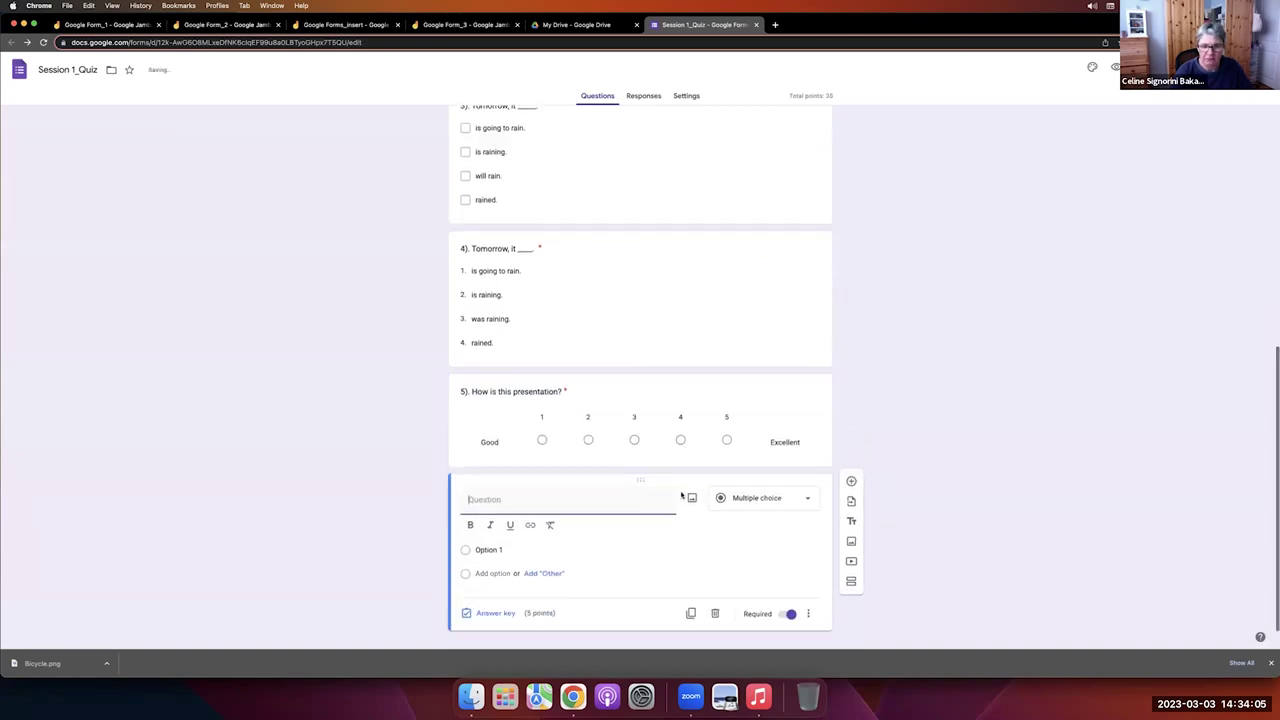
left_click(738, 489)
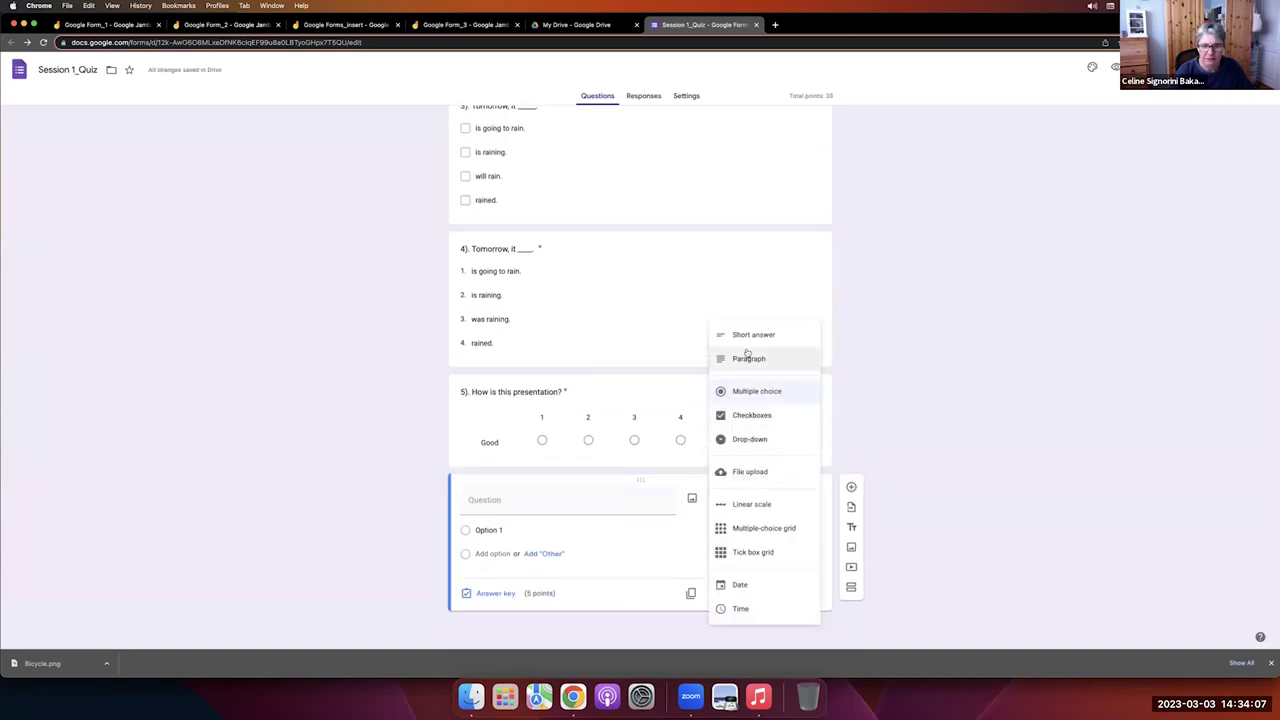
left_click(742, 528)
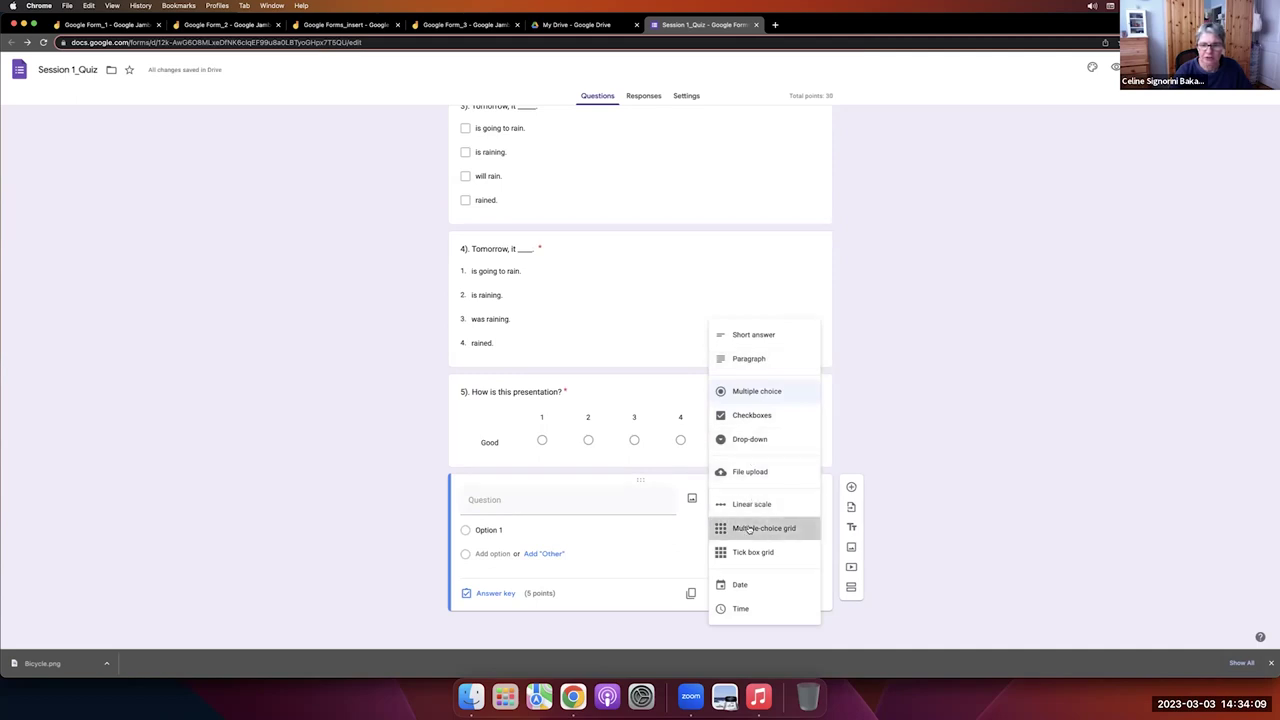
Title the new multiple-choice grid question "6). Synonmys".
left_click(554, 488)
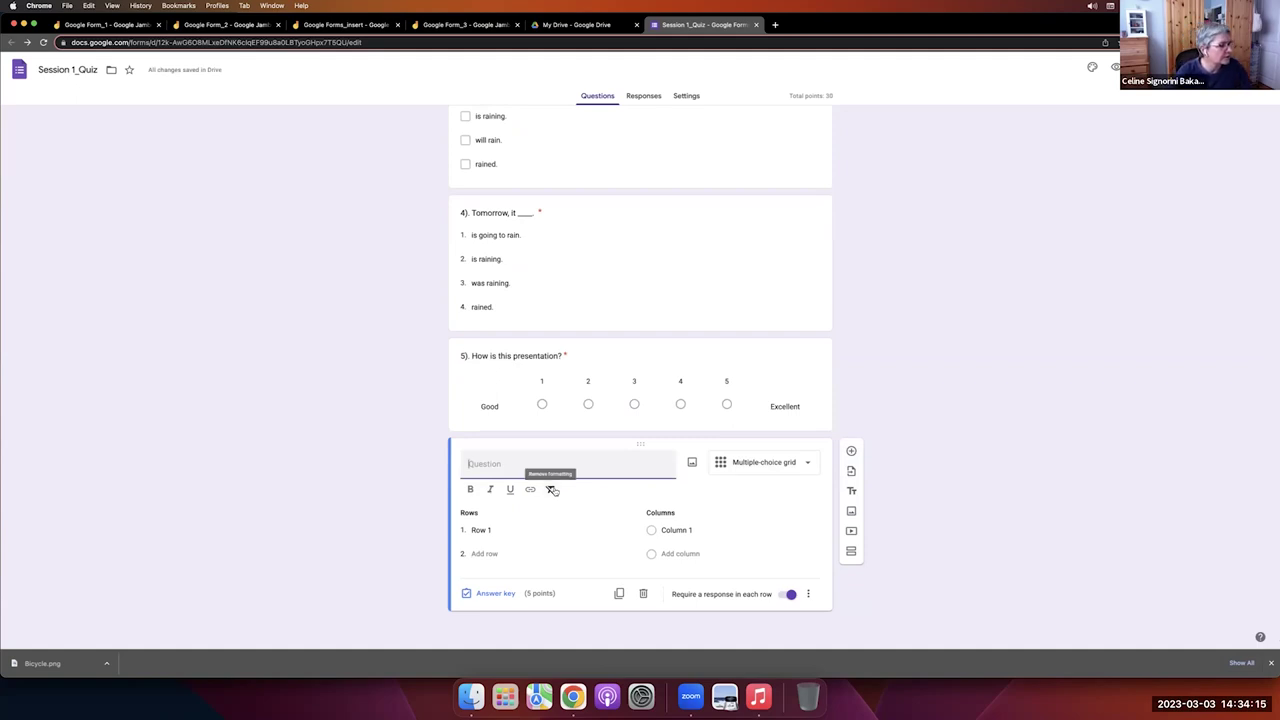
type("Synon")
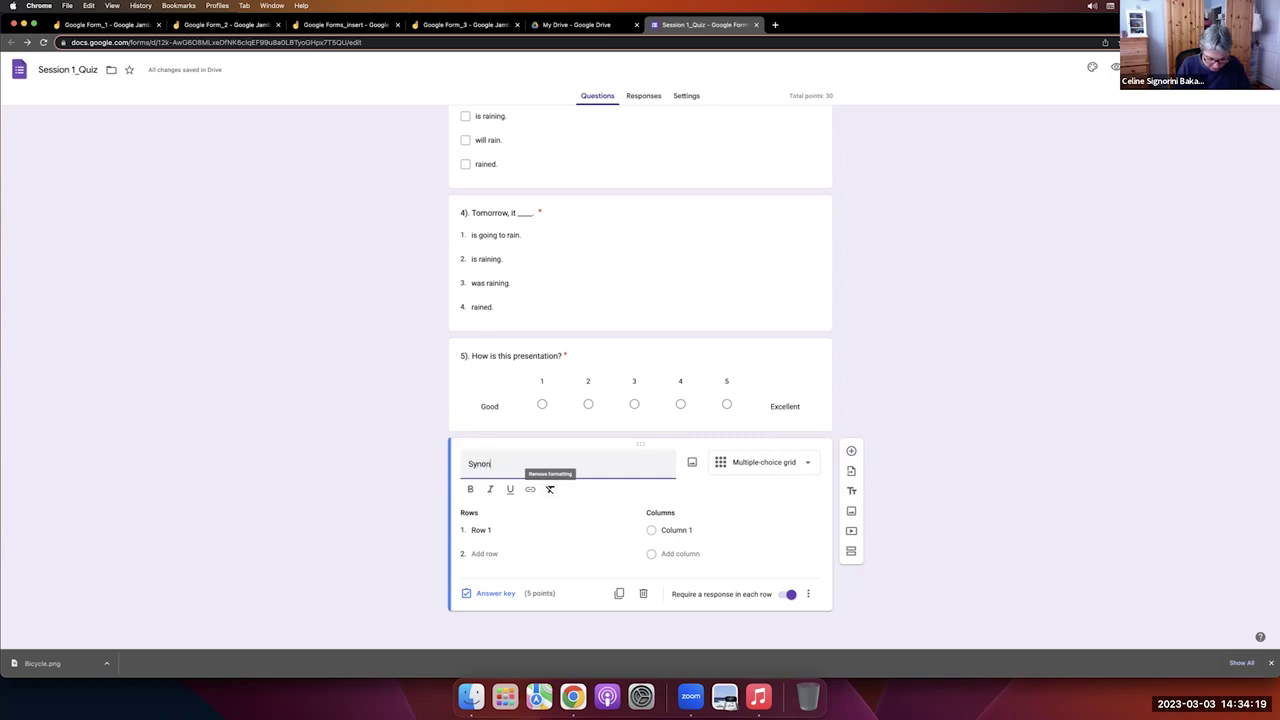
type("mys")
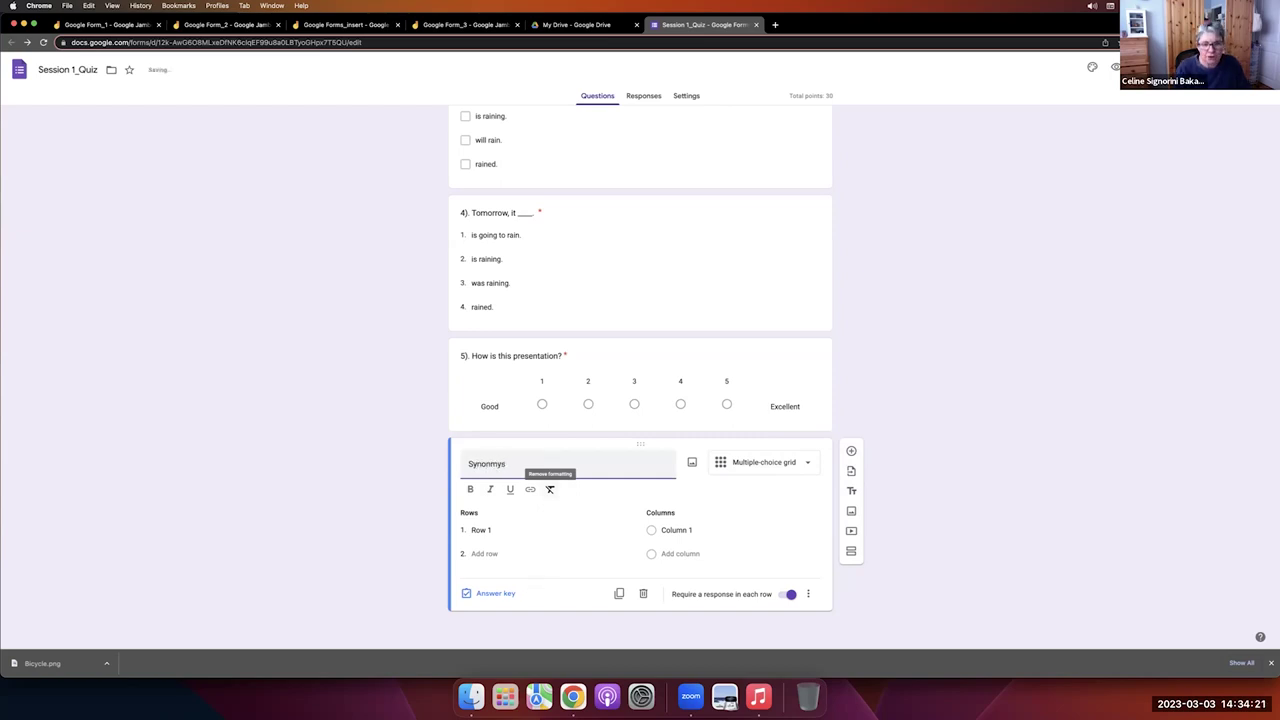
left_click(465, 463)
type("6).")
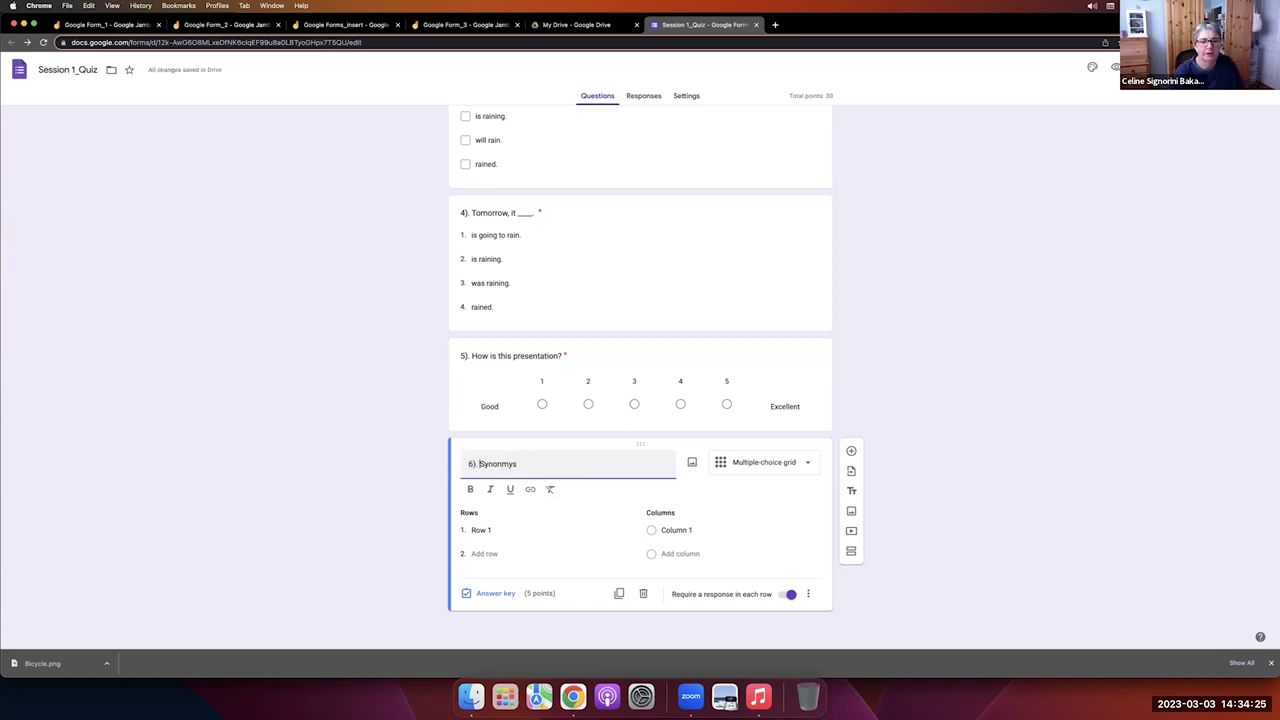
Fill question 6's rows with sky, grass, cloud, sun and earth.
left_click(502, 527)
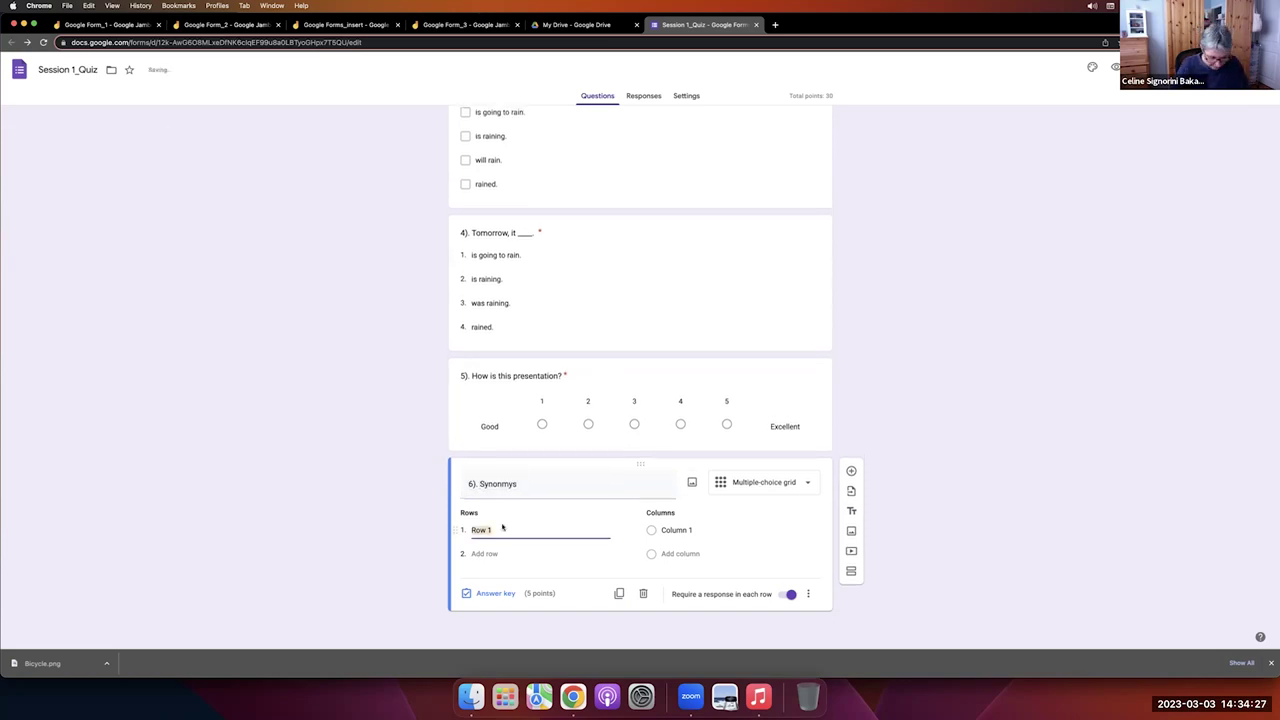
type("sky")
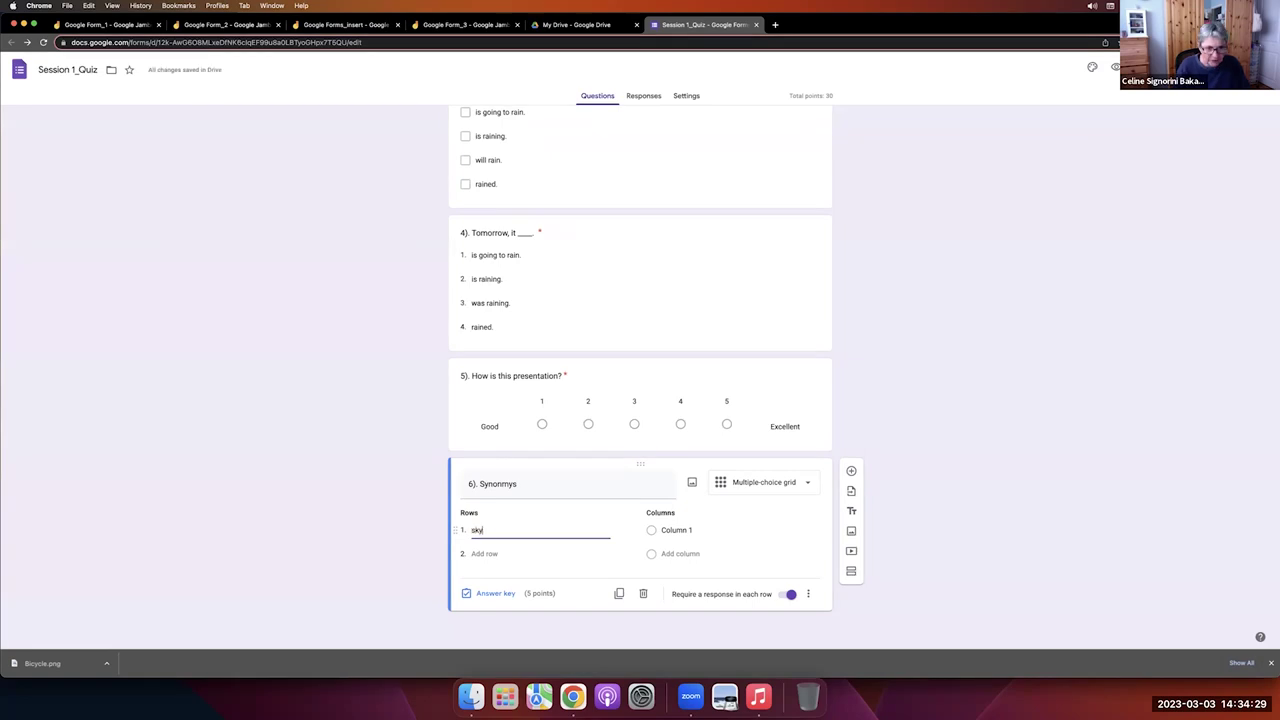
key("Return")
type("grass")
key("Return")
type("cloud")
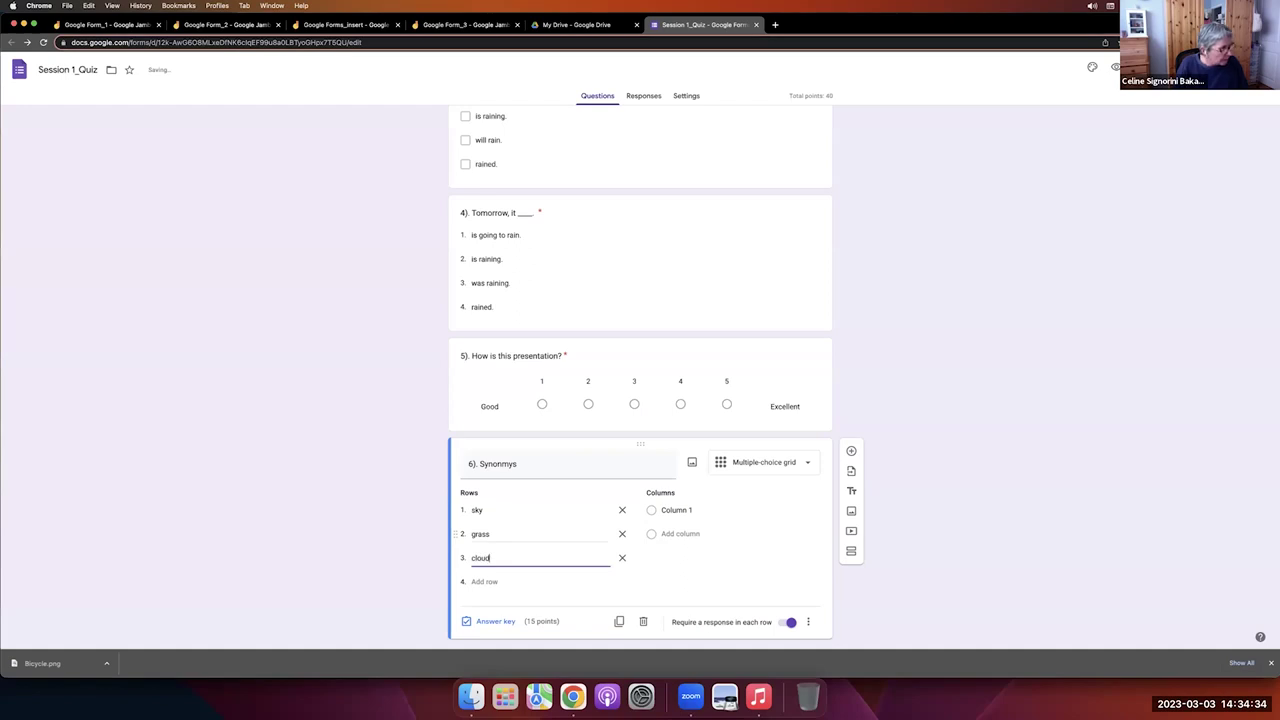
key("Return")
type("sy")
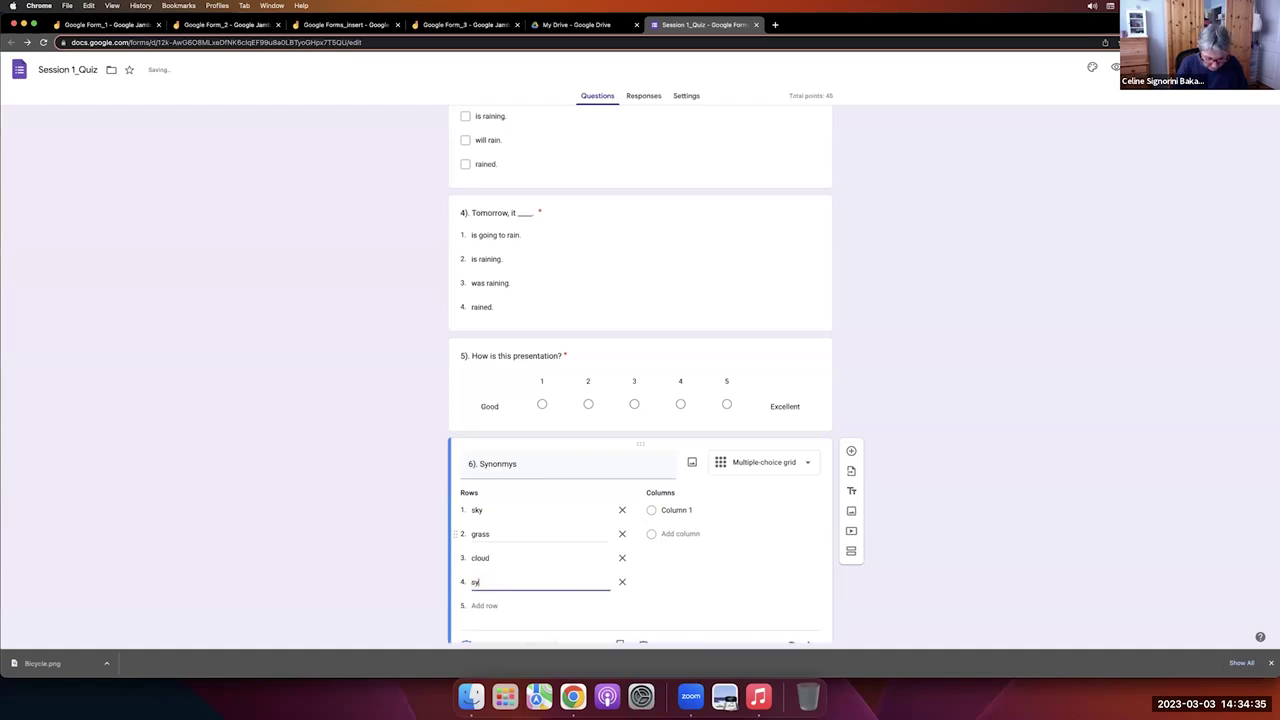
type("un")
key("Return")
type("earth")
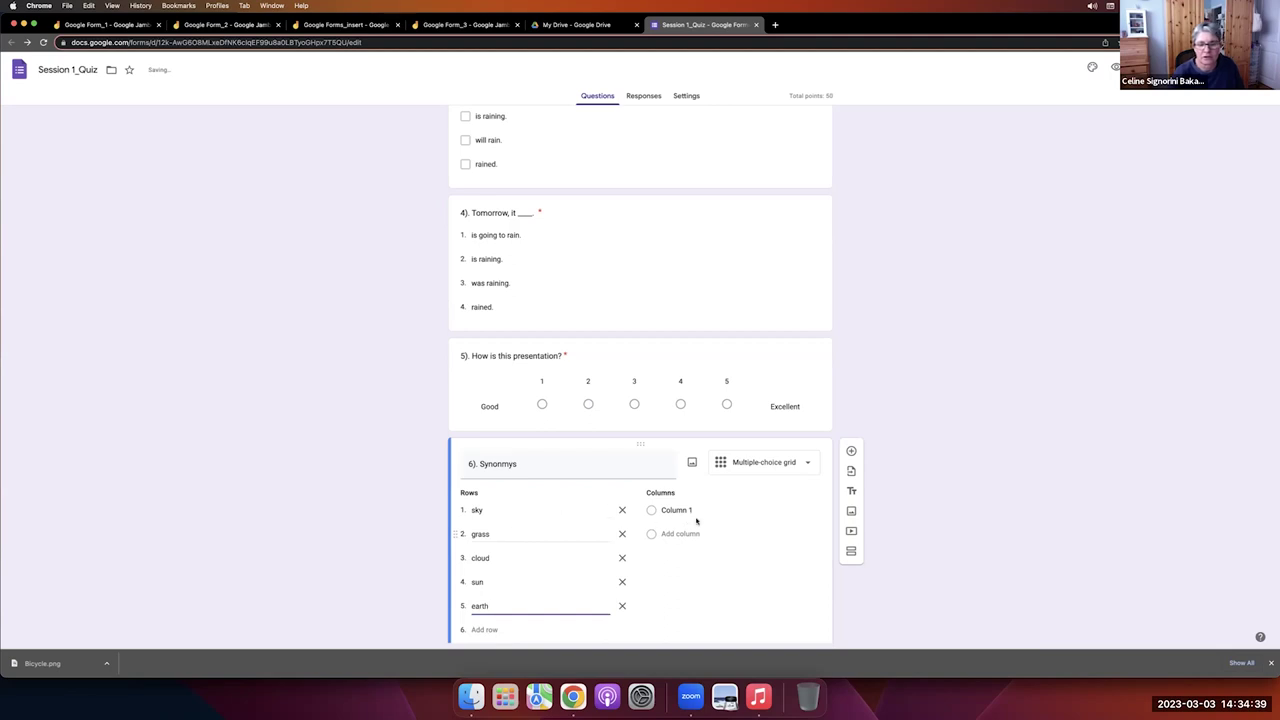
Fill question 6's columns with green, blue, yellow, brown and white.
left_click(696, 511)
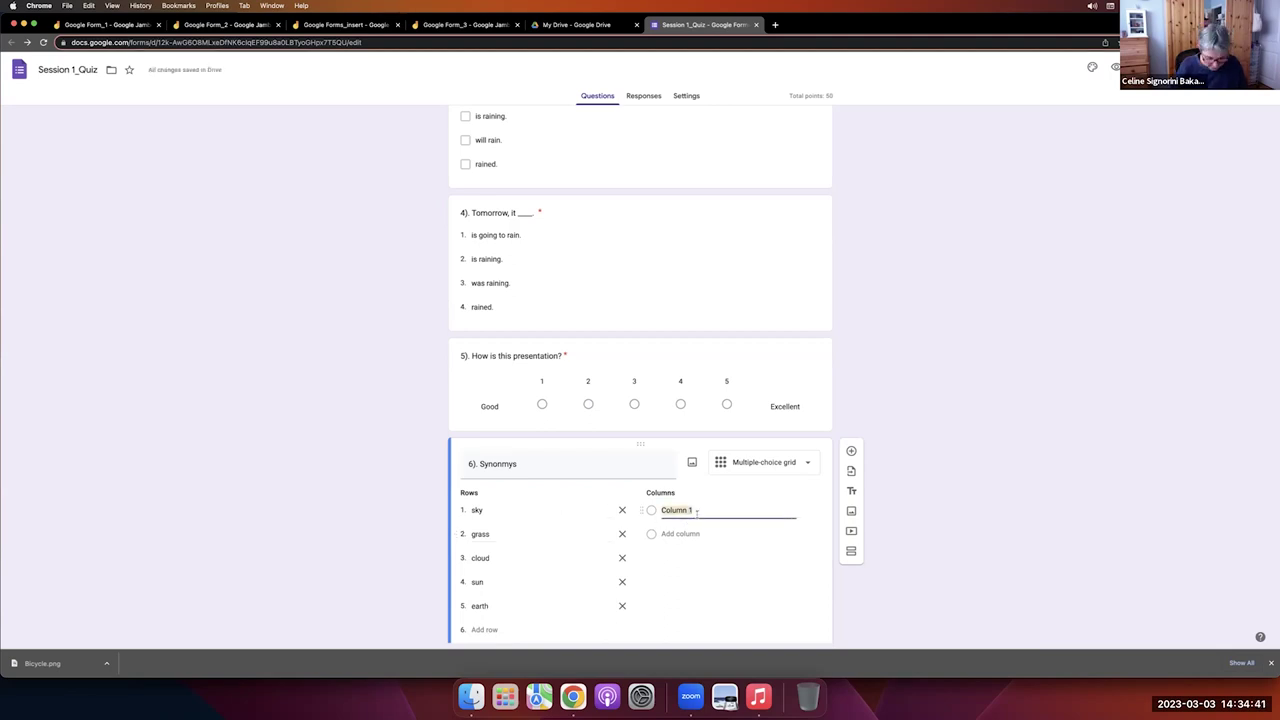
type("green")
key("Return")
type("blue")
key("Return")
type("ye")
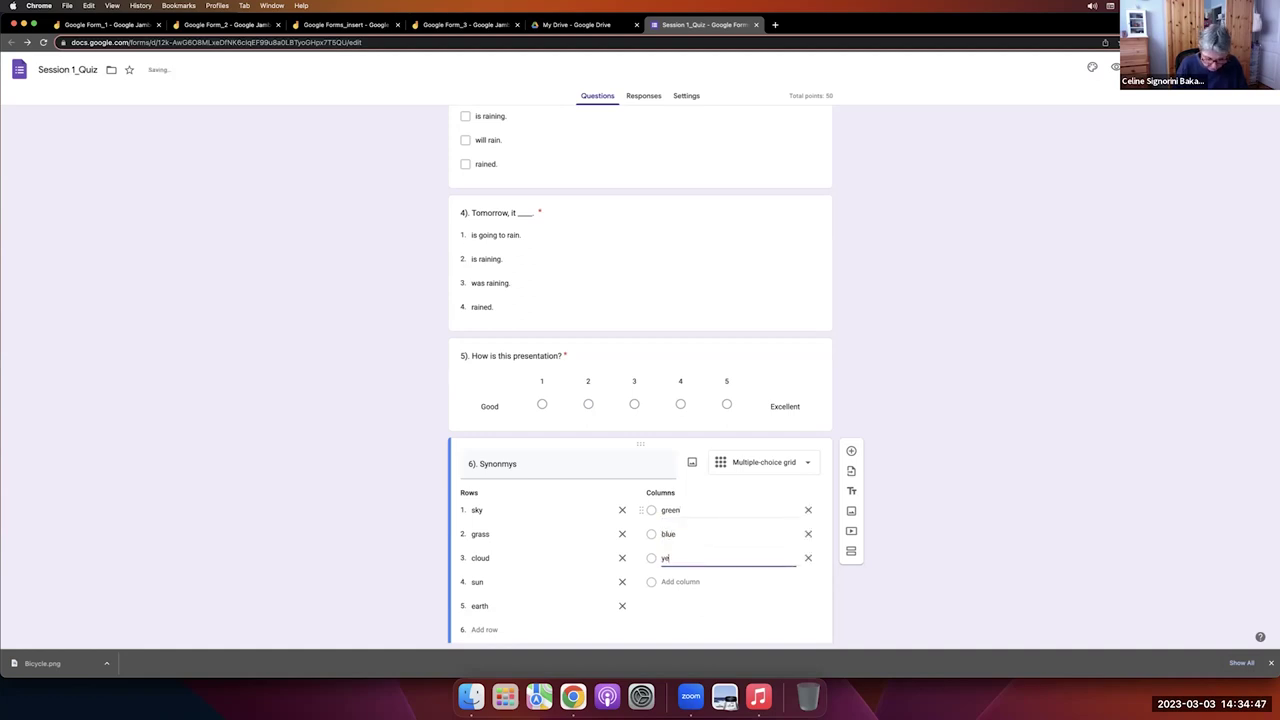
type("llow")
key("Return")
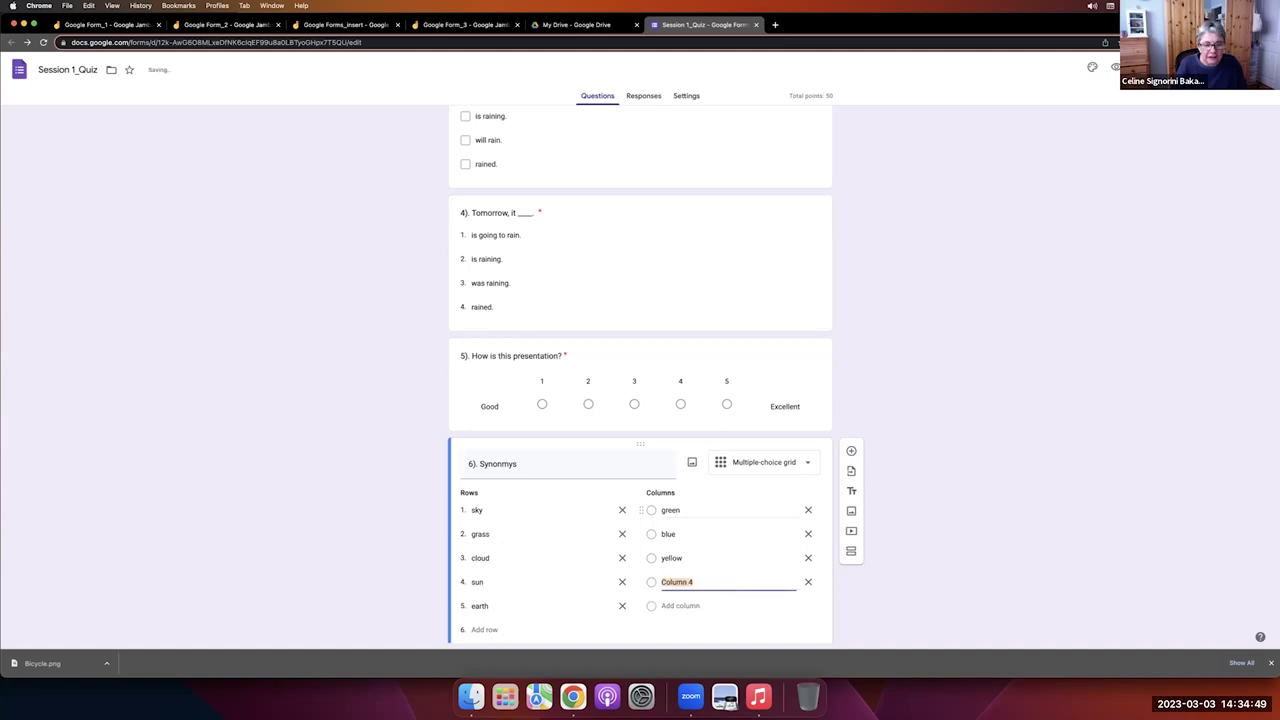
type("brown")
key("Return")
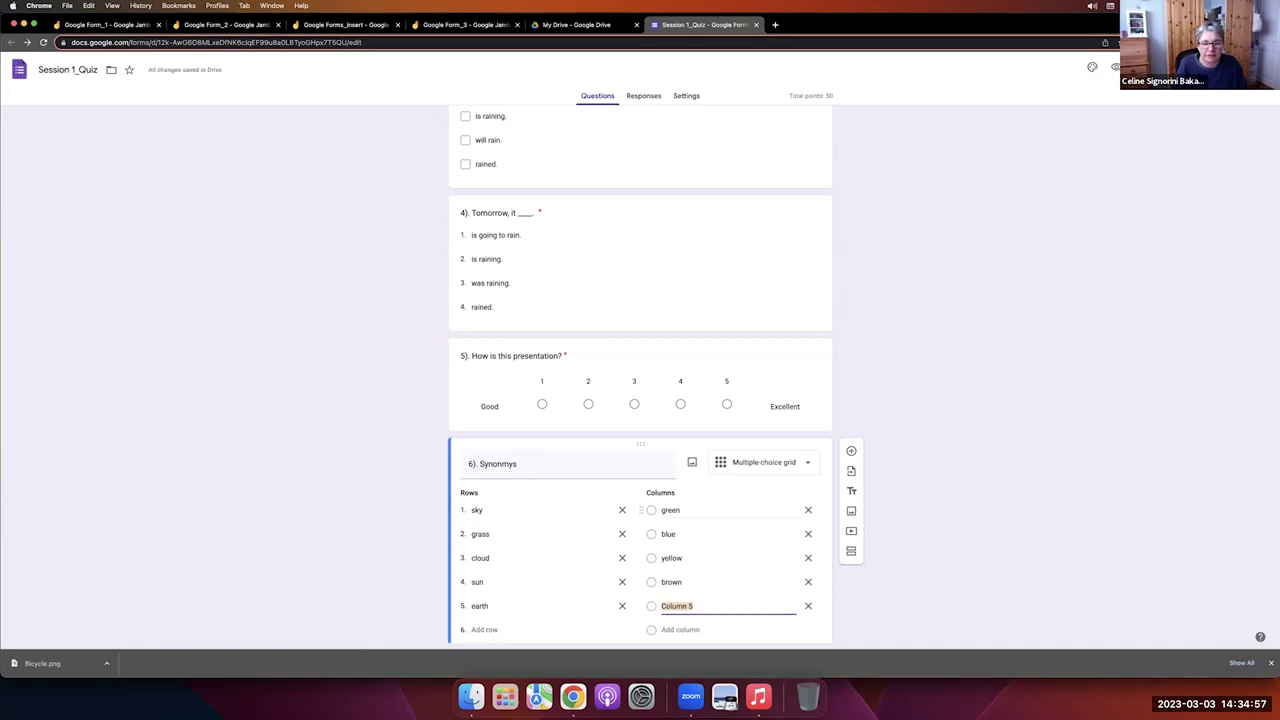
type("white")
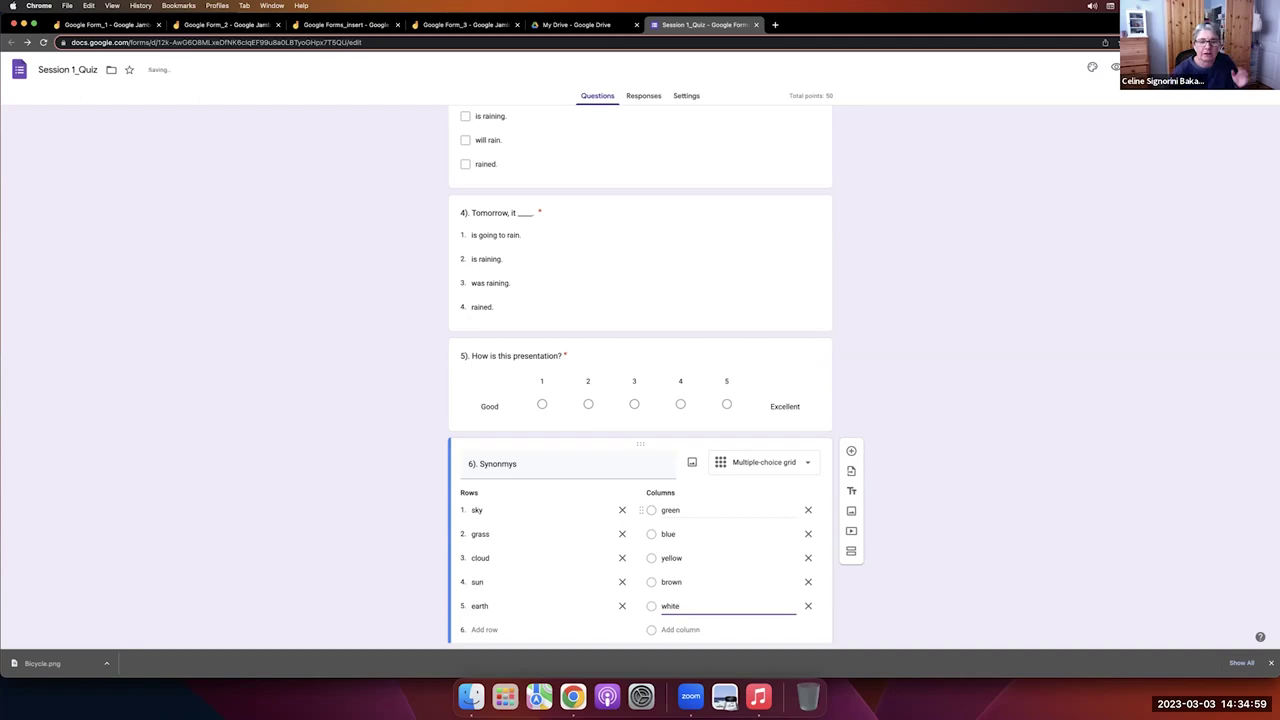
Set question 6's answer key: sky blue, grass green, cloud white, sun yellow and earth brown.
scroll(629, 471, "down", 2)
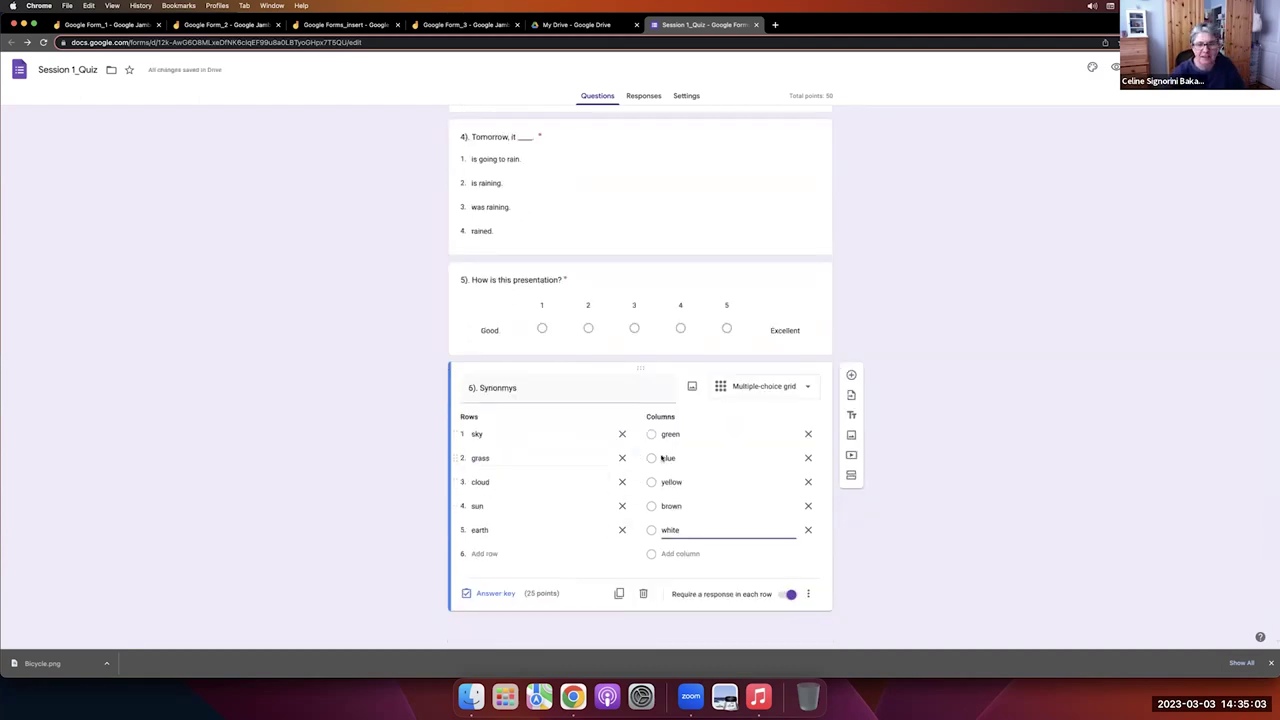
left_click(496, 594)
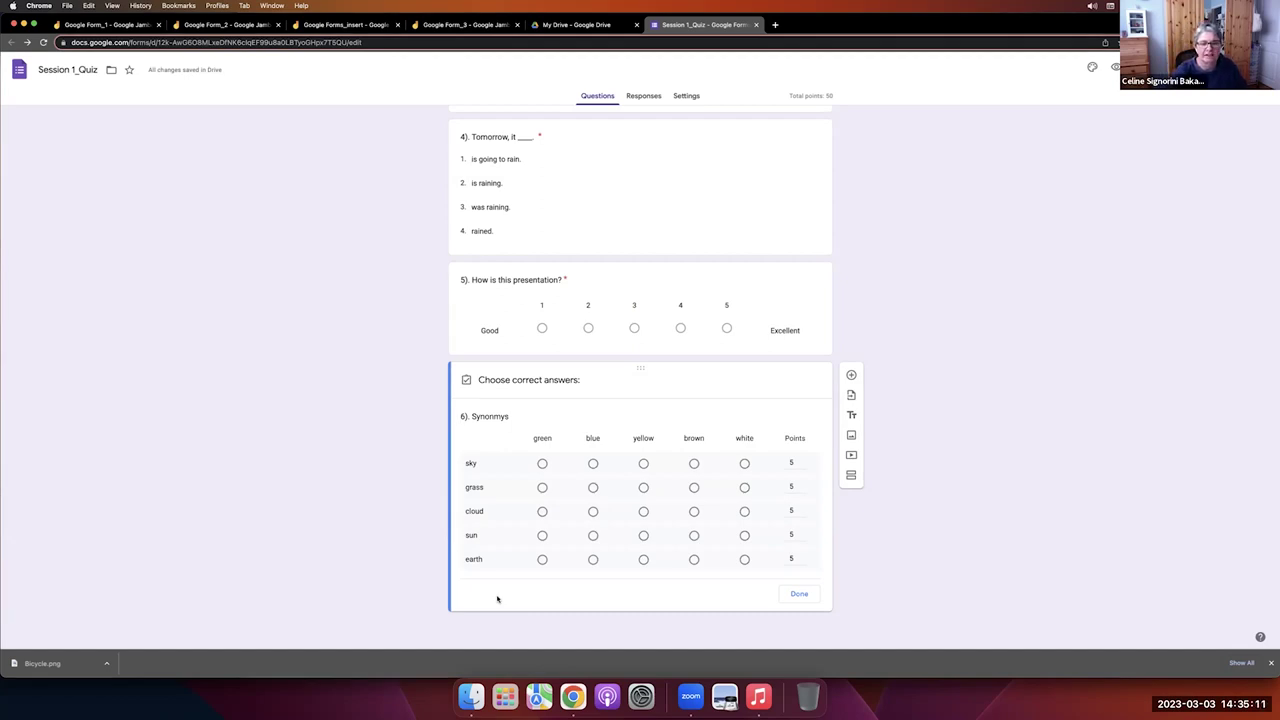
left_click(593, 464)
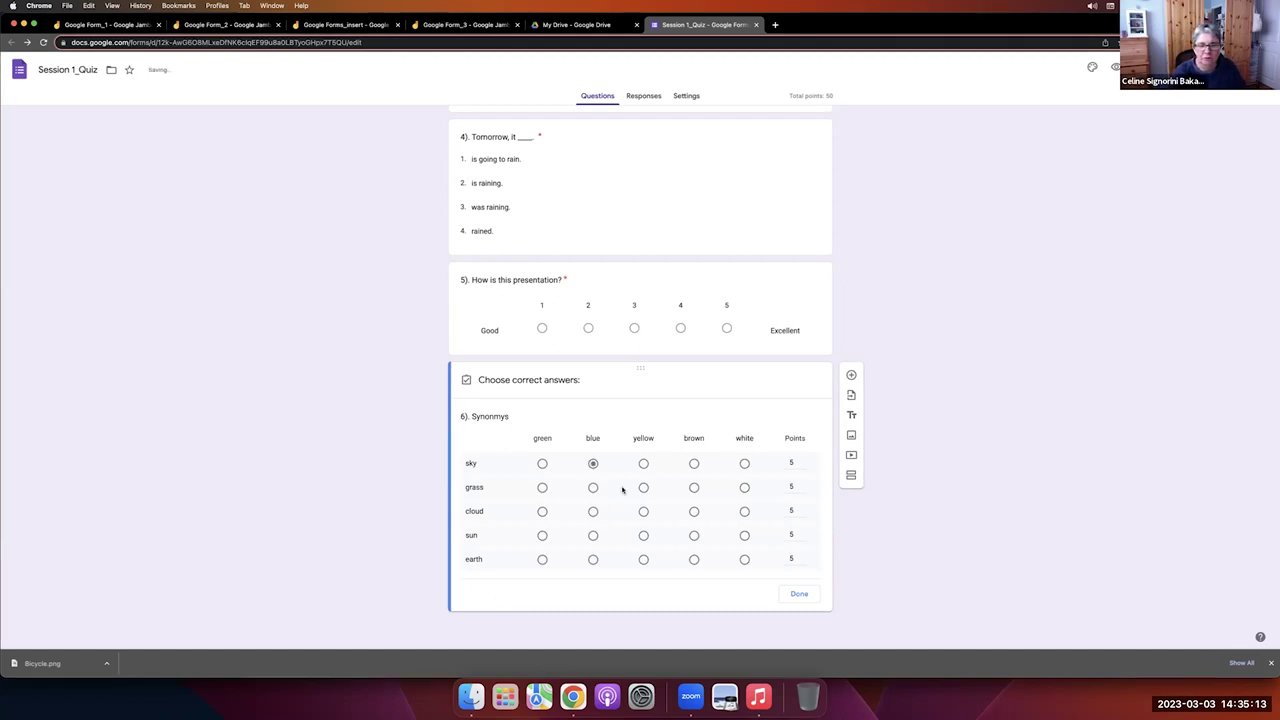
left_click(543, 488)
left_click(745, 513)
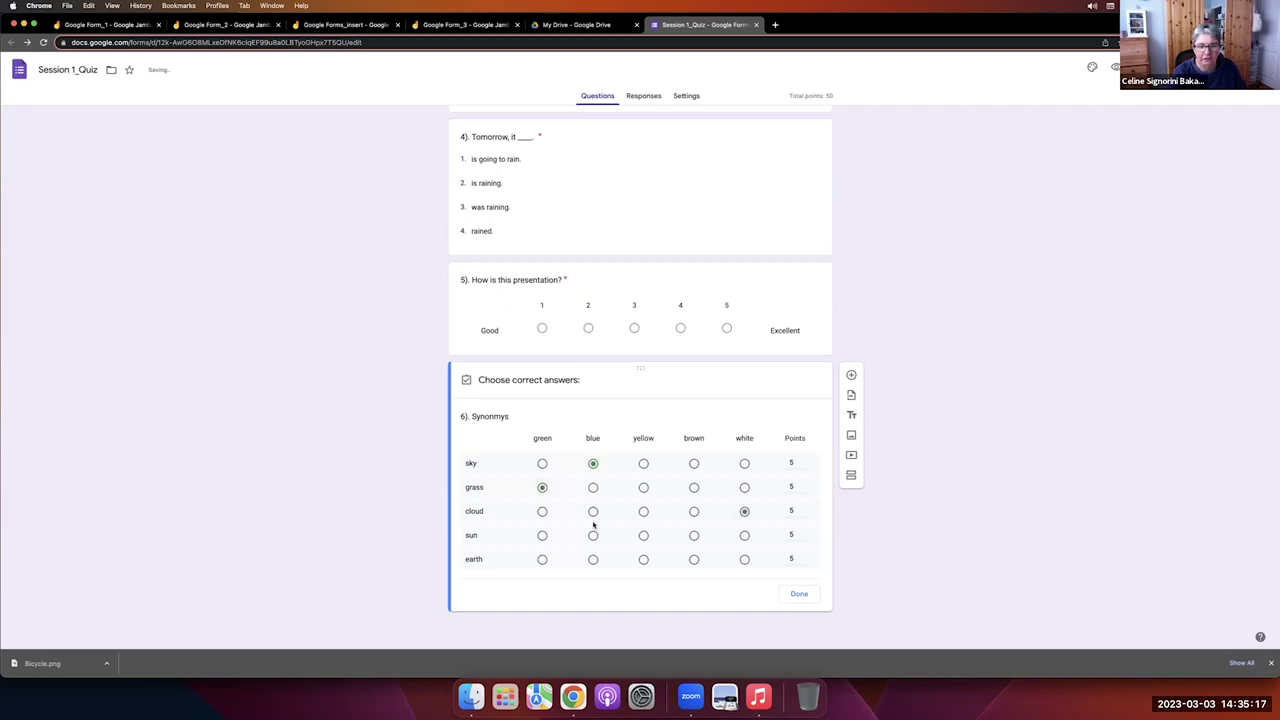
left_click(643, 536)
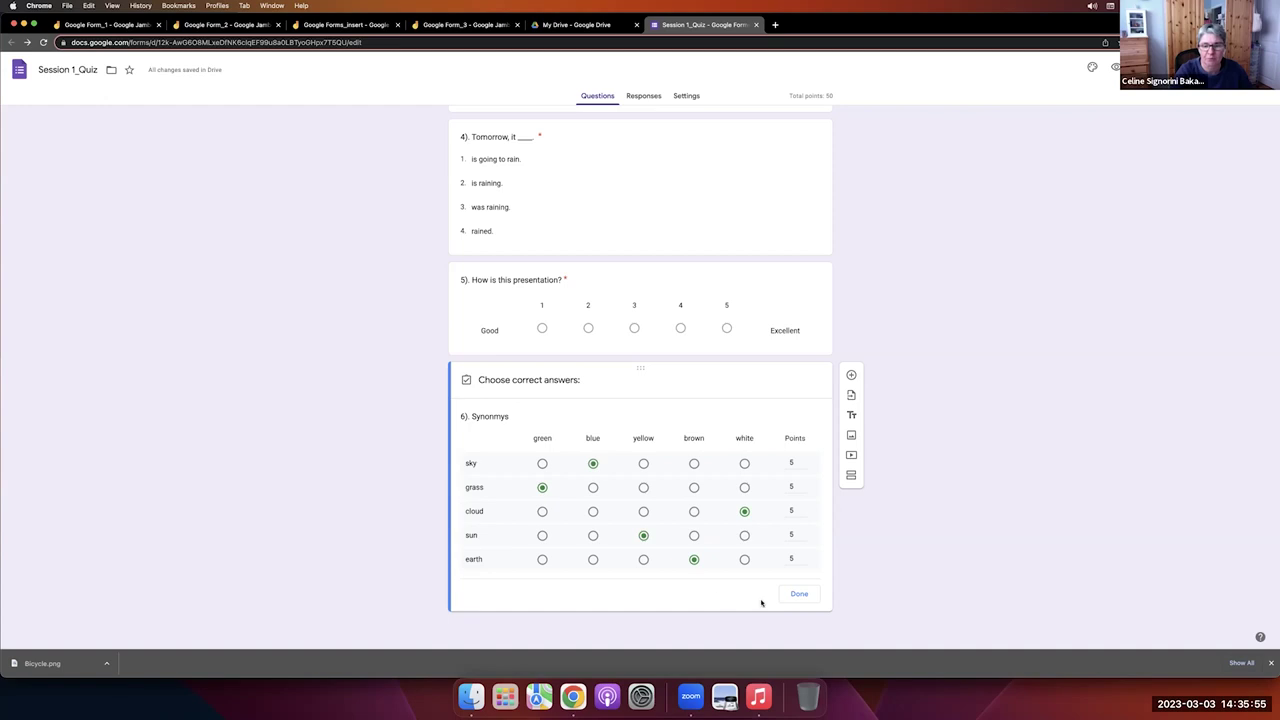
left_click(799, 595)
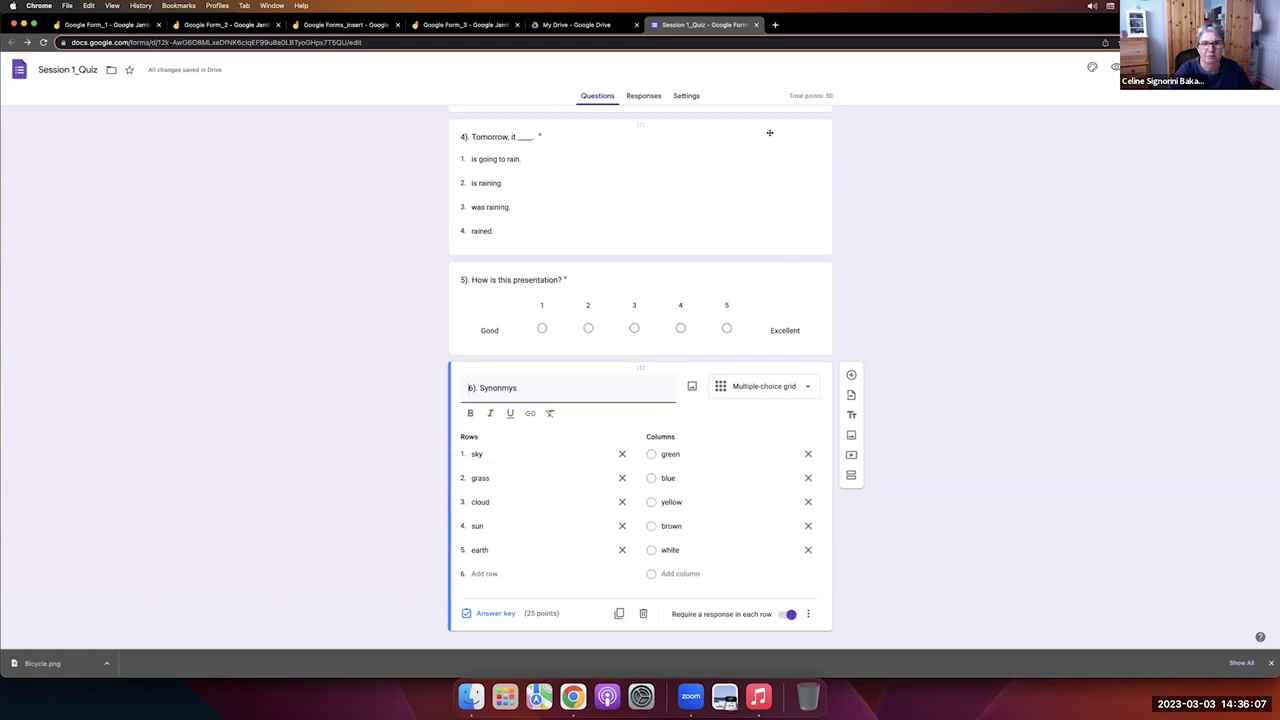
Preview the quiz to check the 6). Synonmys grid, and close the preview.
left_click(1115, 68)
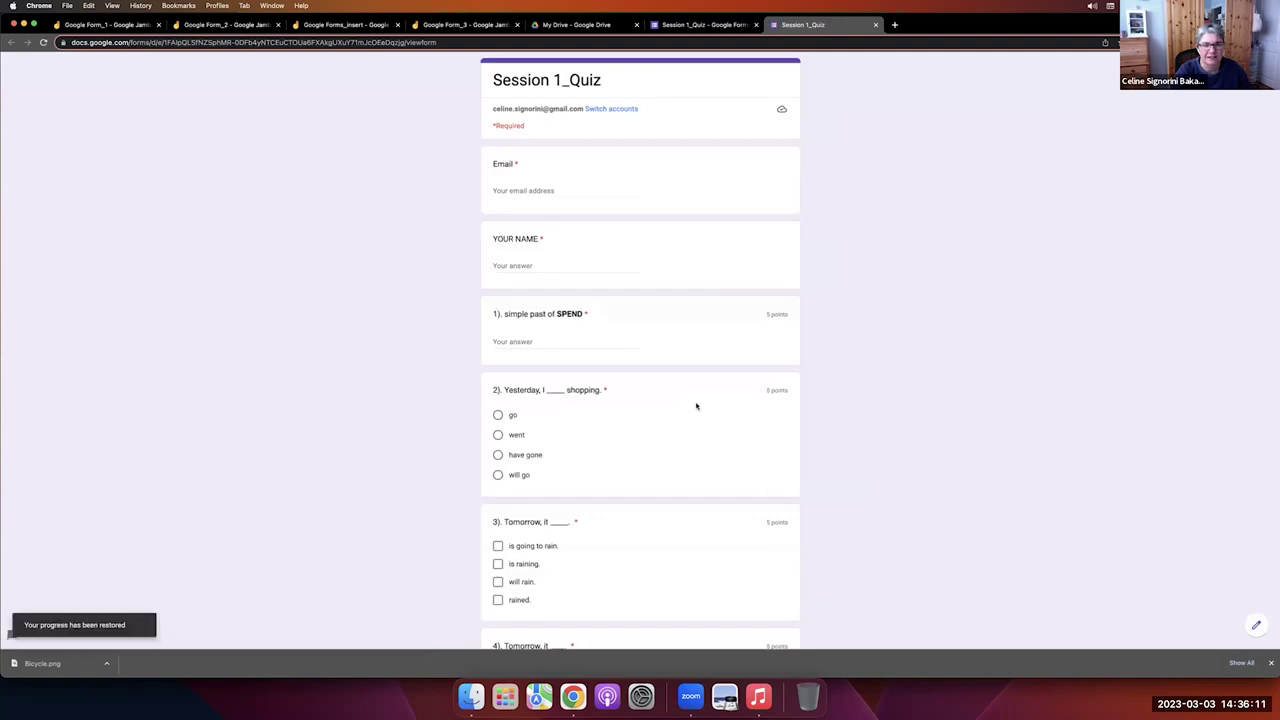
scroll(697, 406, "down", 5)
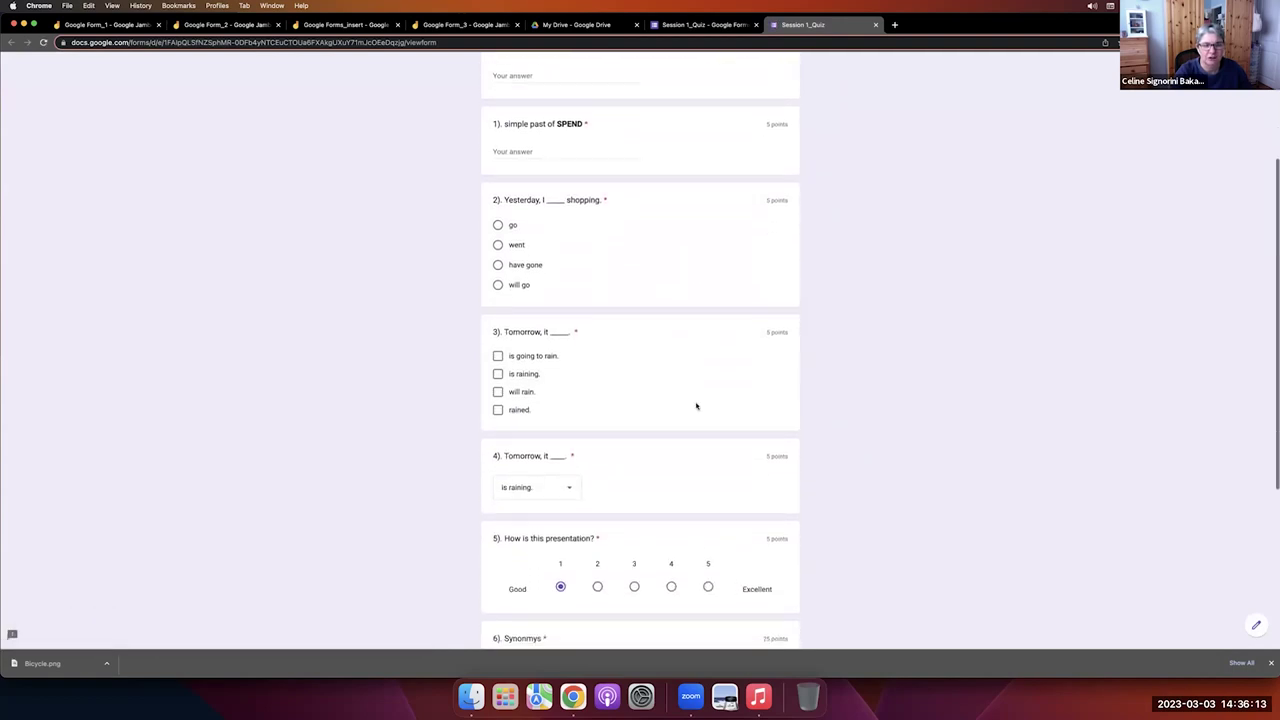
scroll(697, 406, "down", 3)
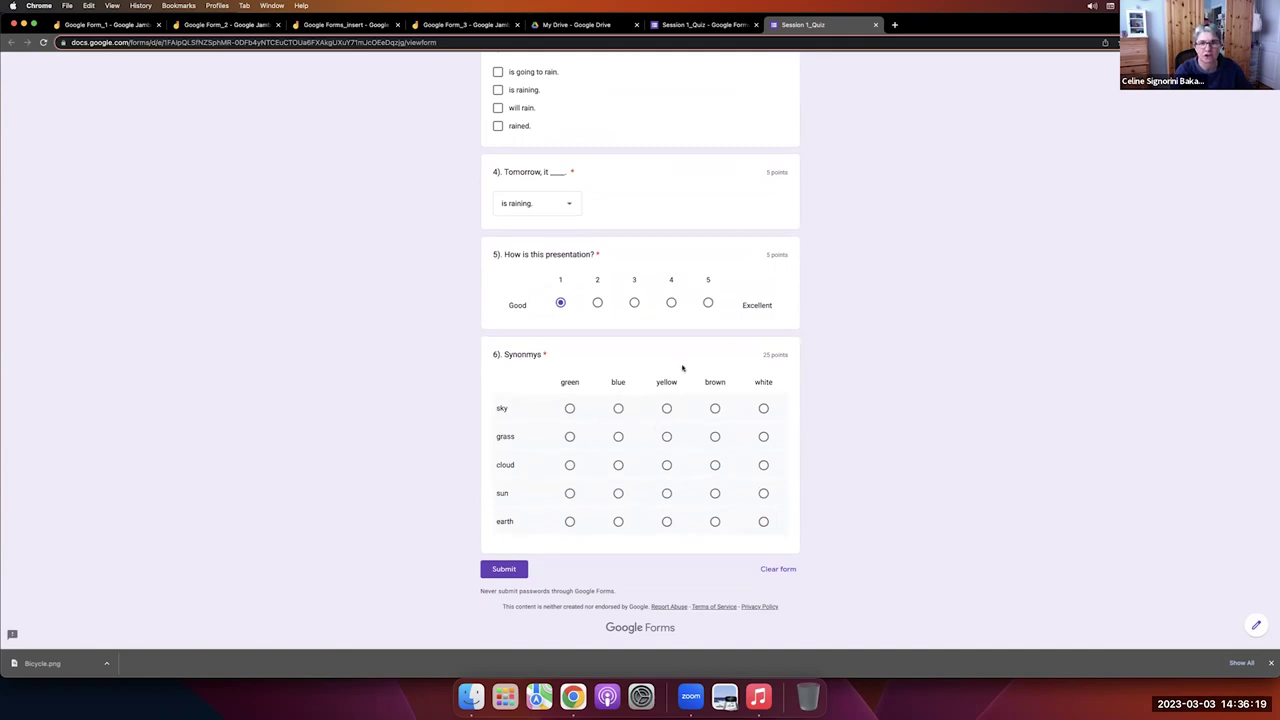
left_click(875, 25)
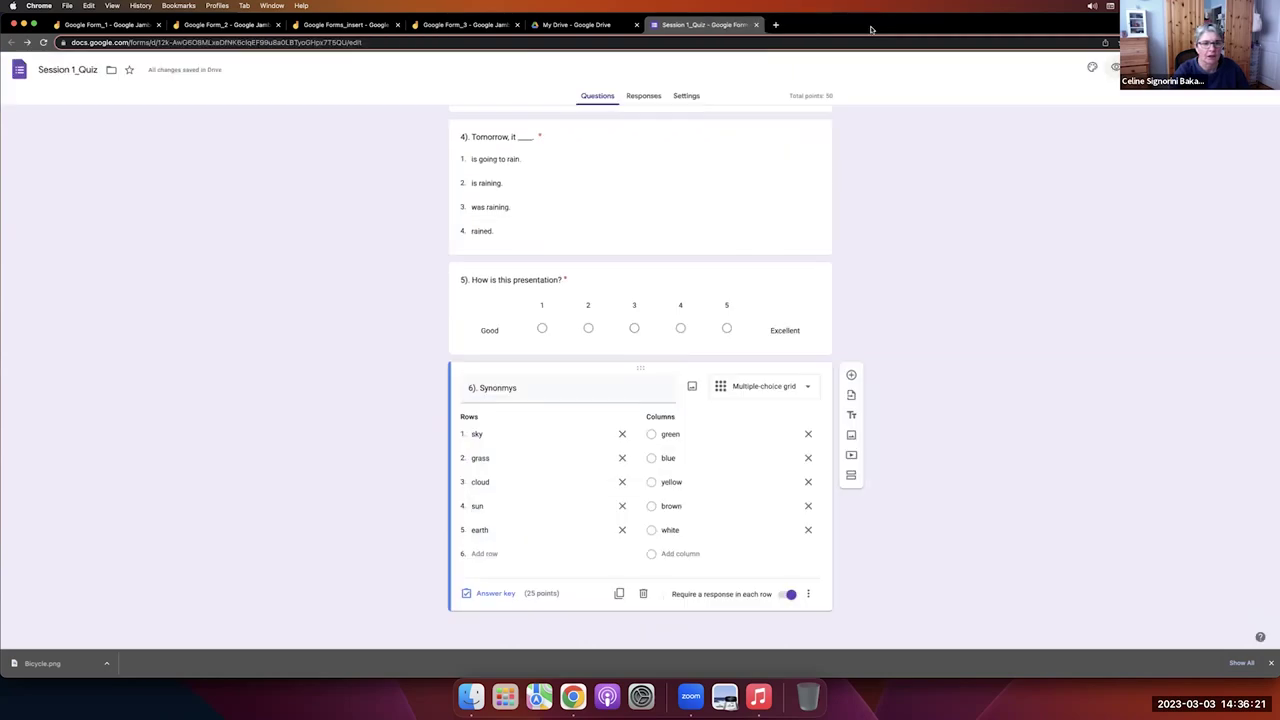
Show the Google Form_2 Jamboard frames on the multiple choice grid, its preview and the tick box grid.
left_click(180, 27)
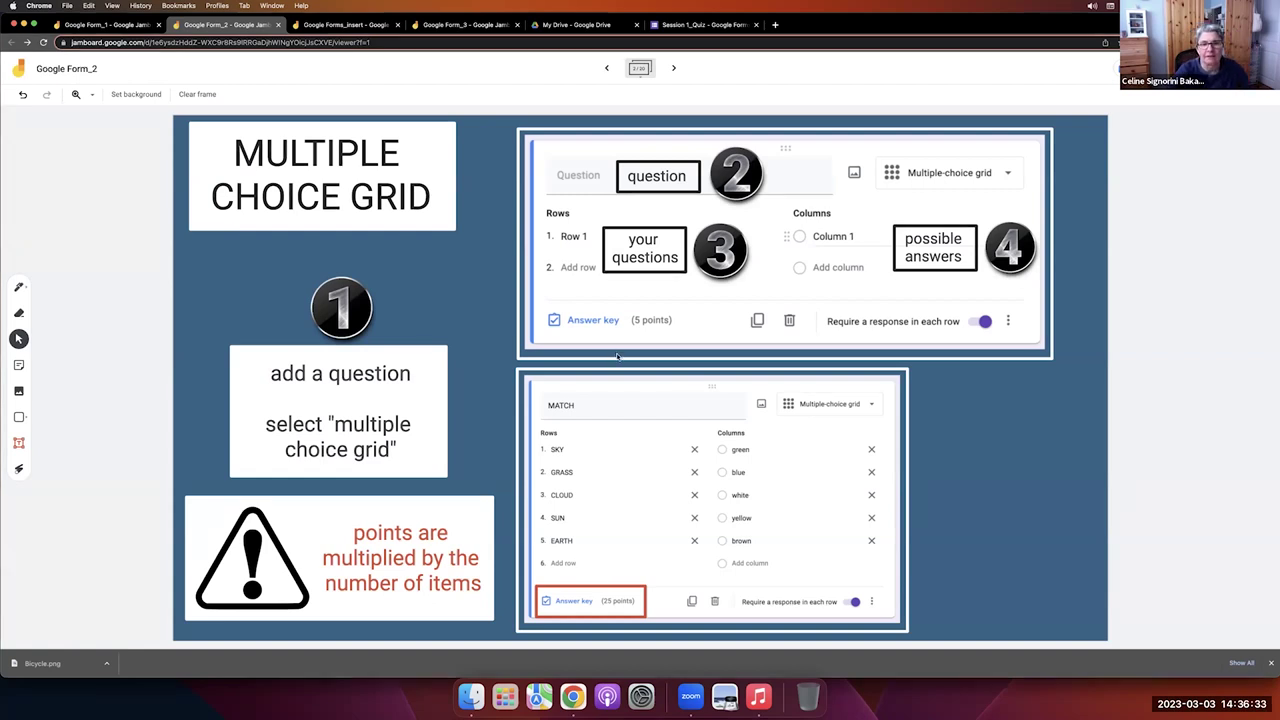
left_click(674, 69)
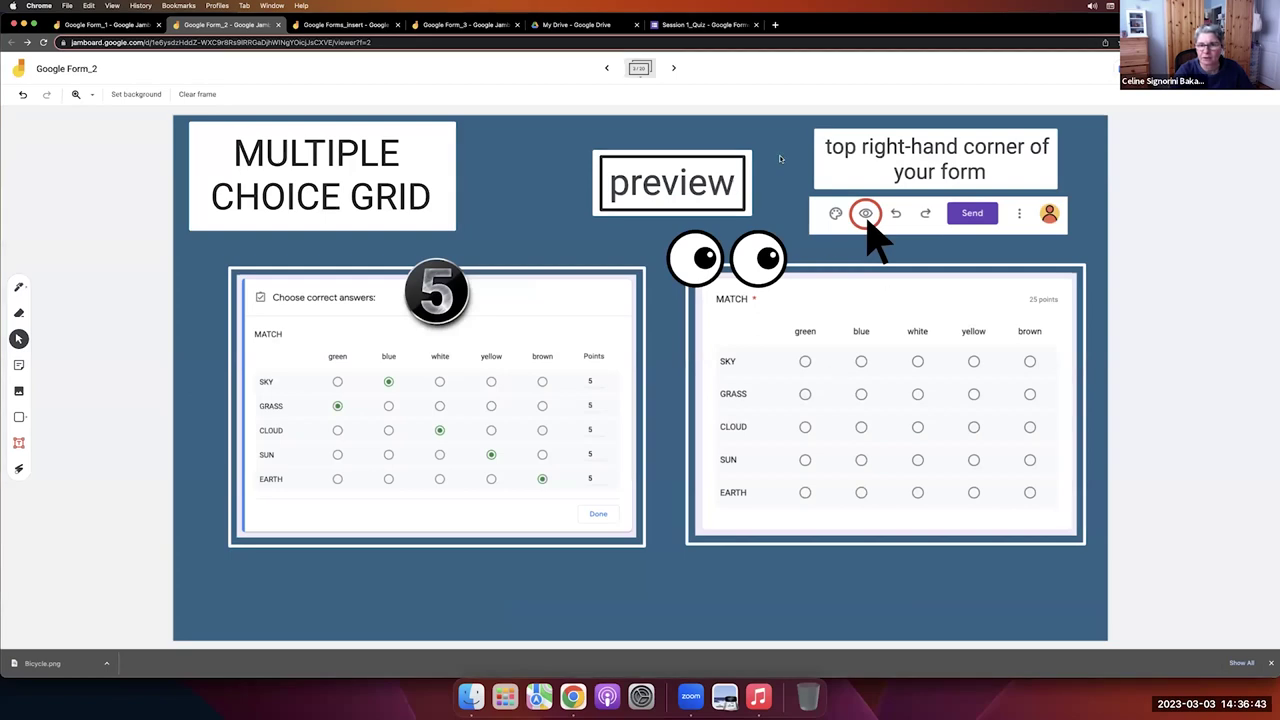
left_click(673, 69)
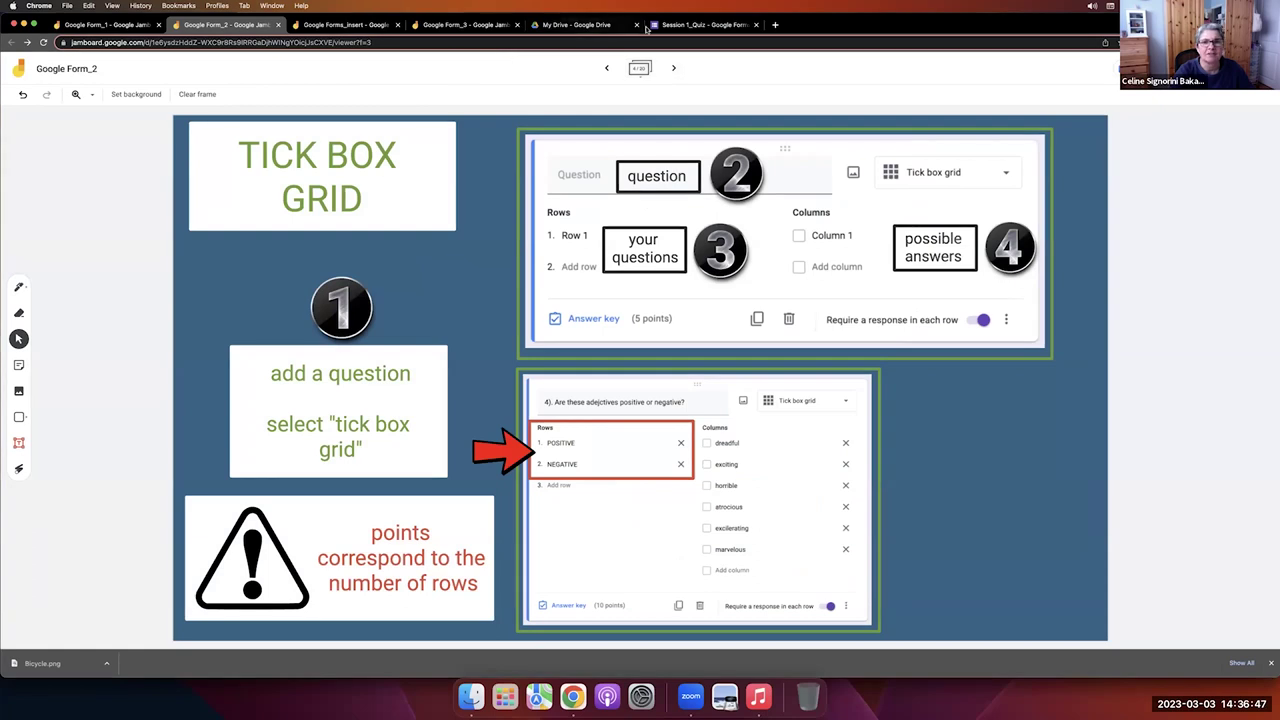
Return to the Session 1_Quiz form and add a question below question 6 titled "7) Negative or positive".
left_click(663, 26)
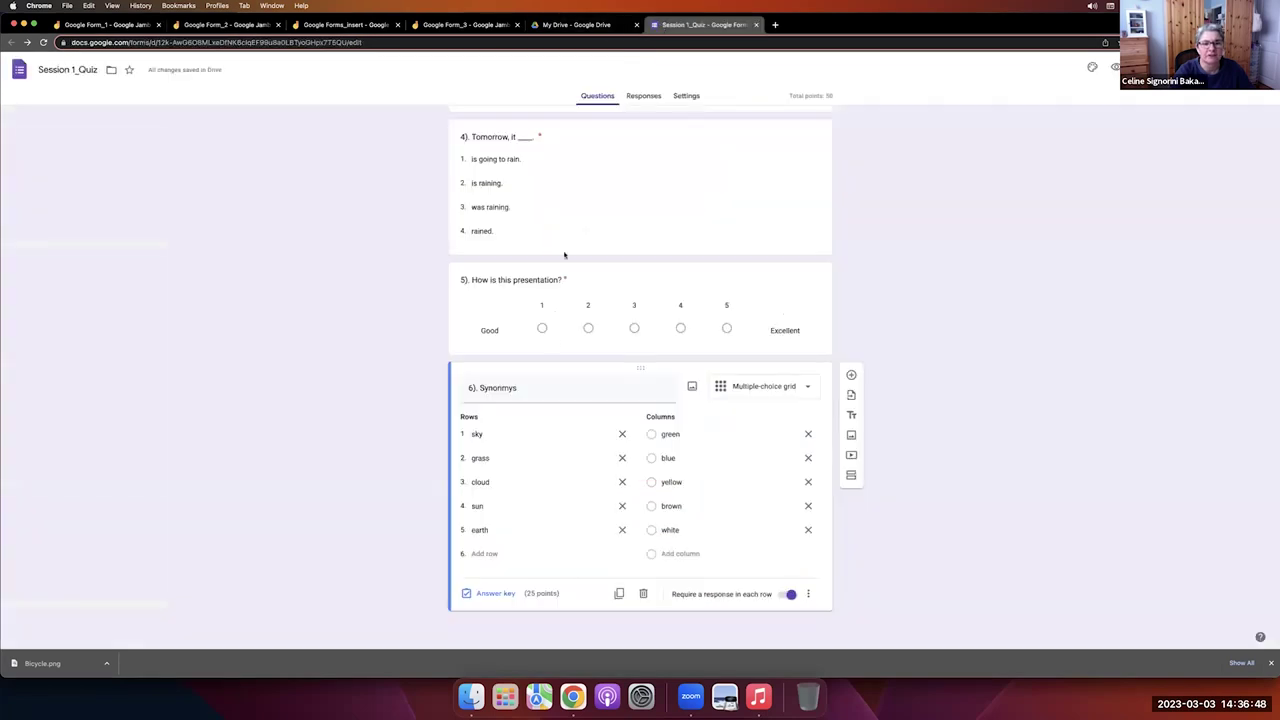
left_click(851, 375)
type("7)")
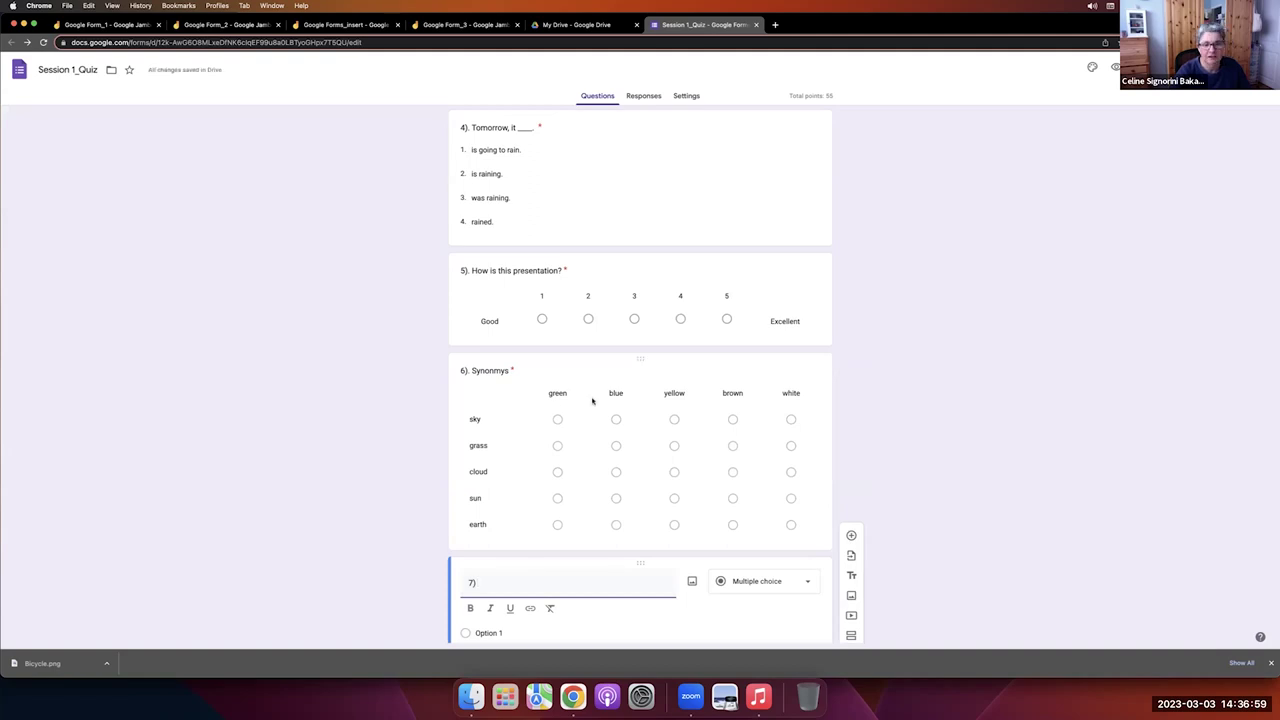
type("N")
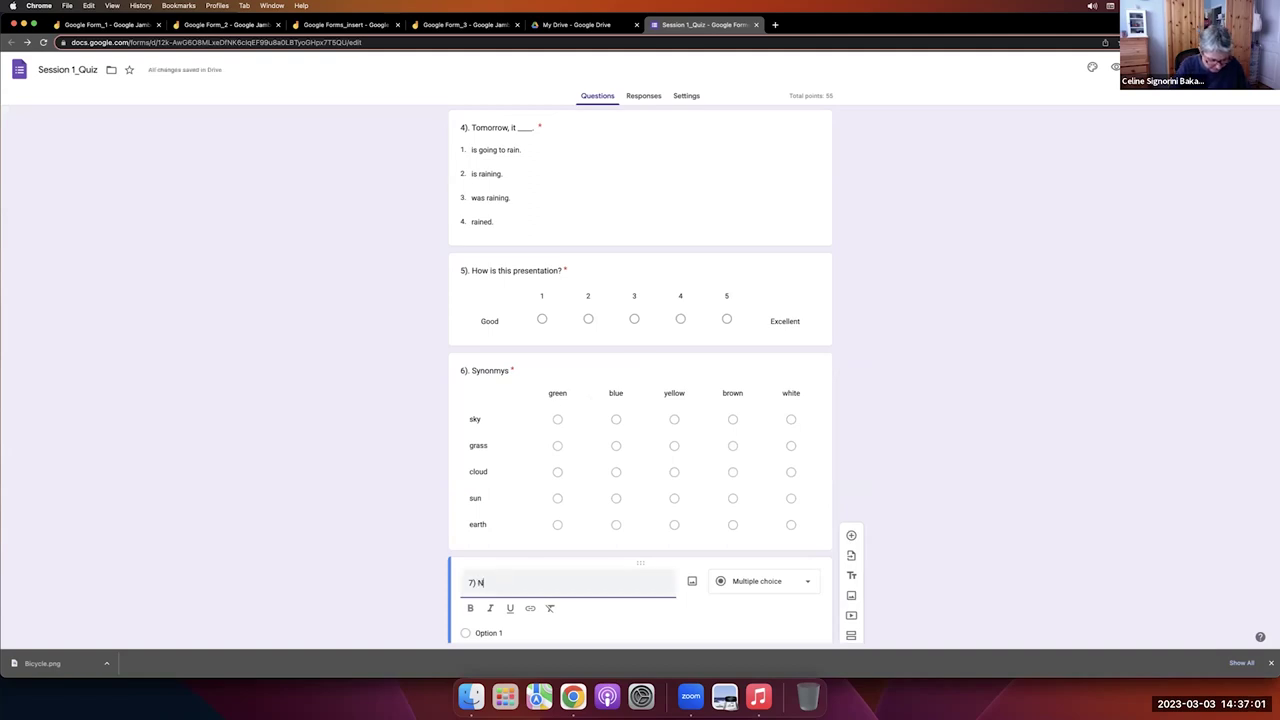
type("egative or positive")
scroll(546, 569, "down", 2)
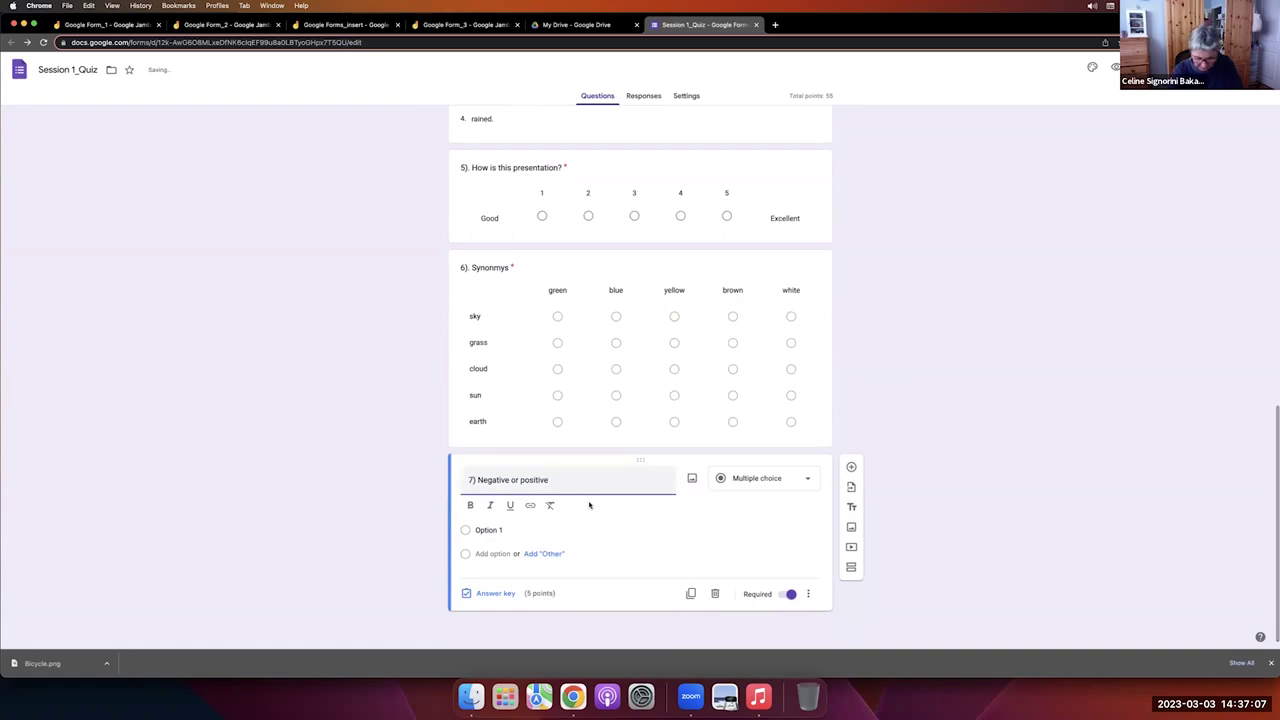
Enter positive and negative as question 7's answer options.
left_click(531, 526)
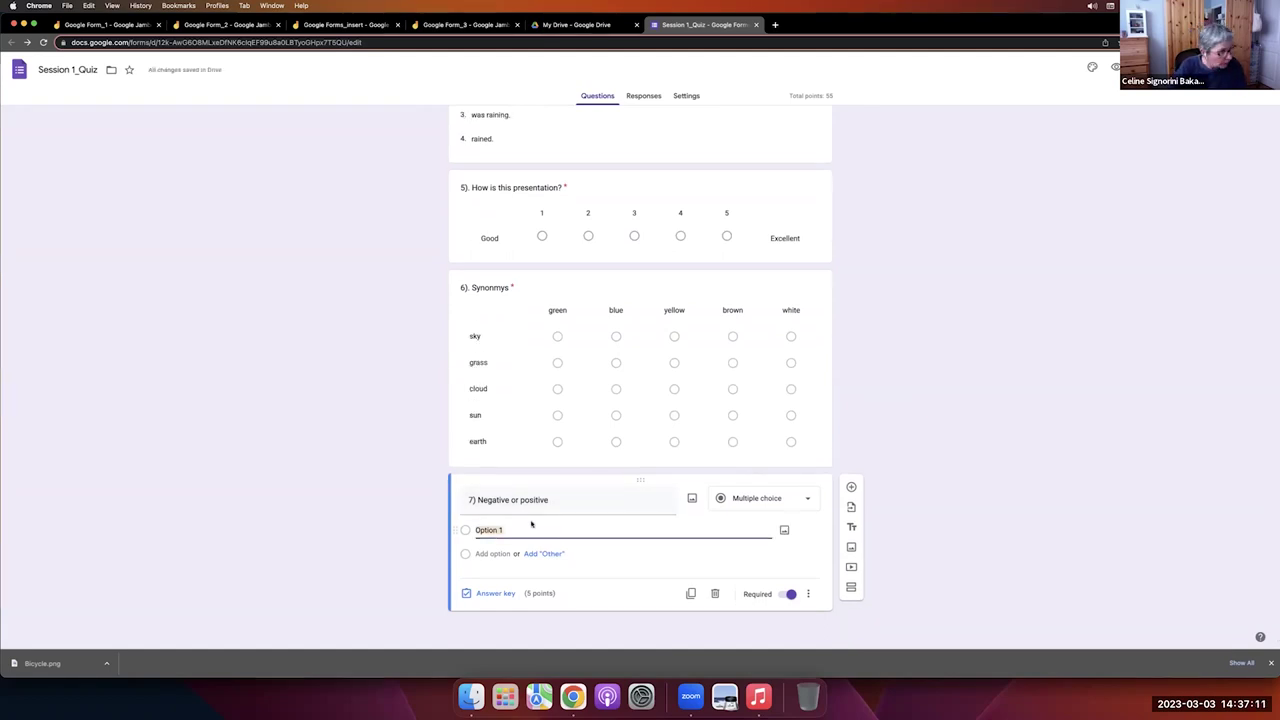
type("positive")
key("Return")
type("negative")
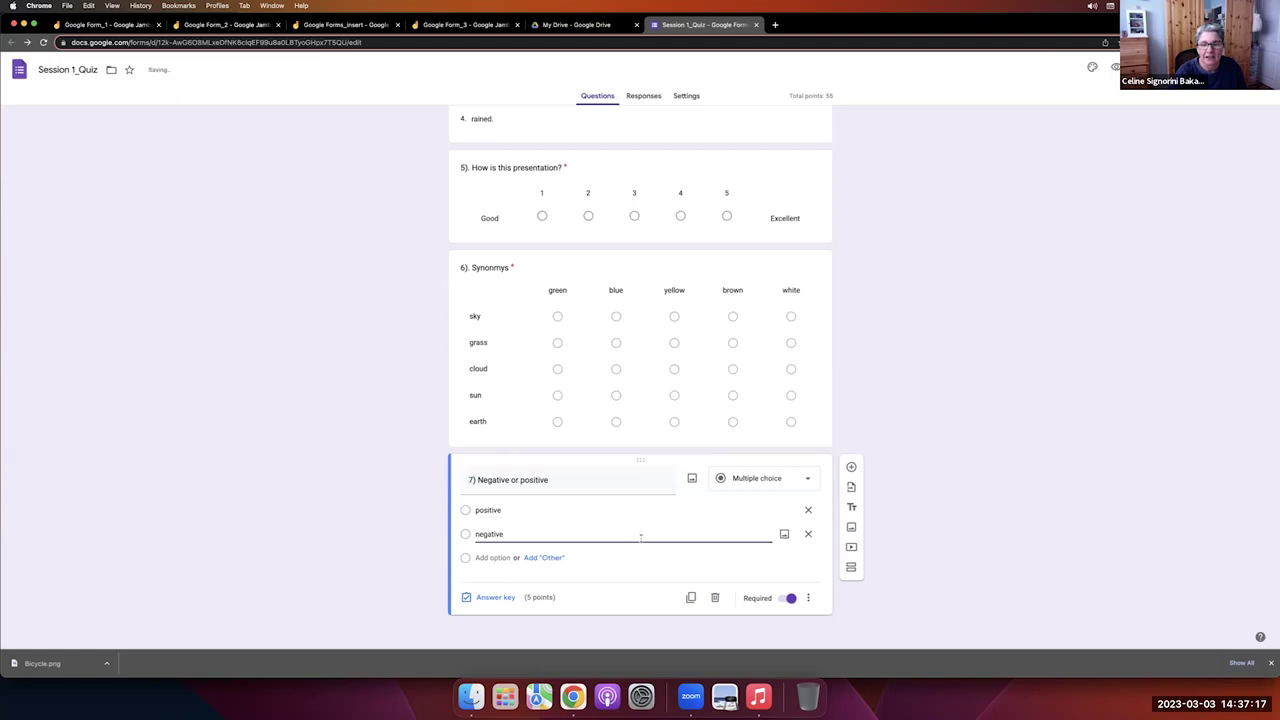
Change question 7's type to Tick box grid.
left_click(777, 480)
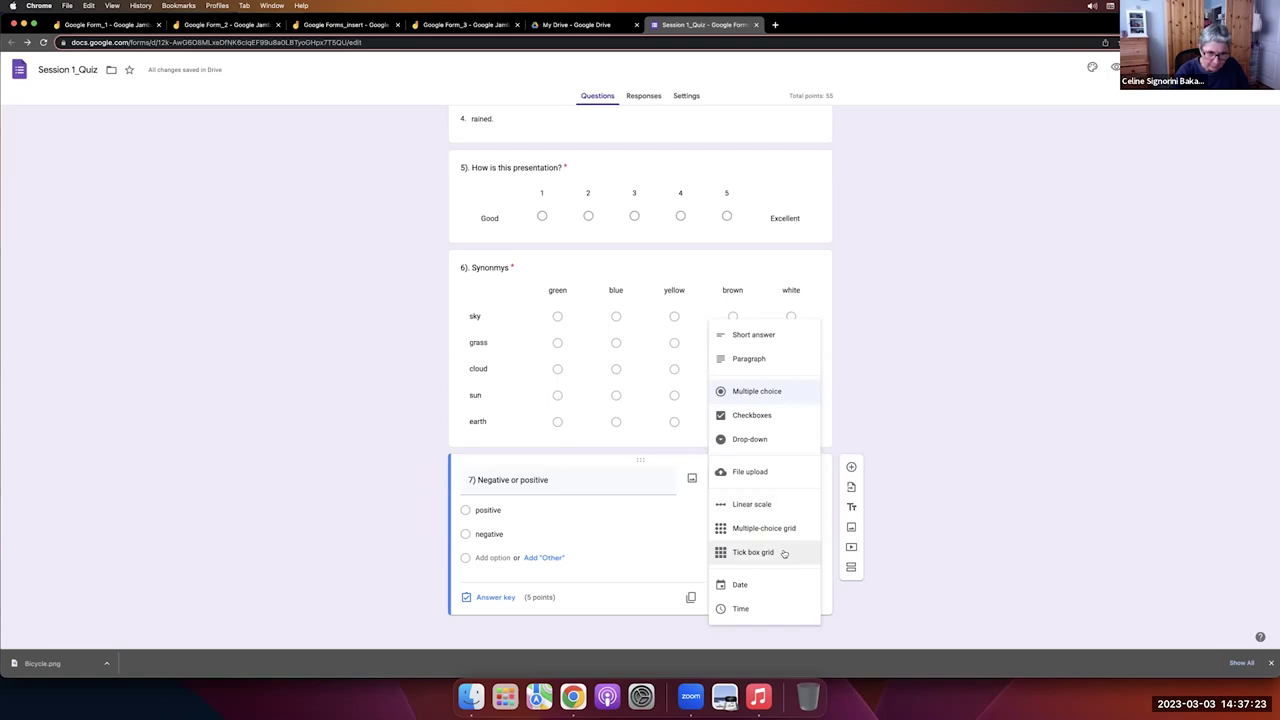
key("Escape")
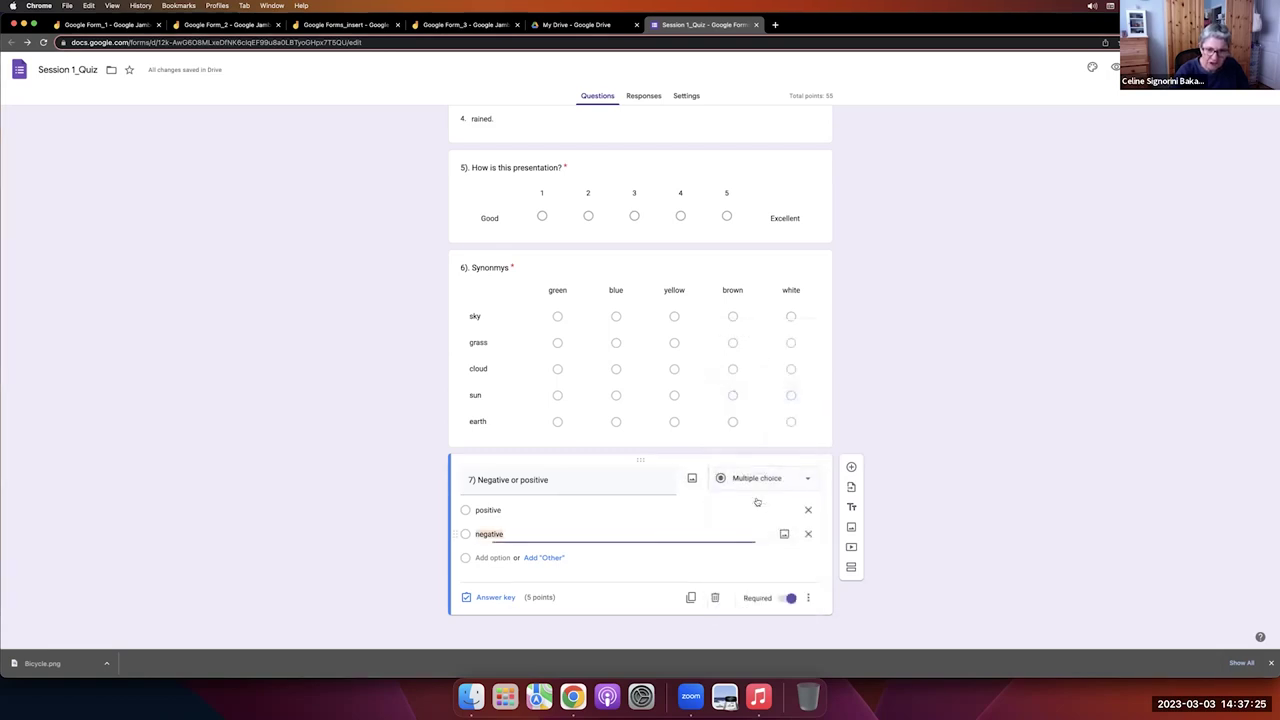
left_click(762, 478)
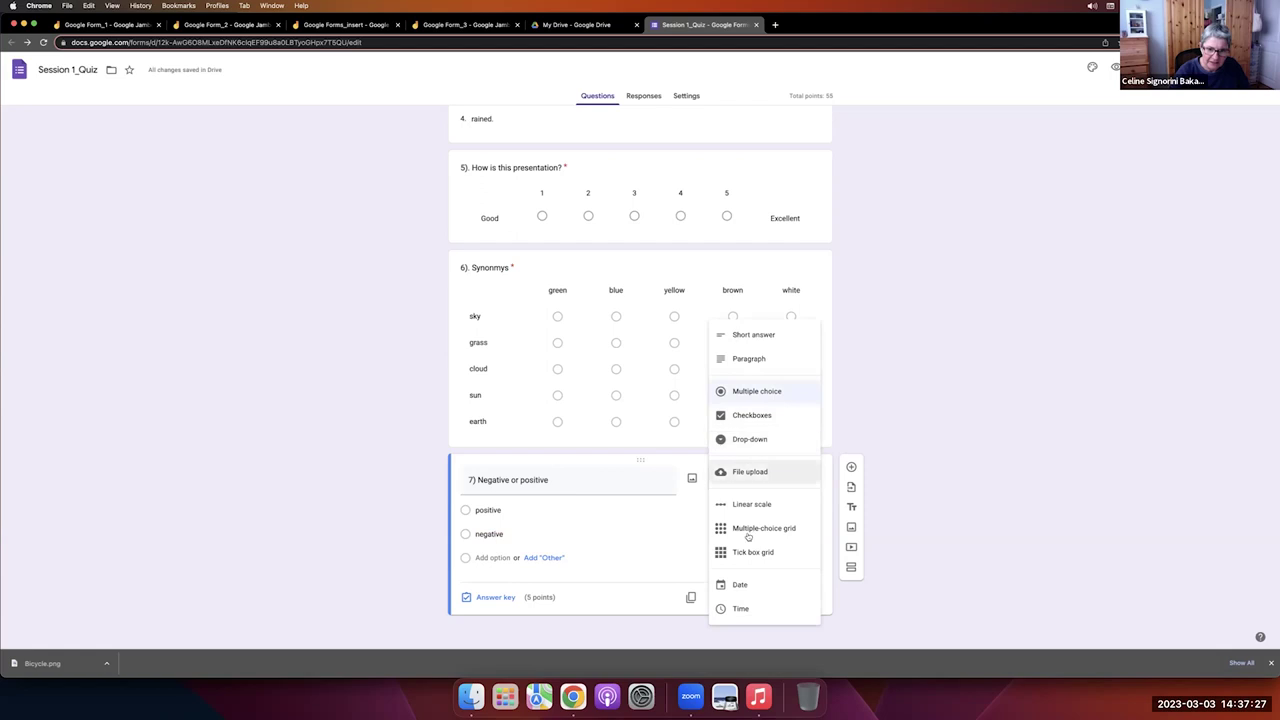
left_click(748, 551)
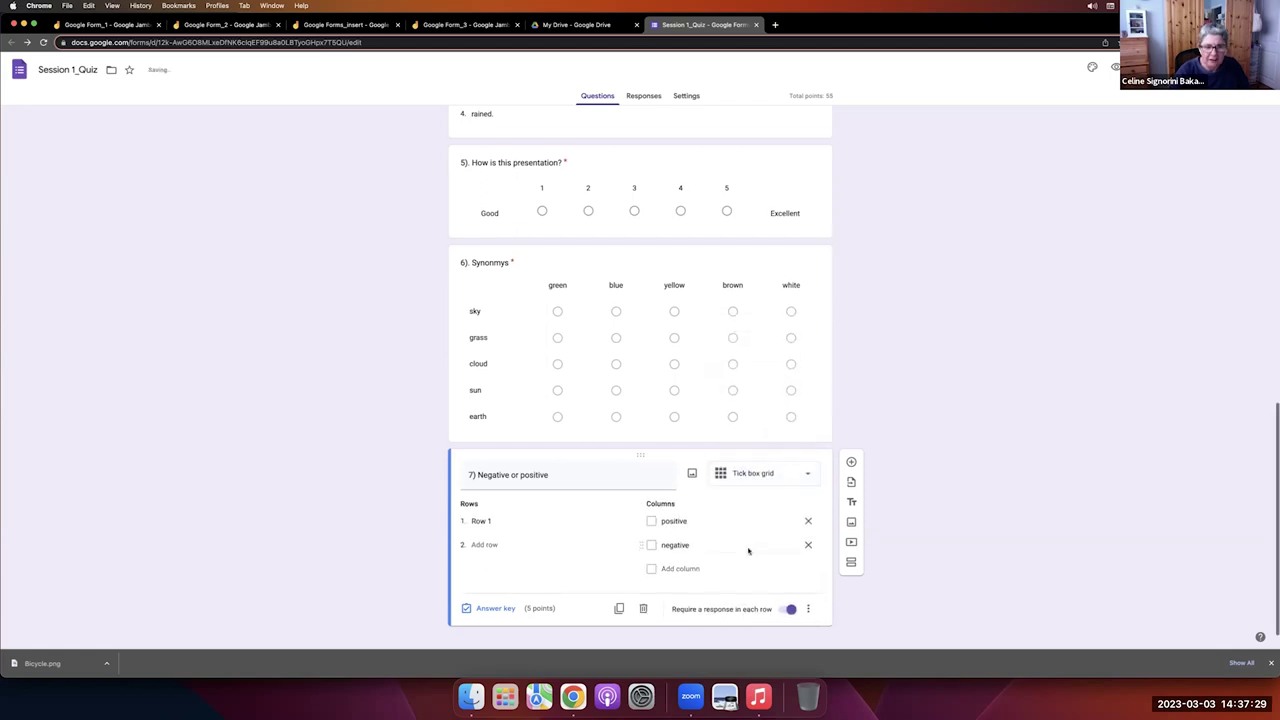
Fill question 7's rows with positive and negative.
left_click(534, 510)
type("positive")
left_click(523, 530)
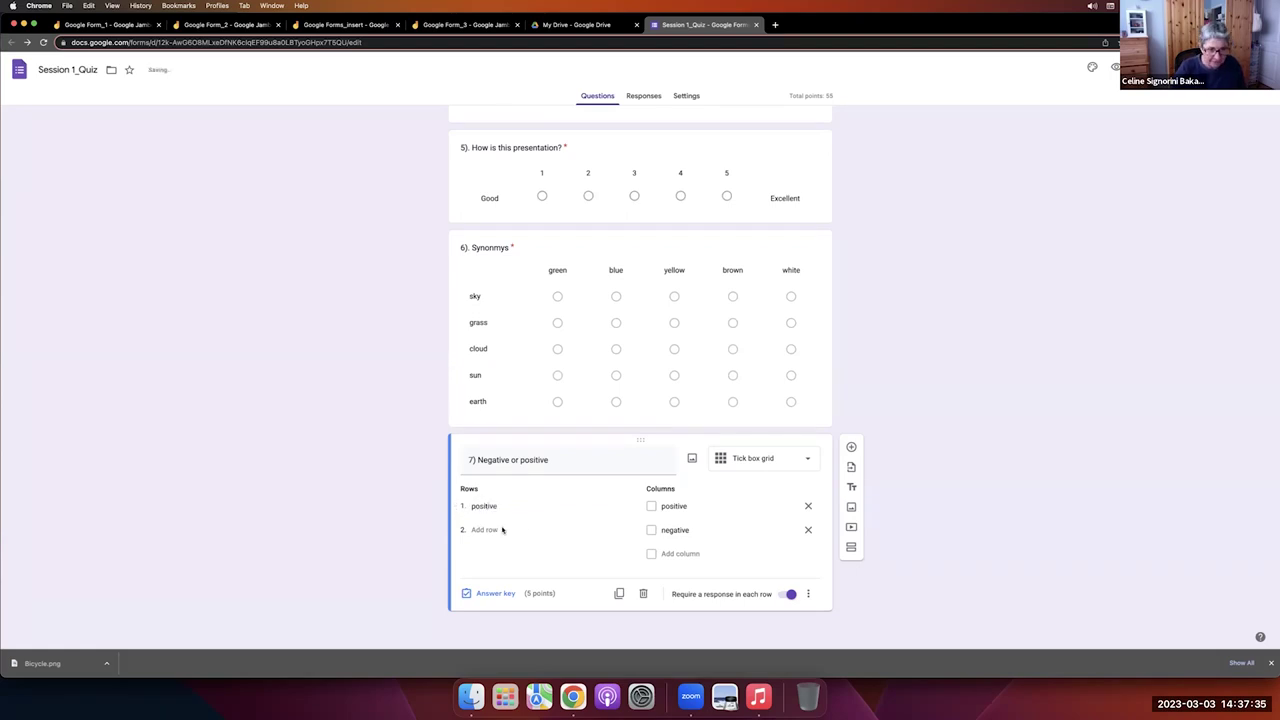
left_click(478, 530)
type("negative")
Replace question 7's first column with dreadful and add exciting and horrible as columns below it.
left_click(676, 505)
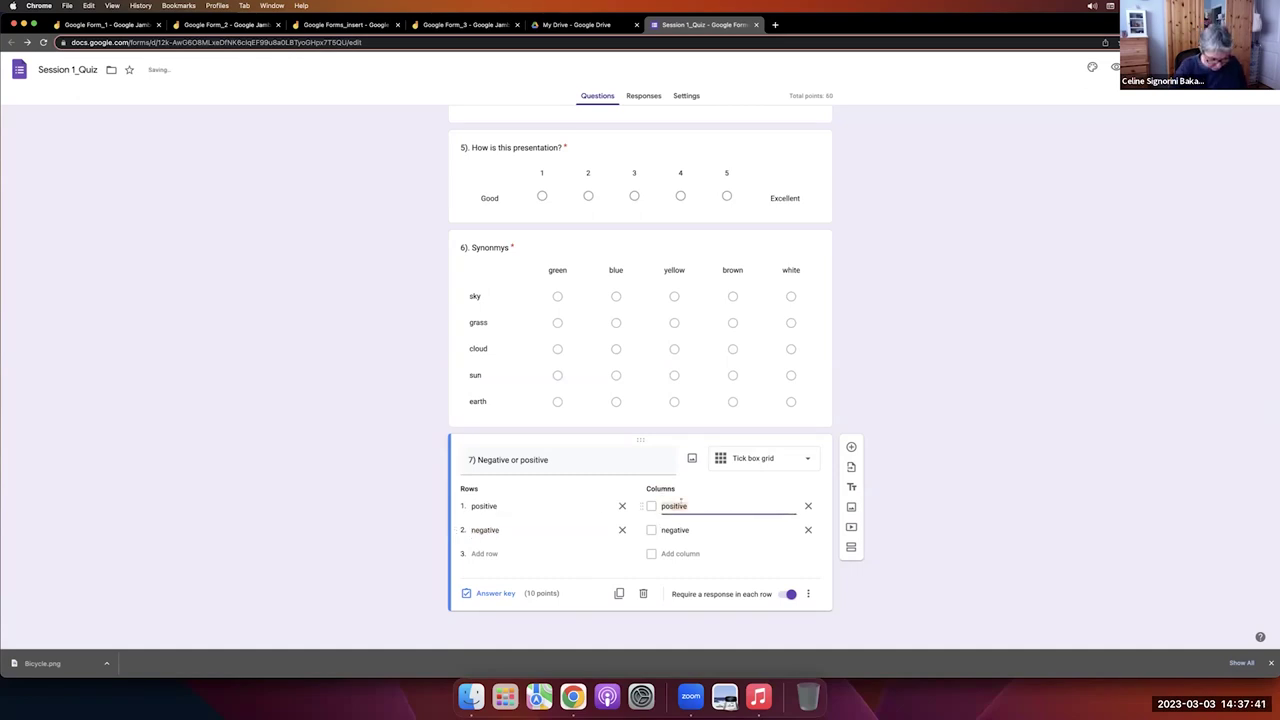
type("dreadful")
key("Return")
type("excut")
key("BackSpace")
key("BackSpace")
type("iting")
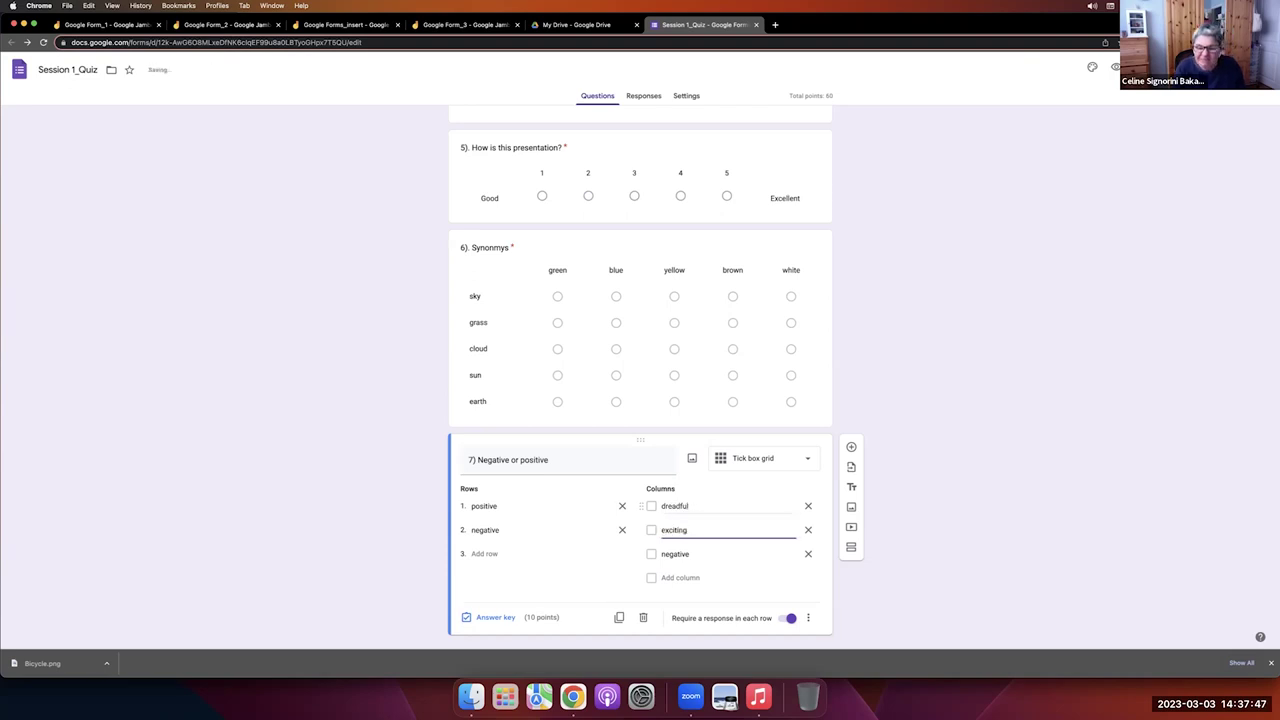
key("Return")
type("horrible")
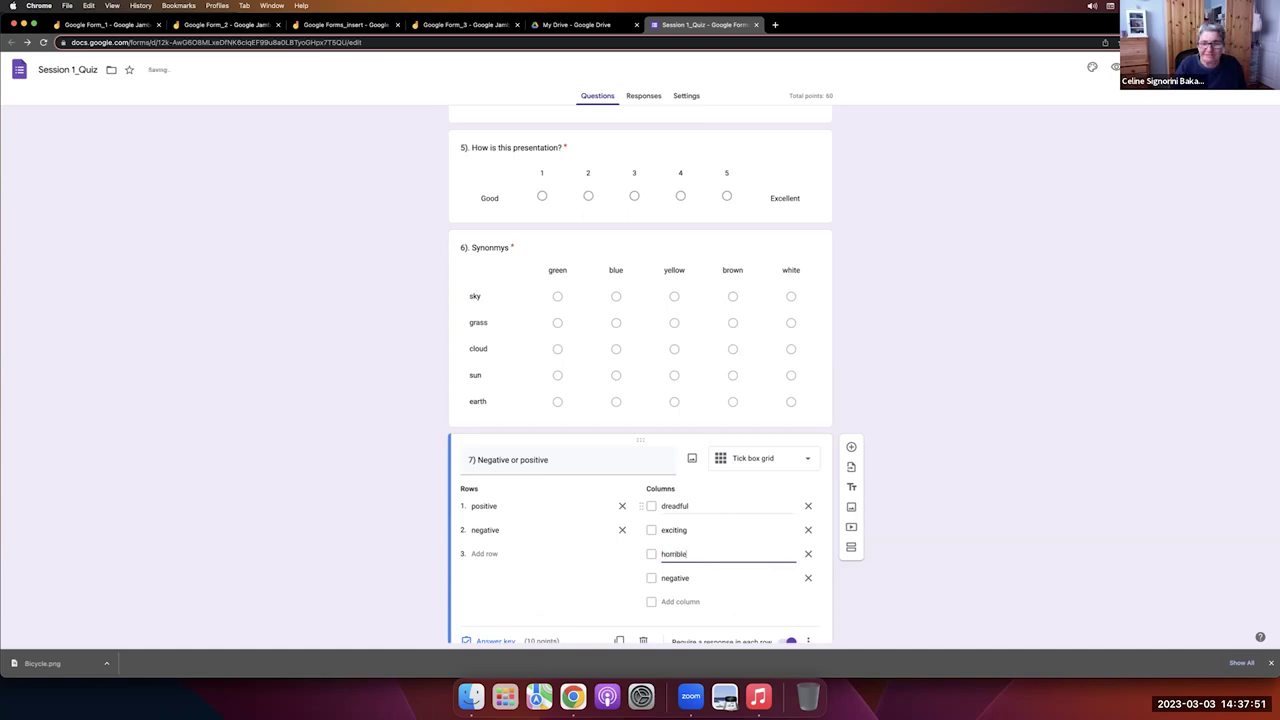
Add the columns atrocious, marvelous and escilerating to question 7 below horrible.
key("Return")
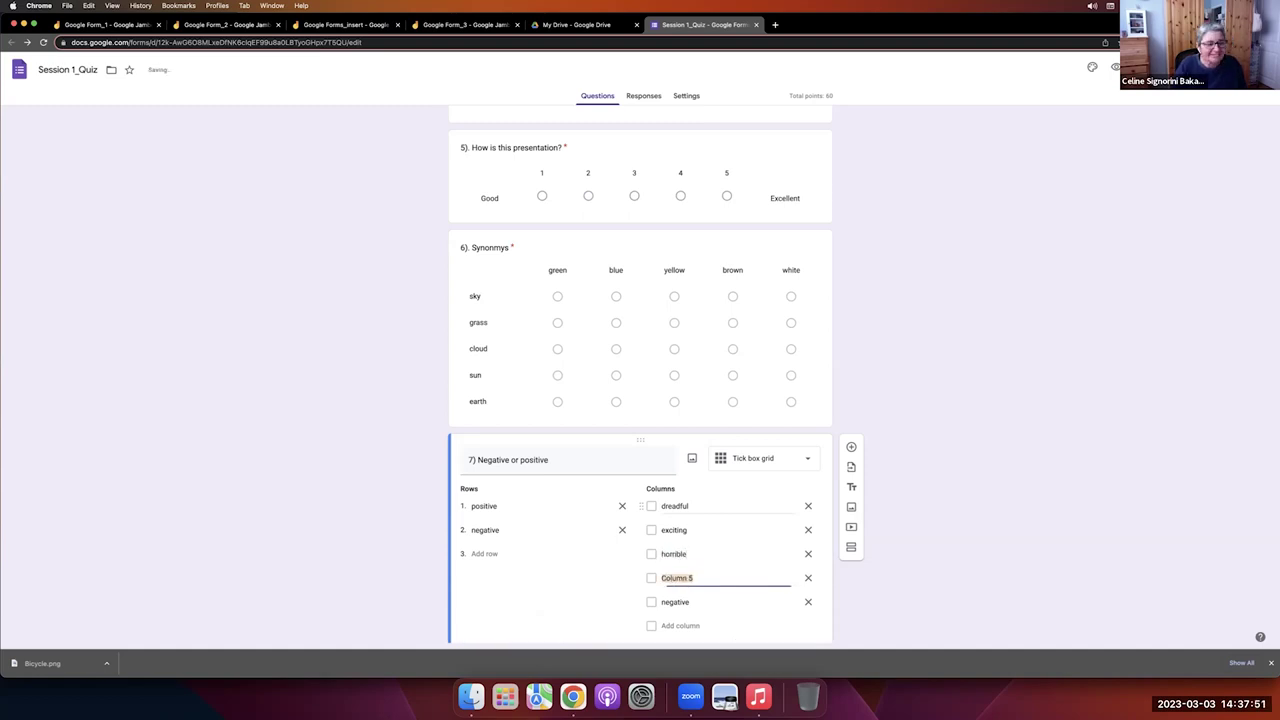
type("atrocious")
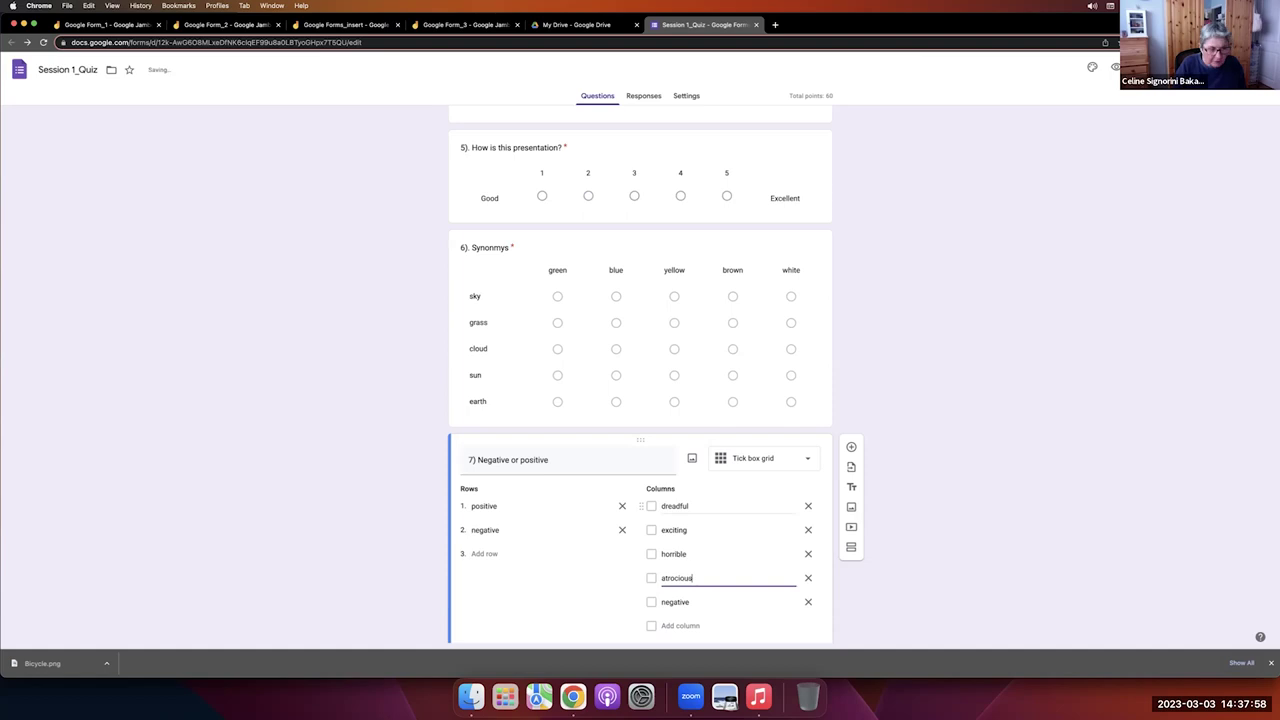
key("Return")
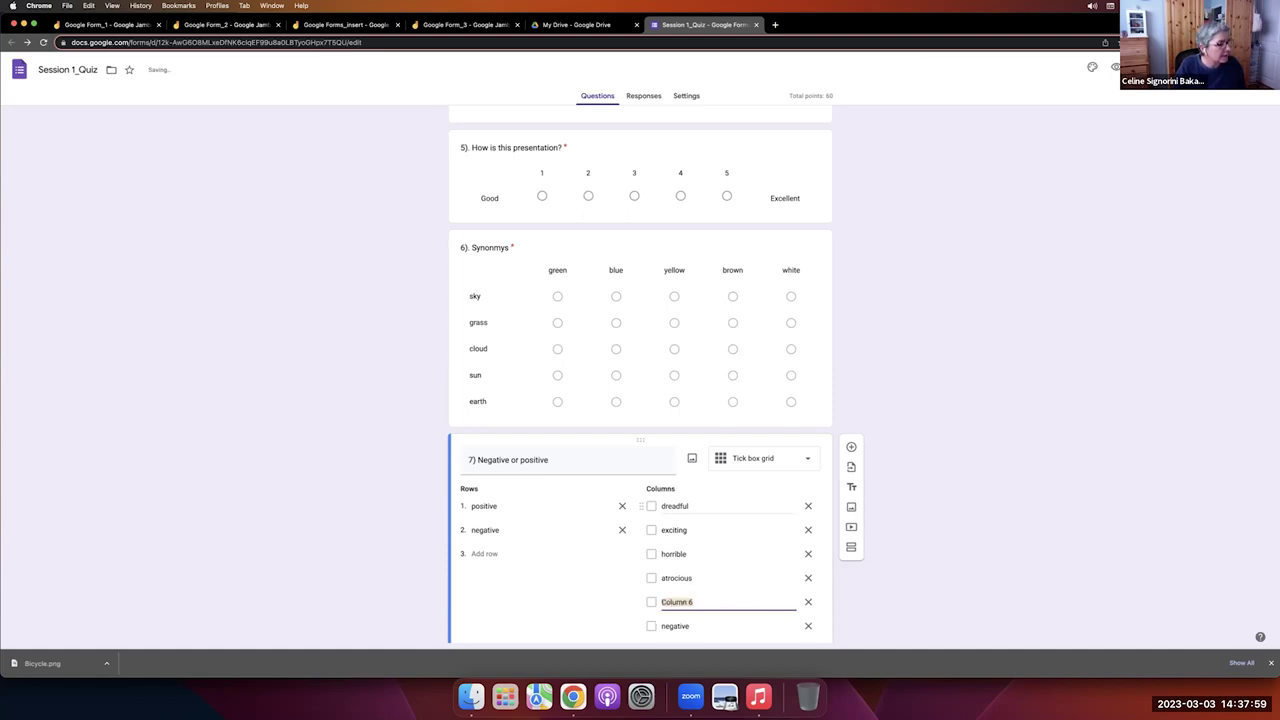
type("man")
key("Return")
type("e")
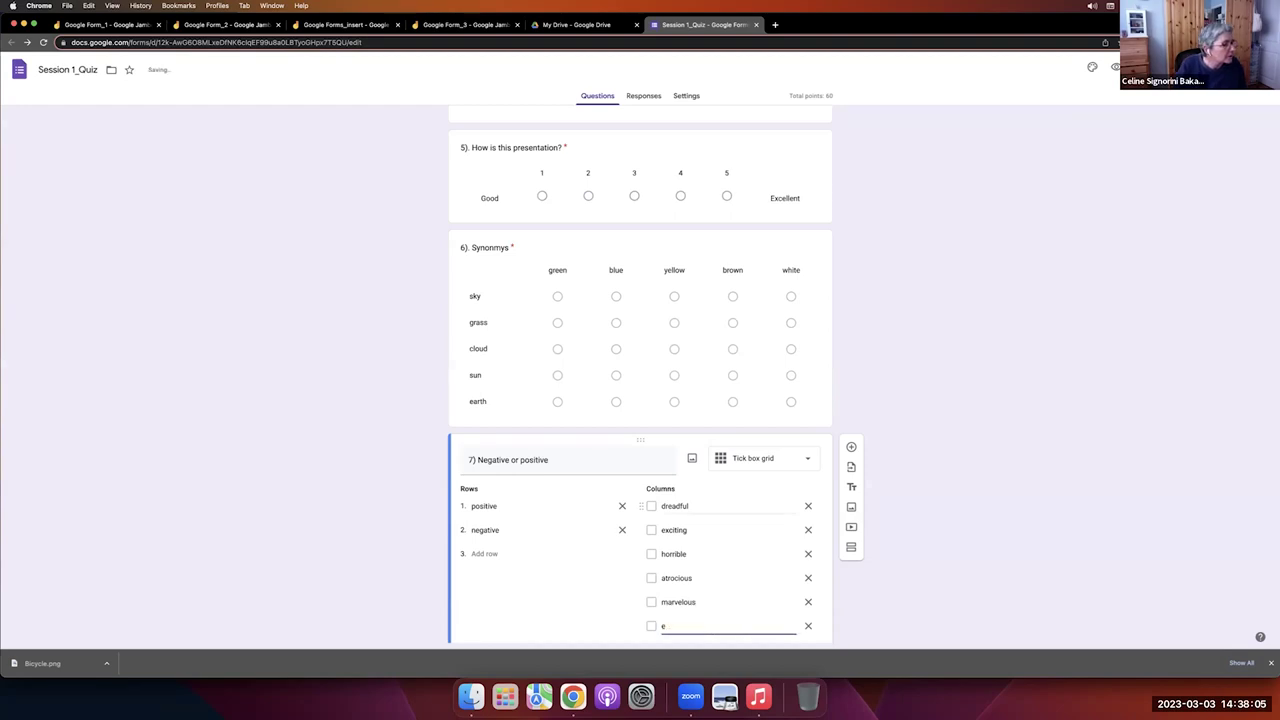
type("scil")
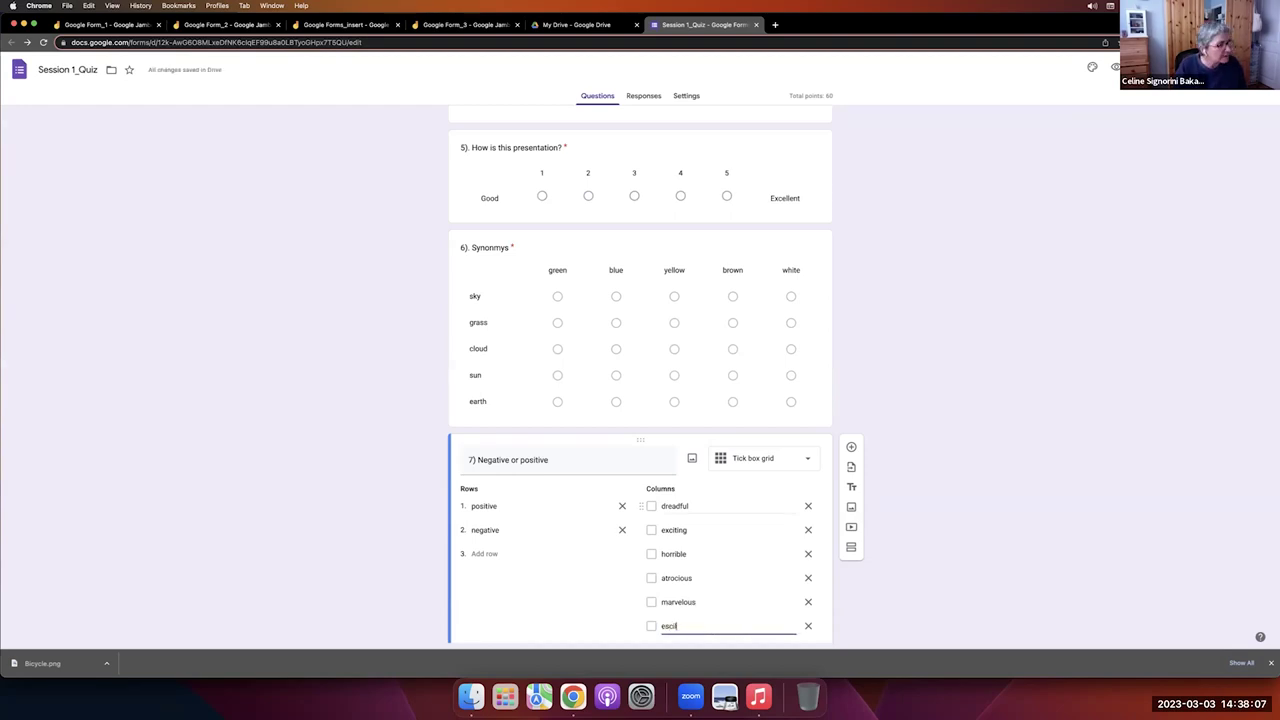
type("erating")
Set question 7's answer key: exciting, marvelous and escilerating for the positive row; dreadful, horrible and atrocious for the negative row.
scroll(745, 460, "down", 2)
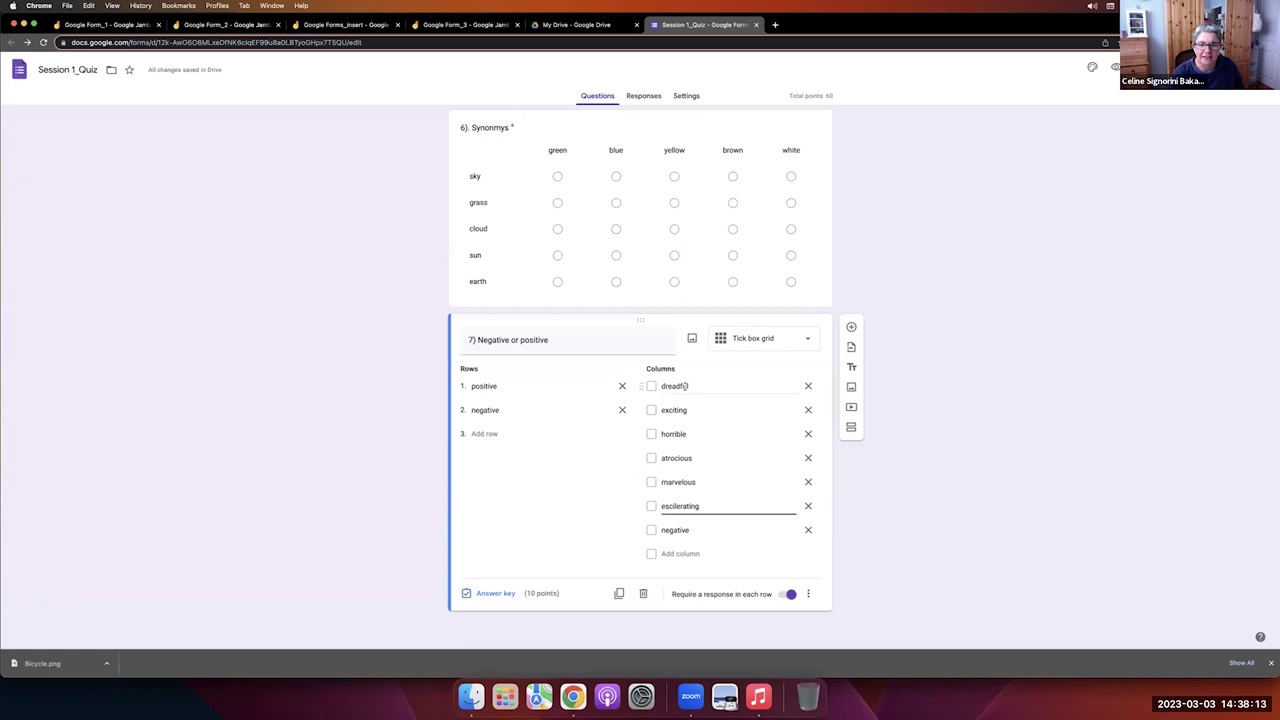
left_click(496, 596)
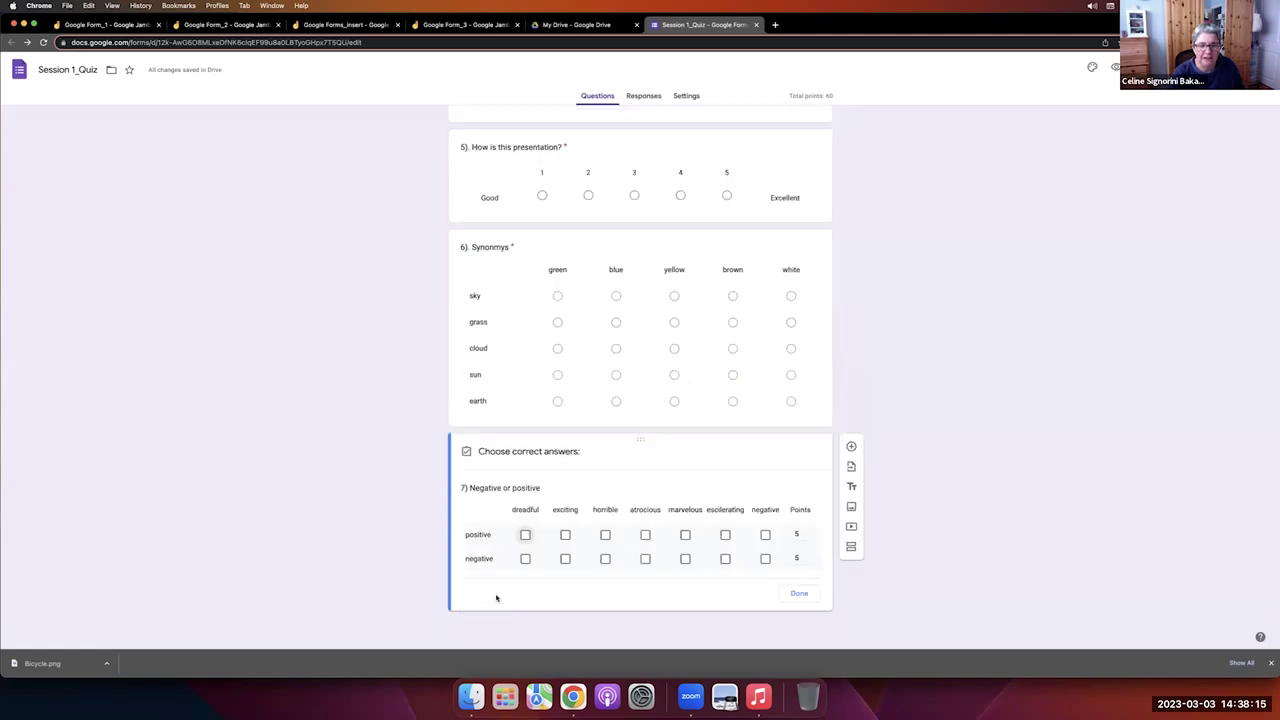
left_click(565, 536)
left_click(685, 536)
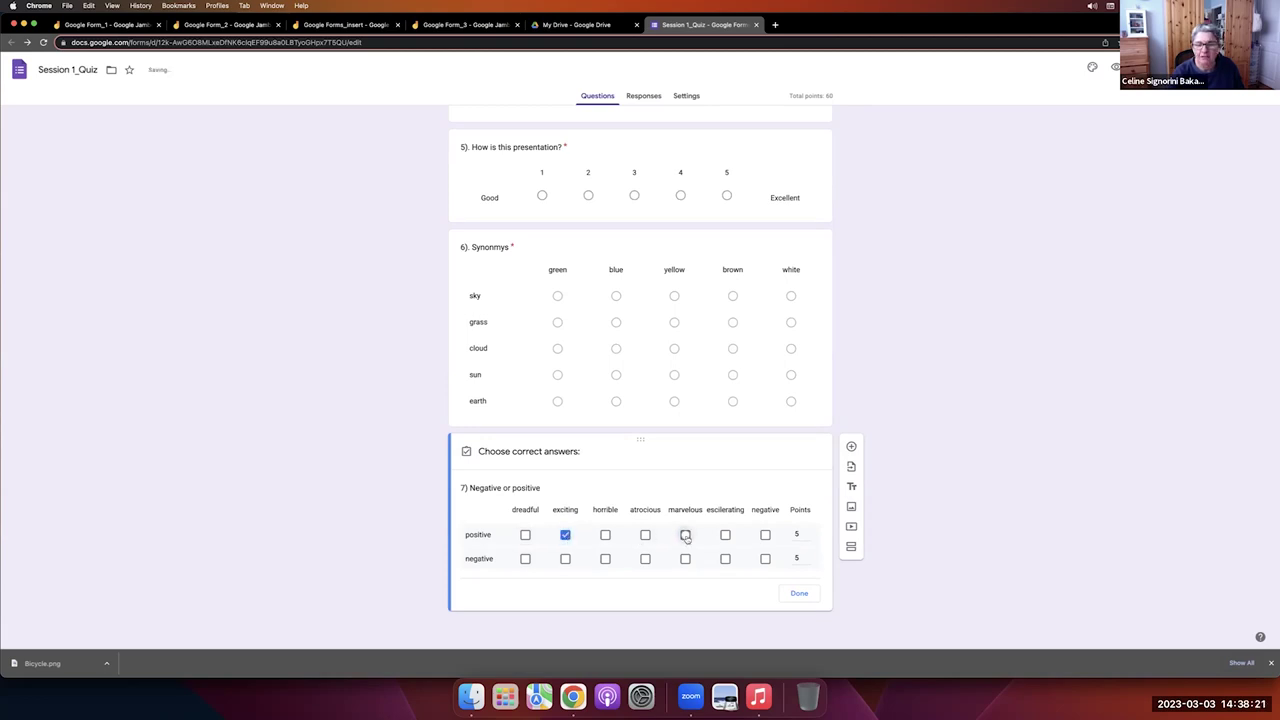
left_click(725, 535)
left_click(525, 559)
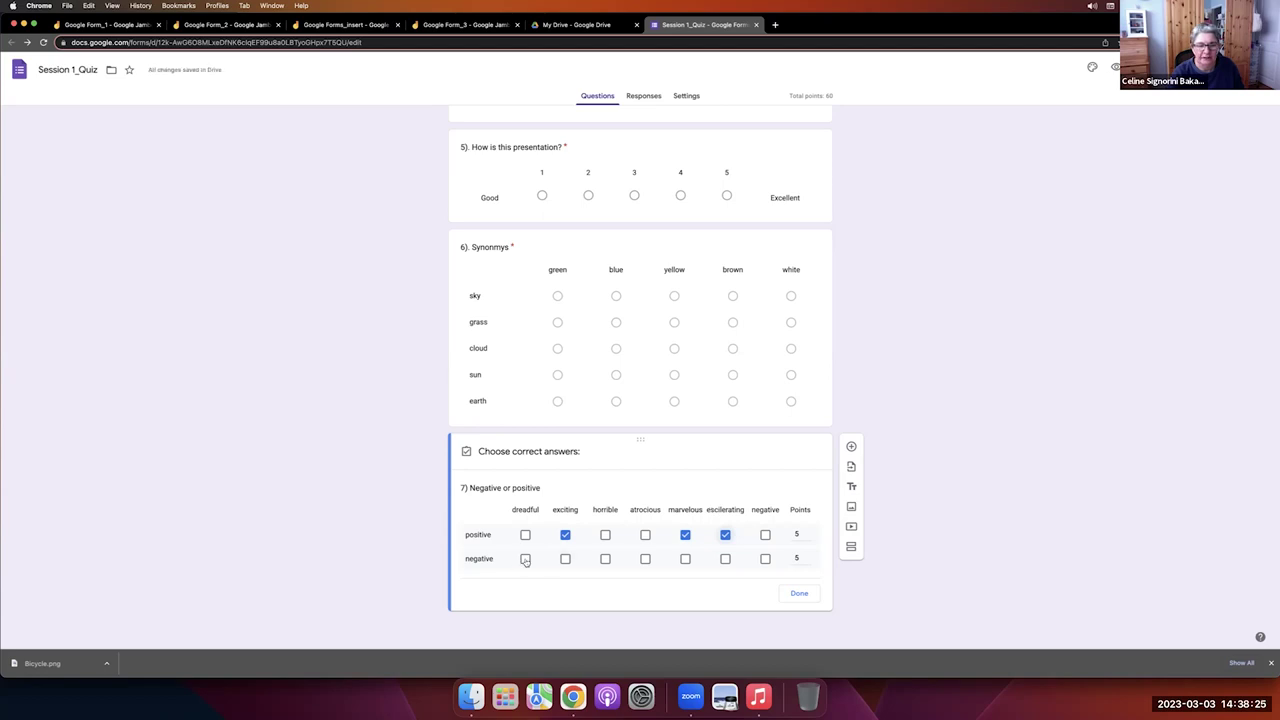
left_click(605, 559)
left_click(645, 559)
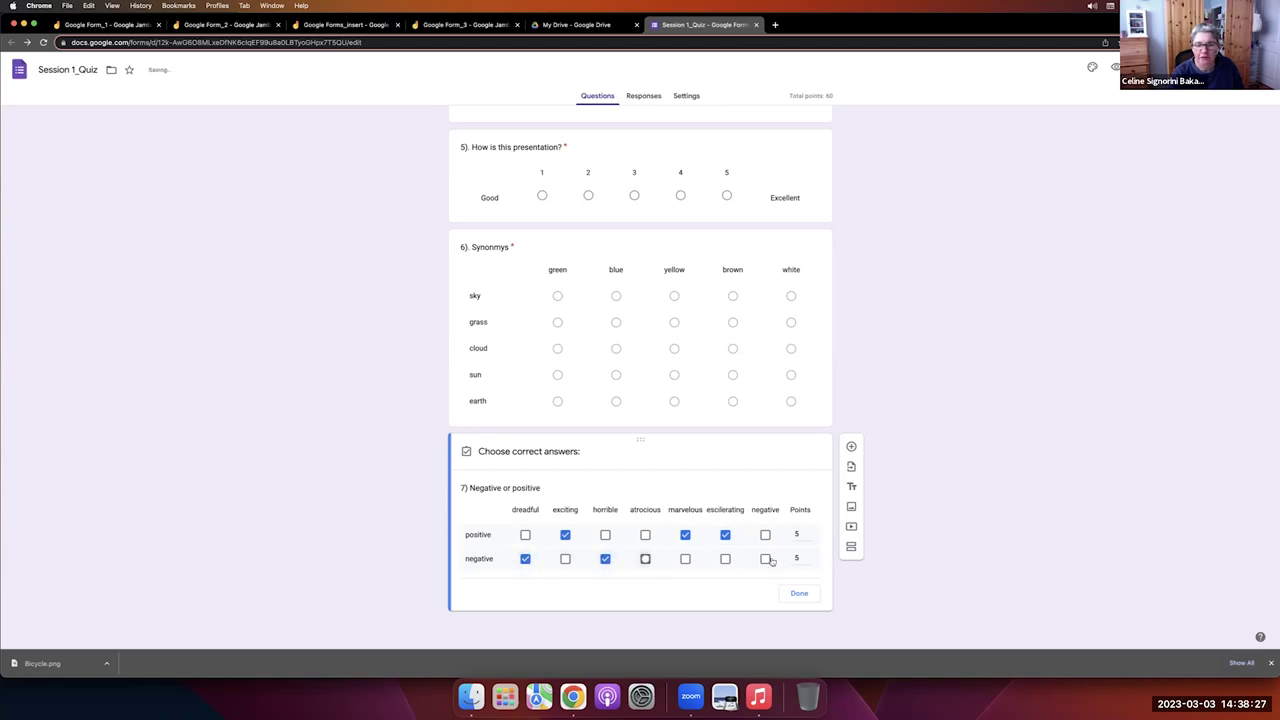
left_click(799, 593)
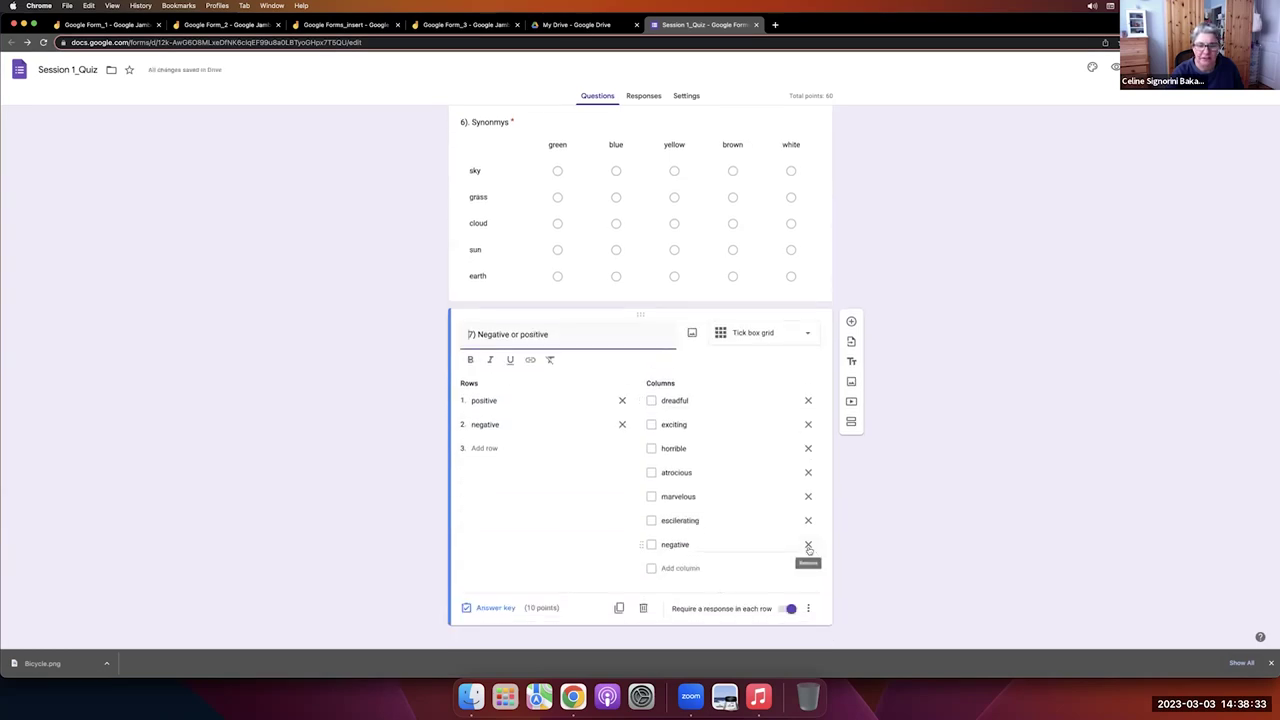
Delete the surplus negative column from question 7 and move the escilerating column directly below exciting.
left_click(492, 608)
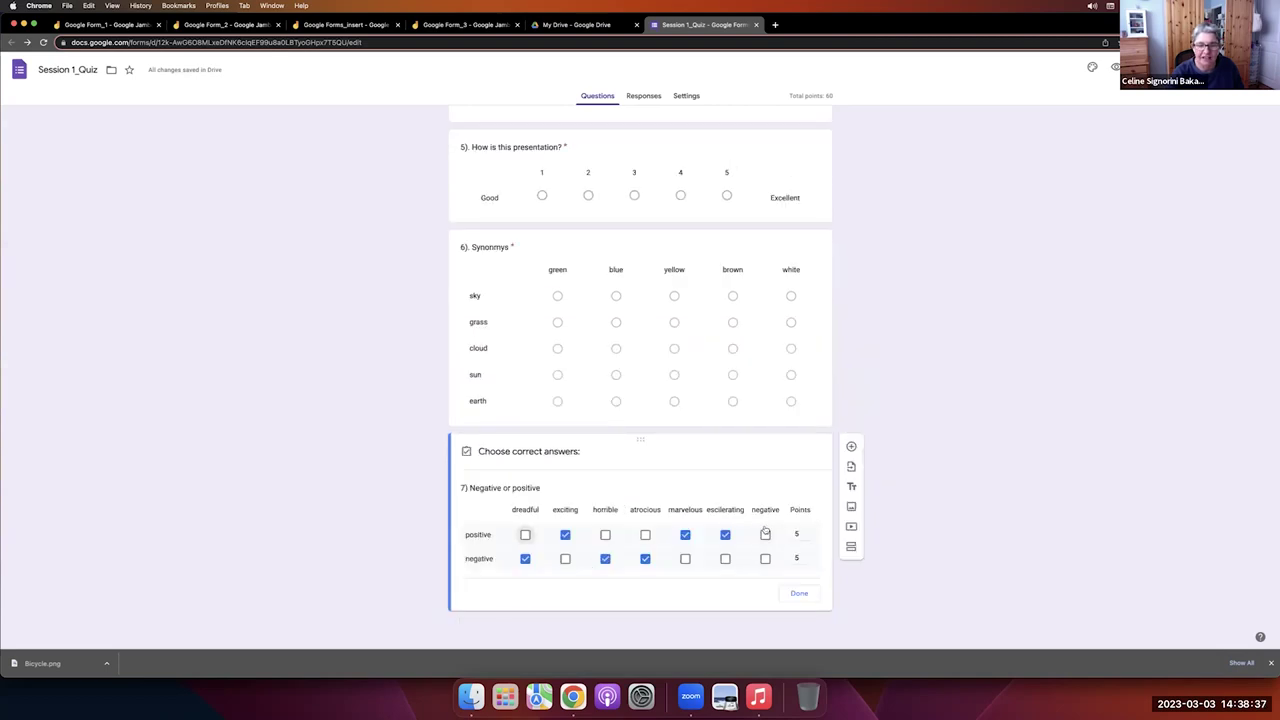
left_click(799, 594)
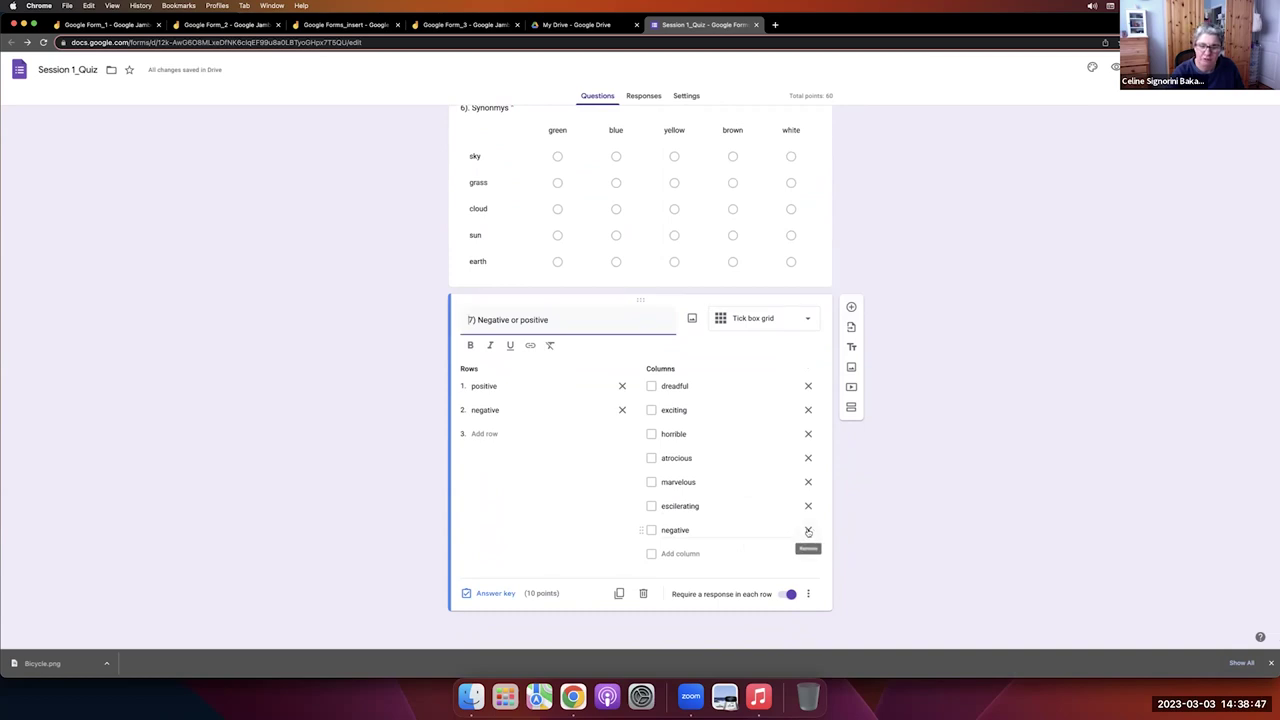
left_click(808, 531)
left_click_drag(643, 530, 644, 452)
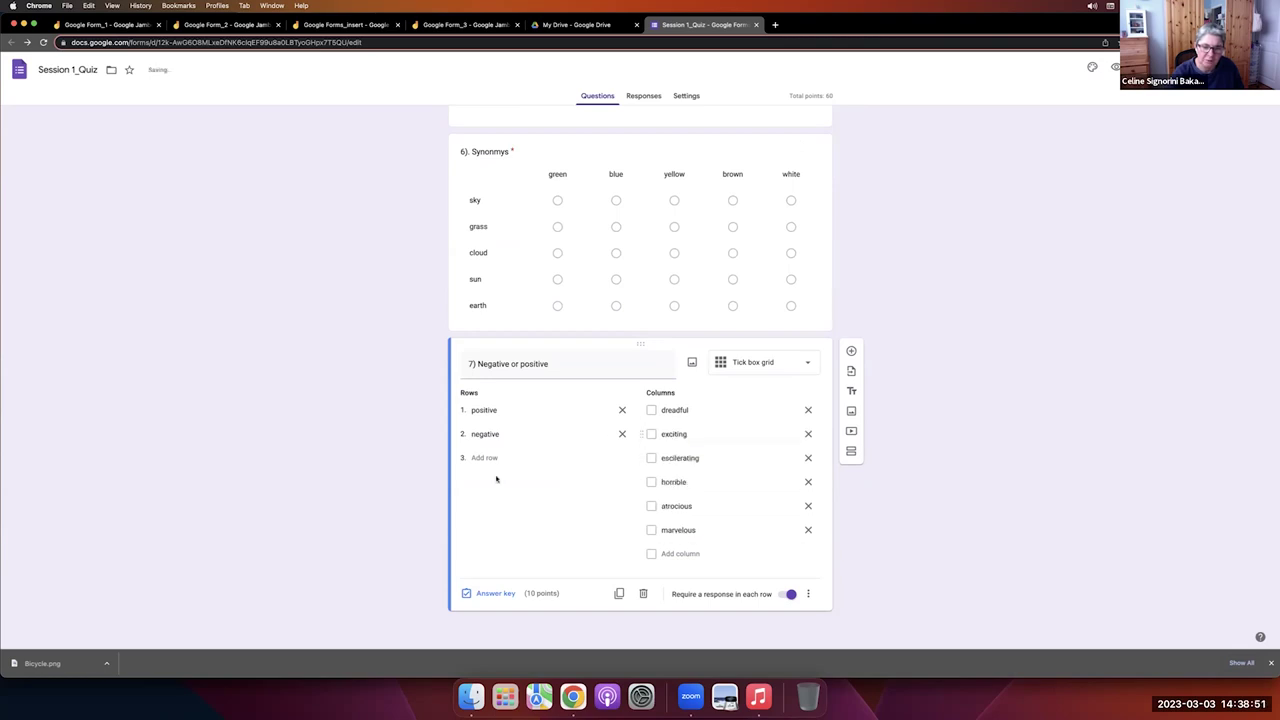
Move question 7's negative row above positive, and change the spelling of the escilerating column to excilerating.
left_click_drag(450, 433, 453, 410)
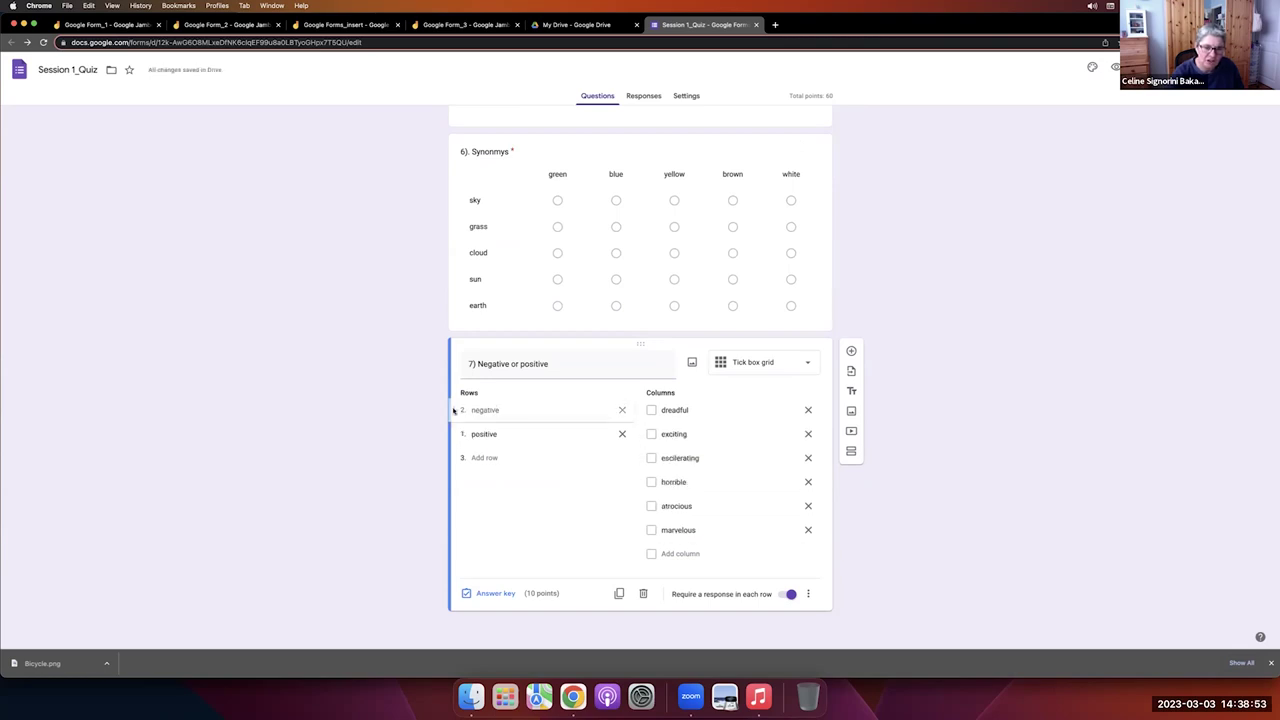
left_click(672, 457)
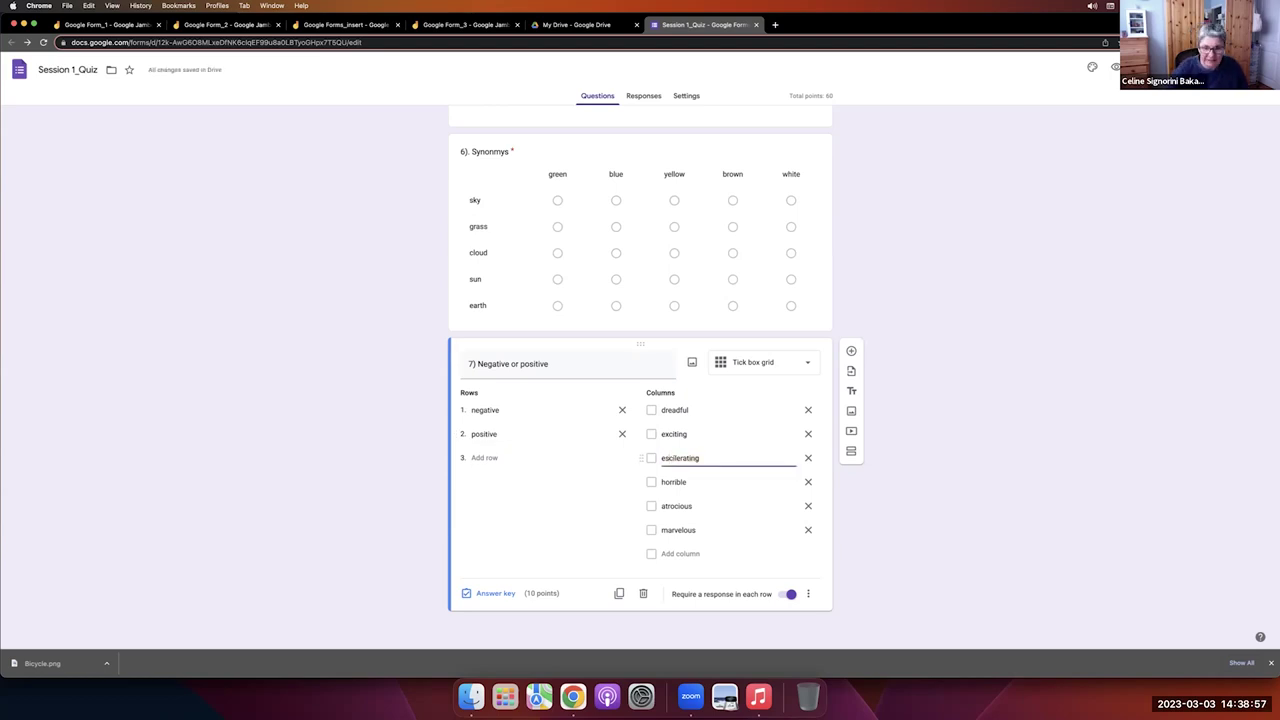
key("BackSpace")
type("x")
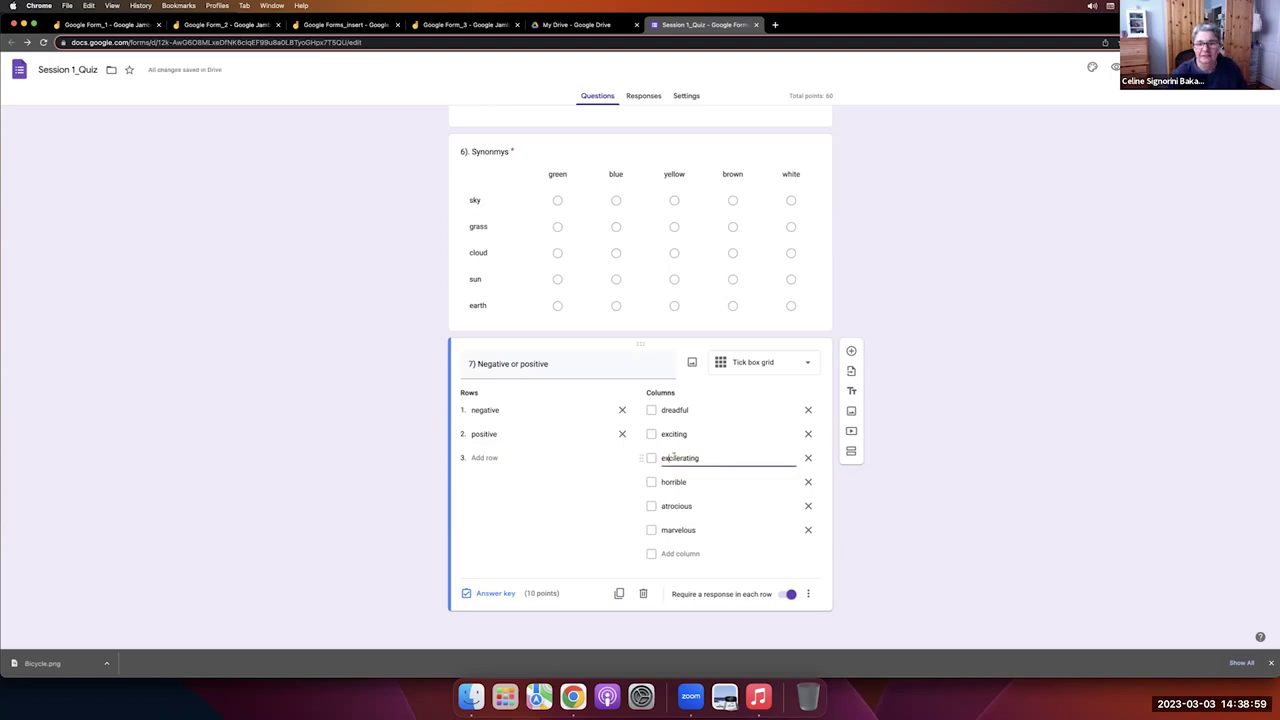
left_click(490, 594)
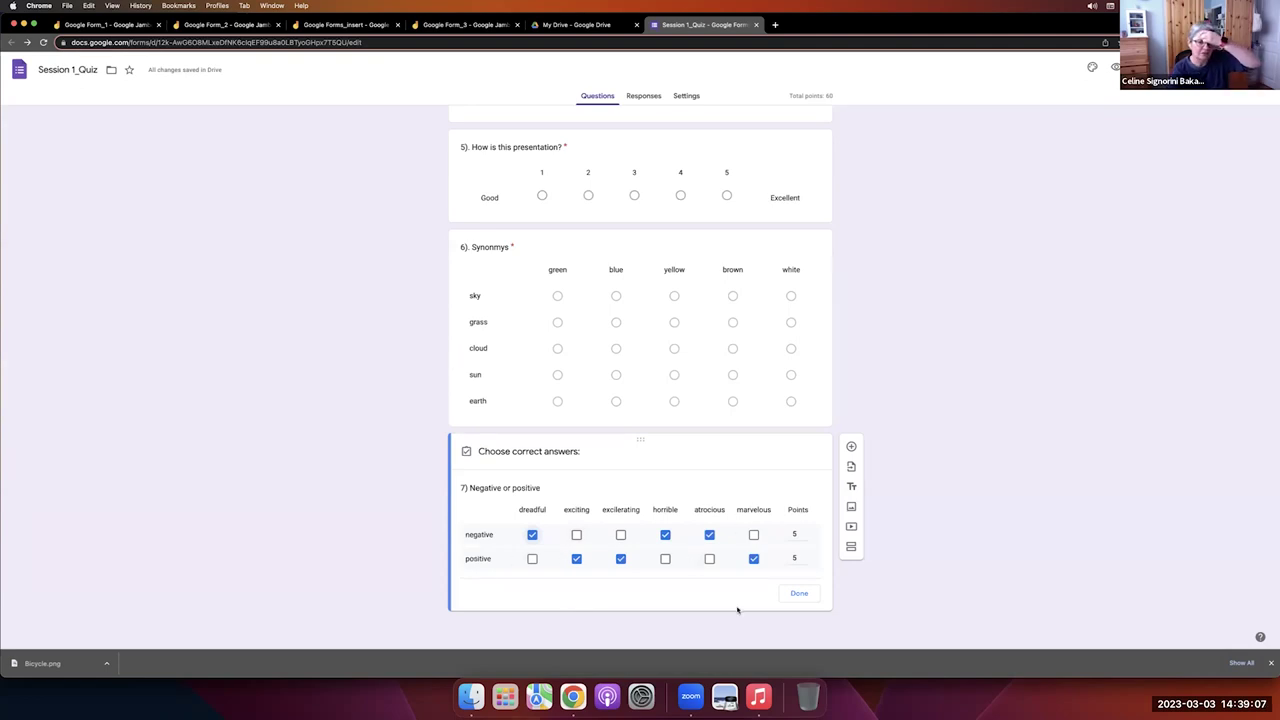
left_click(800, 594)
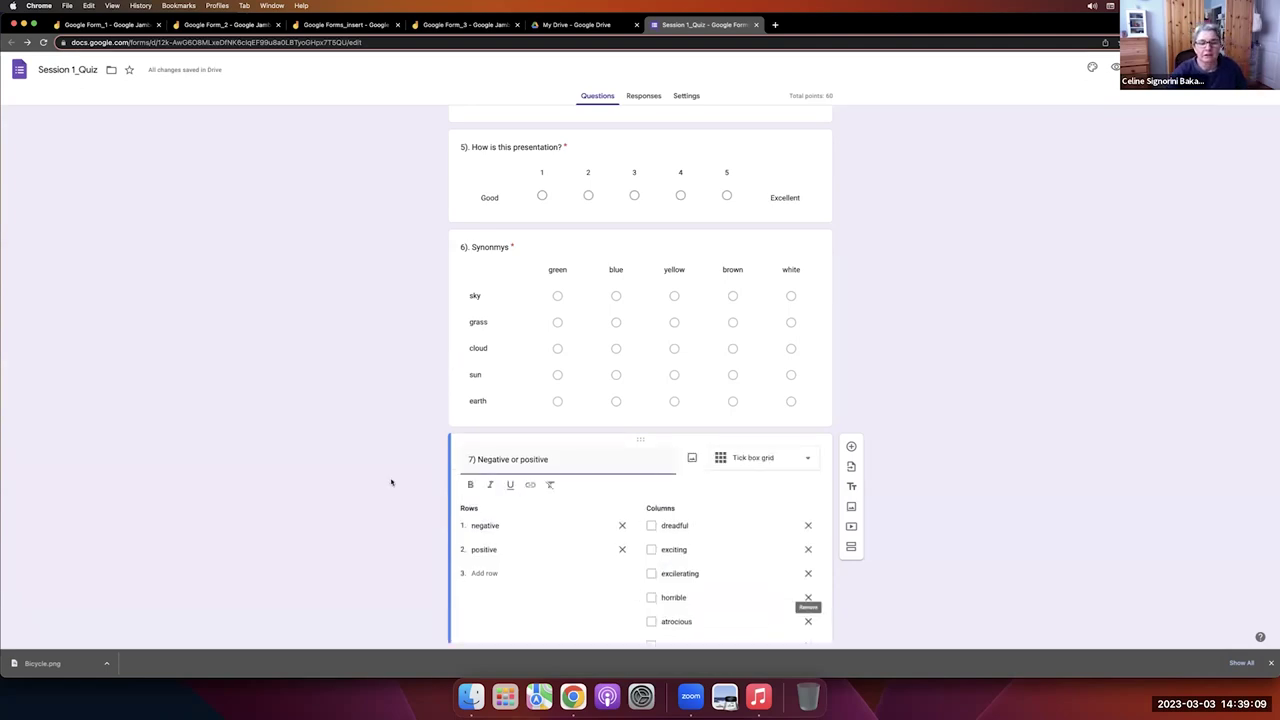
Preview the quiz and look through its questions down to the tick box grid of question 7.
scroll(490, 418, "down", 2)
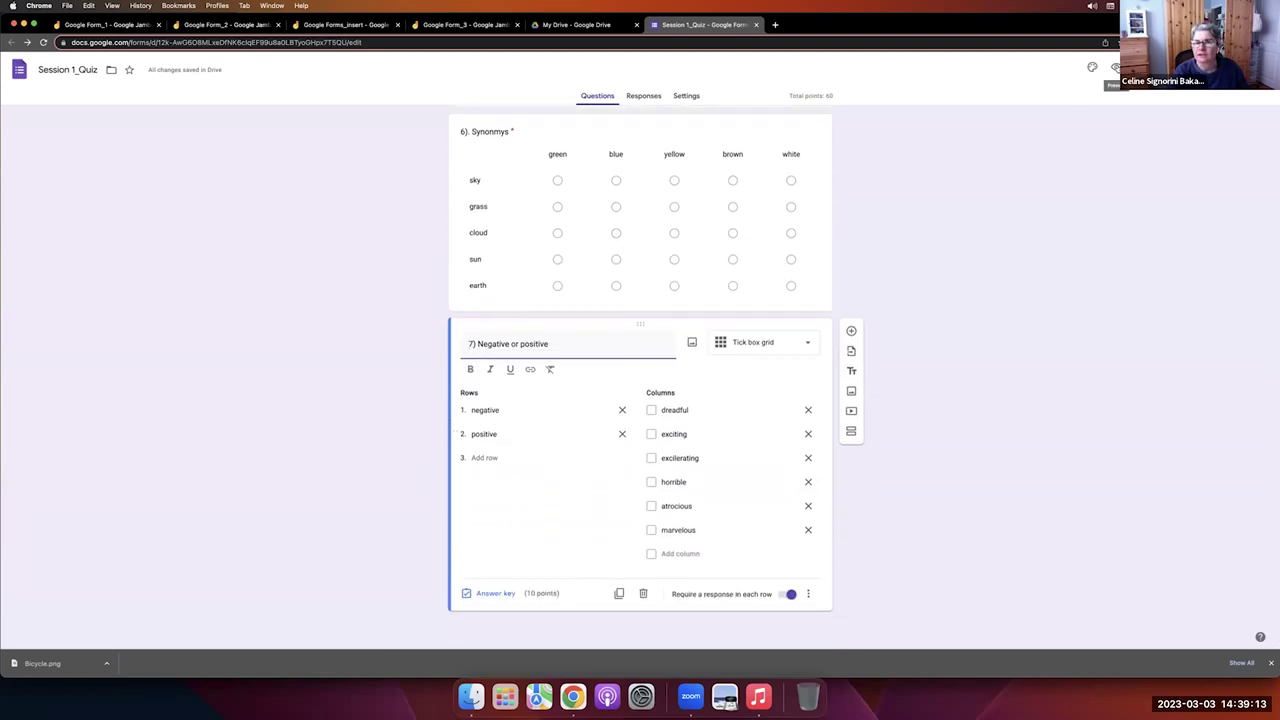
left_click(1116, 67)
scroll(691, 348, "down", 3)
scroll(691, 348, "down", 5)
scroll(691, 348, "up", 10)
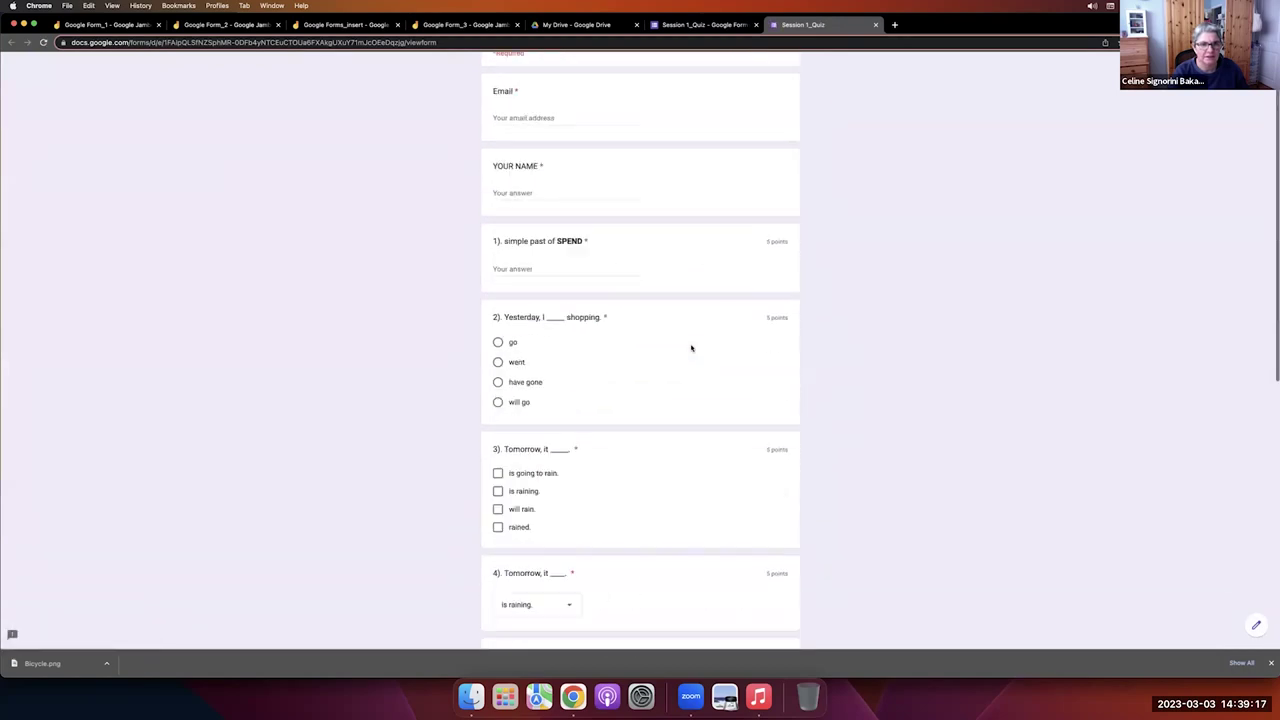
scroll(691, 348, "down", 10)
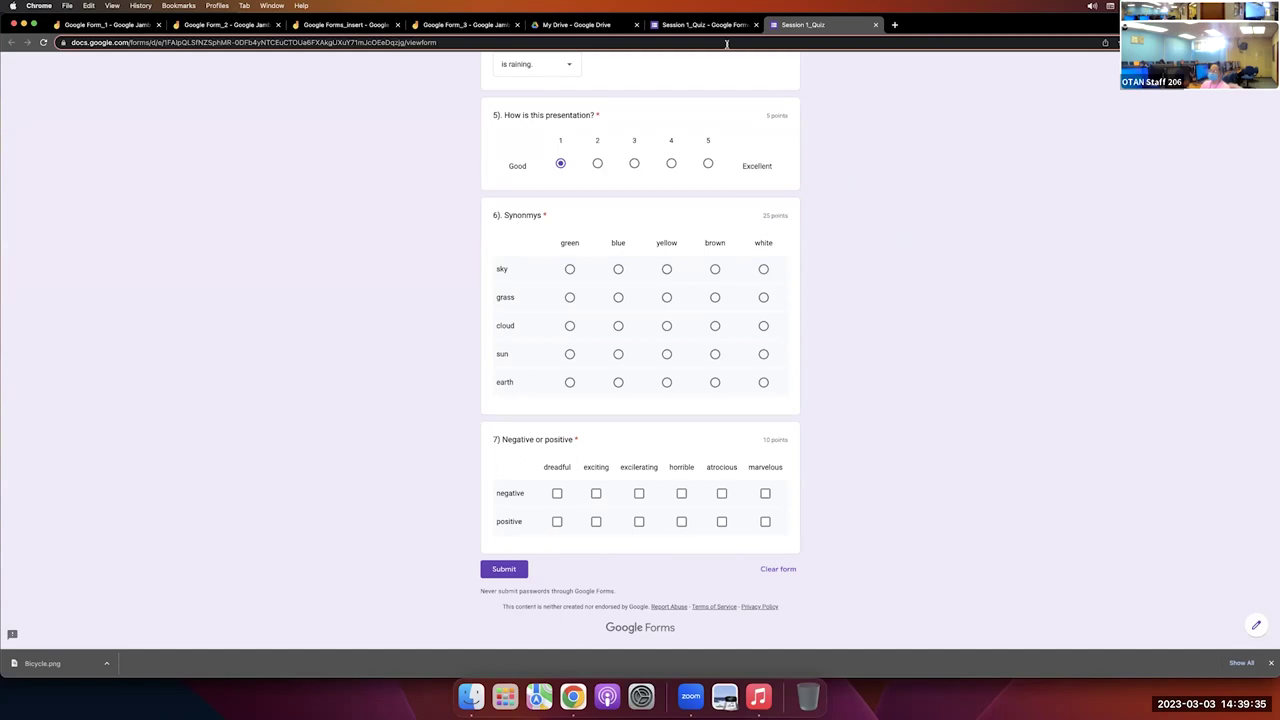
Back in the form editor, review question 7's type and answer key, and change its title to "7) Negative or positive?".
left_click(703, 24)
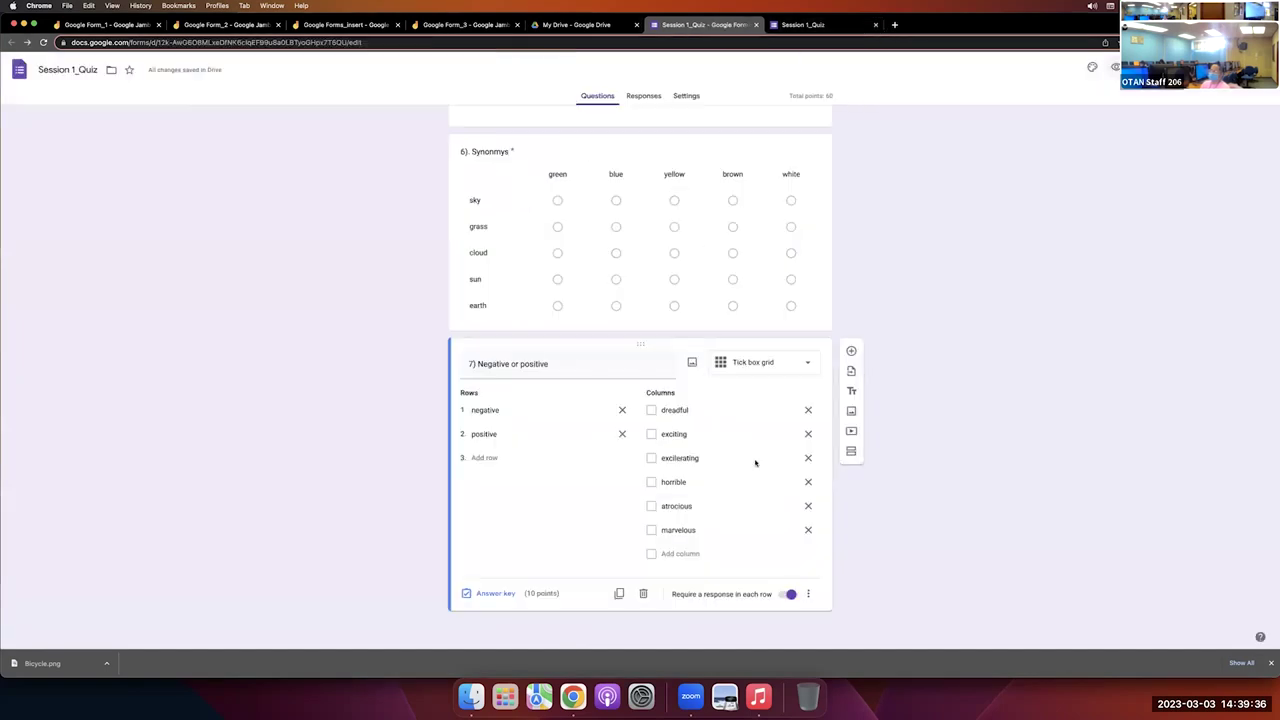
left_click(809, 364)
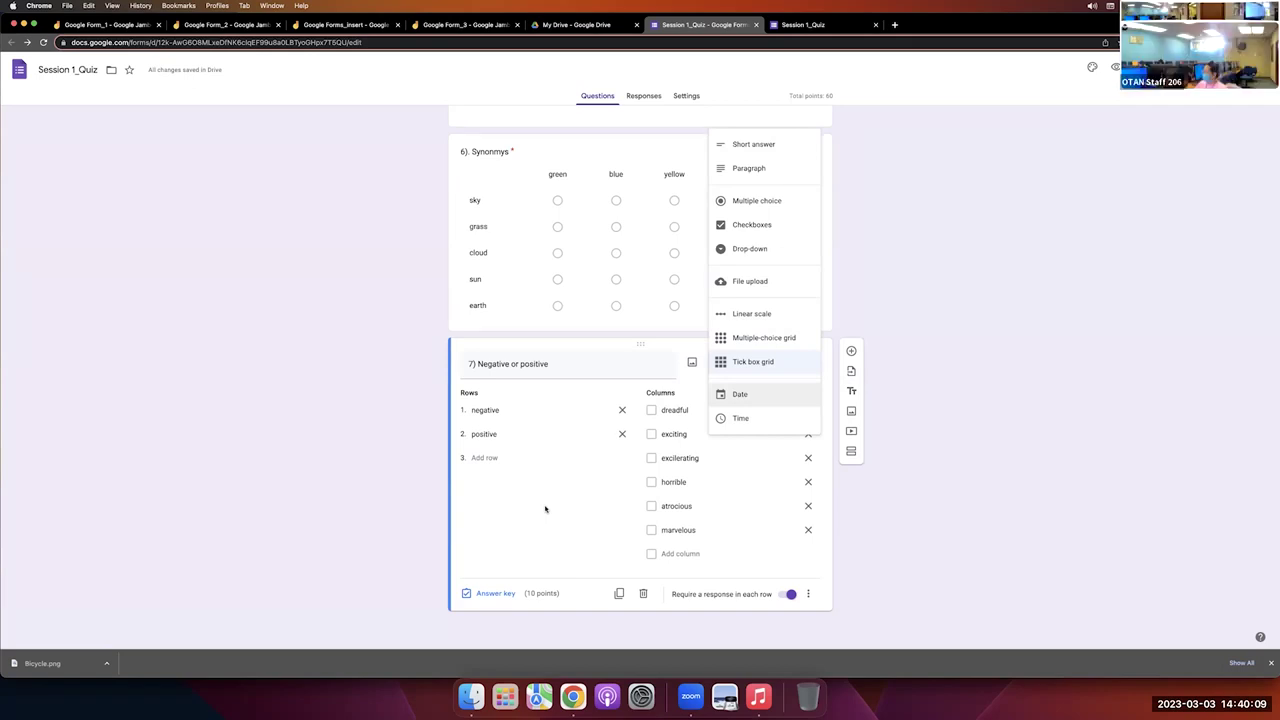
left_click(781, 363)
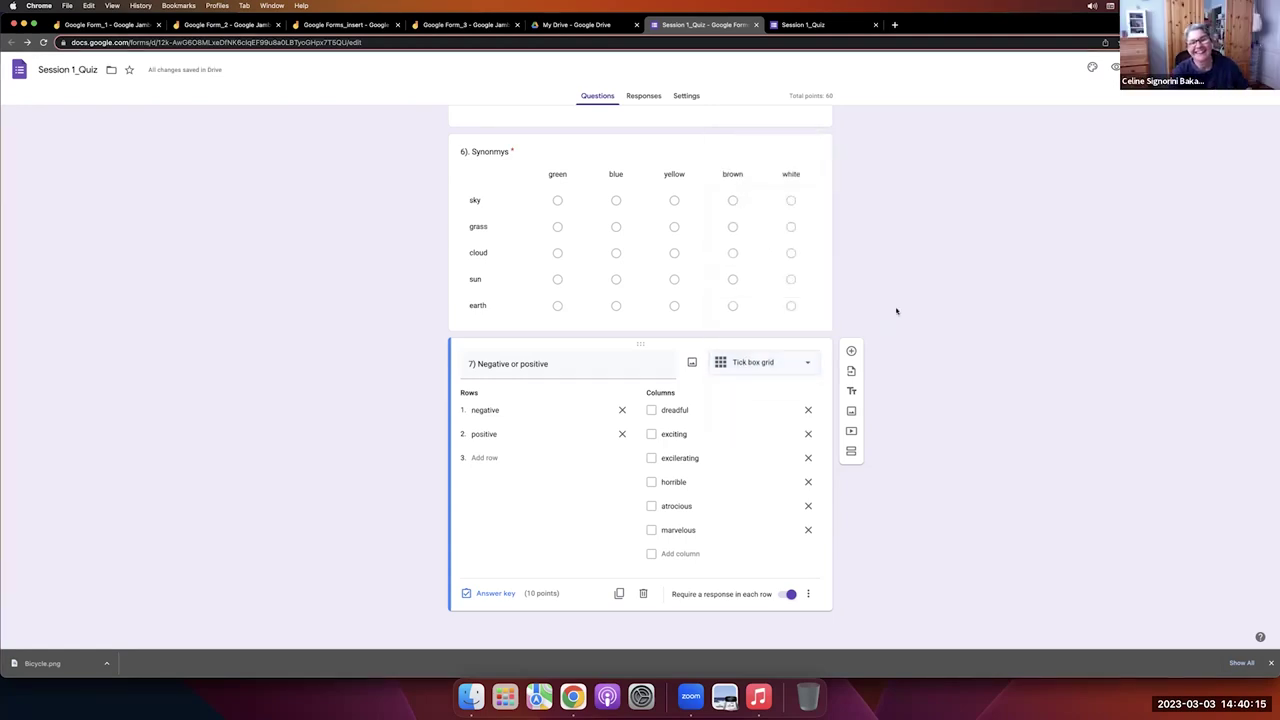
left_click(492, 594)
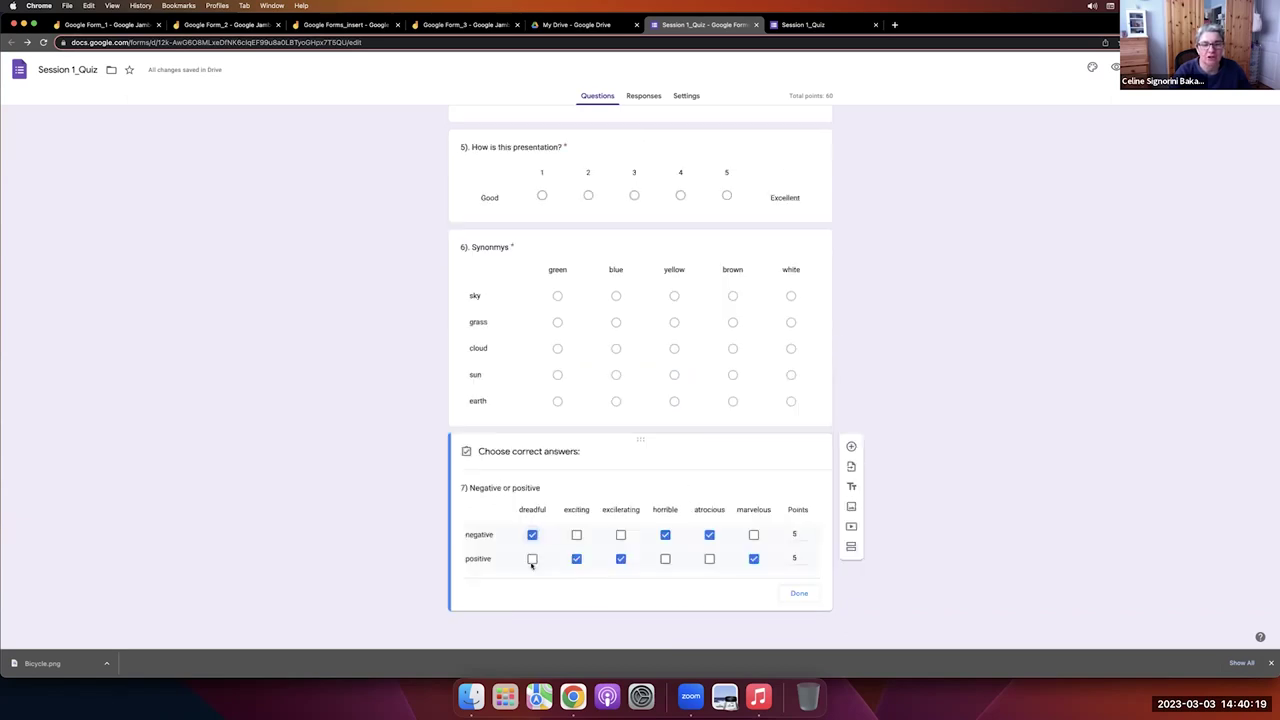
left_click(797, 596)
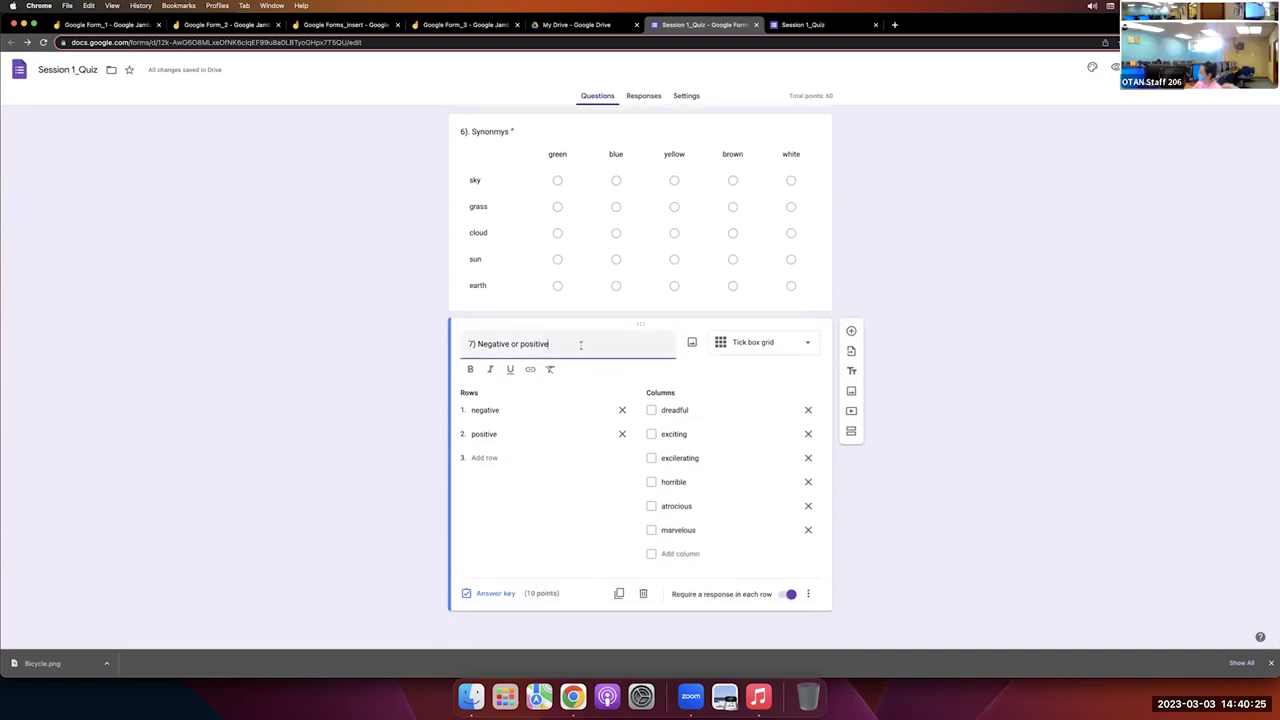
type("?")
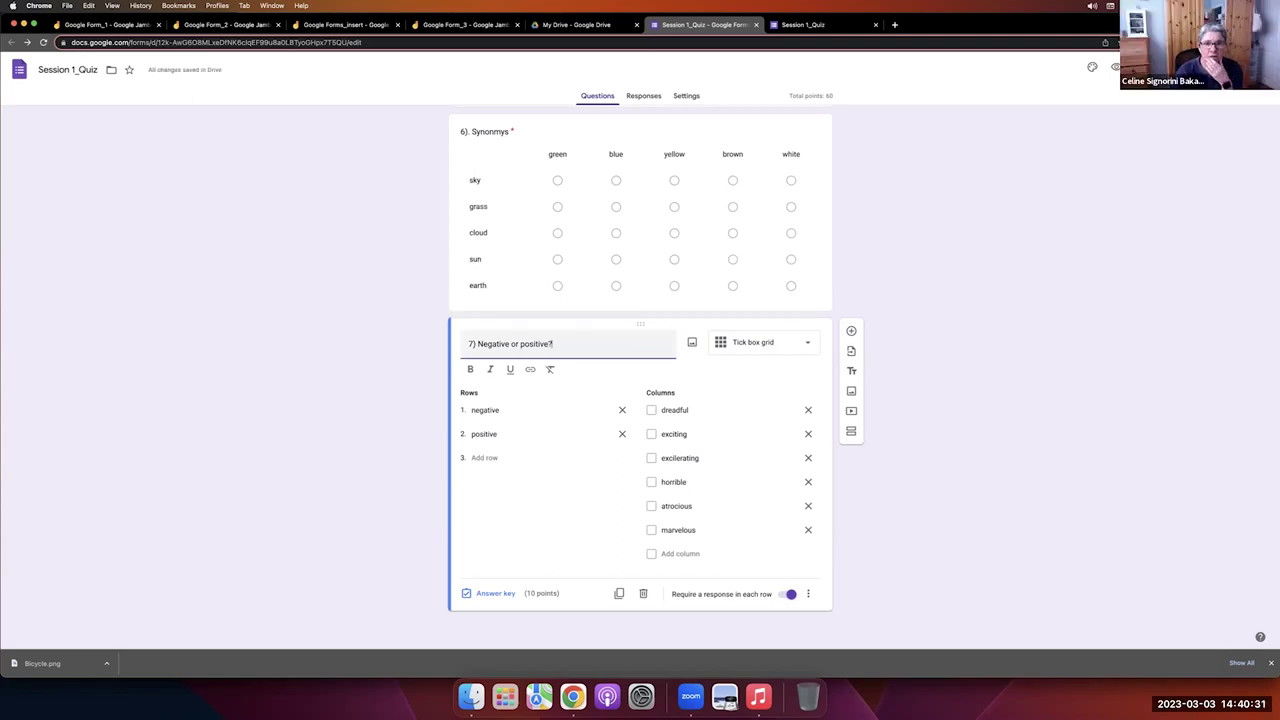
Add a new question below question 7 and look over the available question types, keeping Multiple choice.
left_click(851, 331)
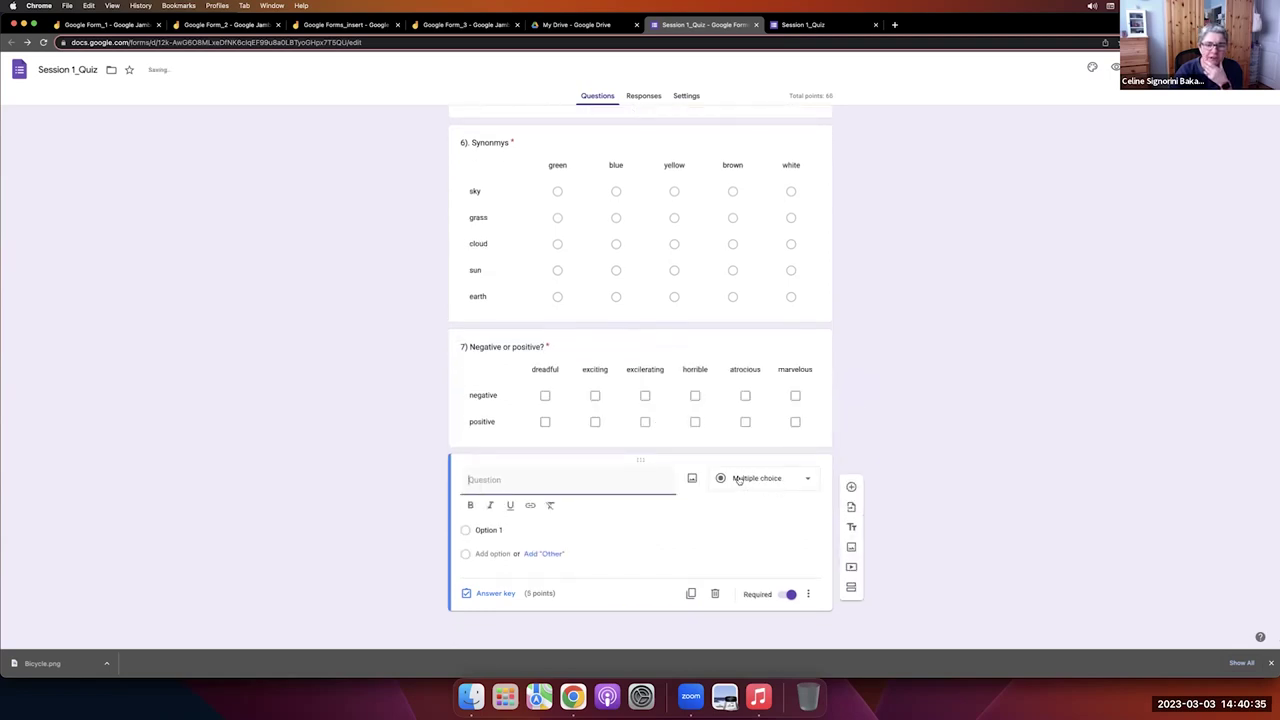
left_click(809, 482)
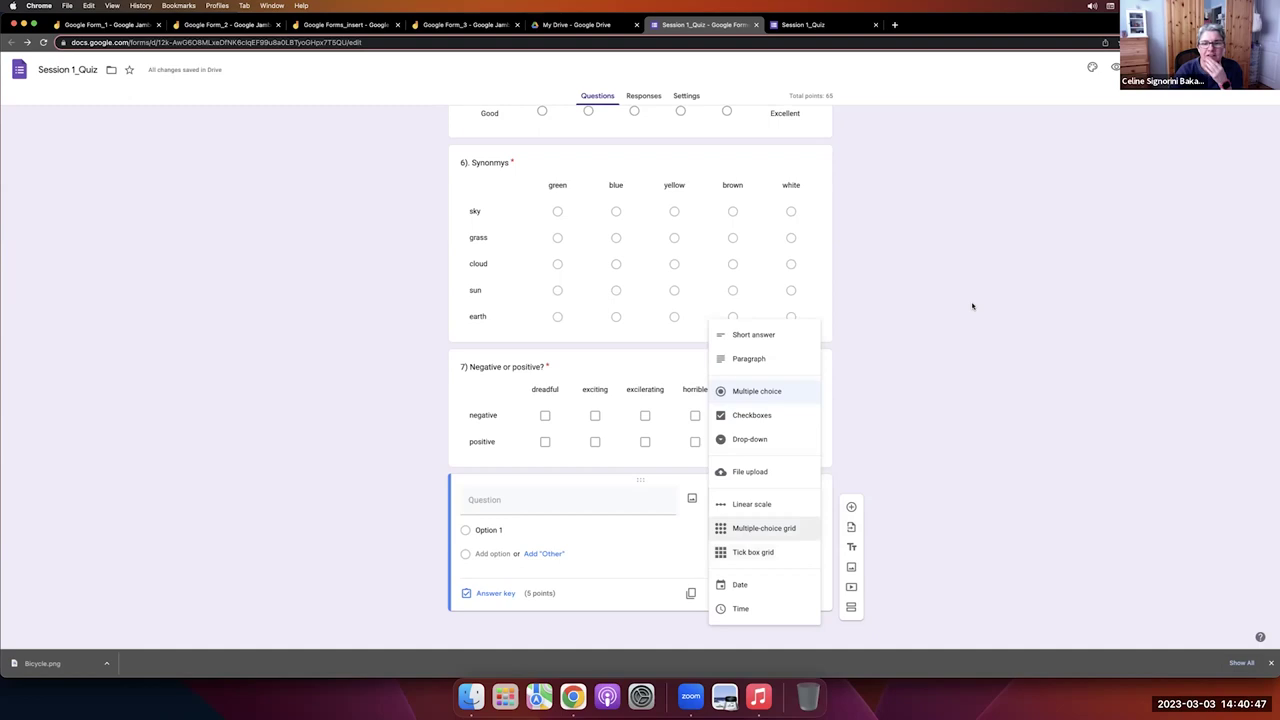
left_click(939, 398)
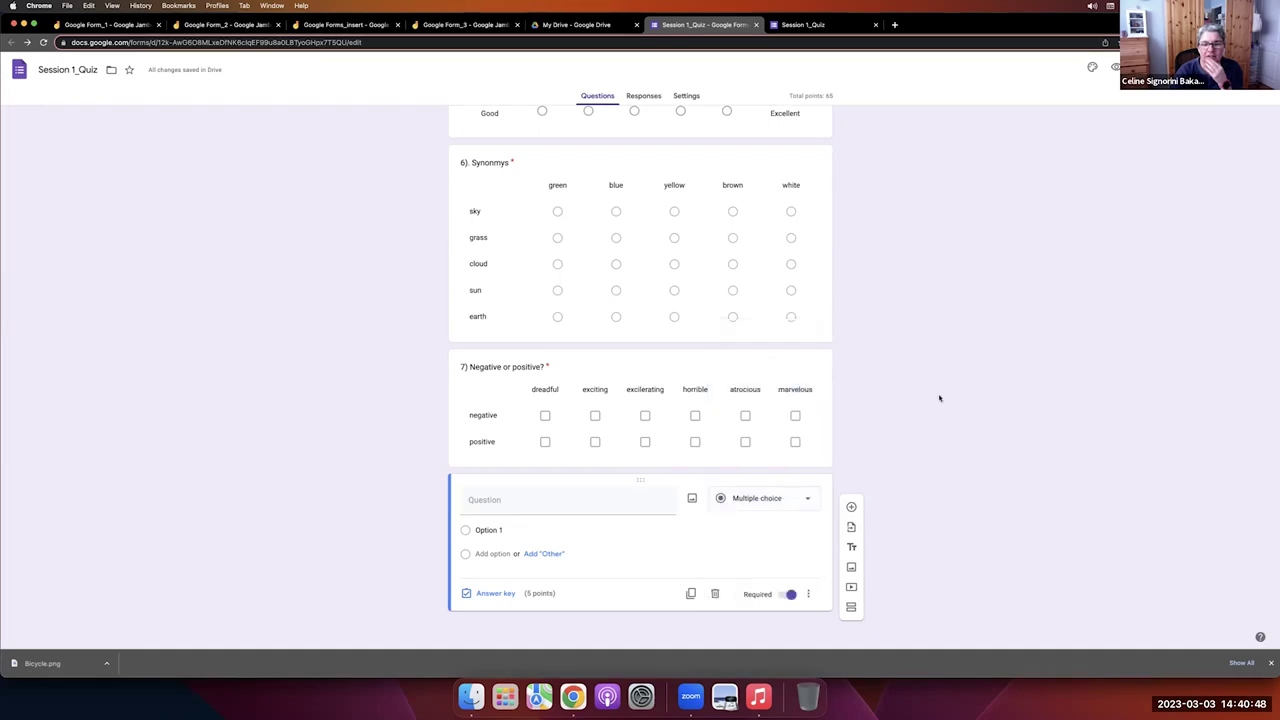
Switch to the Google Form_2 Jamboard and view its frames from the tick box grid to inserting an image in a question.
left_click(240, 30)
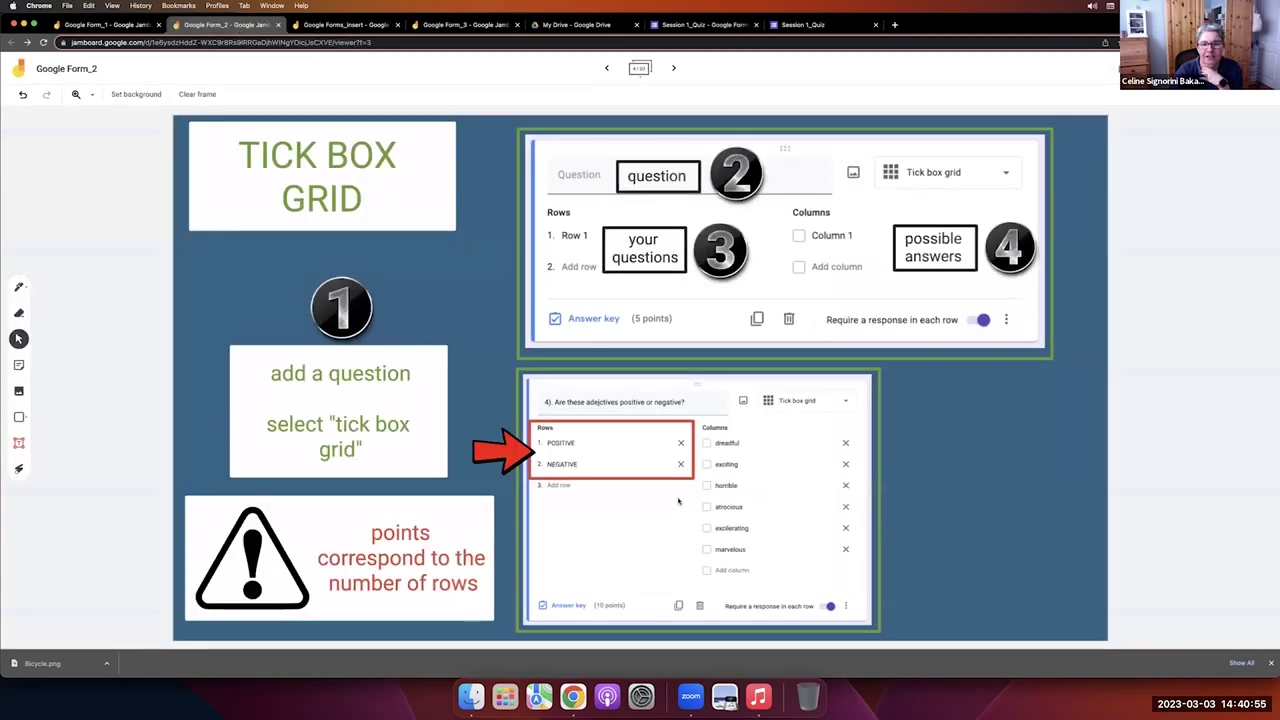
left_click(674, 68)
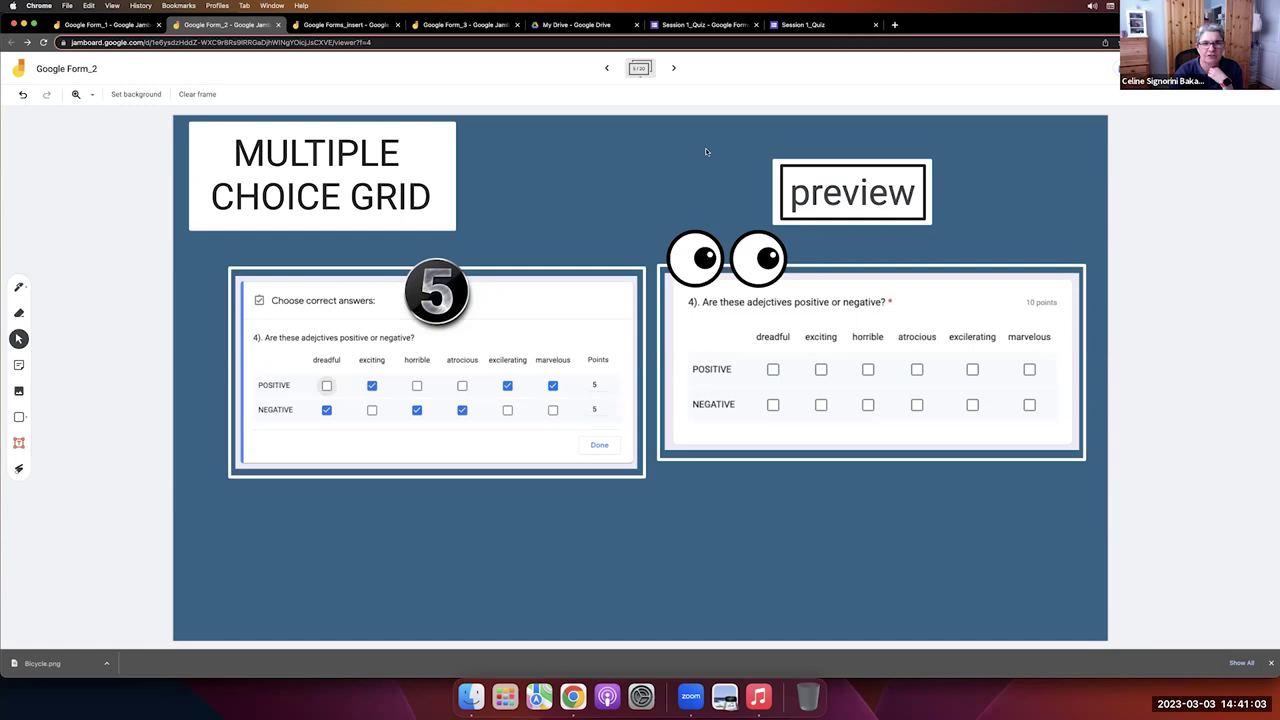
left_click(674, 69)
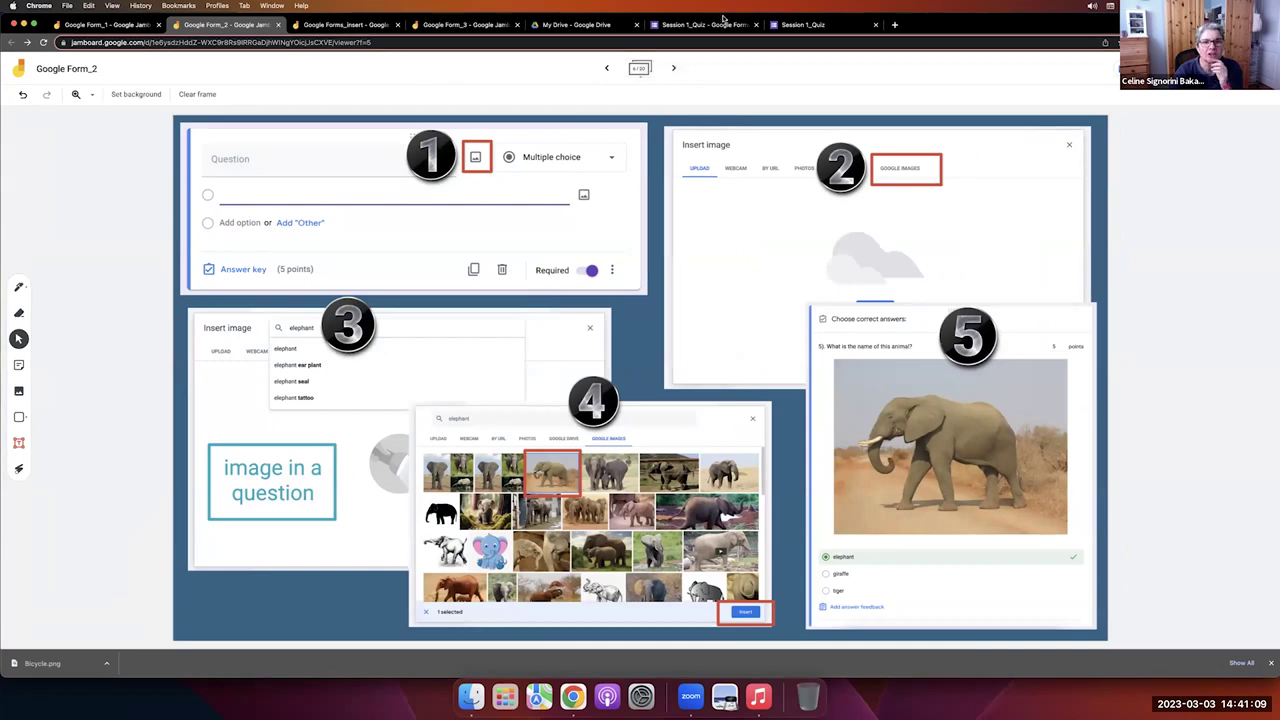
Close the quiz preview and title the new multiple-choice question in the form editor "8). What is the name of this animal?".
left_click(784, 28)
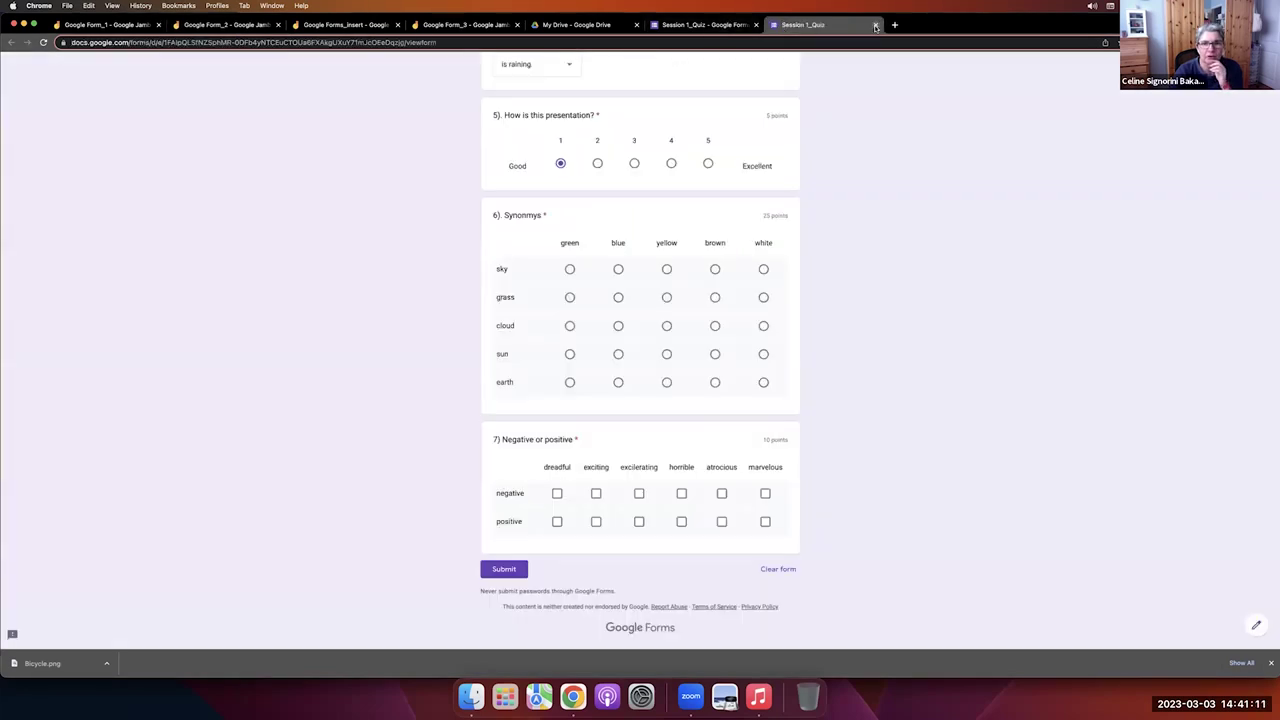
left_click(875, 27)
scroll(660, 430, "down", 1)
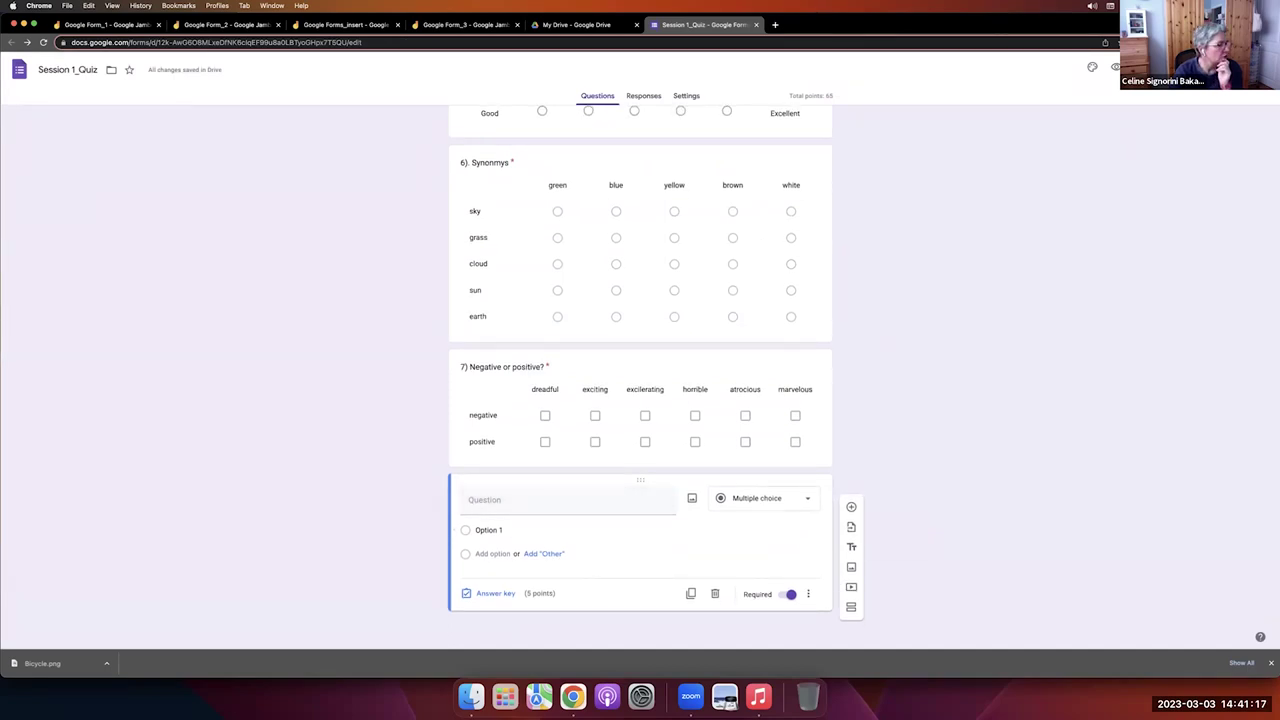
left_click(498, 500)
type("g")
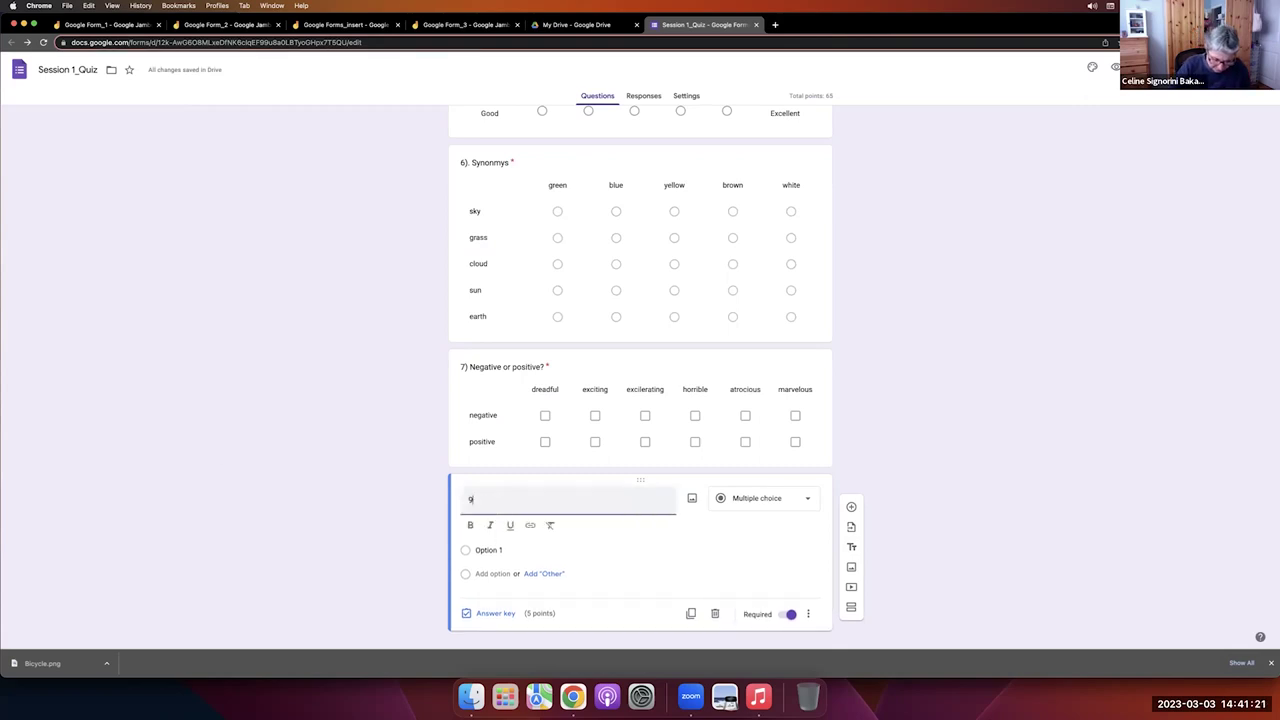
type("). W")
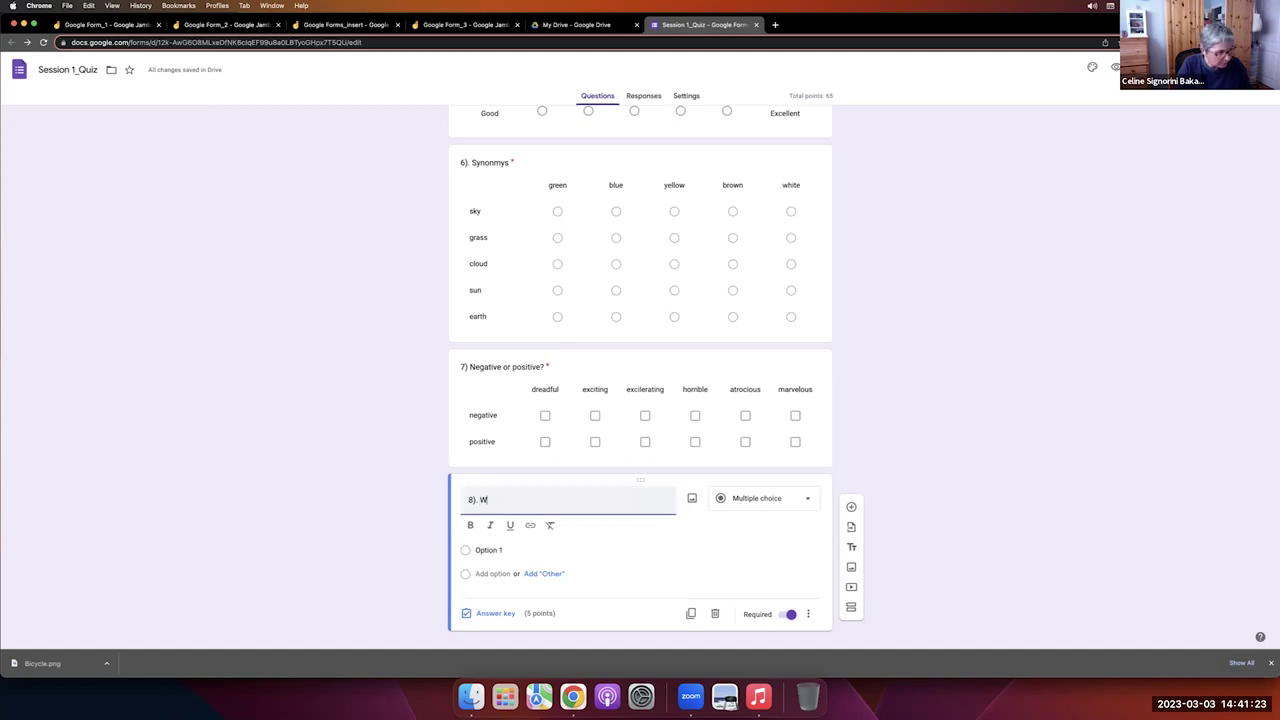
type("hat is the")
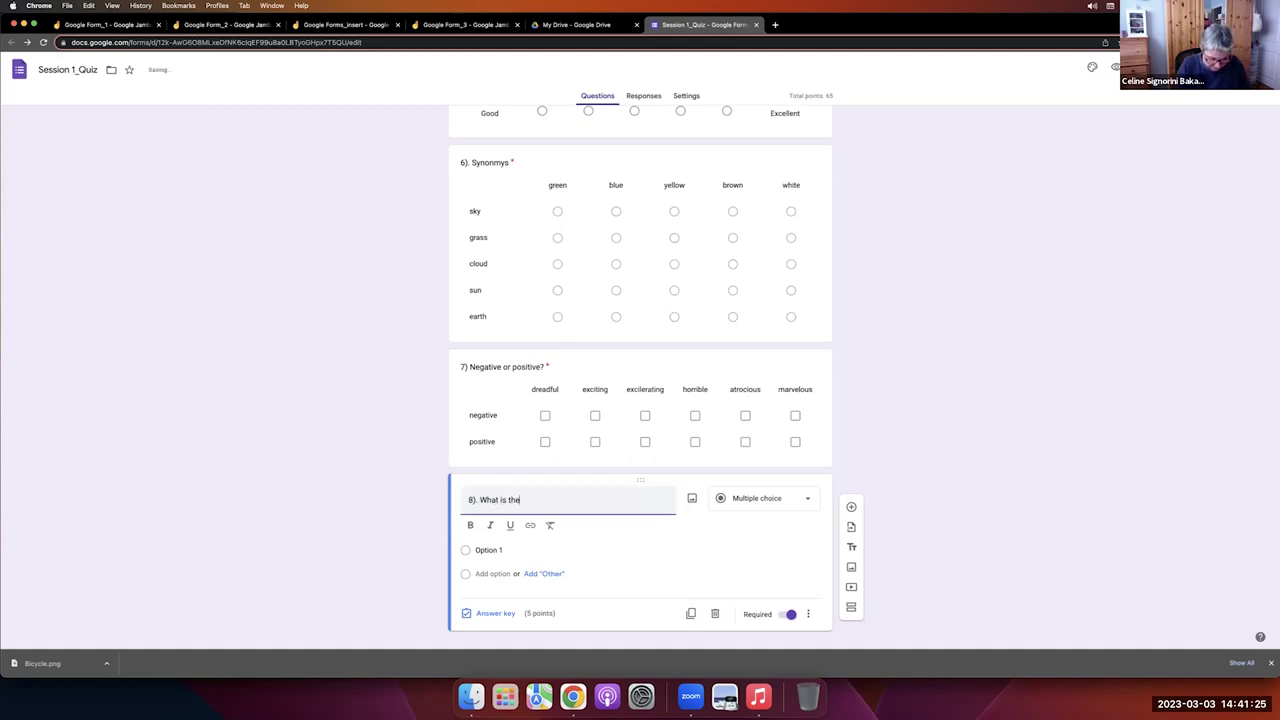
type(" name of this")
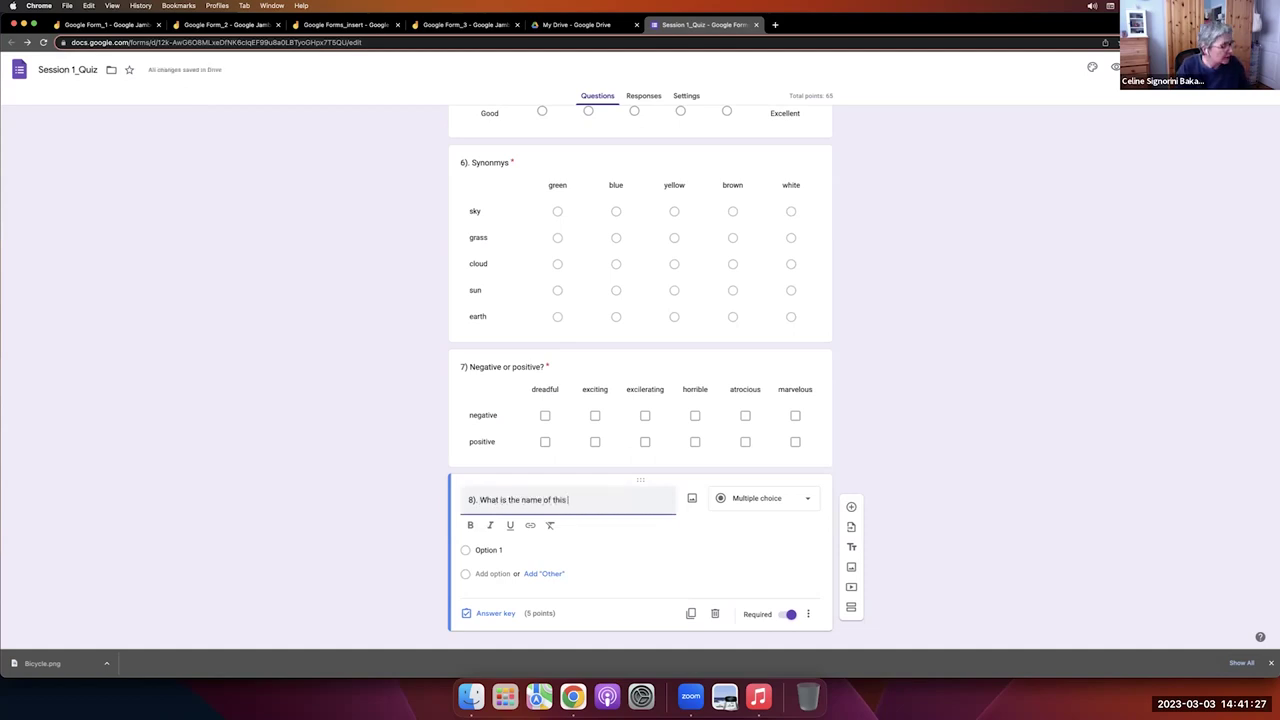
type(" animal")
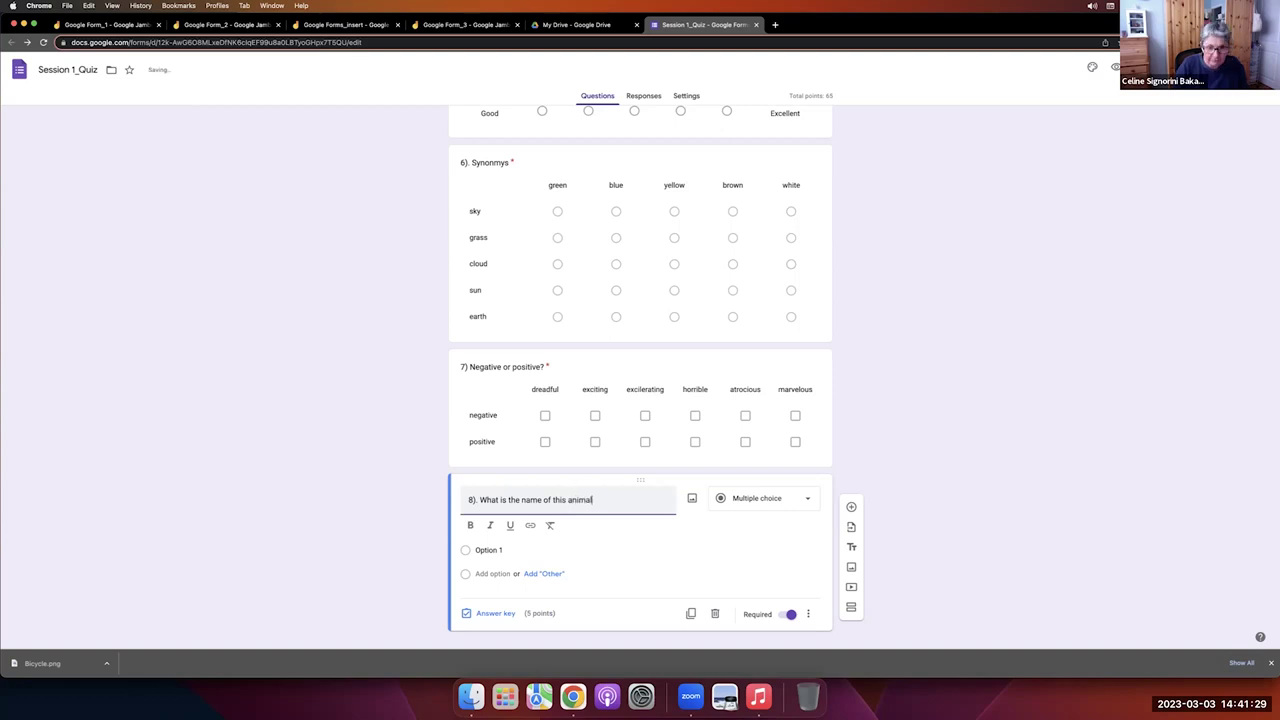
type("?")
left_click(737, 532)
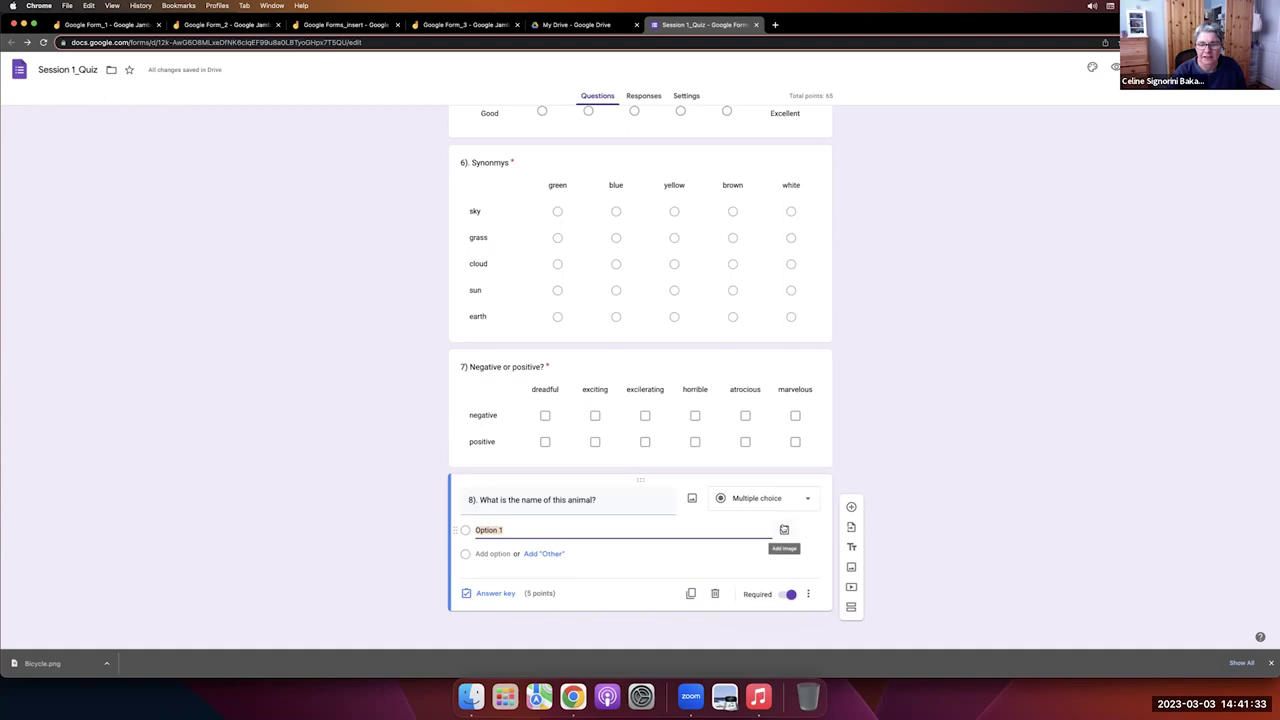
left_click(785, 531)
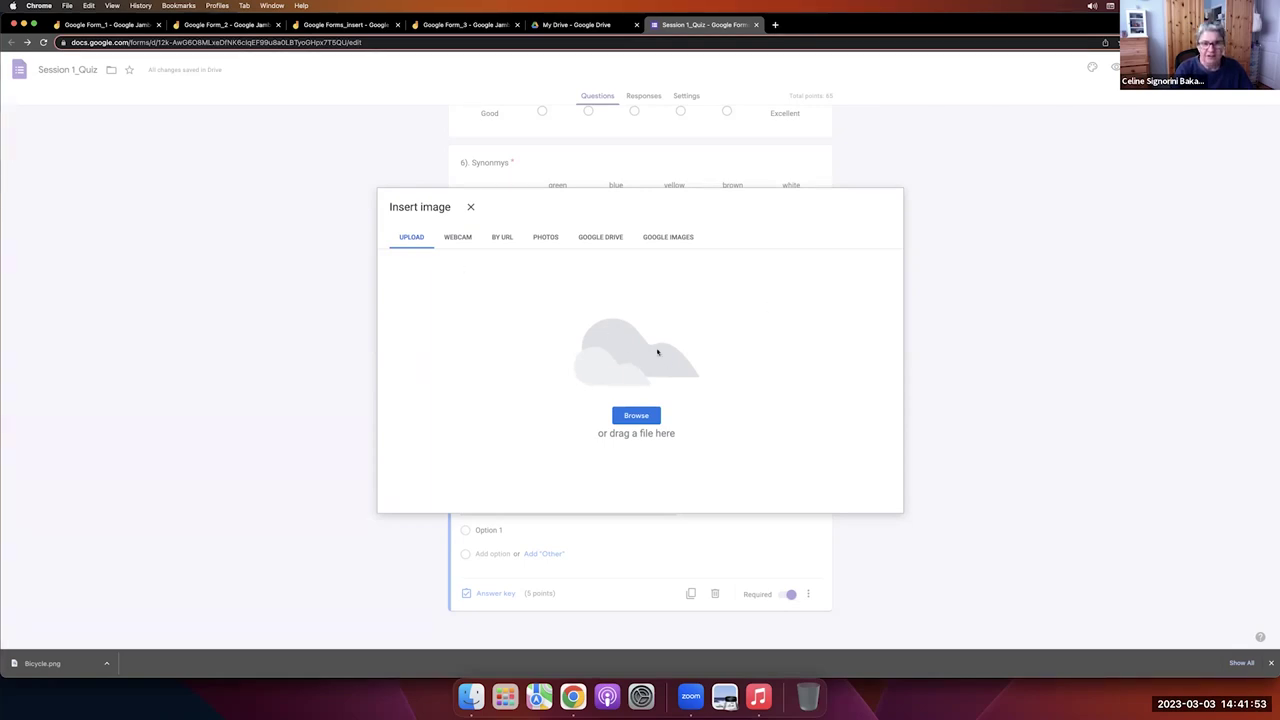
left_click(667, 237)
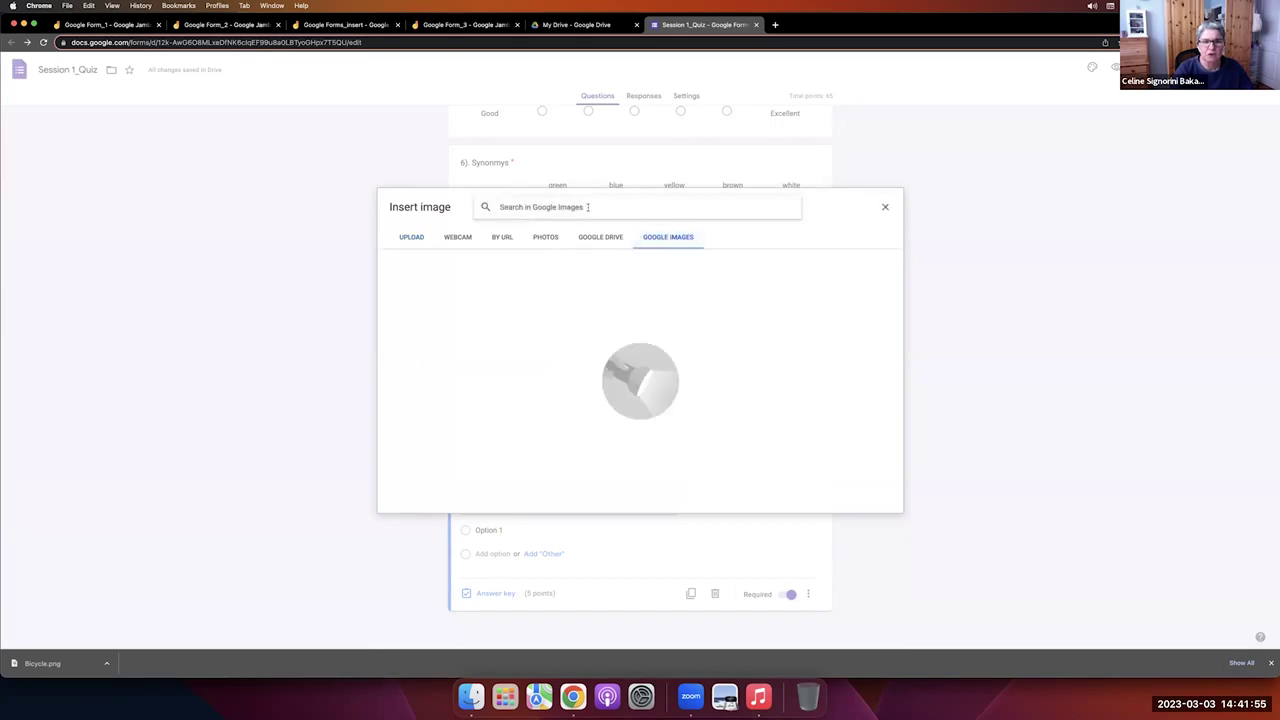
type("e")
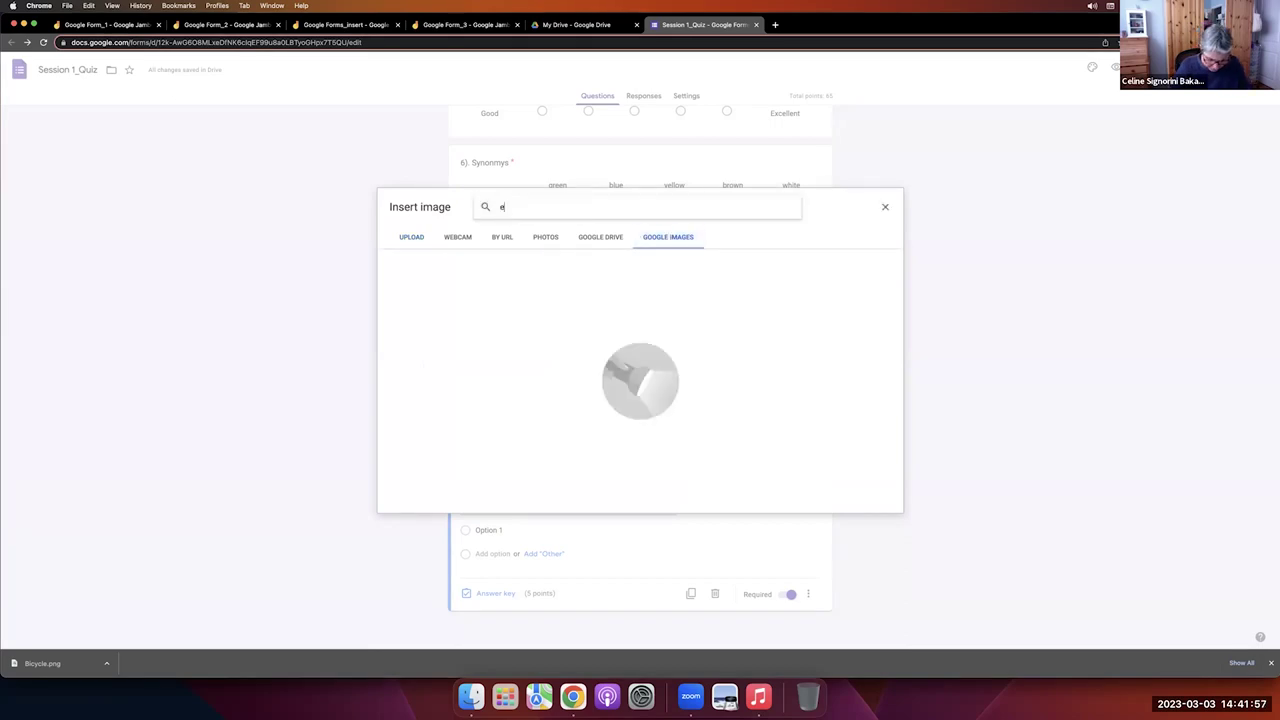
type("lephant")
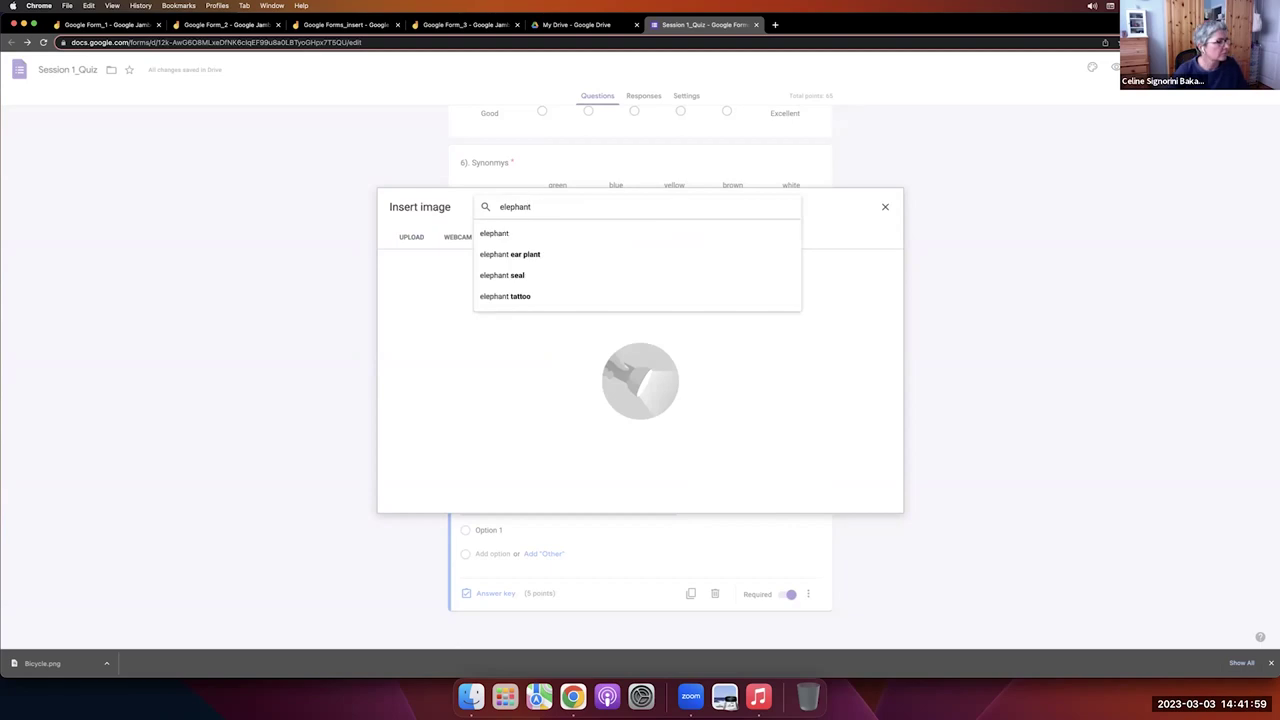
left_click(666, 233)
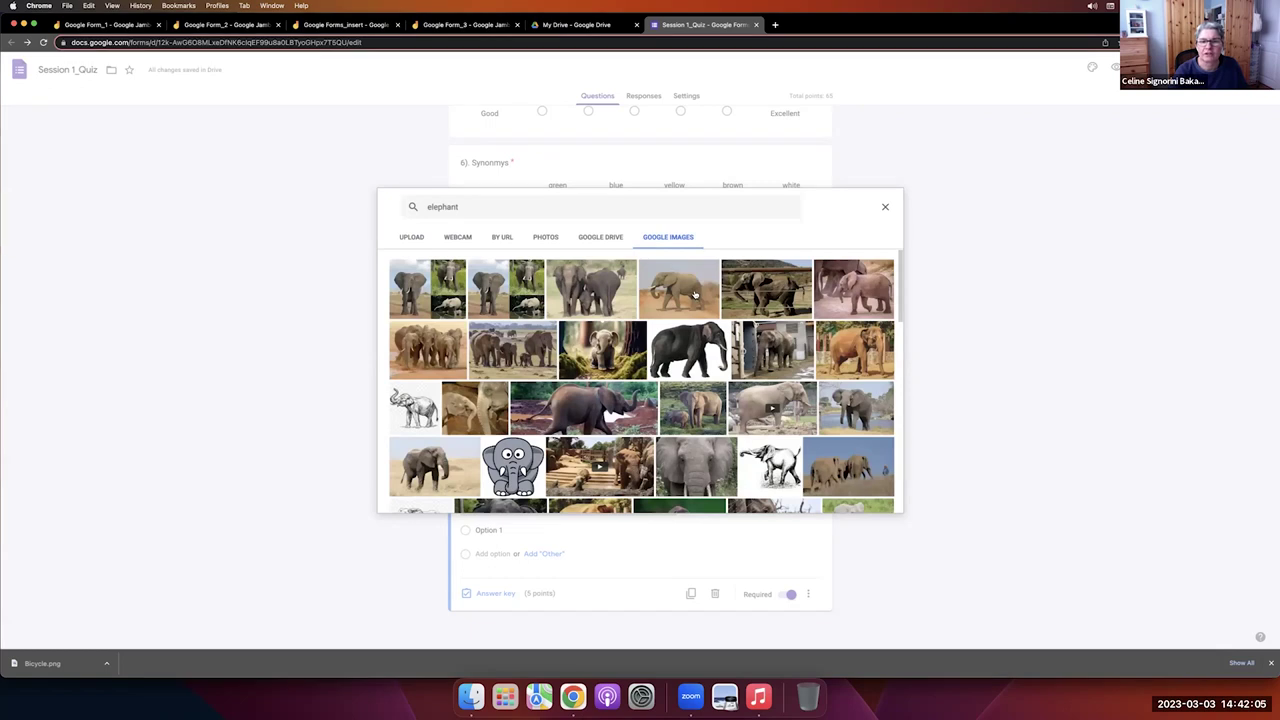
left_click(692, 293)
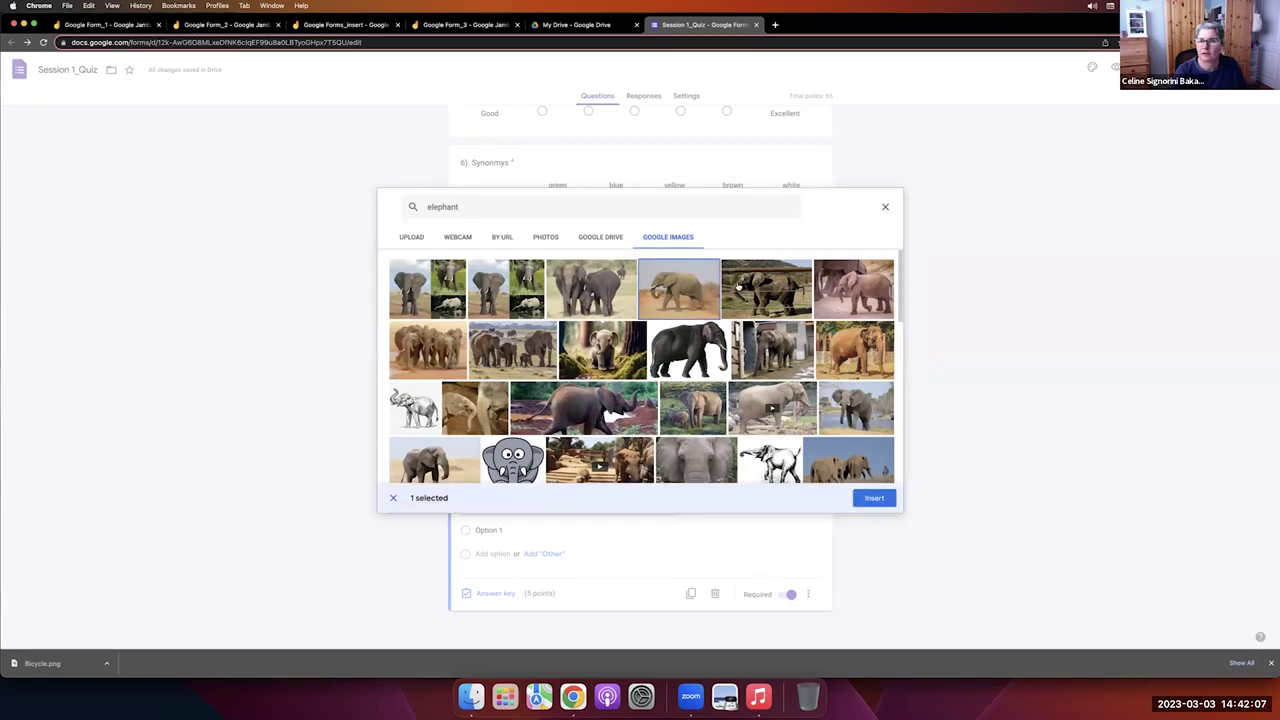
left_click(884, 207)
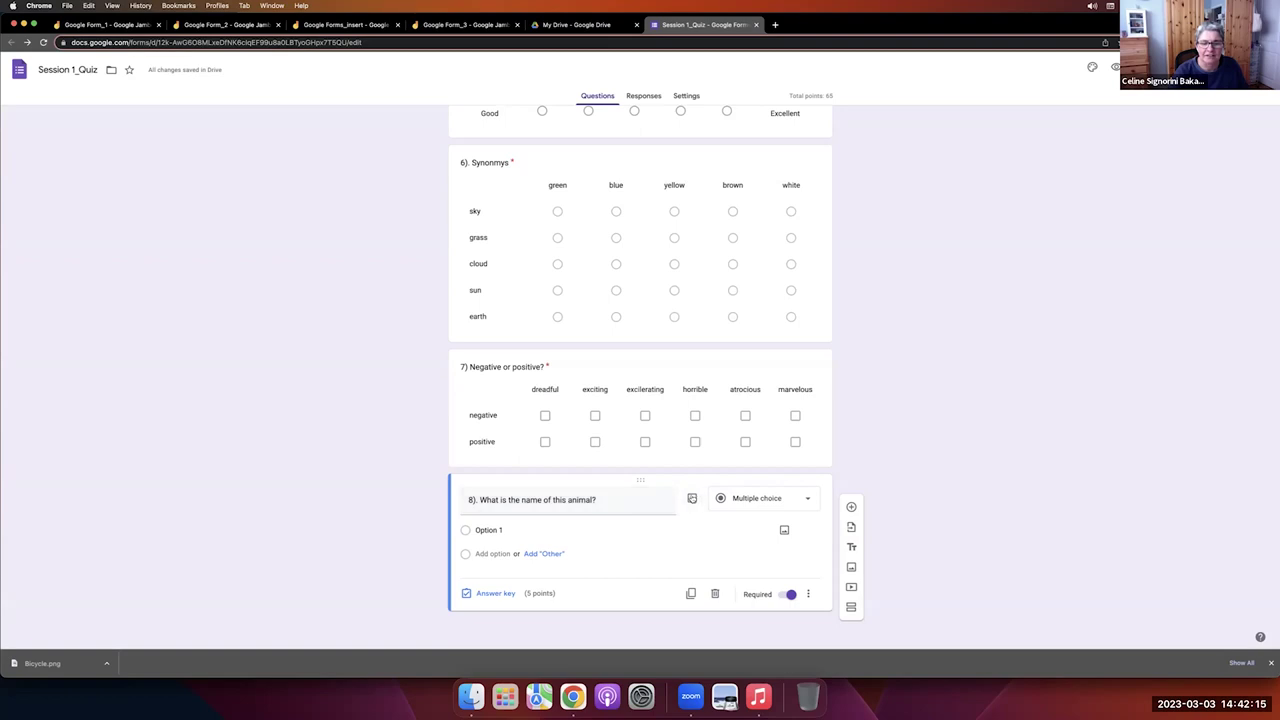
Search Google Images for "elephant" and insert the photo of a single elephant walking on a dirt road into question 8.
left_click(692, 499)
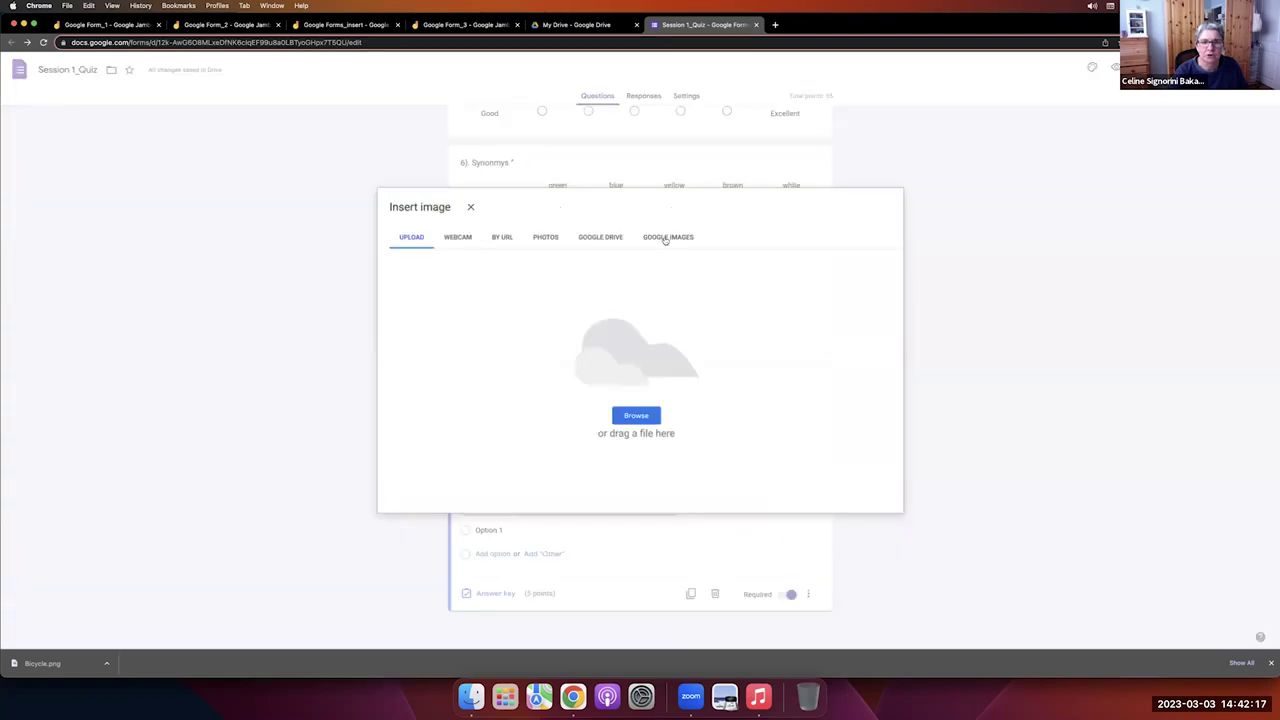
left_click(655, 238)
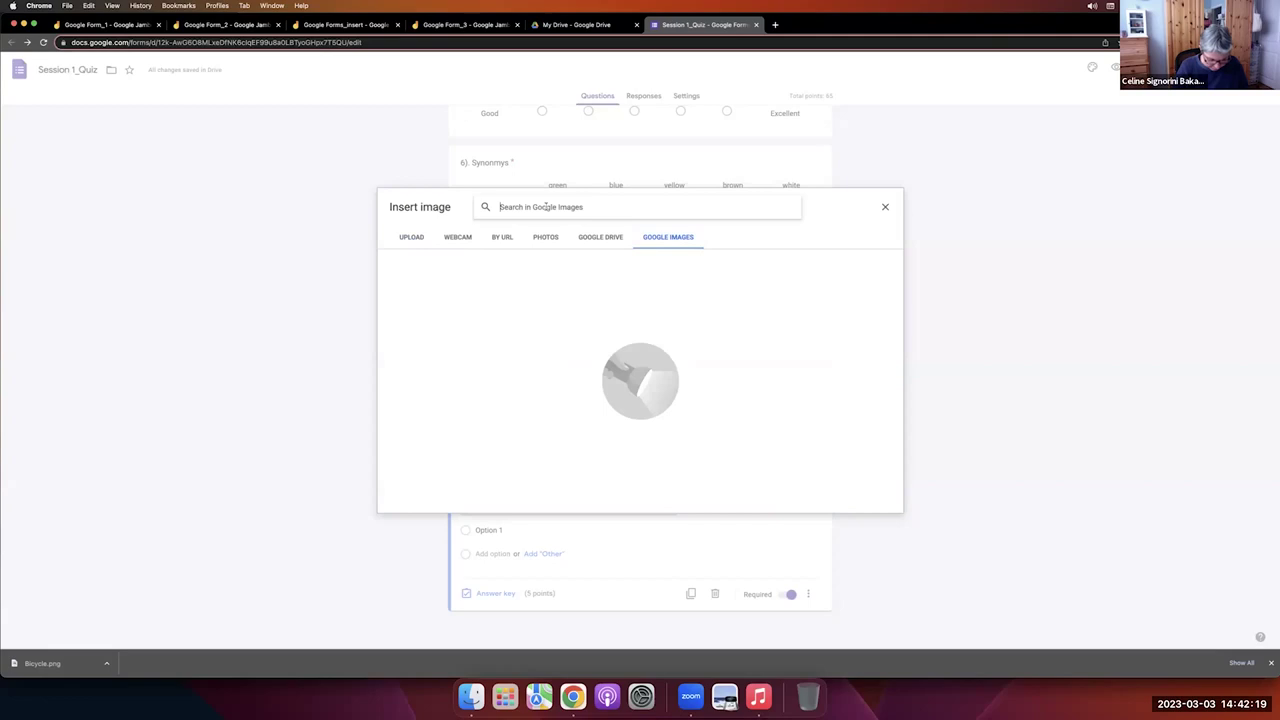
type("elephant")
key("Return")
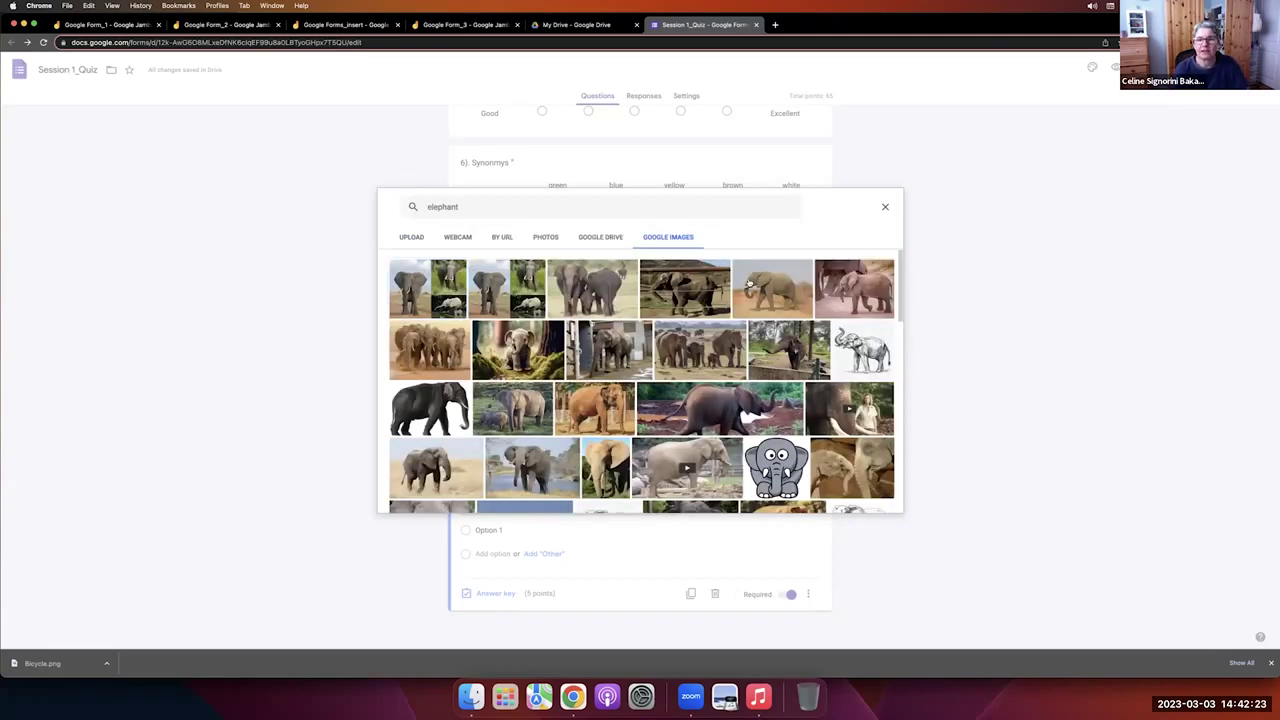
left_click(749, 275)
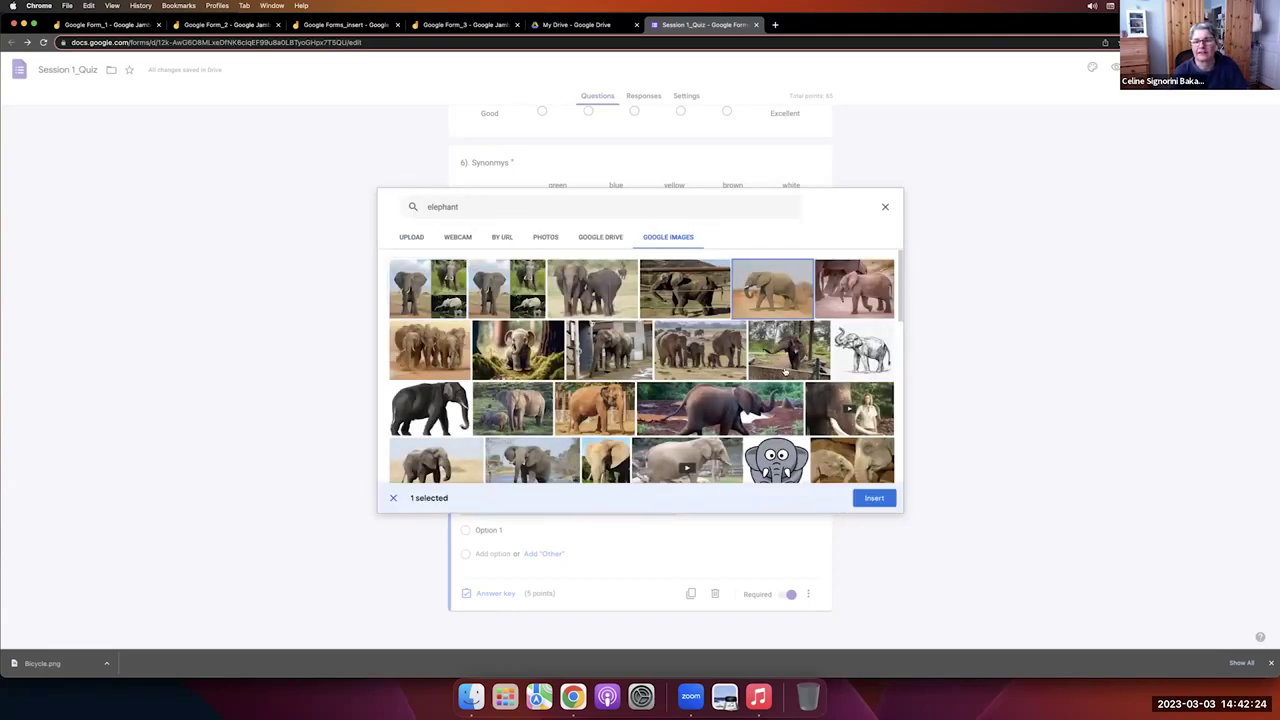
left_click(874, 498)
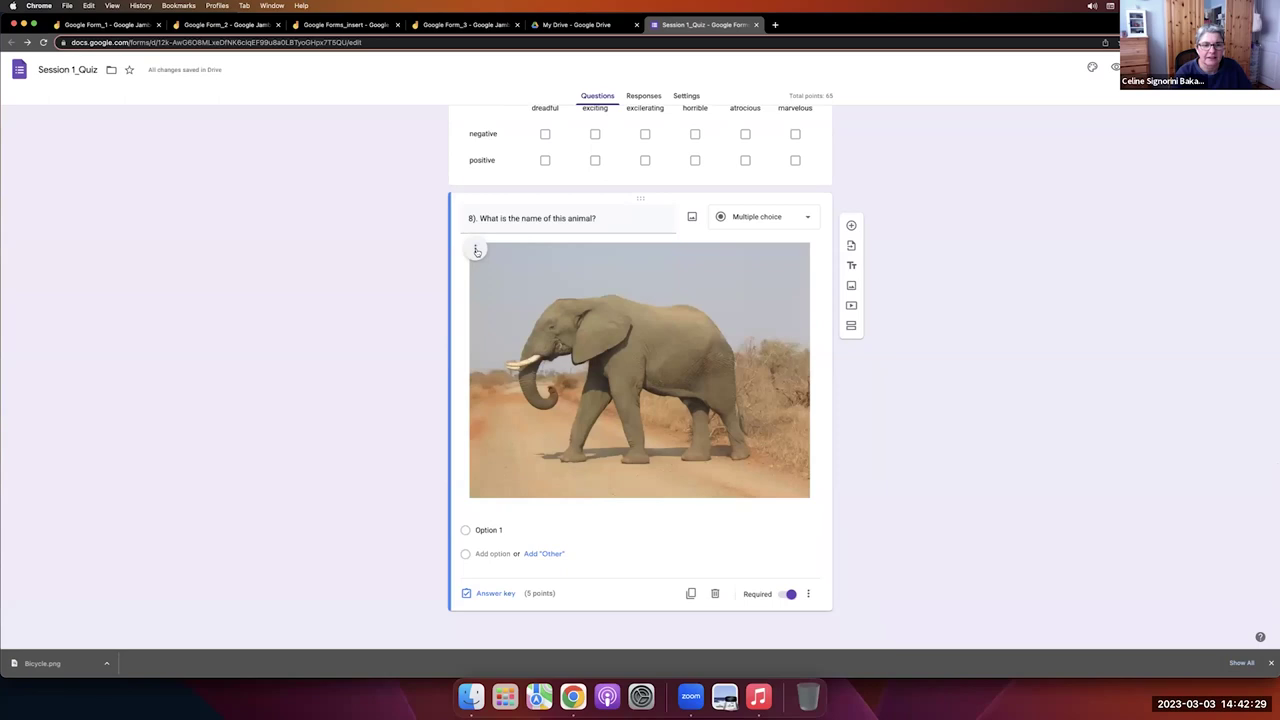
Centre-align the elephant image in question 8 and look over its other image options.
left_click(475, 249)
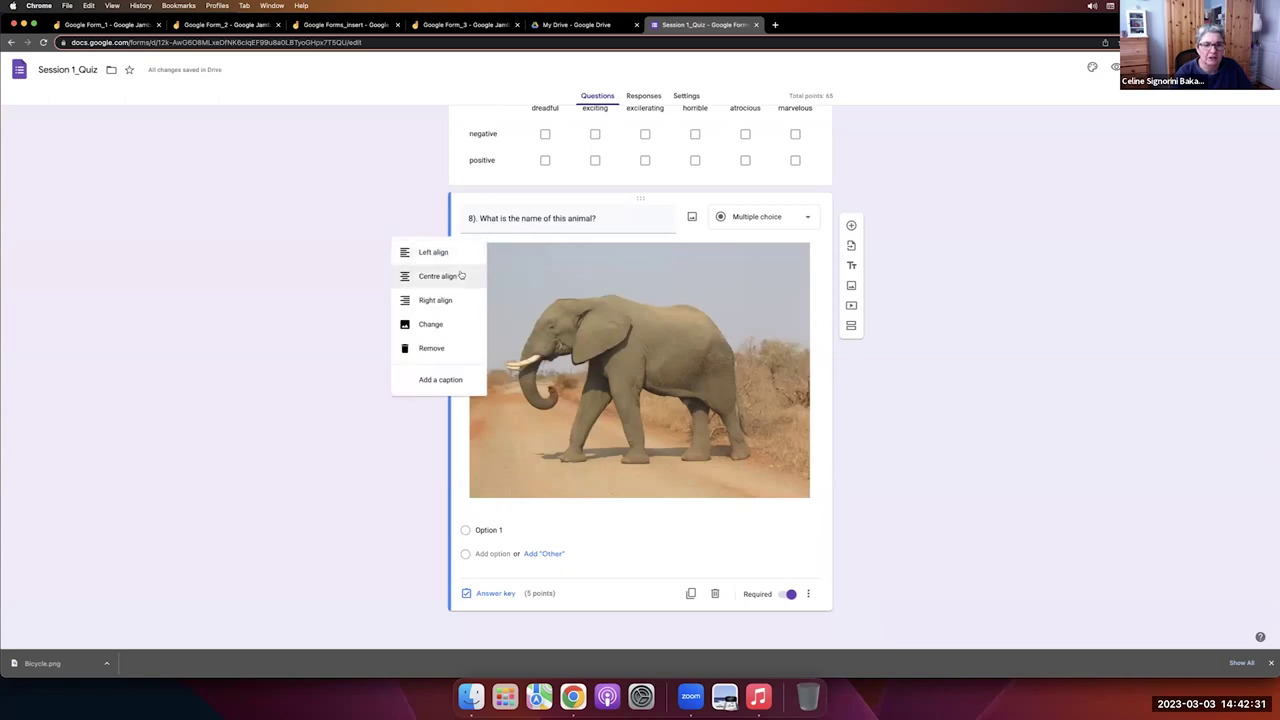
left_click(460, 275)
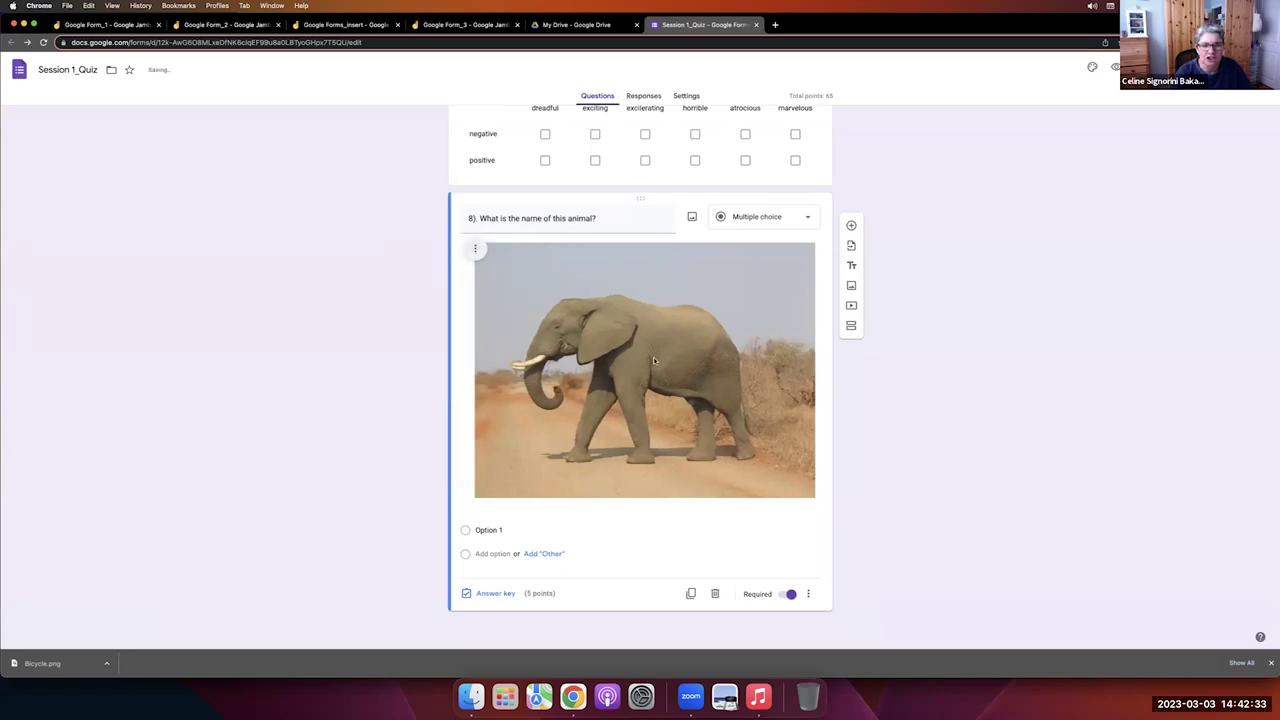
left_click(475, 249)
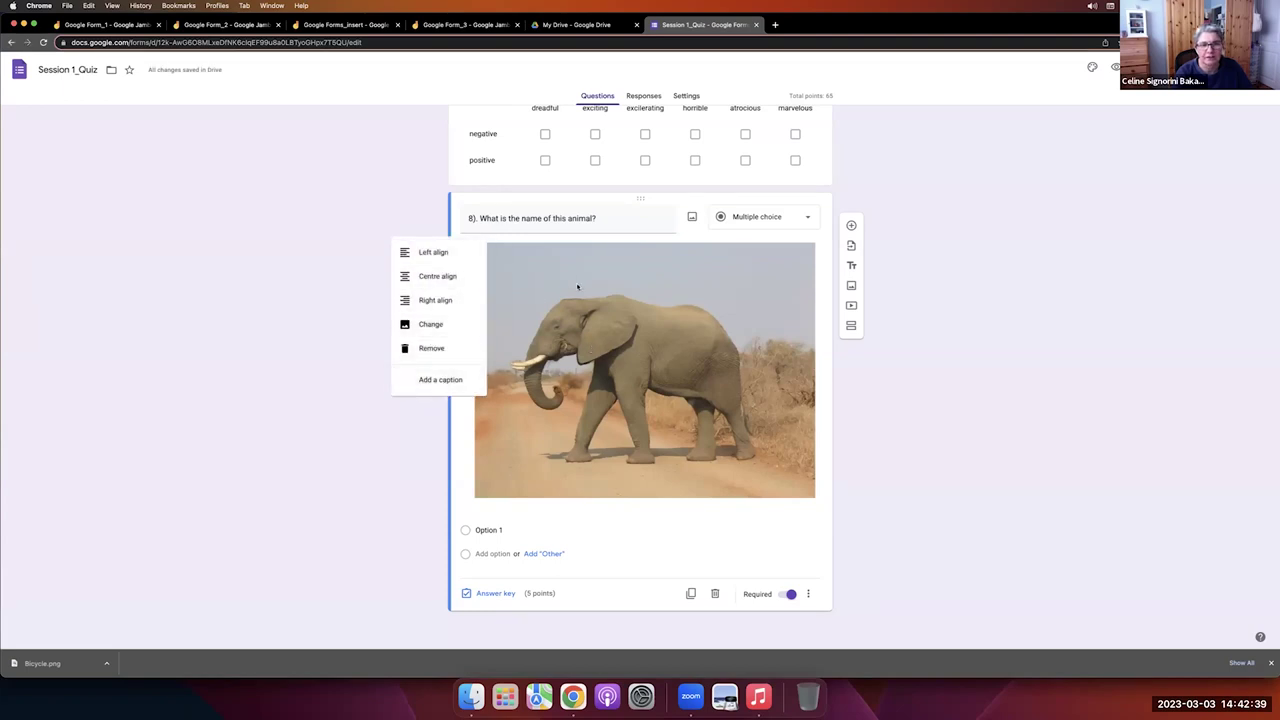
left_click(617, 217)
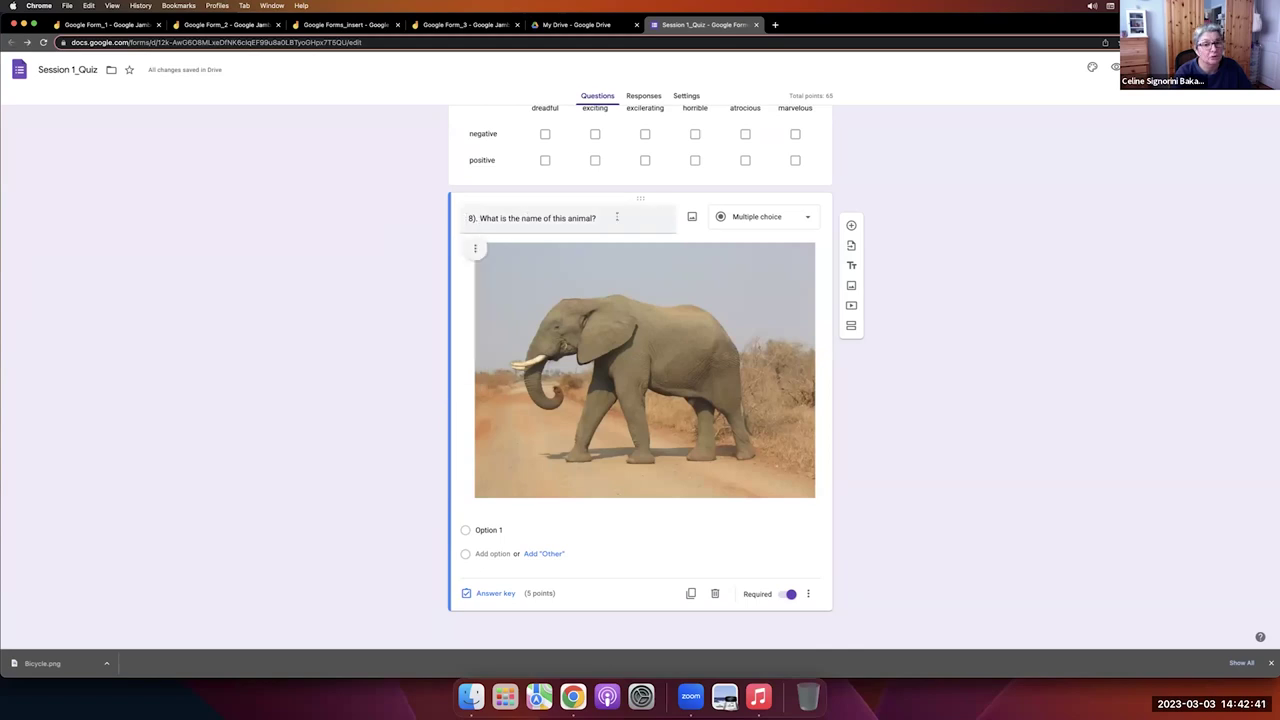
Enter "elephant", "tiger" and "giraffe" as the three answer options of question 8.
left_click(506, 526)
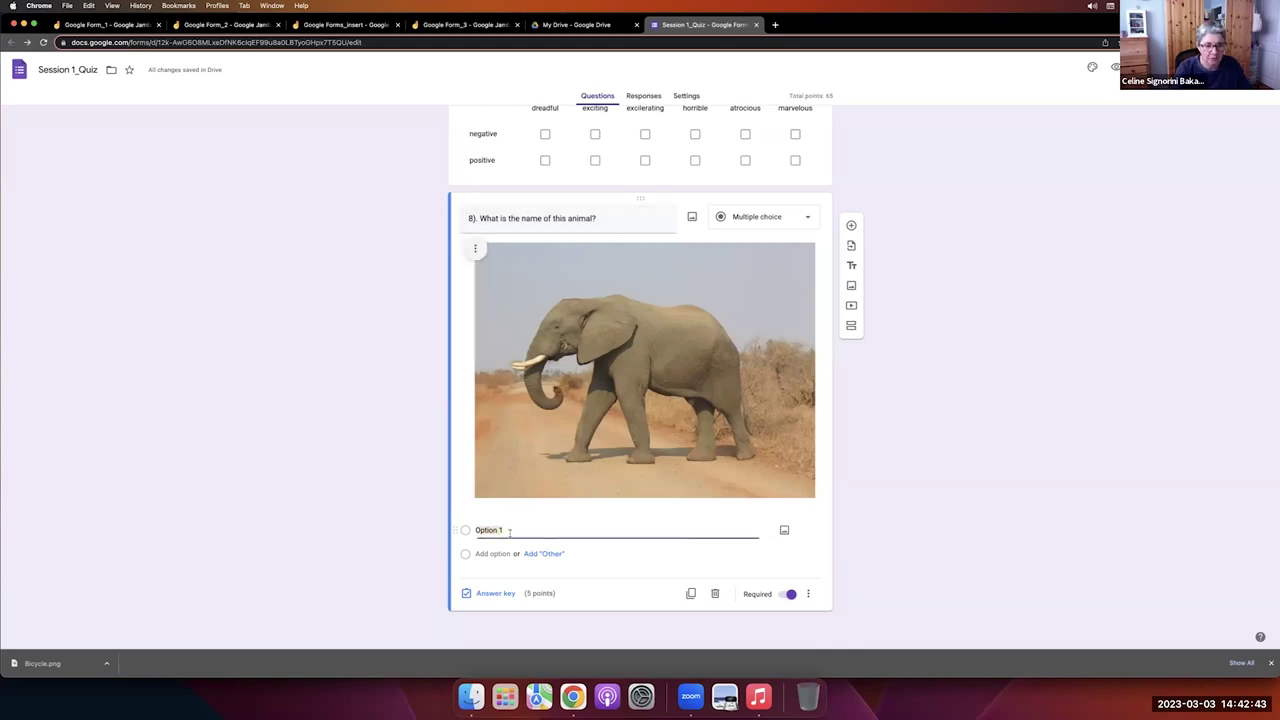
type("elephant")
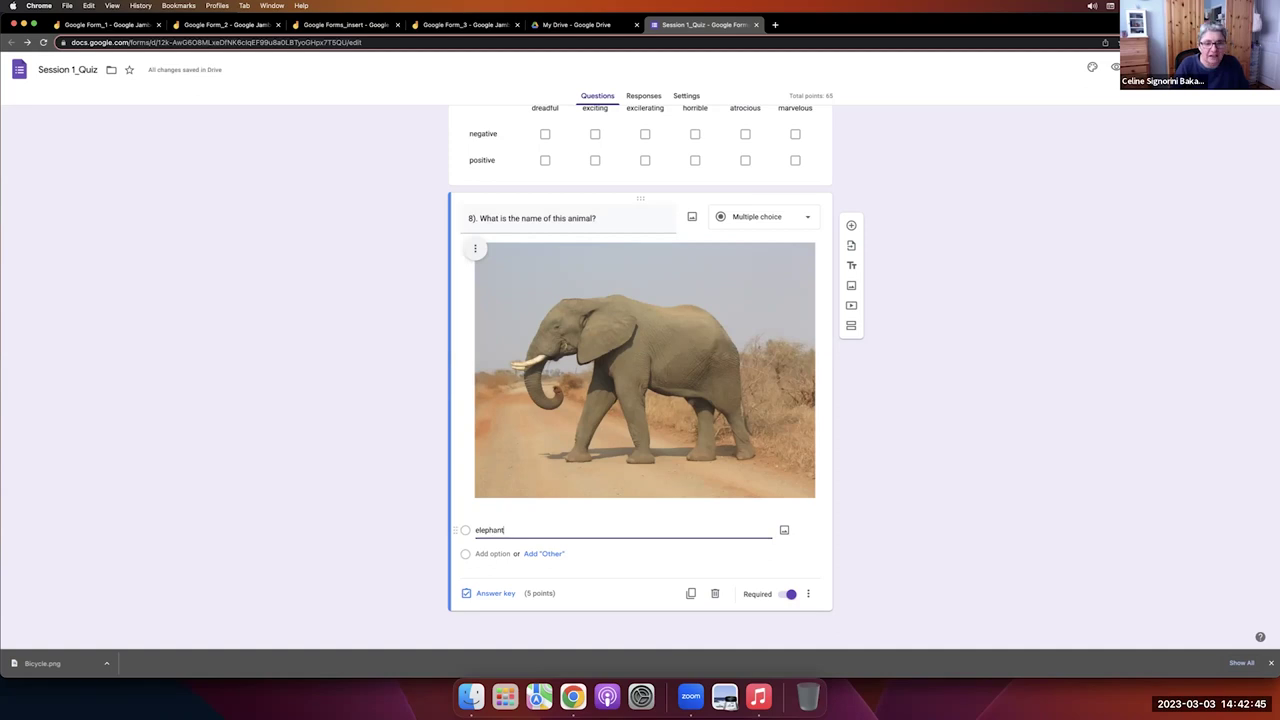
key("Return")
type("tiger")
key("Return")
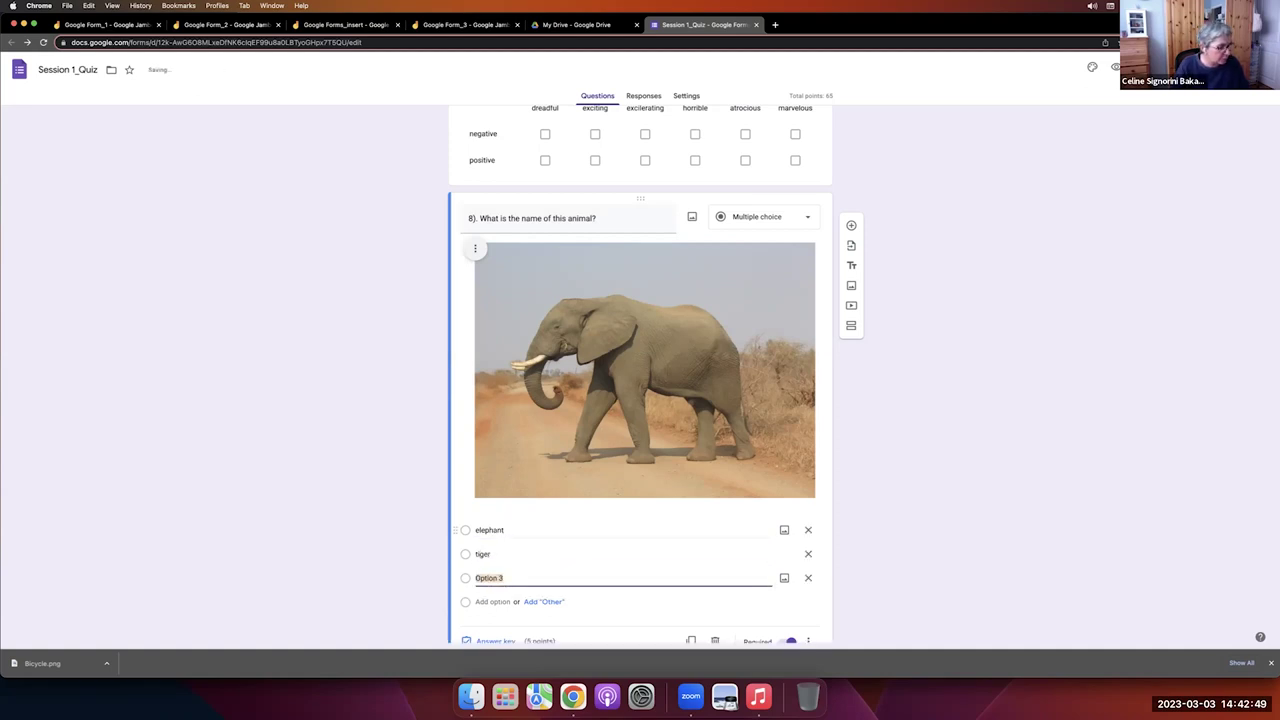
type("diraffe")
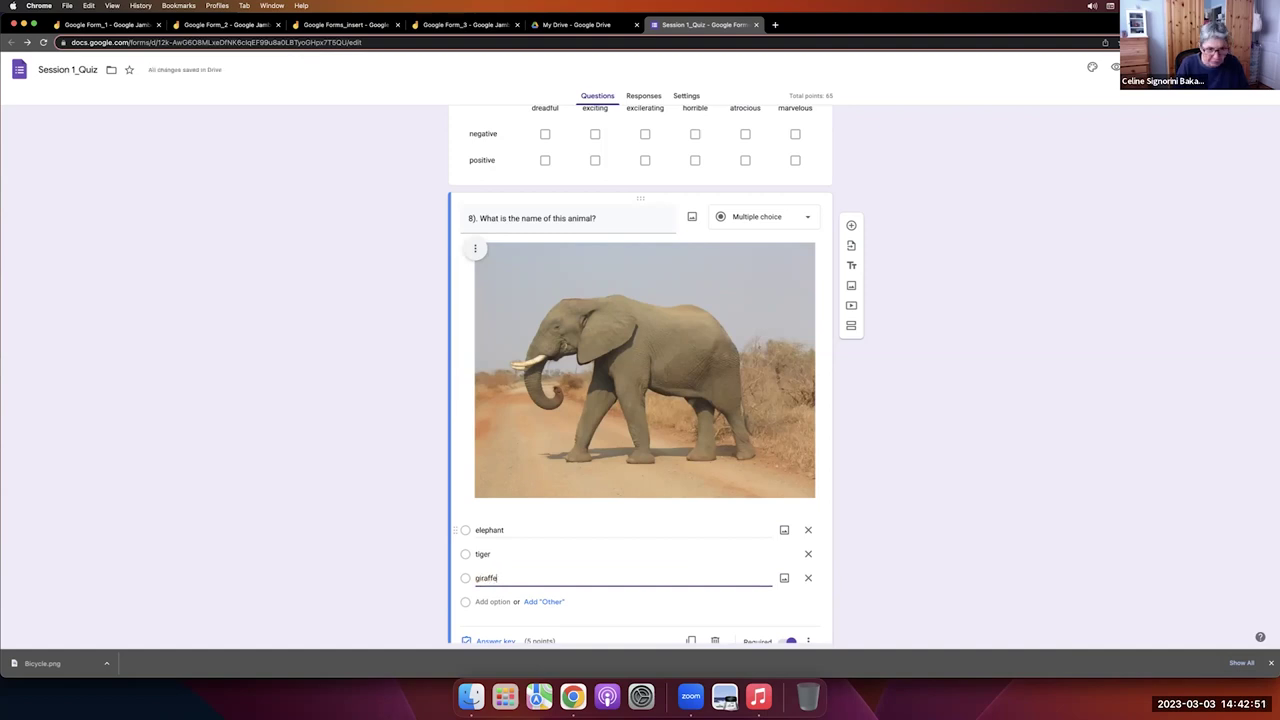
Mark "elephant" as the correct answer of question 8 and move that option below "tiger".
scroll(530, 538, "down", 2)
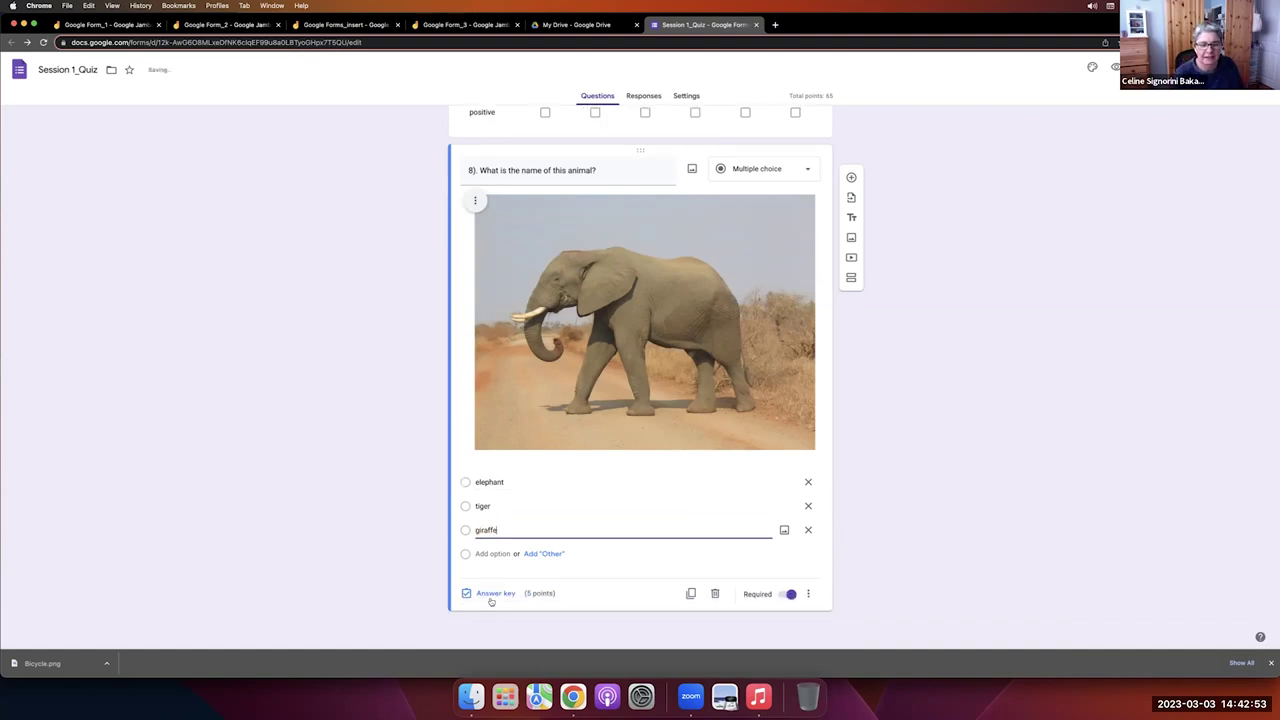
left_click(490, 595)
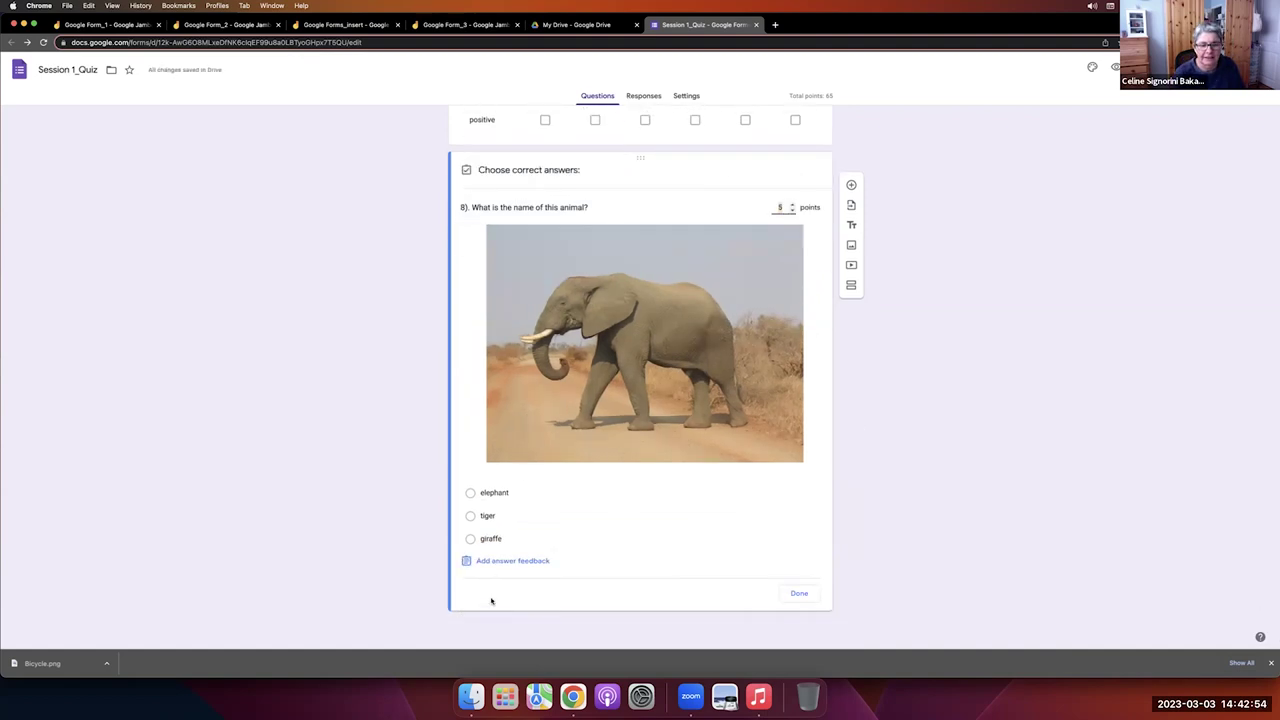
left_click(577, 495)
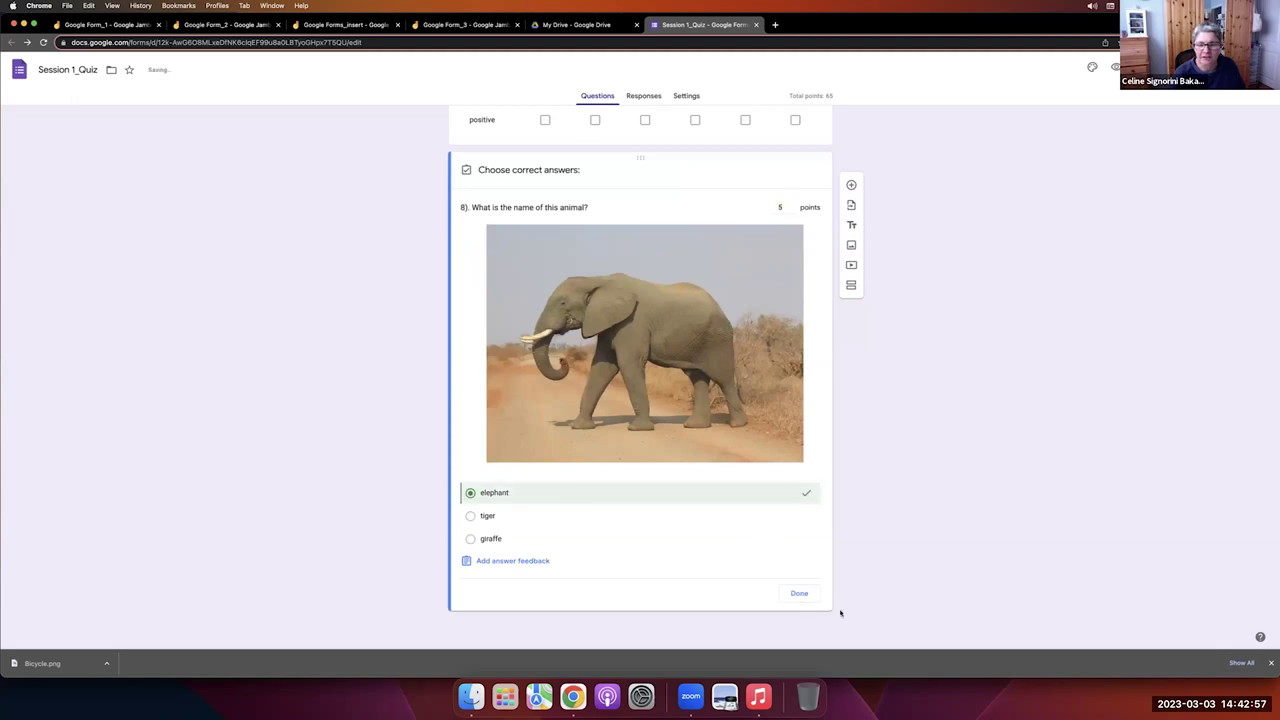
left_click(803, 596)
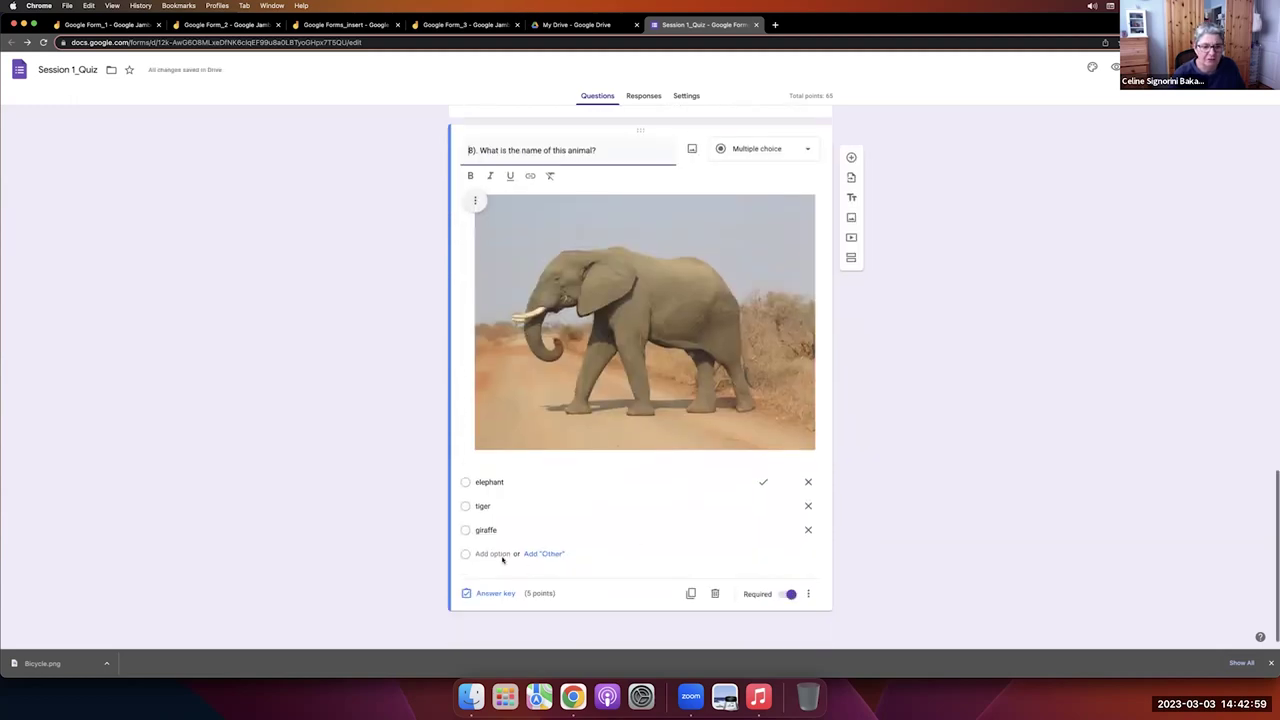
left_click_drag(455, 483, 456, 508)
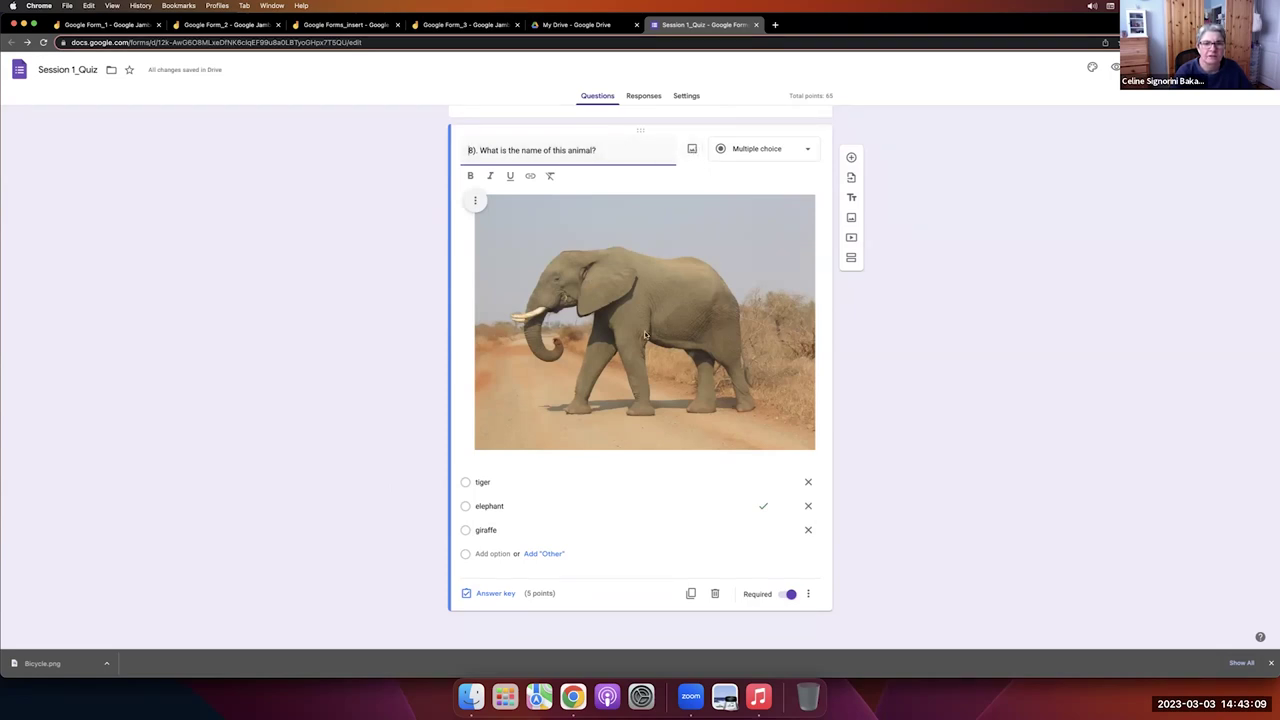
Look at the local file upload choice for adding an image to question 8, and close it without inserting anything.
left_click(691, 149)
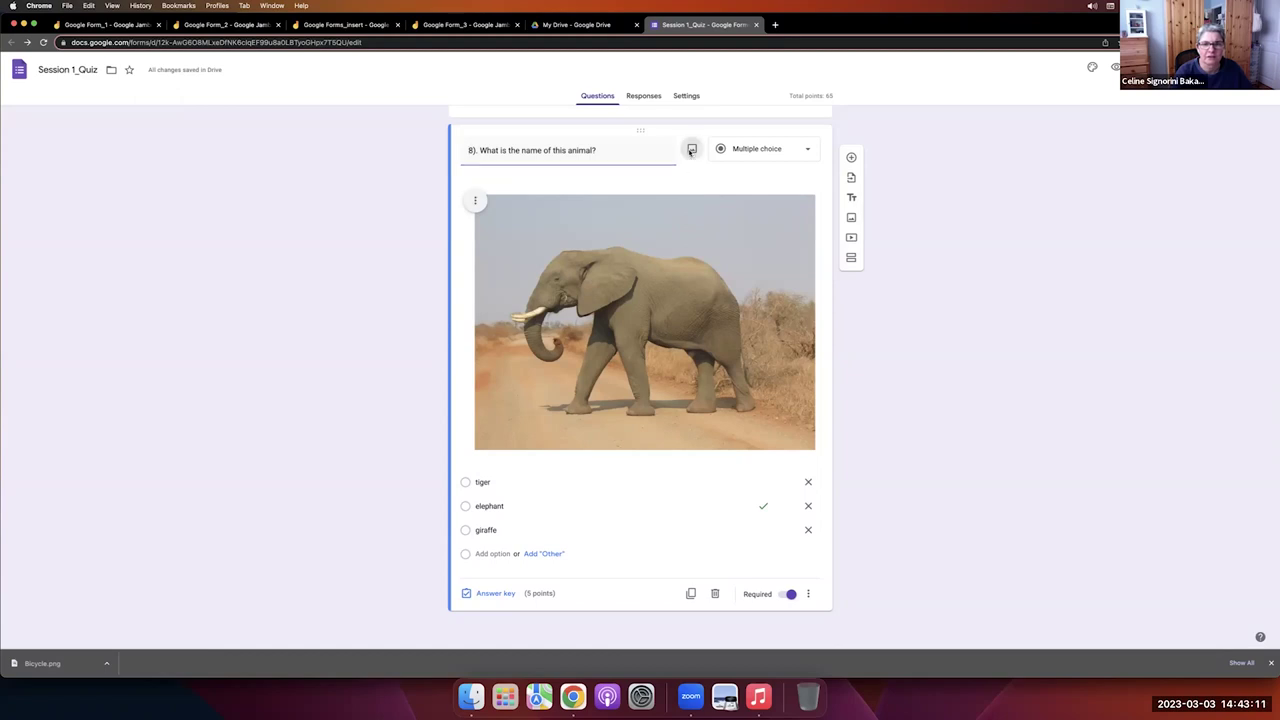
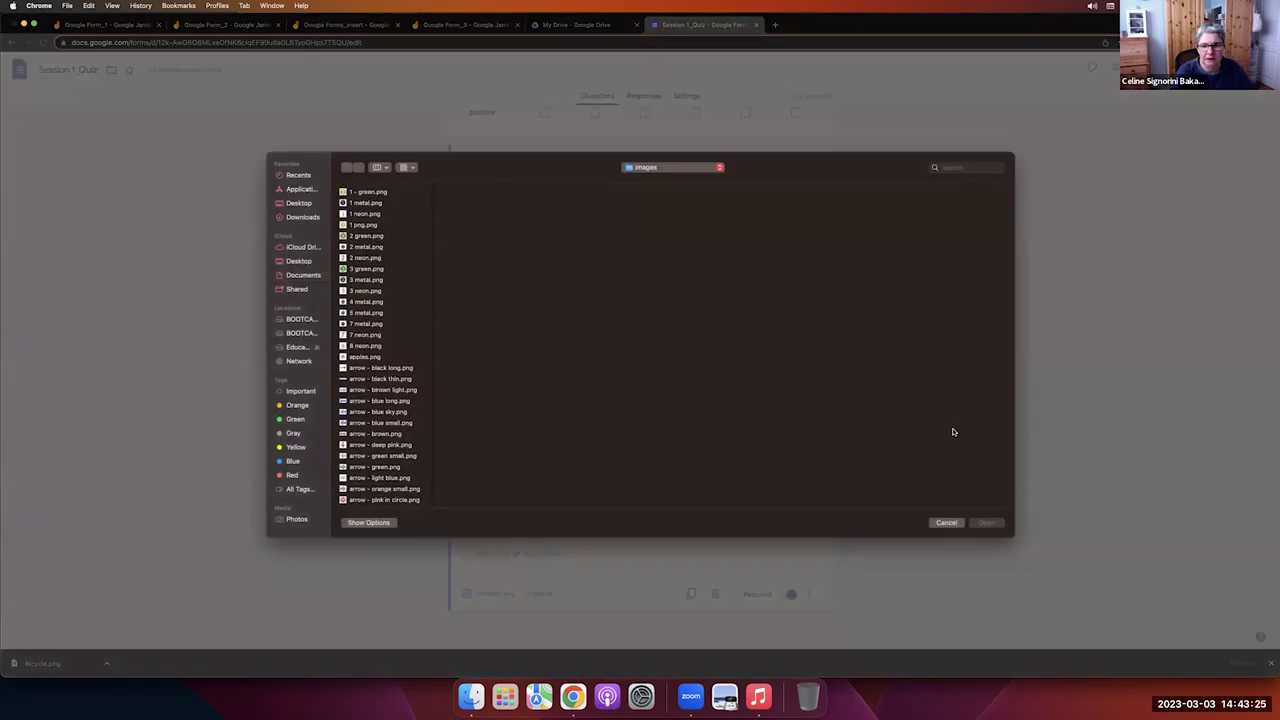
left_click(945, 523)
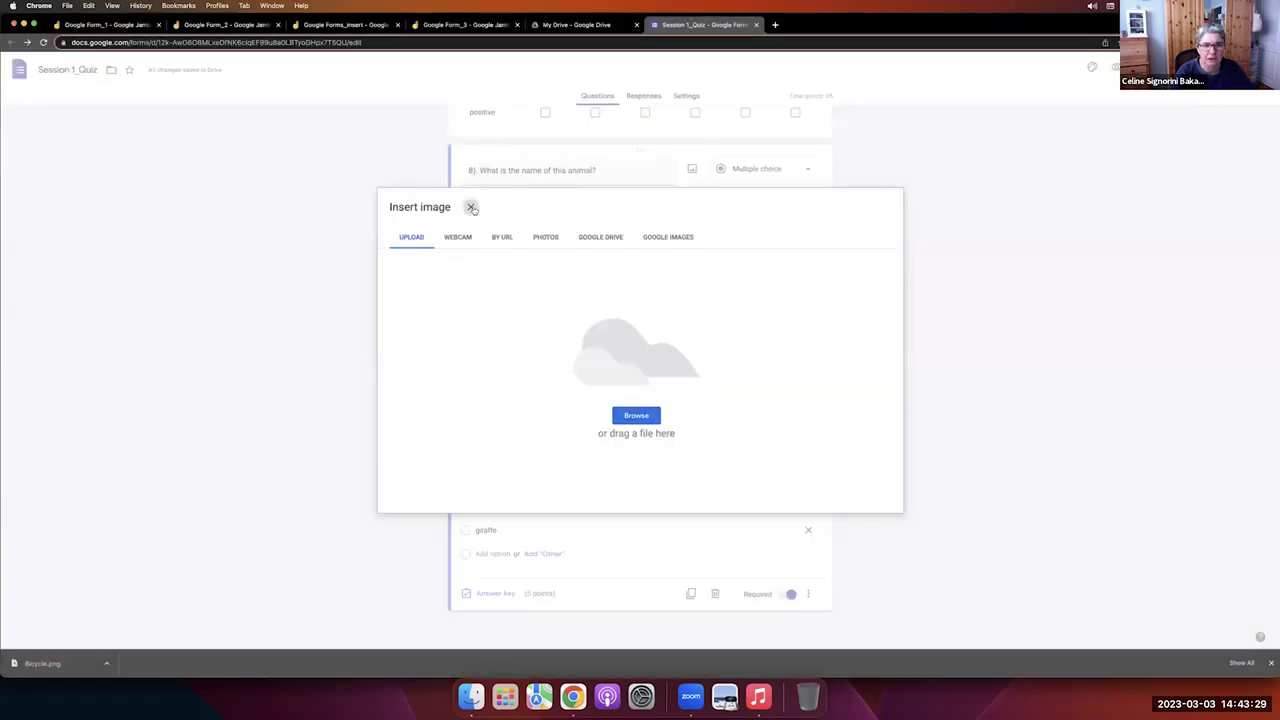
left_click(470, 207)
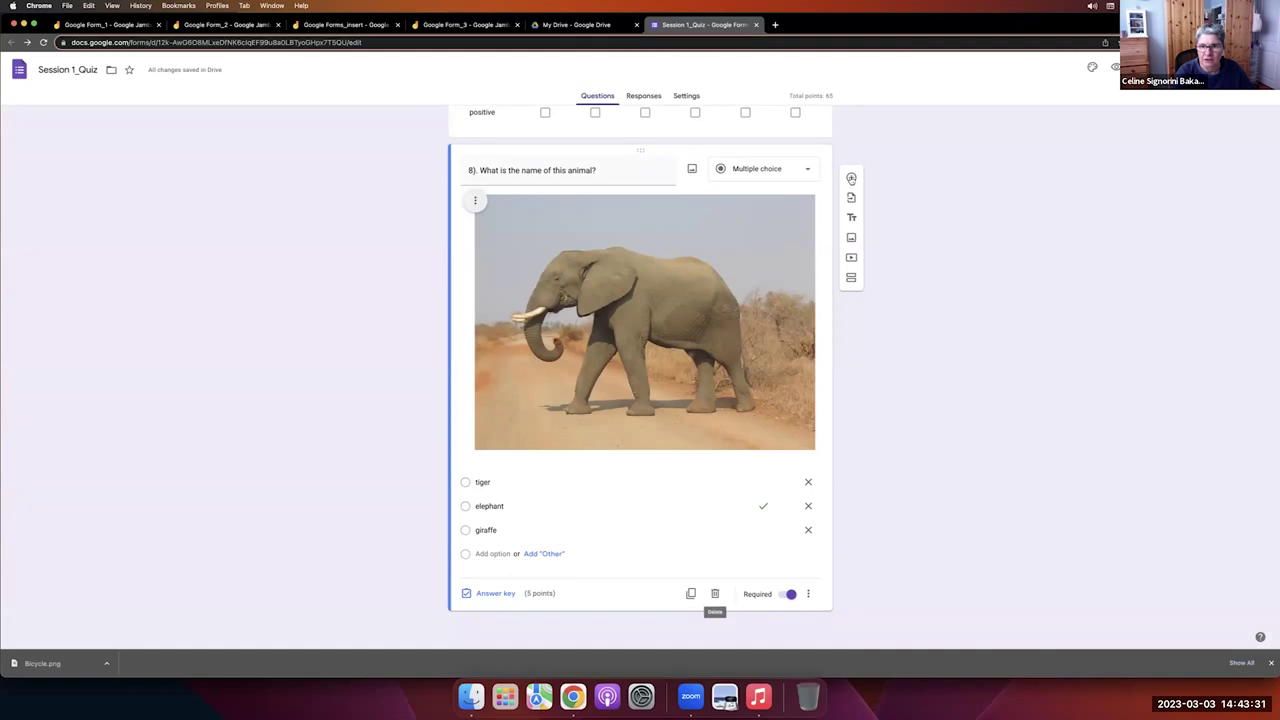
Add a new multiple-choice question below question 8 with the text "9). Which is an elephant?".
left_click(851, 177)
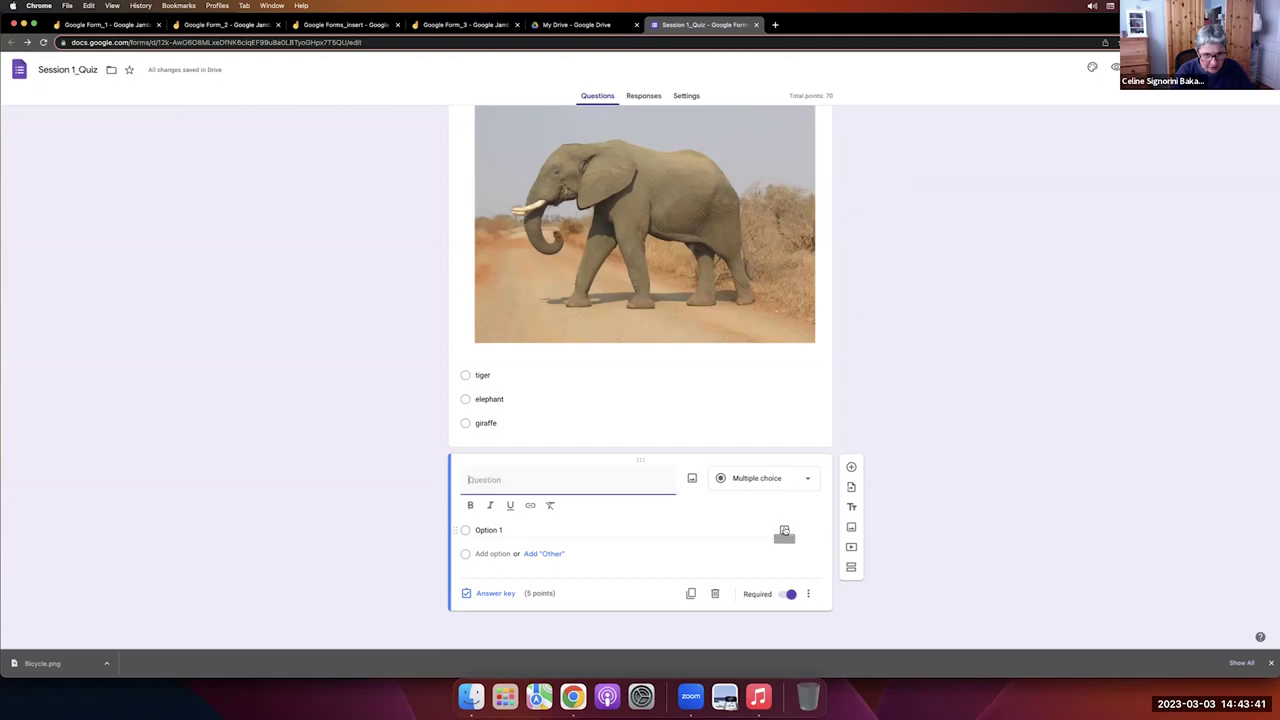
scroll(471, 381, "up", 2)
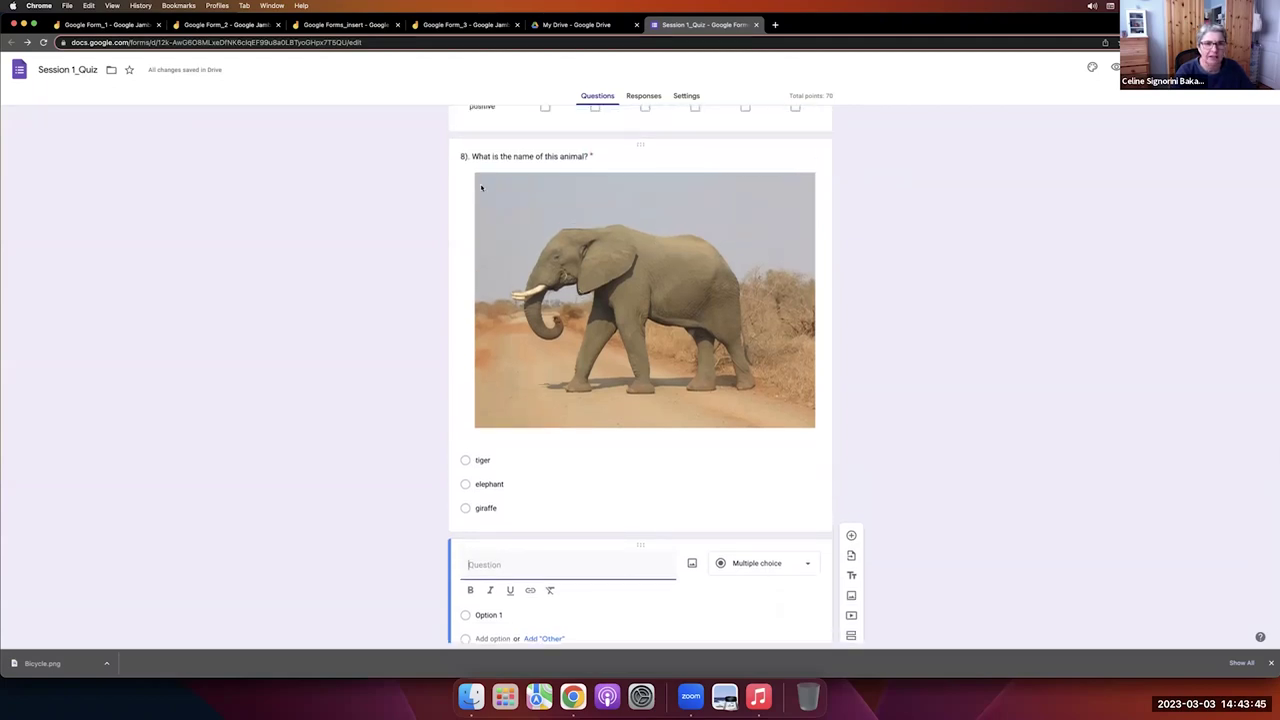
scroll(597, 386, "down", 2)
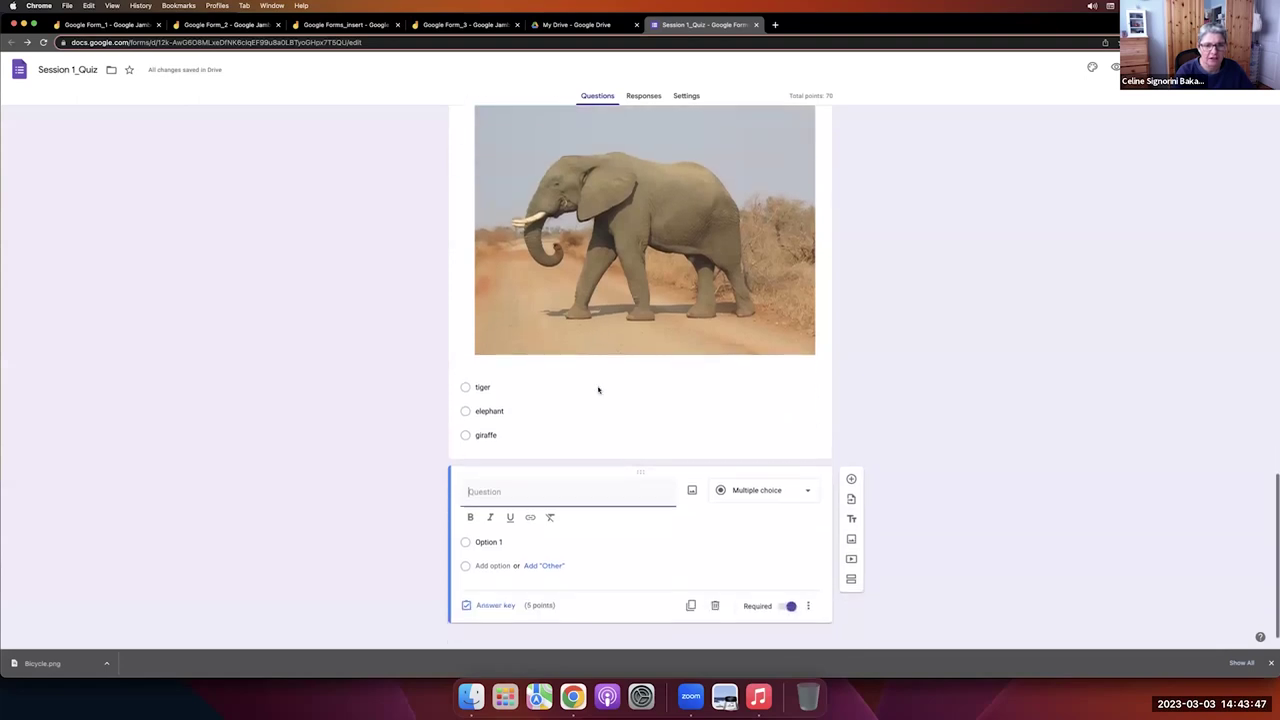
scroll(527, 487, "up", 1)
scroll(527, 487, "up", 1)
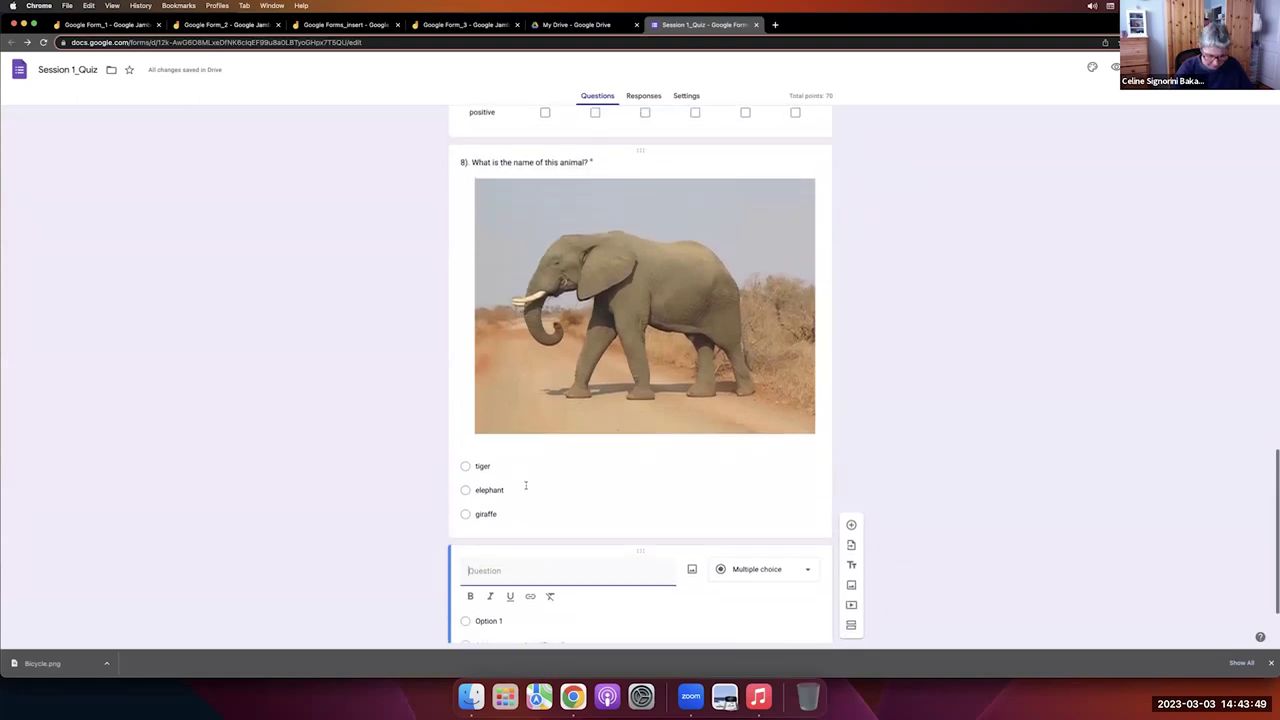
scroll(523, 486, "down", 2)
type("9).")
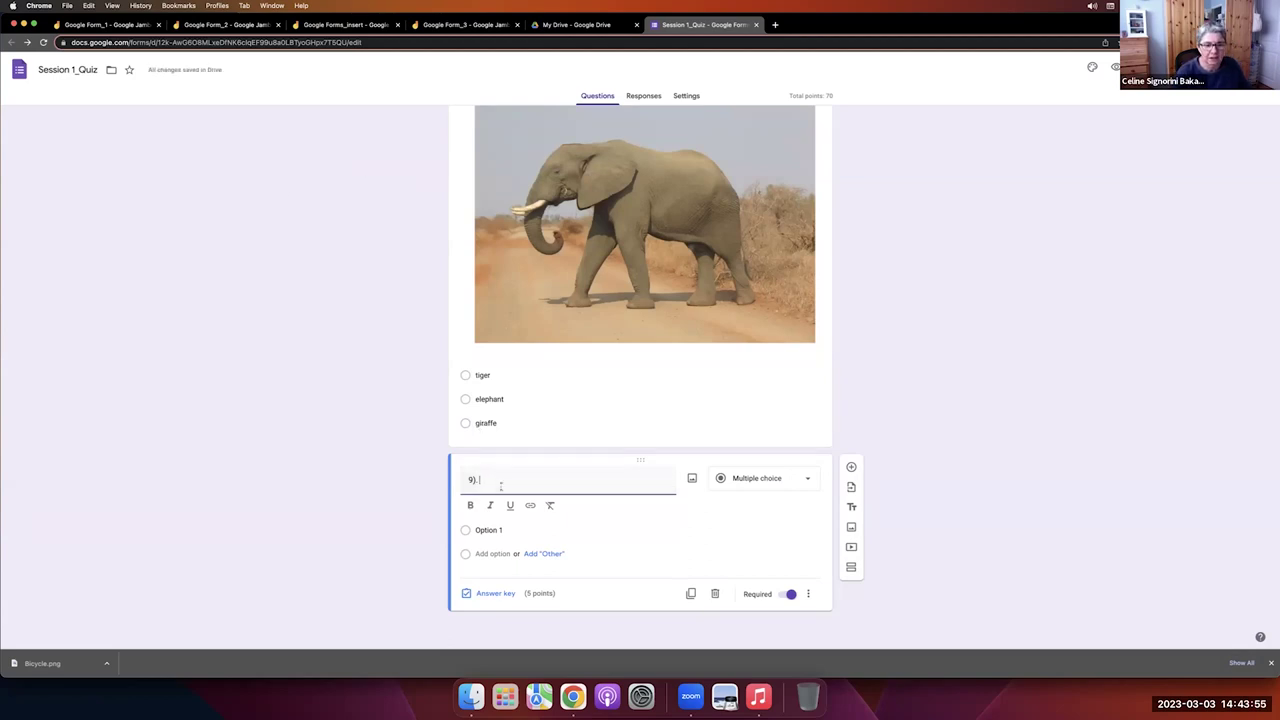
type("Which")
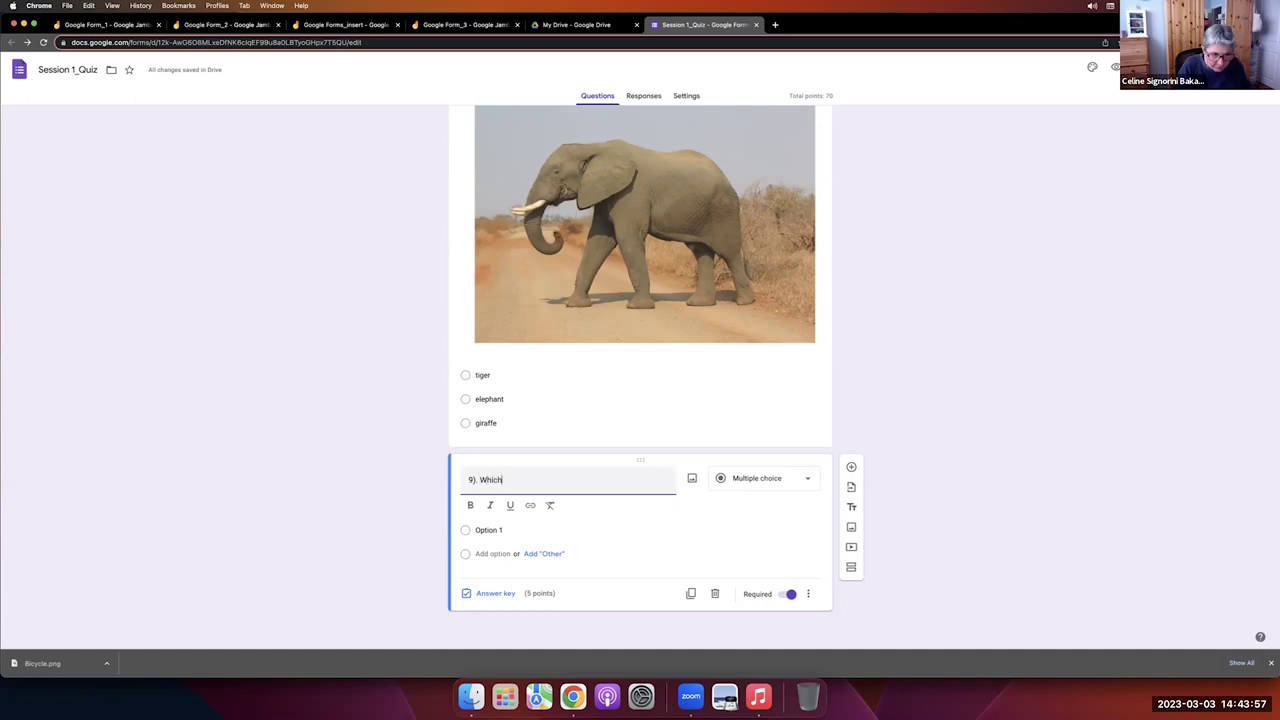
type(" is an el")
key("BackSpace")
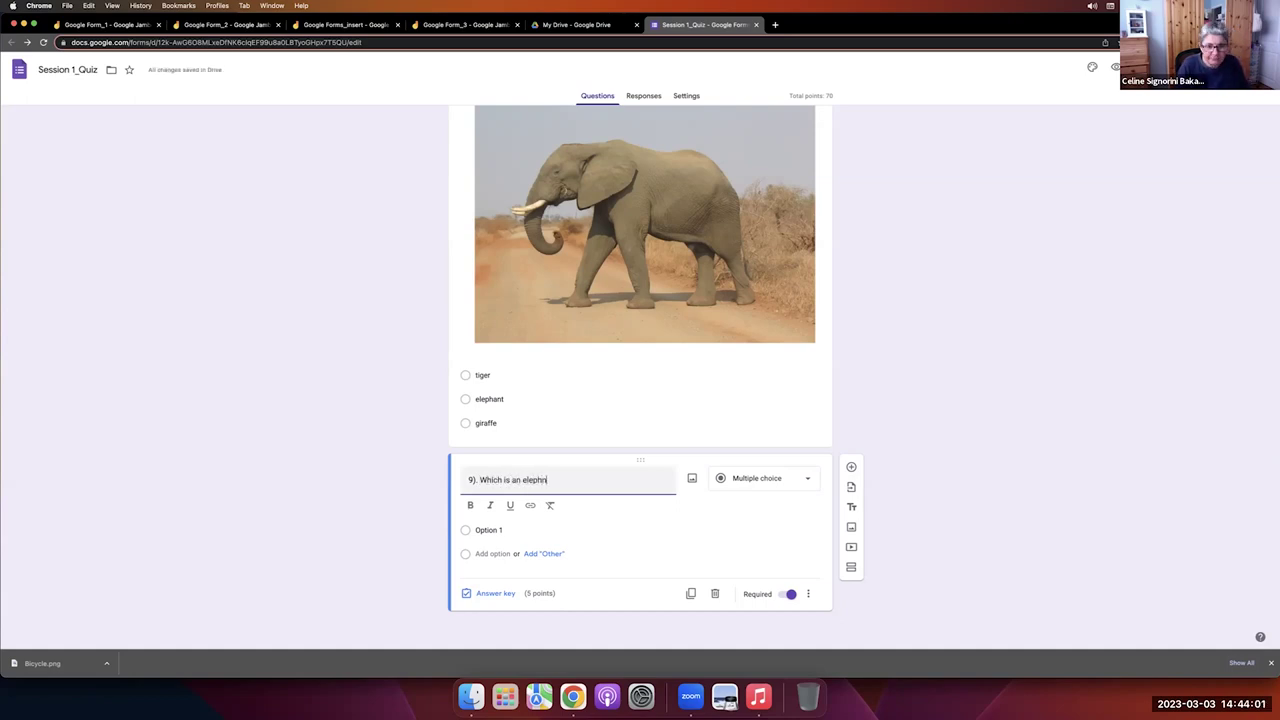
type("phan")
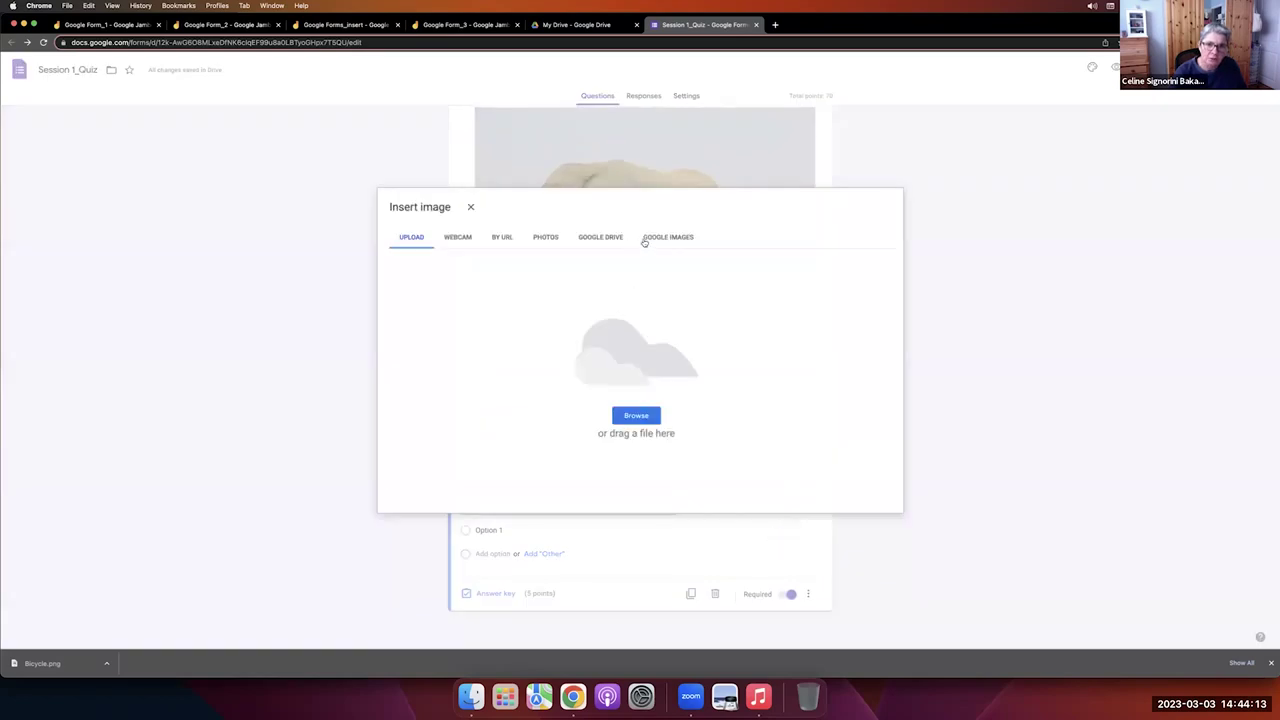
Search Google Images for "elephant" and insert the photo of a single elephant on a dirt road into question 9's first option.
left_click(650, 237)
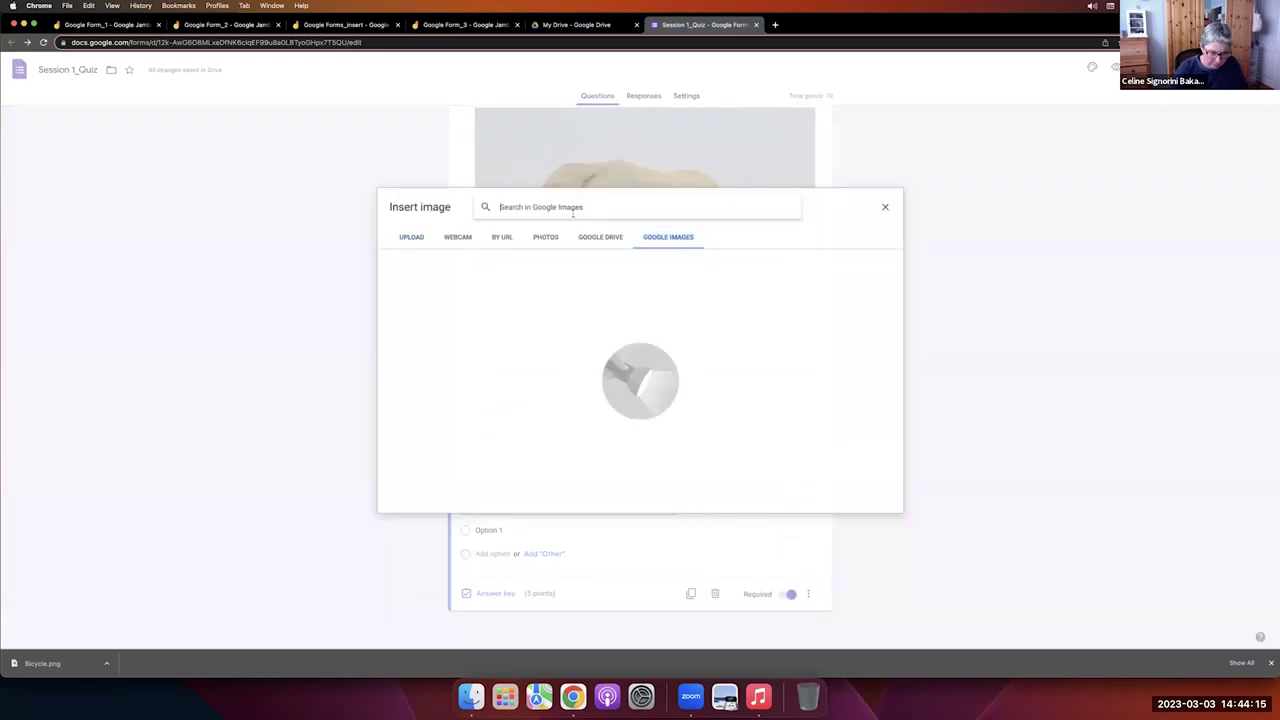
type("elephant")
key("Return")
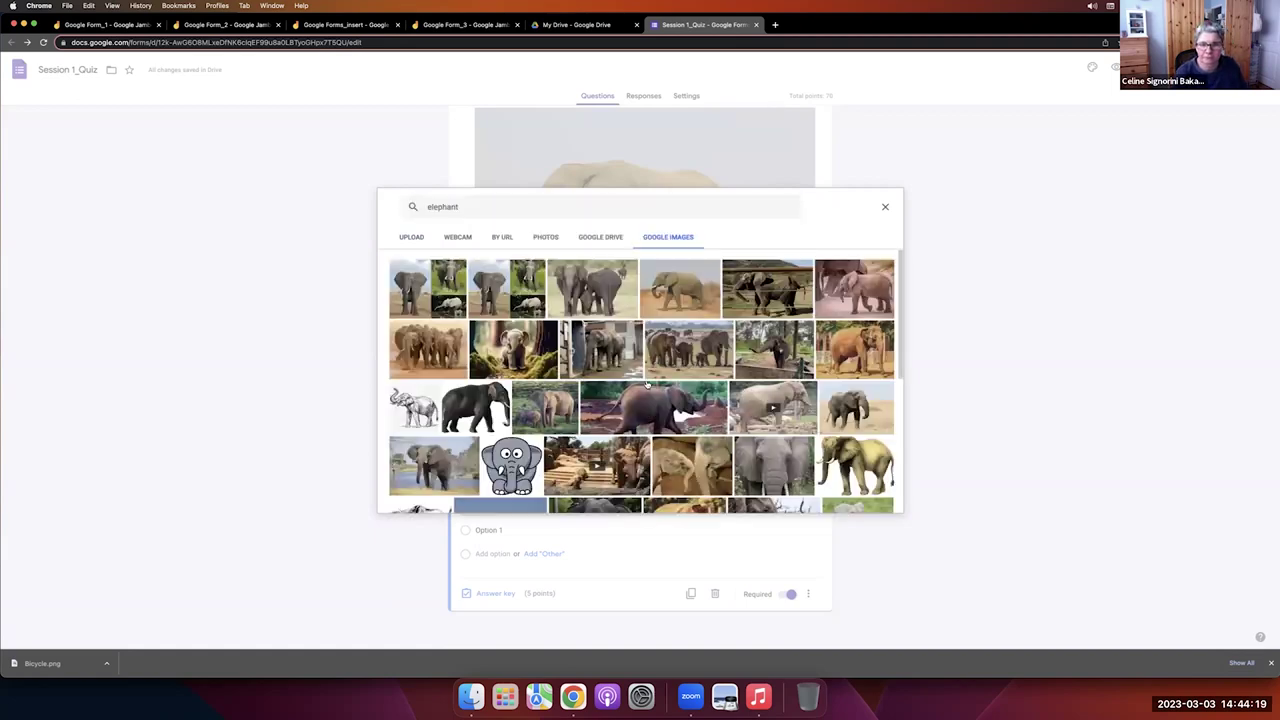
left_click(845, 500)
left_click(871, 497)
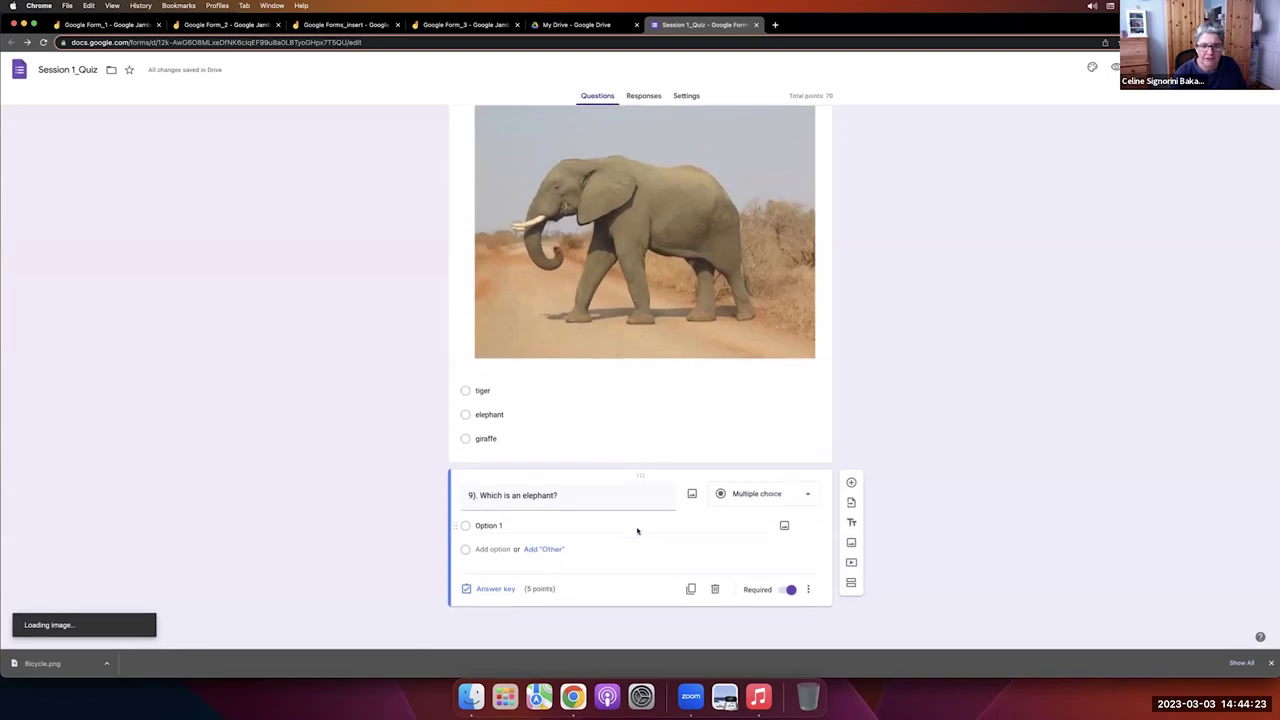
left_click(502, 553)
left_click(806, 552)
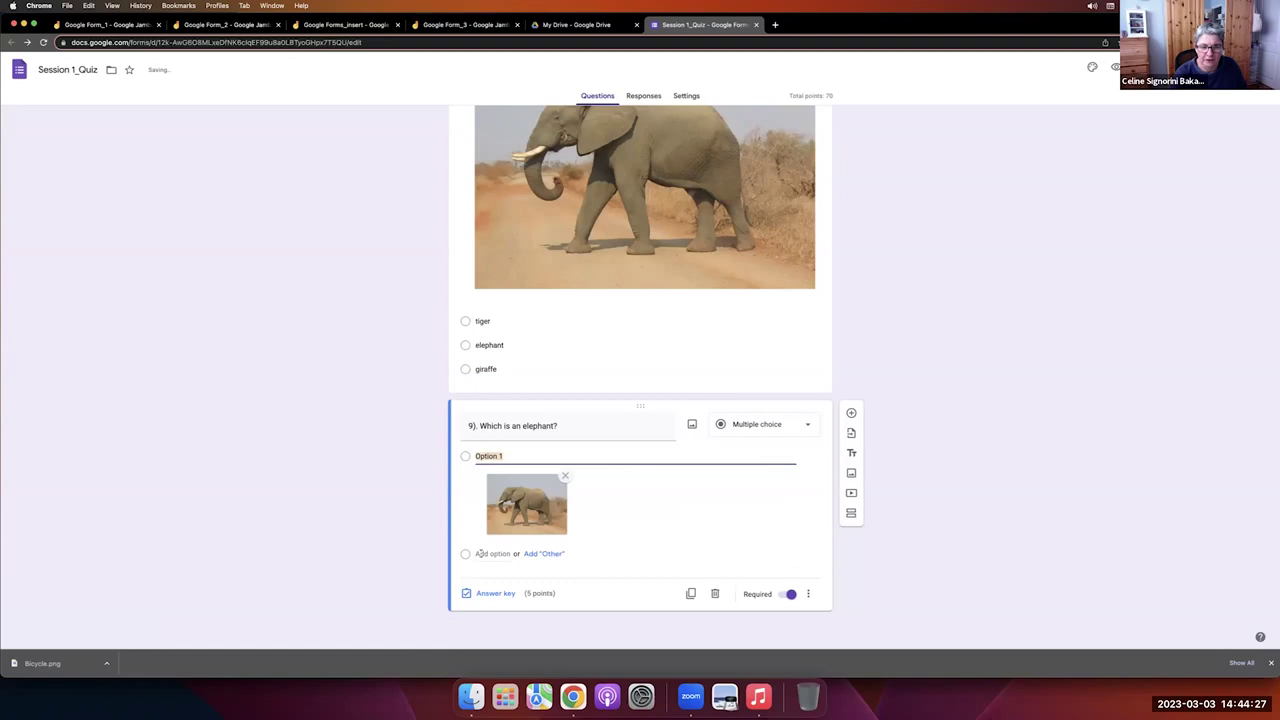
left_click(480, 553)
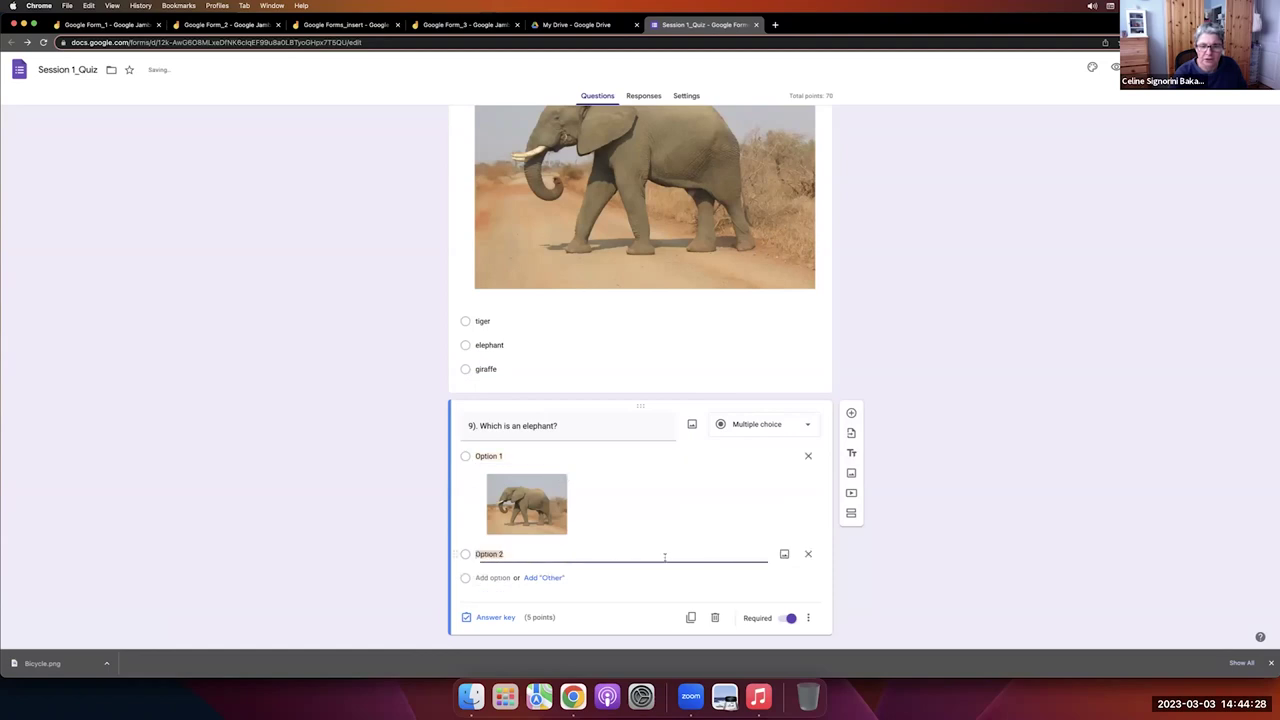
left_click(809, 554)
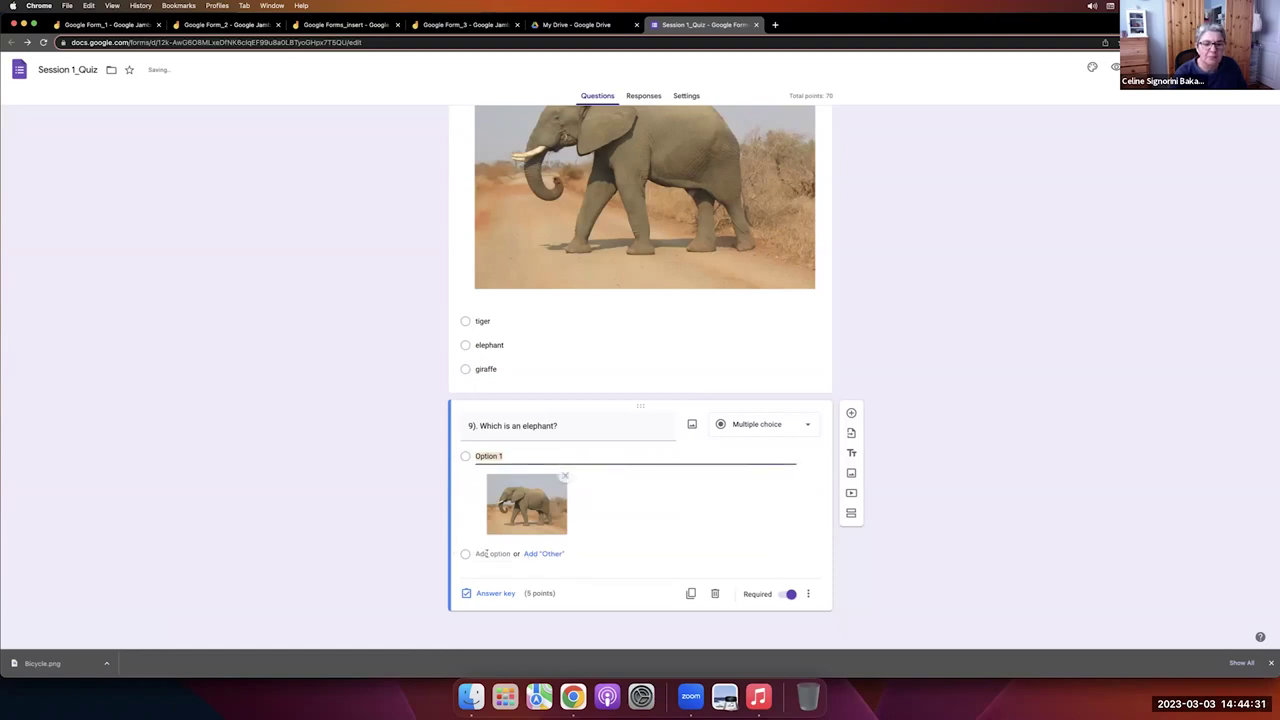
Add a second option to question 9 and insert a Google Images "tiger" photo showing a tiger lying on the ground.
left_click(488, 553)
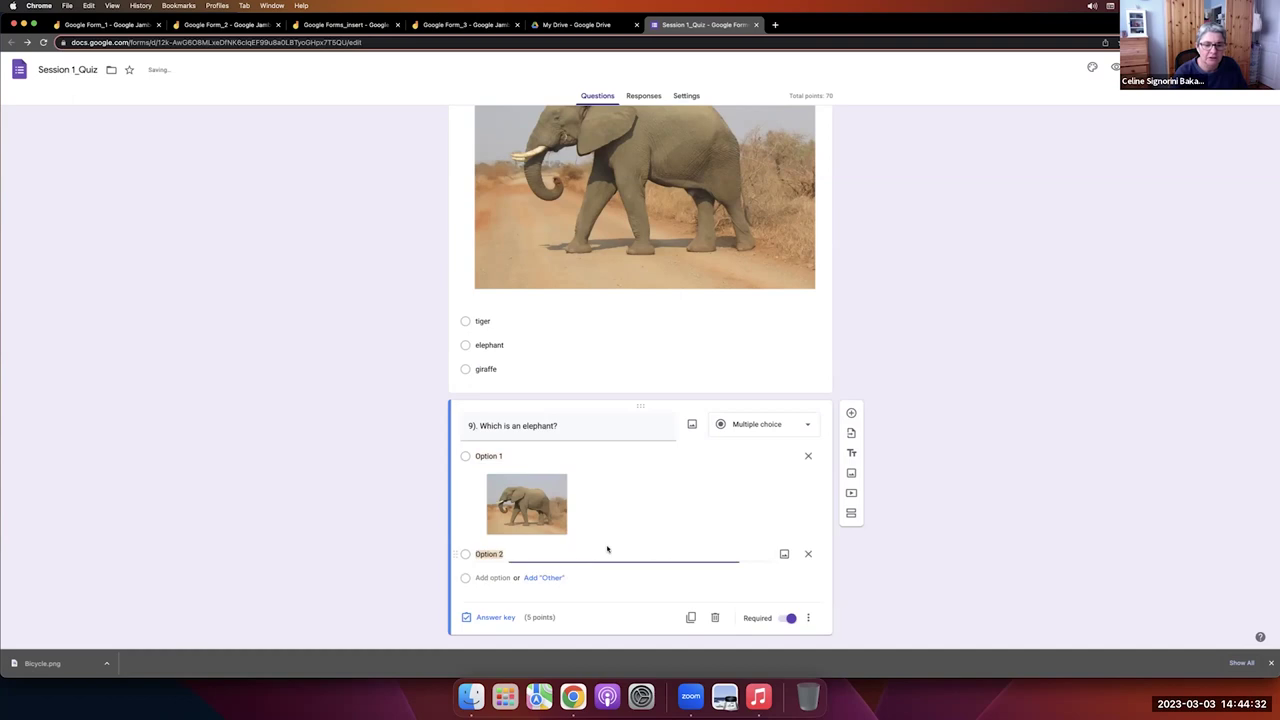
left_click(785, 555)
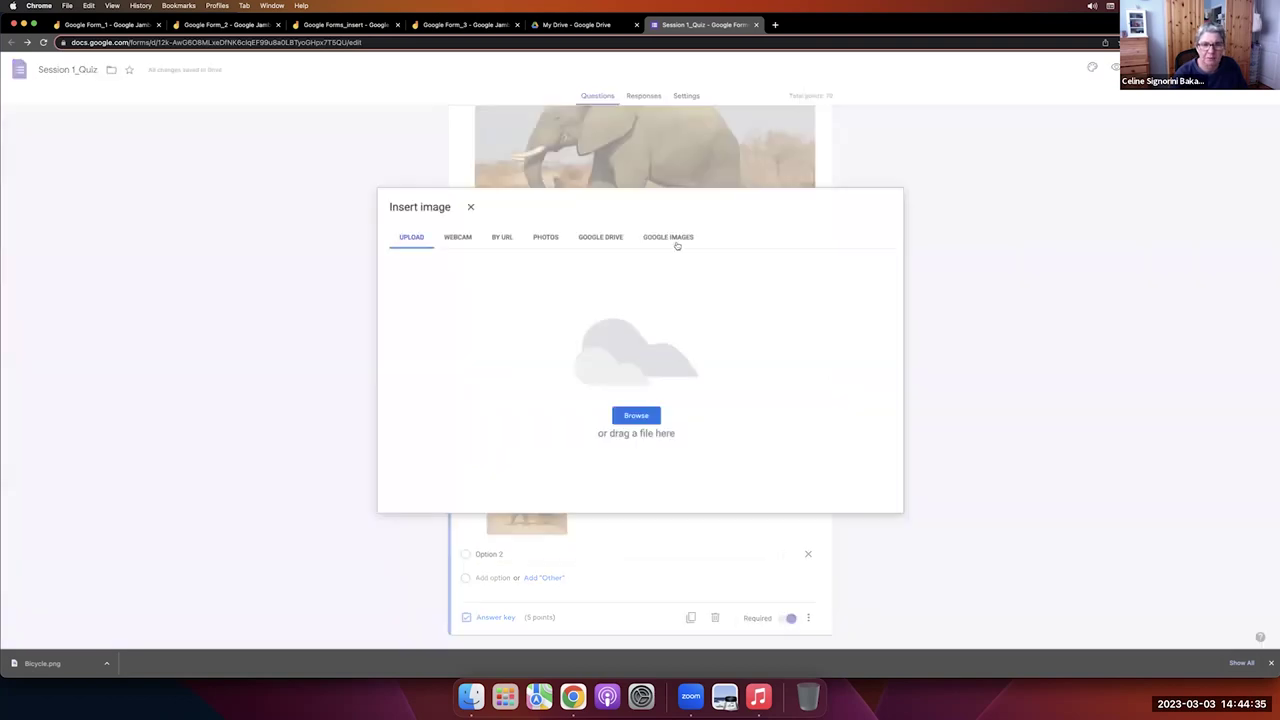
left_click(669, 238)
type("tiger")
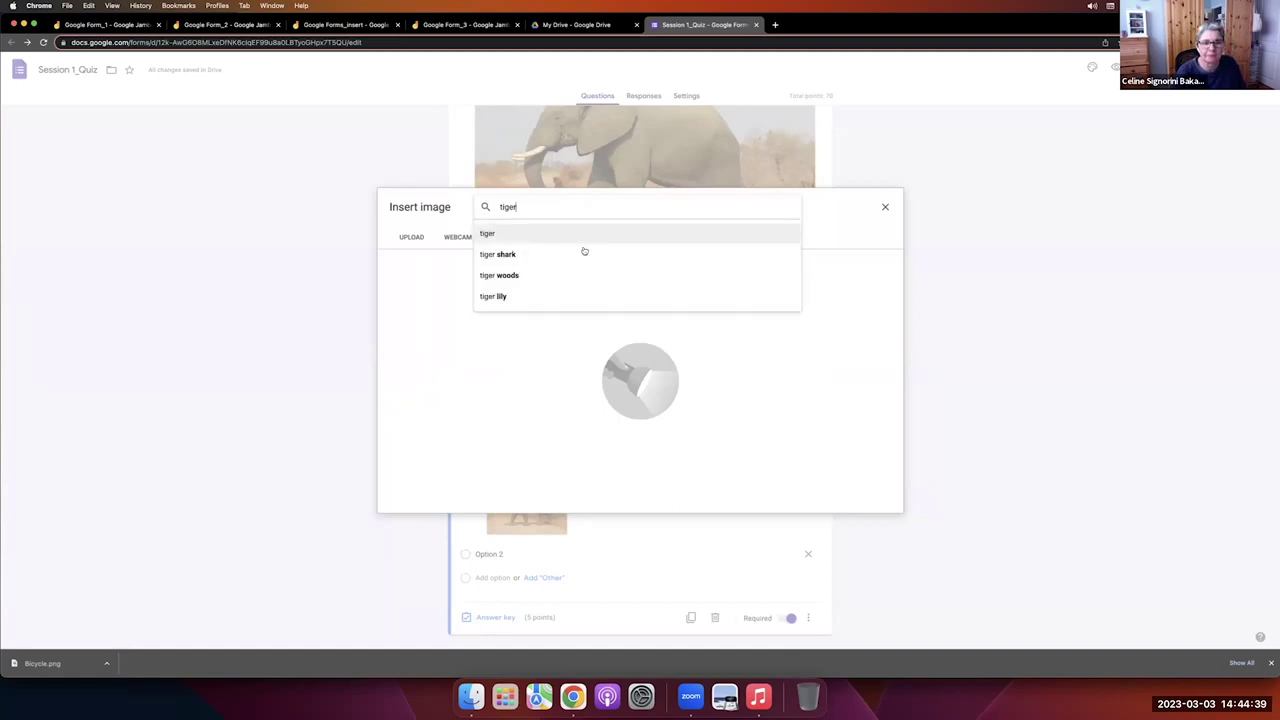
key("Return")
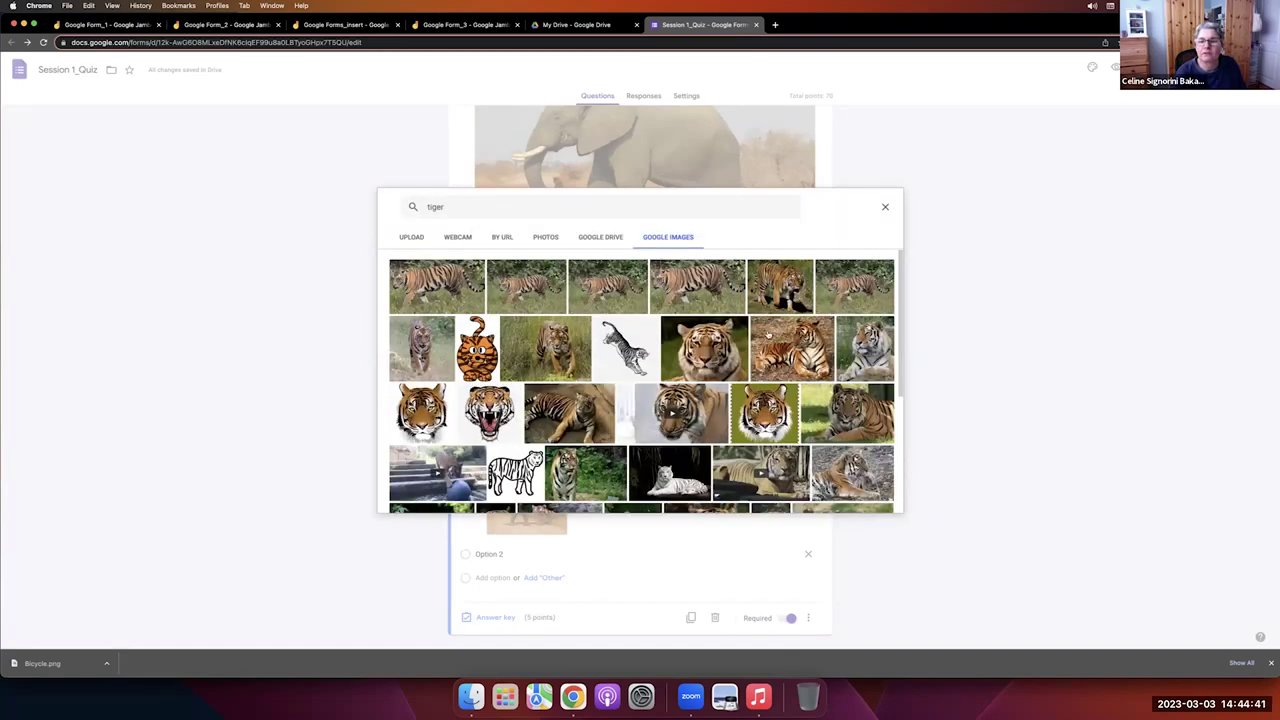
left_click(800, 378)
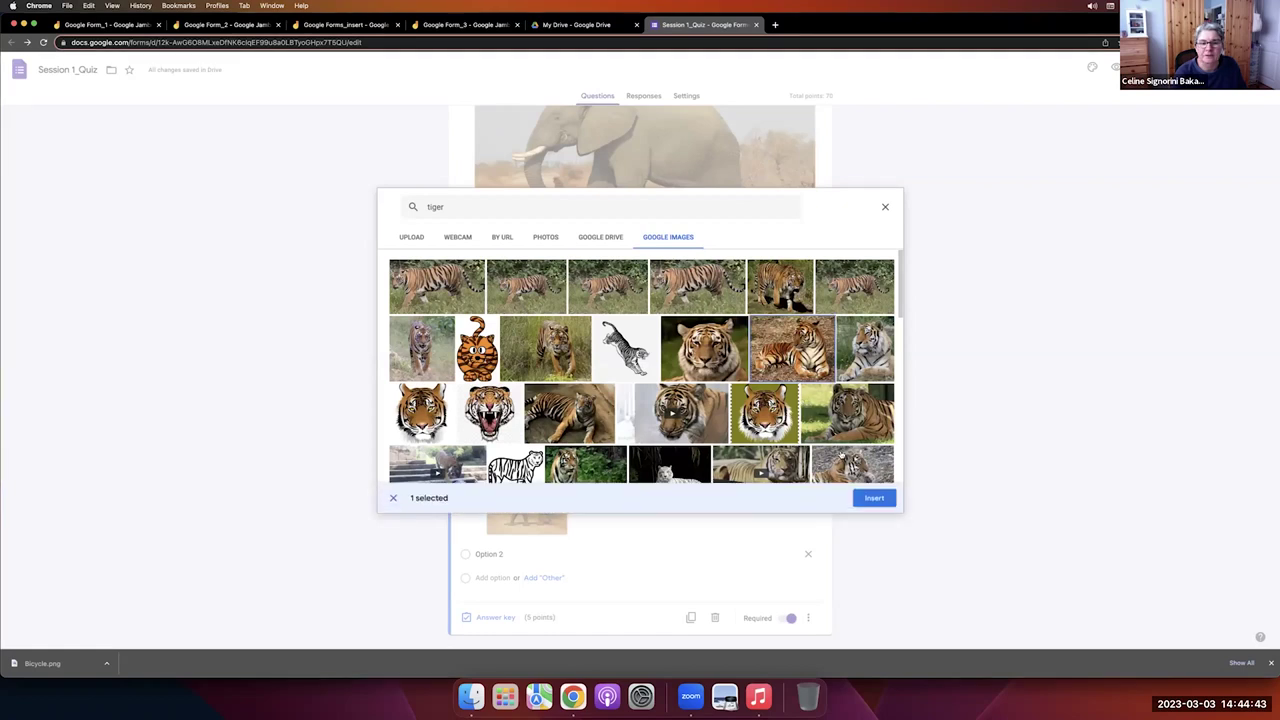
left_click(878, 498)
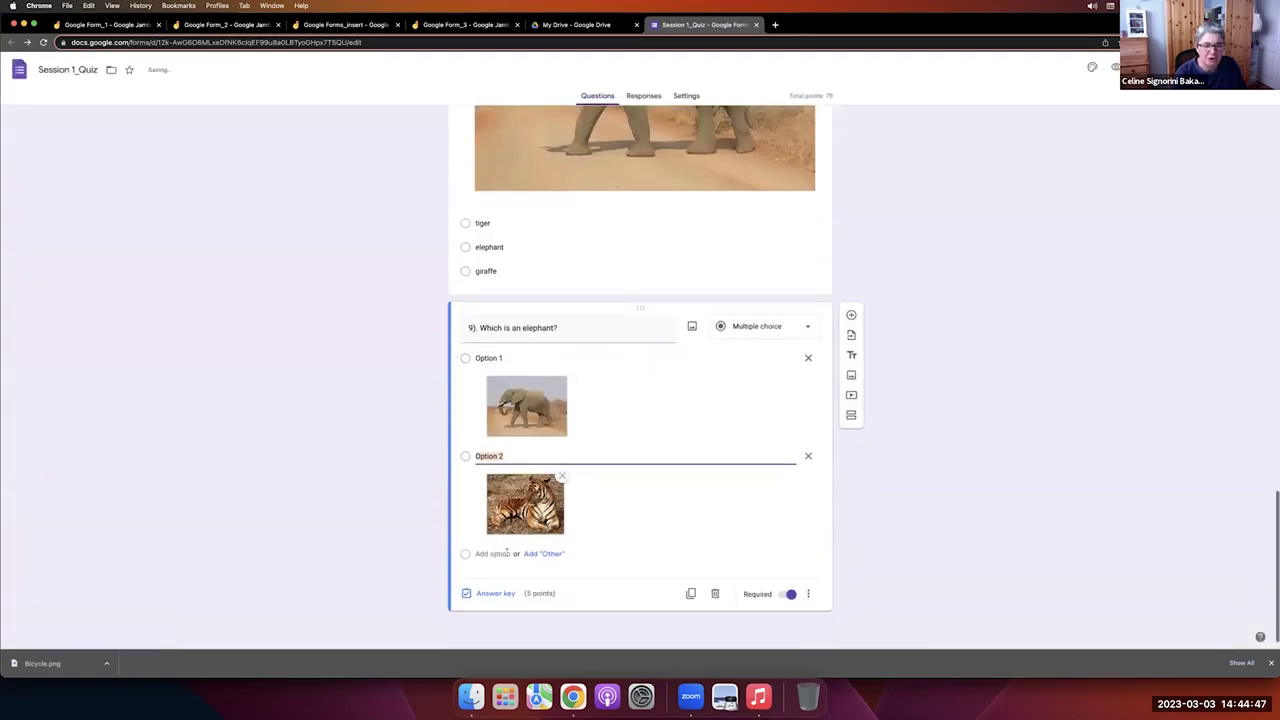
Add a third option to question 9 and insert a Google Images "giraffe" photo showing a giraffe's neck and head among trees.
left_click(491, 553)
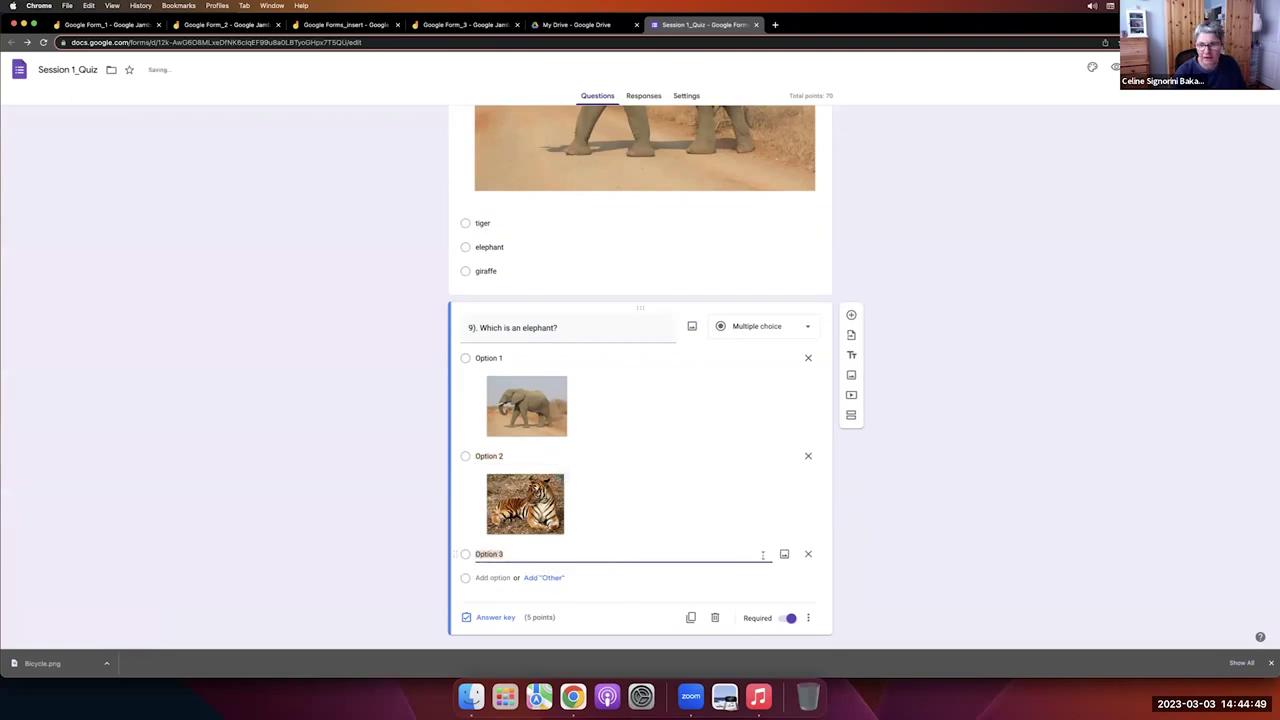
left_click(784, 556)
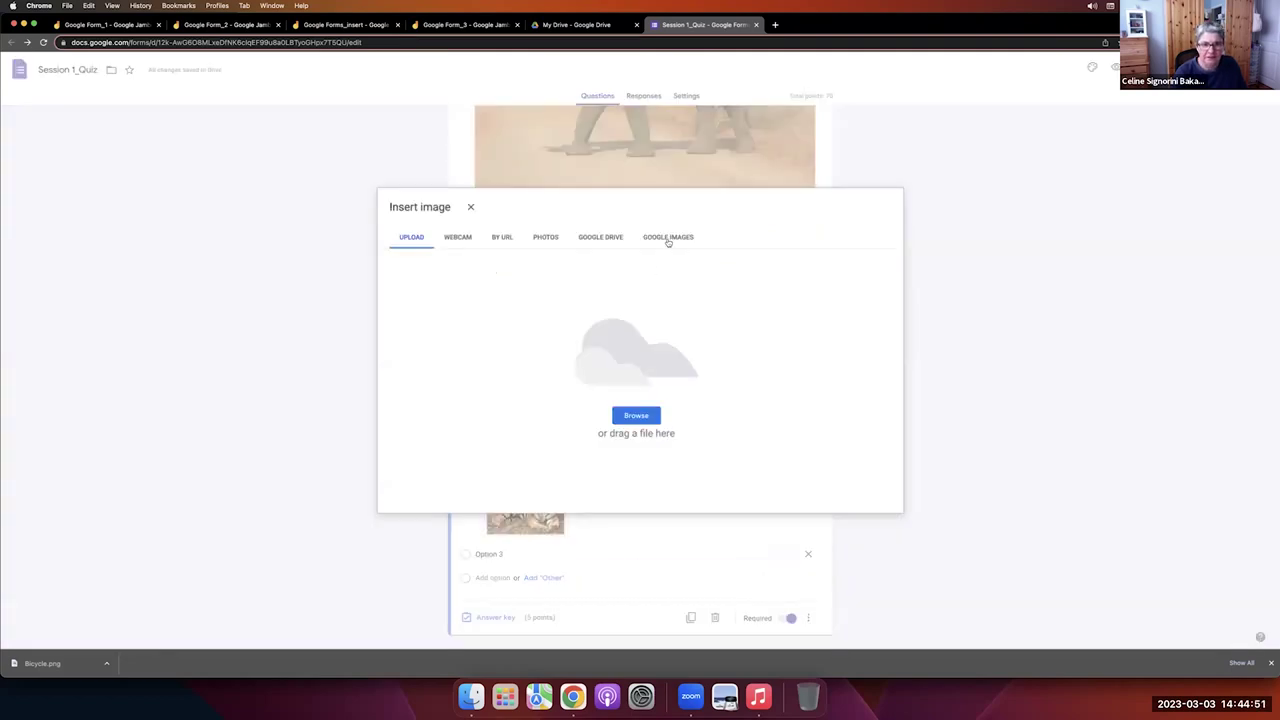
left_click(668, 238)
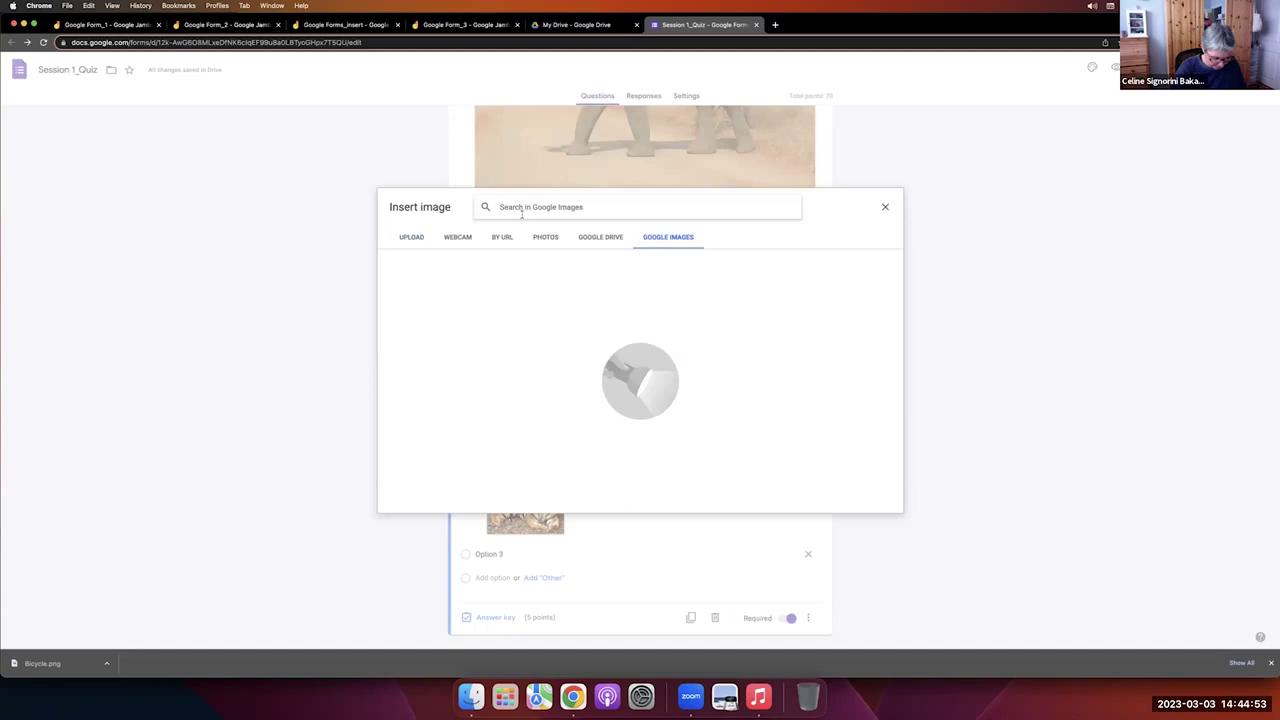
type("Giraffe")
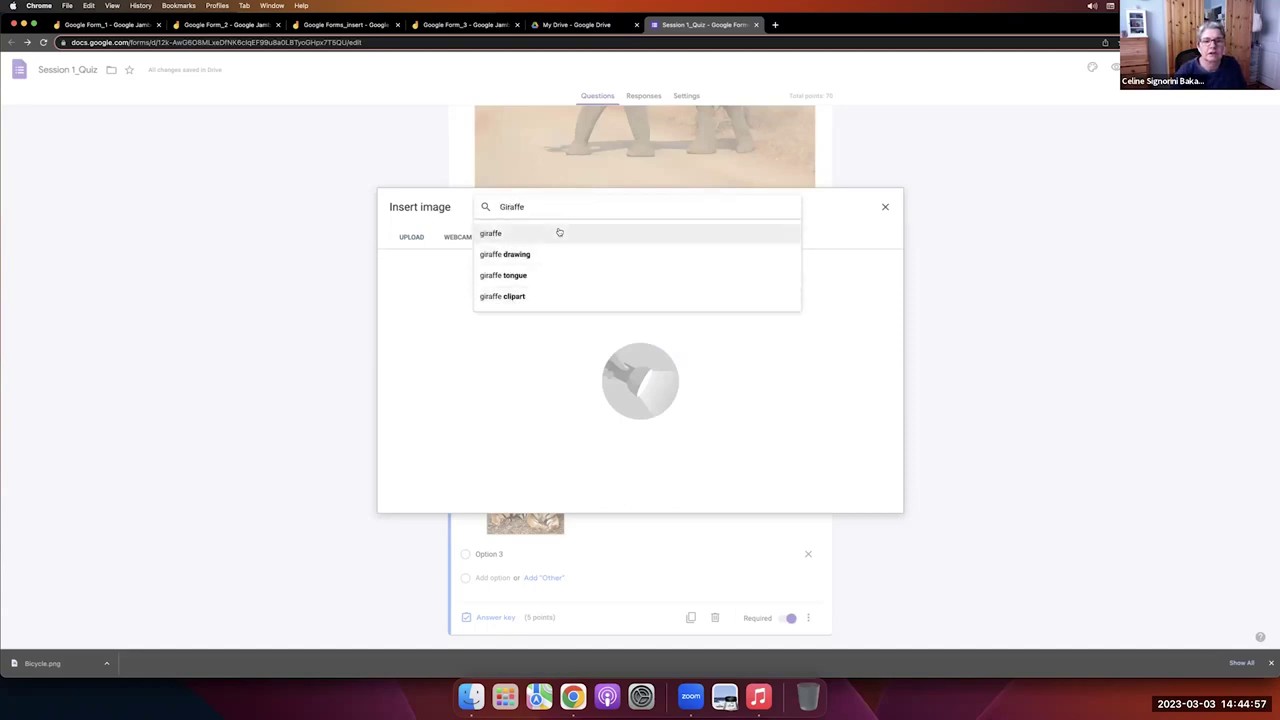
left_click(560, 233)
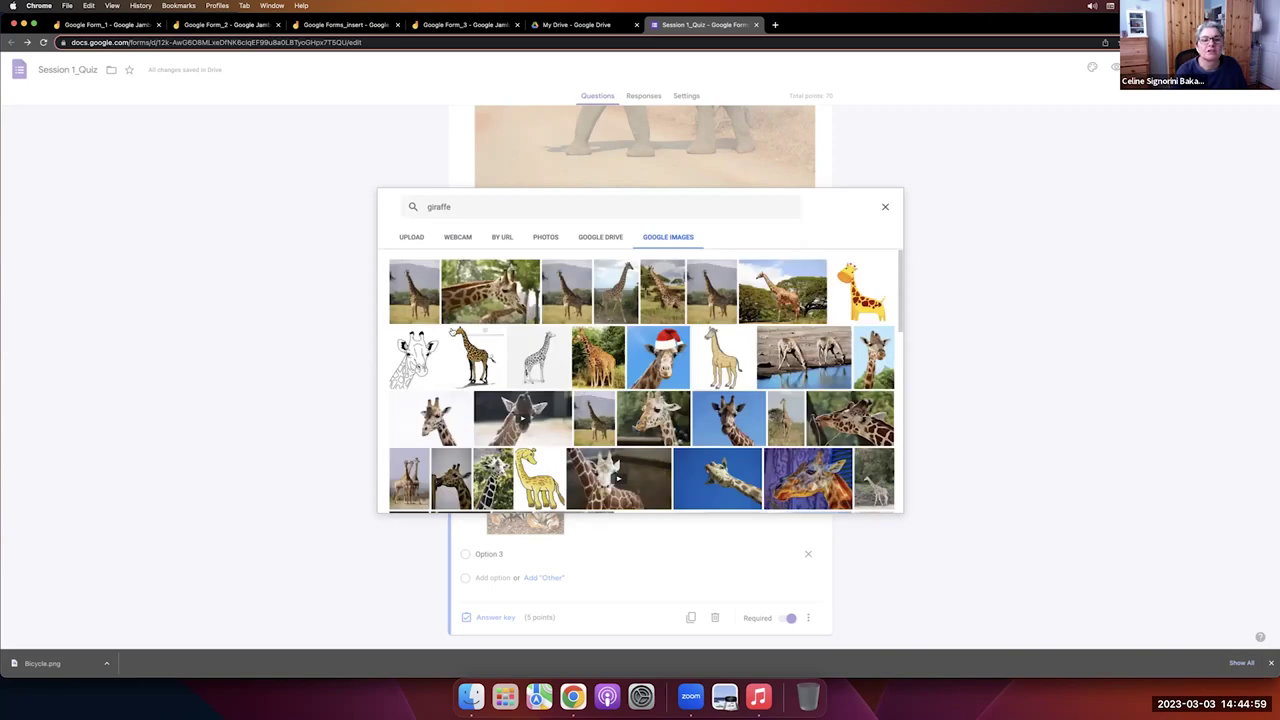
left_click(490, 290)
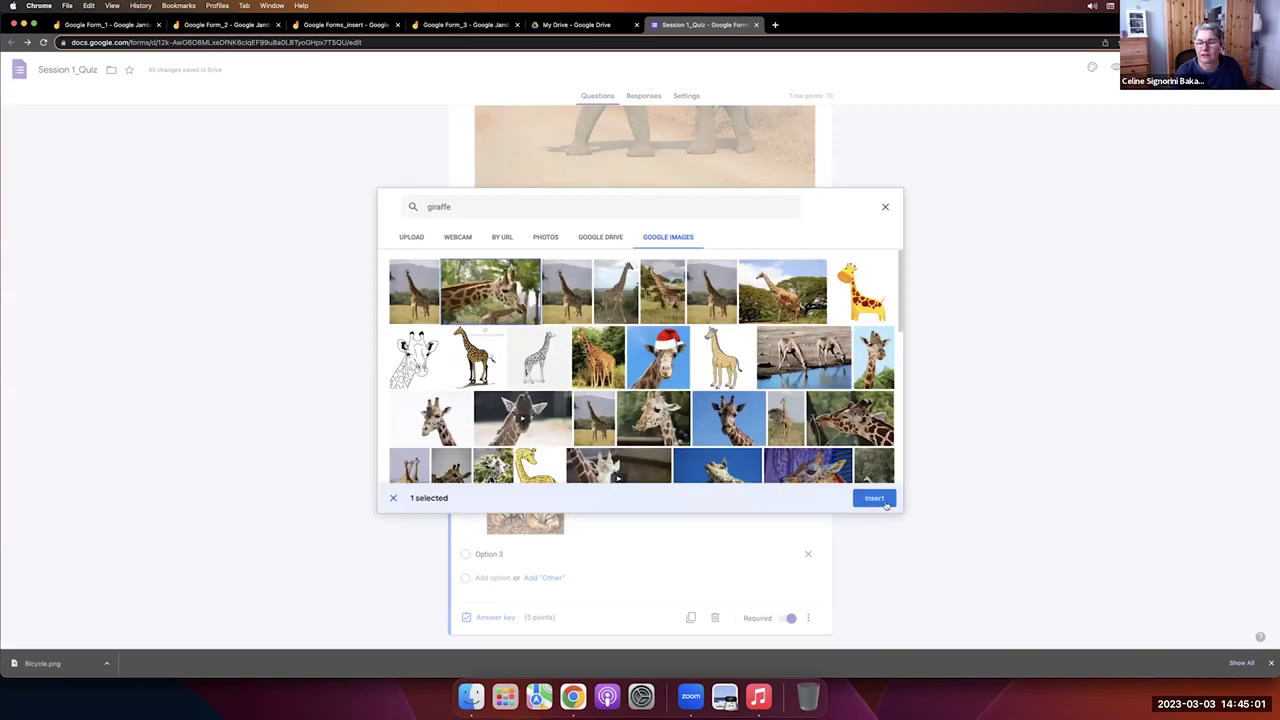
left_click(872, 497)
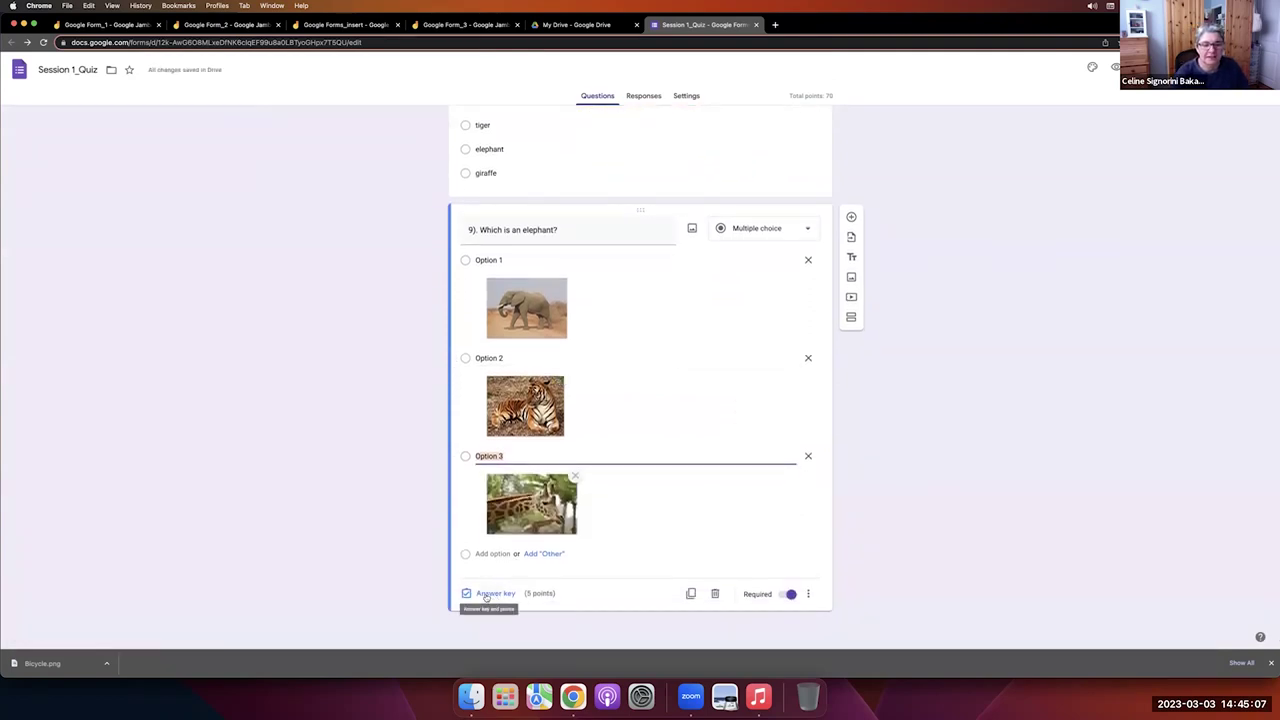
Mark the elephant picture as the correct answer of question 9 and move that option below the giraffe picture.
left_click(488, 594)
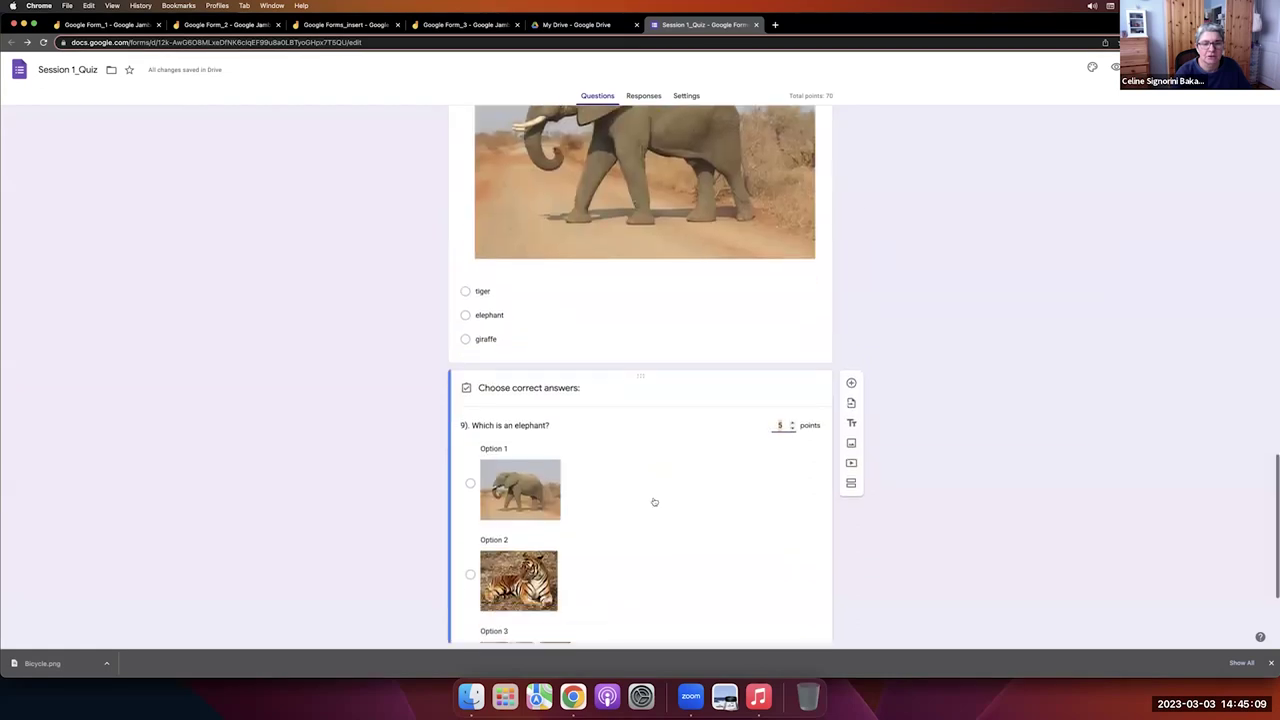
left_click(548, 322)
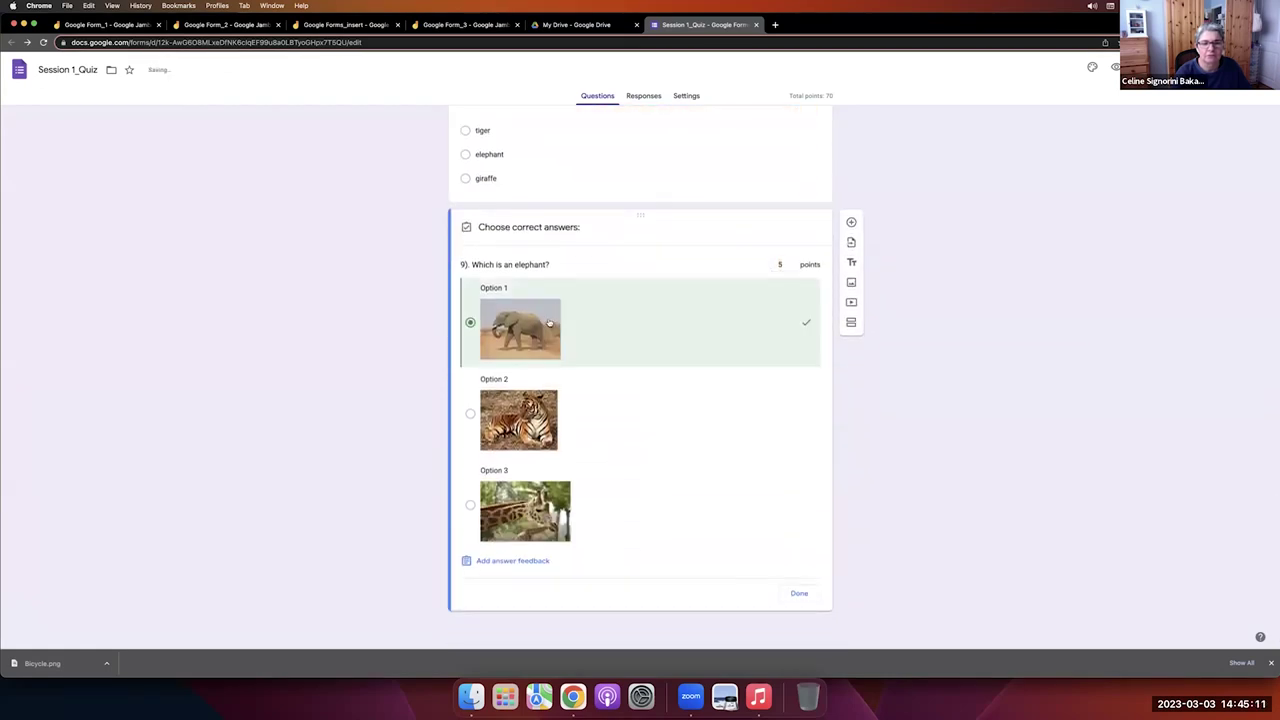
left_click(799, 594)
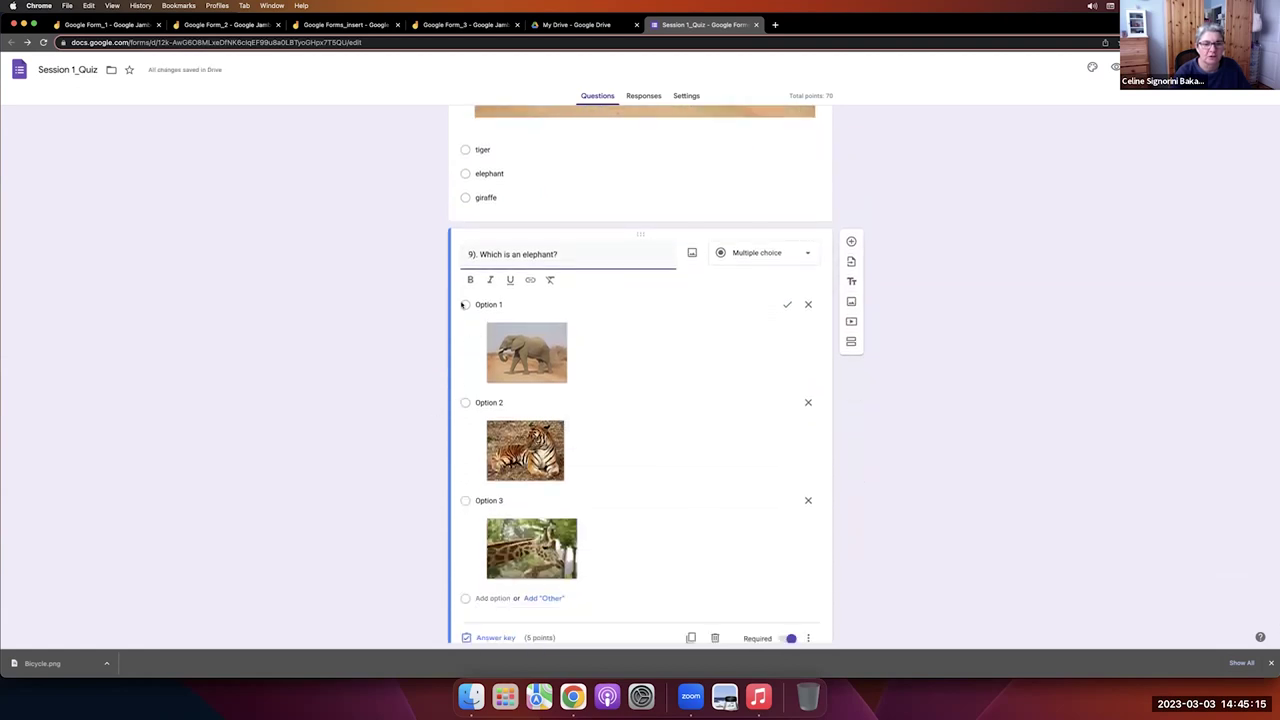
left_click_drag(451, 306, 450, 511)
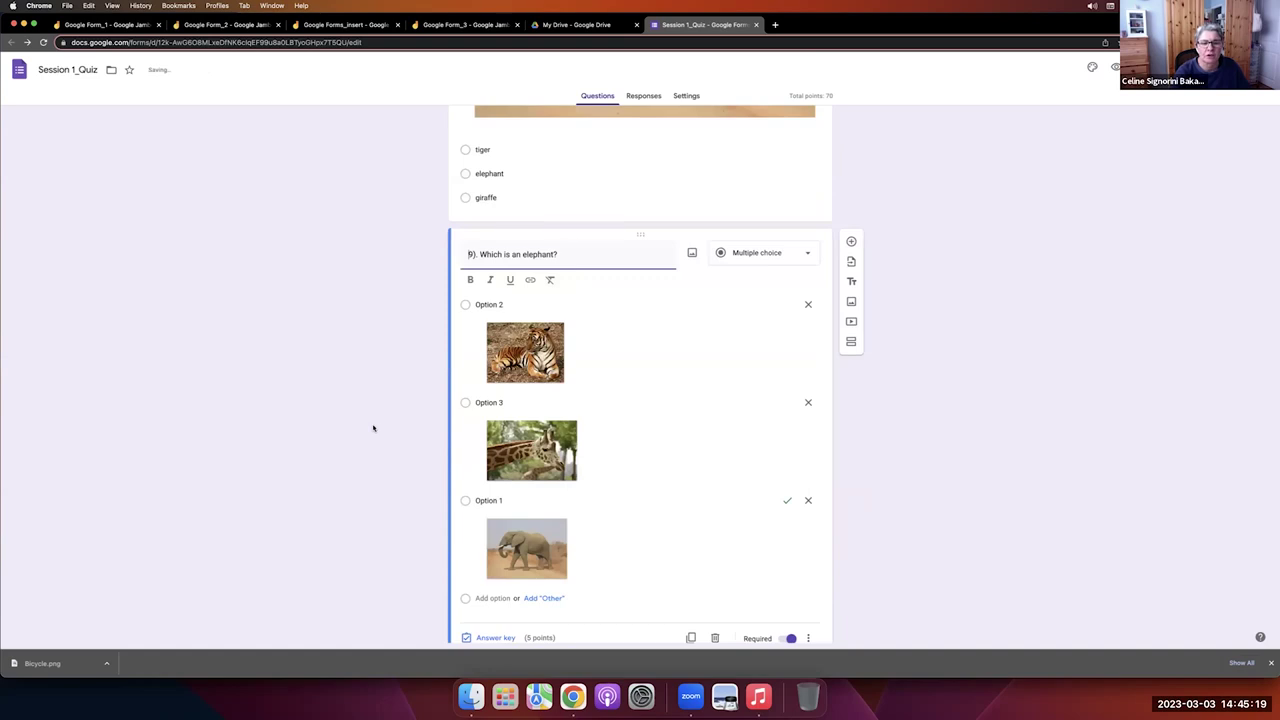
scroll(373, 428, "up", 5)
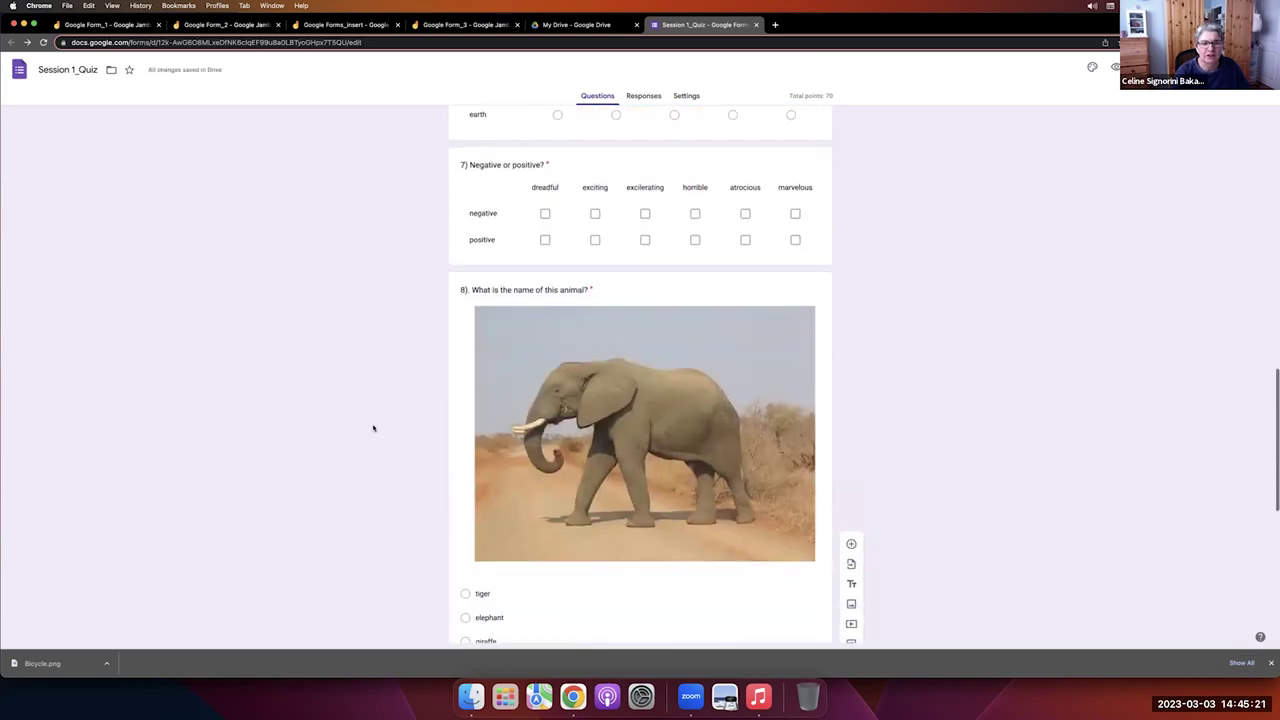
Move the "Negative or positive?" question so it sits directly above the "Synonmys" question.
scroll(373, 428, "down", 3)
scroll(373, 428, "up", 2)
scroll(373, 428, "down", 3)
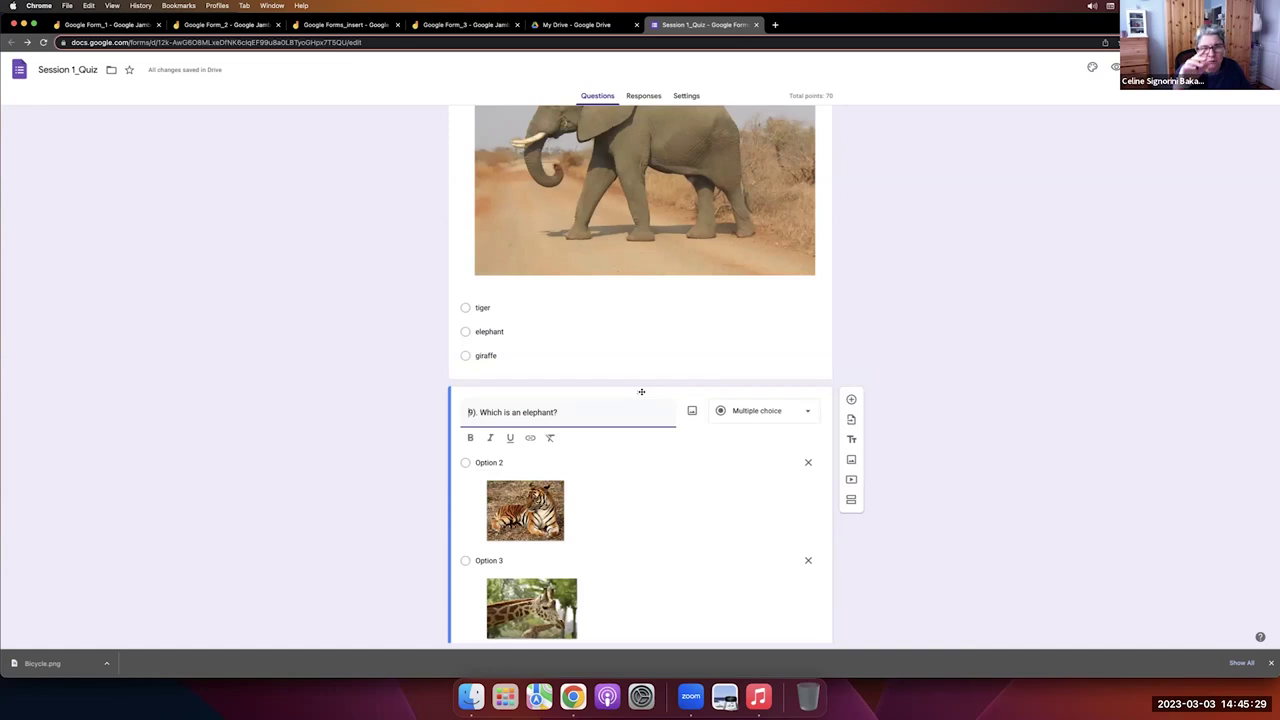
scroll(642, 392, "up", 3)
scroll(642, 393, "up", 5)
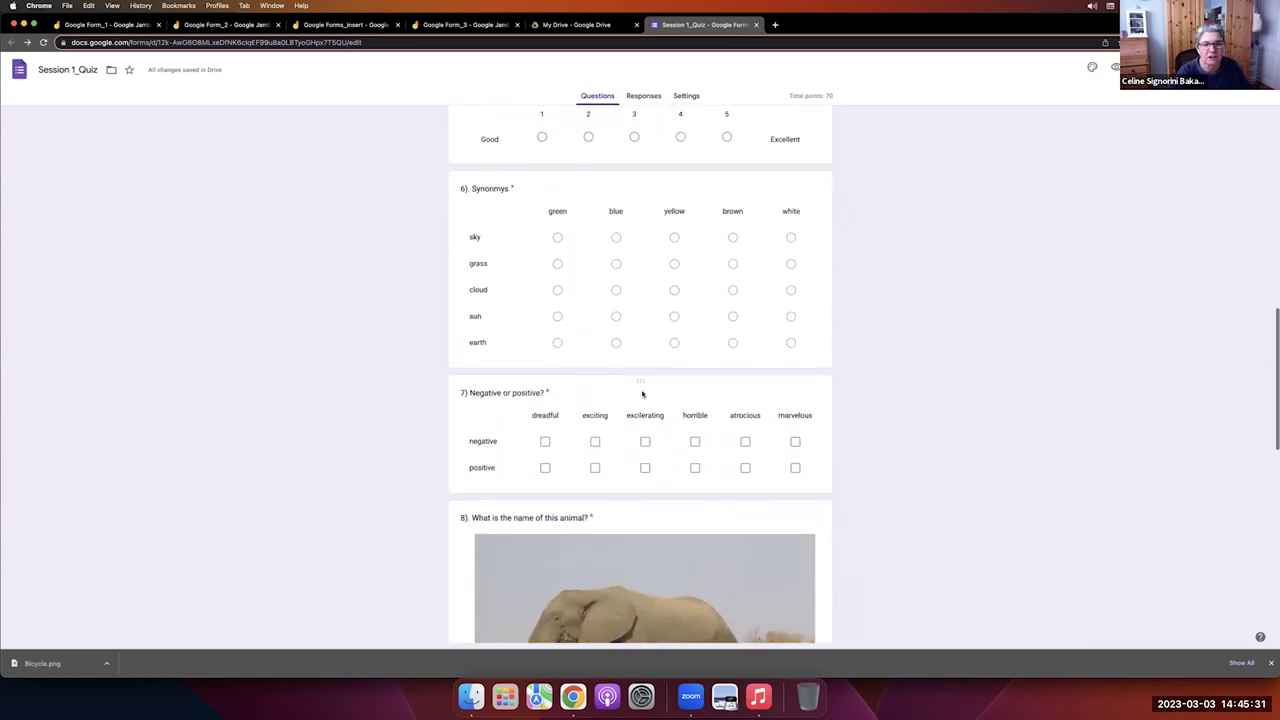
left_click_drag(640, 380, 646, 197)
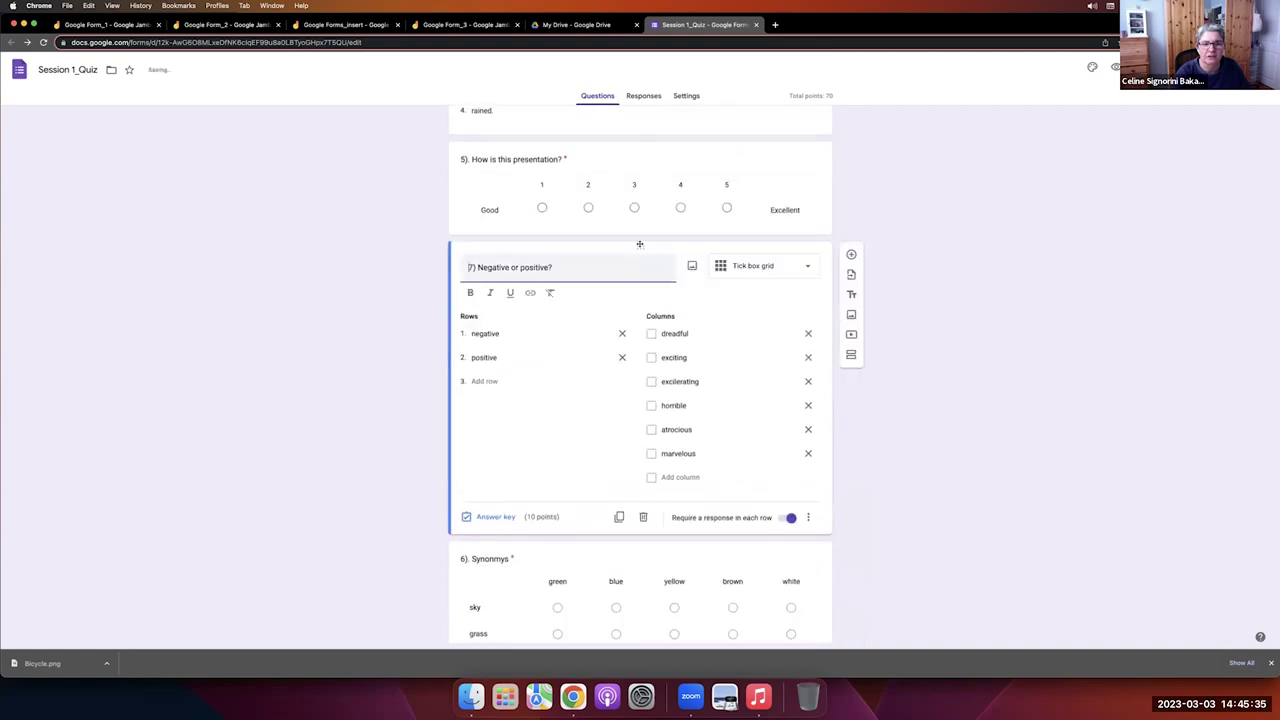
Move the "Negative or positive?" question back below the "Synonmys" question.
left_click(519, 197)
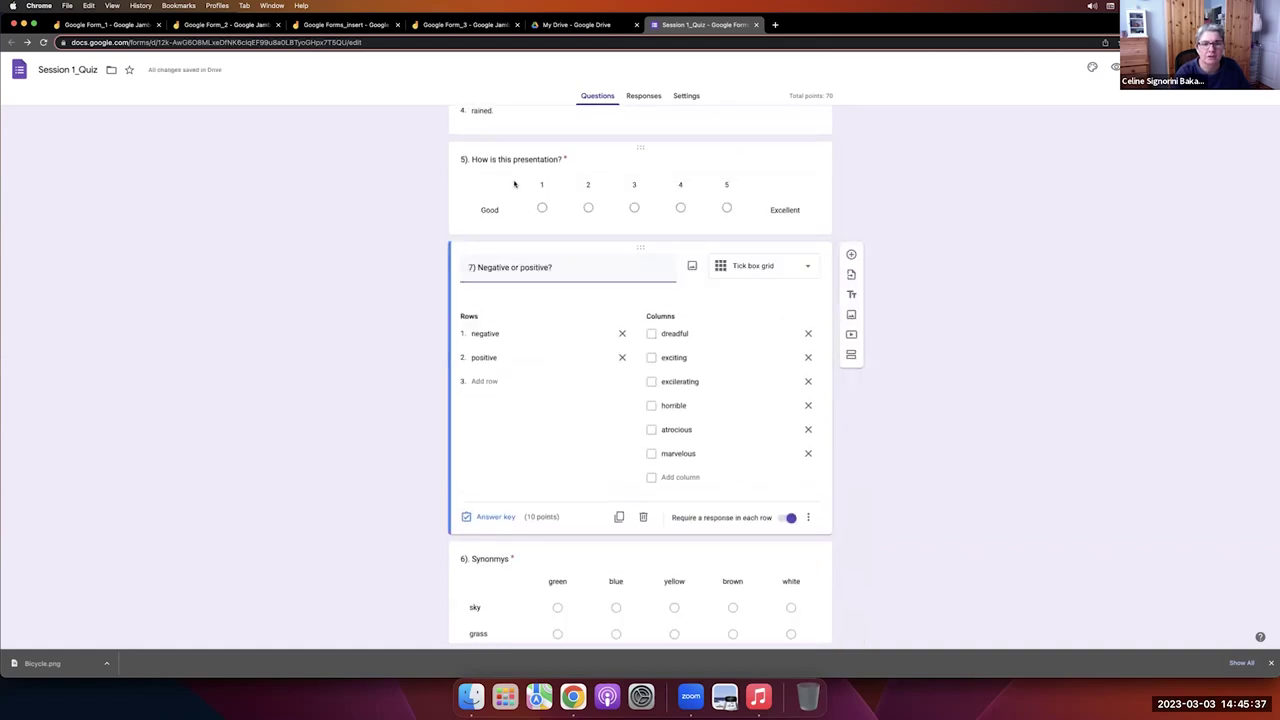
scroll(640, 214, "down", 2)
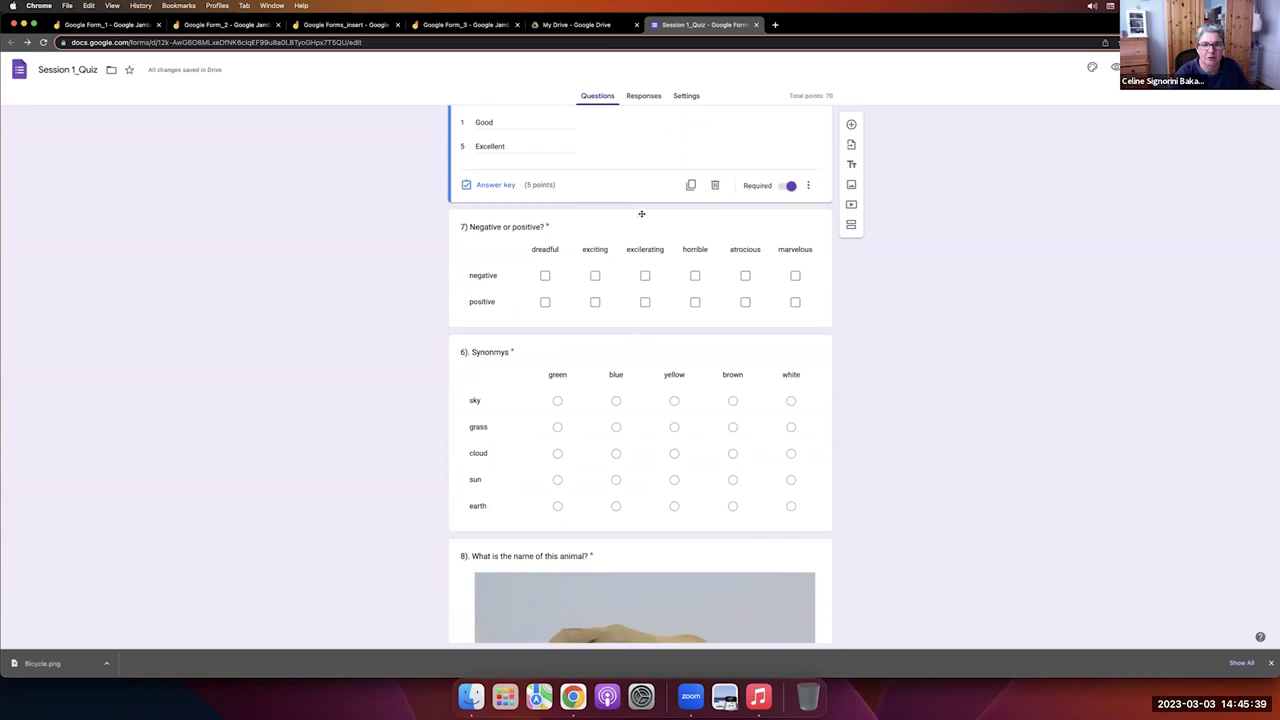
left_click_drag(626, 337, 588, 420)
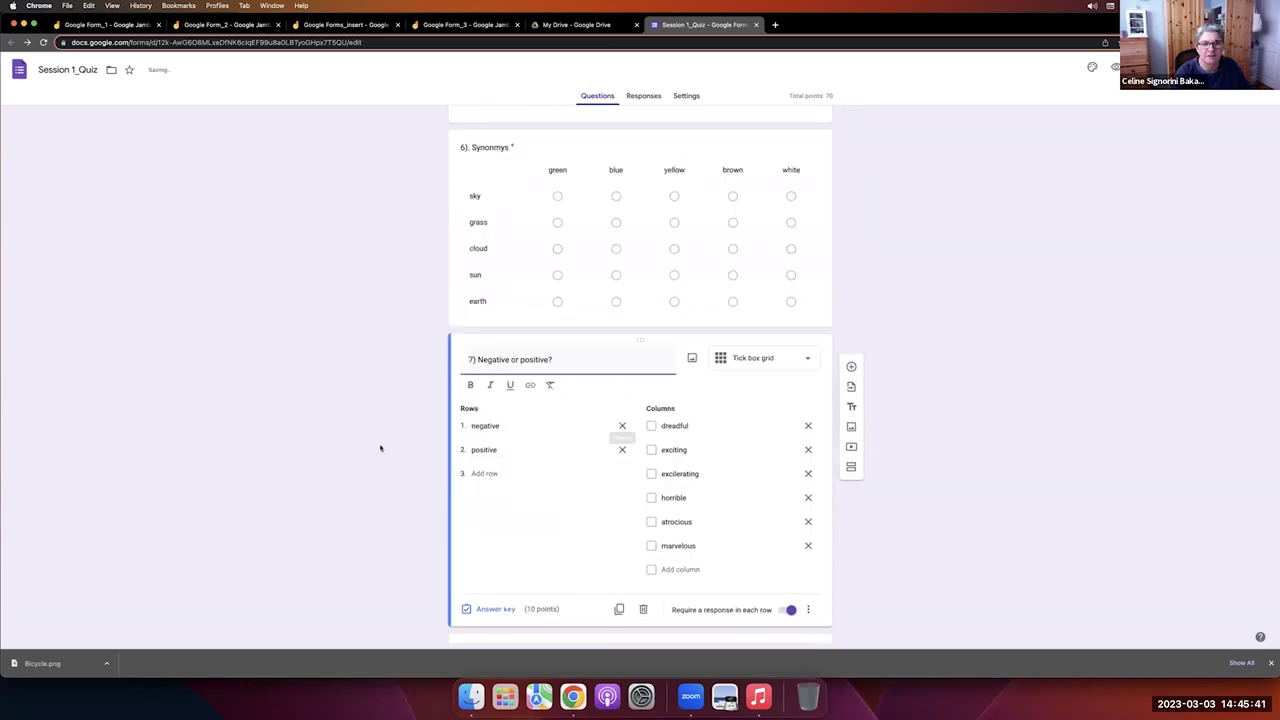
Add a new multiple-choice question directly after question 9, "Which is an elephant?".
scroll(401, 453, "down", 5)
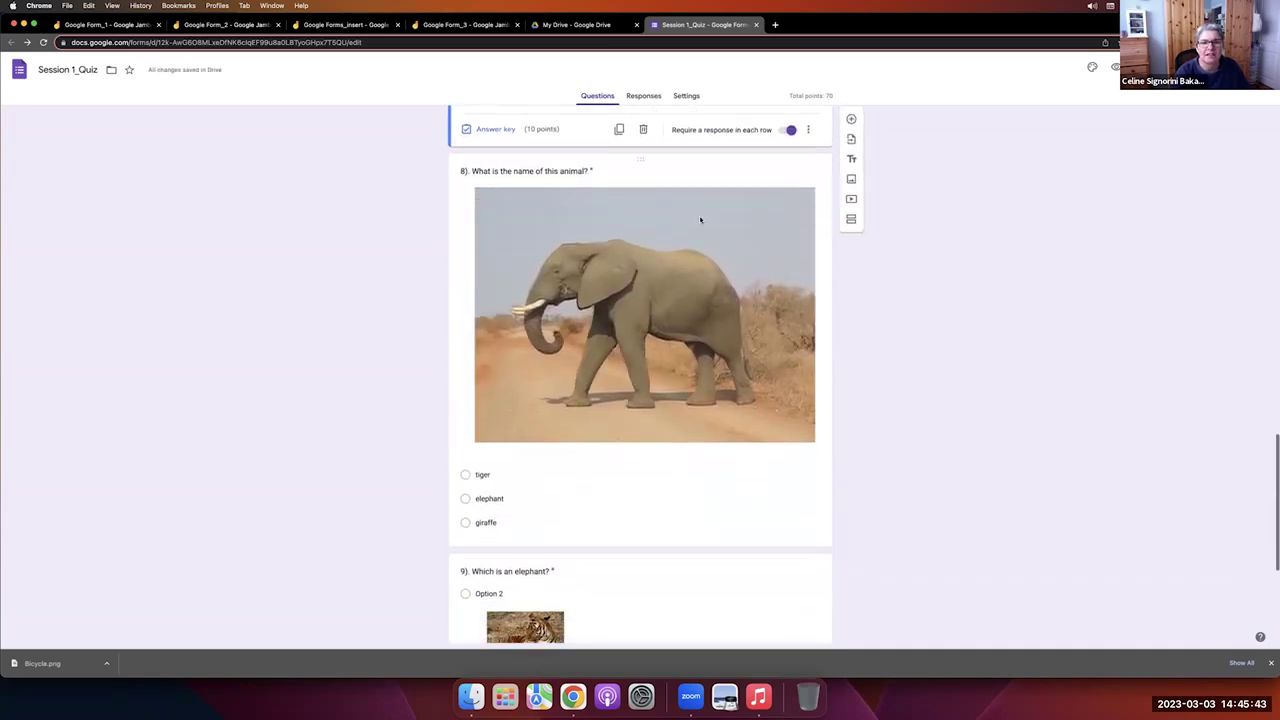
left_click(697, 170)
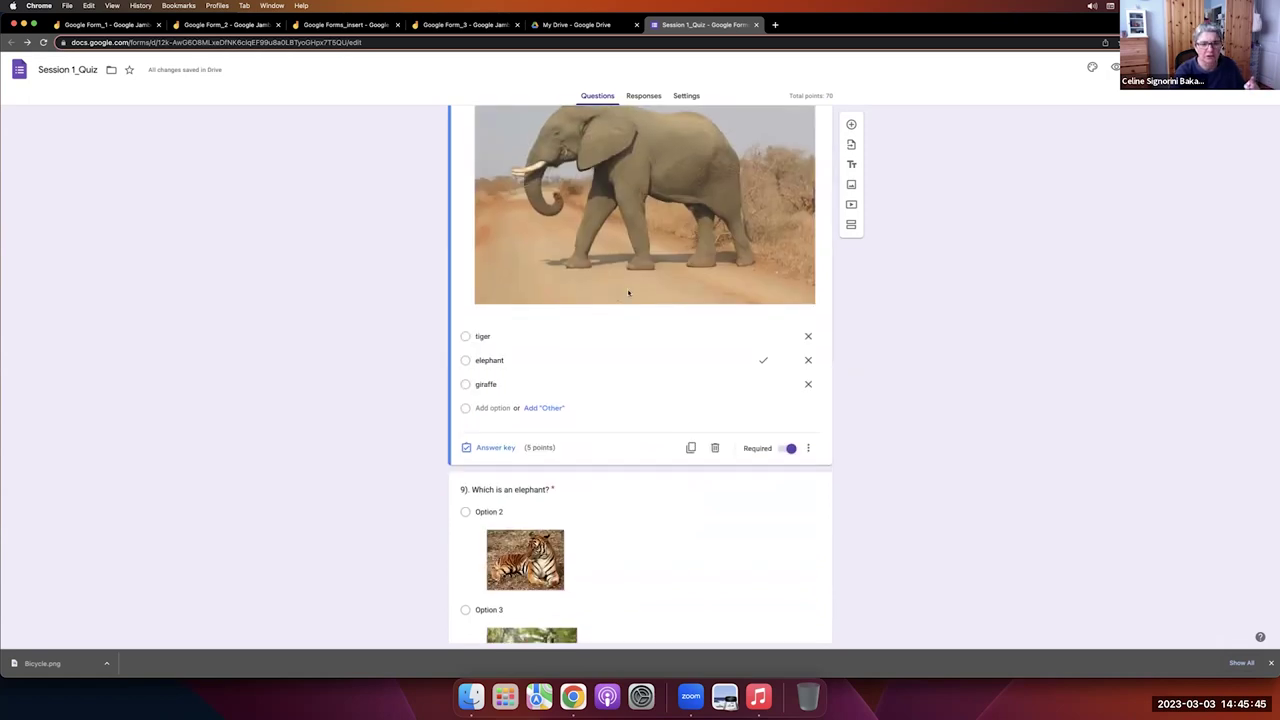
scroll(610, 450, "down", 4)
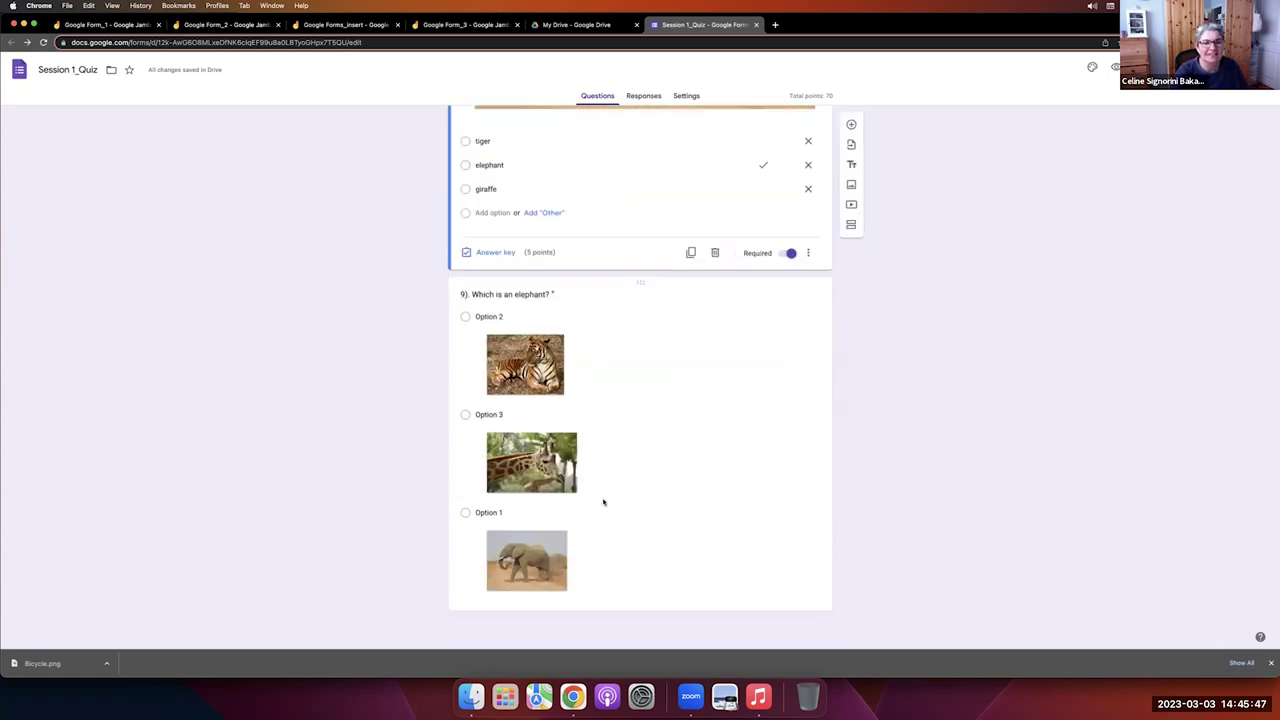
left_click(763, 403)
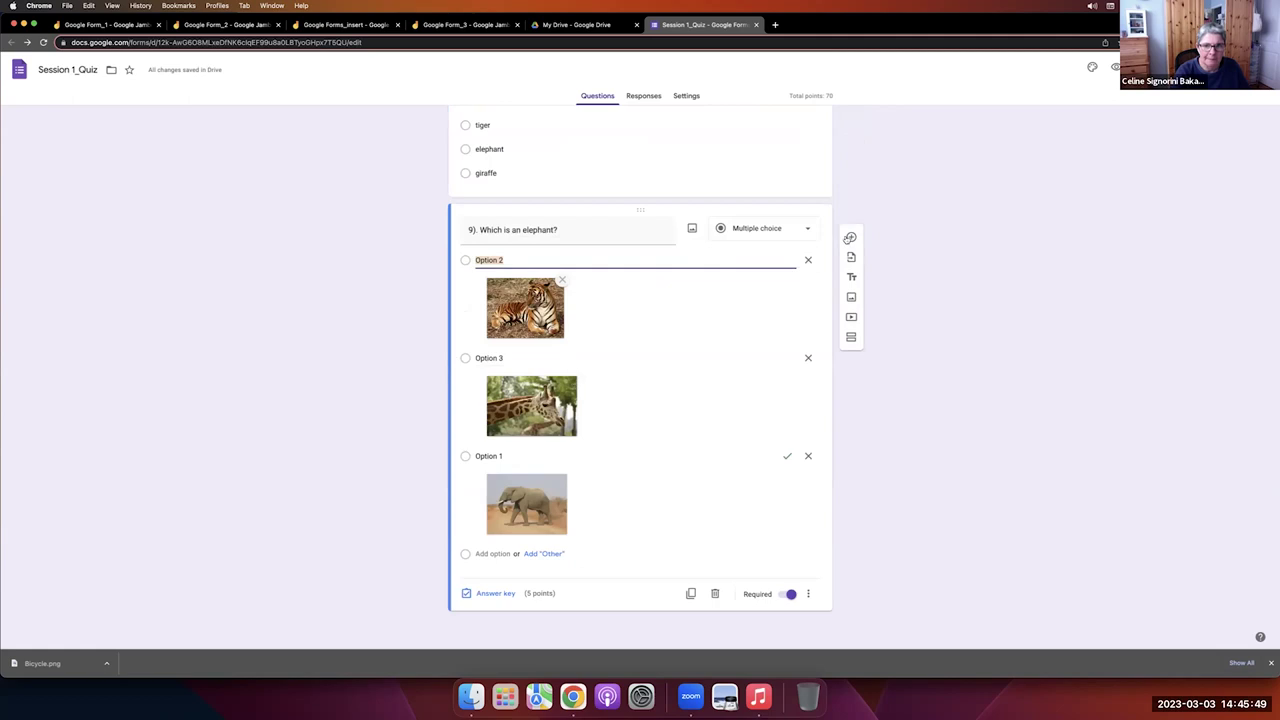
left_click(849, 238)
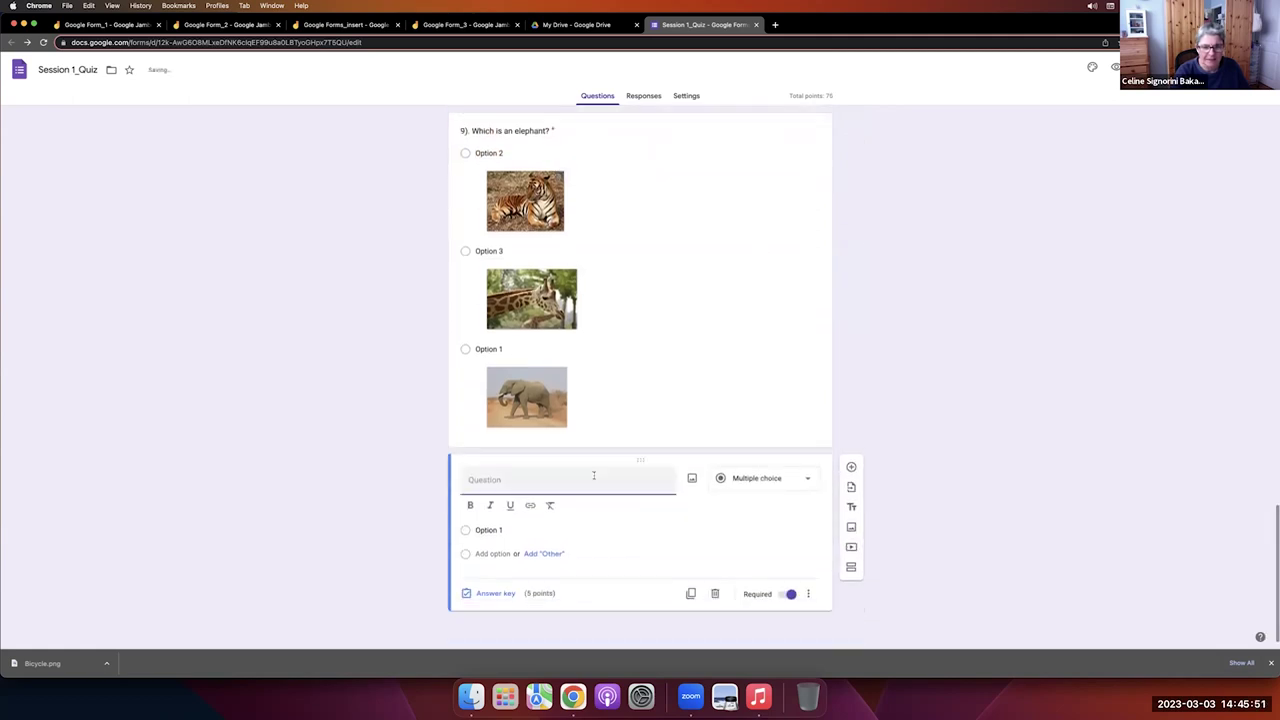
Add a green check mark picture to Option 1 of the new question, found by searching Google Images for "true".
left_click(526, 529)
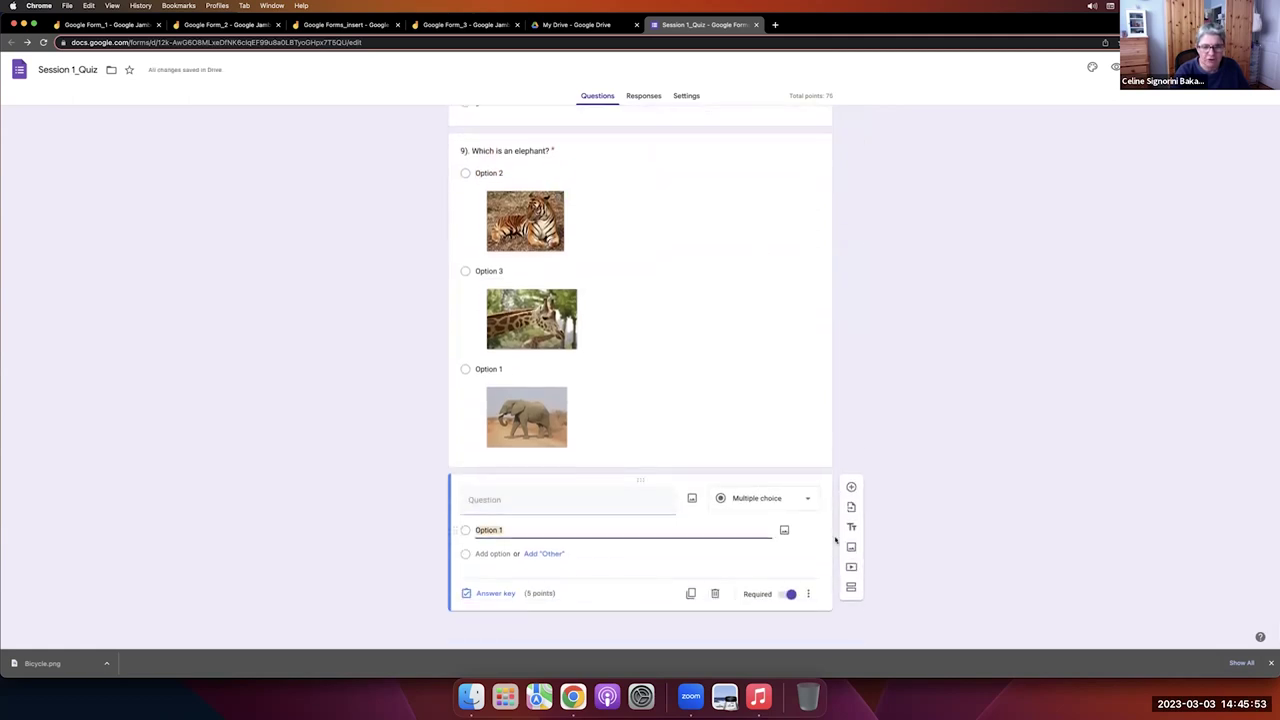
left_click(785, 531)
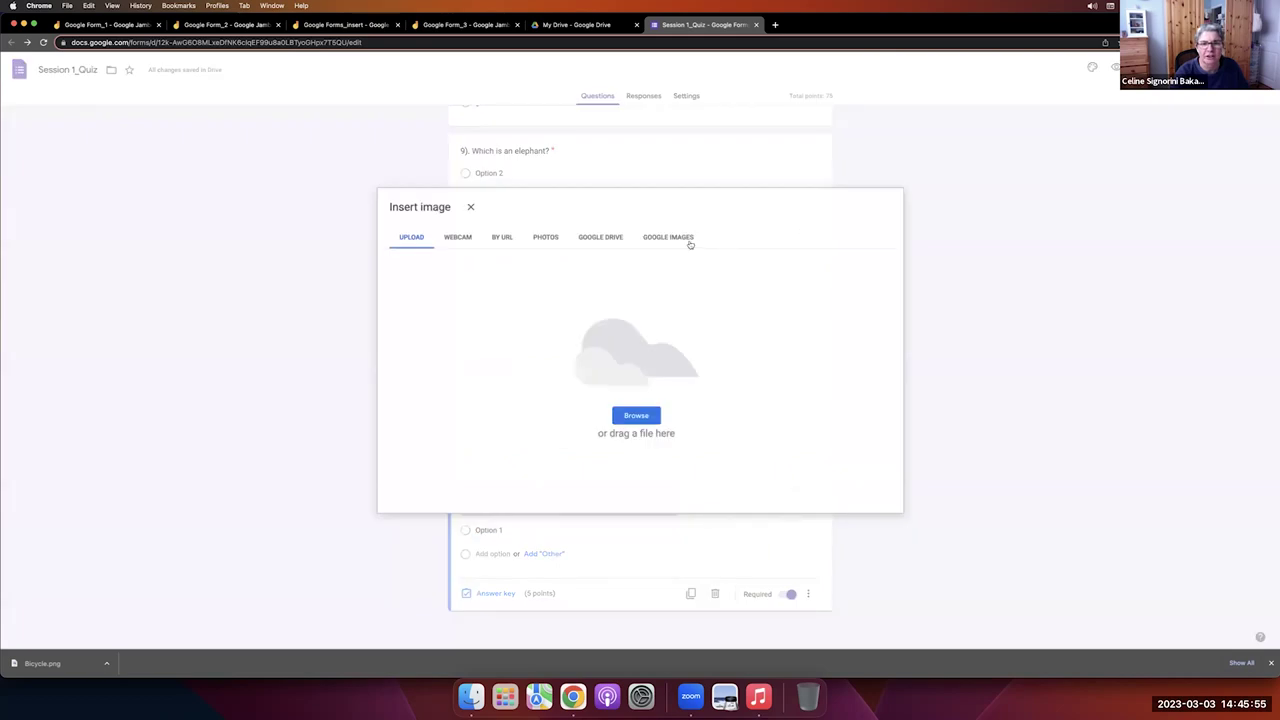
left_click(676, 239)
type("true")
key("Return")
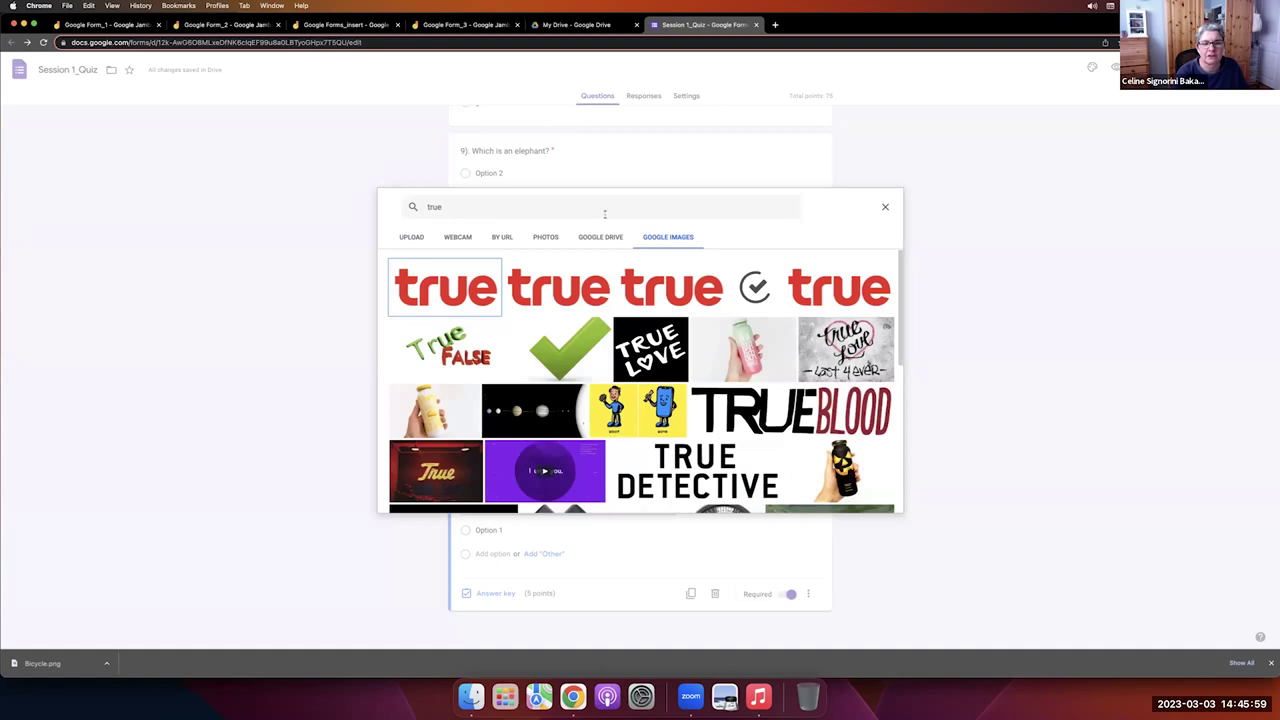
left_click(553, 352)
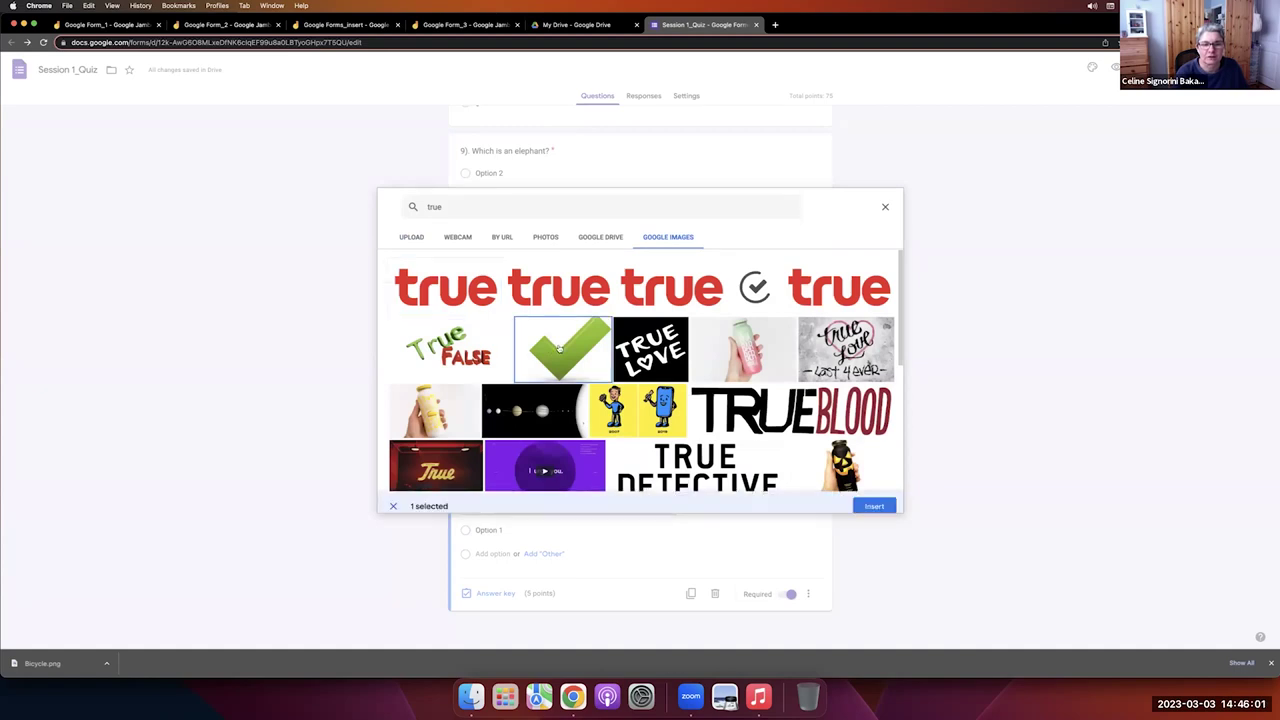
left_click(872, 497)
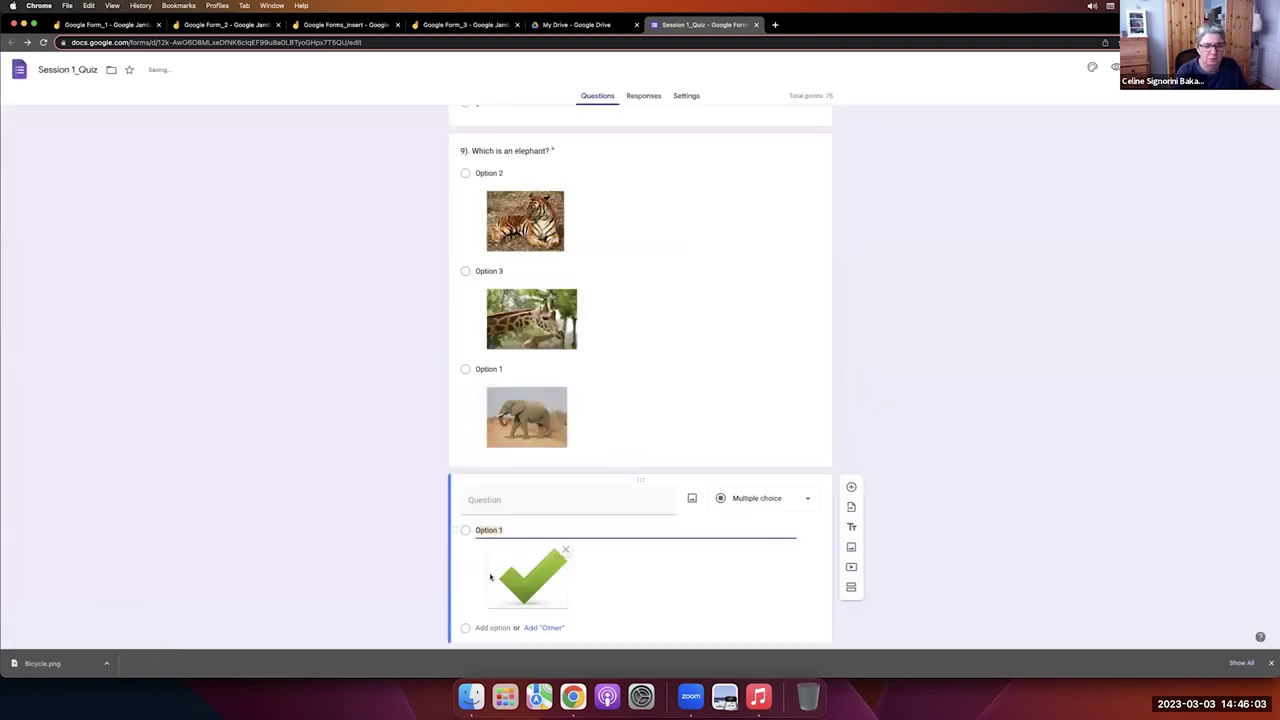
Add a second answer option to the new question below the check mark picture.
scroll(510, 616, "down", 2)
left_click(587, 542)
left_click(508, 555)
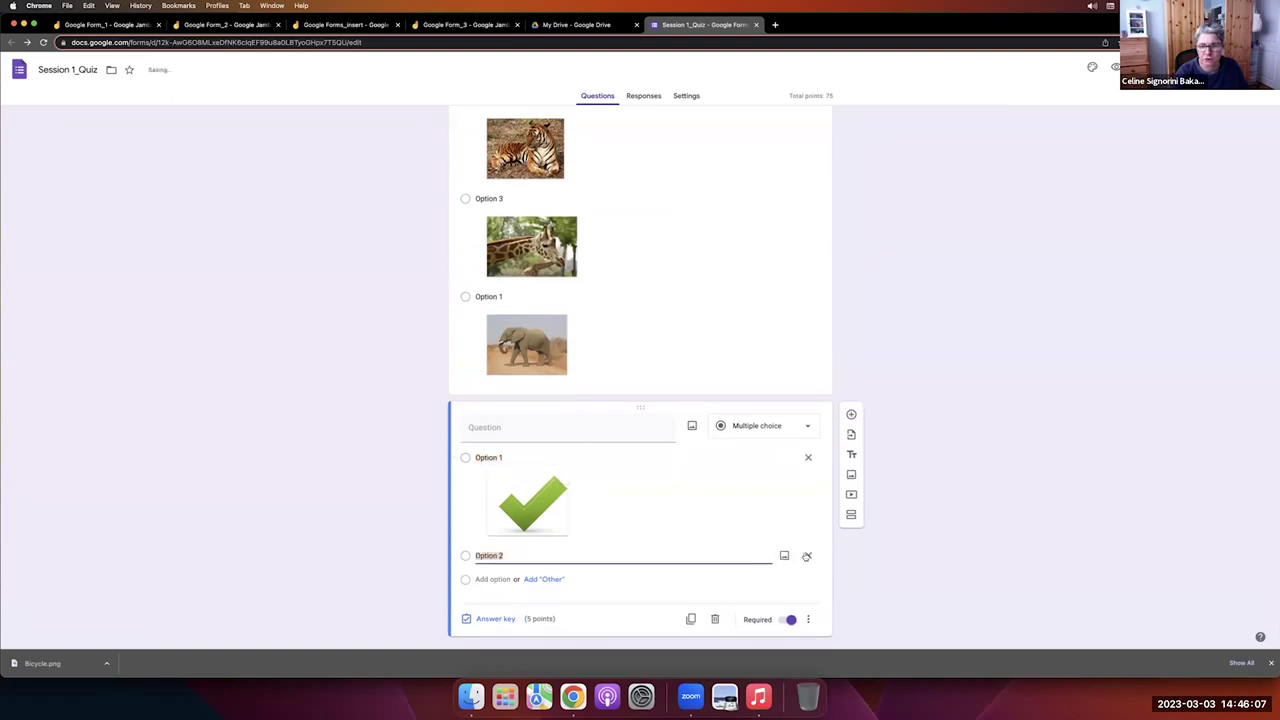
key("BackSpace")
key("BackSpace")
left_click(510, 549)
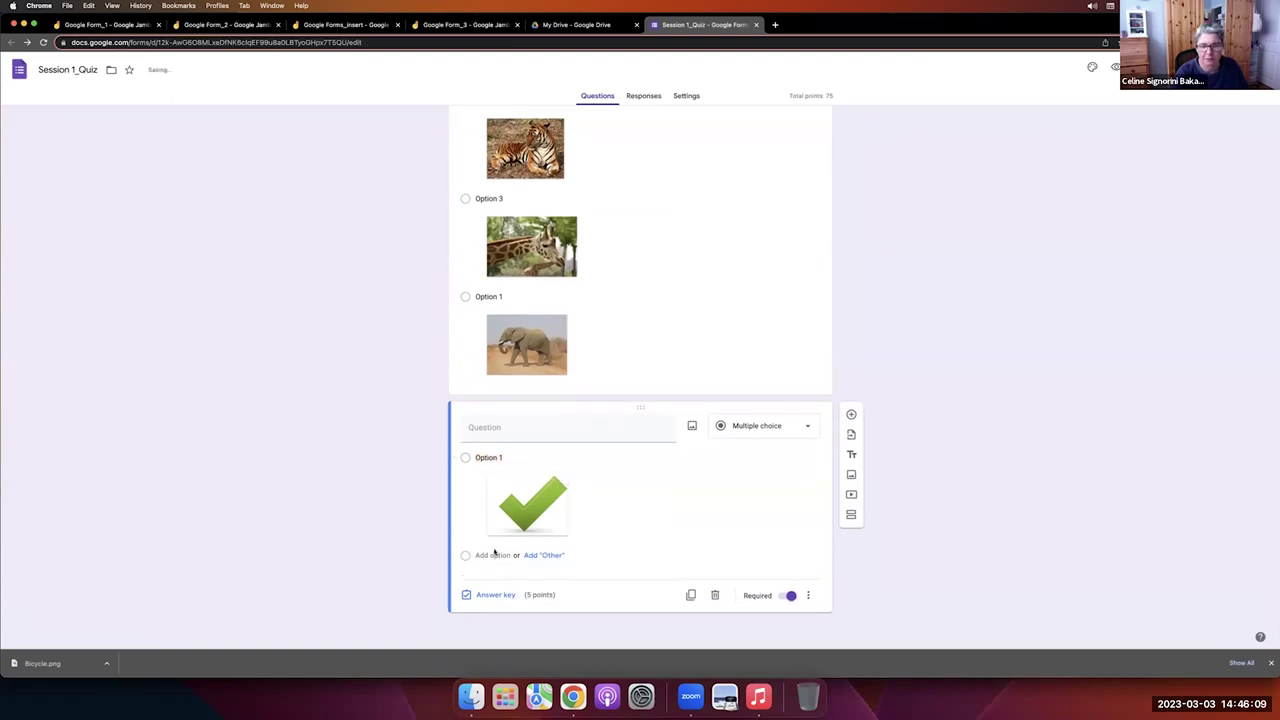
left_click(481, 557)
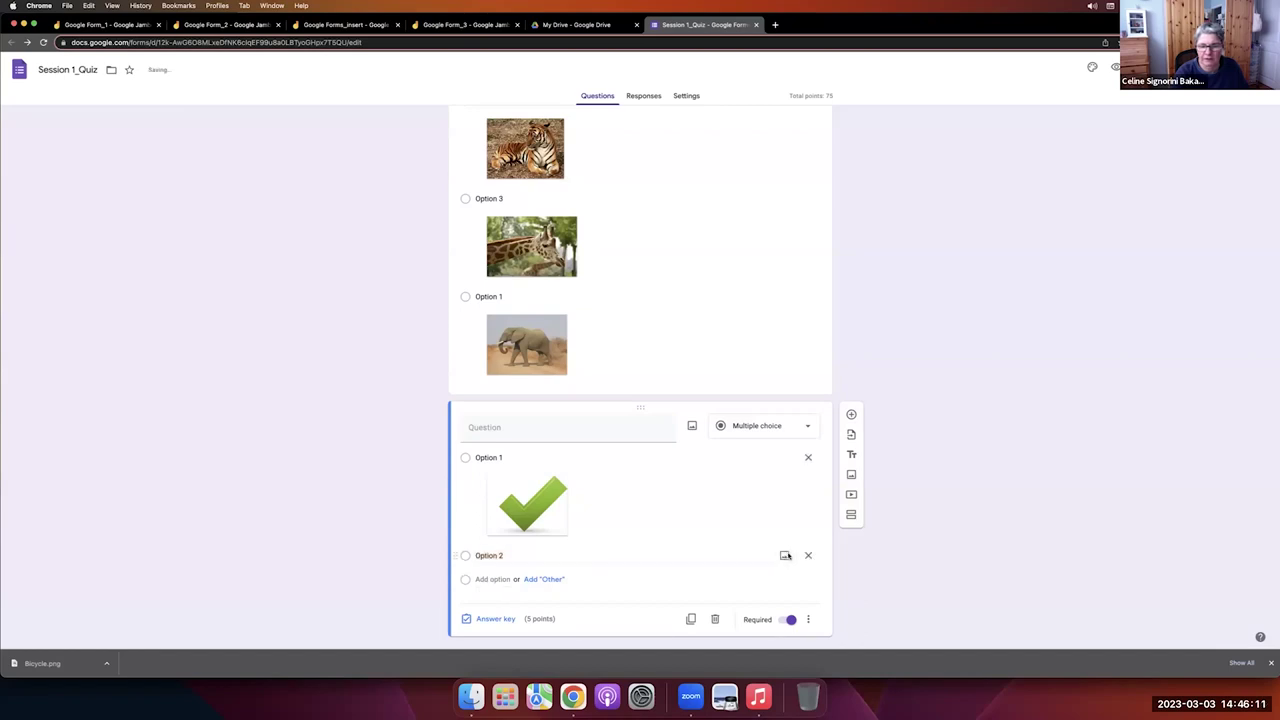
Start inserting a picture for Option 2 and search Google Images for "false".
left_click(786, 555)
left_click(677, 241)
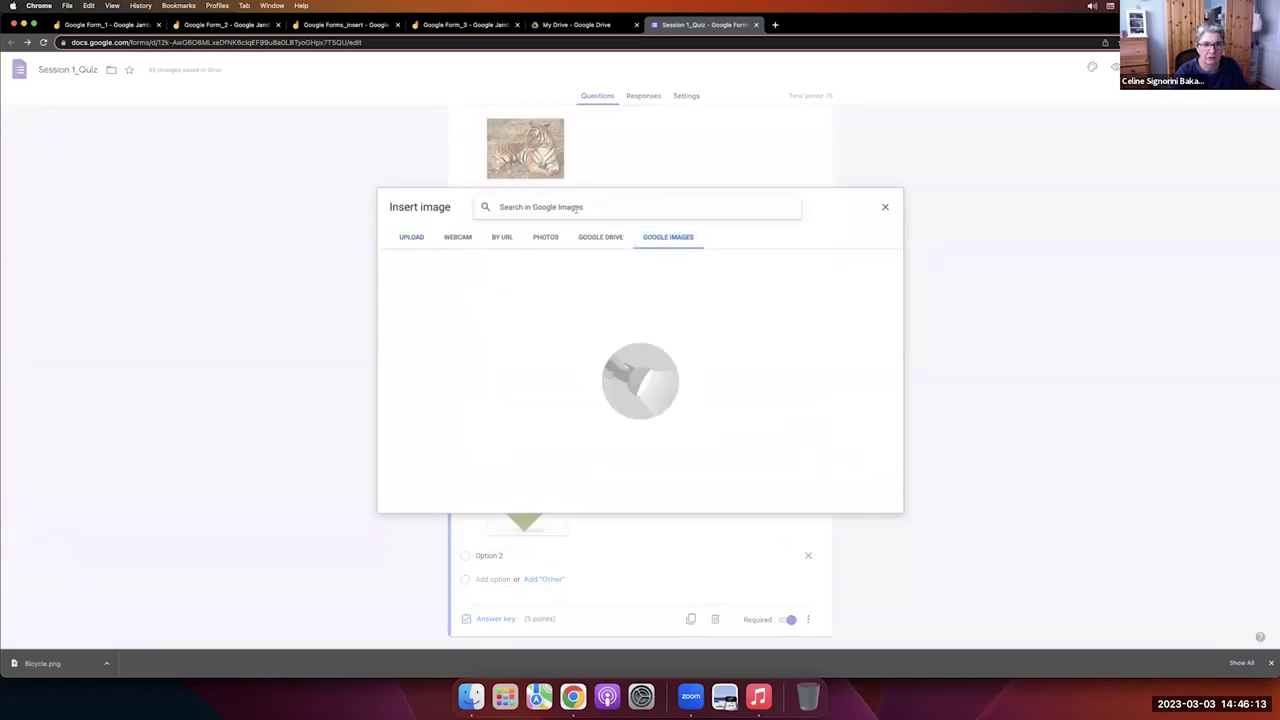
type("fasle")
key("Return")
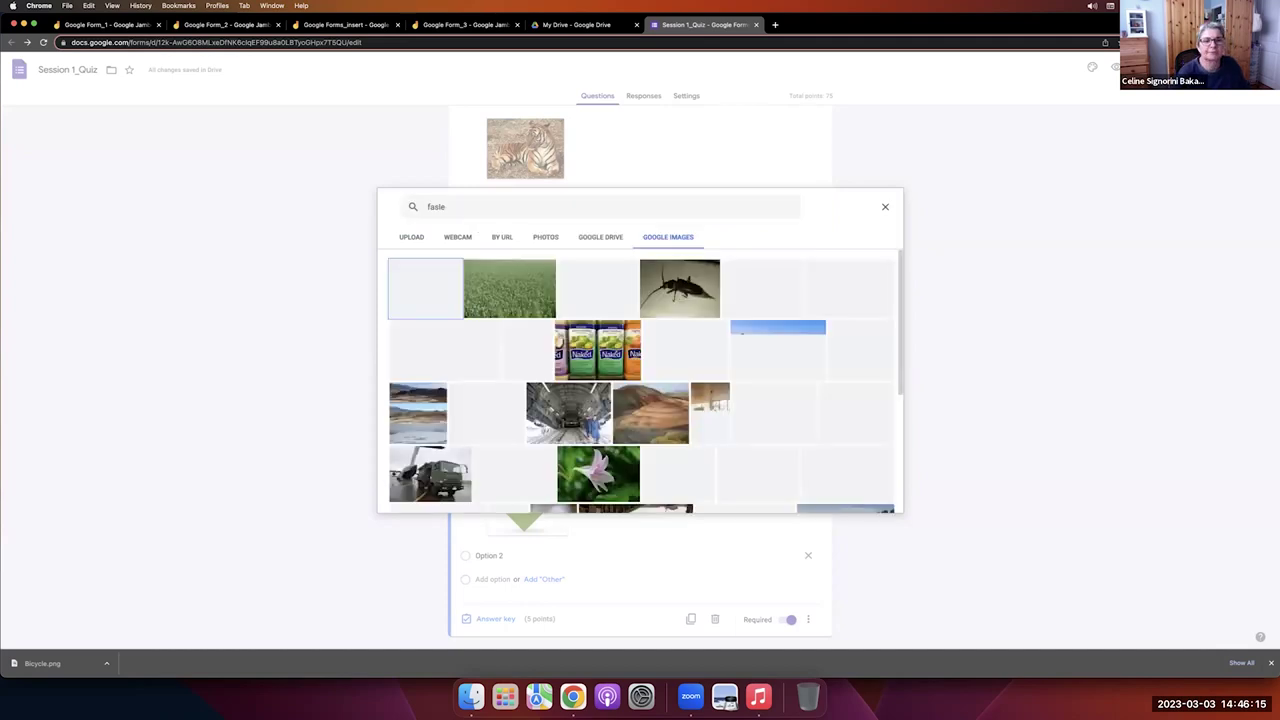
key("BackSpace")
key("BackSpace")
key("BackSpace")
key("BackSpace")
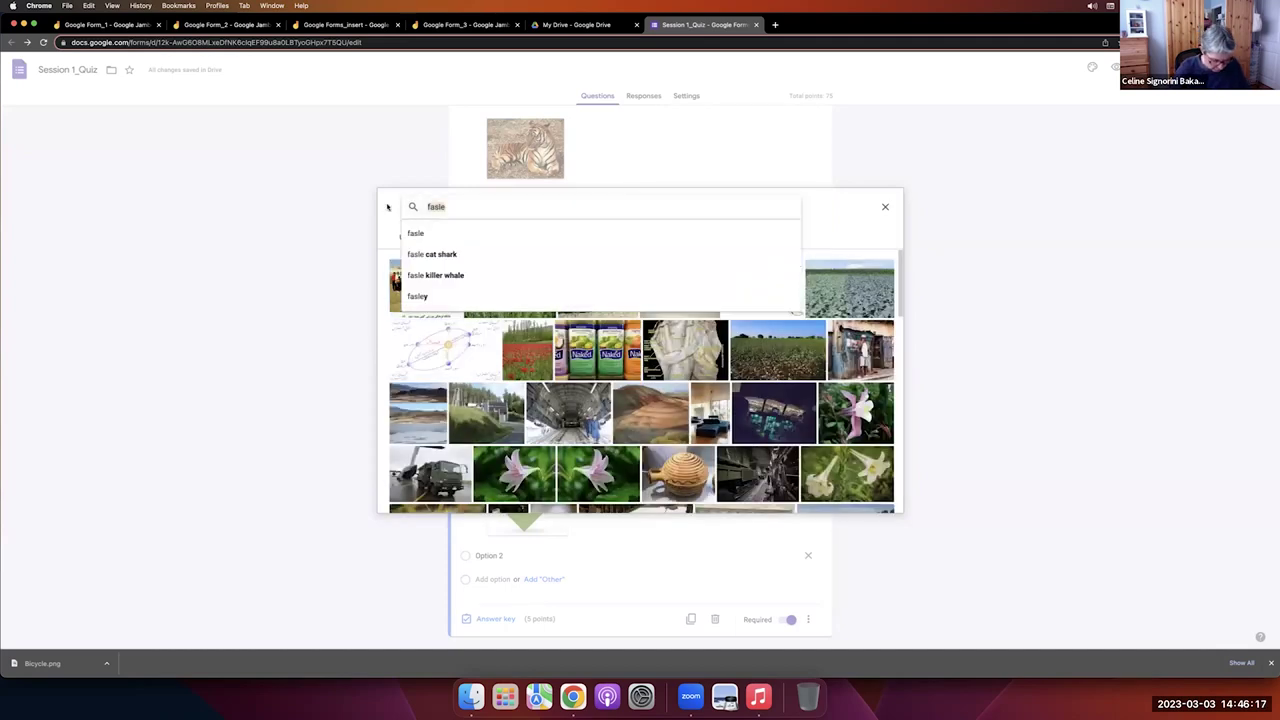
type("als")
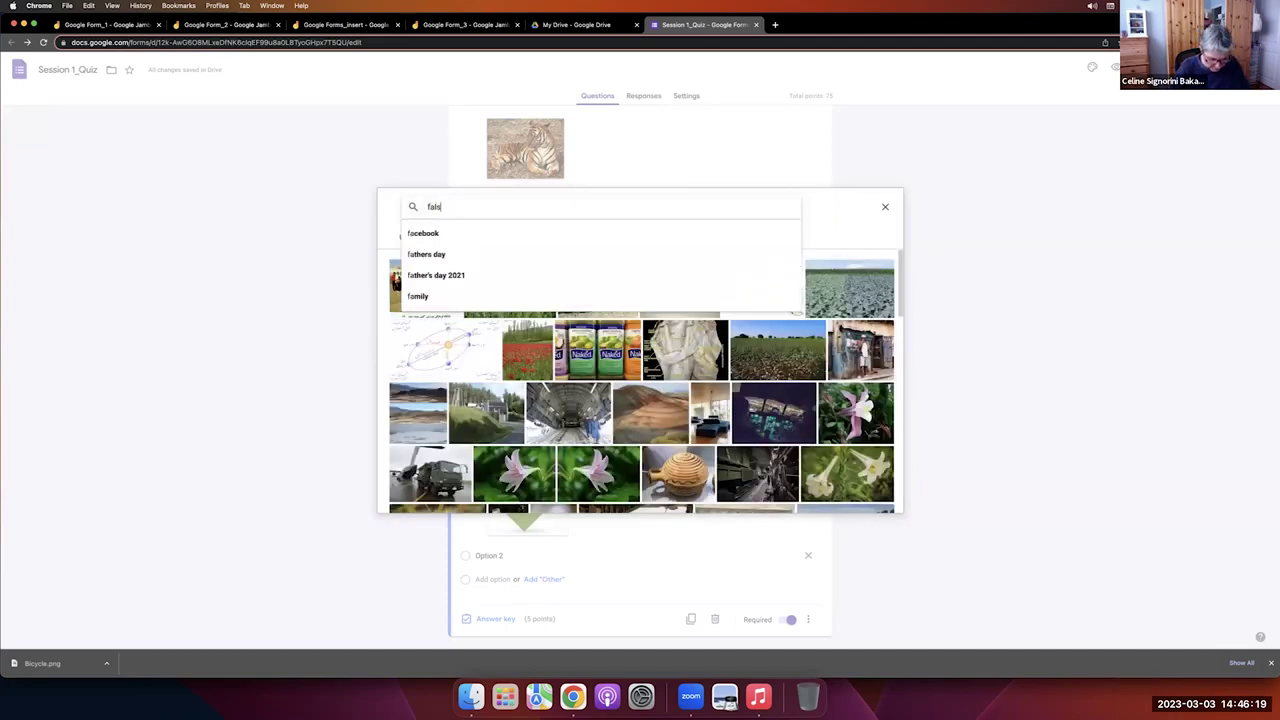
type("e")
key("Return")
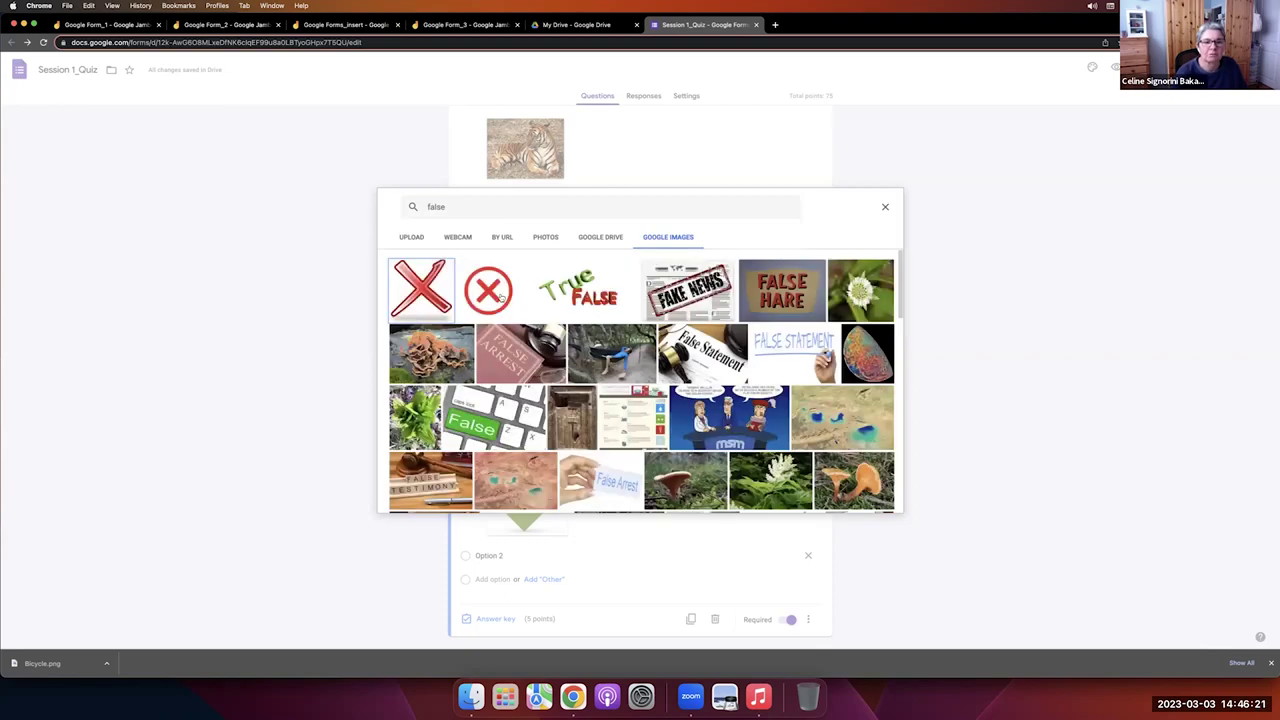
Insert the picture of a red cross inside a circle into Option 2.
left_click(495, 294)
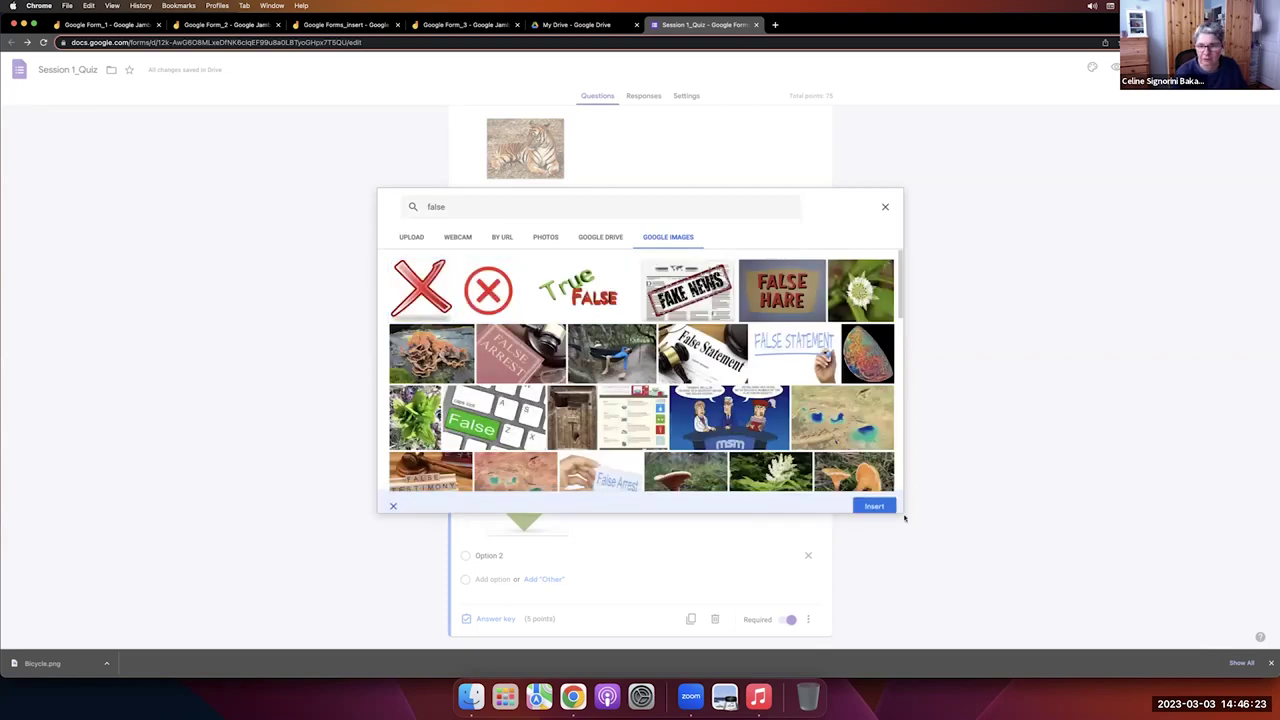
left_click(872, 505)
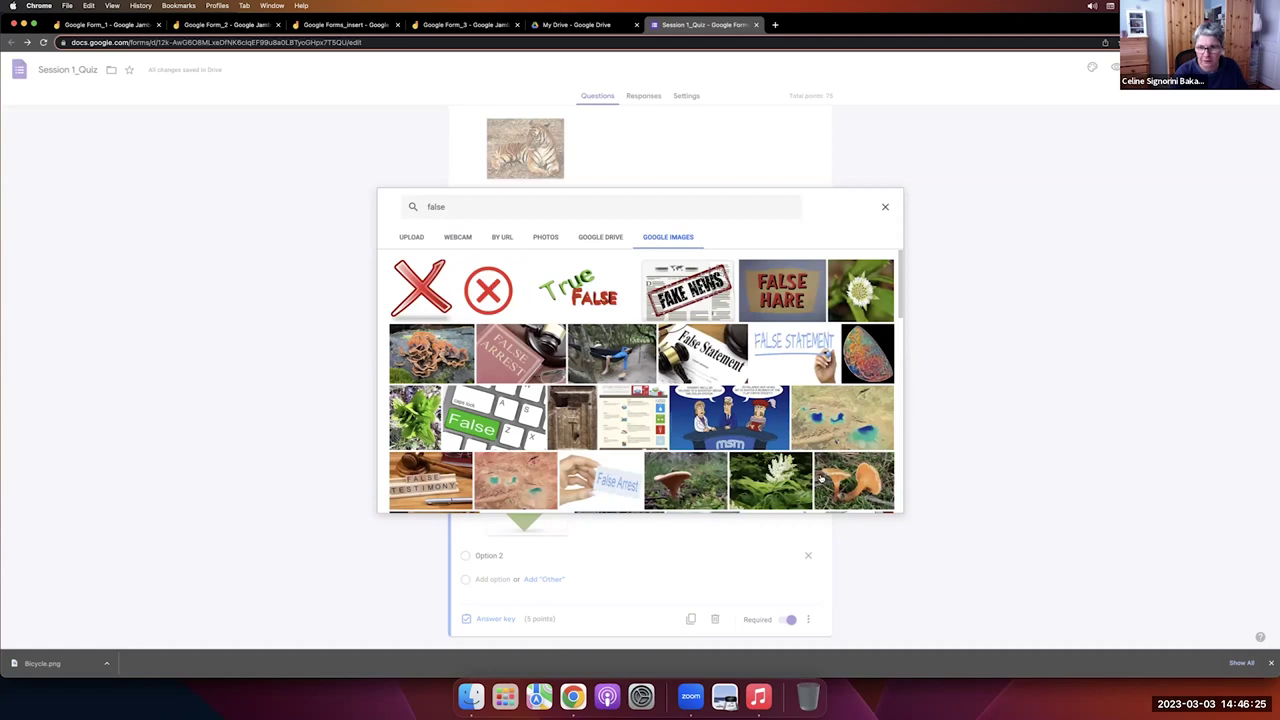
left_click(488, 290)
left_click(872, 505)
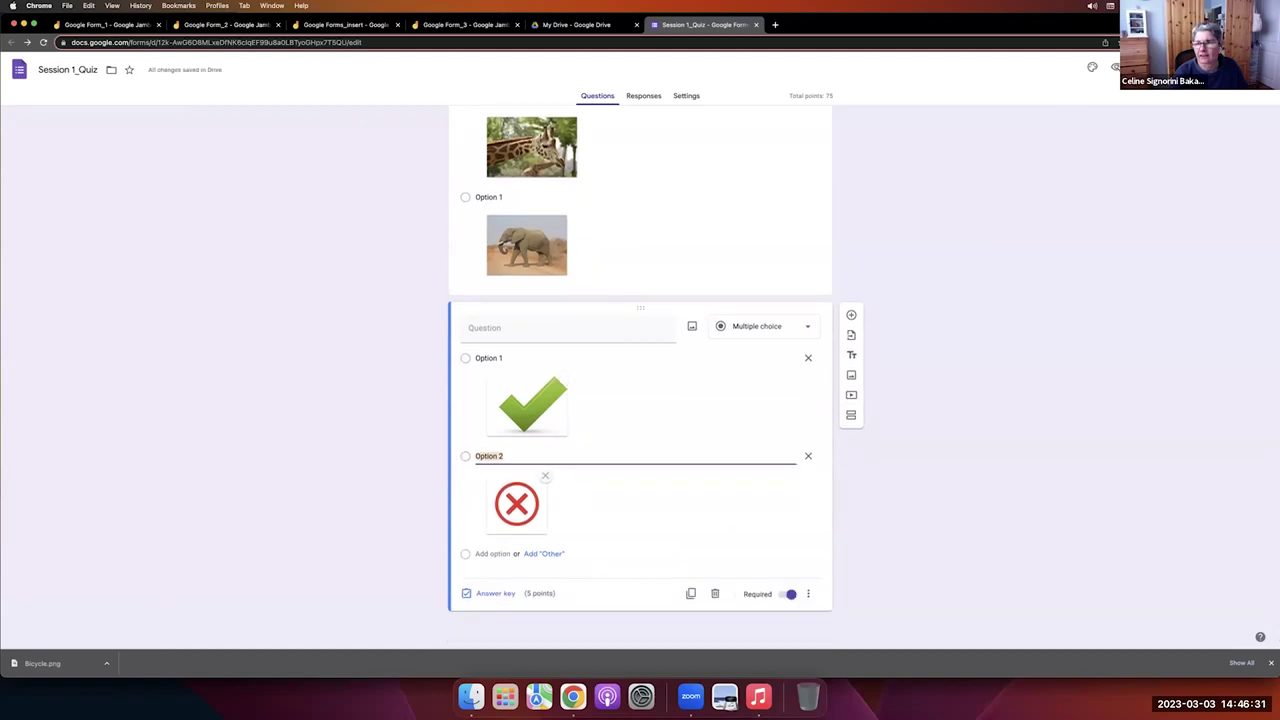
Preview the quiz and examine how its questions and picture answers appear to respondents, down to the end of the form.
left_click(1114, 67)
scroll(711, 246, "down", 10)
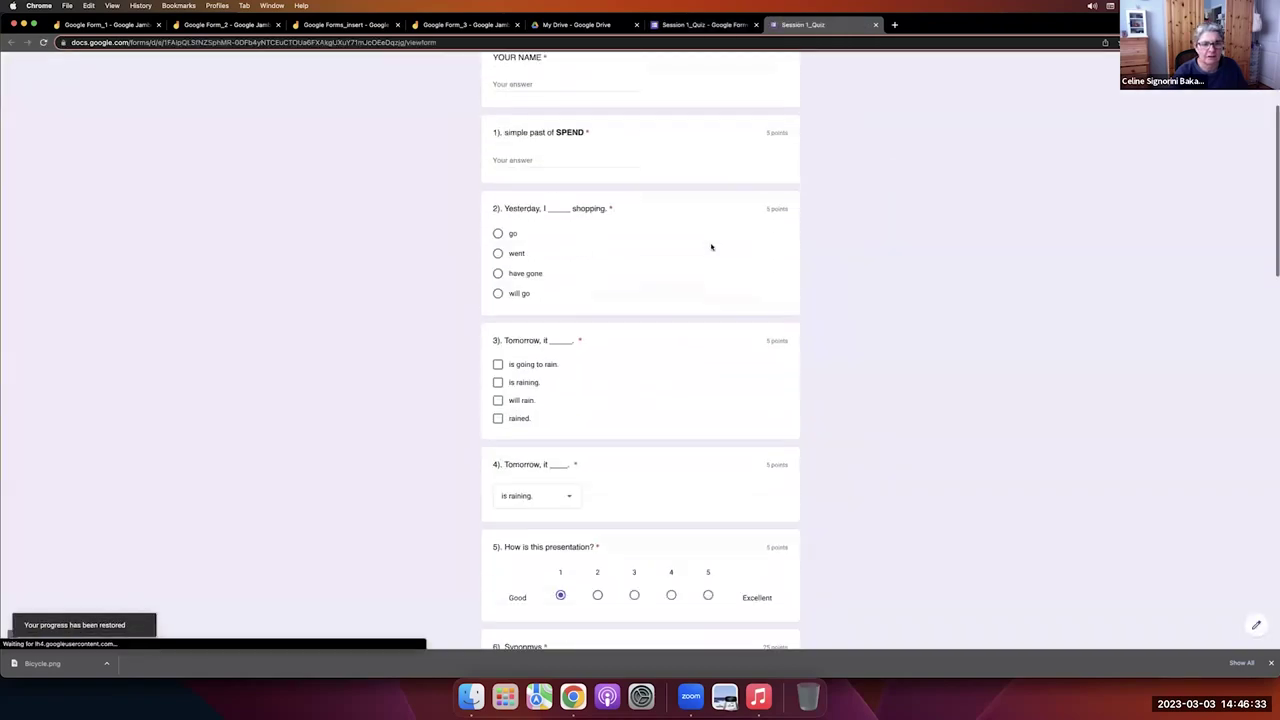
scroll(711, 246, "down", 8)
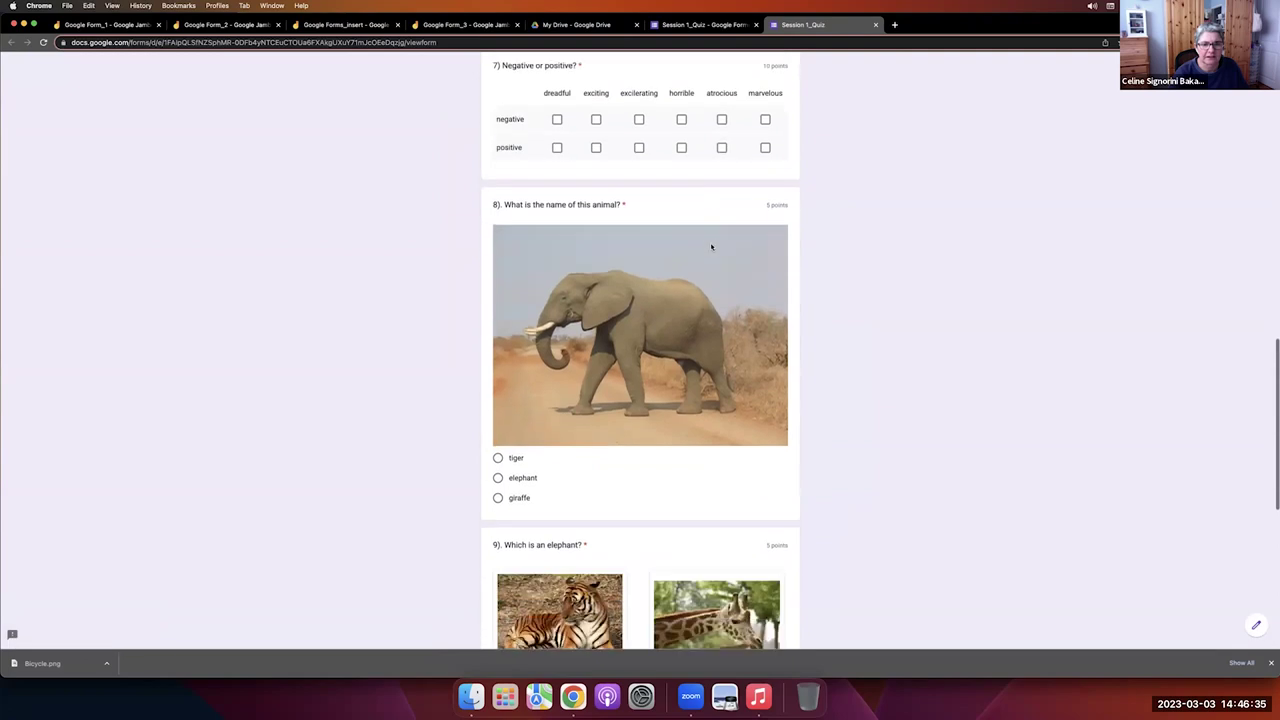
scroll(711, 246, "up", 3)
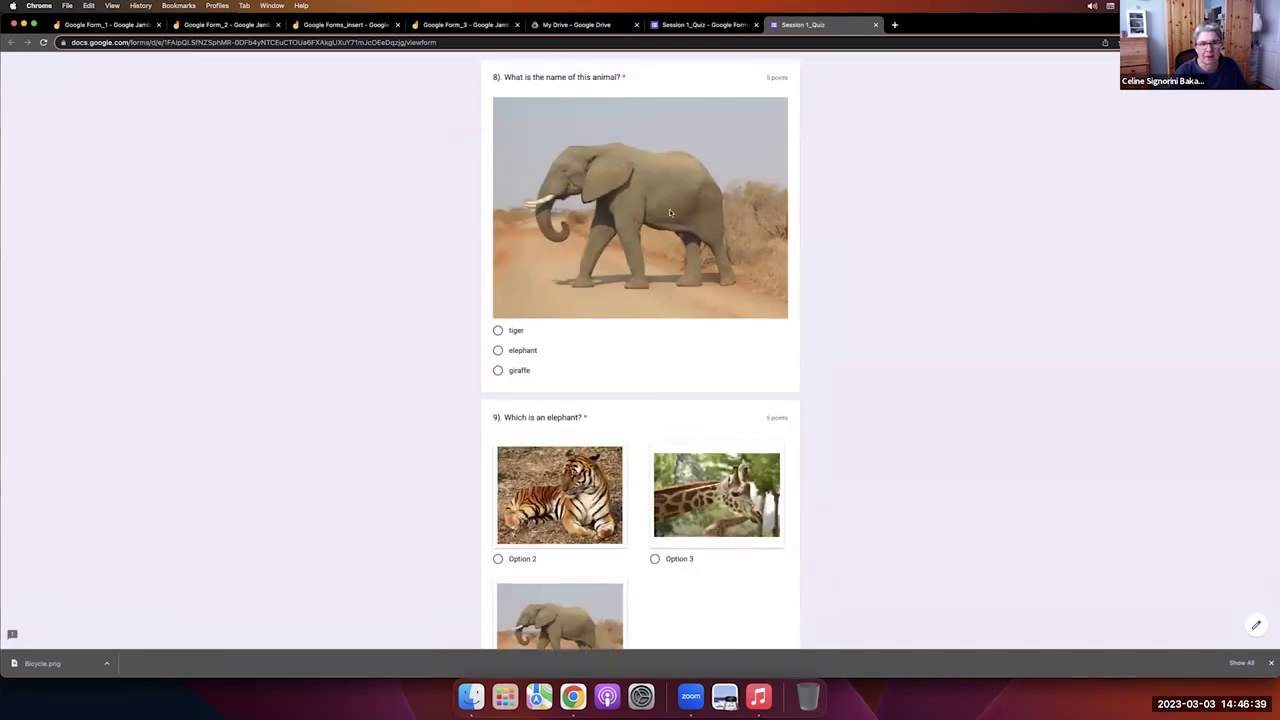
scroll(660, 220, "down", 5)
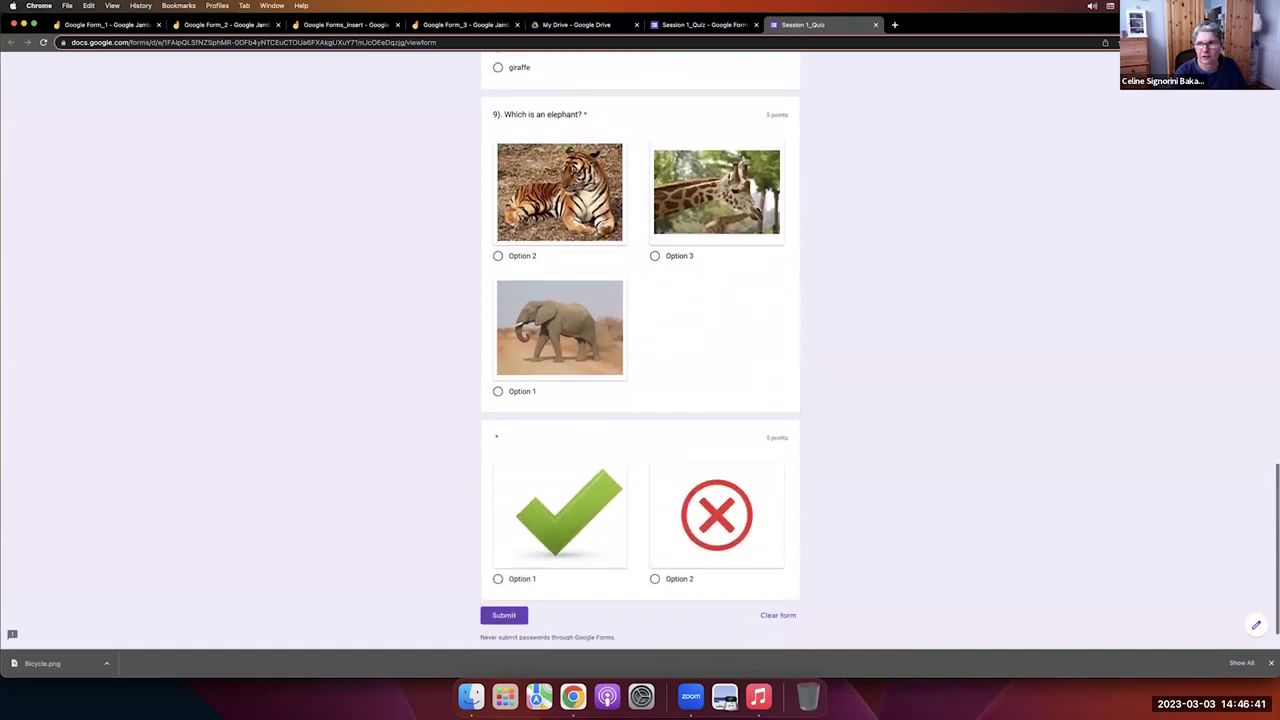
scroll(640, 350, "down", 1)
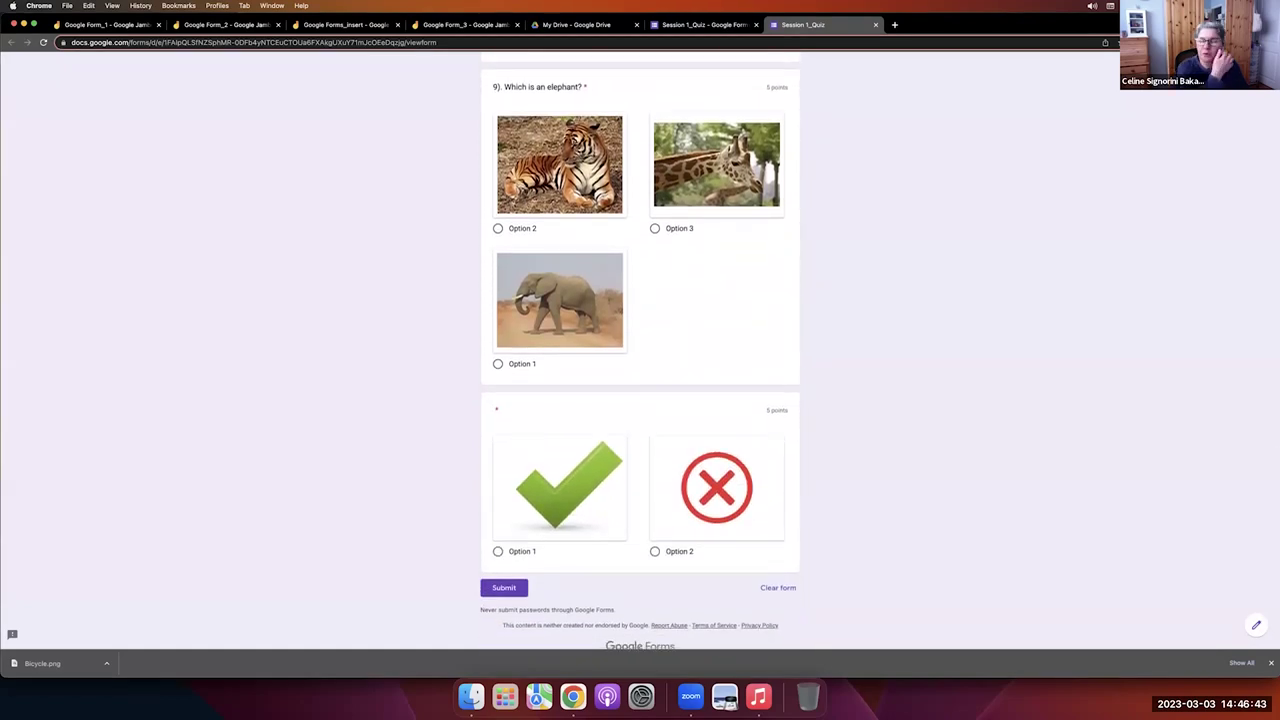
left_click(1115, 42)
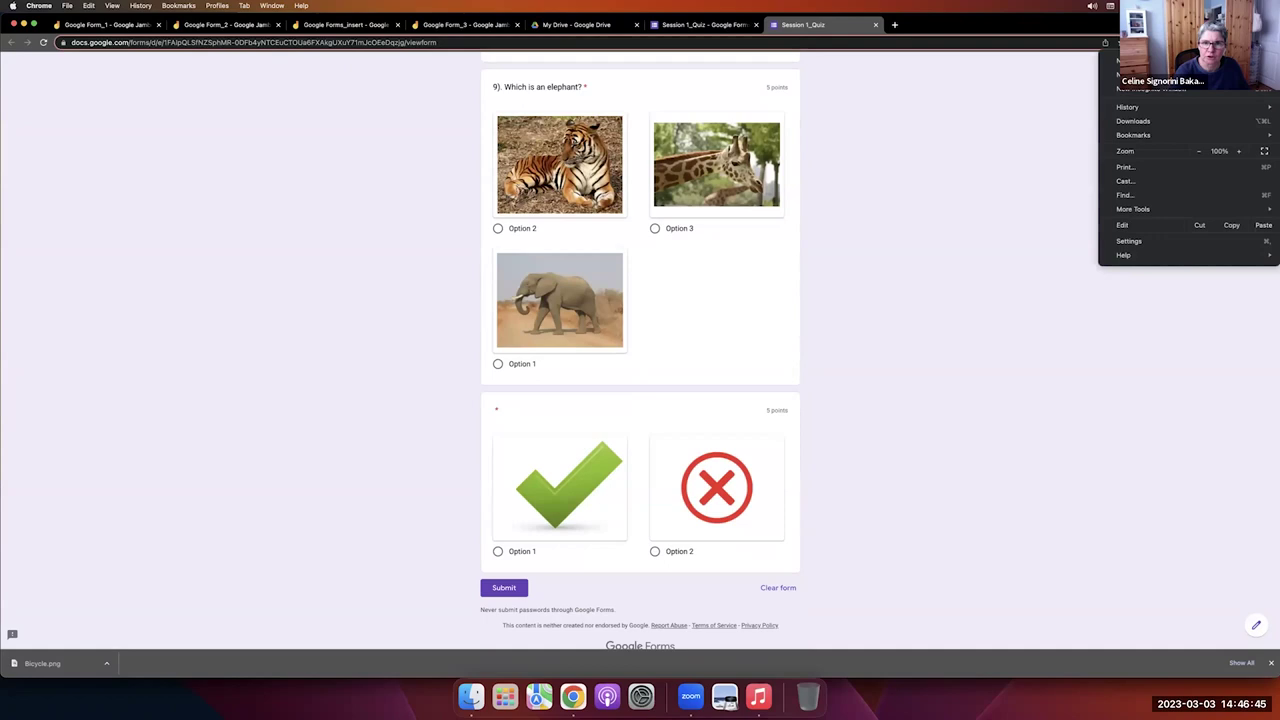
left_click(973, 145)
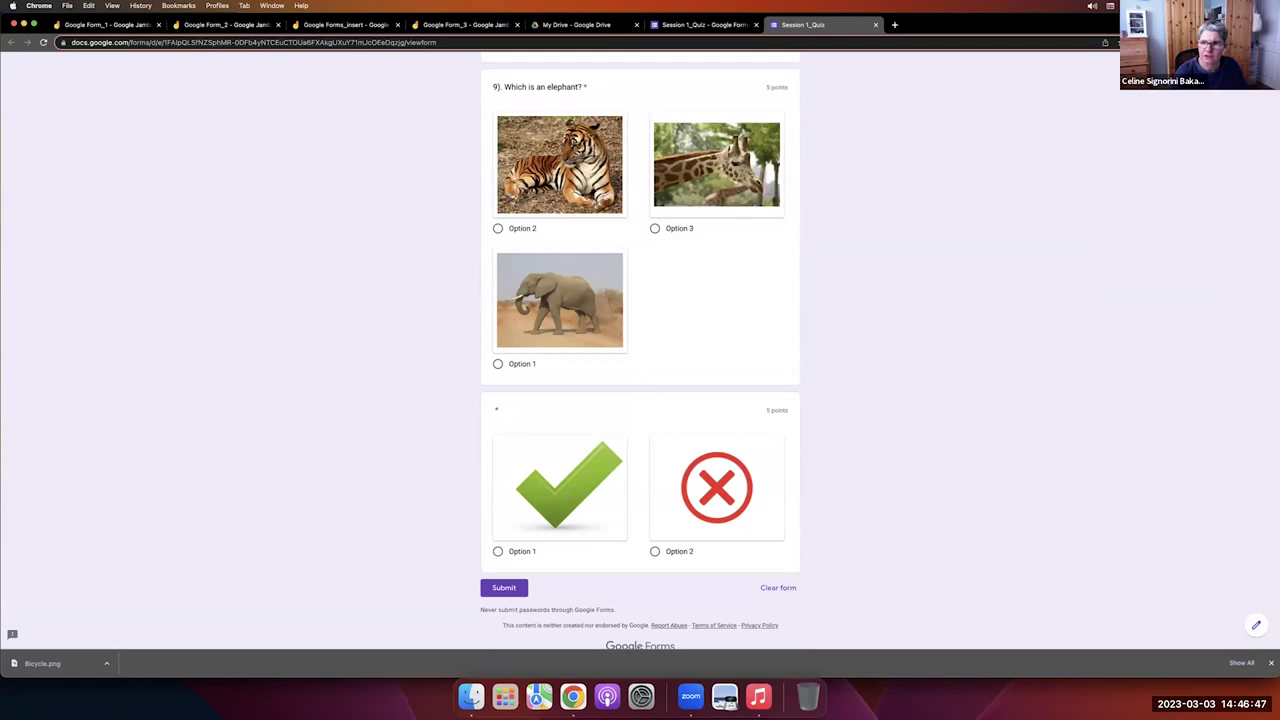
left_click(1115, 42)
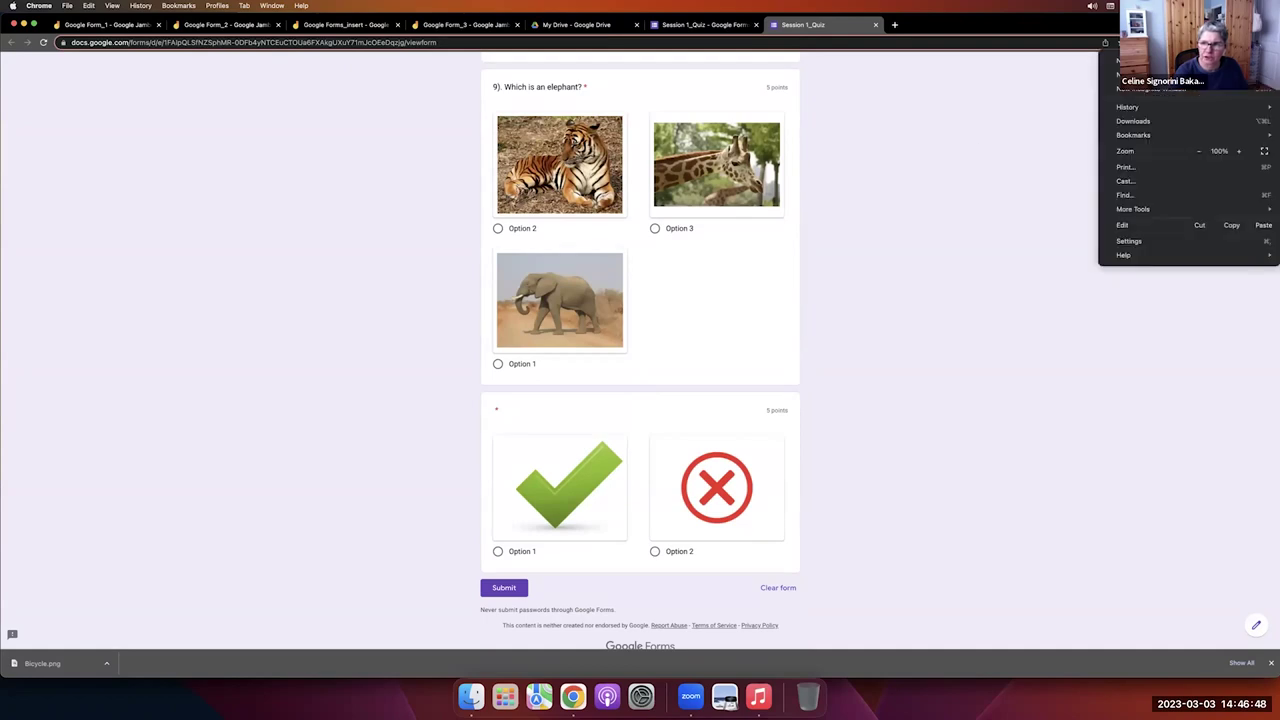
Enlarge the quiz preview to 175% and examine the picture answers of the last two questions.
left_click(1238, 151)
left_click(1238, 151)
left_click(1238, 151)
left_click(1238, 151)
left_click(1238, 151)
left_click(1238, 151)
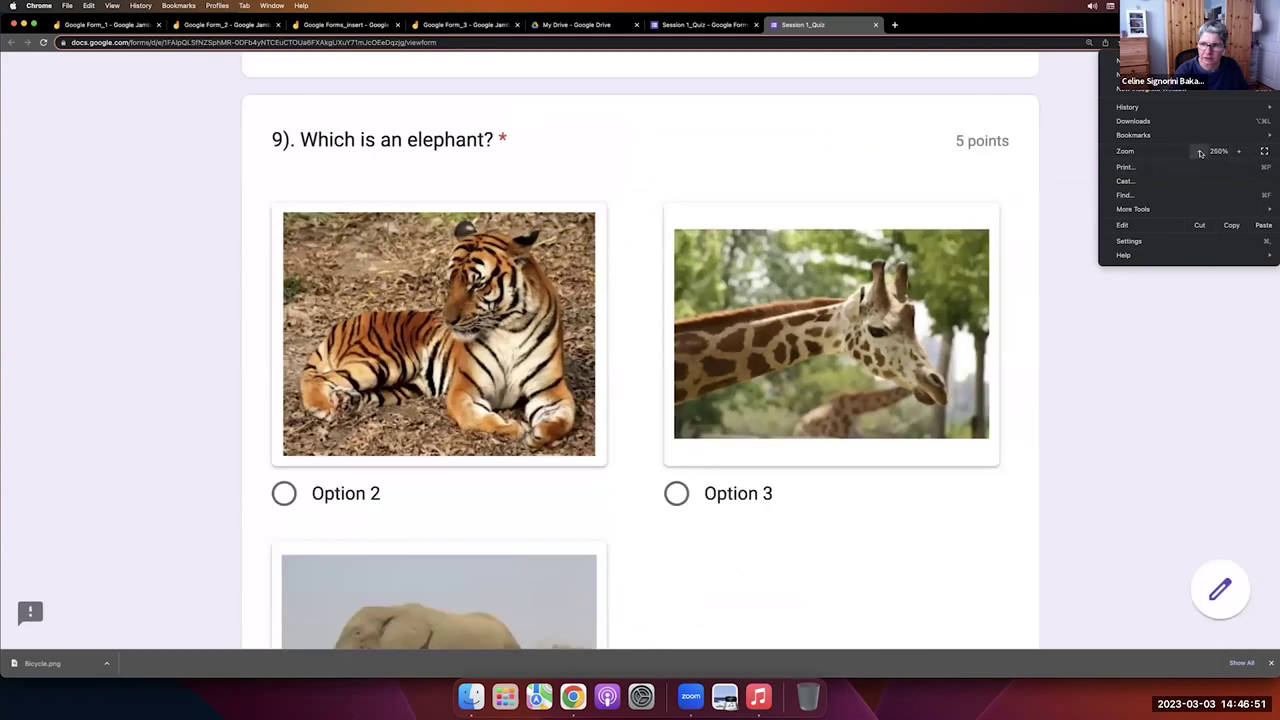
left_click(1200, 152)
left_click(1199, 151)
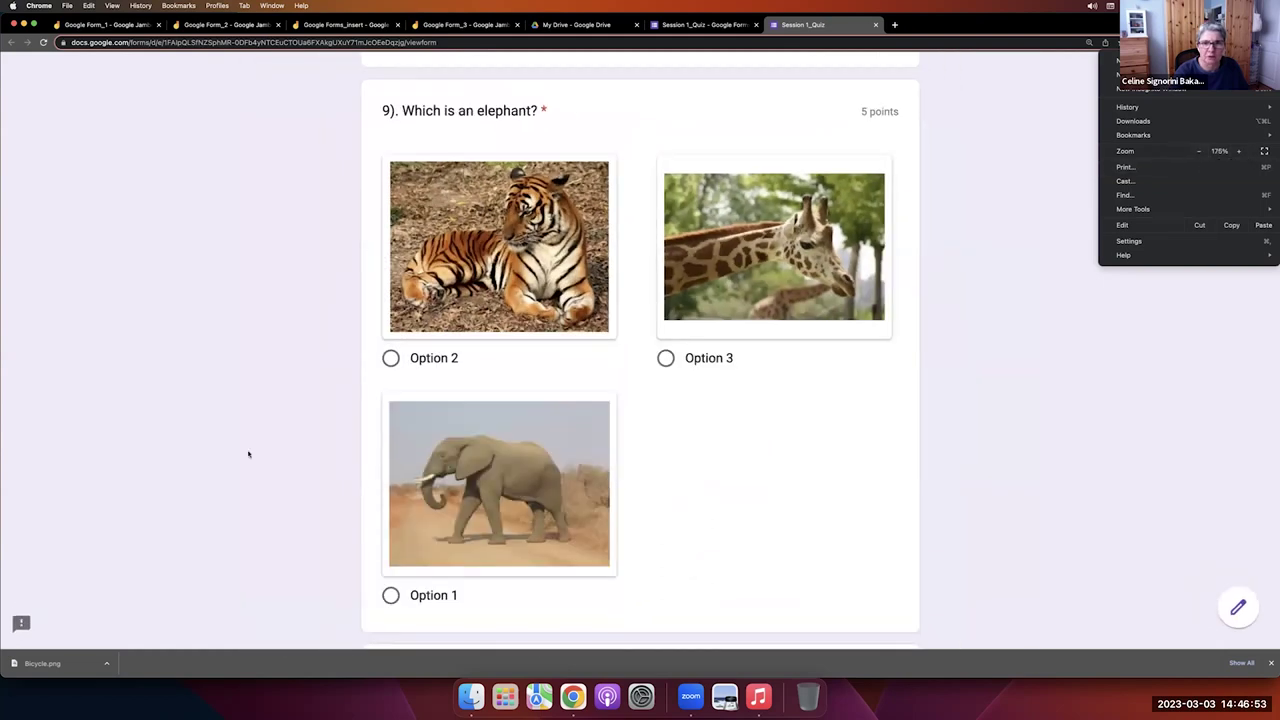
left_click(1013, 364)
scroll(716, 458, "down", 5)
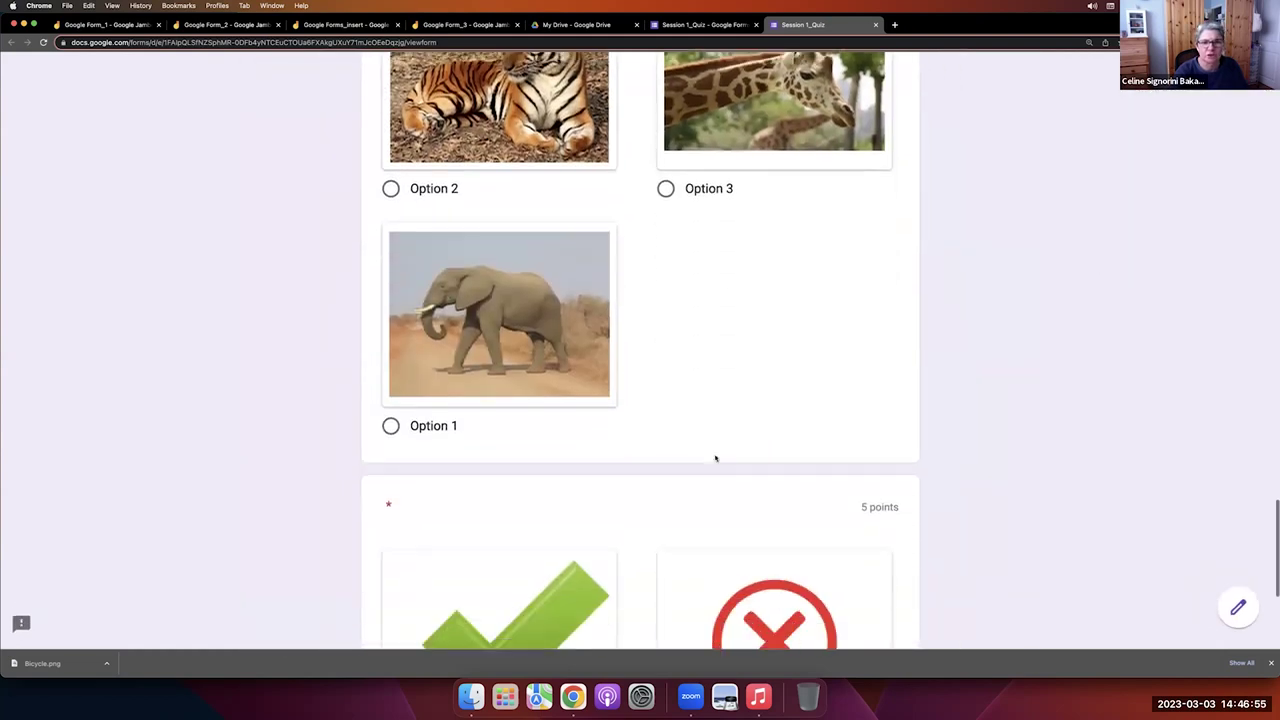
scroll(716, 458, "down", 2)
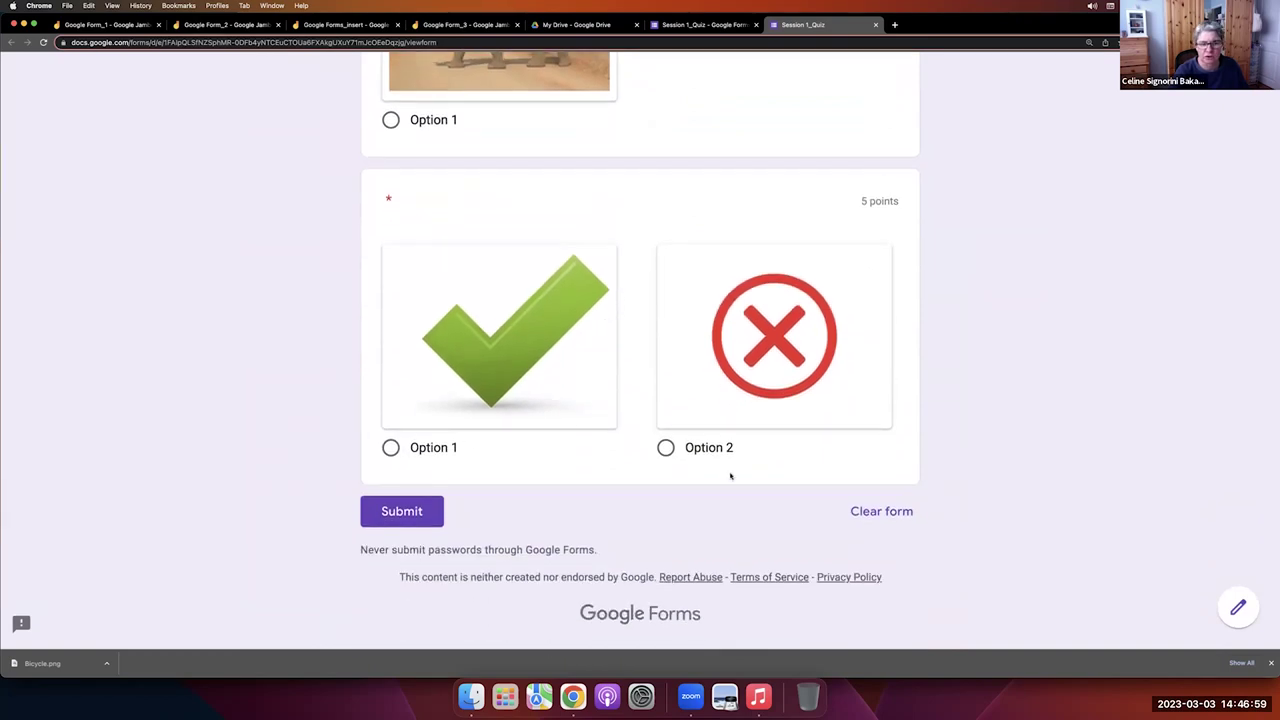
In the form editor, rename the check mark picture's option "True" and the red cross picture's option "False".
left_click(700, 24)
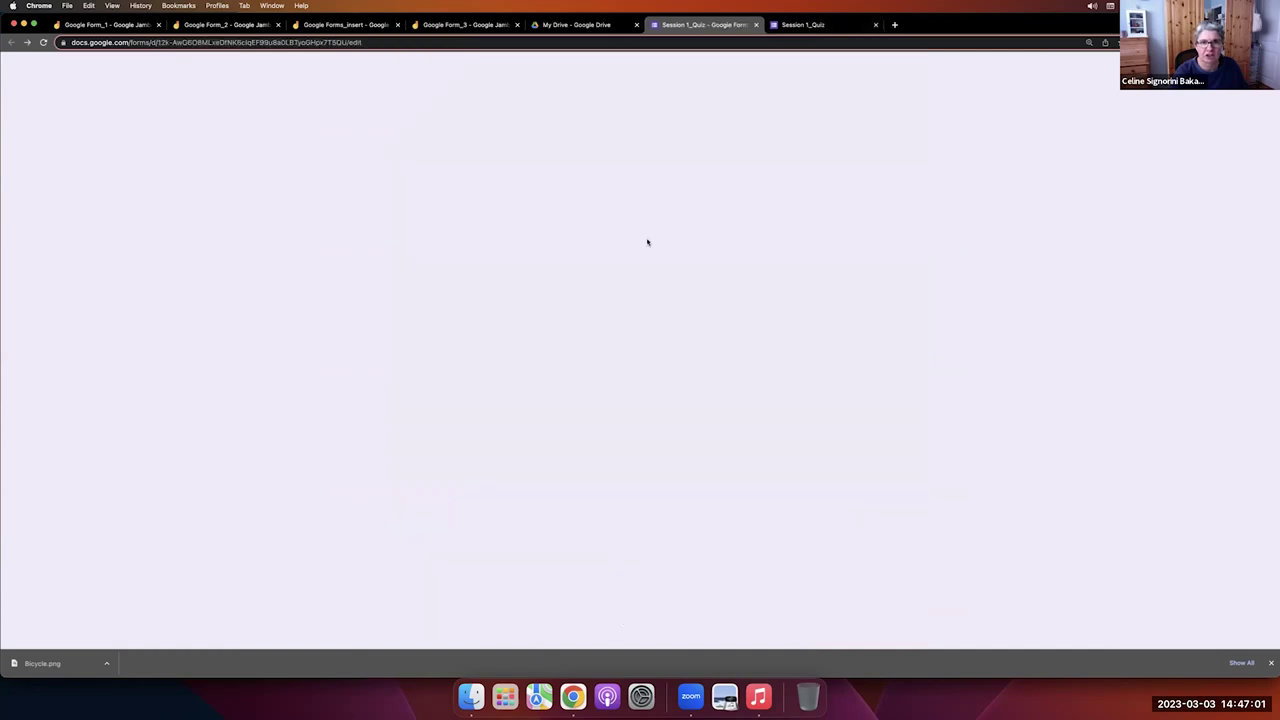
scroll(575, 285, "up", 2)
left_click(380, 204)
type("True")
left_click(375, 375)
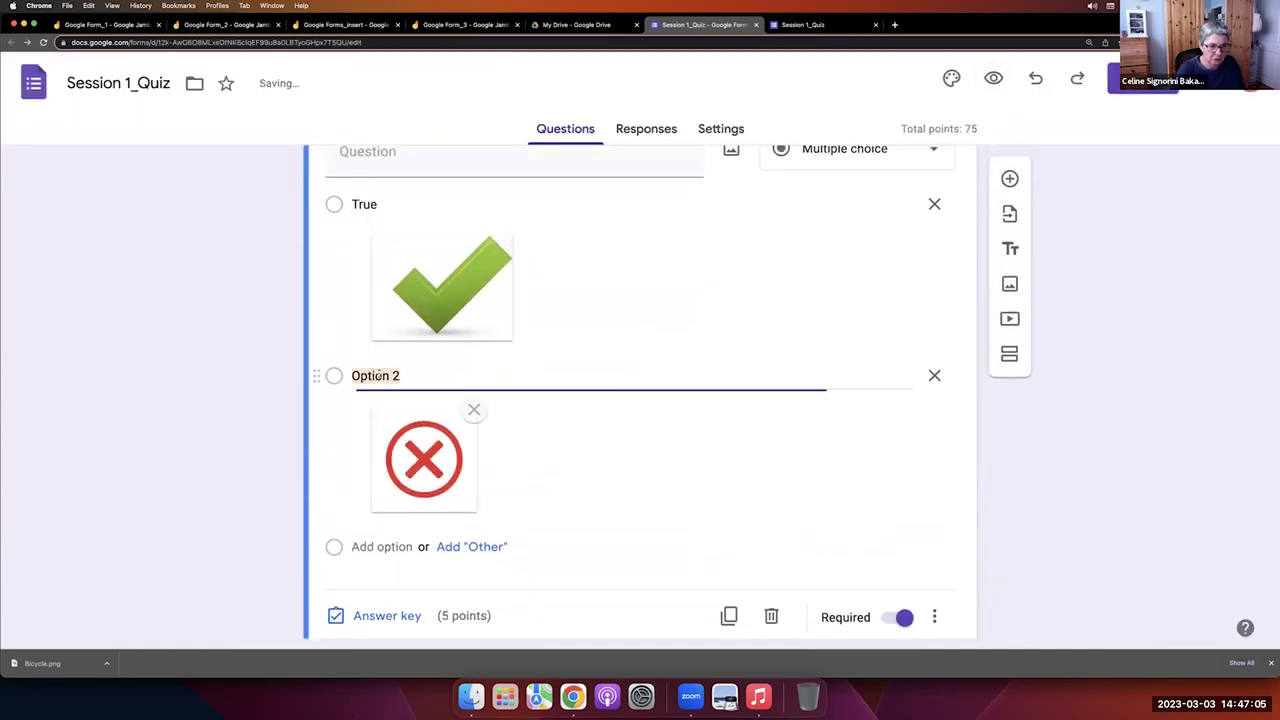
type("False")
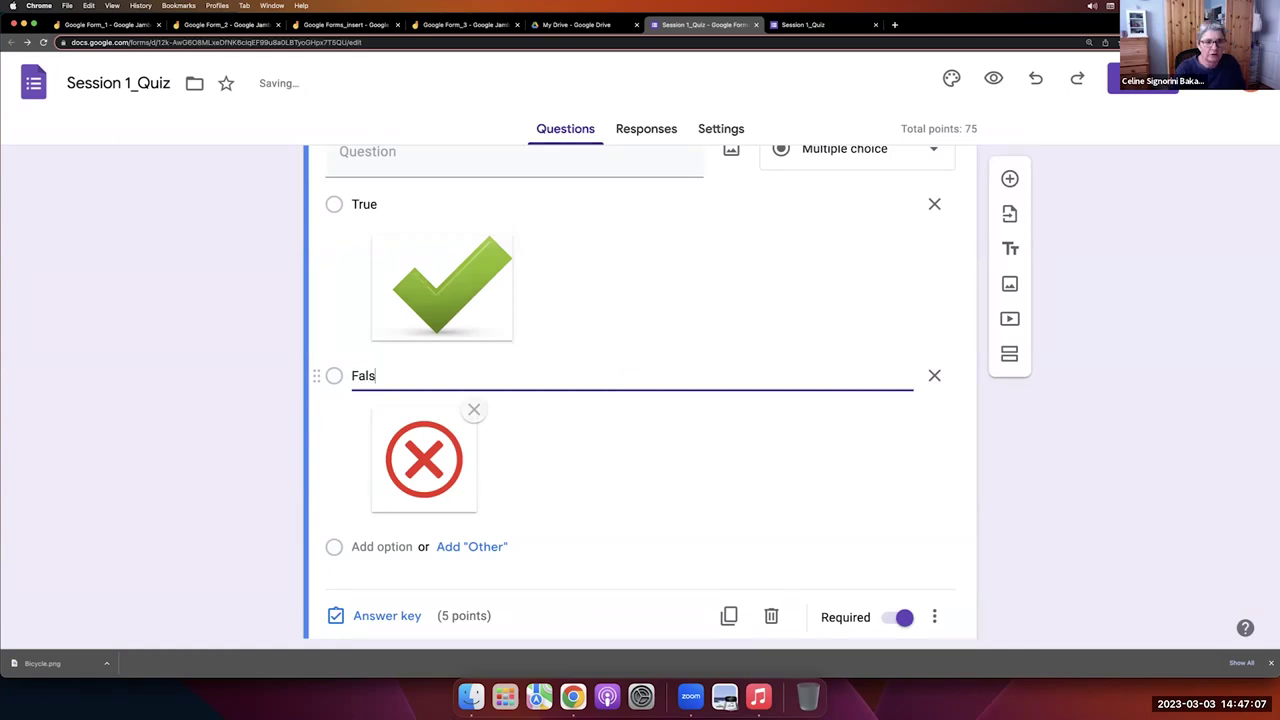
scroll(475, 300, "up", 1)
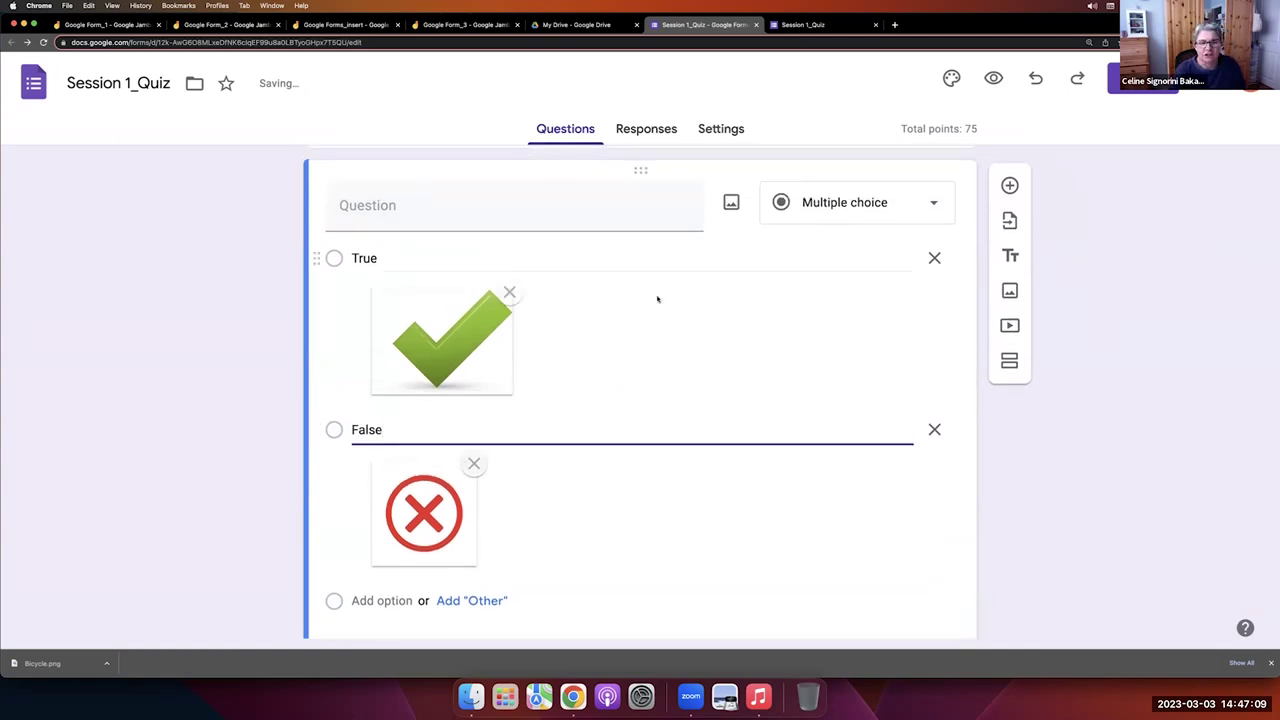
Mark True as the correct answer in the untitled question's answer key.
scroll(655, 296, "down", 2)
left_click(380, 578)
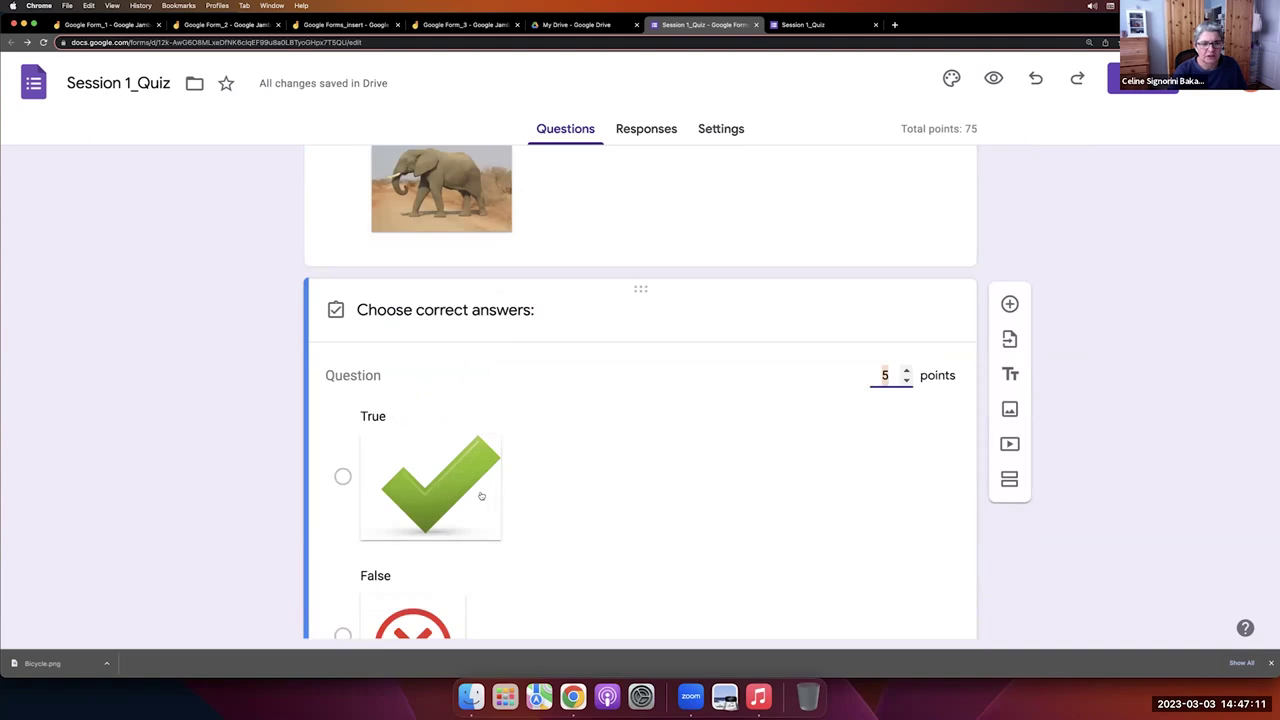
left_click(486, 495)
scroll(486, 495, "down", 5)
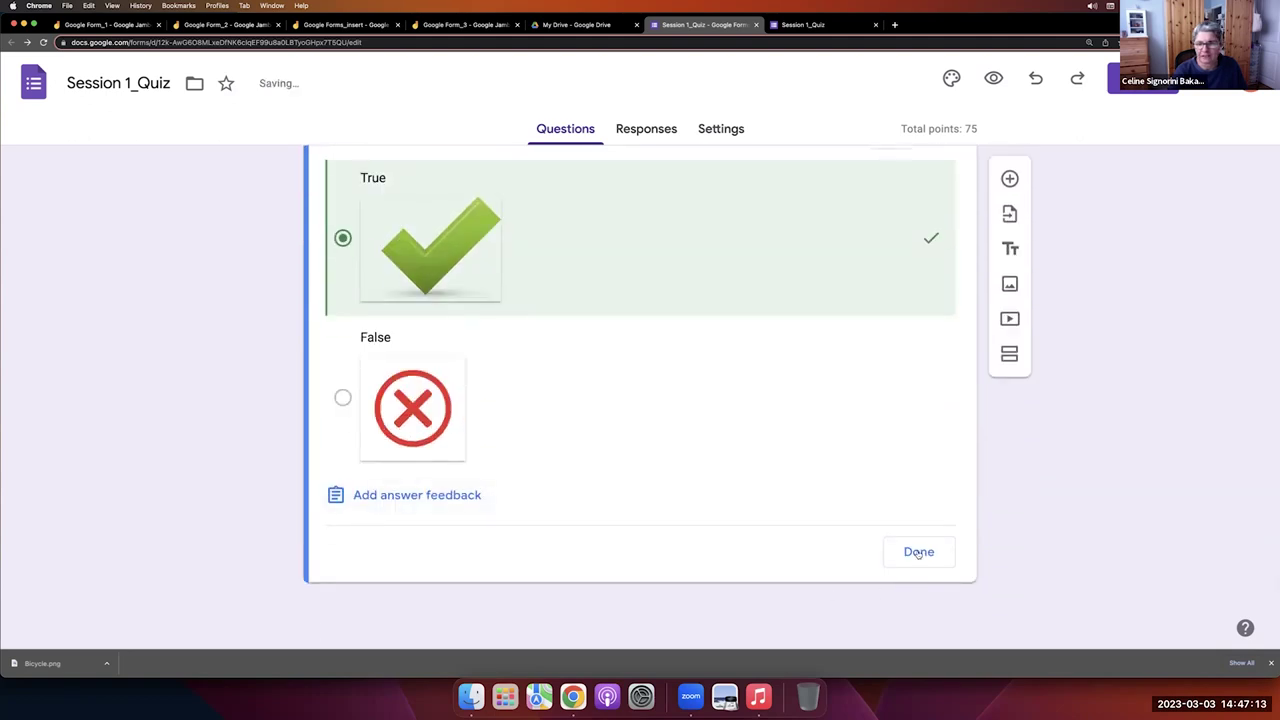
left_click(917, 552)
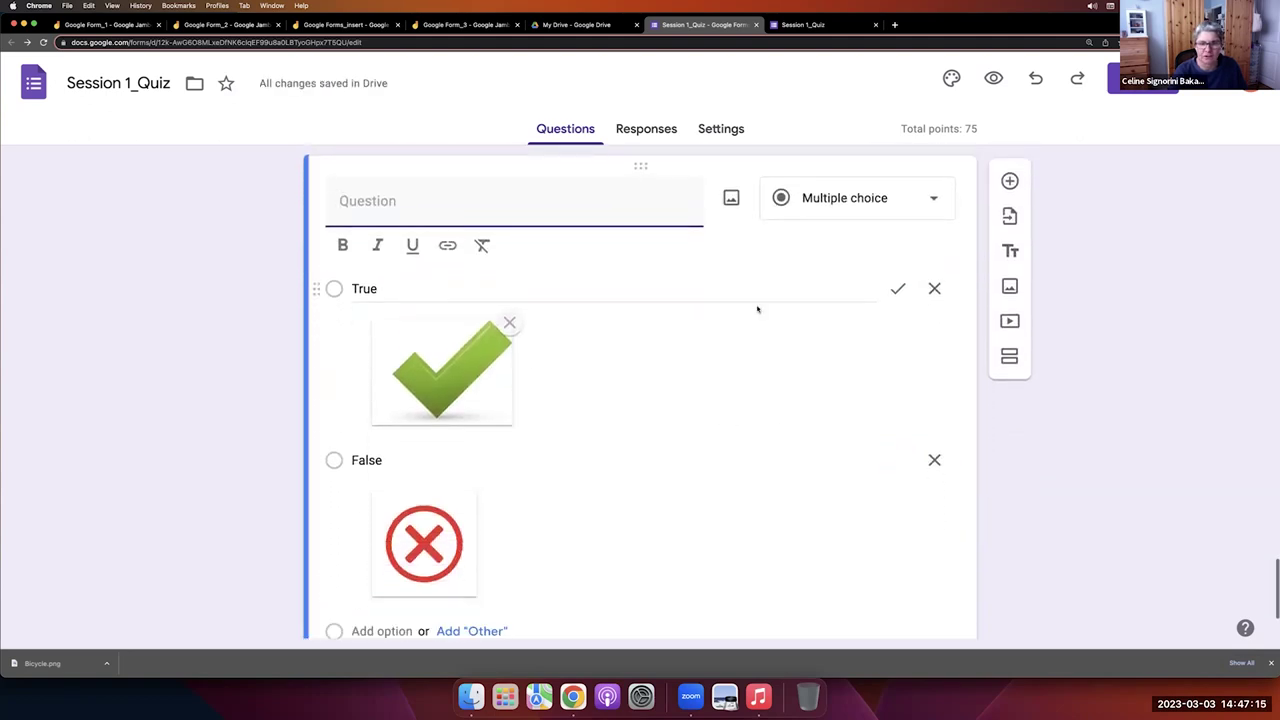
Remove both pictures from the True and False options and delete the untitled question.
left_click(509, 322)
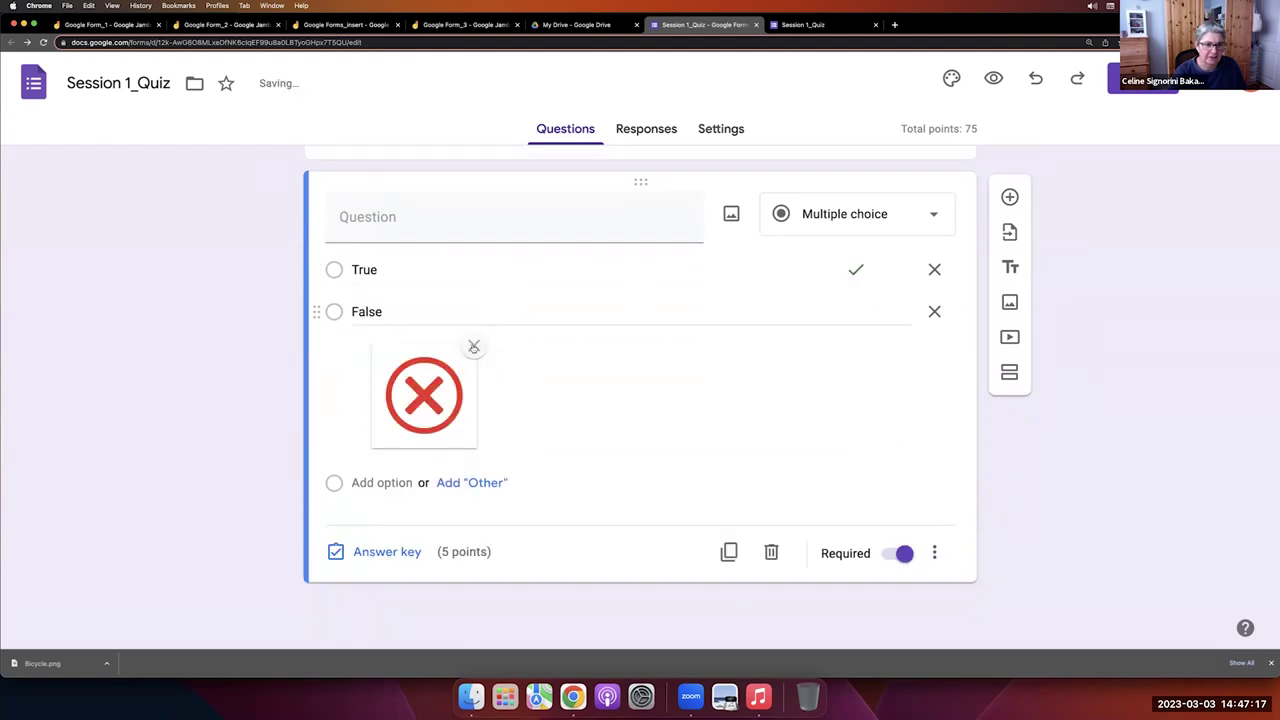
left_click(474, 345)
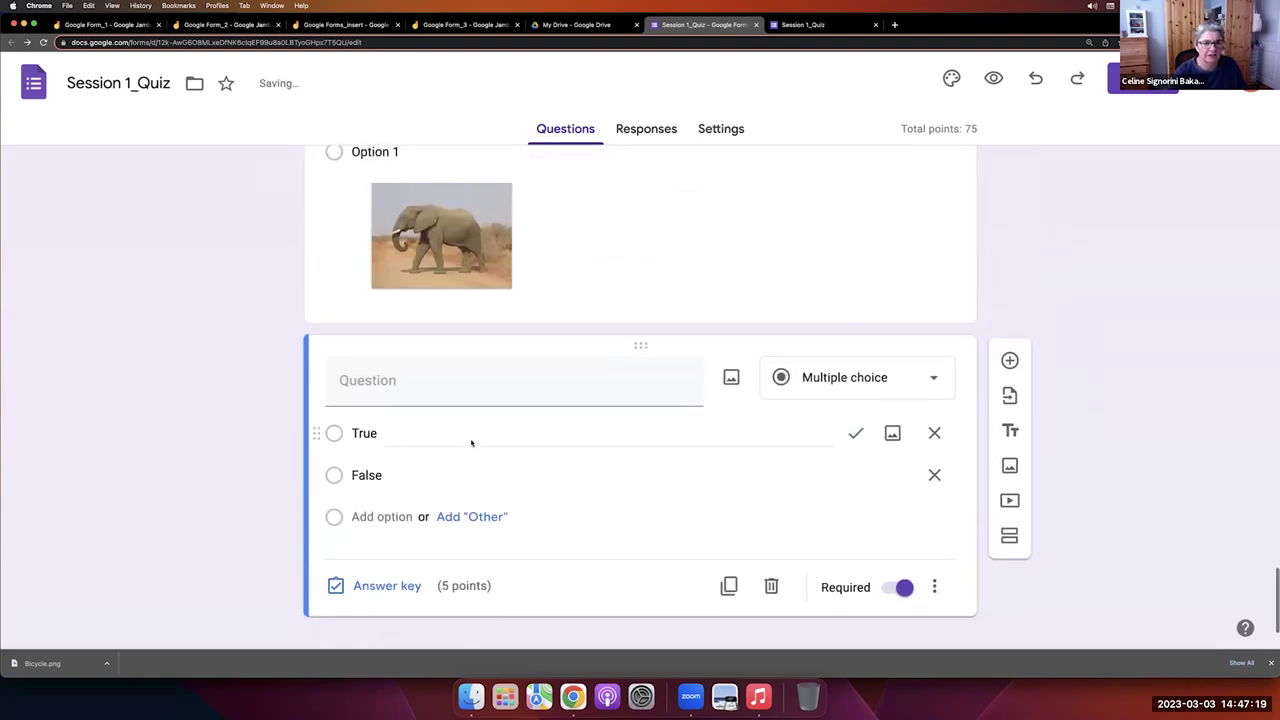
left_click(771, 586)
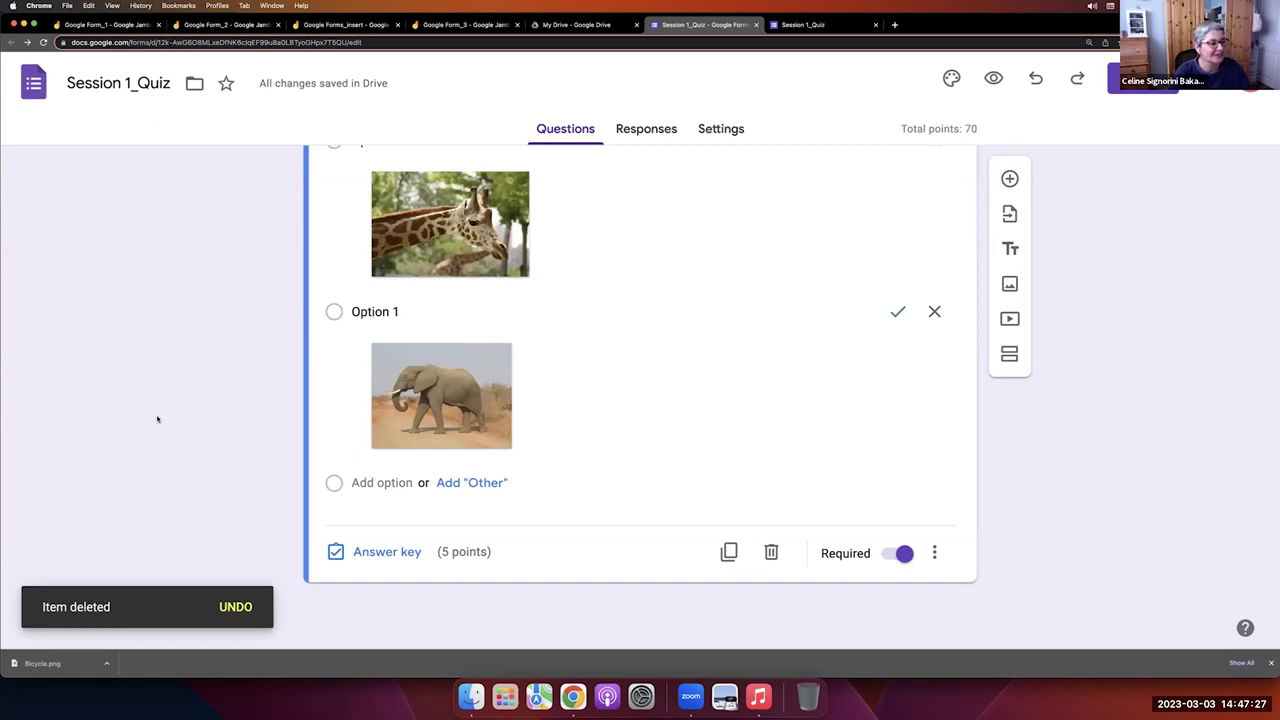
Reduce the form editor's zoom to 110% to view the whole elephant question.
scroll(531, 369, "up", 3)
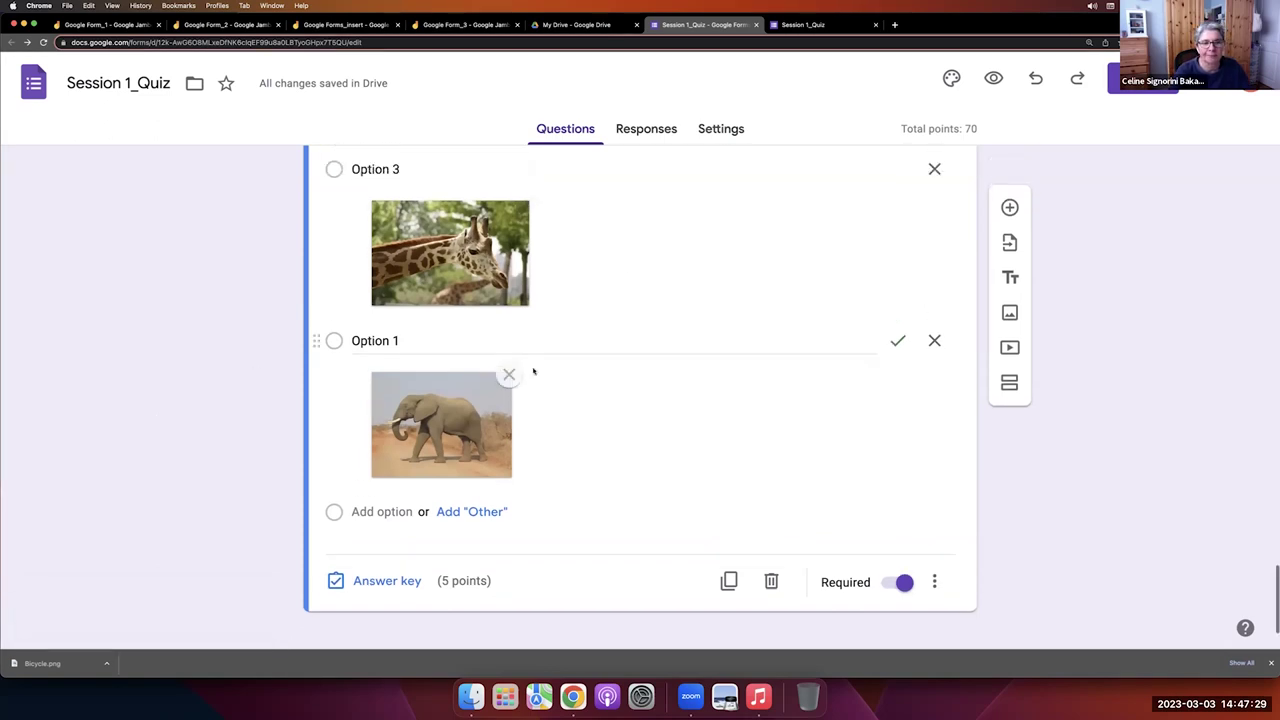
scroll(533, 371, "up", 1)
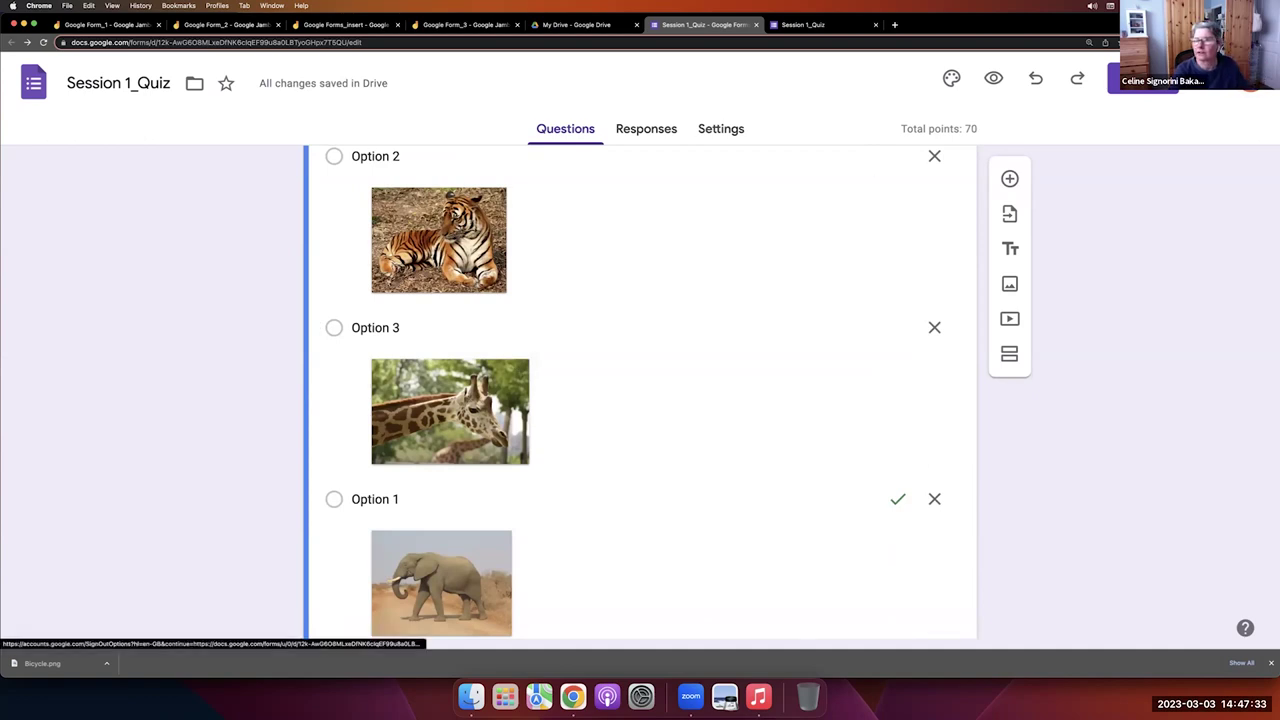
left_click(1267, 42)
left_click(1199, 151)
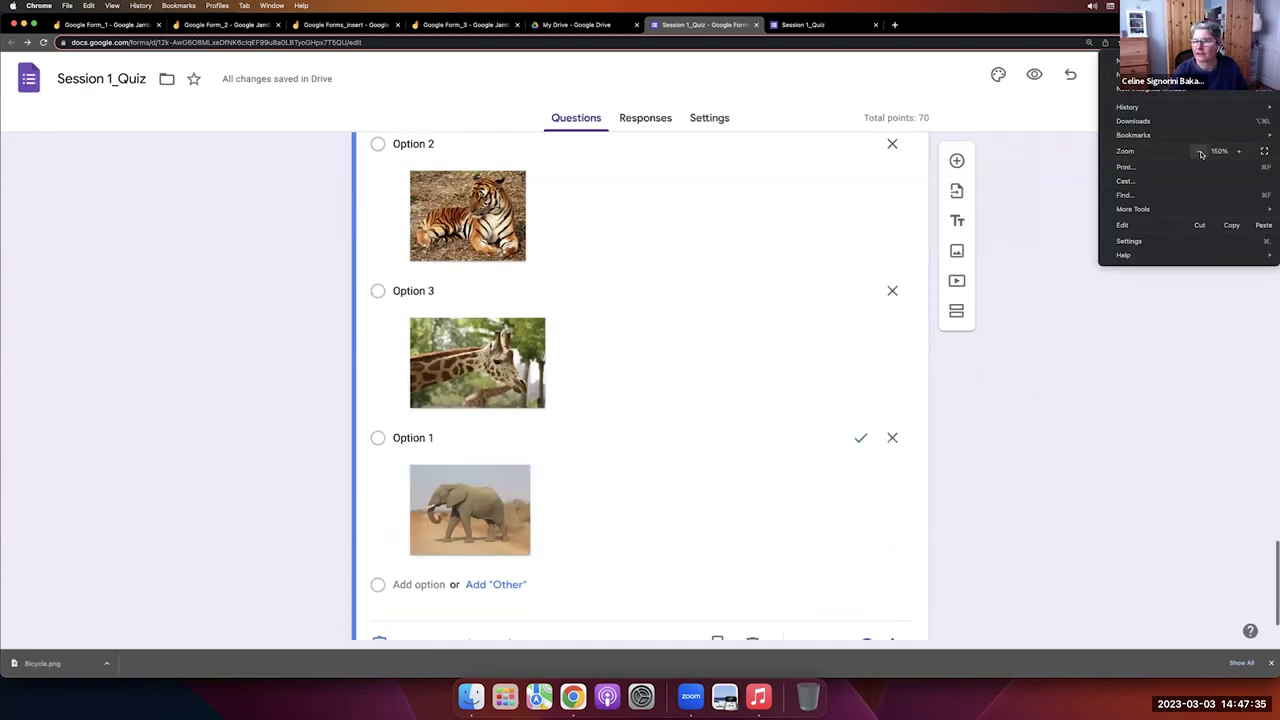
left_click(1199, 151)
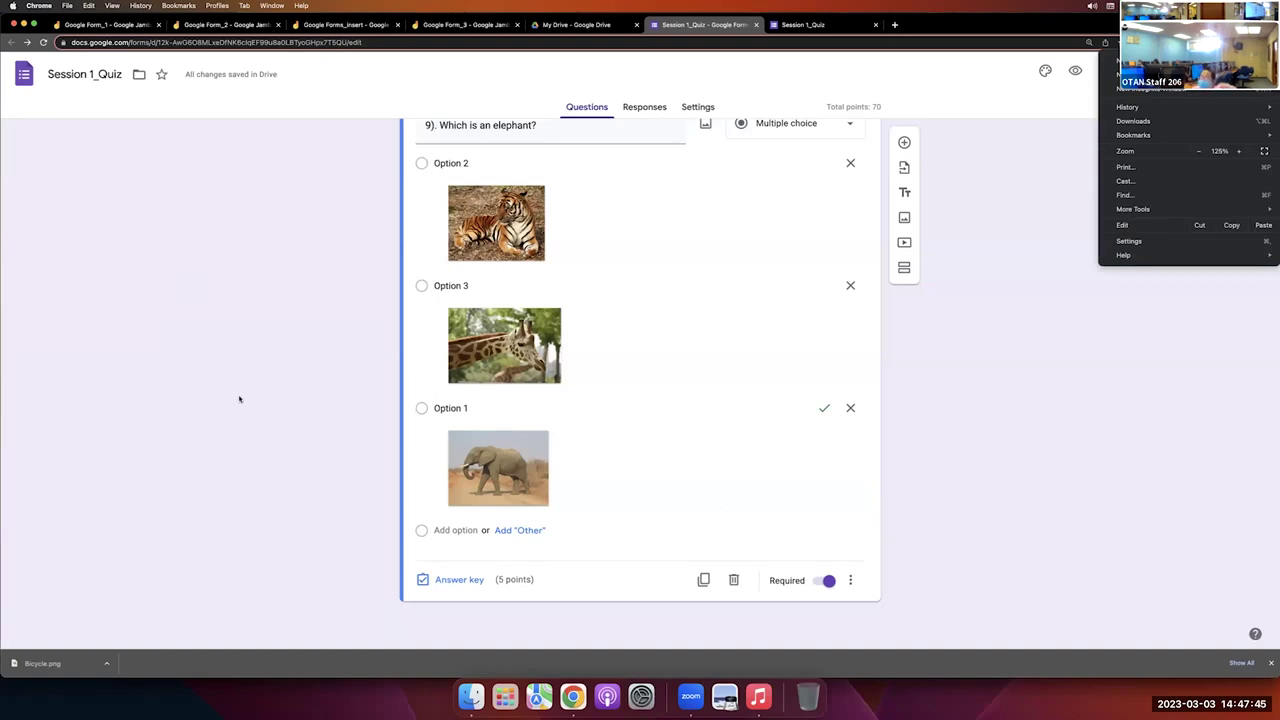
left_click(1009, 157)
left_click(1271, 42)
left_click(1198, 150)
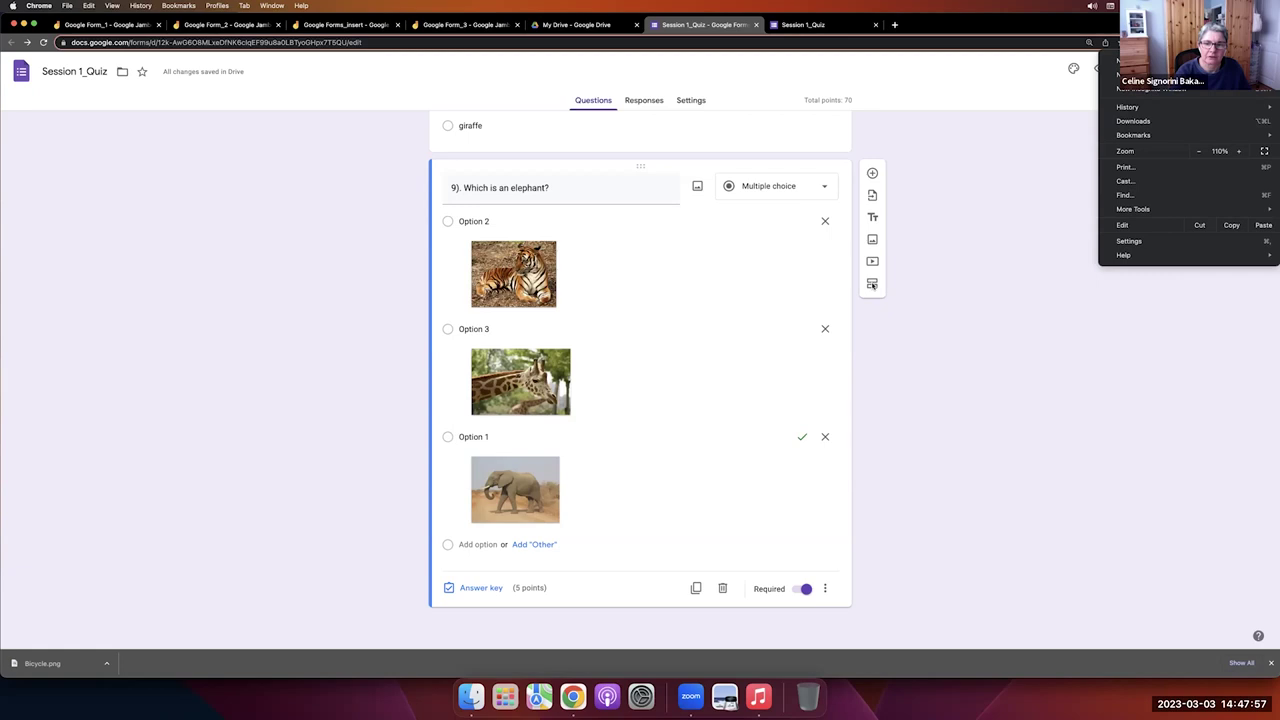
Try out a new section below question 9, checking its section options, and delete it again.
left_click(873, 288)
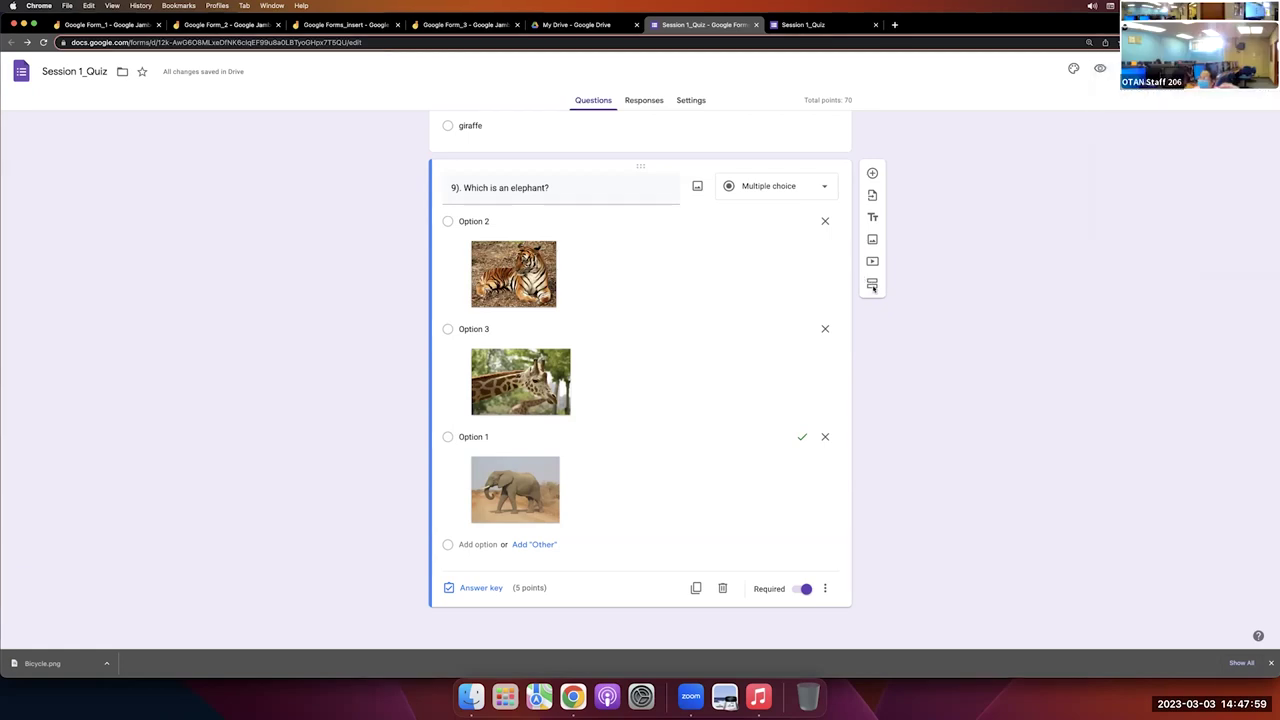
left_click(873, 288)
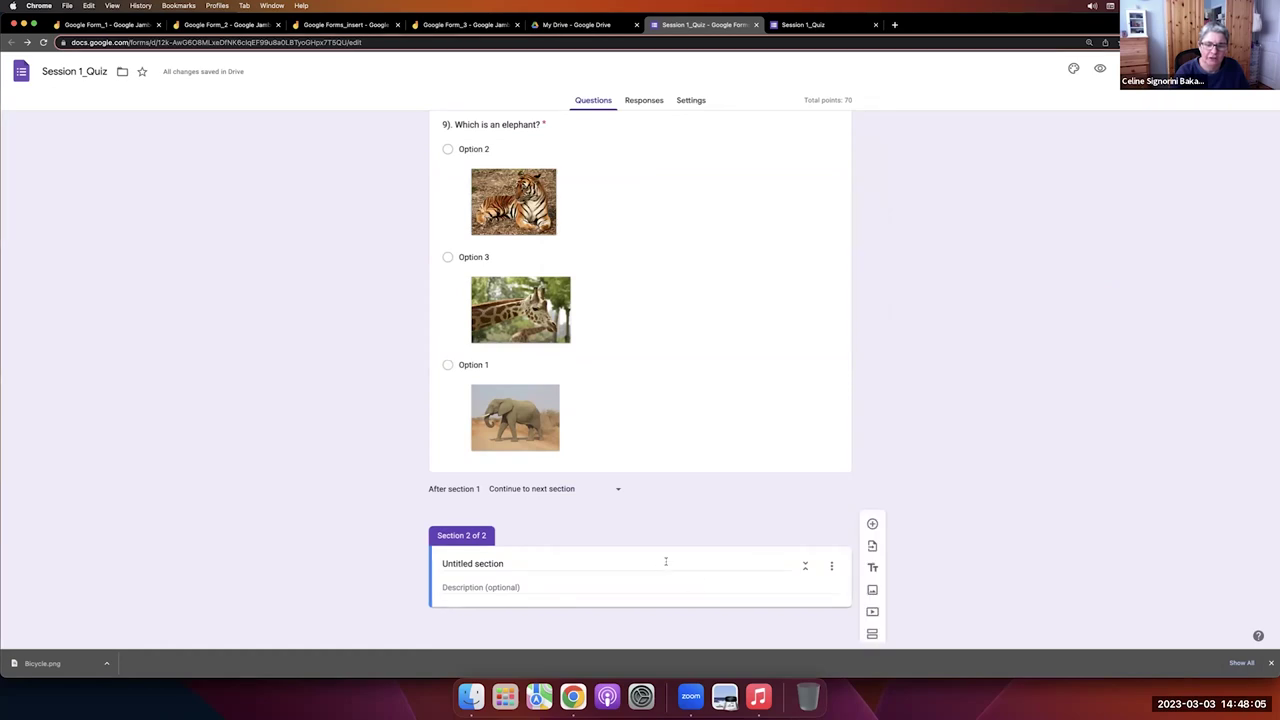
left_click(832, 566)
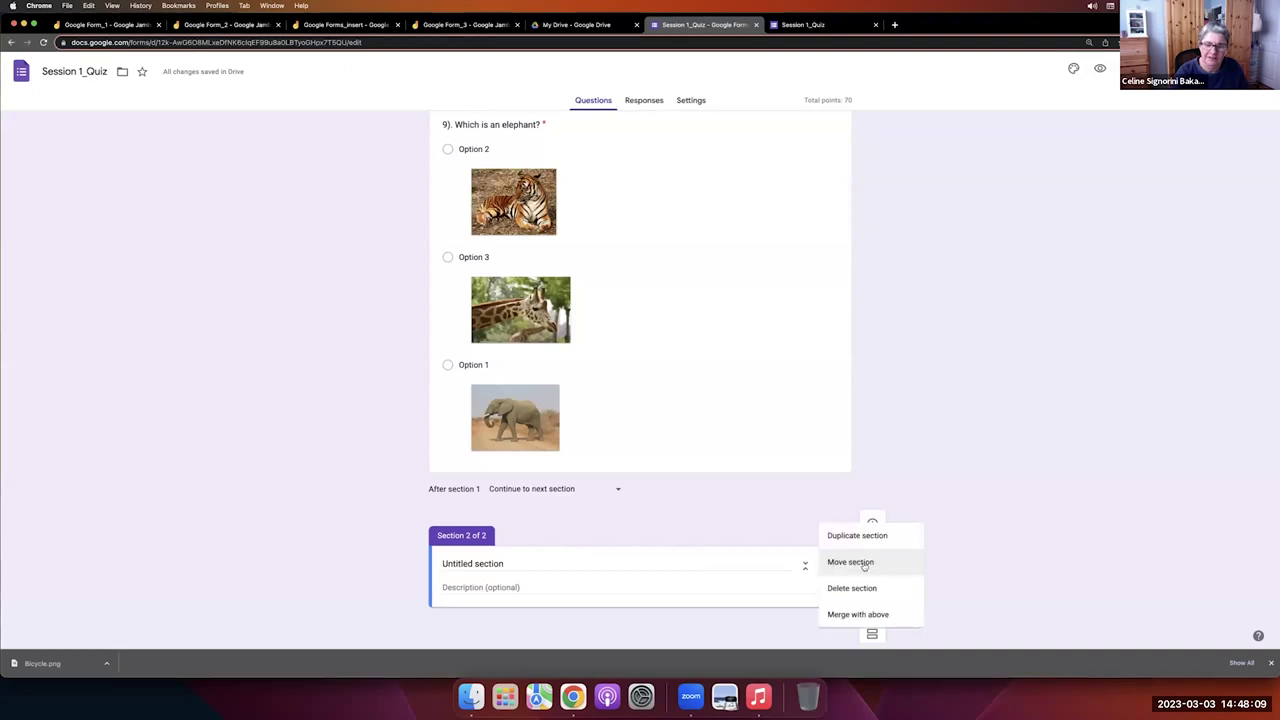
left_click(756, 528)
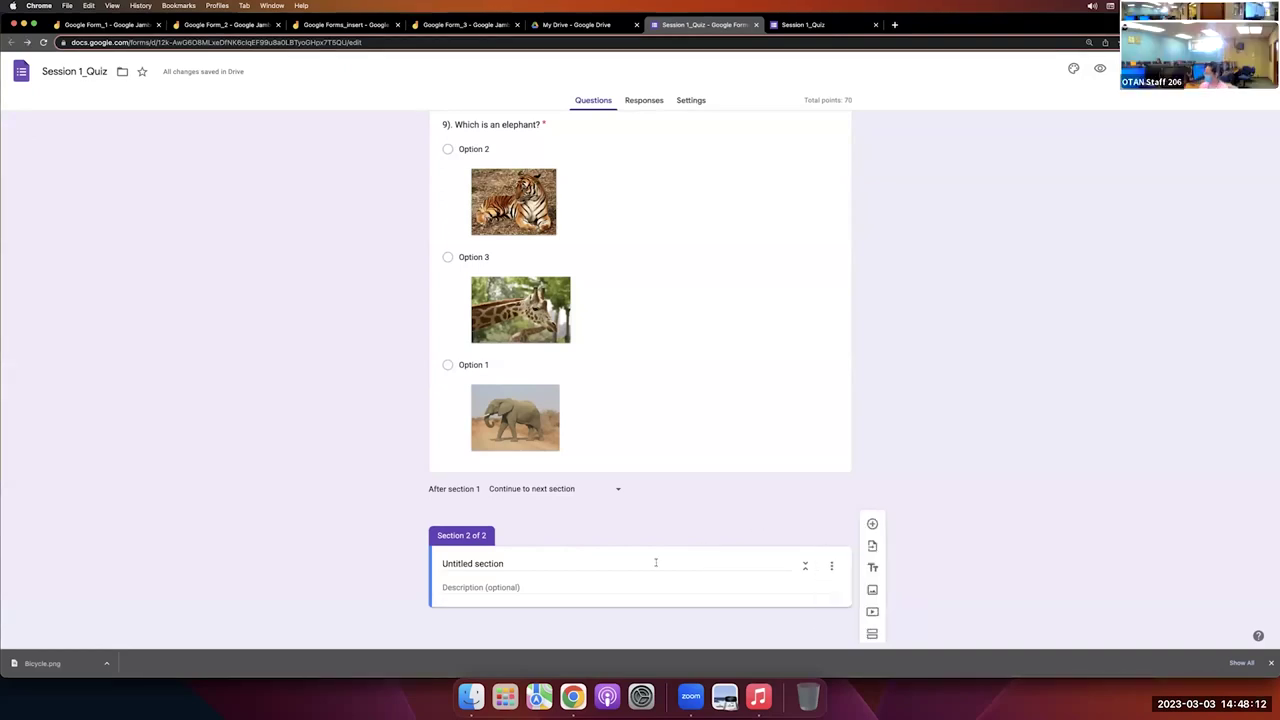
left_click(837, 566)
left_click(854, 592)
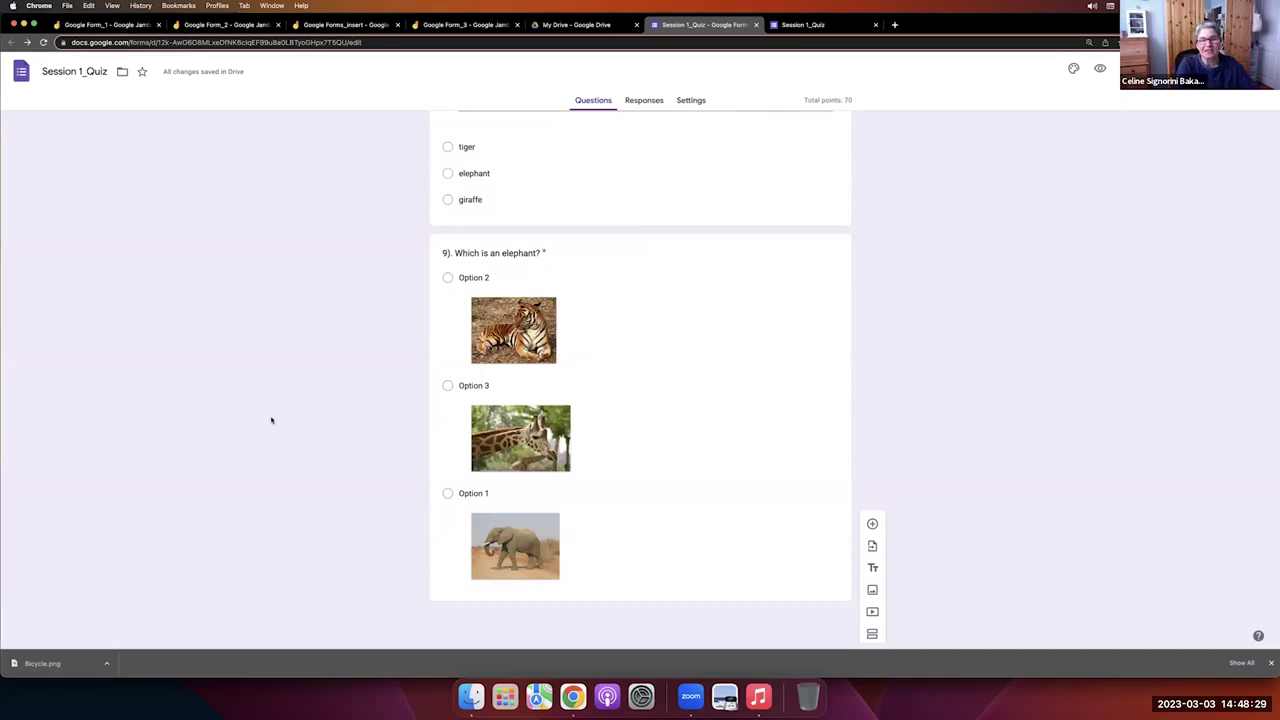
Try adding a question without selecting an existing one, and delete the blank question above YOUR NAME.
scroll(654, 446, "up", 4)
left_click(654, 446)
scroll(651, 446, "down", 5)
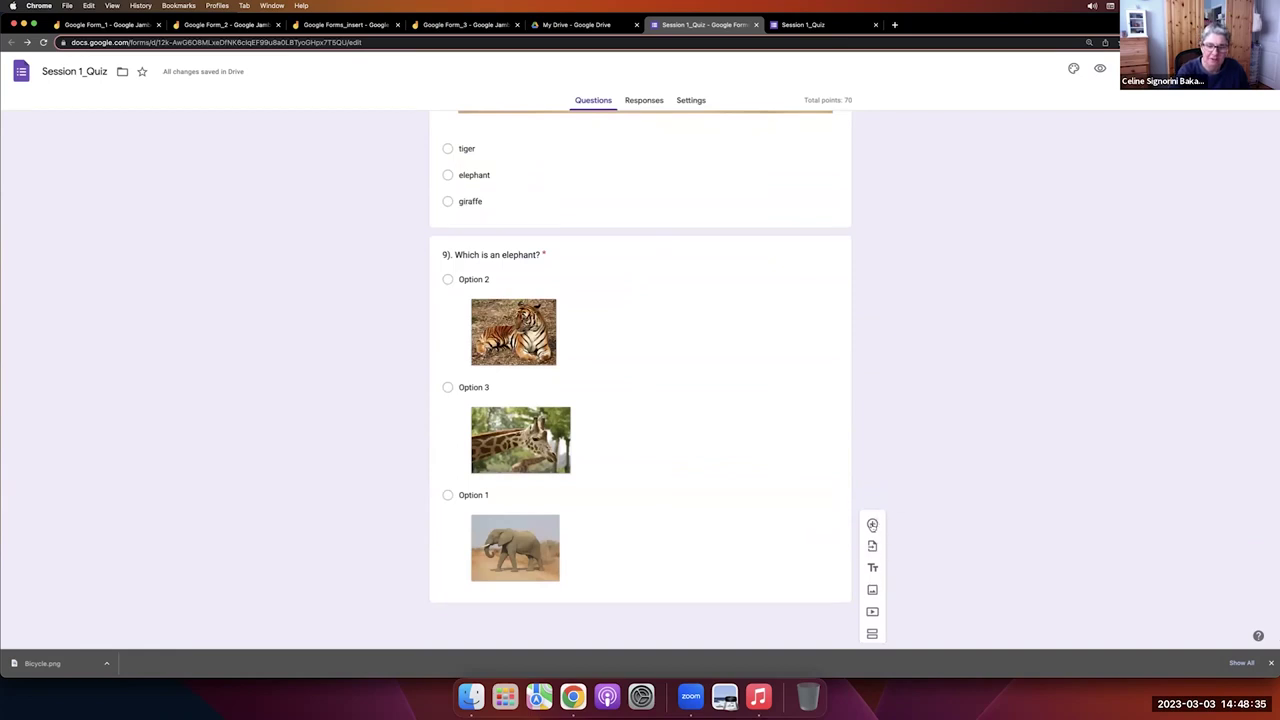
left_click(872, 525)
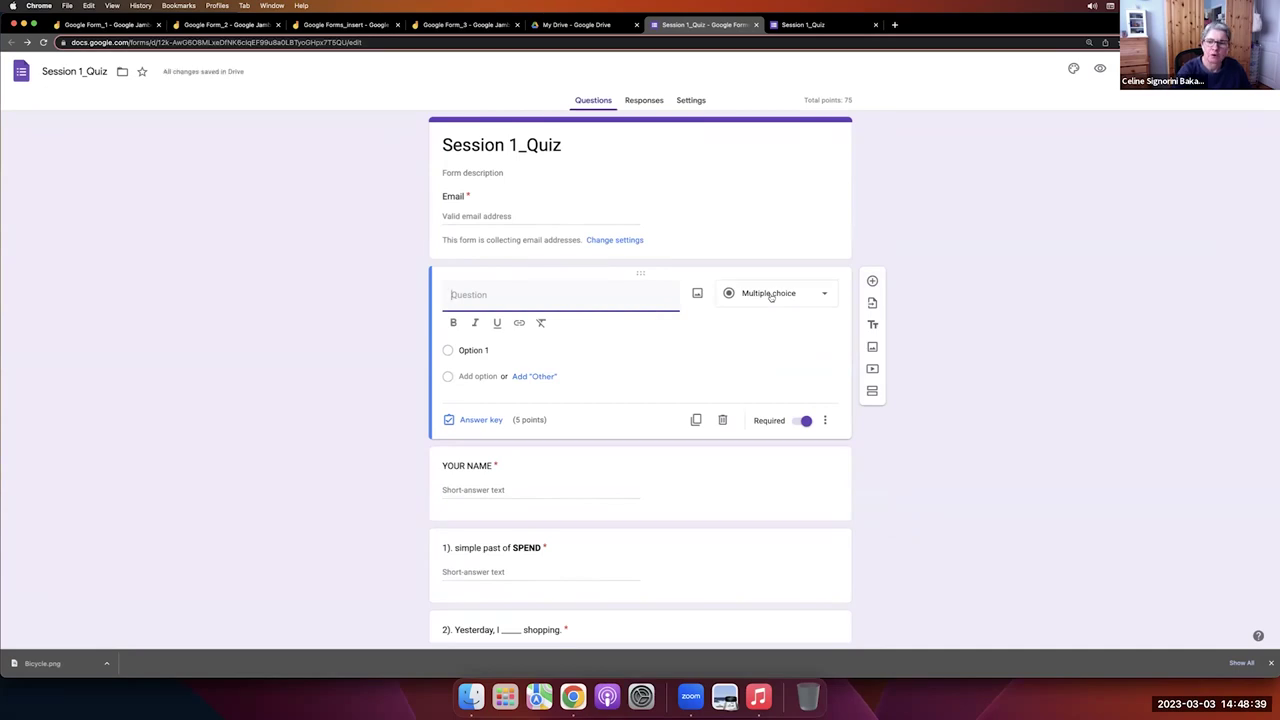
left_click(723, 420)
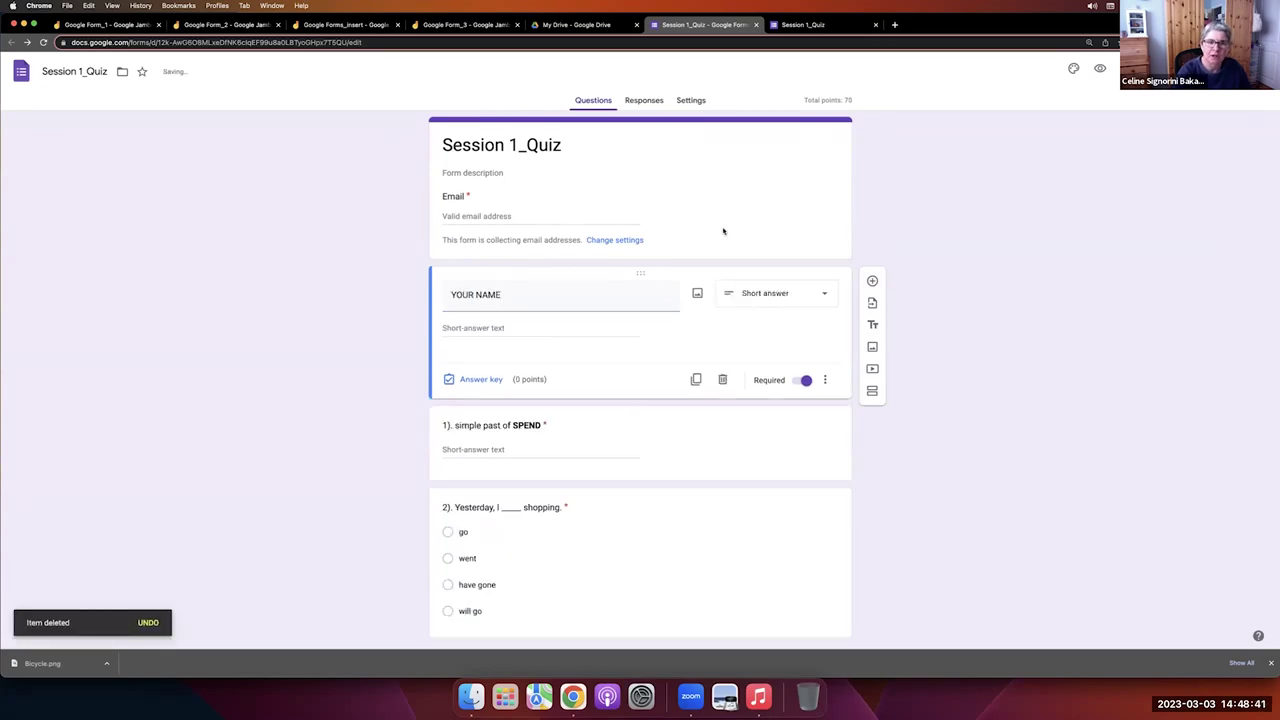
Select question 1 and try adding a question directly below it, and delete that blank question again.
scroll(654, 351, "down", 2)
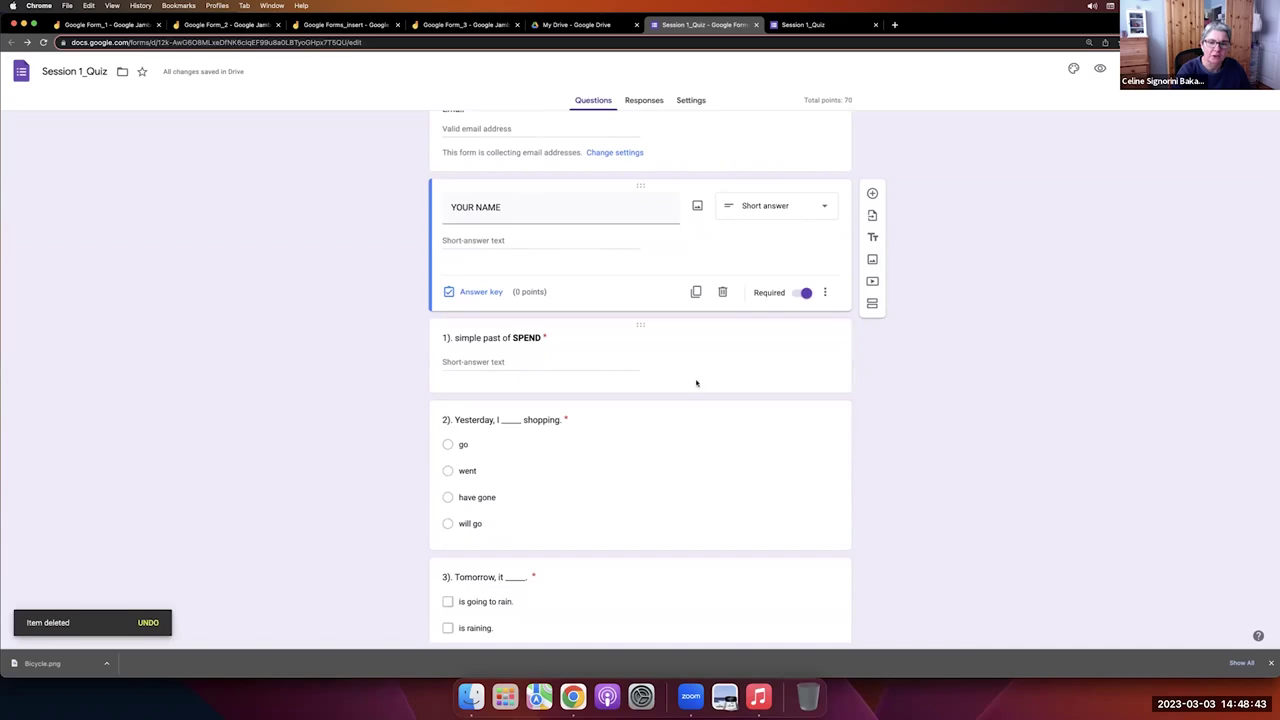
left_click(679, 358)
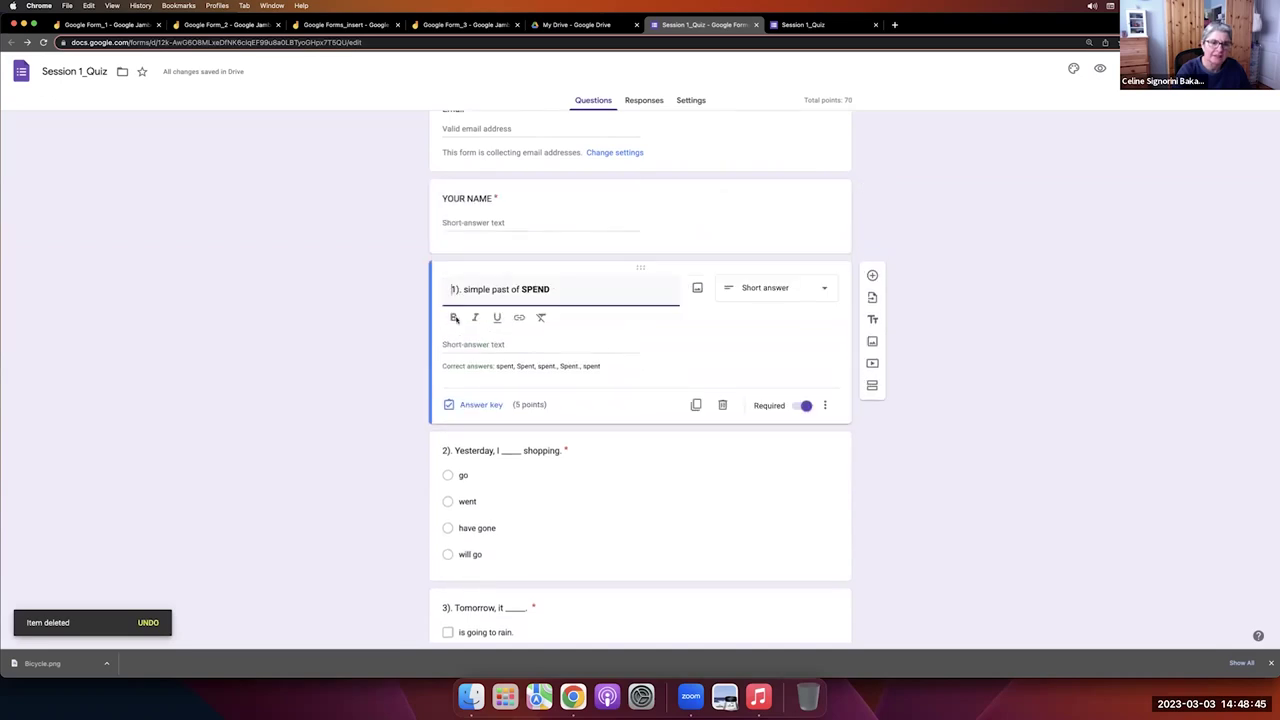
left_click(873, 275)
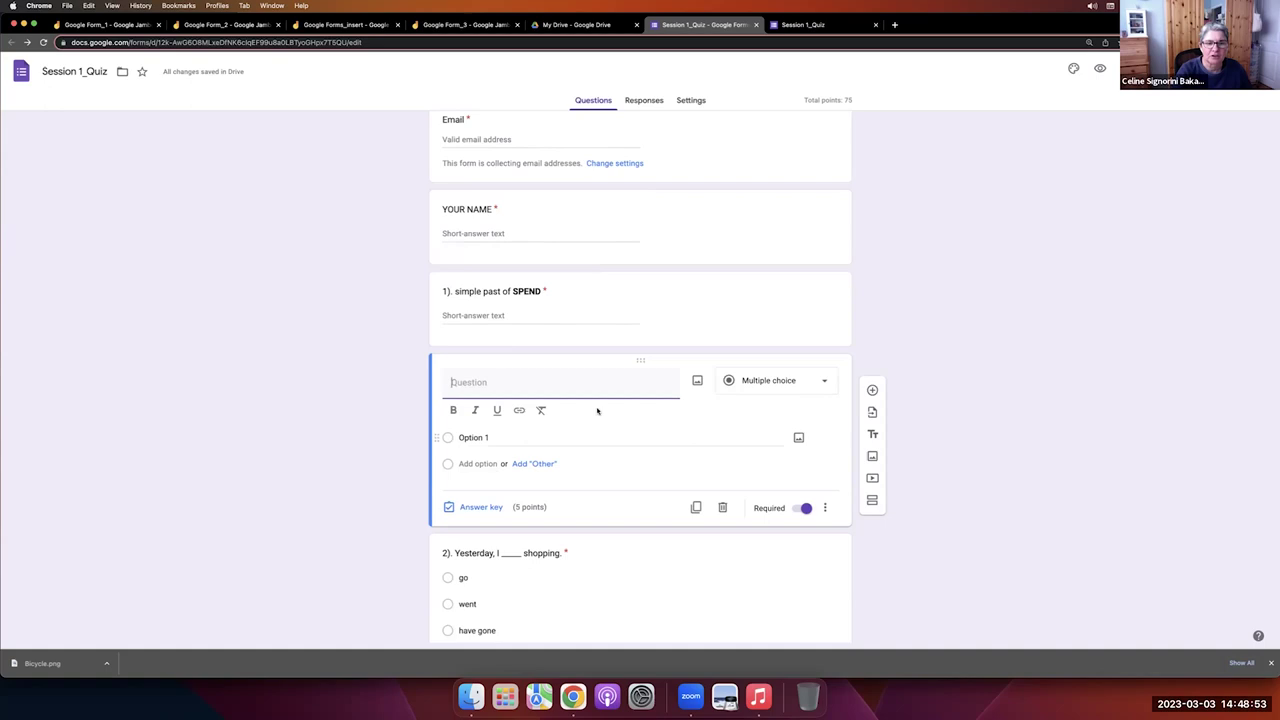
left_click(722, 508)
Add a new multiple-choice question directly below question 9 and view the available question types.
scroll(723, 510, "down", 20)
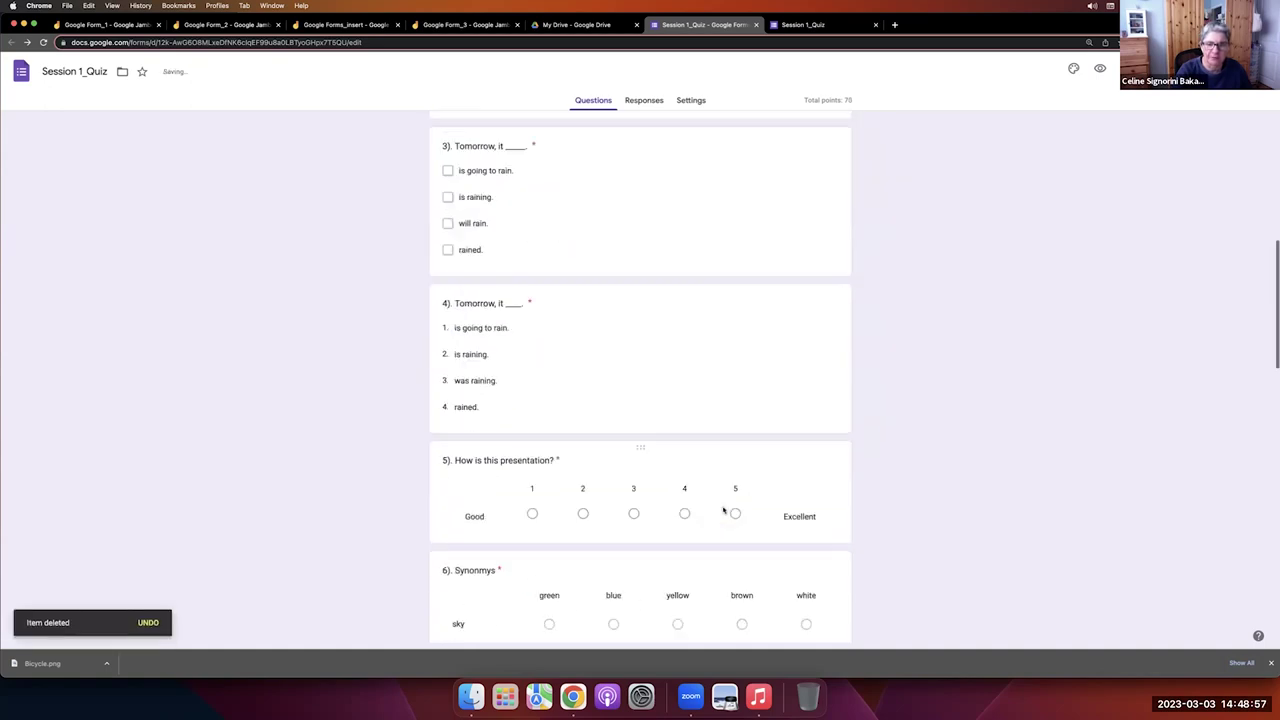
left_click(723, 510)
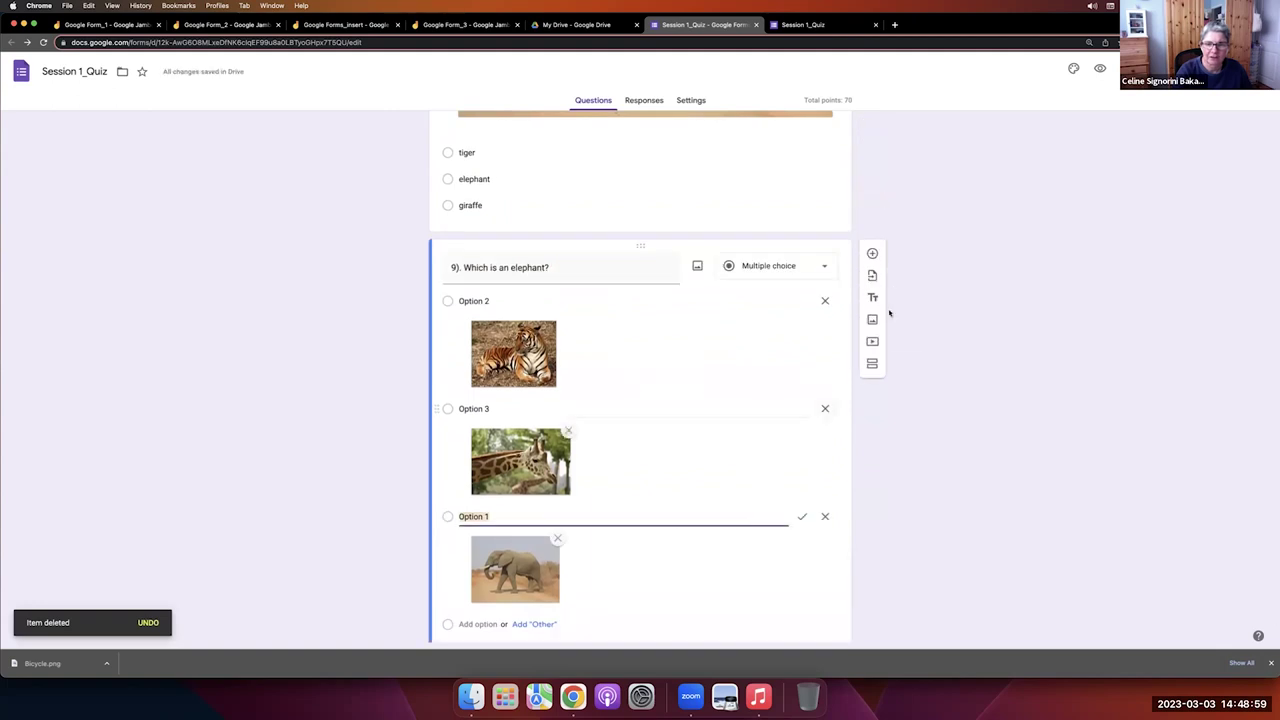
left_click(873, 254)
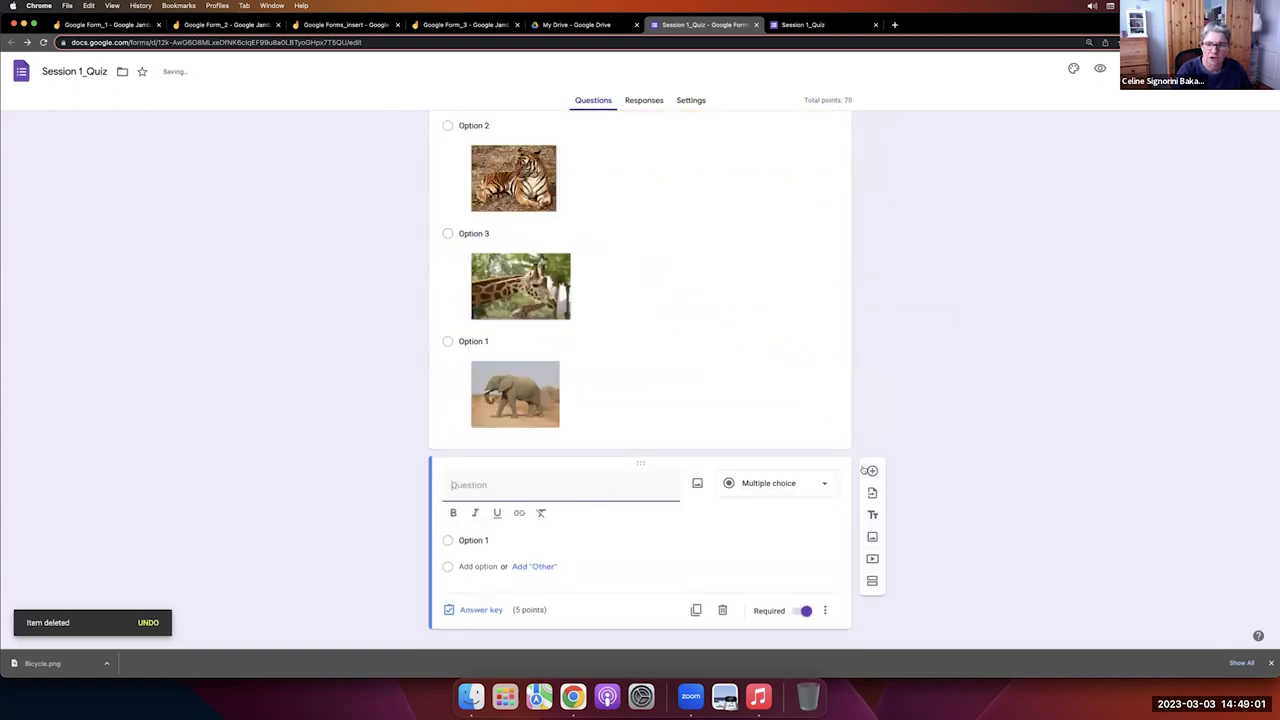
left_click(797, 485)
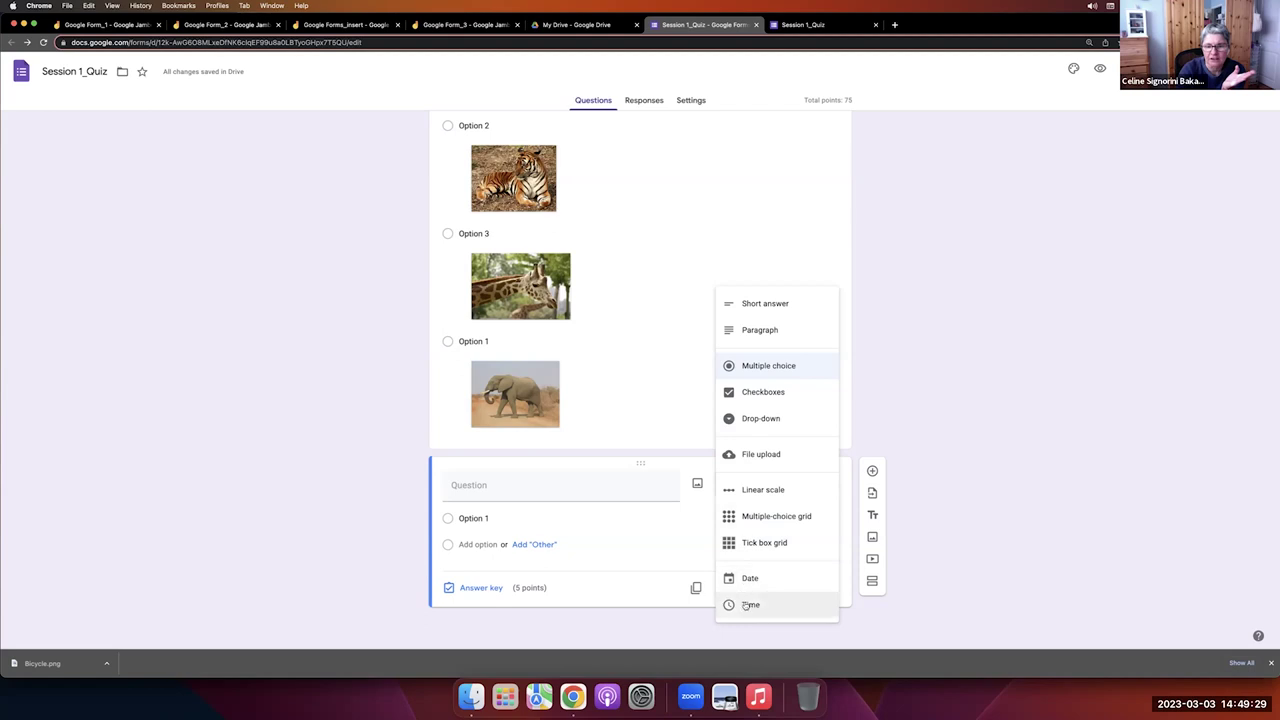
left_click(981, 396)
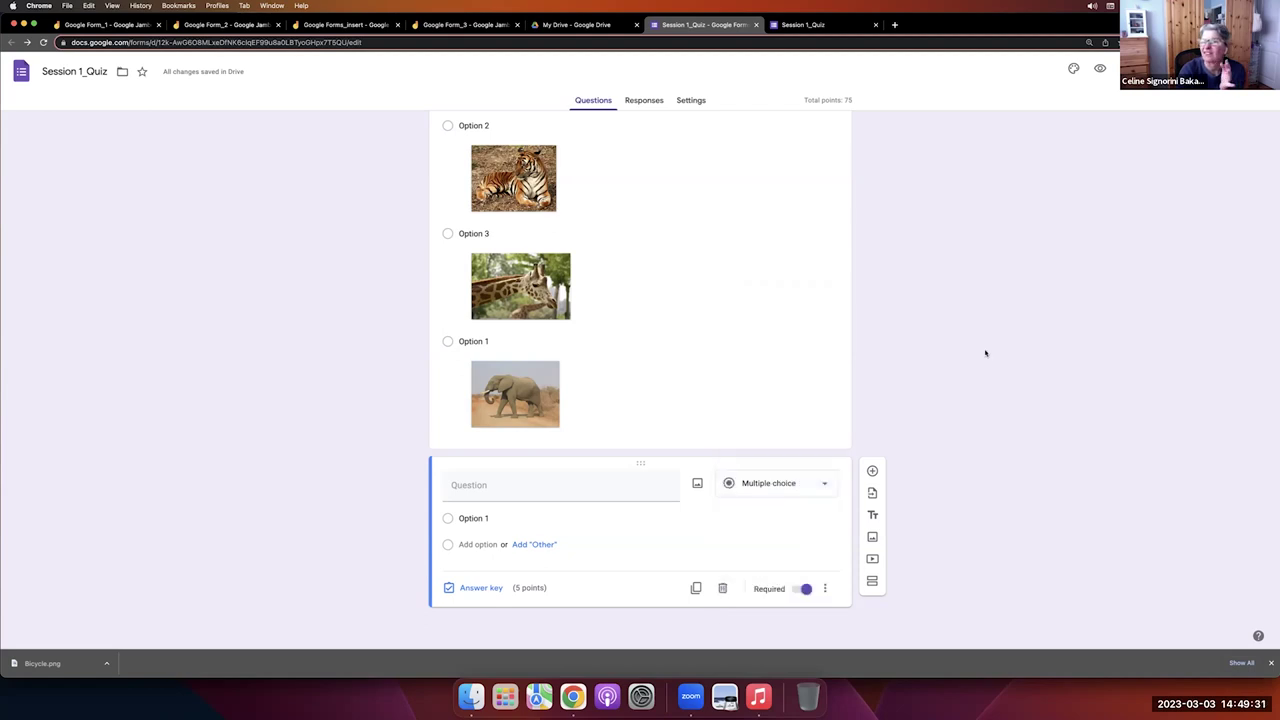
Try the Date type on the blank question below question 9 and review the other available question types.
left_click(806, 489)
left_click(745, 580)
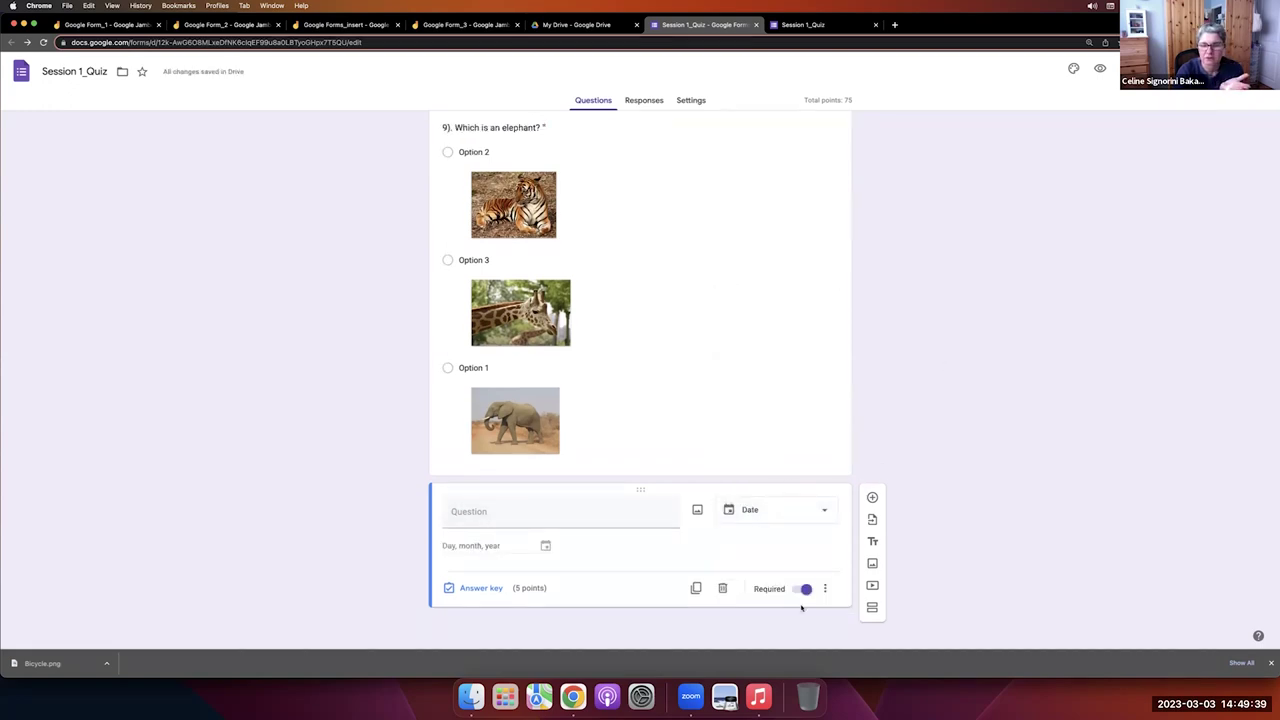
left_click(824, 509)
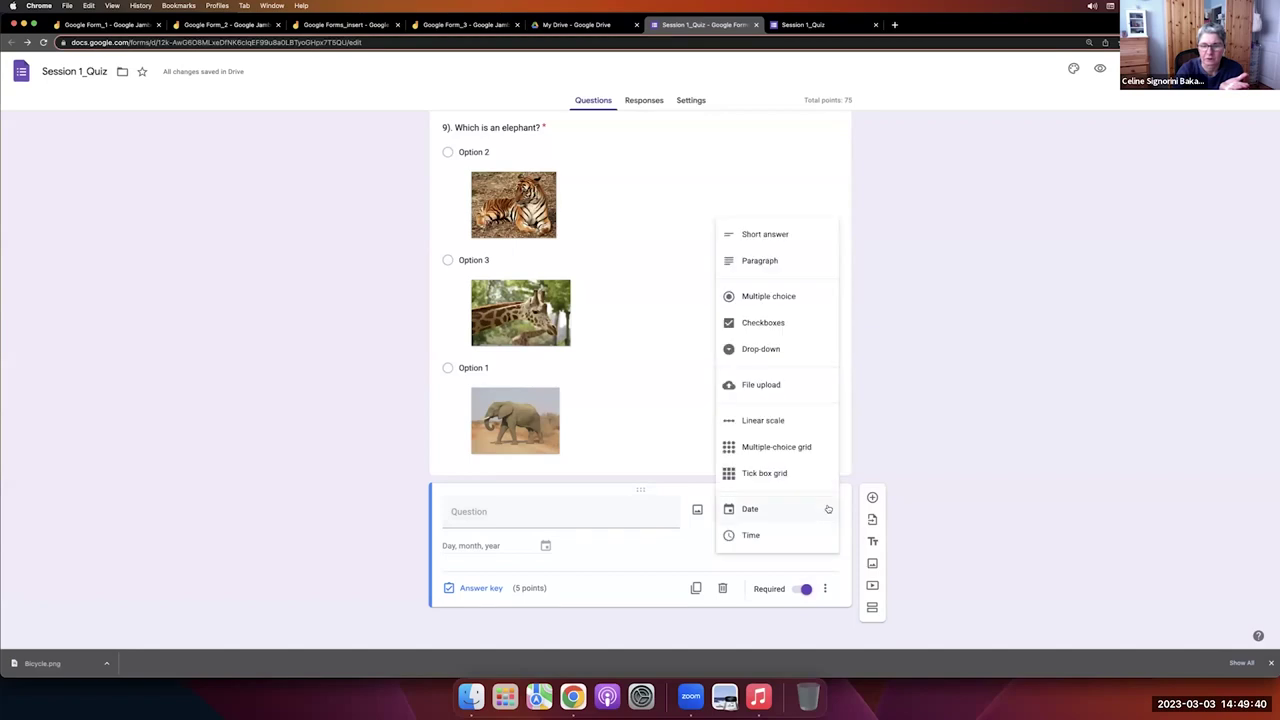
left_click(920, 414)
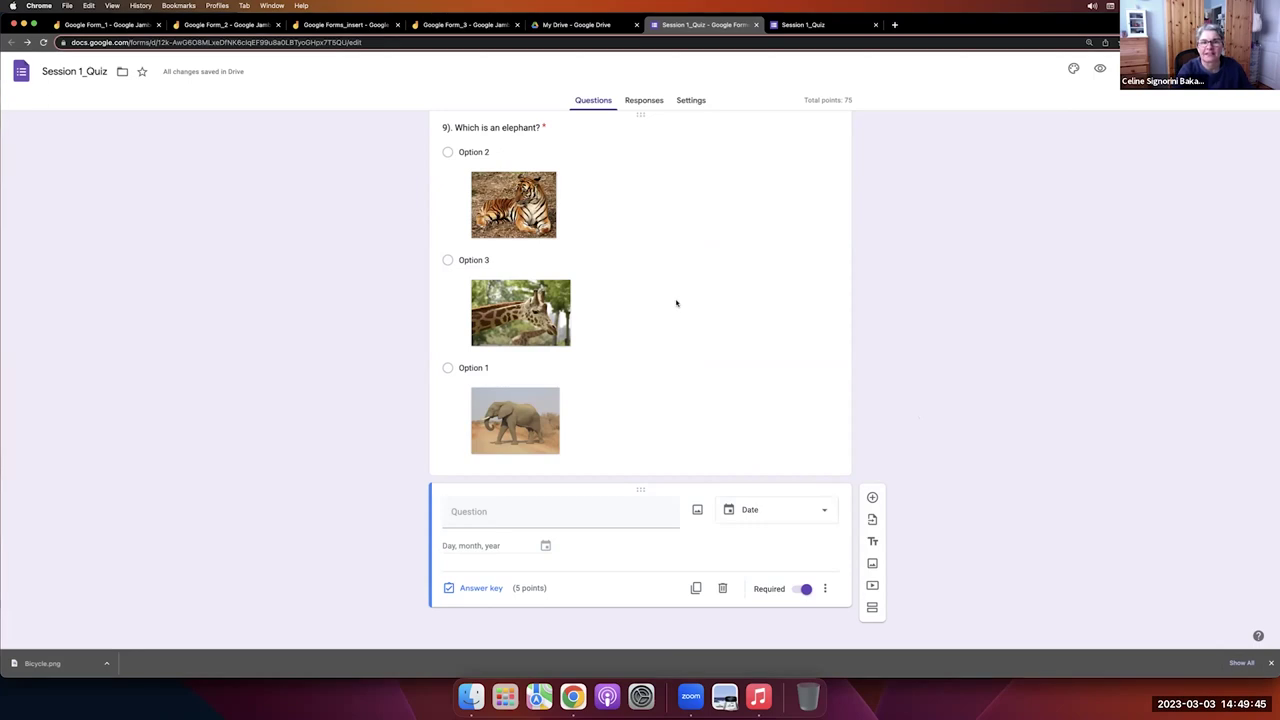
scroll(677, 300, "up", 2)
scroll(677, 300, "down", 2)
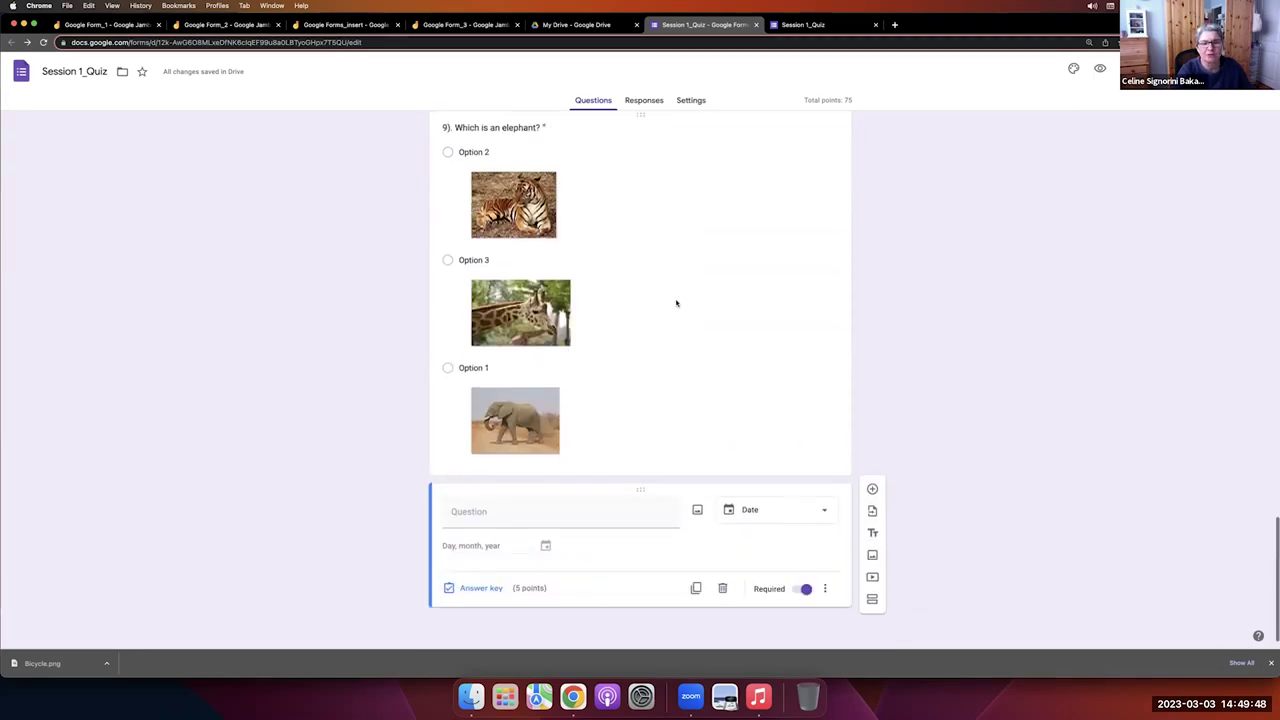
Set the blank question's type back to Multiple choice.
left_click(822, 510)
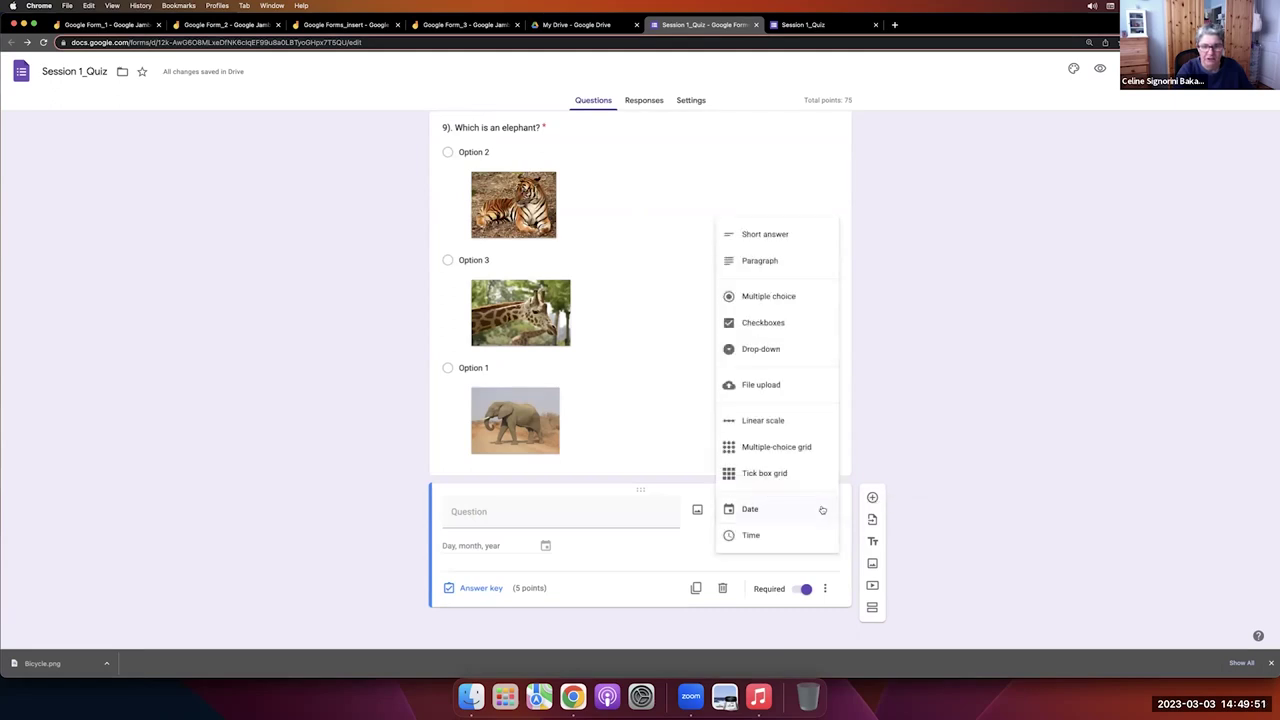
left_click(745, 298)
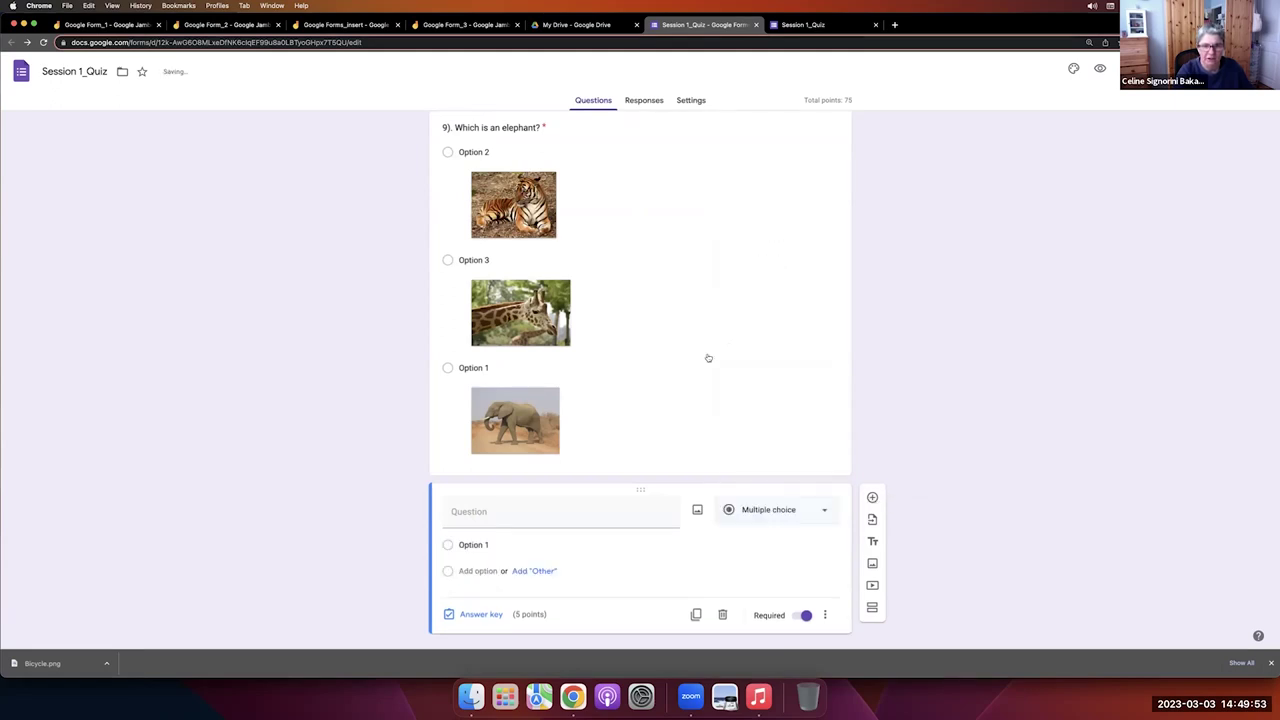
scroll(662, 406, "down", 1)
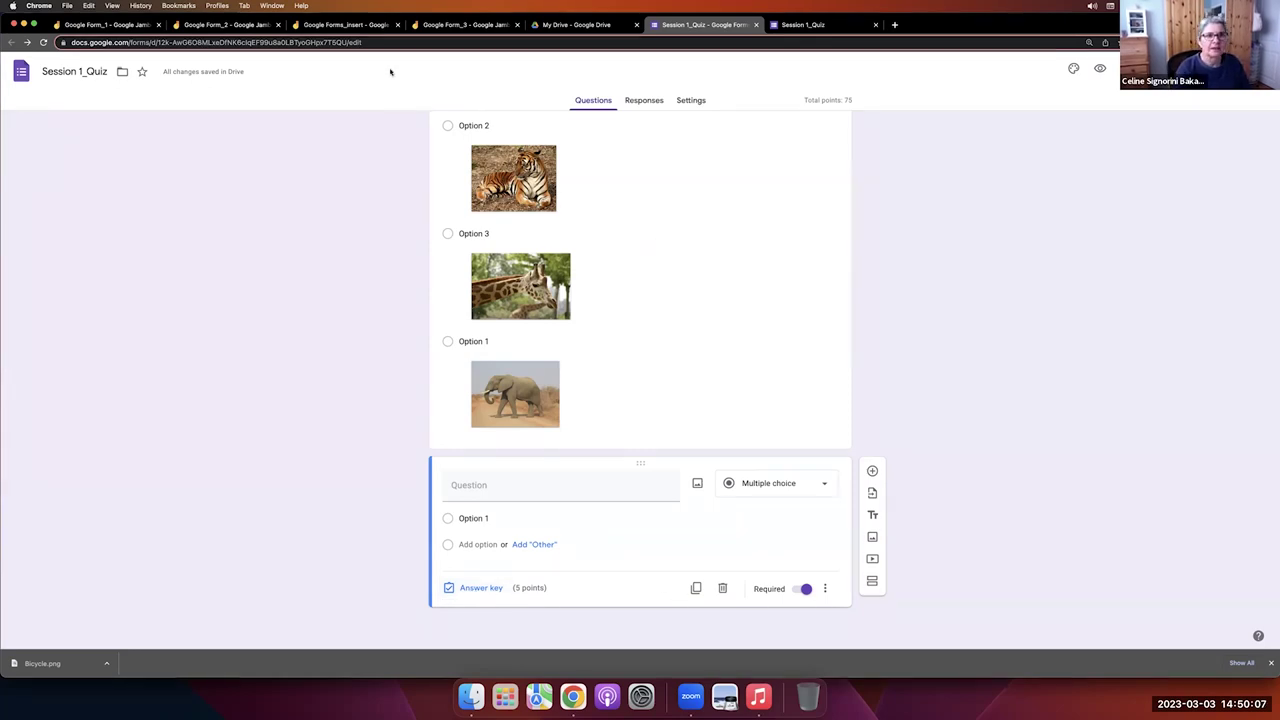
In the Google Form_2 Jamboard, view the frames from images in questions through the created-form frame, and check the board's sharing settings.
left_click(206, 22)
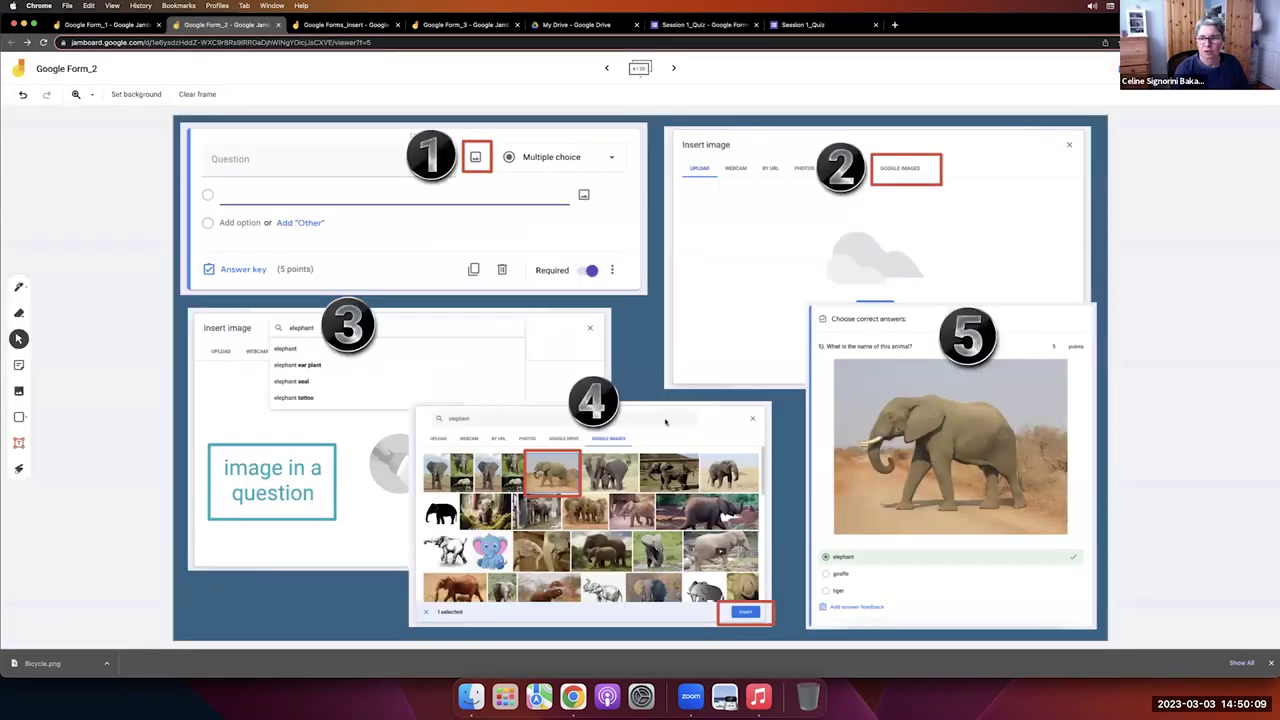
left_click(674, 67)
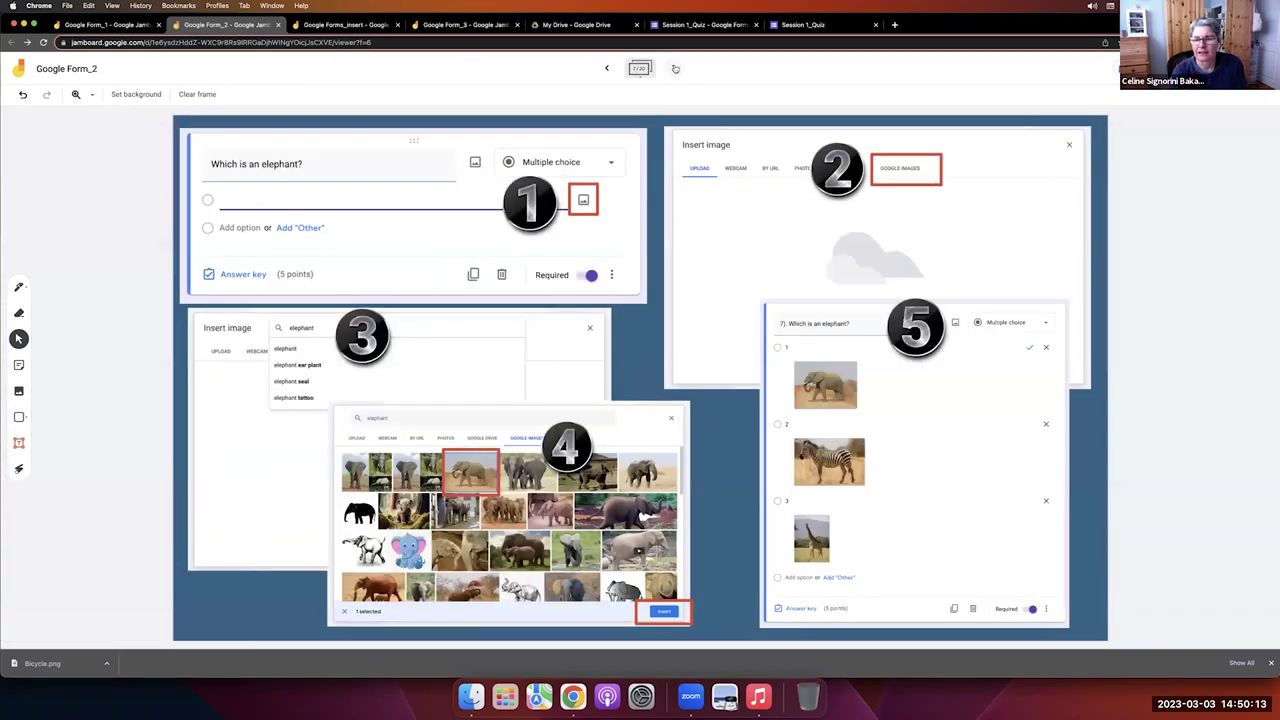
left_click(675, 68)
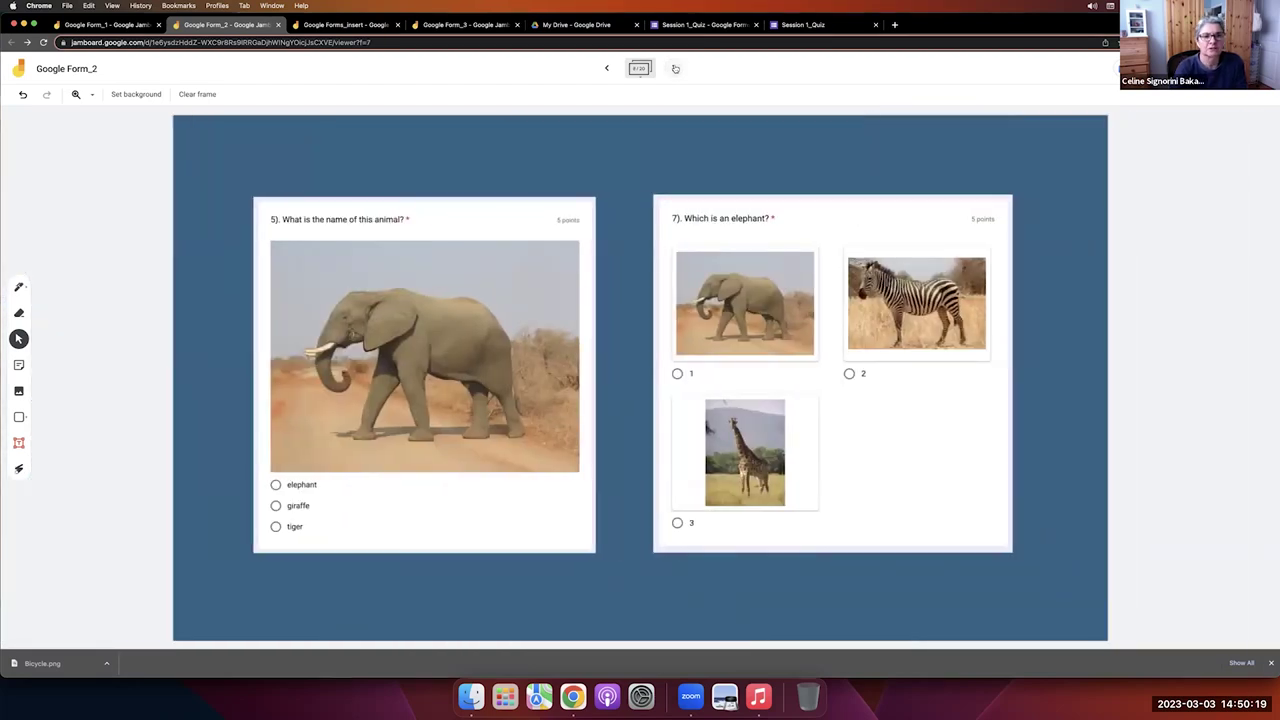
left_click(675, 68)
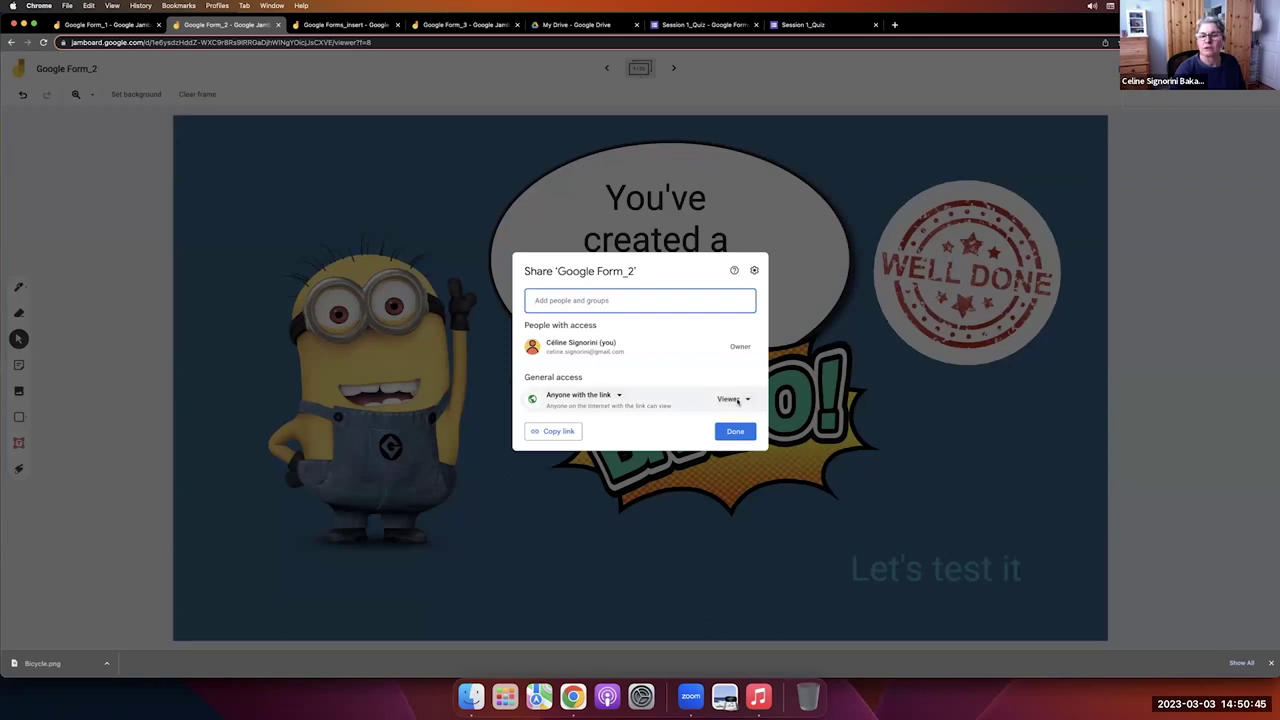
left_click(735, 431)
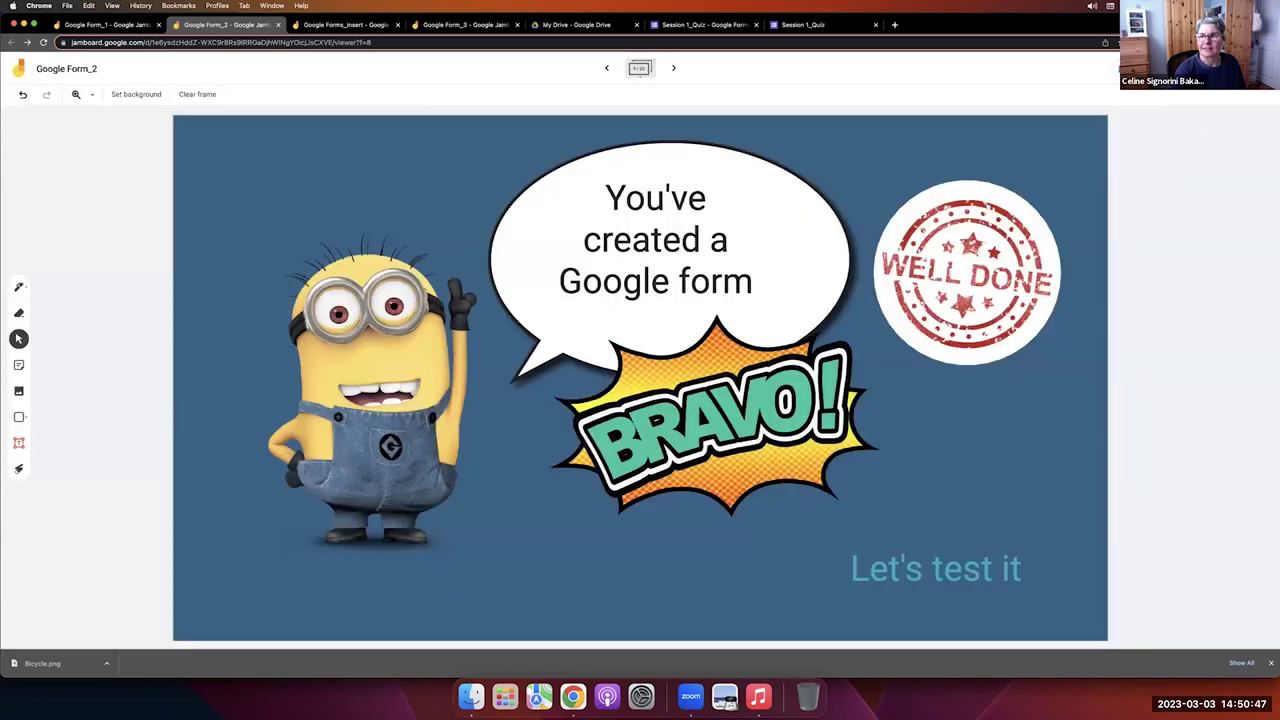
Switch back to the Session 1_Quiz form editor and copy the form's response link from its send options.
left_click(707, 22)
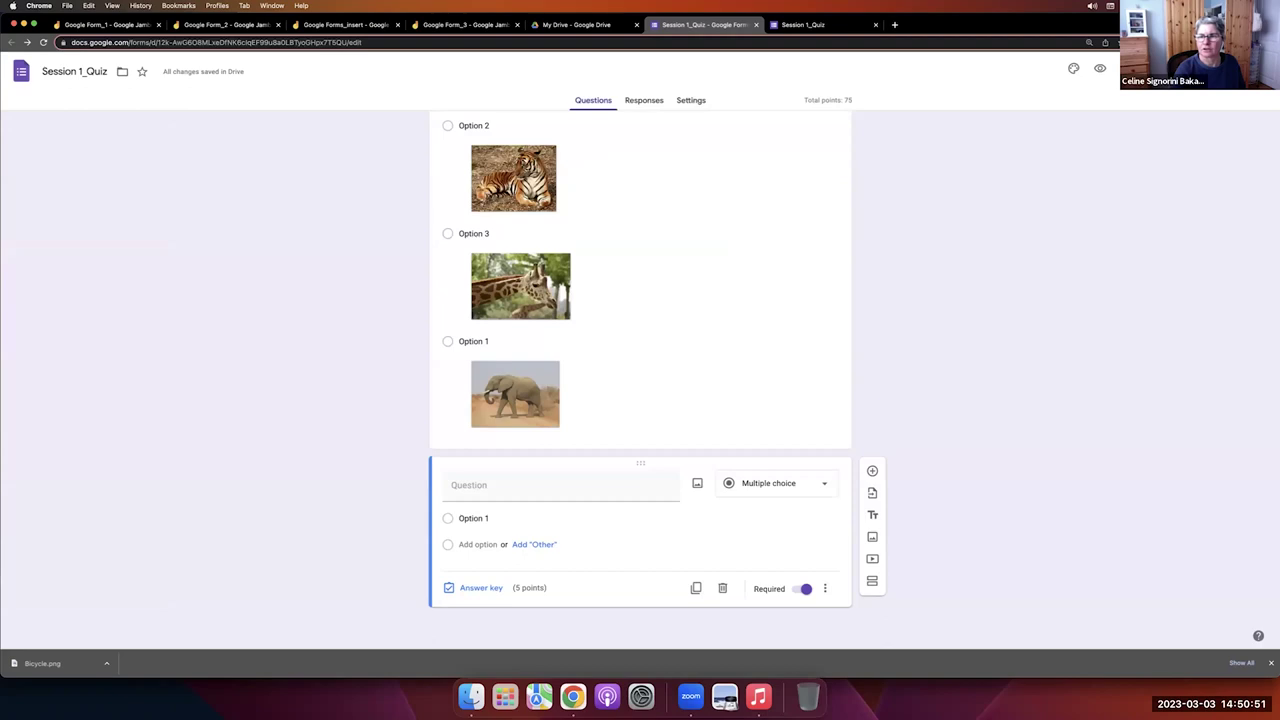
left_click(1160, 70)
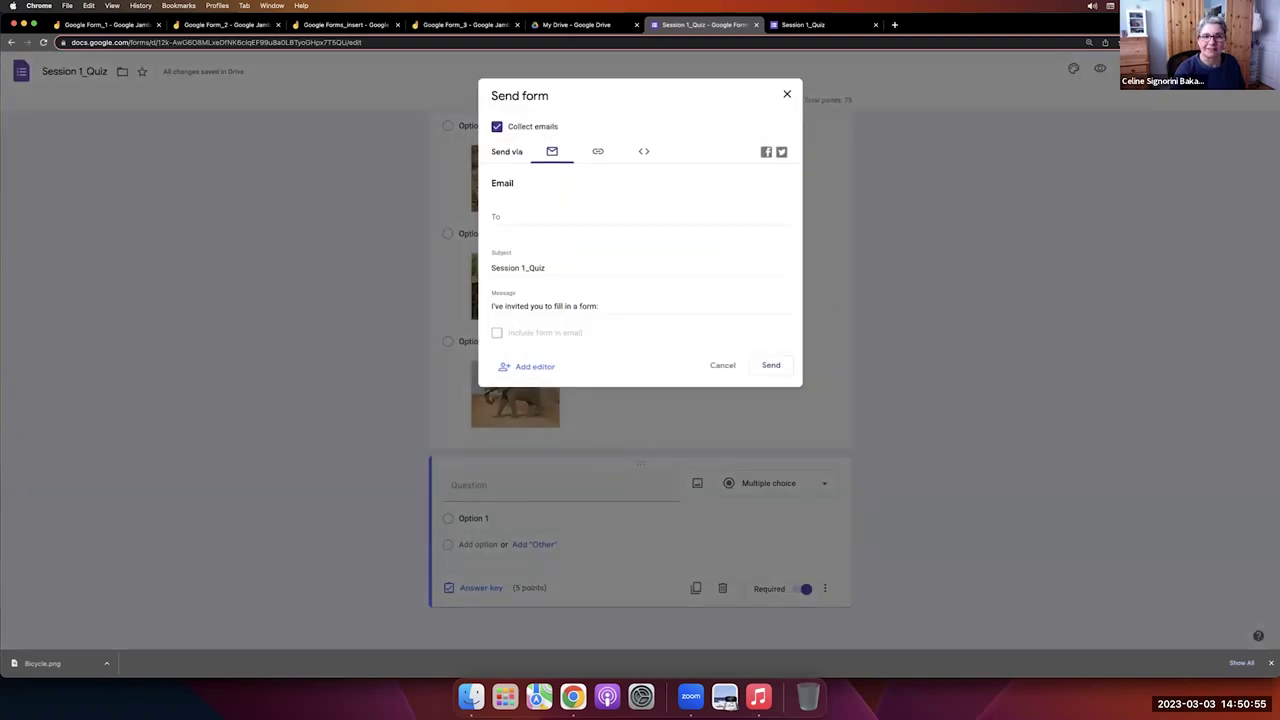
left_click(597, 151)
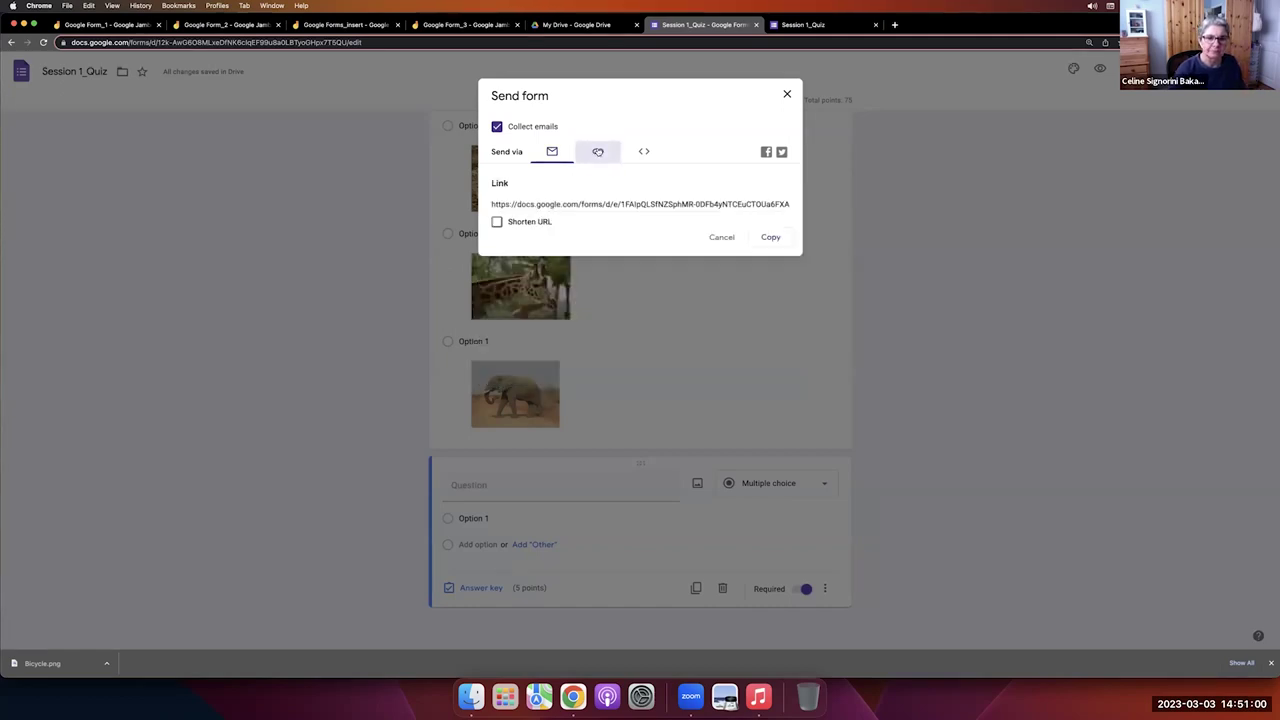
left_click(770, 237)
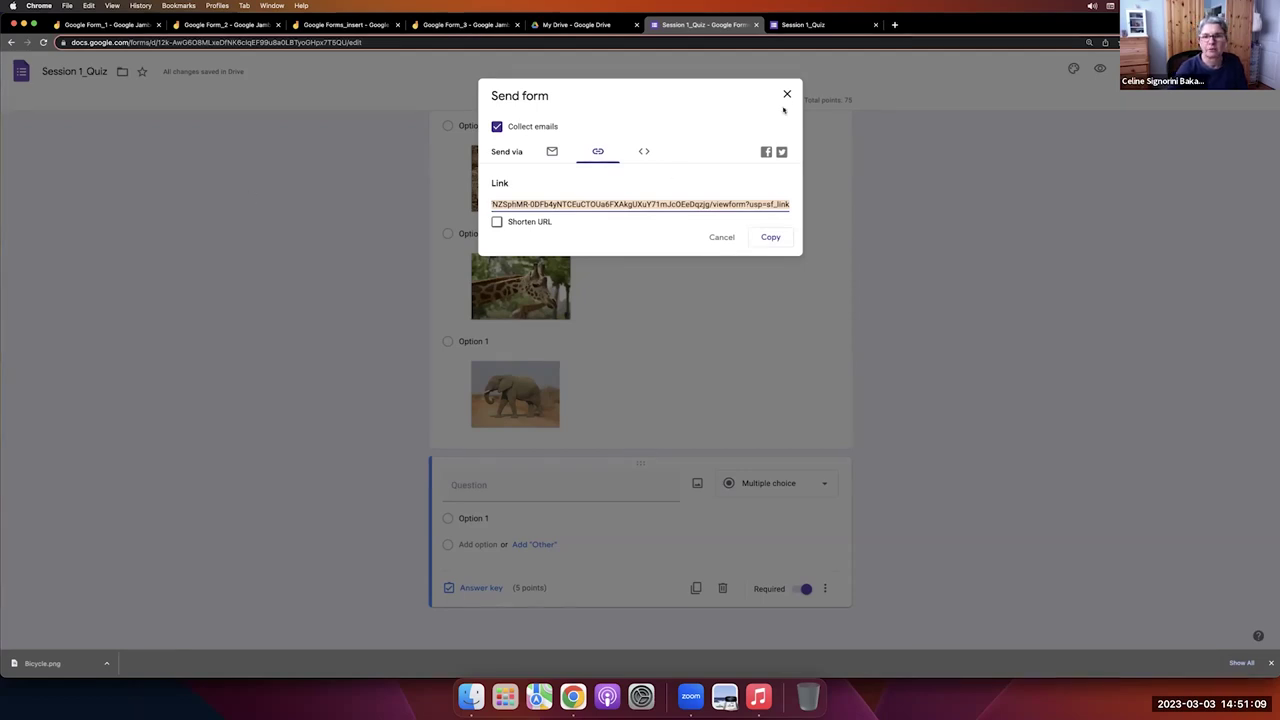
left_click(787, 96)
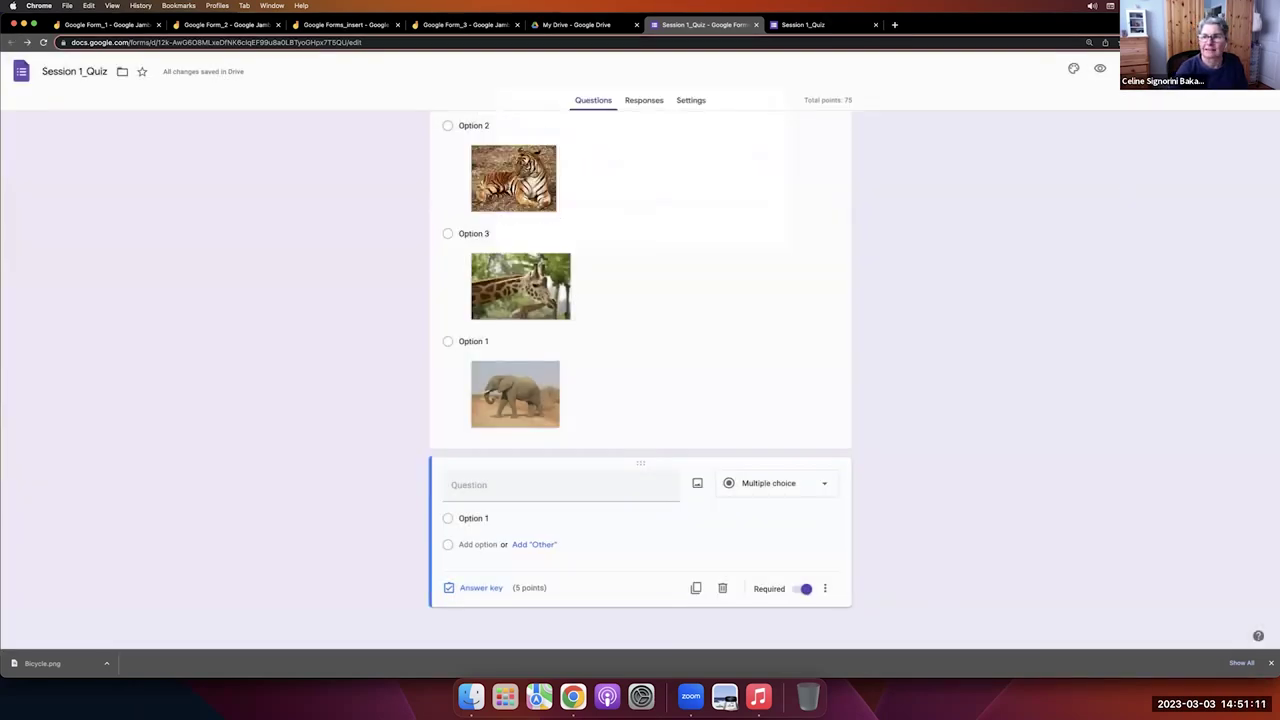
Reopen the form's send options and copy the full, unshortened link once more.
left_click(1190, 71)
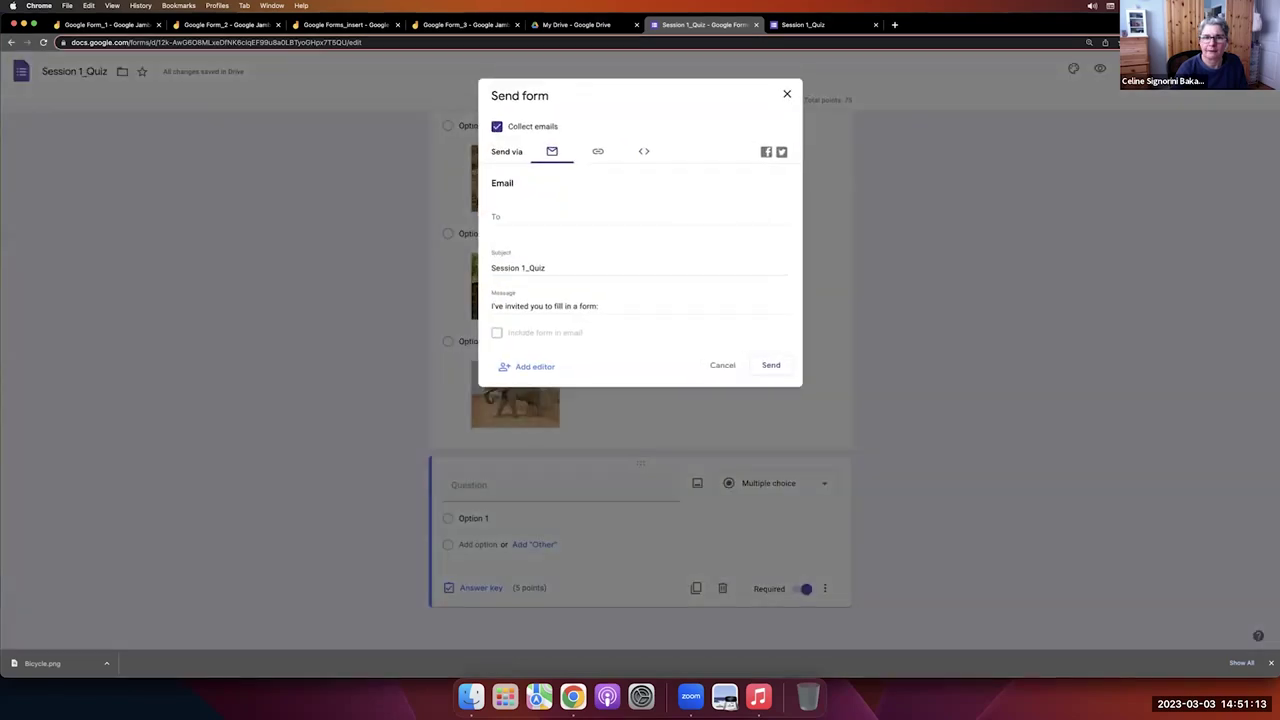
left_click(598, 153)
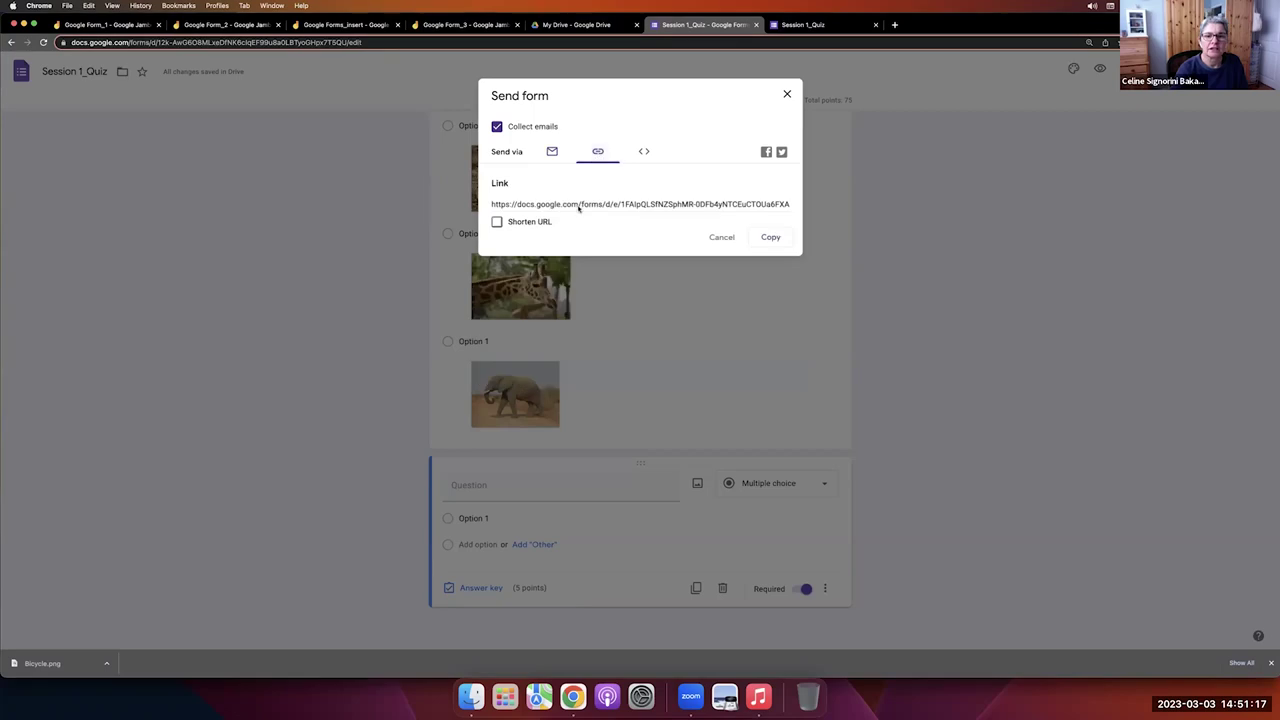
left_click(770, 239)
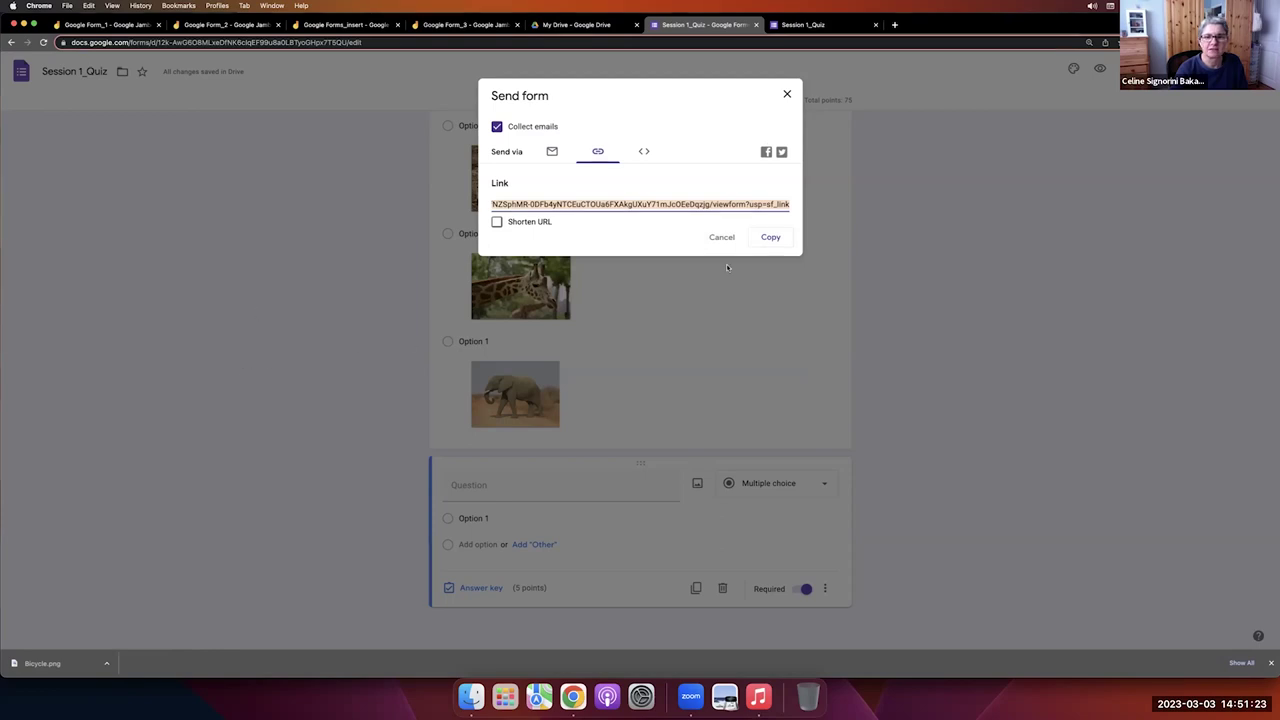
left_click(787, 94)
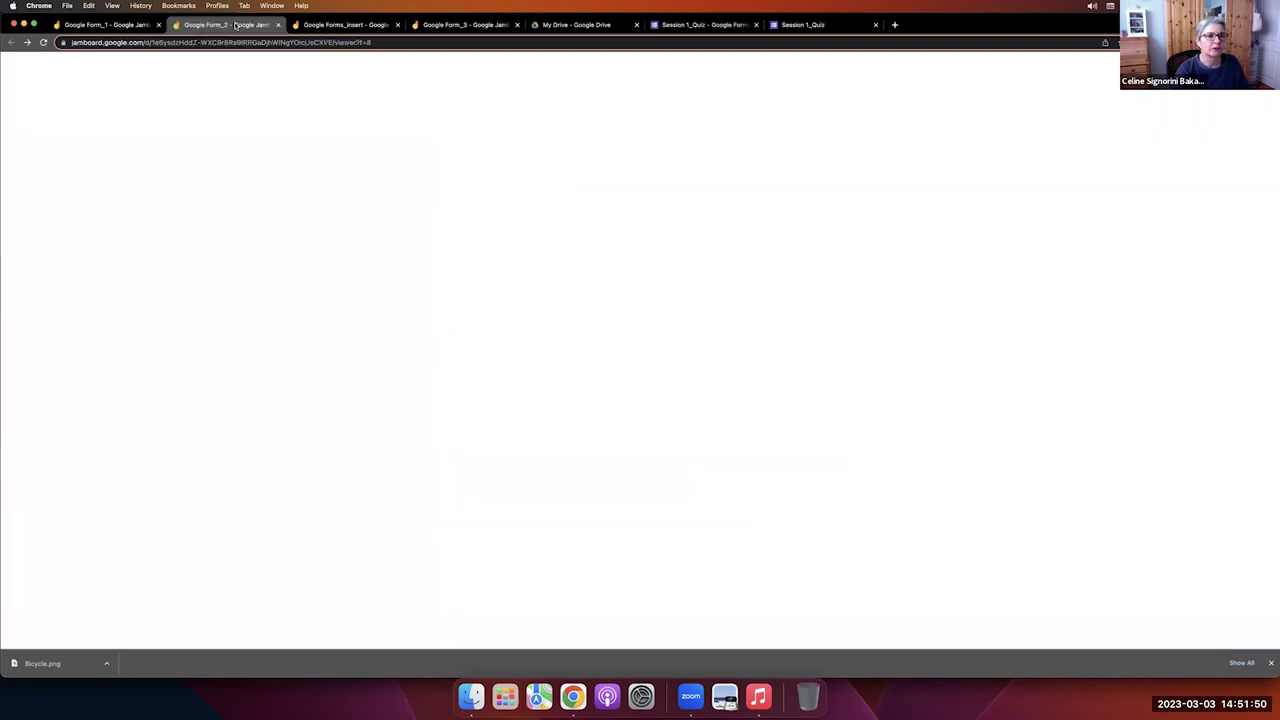
Switch to the Google Form_2 Jamboard and shift the BRAVO! picture slightly to the right on the created-form frame.
left_click(237, 27)
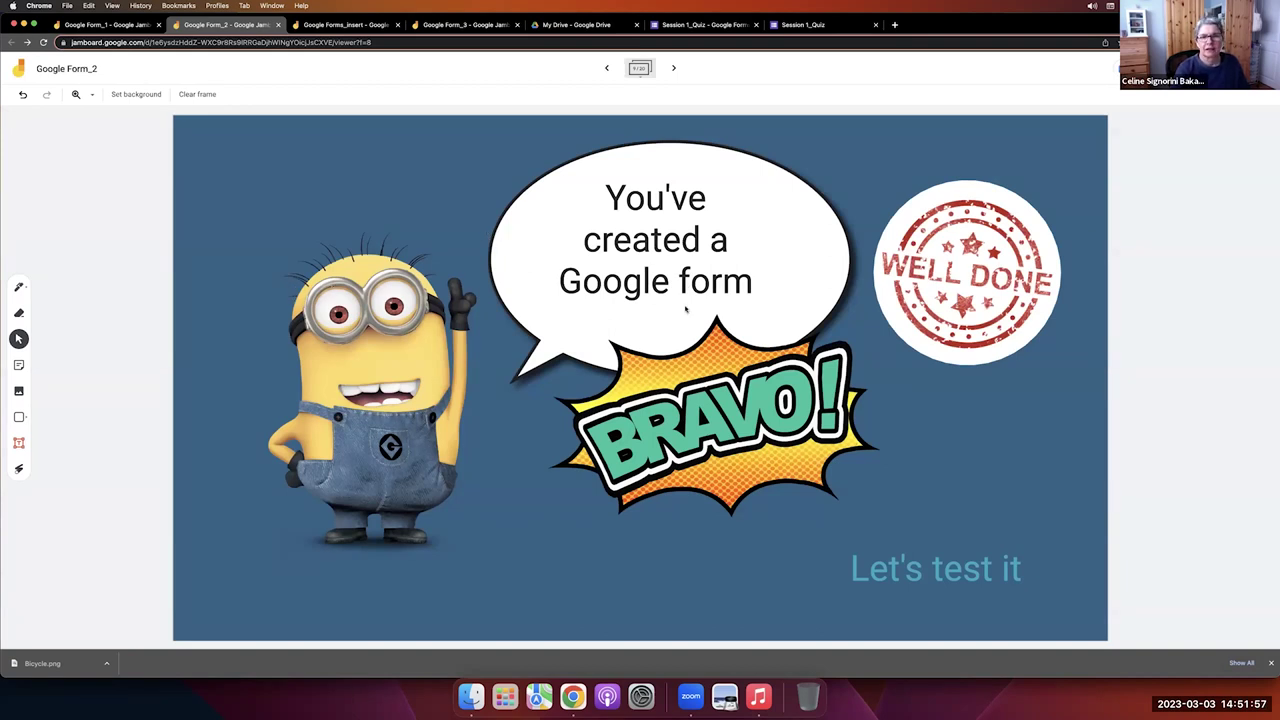
left_click_drag(724, 408, 710, 418)
left_click(497, 548)
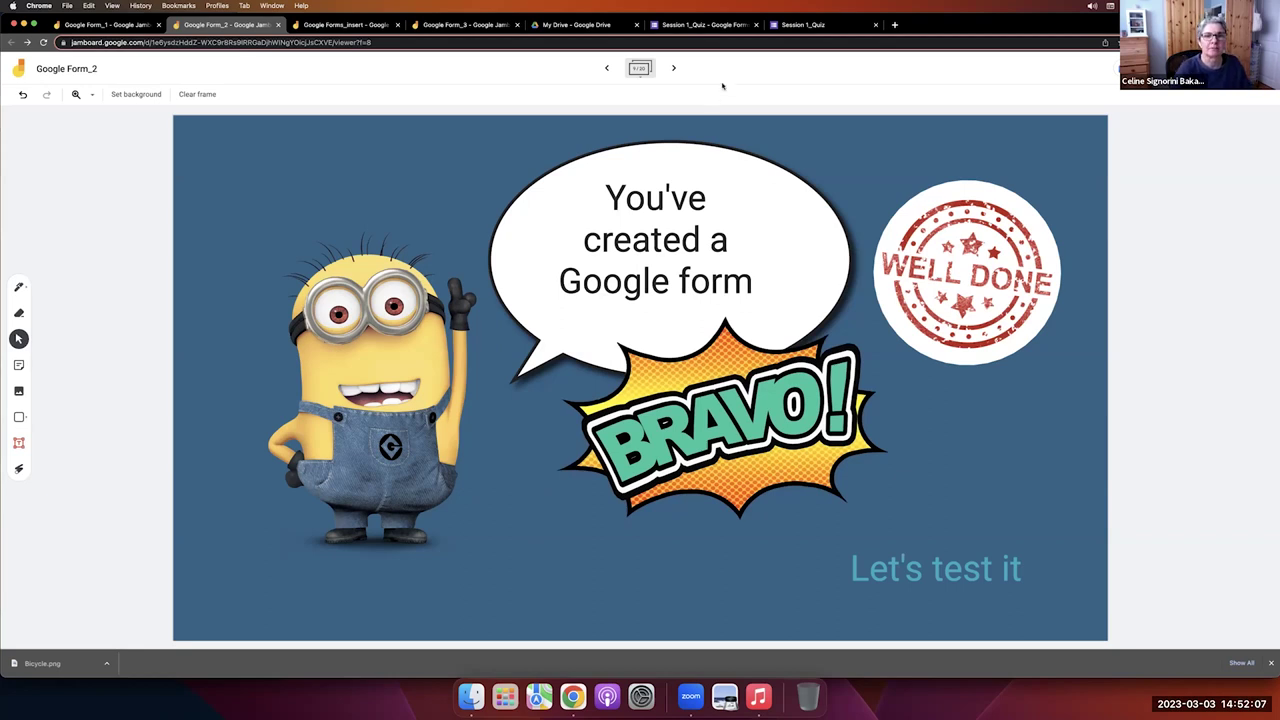
Return to the Session 1_Quiz form editor, close the old preview, and delete the blank question below question 9.
left_click(716, 28)
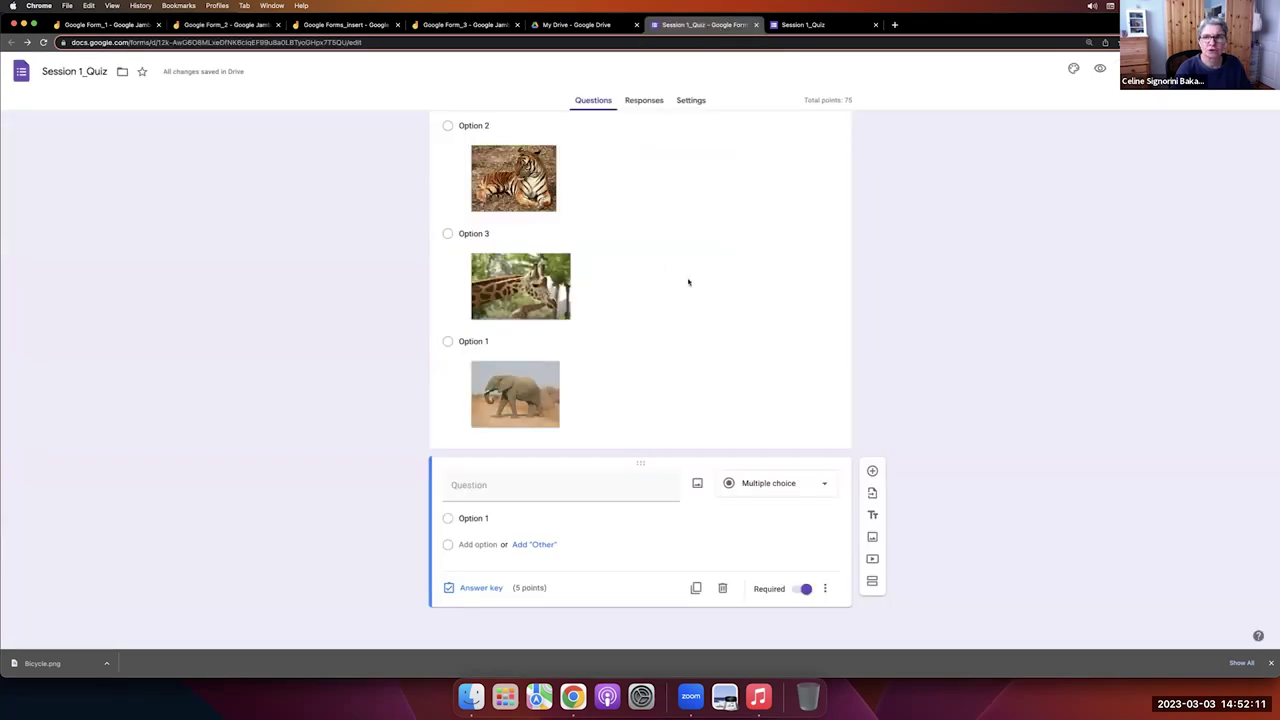
scroll(688, 282, "up", 3)
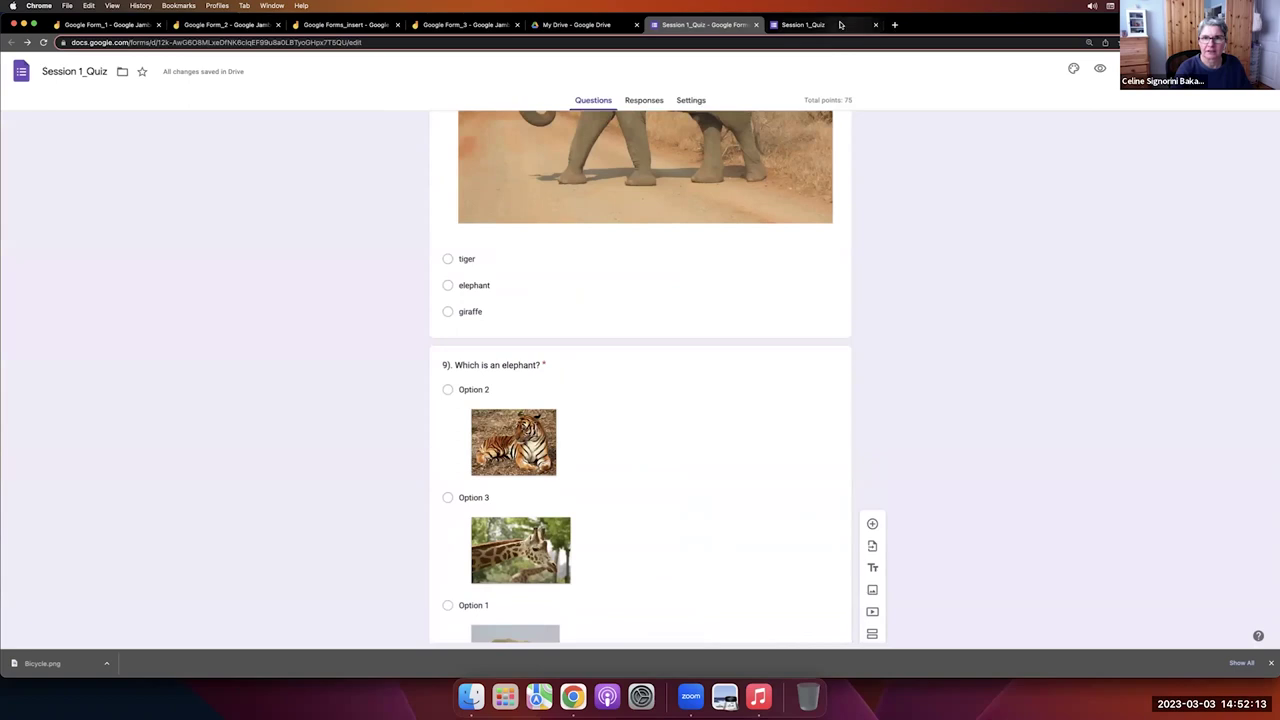
left_click(880, 26)
left_click(876, 25)
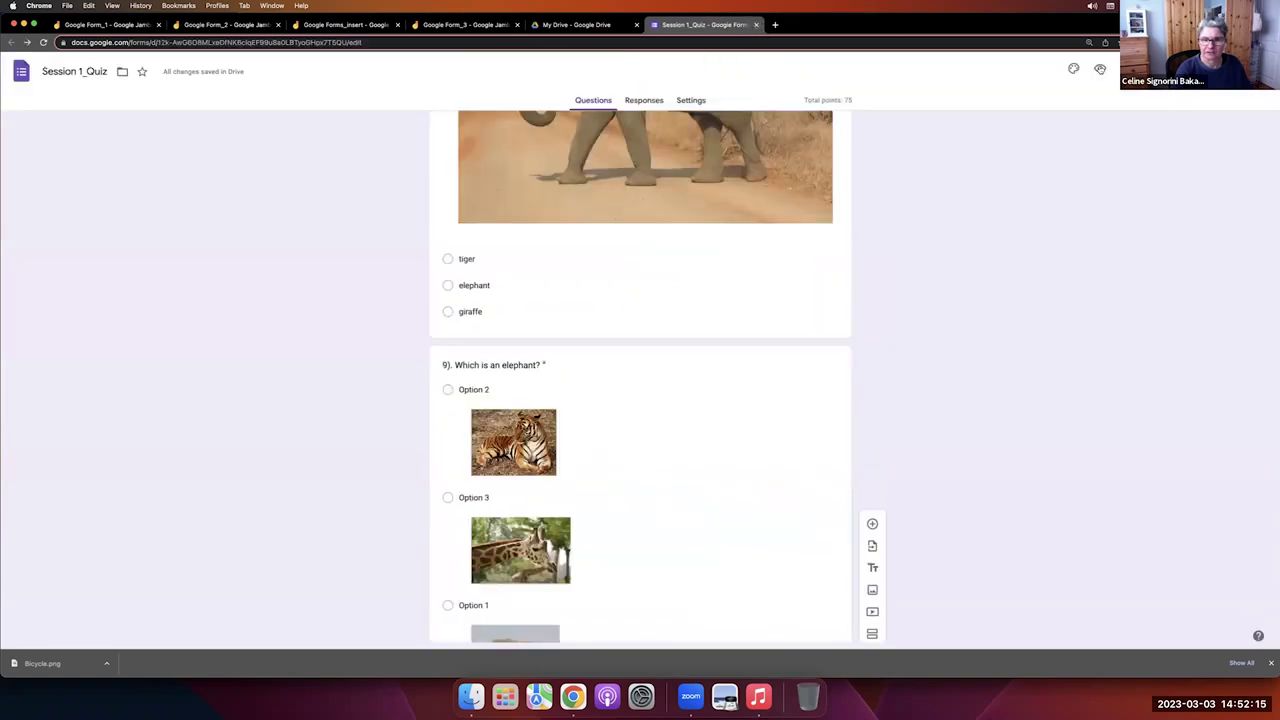
scroll(829, 340, "down", 5)
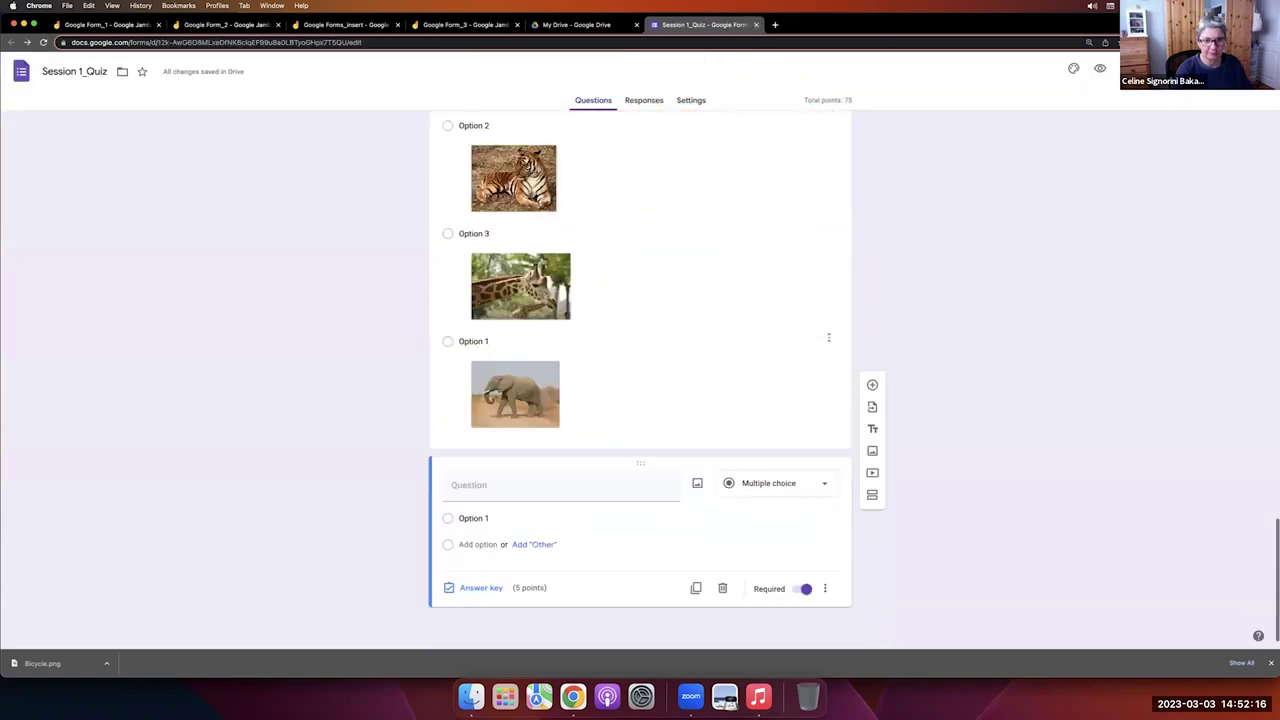
left_click(723, 589)
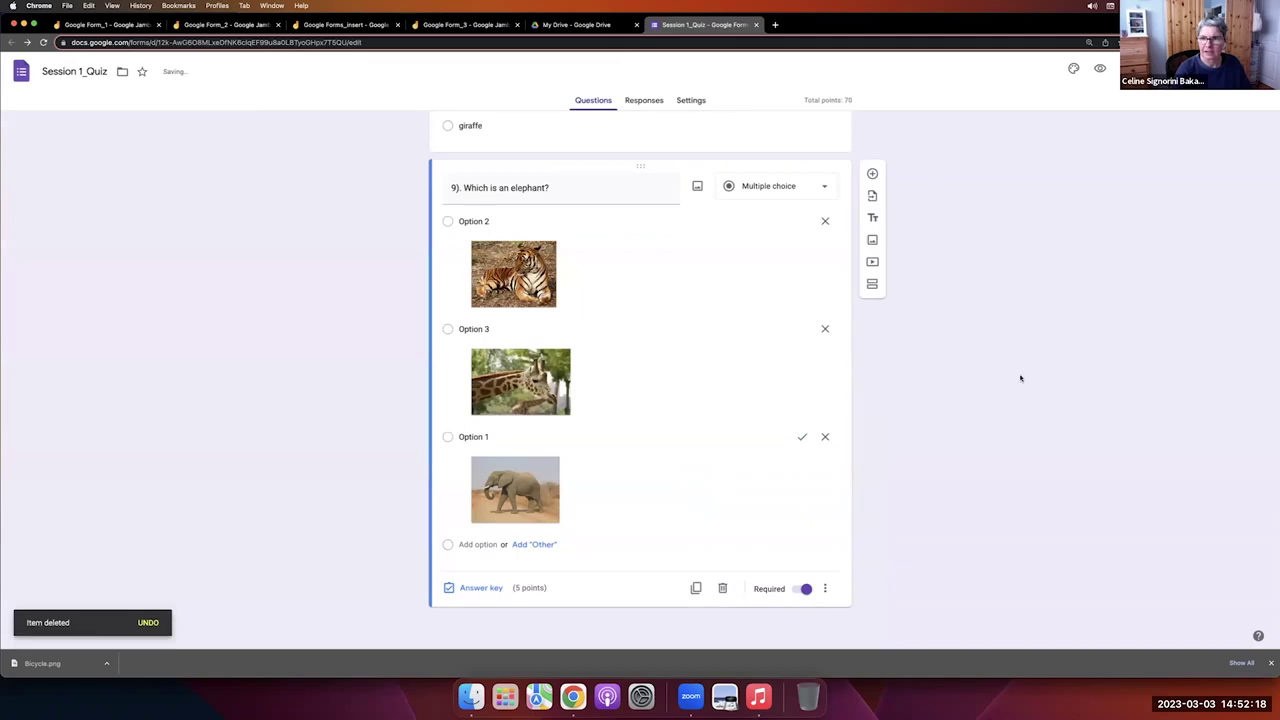
Open a fresh preview of the quiz, checking the form-testing instructions in the Google Form_2 Jamboard before returning to it.
left_click(1100, 70)
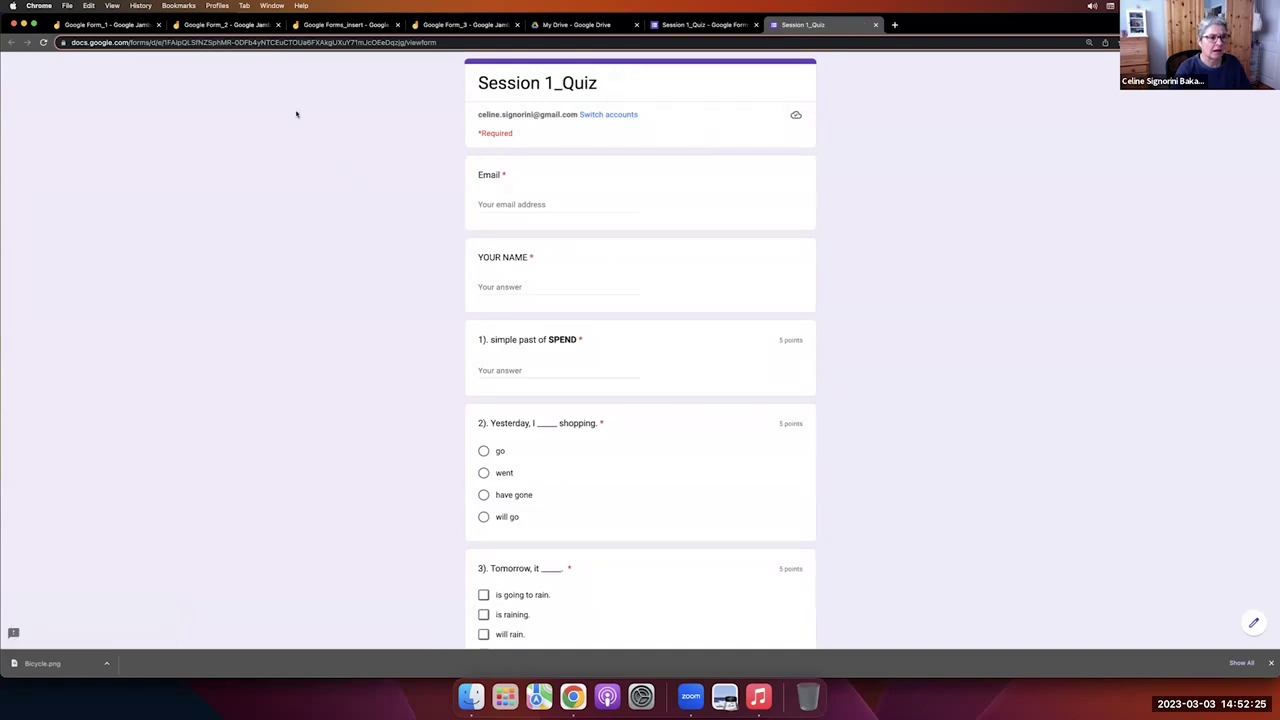
left_click(232, 23)
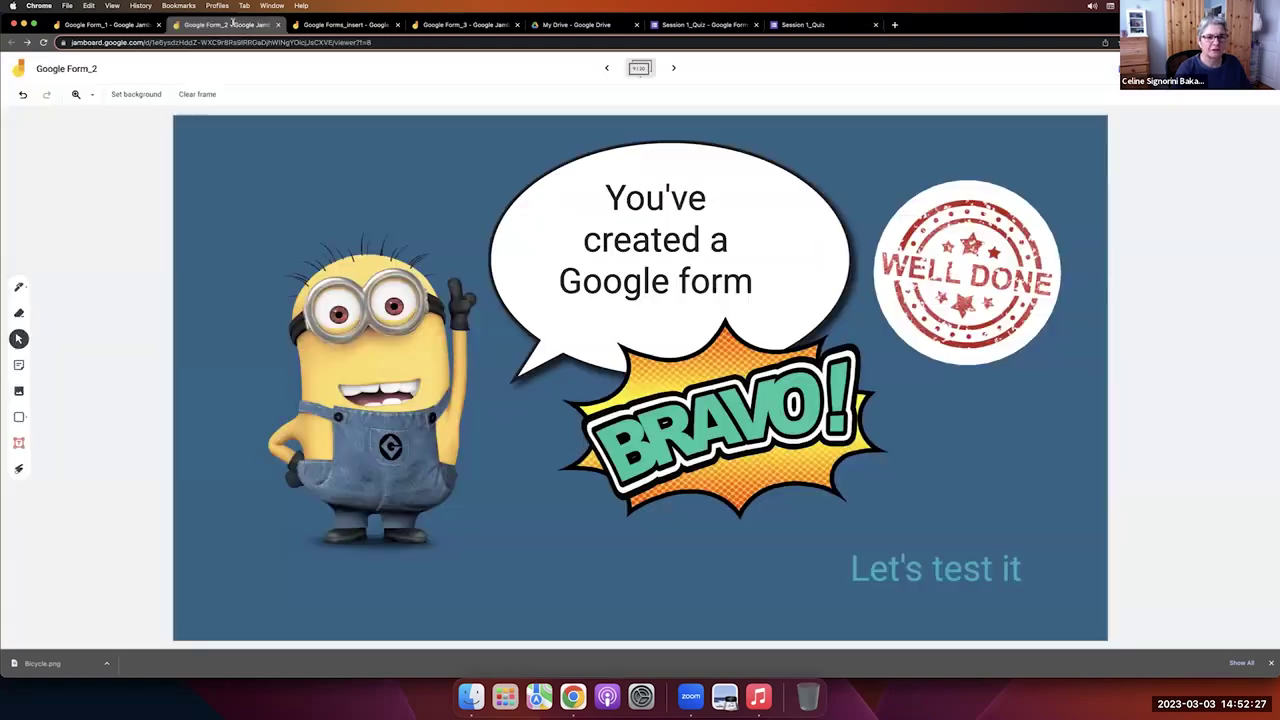
left_click(673, 67)
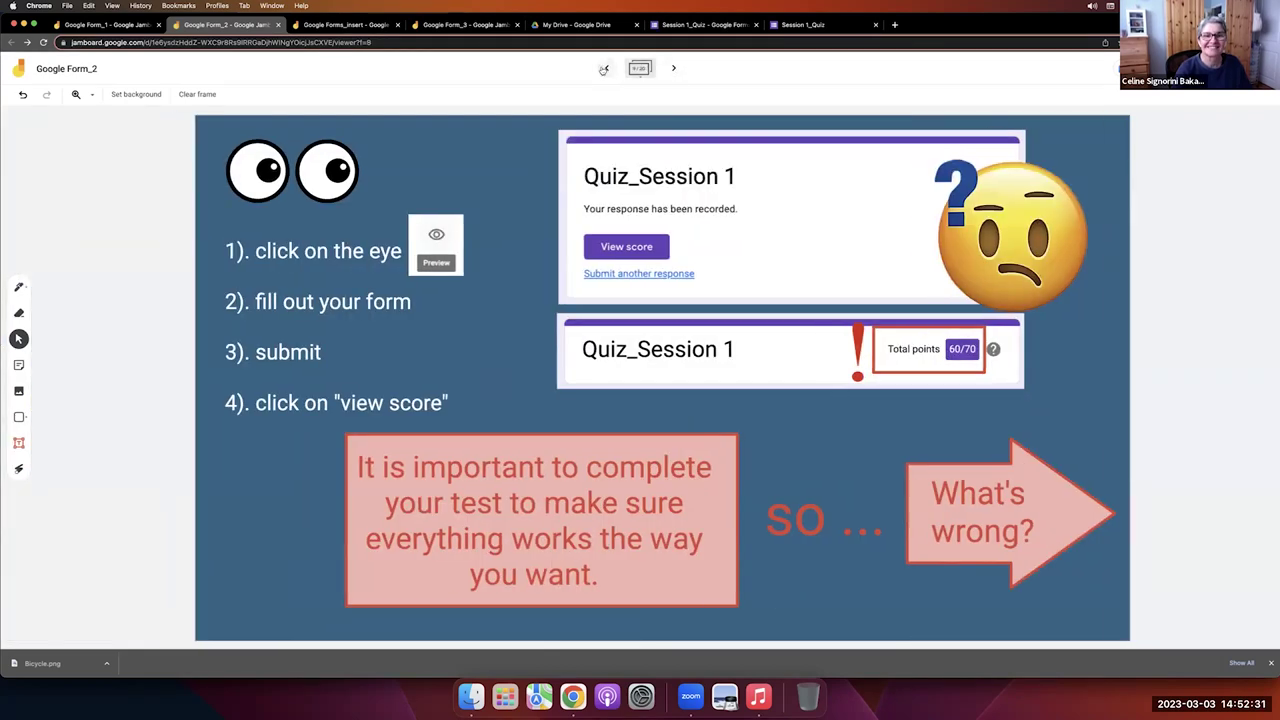
left_click(606, 67)
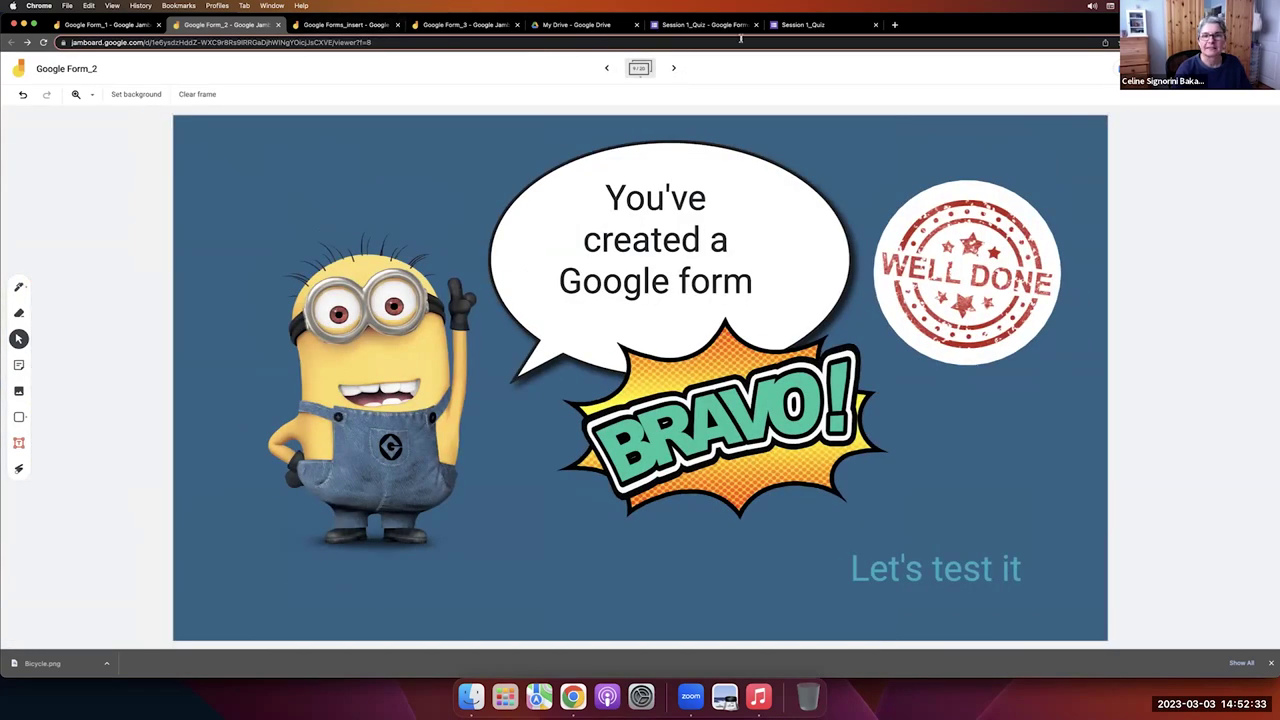
left_click(800, 25)
left_click(712, 25)
left_click(805, 25)
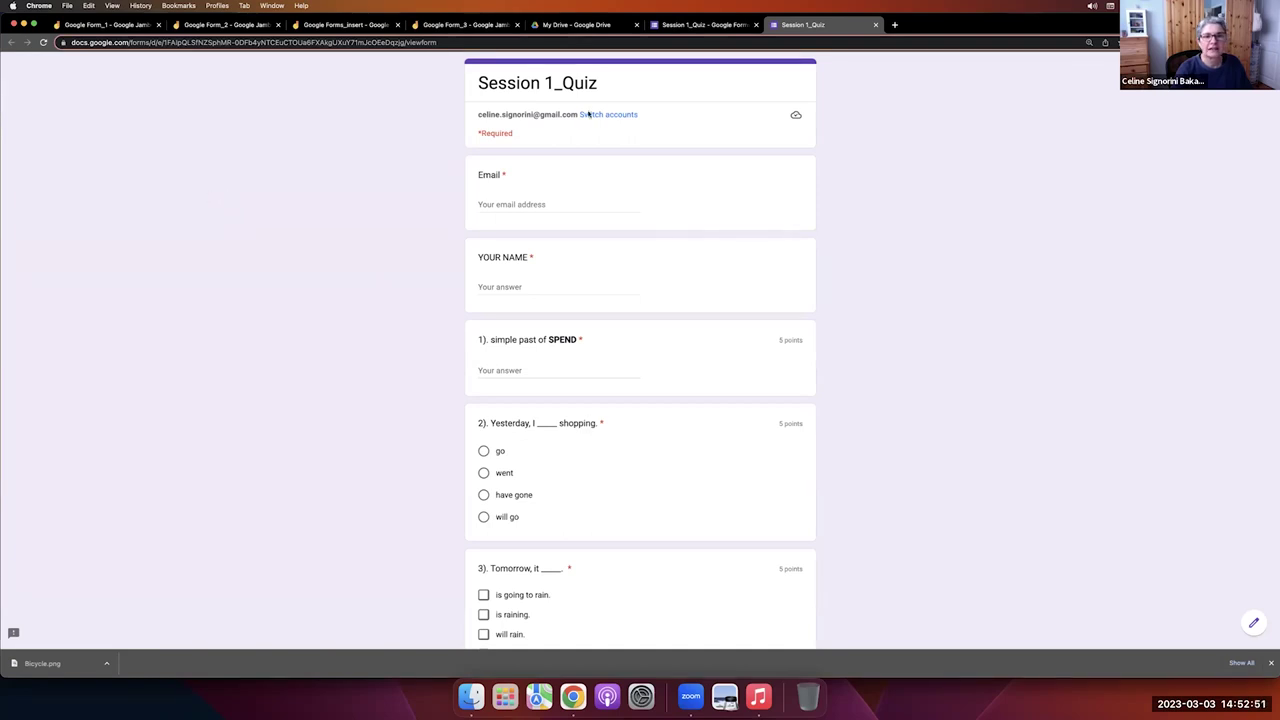
Fill in the respondent's email and first name in the quiz preview, and answer question 1 with "spent".
left_click(549, 203)
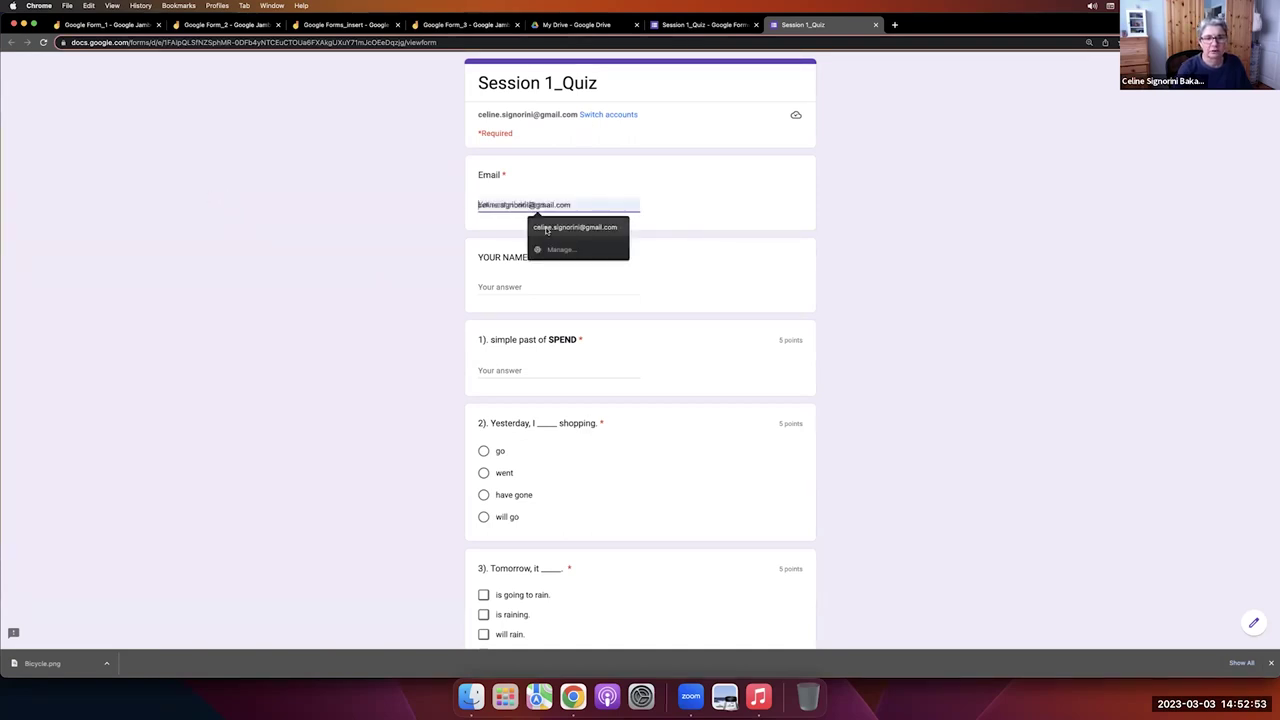
left_click(546, 230)
left_click(510, 286)
type("Celine")
left_click(521, 370)
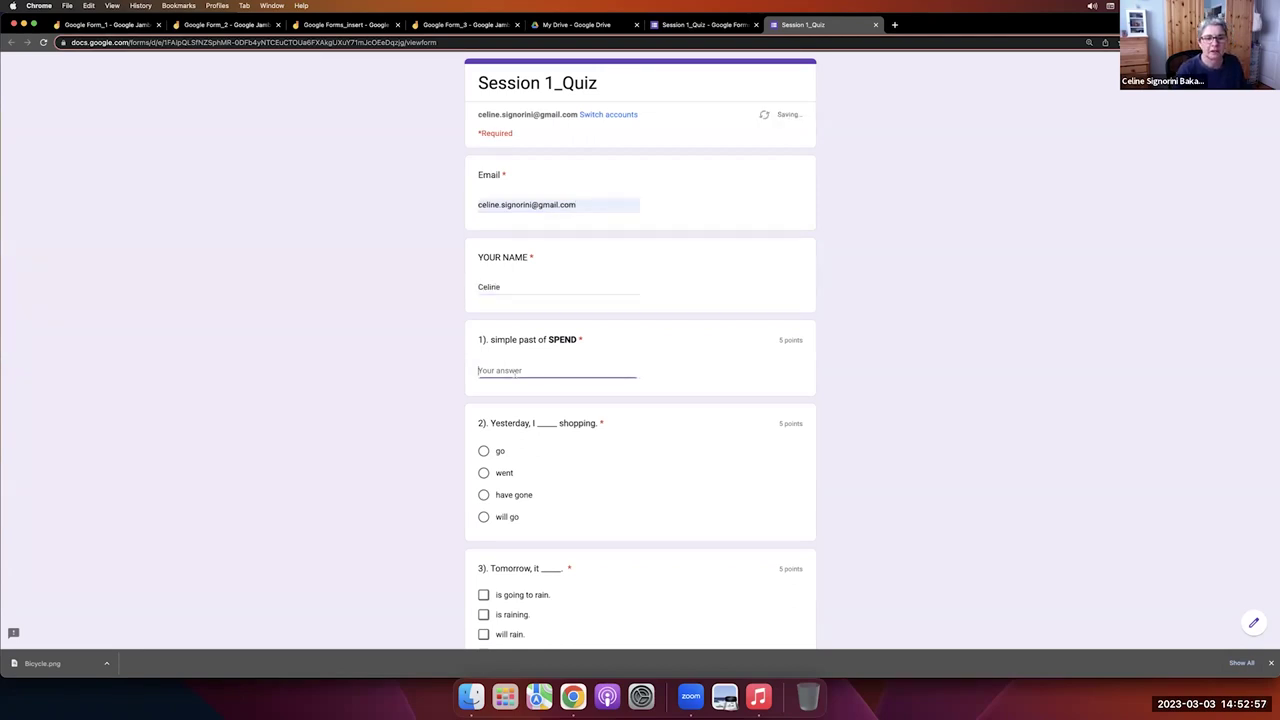
type("spent")
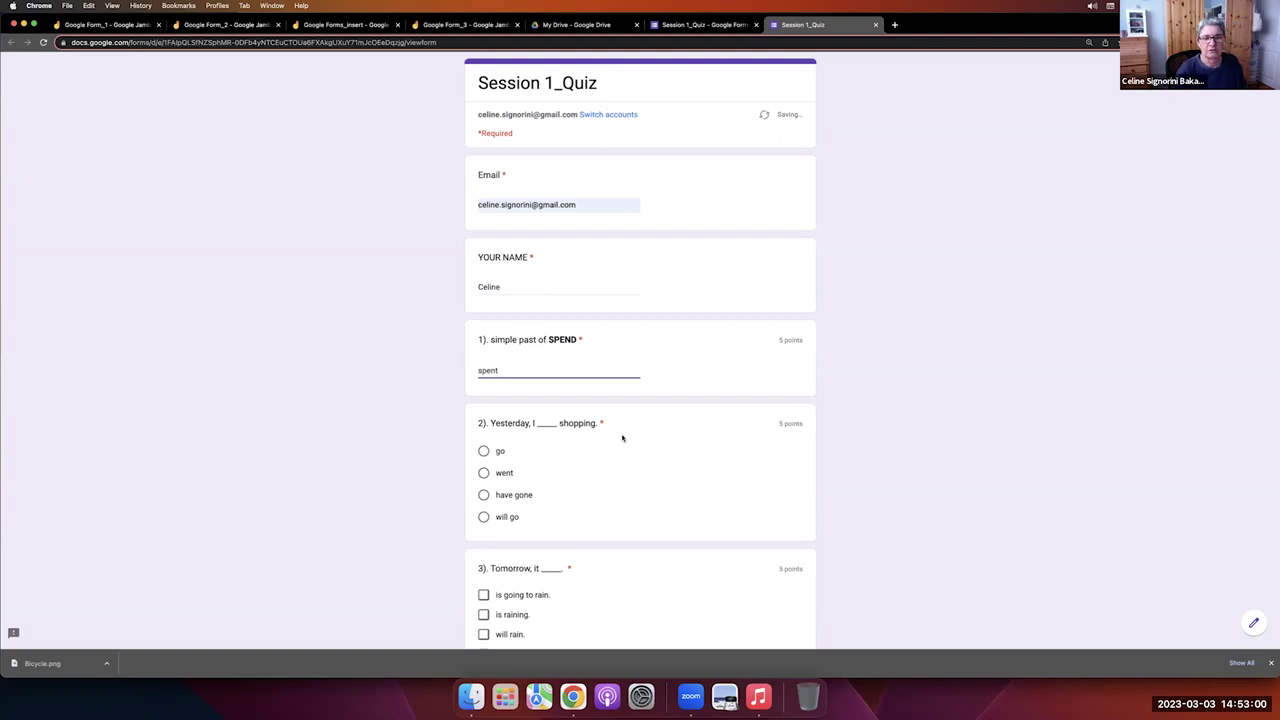
Answer question 2 with "went" and mark both "is going to rain." and "will rain." for question 3.
scroll(622, 437, "down", 1)
scroll(622, 437, "down", 1)
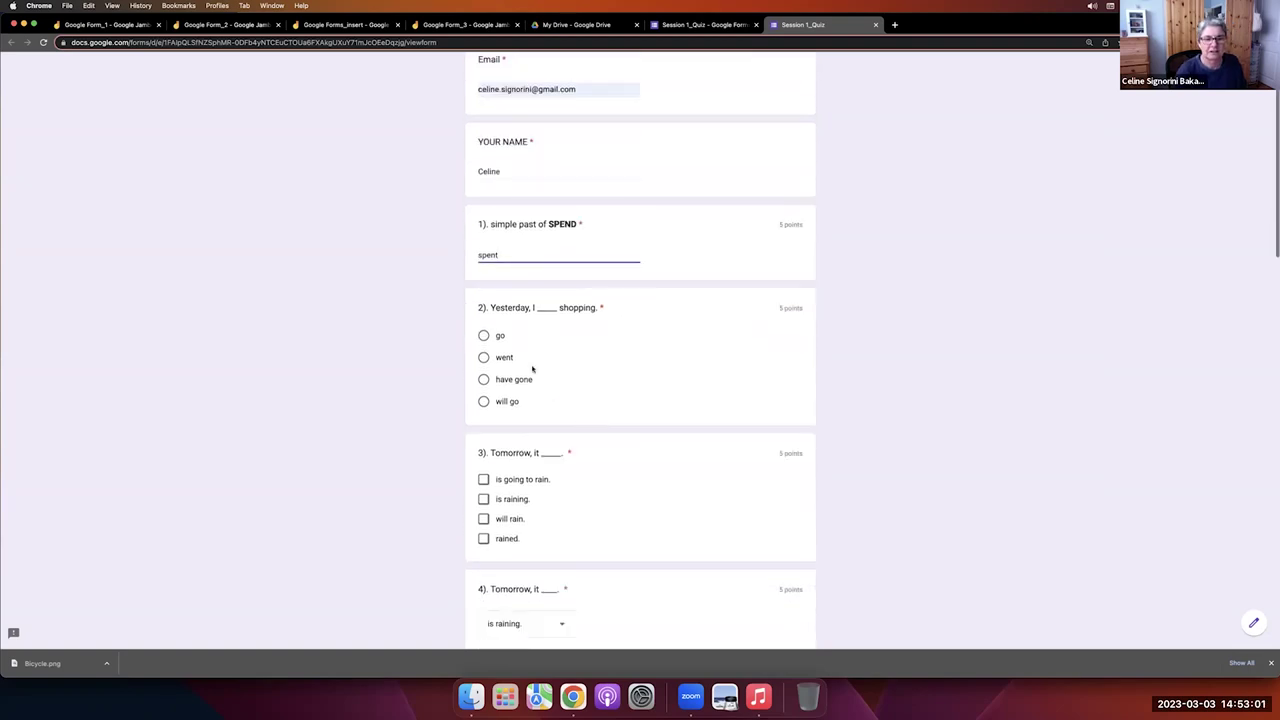
left_click(484, 357)
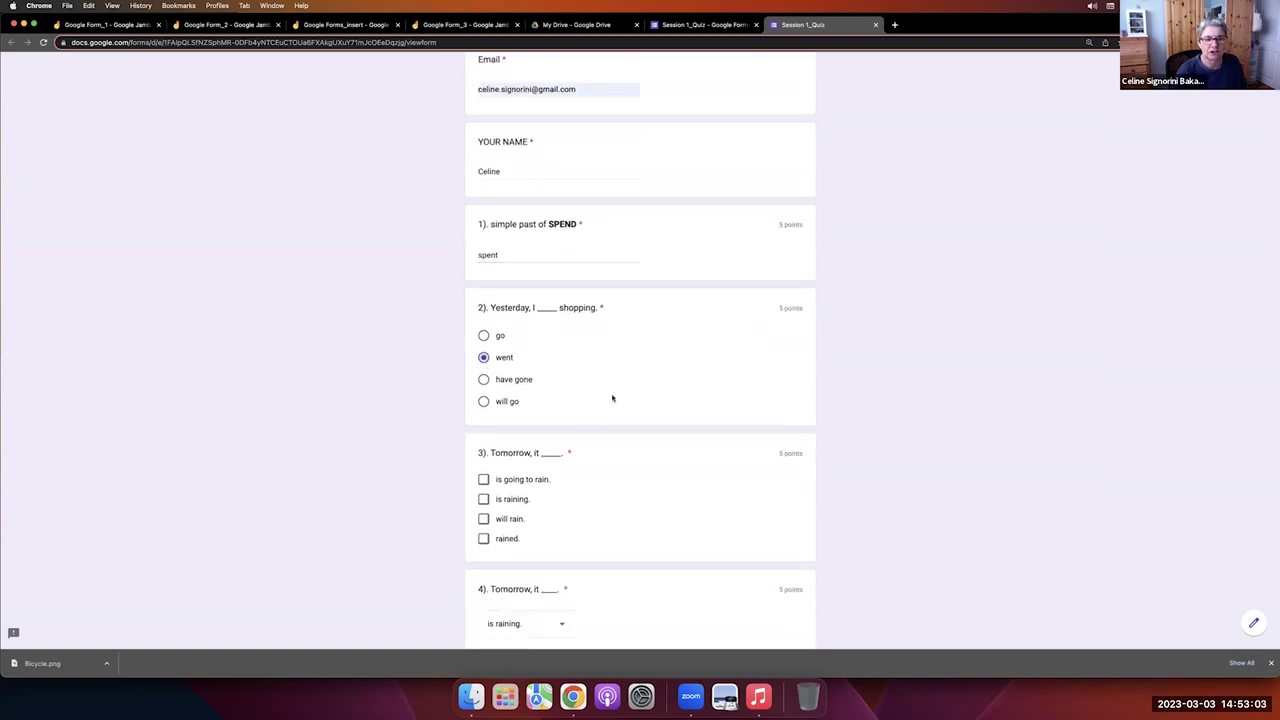
scroll(612, 398, "down", 1)
scroll(612, 398, "down", 1)
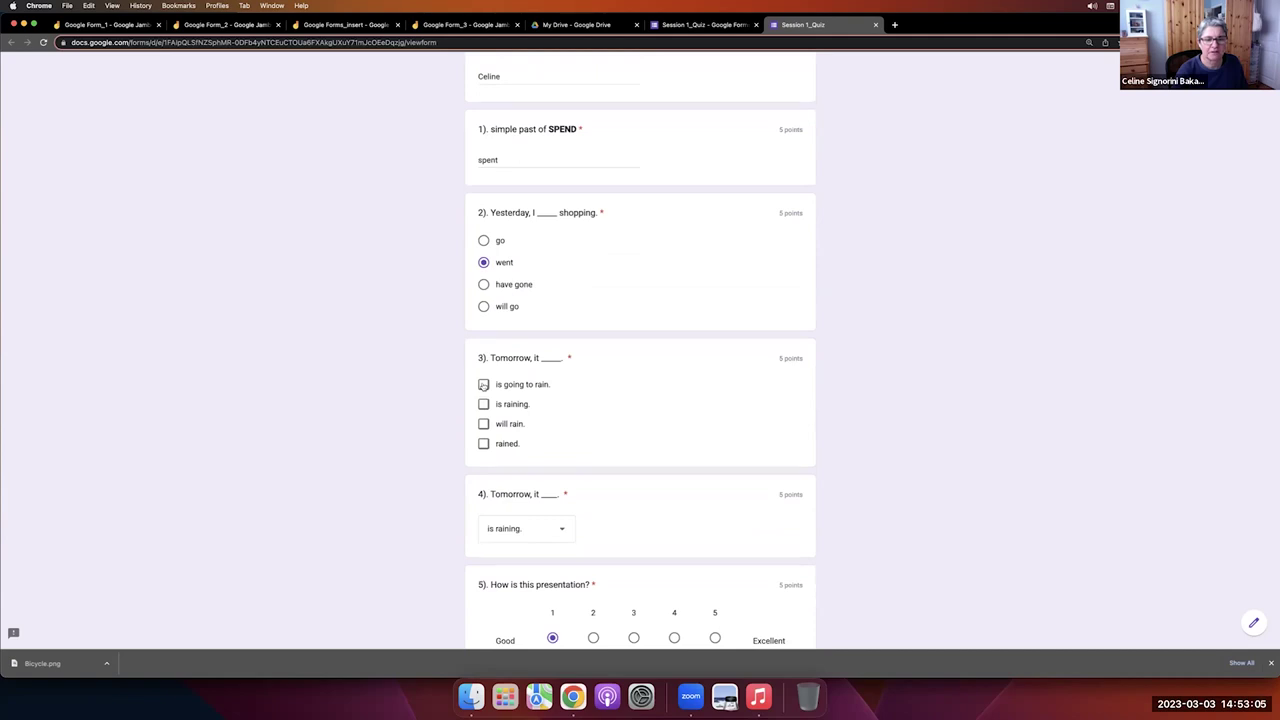
left_click(484, 385)
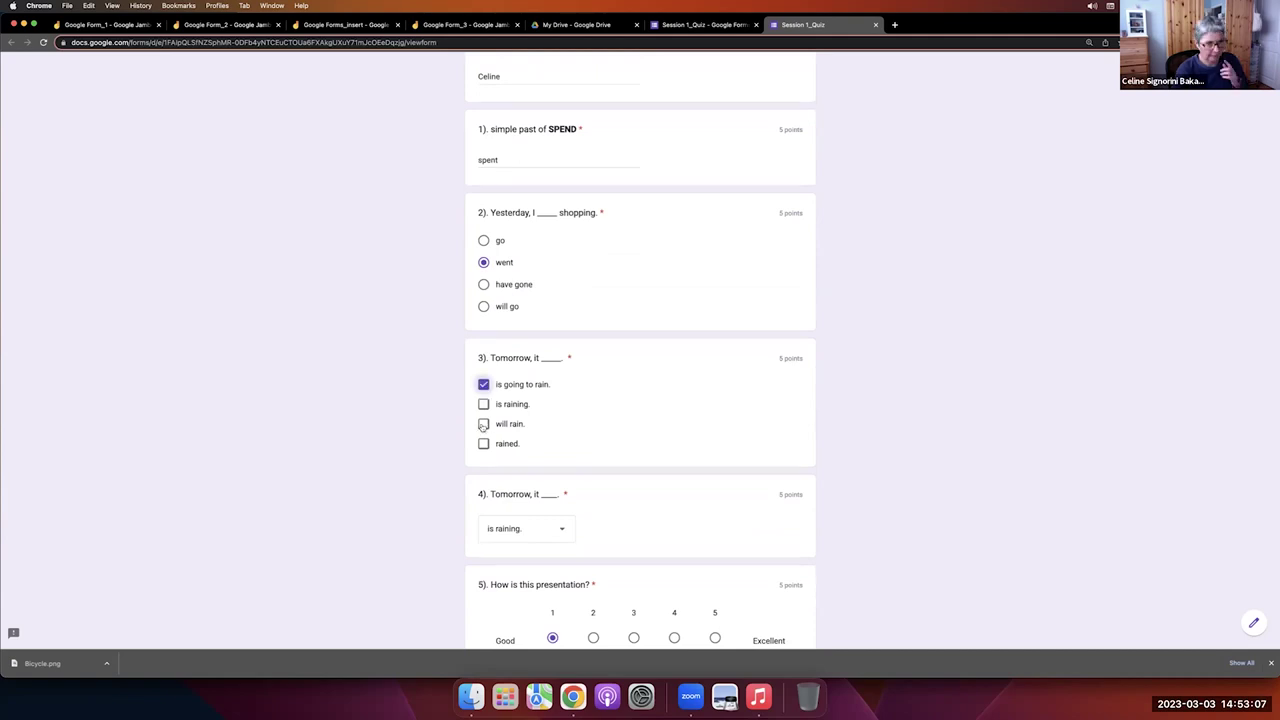
left_click(484, 424)
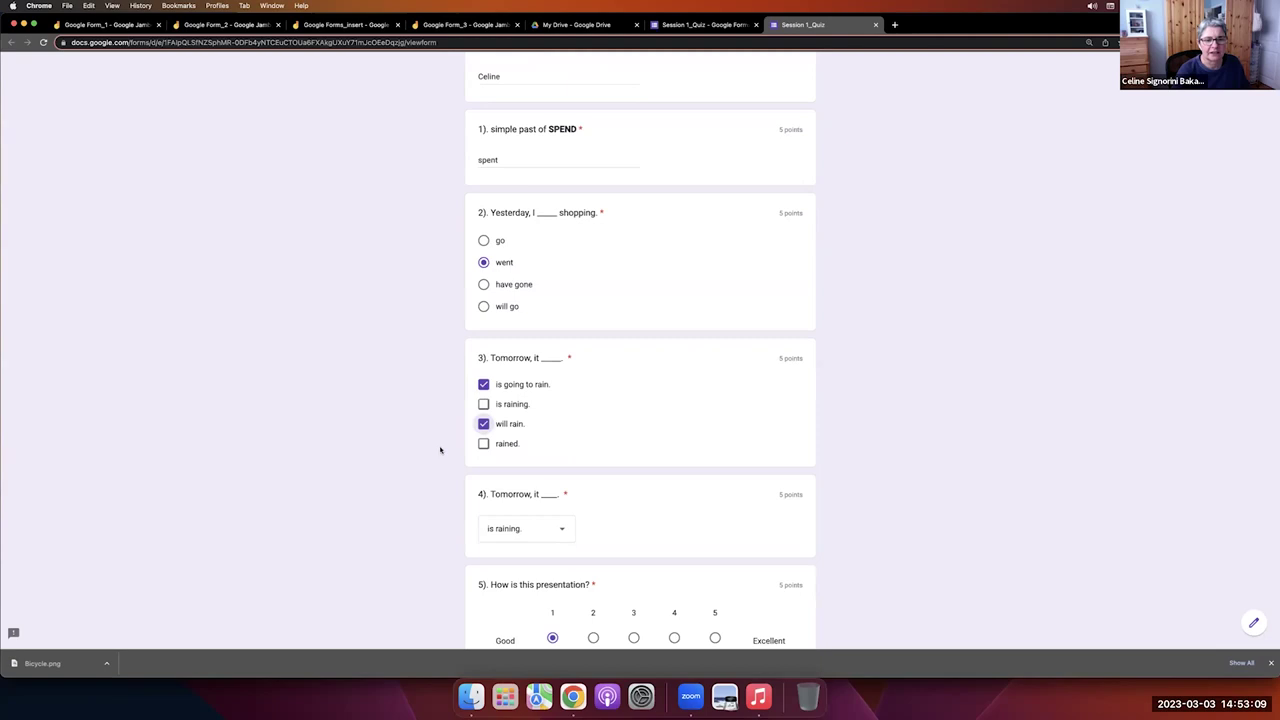
Choose "is going to rain." as the answer to question 4.
scroll(523, 357, "down", 3)
left_click(546, 322)
left_click(547, 288)
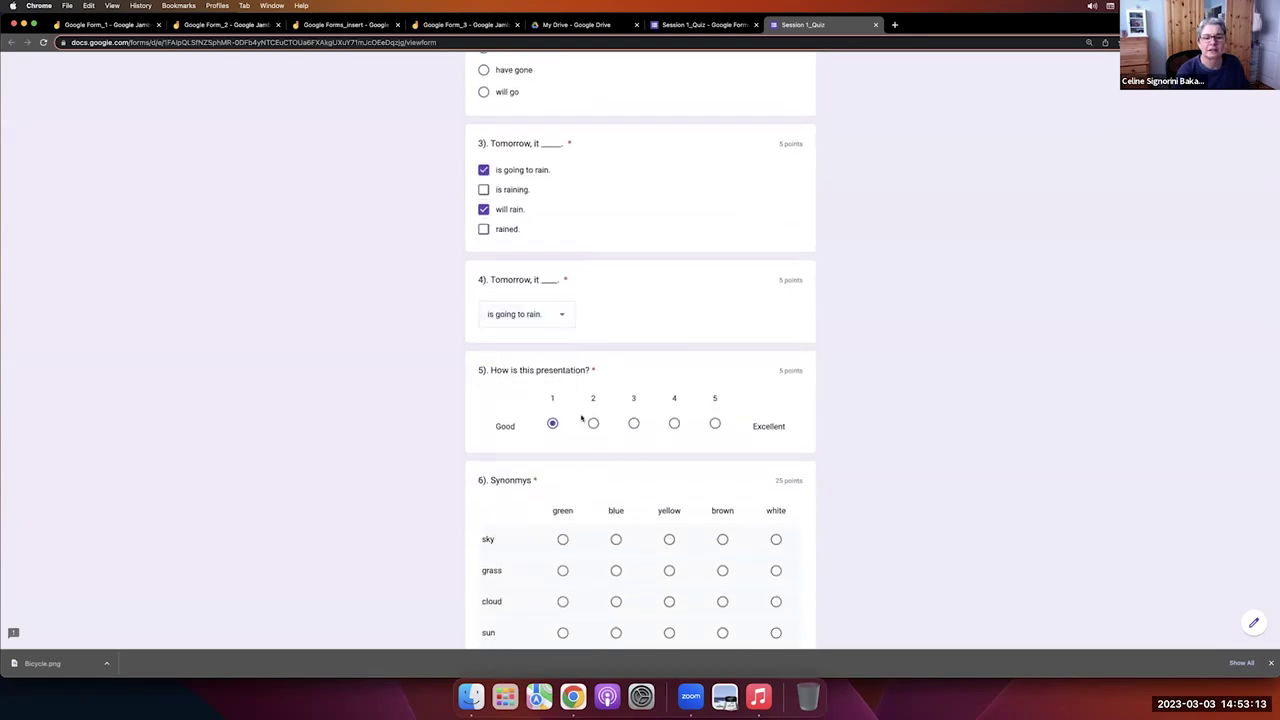
Fill in the question 6 grid: sky brown, grass blue, cloud yellow, sun green and earth white.
scroll(602, 448, "down", 3)
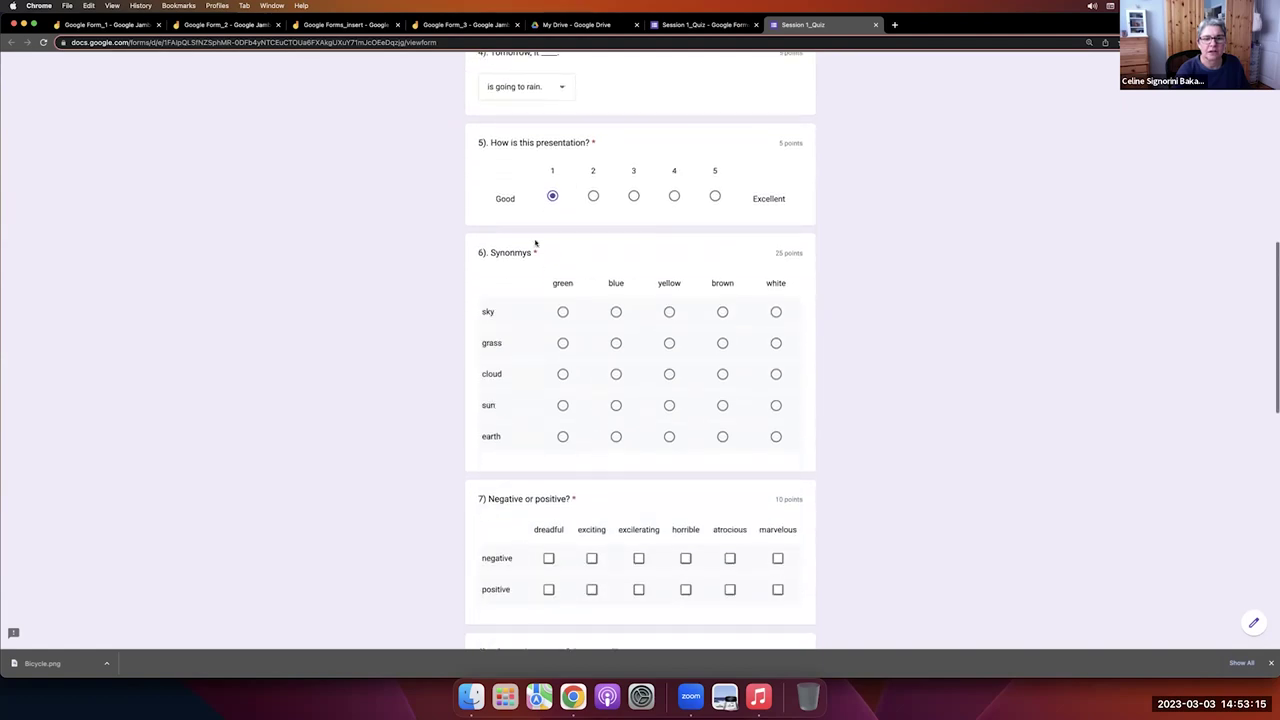
left_click(563, 312)
left_click(616, 343)
left_click(721, 313)
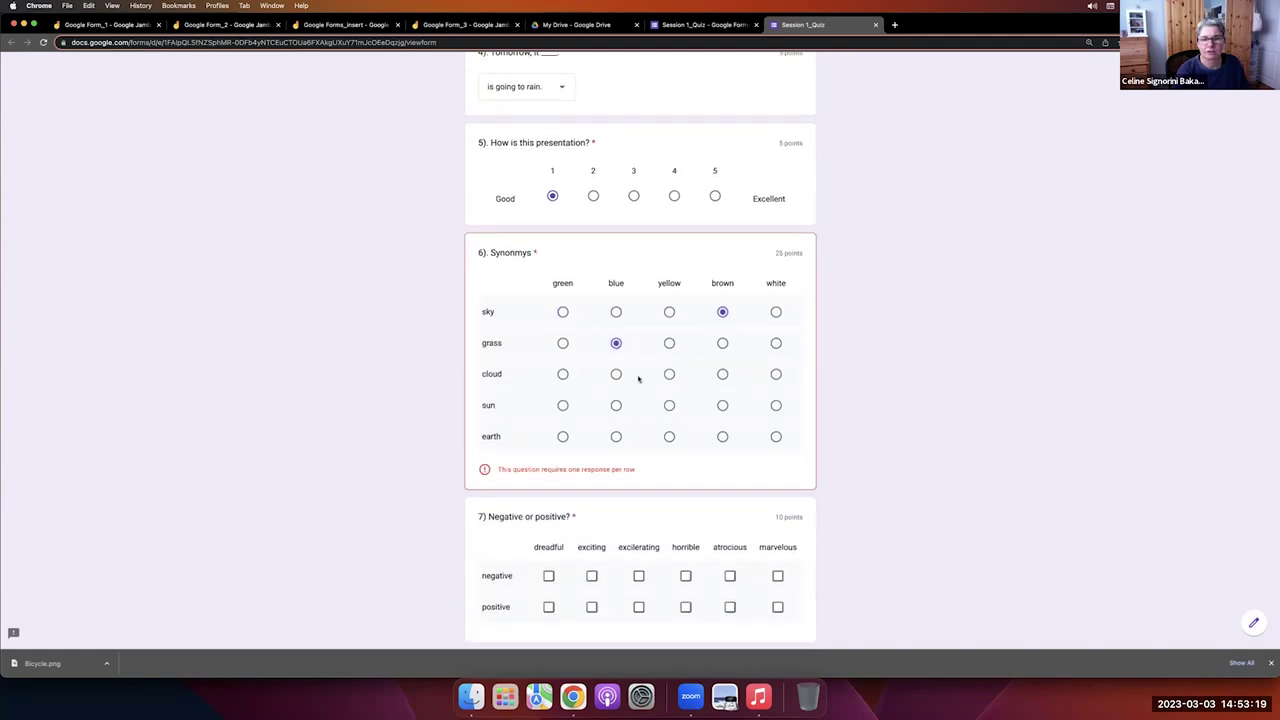
left_click(666, 375)
left_click(563, 405)
left_click(776, 437)
In question 7, mark dreadful, exciting, horrible and atrocious as negative, and excilerating and marvelous as positive.
scroll(563, 391, "down", 5)
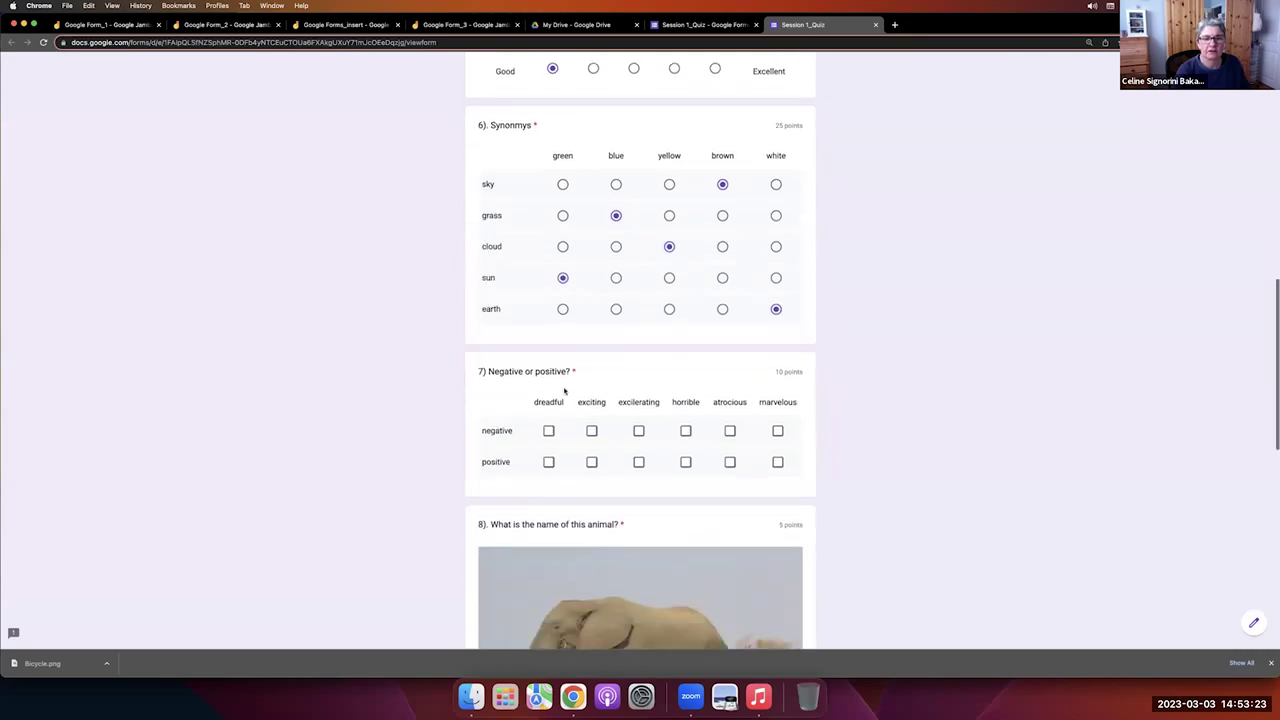
left_click(549, 316)
left_click(591, 316)
left_click(639, 347)
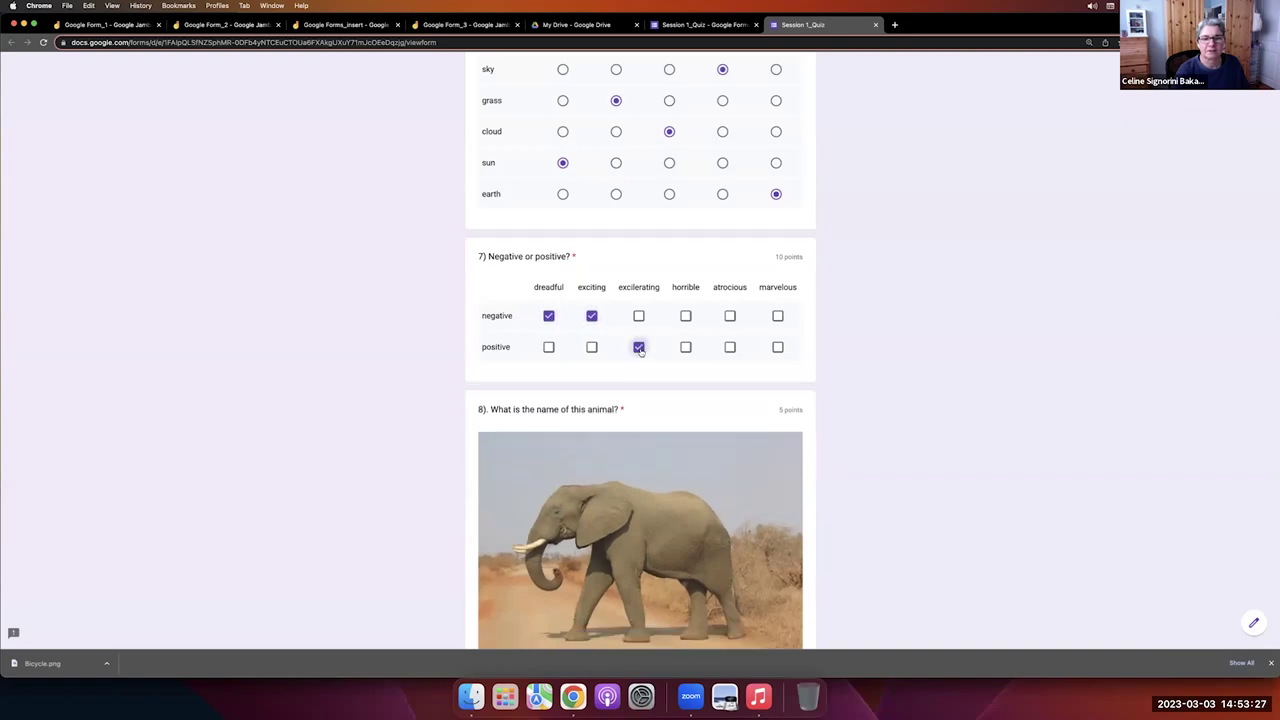
left_click(685, 318)
left_click(730, 316)
left_click(778, 347)
Answer question 8 with "elephant" and choose the elephant picture, Option 1, for question 9.
scroll(840, 405, "down", 4)
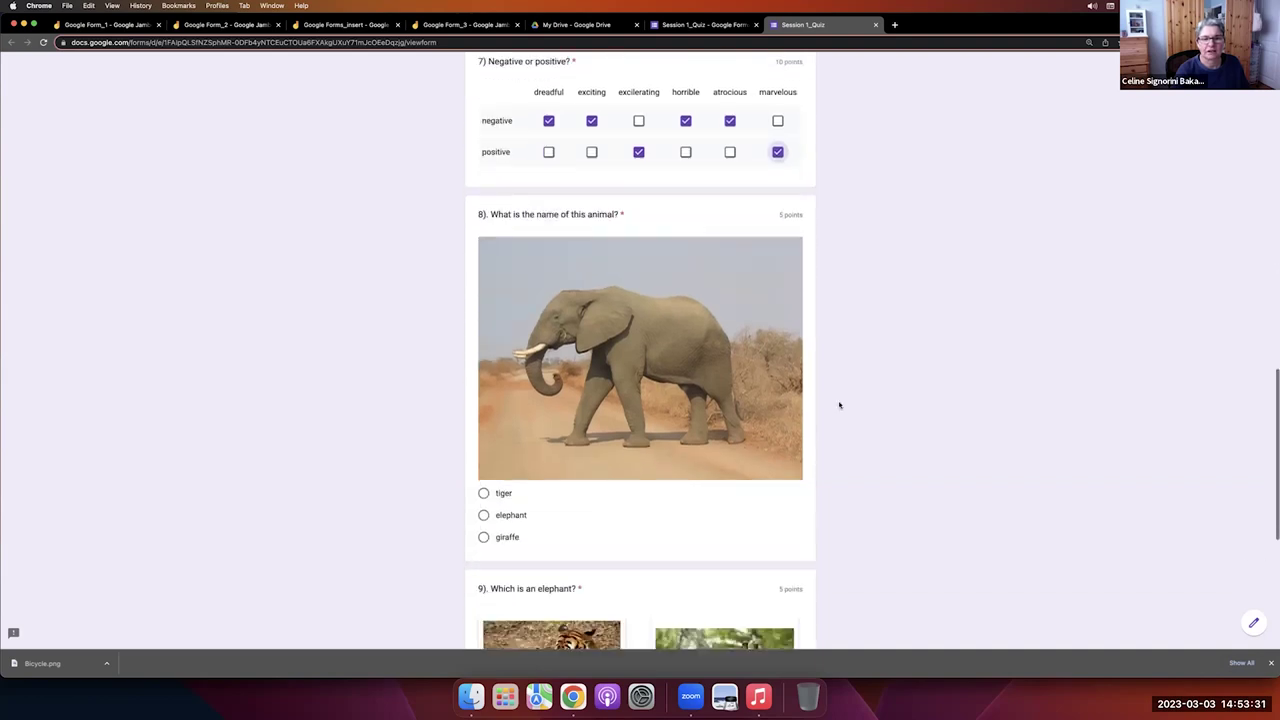
left_click(484, 475)
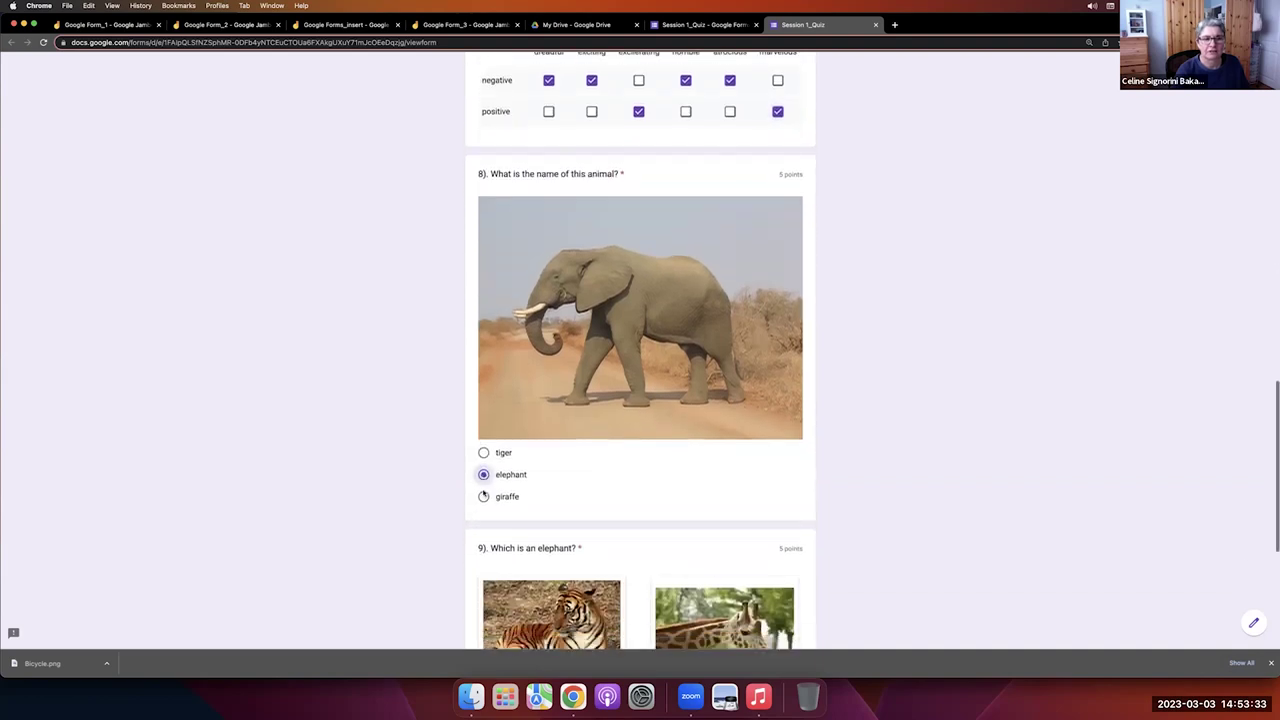
scroll(483, 496, "down", 5)
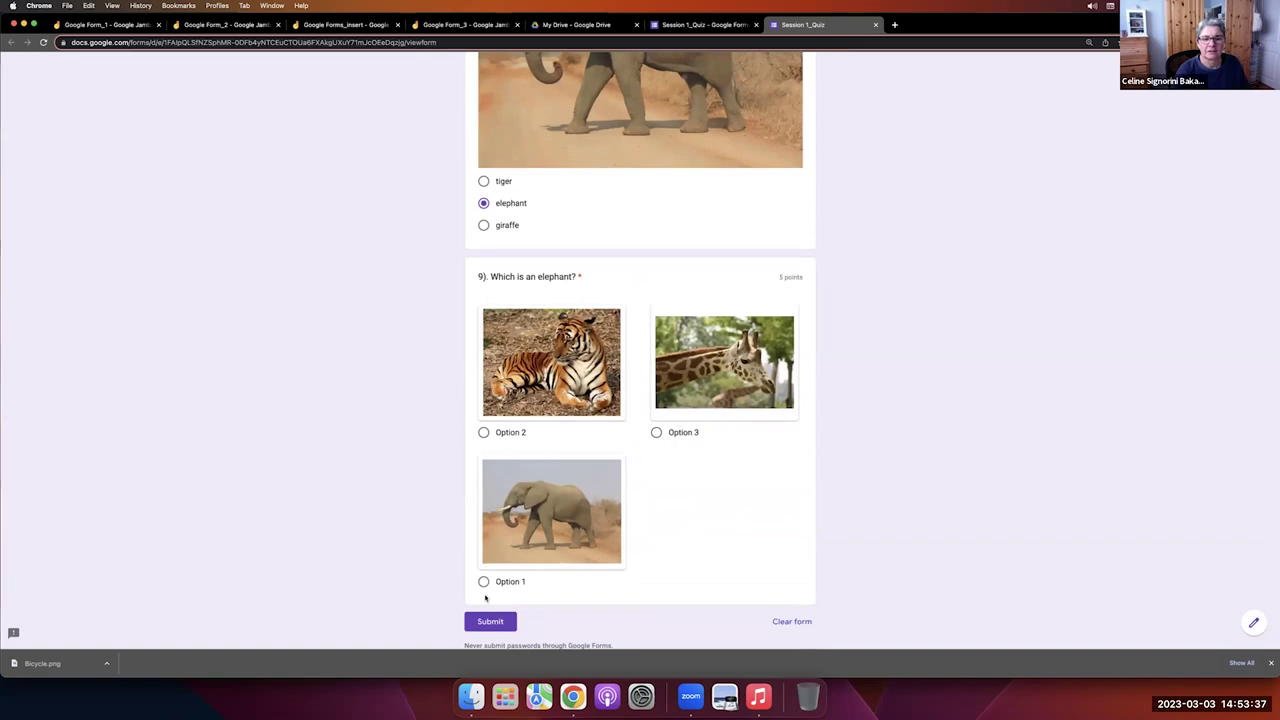
left_click(483, 581)
Look back over the completed answers and submit the quiz response.
scroll(606, 551, "up", 3)
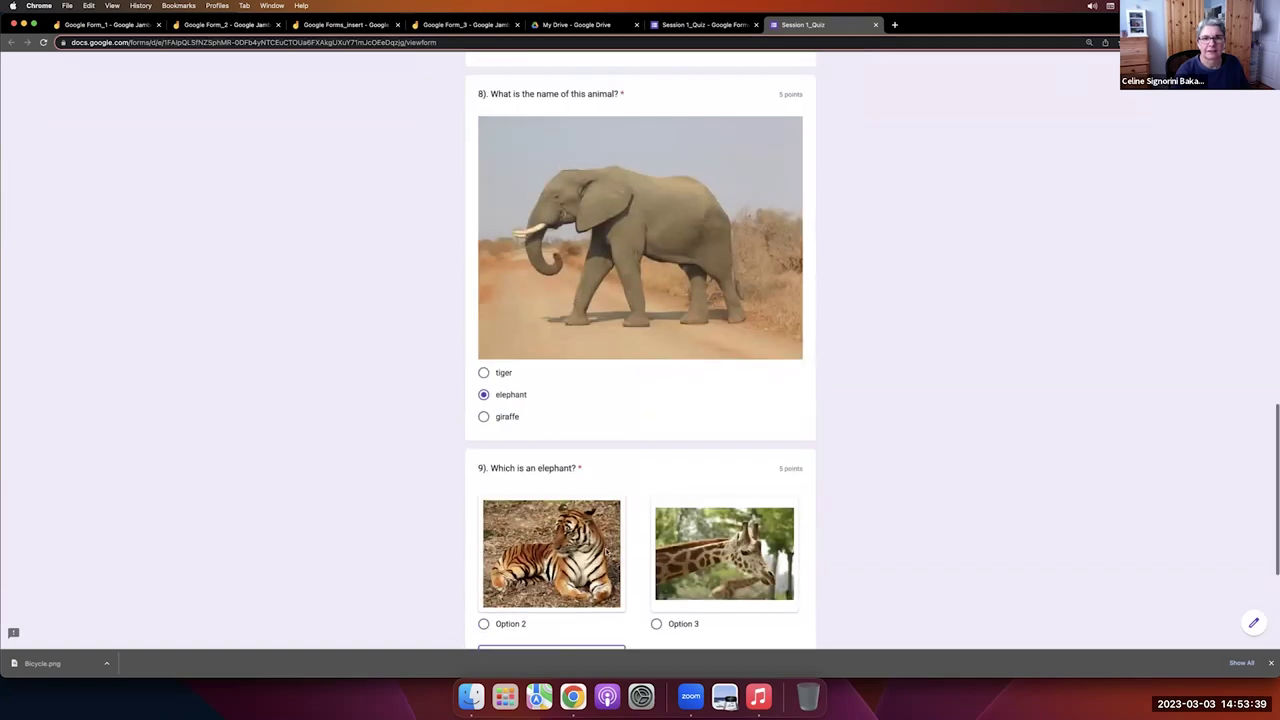
scroll(606, 551, "up", 7)
scroll(606, 551, "down", 5)
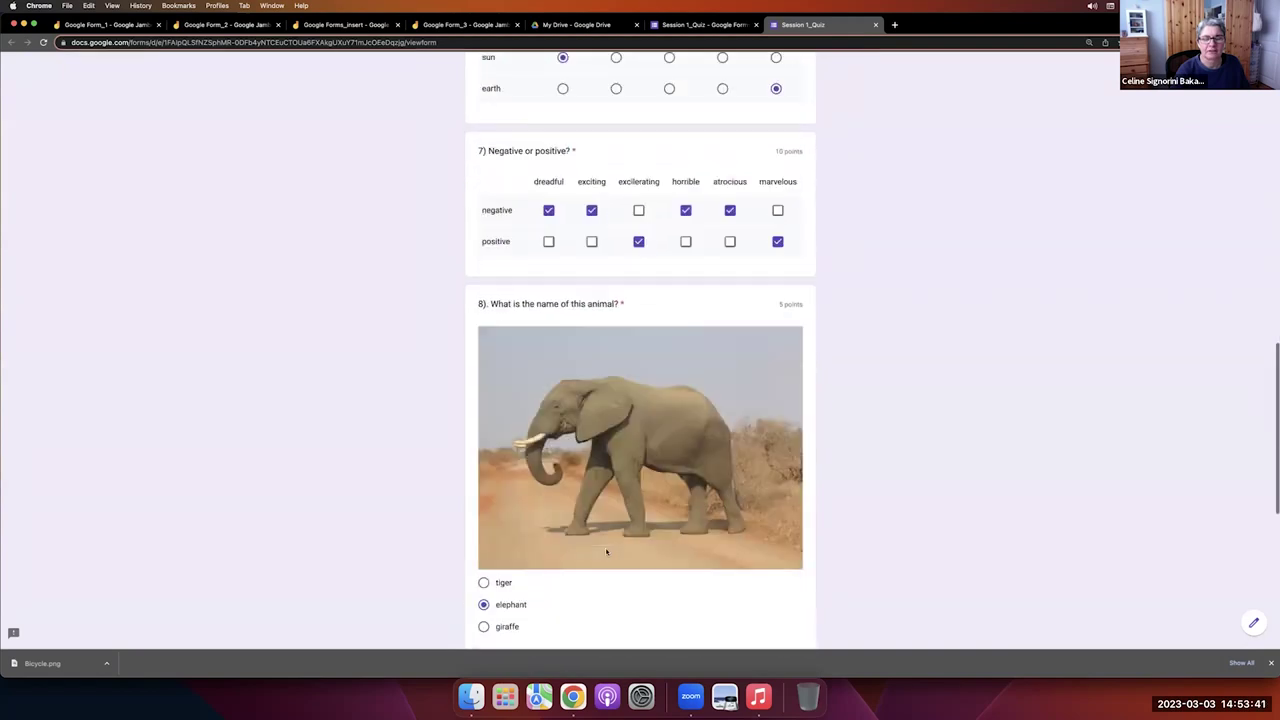
scroll(606, 551, "down", 6)
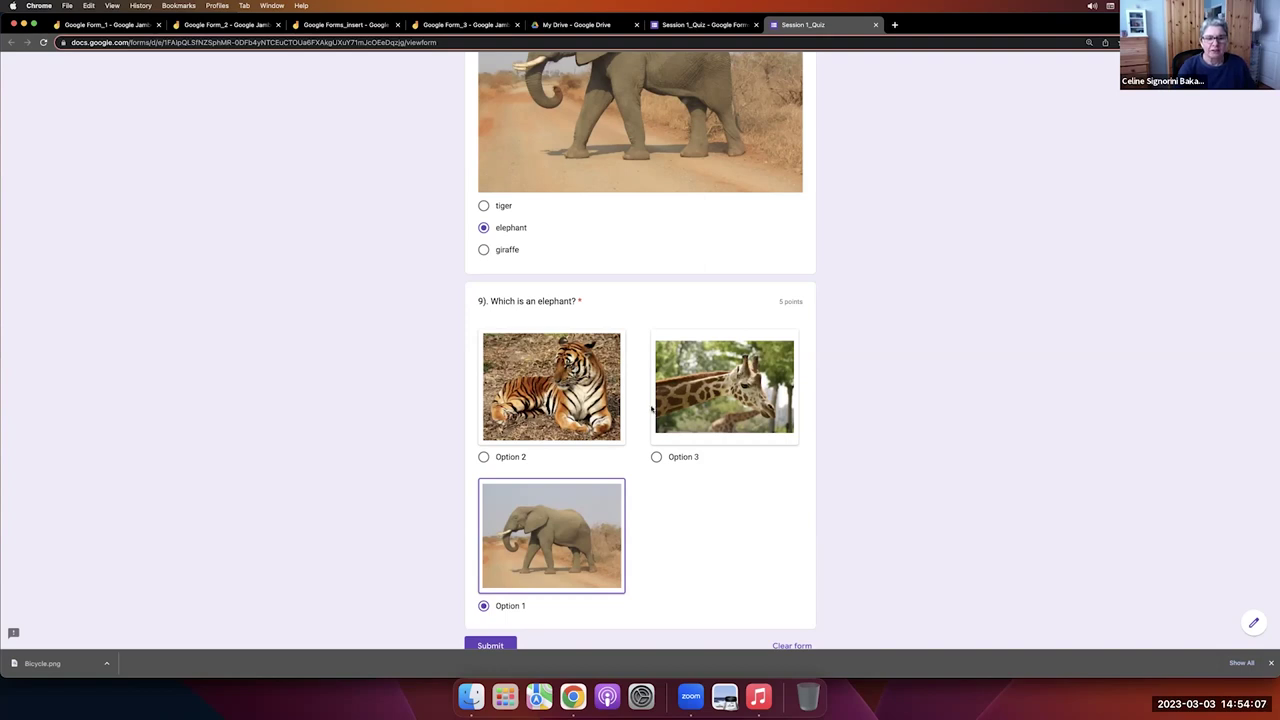
scroll(651, 408, "down", 2)
scroll(608, 449, "up", 4)
scroll(560, 500, "down", 4)
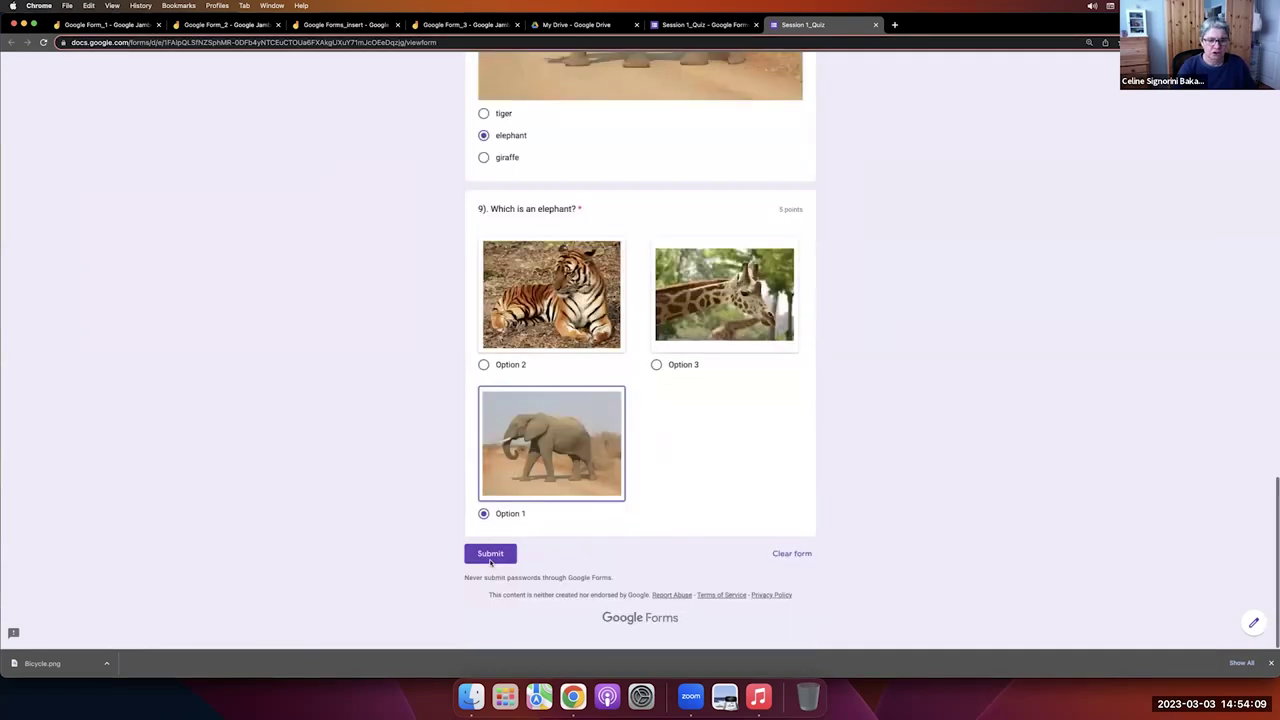
left_click(490, 562)
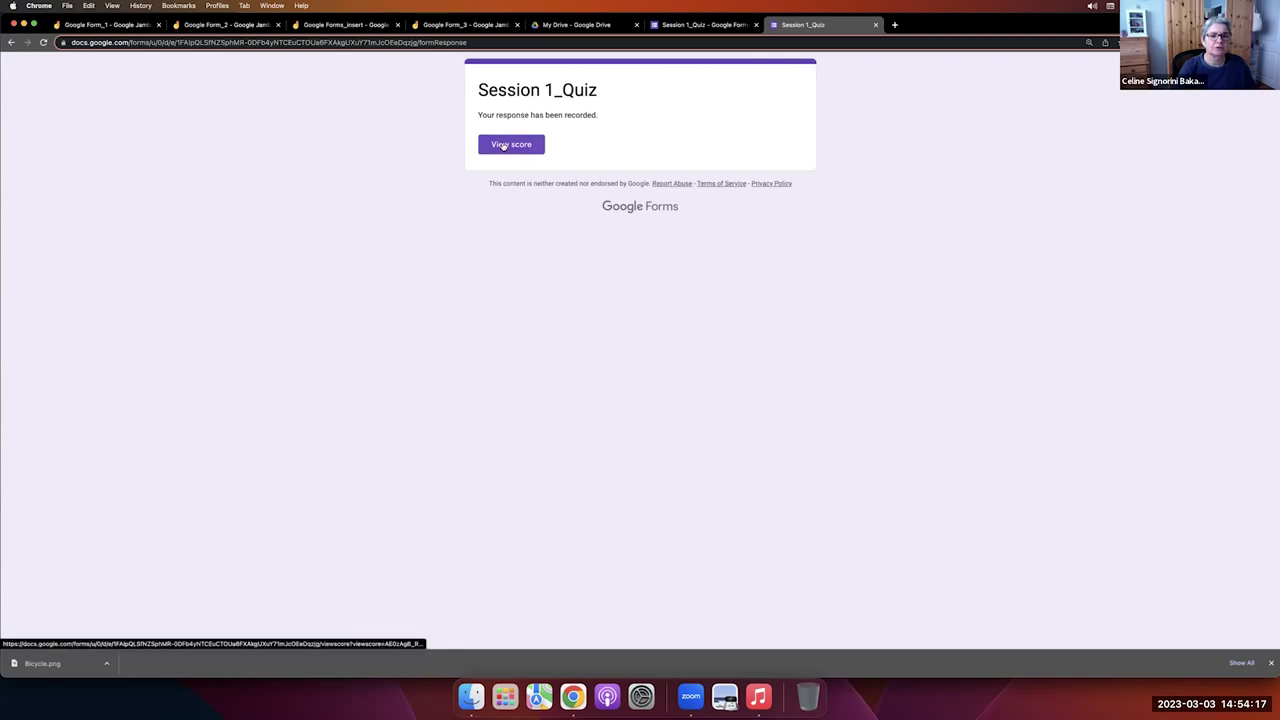
Open the score of the submitted response and review the total points and the marking of the first questions.
left_click(503, 145)
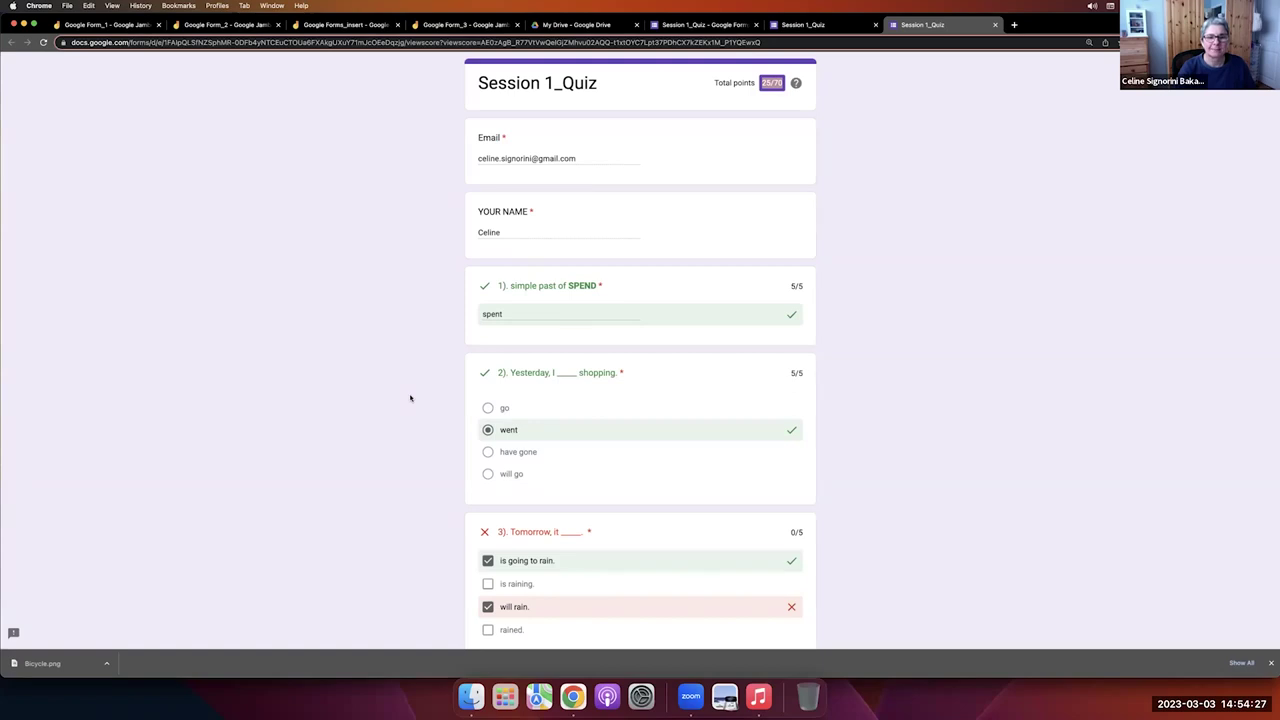
scroll(410, 398, "down", 5)
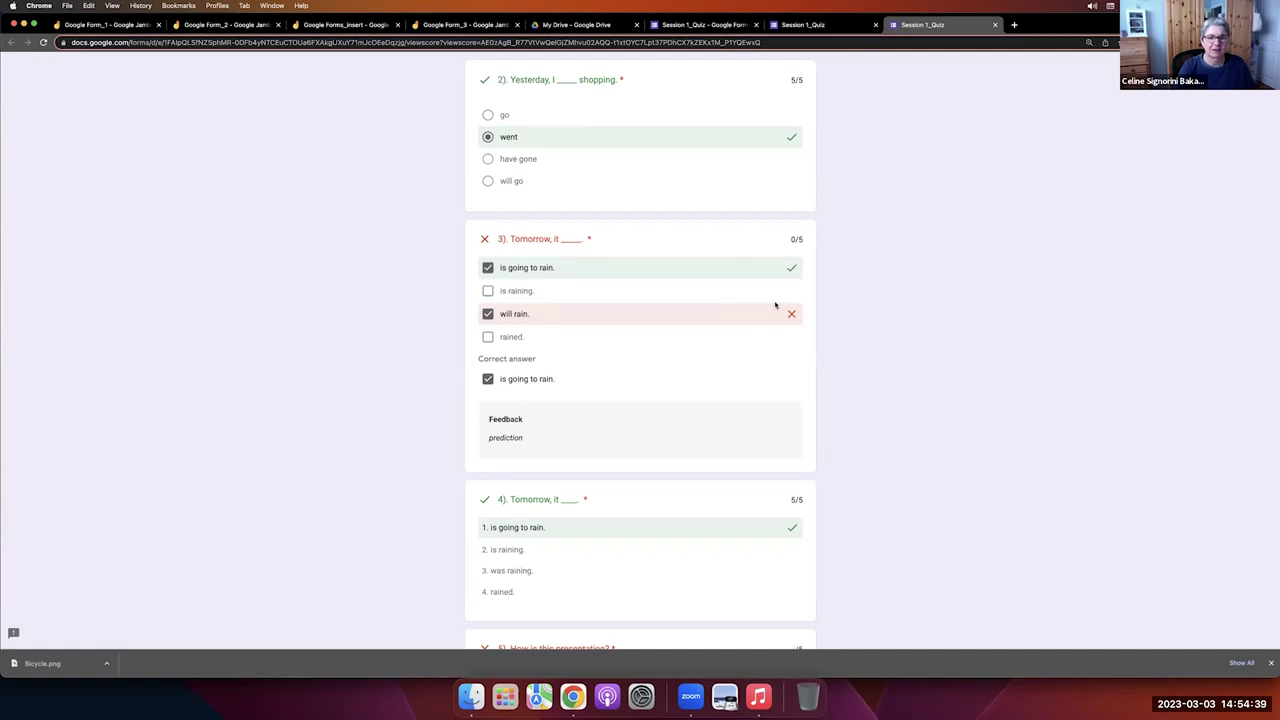
left_click(820, 22)
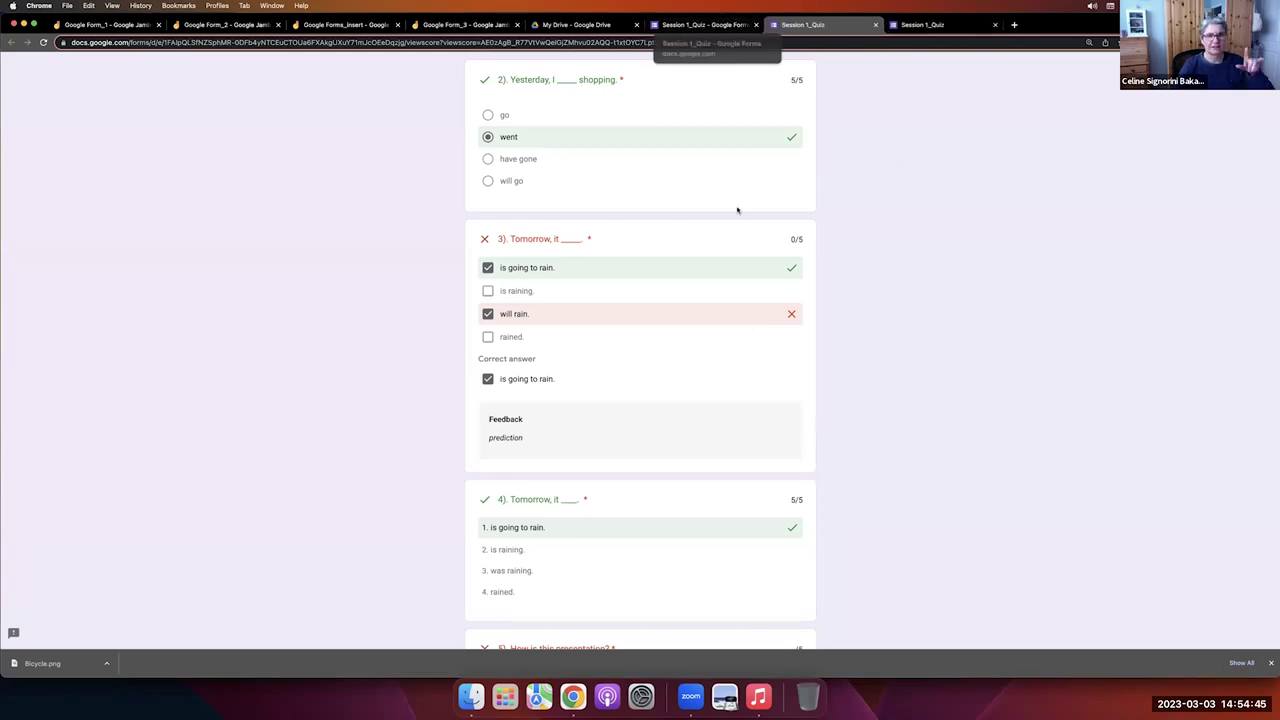
Return to the form editor and add "will rain." as a correct answer in question 3's answer key.
left_click(691, 26)
scroll(632, 306, "up", 5)
scroll(629, 329, "up", 15)
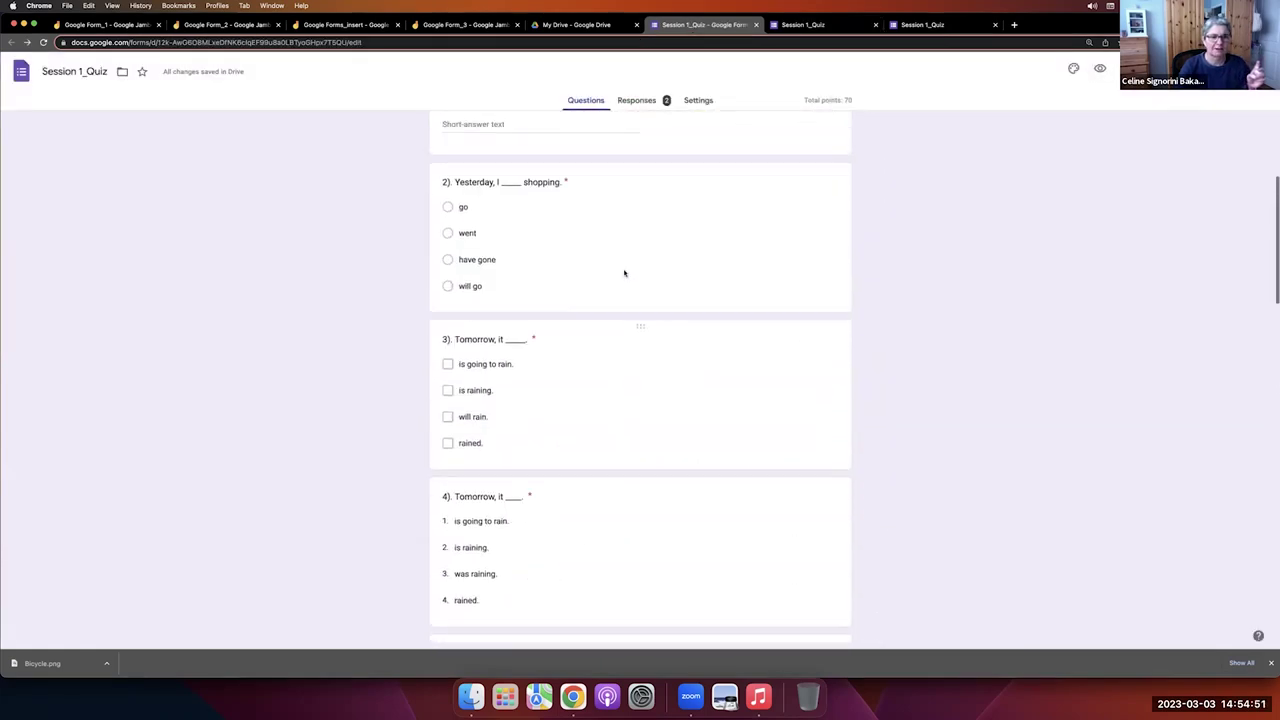
left_click(588, 366)
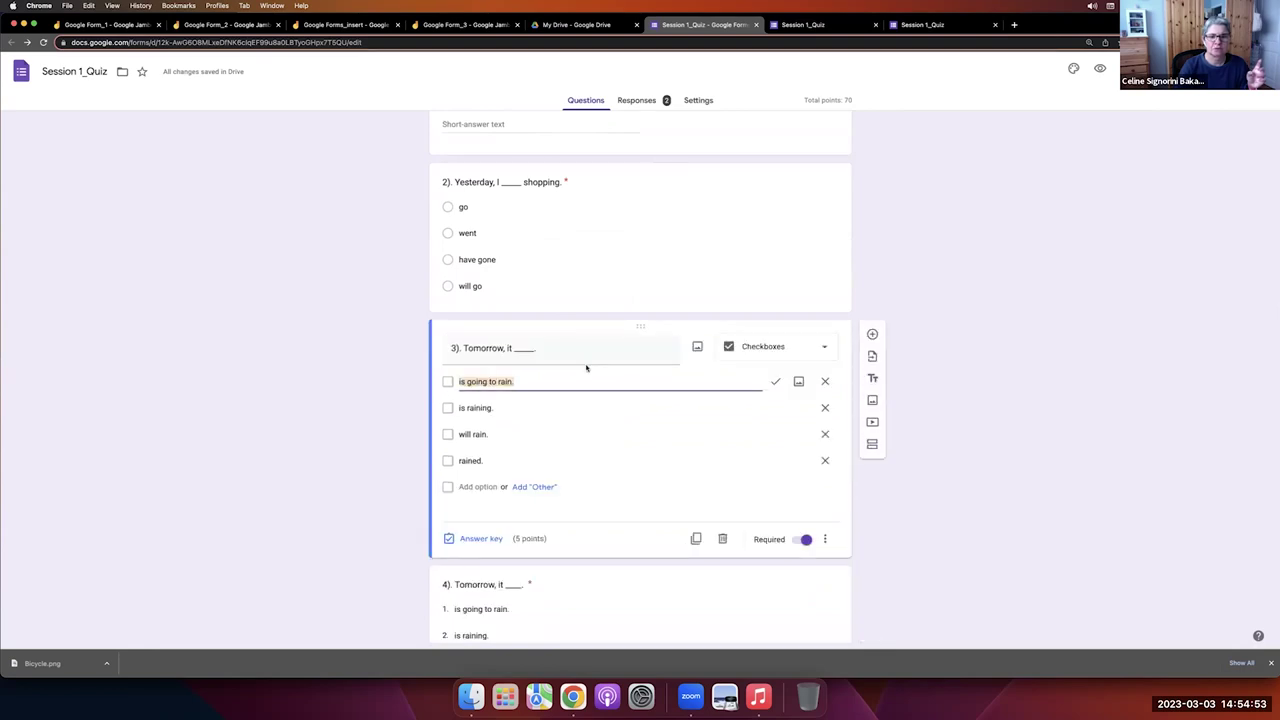
left_click(478, 538)
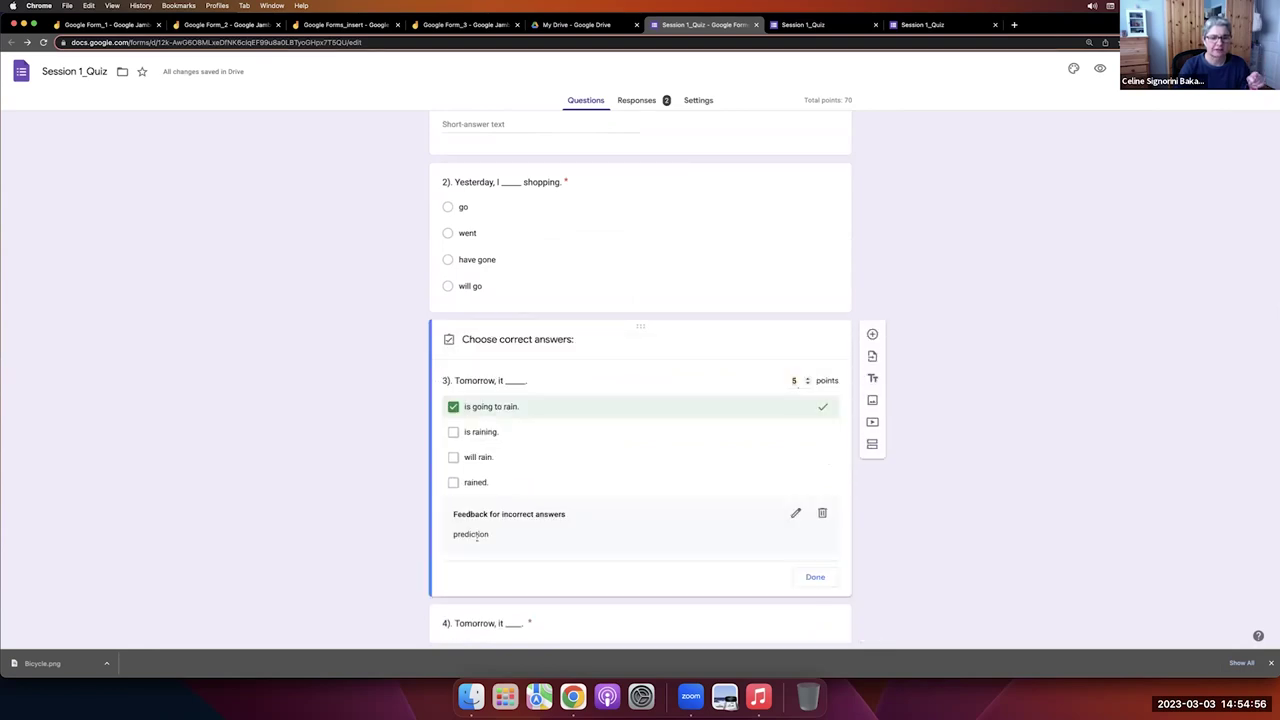
left_click(554, 463)
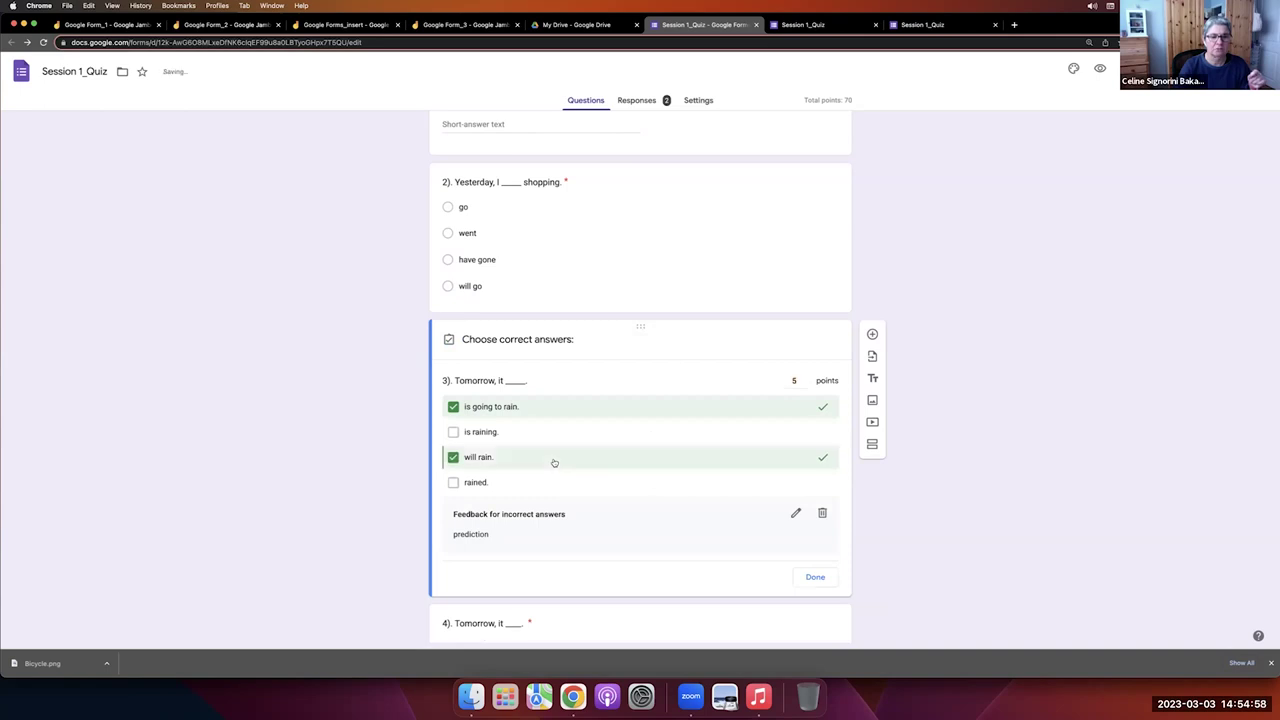
left_click(813, 578)
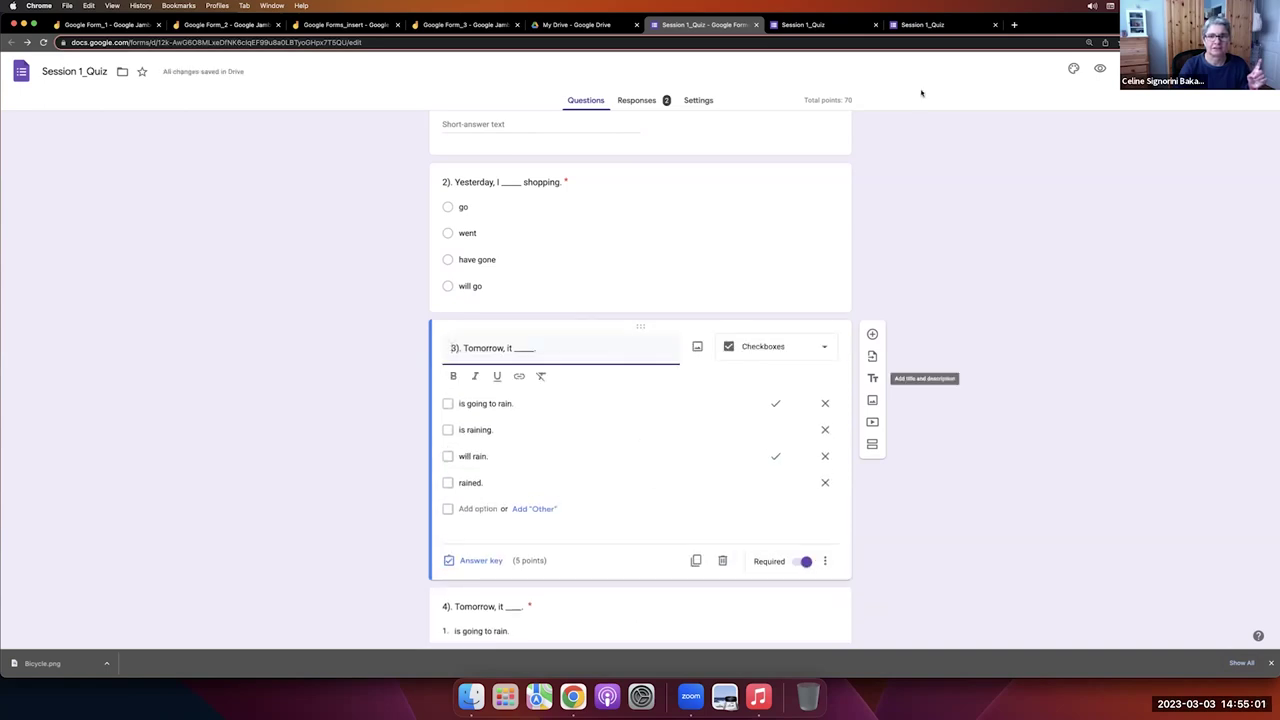
Return to the response's score page, reload it, and examine the marking of question 3 and the questions down to the Synonmys grid.
left_click(920, 26)
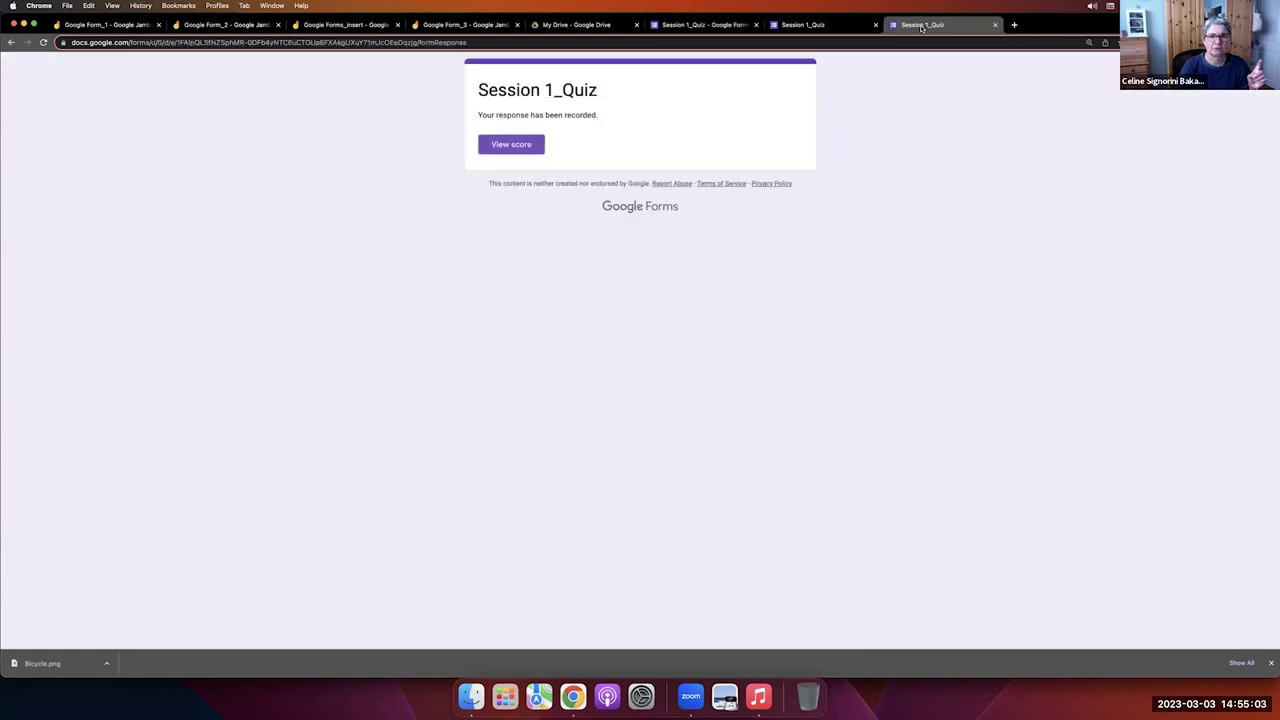
left_click(843, 26)
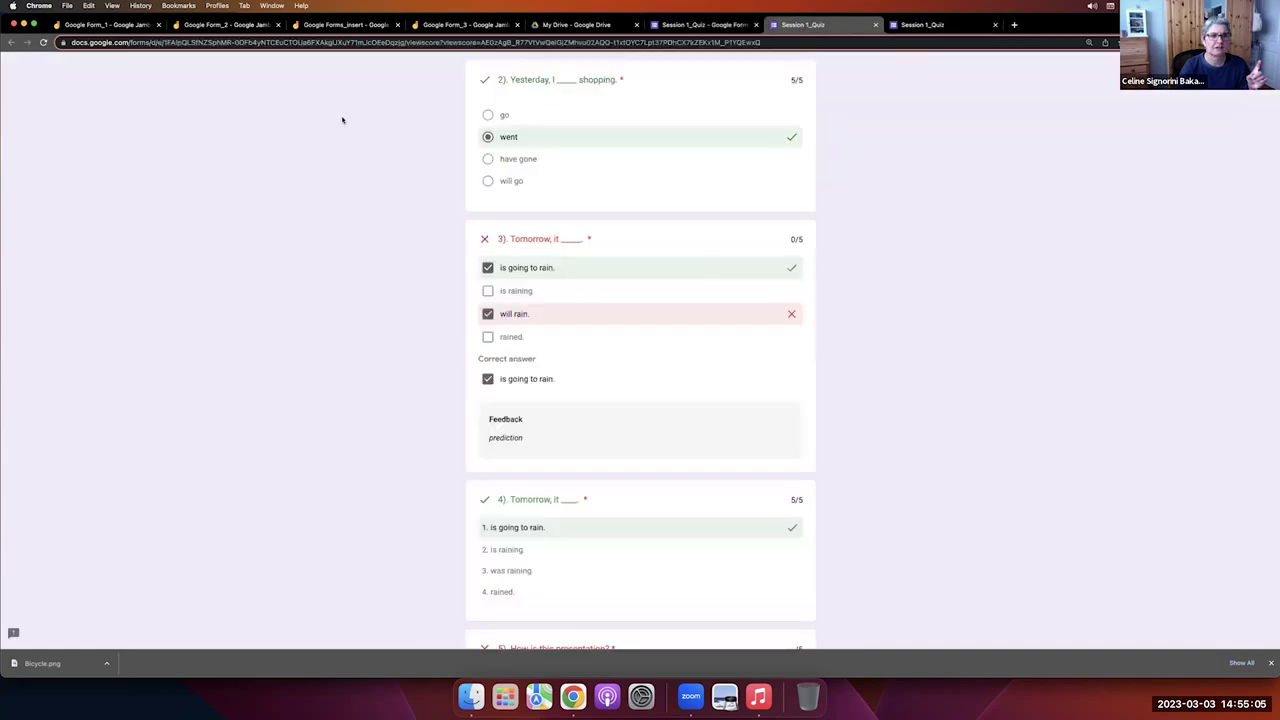
left_click(43, 42)
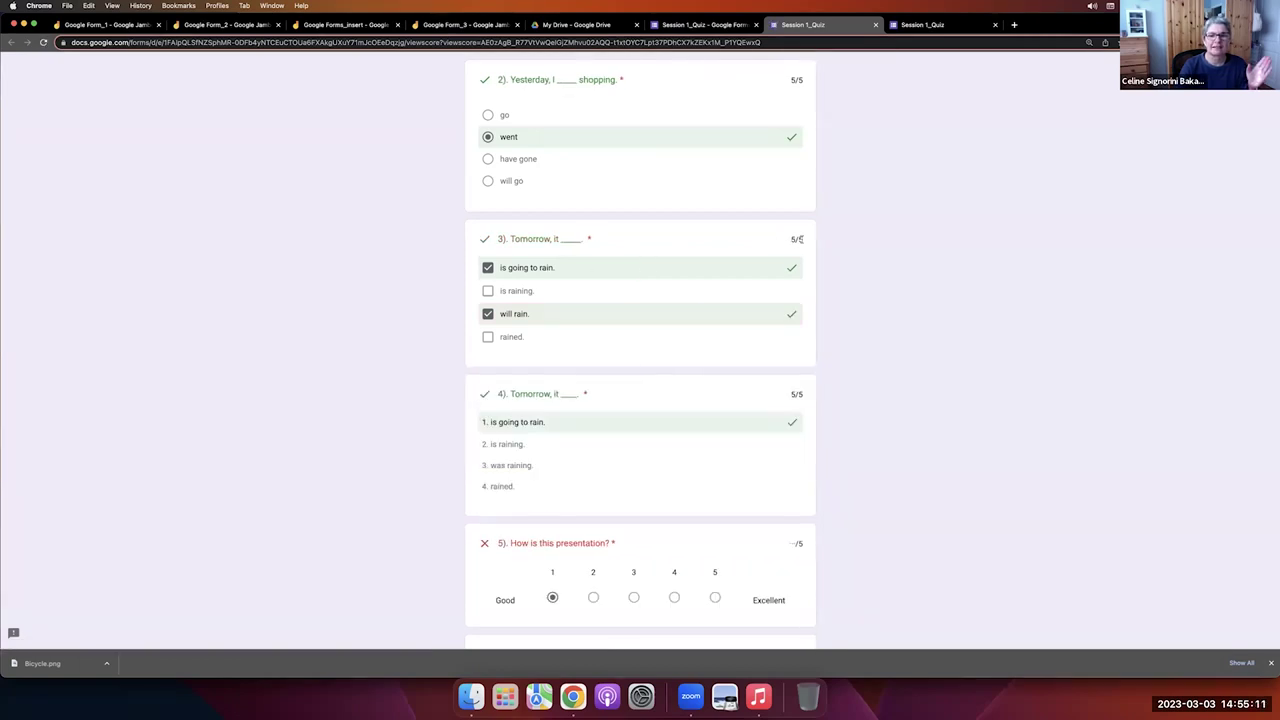
left_click_drag(802, 240, 788, 240)
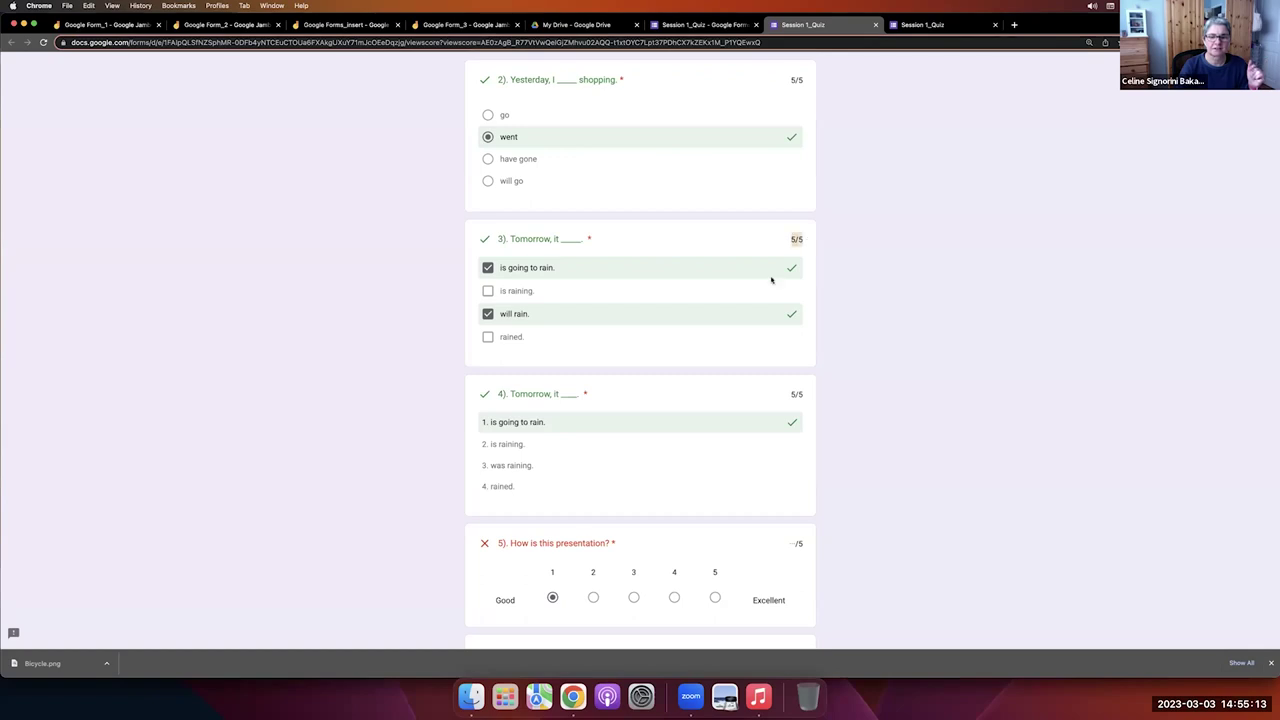
scroll(598, 514, "down", 1)
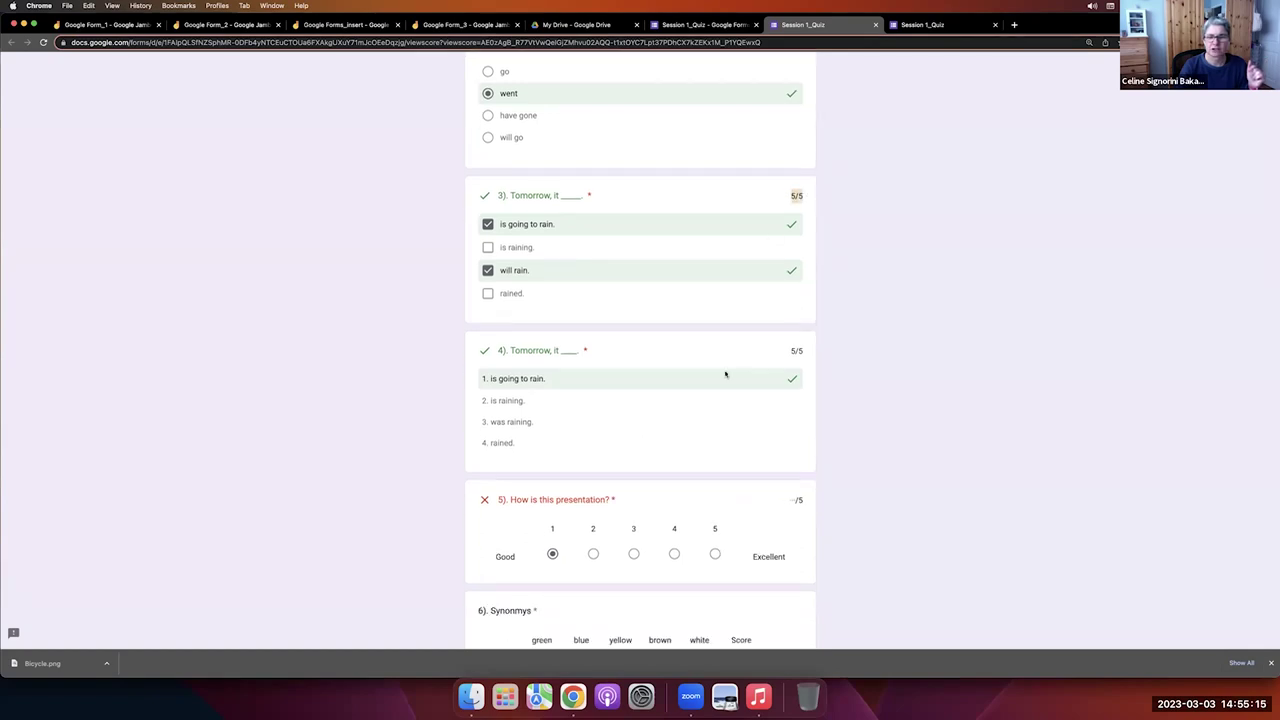
scroll(726, 374, "down", 5)
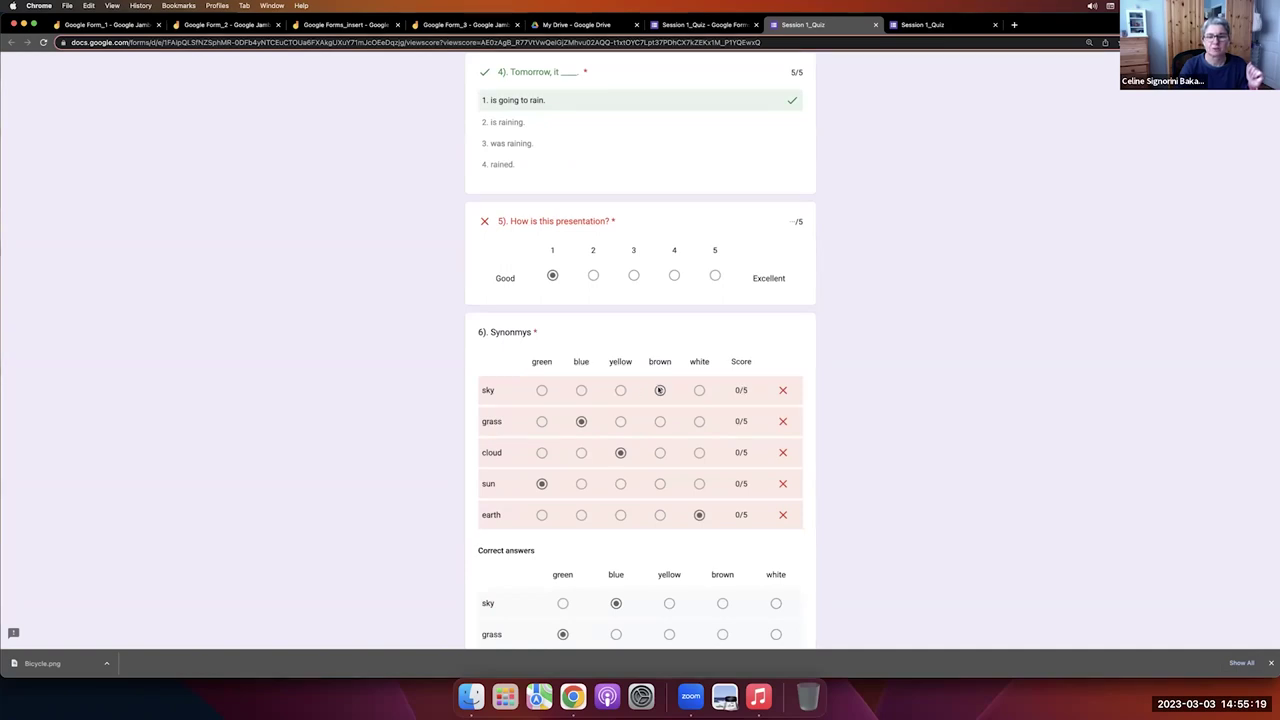
Return to the form editor and set the points for question 5, "How is this presentation?", to 0 in its answer key.
scroll(726, 392, "down", 3)
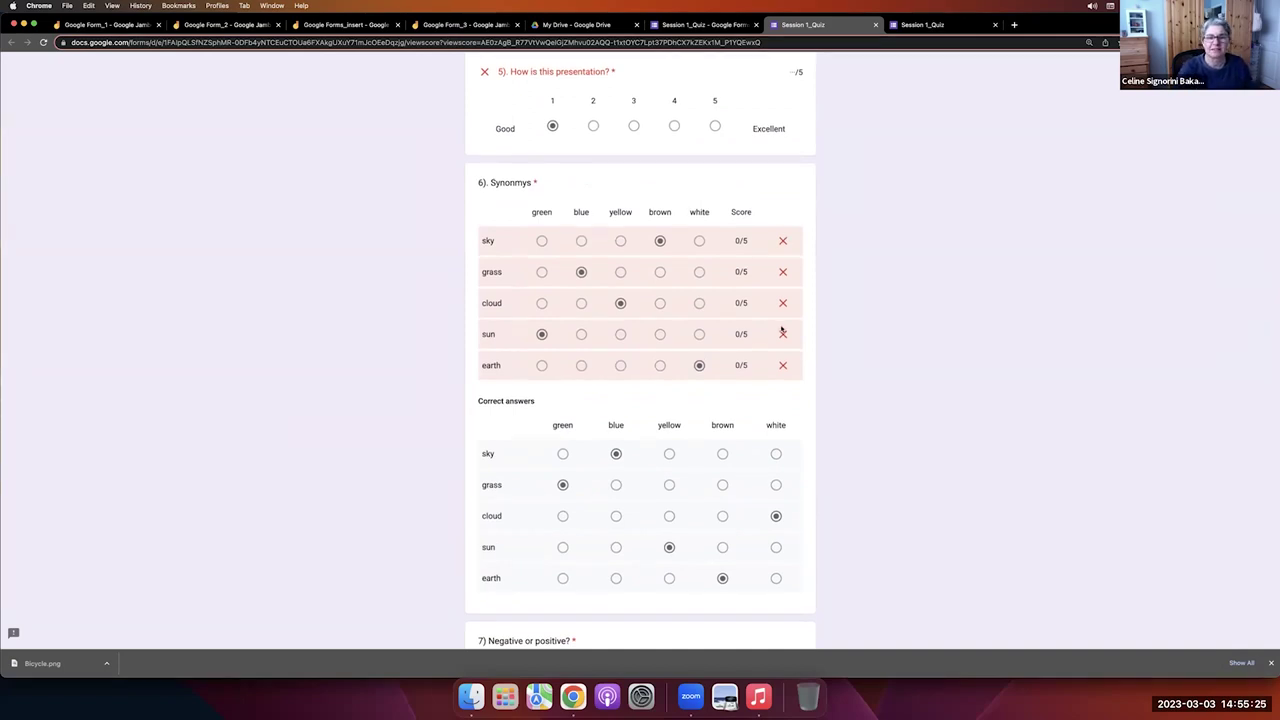
scroll(629, 294, "up", 3)
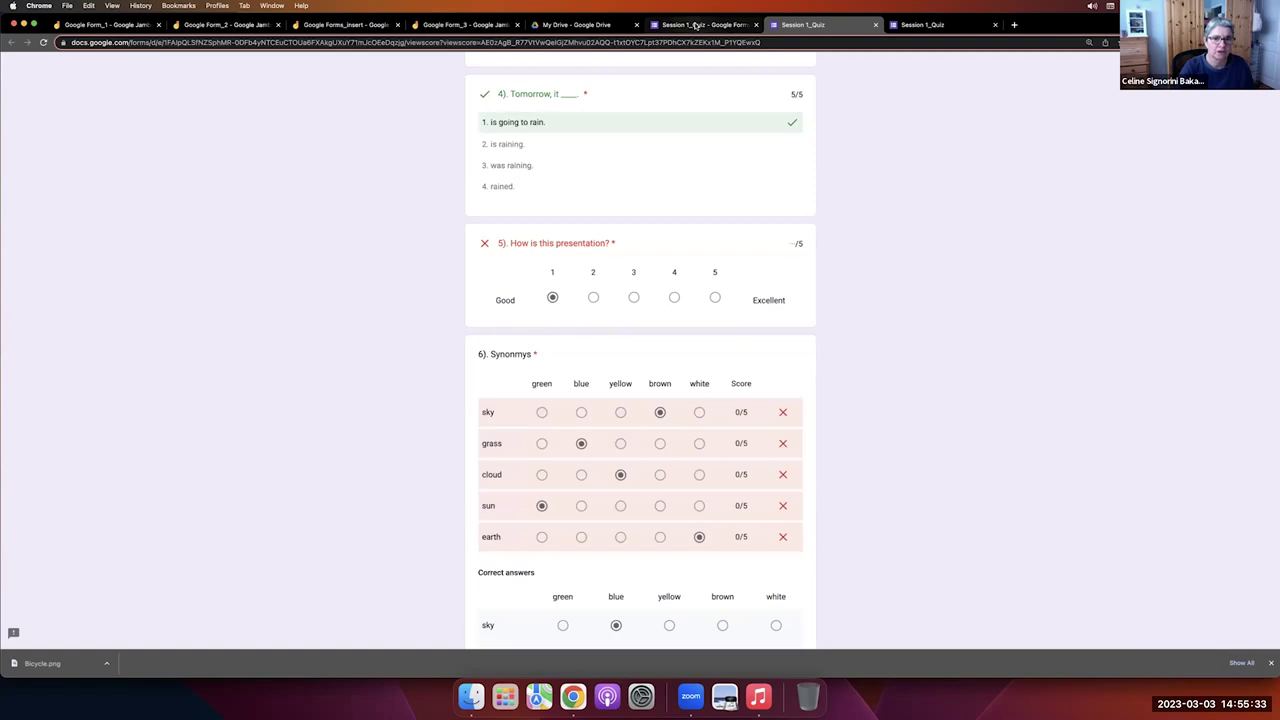
left_click(695, 25)
scroll(623, 278, "down", 5)
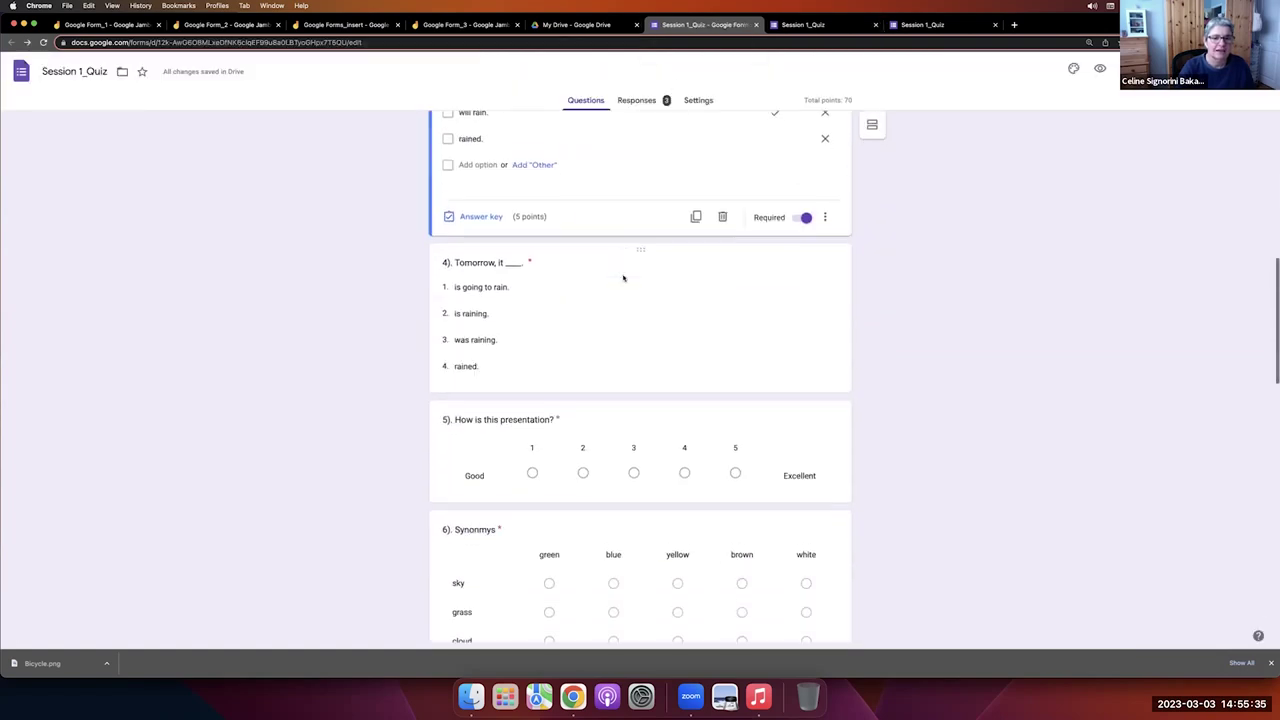
left_click(604, 274)
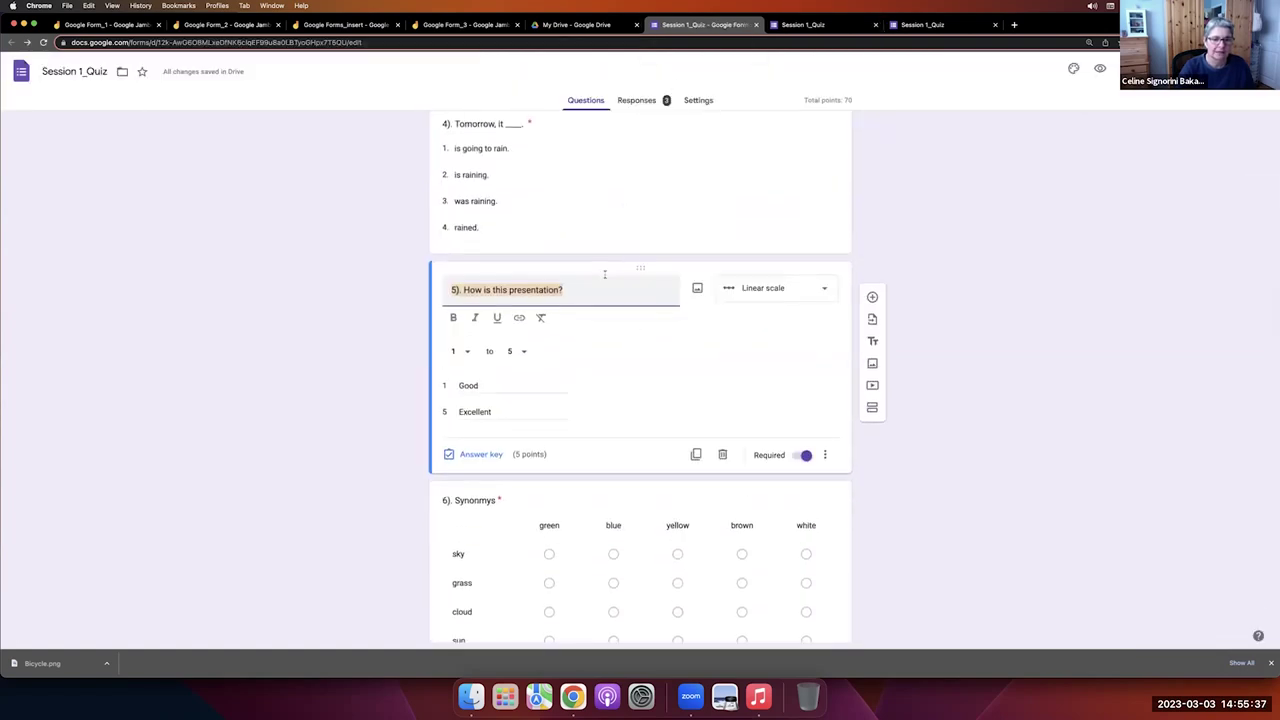
left_click(478, 455)
left_click(807, 324)
left_click(807, 324)
left_click(814, 383)
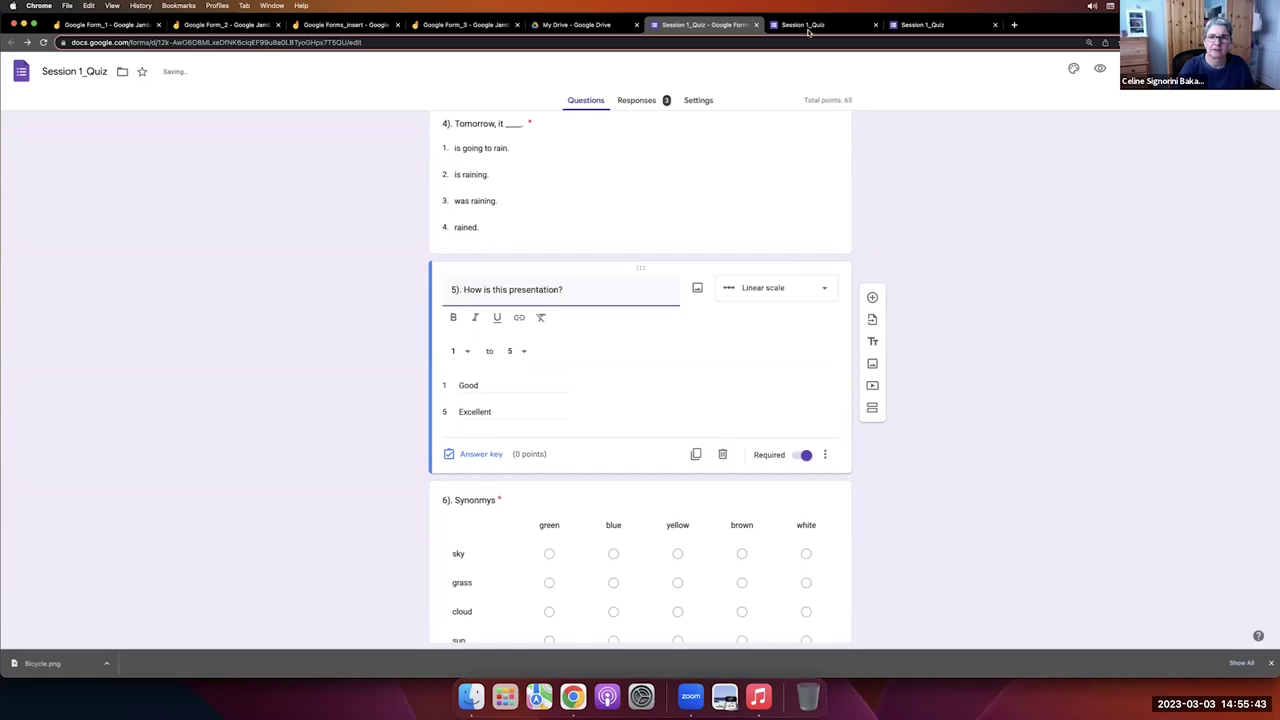
Reload the response's score page and examine the marking of question 5, the Synonmys grid, the "Negative or positive?" grid and question 8.
left_click(806, 25)
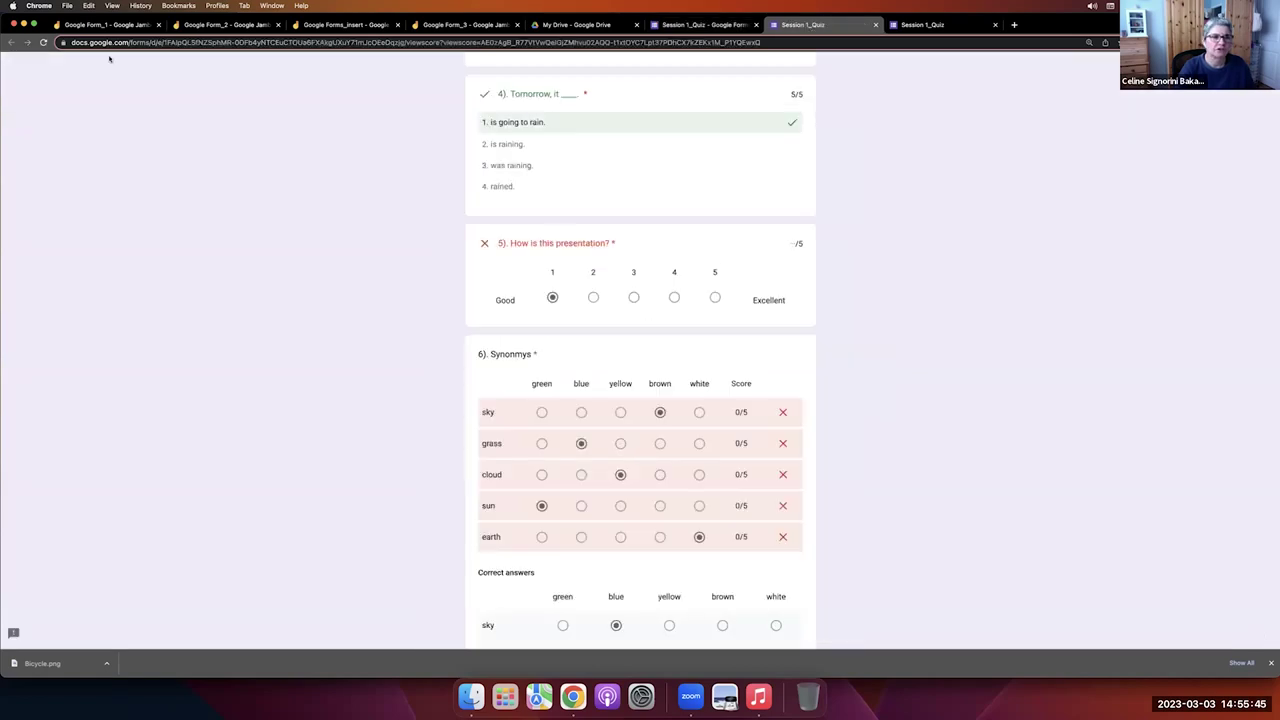
left_click(43, 42)
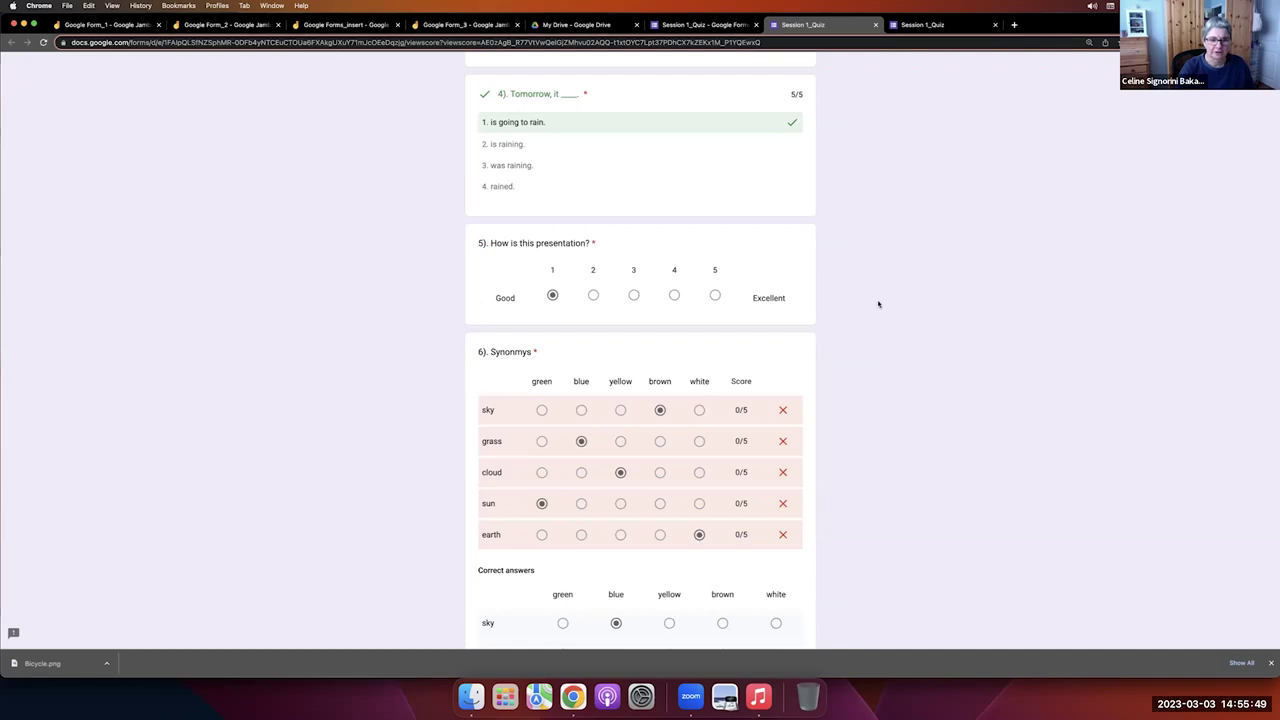
scroll(878, 304, "down", 2)
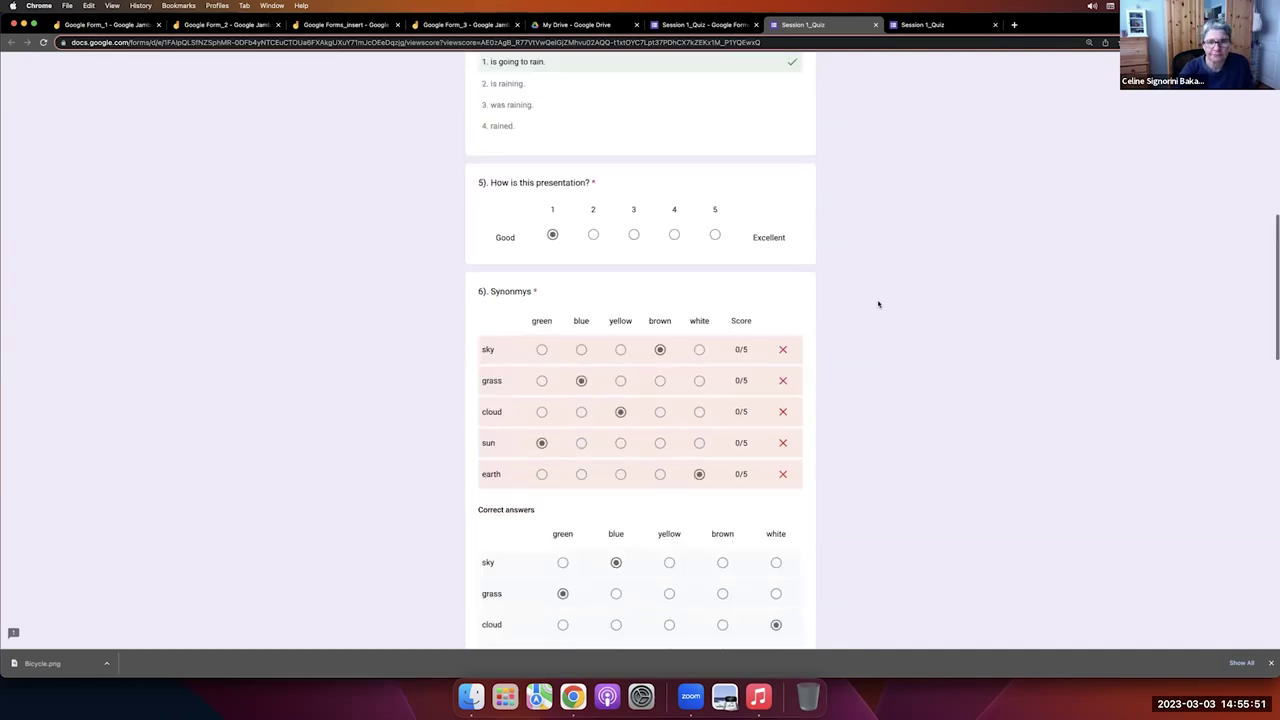
scroll(878, 304, "down", 8)
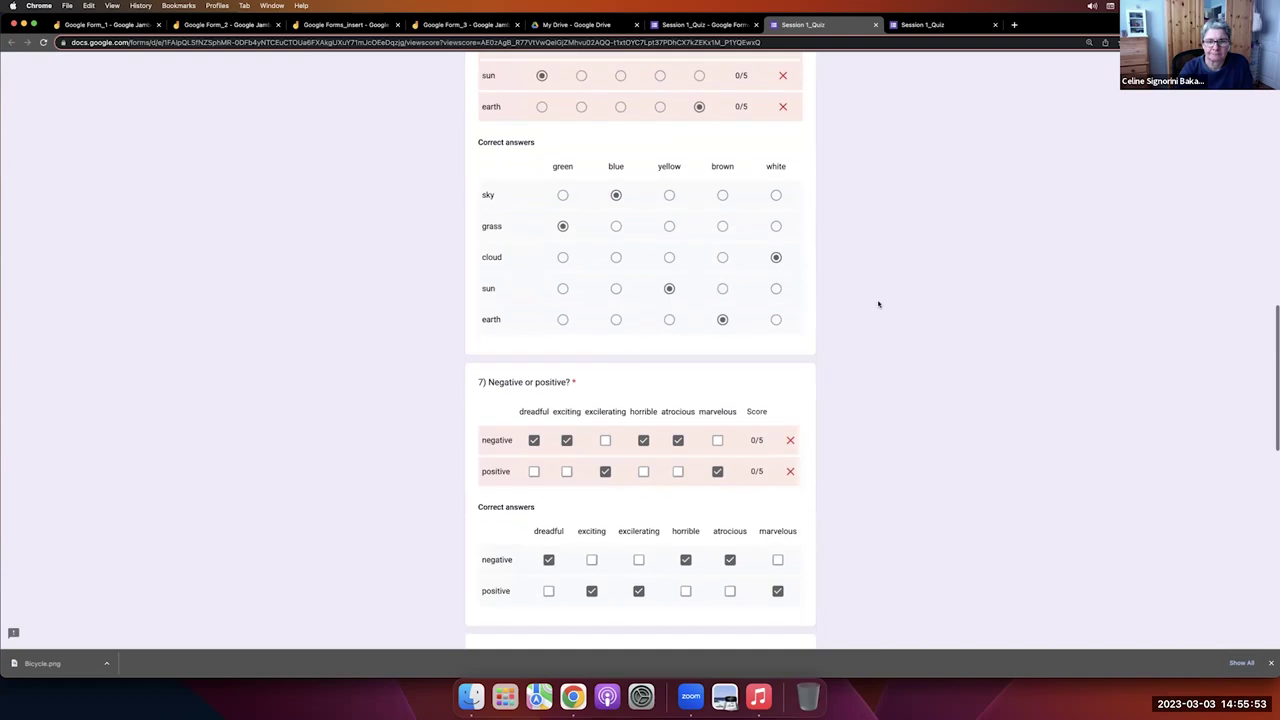
scroll(878, 304, "down", 6)
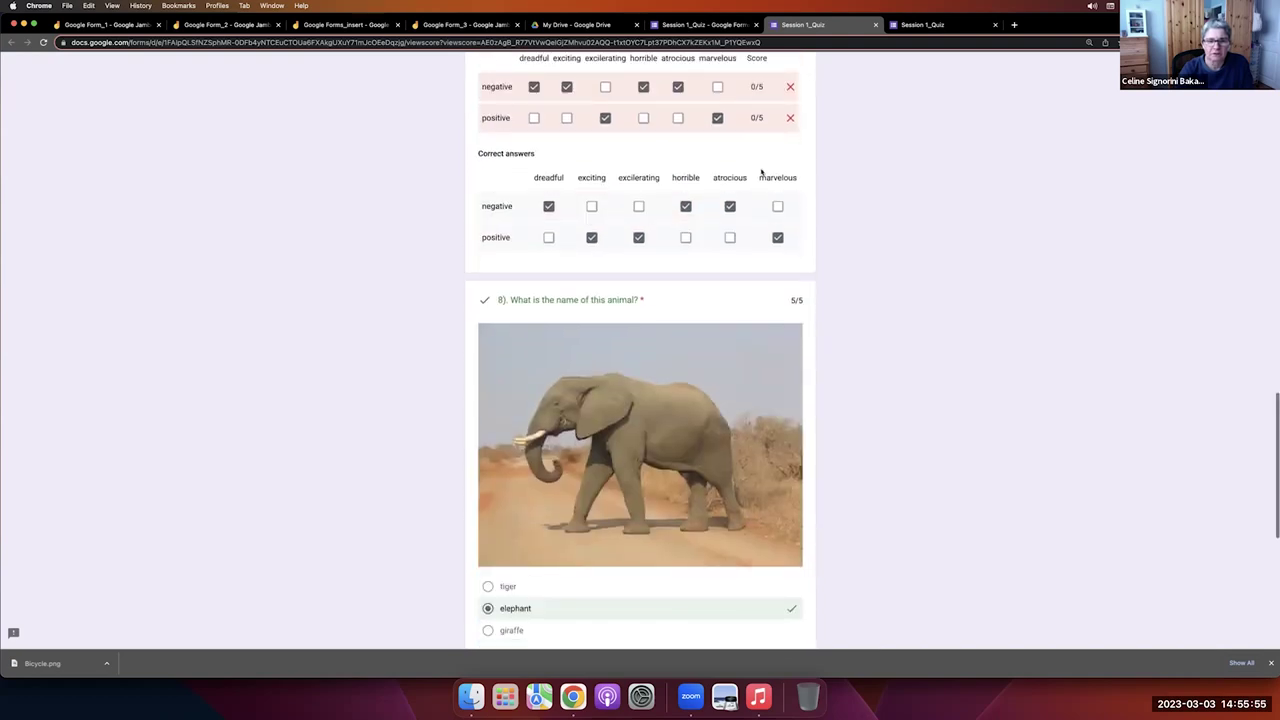
scroll(761, 172, "down", 4)
scroll(761, 172, "up", 14)
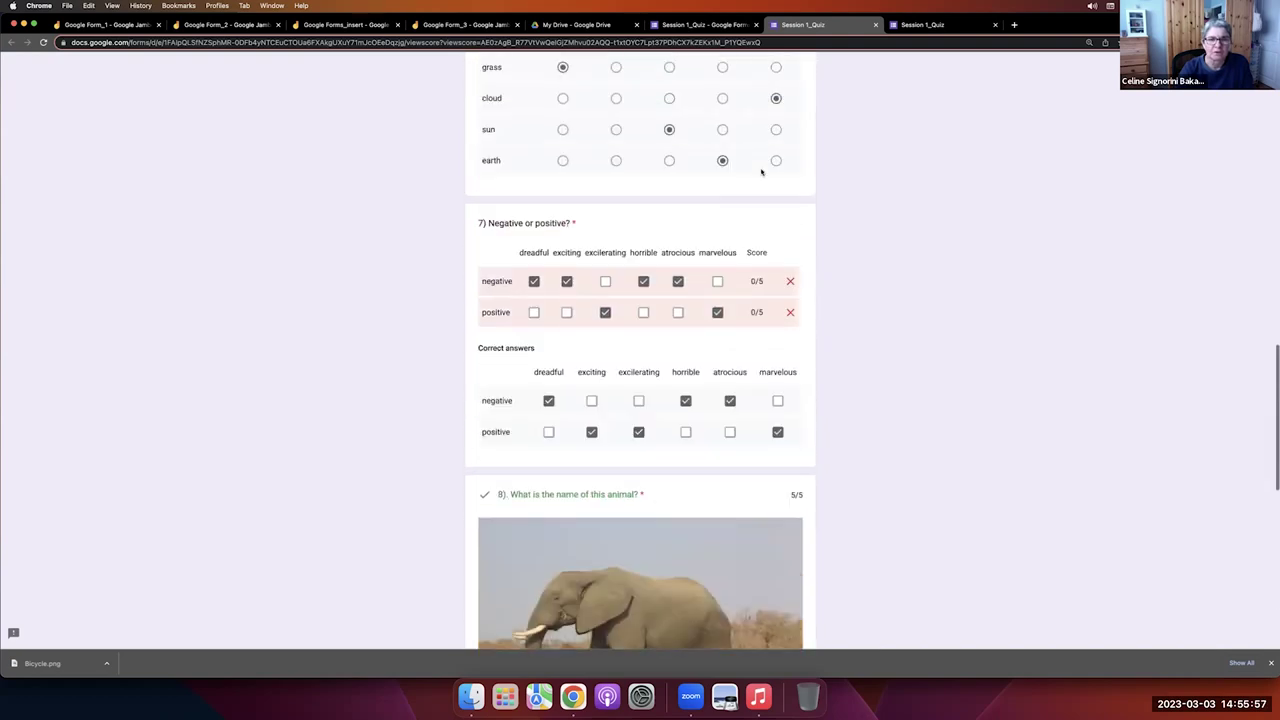
scroll(761, 172, "up", 5)
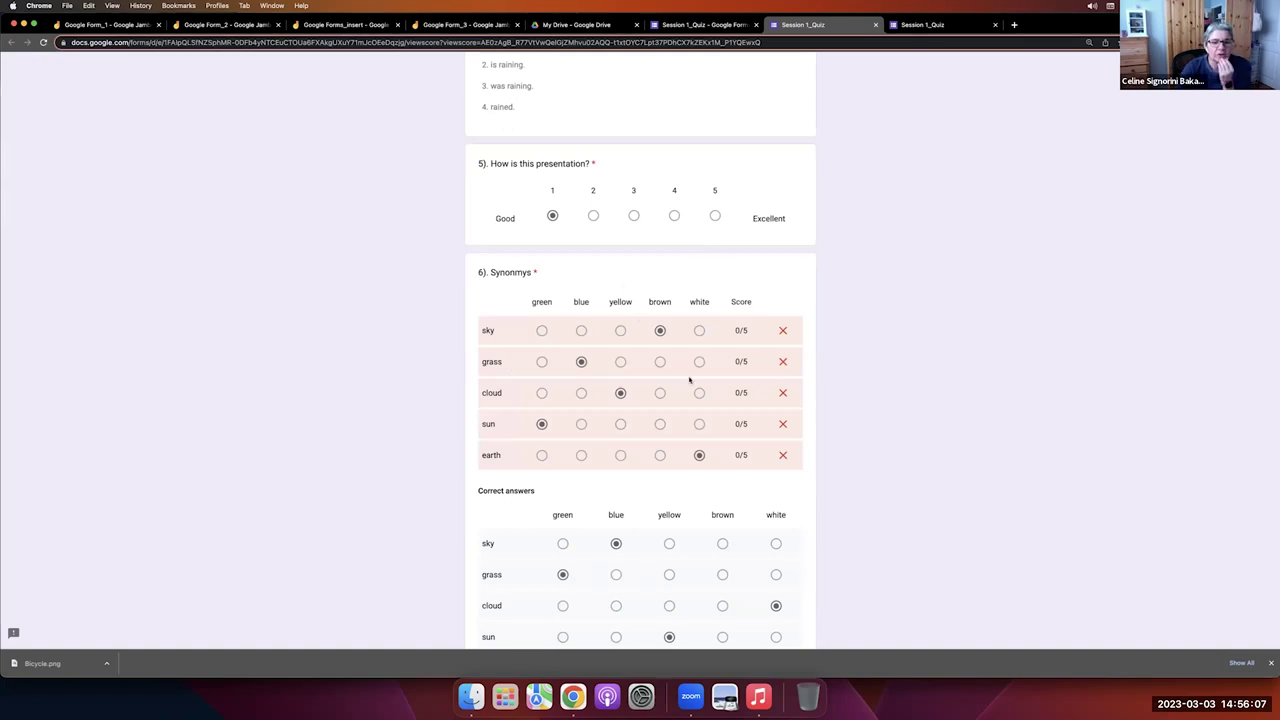
scroll(651, 399, "down", 2)
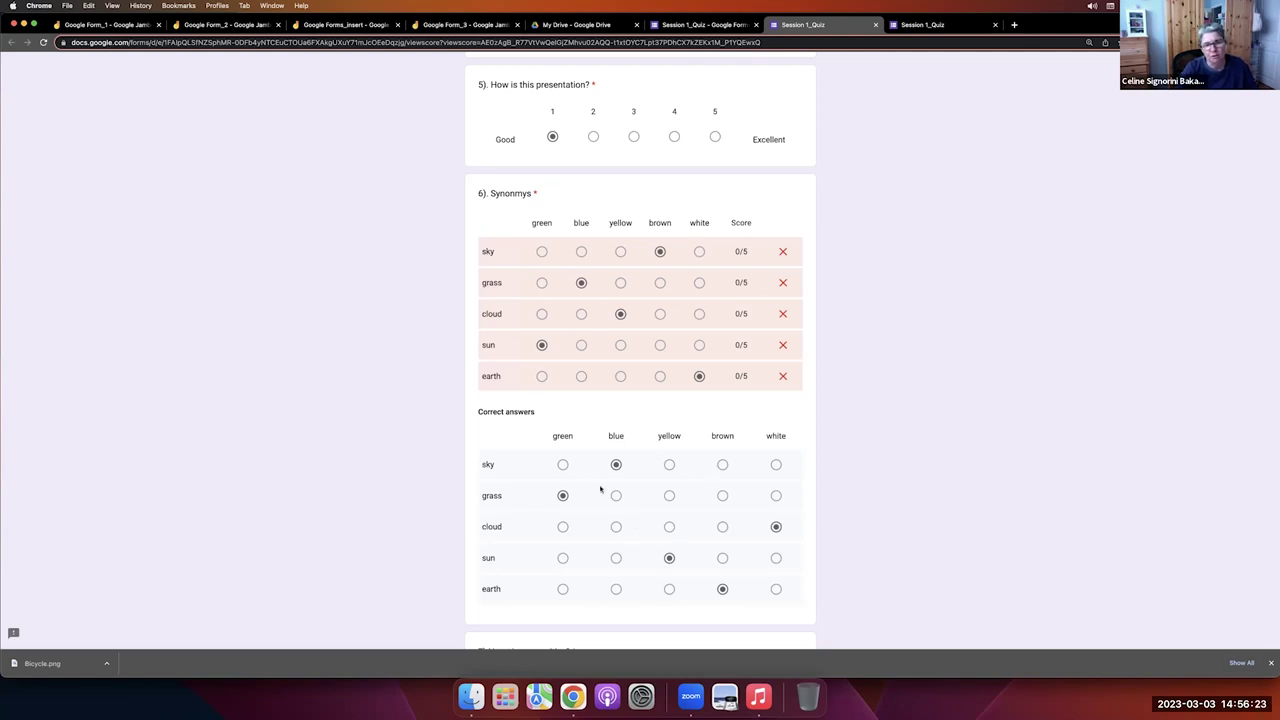
scroll(600, 489, "up", 5)
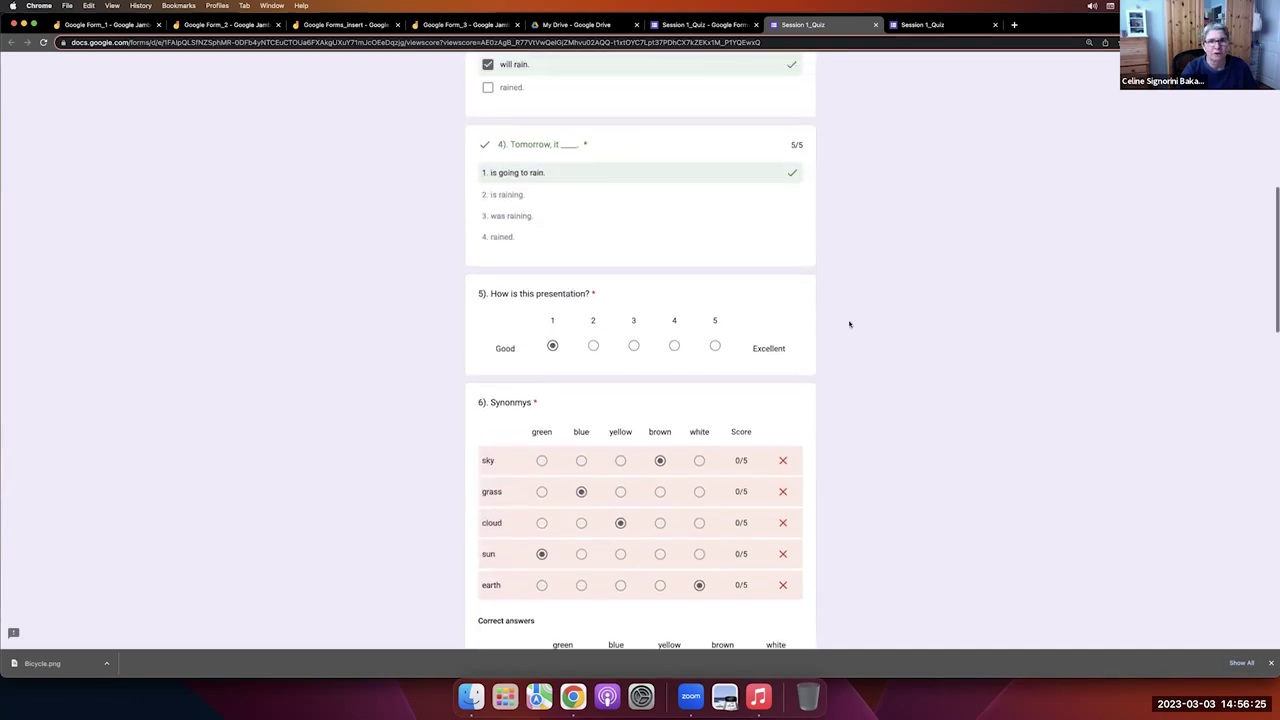
Preview the form again from the editor, highlight the heading on the page that opens, and close the preview.
left_click(703, 24)
scroll(623, 226, "down", 15)
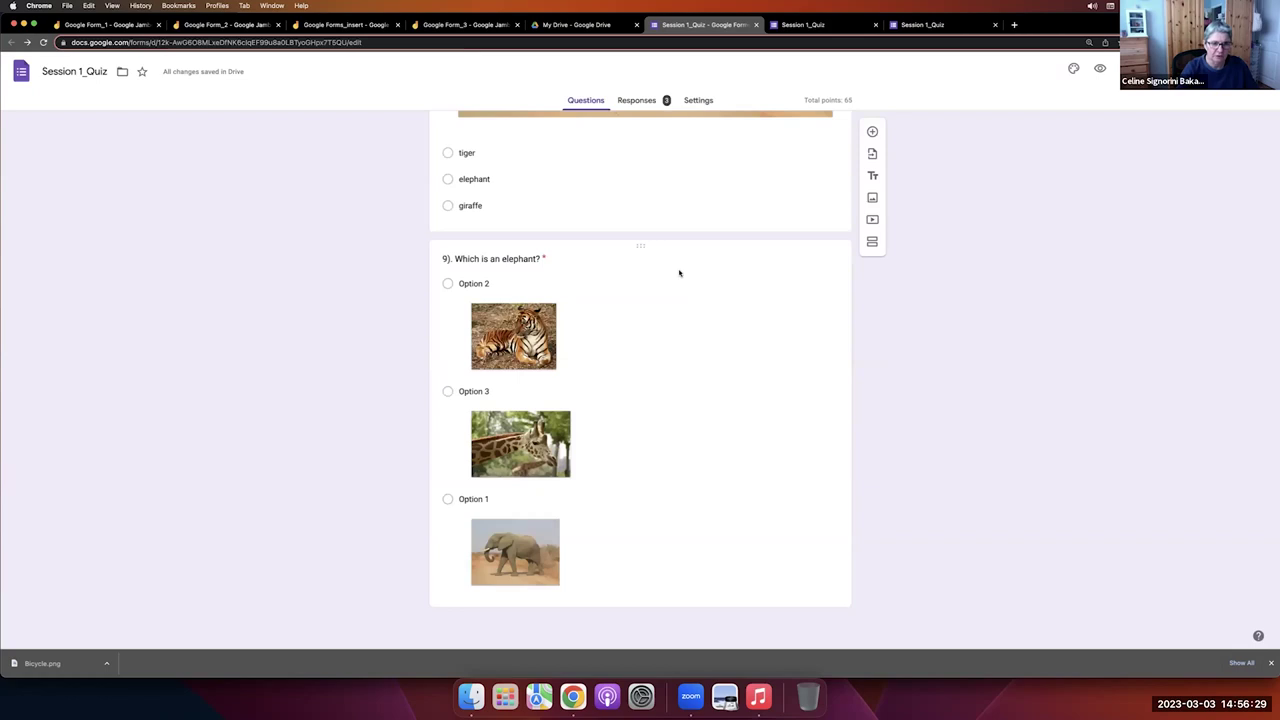
scroll(677, 274, "up", 4)
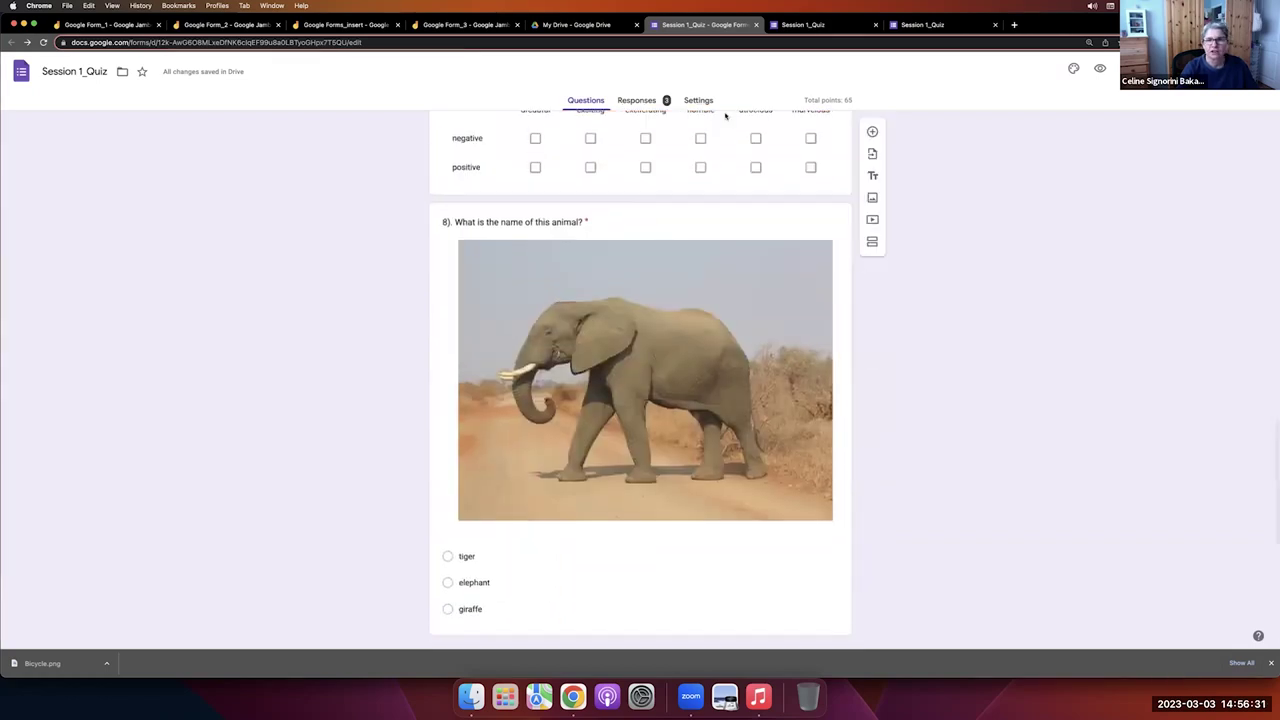
left_click(1104, 69)
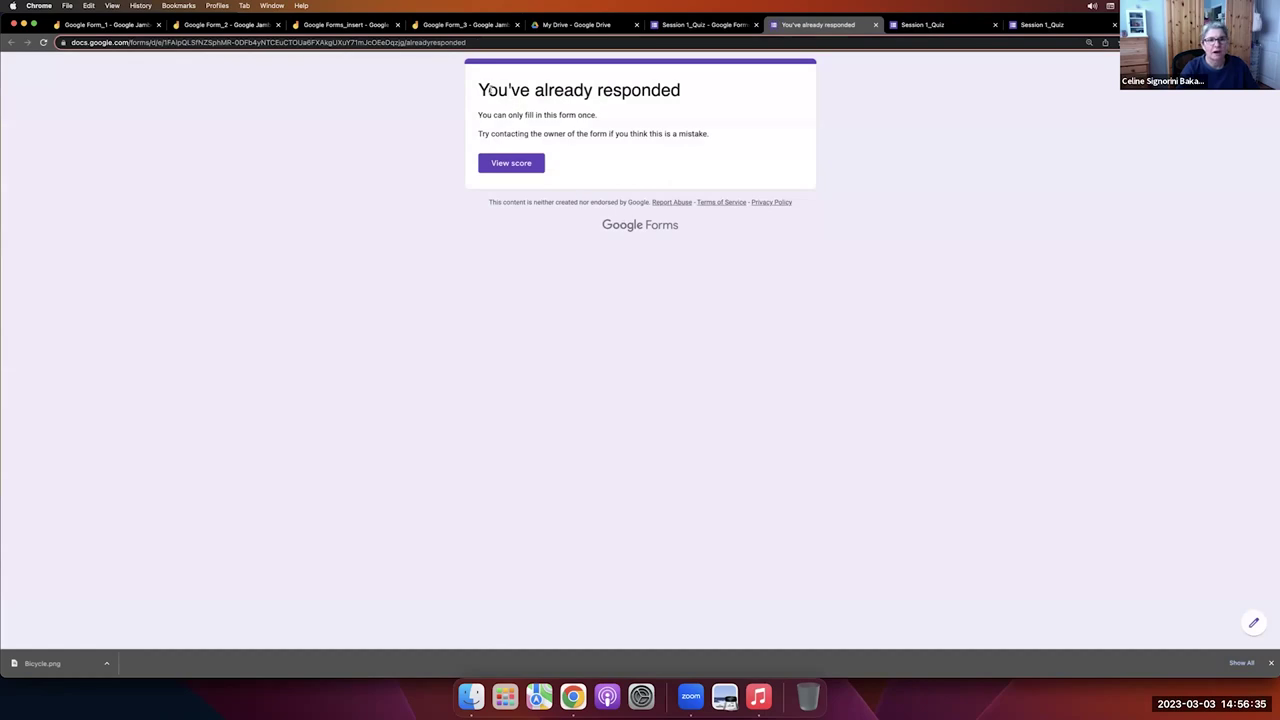
left_click_drag(479, 89, 751, 89)
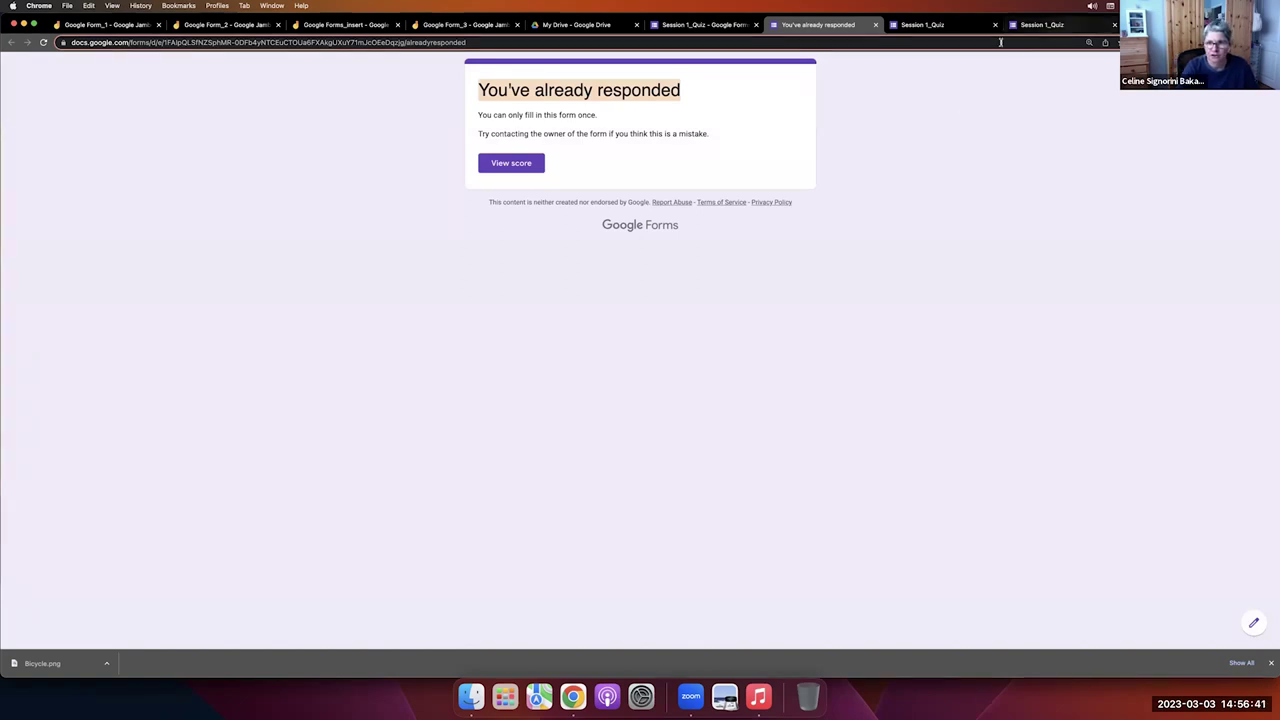
left_click(876, 24)
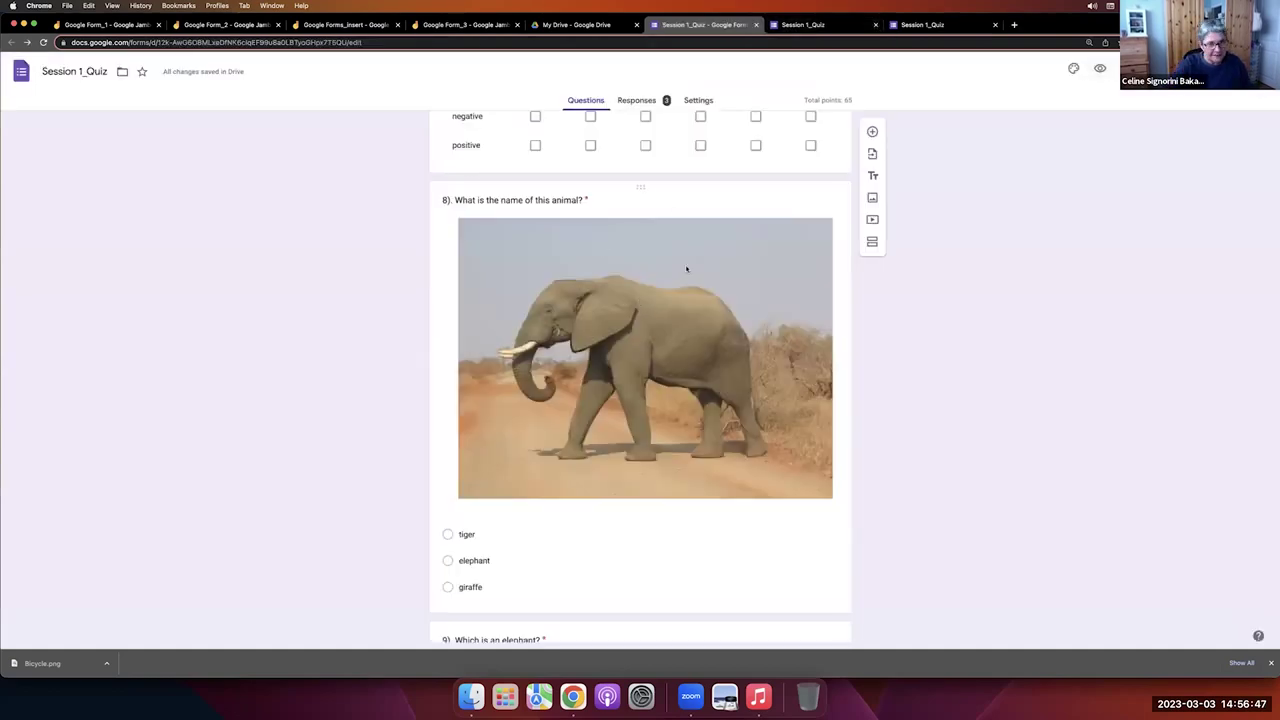
Look back through the form's questions in the editor and select the "will rain." option of question 3.
scroll(676, 371, "down", 4)
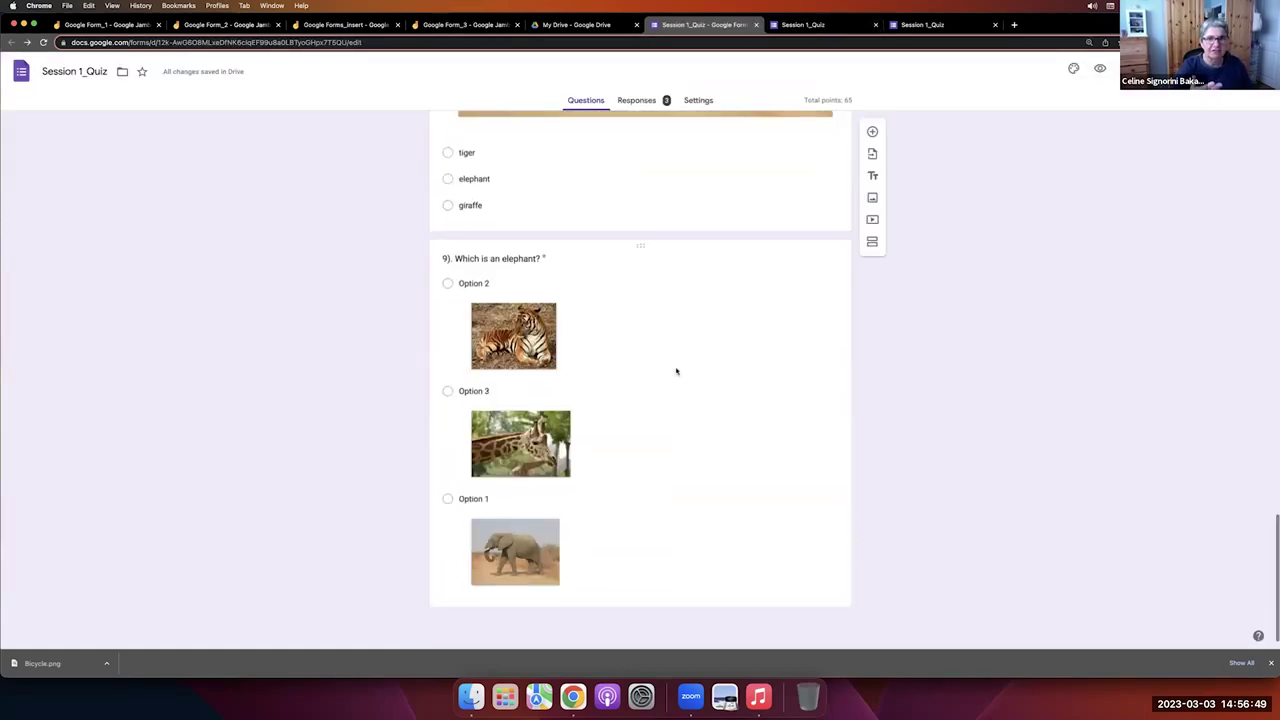
scroll(676, 371, "up", 3)
scroll(676, 371, "up", 10)
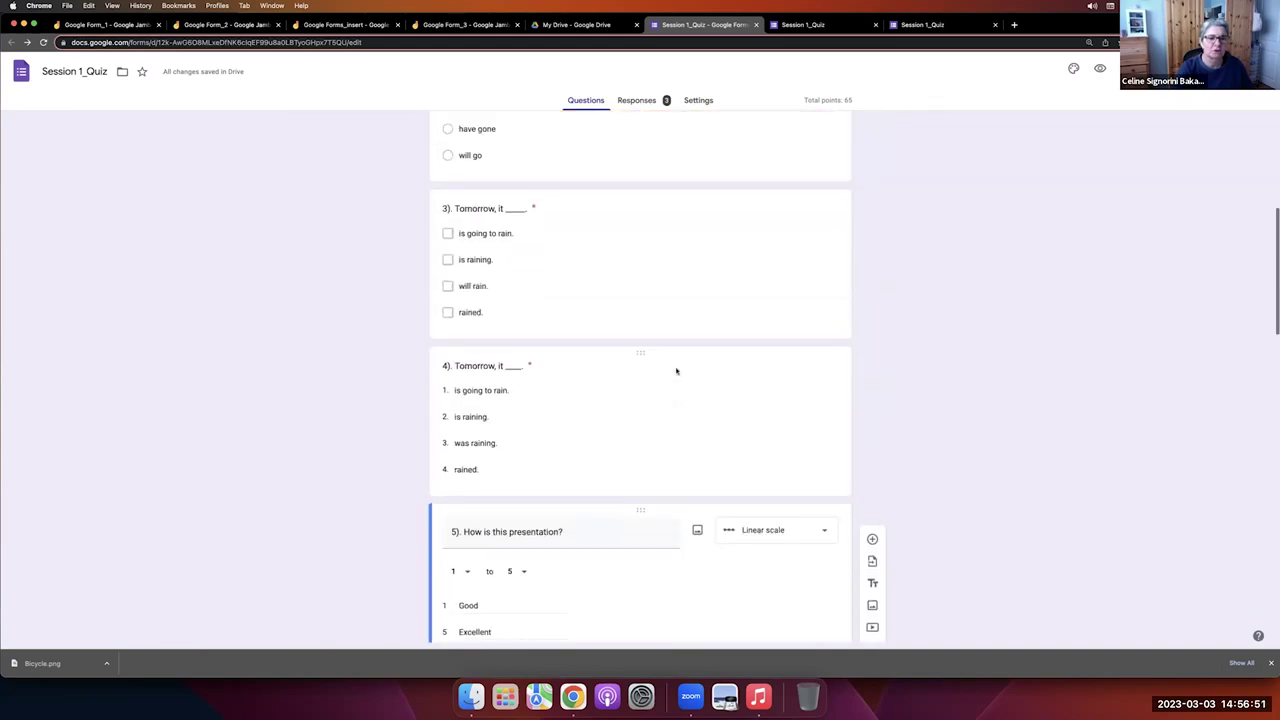
left_click(600, 303)
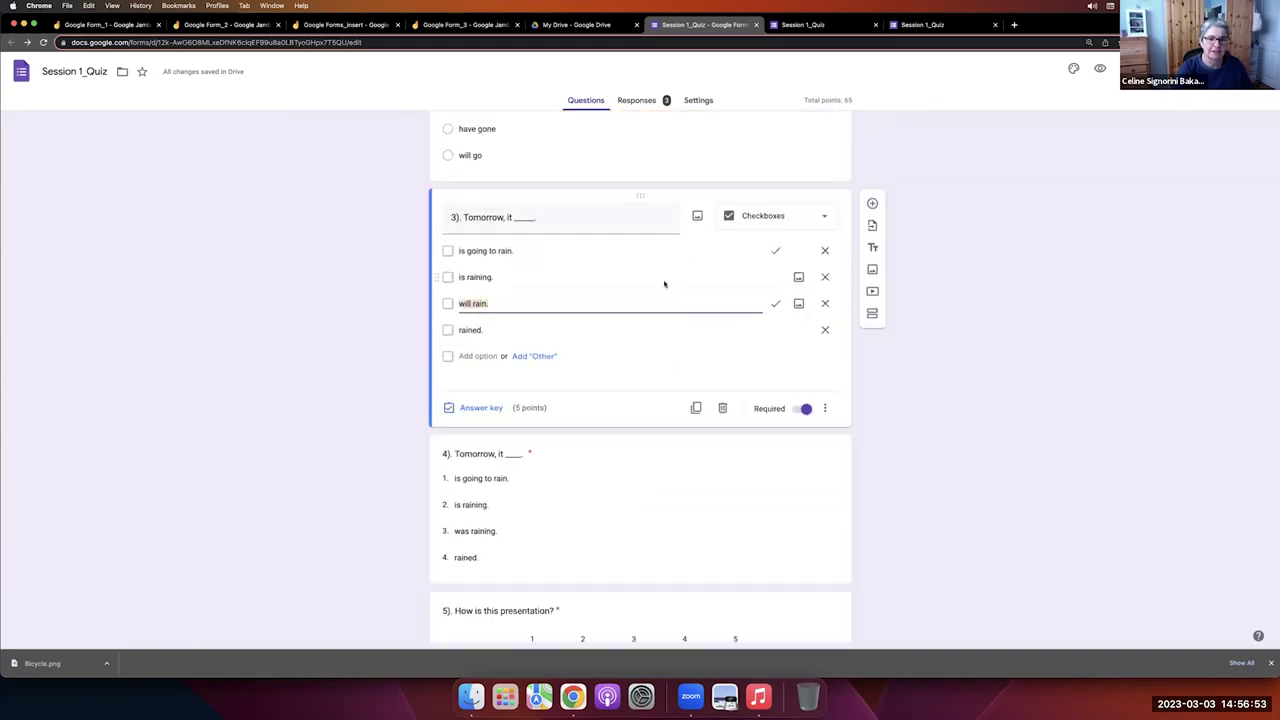
scroll(680, 309, "down", 2)
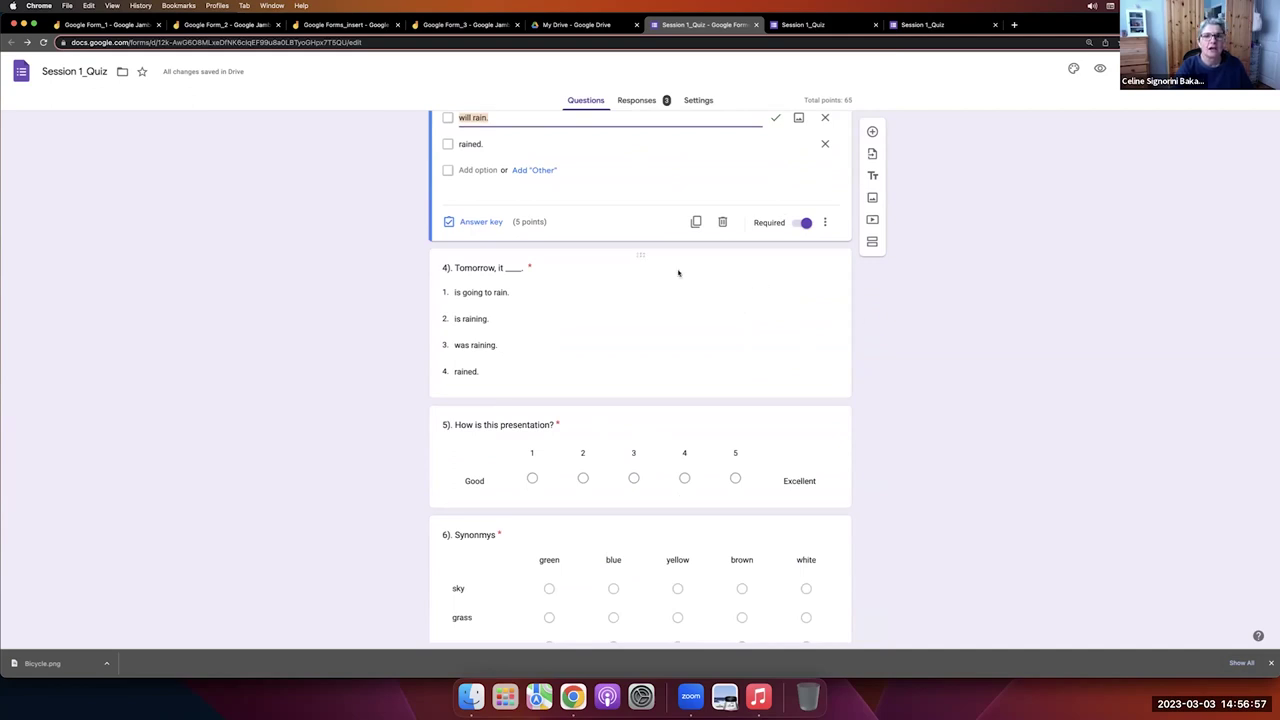
Look once more at the grid questions on the response's score page, close that page, and return to the form editor.
left_click(820, 25)
scroll(631, 363, "down", 5)
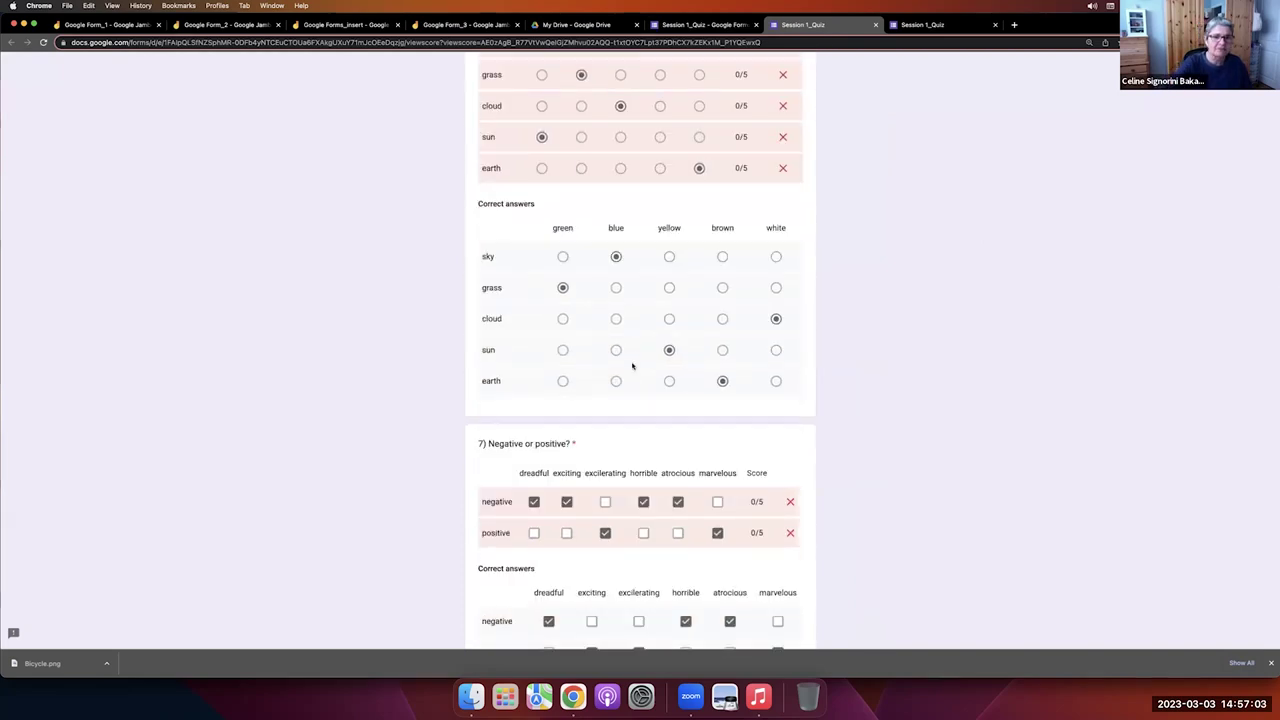
left_click(876, 25)
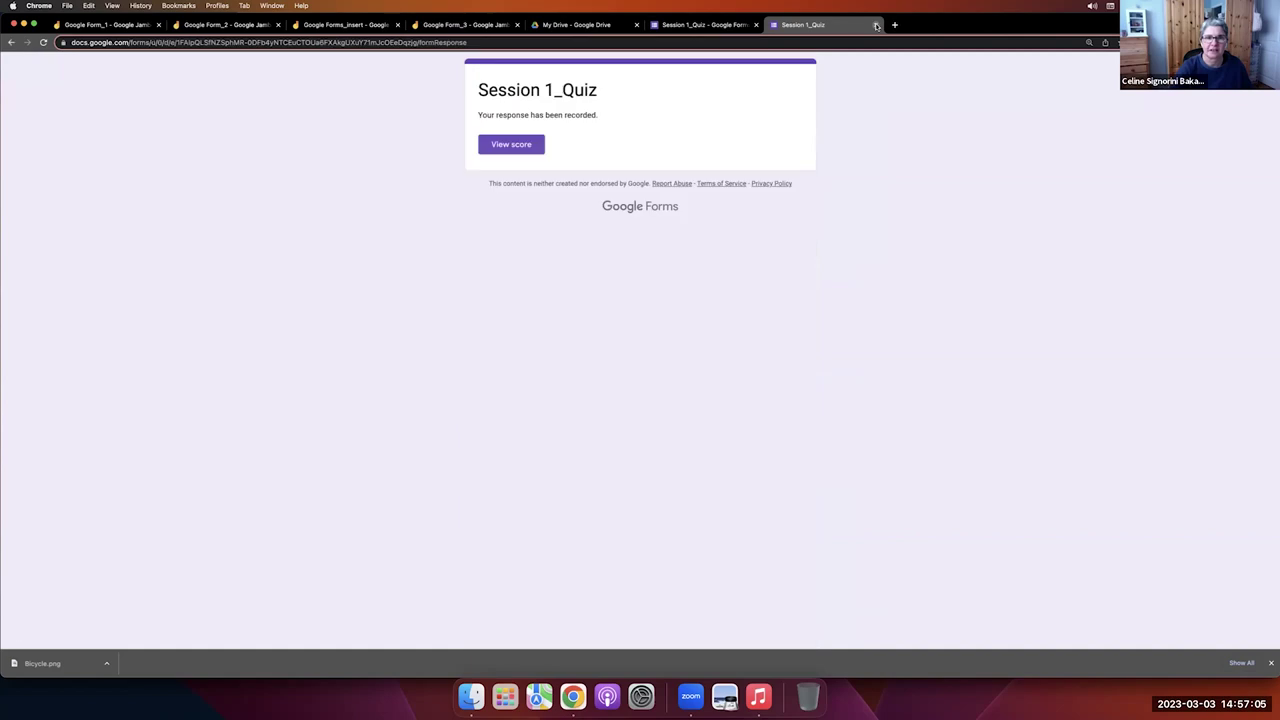
left_click(700, 25)
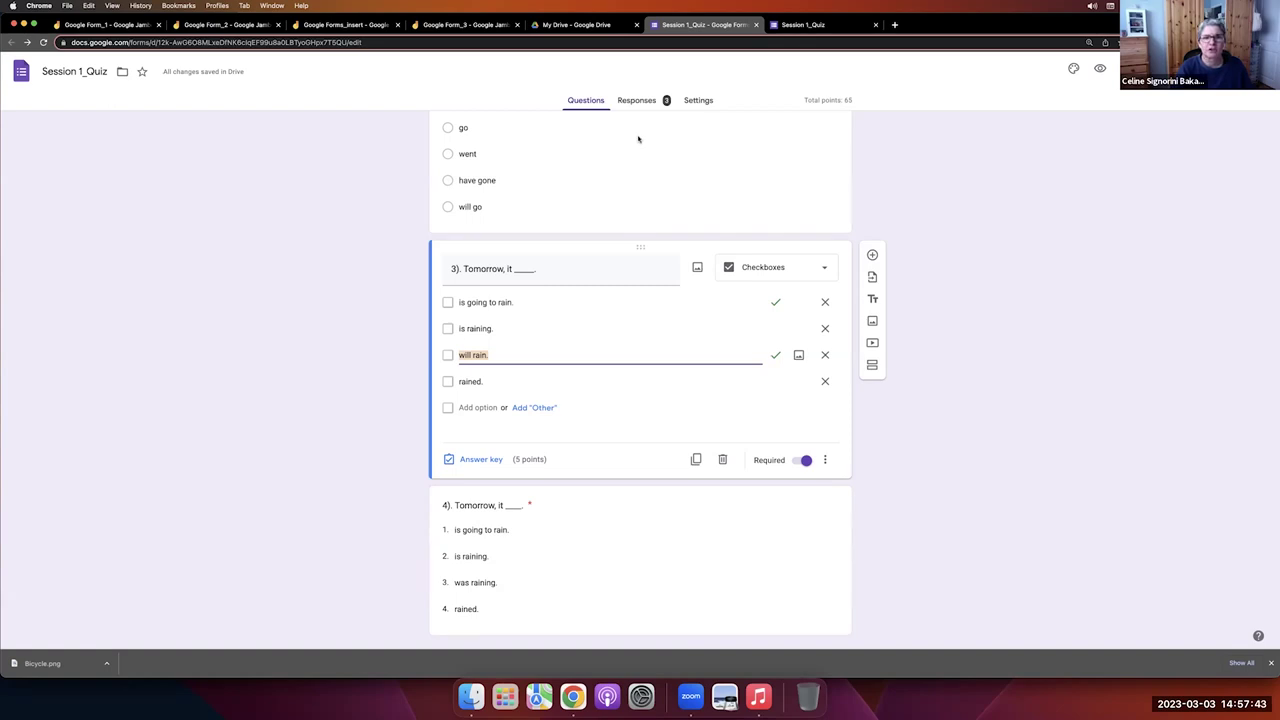
Switch to the Google Form_2 Jamboard and go through the frames on testing and correcting the quiz, up to the "possible embellishments" frame.
left_click(208, 24)
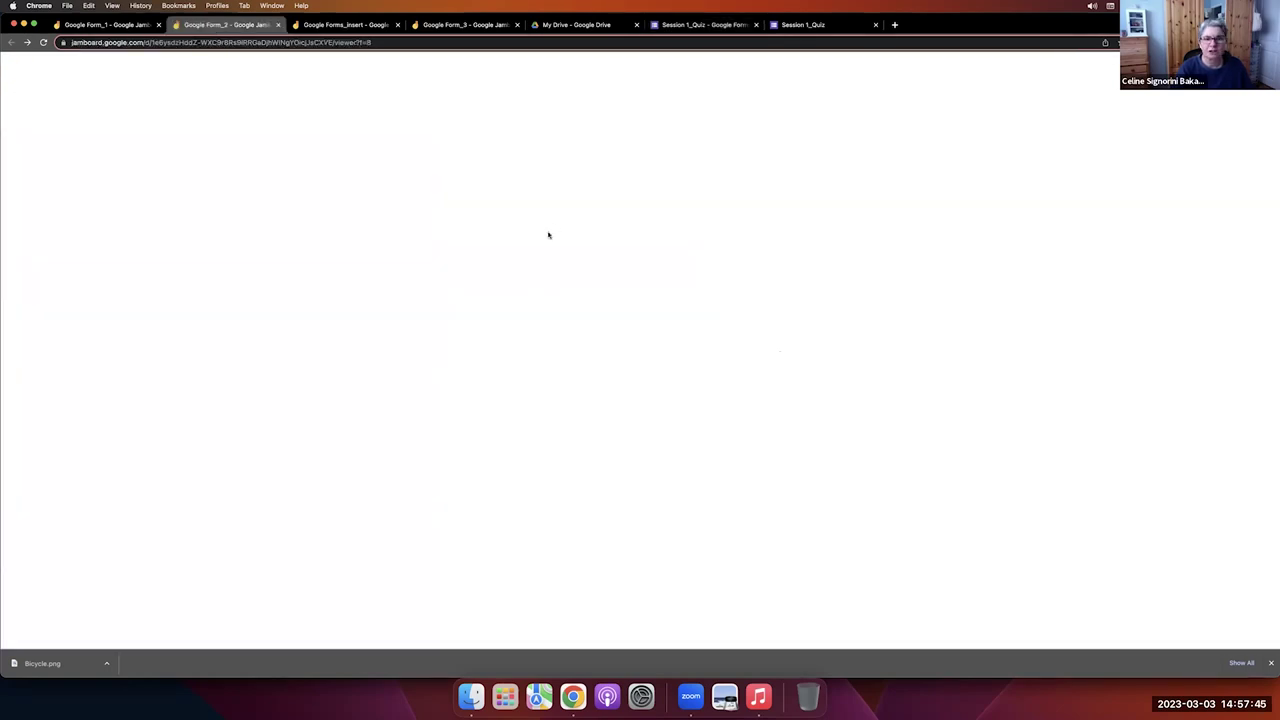
left_click(672, 69)
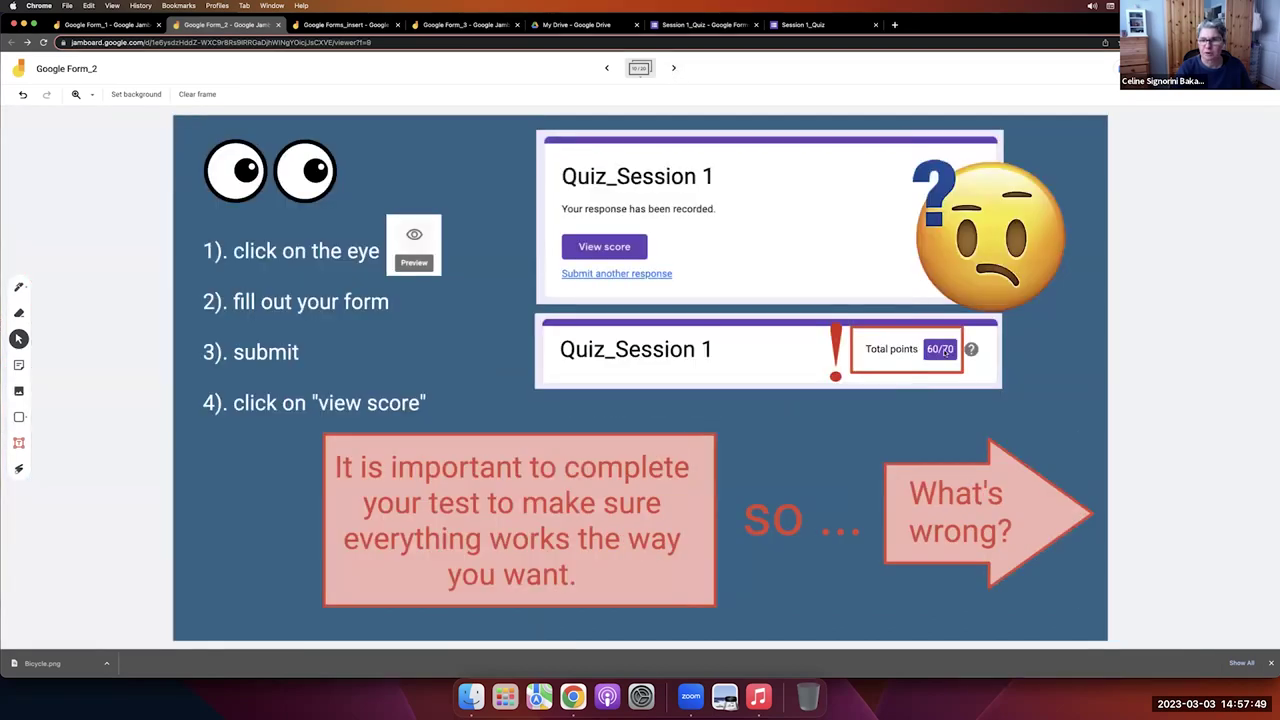
left_click(673, 68)
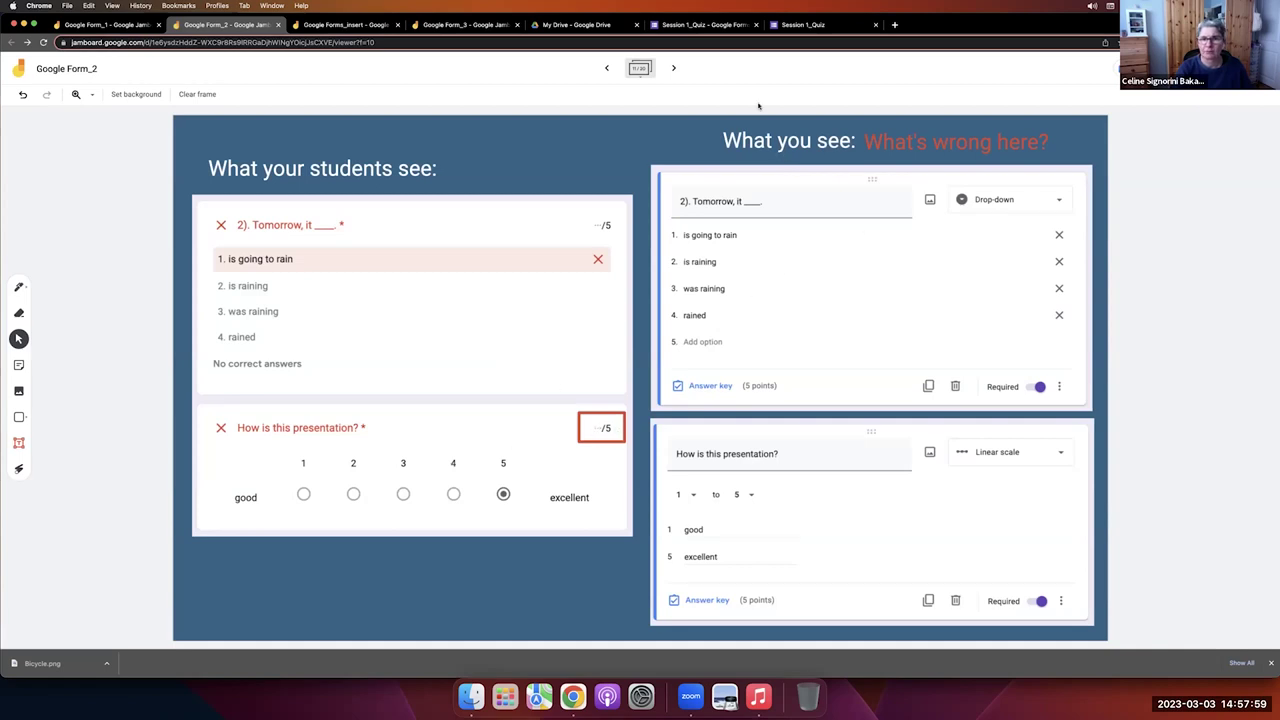
key("Right")
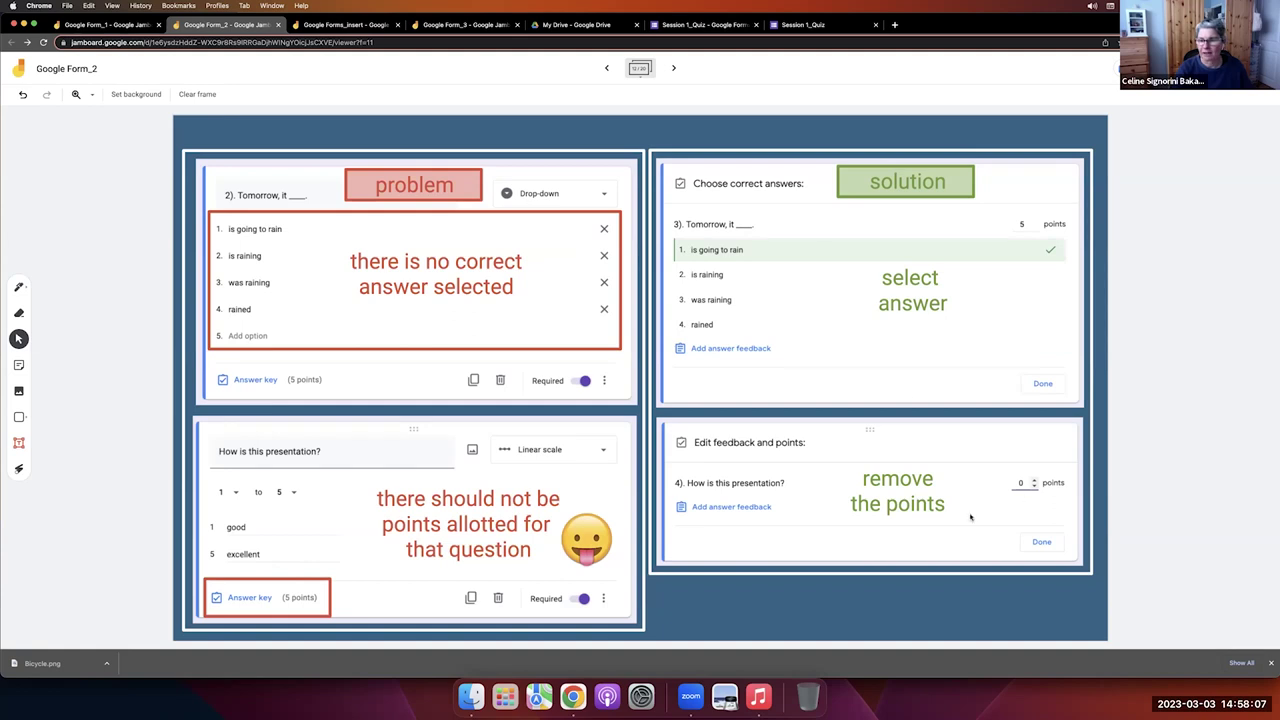
left_click(674, 68)
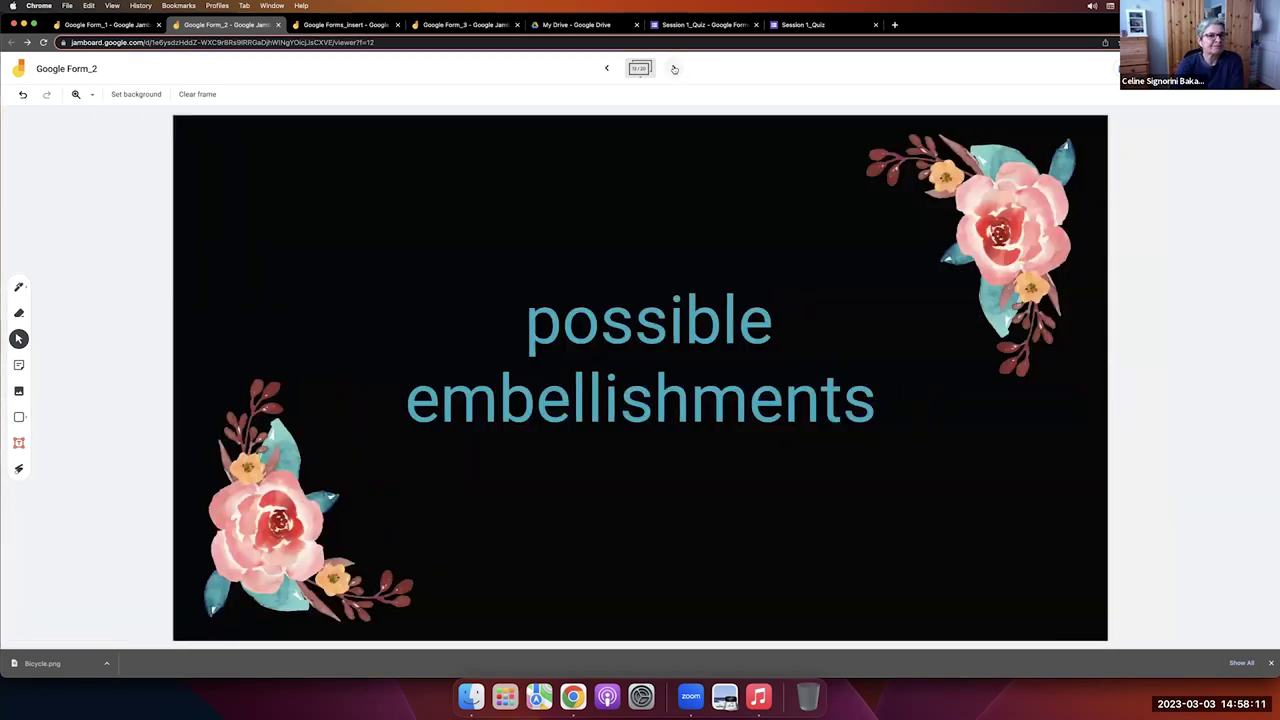
left_click(606, 68)
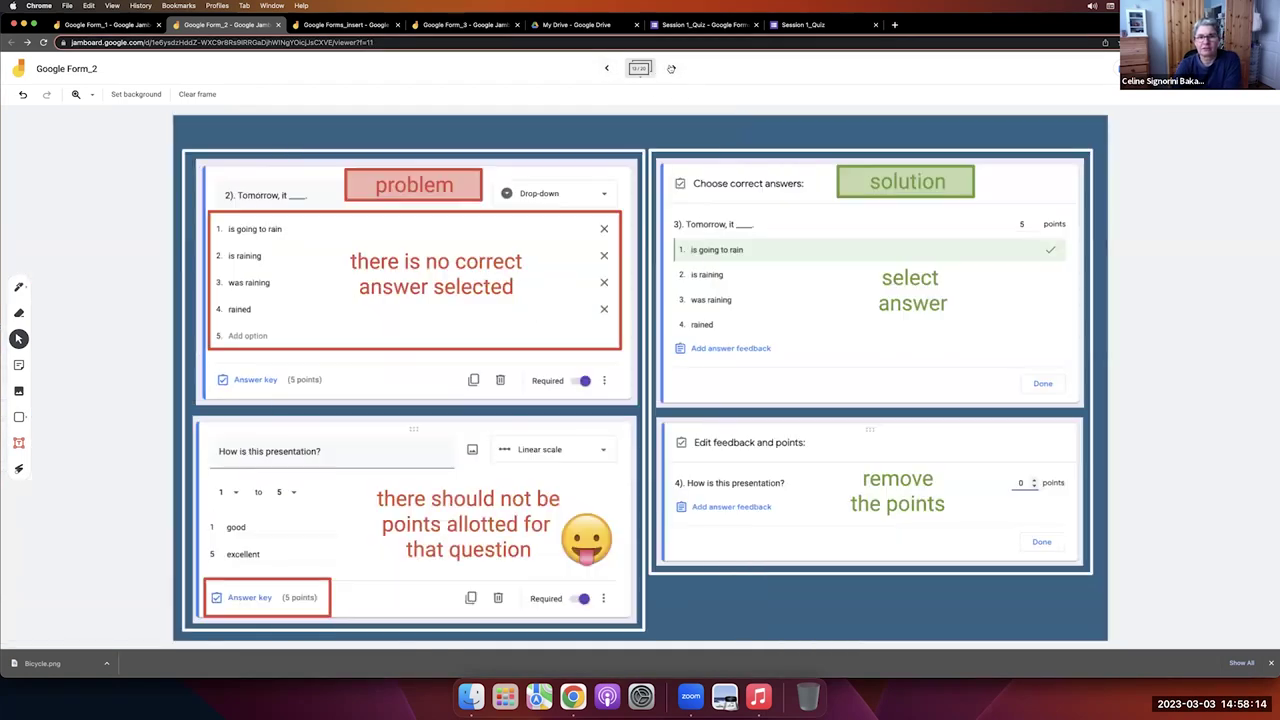
left_click(672, 68)
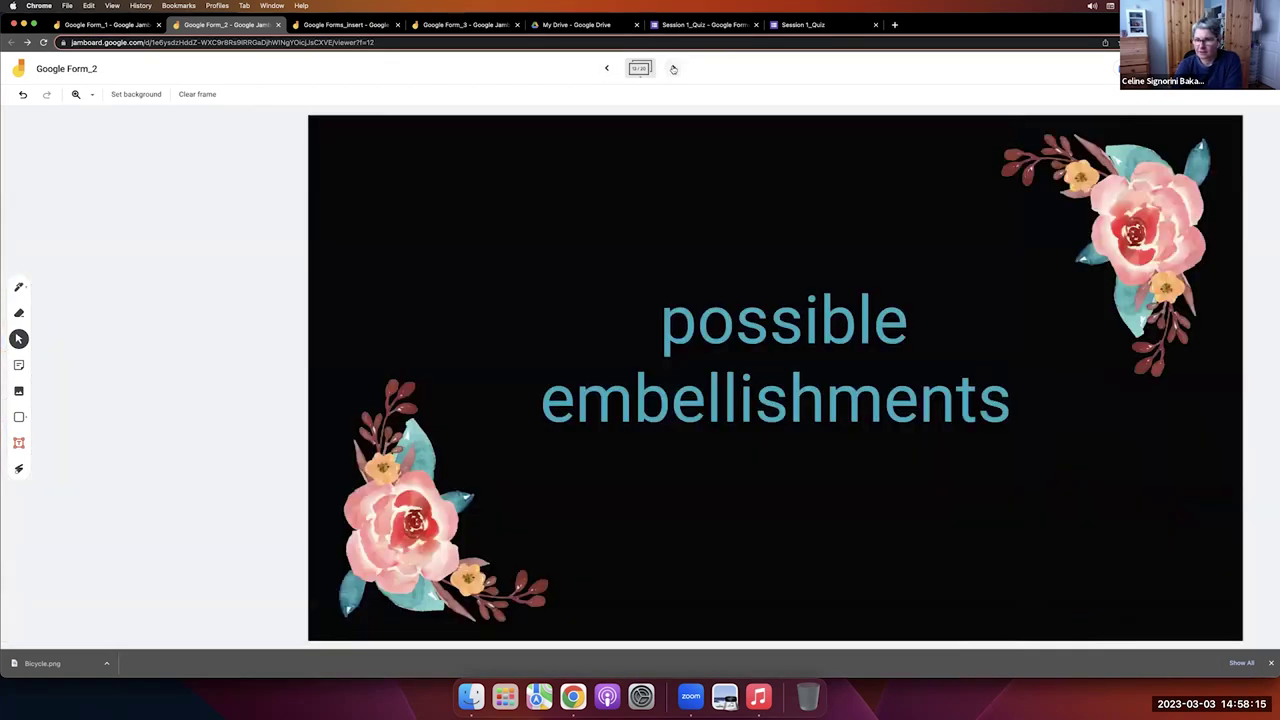
left_click(702, 24)
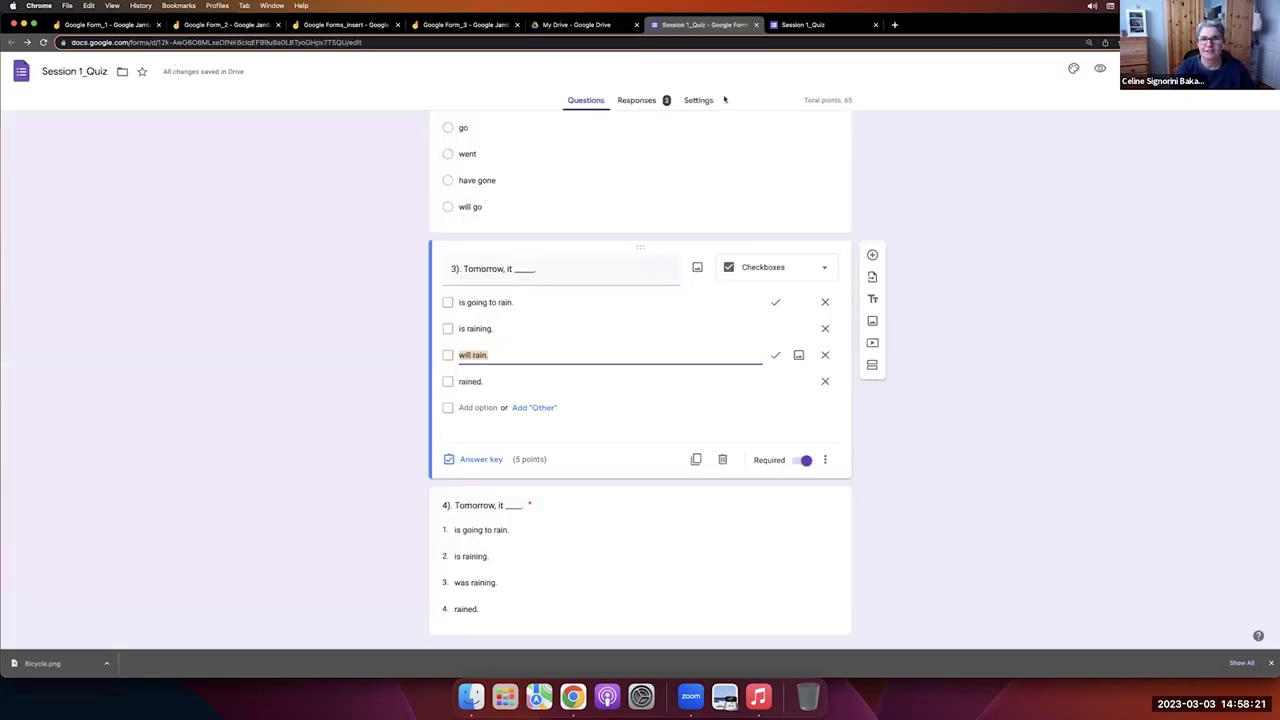
left_click(217, 25)
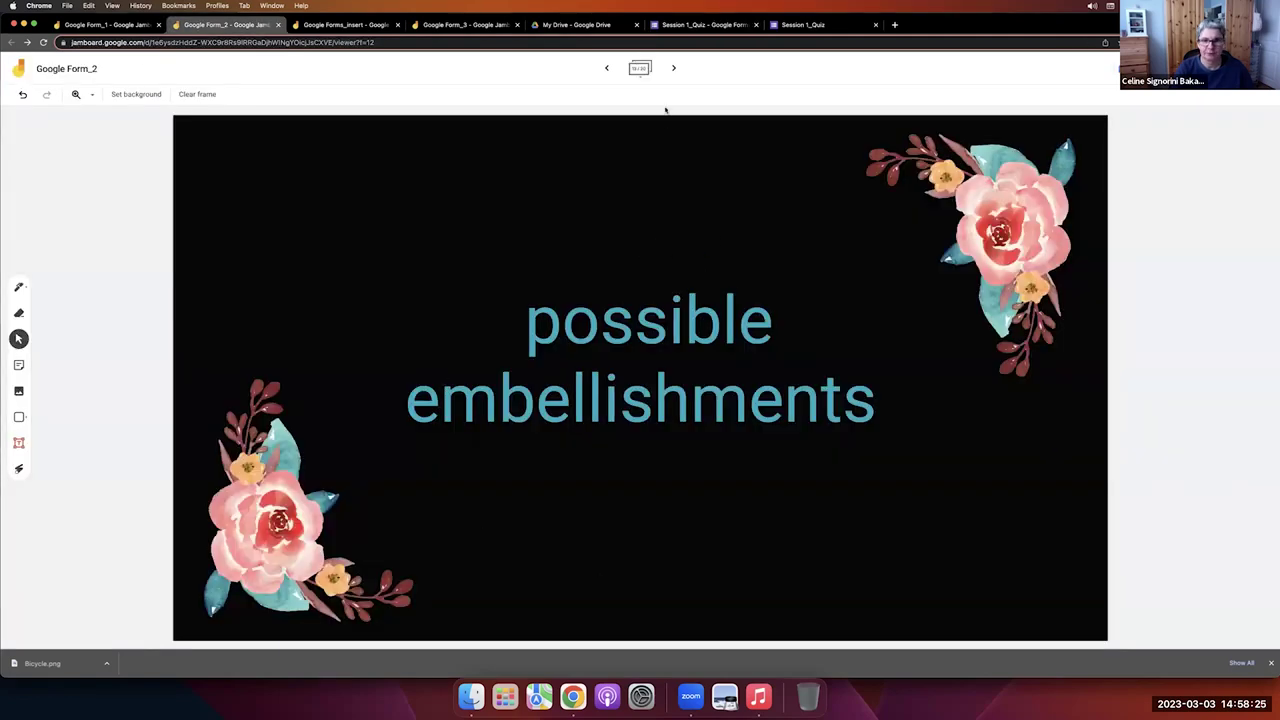
View the Jamboard frame on customising the theme, return to the Session 1_Quiz editor, and open its theme settings.
left_click(673, 68)
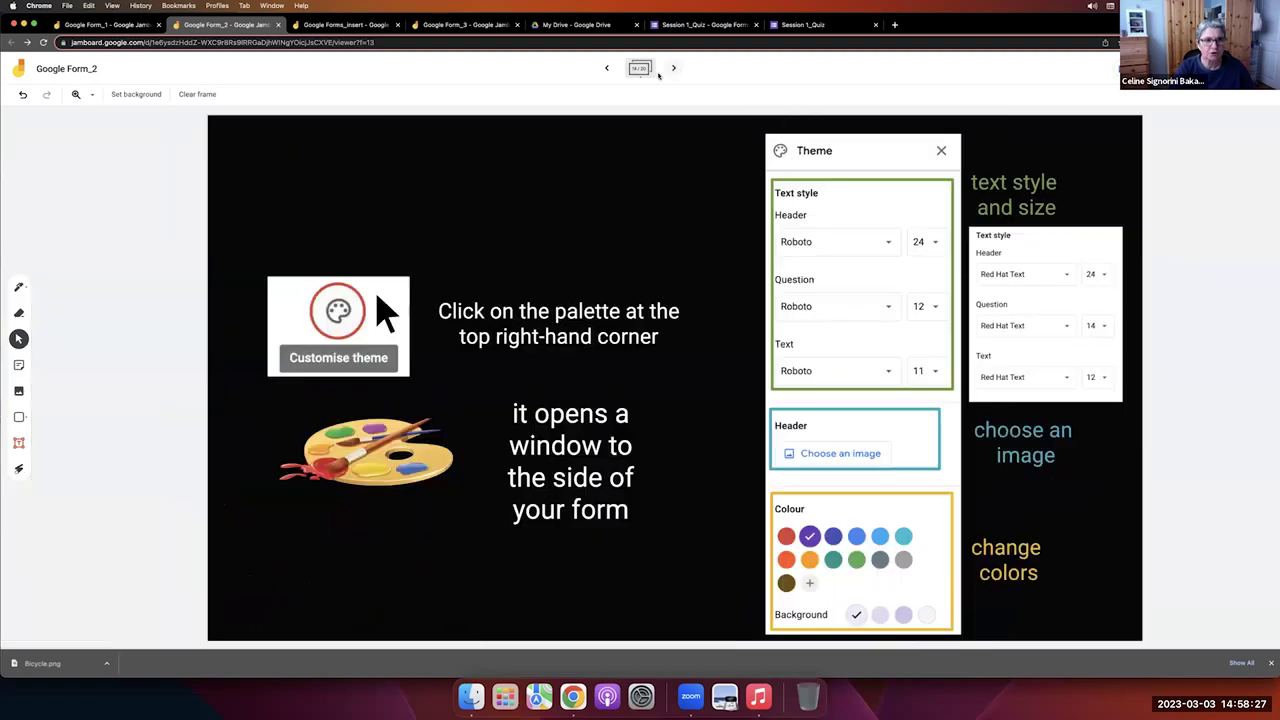
left_click(704, 27)
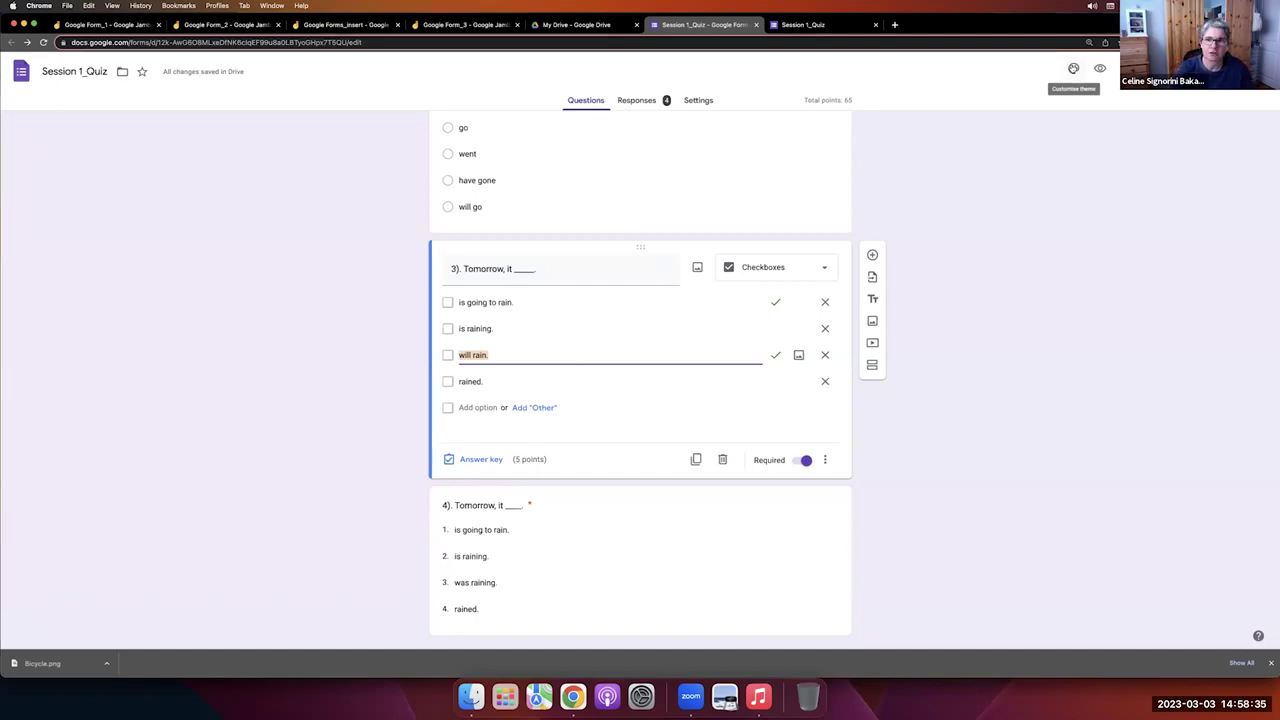
left_click(1073, 68)
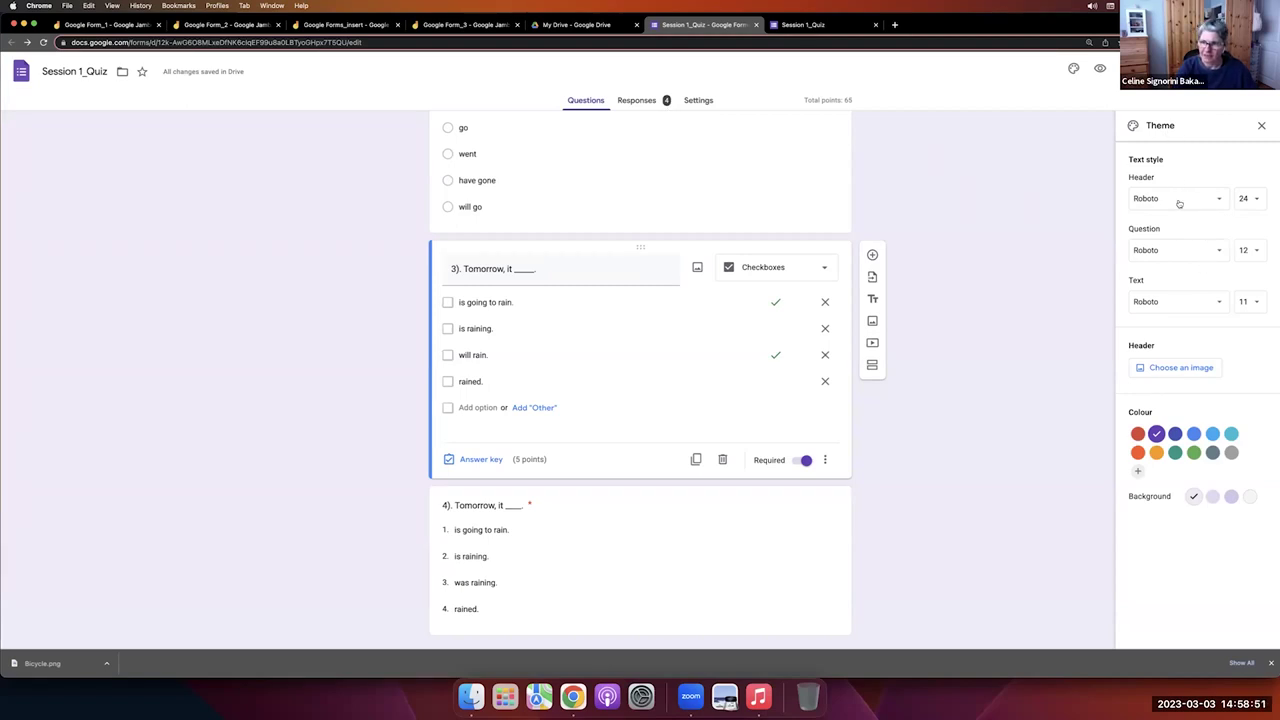
Set the font of the form's header, question and text styles to Red Hat Text.
left_click(1219, 199)
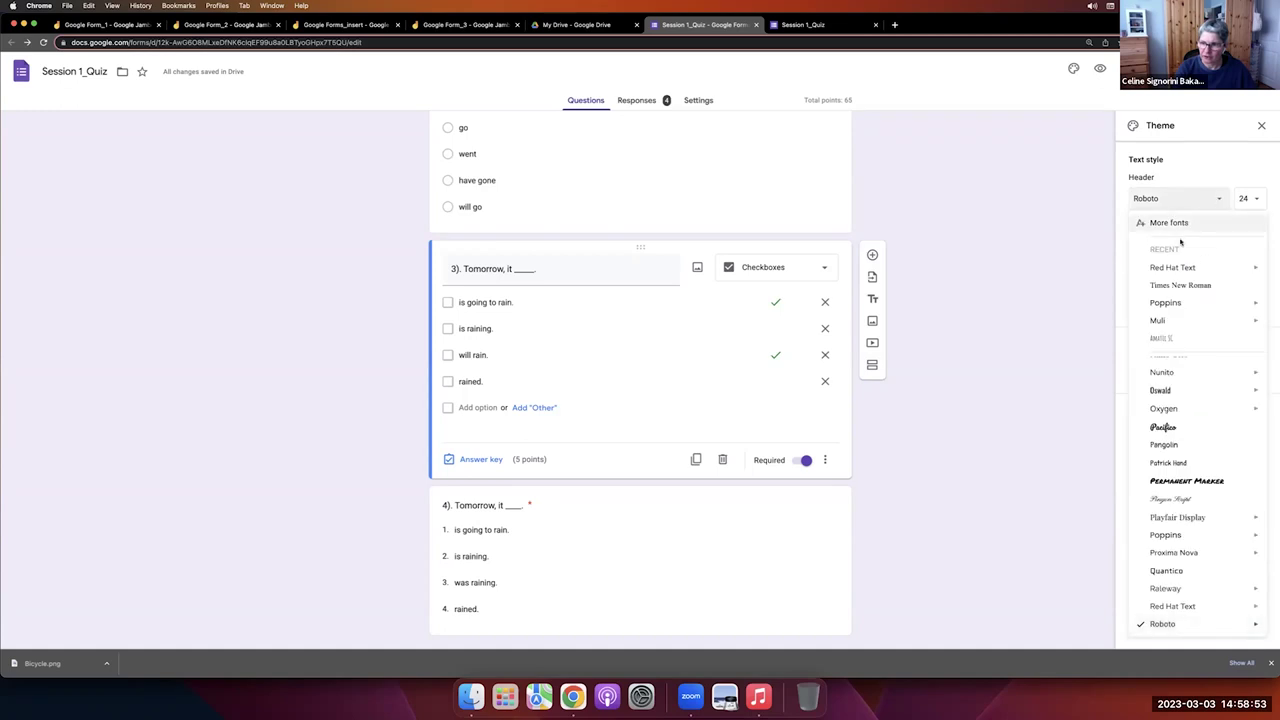
left_click(1215, 169)
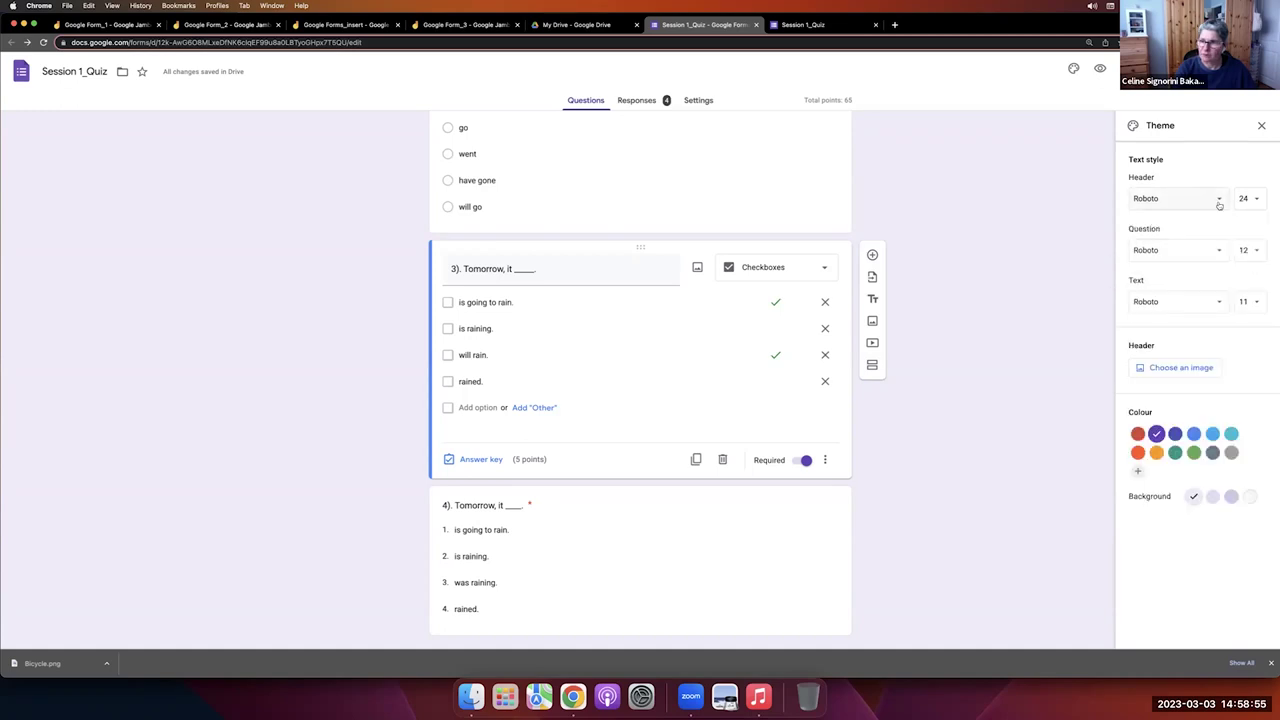
left_click(1220, 199)
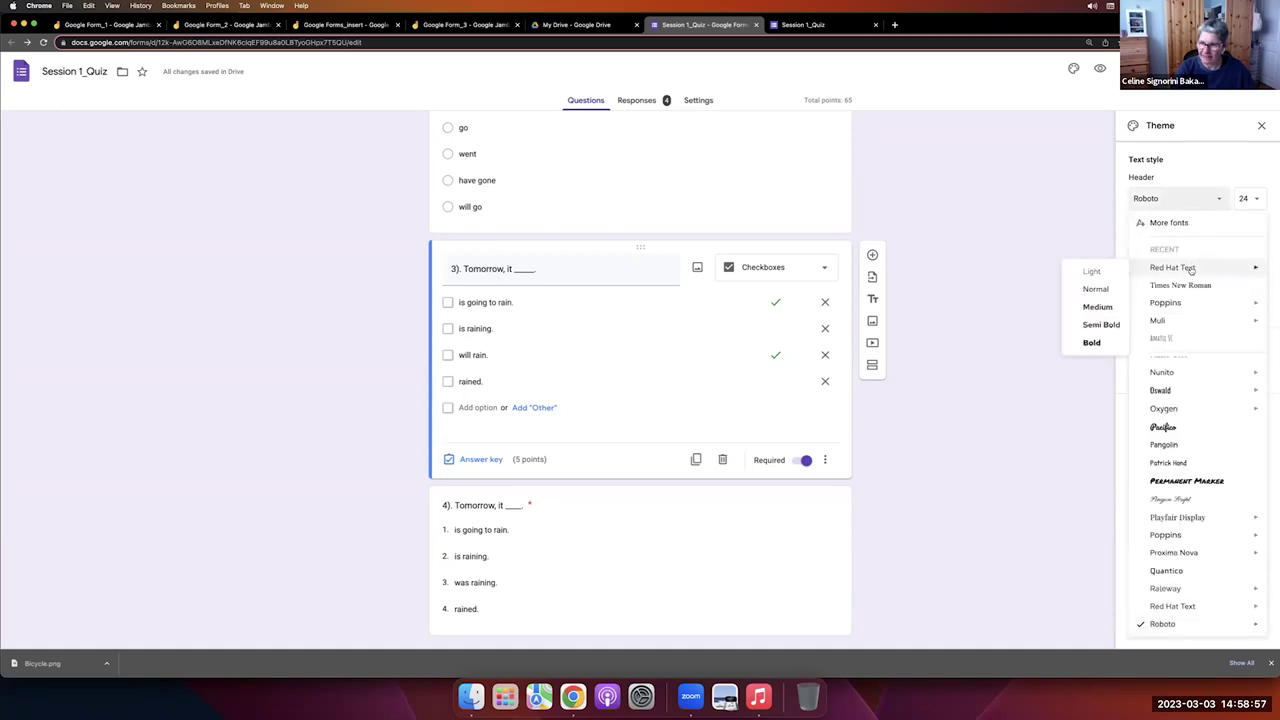
left_click(1190, 270)
left_click(1180, 250)
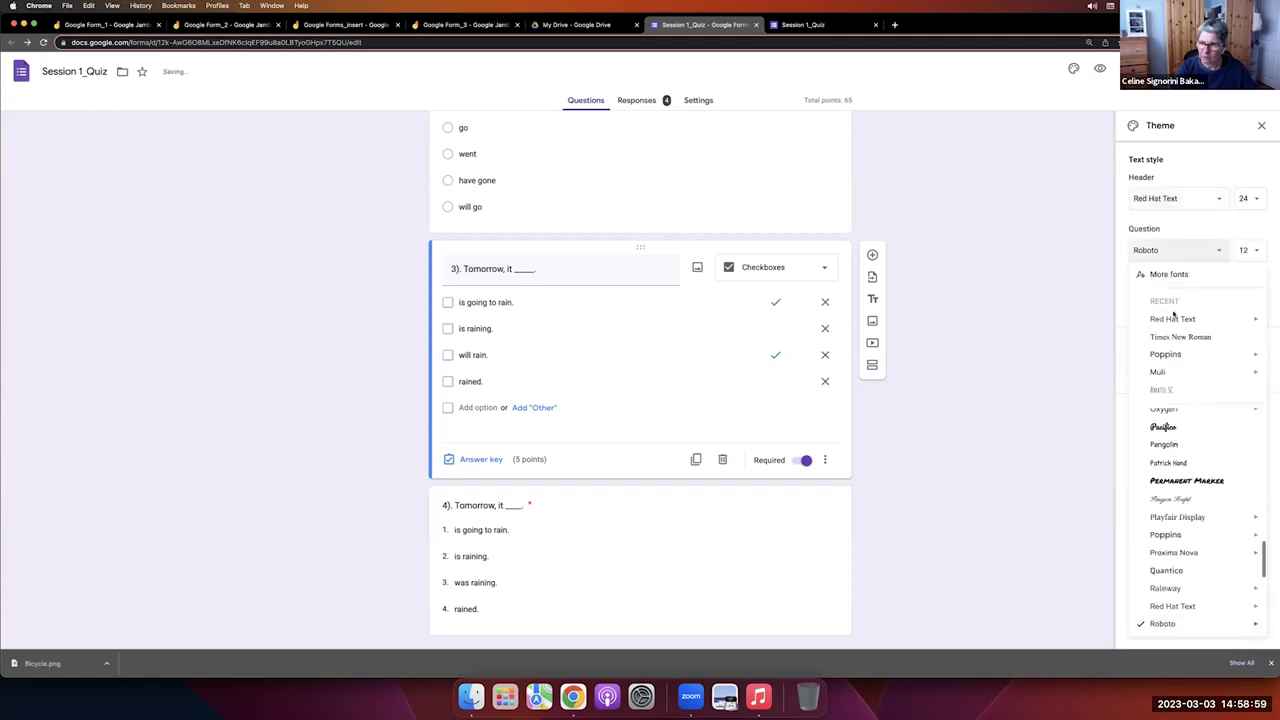
left_click(1183, 318)
left_click(1180, 301)
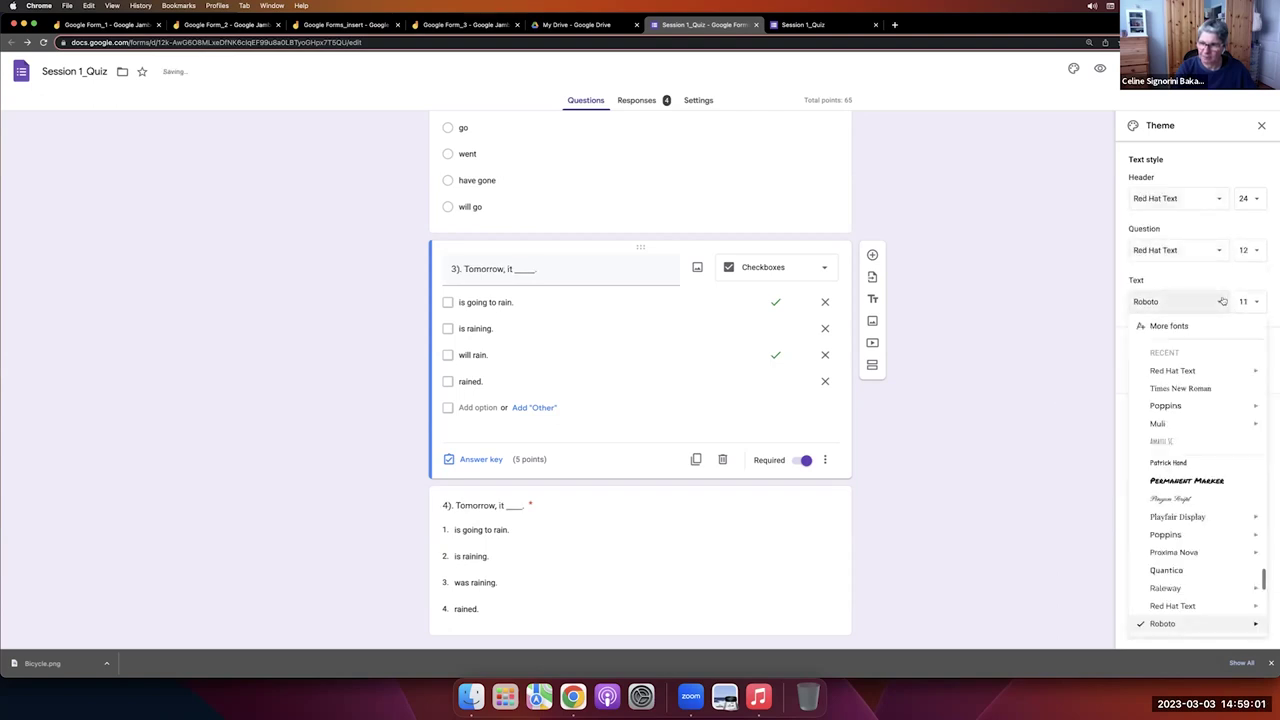
left_click(1183, 371)
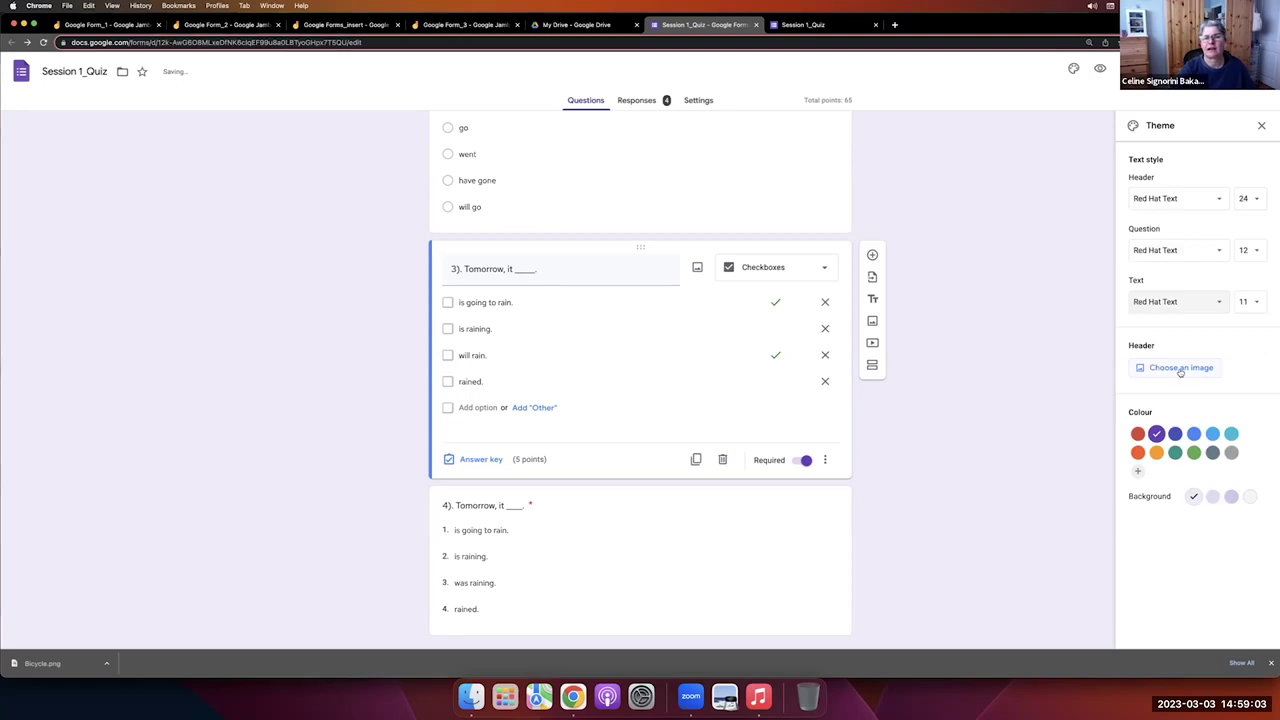
Set the theme's question font size to 14 and the text font size to 12.
left_click(1253, 250)
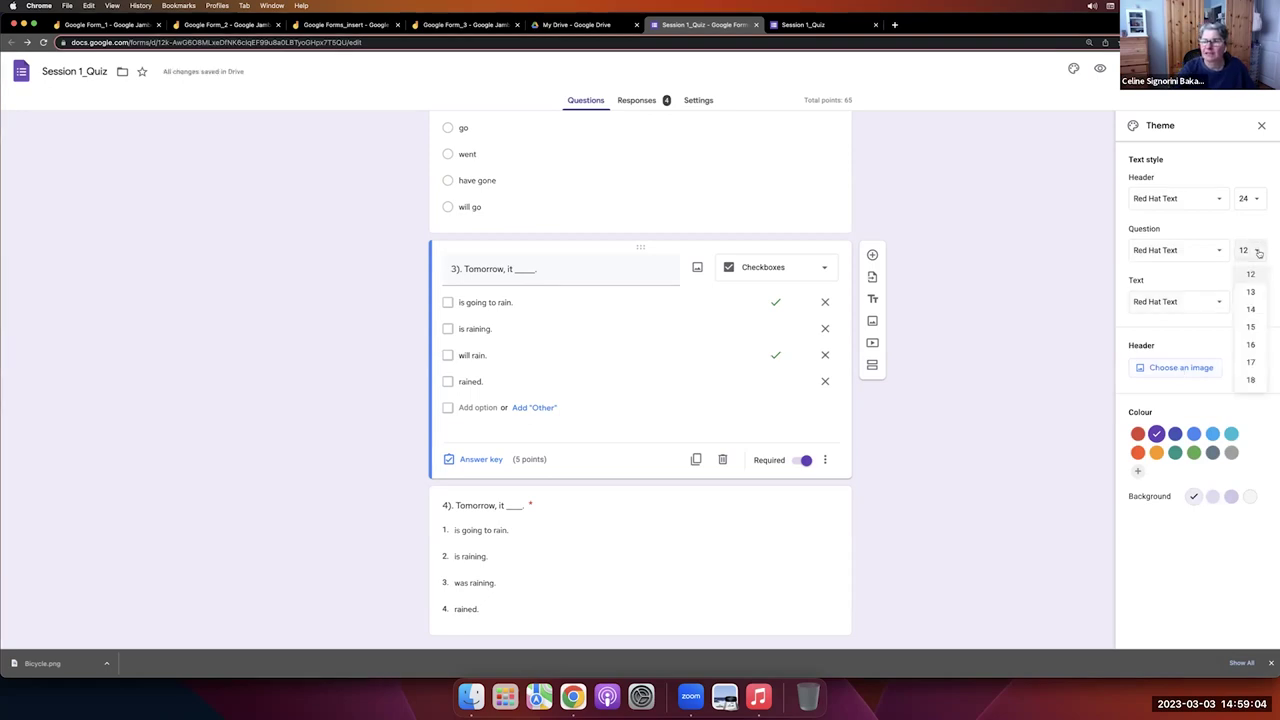
left_click(1251, 310)
left_click(1255, 305)
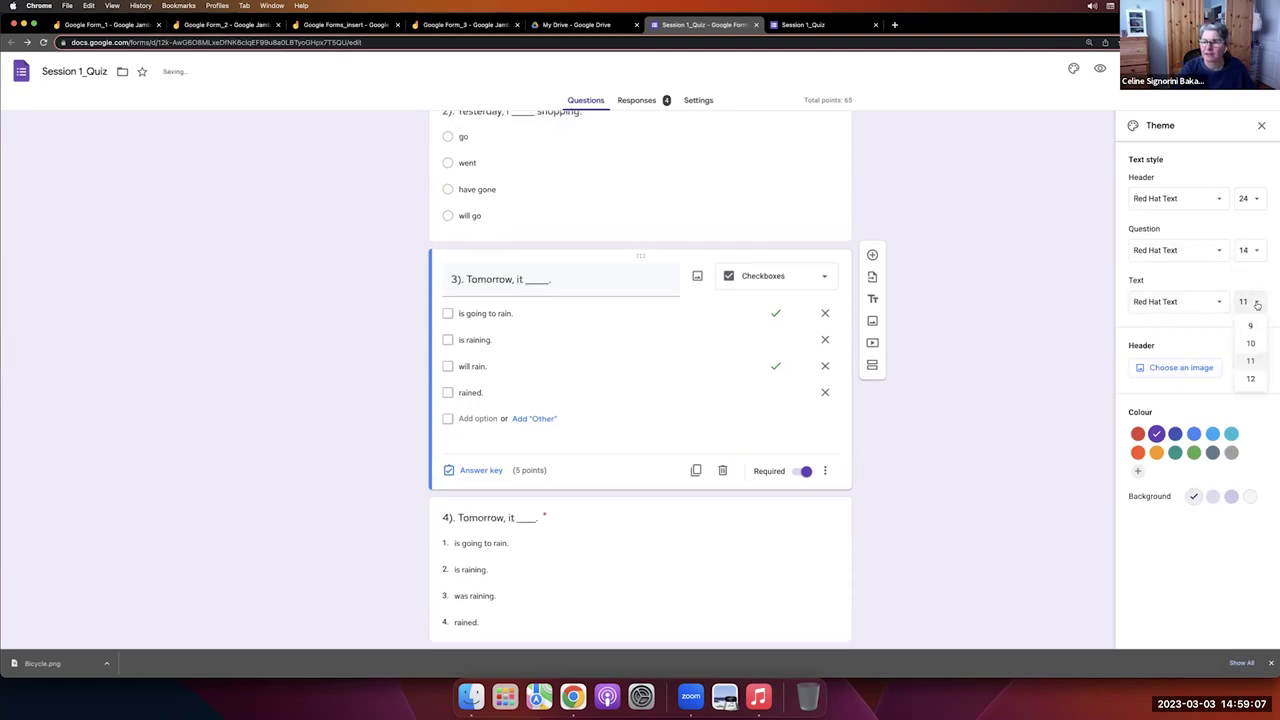
left_click(1250, 387)
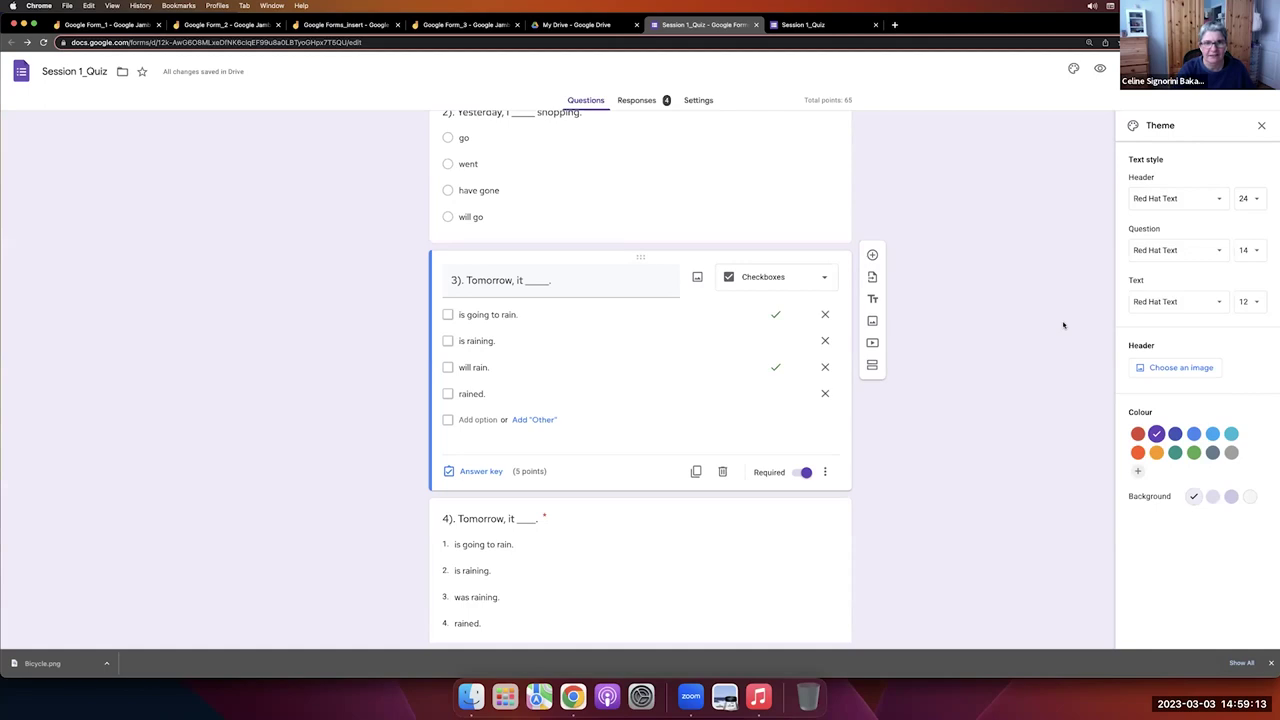
Insert the dark microphone picture from the Work and School themes as the form's header image.
left_click(1186, 369)
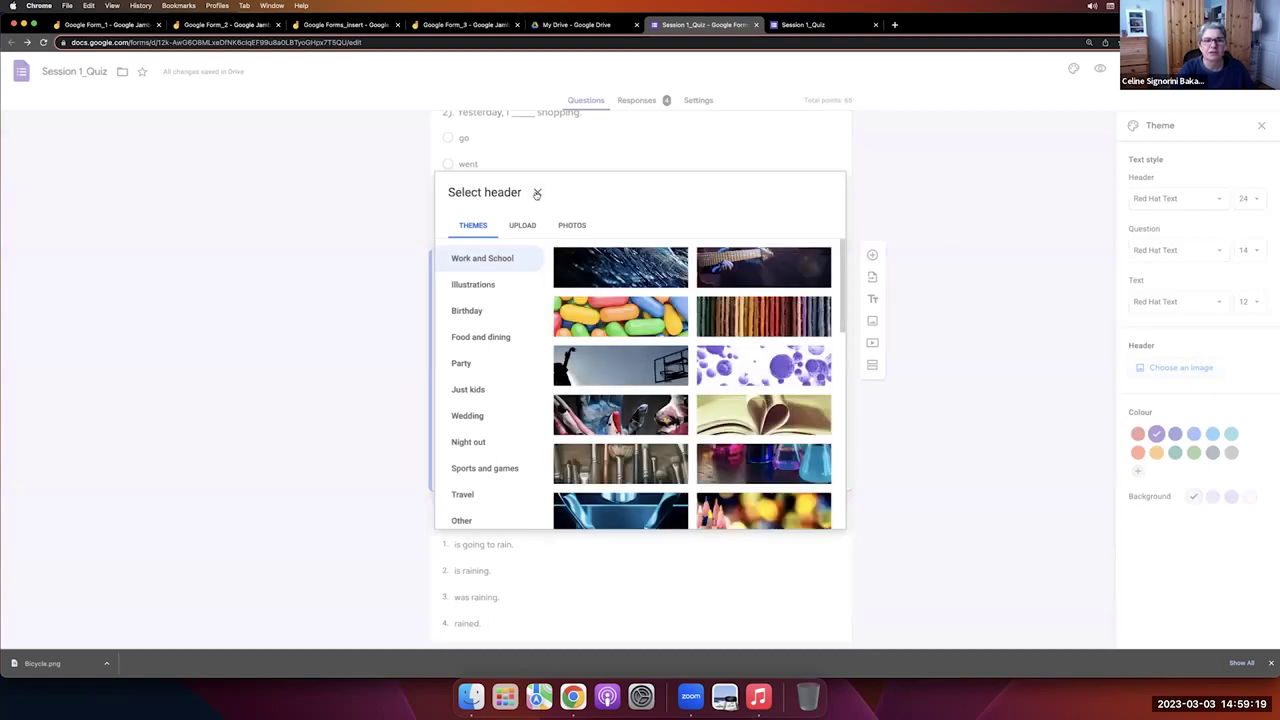
left_click(537, 193)
scroll(530, 190, "up", 4)
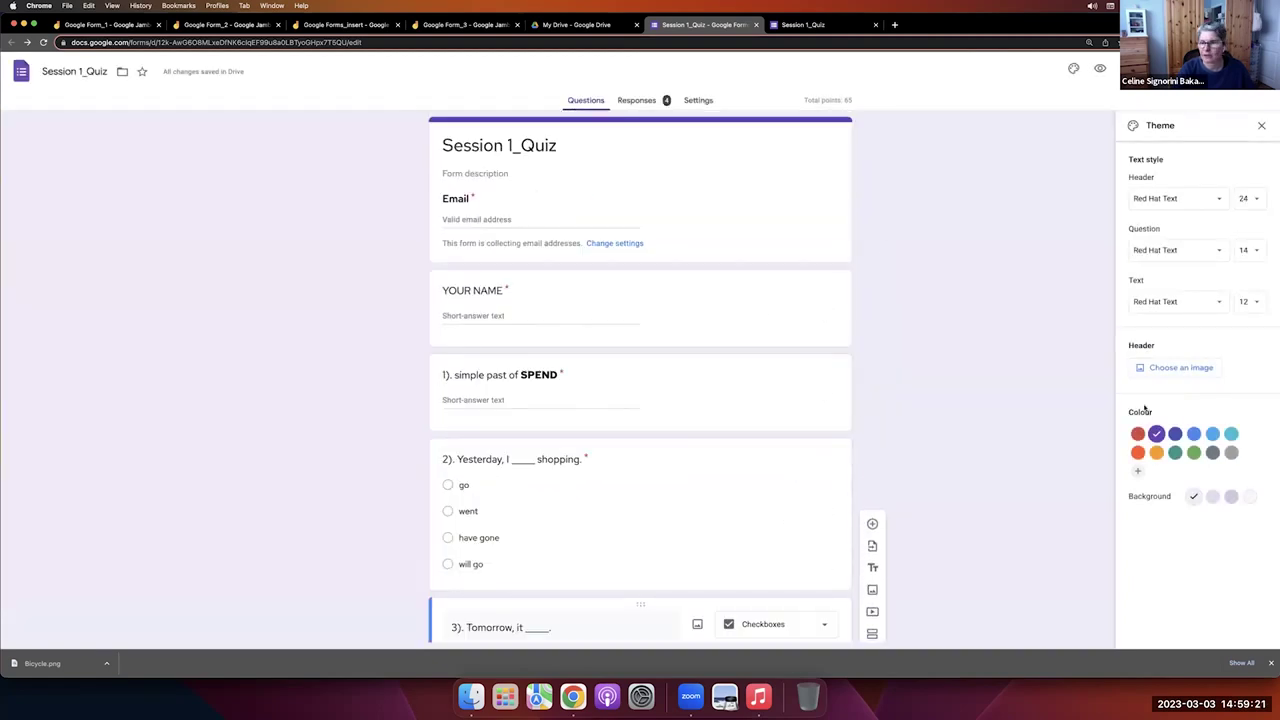
left_click(1180, 367)
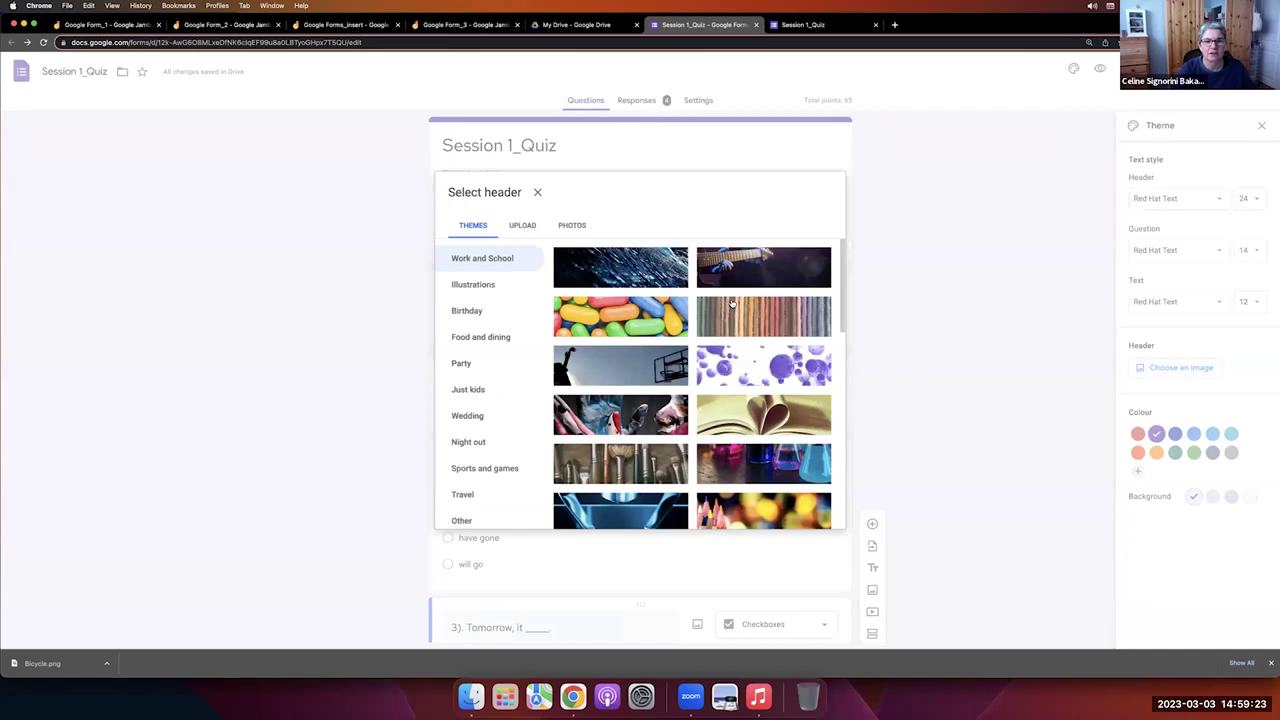
scroll(731, 348, "down", 8)
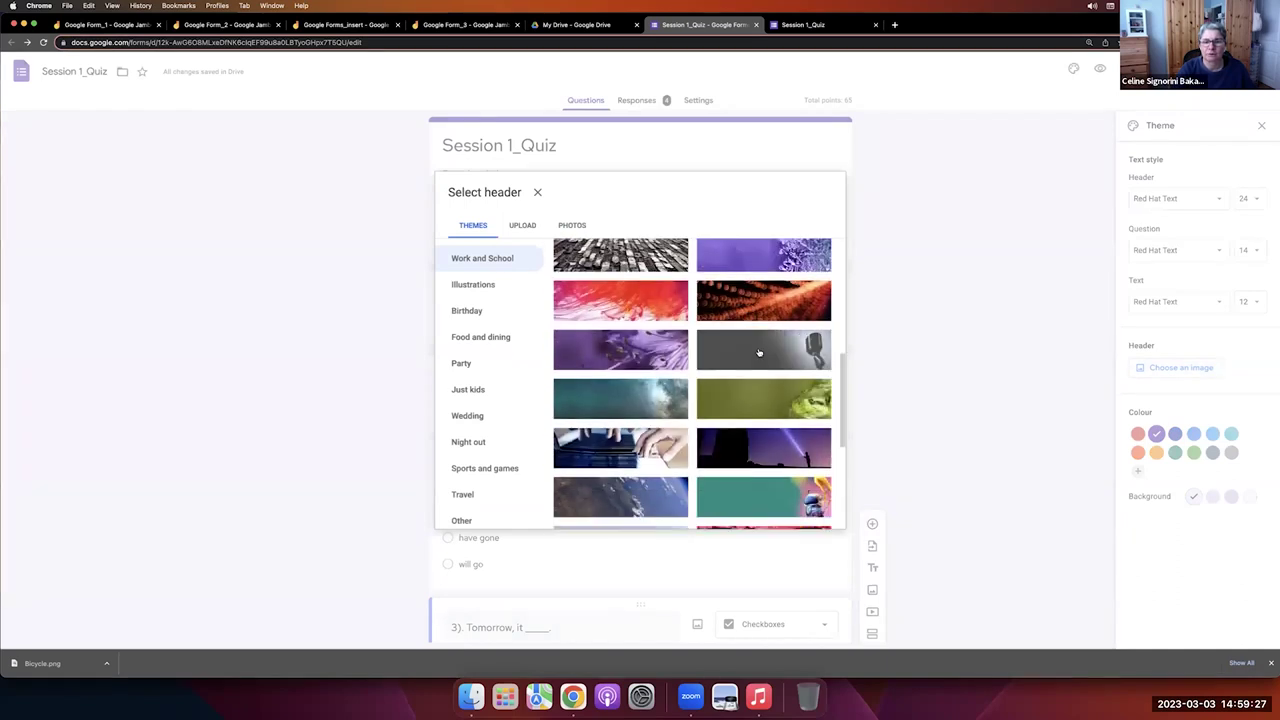
left_click(758, 353)
left_click(808, 513)
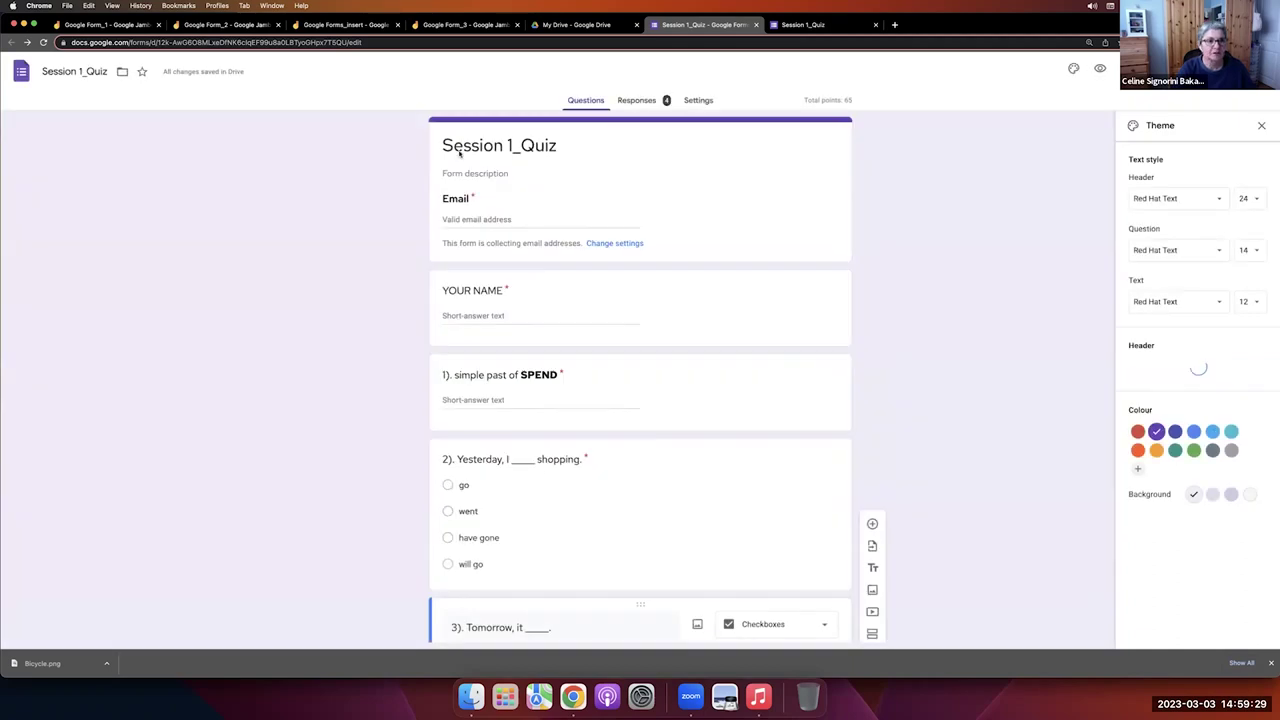
Look at the Jamboard frame on choosing a header image and its pixel size, checking it against the header in the form editor.
left_click(225, 24)
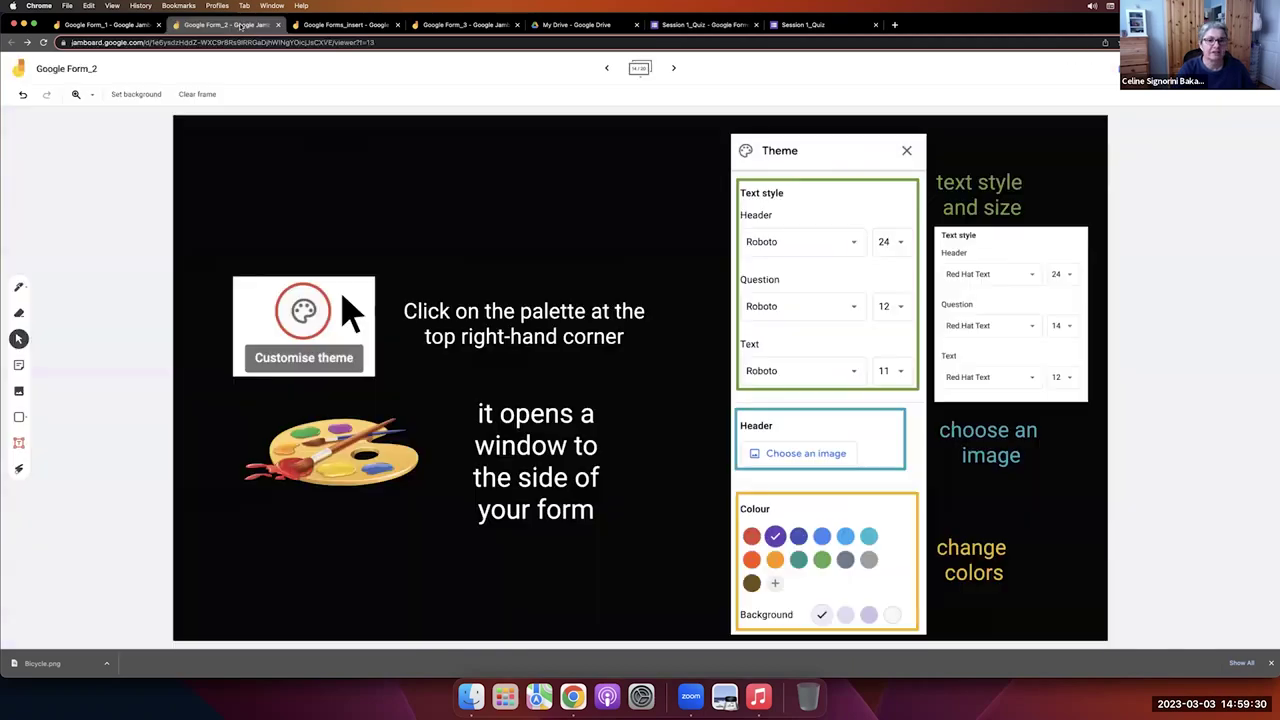
left_click(673, 67)
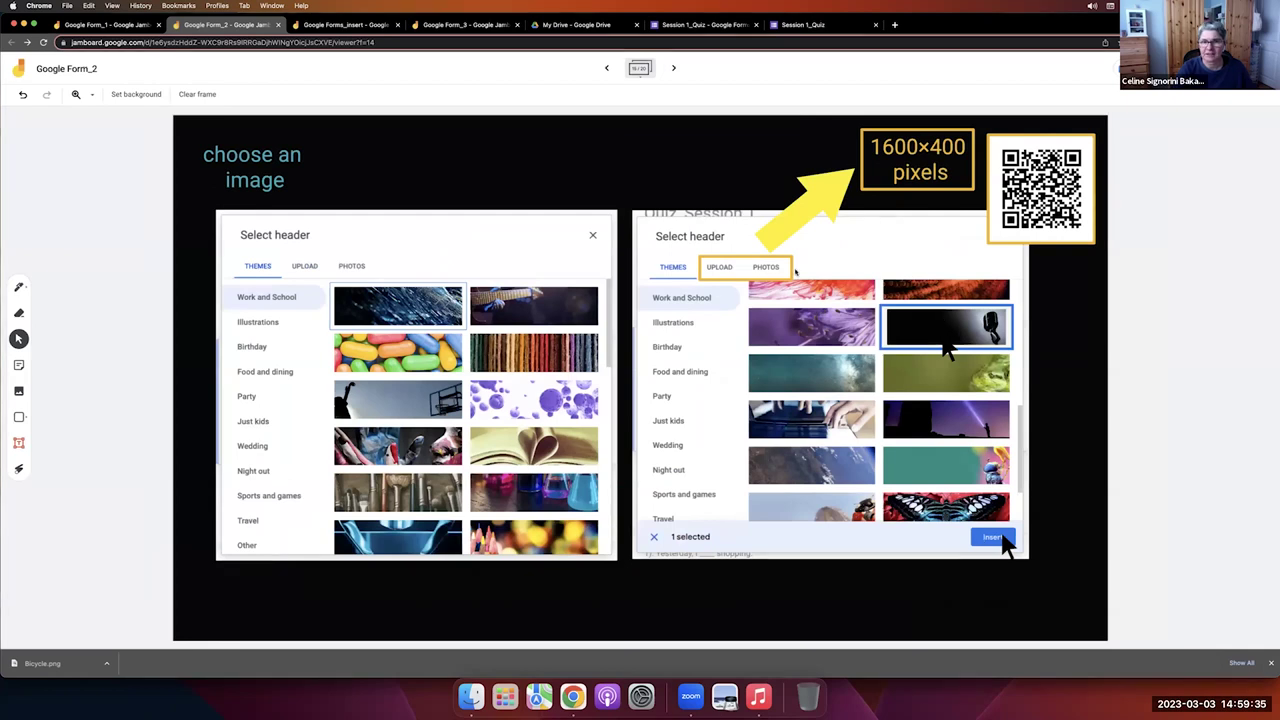
left_click(705, 24)
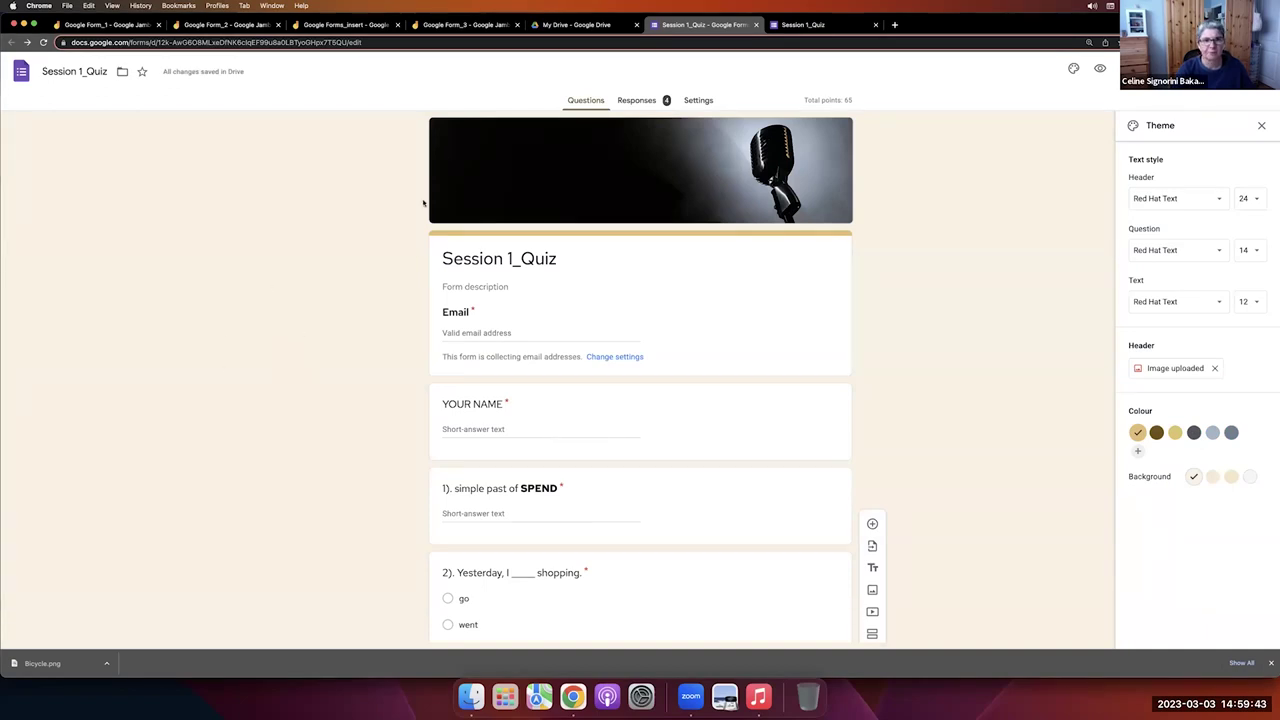
left_click(225, 24)
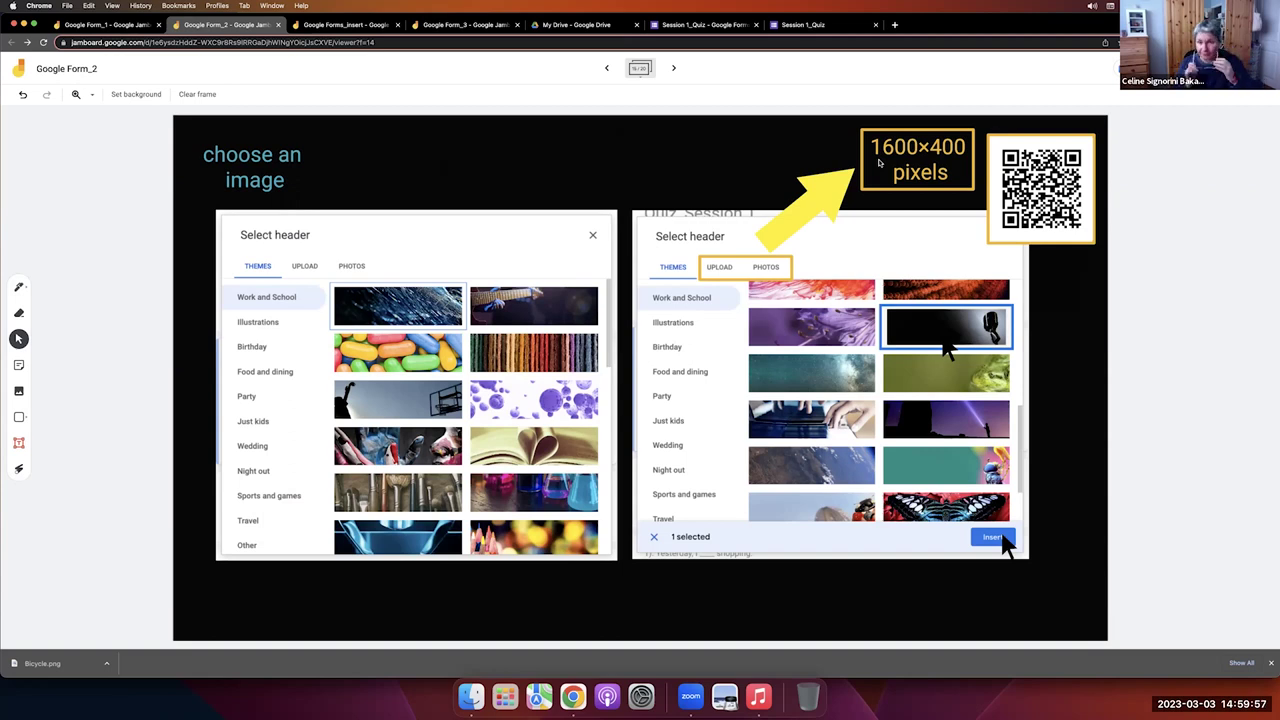
left_click(705, 24)
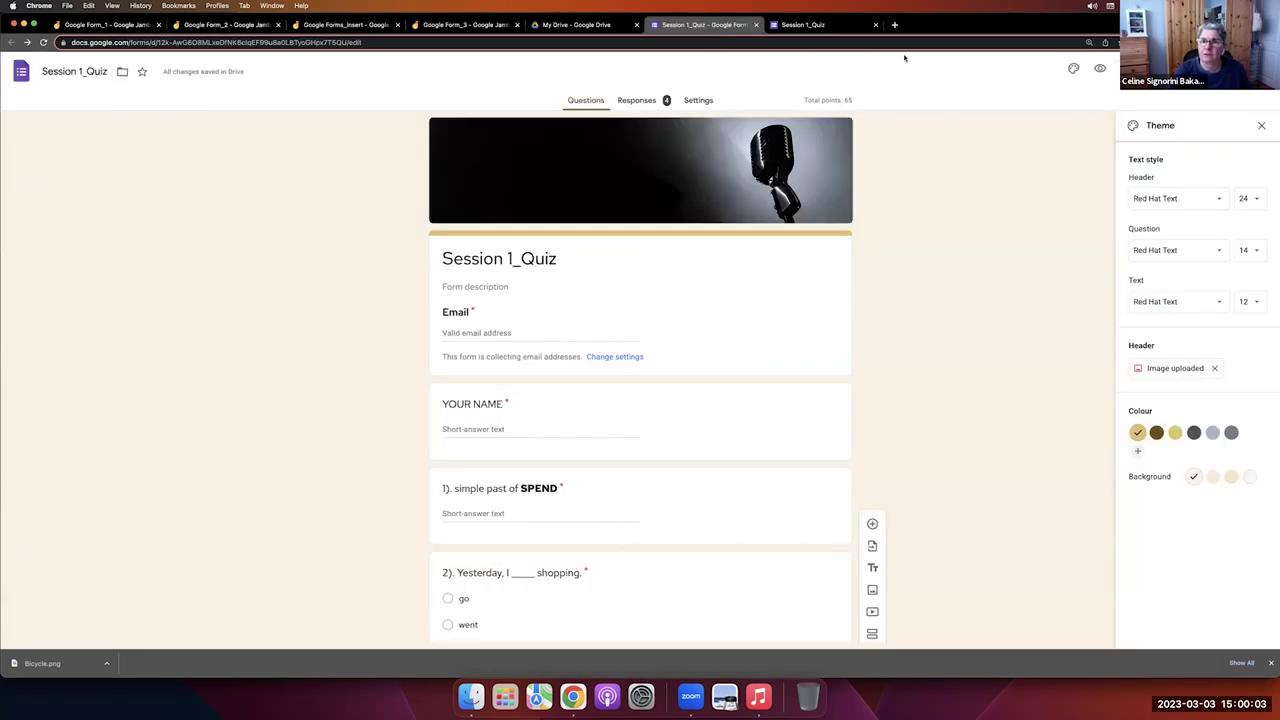
Search Google for "bear" in a new browser tab and show the image results.
left_click(894, 24)
left_click(816, 43)
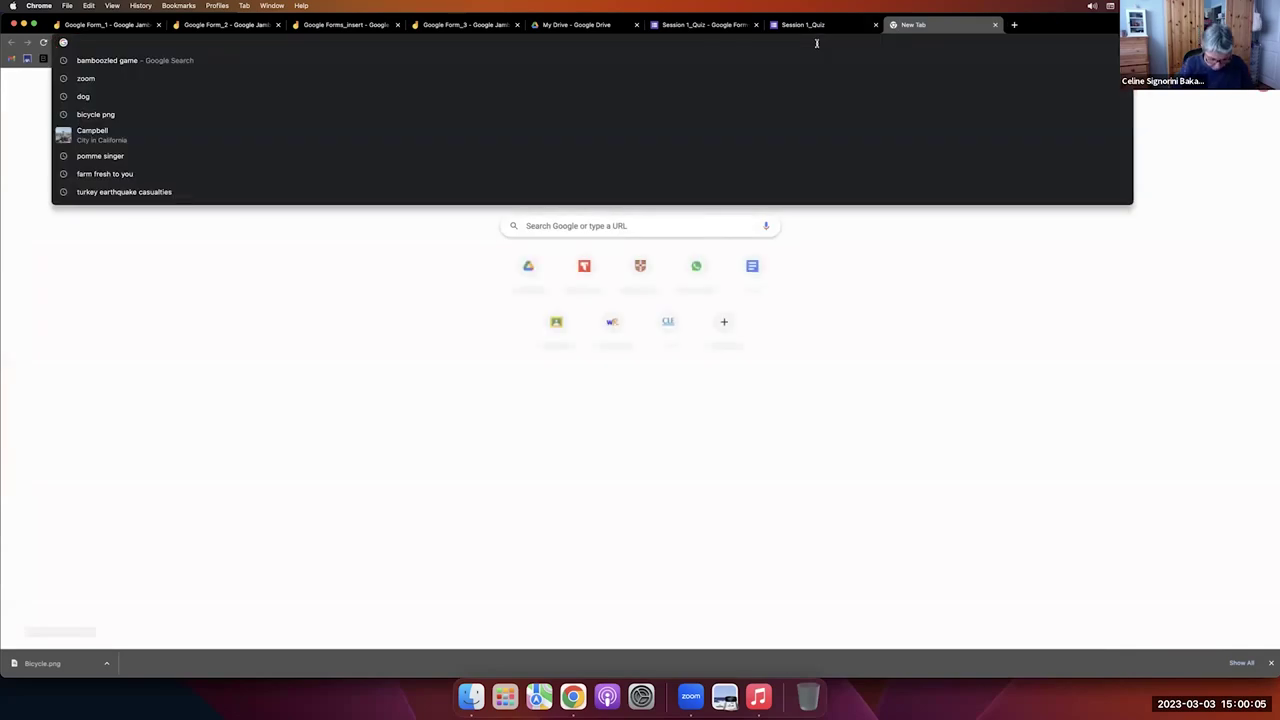
type("bear")
key("Return")
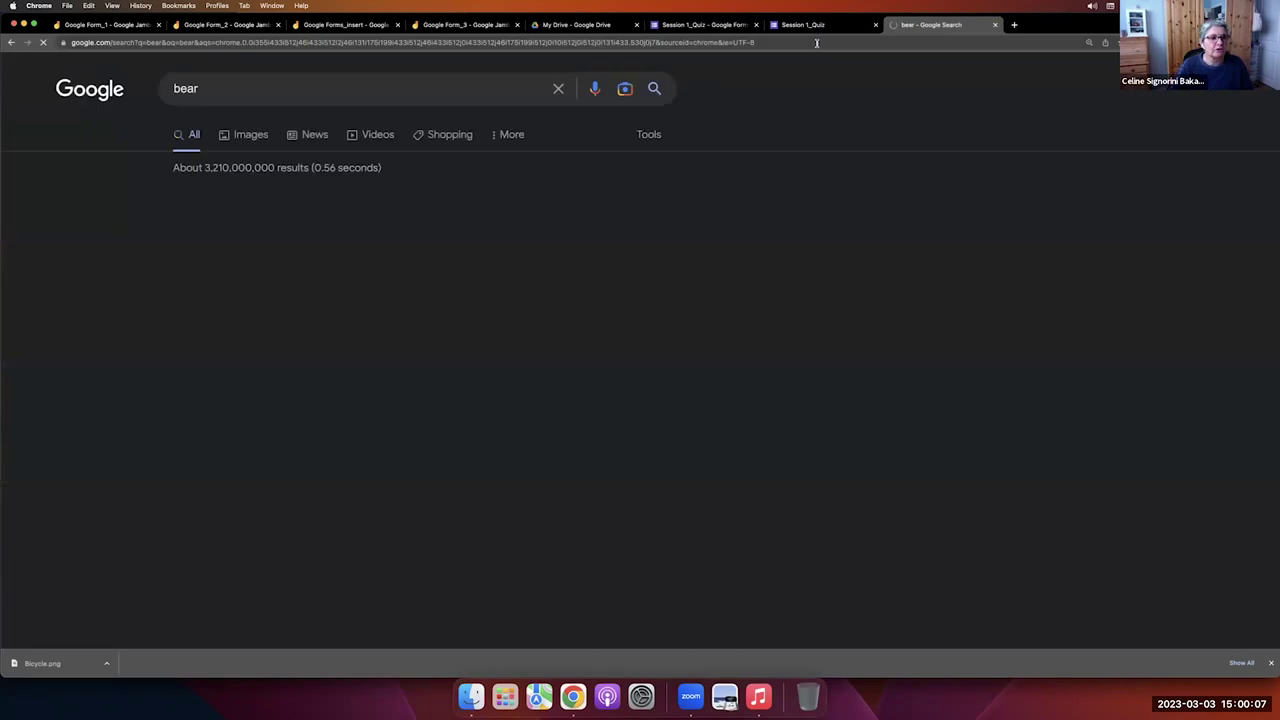
left_click(262, 140)
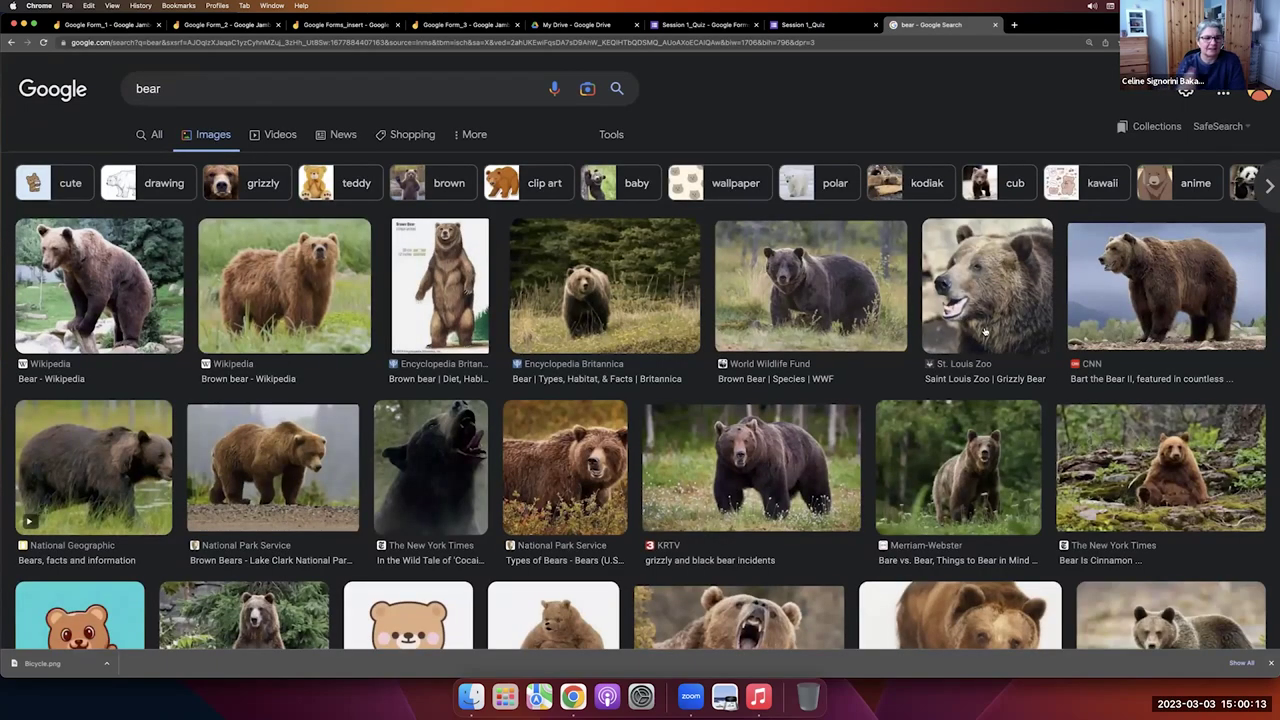
Save the Encyclopedia Britannica bear picture to the Downloads folder under the name "bear".
left_click(637, 292)
right_click(990, 223)
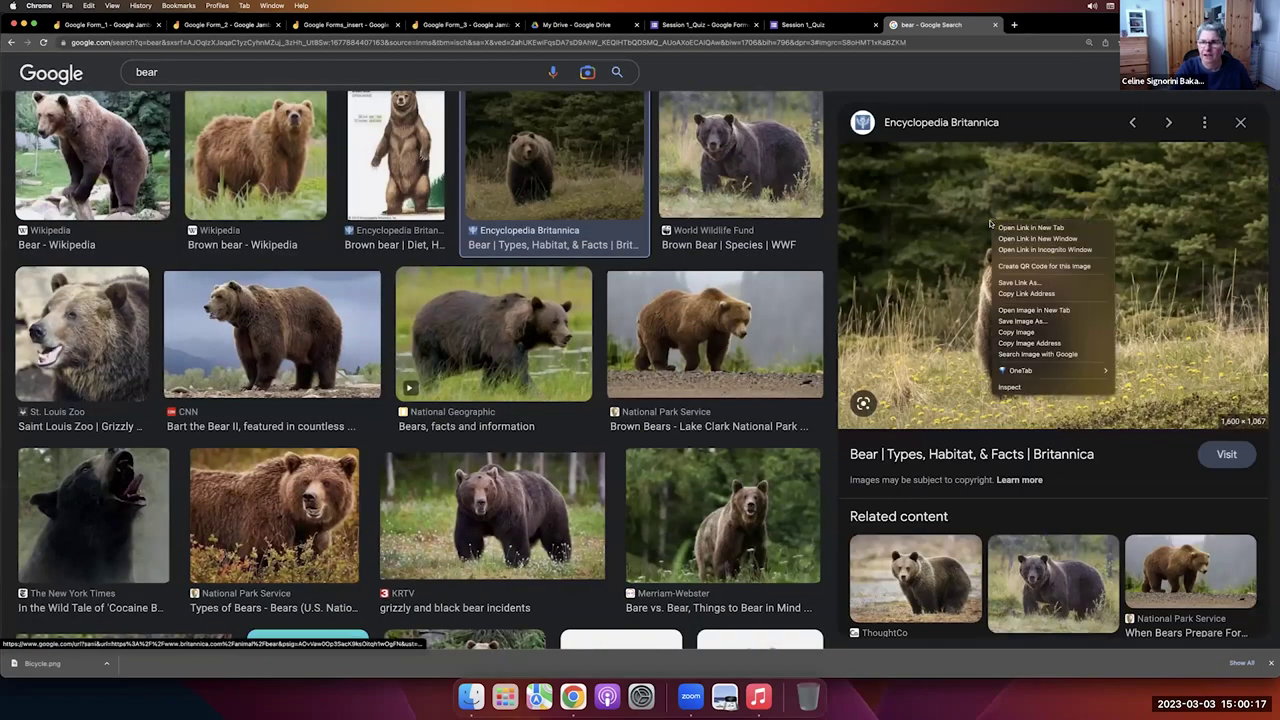
left_click(1024, 322)
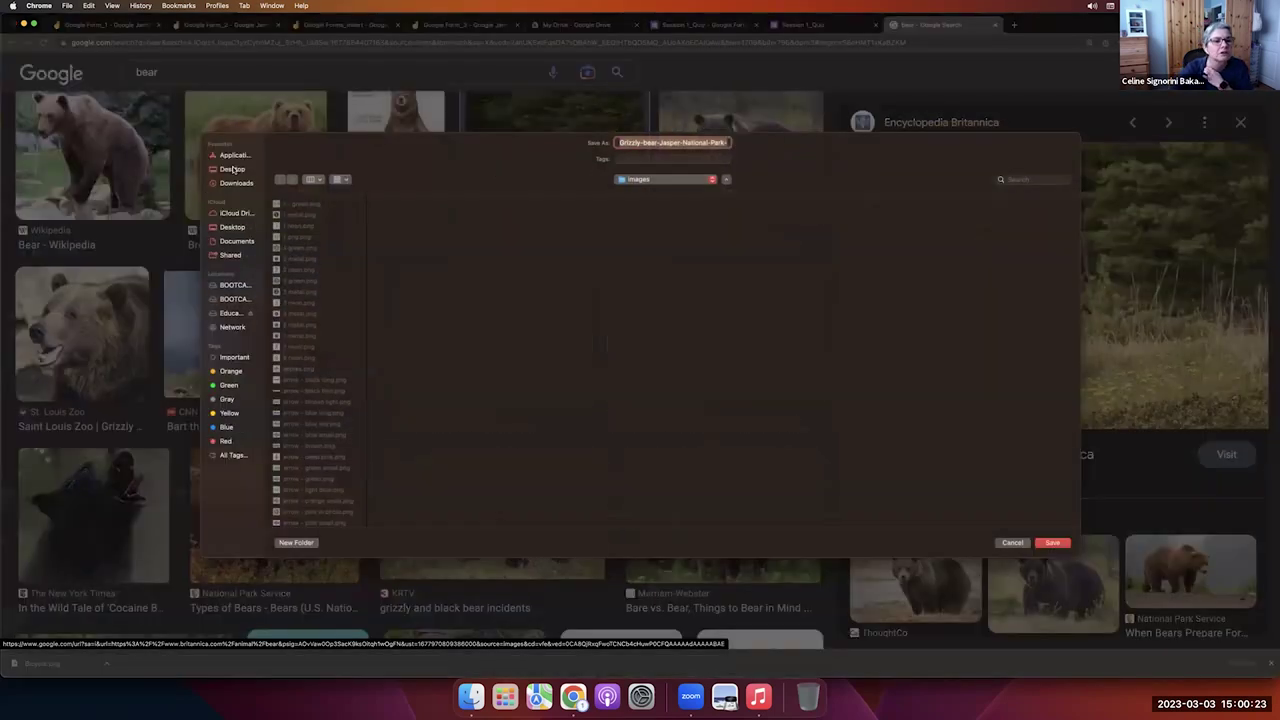
left_click(236, 183)
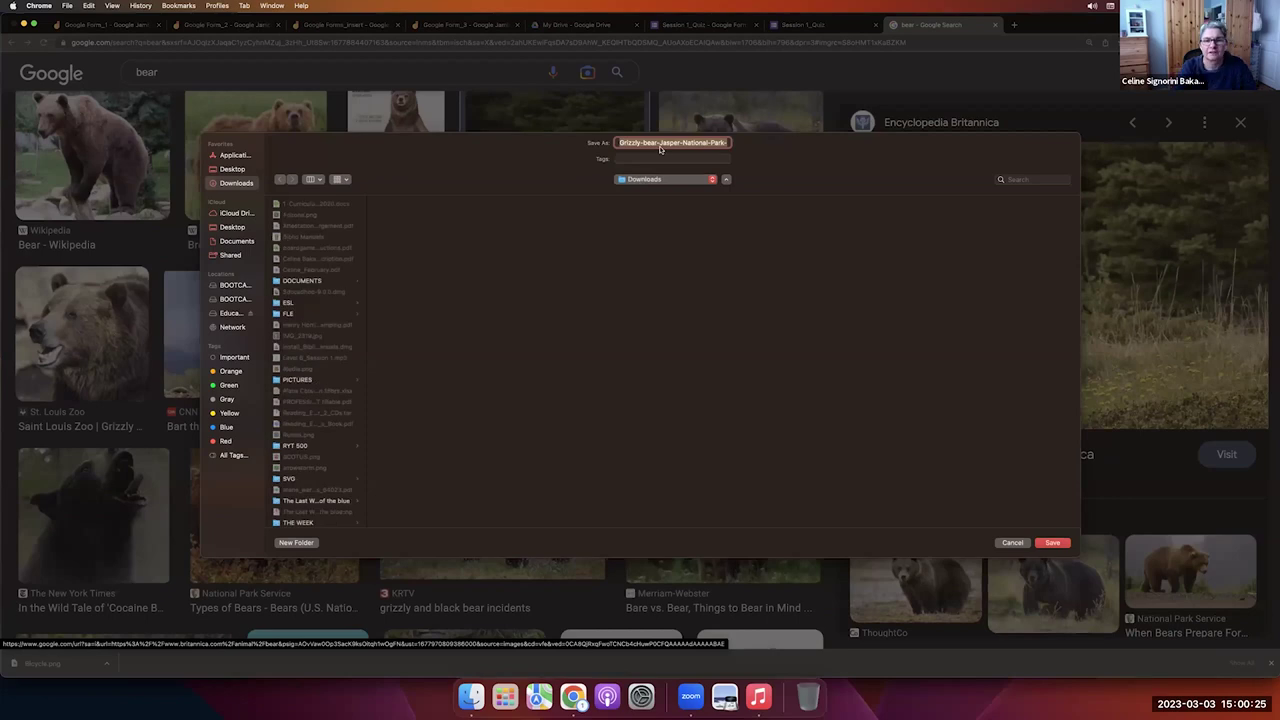
type("bear")
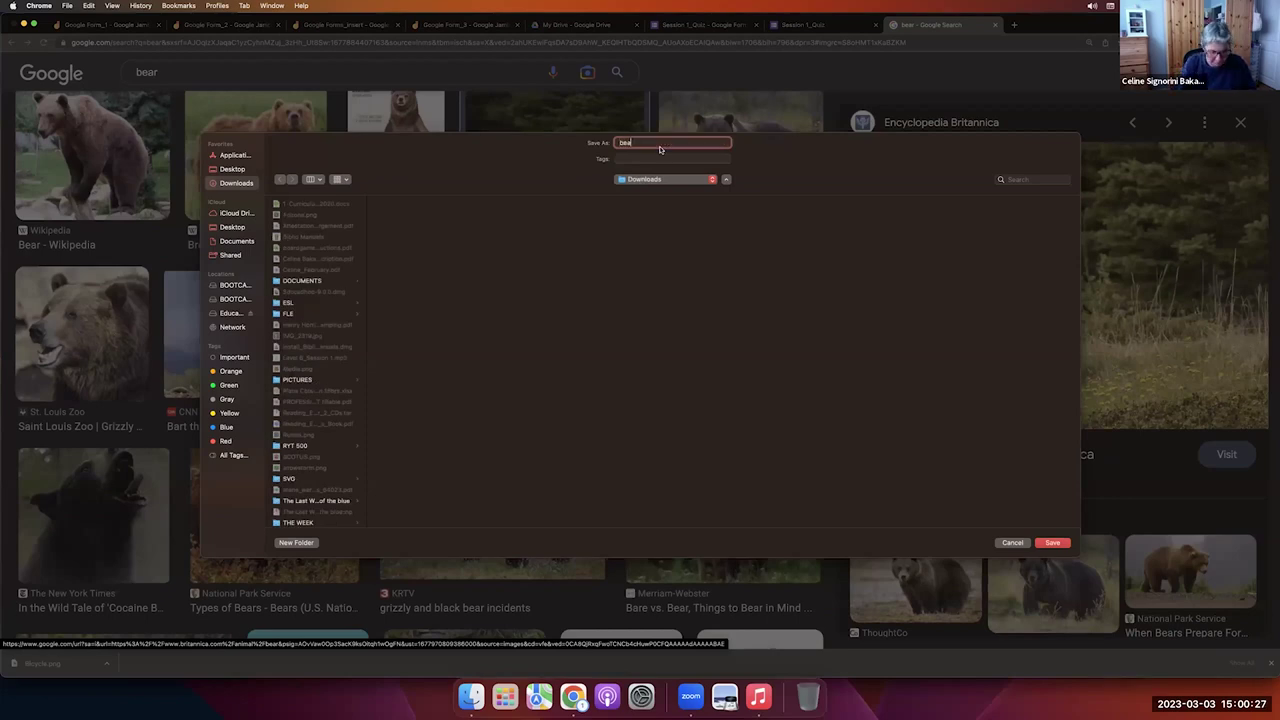
left_click(1051, 544)
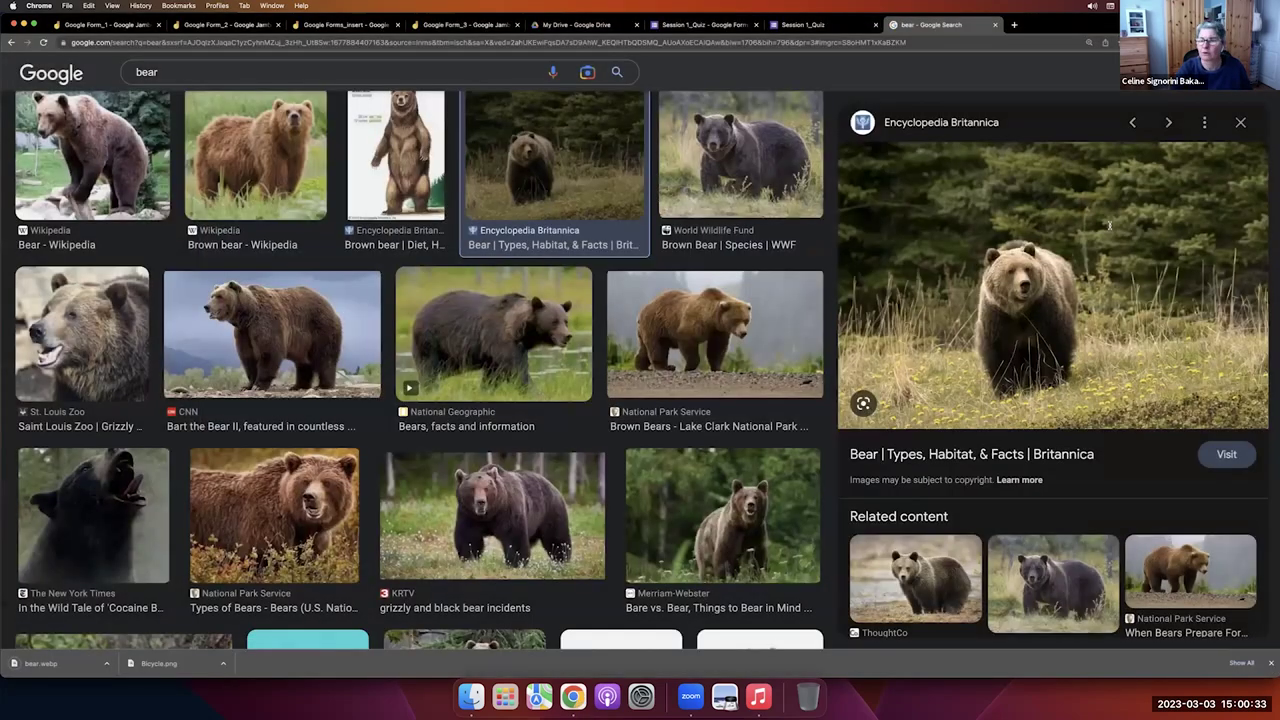
Return to the Session 1_Quiz editor and look through the header image picker's Birthday and Work and School themes, plus its upload and photo sources.
key("ctrl+shift+Tab")
key("ctrl+shift+Tab")
left_click(1180, 368)
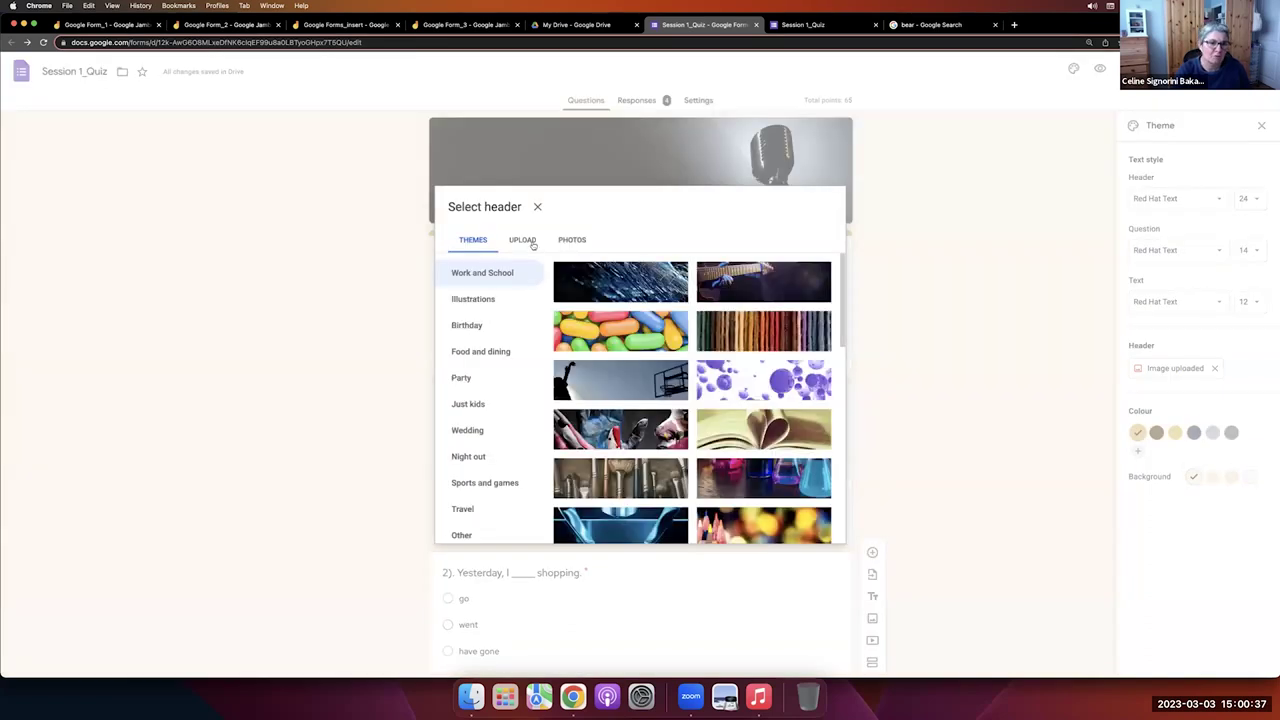
left_click(500, 304)
left_click(500, 346)
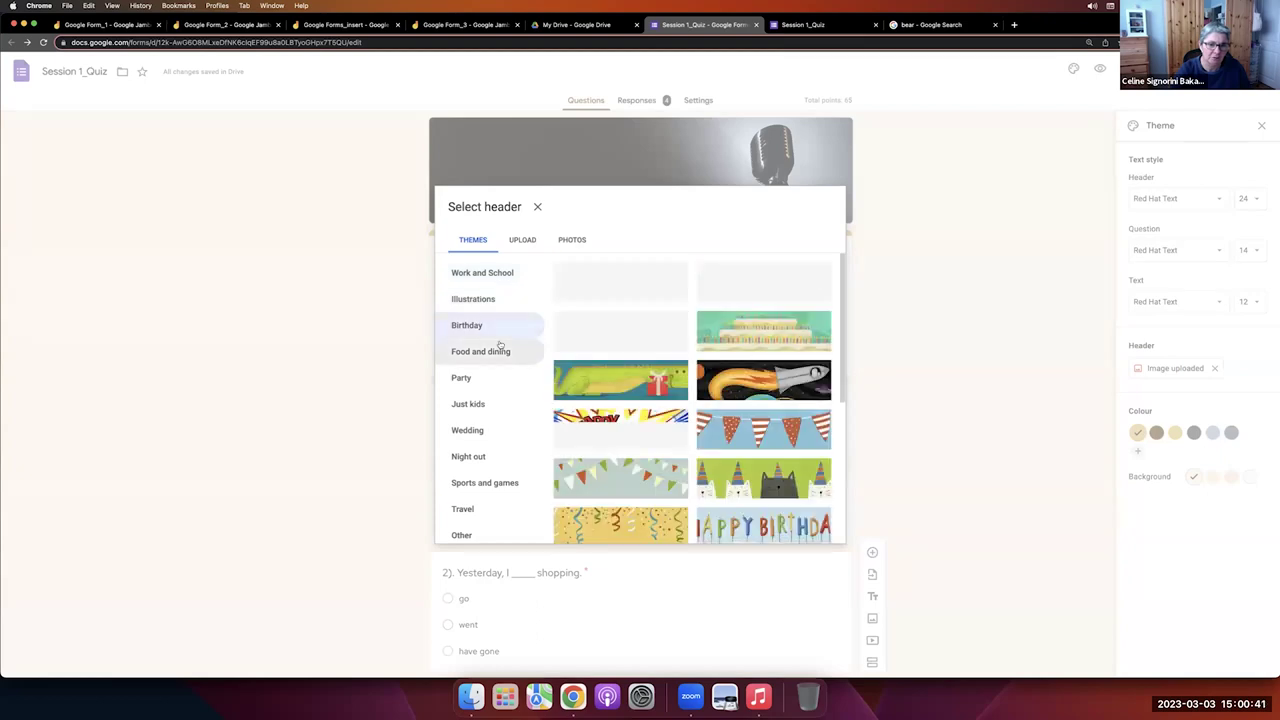
left_click(493, 272)
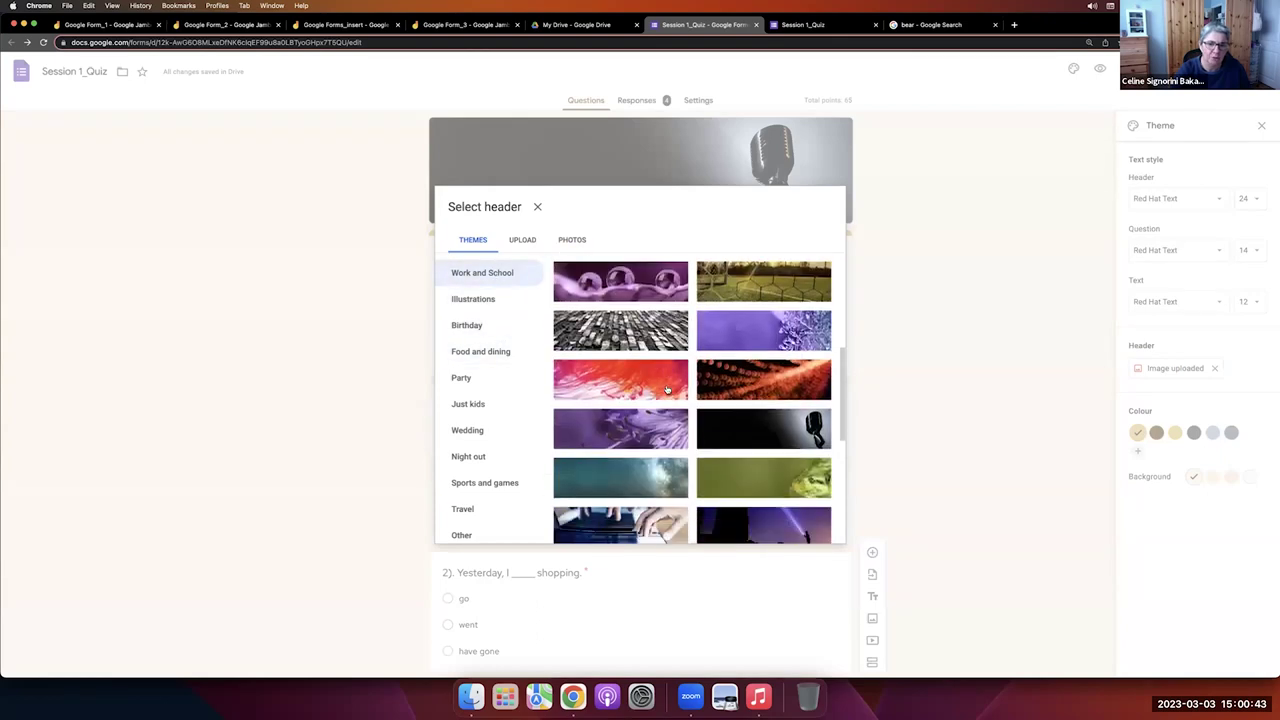
left_click(522, 242)
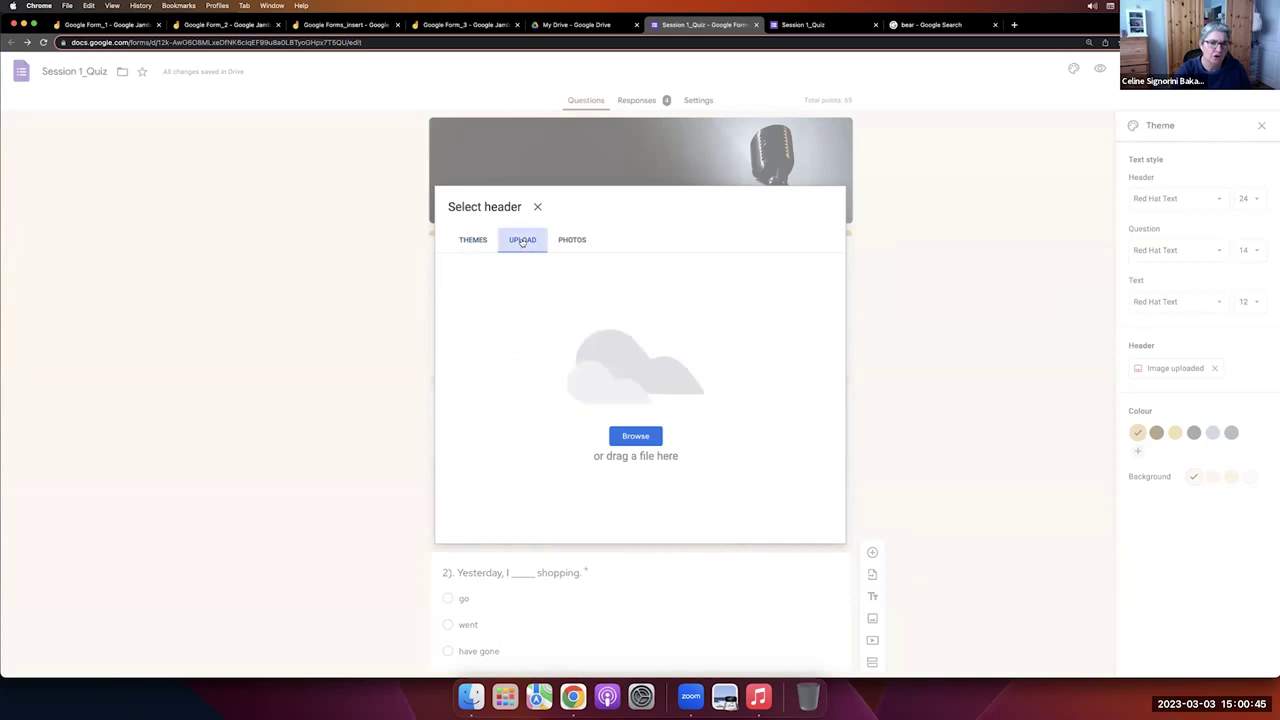
left_click(474, 242)
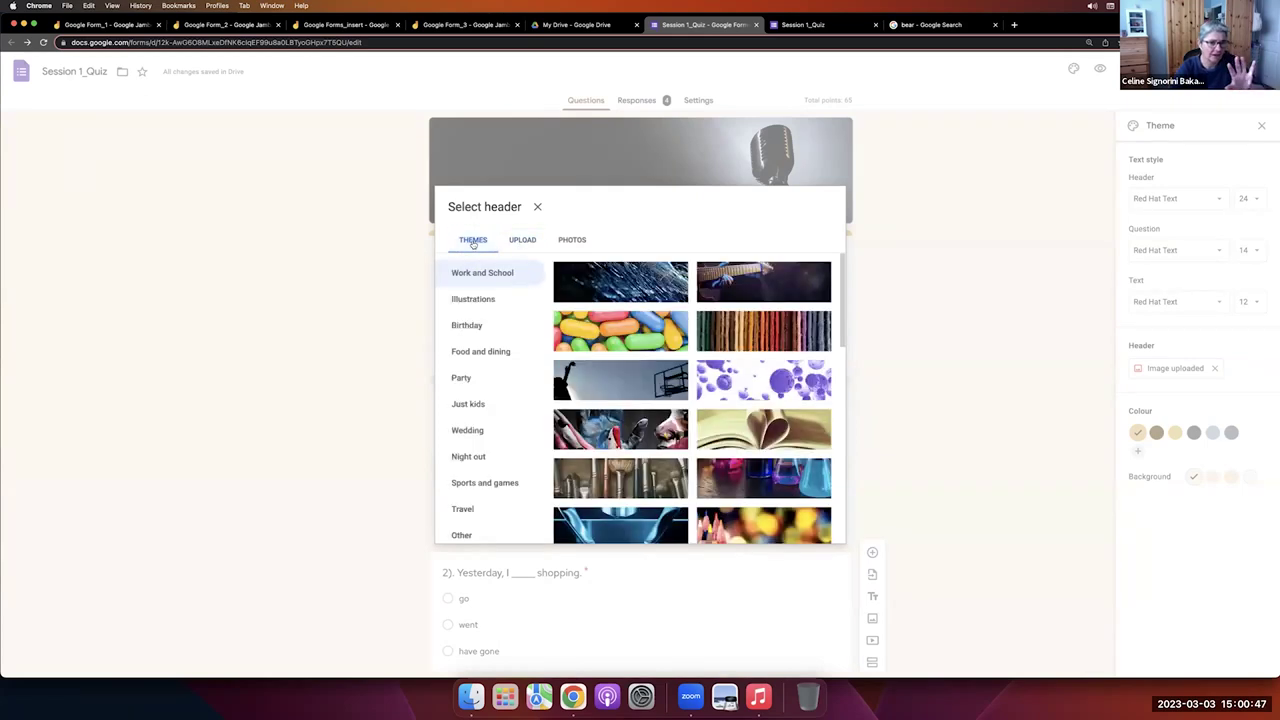
key("Right")
key("Right")
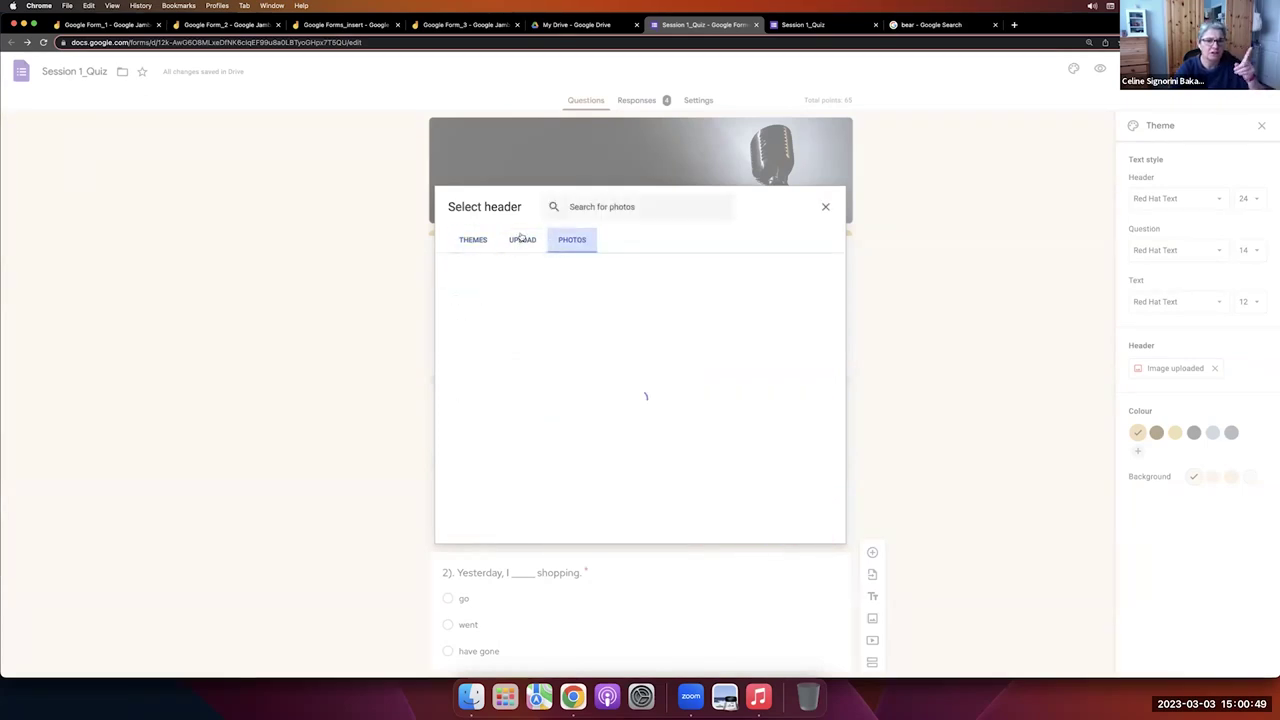
Upload bear.webp from the Downloads folder as the form's header image, positioning the crop around the bear's head and upper body.
left_click(522, 242)
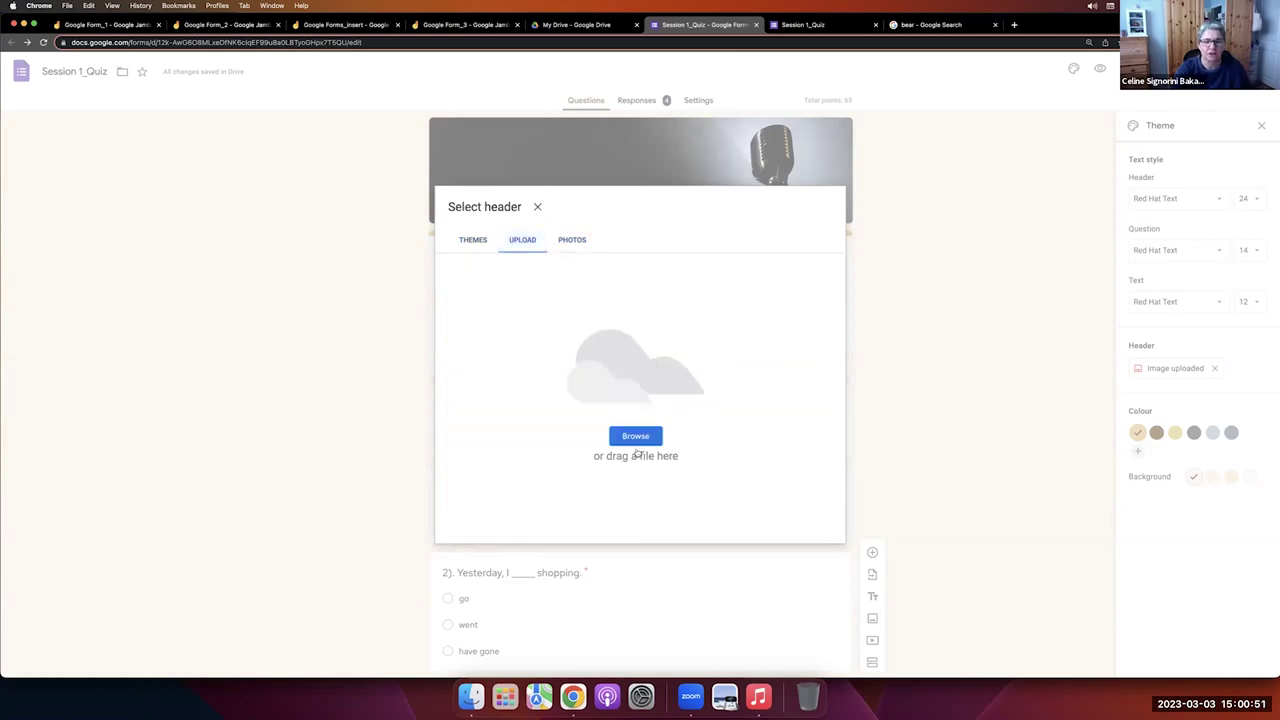
left_click(637, 437)
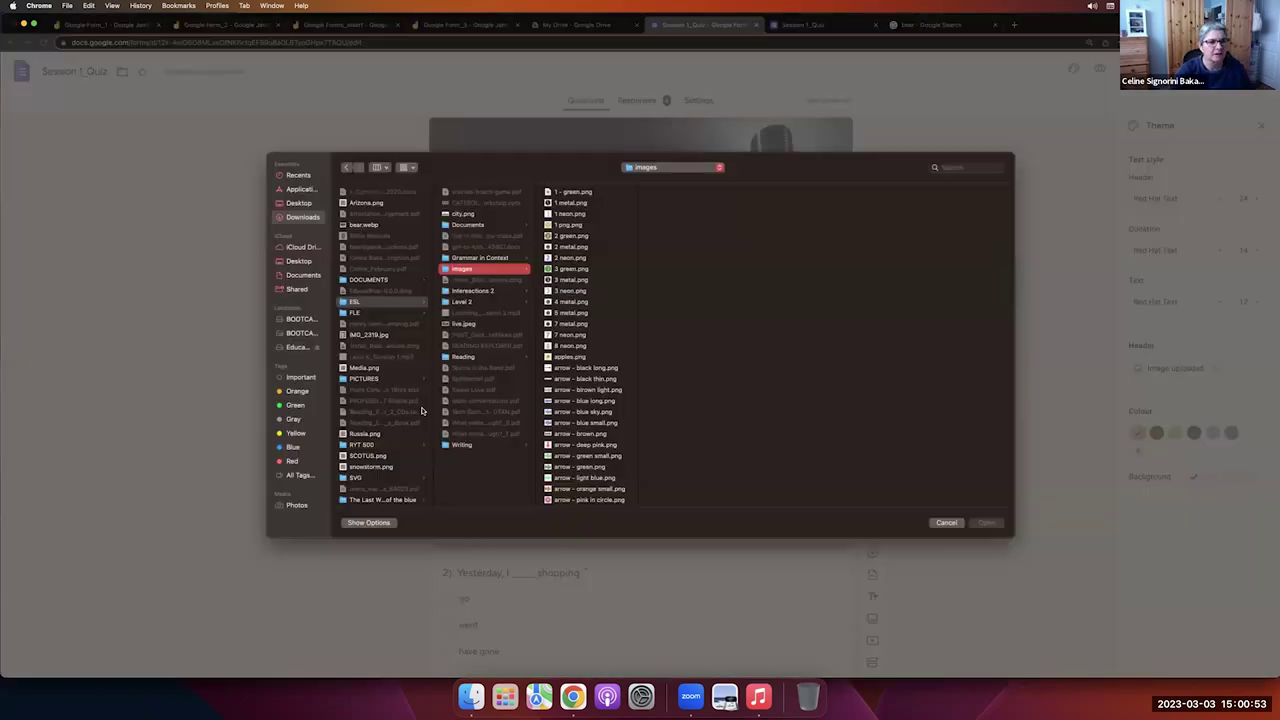
left_click(390, 226)
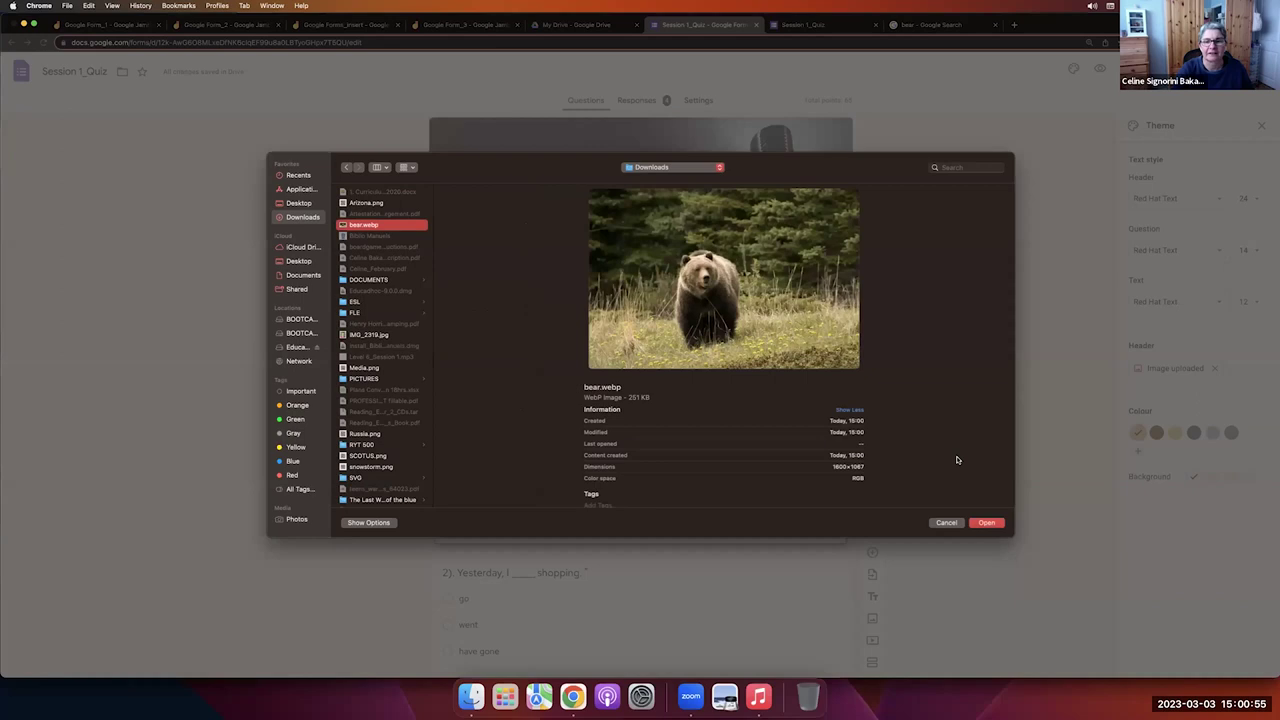
left_click(982, 522)
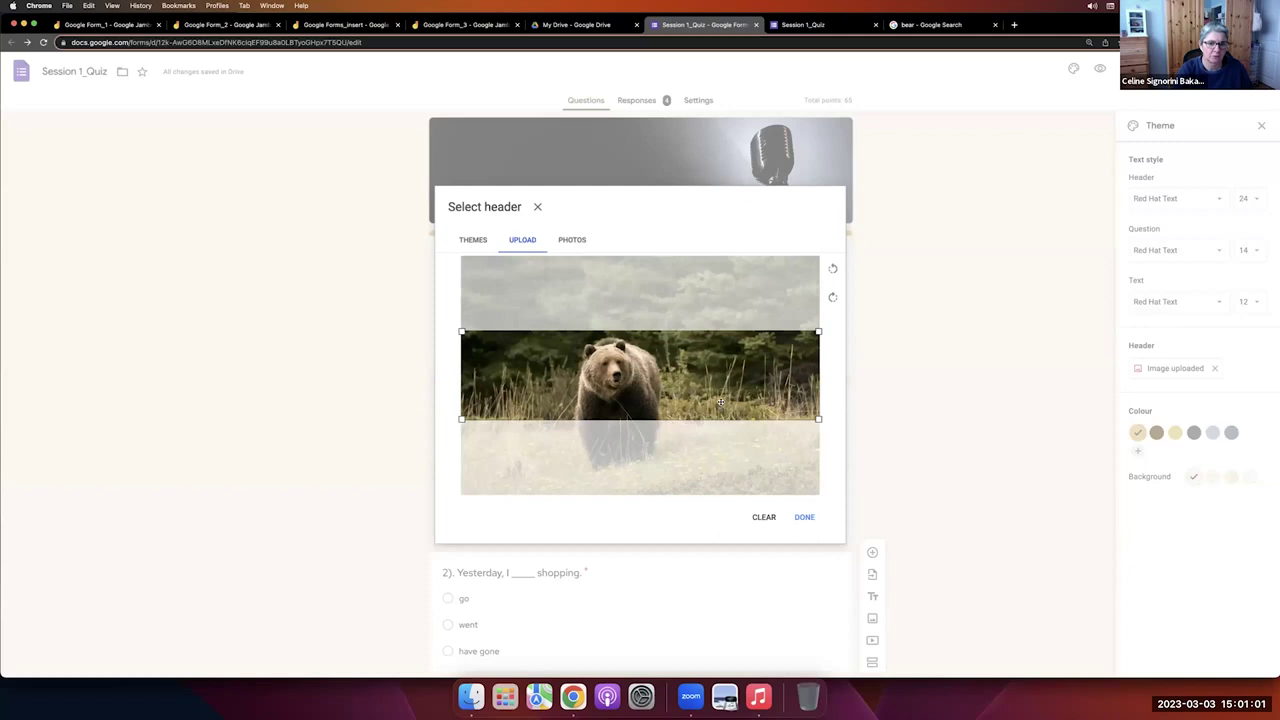
left_click_drag(720, 402, 720, 396)
left_click_drag(716, 481, 714, 509)
left_click_drag(716, 433, 716, 400)
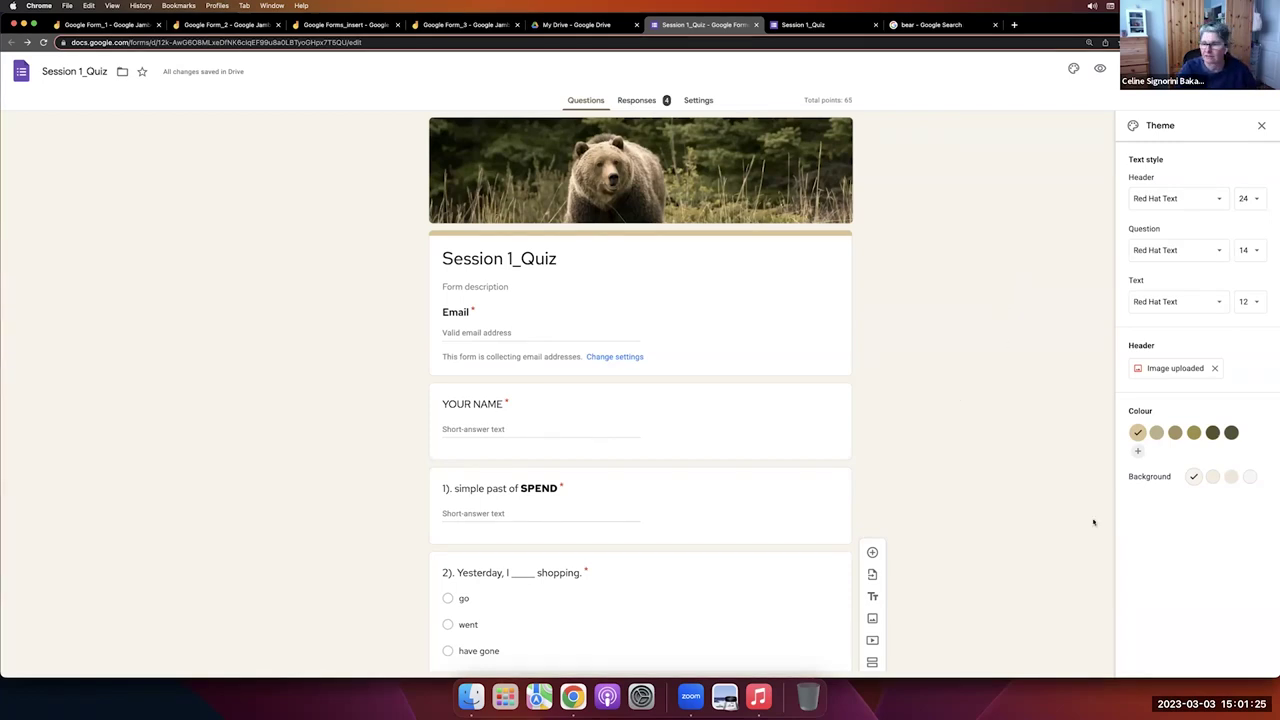
Set the form's theme colour to the last dark green swatch and its background to the darkest shade offered.
left_click(1212, 432)
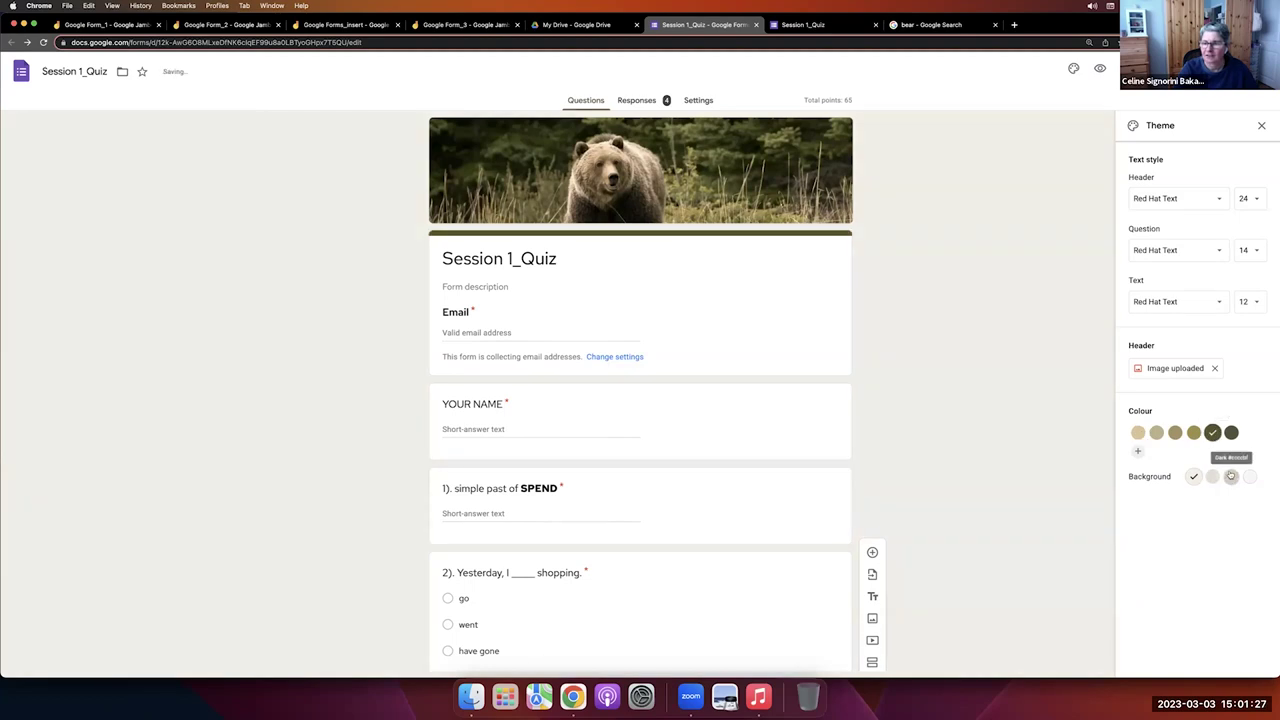
left_click(1231, 476)
left_click(1231, 432)
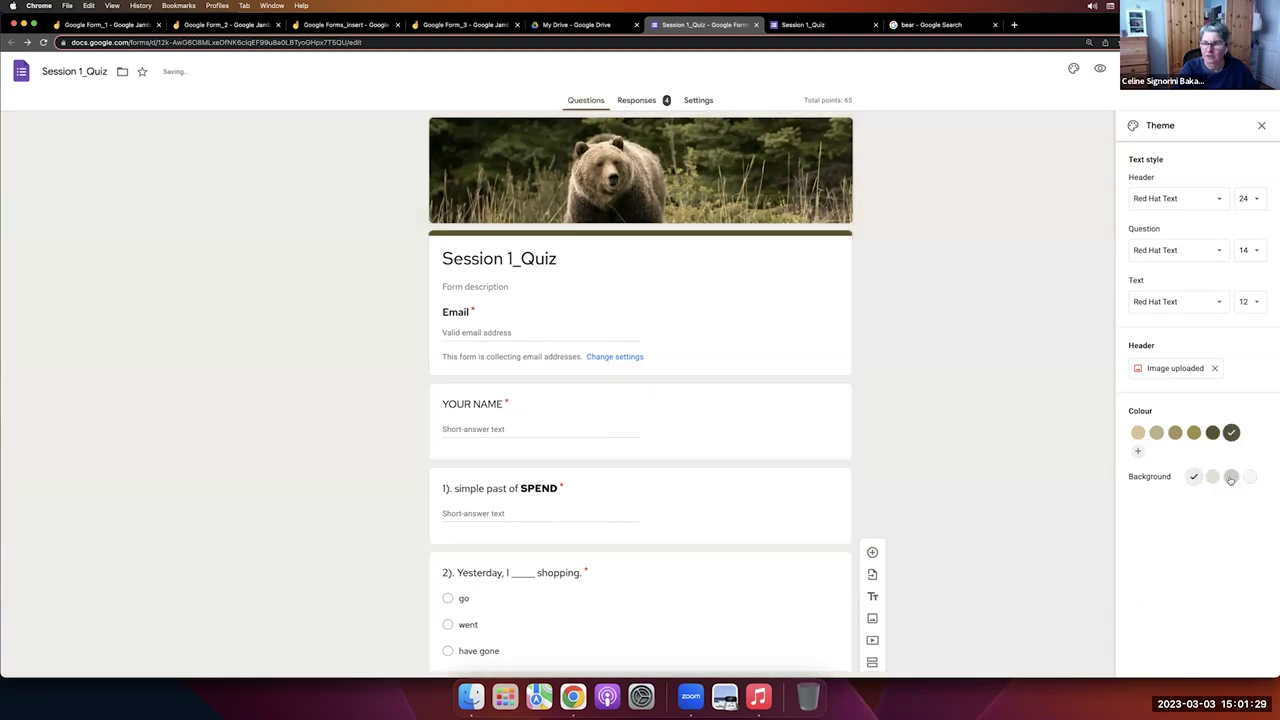
left_click(1231, 476)
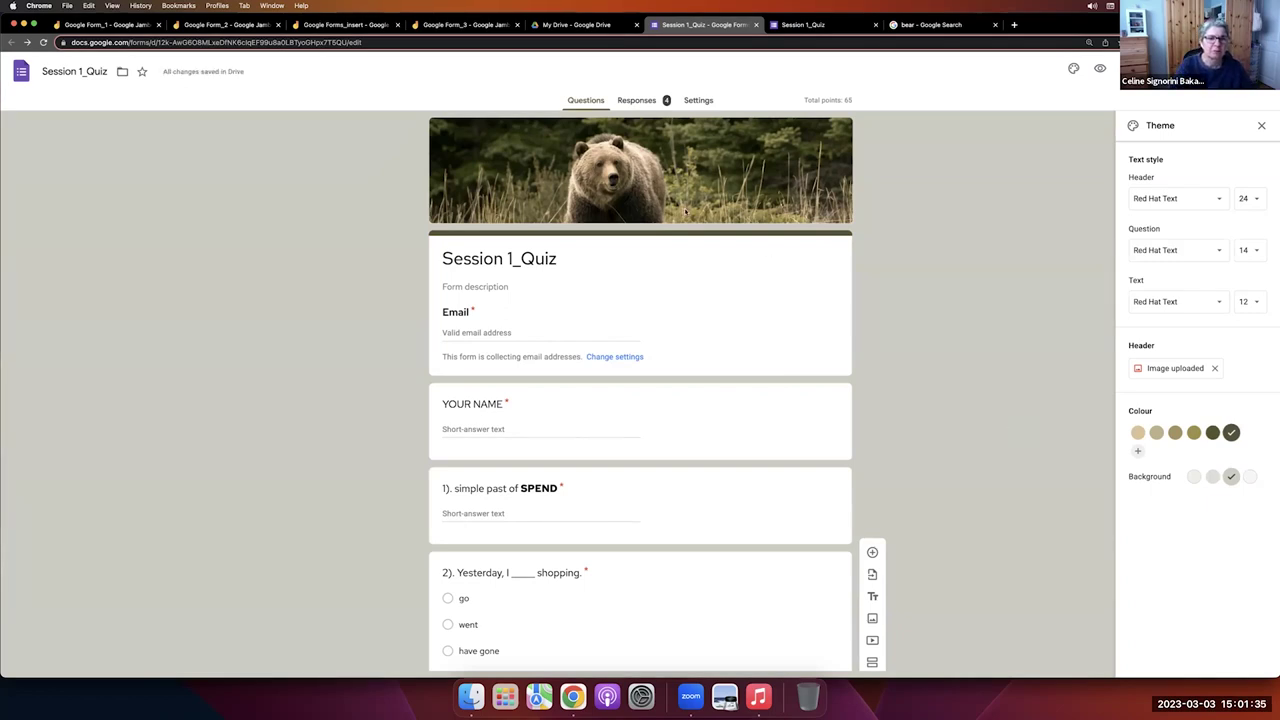
Close the bear image search and look at the Google Form_2 Jamboard frame's QR code and 1600×400 pixels note.
left_click(913, 27)
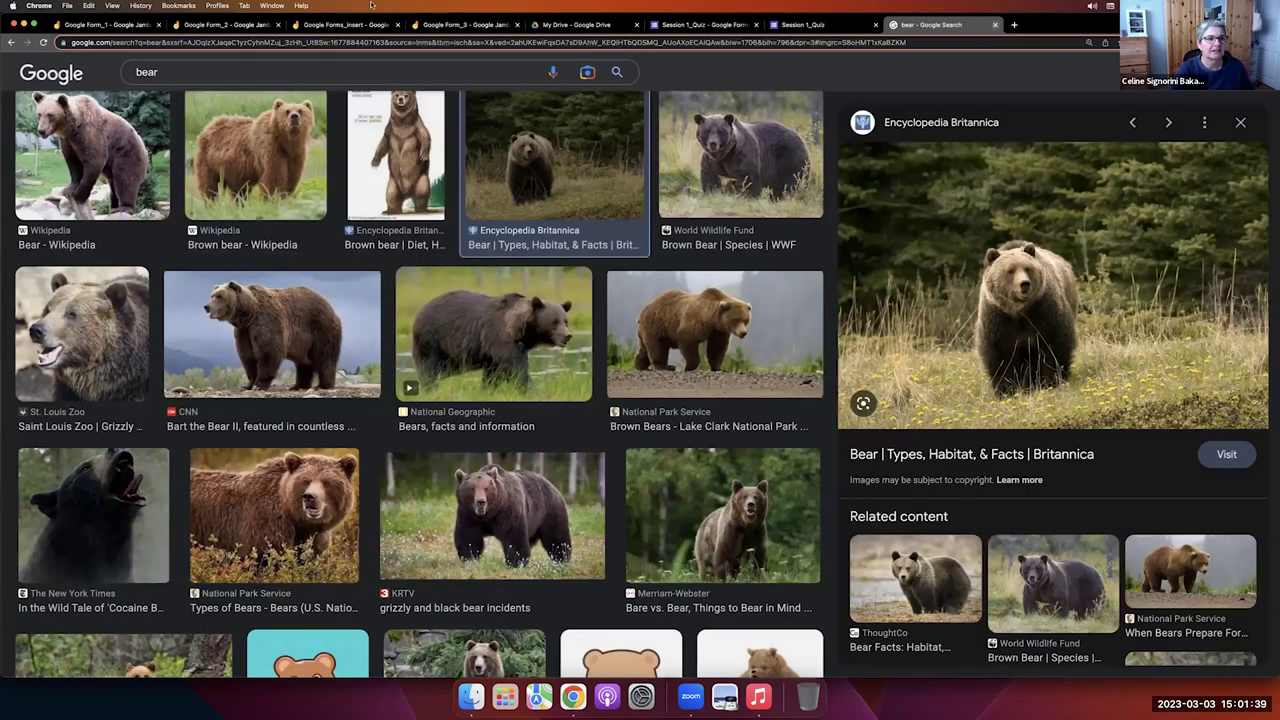
left_click(996, 27)
left_click(250, 26)
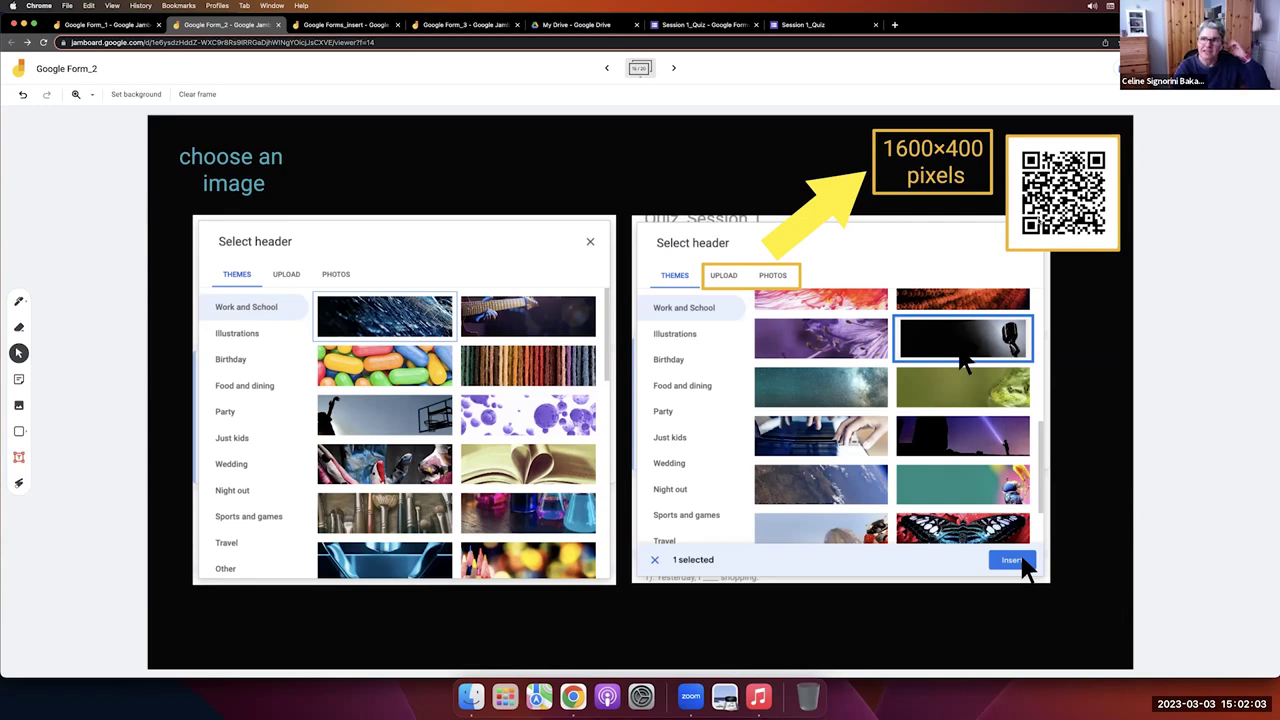
left_click(1100, 160)
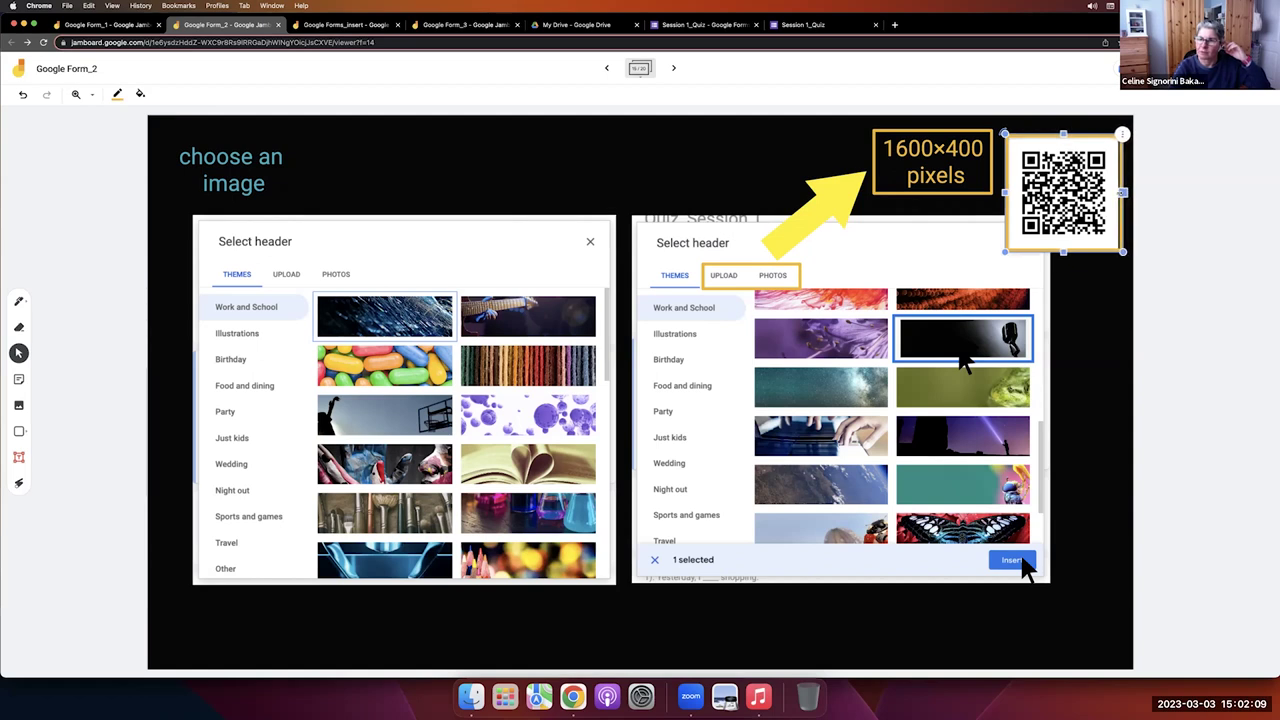
left_click(902, 147)
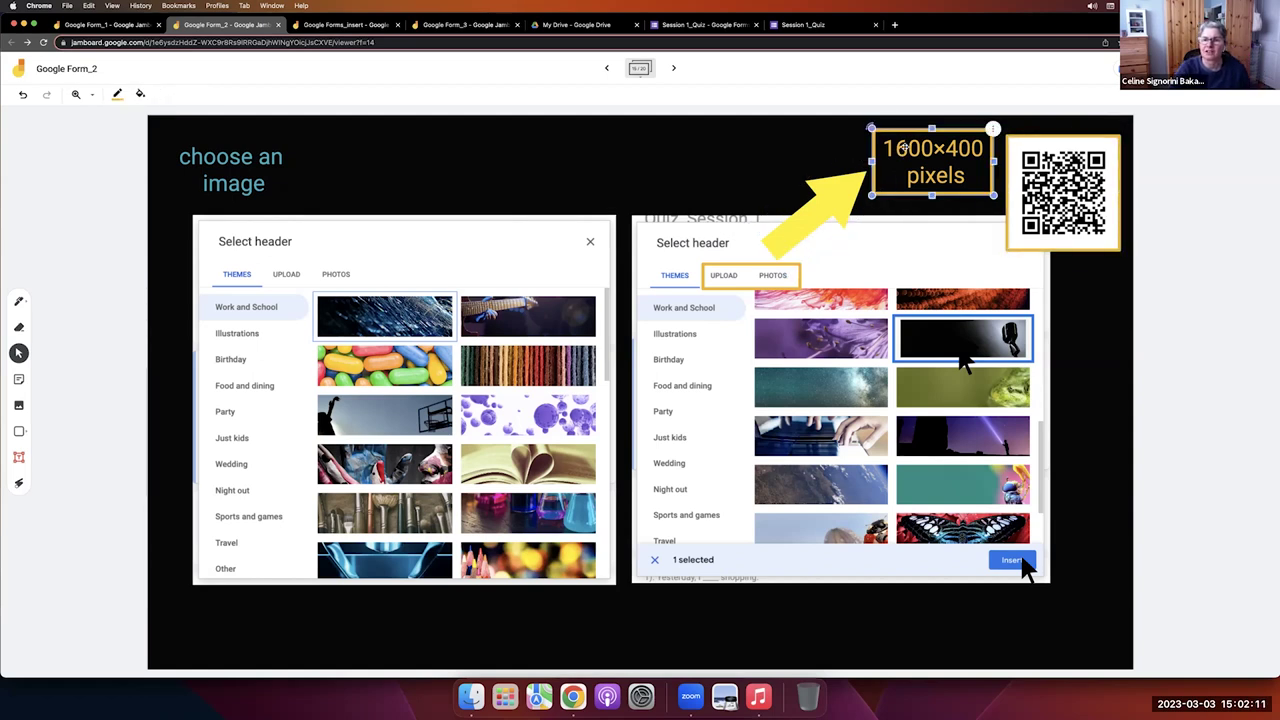
left_click(651, 143)
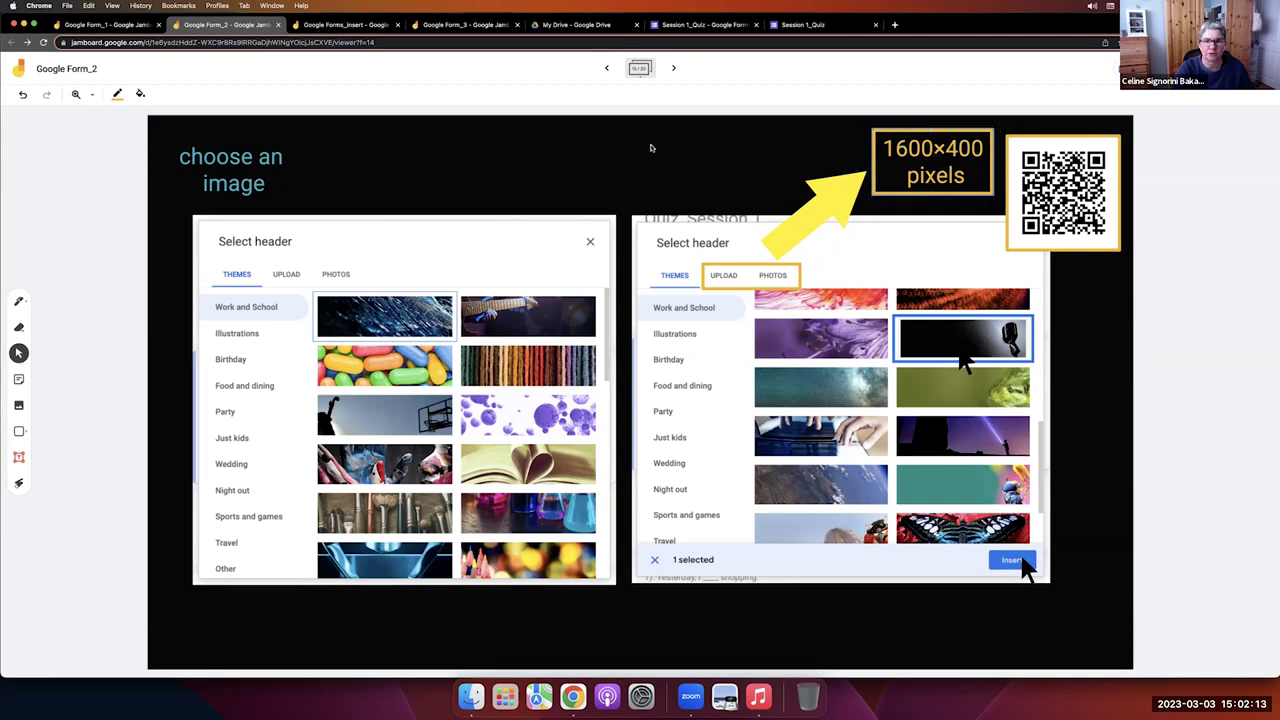
Browse the form's header picture themes, including Travel, Wedding, Night out and Illustrations, and close the picker without choosing one.
left_click(695, 26)
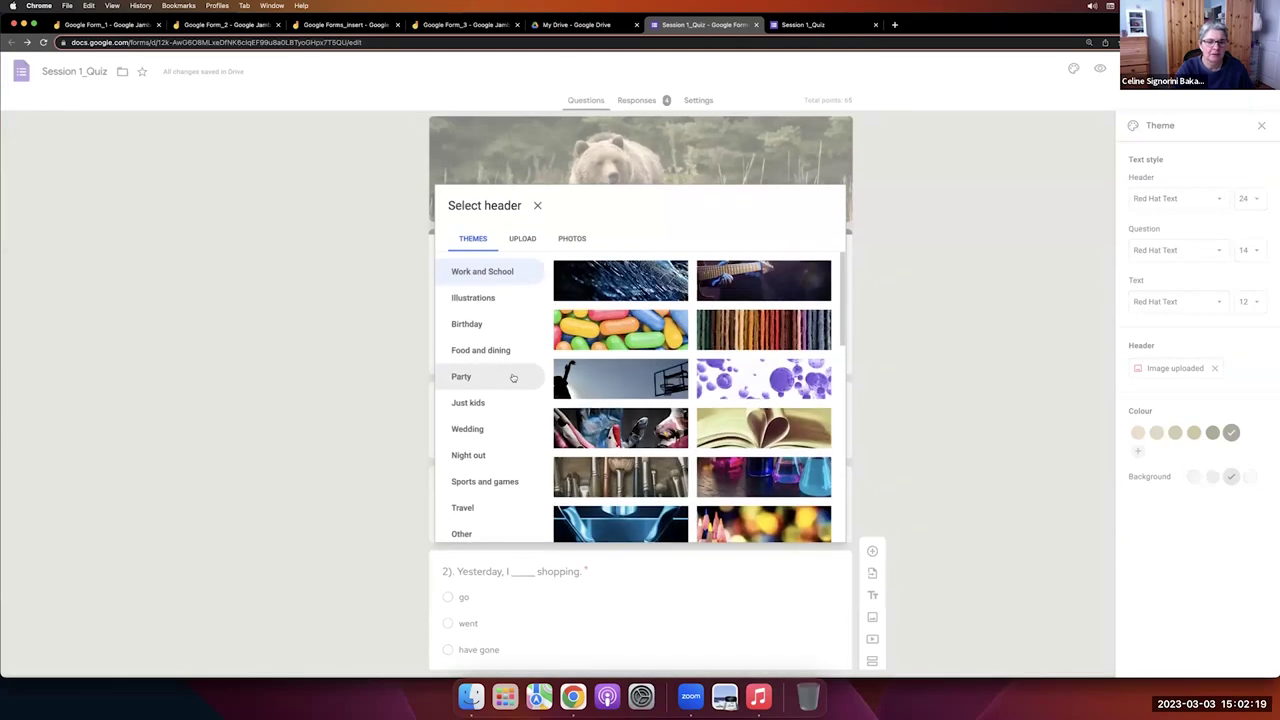
left_click(494, 534)
left_click(497, 514)
left_click(491, 482)
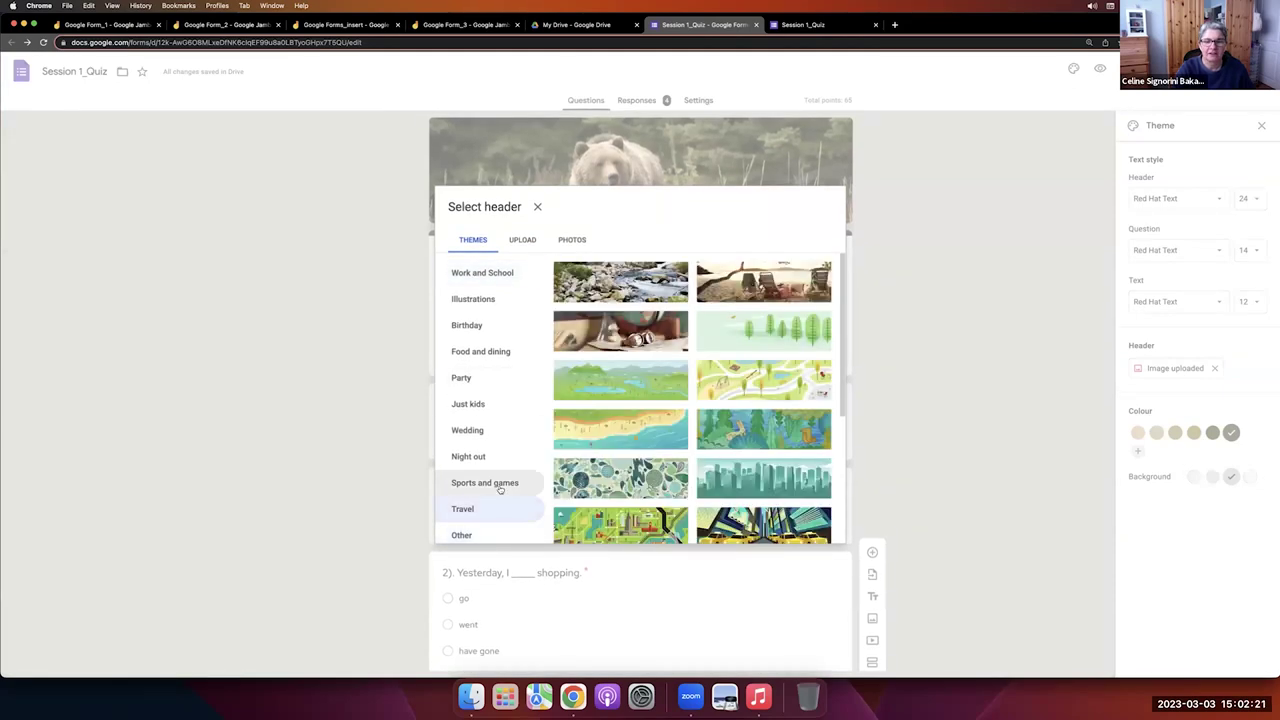
left_click(508, 456)
left_click(512, 430)
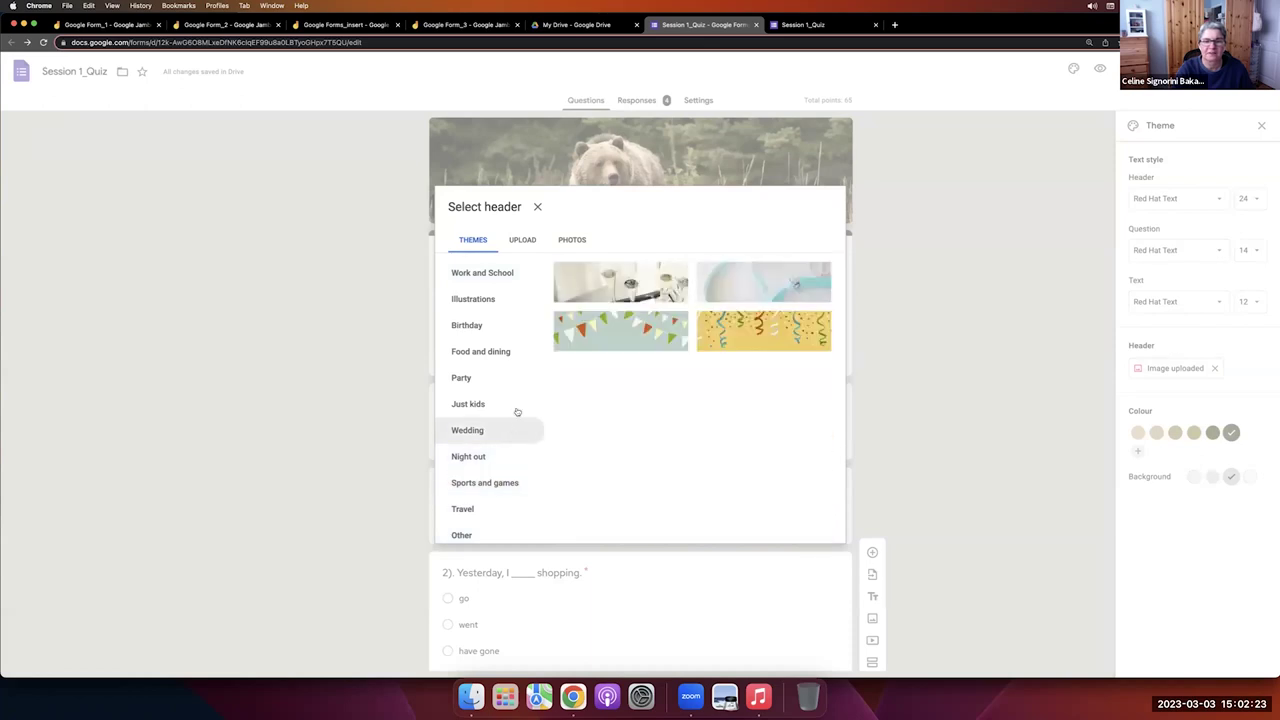
left_click(507, 456)
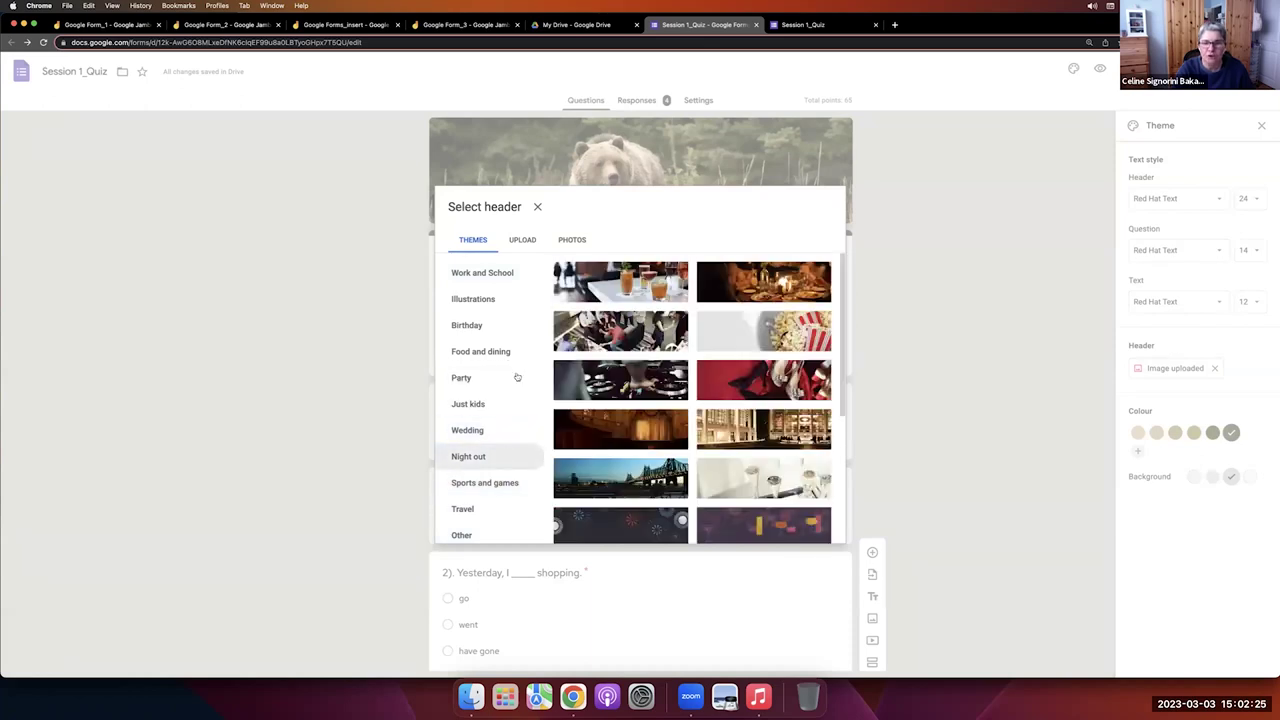
left_click(506, 300)
scroll(692, 398, "down", 5)
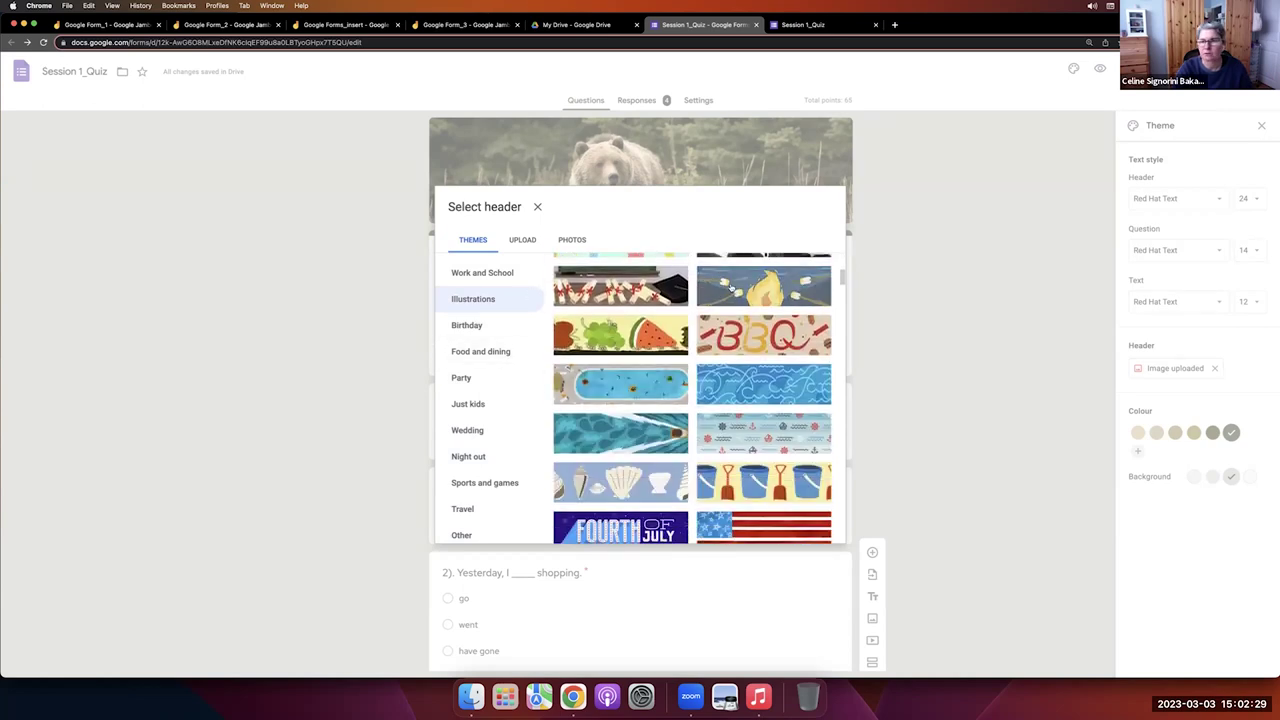
left_click(537, 208)
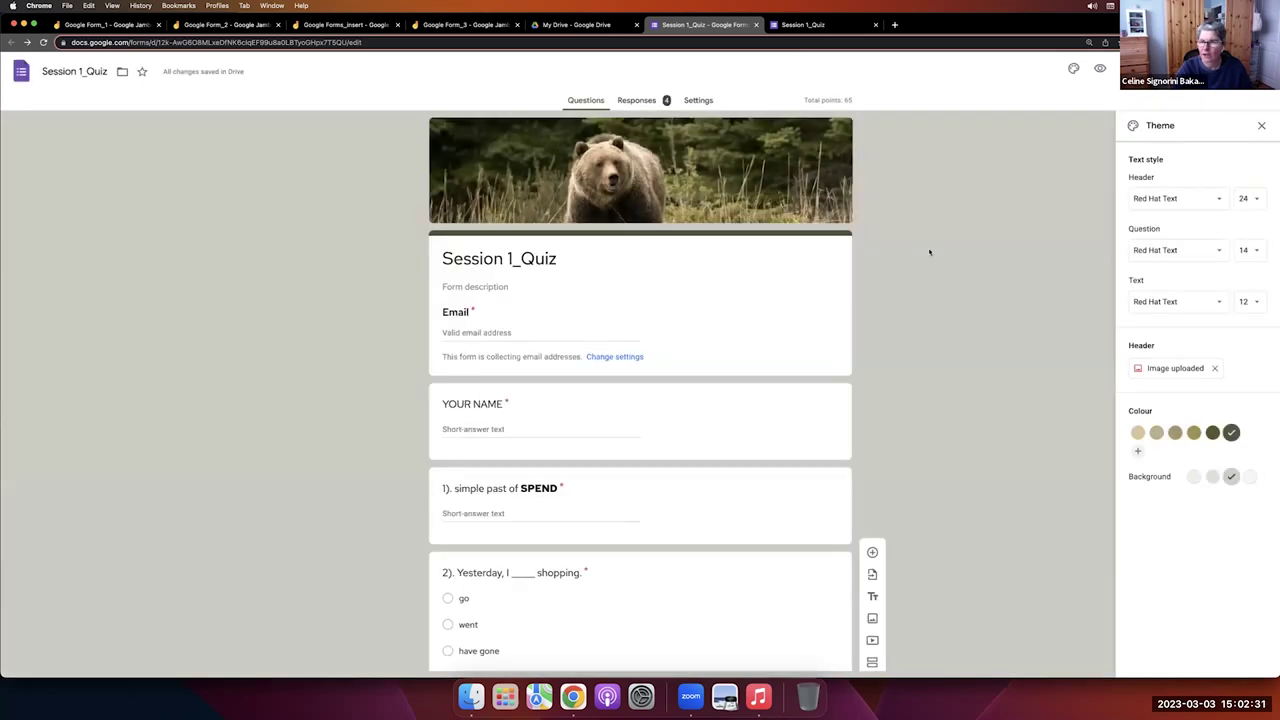
Create a new blank Google Form from My Drive and close it again.
left_click(225, 24)
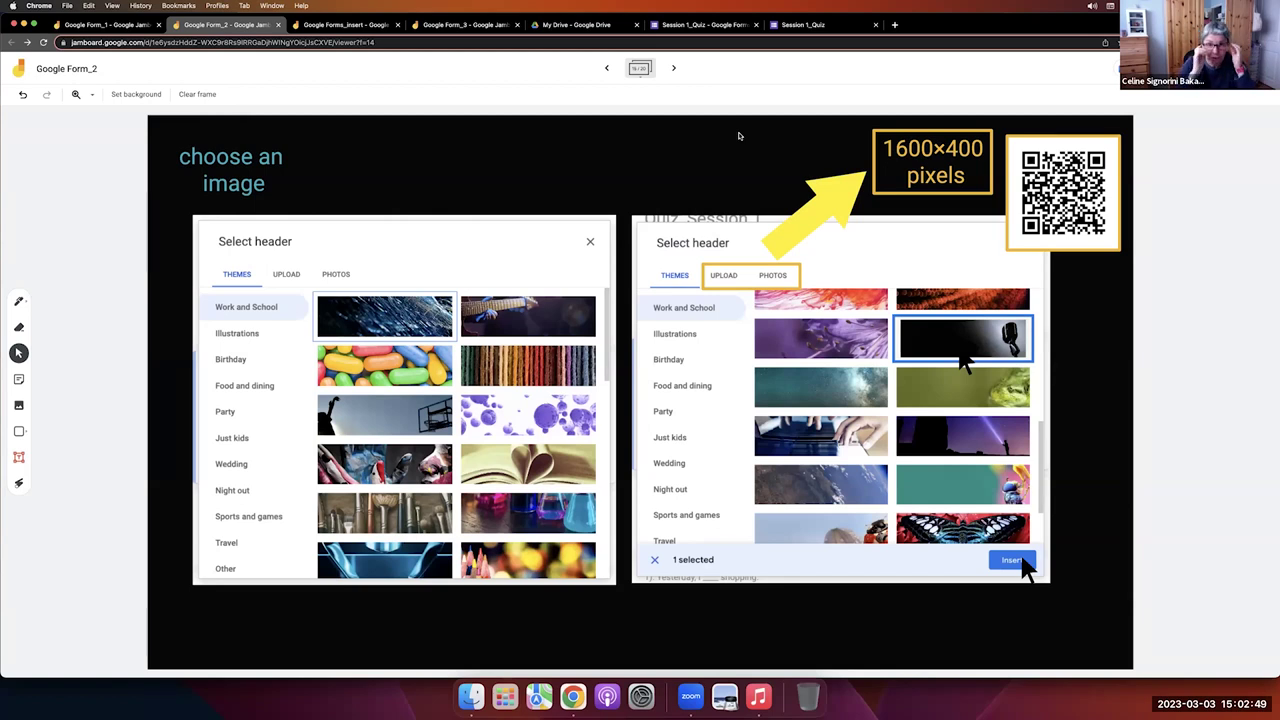
left_click(578, 24)
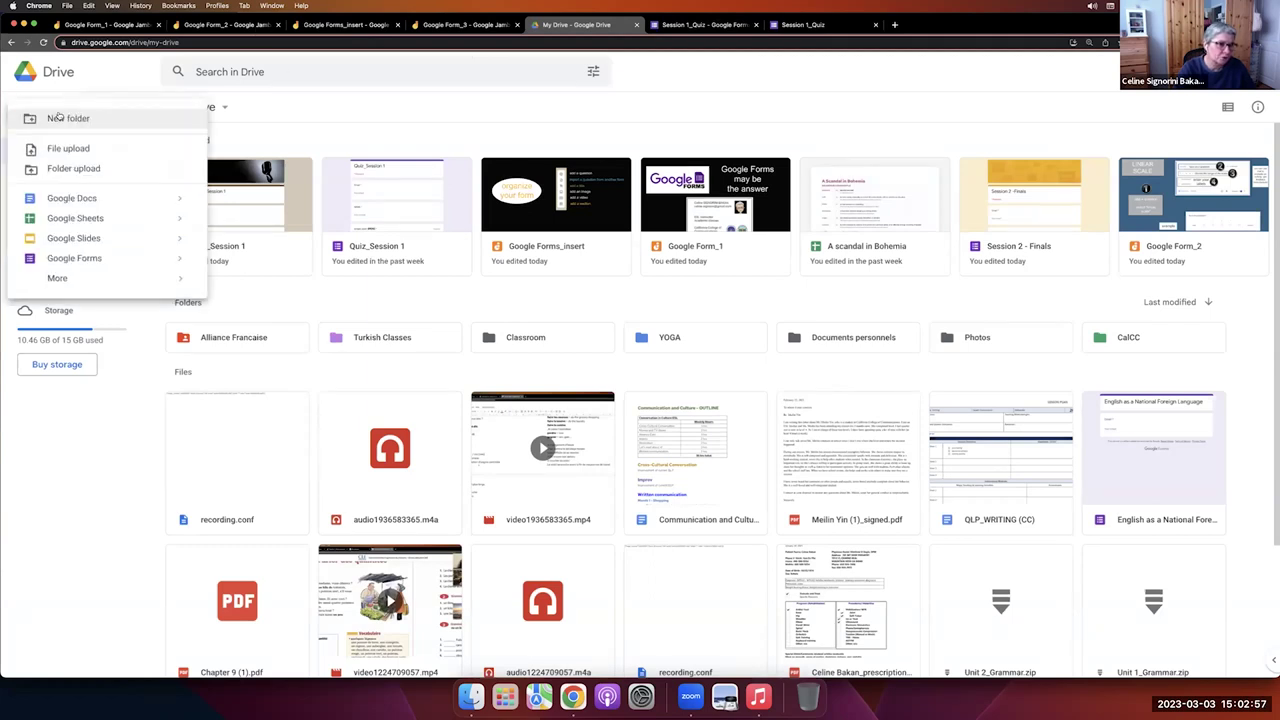
left_click(61, 259)
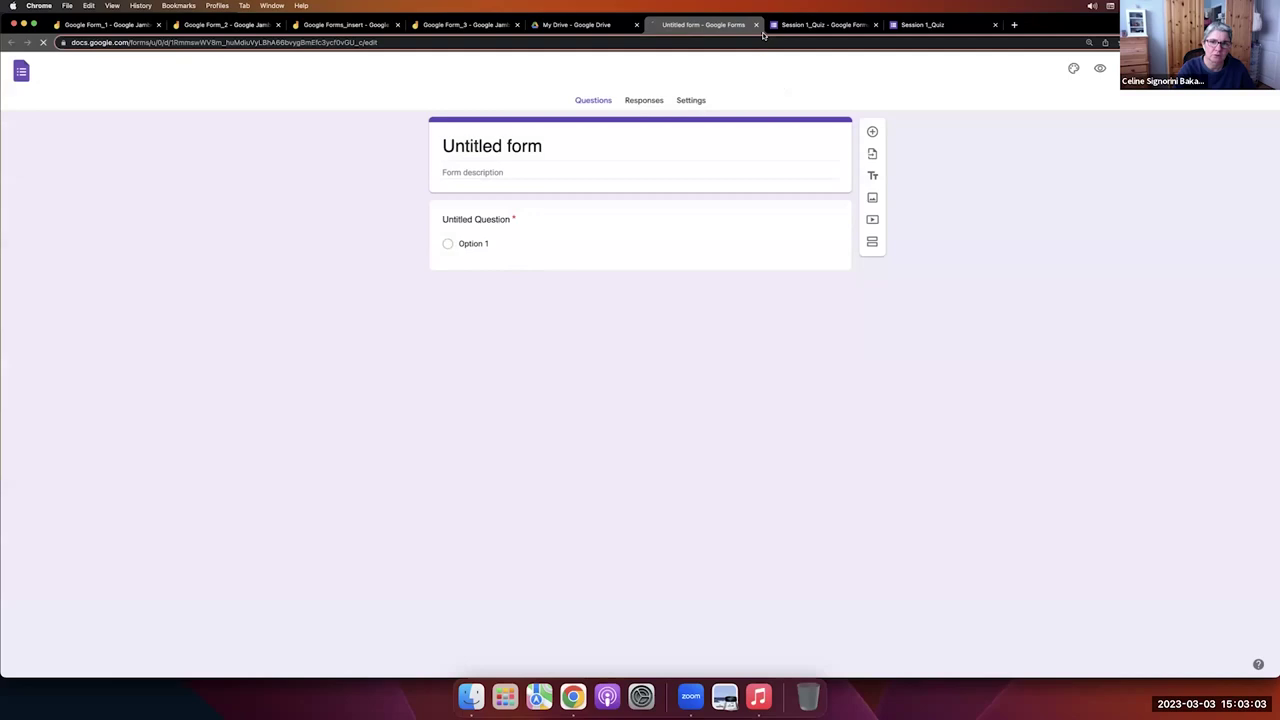
left_click(757, 27)
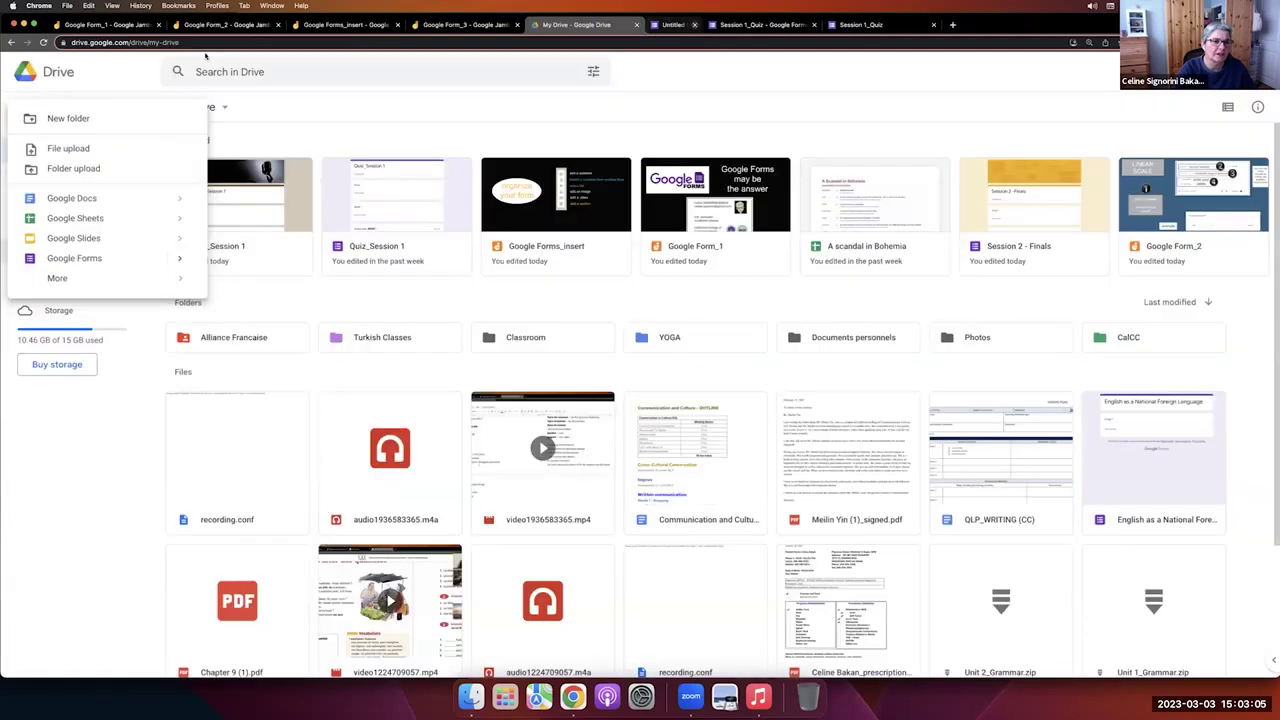
Look over the Google Form_1 dropbox frame, the Google Form_2 frames on header image and colours, and the first Google Form_3 frame.
left_click(113, 26)
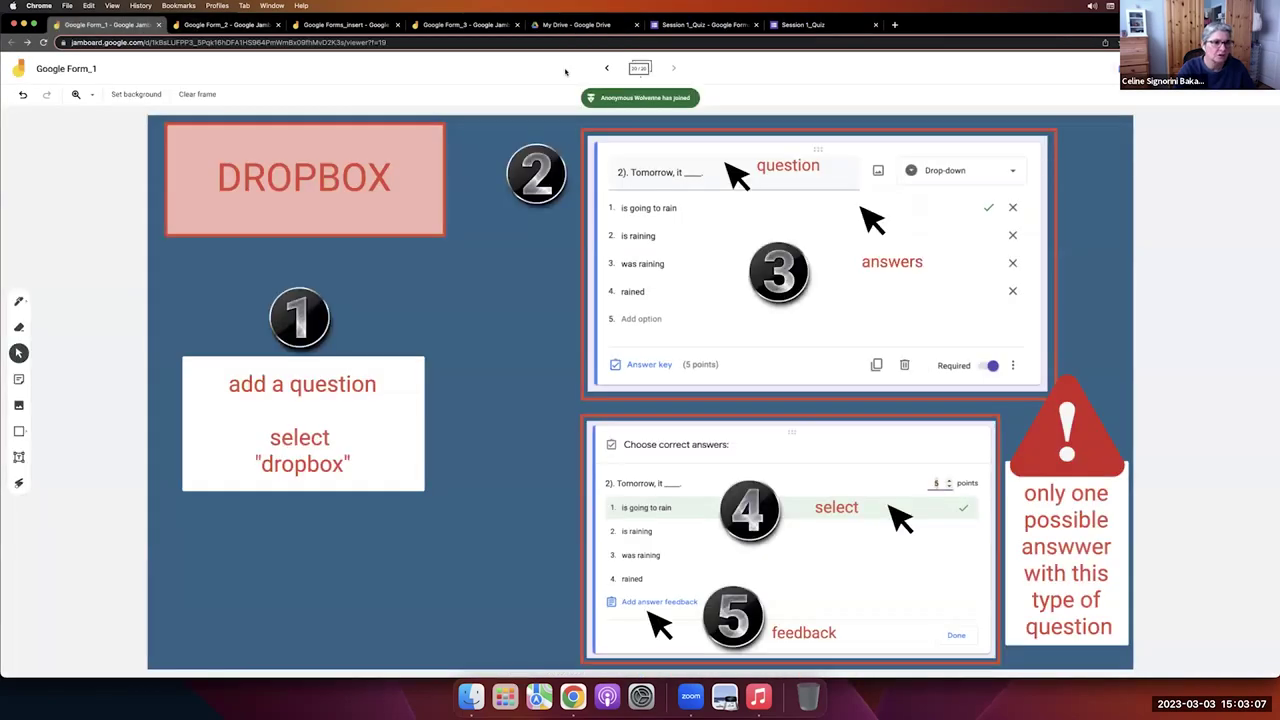
left_click(692, 25)
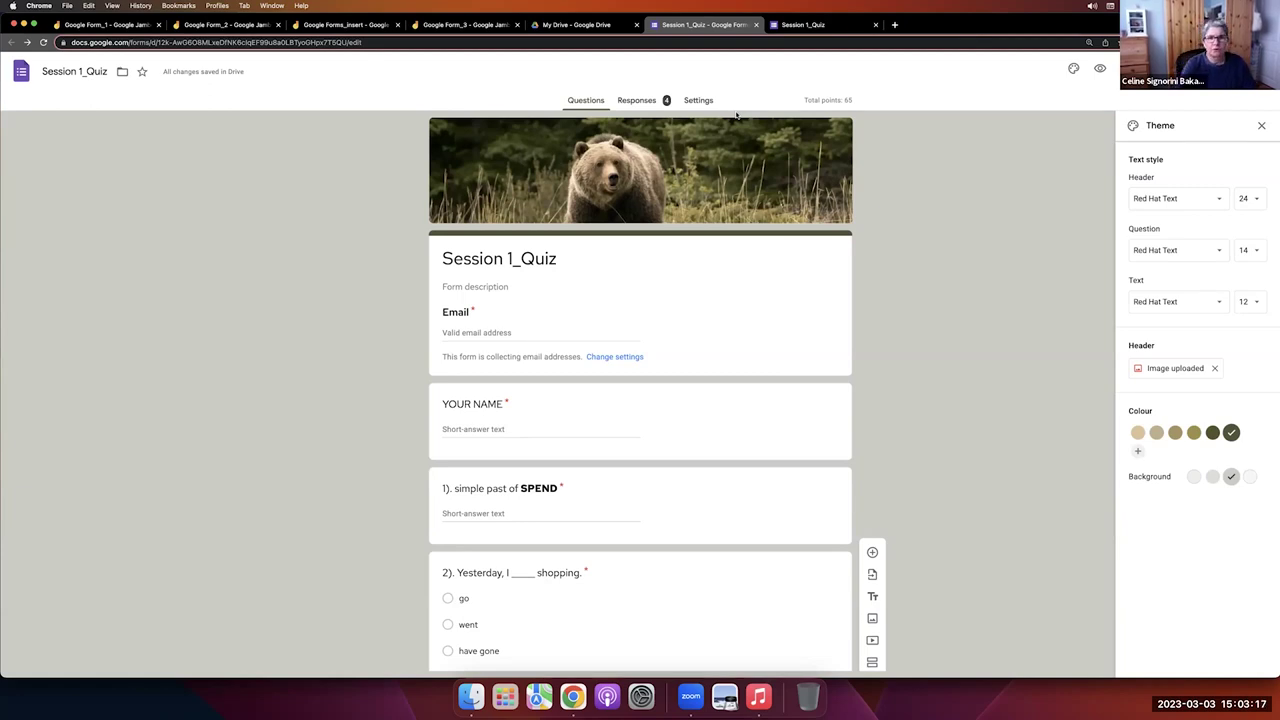
left_click(199, 27)
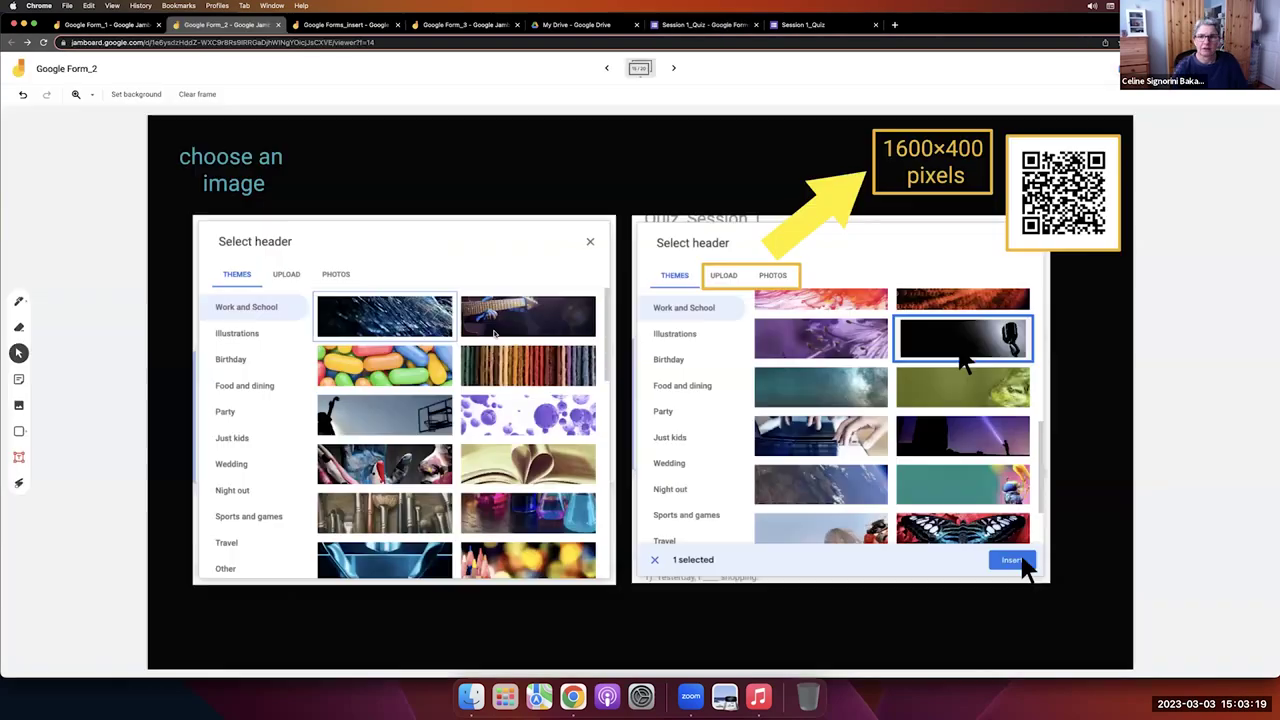
left_click(674, 68)
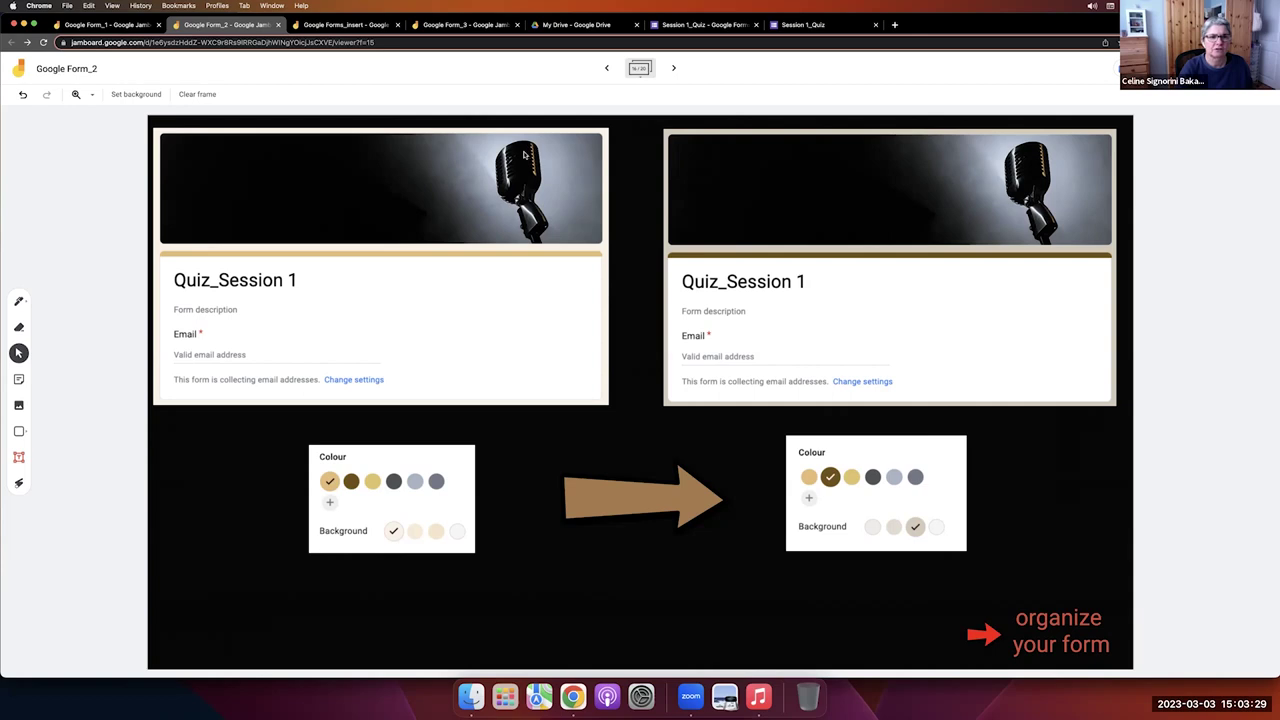
left_click(467, 26)
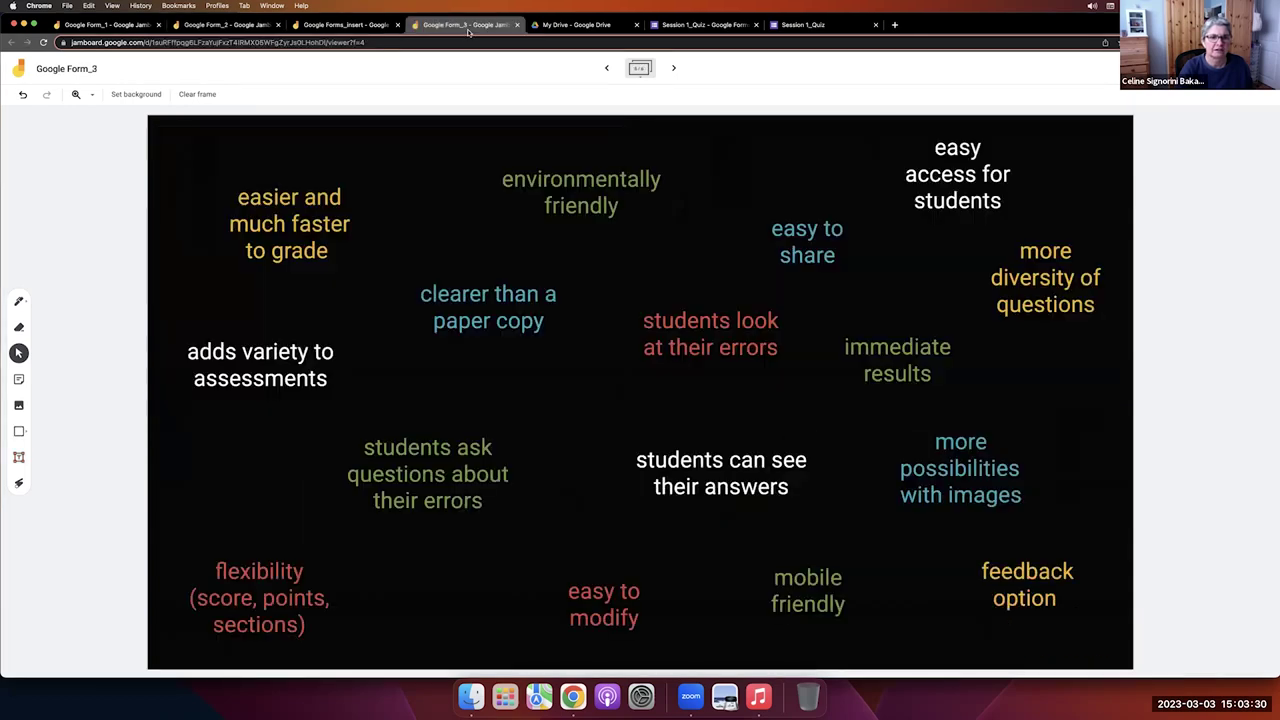
left_click(607, 68)
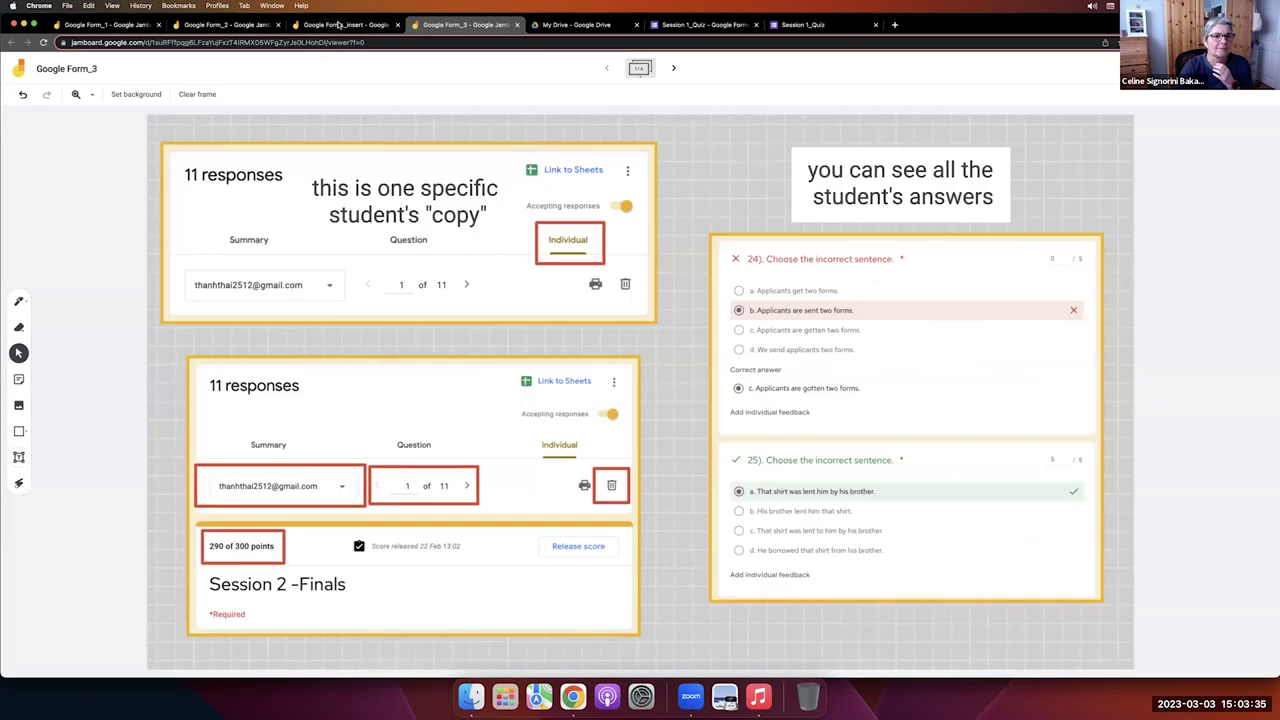
Switch to the Google Forms_insert Jamboard and go back to its first frame, "organize your form".
left_click(340, 26)
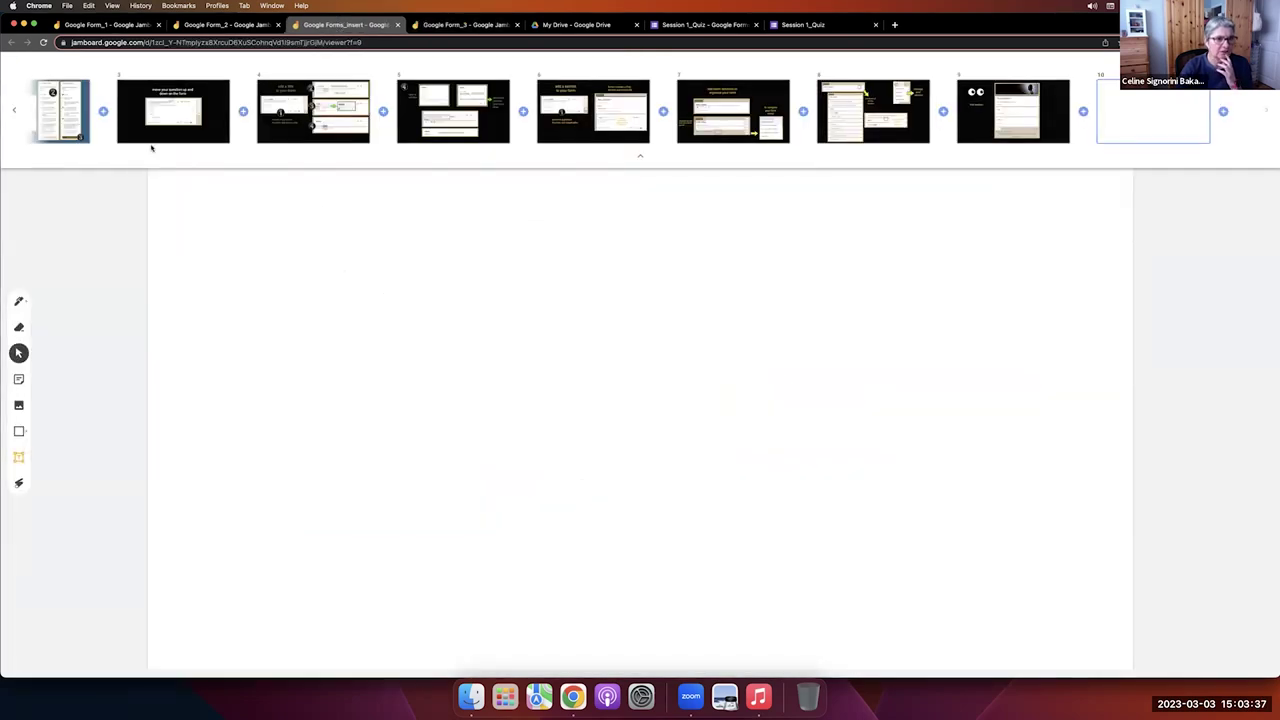
left_click(609, 69)
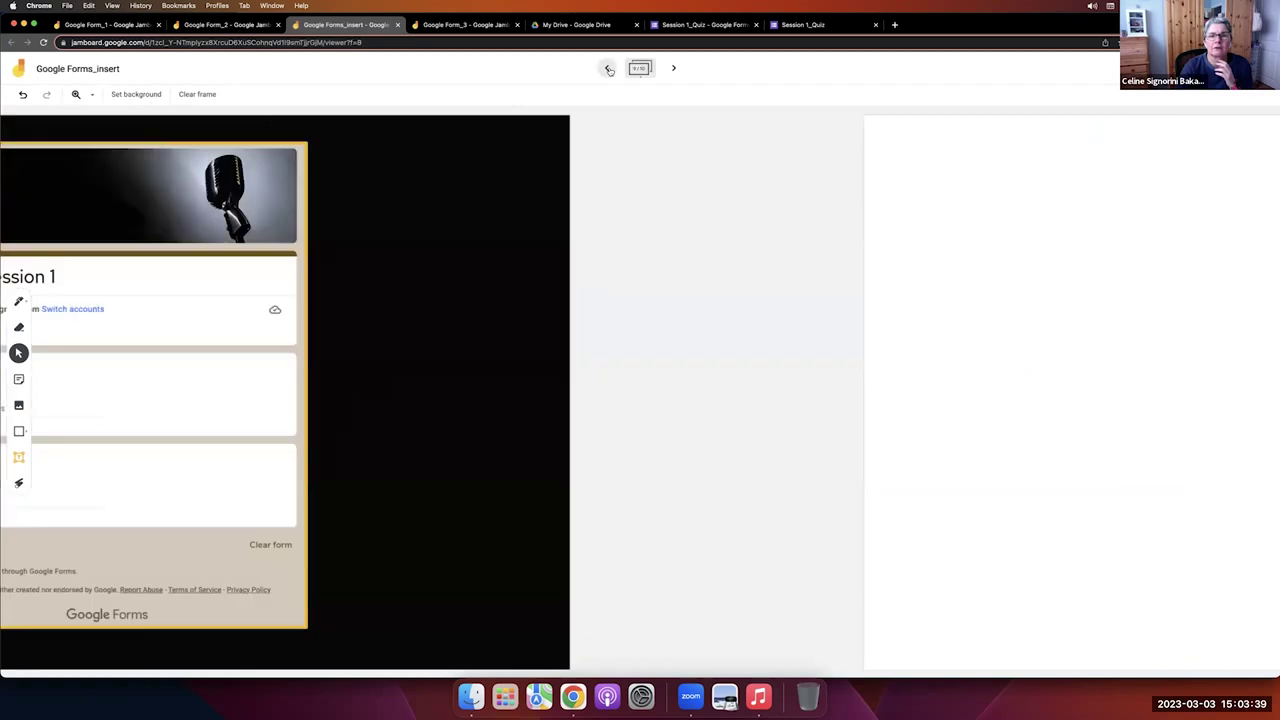
left_click(609, 69)
left_click(609, 69)
left_click(609, 69)
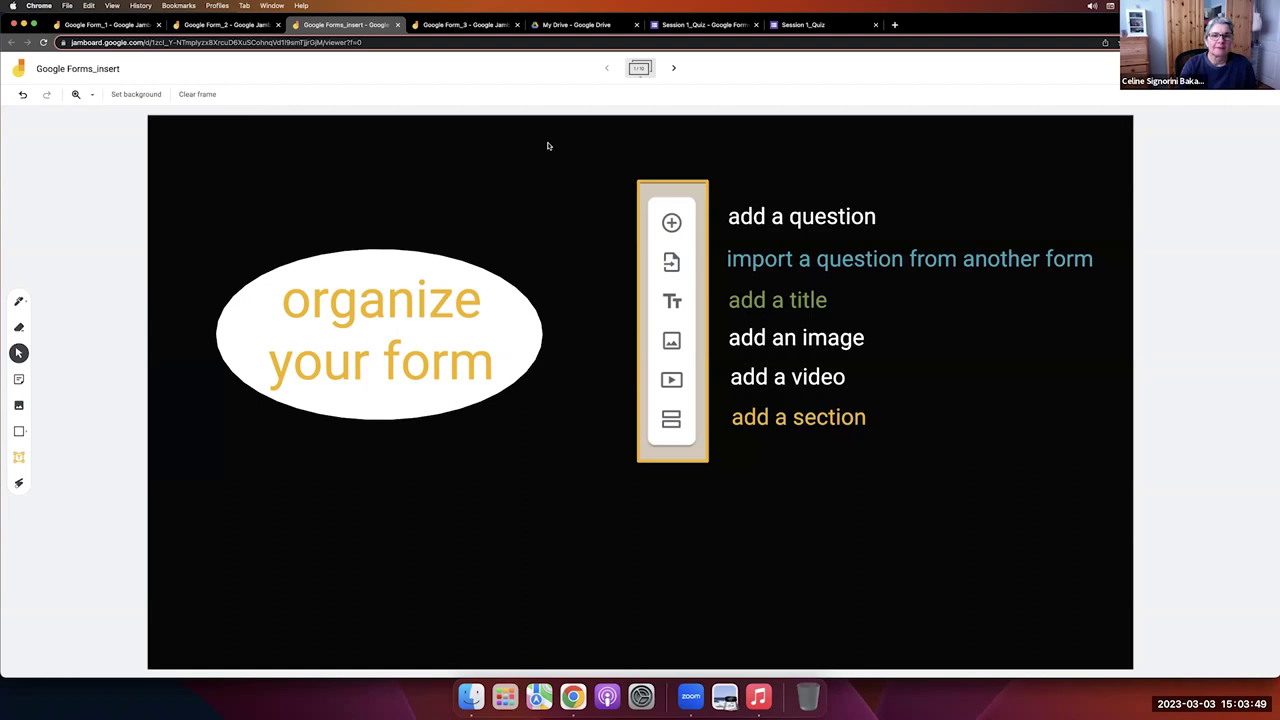
Compare the Session 1_Quiz editor with the Jamboard's list of insert tools and view the frame on importing a question from another form.
left_click(676, 27)
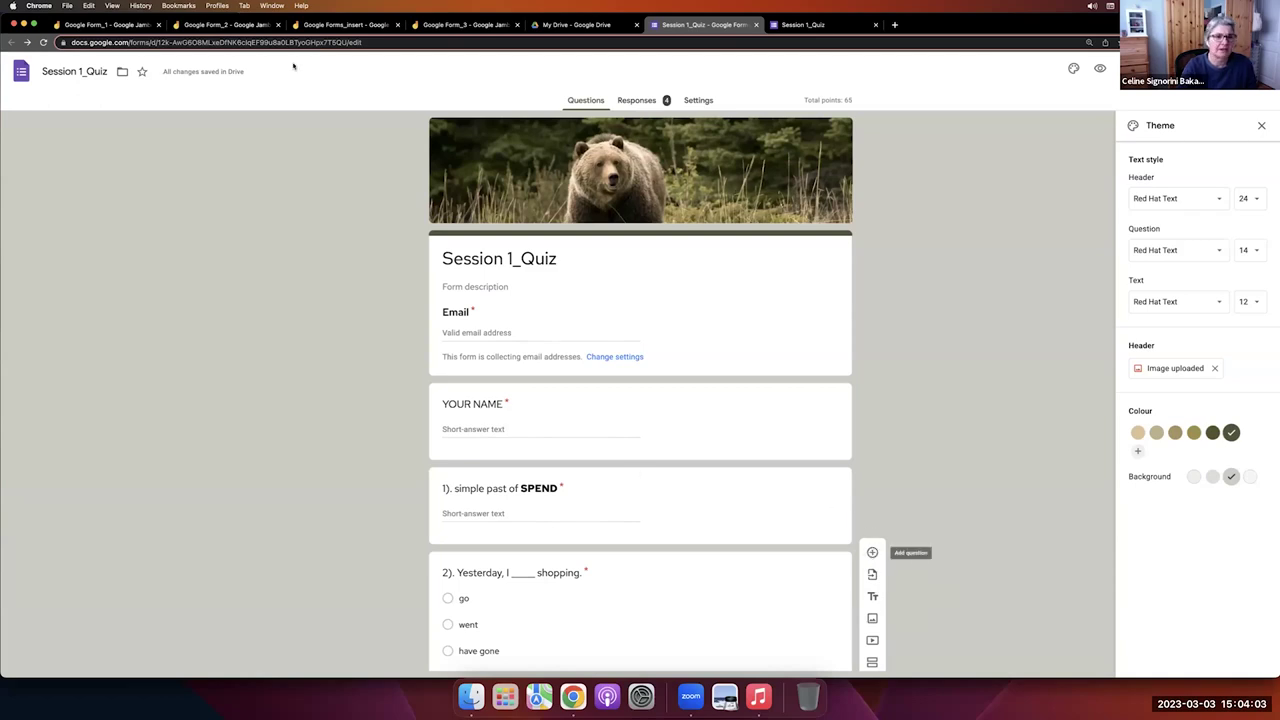
left_click(303, 25)
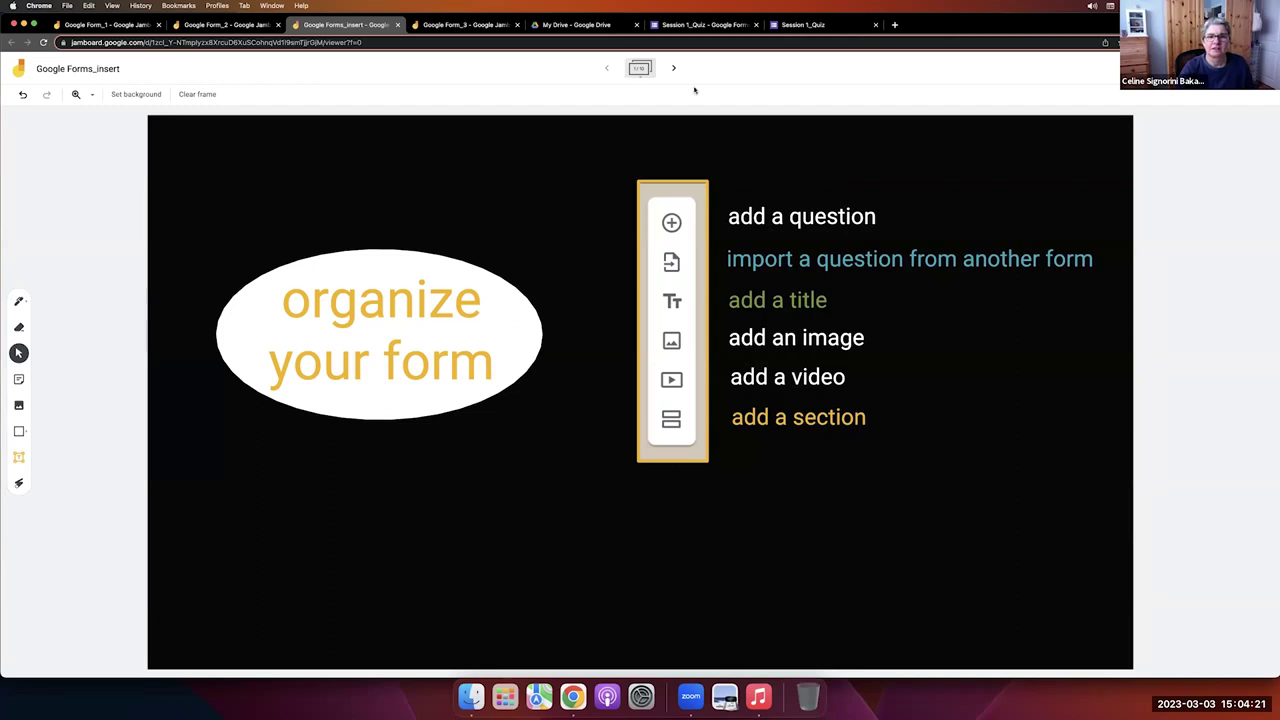
left_click(673, 68)
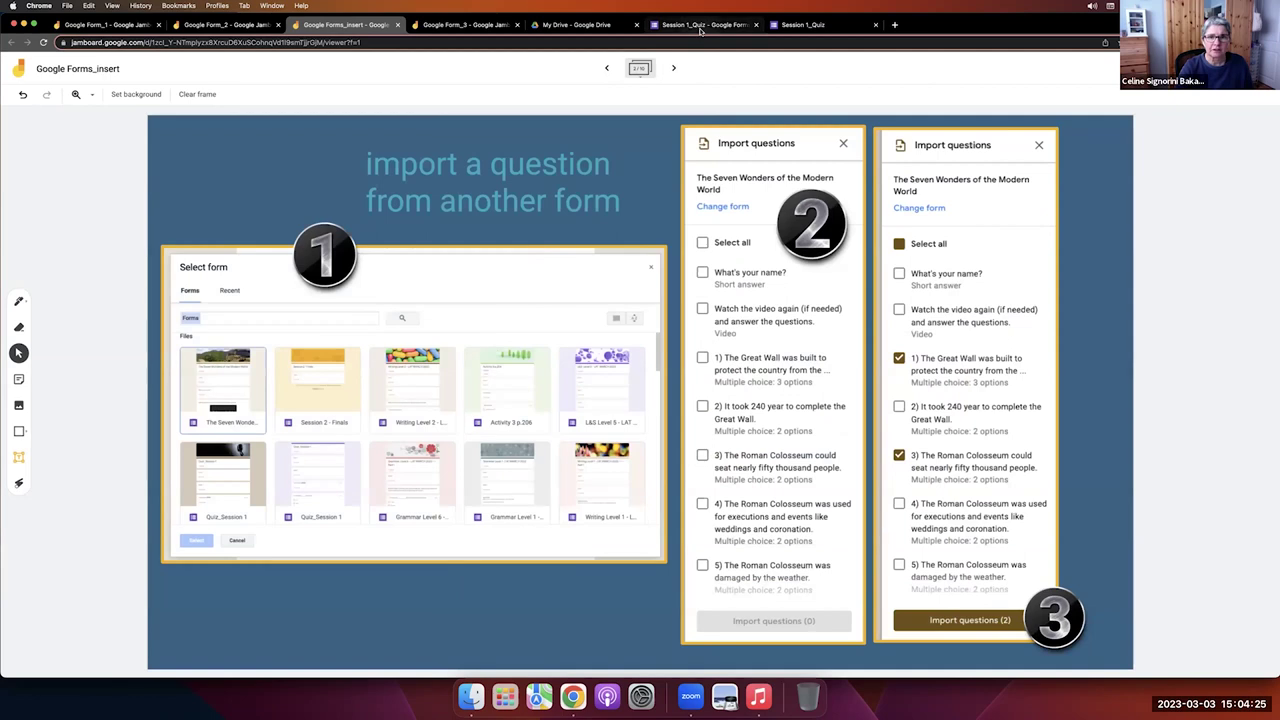
Return to the Session 1_Quiz form, close the Theme settings and select question 3, "Tomorrow, it ____.".
left_click(701, 26)
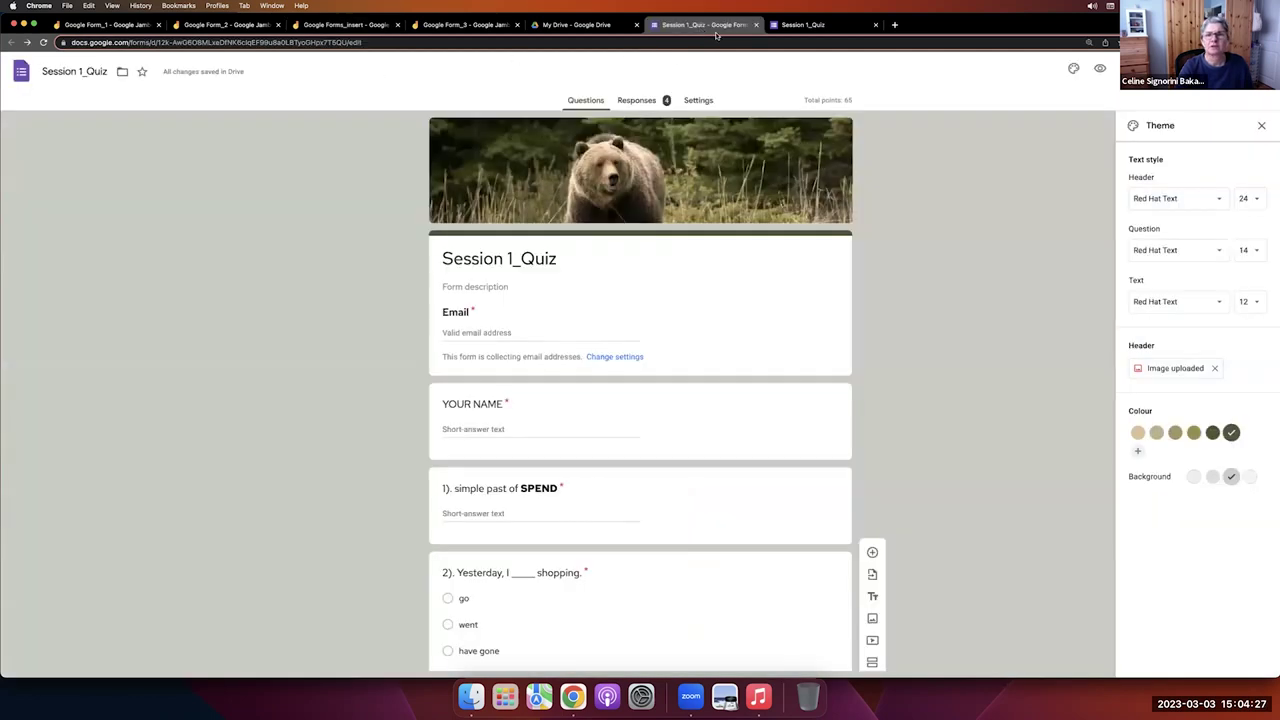
left_click(575, 25)
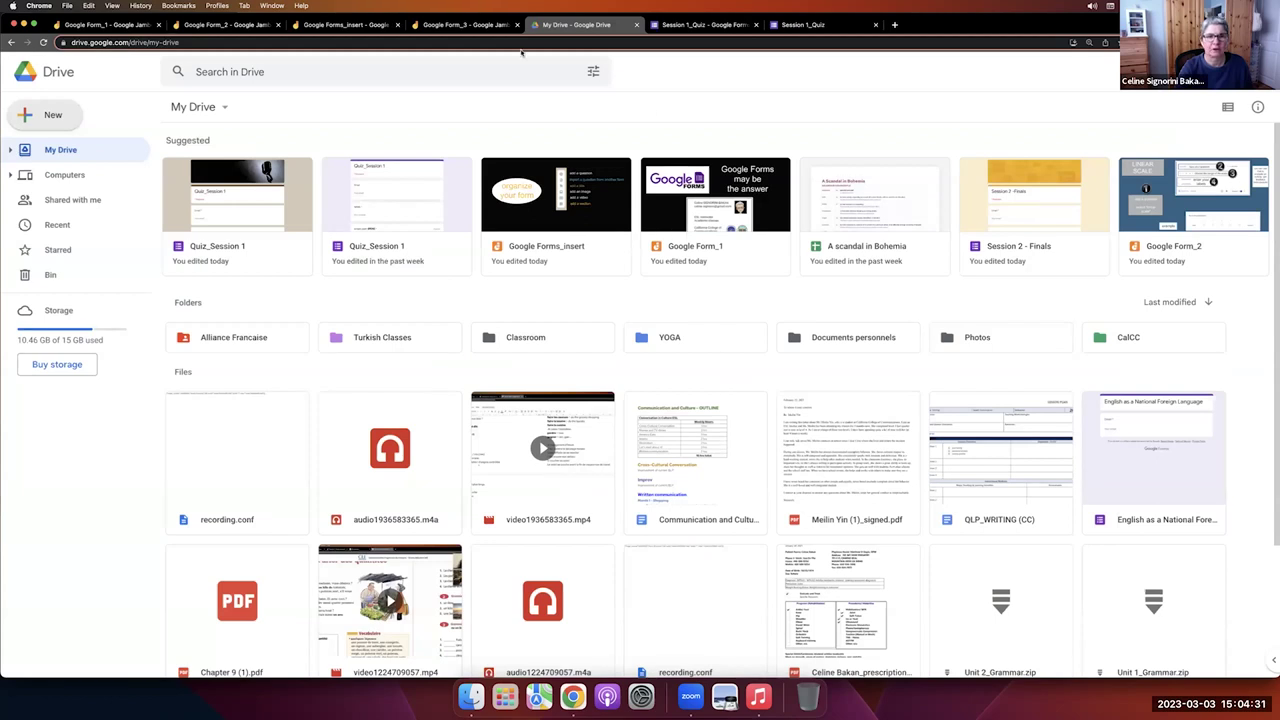
left_click(701, 25)
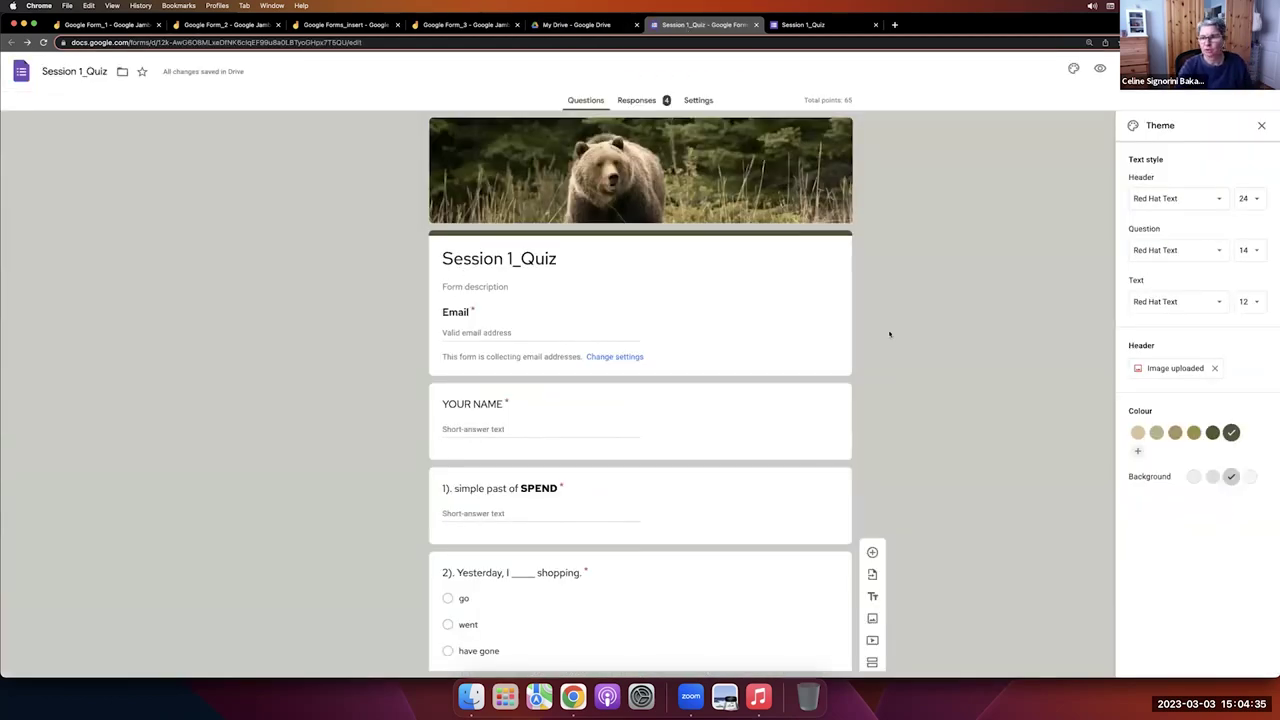
left_click(1261, 125)
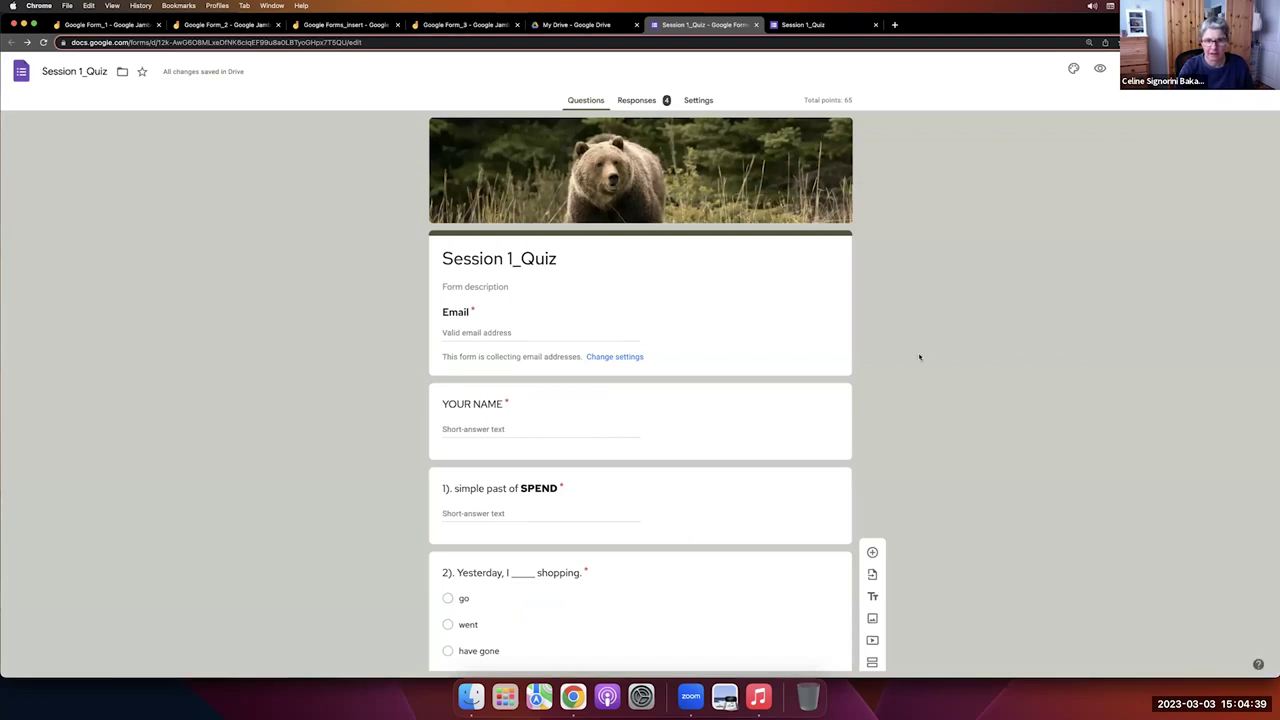
scroll(781, 365, "down", 5)
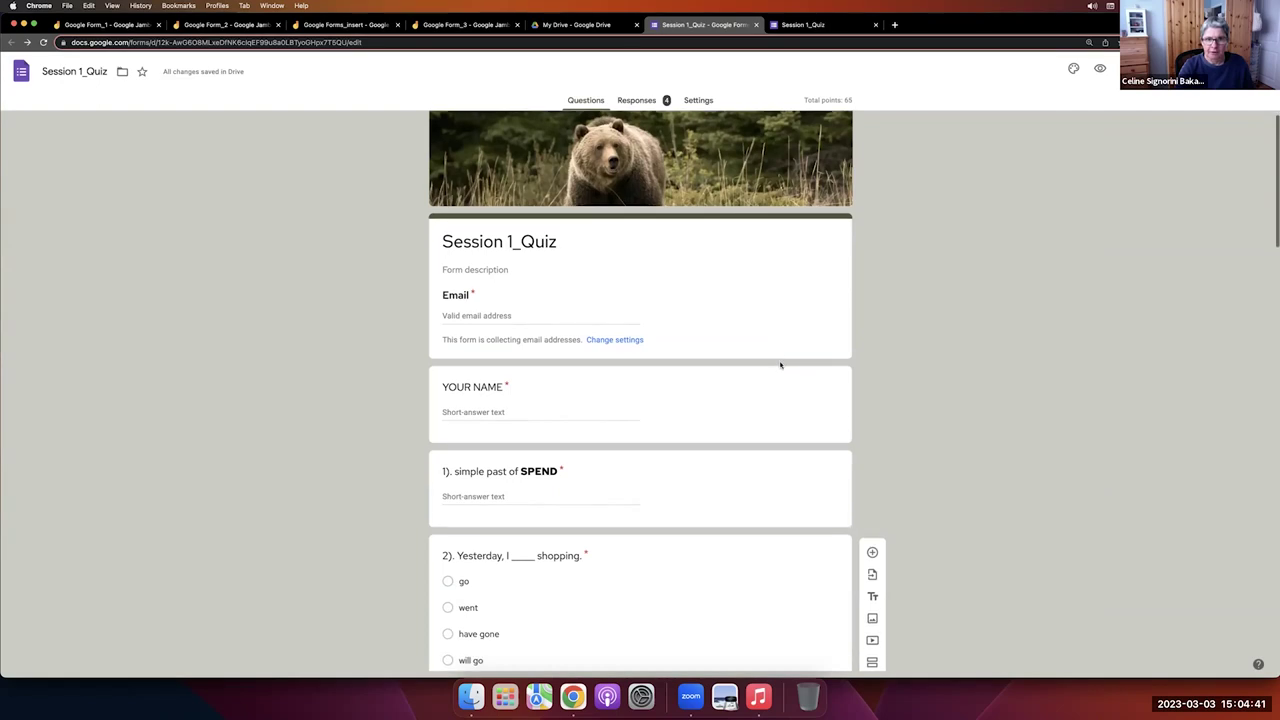
scroll(780, 363, "down", 5)
scroll(780, 363, "up", 4)
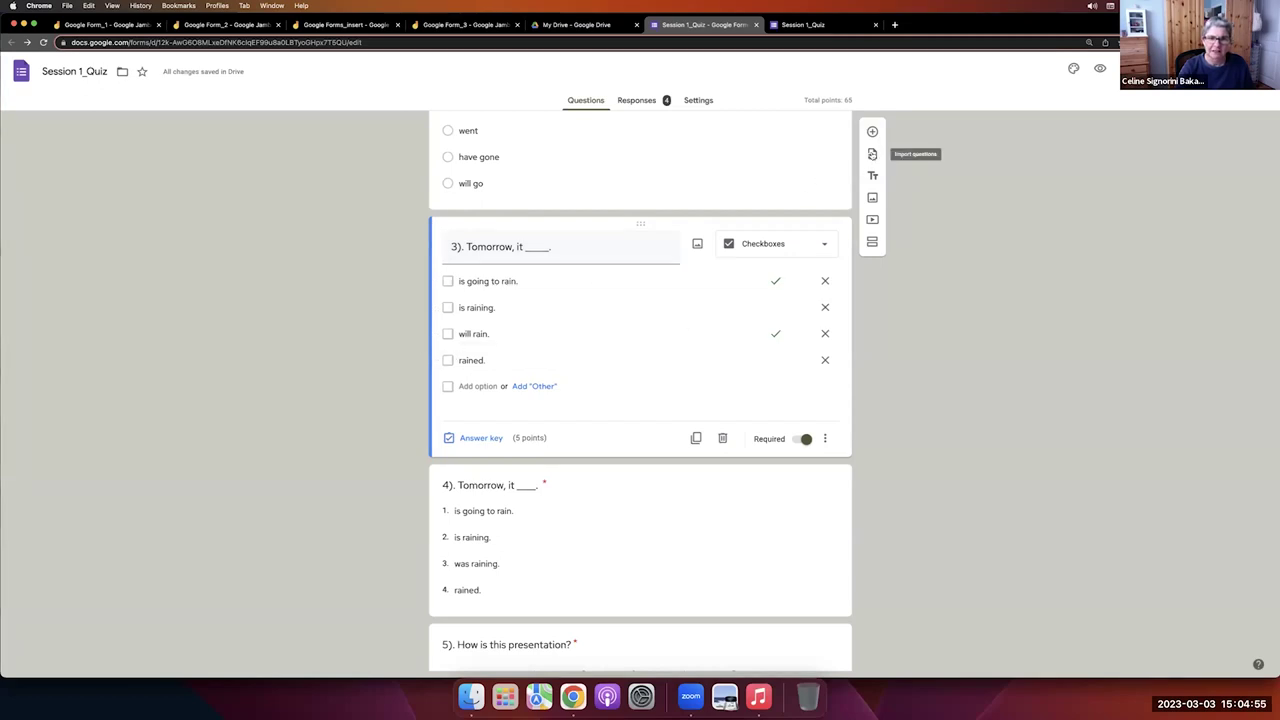
Choose the Session 2 - Finals form as the source for importing questions and look through its question list.
left_click(872, 154)
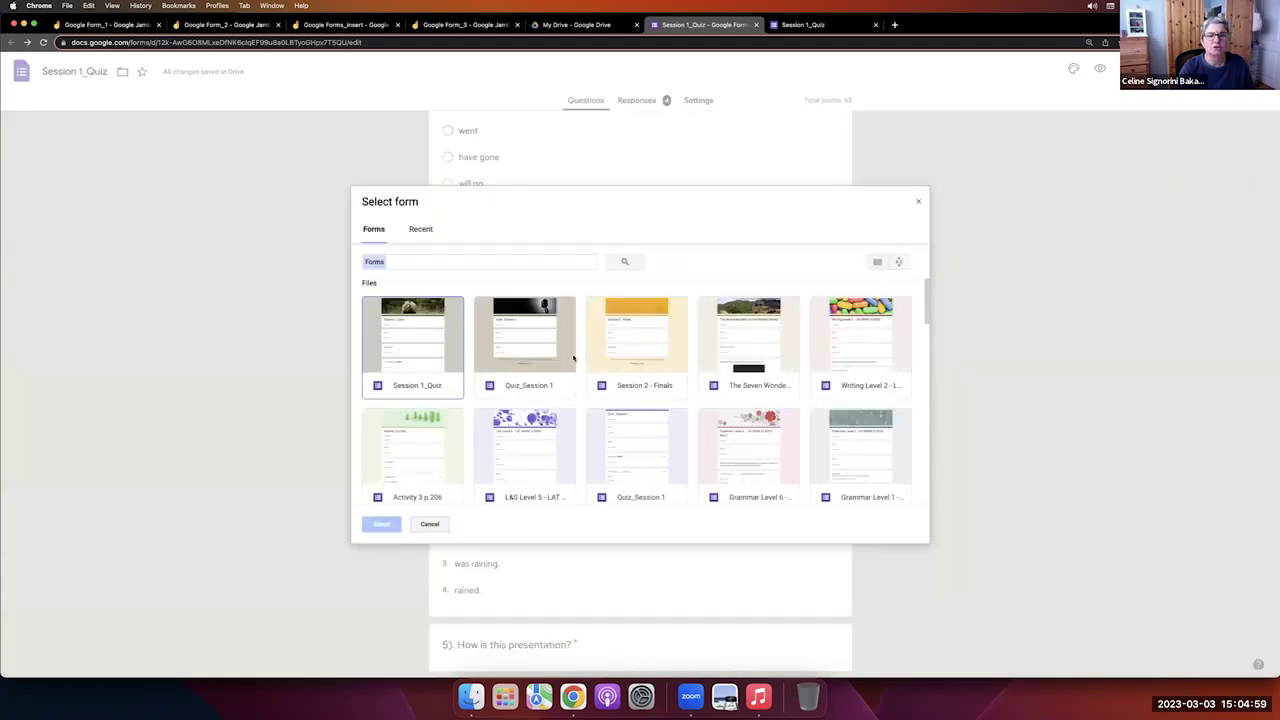
left_click(657, 341)
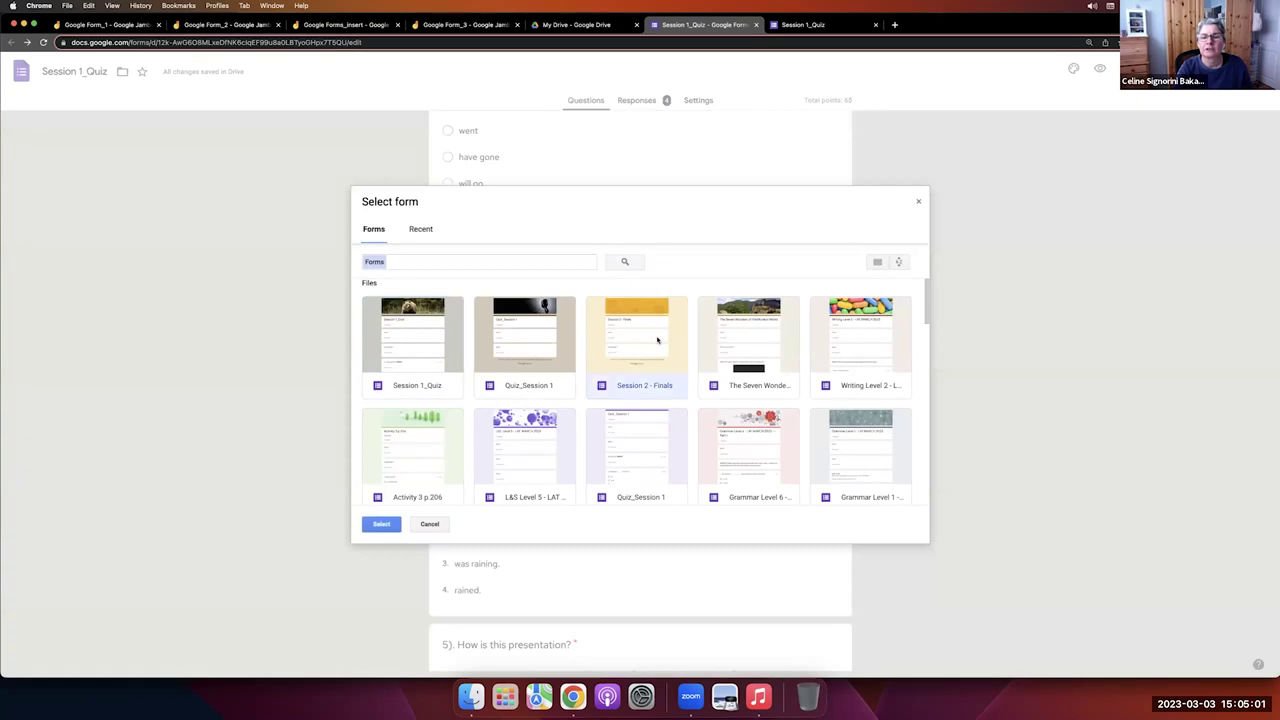
left_click(381, 524)
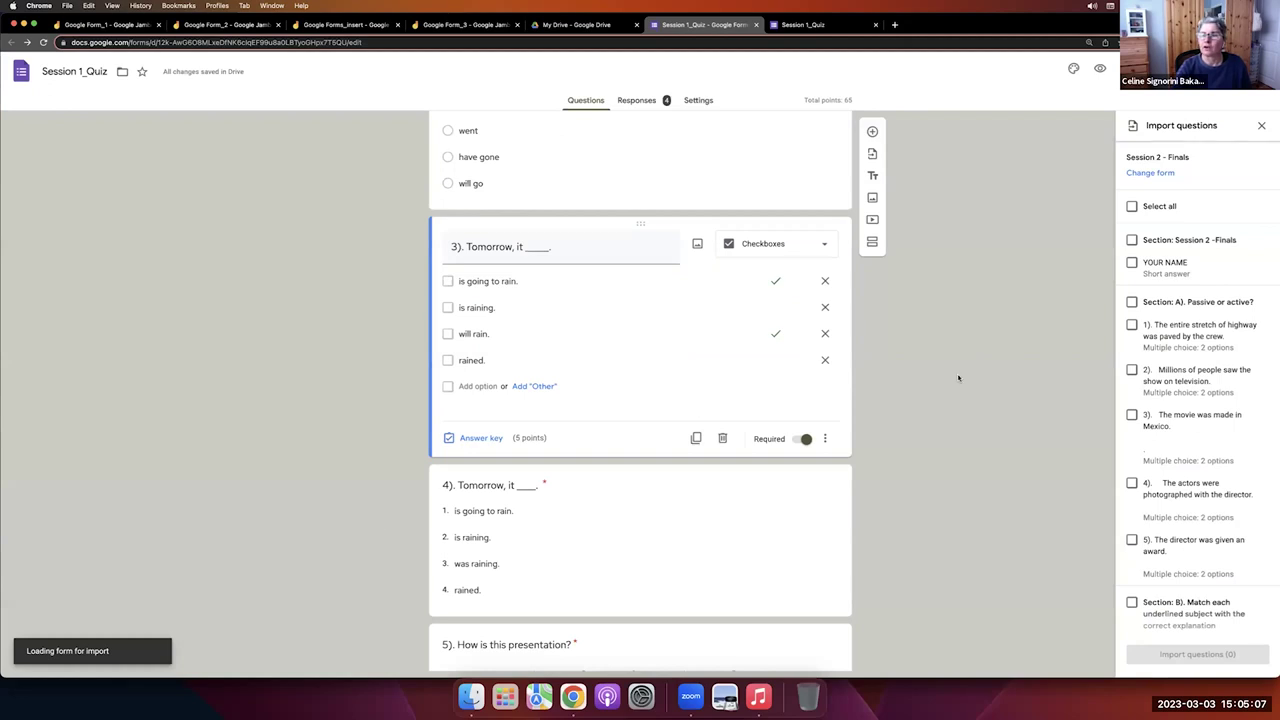
scroll(1180, 386, "down", 20)
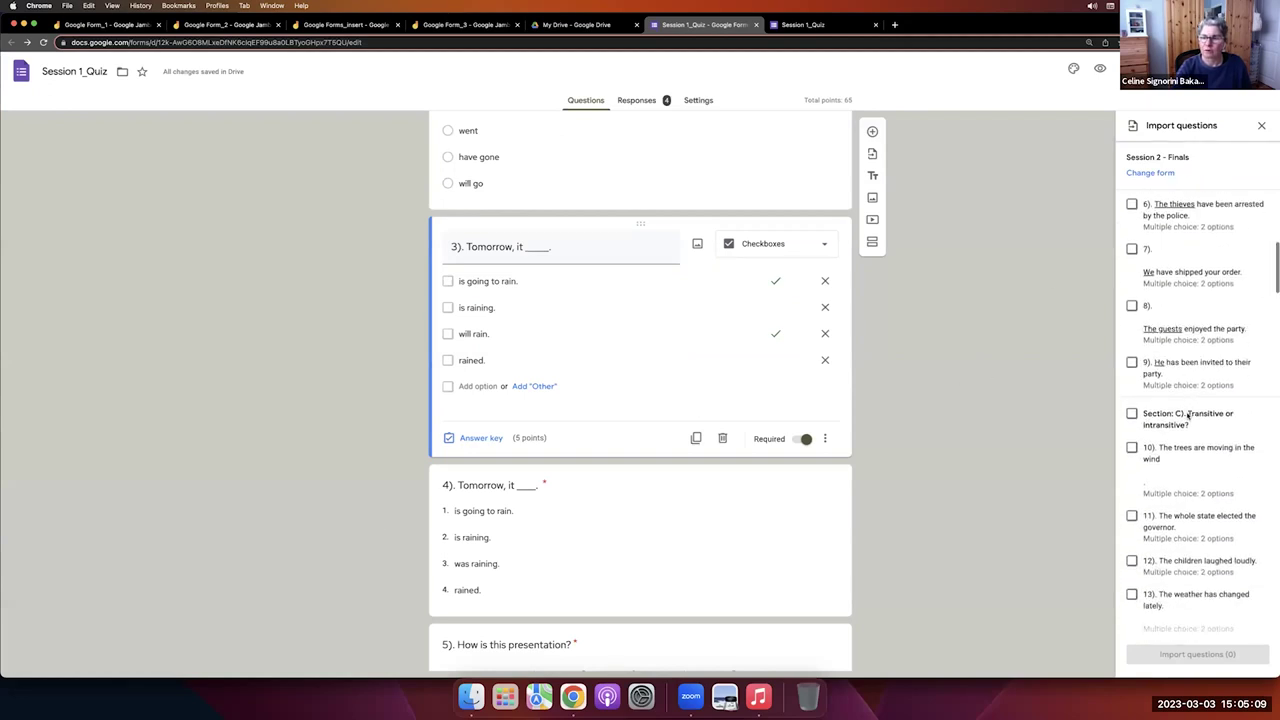
scroll(1188, 416, "down", 15)
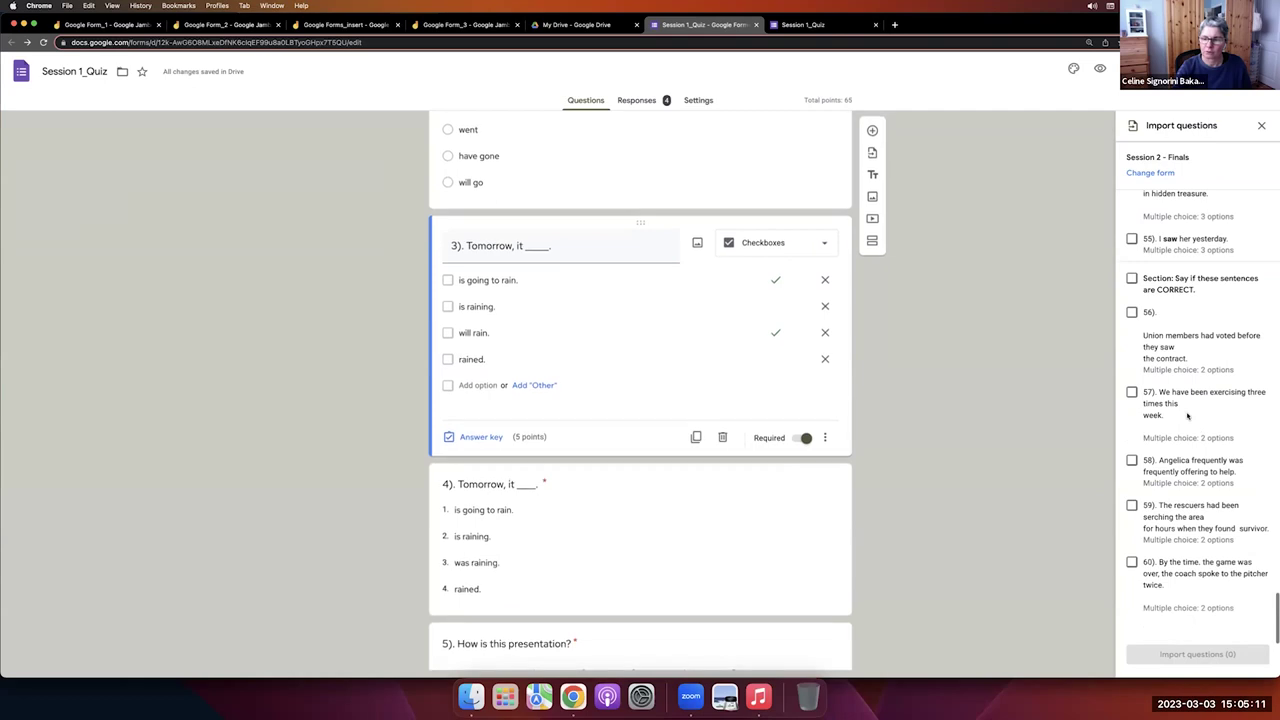
scroll(1190, 540, "up", 8)
scroll(1197, 505, "up", 20)
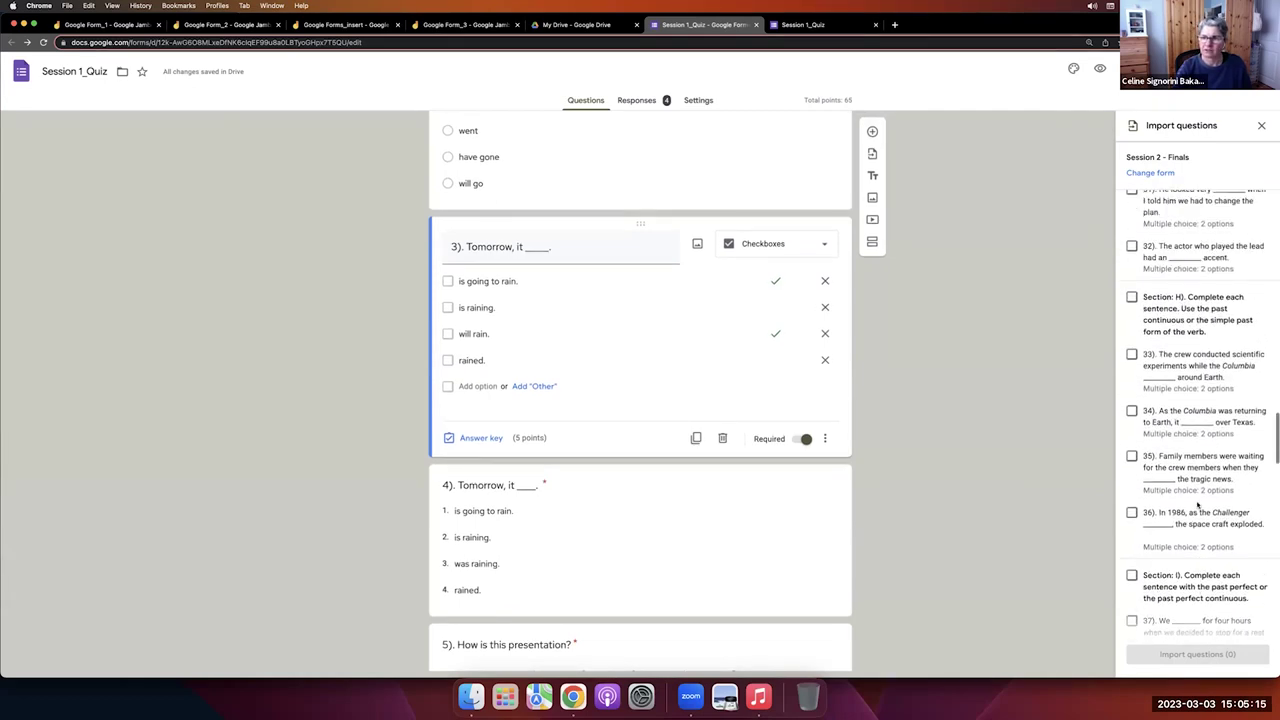
scroll(1198, 506, "up", 10)
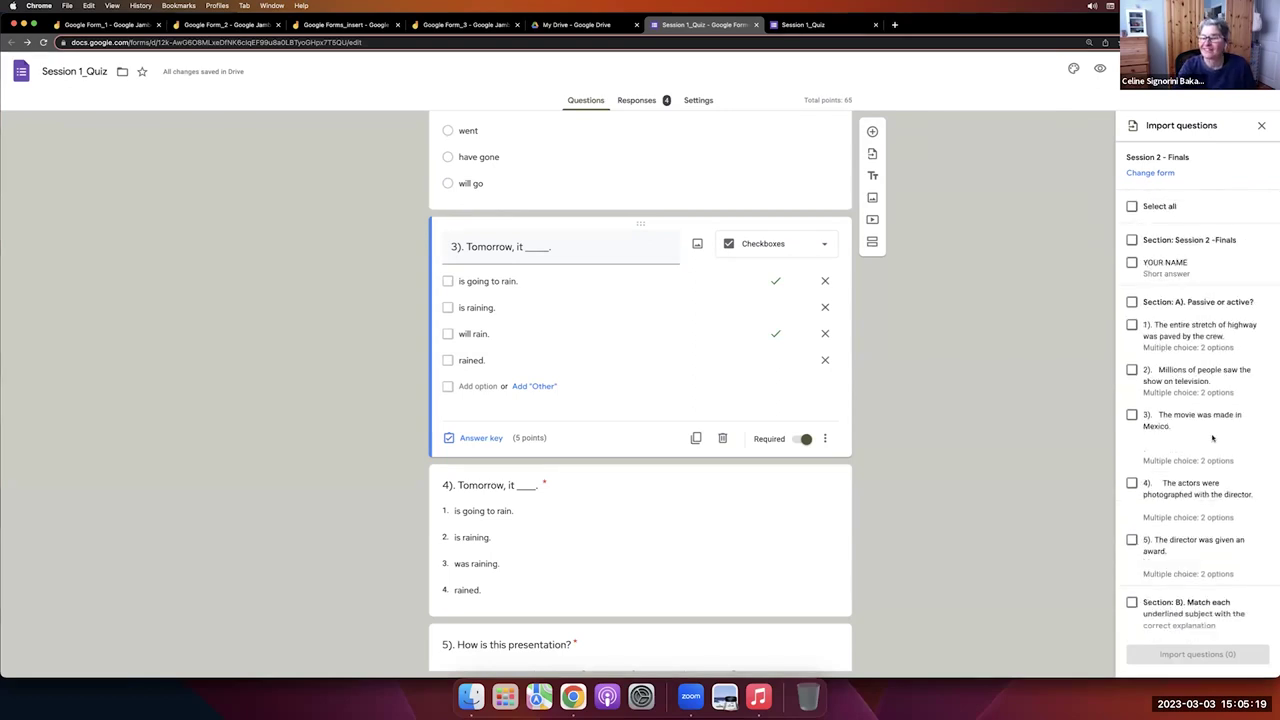
Import questions 5 ("The director was given an award.") and 8 ("The guests enjoyed the party.") from Session 2 - Finals below question 3.
scroll(1230, 468, "down", 2)
scroll(1212, 437, "down", 3)
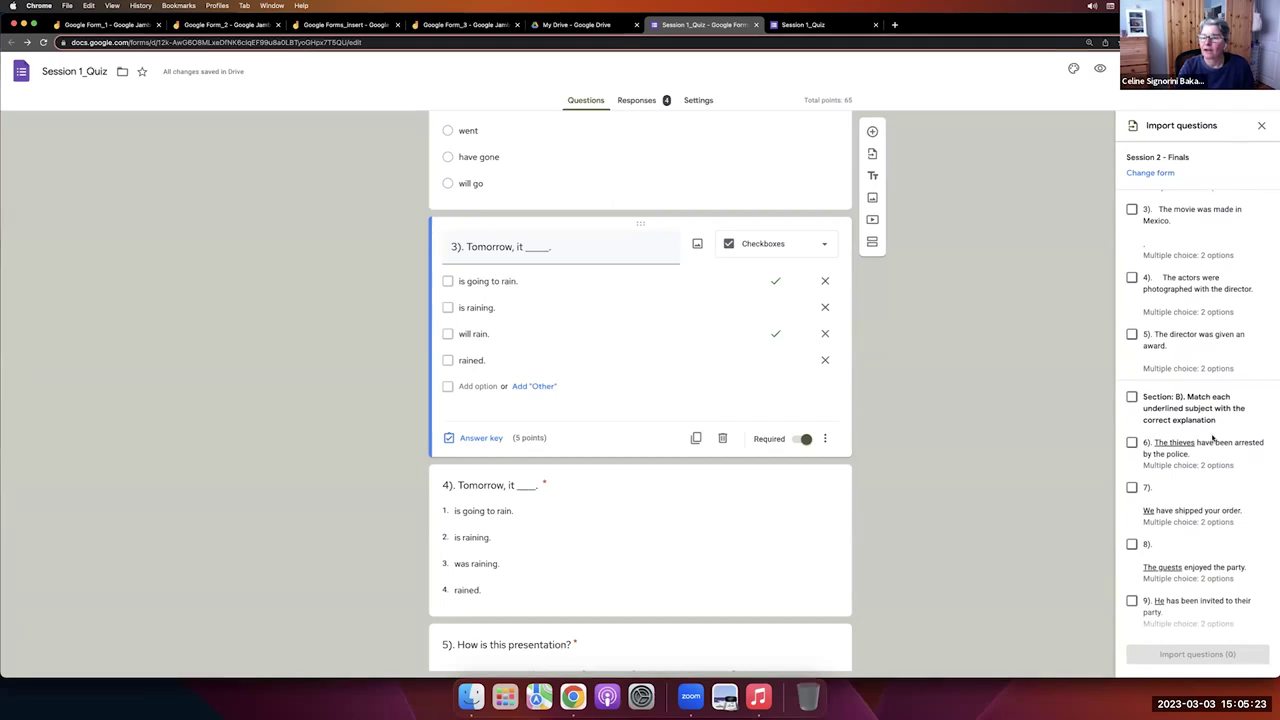
left_click(1132, 334)
left_click(1134, 543)
scroll(1180, 289, "up", 2)
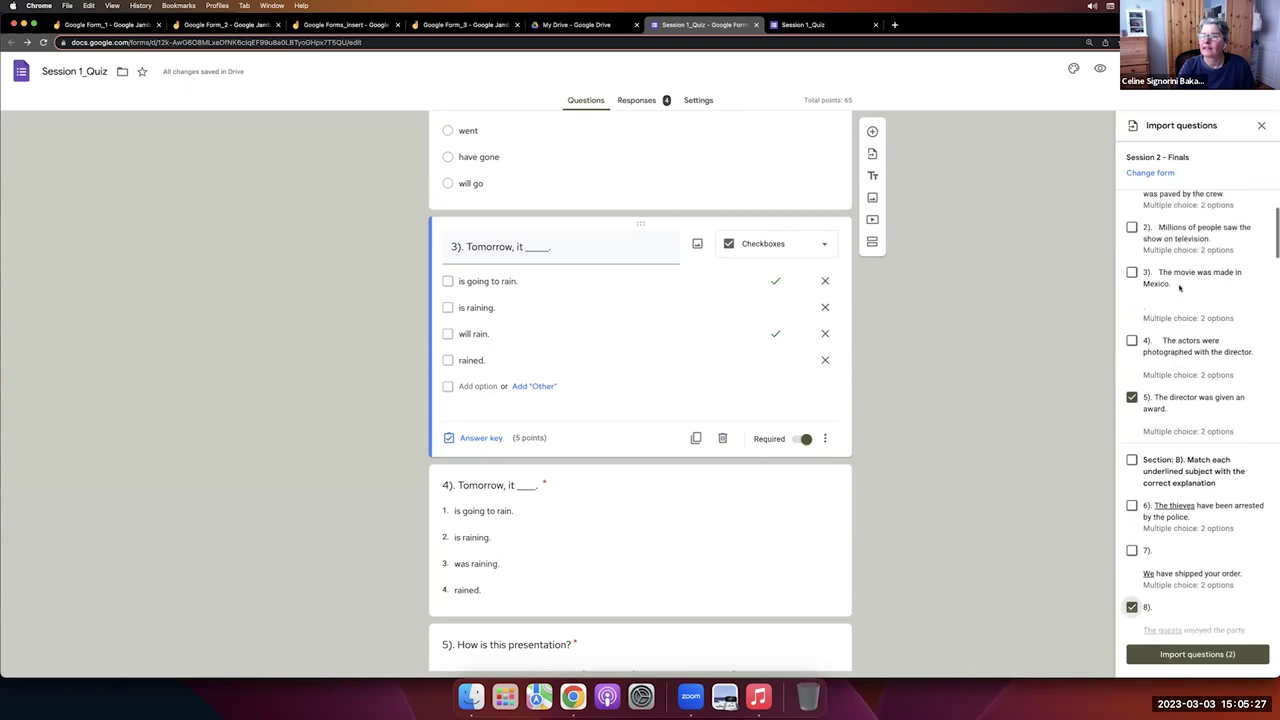
scroll(1145, 210, "up", 2)
scroll(1148, 230, "down", 7)
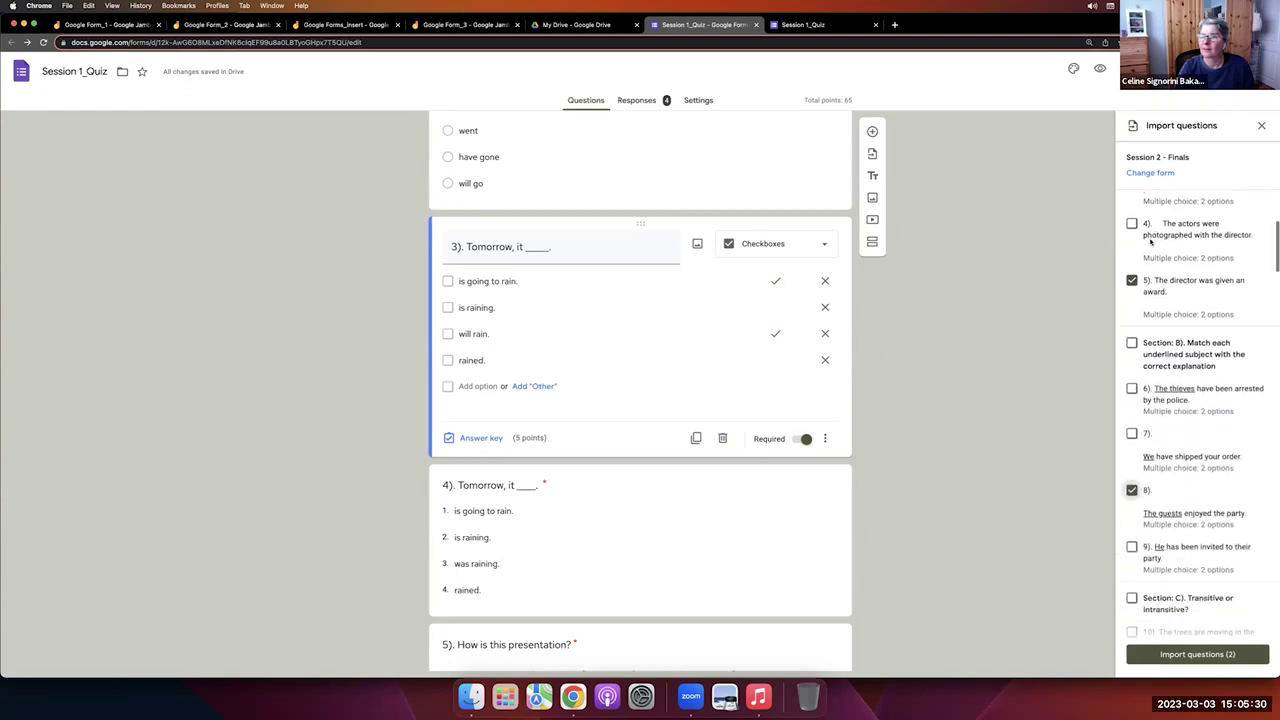
left_click(1194, 655)
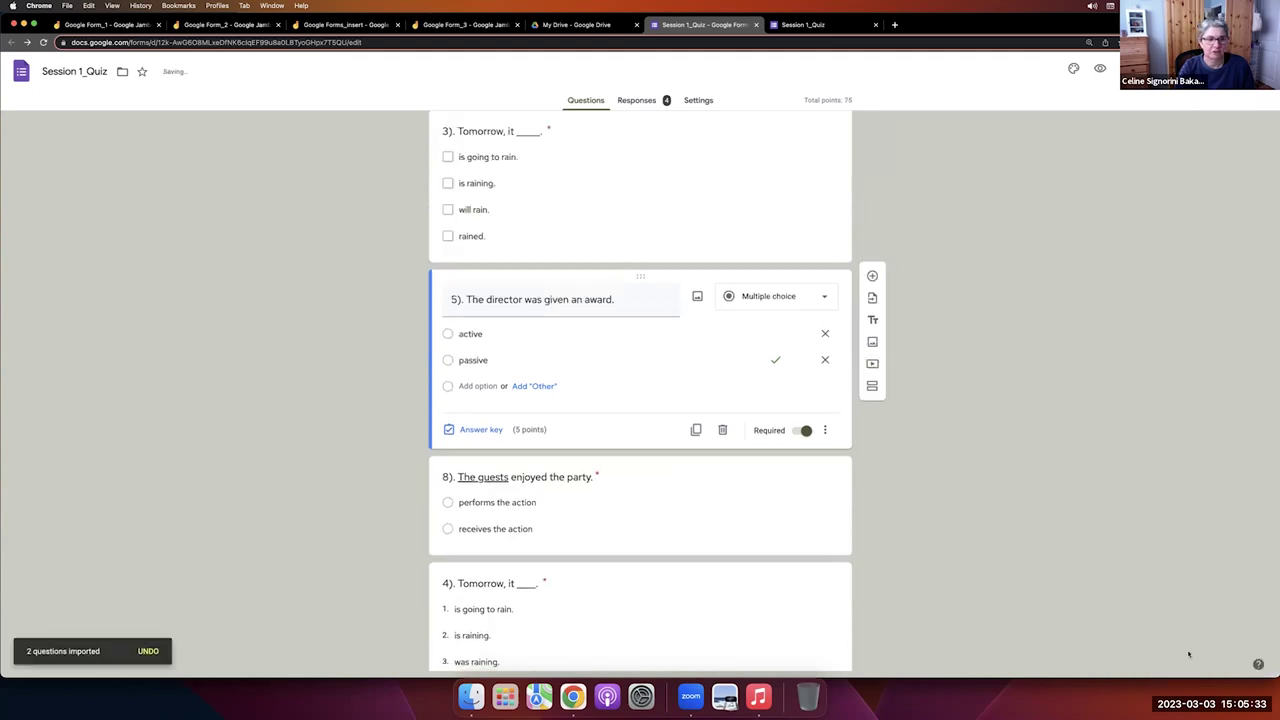
Review the two imported questions about the director's award and the guests at the party, and delete both from the quiz.
scroll(699, 441, "up", 2)
scroll(620, 340, "down", 3)
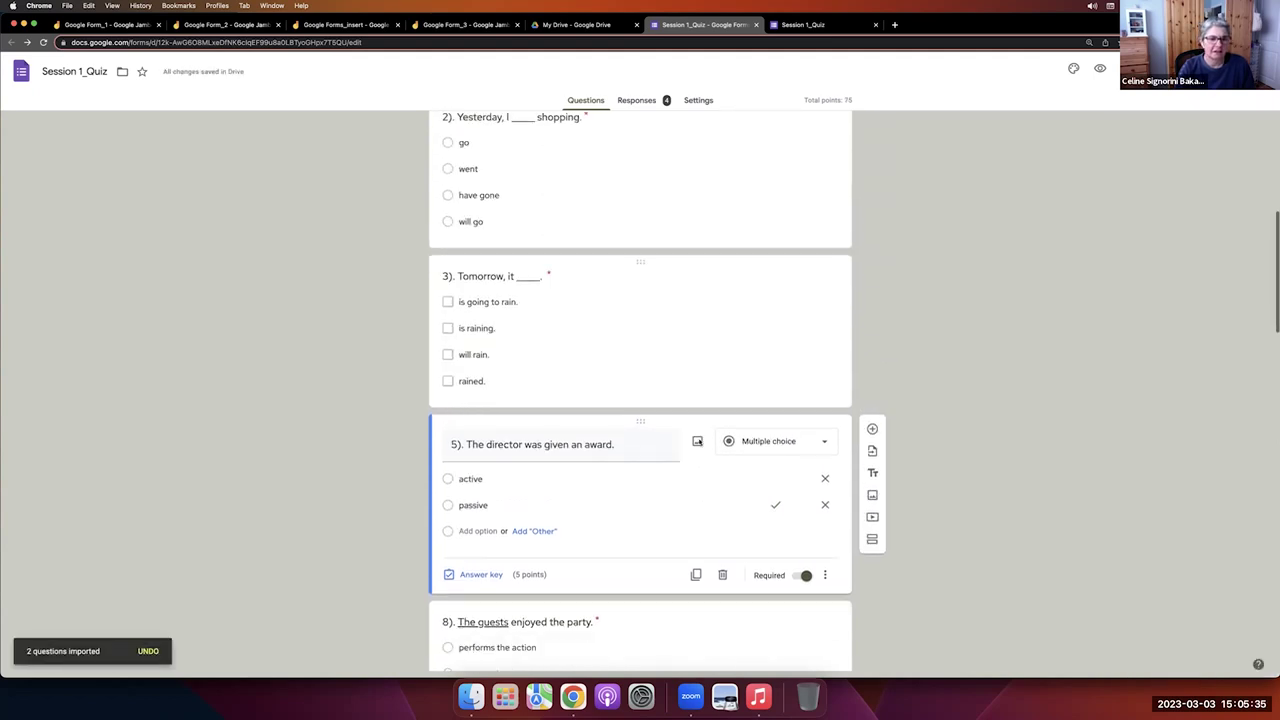
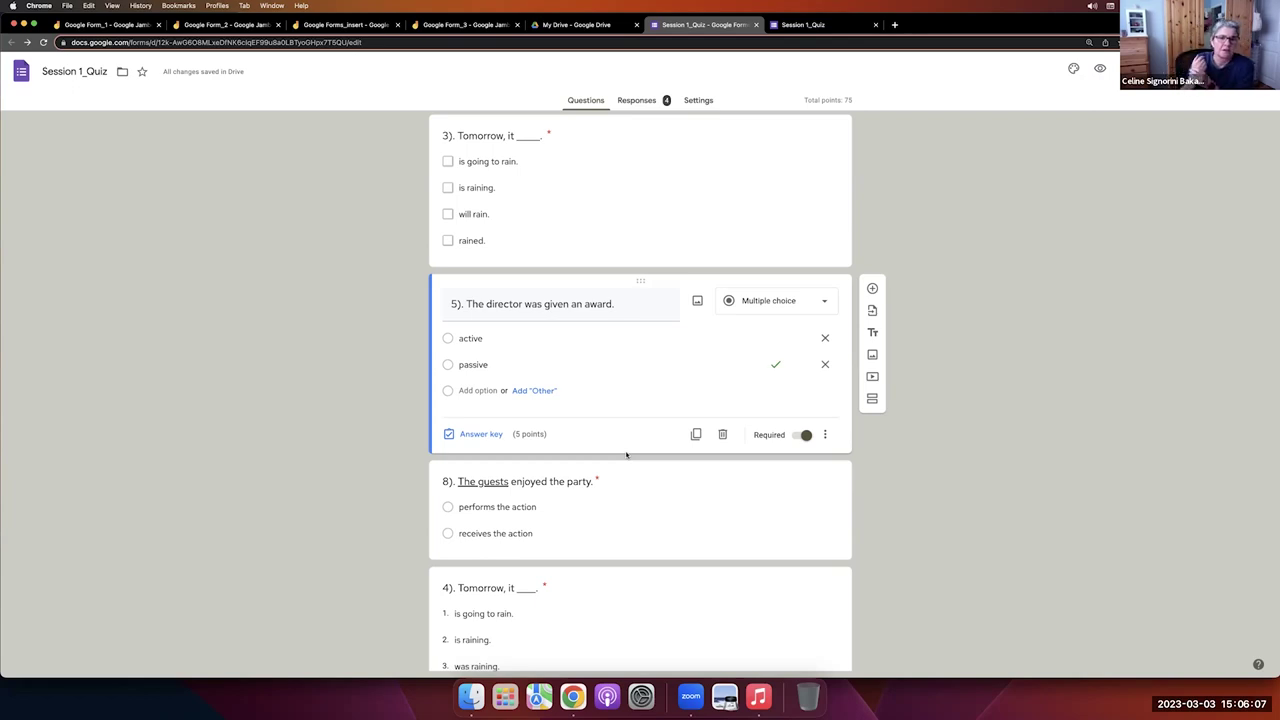
scroll(627, 455, "down", 1)
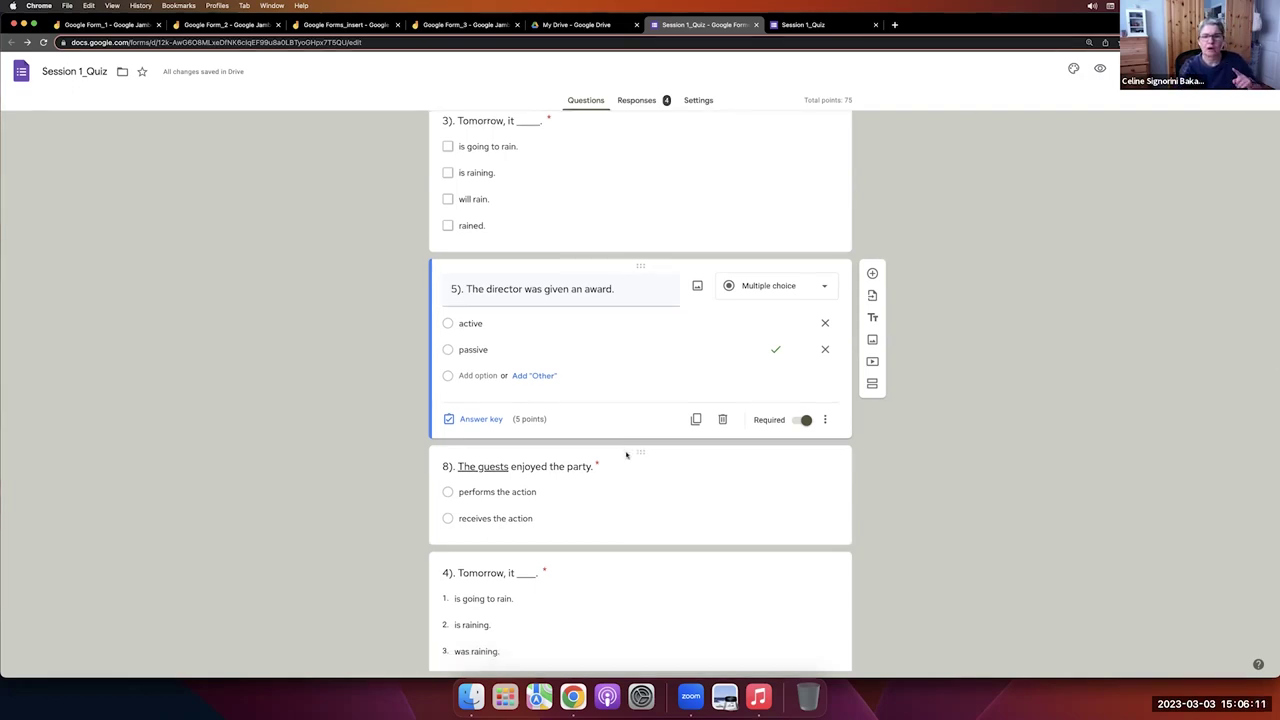
left_click(722, 420)
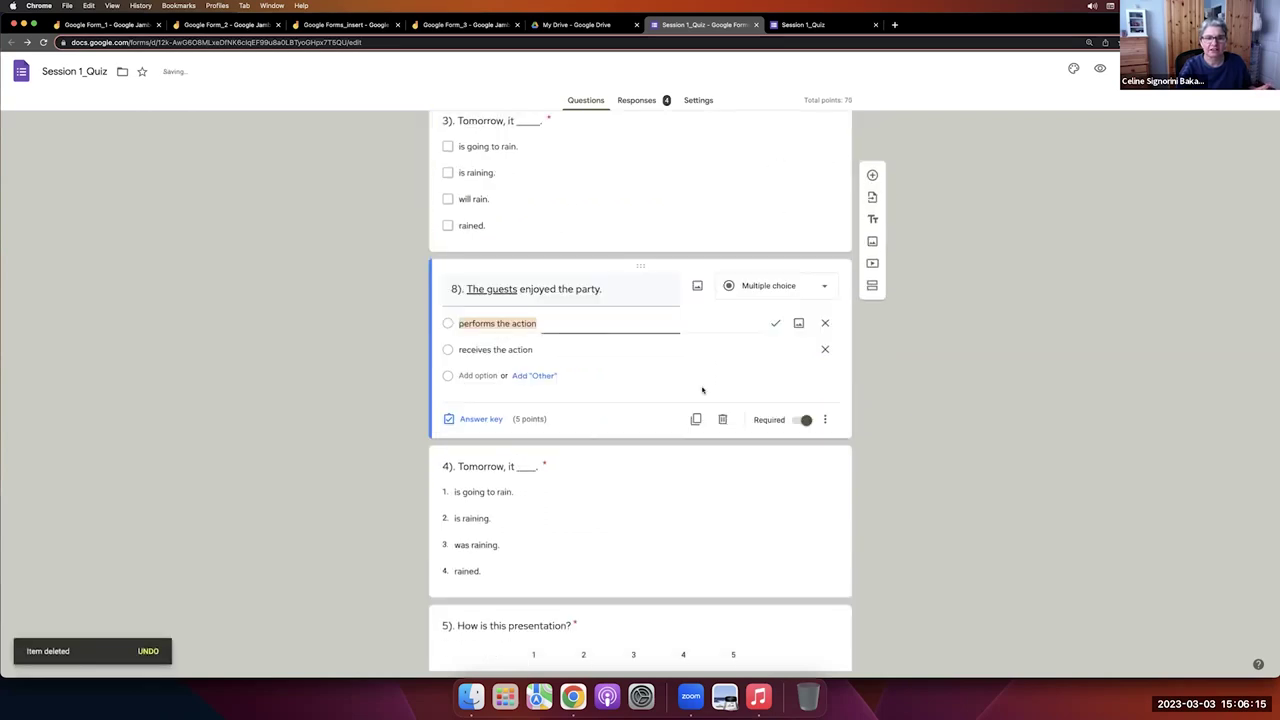
left_click(722, 420)
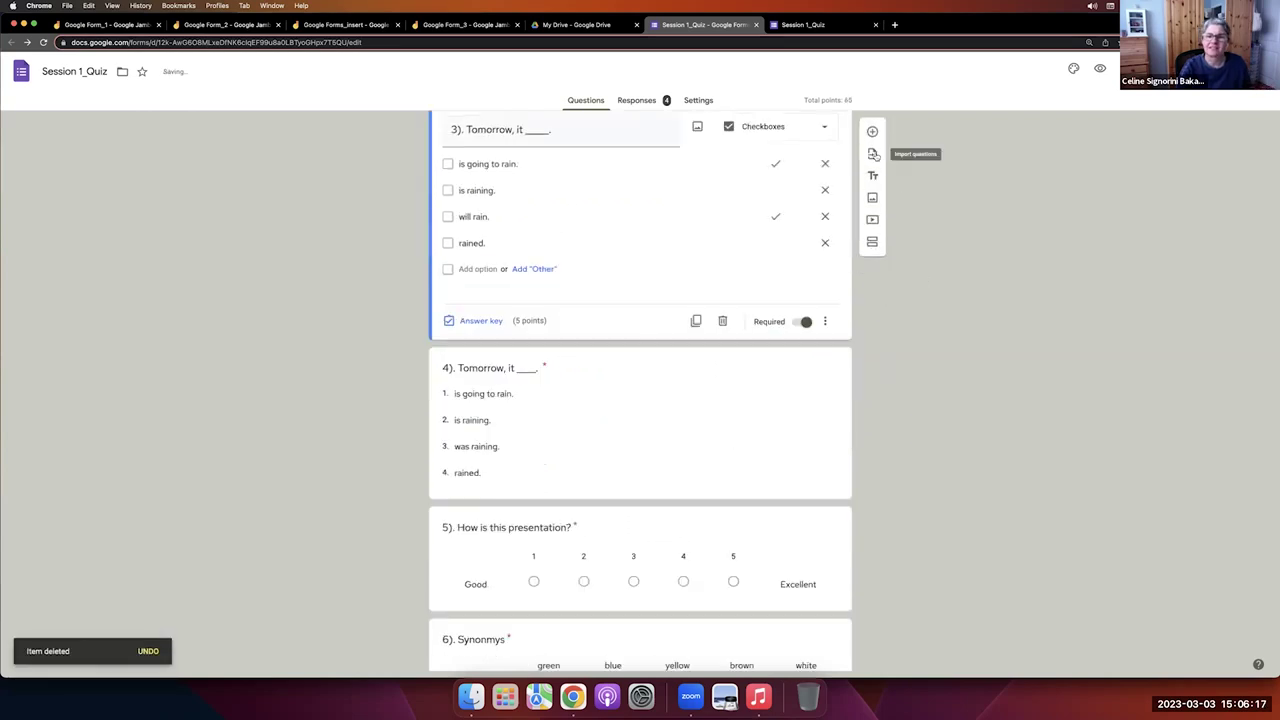
Choose the A Scandal in Bohemia form as the source for importing questions below question 3.
left_click(873, 153)
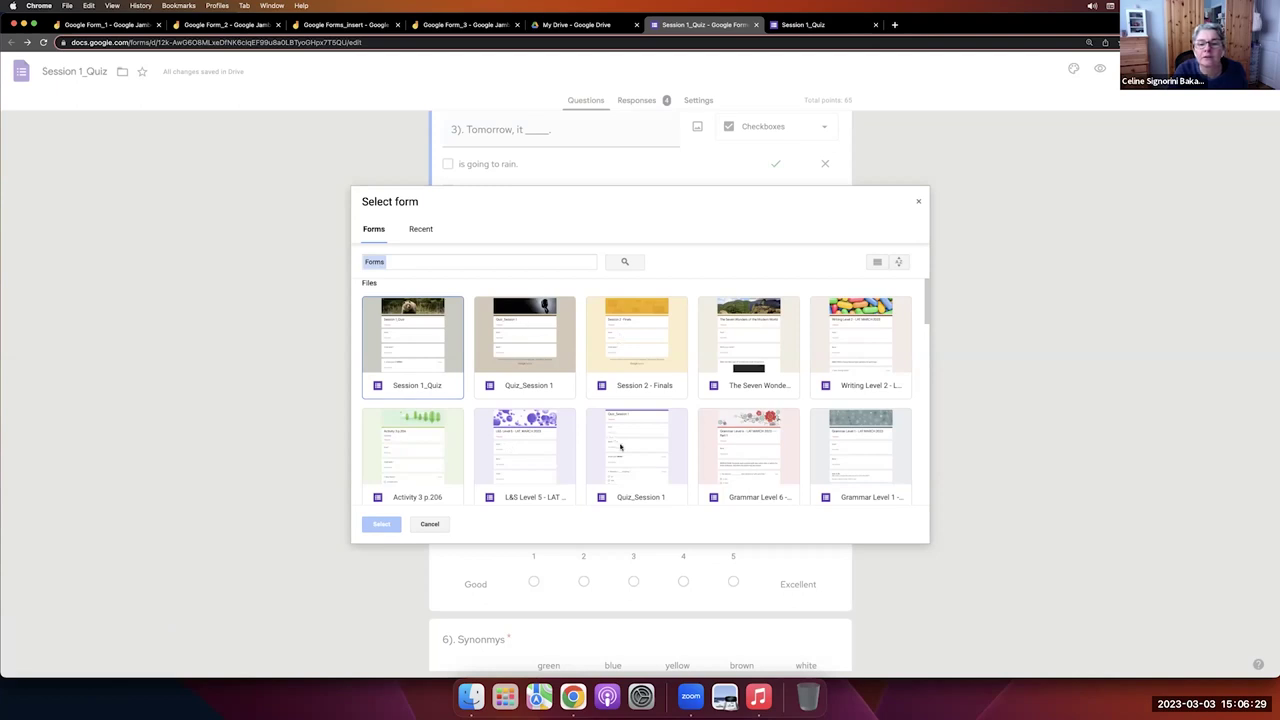
scroll(621, 447, "down", 5)
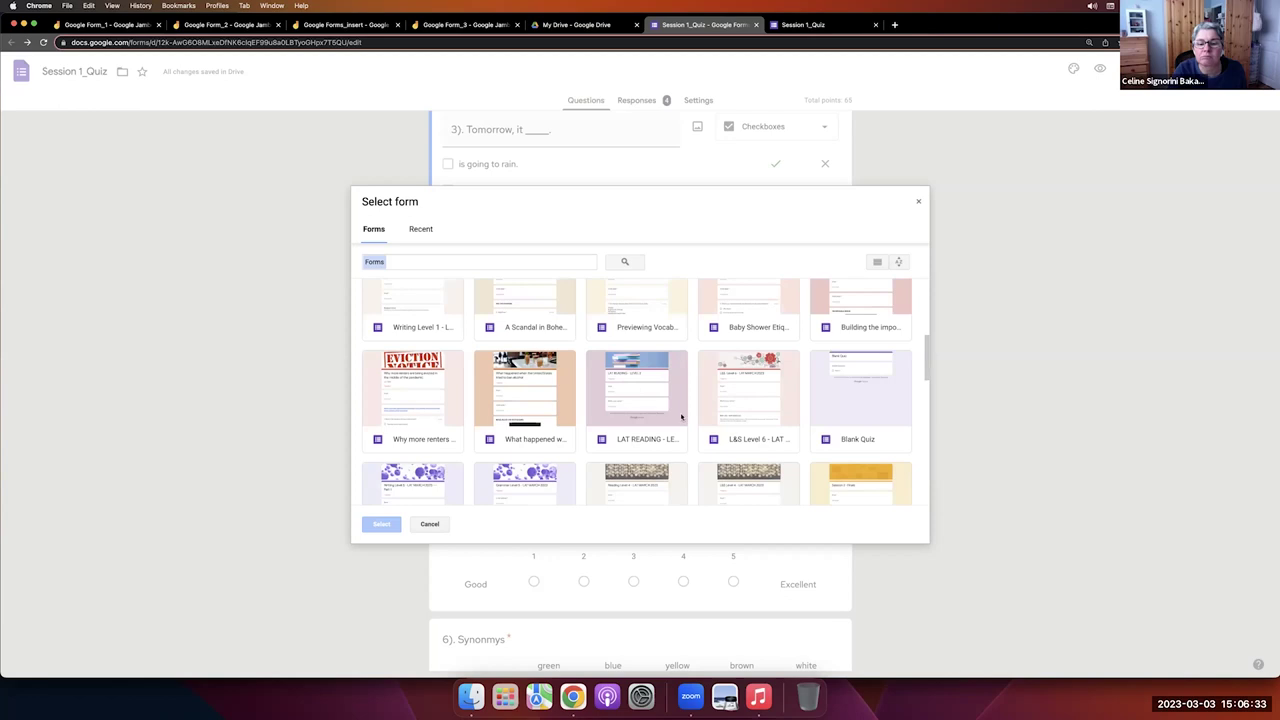
scroll(515, 387, "up", 2)
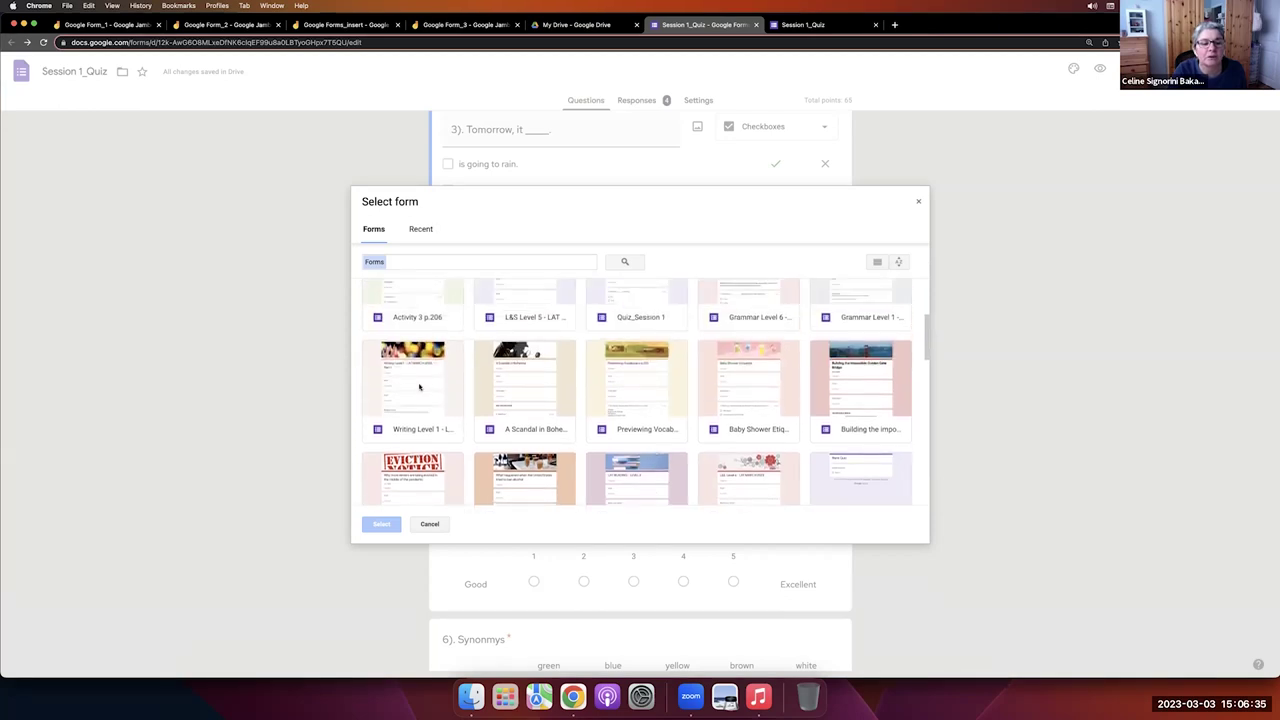
left_click(511, 376)
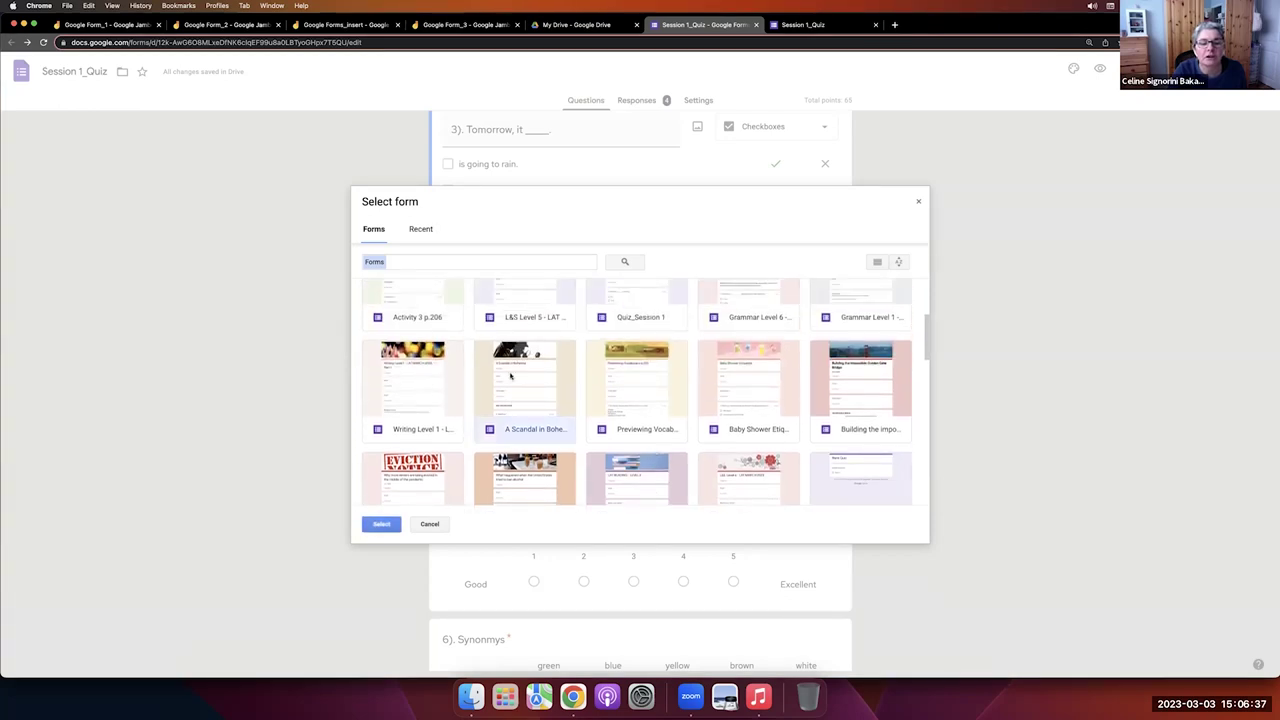
left_click(383, 525)
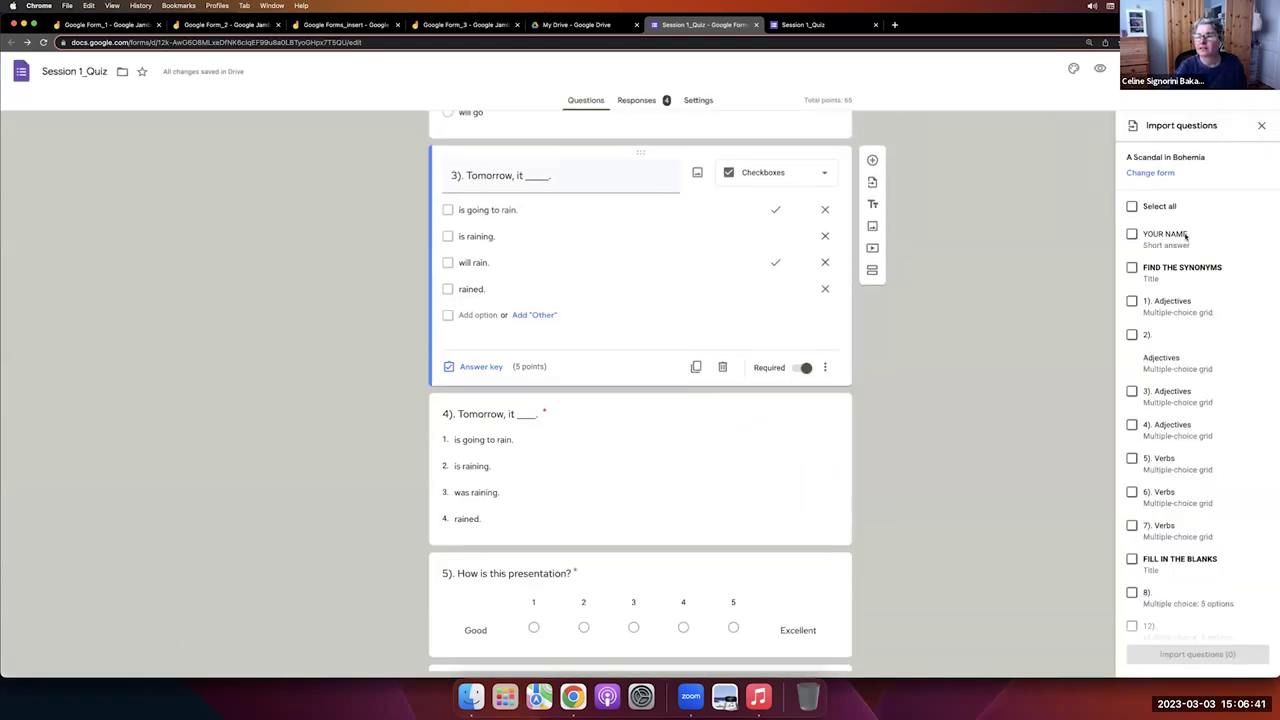
Import the Adjectives grids 2, 3 and 4 from A Scandal in Bohemia below question 3.
scroll(1195, 365, "down", 1)
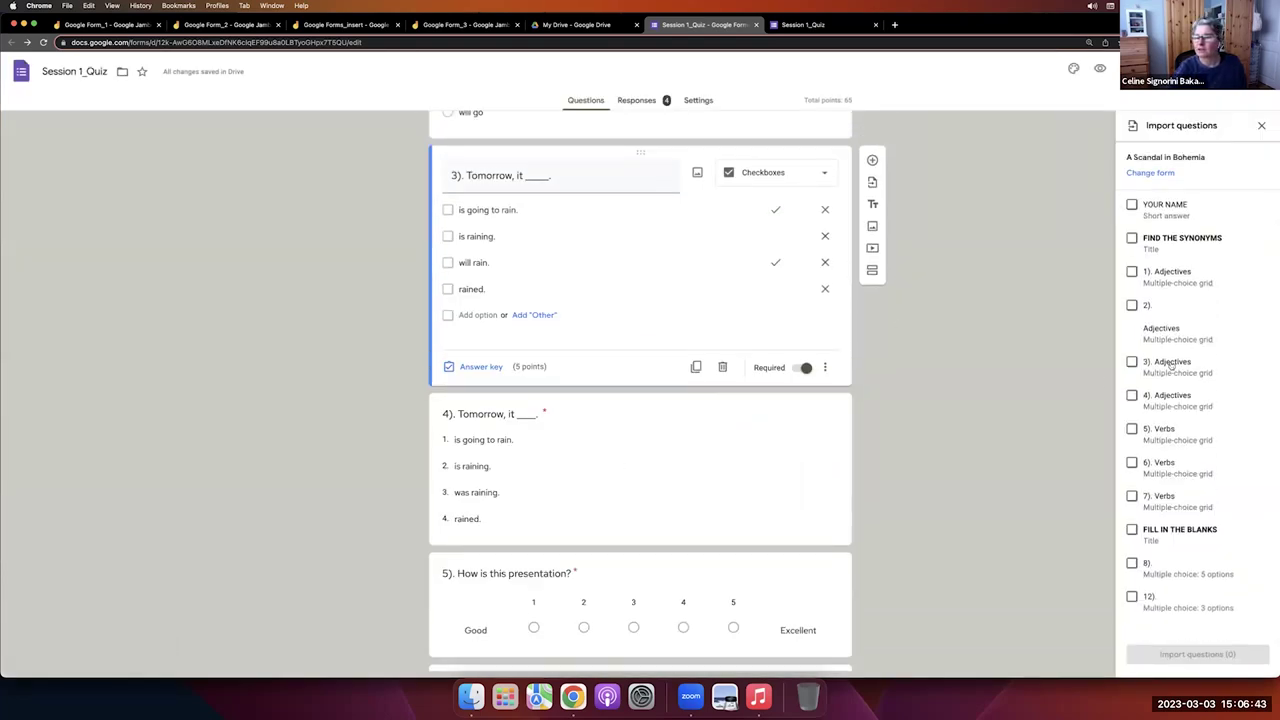
left_click(1132, 305)
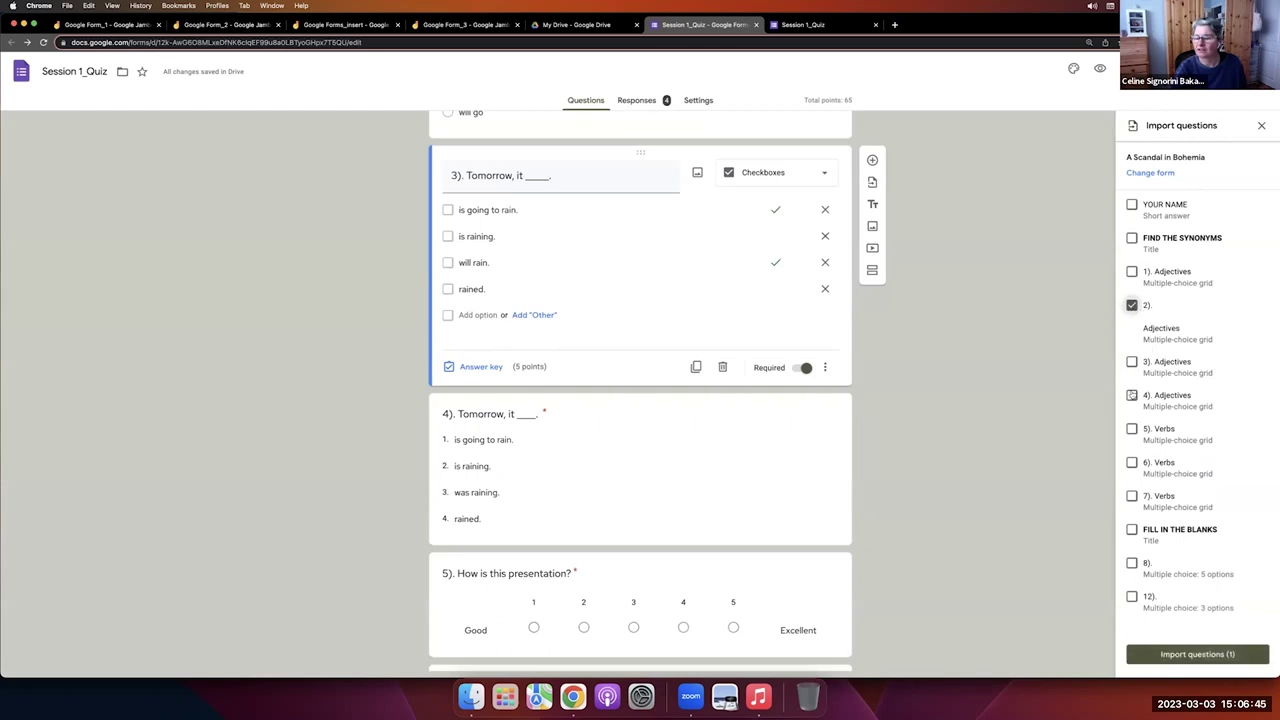
left_click(1132, 362)
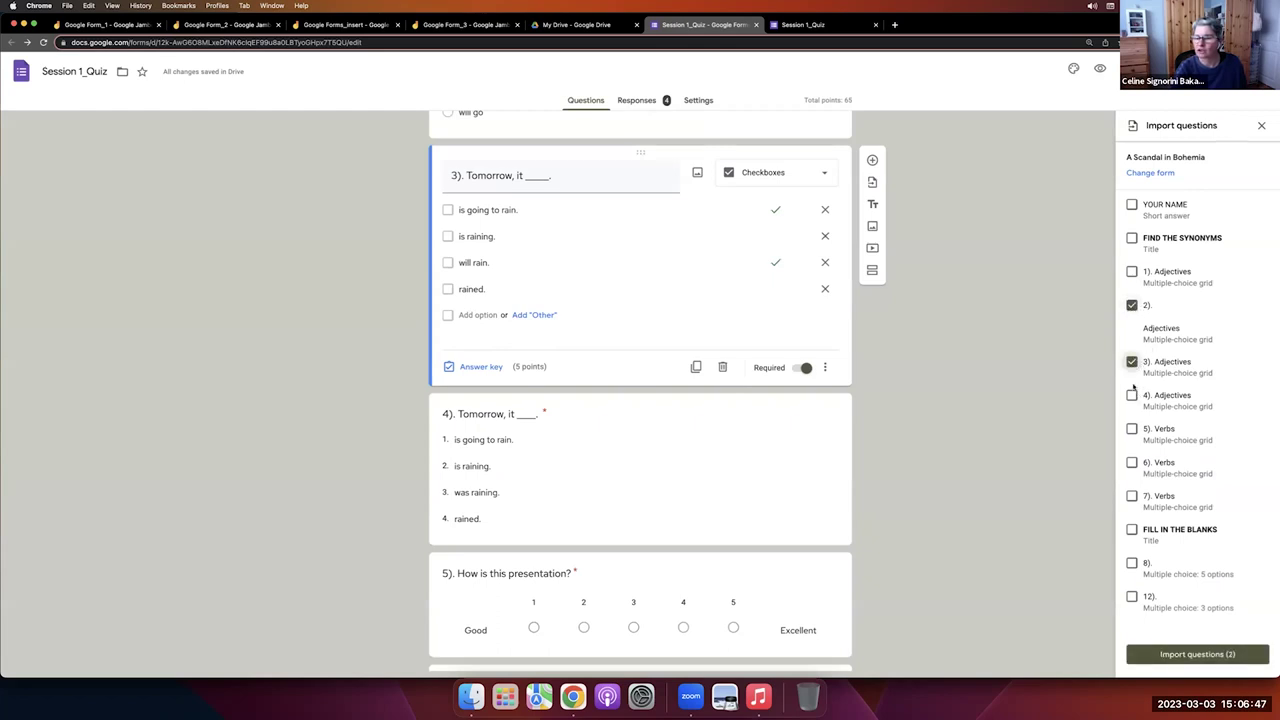
left_click(1132, 395)
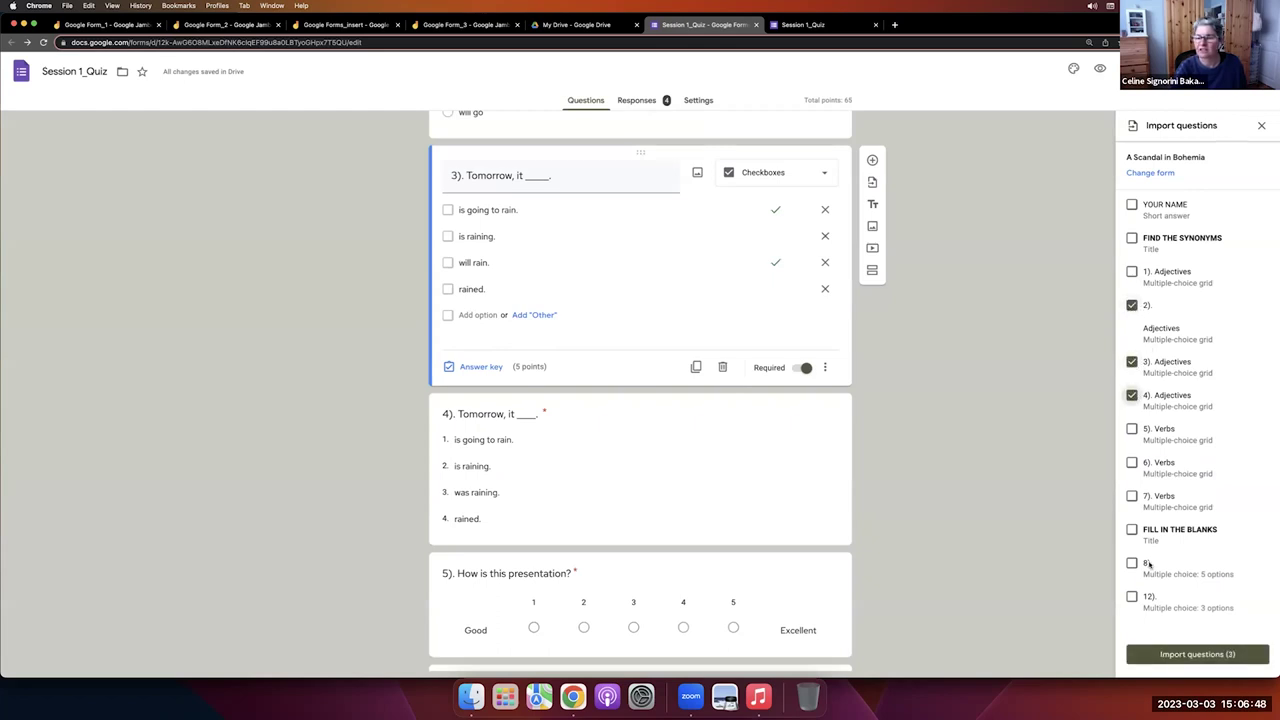
left_click(1196, 656)
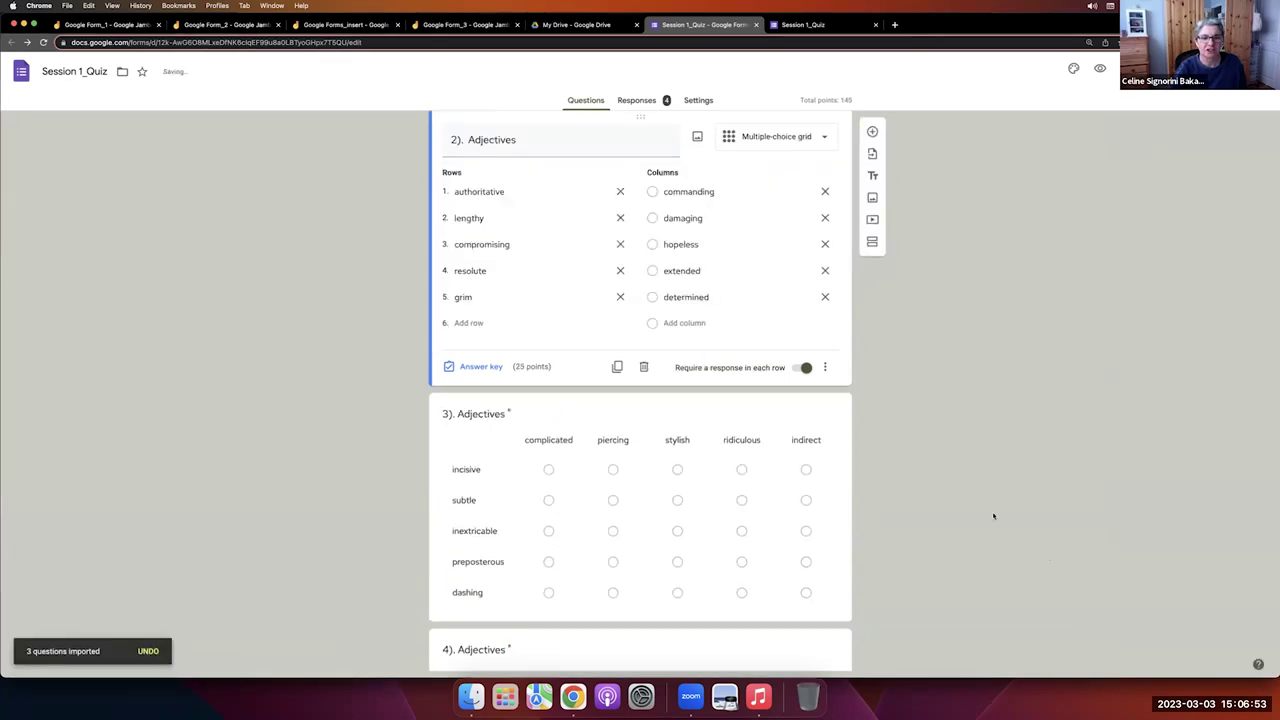
Review the three imported Adjectives grids and delete all of them from the quiz.
scroll(993, 516, "down", 5)
scroll(993, 516, "up", 5)
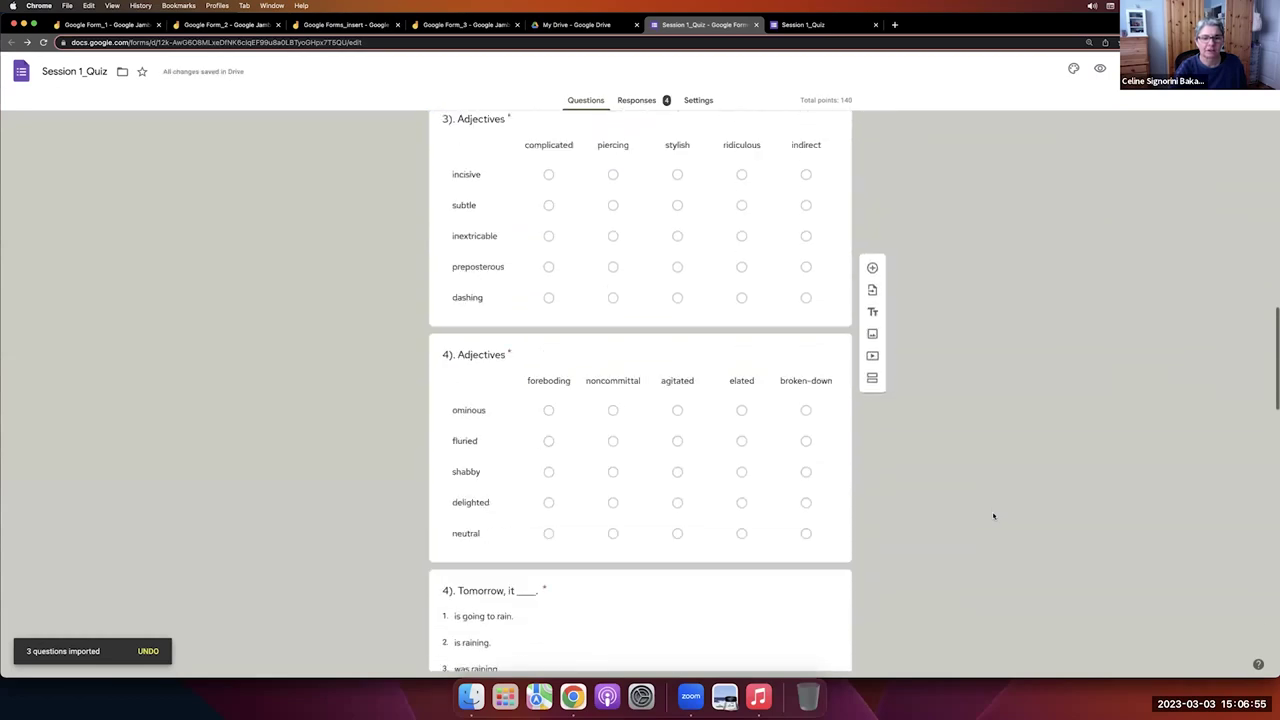
scroll(993, 516, "up", 3)
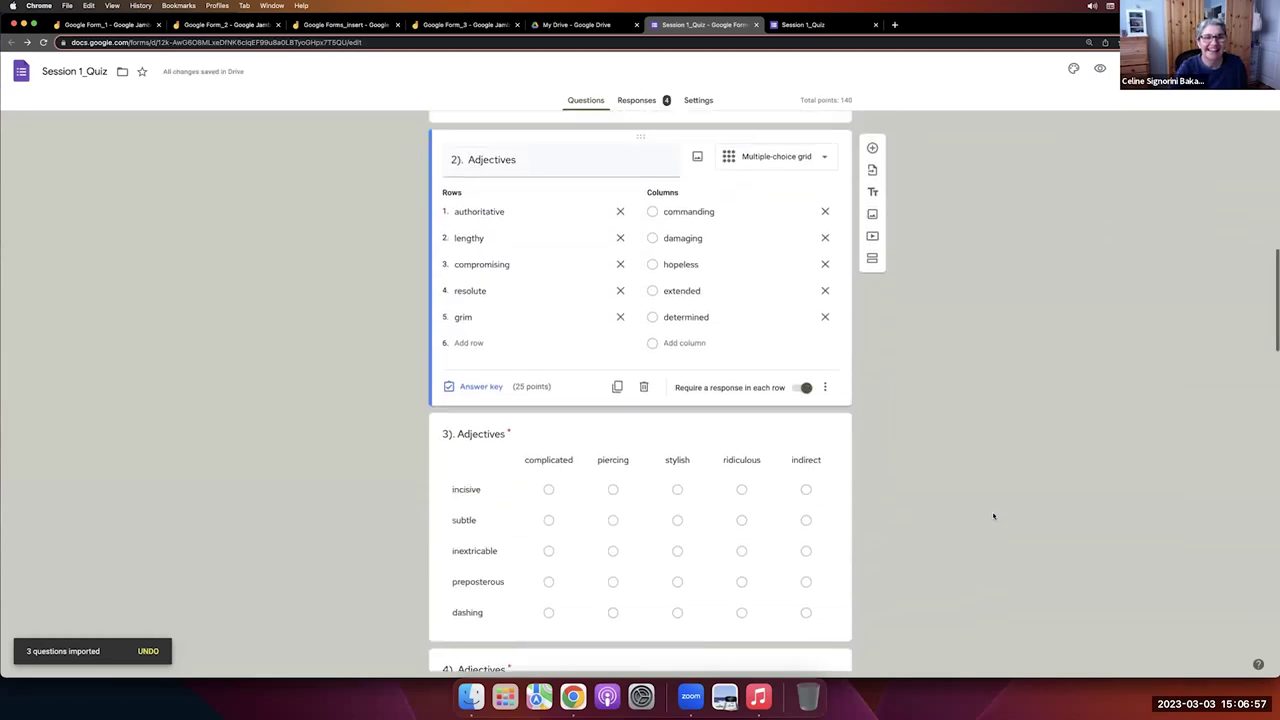
scroll(993, 516, "down", 5)
scroll(993, 516, "up", 3)
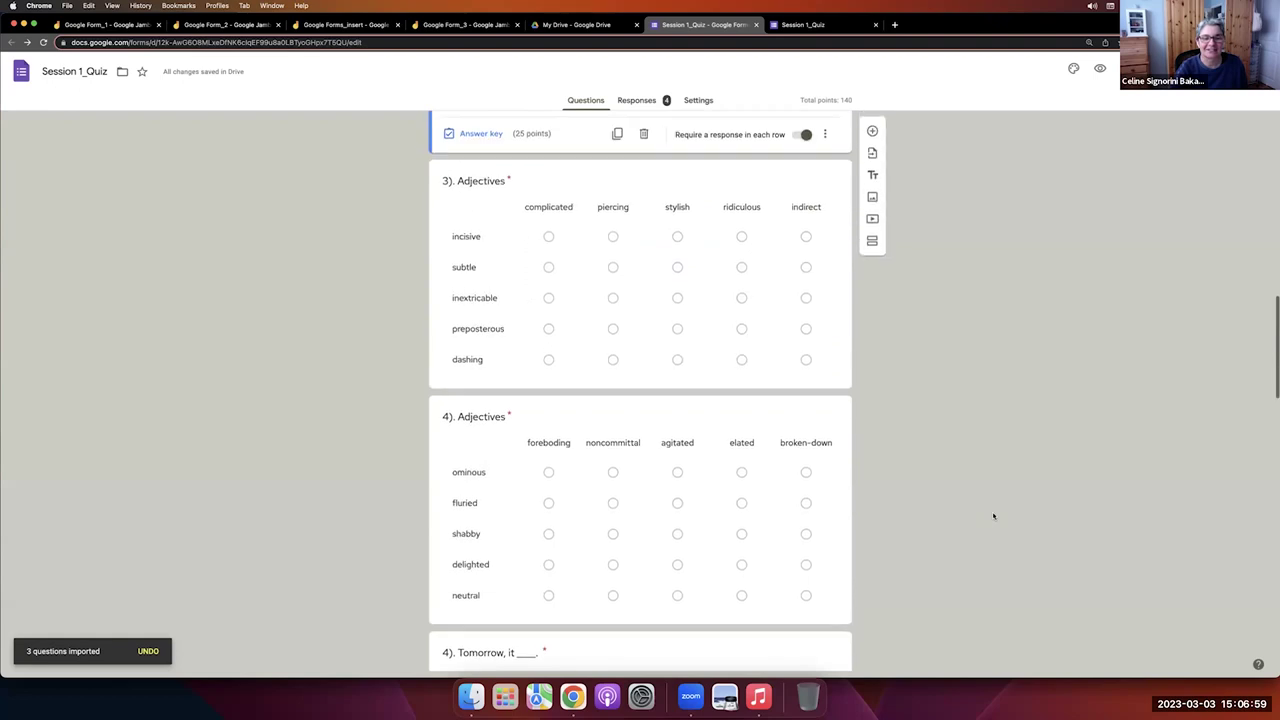
scroll(993, 516, "up", 2)
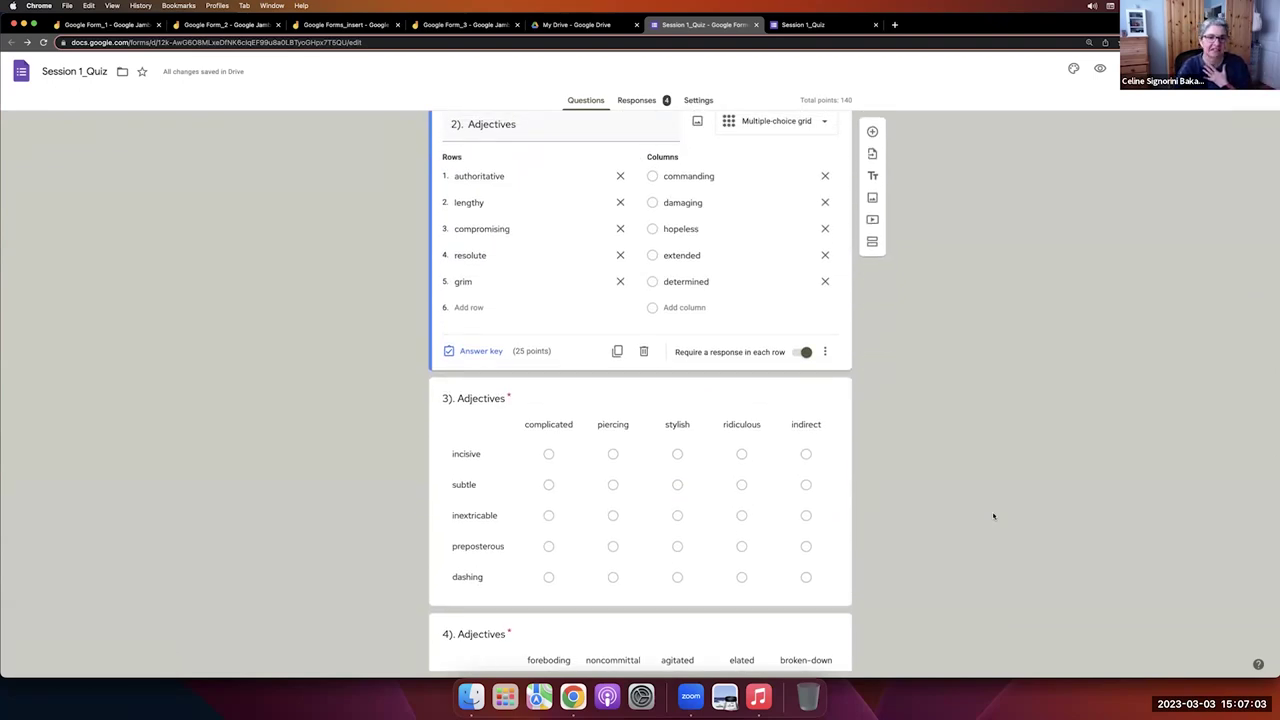
scroll(993, 516, "up", 1)
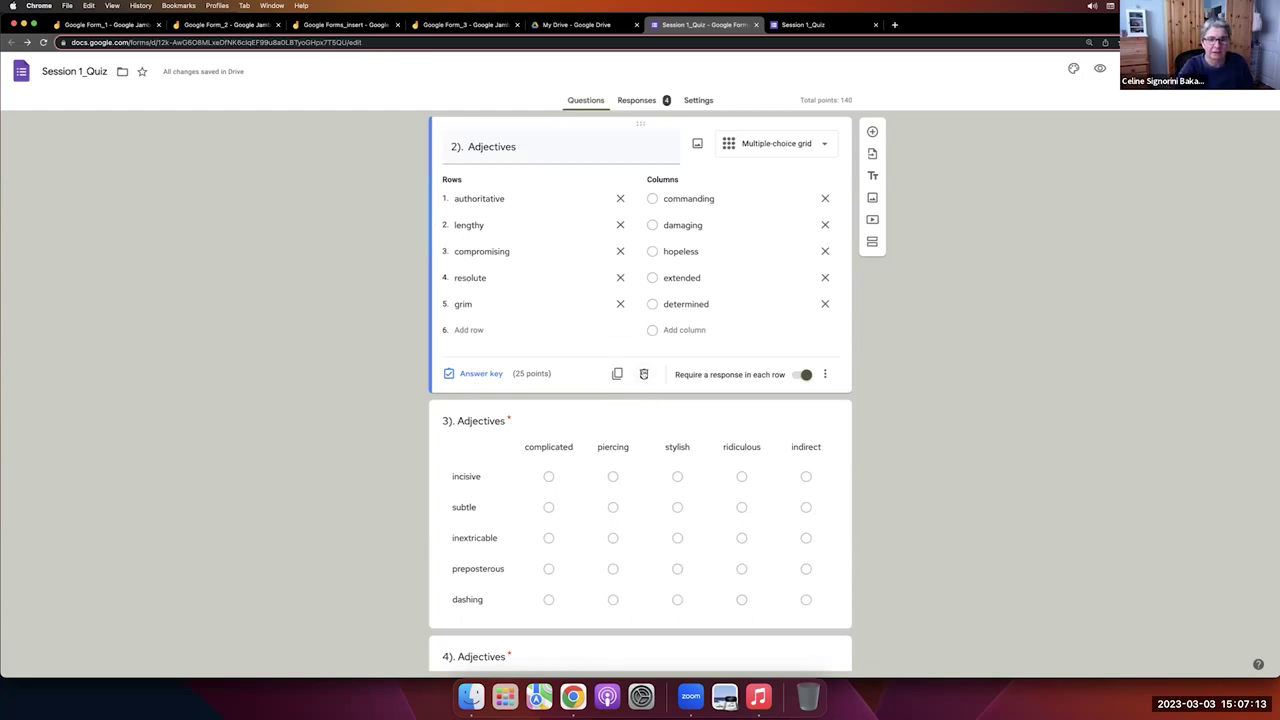
left_click(643, 374)
left_click(641, 378)
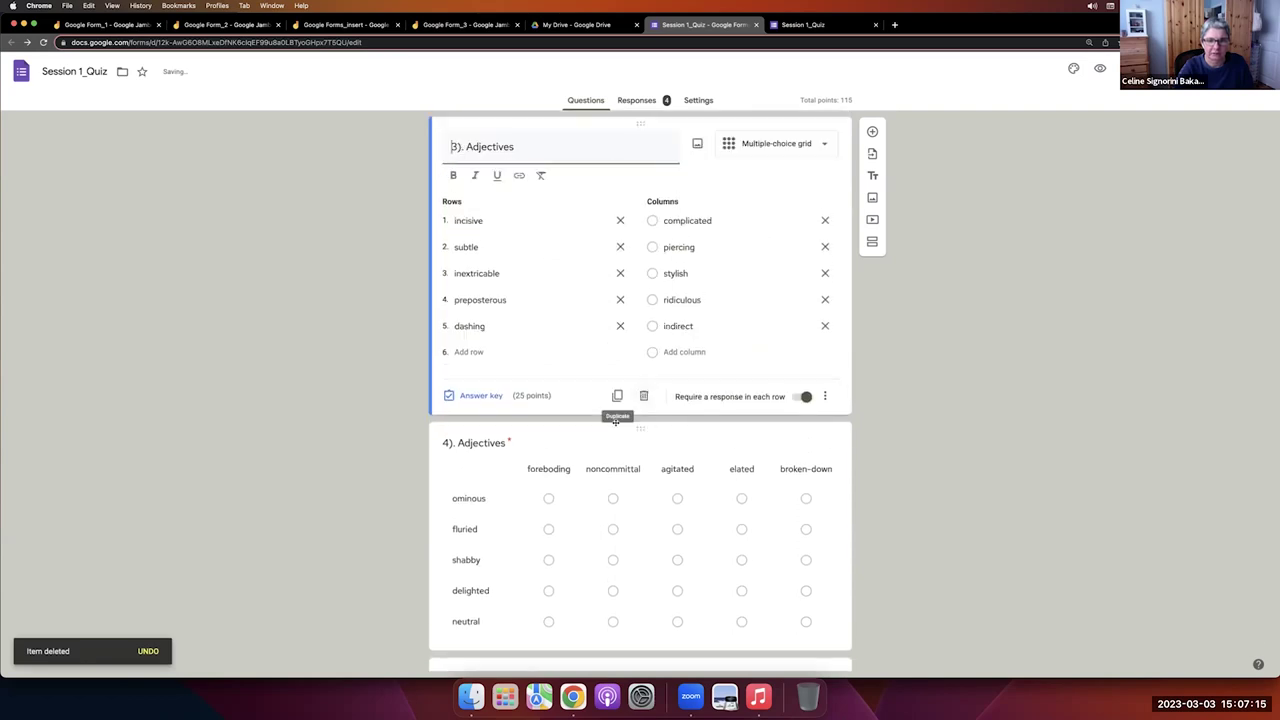
left_click(643, 396)
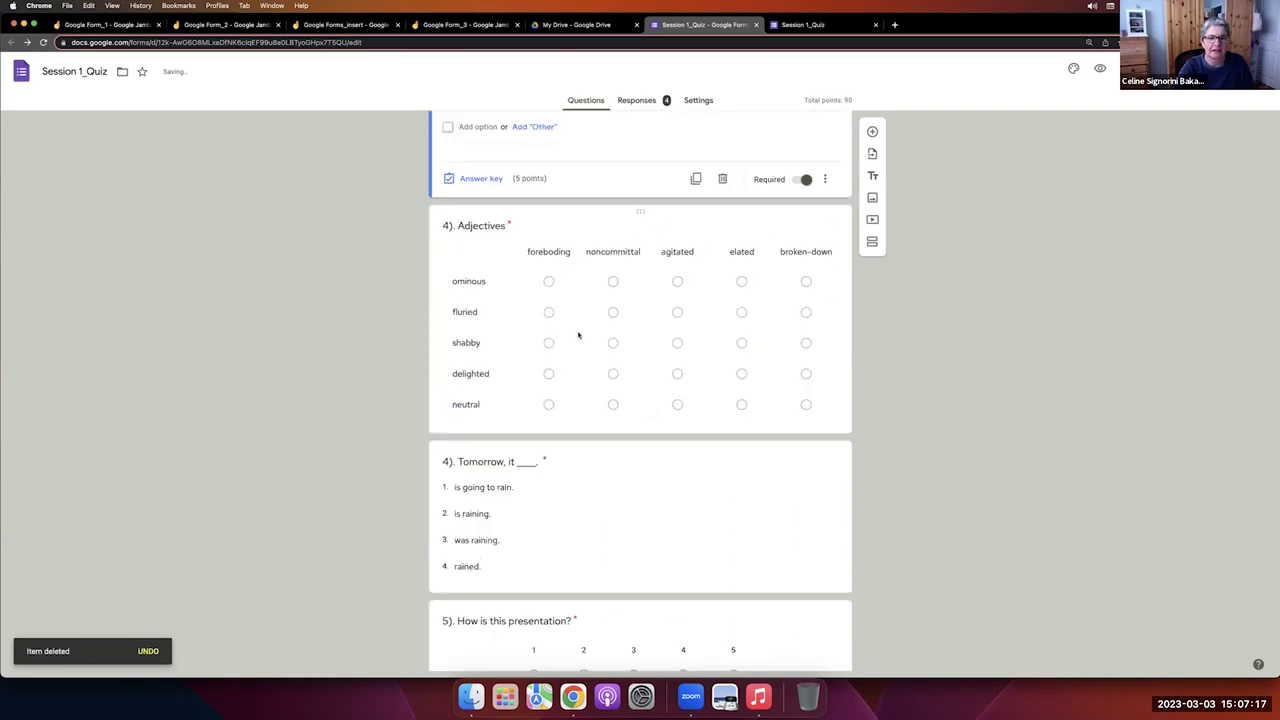
left_click(613, 214)
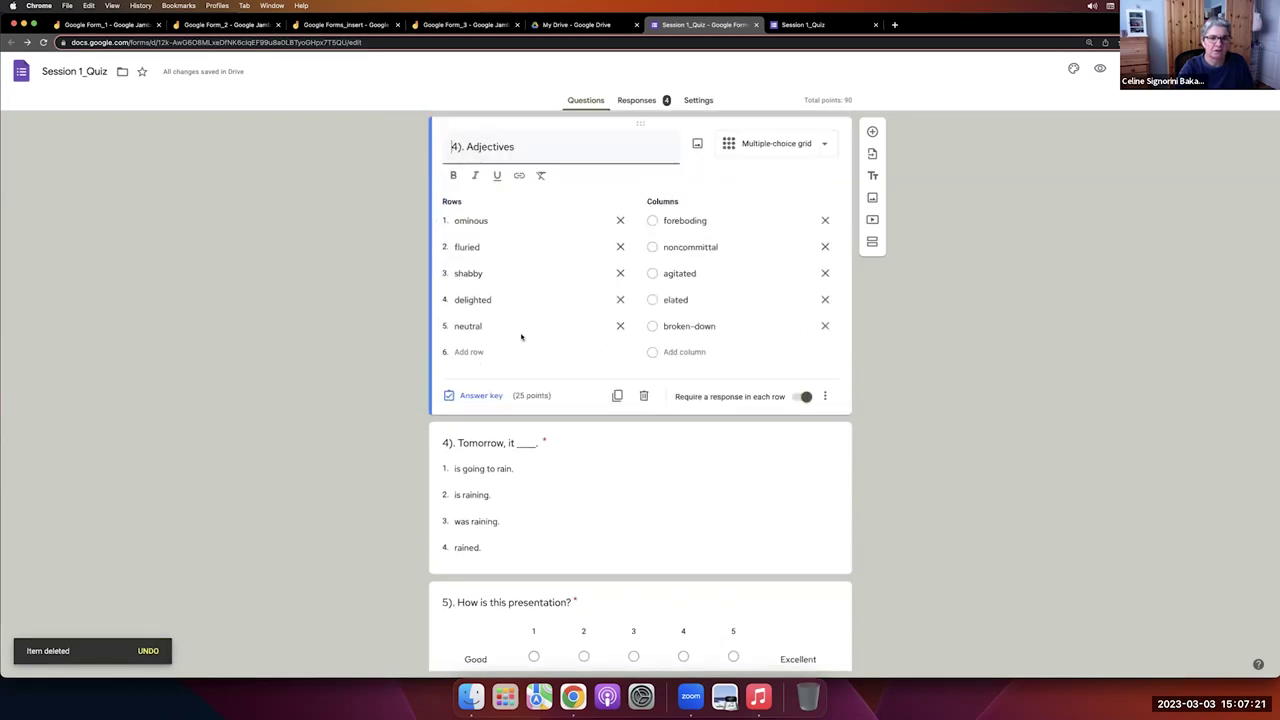
left_click(643, 396)
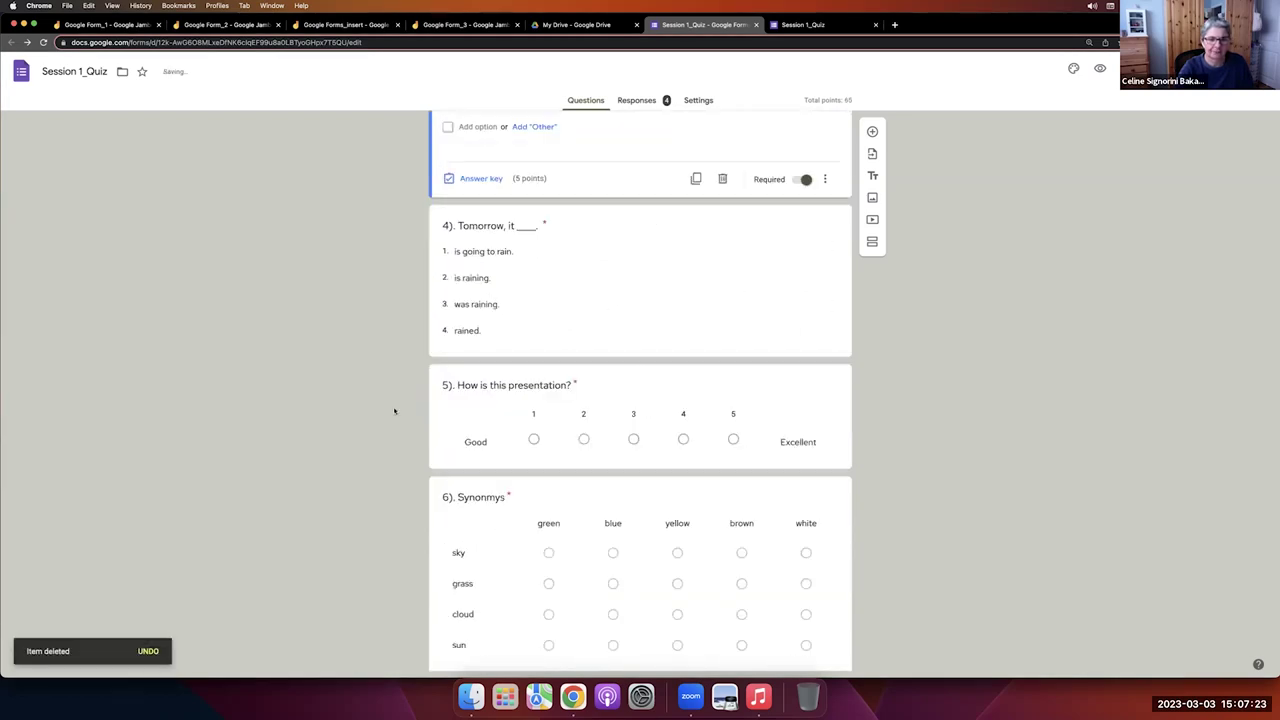
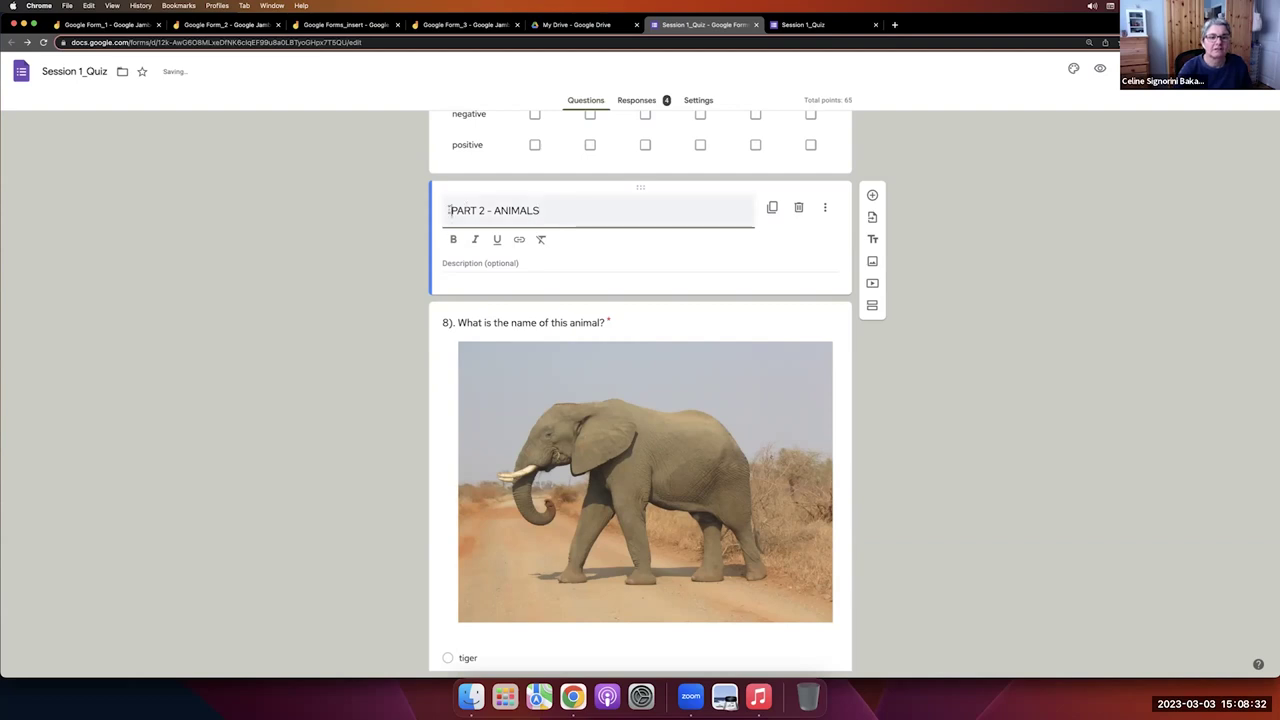
Make the "PART 2 - ANIMALS" title above question 8 bold.
left_click_drag(449, 210, 588, 208)
left_click(453, 240)
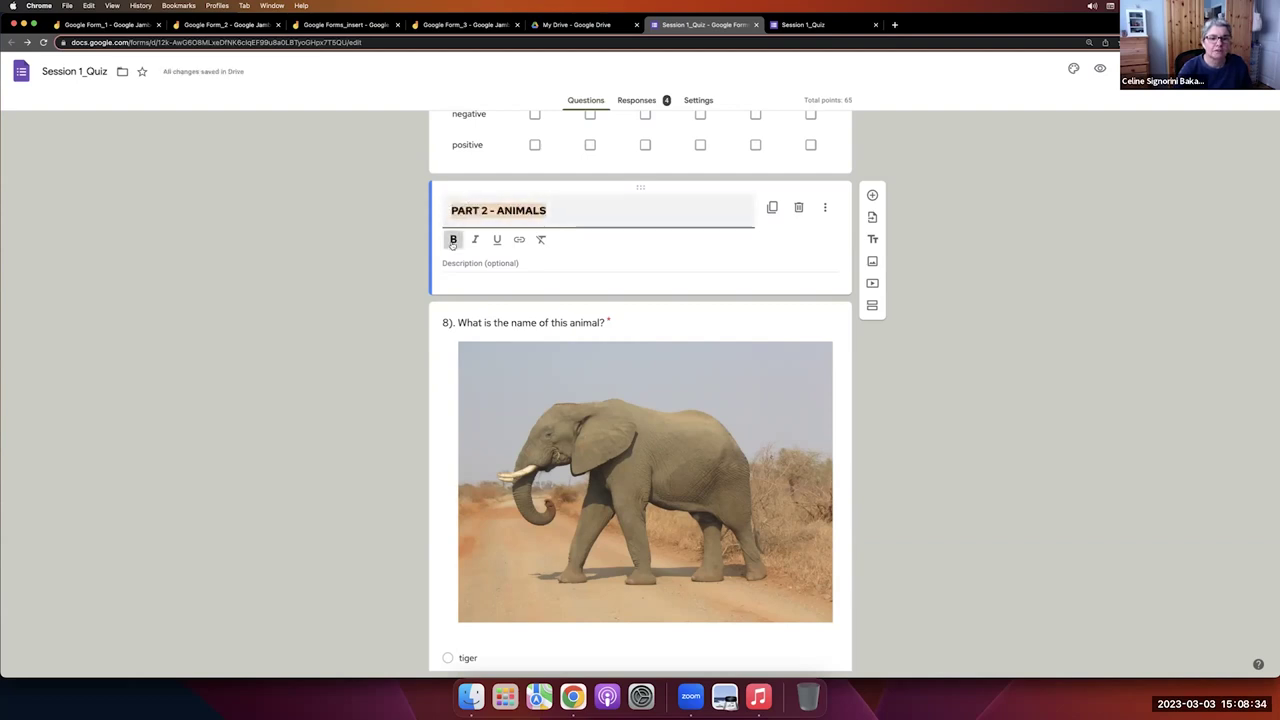
left_click(381, 321)
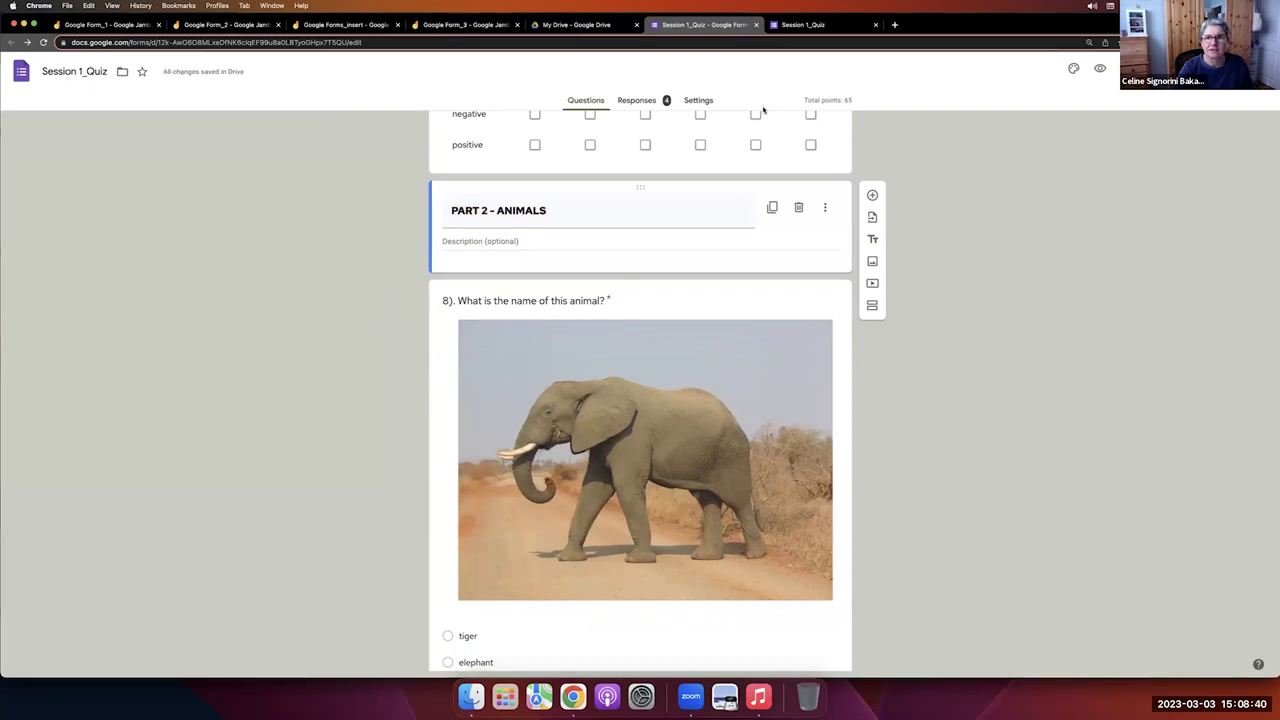
Close the old respondent preview of the quiz and try to open a fresh one.
left_click(866, 25)
left_click(875, 25)
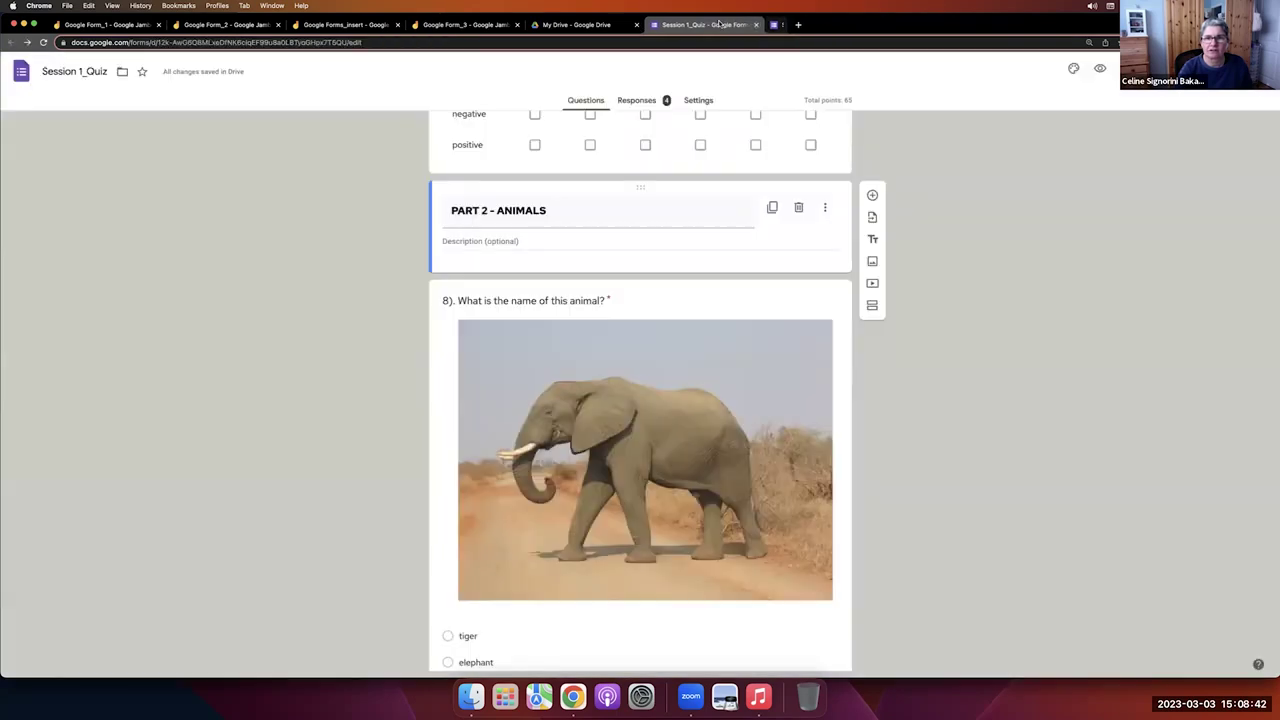
left_click(1104, 70)
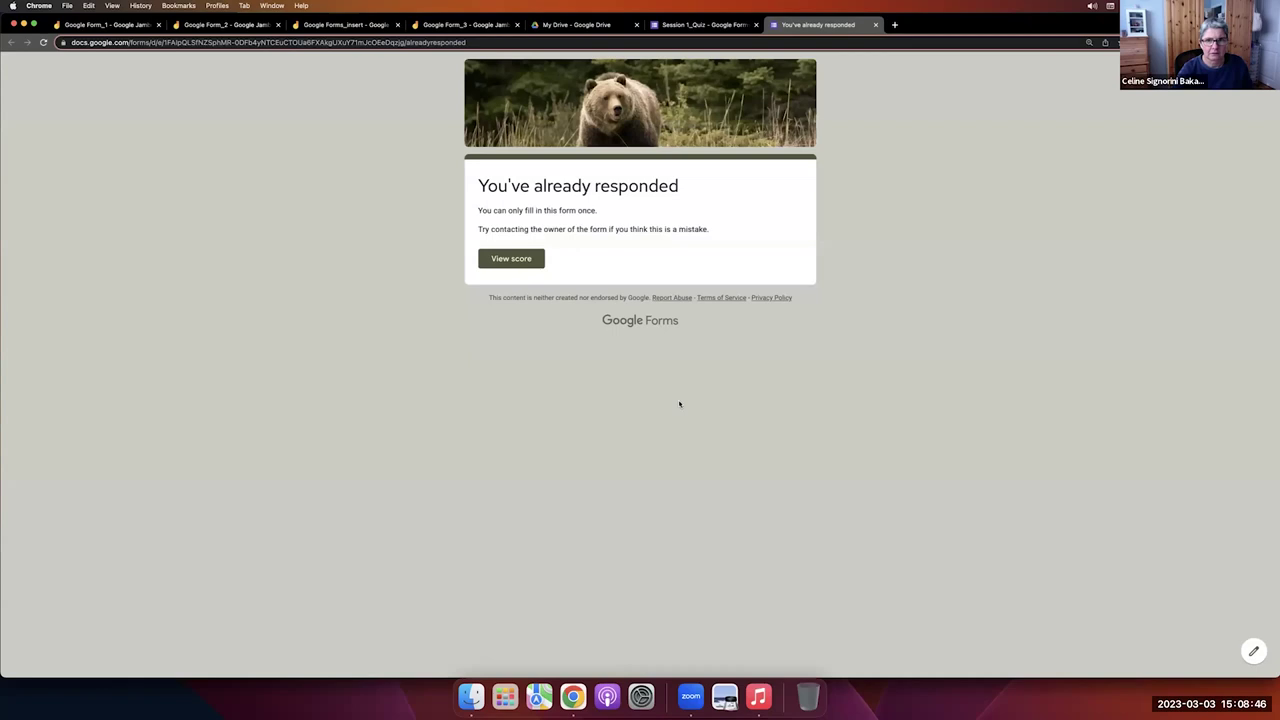
left_click(876, 27)
left_click(1102, 70)
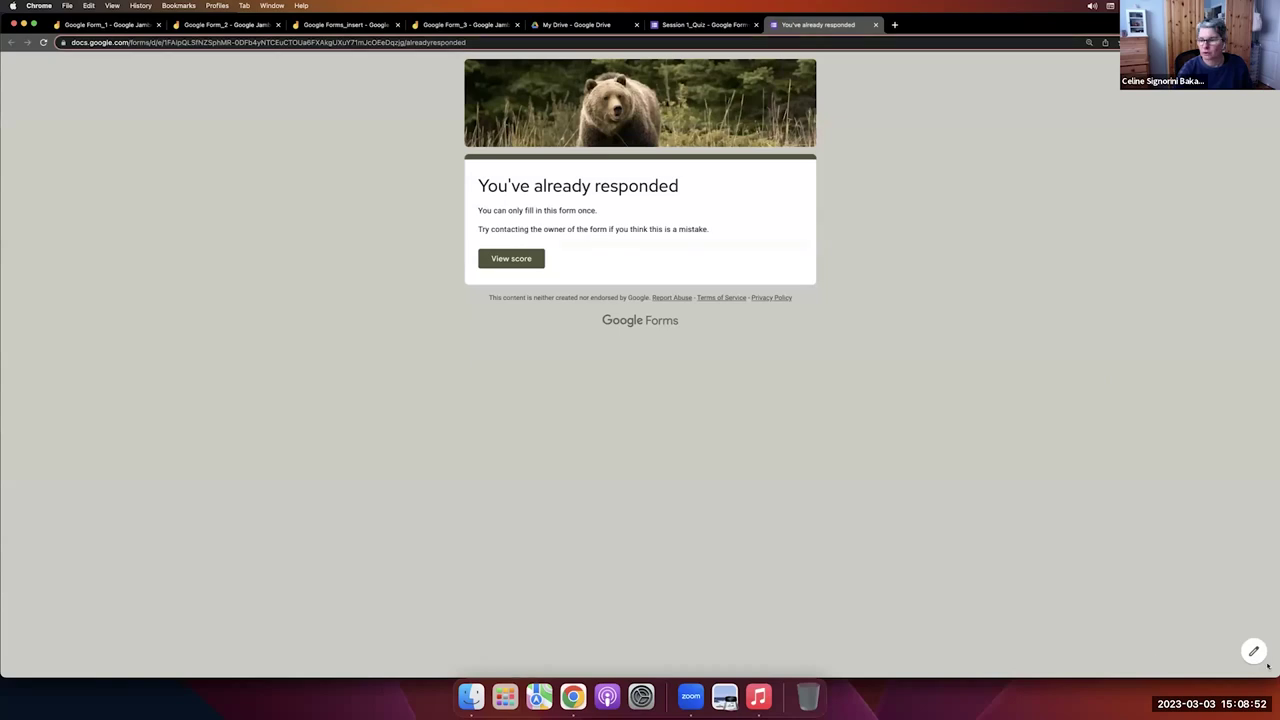
Delete the first individual response from the quiz's collected responses and return to the question editor.
left_click(695, 25)
left_click(636, 100)
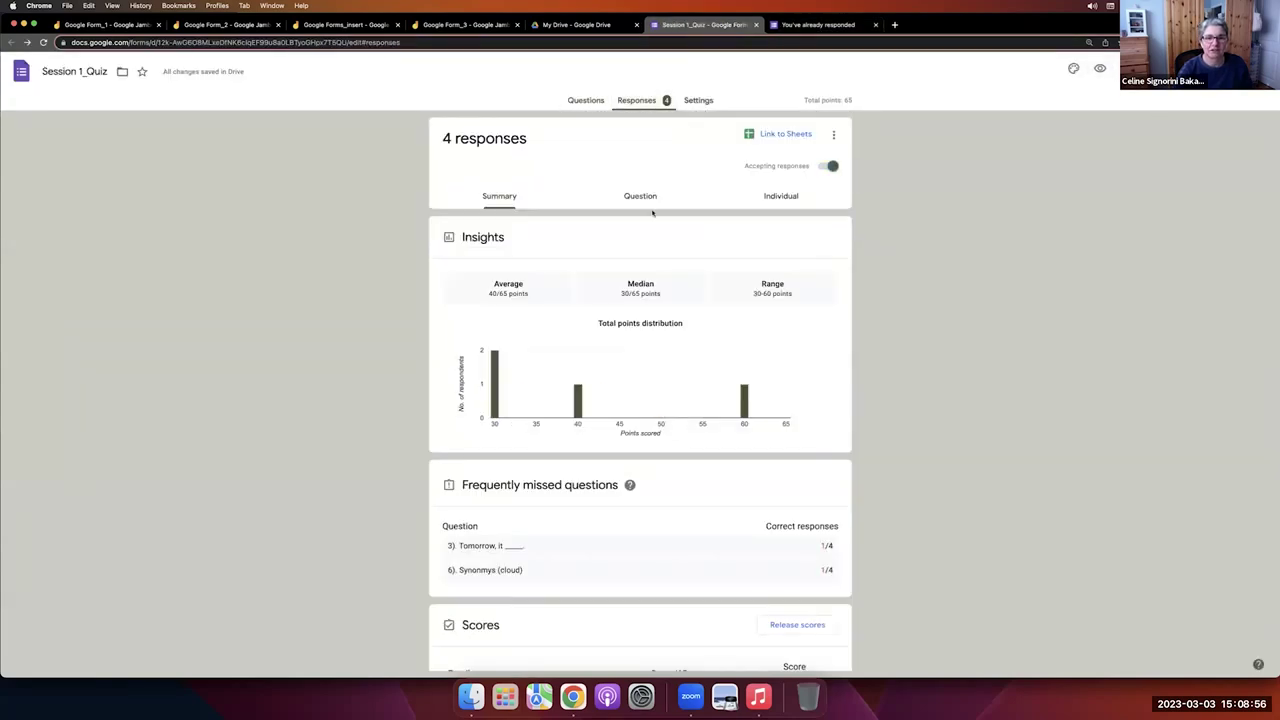
left_click(794, 201)
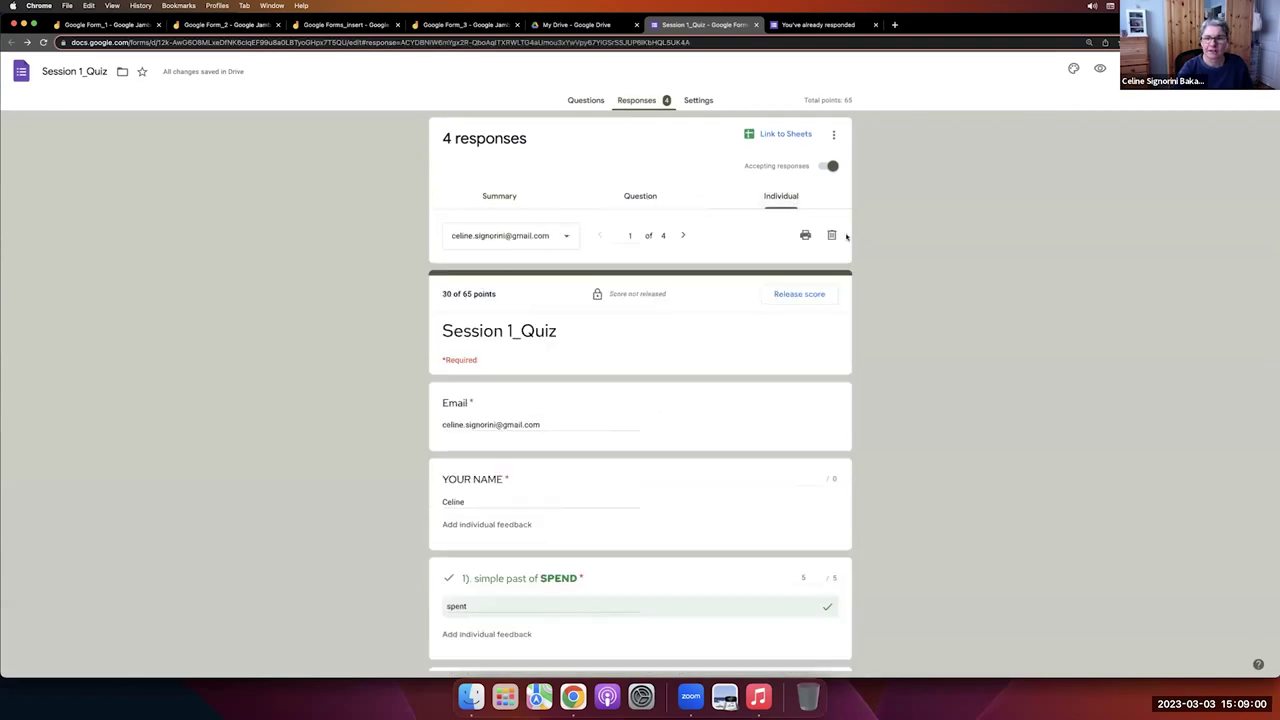
left_click(831, 236)
left_click(714, 397)
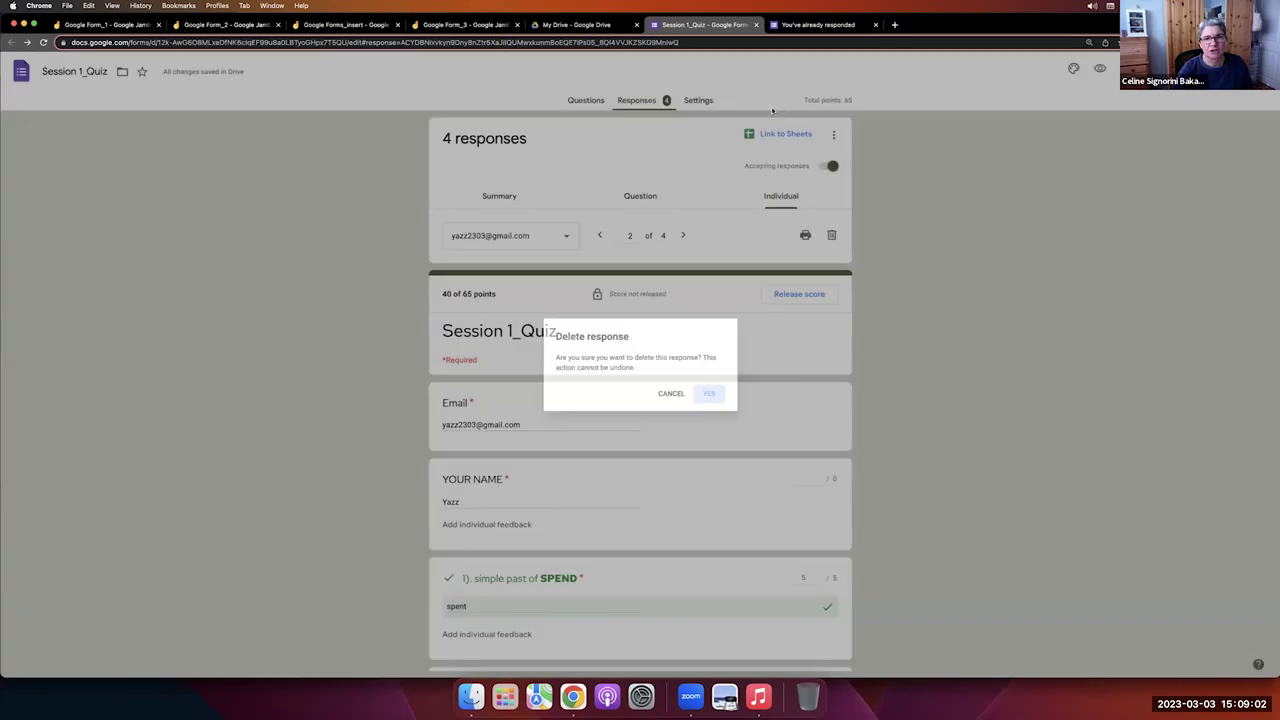
left_click(586, 101)
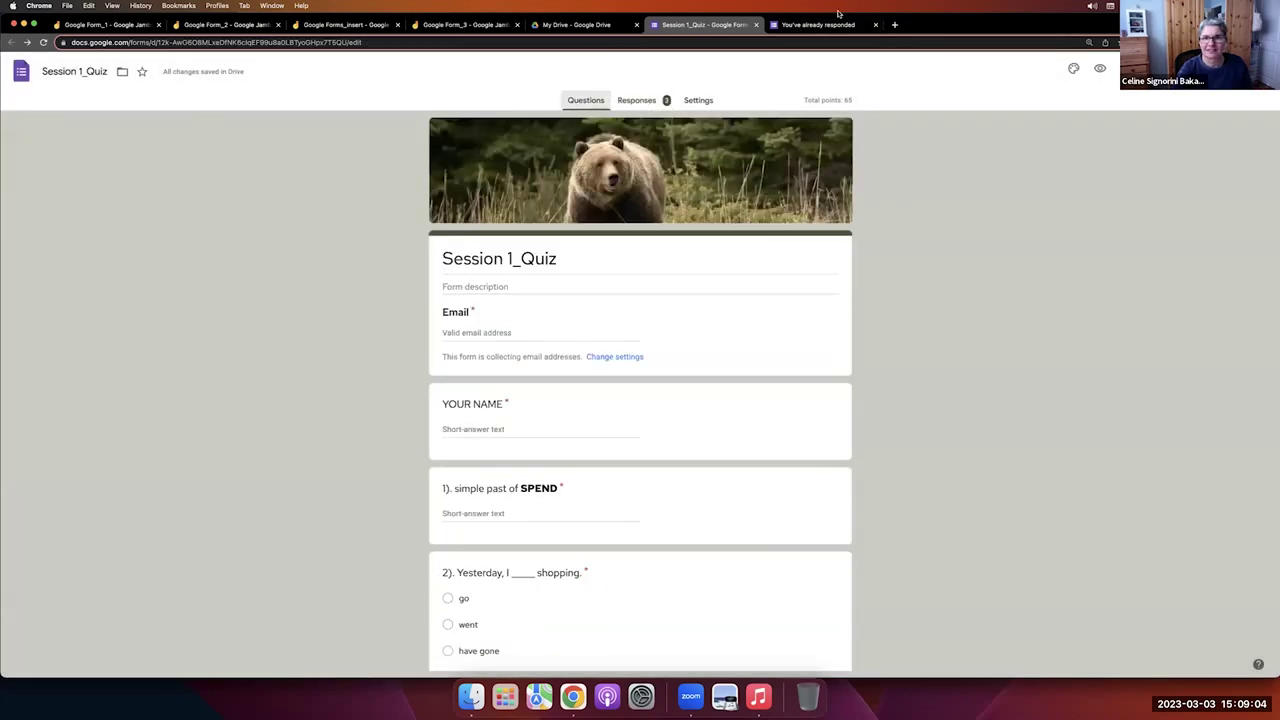
Replace the outdated preview with a new one and examine the quiz as a respondent, including the PART 2 - ANIMALS heading.
left_click(826, 25)
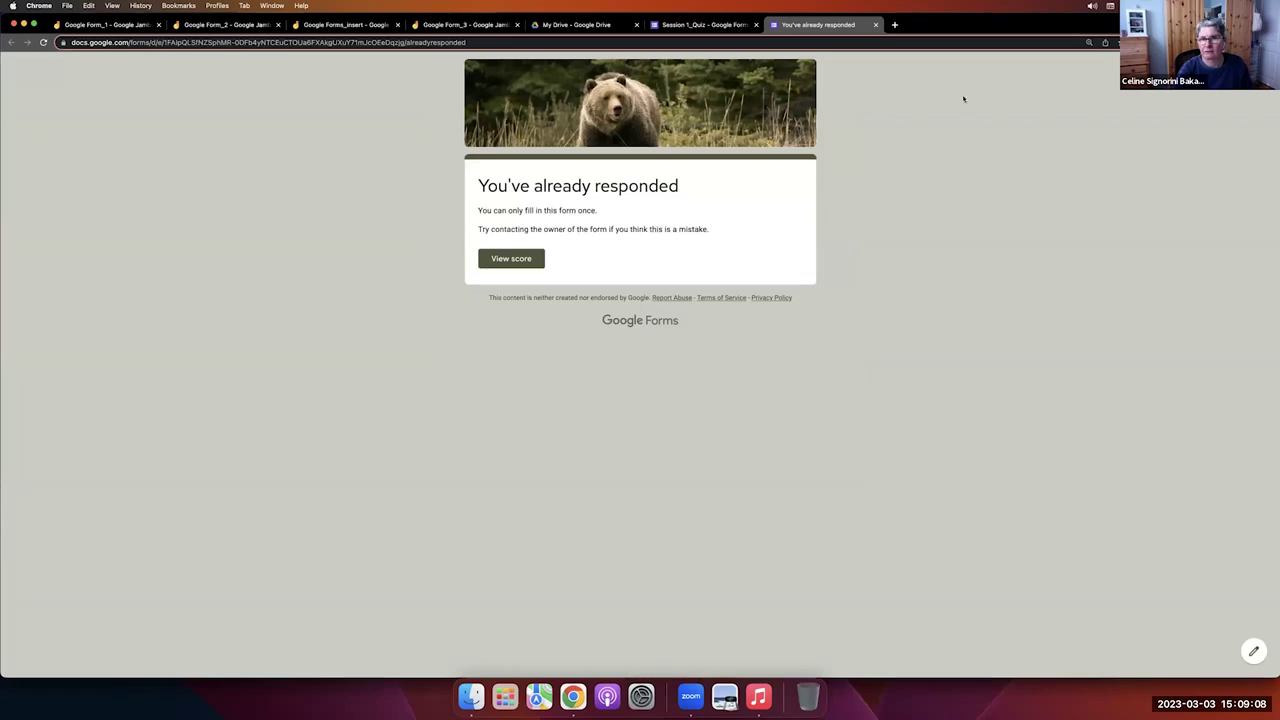
left_click(876, 25)
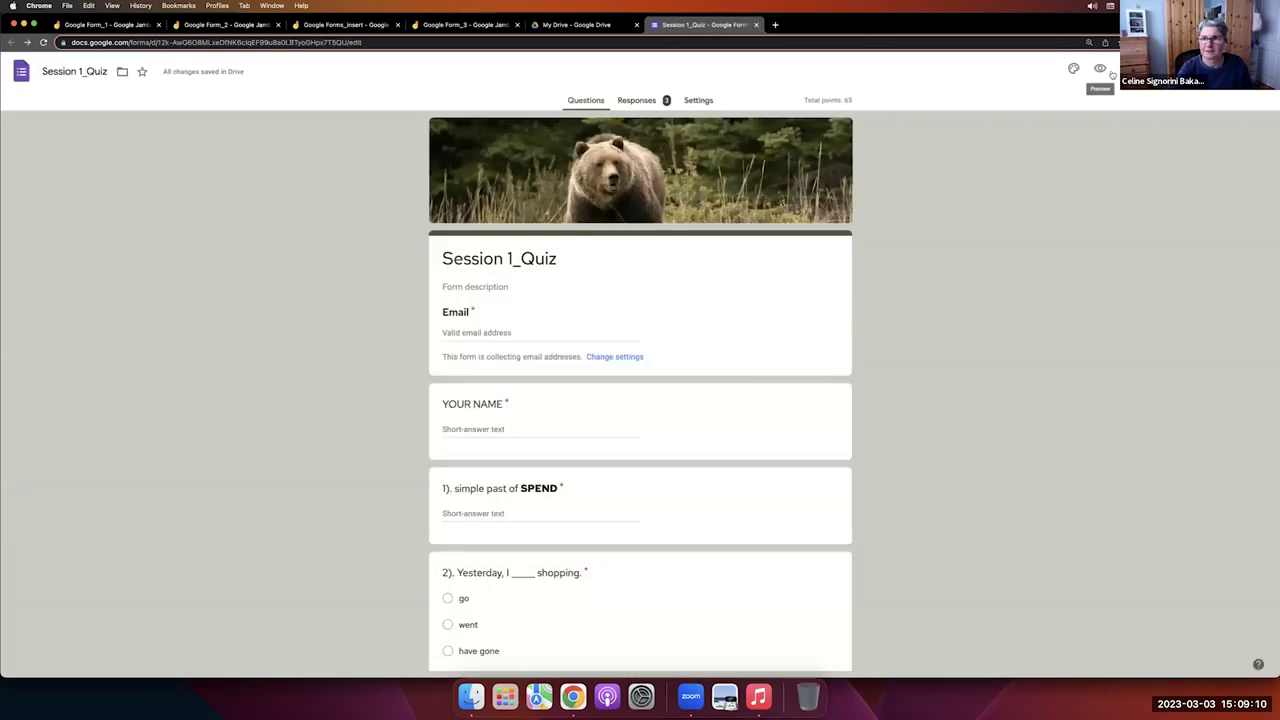
left_click(1105, 71)
scroll(626, 440, "down", 5)
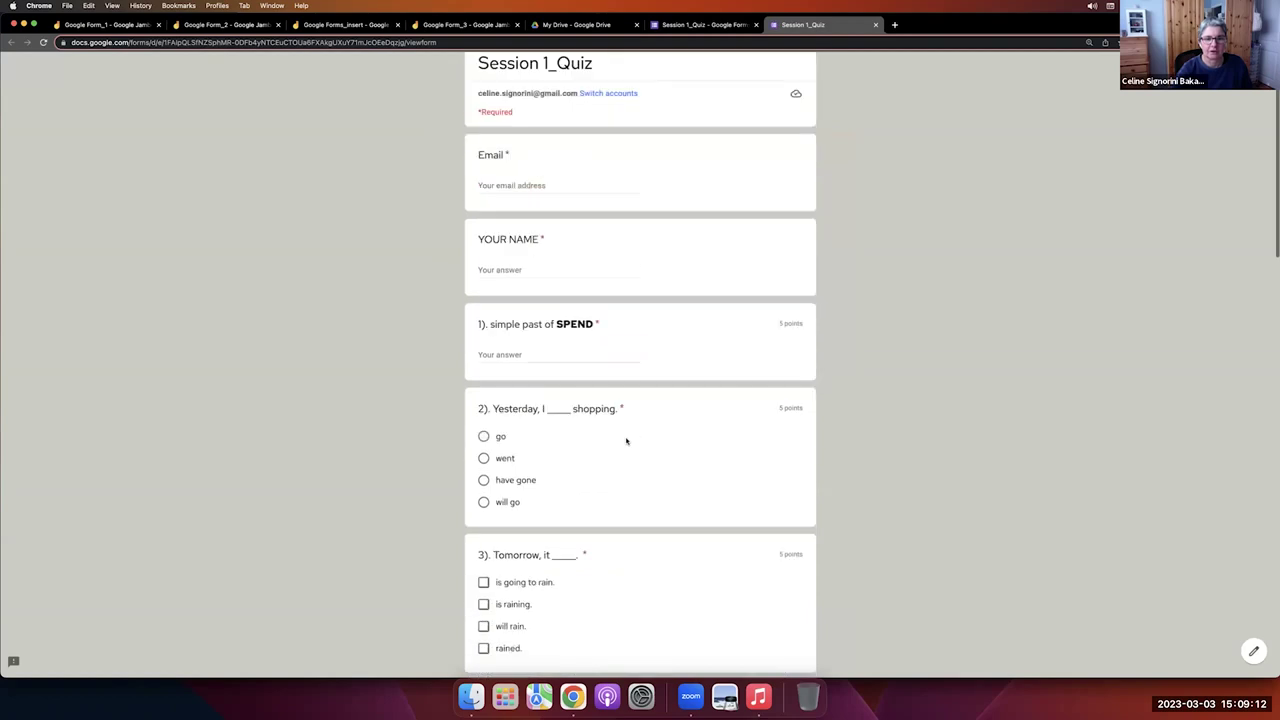
scroll(626, 440, "down", 7)
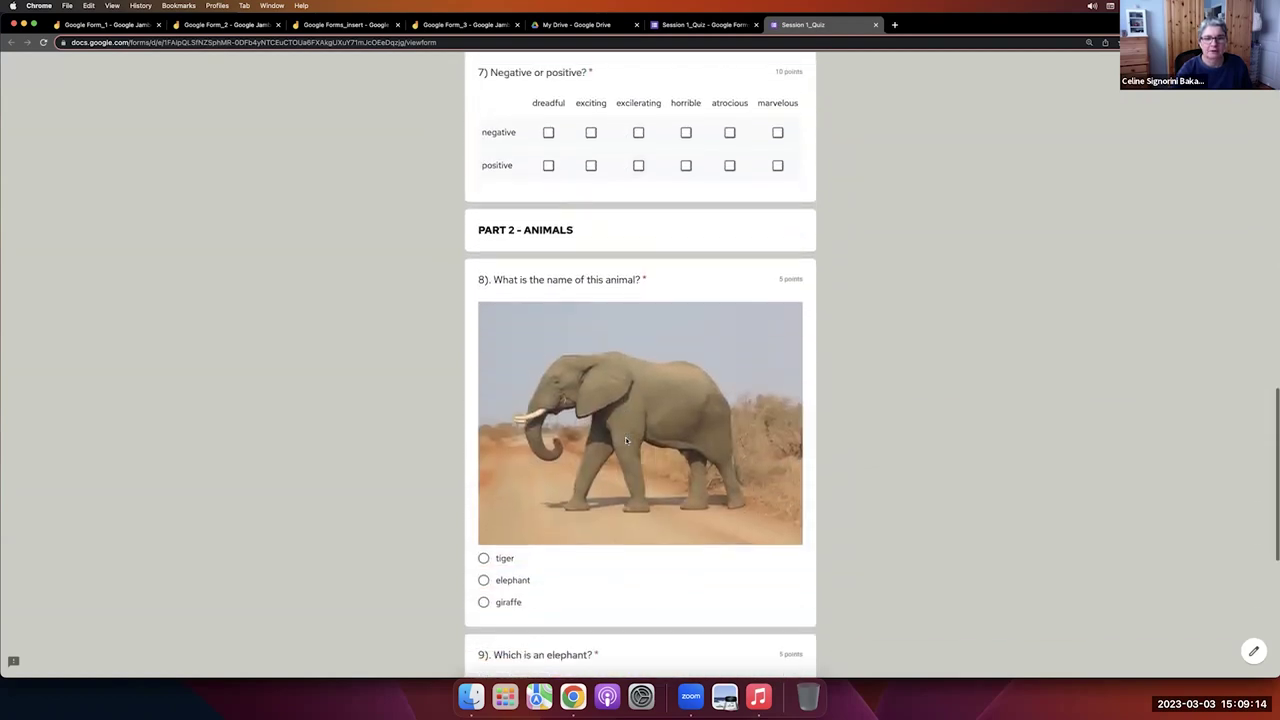
scroll(505, 225, "up", 3)
scroll(515, 218, "down", 3)
scroll(519, 214, "down", 4)
scroll(597, 330, "up", 3)
scroll(597, 330, "up", 10)
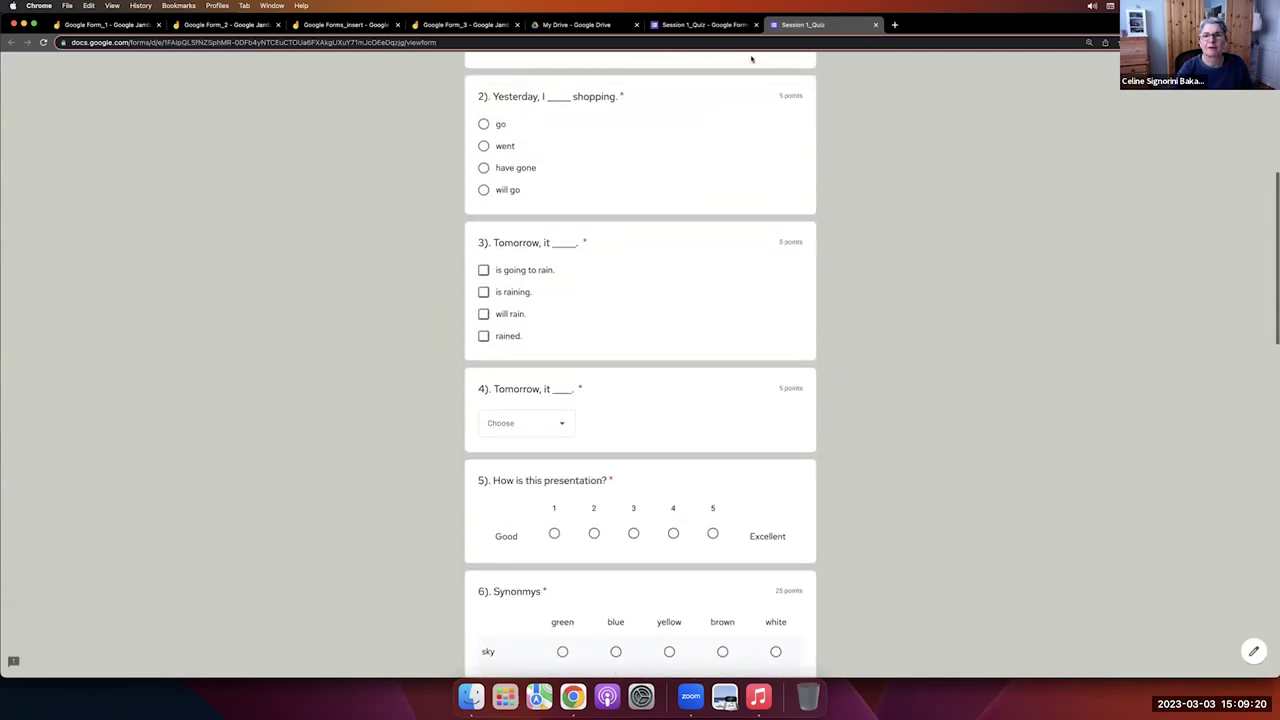
Insert a title element below the YOUR NAME question in the quiz editor and name it "PART ONE - GRAMMAR".
left_click(706, 25)
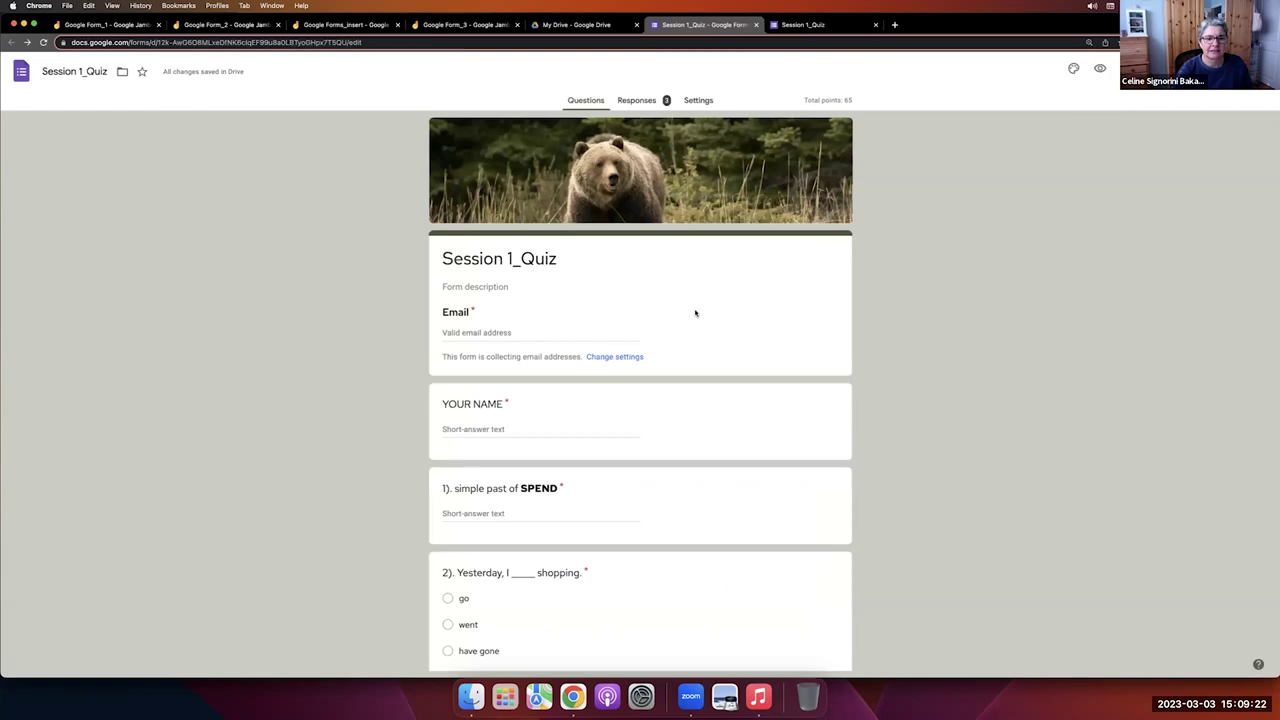
scroll(695, 313, "down", 2)
left_click(669, 287)
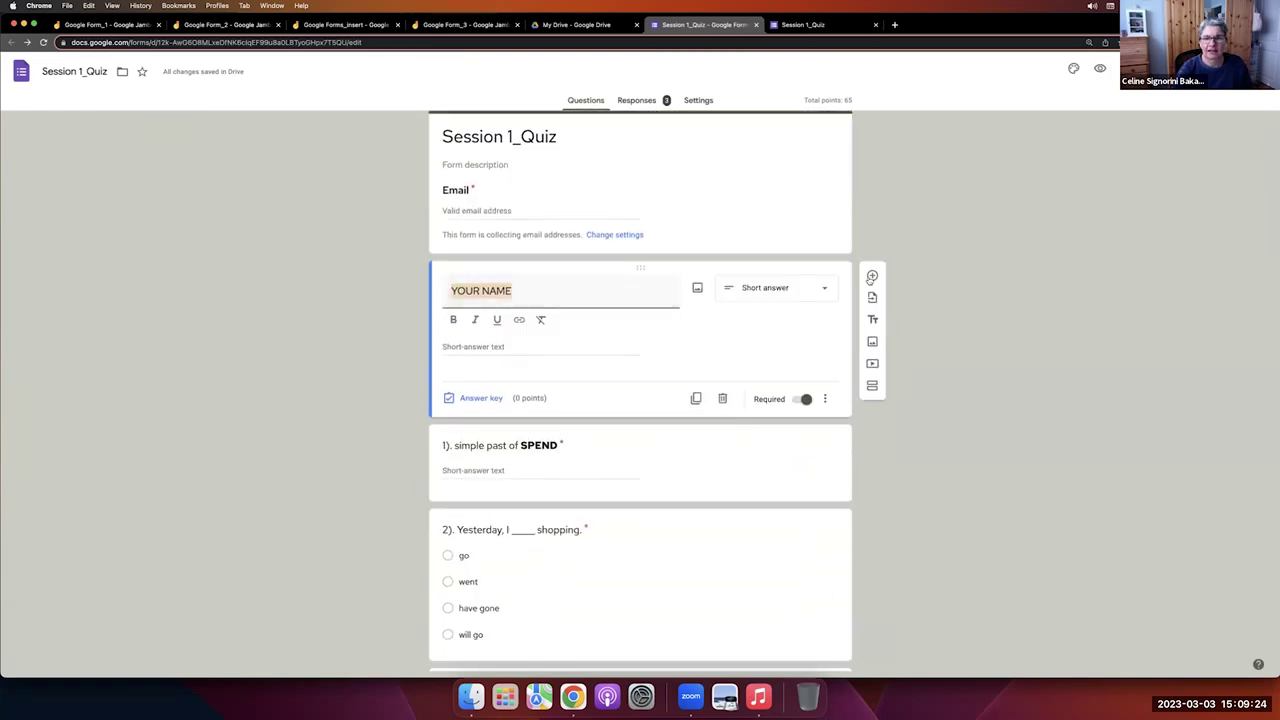
left_click(872, 319)
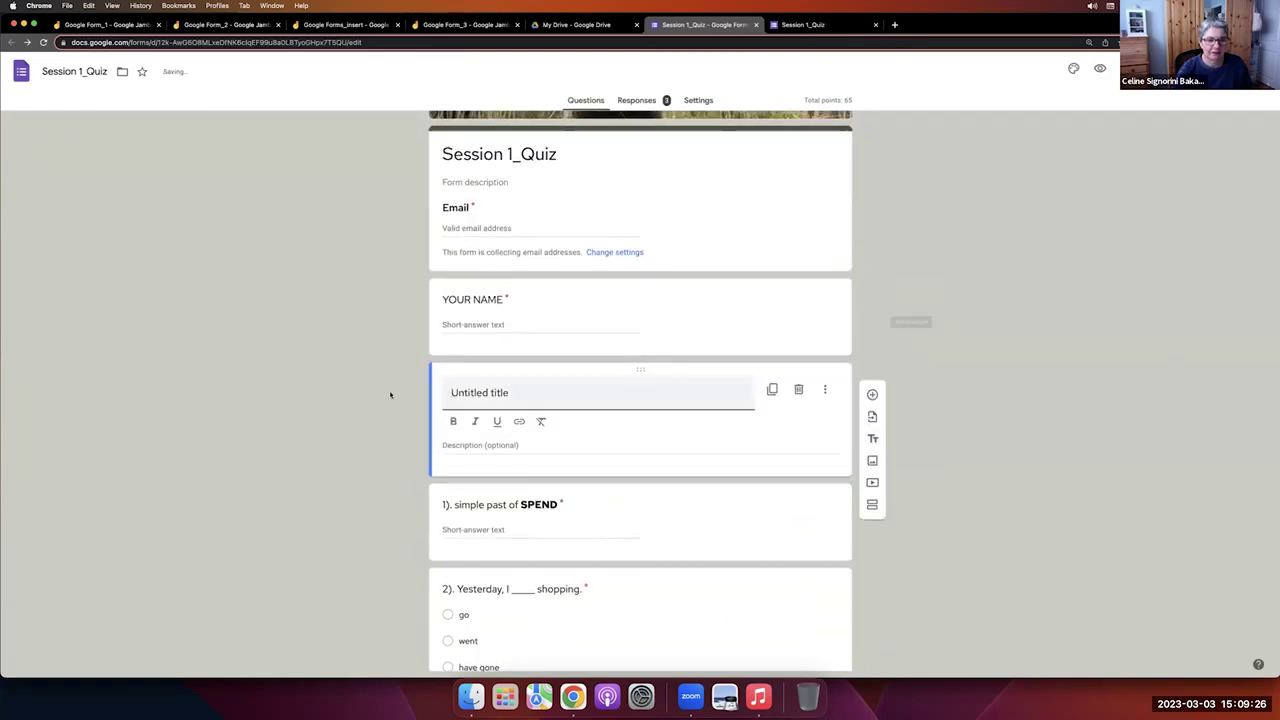
type("P")
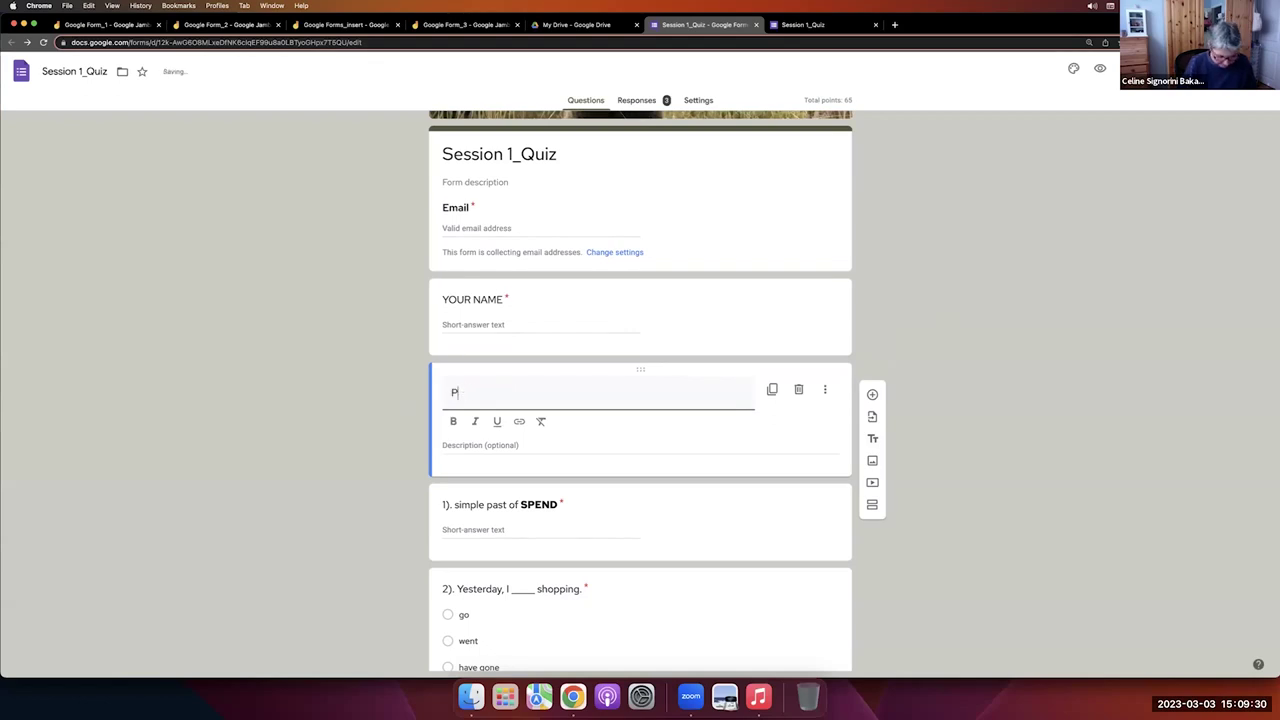
type("art ONE _ ")
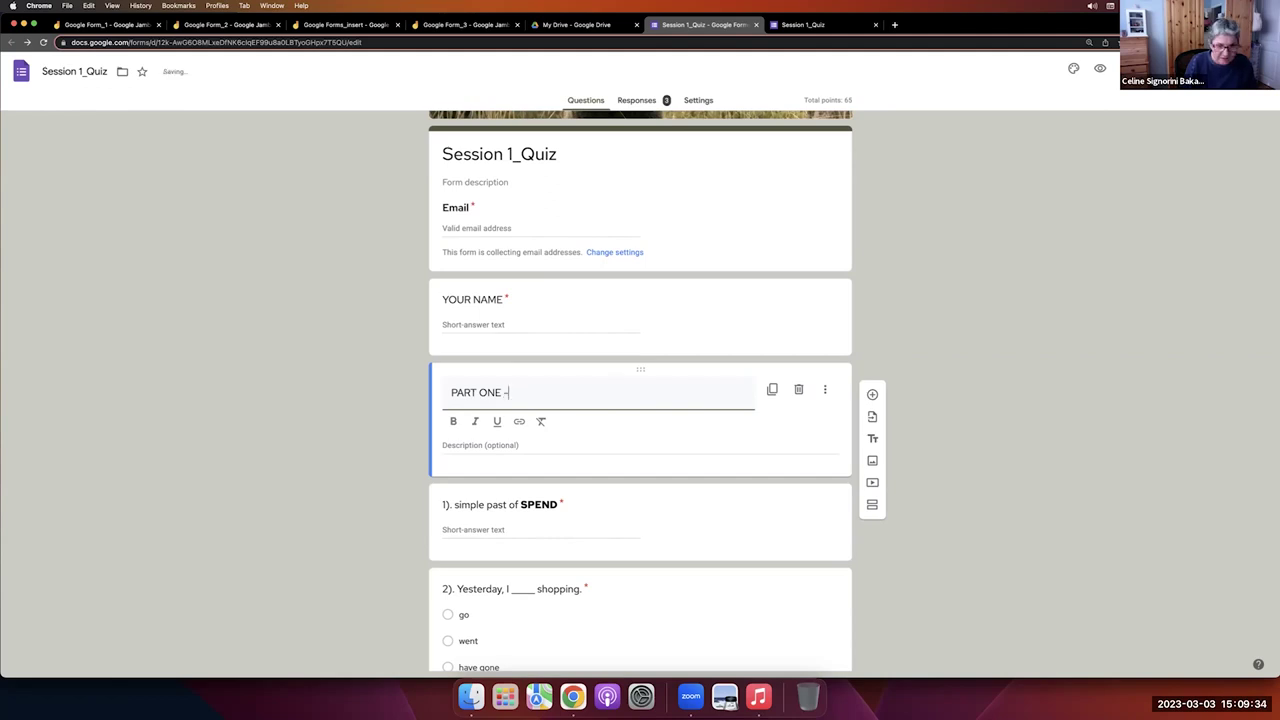
type("GRAMMAR")
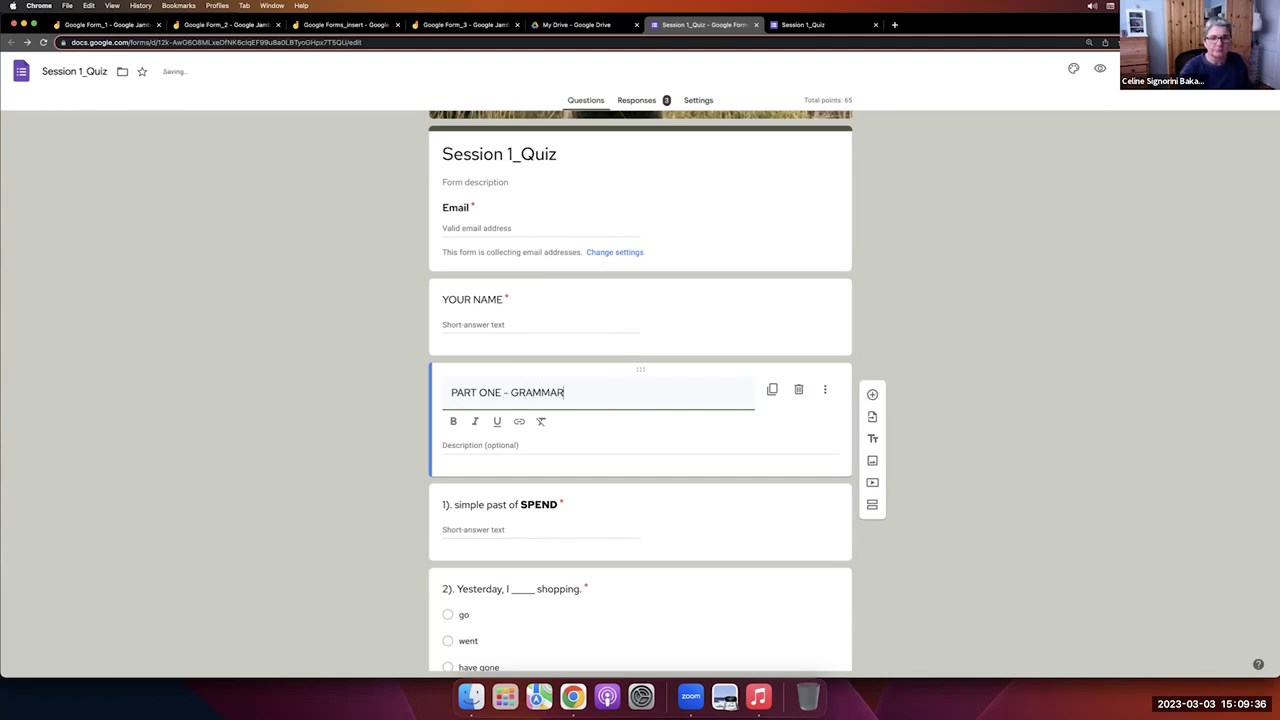
Make the PART ONE - GRAMMAR title bold.
triple_click(460, 390)
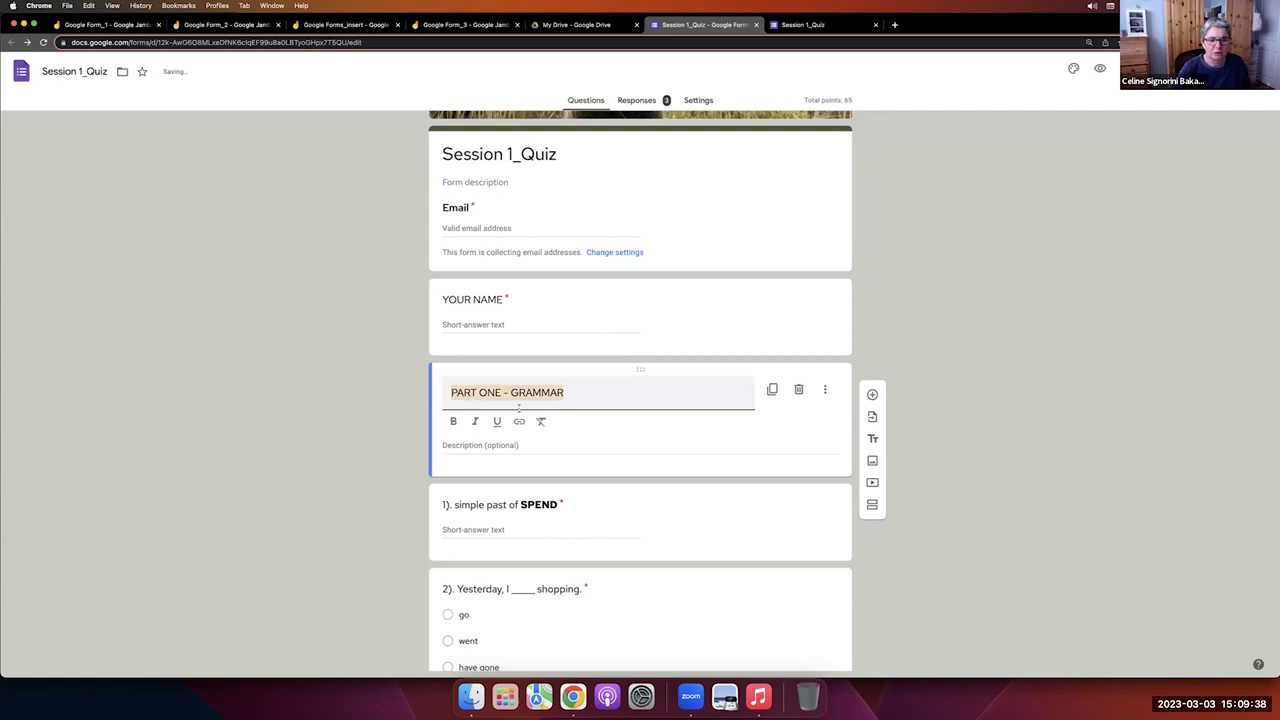
left_click(453, 421)
left_click(354, 381)
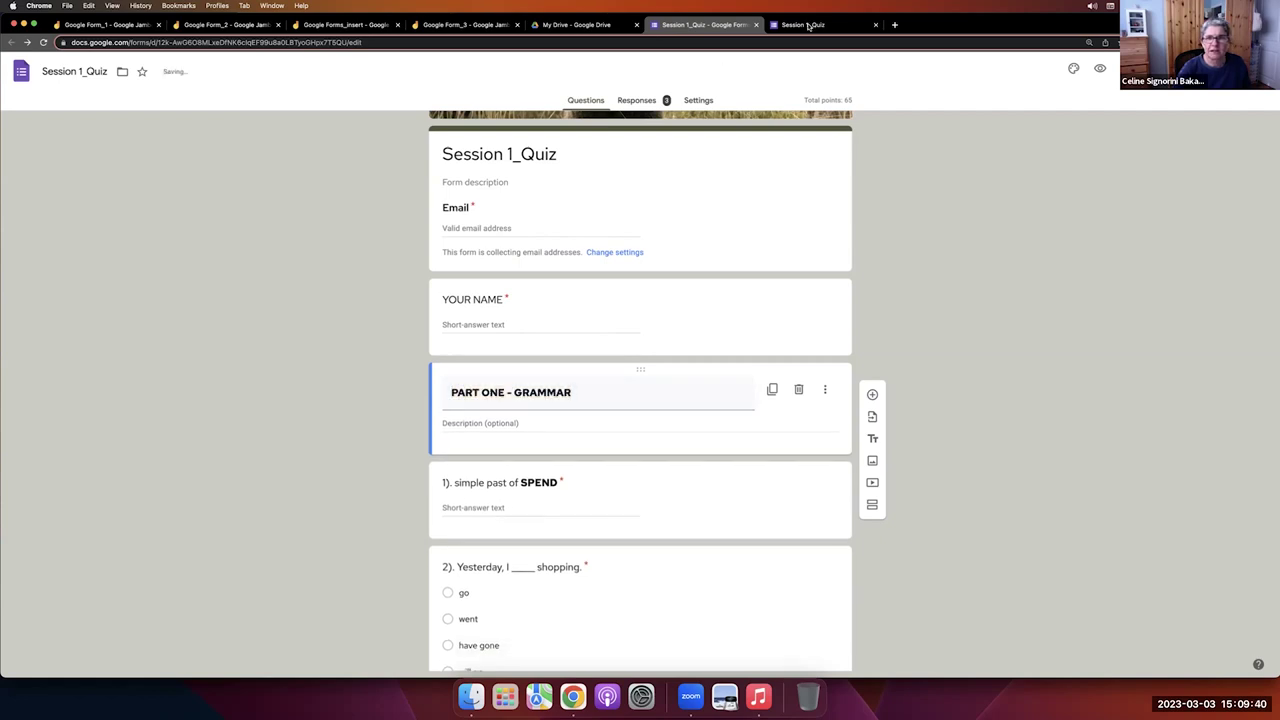
Replace the outdated preview with a fresh one and examine the grammar heading and the questions leading up to PART 2 - ANIMALS.
left_click(806, 25)
left_click(873, 25)
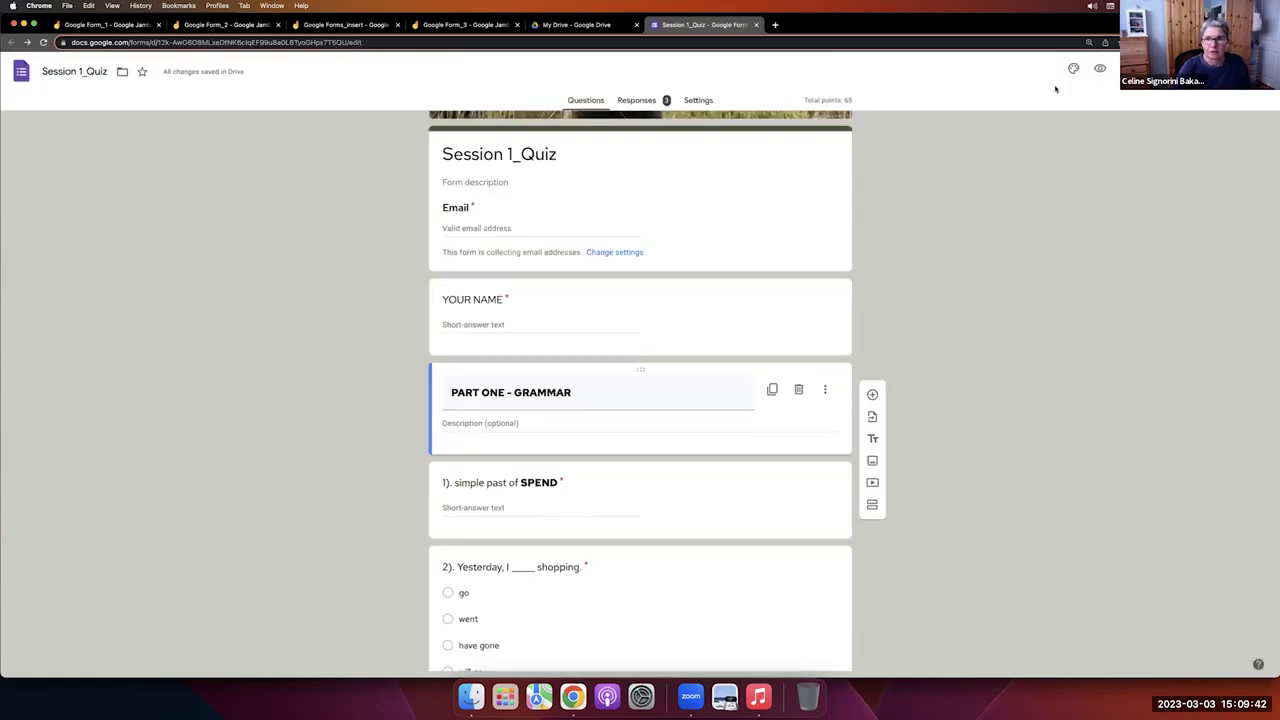
left_click(1100, 68)
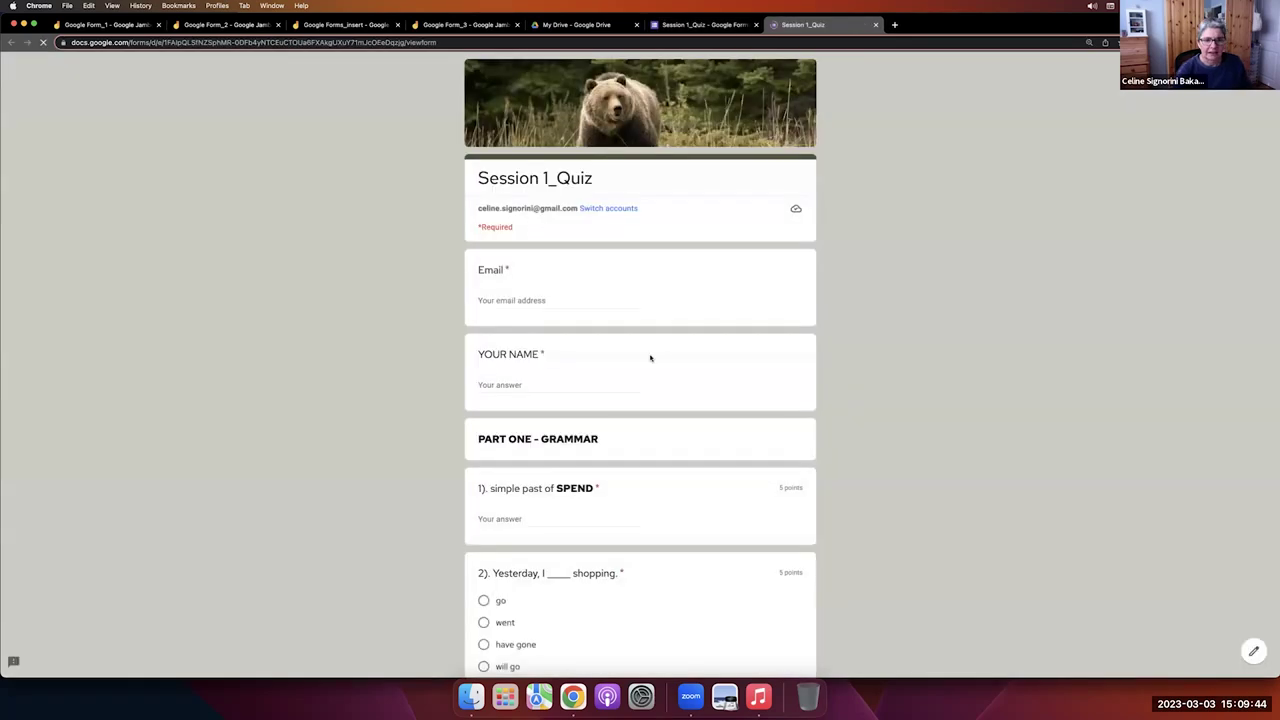
scroll(520, 400, "down", 1)
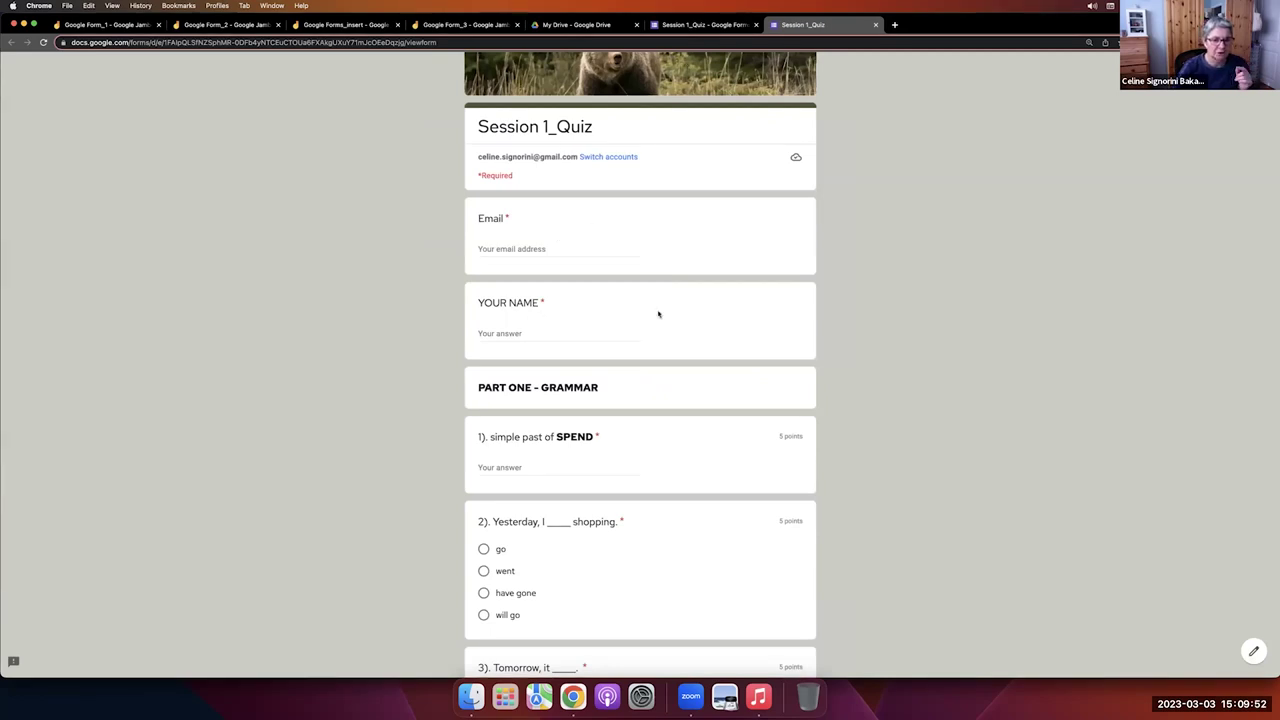
scroll(658, 314, "down", 2)
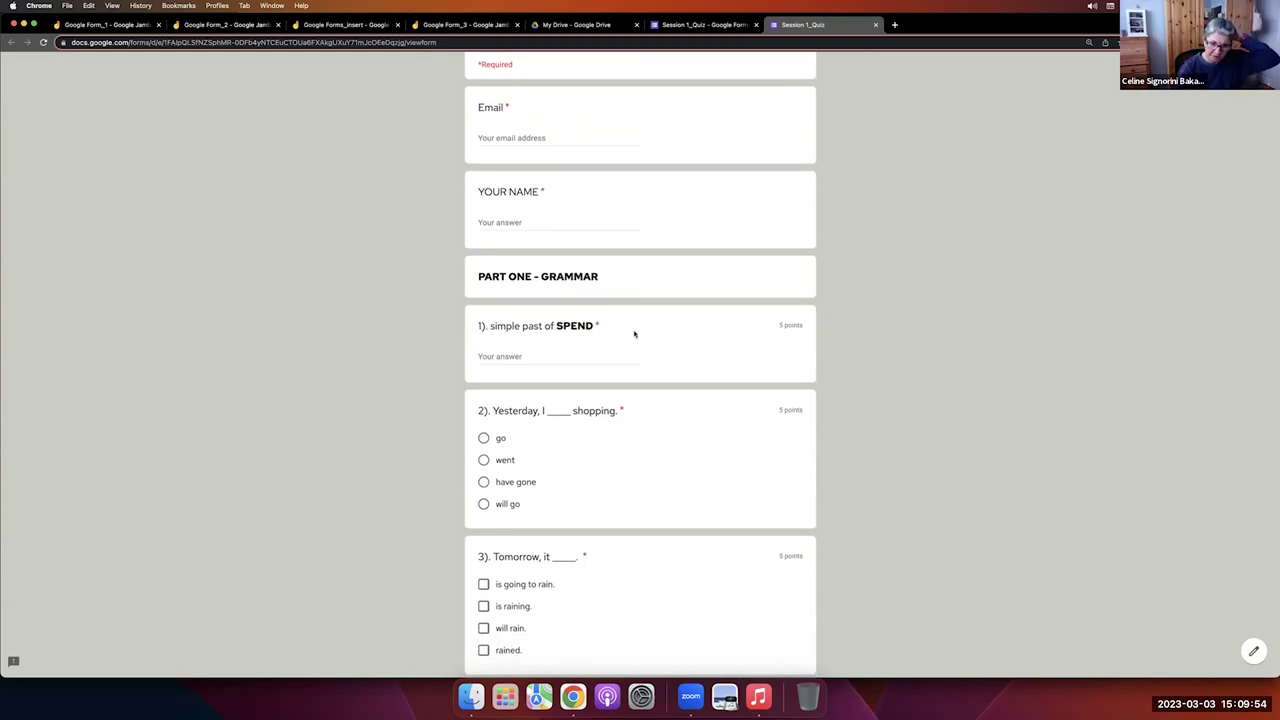
scroll(634, 334, "down", 10)
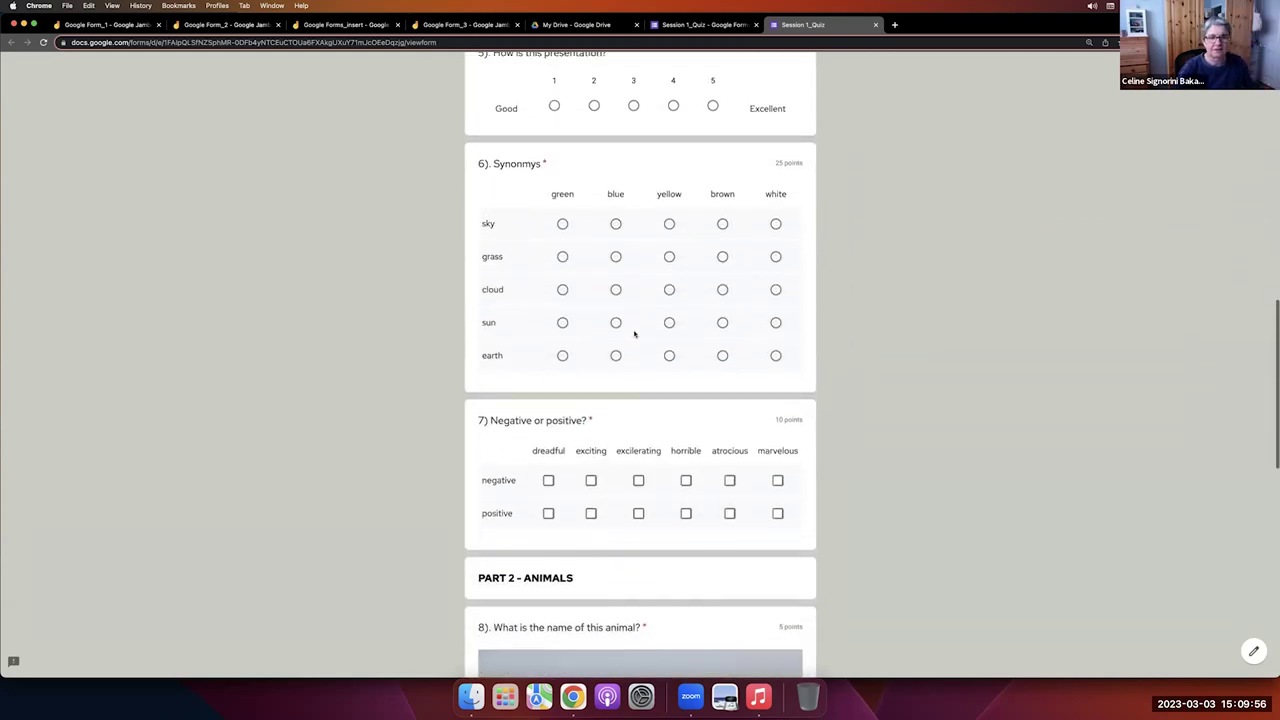
scroll(634, 334, "up", 1)
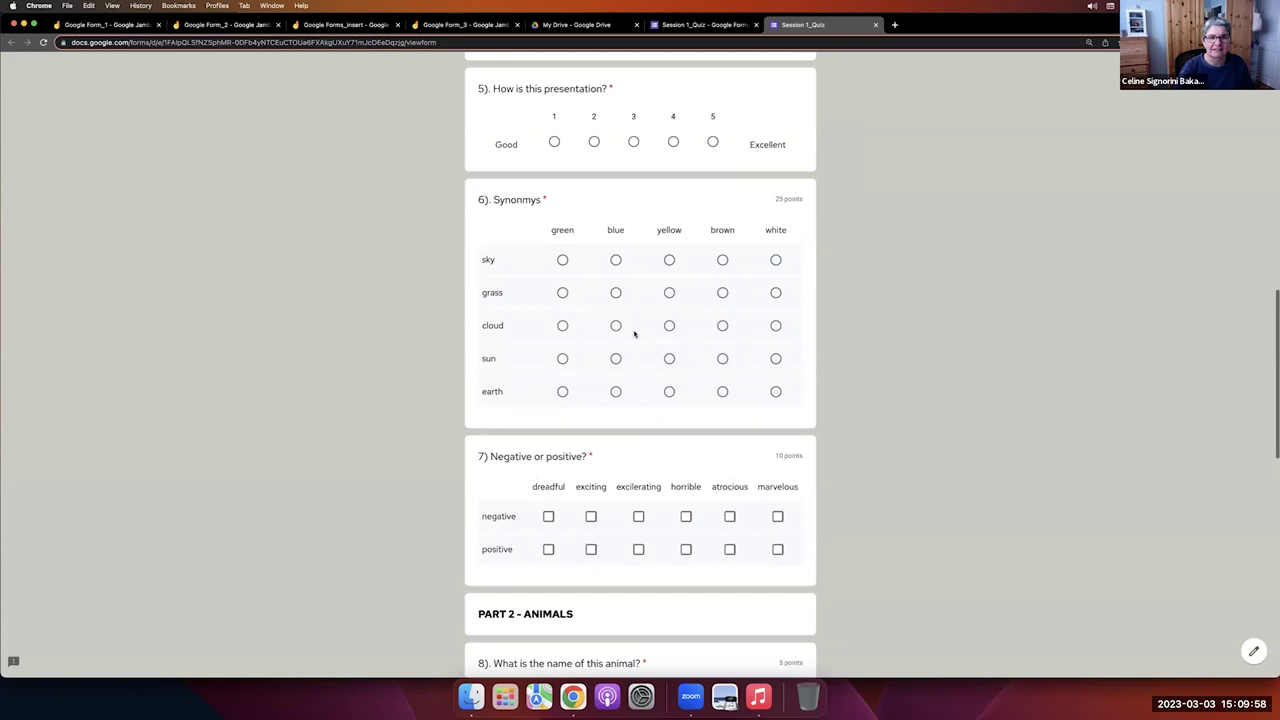
scroll(634, 334, "up", 5)
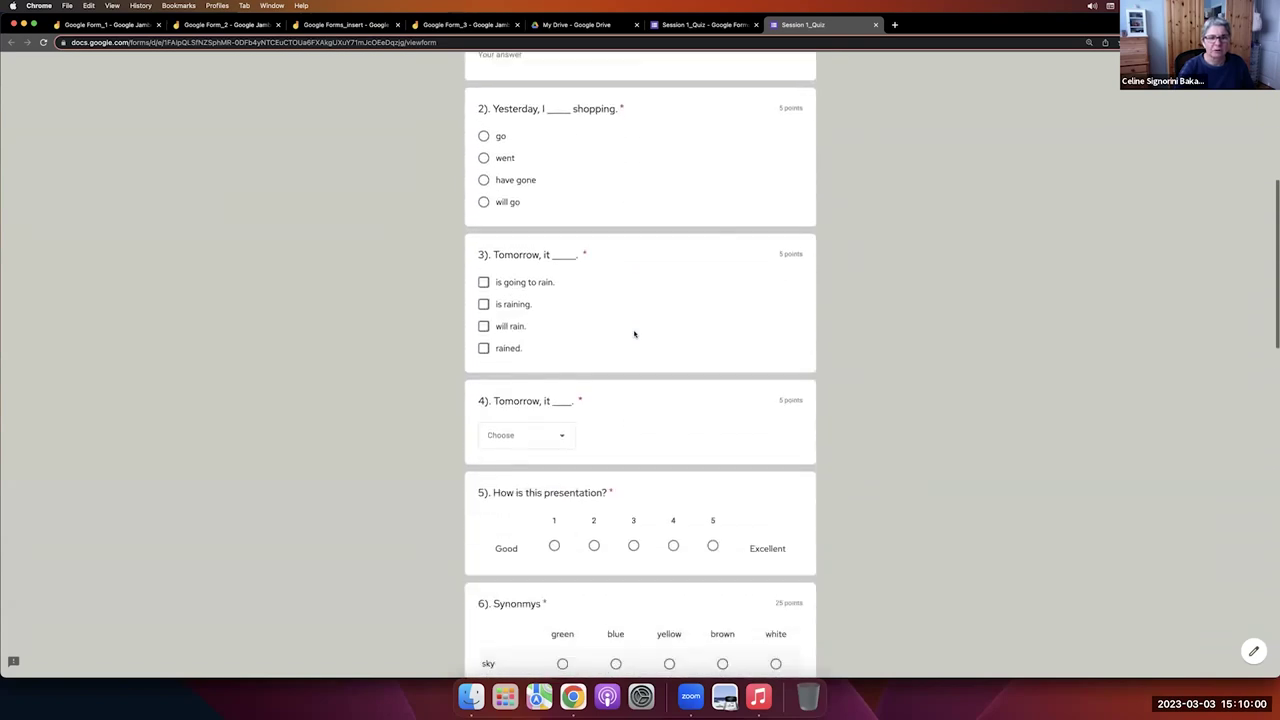
scroll(634, 334, "down", 1)
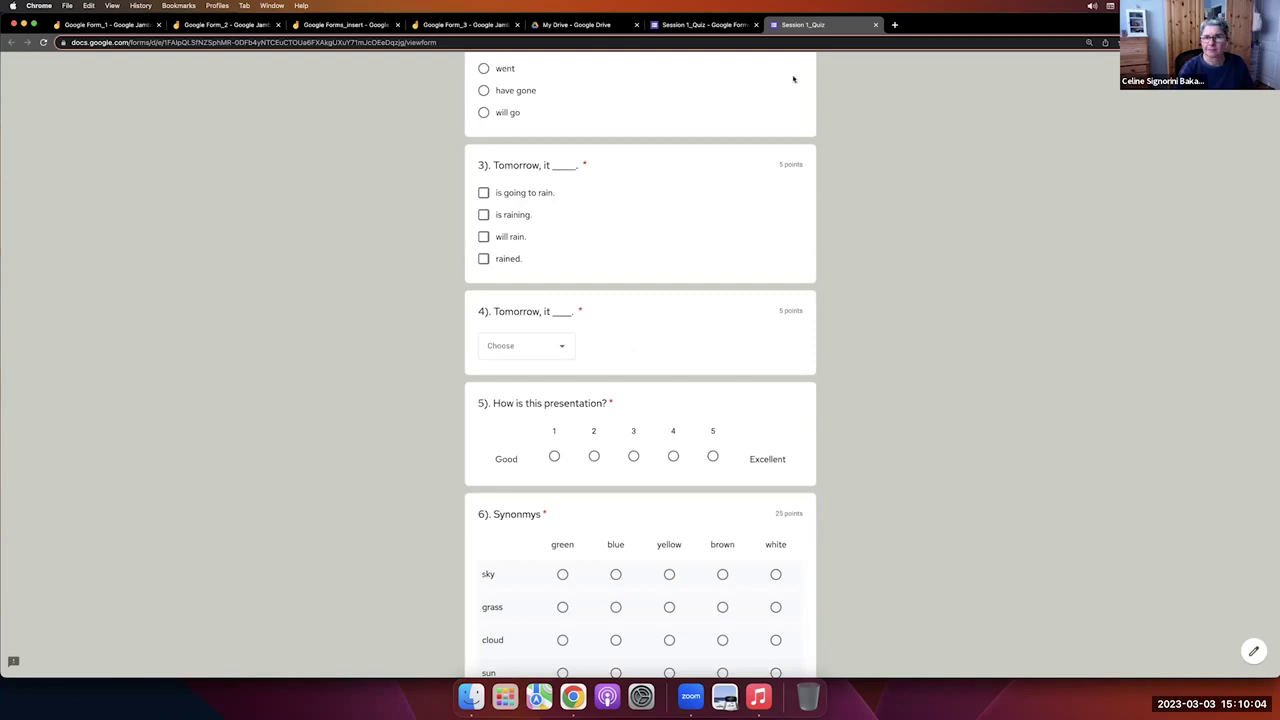
Back in the quiz editor, insert a title element below question 5 and name it "PART 2 - VOCABULARY" in bold.
left_click(714, 28)
scroll(600, 420, "down", 10)
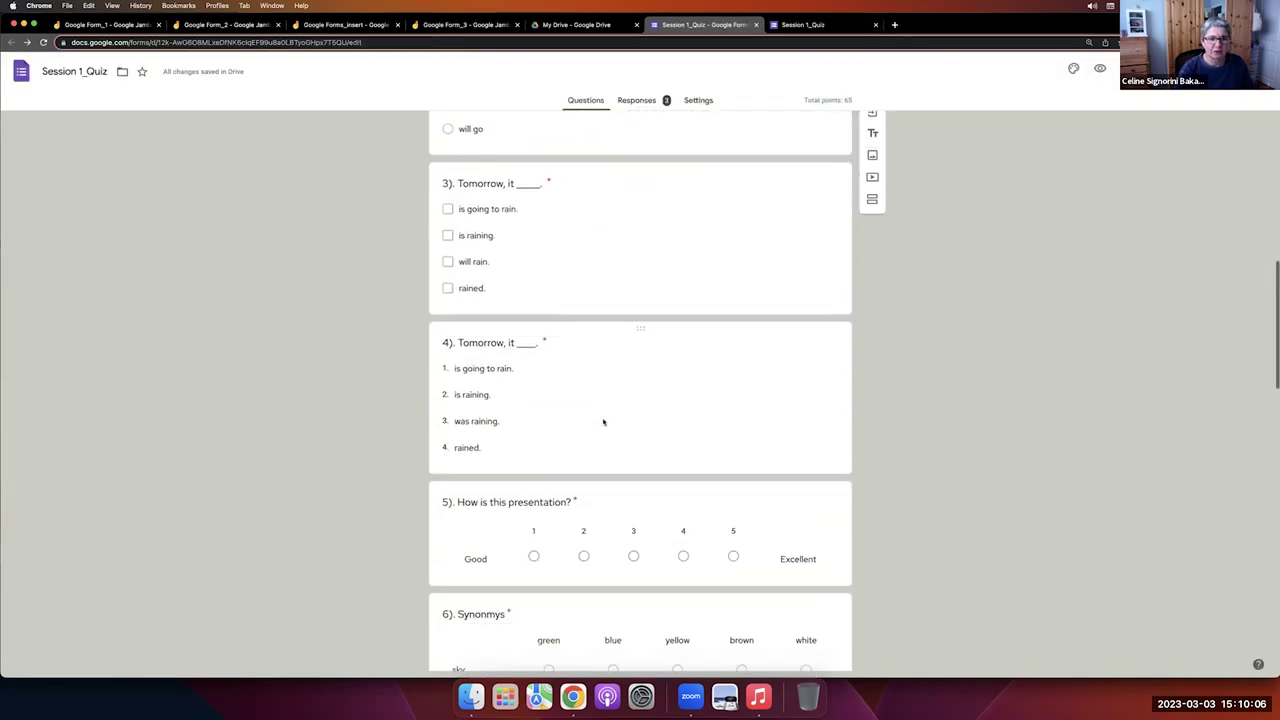
scroll(634, 274, "down", 1)
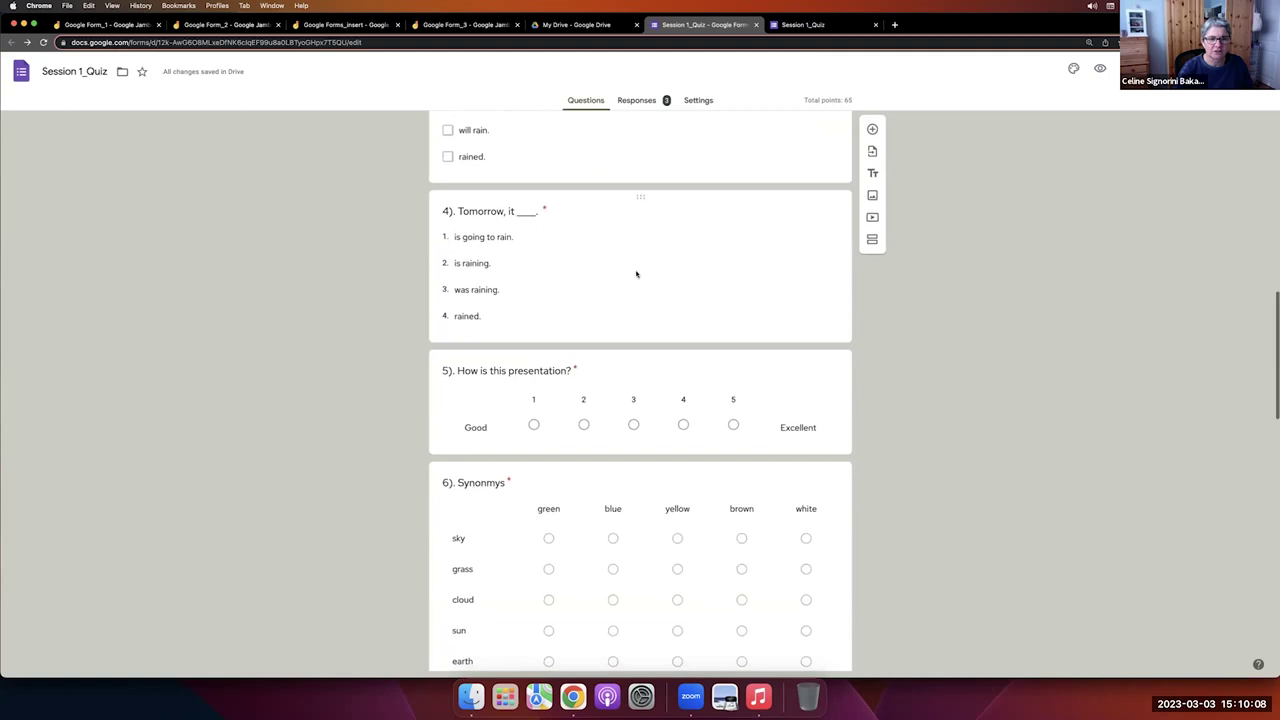
scroll(634, 371, "down", 3)
left_click(663, 292)
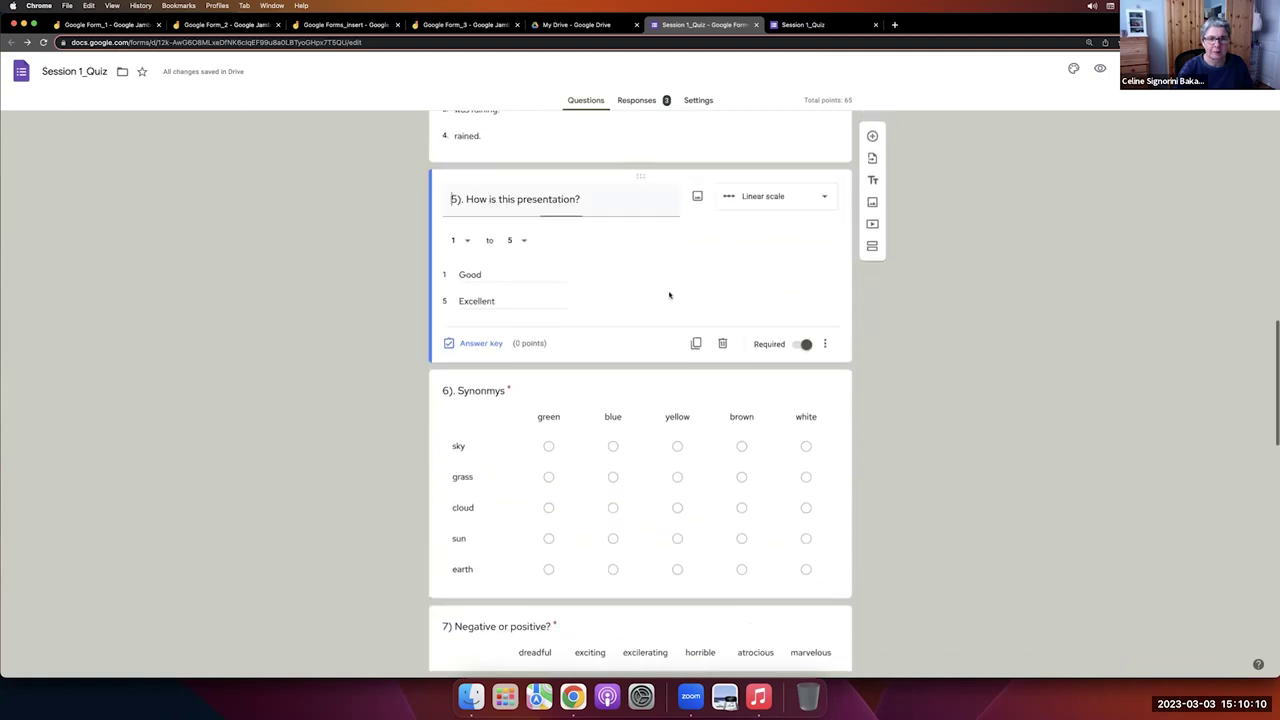
left_click(873, 227)
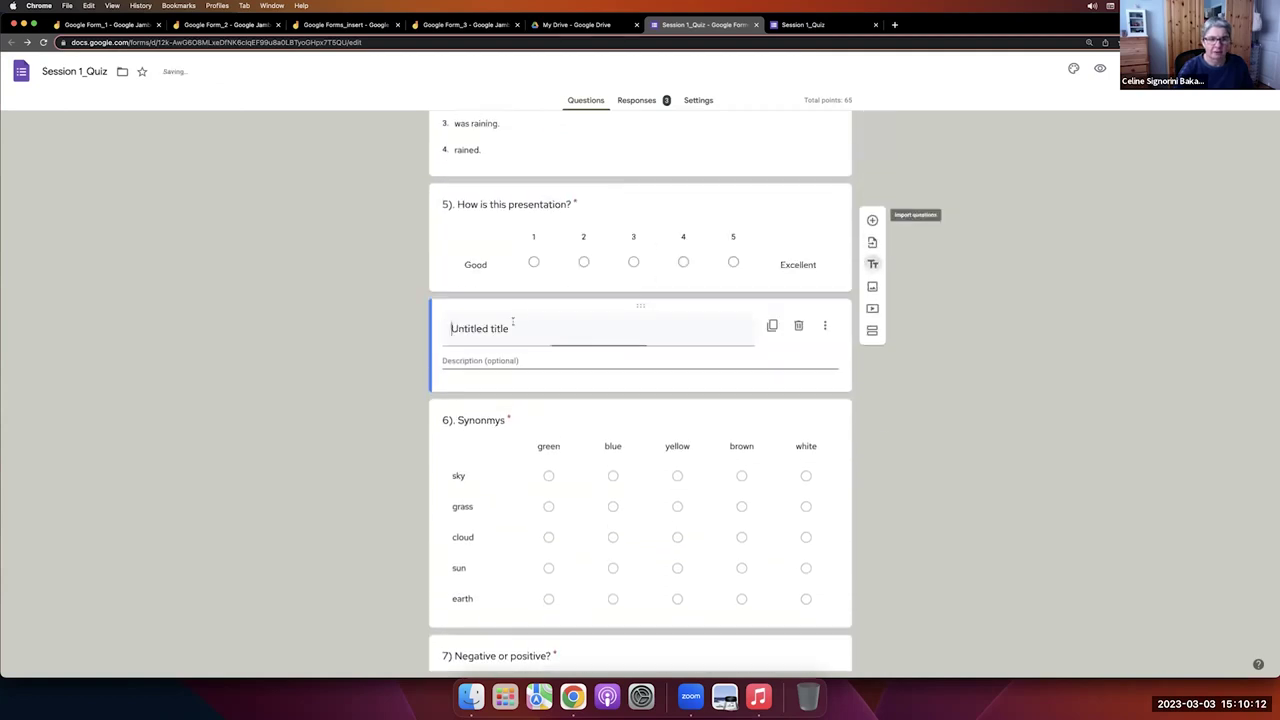
type("PART")
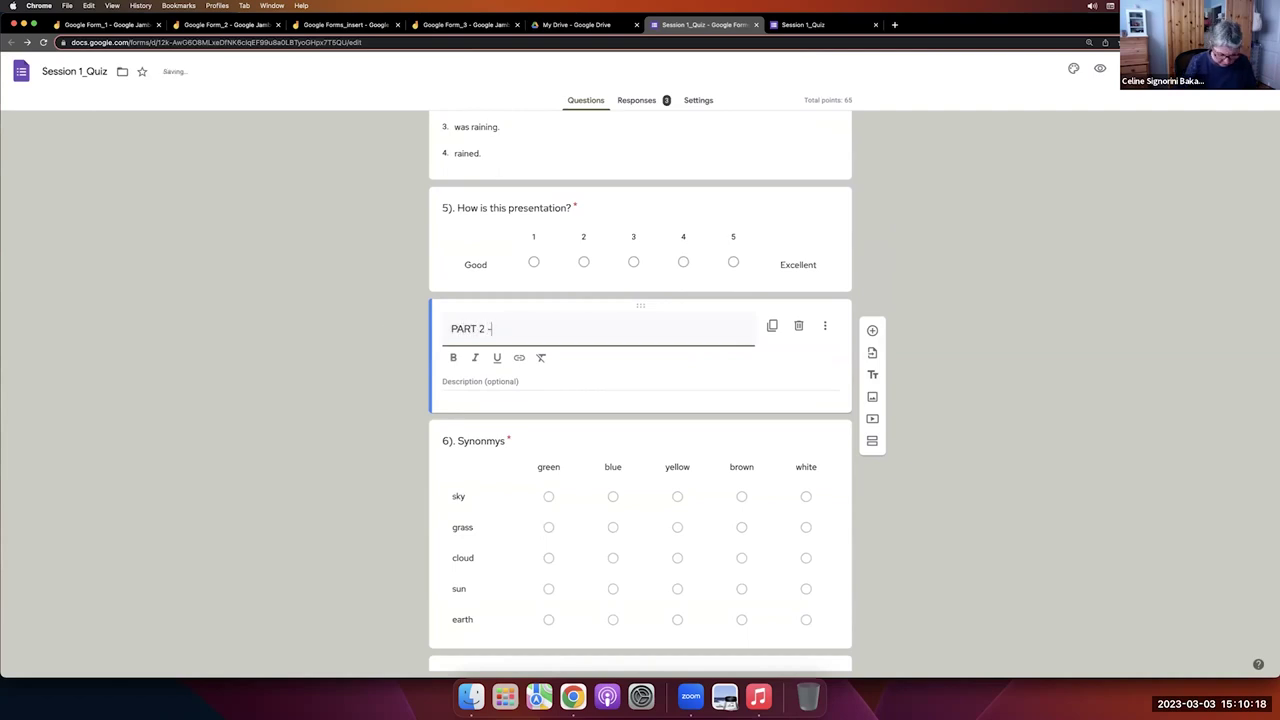
type("2 - VOCABULARY")
key("super+a")
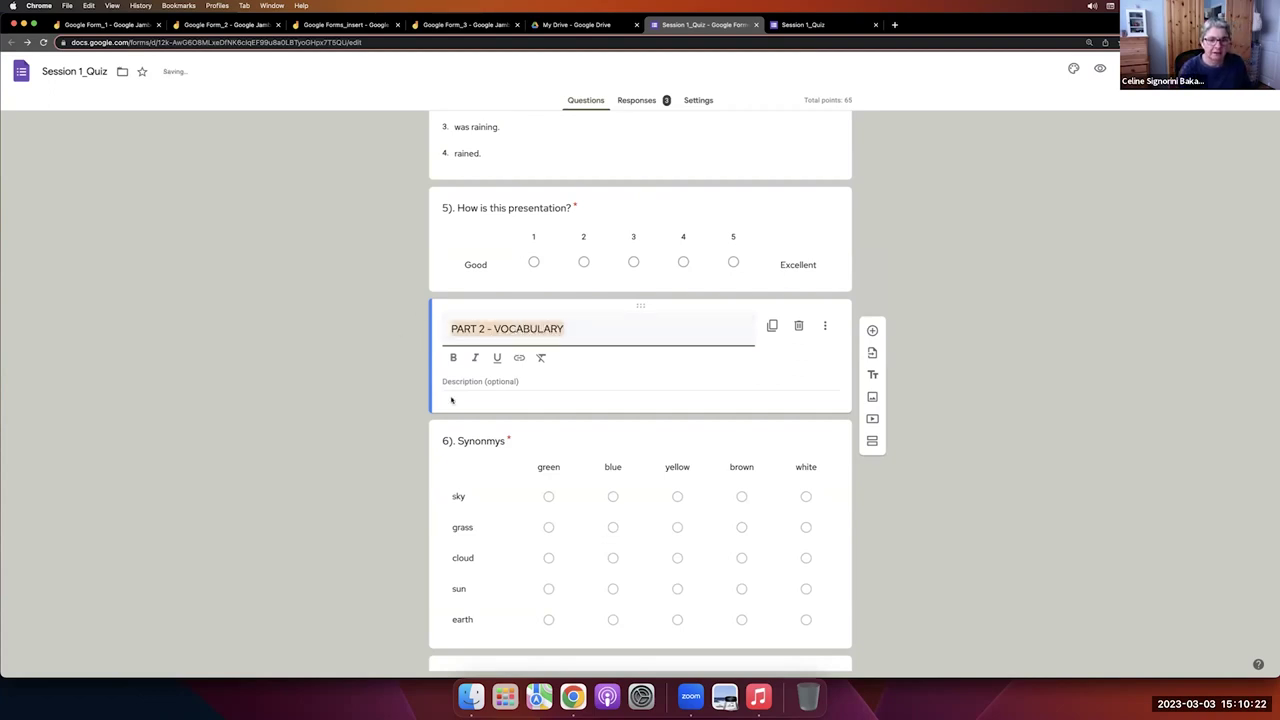
left_click(453, 358)
left_click(397, 397)
Renumber the animals title above question 8 so that it reads "PART 3 - ANIMALS".
scroll(396, 473, "down", 5)
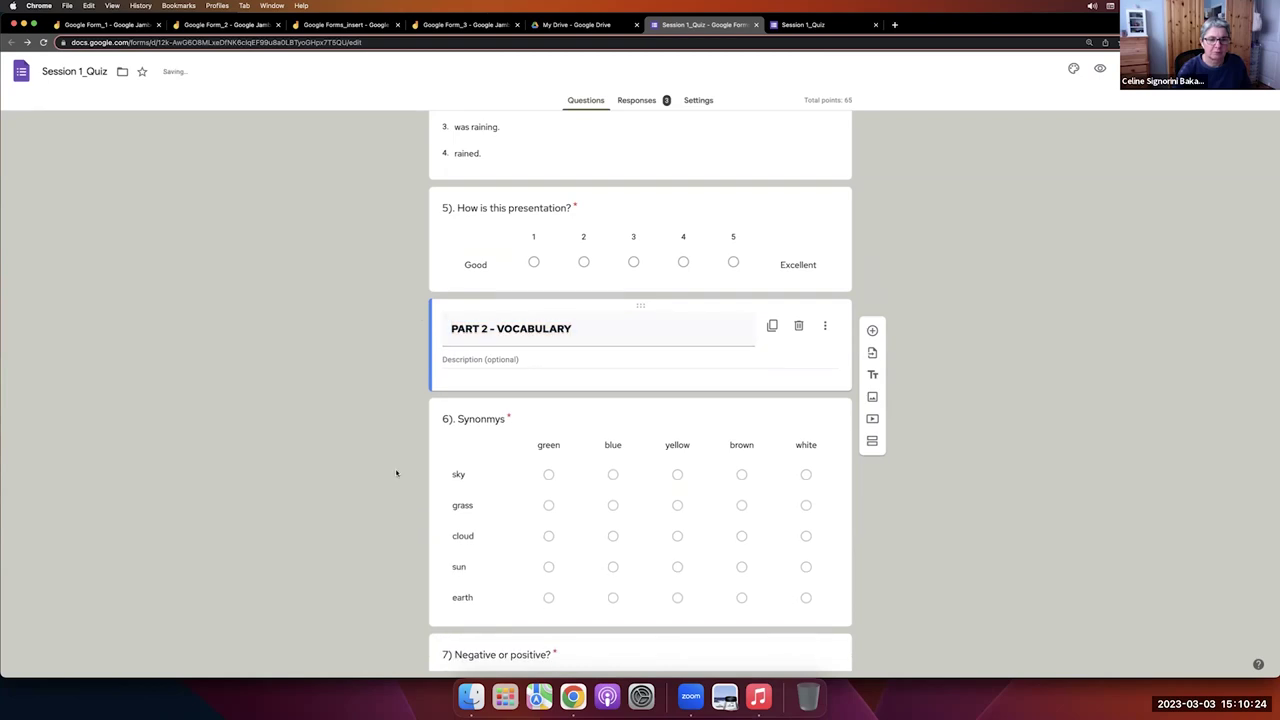
scroll(396, 473, "down", 3)
left_click(487, 325)
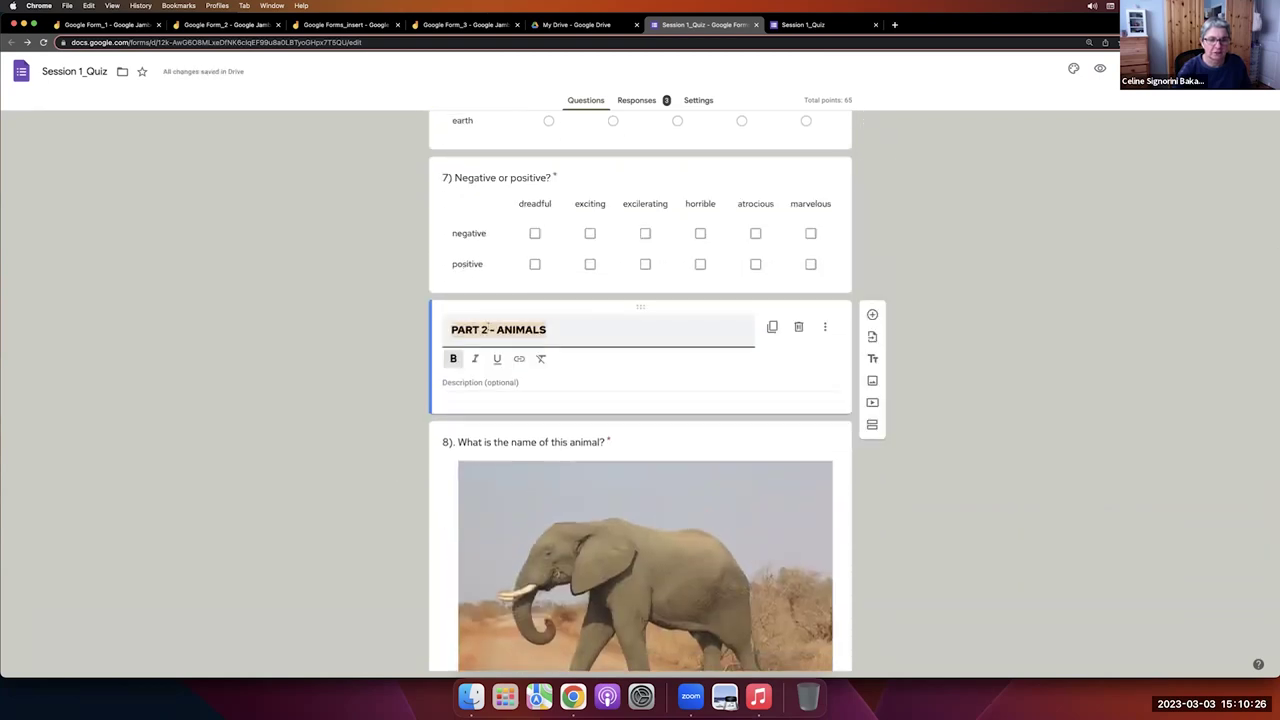
type("3")
left_click(326, 357)
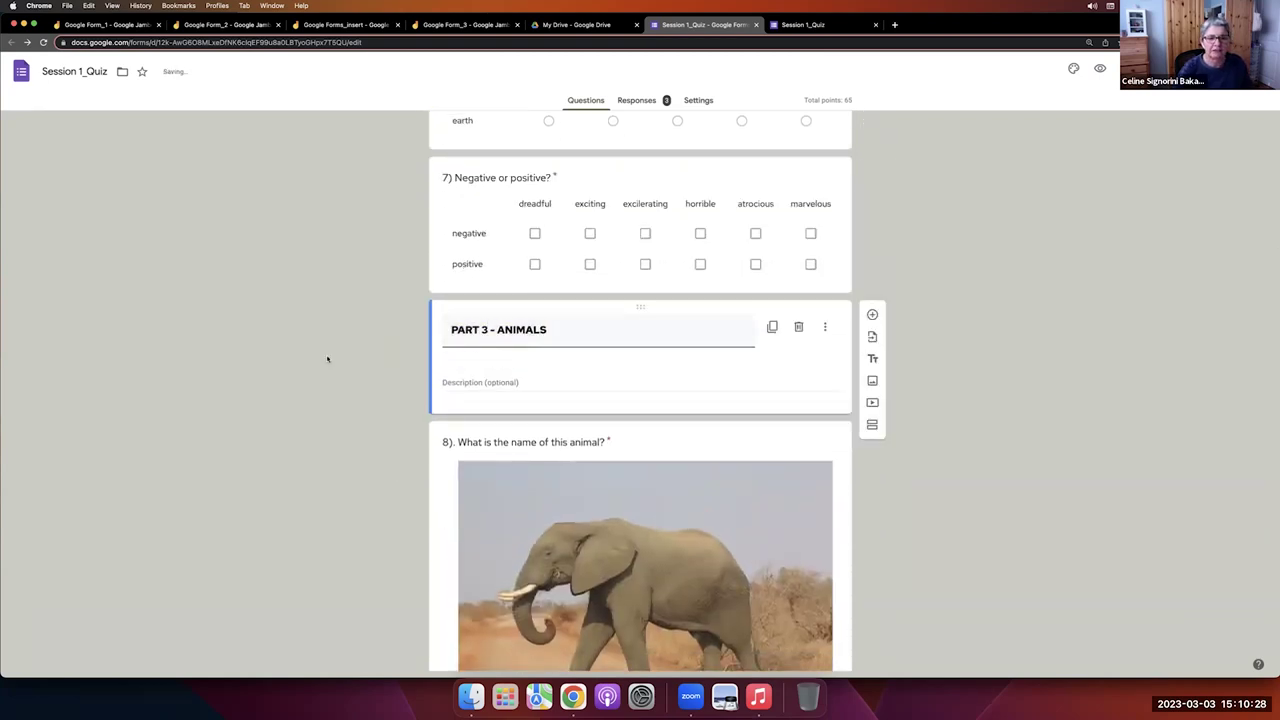
Open a new respondent preview of the quiz and examine the headings of all three parts and their questions.
scroll(575, 354, "up", 5)
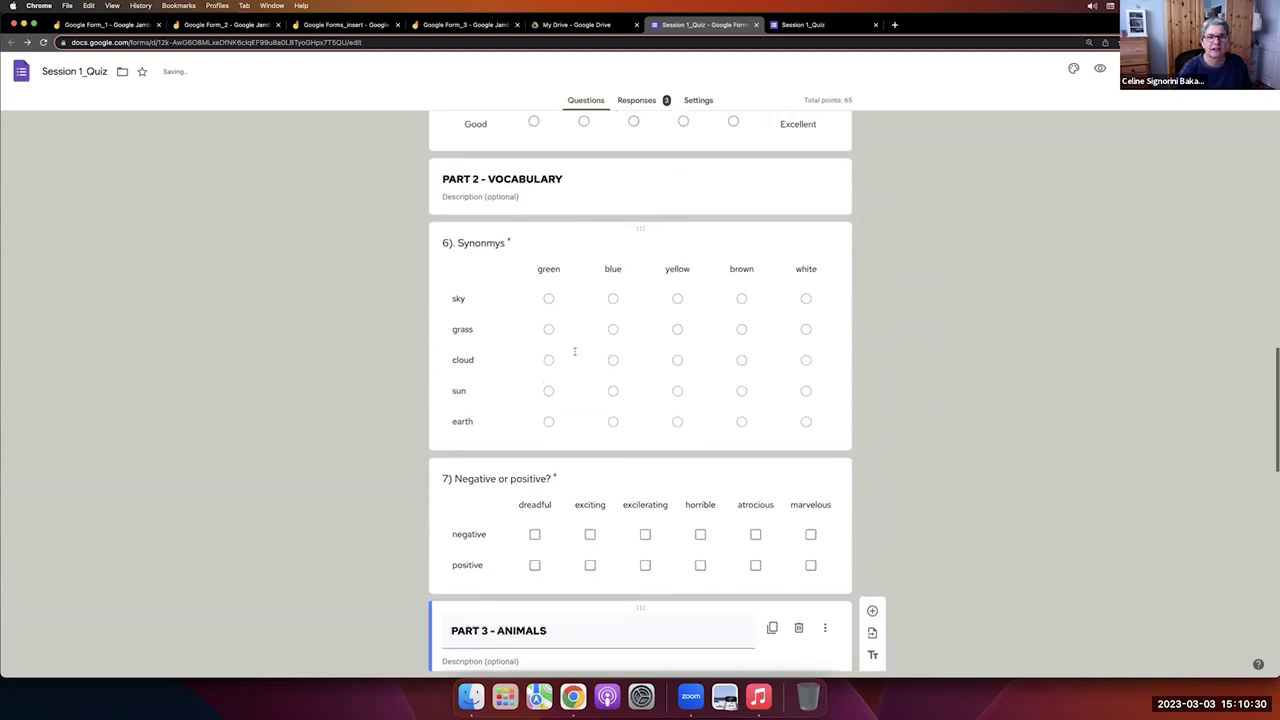
left_click(1100, 69)
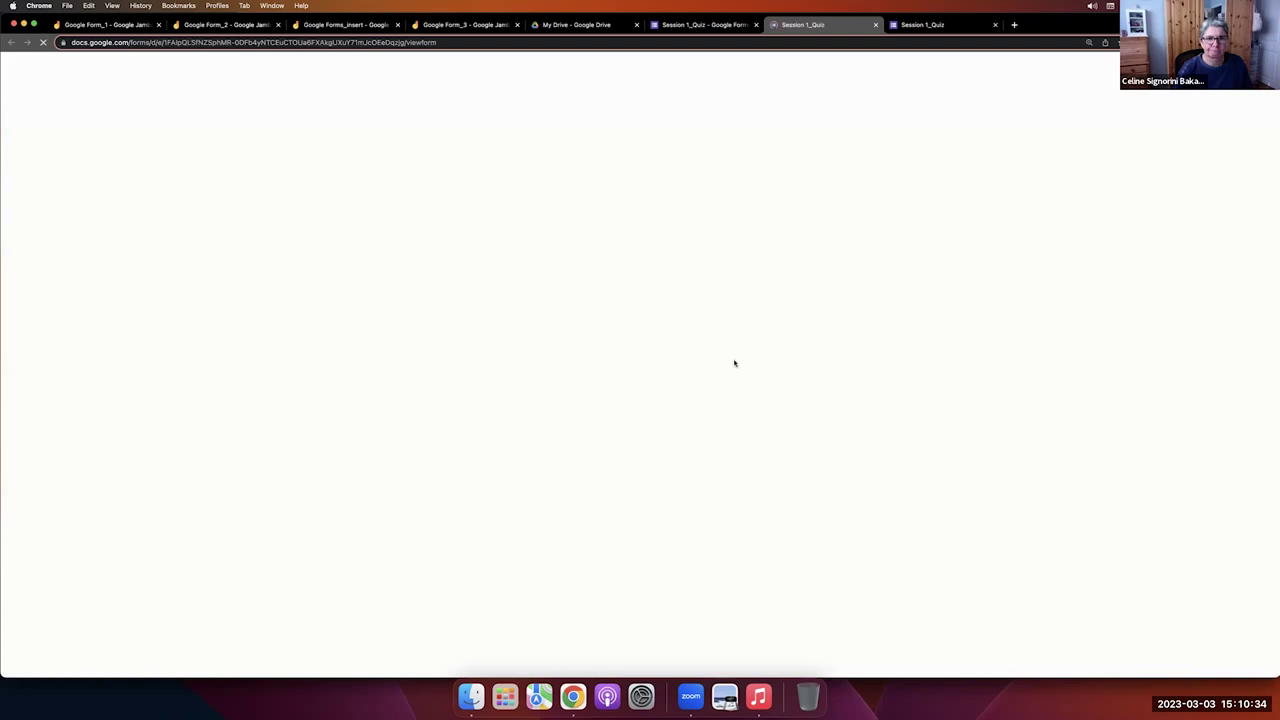
scroll(734, 363, "down", 4)
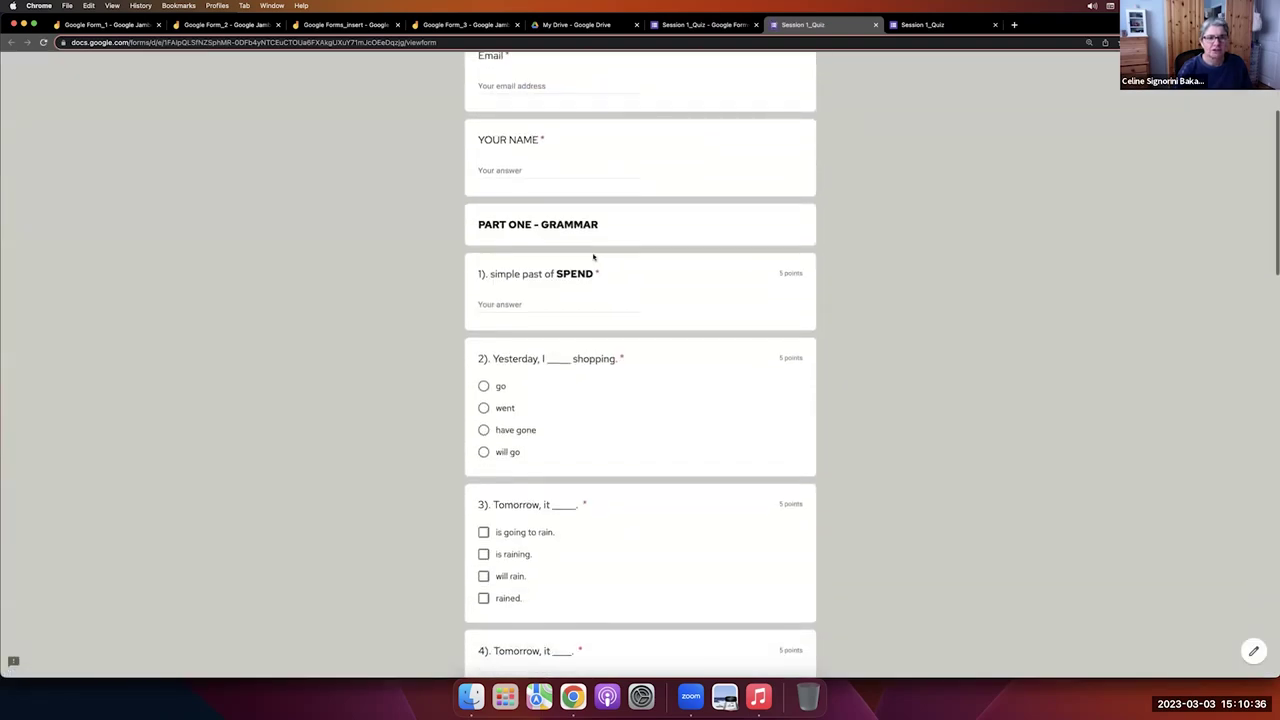
scroll(571, 323, "down", 10)
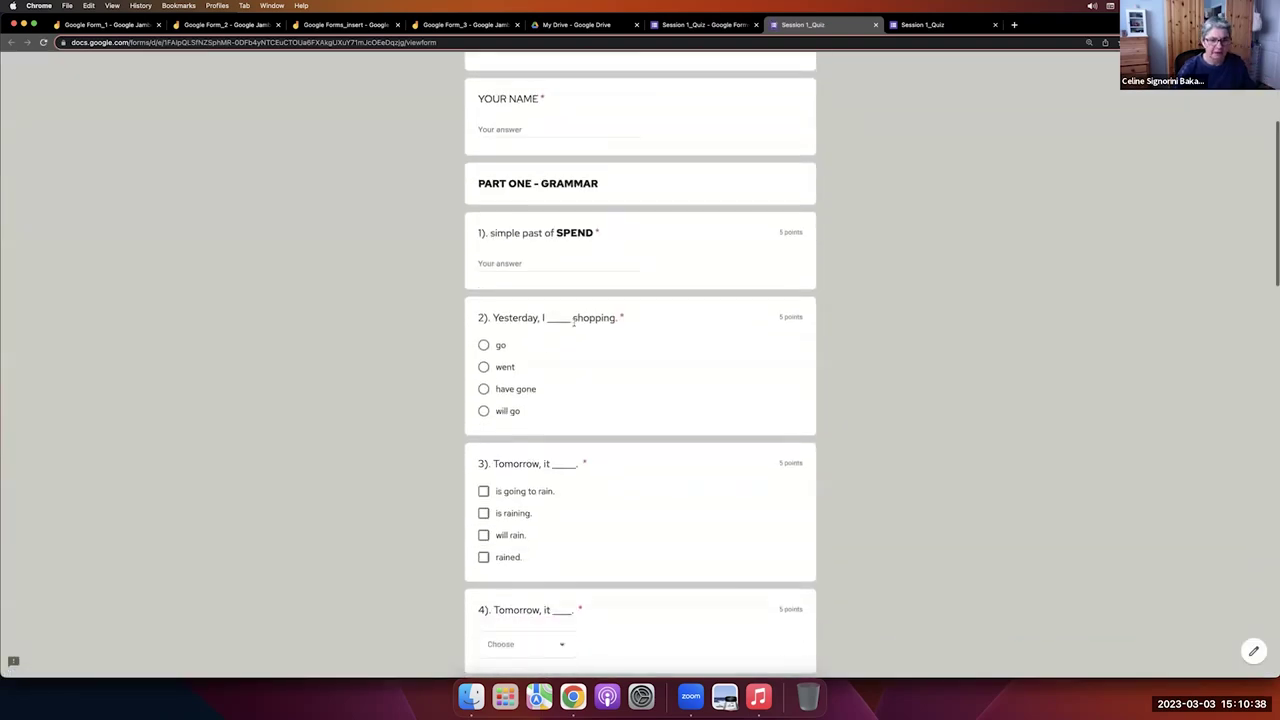
scroll(580, 356, "down", 10)
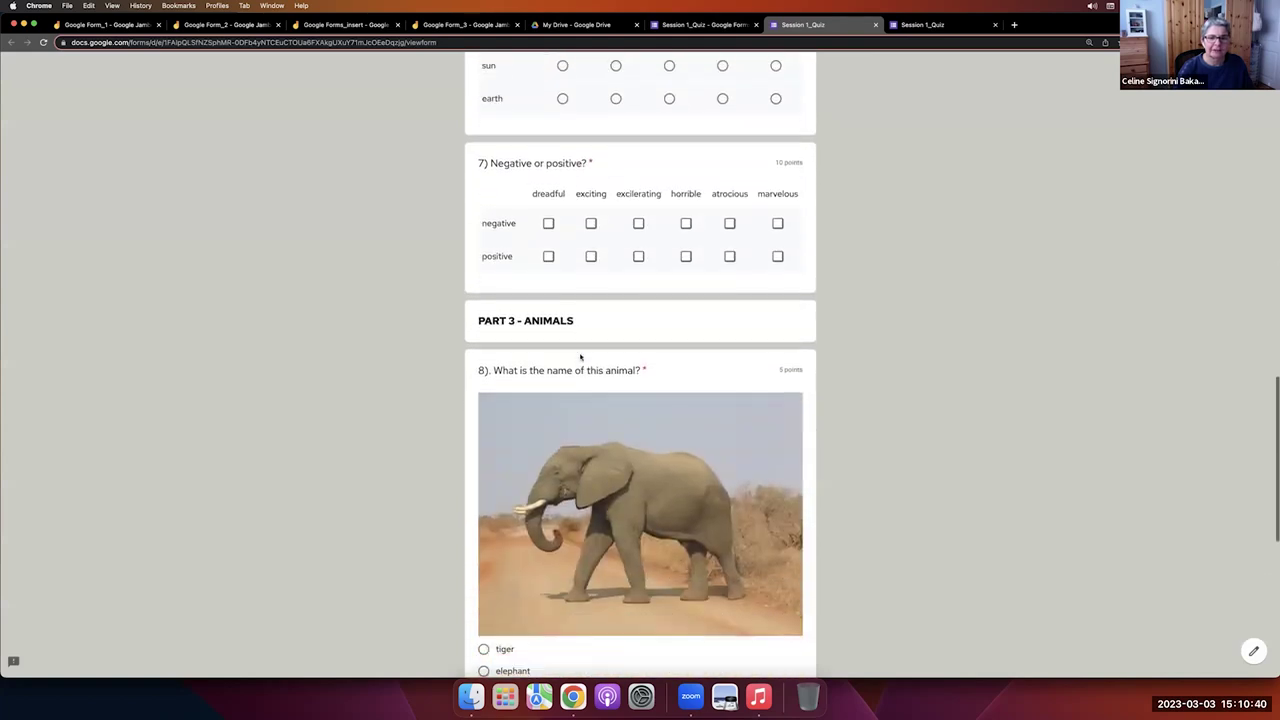
scroll(580, 356, "down", 1)
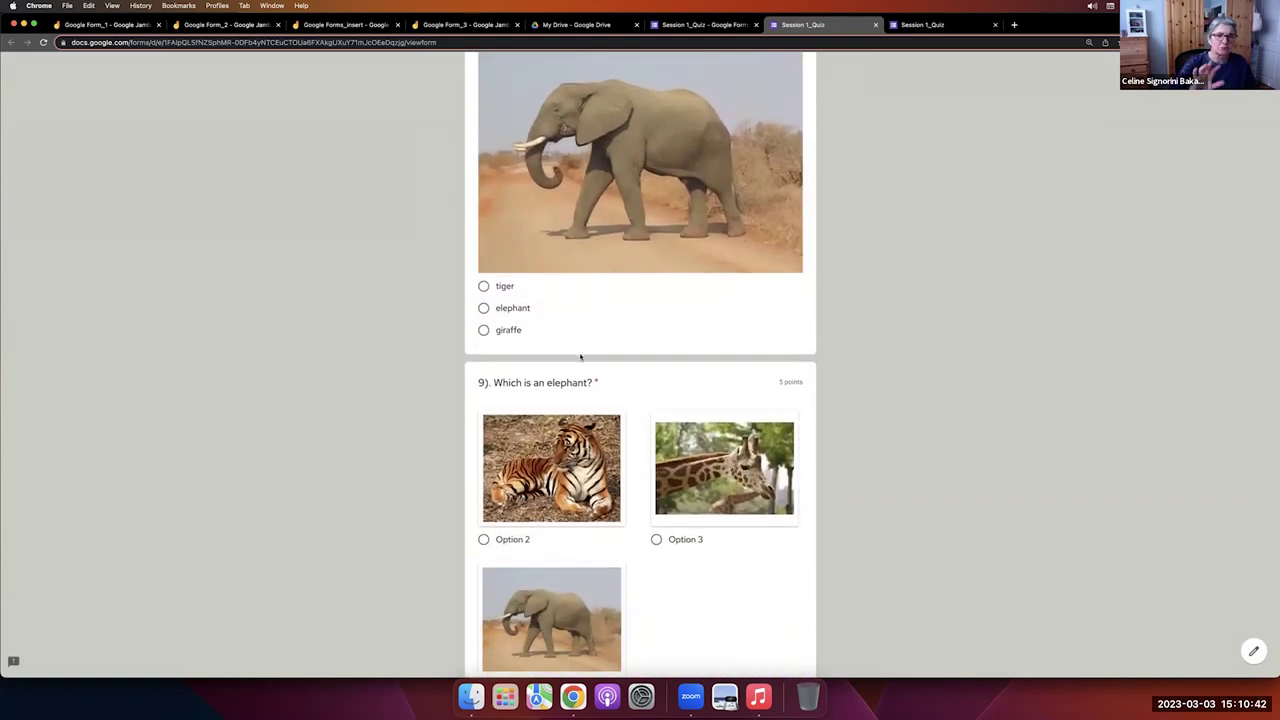
scroll(580, 356, "up", 10)
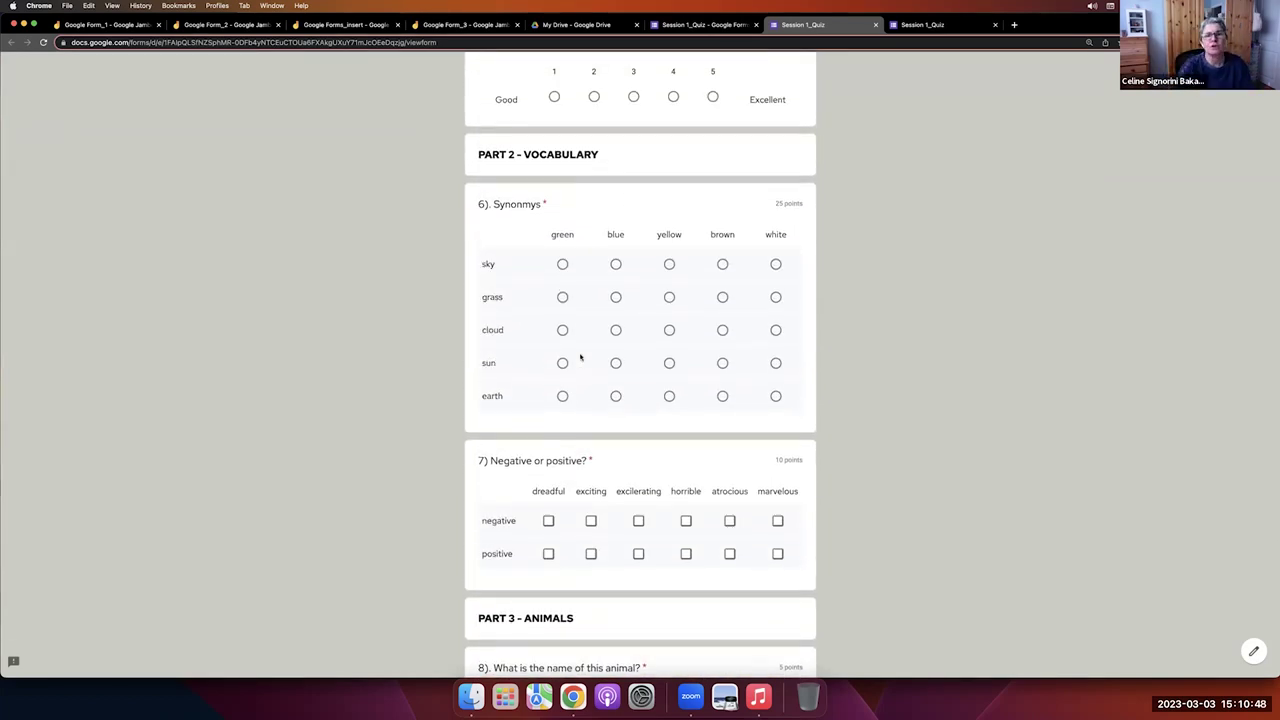
scroll(580, 356, "up", 10)
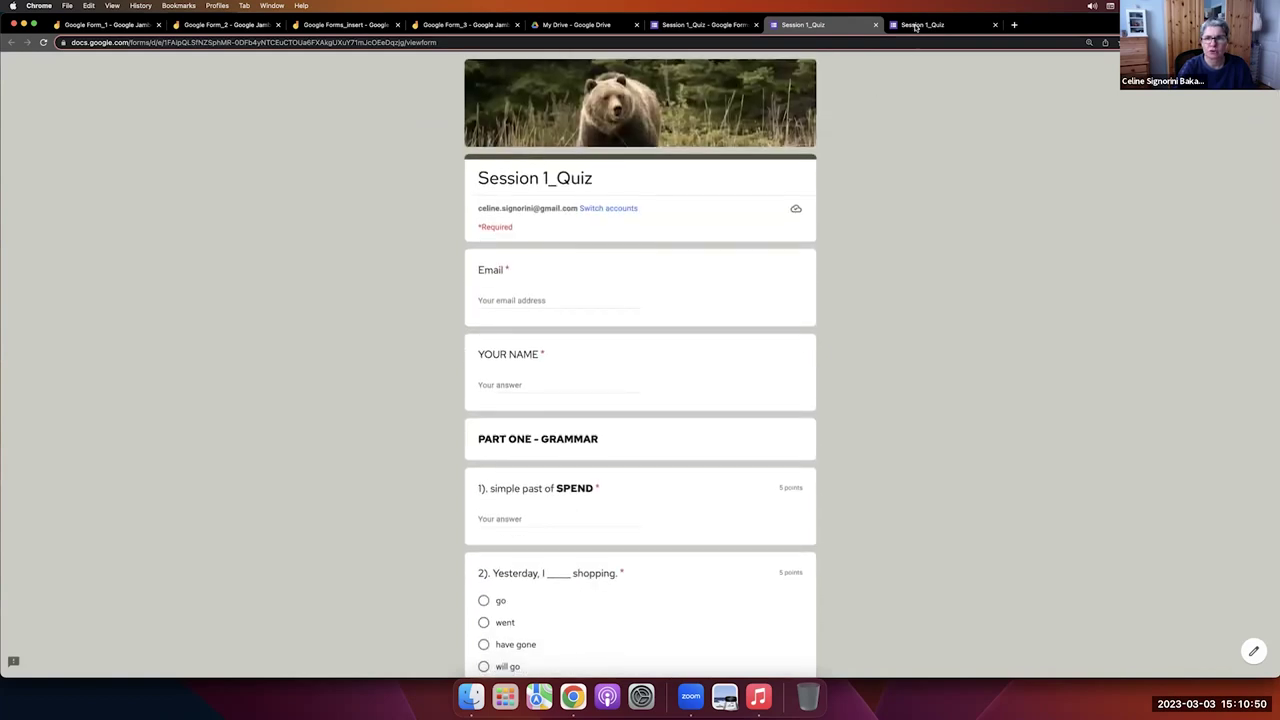
Close both open quiz previews and return to the question editor.
left_click(990, 26)
left_click(995, 25)
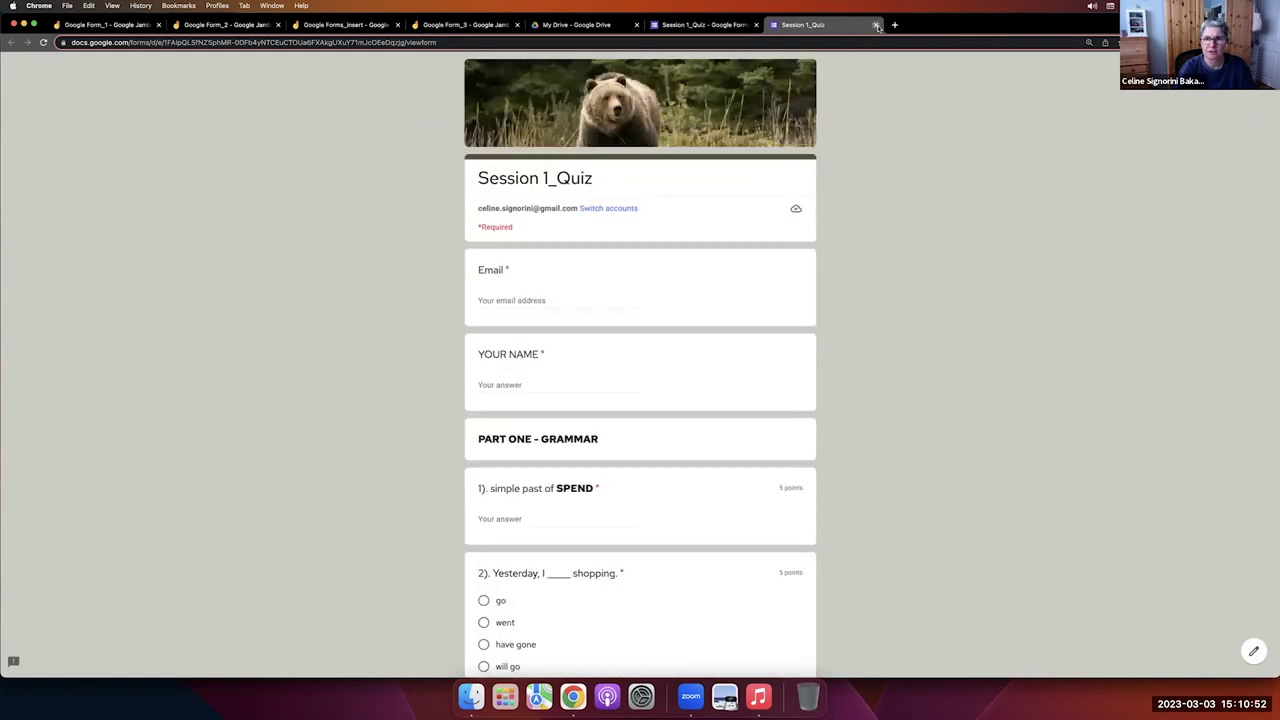
left_click(876, 25)
Add a new section directly below the YOUR NAME question.
scroll(643, 182, "up", 5)
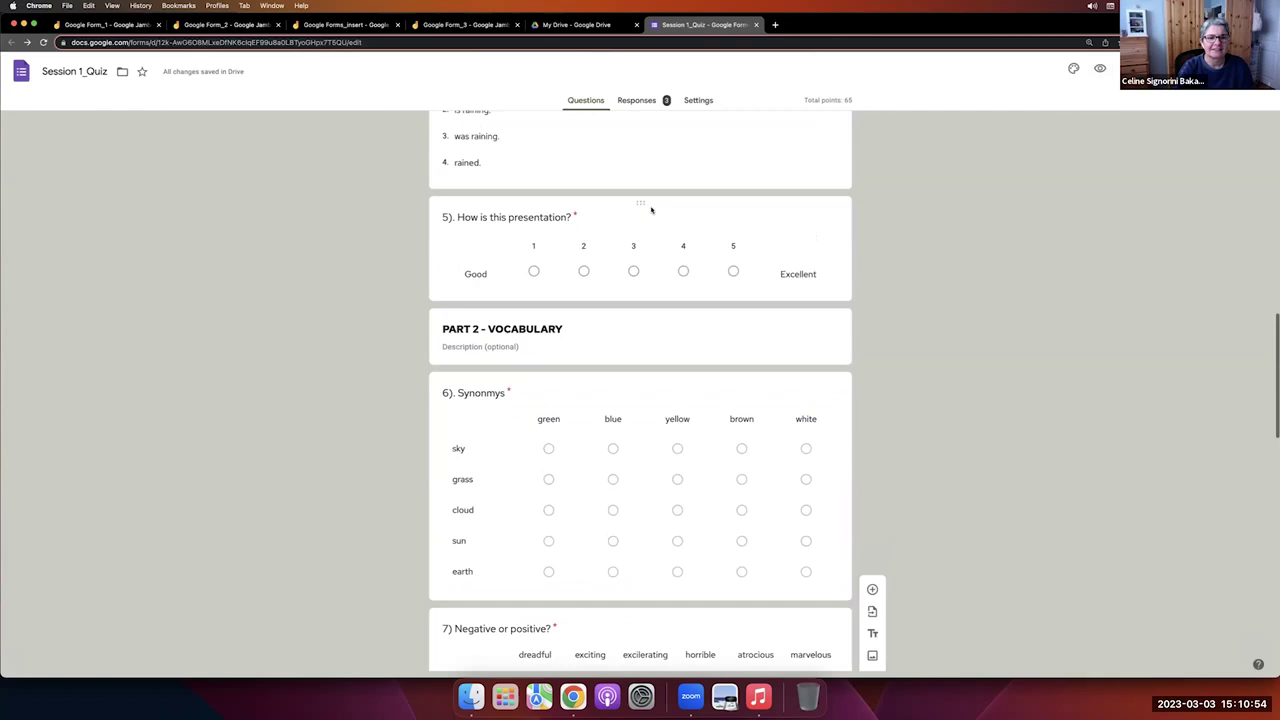
scroll(651, 210, "up", 8)
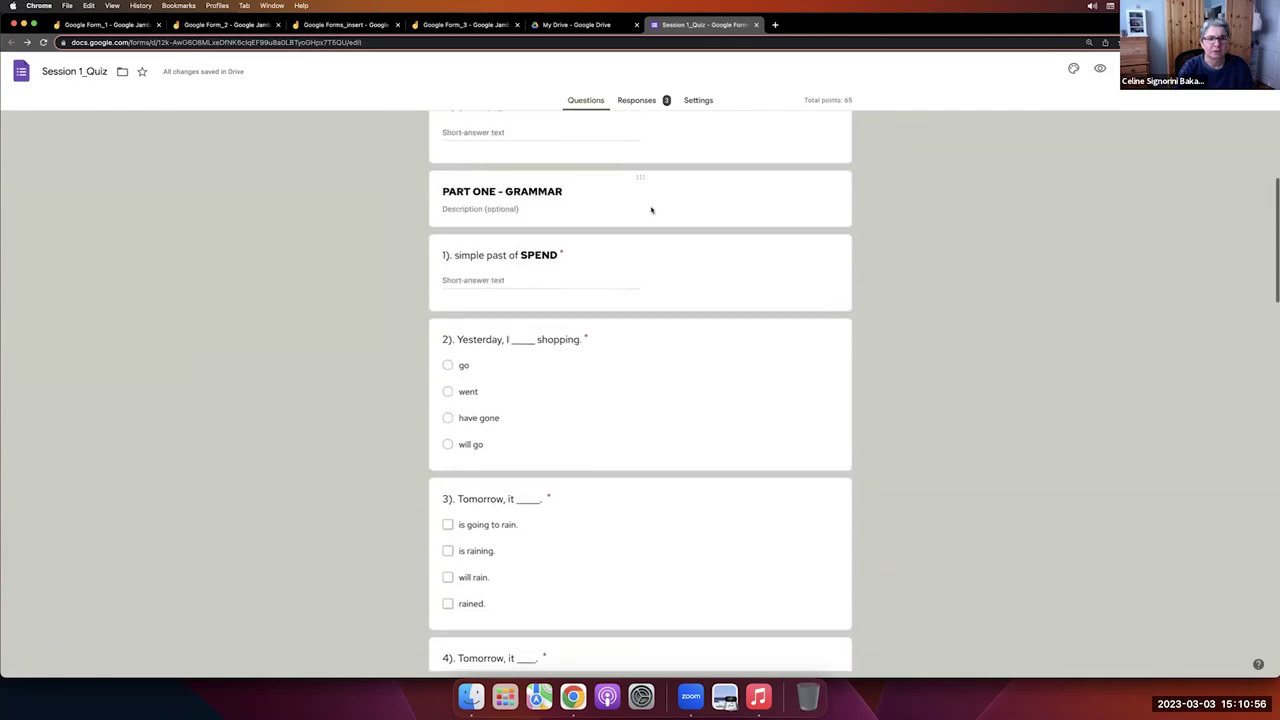
left_click(690, 281)
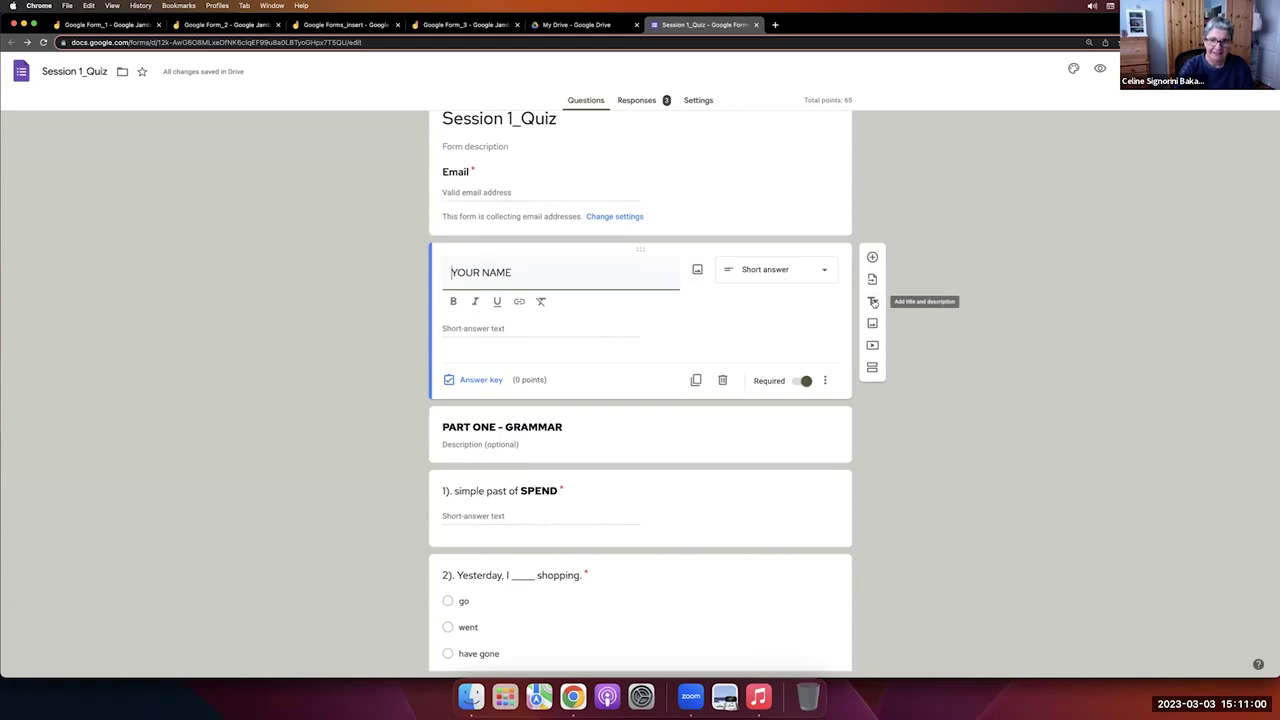
left_click(872, 370)
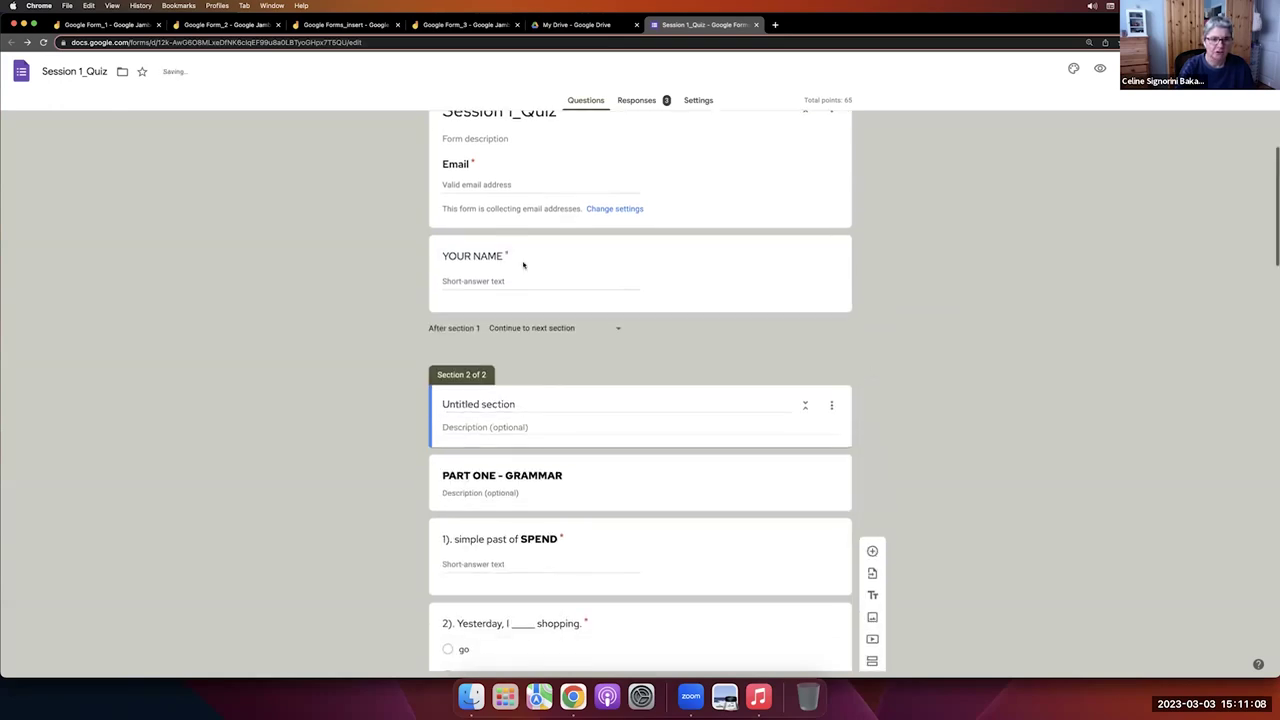
Move the text "PART ONE - GRAMMAR" out of its title block and use it to name section 2.
left_click(528, 403)
left_click_drag(528, 403, 444, 404)
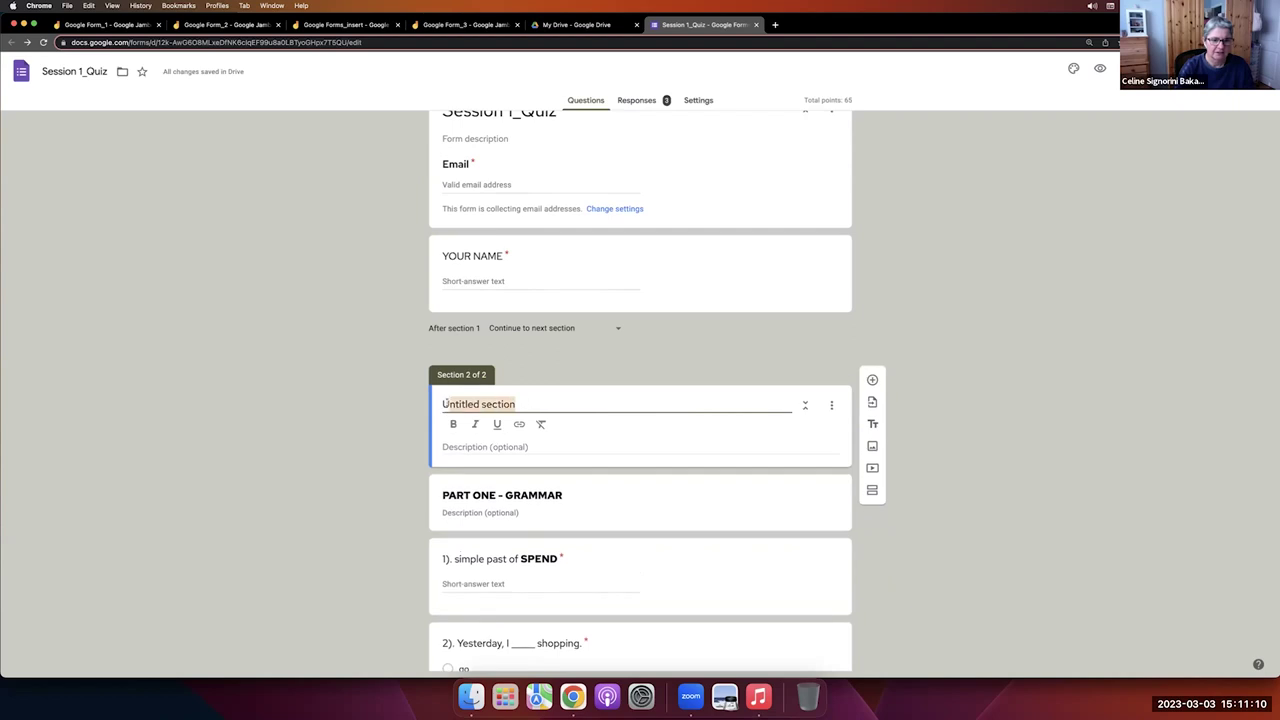
triple_click(456, 495)
key("super+c")
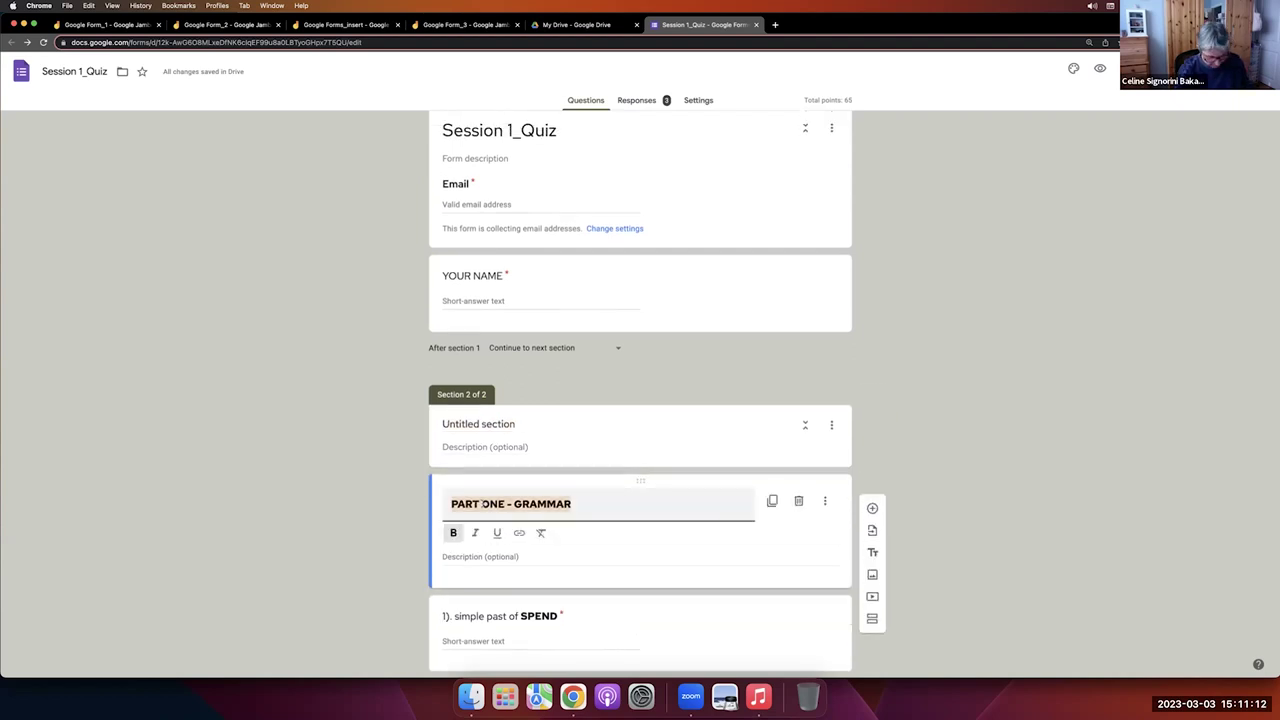
key("BackSpace")
left_click(500, 423)
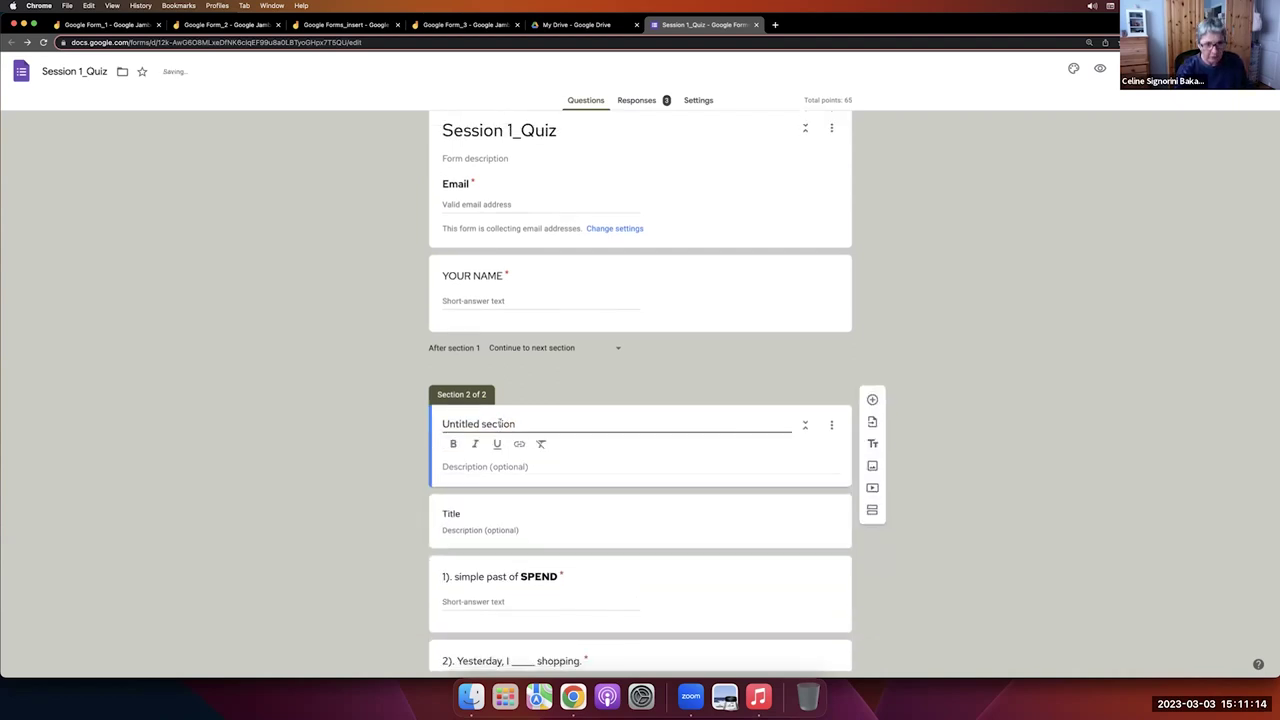
left_click_drag(514, 424, 440, 424)
key("super+v")
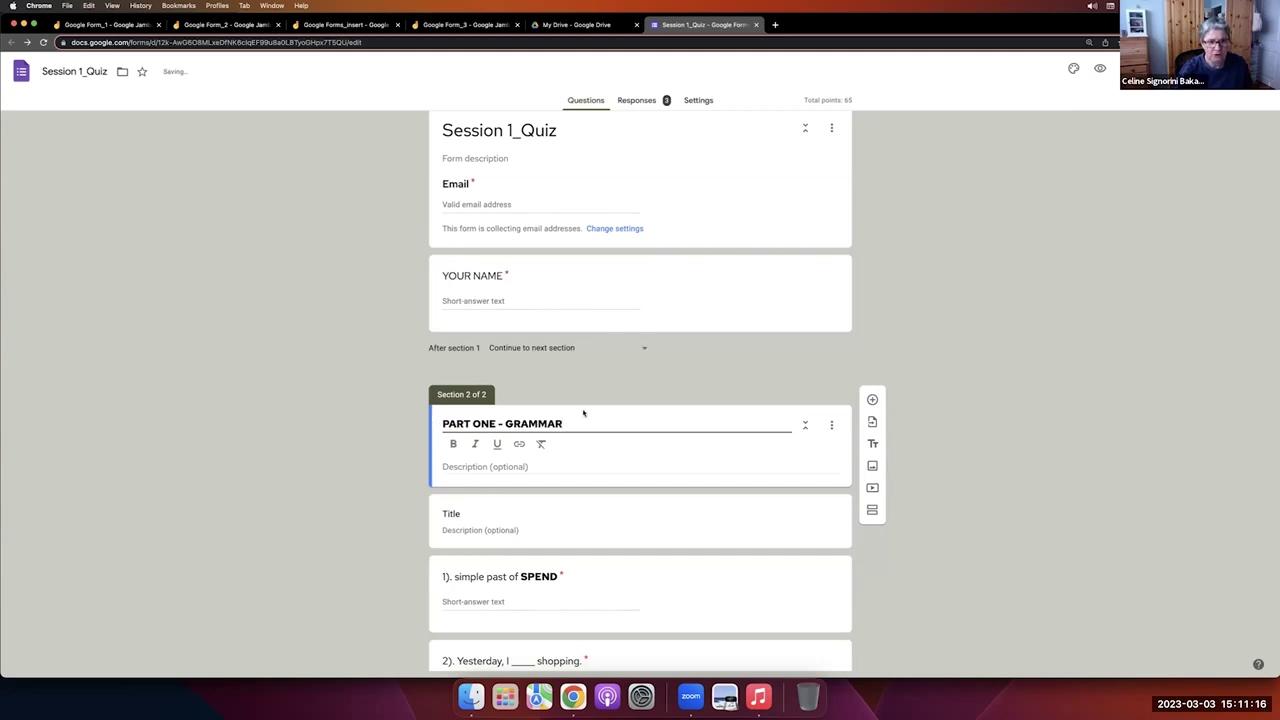
Delete the emptied title block above question 1.
scroll(558, 437, "down", 1)
left_click(566, 471)
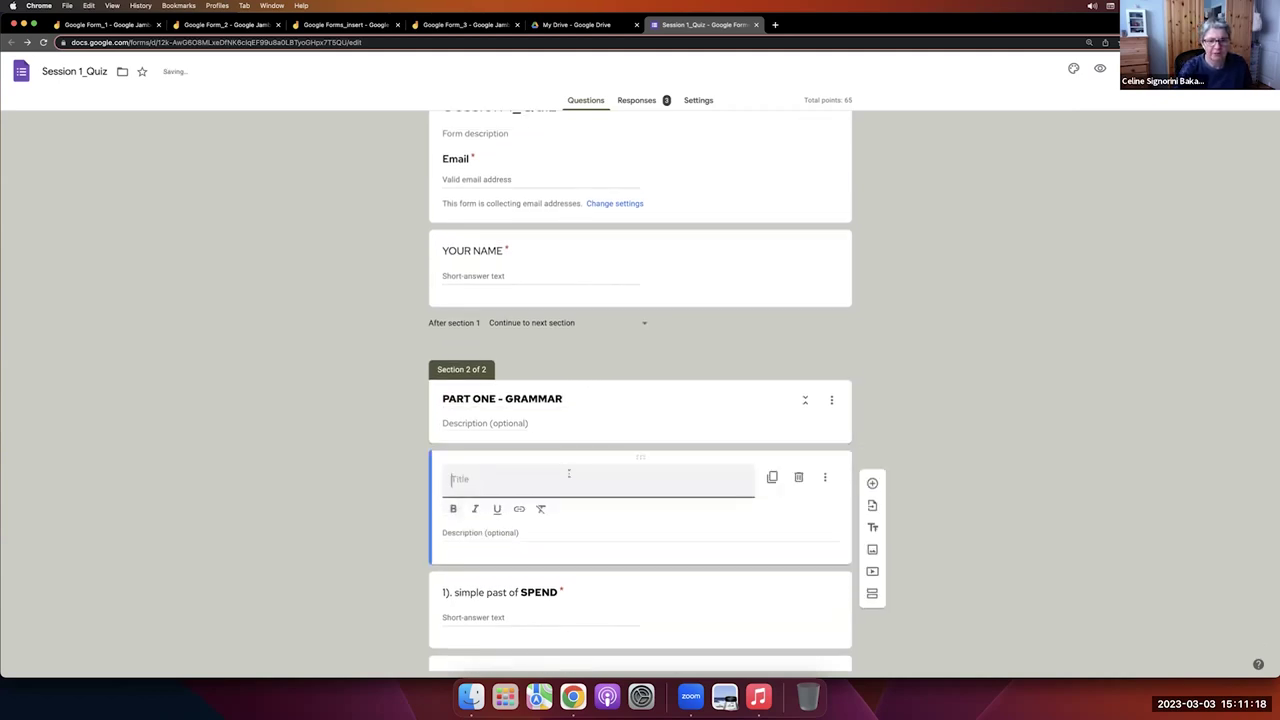
left_click(798, 478)
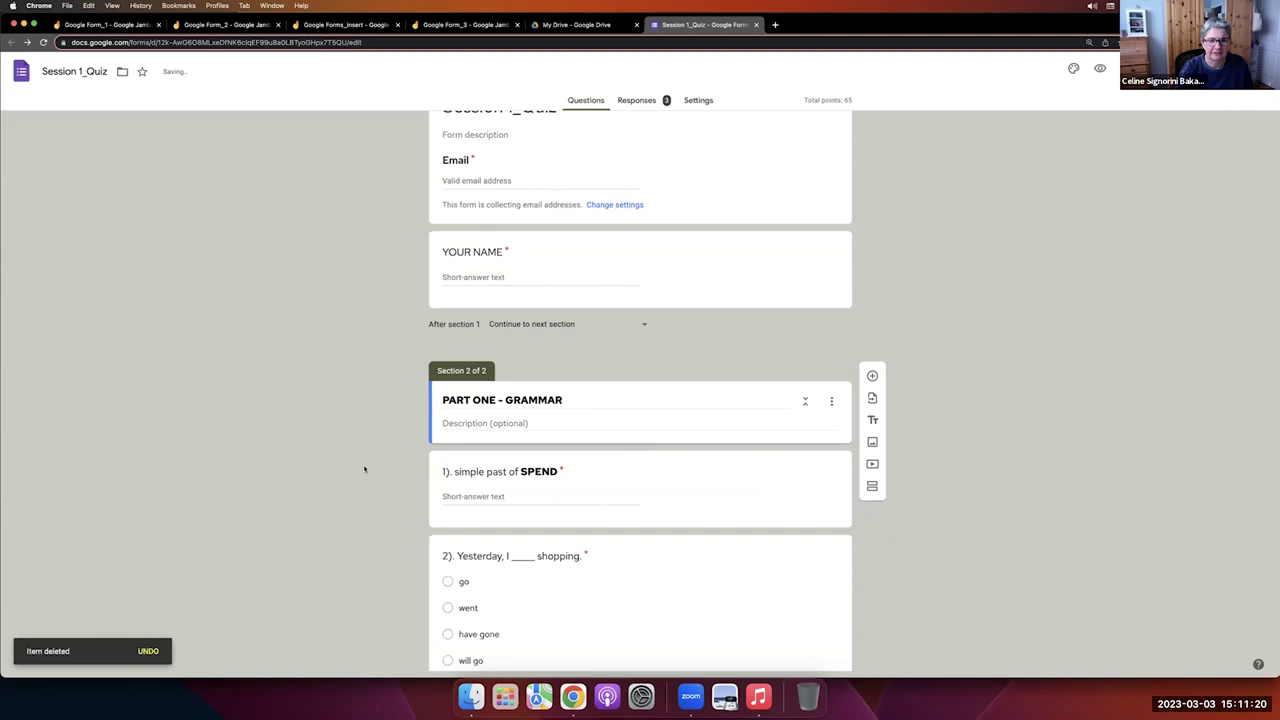
scroll(364, 469, "down", 3)
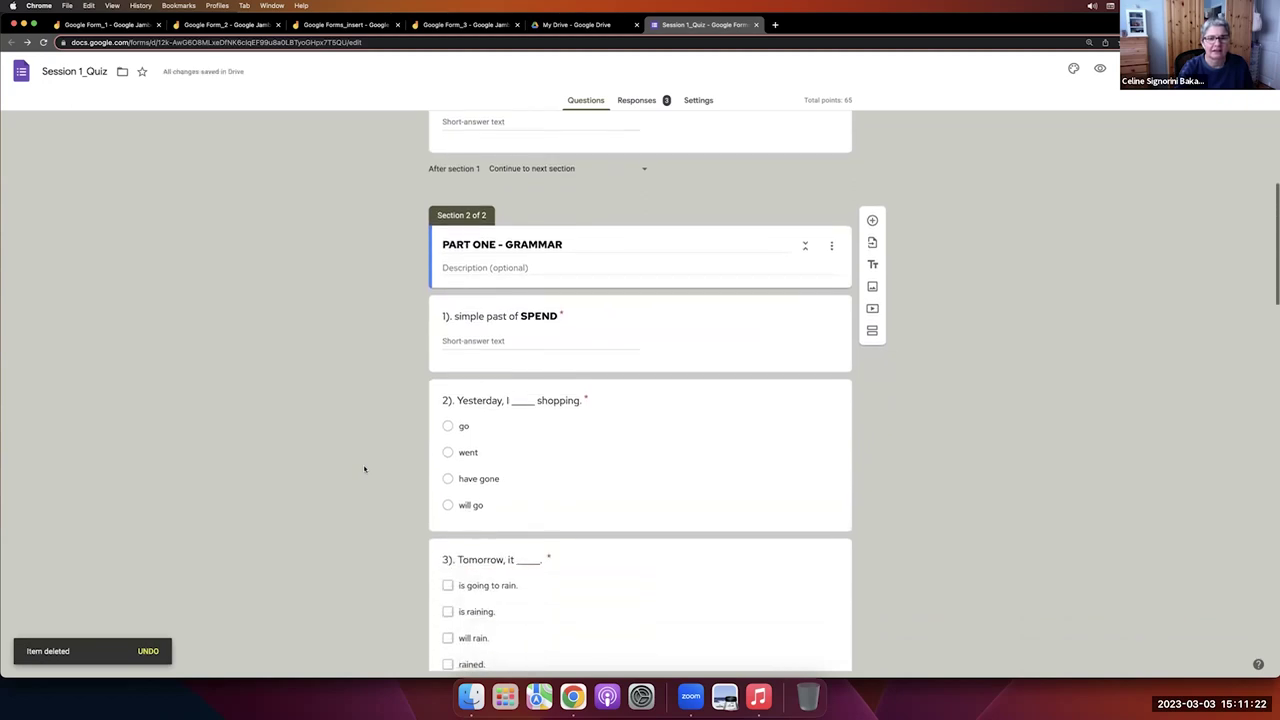
scroll(364, 469, "up", 5)
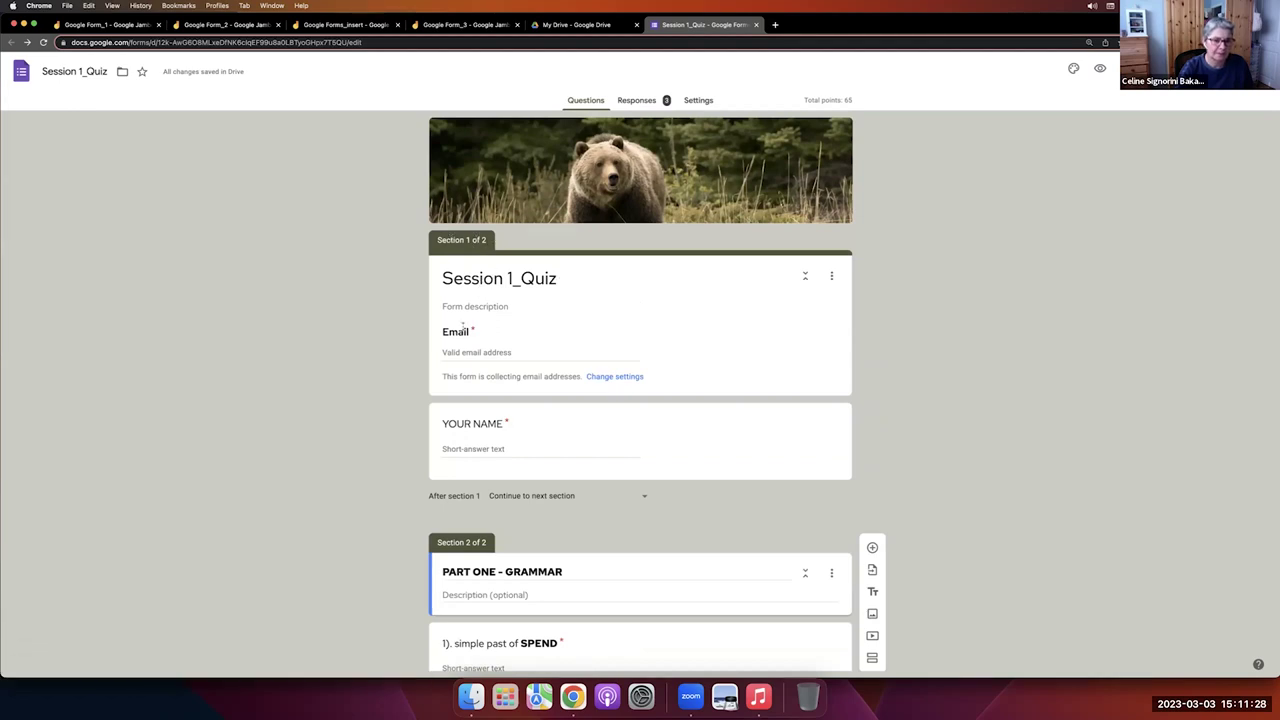
left_click(670, 340)
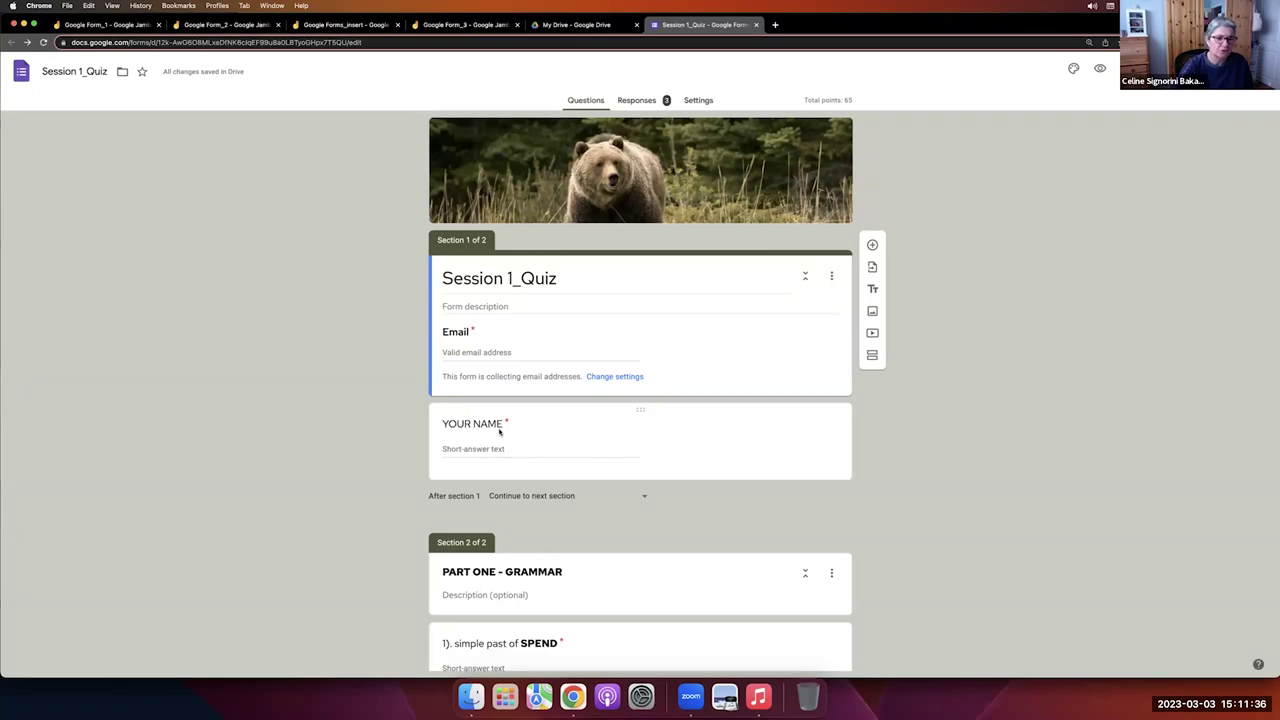
Add a section before question 6 named "PART 2 - VOCABULARY" and delete the title block with the same text.
scroll(500, 431, "down", 4)
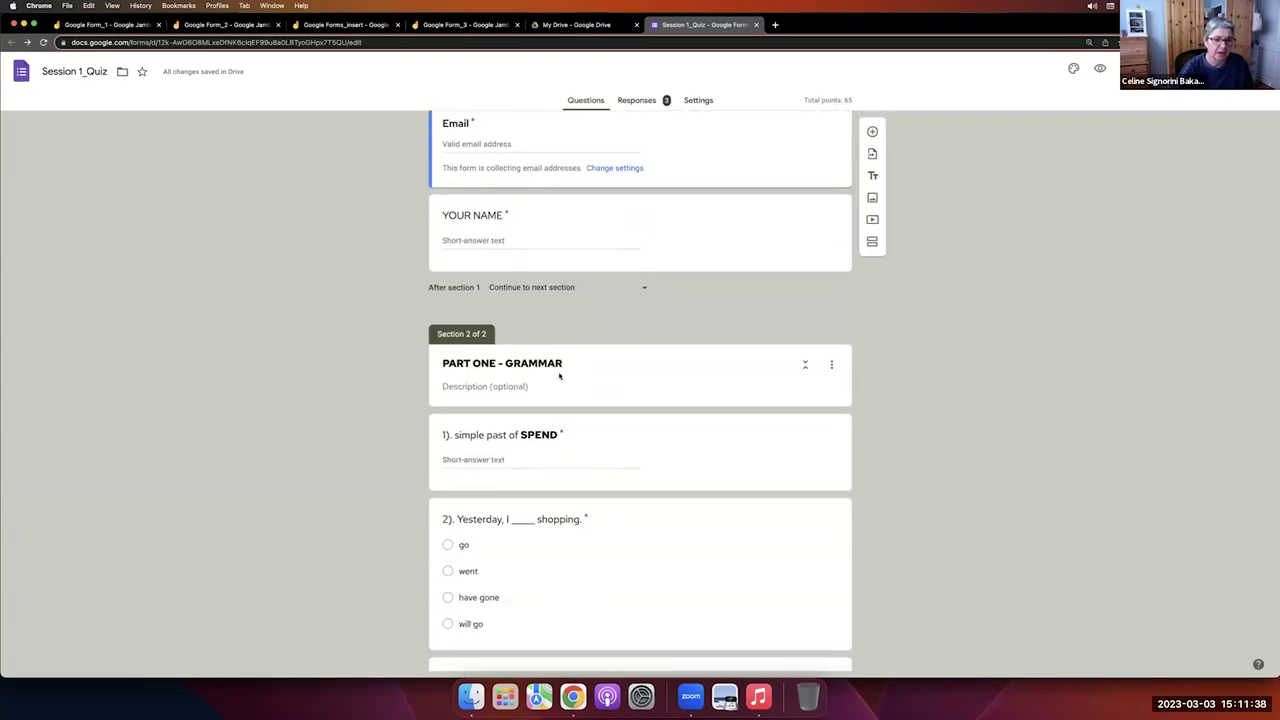
scroll(563, 376, "down", 10)
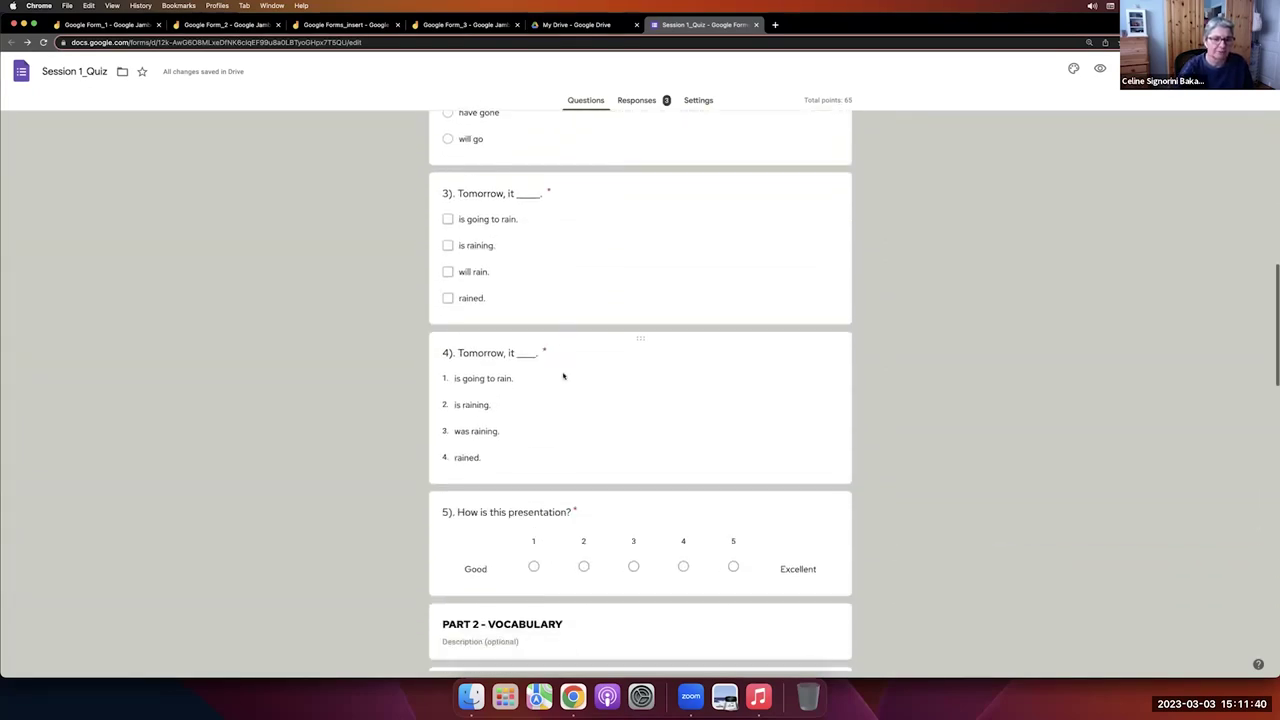
scroll(563, 376, "down", 2)
left_click(594, 345)
key("super+c")
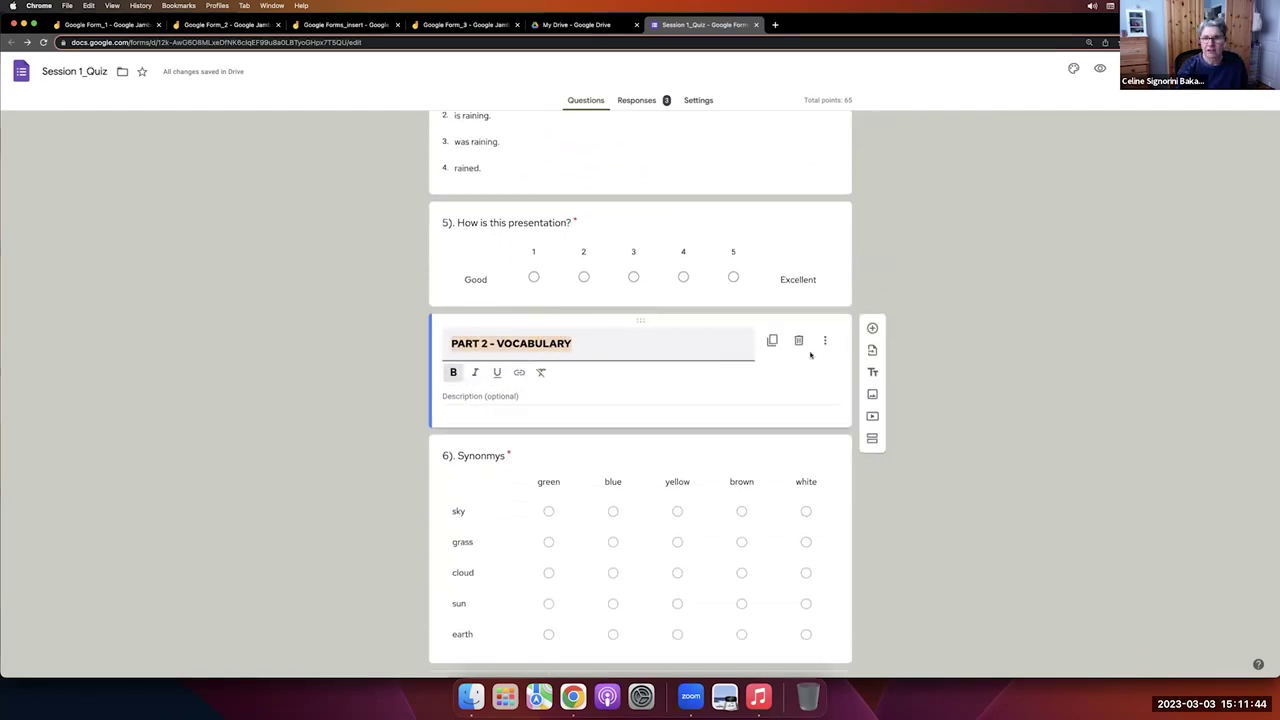
left_click(873, 440)
left_click(871, 438)
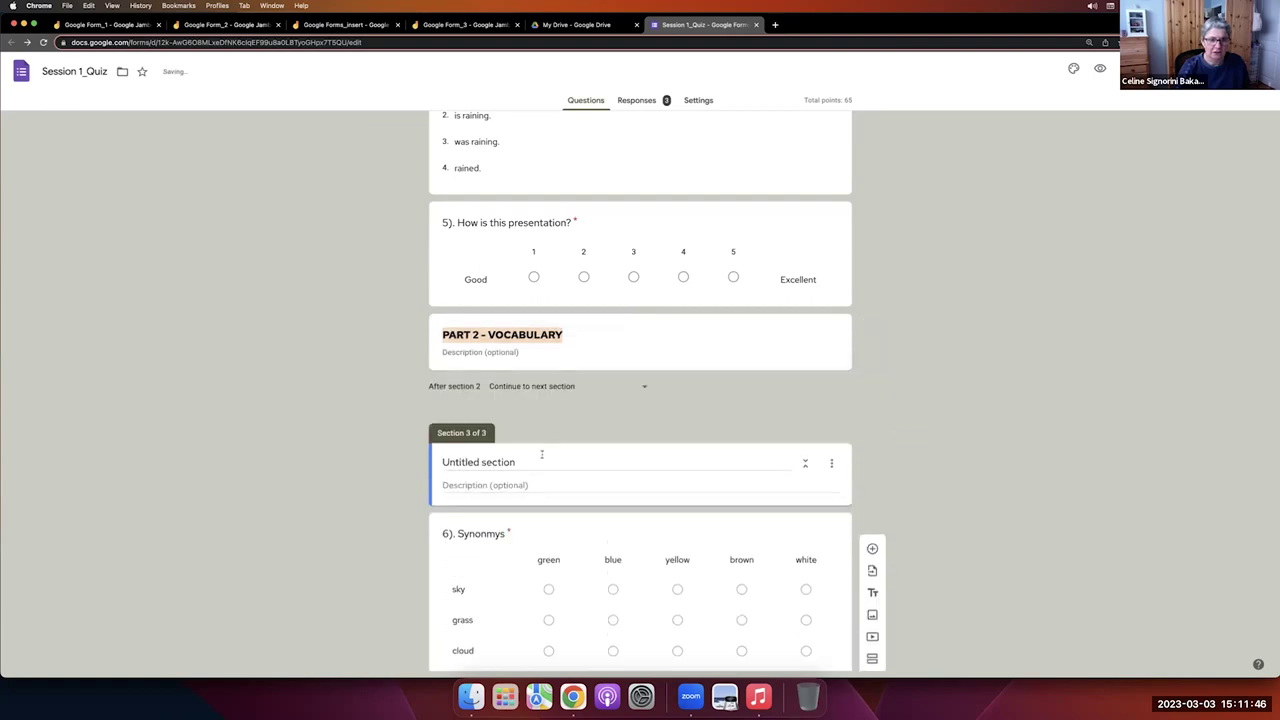
key("super+v")
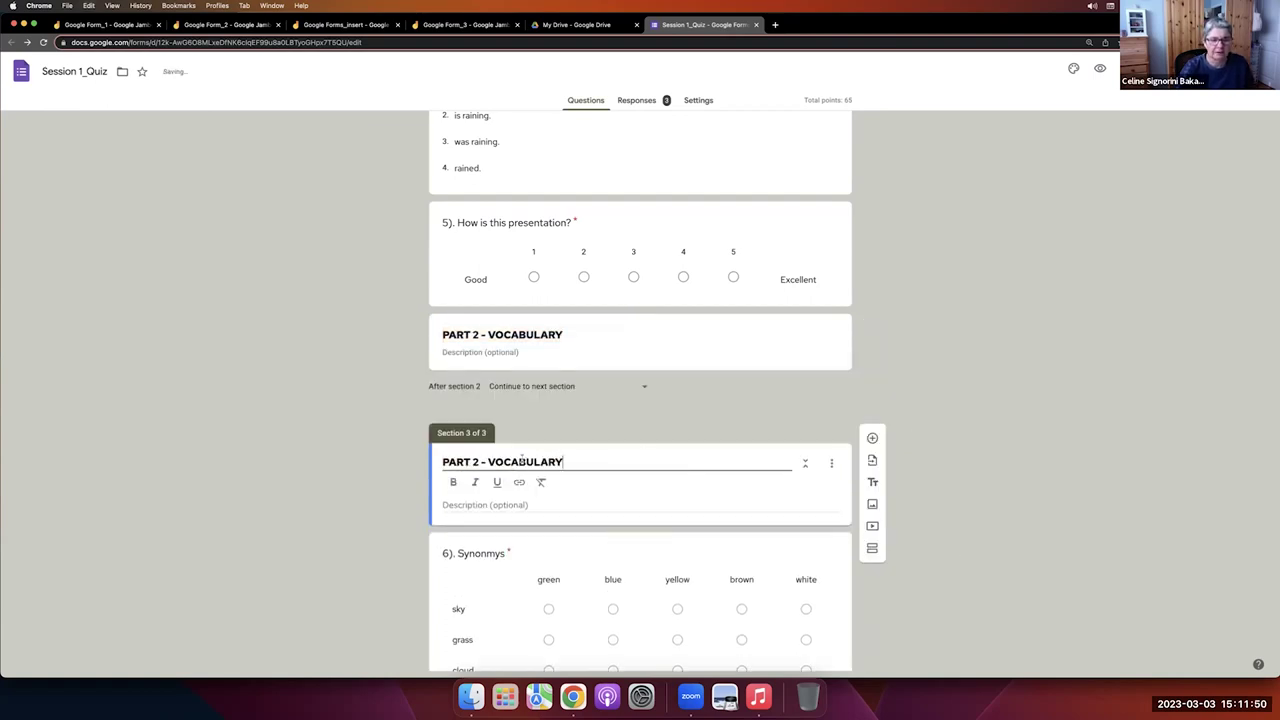
left_click(625, 352)
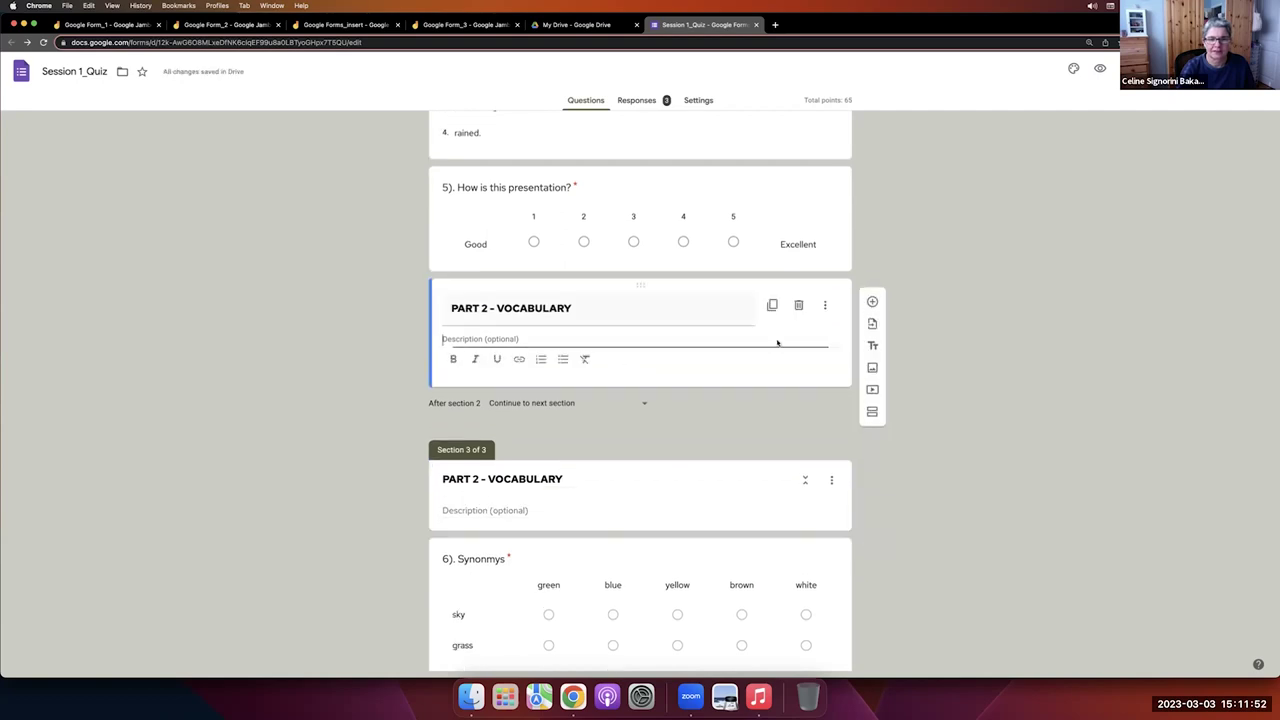
left_click(797, 305)
Add a section before question 8 named "PART 3 - ANIMALS" and delete the title block with the same text.
scroll(680, 378, "down", 5)
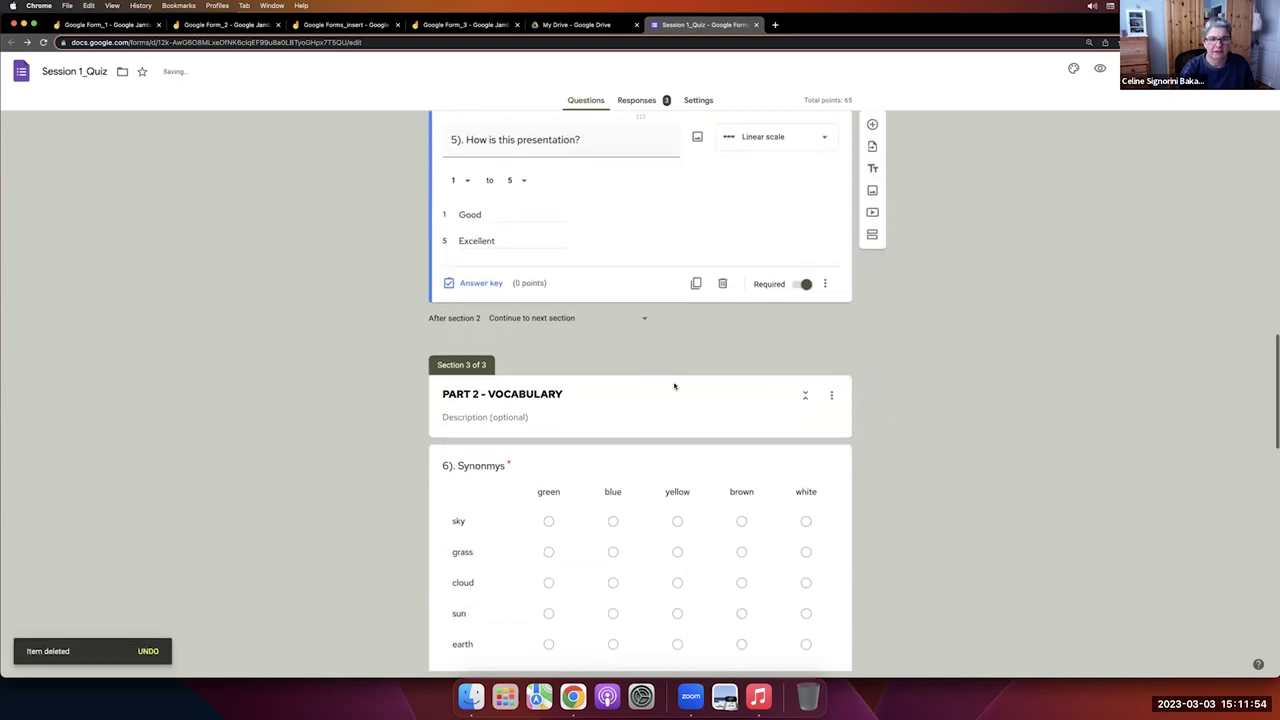
left_click(572, 374)
triple_click(572, 374)
key("super+c")
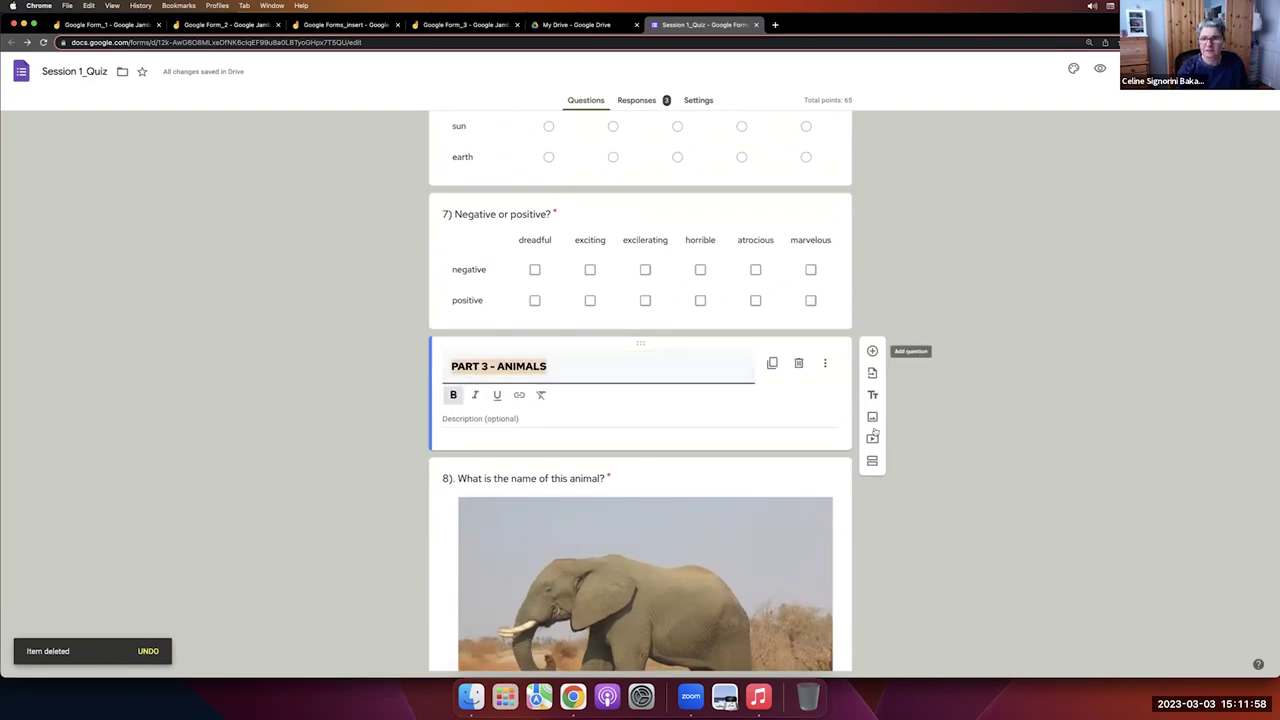
left_click(873, 462)
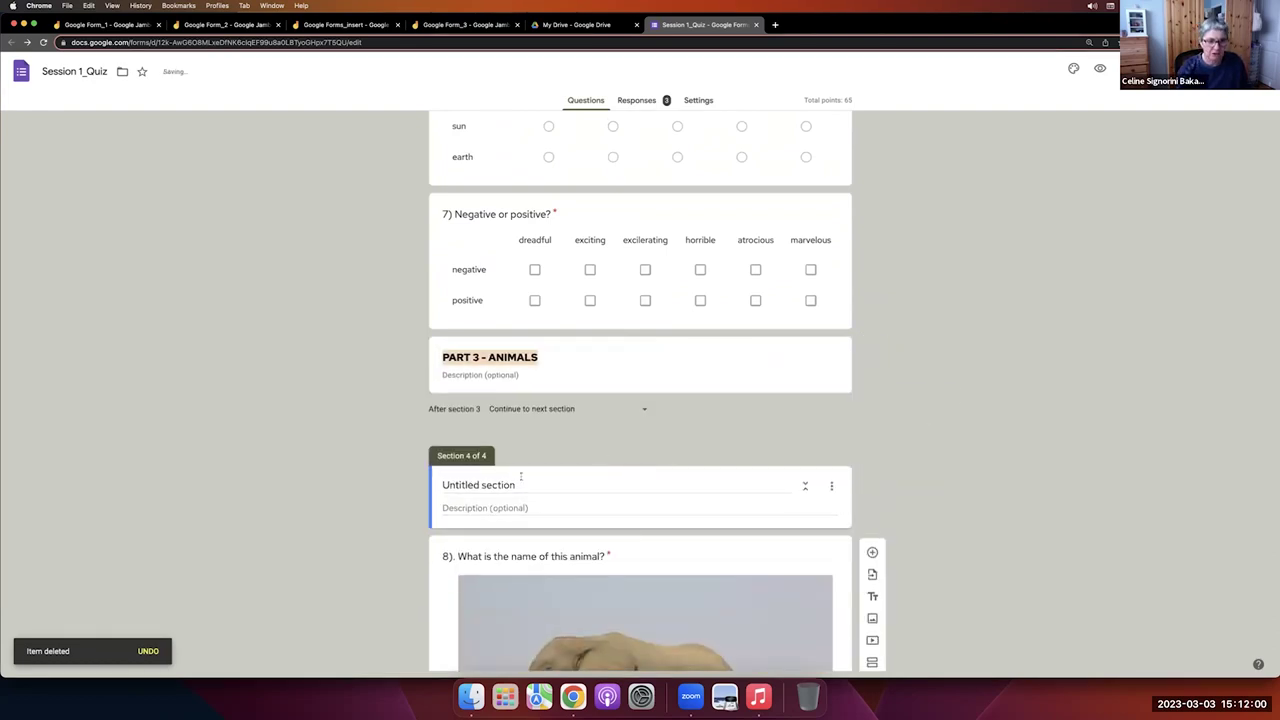
key("super+v")
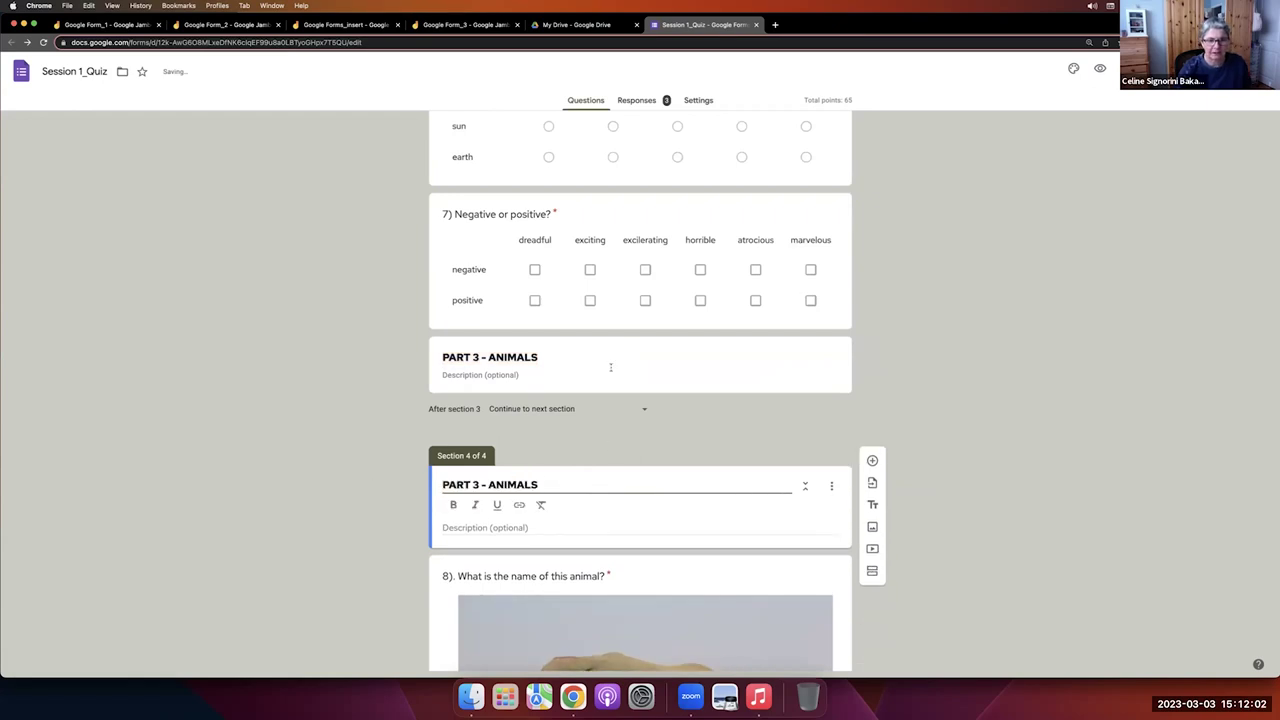
left_click(608, 363)
left_click(799, 331)
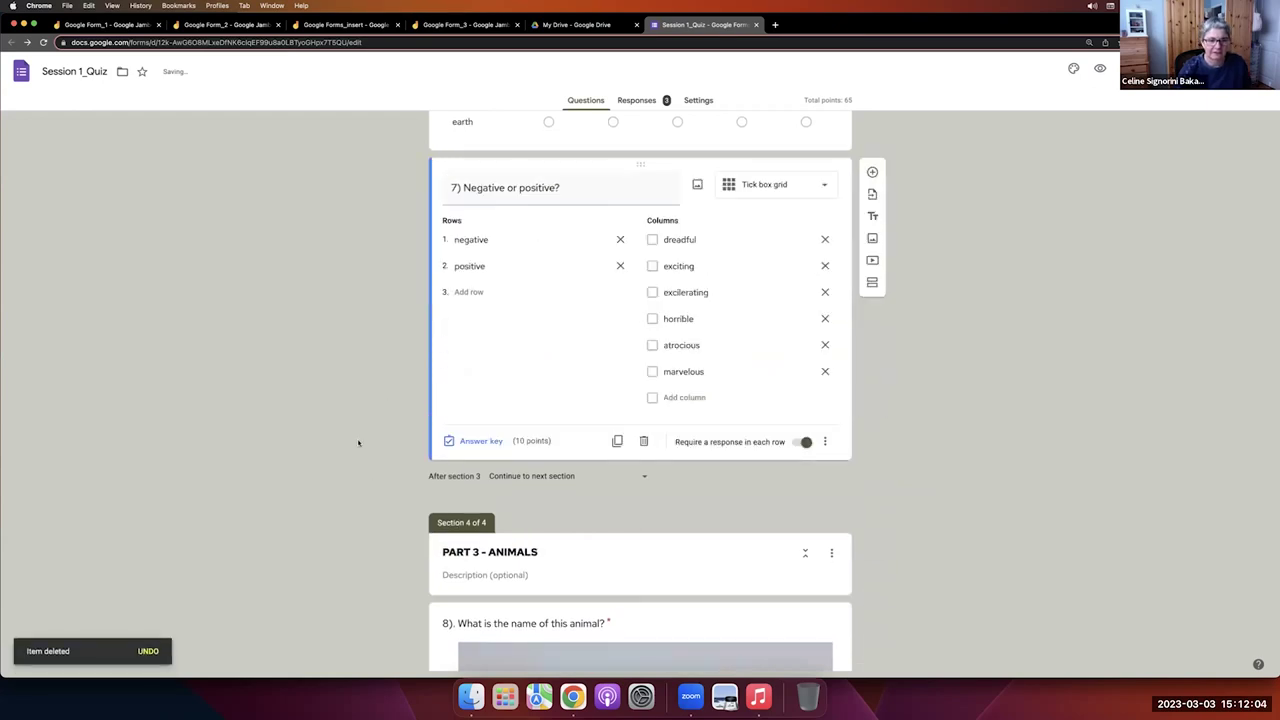
Open a respondent preview of the quiz and fill in the email address and the respondent's name in the first section.
scroll(358, 443, "down", 10)
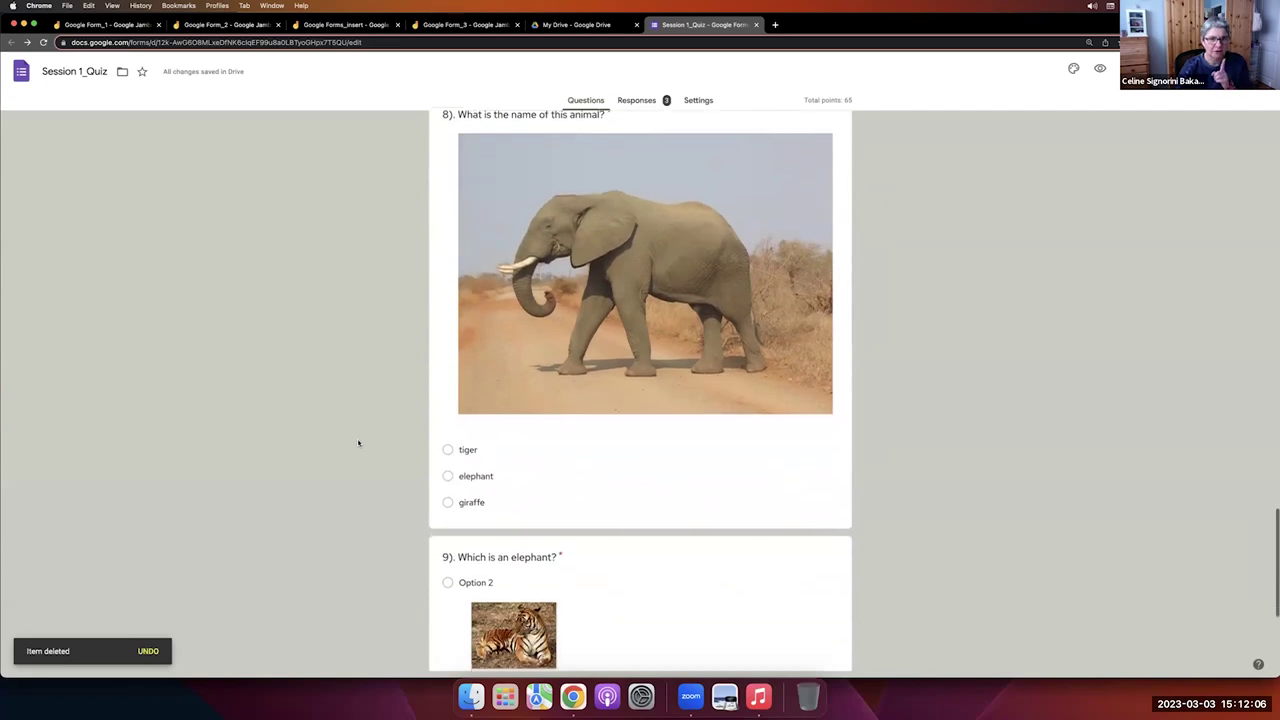
scroll(358, 443, "down", 5)
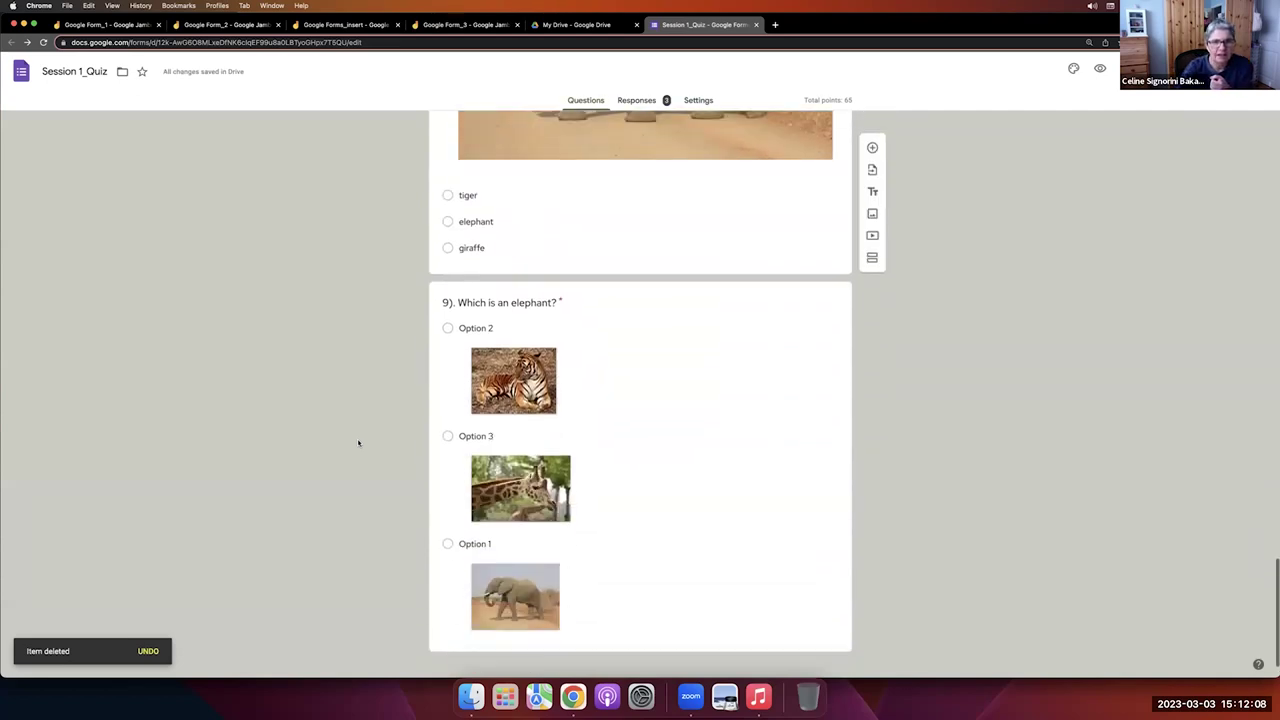
scroll(358, 443, "up", 15)
scroll(358, 443, "up", 20)
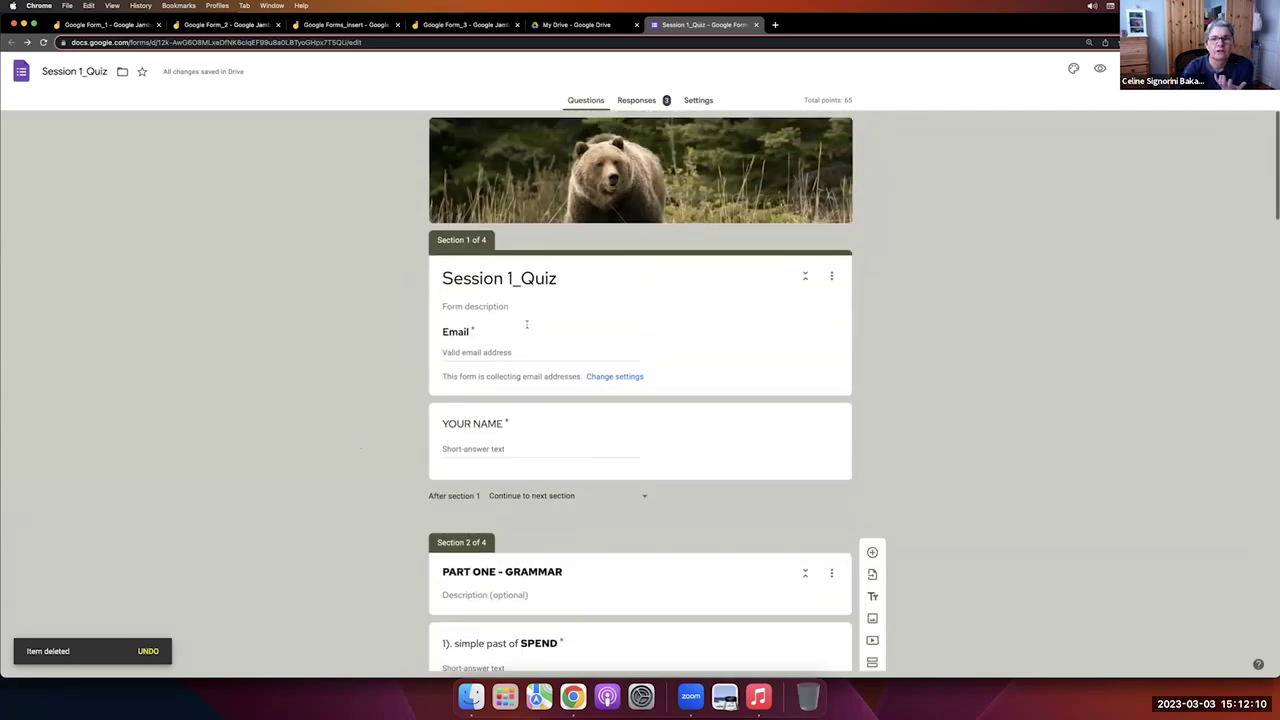
left_click(1099, 68)
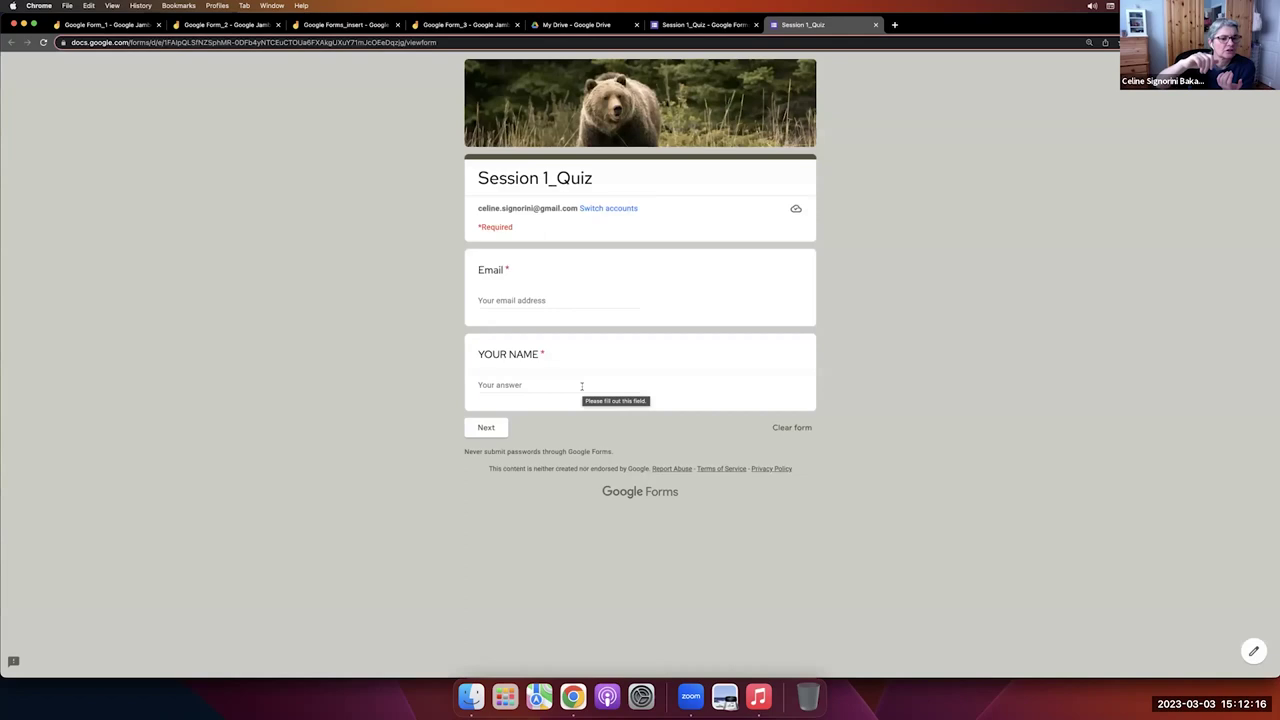
left_click(551, 298)
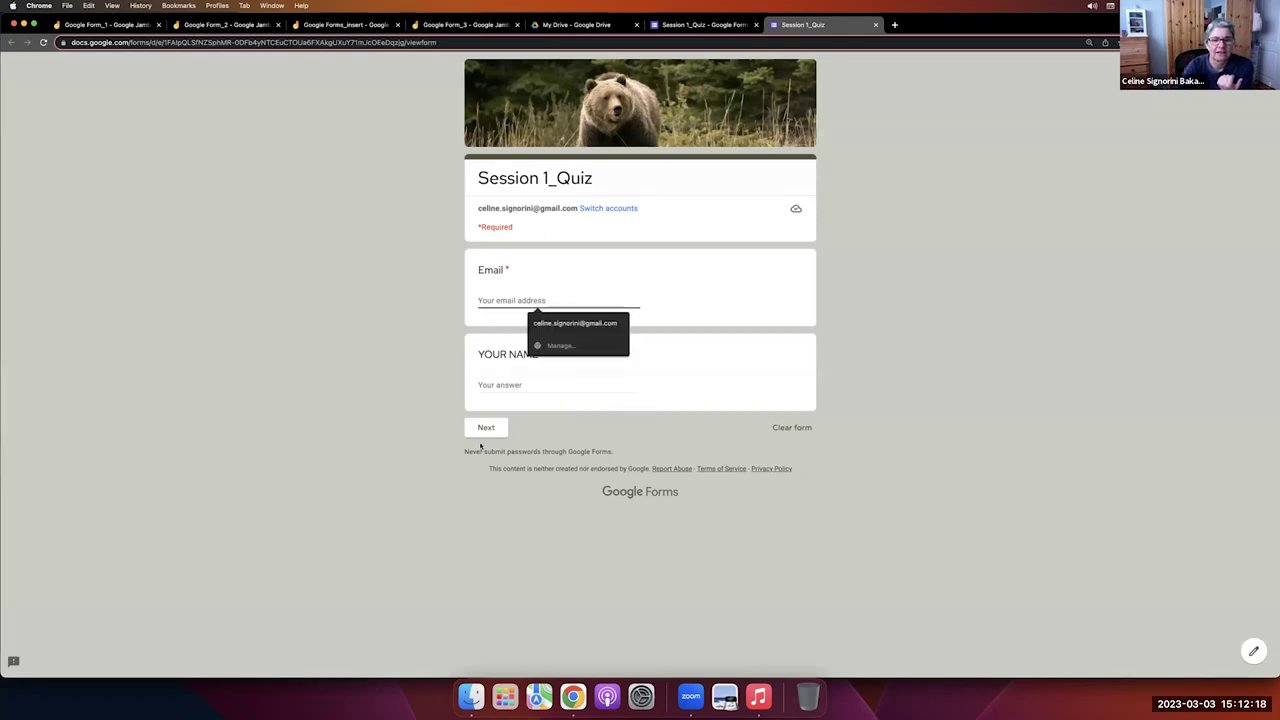
left_click(548, 324)
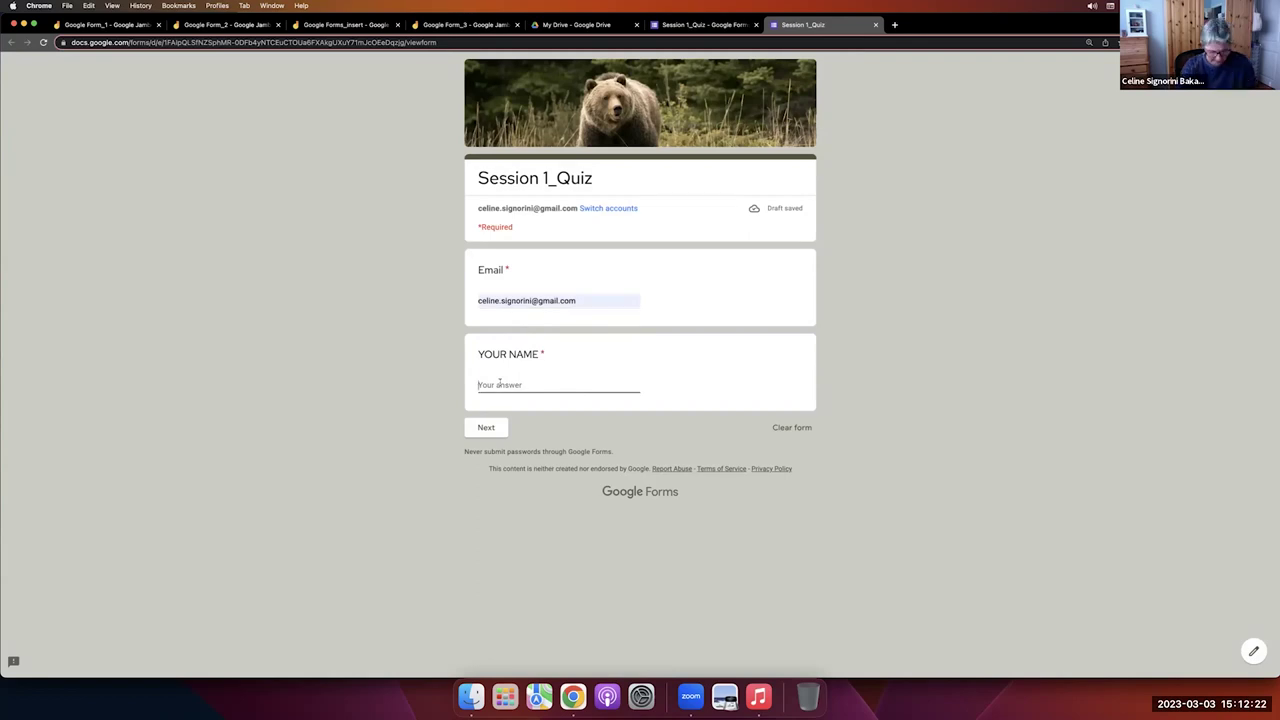
type("Celine")
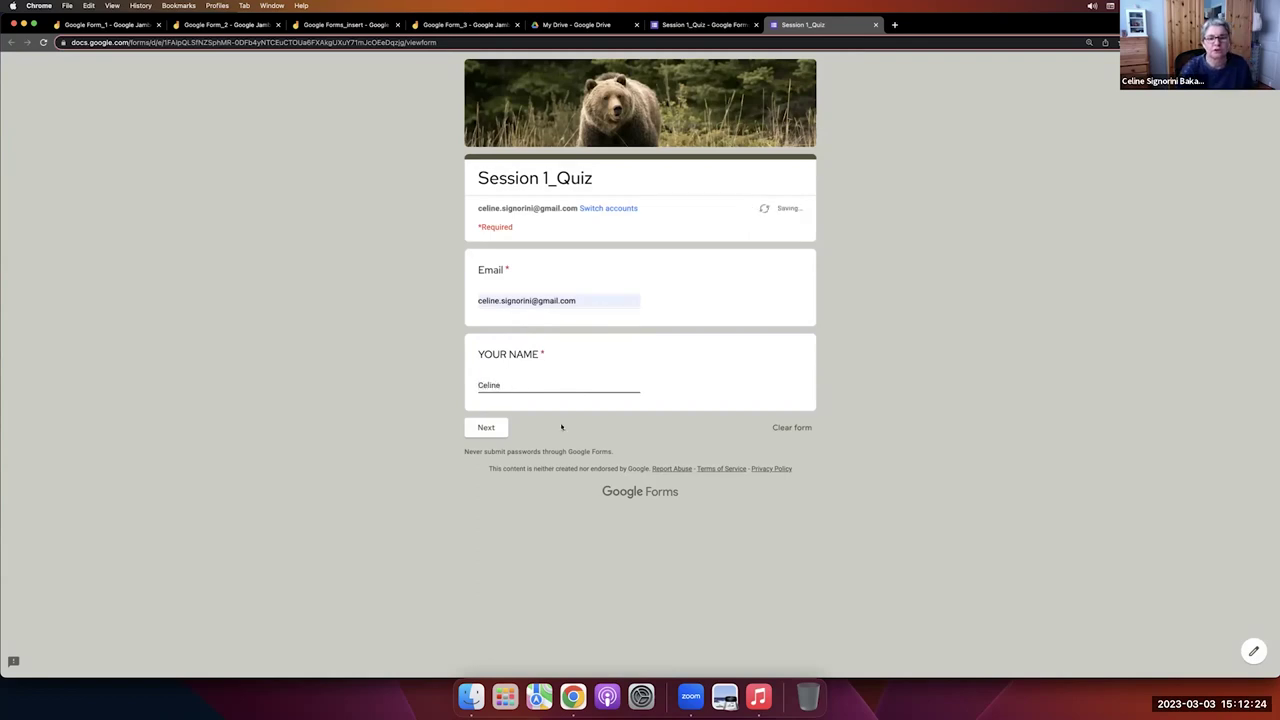
Return to the question editor and open question 1 about the simple past of SPEND for editing.
left_click(686, 24)
scroll(621, 366, "down", 5)
scroll(620, 364, "down", 1)
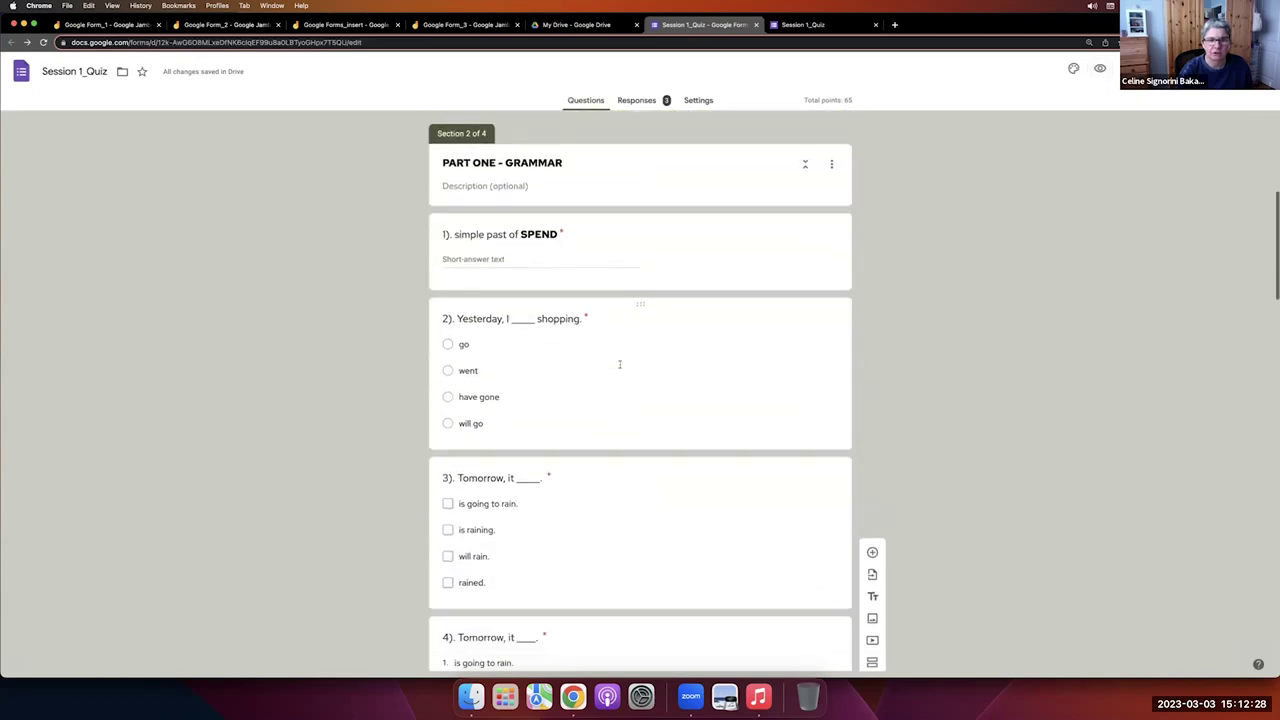
left_click(706, 246)
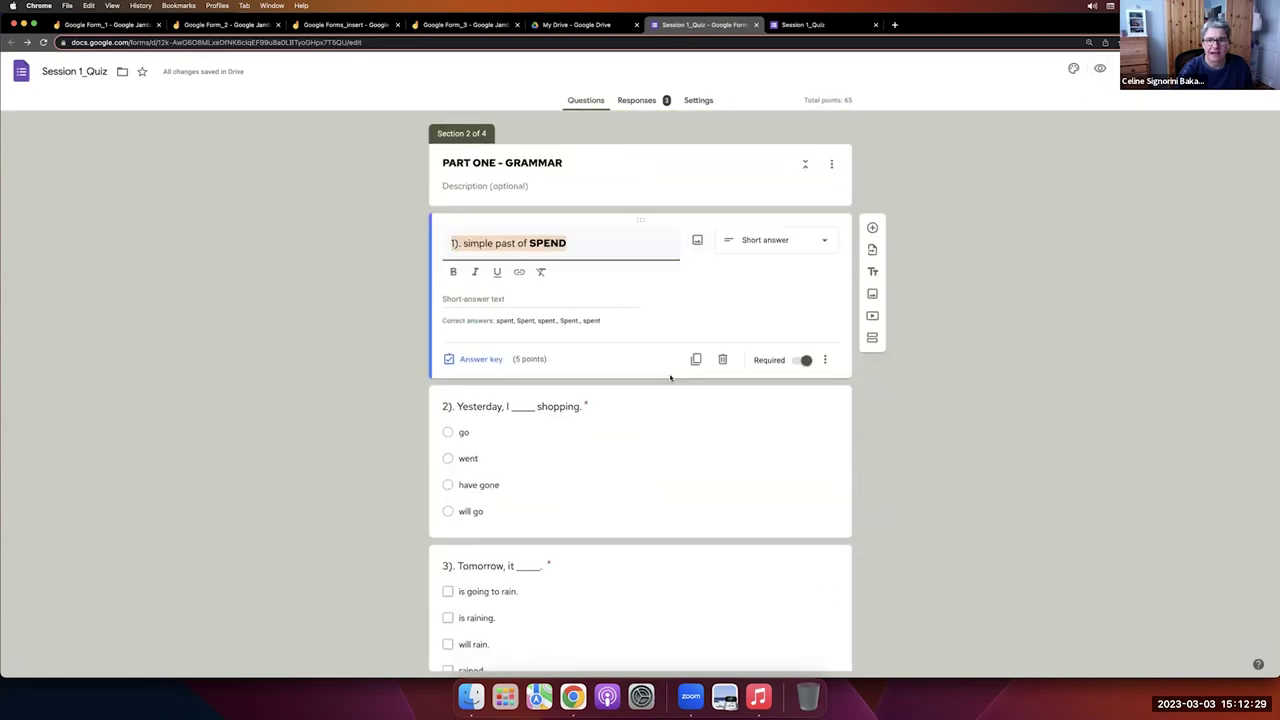
Switch the required setting of question 1 off and on again, and inspect that setting on questions 2 and 3.
left_click(802, 360)
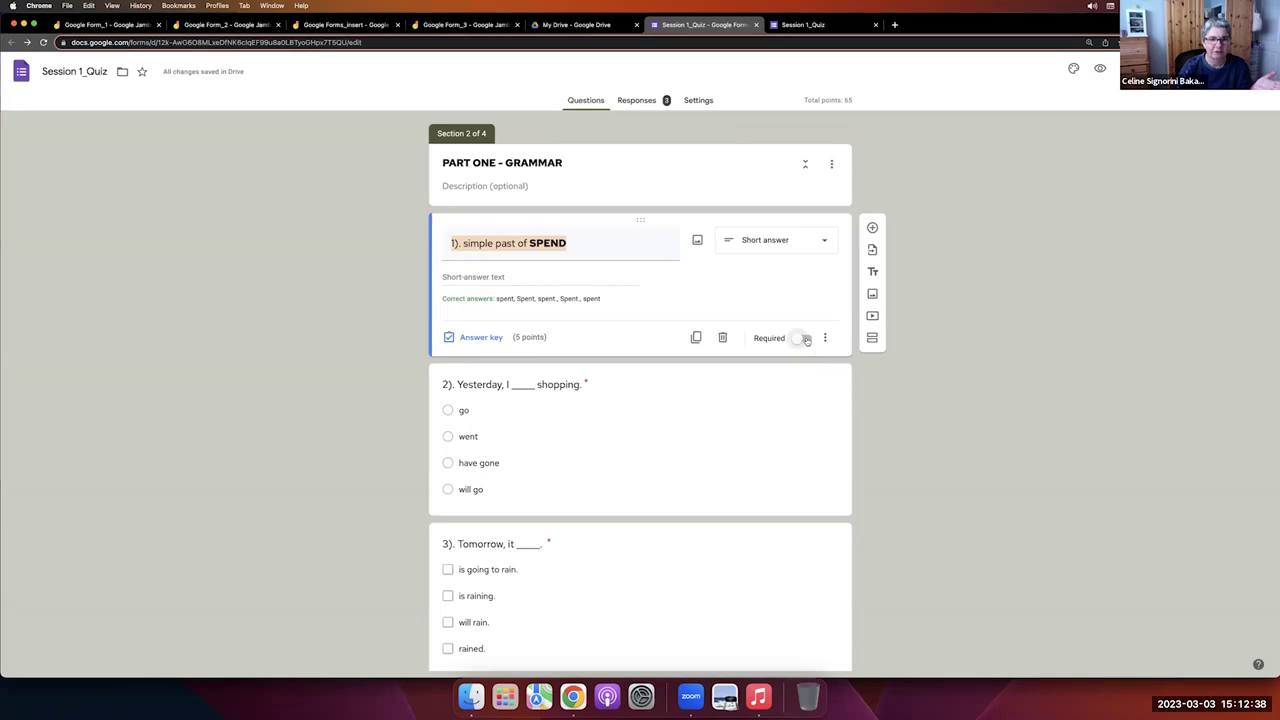
left_click(806, 339)
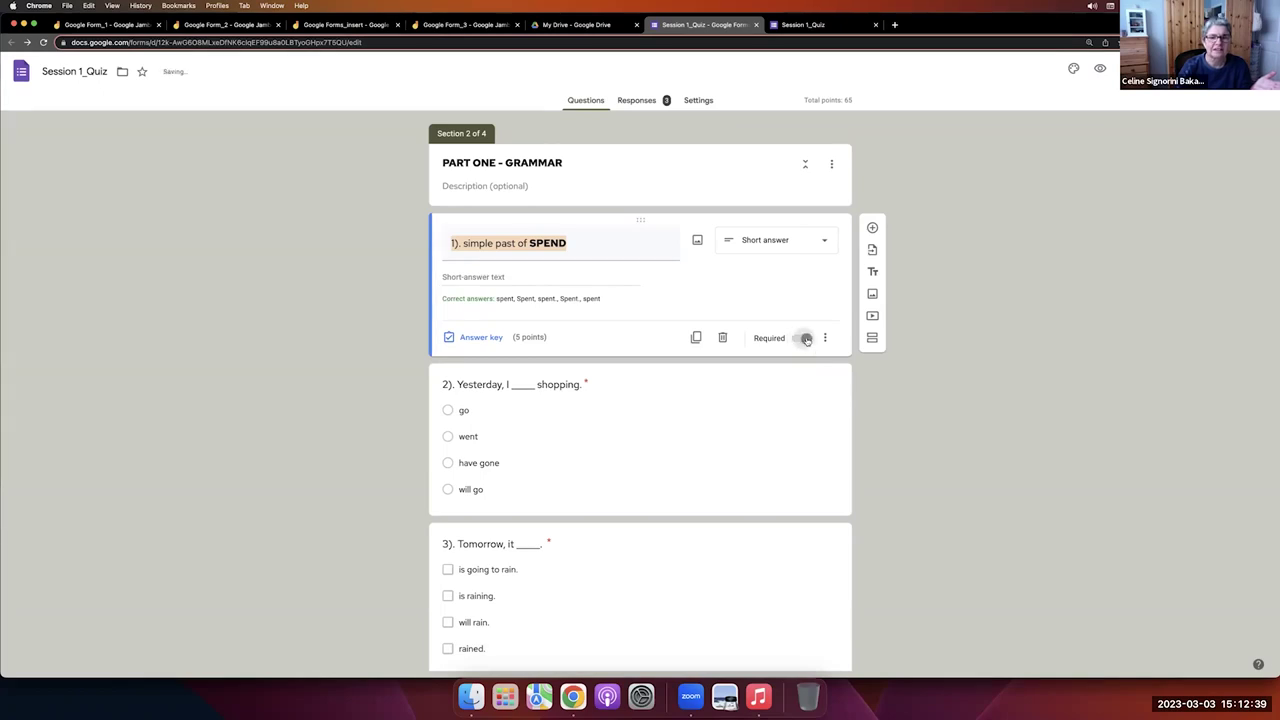
left_click(740, 415)
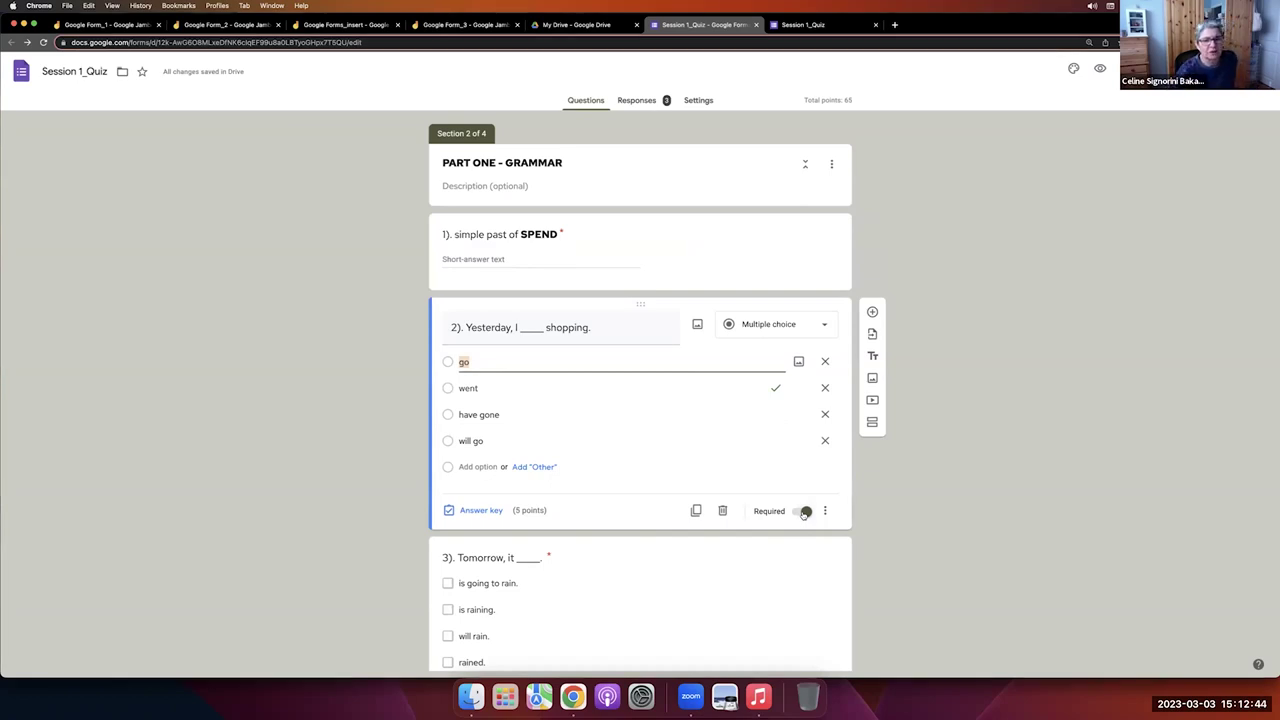
scroll(803, 505, "down", 2)
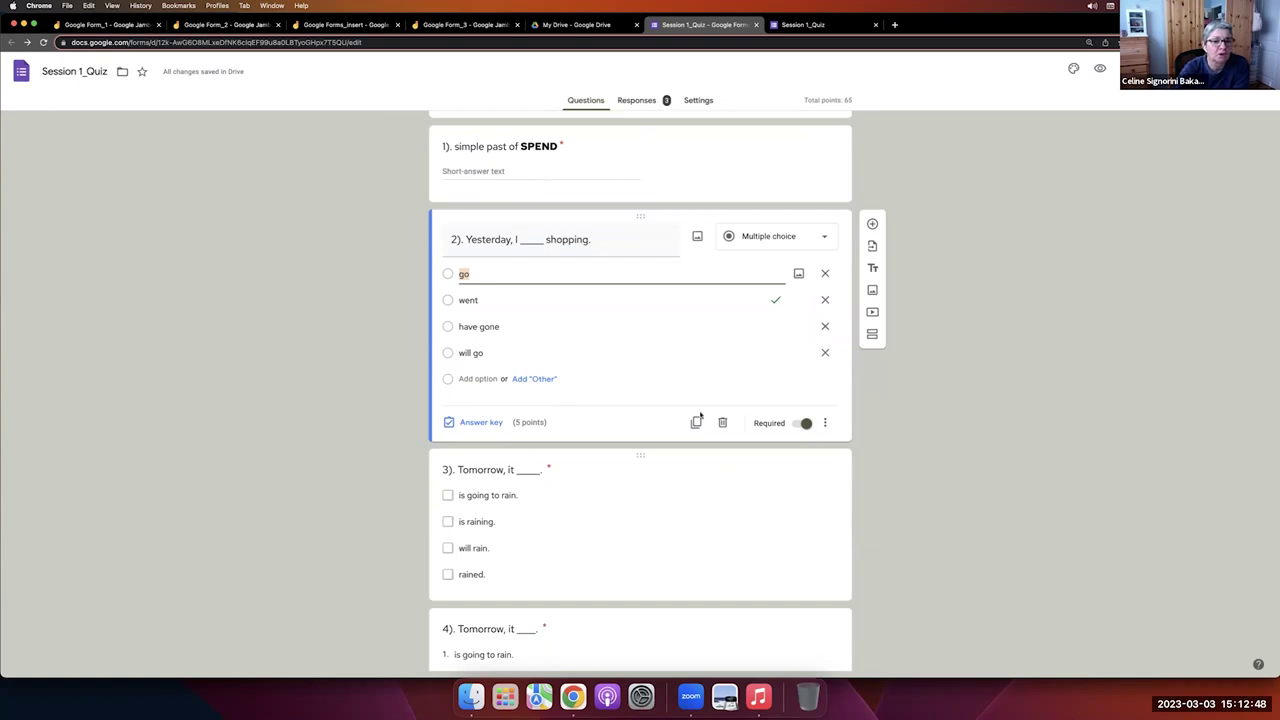
left_click(801, 458)
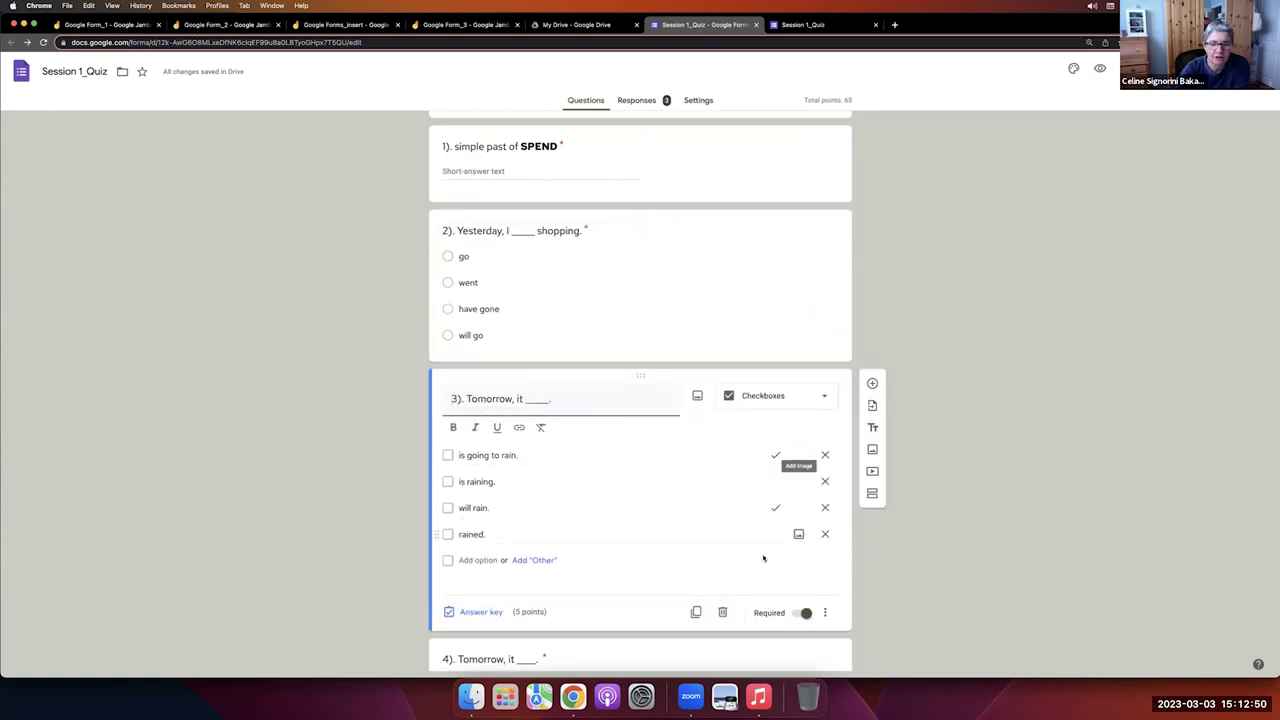
scroll(763, 554, "down", 1)
scroll(763, 558, "down", 2)
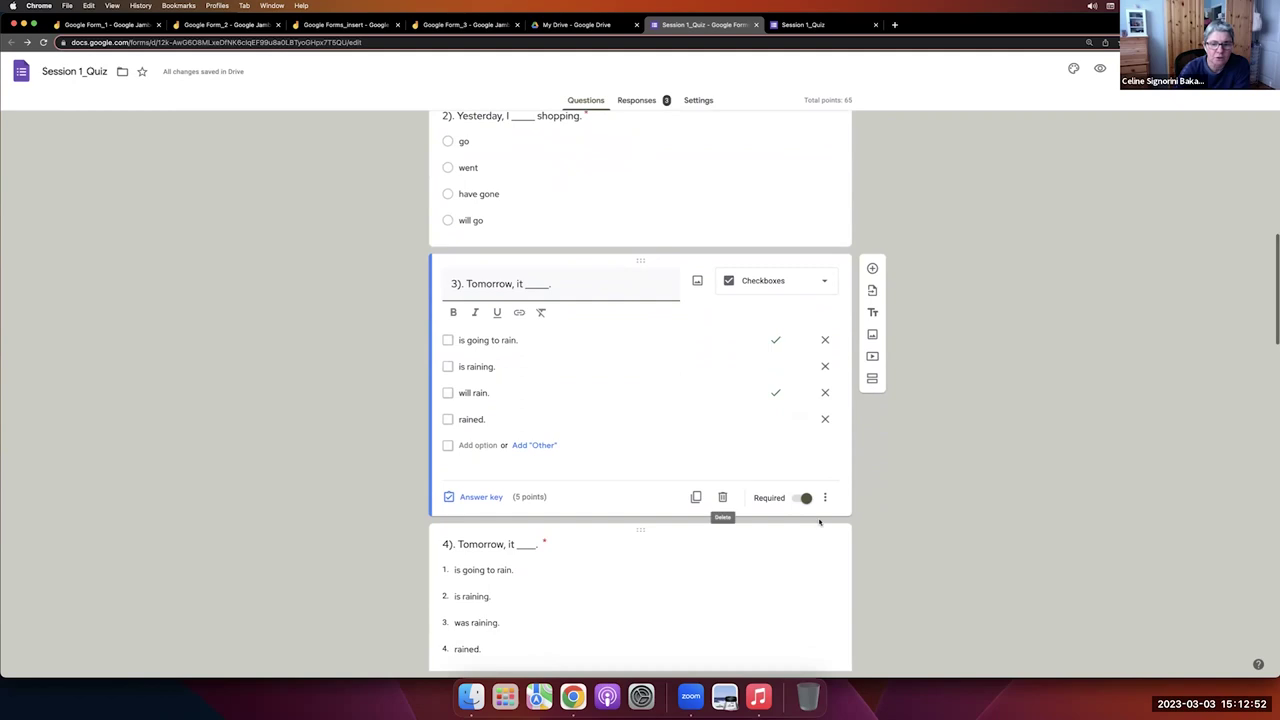
scroll(775, 510, "down", 5)
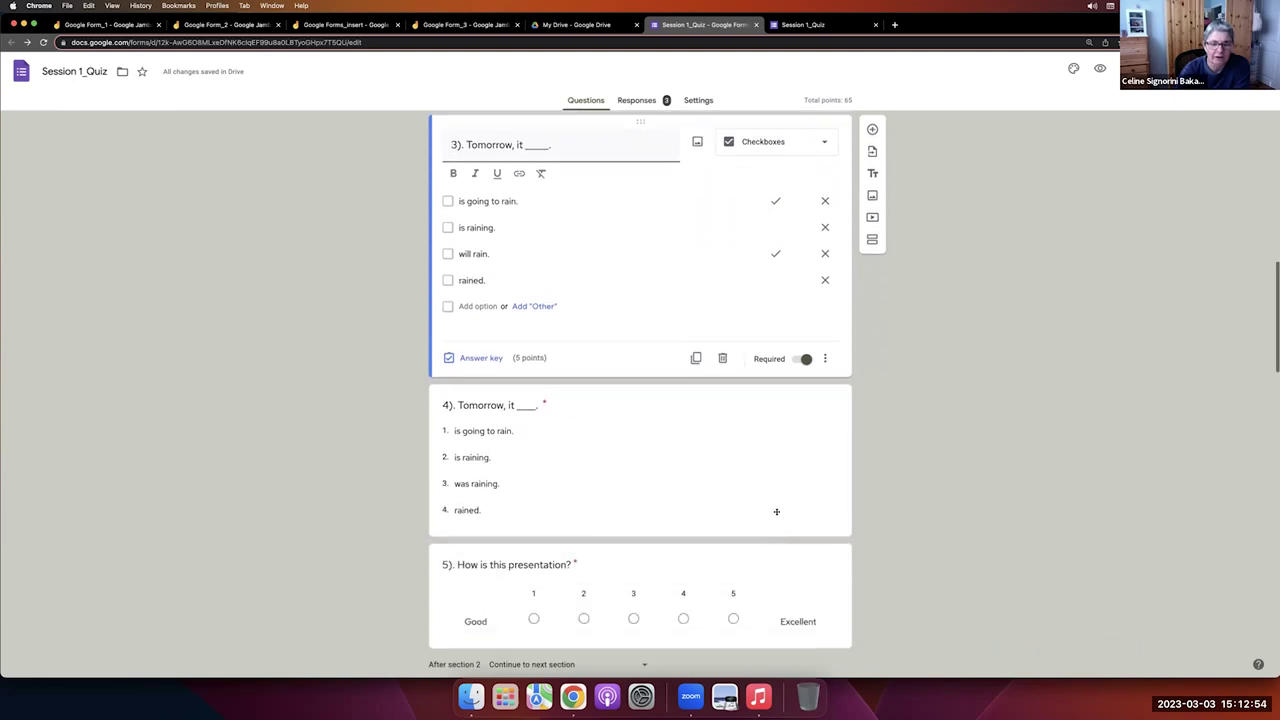
Switch the required setting of the linear-scale question 5 off and back on.
left_click(790, 496)
left_click(802, 561)
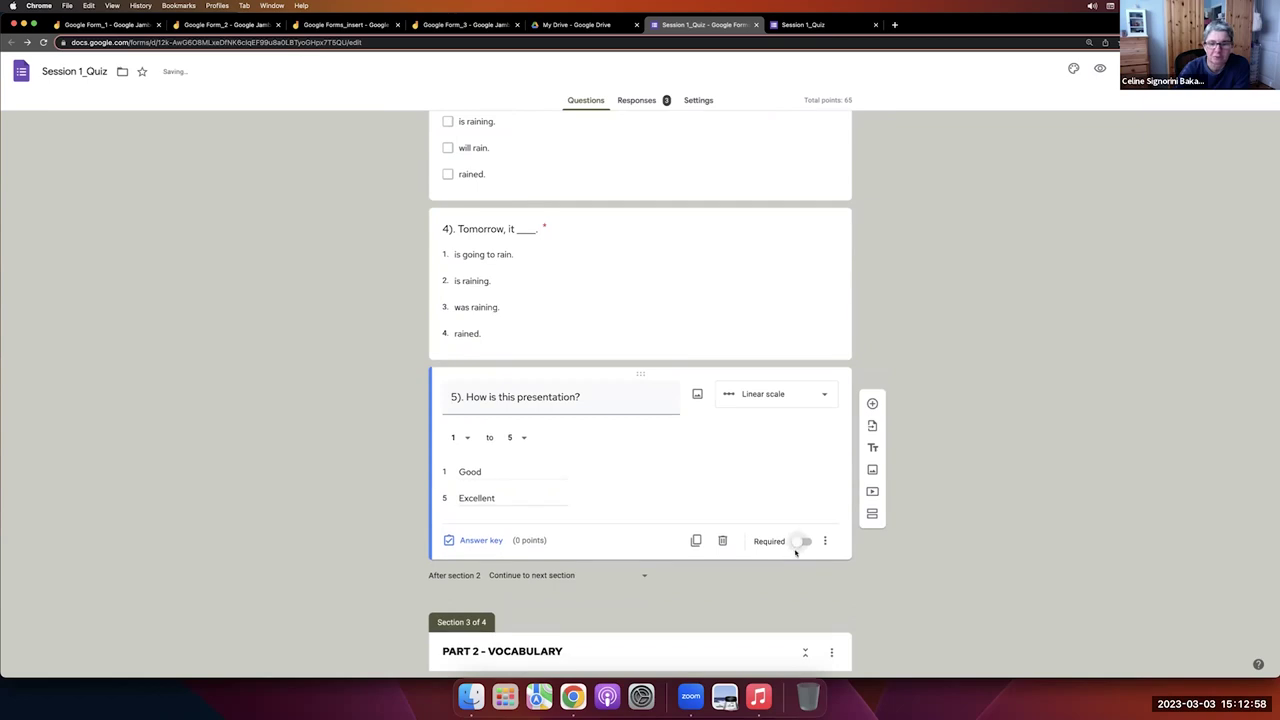
left_click(805, 542)
scroll(700, 470, "down", 7)
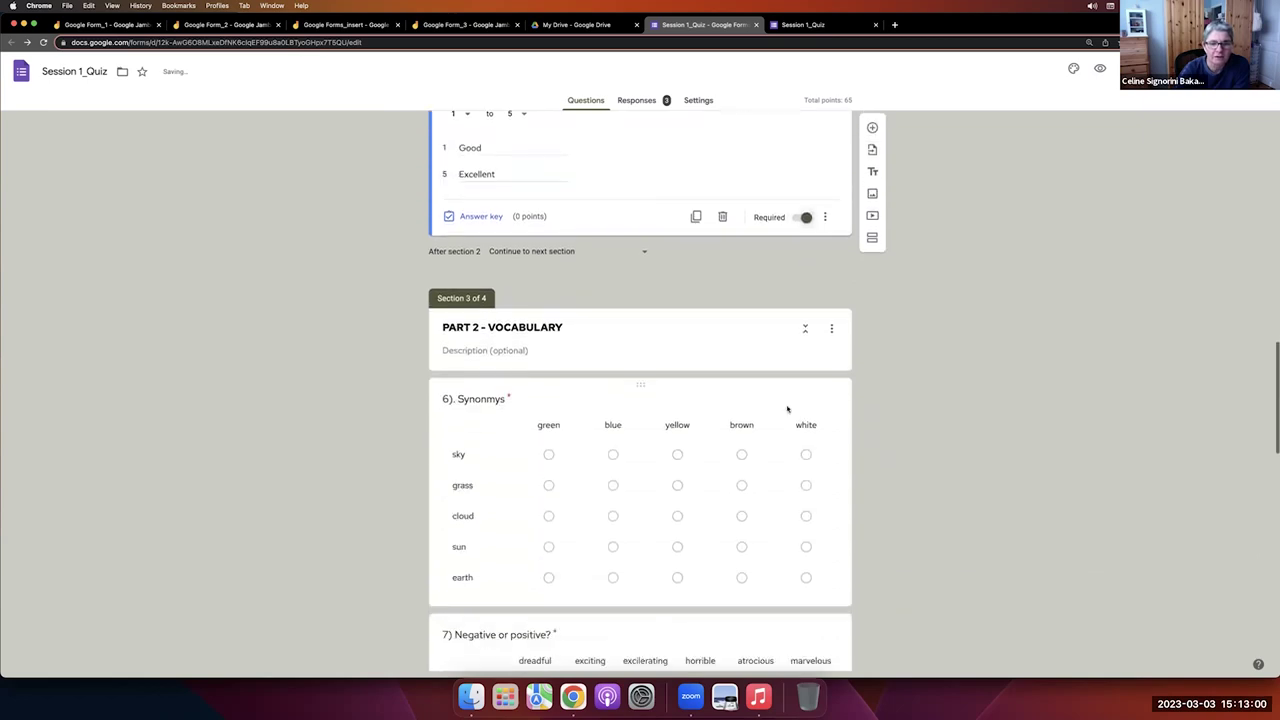
scroll(699, 469, "up", 8)
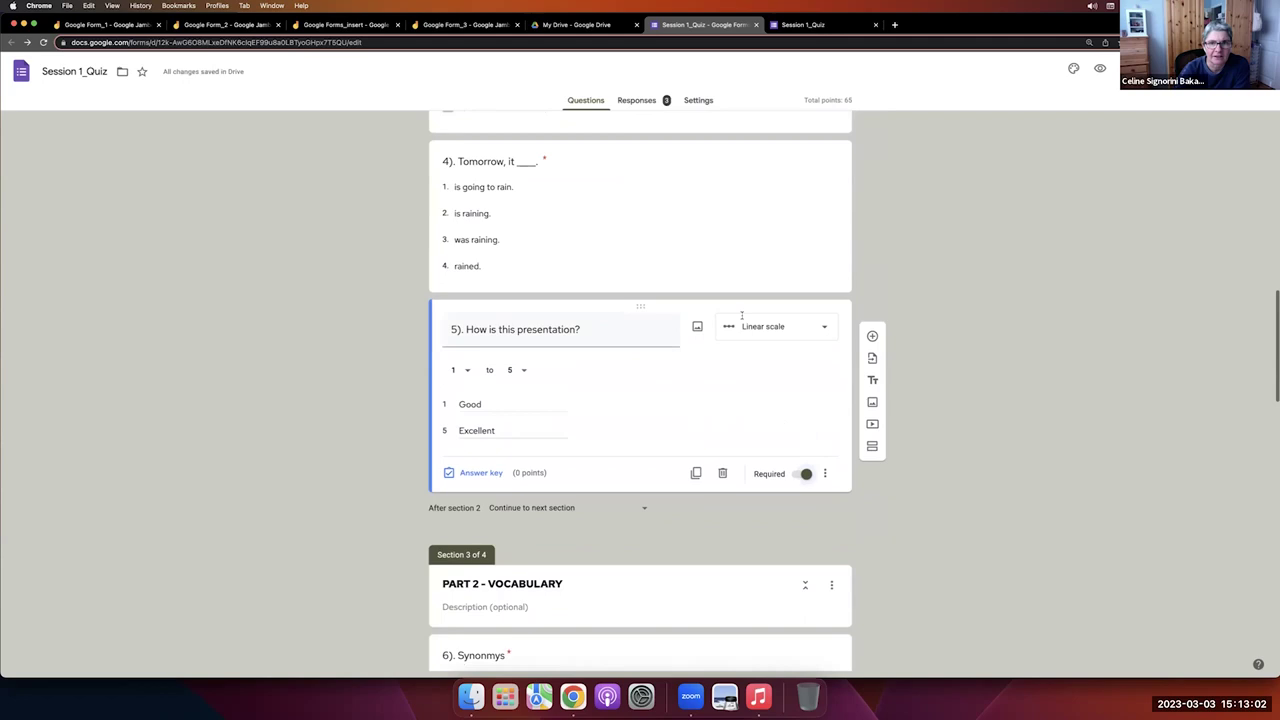
Switch to the live Session 1_Quiz form and advance from the email and name page to the grammar section.
left_click(814, 26)
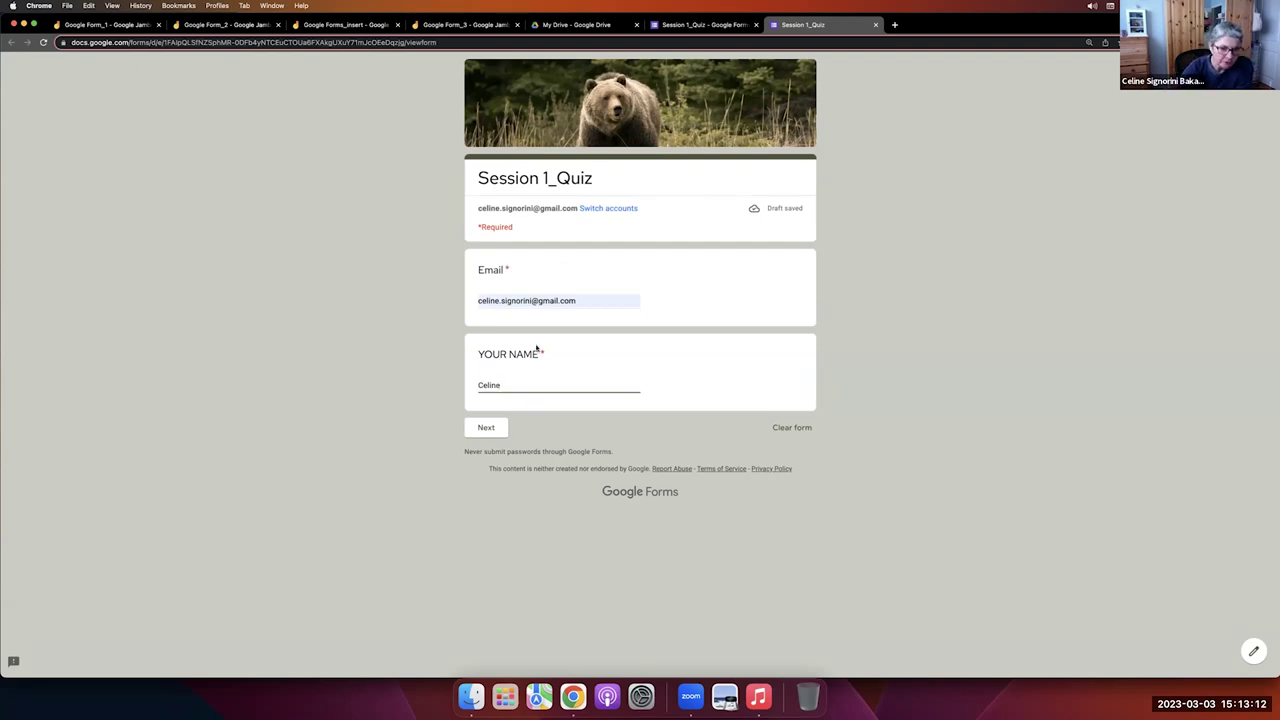
left_click(930, 383)
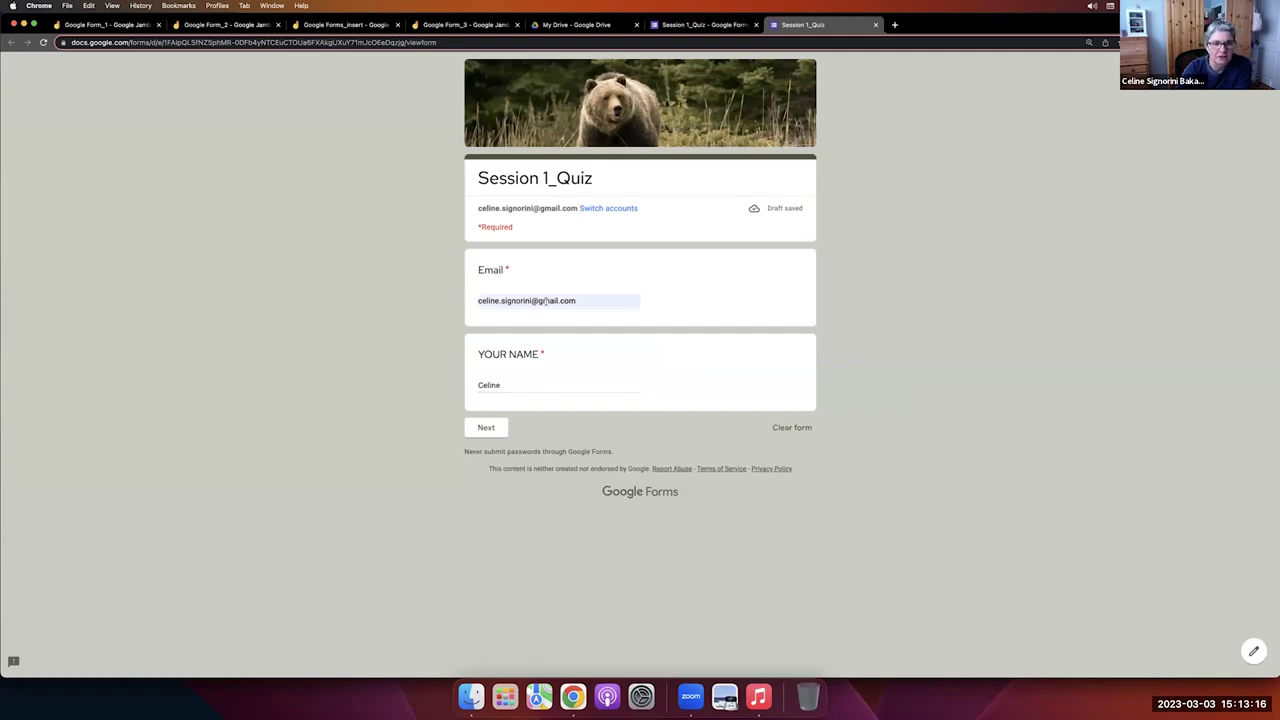
left_click(486, 428)
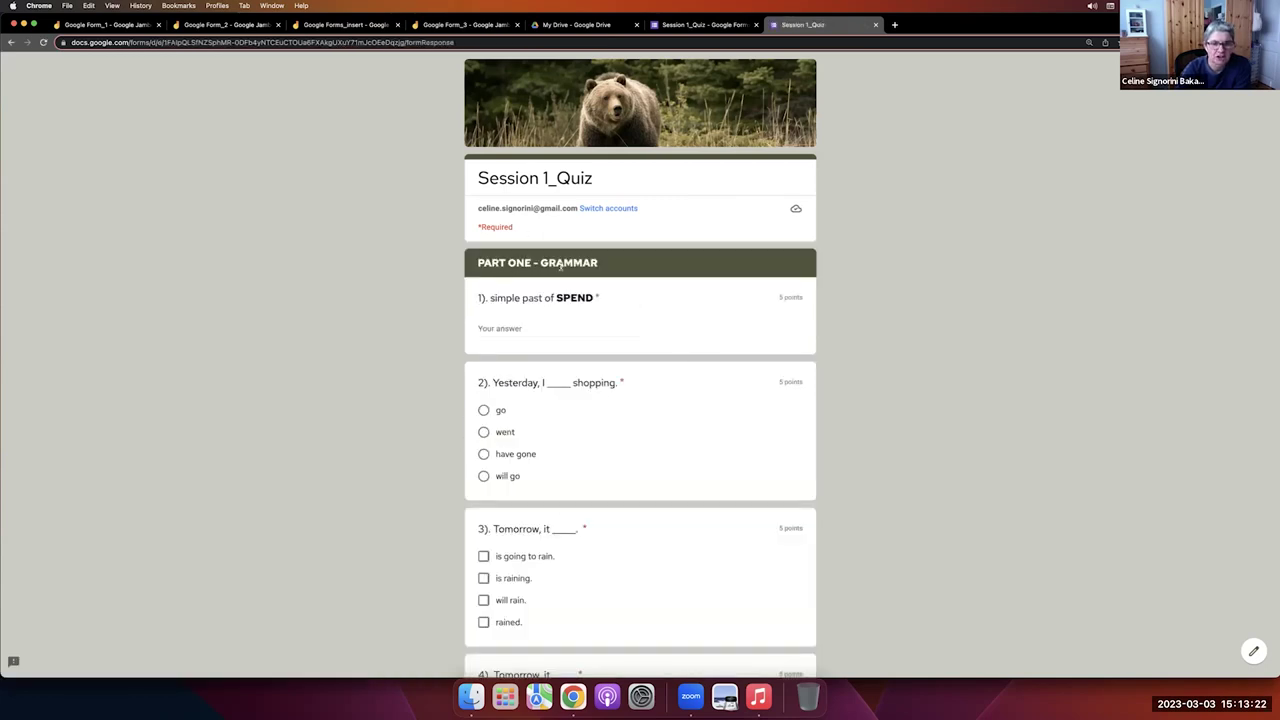
Try to advance past the unanswered grammar section and review which of its questions are required.
scroll(623, 321, "down", 1)
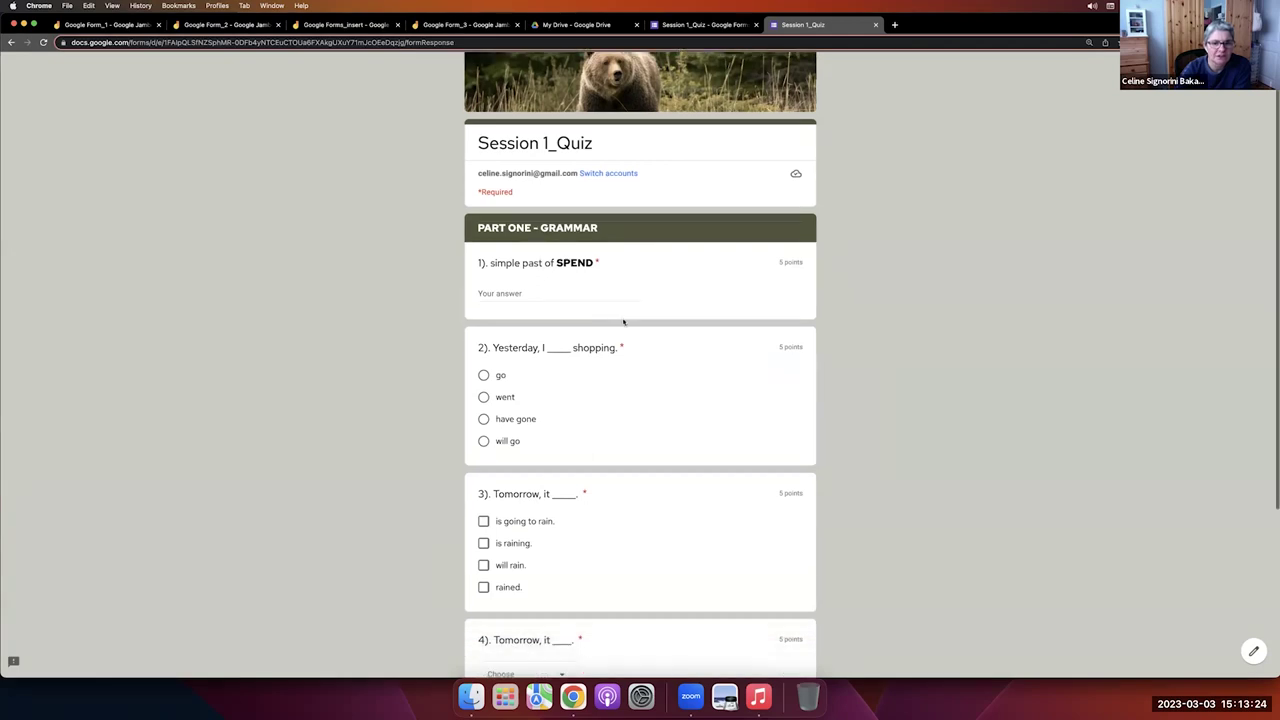
scroll(623, 321, "down", 5)
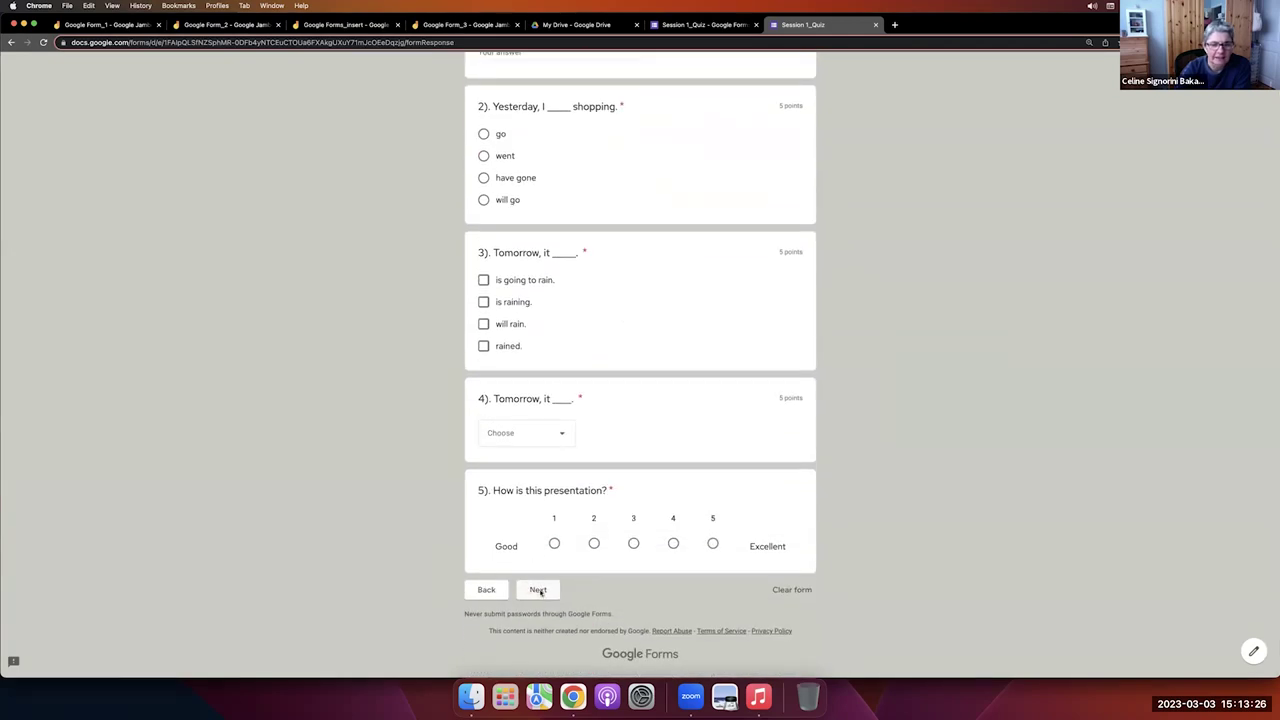
left_click(538, 590)
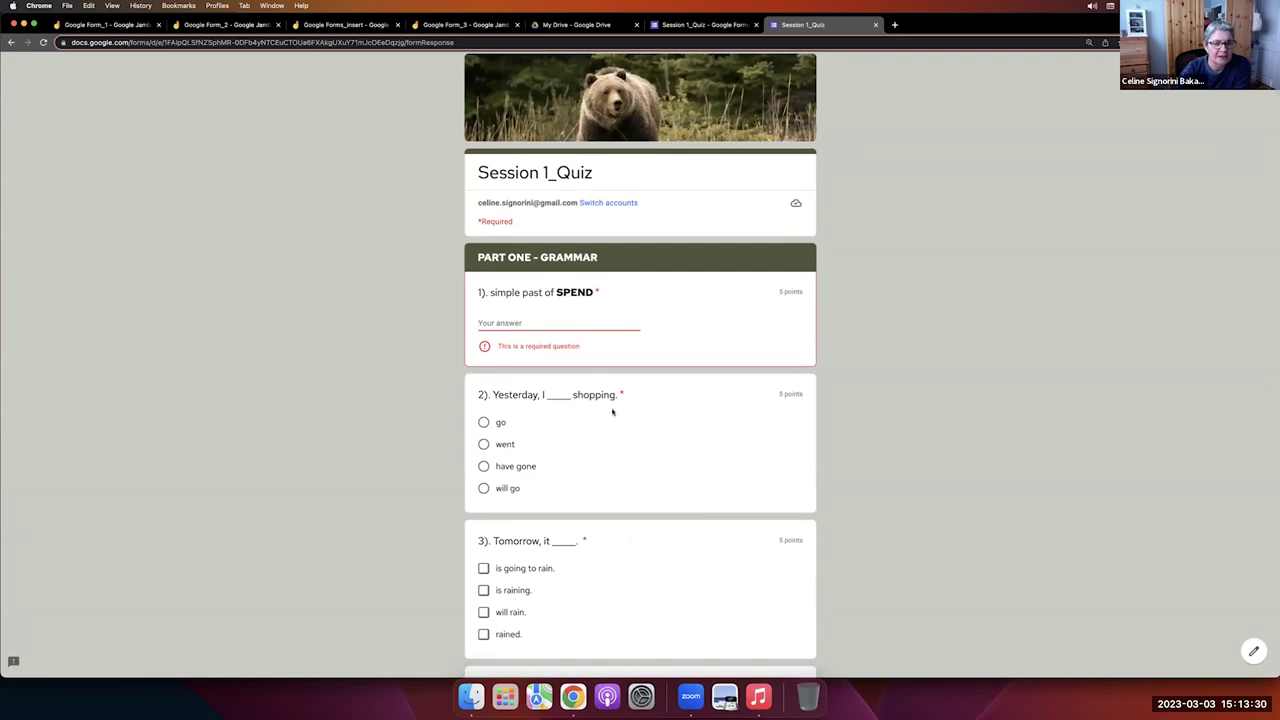
scroll(613, 411, "down", 3)
scroll(613, 411, "up", 3)
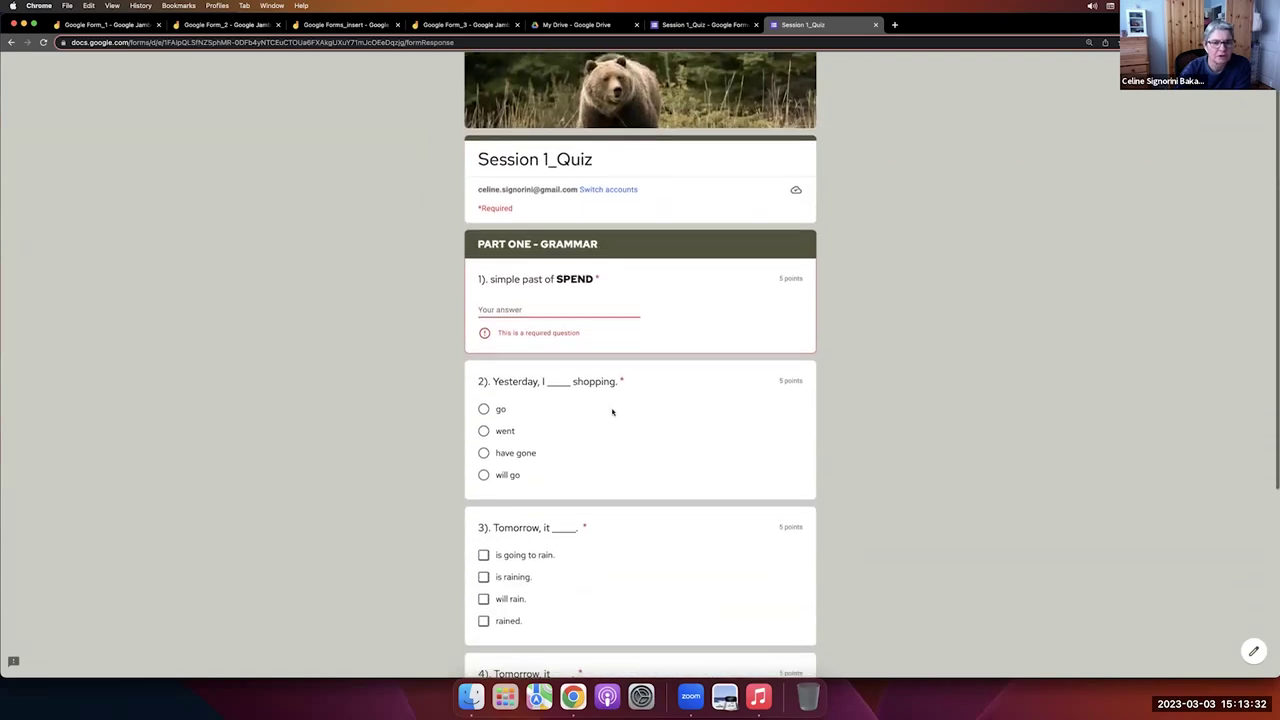
scroll(608, 411, "down", 3)
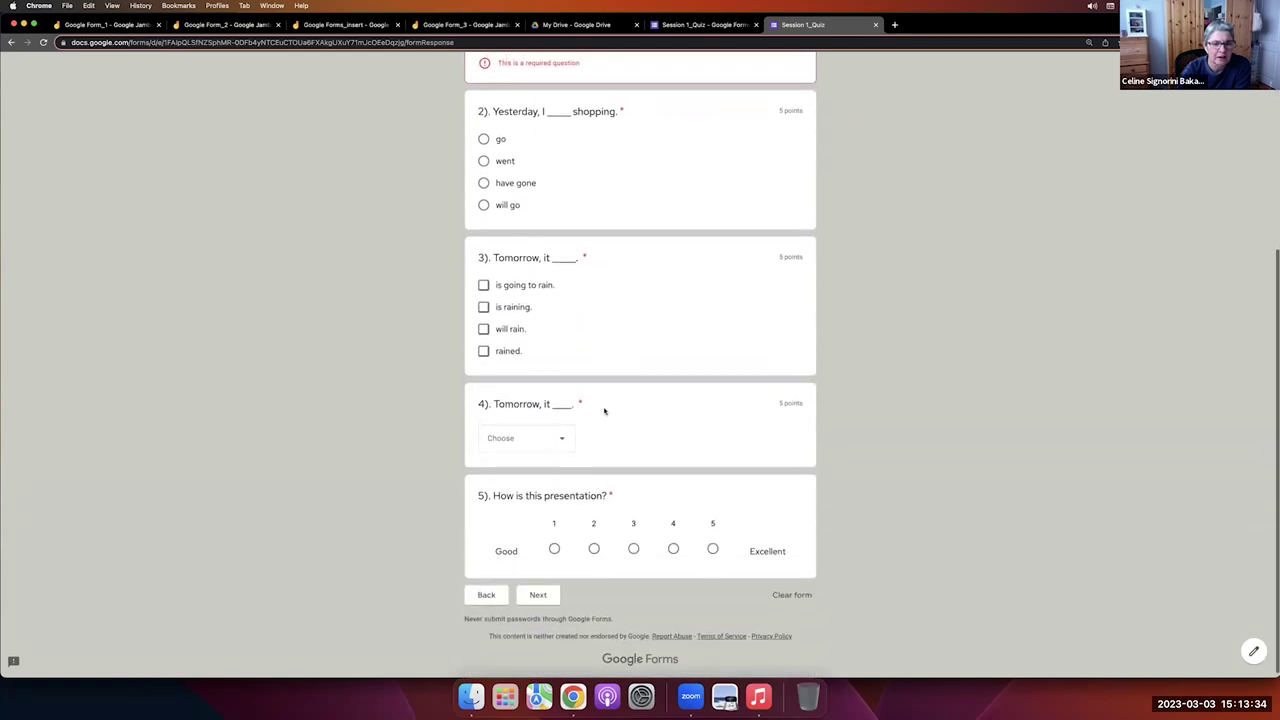
scroll(604, 411, "up", 2)
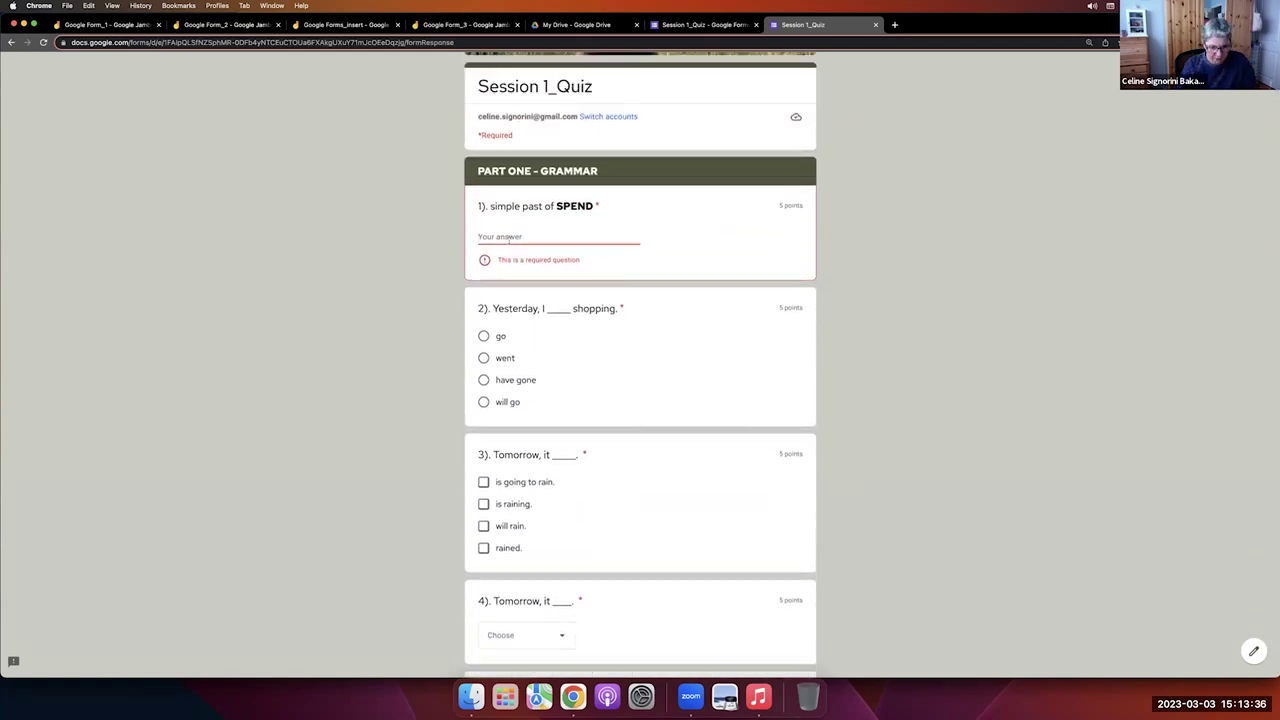
Answer question 1 with "spent", question 2 with "went", and question 3 with "is going to rain." and "will rain.".
left_click(509, 238)
type("spent")
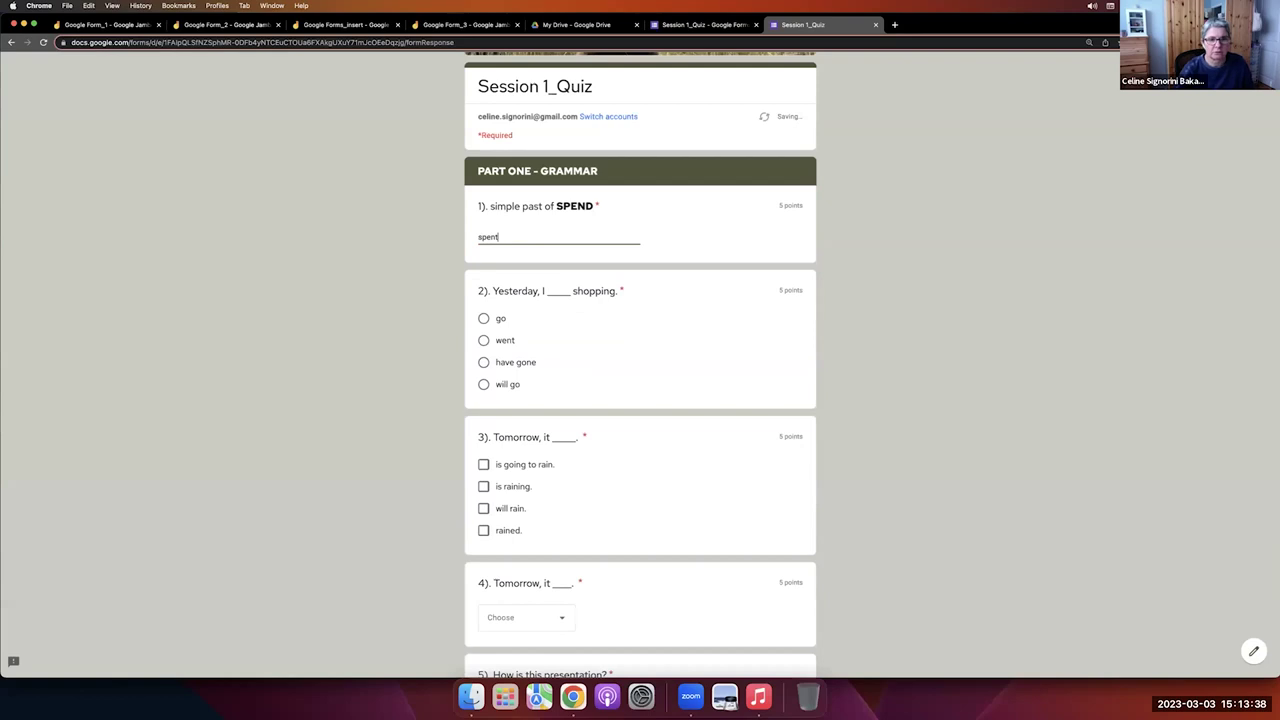
scroll(505, 207, "down", 2)
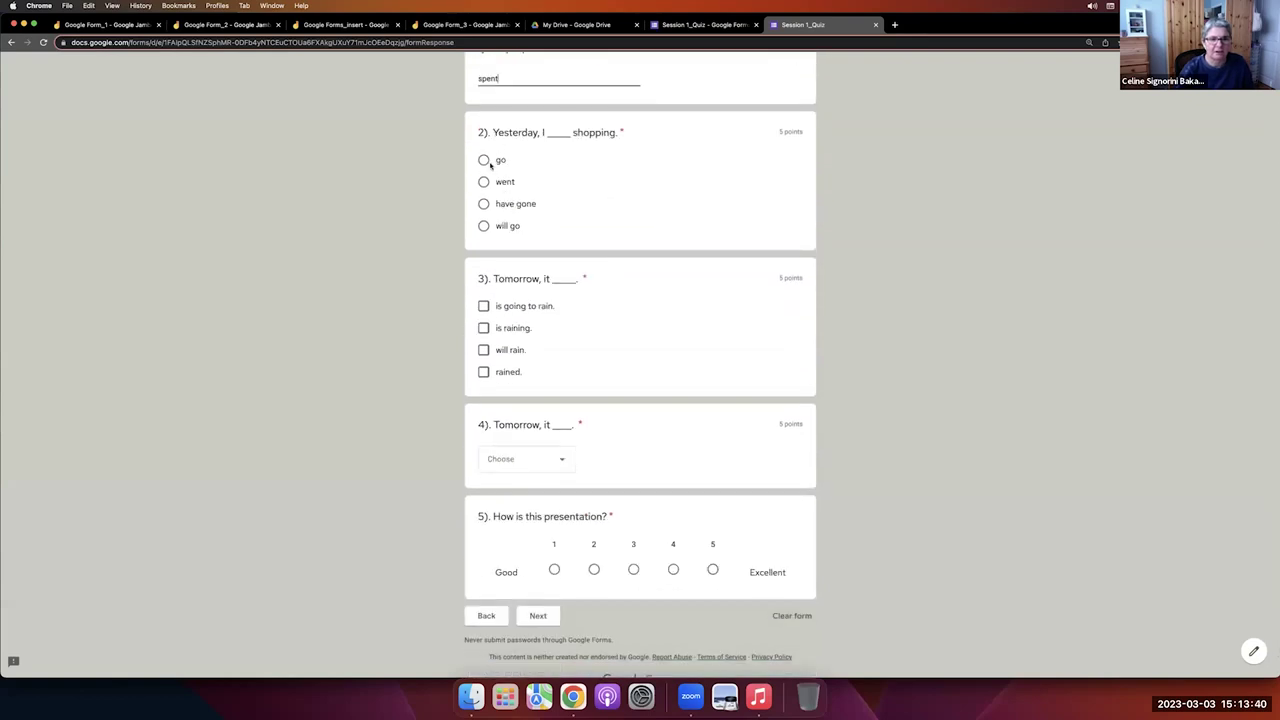
left_click(484, 182)
left_click(483, 307)
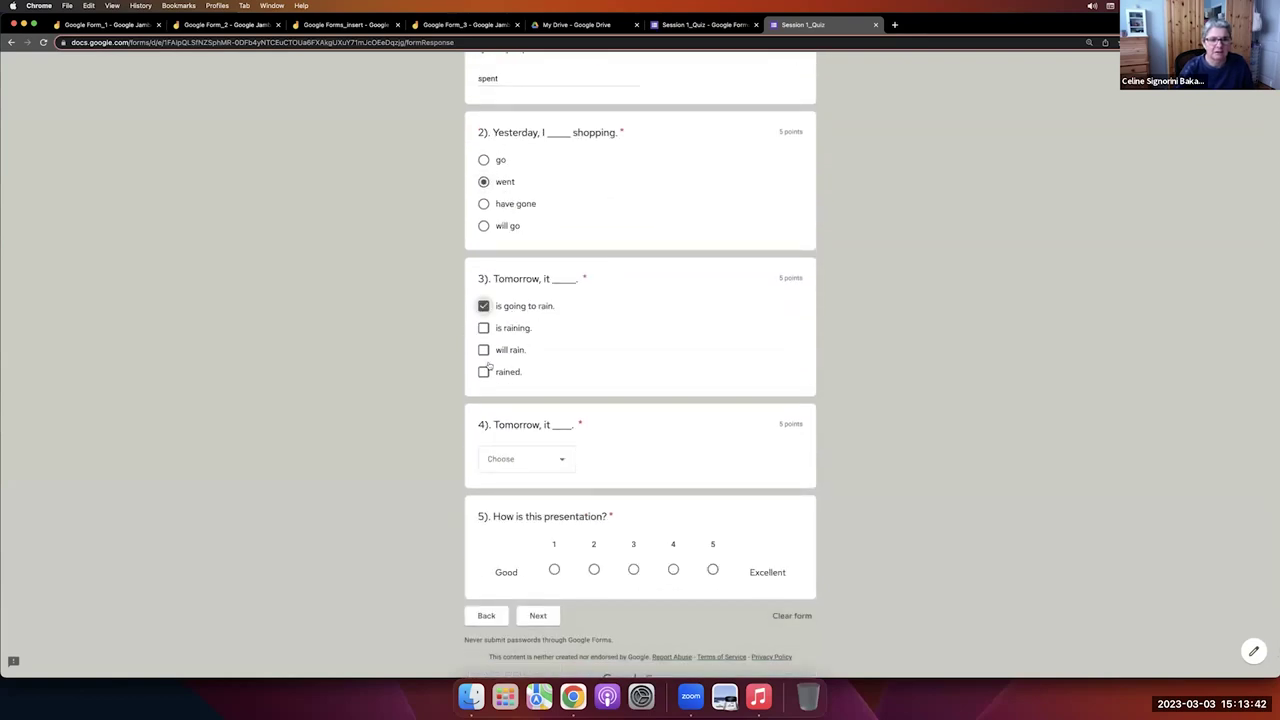
left_click(484, 351)
Answer question 4 with "is going to rain.", rate the presentation 1, and advance to the vocabulary section.
left_click(538, 457)
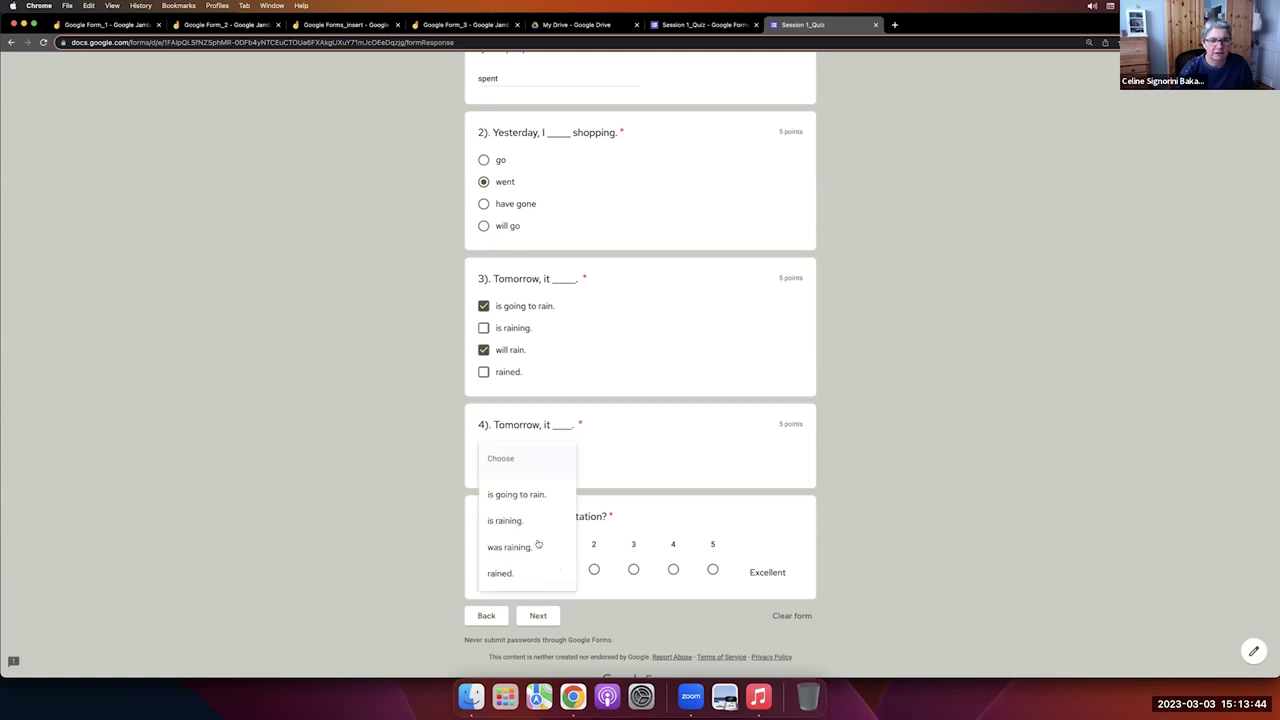
left_click(525, 496)
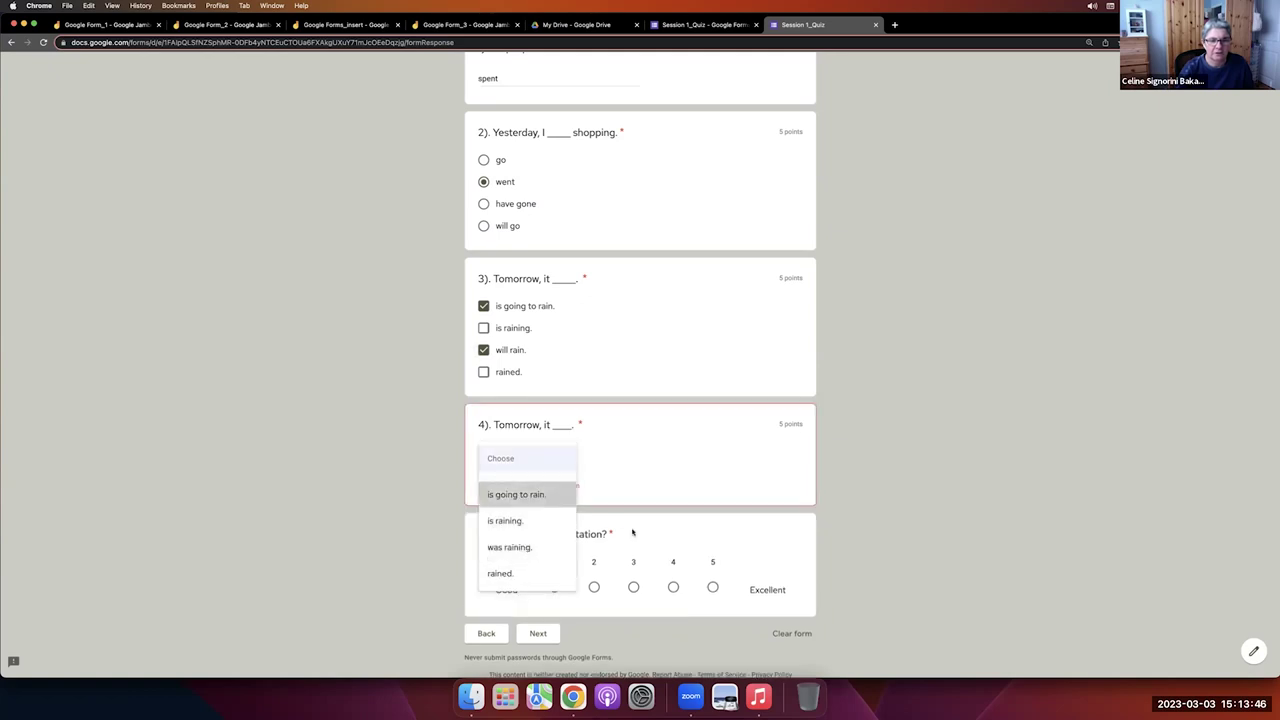
scroll(617, 531, "down", 1)
left_click(555, 545)
left_click(538, 590)
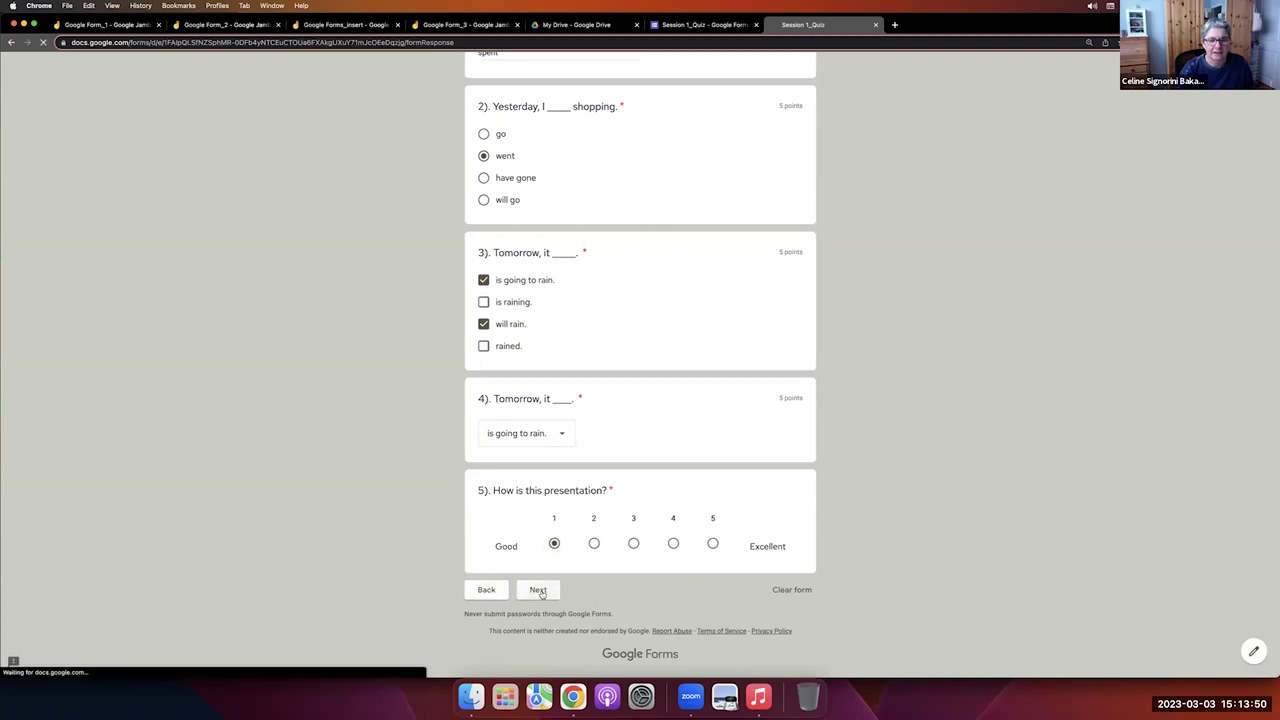
Go back section by section to the opening page to check the saved answers, and return to the vocabulary section.
scroll(541, 594, "down", 2)
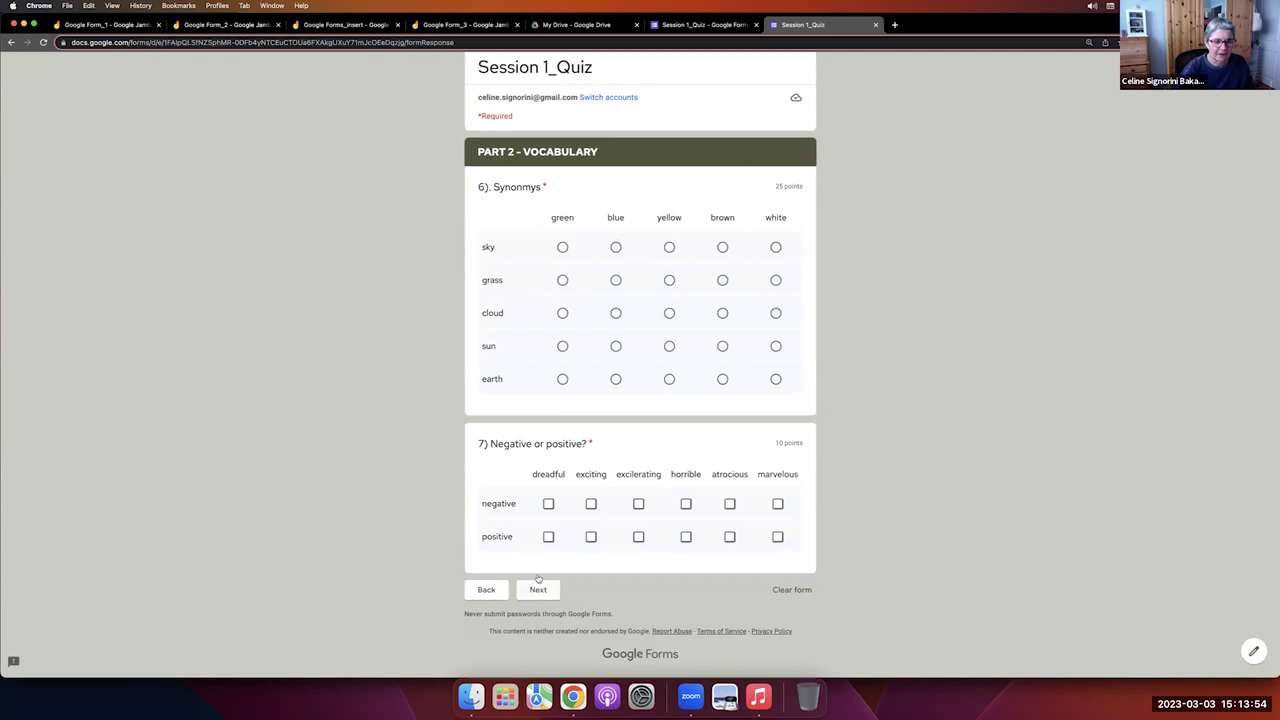
left_click(487, 591)
scroll(554, 506, "down", 5)
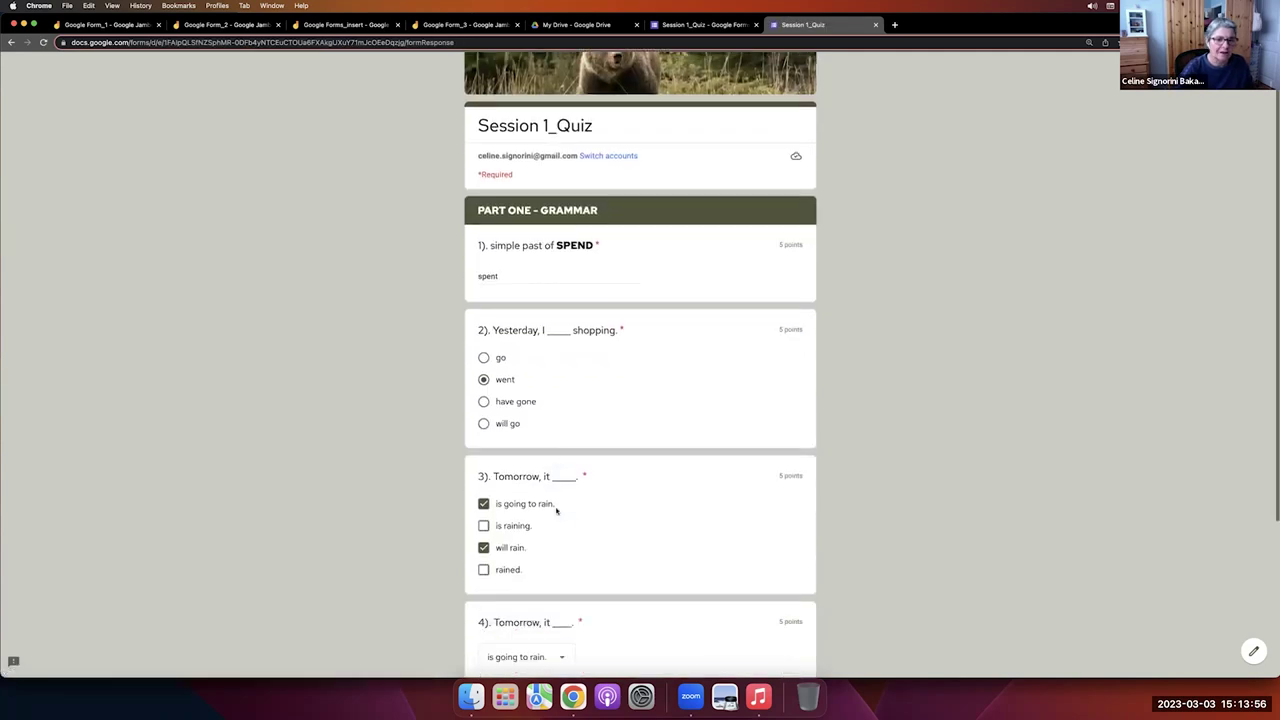
left_click(486, 591)
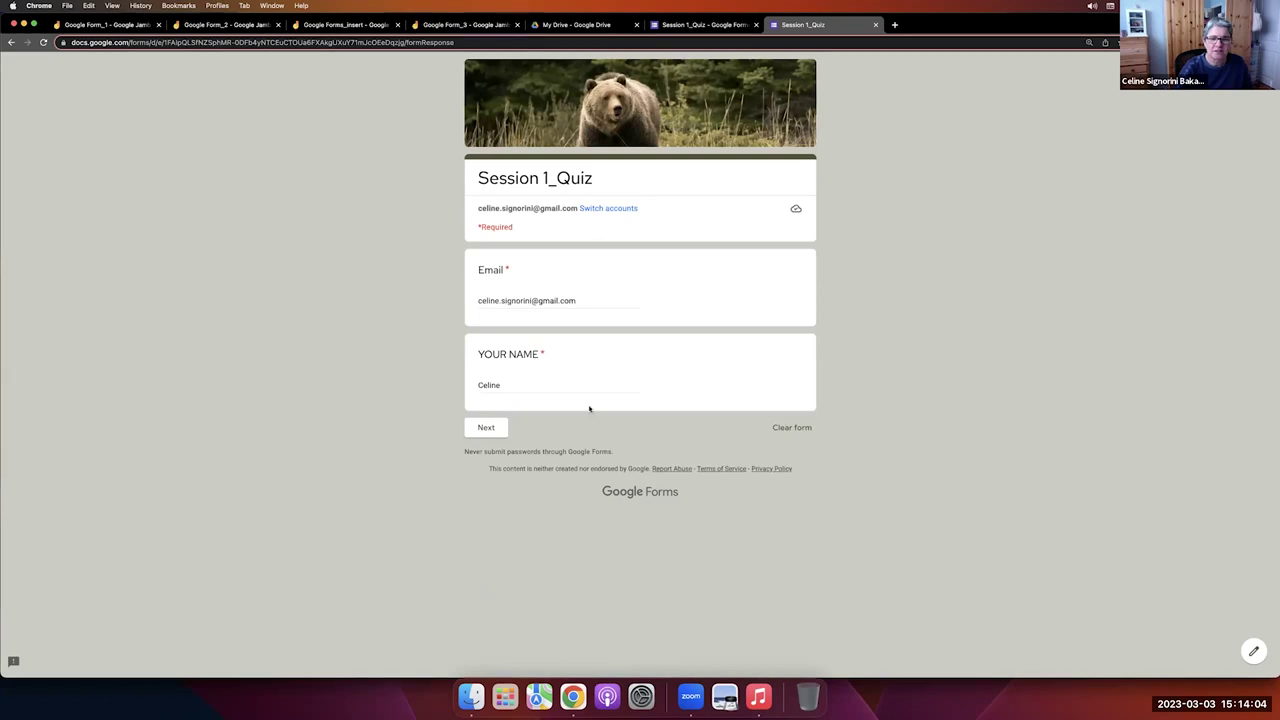
left_click(505, 429)
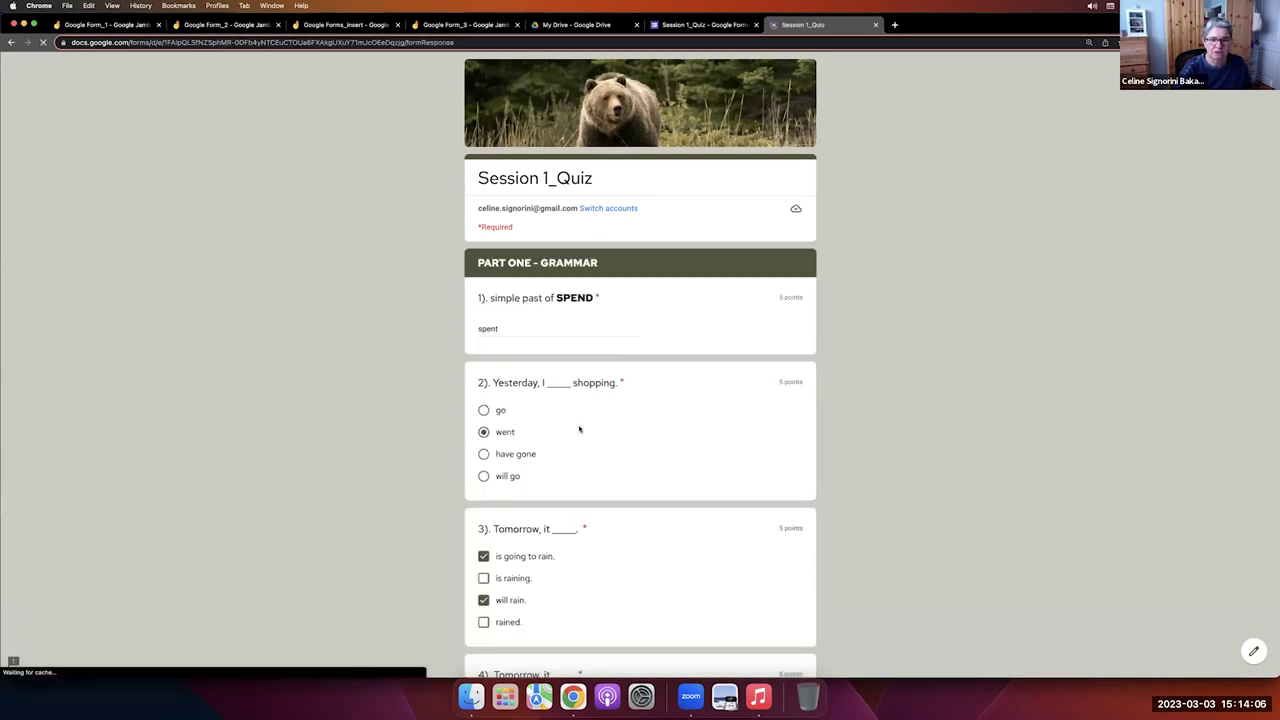
scroll(600, 450, "down", 5)
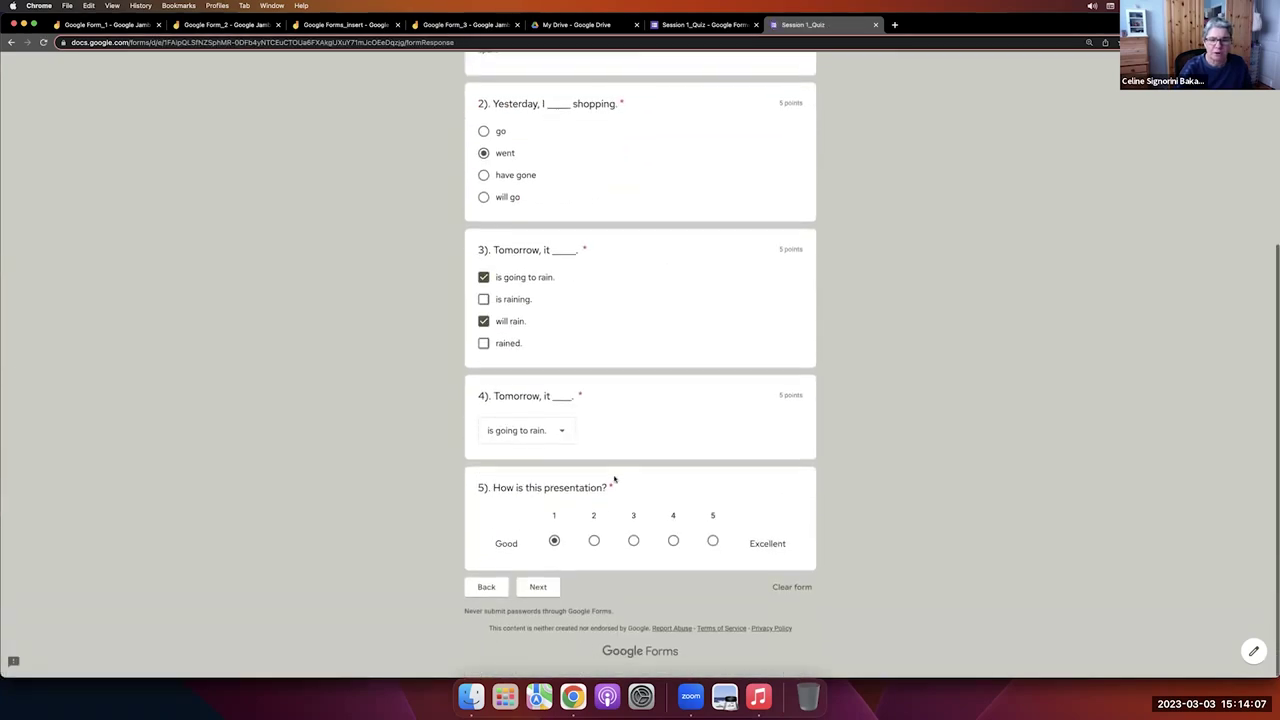
left_click(550, 590)
In the question 6 grid, match grass with green, cloud with blue, sun with yellow and earth with brown.
scroll(567, 294, "down", 2)
left_click(562, 280)
left_click(617, 314)
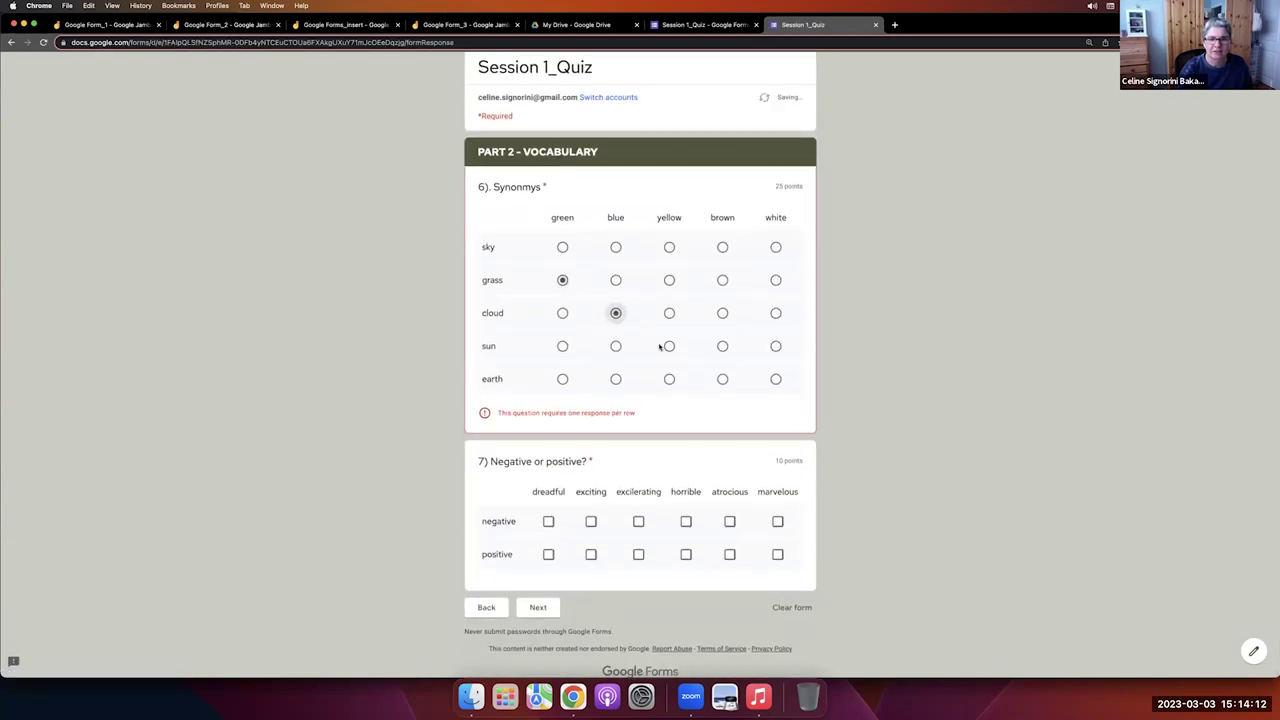
left_click(721, 380)
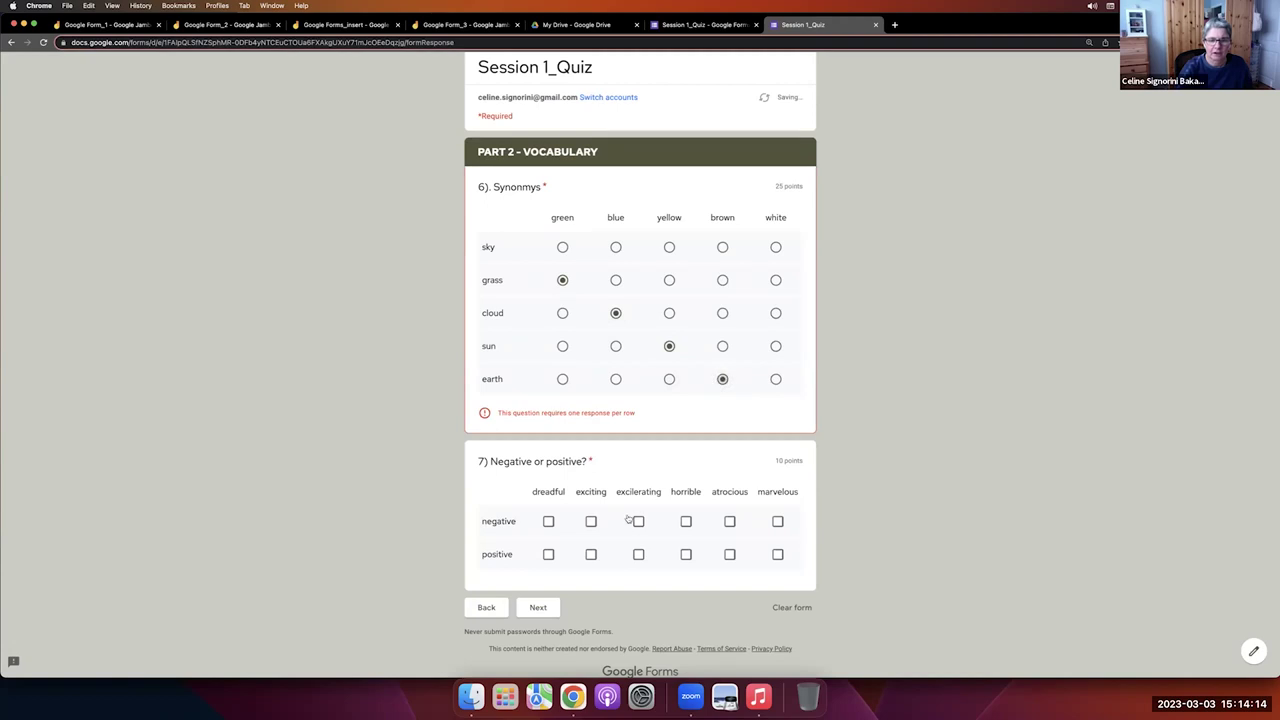
In question 7, mark dreadful, excilerating and atrocious as negative, and exciting, horrible and marvelous as positive.
left_click(638, 521)
left_click(591, 554)
left_click(548, 521)
left_click(686, 554)
left_click(729, 521)
left_click(778, 554)
Try to advance with the sky row unanswered, and look at the form editor before returning to the live quiz.
left_click(538, 608)
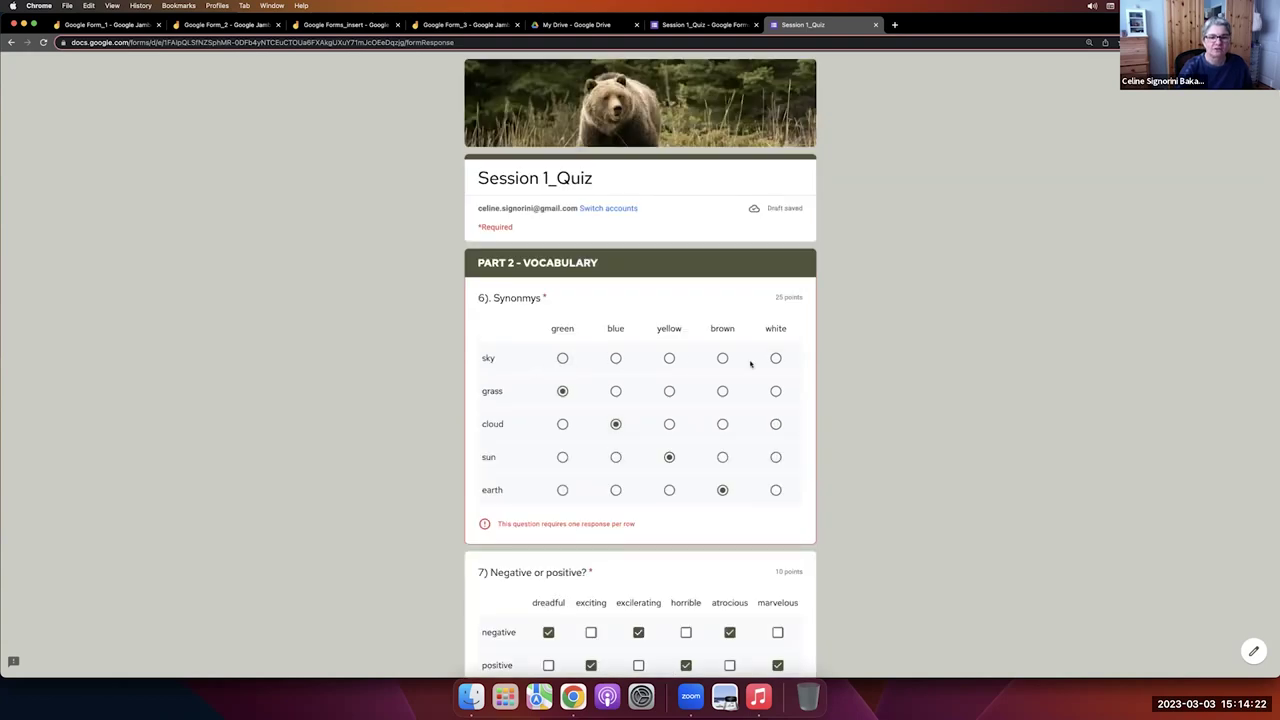
left_click(702, 24)
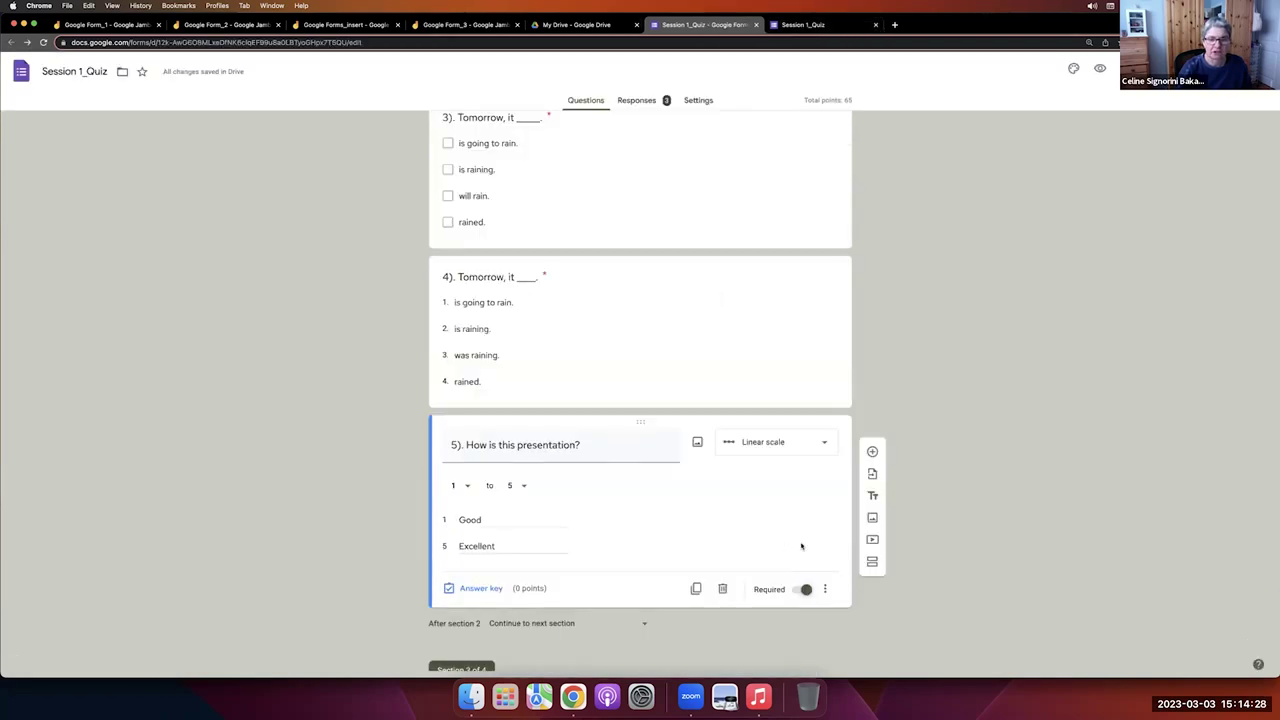
left_click(800, 24)
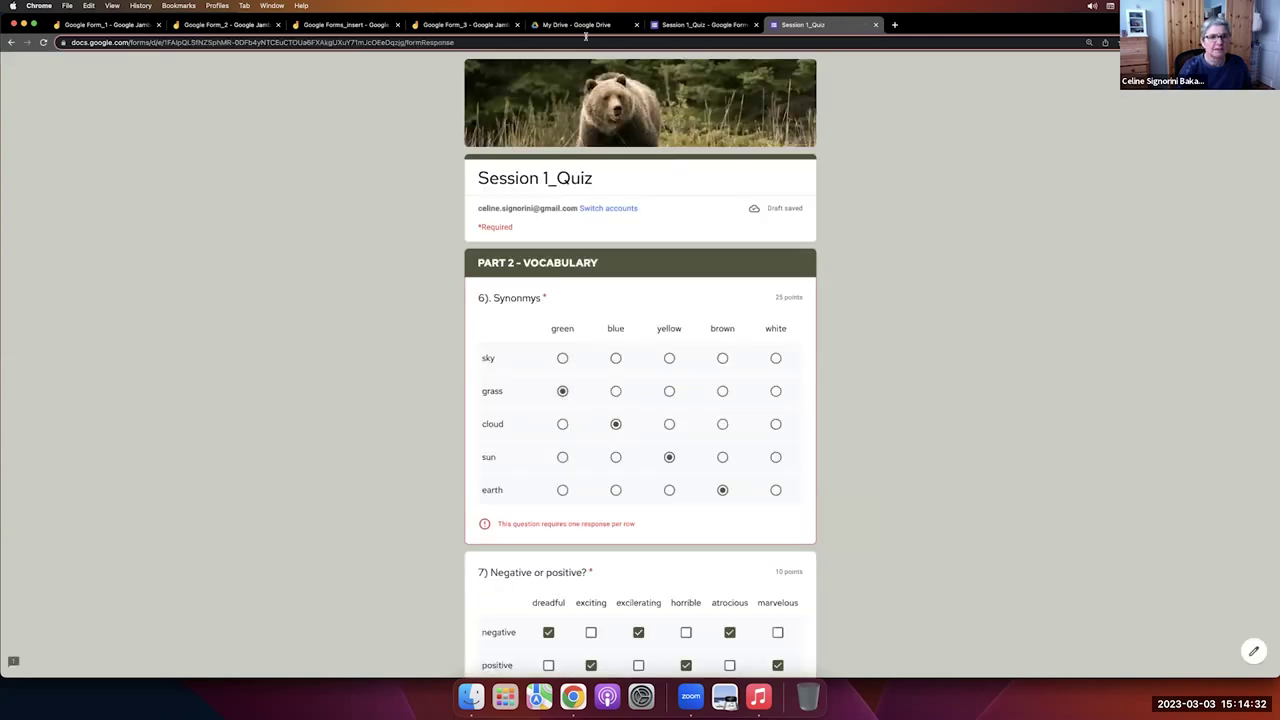
Look at the Google Forms_insert slides on adding a title and a link, and return to the form editor.
left_click(336, 24)
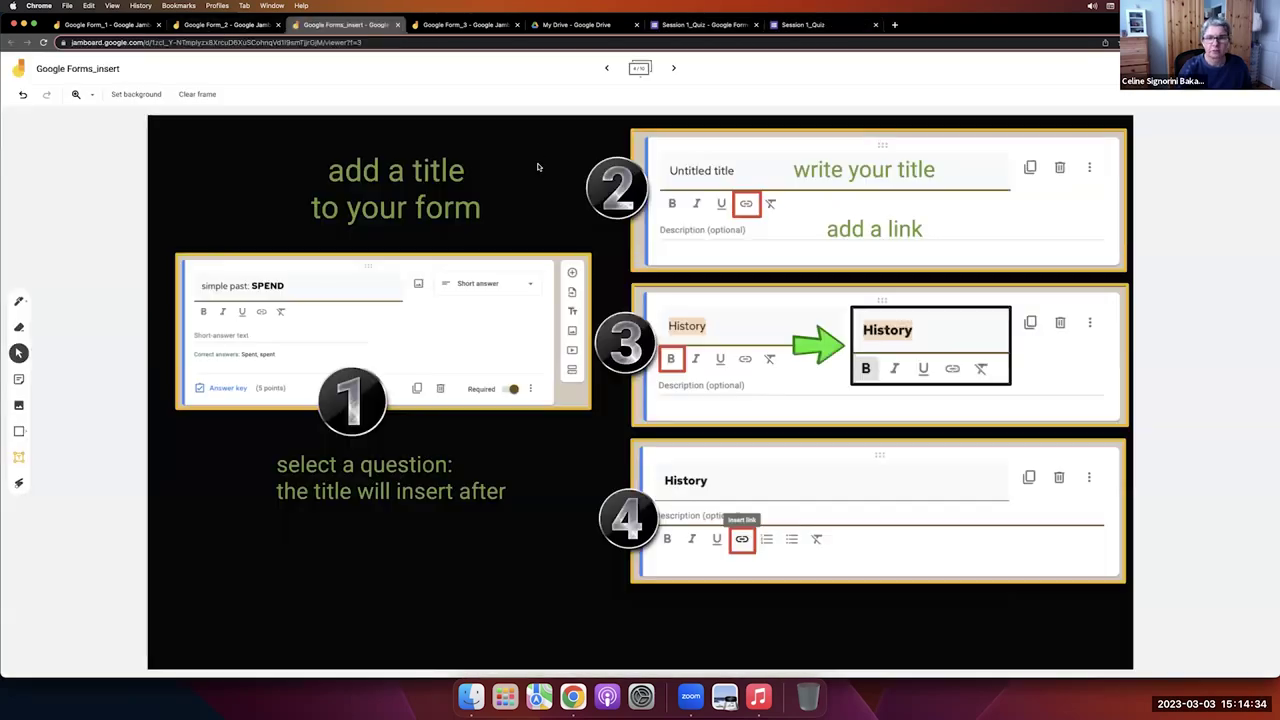
left_click(674, 69)
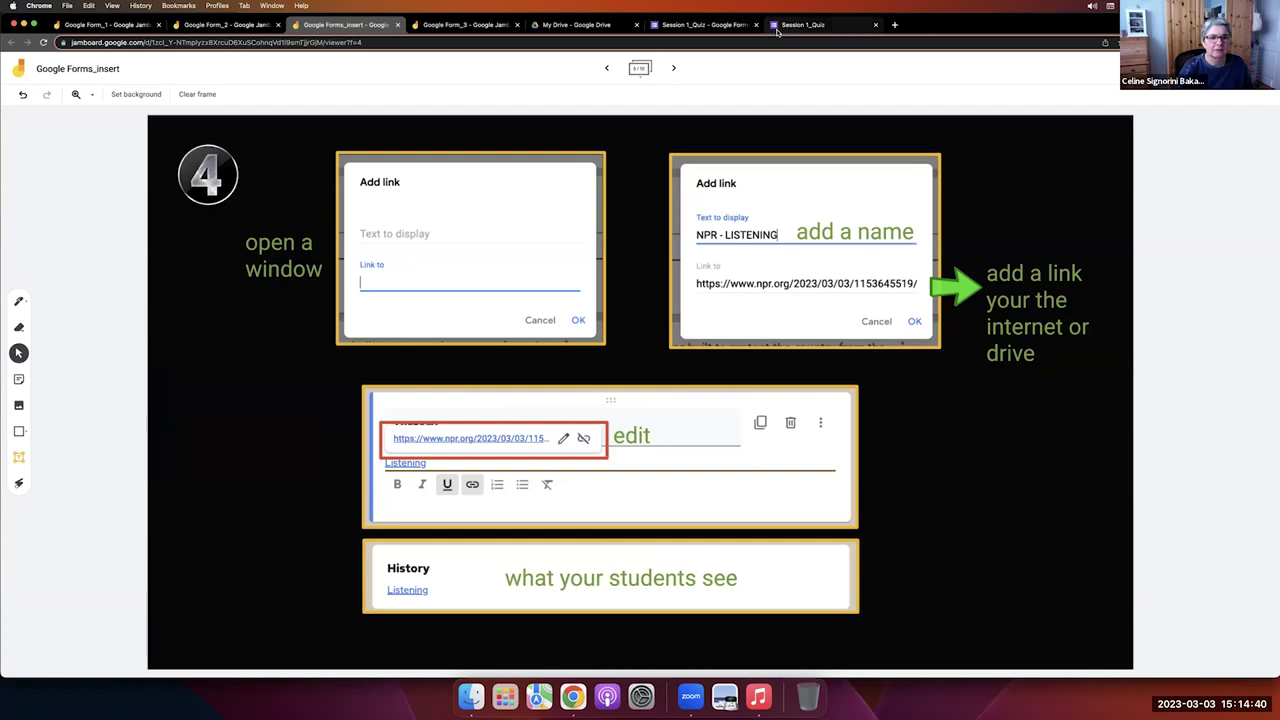
left_click(720, 25)
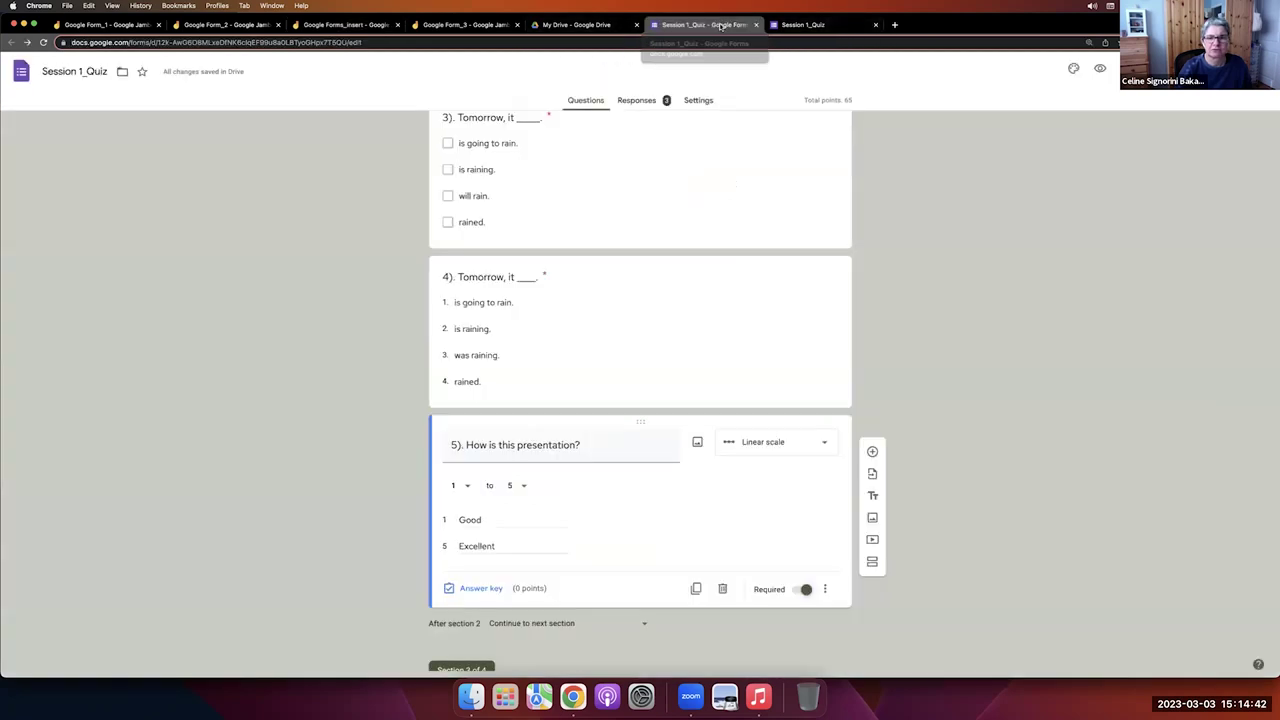
Select the YOUR NAME question in section 1 and start adding a video after it.
scroll(766, 124, "down", 3)
scroll(766, 124, "up", 5)
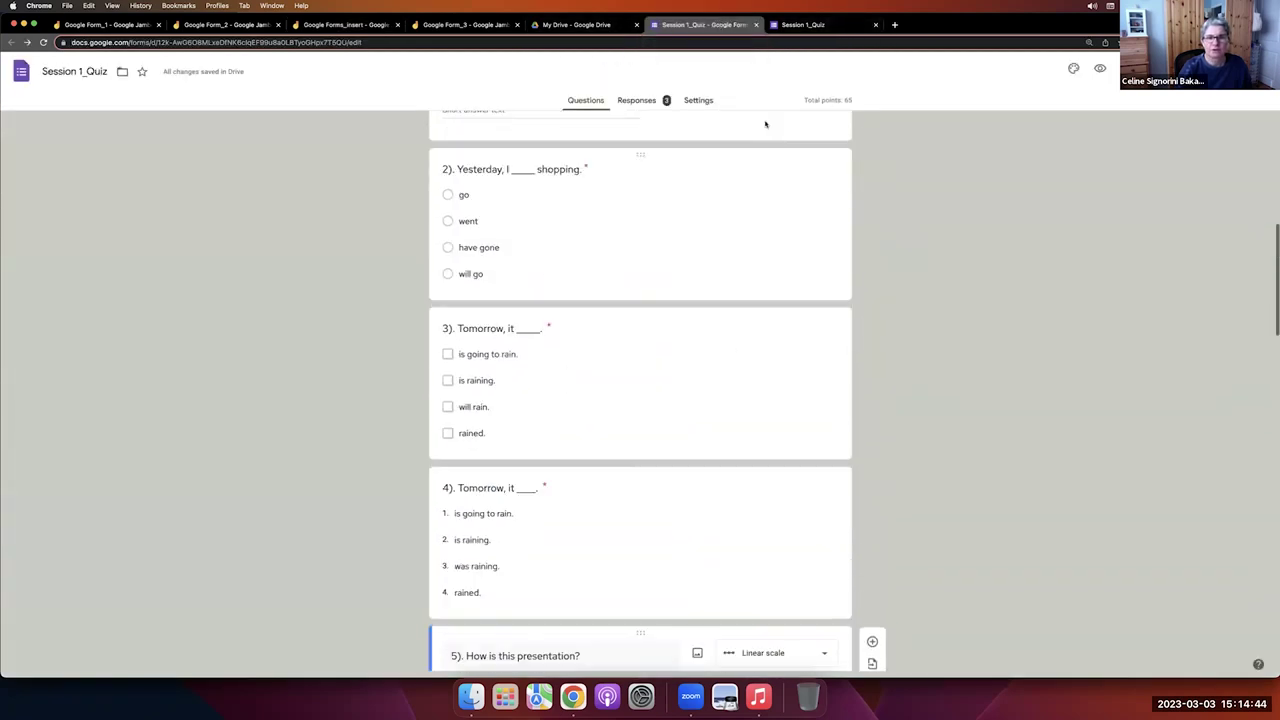
scroll(766, 124, "up", 6)
scroll(692, 296, "down", 3)
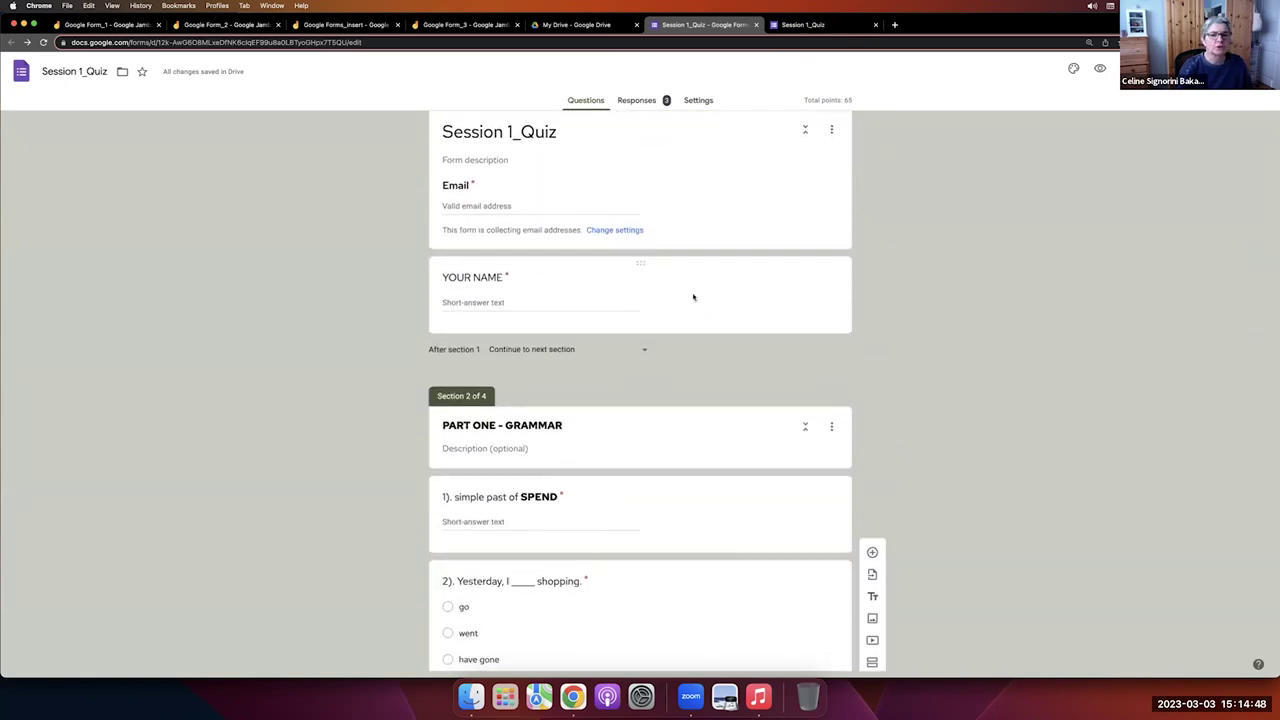
scroll(803, 339, "down", 5)
scroll(803, 339, "up", 6)
left_click(800, 339)
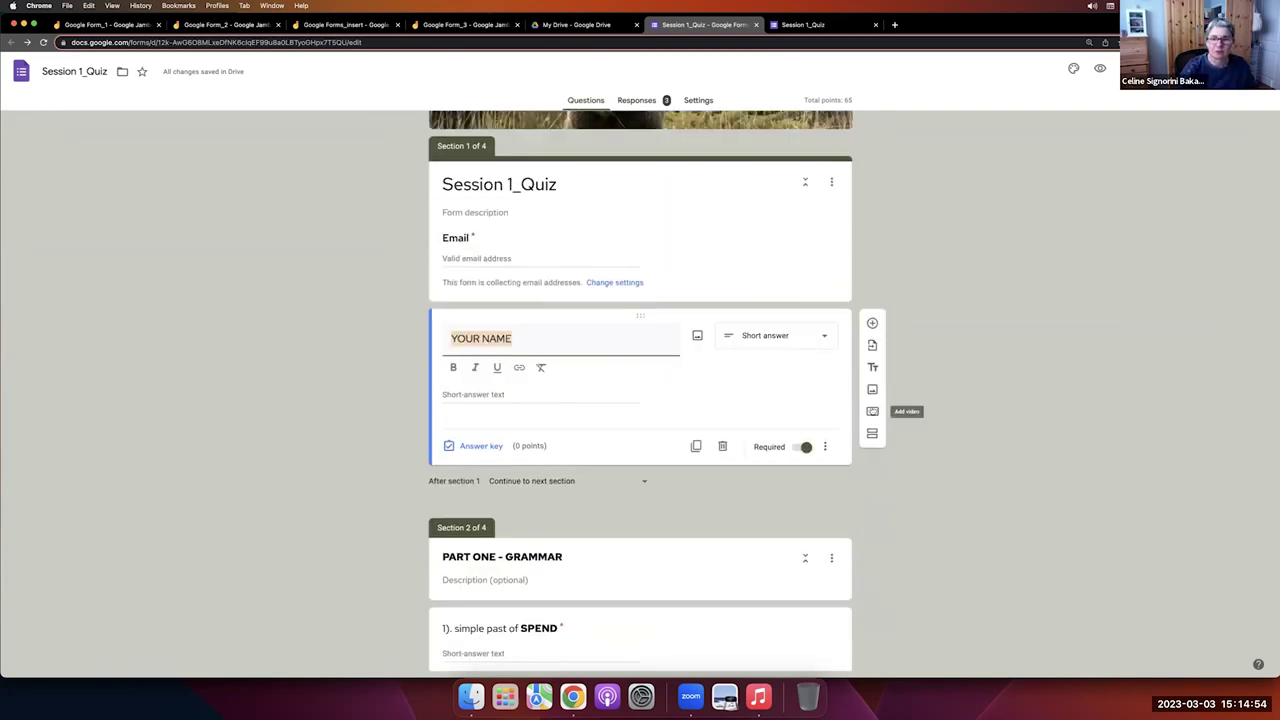
left_click(872, 411)
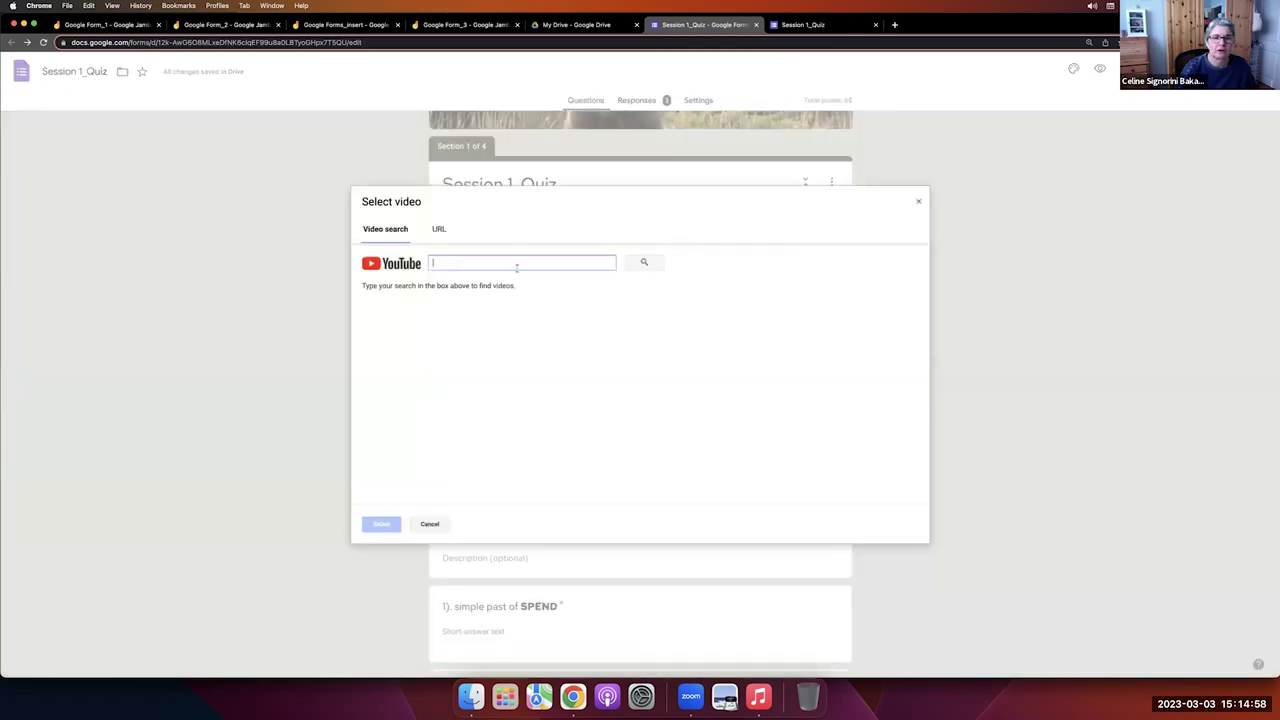
Search the web for "ted ed" in a new browser tab and open the TED-Ed site.
left_click(895, 25)
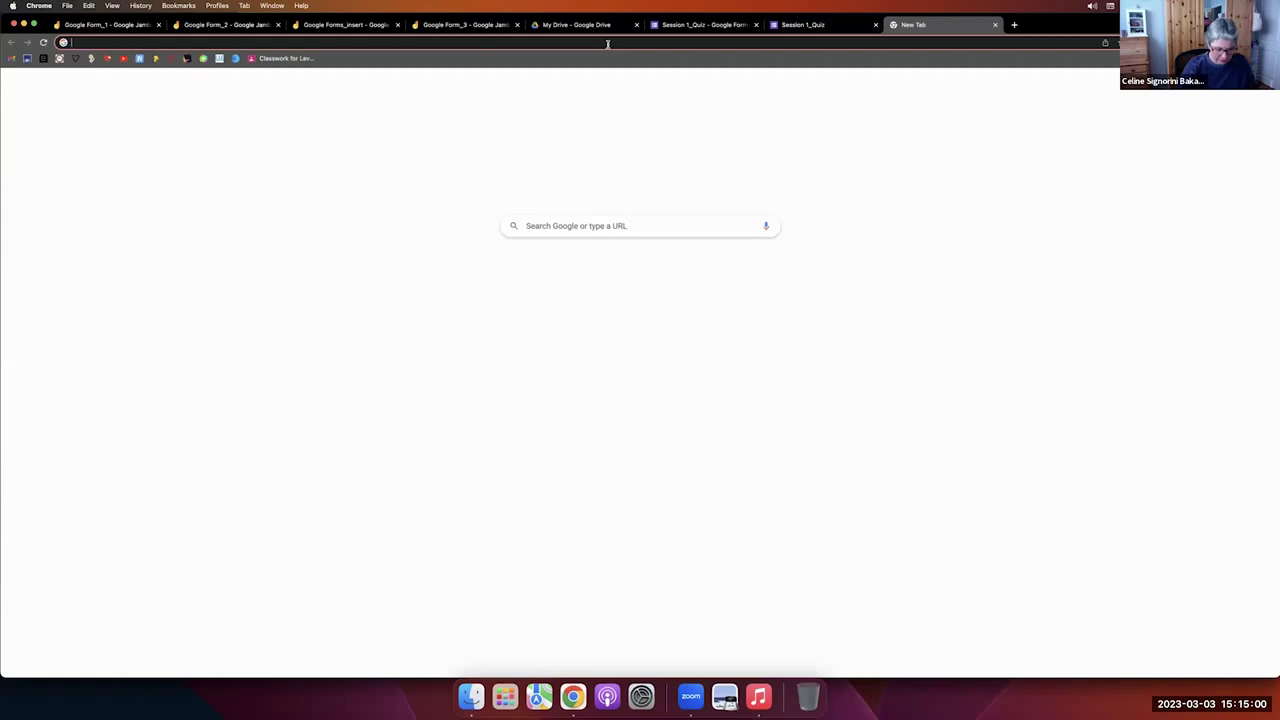
left_click(607, 43)
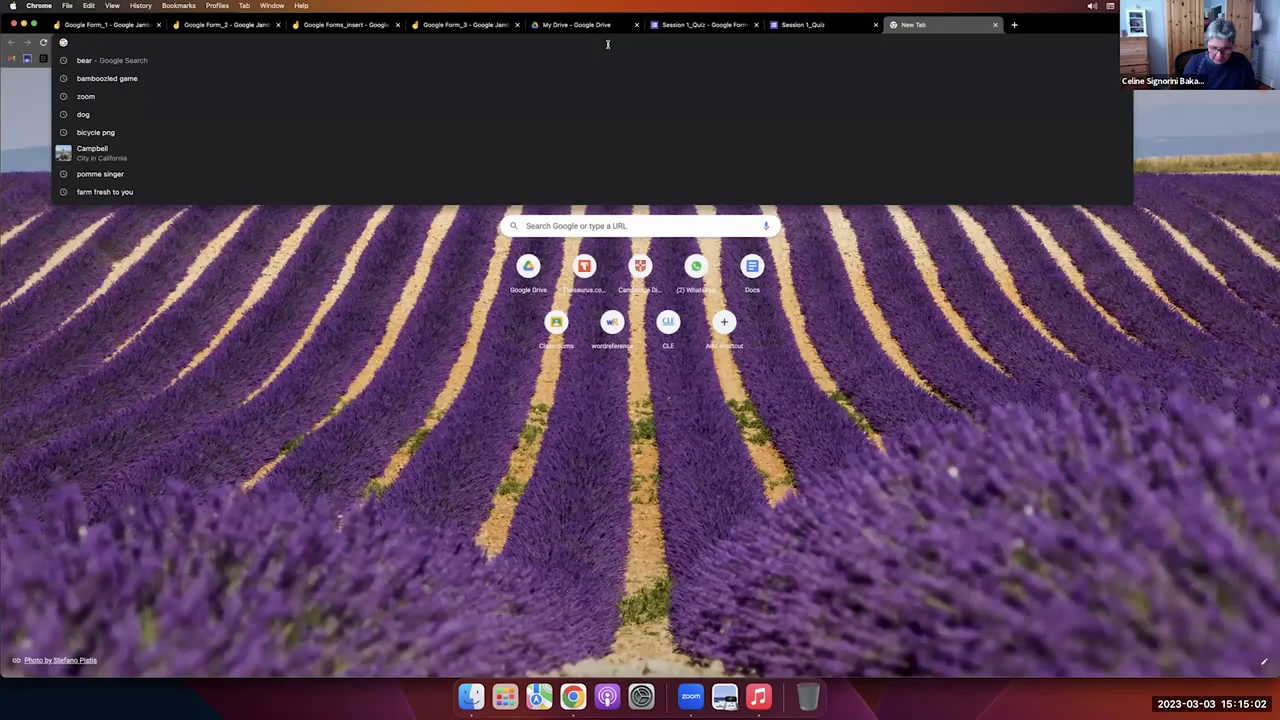
type("ted ed")
key("Return")
left_click(241, 251)
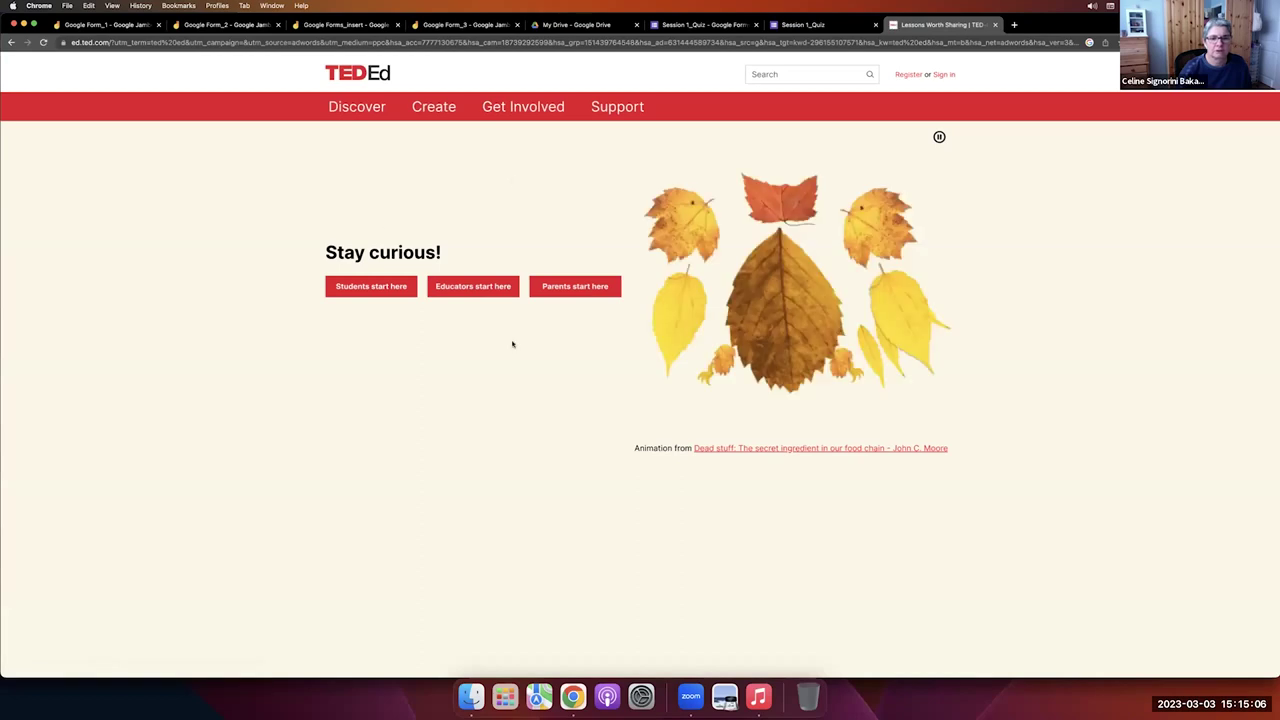
Browse the TED-Ed educator page and its lesson list, and open the lesson "How one journalist risked her life to hold murderers accountable".
mouse_move(360, 110)
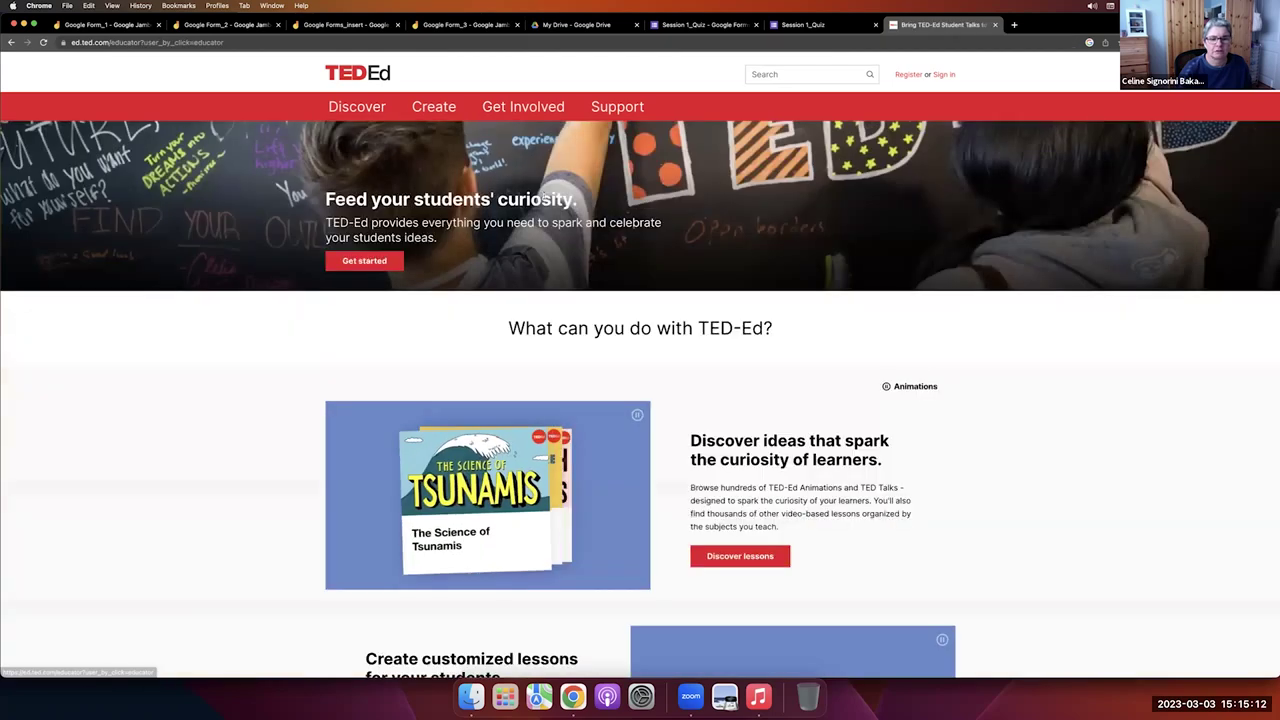
scroll(544, 197, "down", 10)
scroll(544, 197, "up", 5)
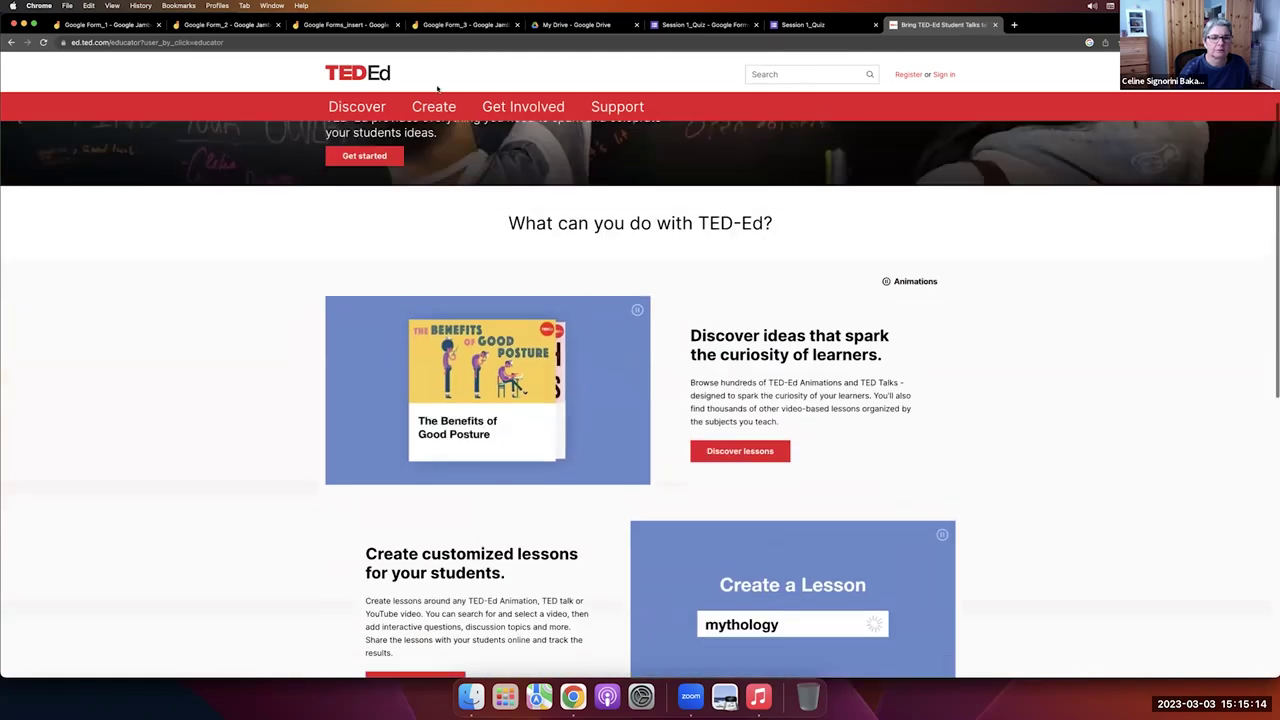
left_click(359, 150)
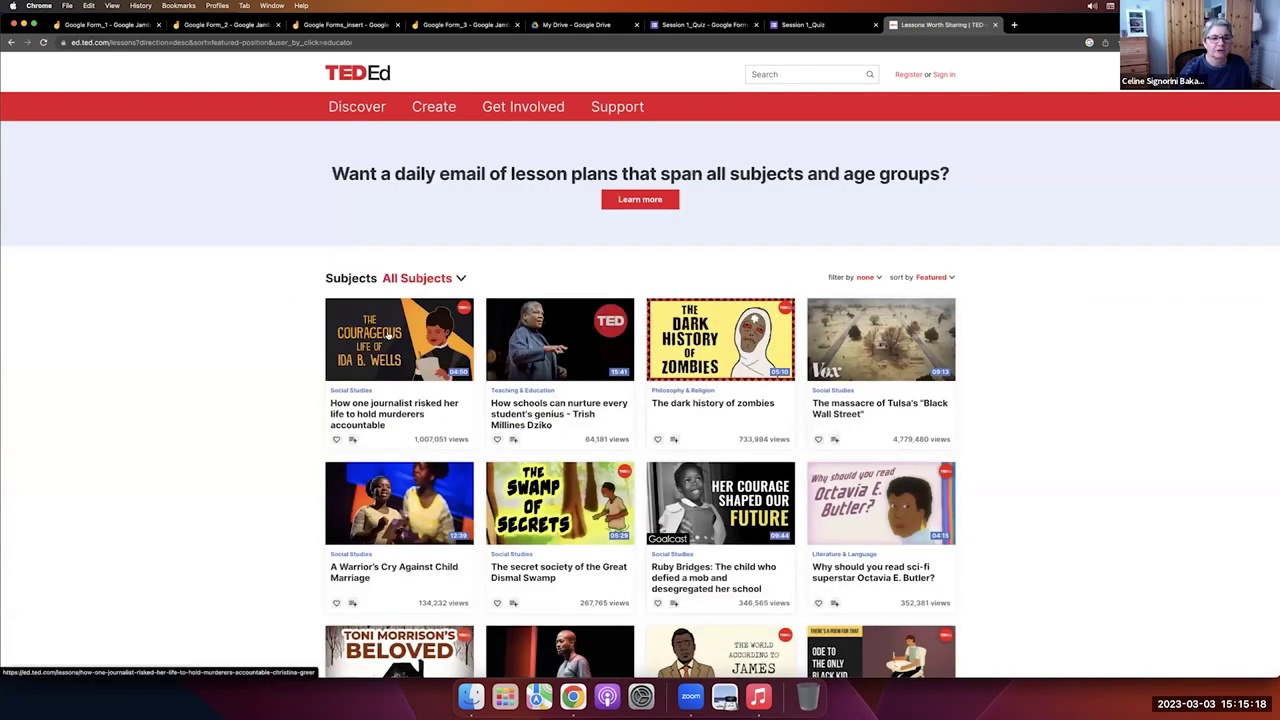
left_click(388, 336)
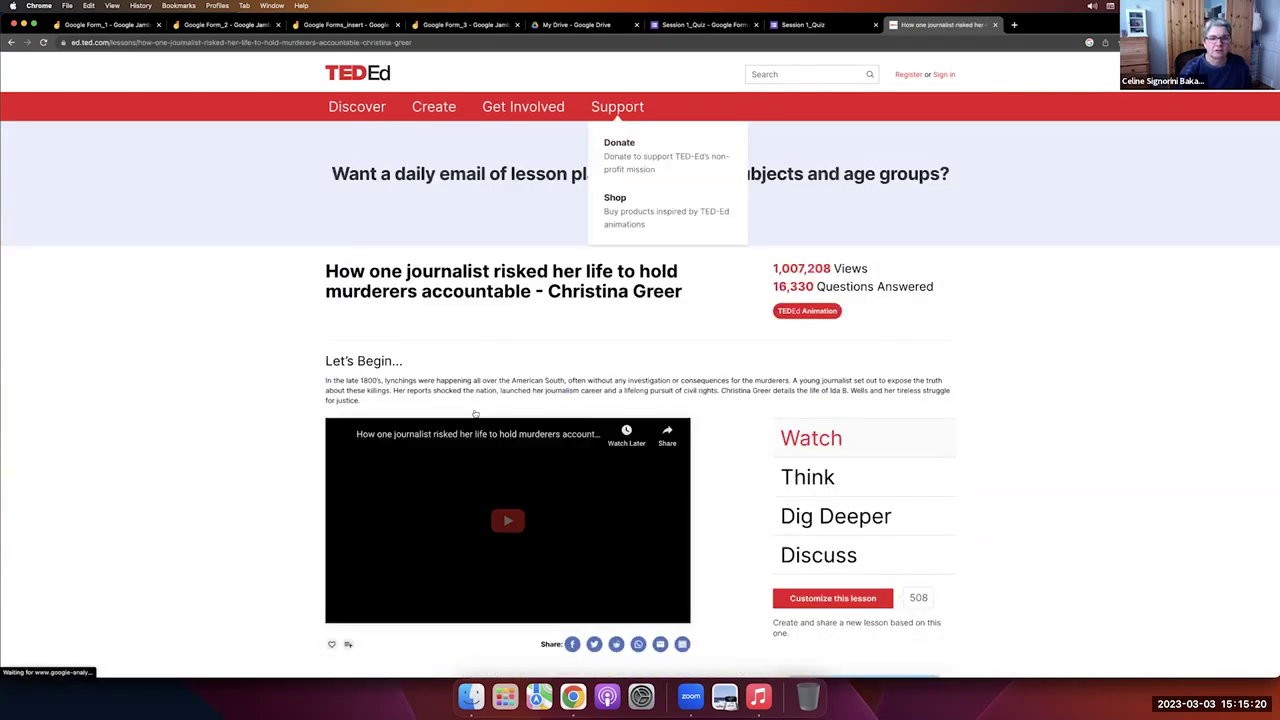
Play the lesson's video, open it on YouTube, copy its web address and close the YouTube page.
left_click(604, 520)
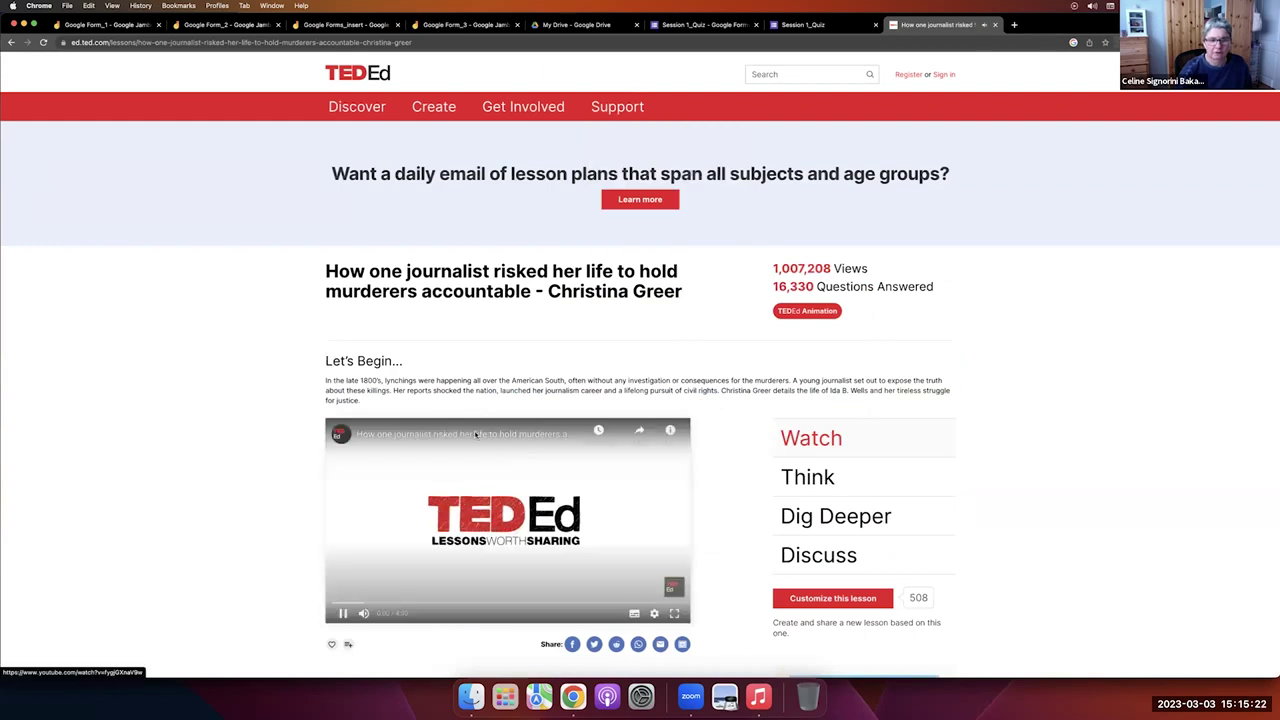
left_click(580, 434)
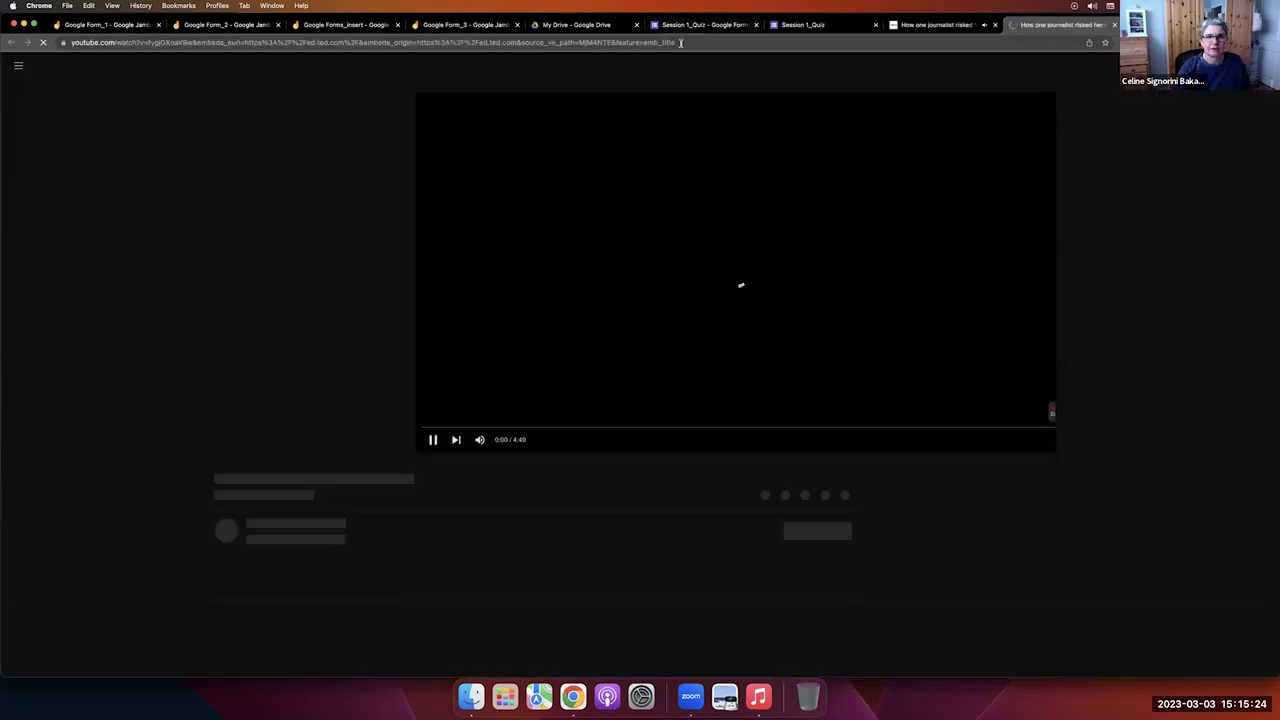
left_click(680, 42)
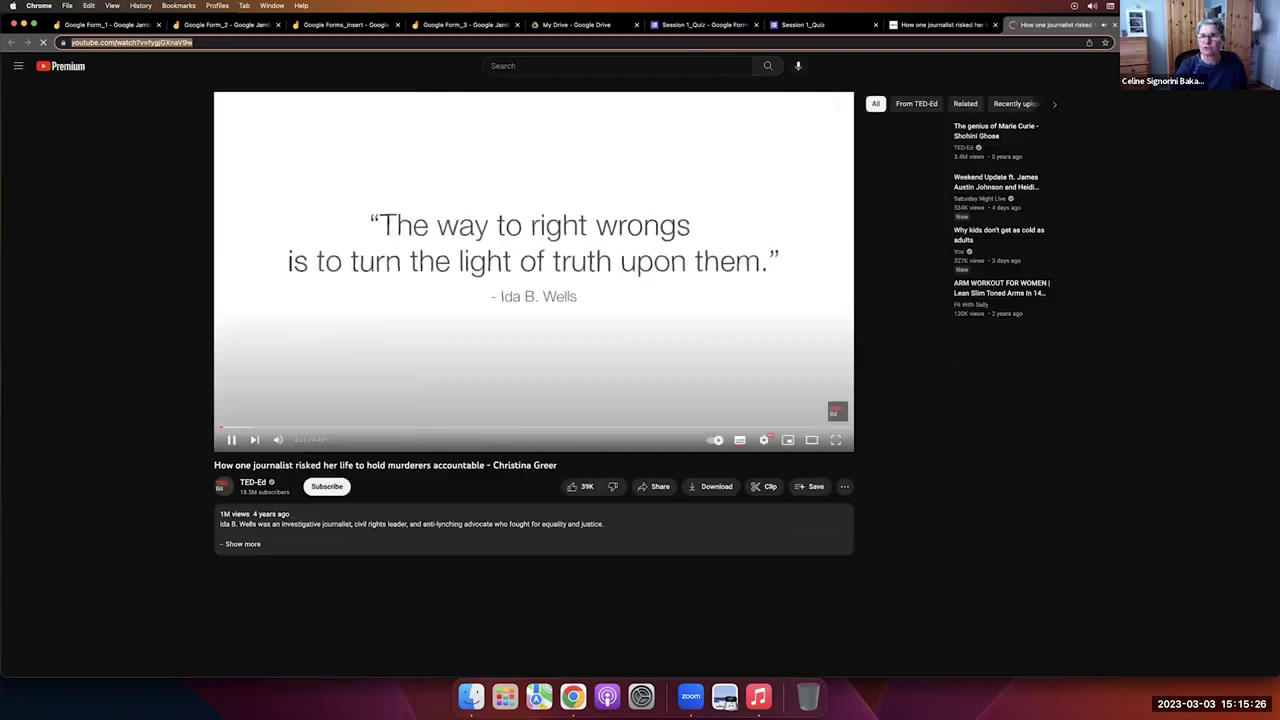
left_click(1112, 25)
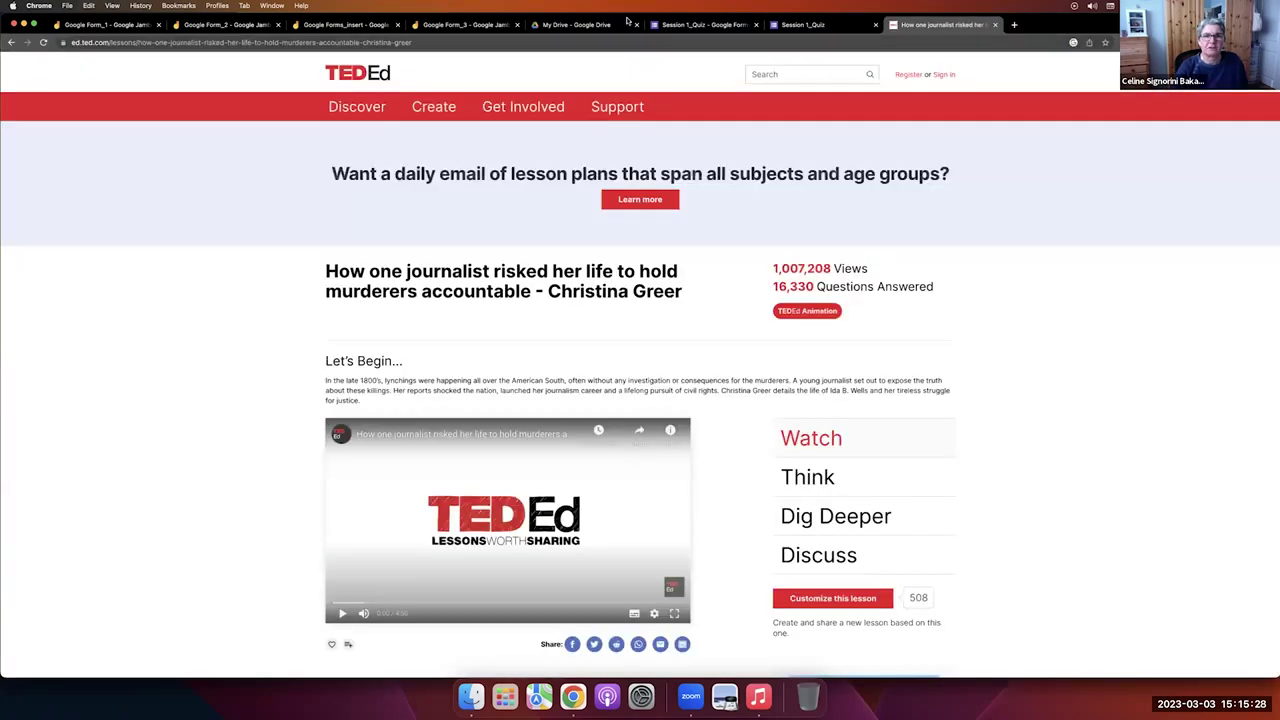
left_click(690, 25)
type("https://www.youtube.com/watch?v=fygjGXnaV9w")
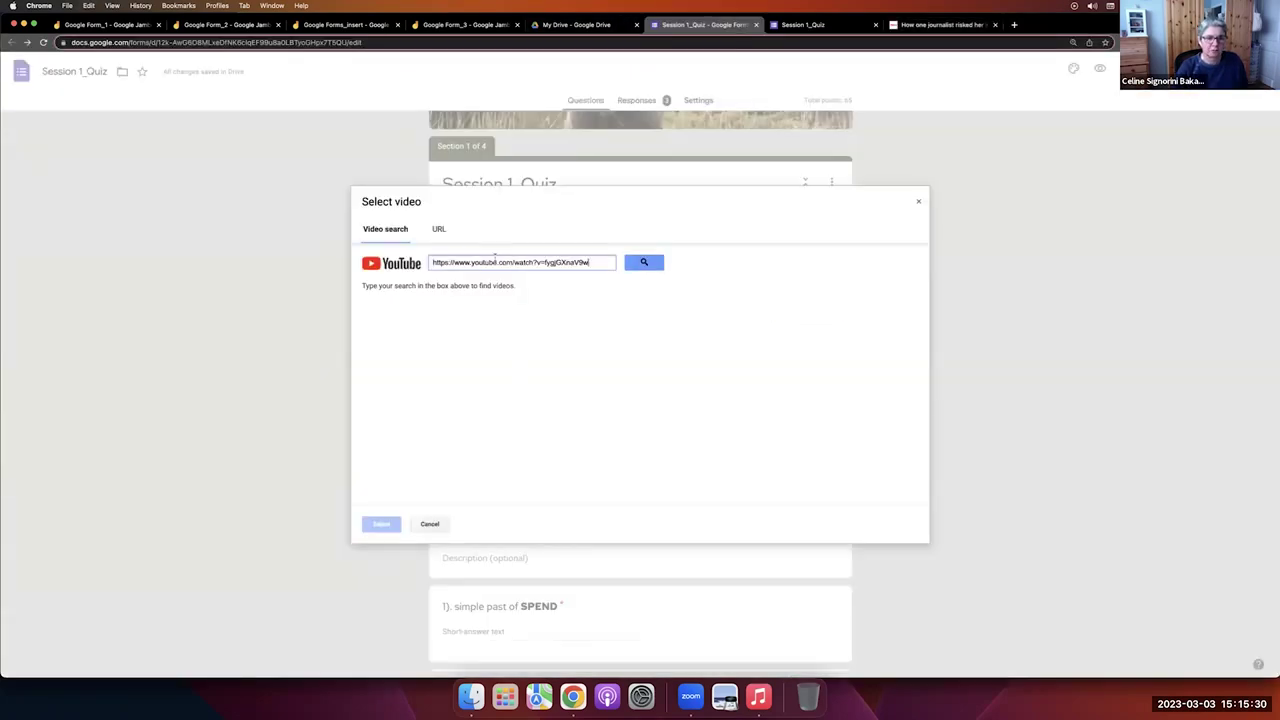
left_click(644, 262)
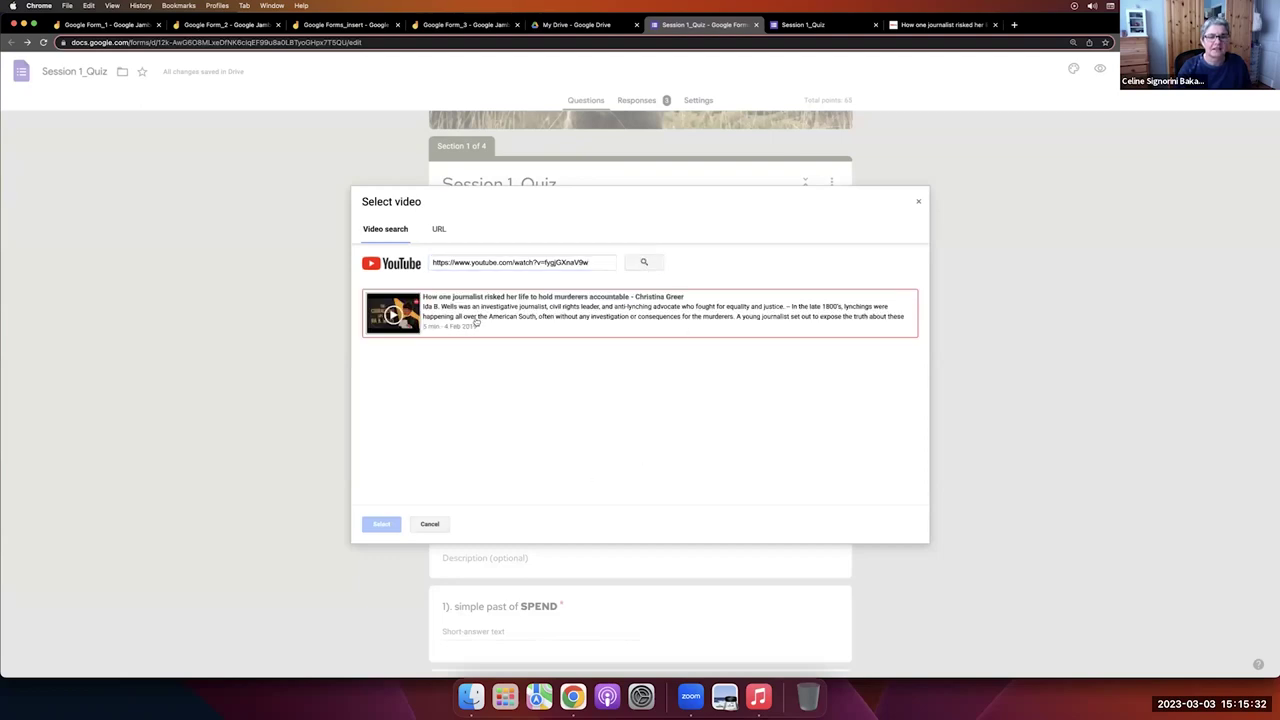
left_click(477, 321)
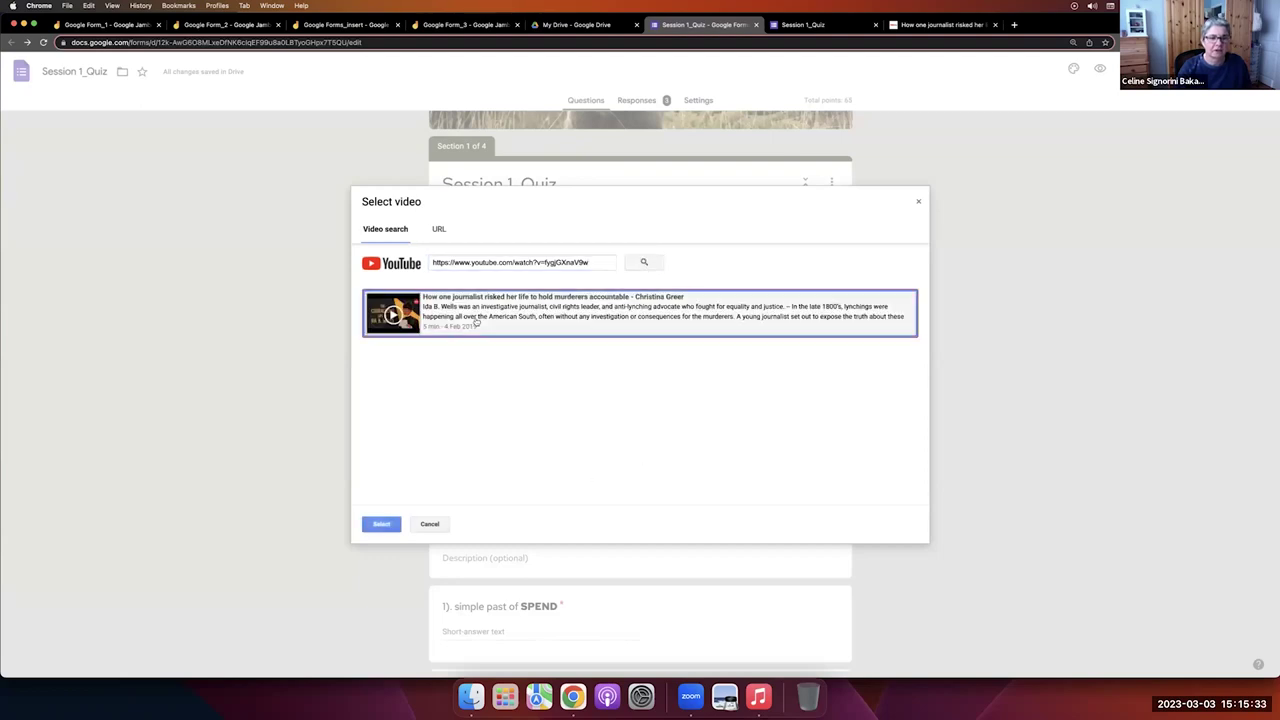
left_click(373, 524)
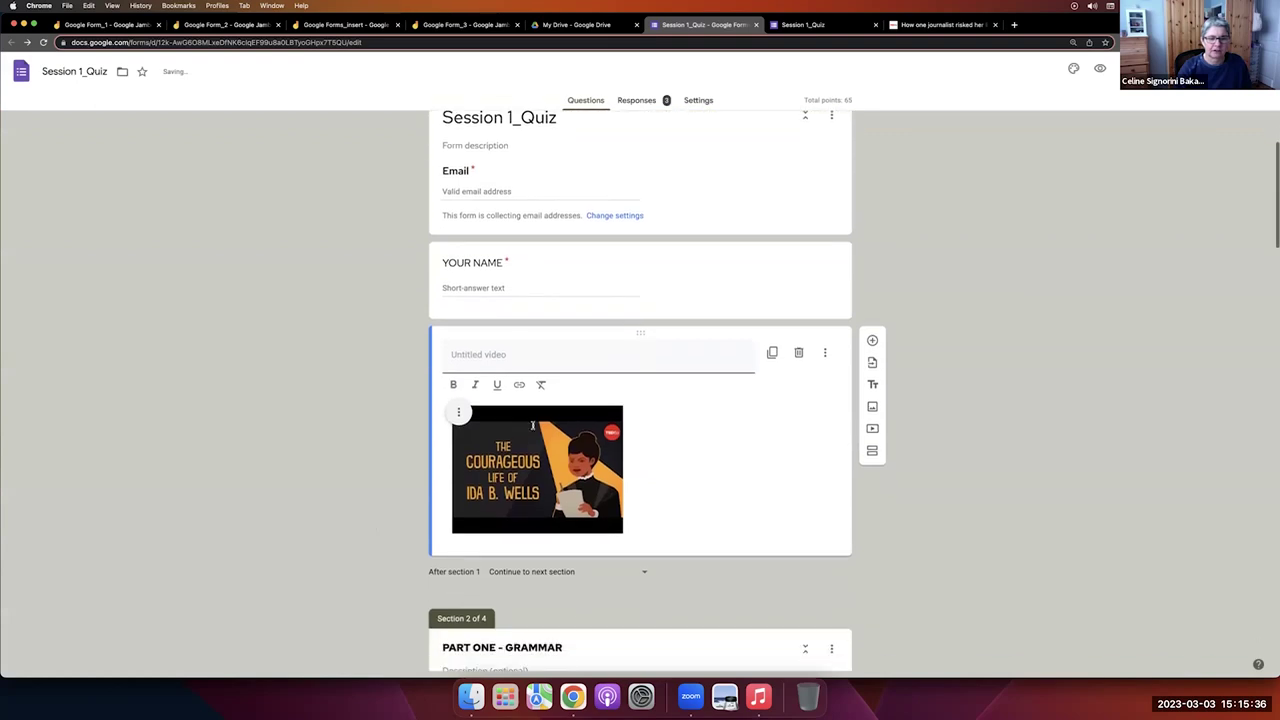
Centre the inserted video in its block and title it TED-ED.
left_click(458, 407)
left_click(420, 438)
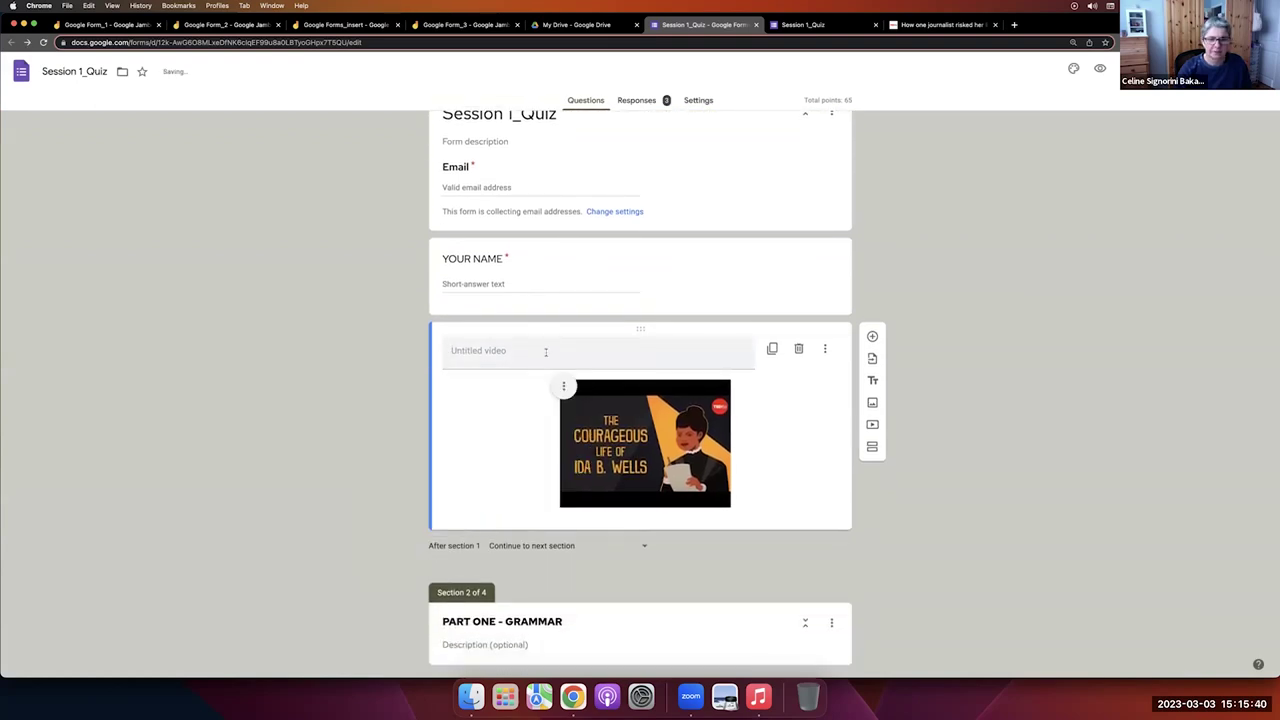
left_click(545, 351)
type("TE-ED")
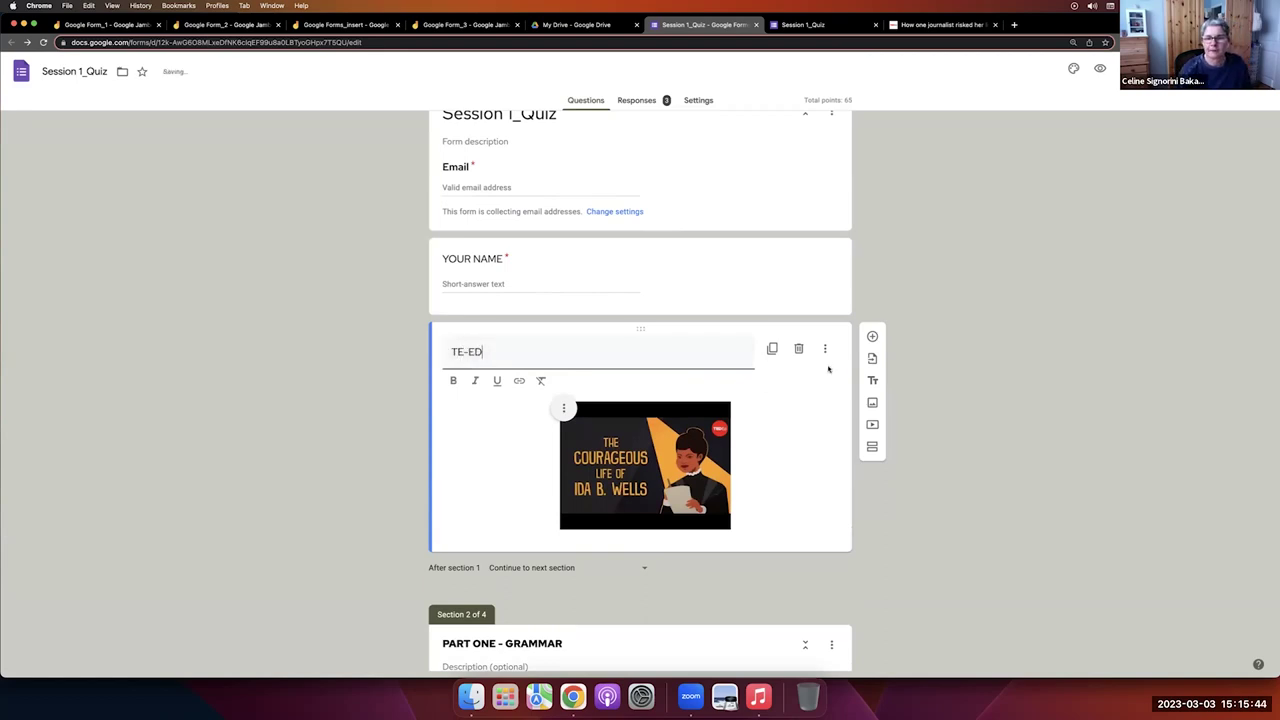
left_click(952, 310)
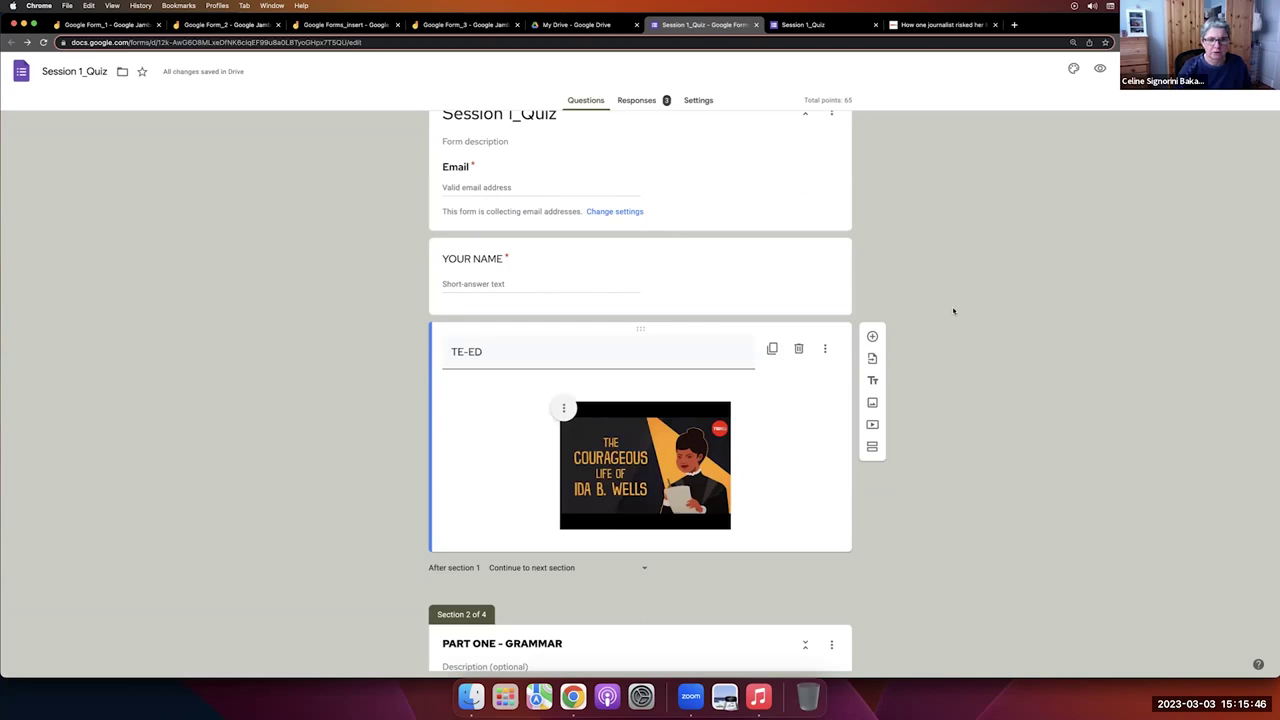
left_click(464, 351)
type("D")
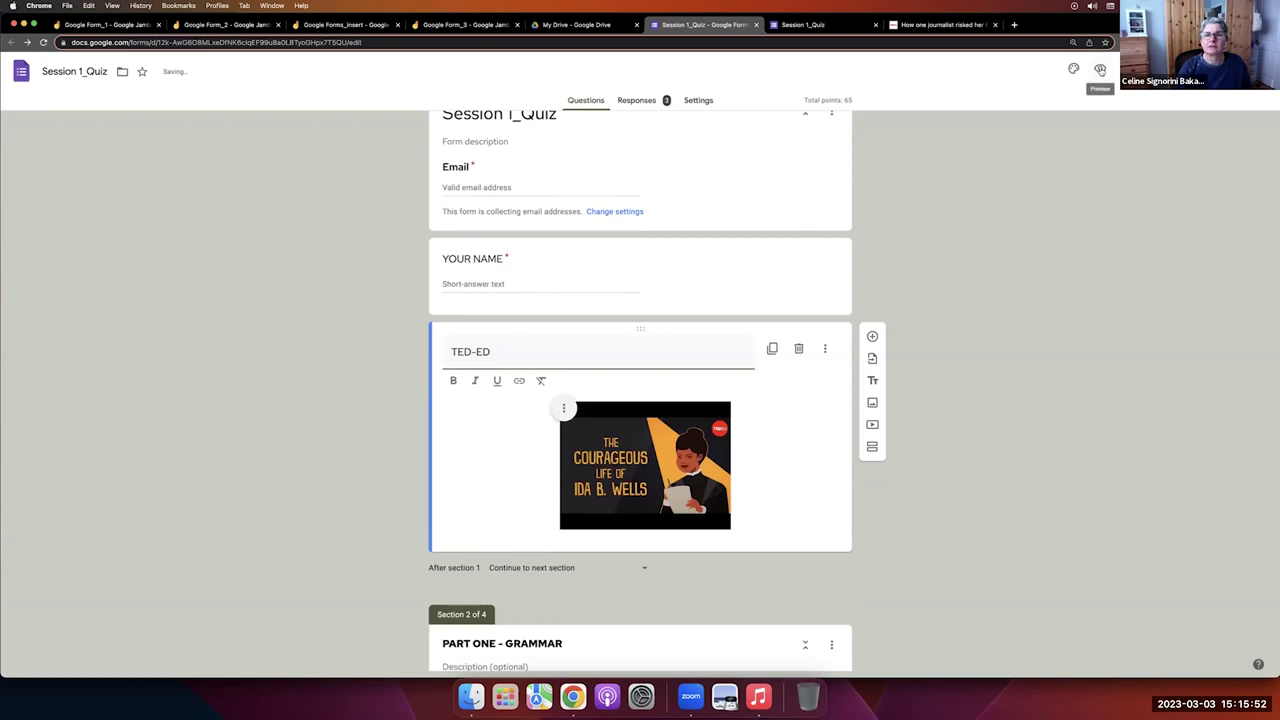
Preview the form, play the TED-ED video in it and close the preview.
left_click(1100, 70)
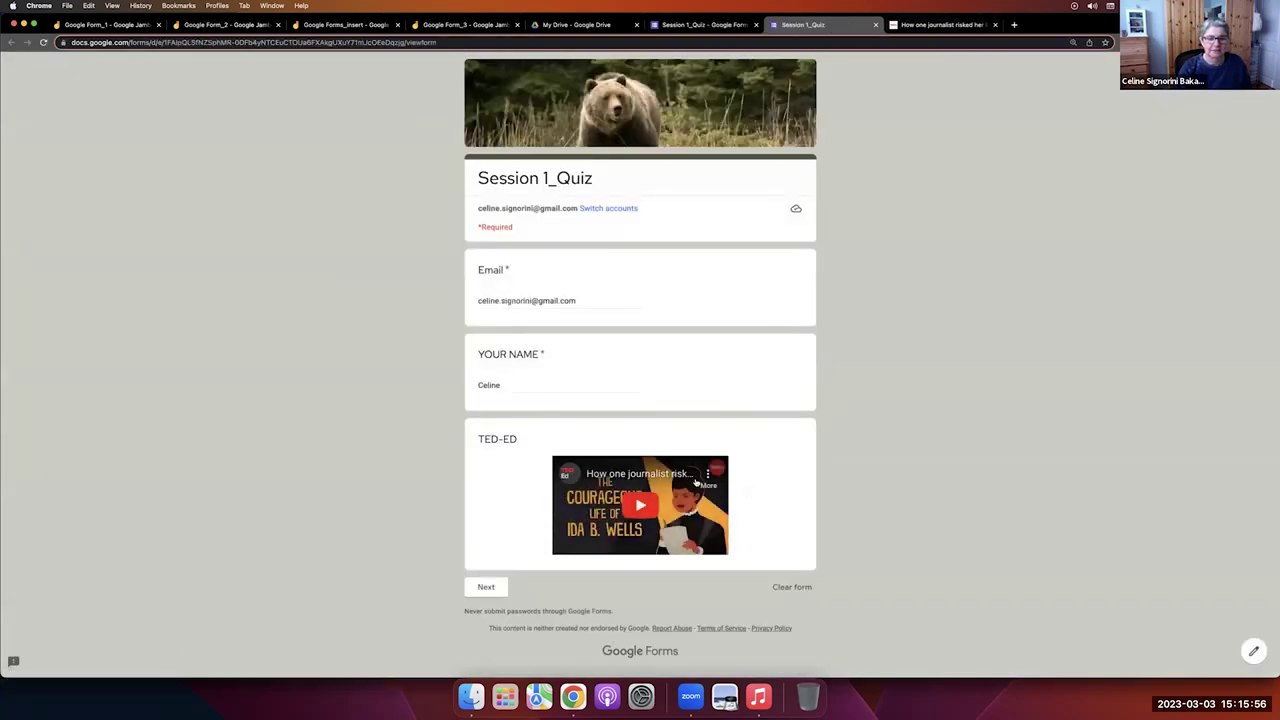
left_click(642, 505)
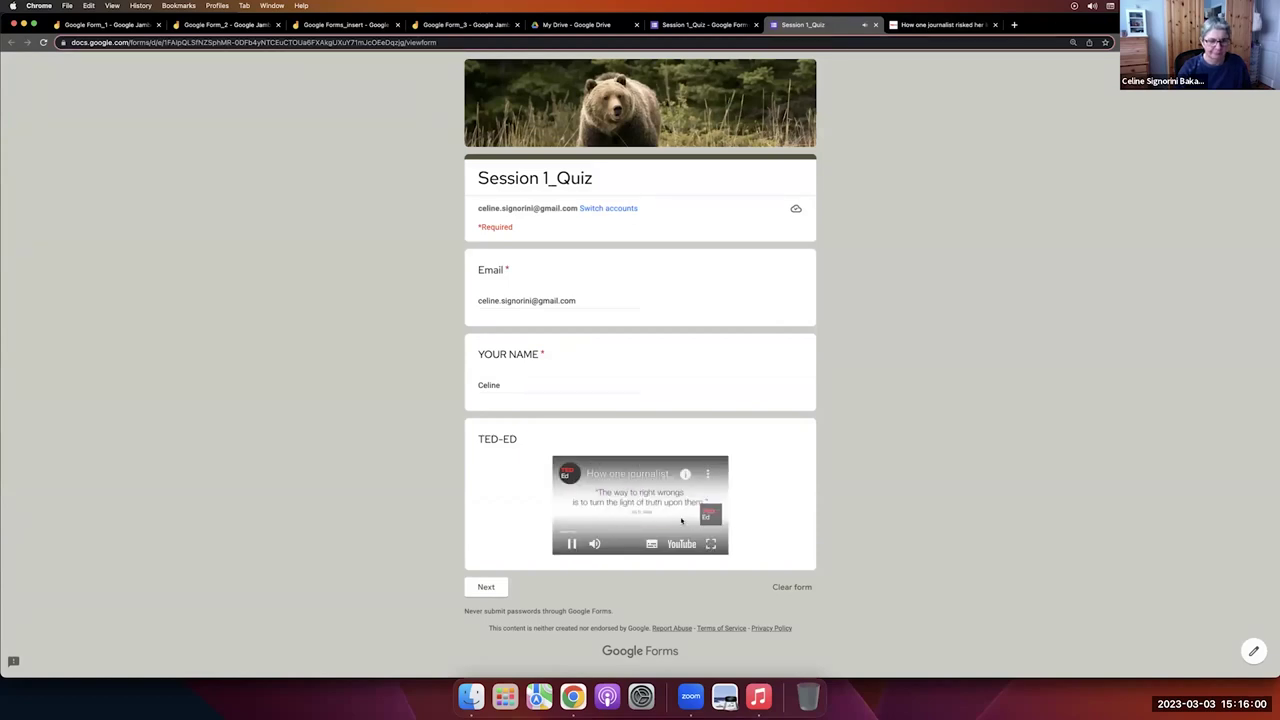
left_click(876, 25)
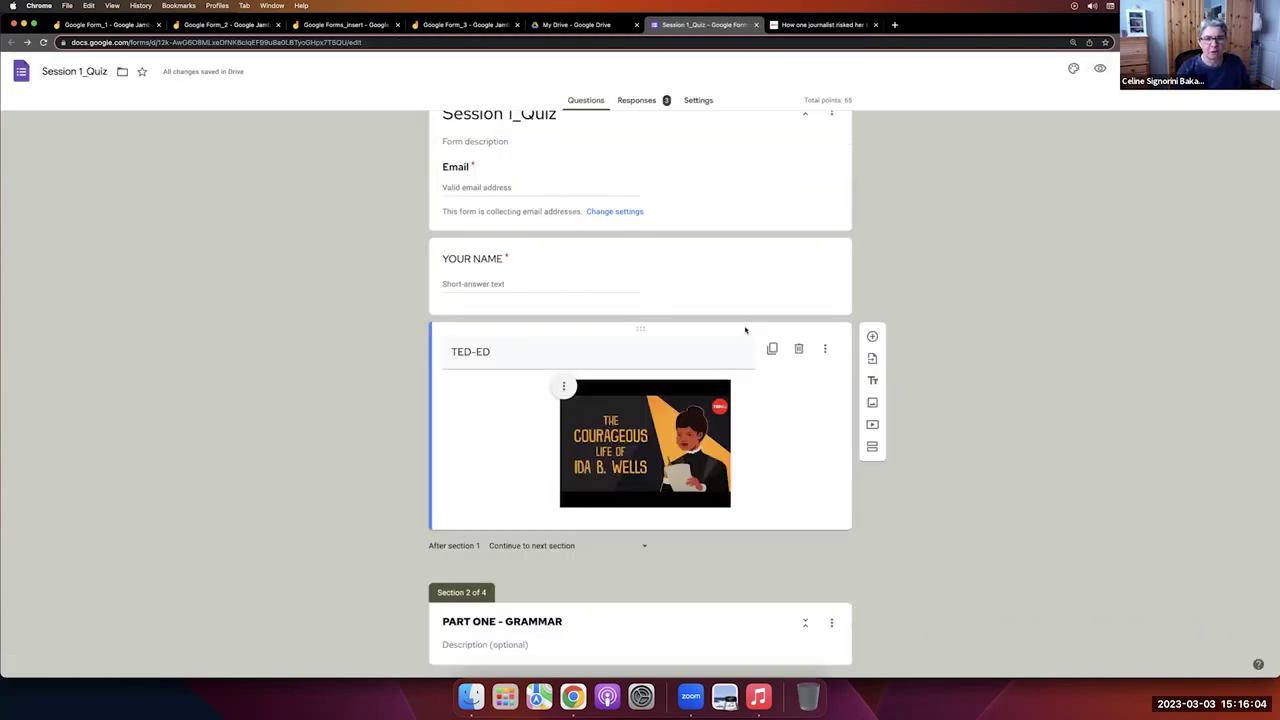
Search Google Images for "tree" and insert a green cartoon tree as an image block below the TED-ED video.
left_click(872, 402)
left_click(669, 239)
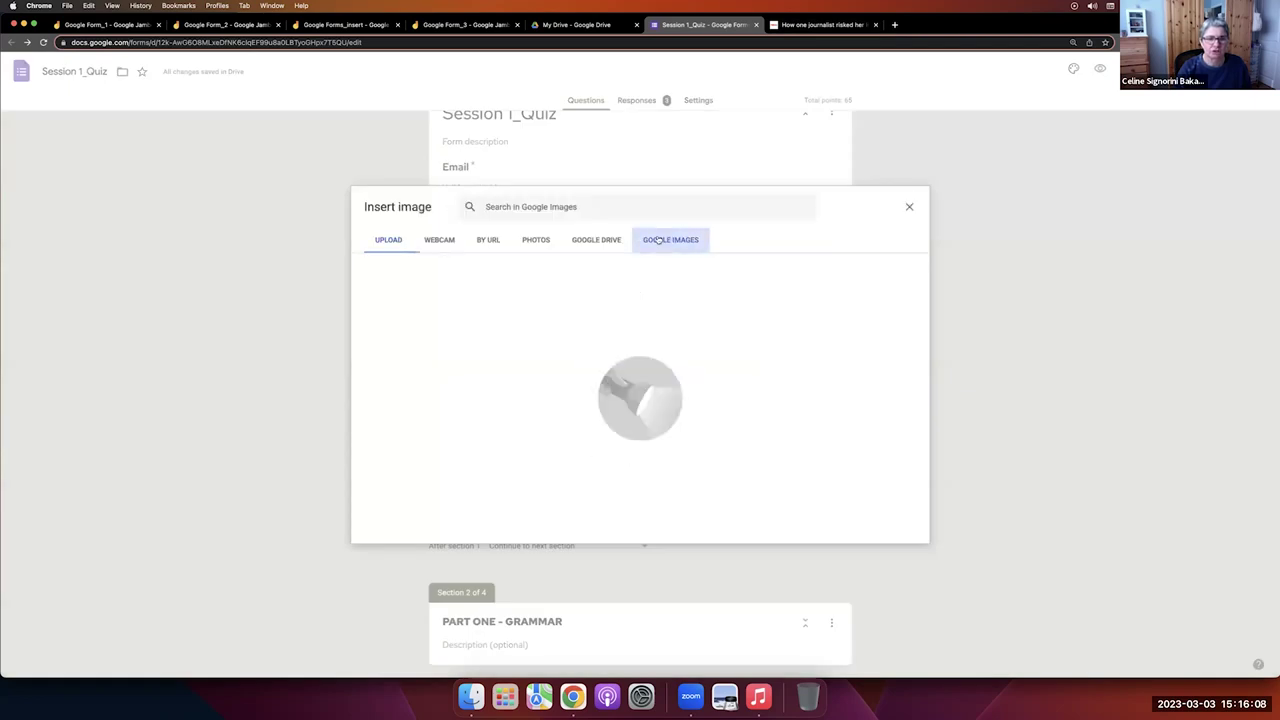
type("tree")
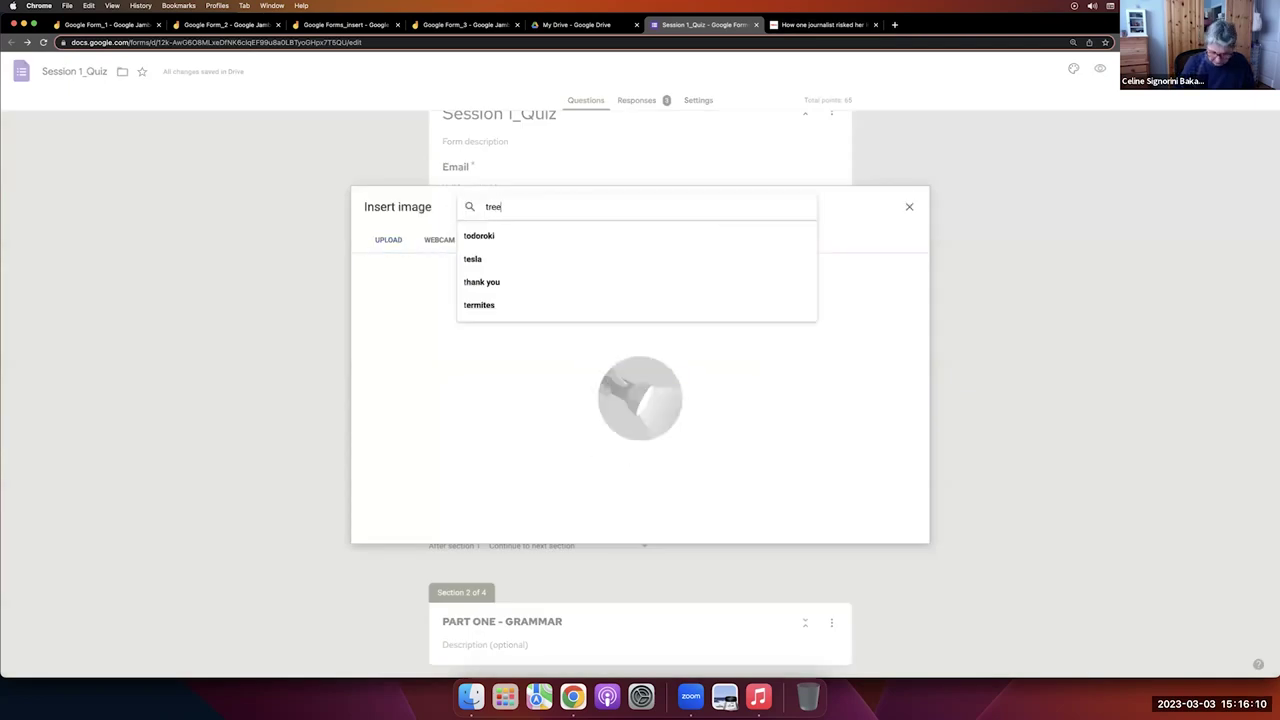
key("Return")
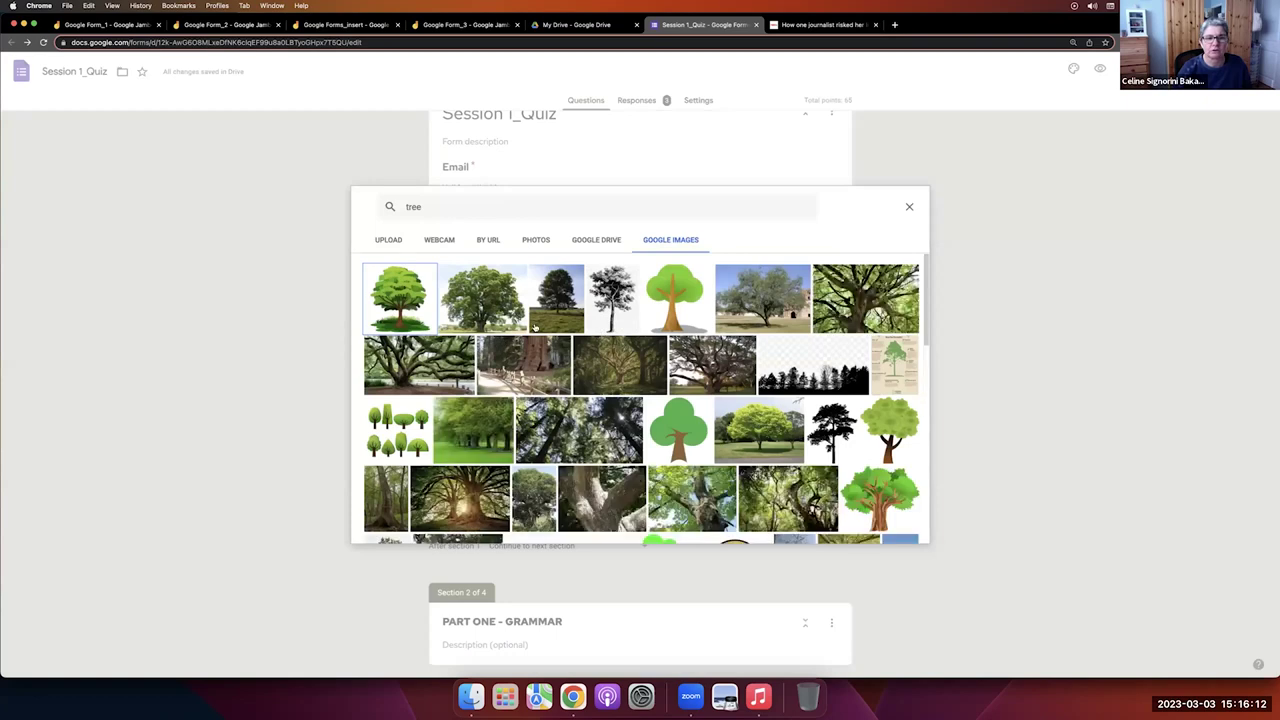
left_click(408, 300)
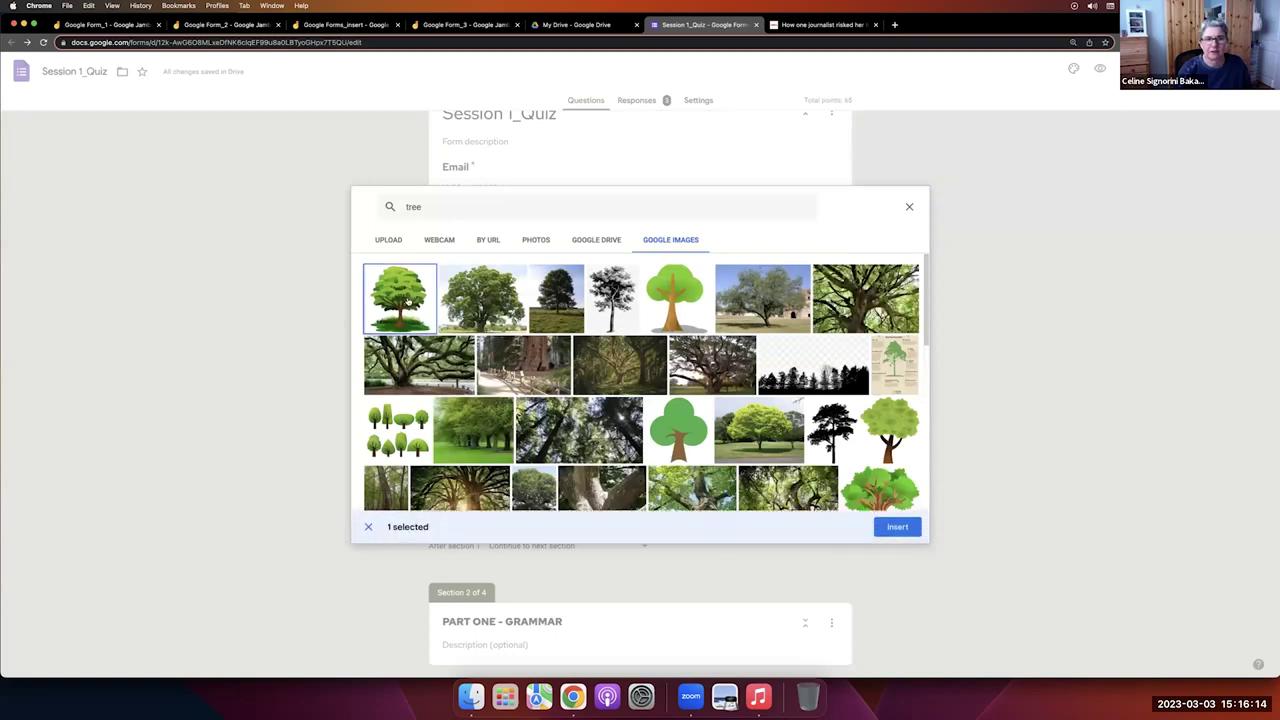
left_click(896, 527)
left_click(380, 288)
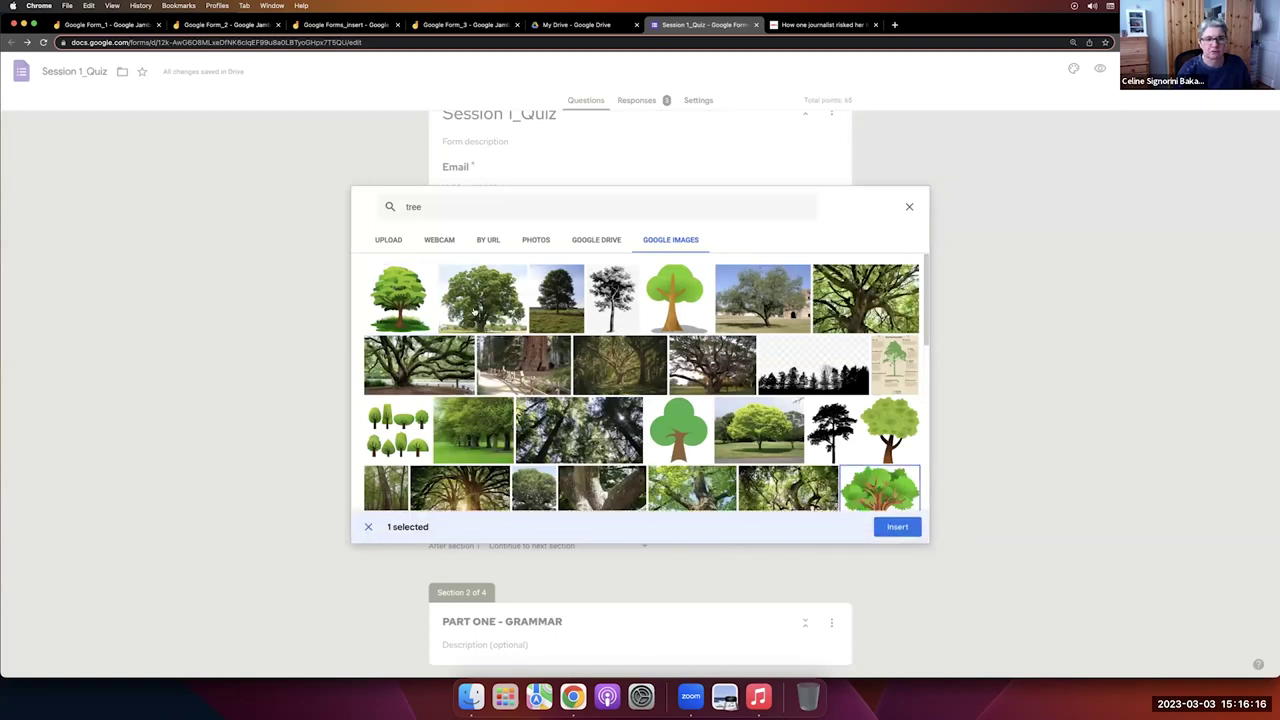
left_click(894, 526)
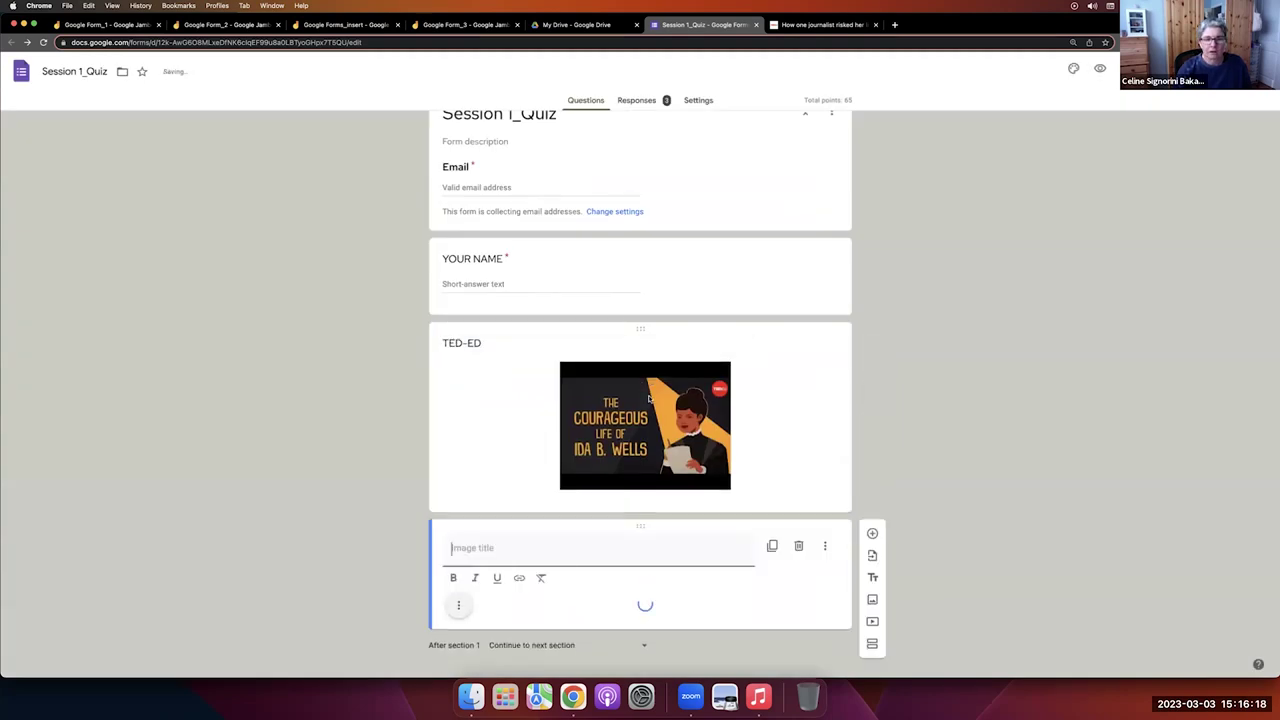
Centre the tree image in its block and title it Big tree.
left_click(459, 325)
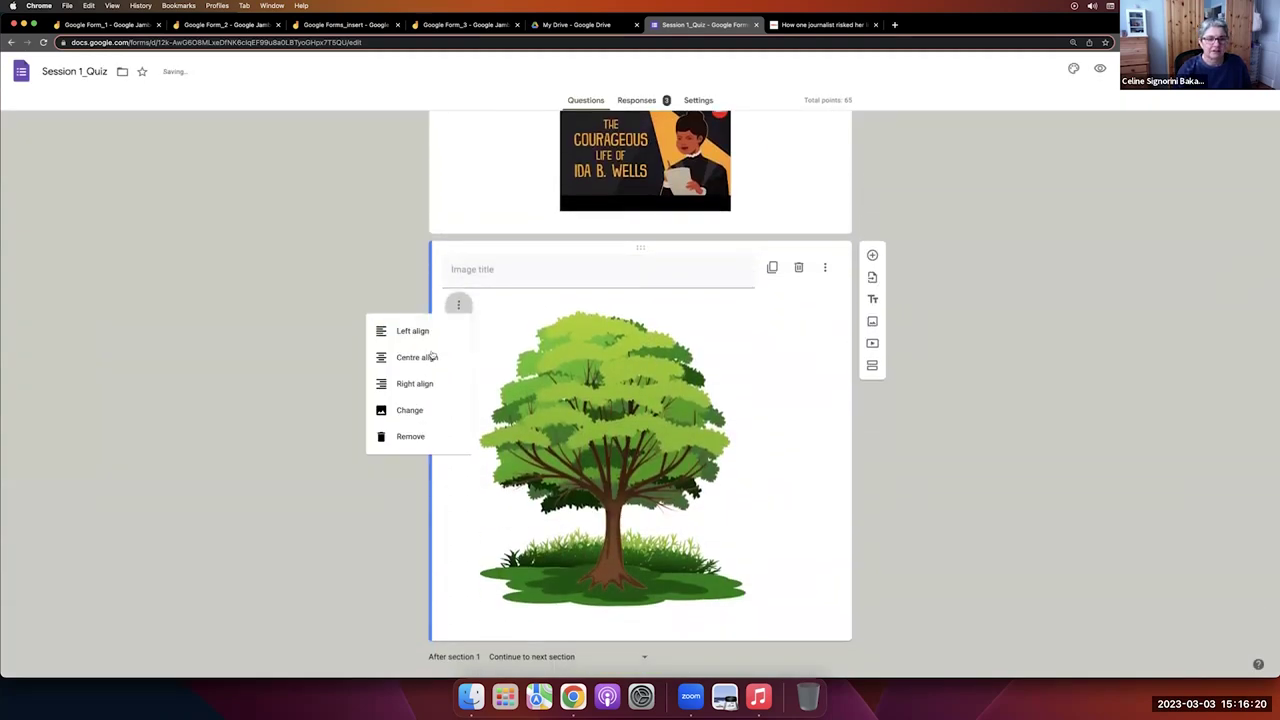
left_click(420, 357)
type("Big tree")
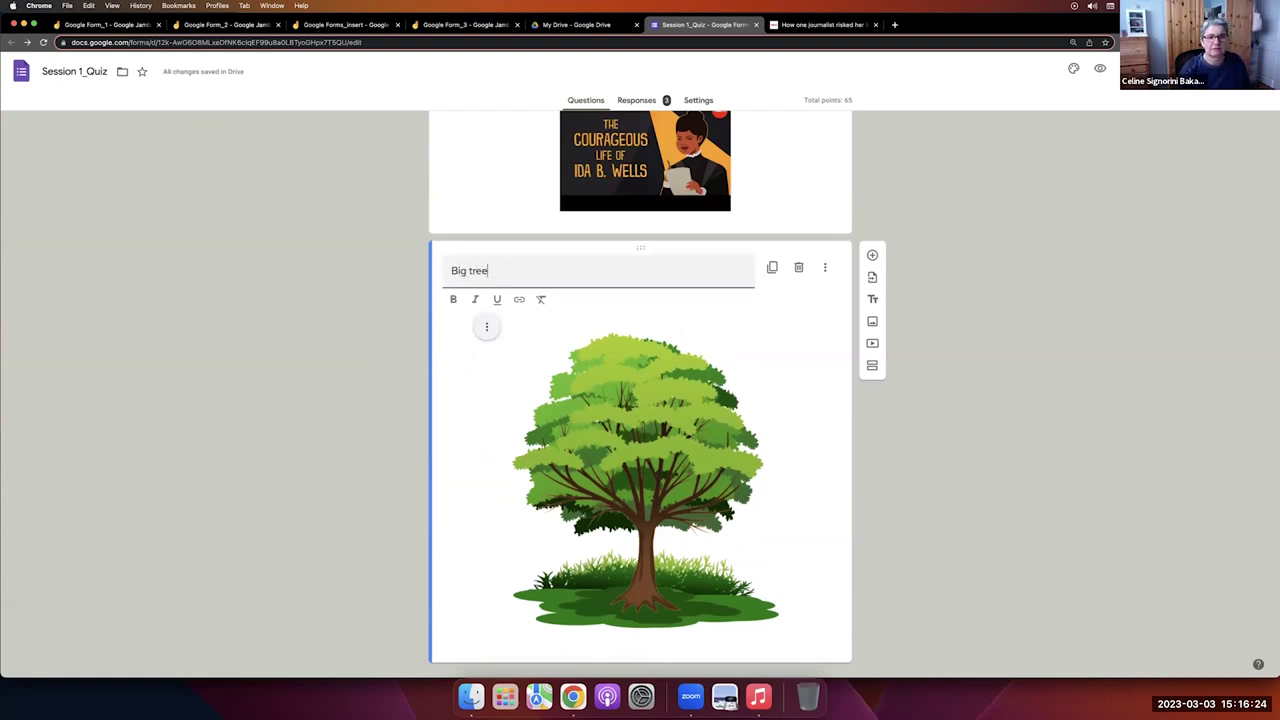
Format the Big tree title as underlined, italic and bold.
triple_click(487, 268)
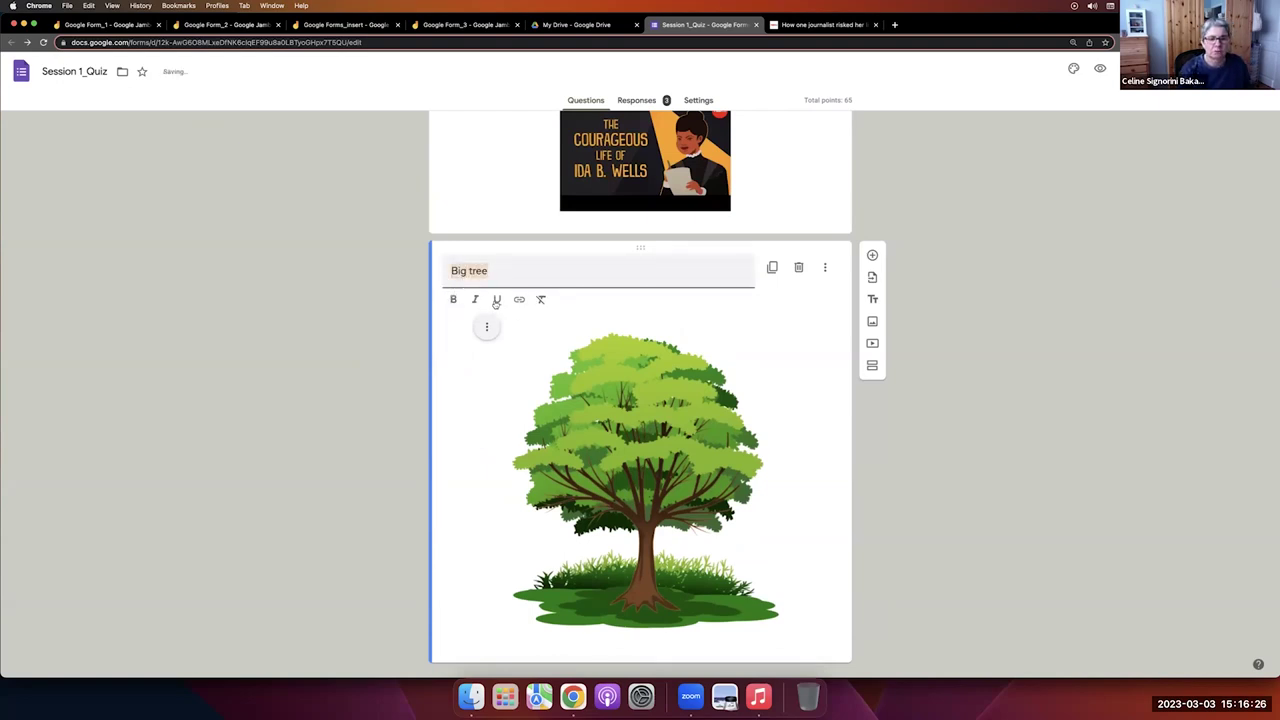
left_click(496, 300)
left_click(475, 300)
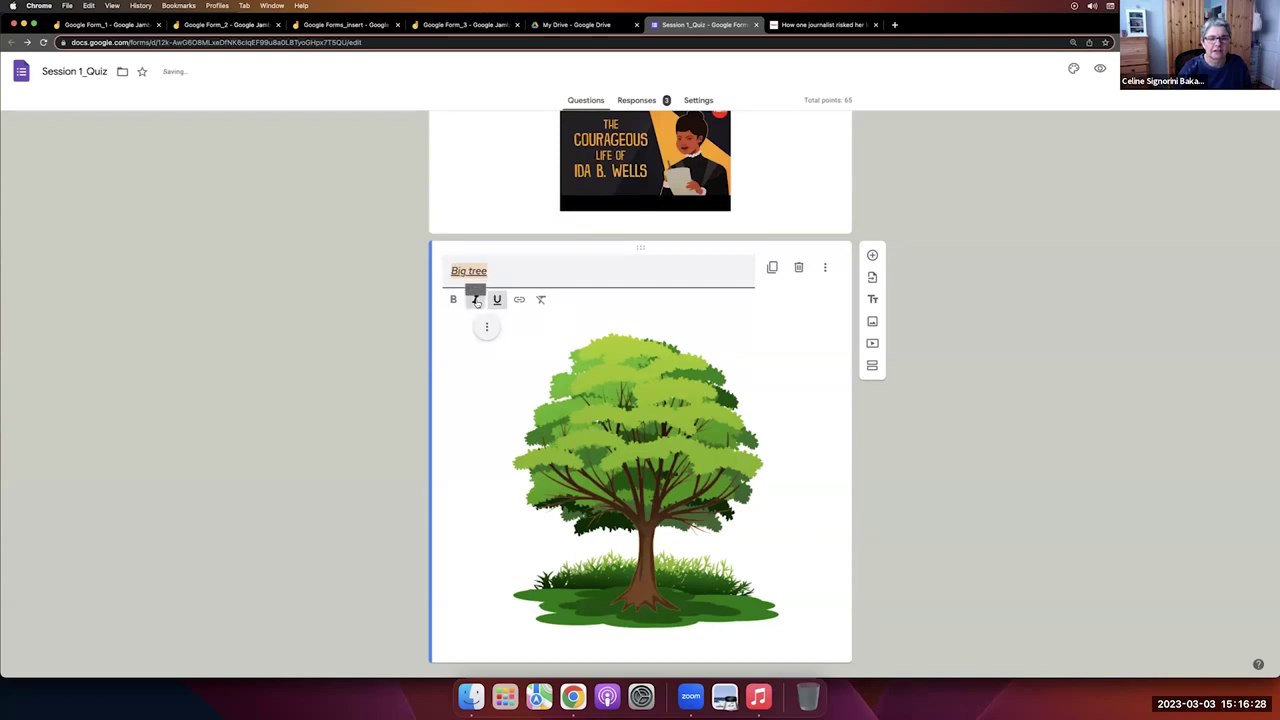
left_click(453, 300)
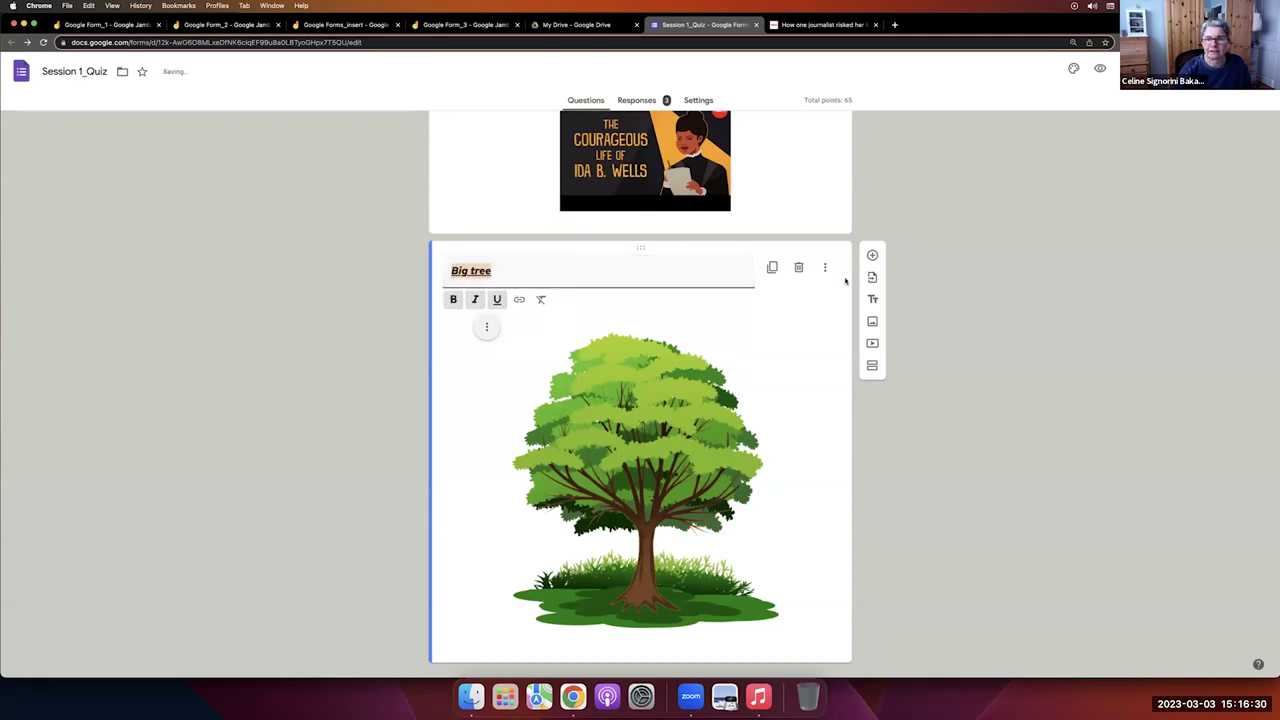
left_click(950, 258)
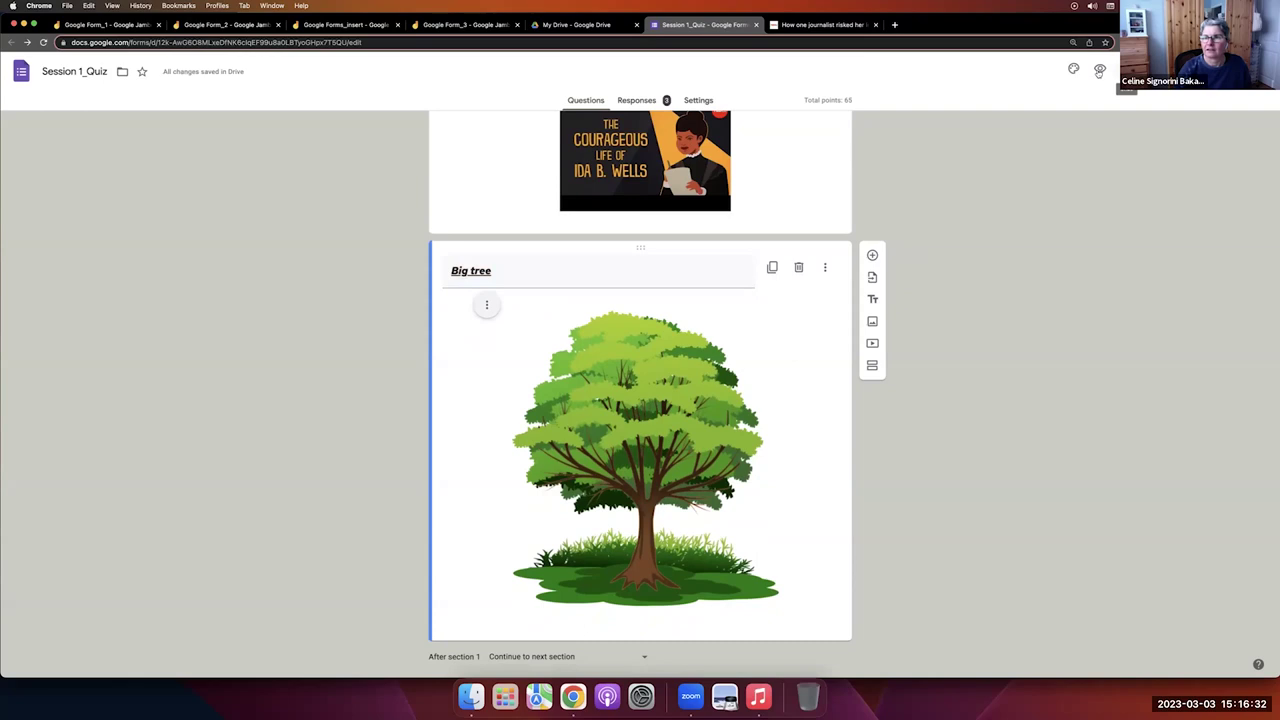
Preview the form down to the Big tree image and return to the form editor.
left_click(1100, 70)
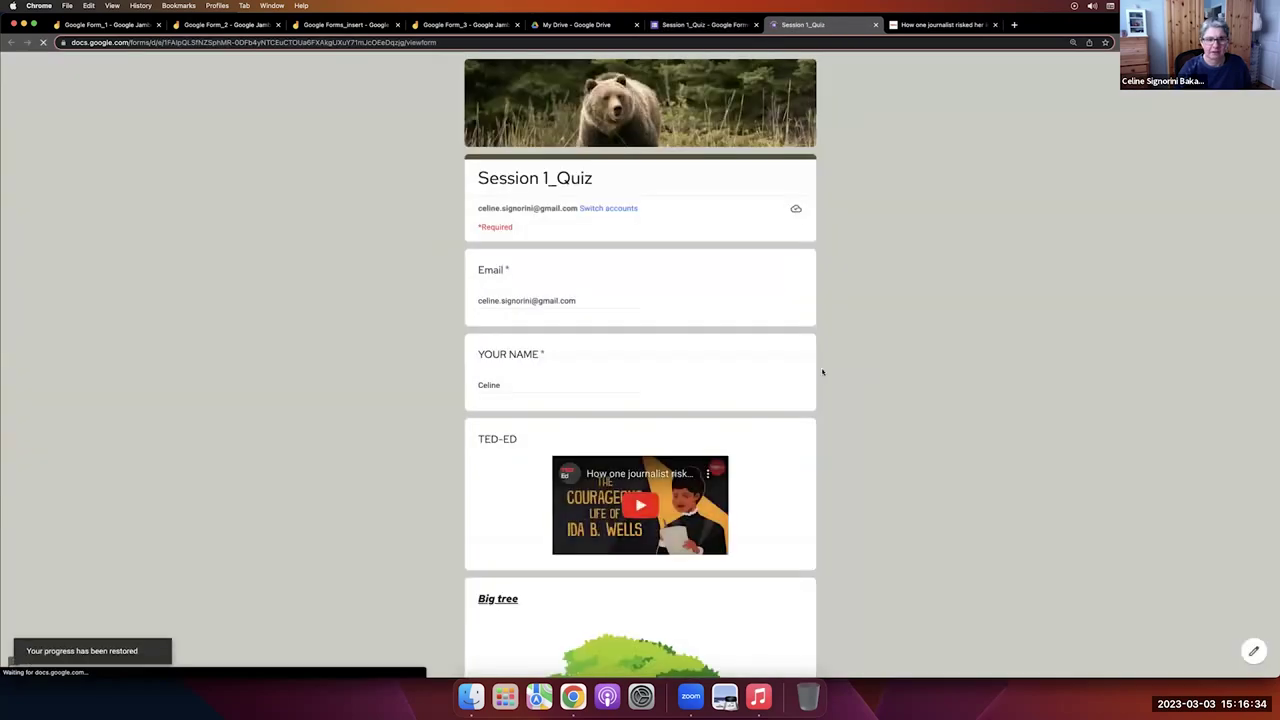
scroll(817, 373, "down", 5)
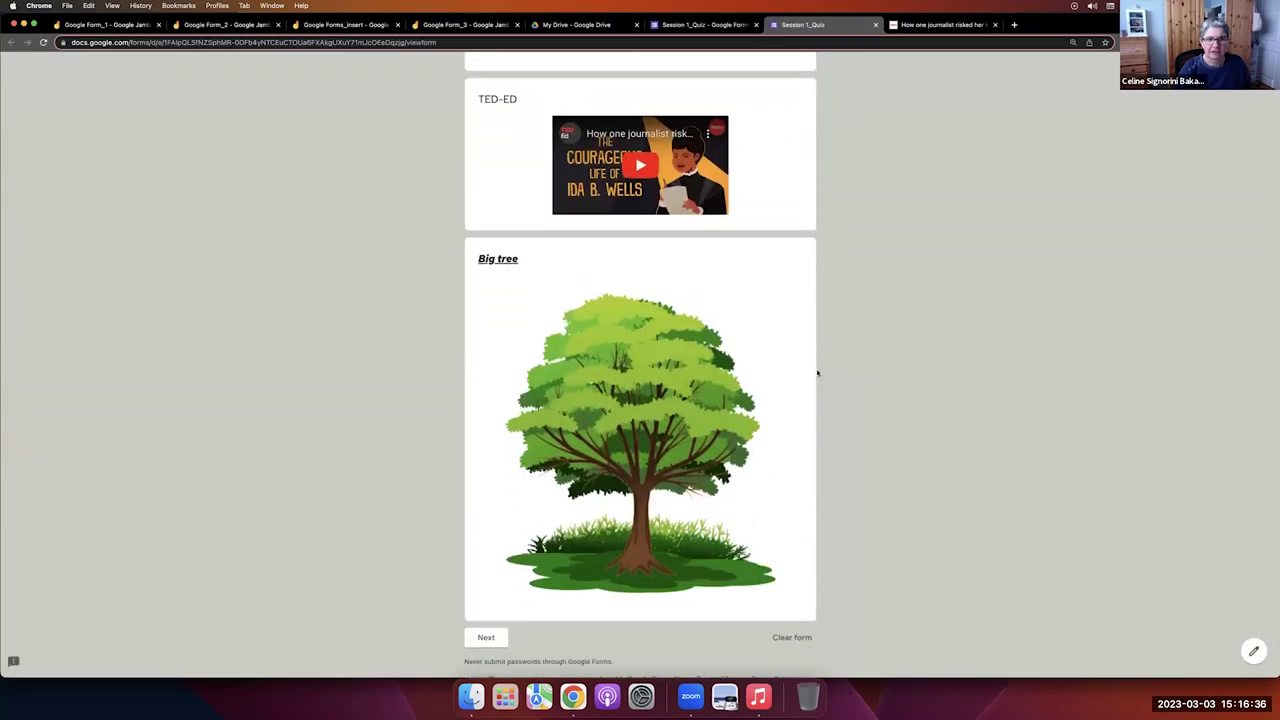
scroll(817, 371, "up", 3)
left_click(723, 25)
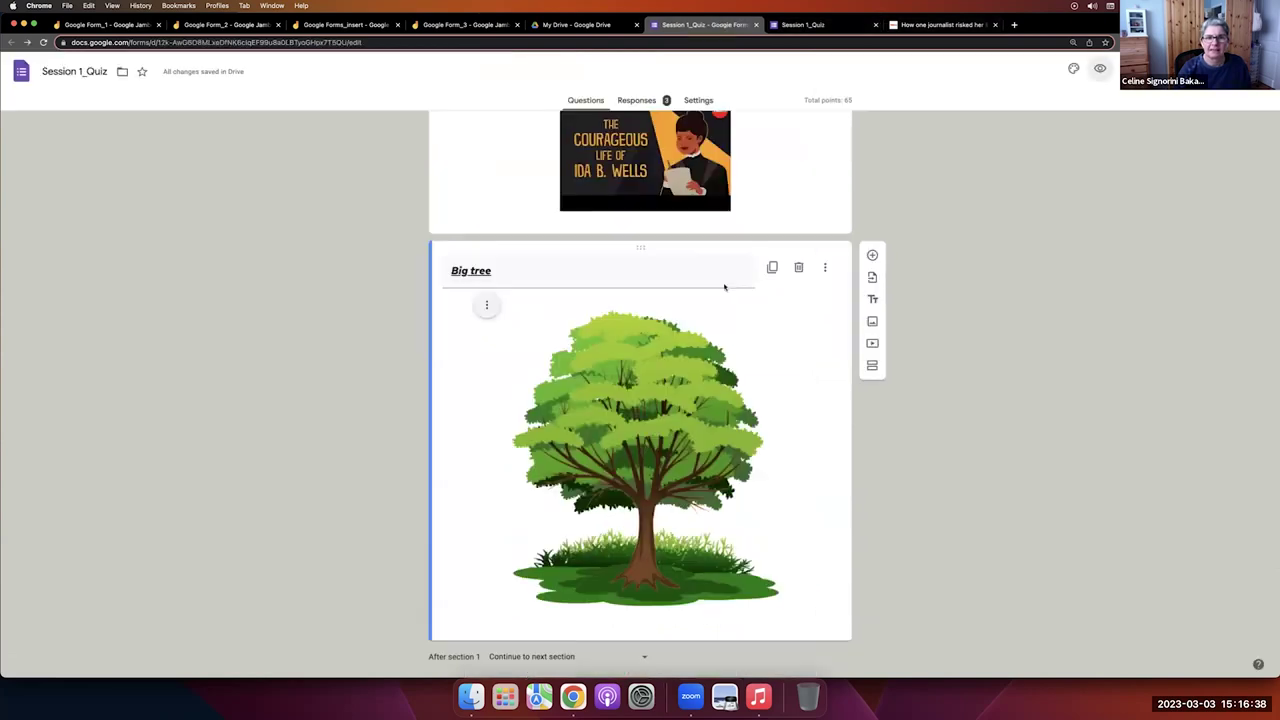
Delete the Big tree image block and the TED-ED video block, and close the YouTube page.
left_click(799, 268)
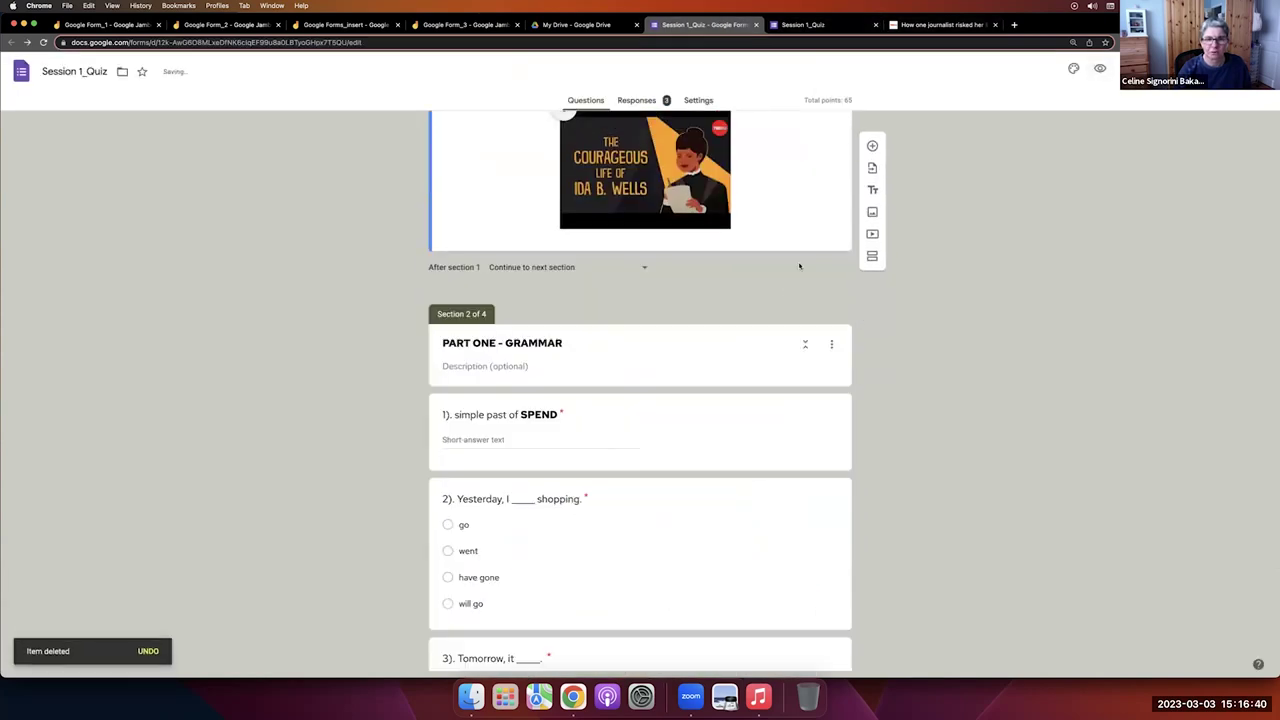
left_click(799, 268)
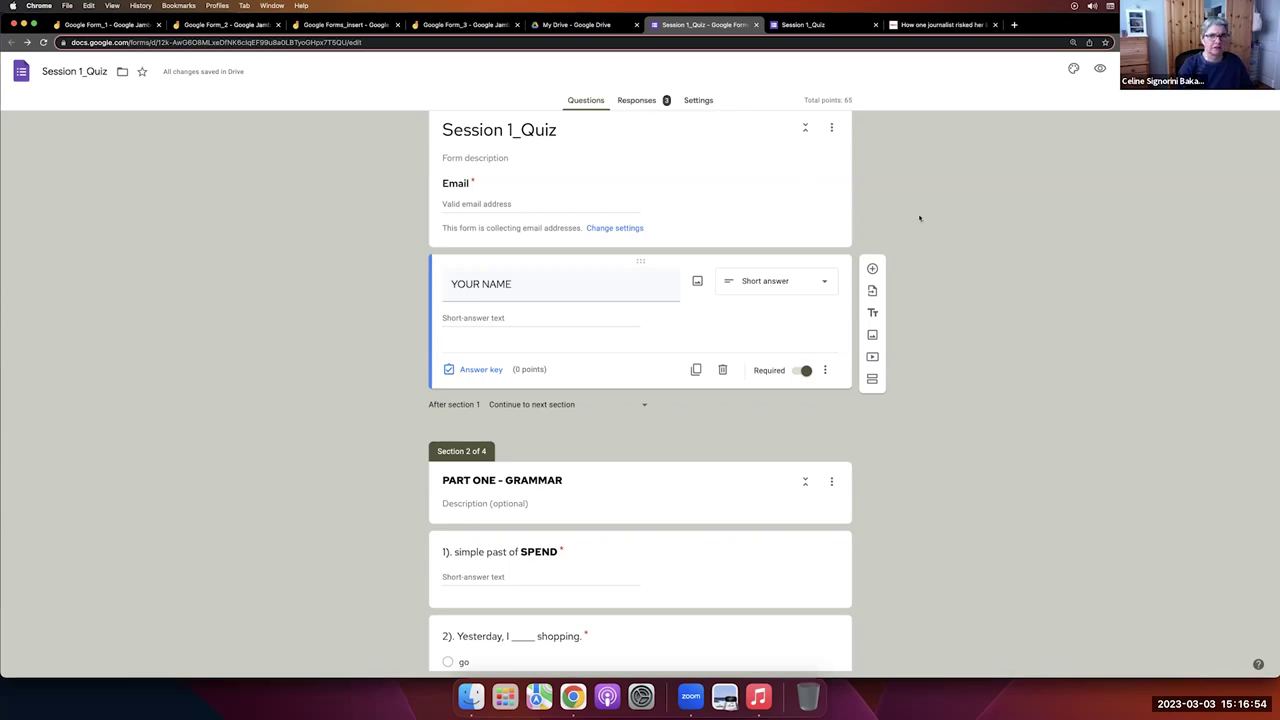
left_click(996, 25)
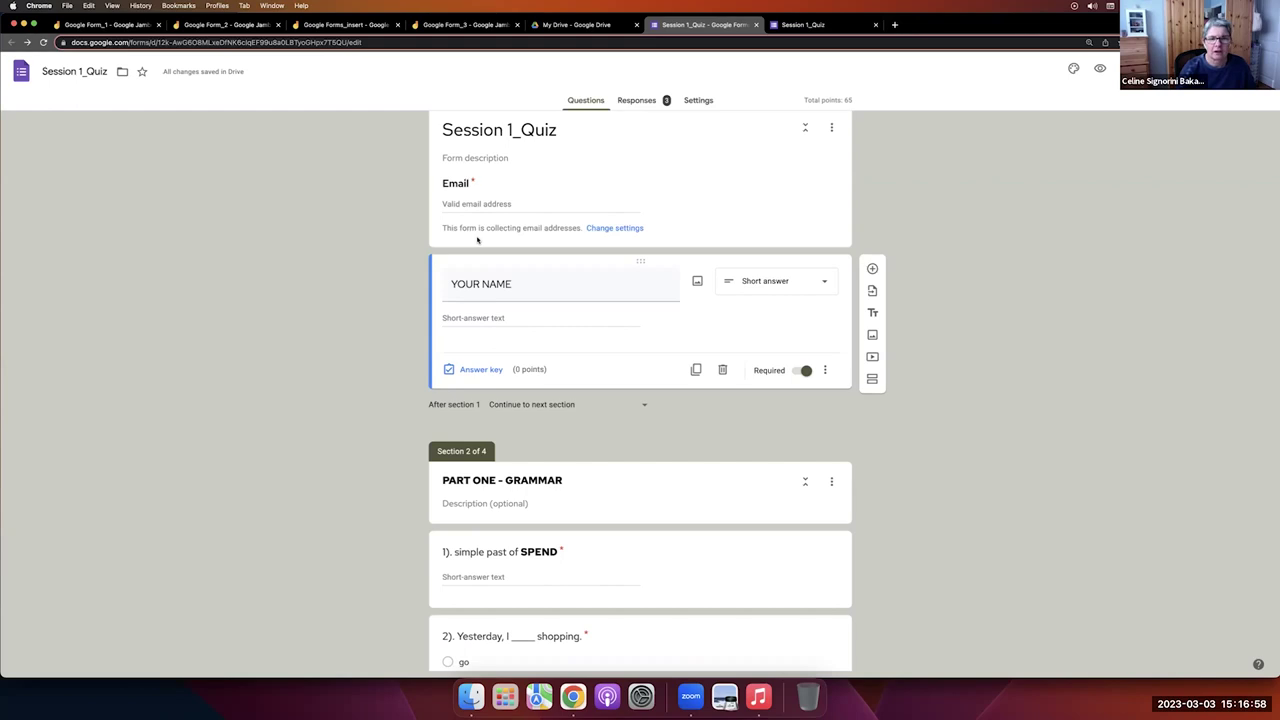
Review the Google Forms_insert Jamboard frames on adding a link and a title, and return to the quiz form.
scroll(545, 224, "down", 1)
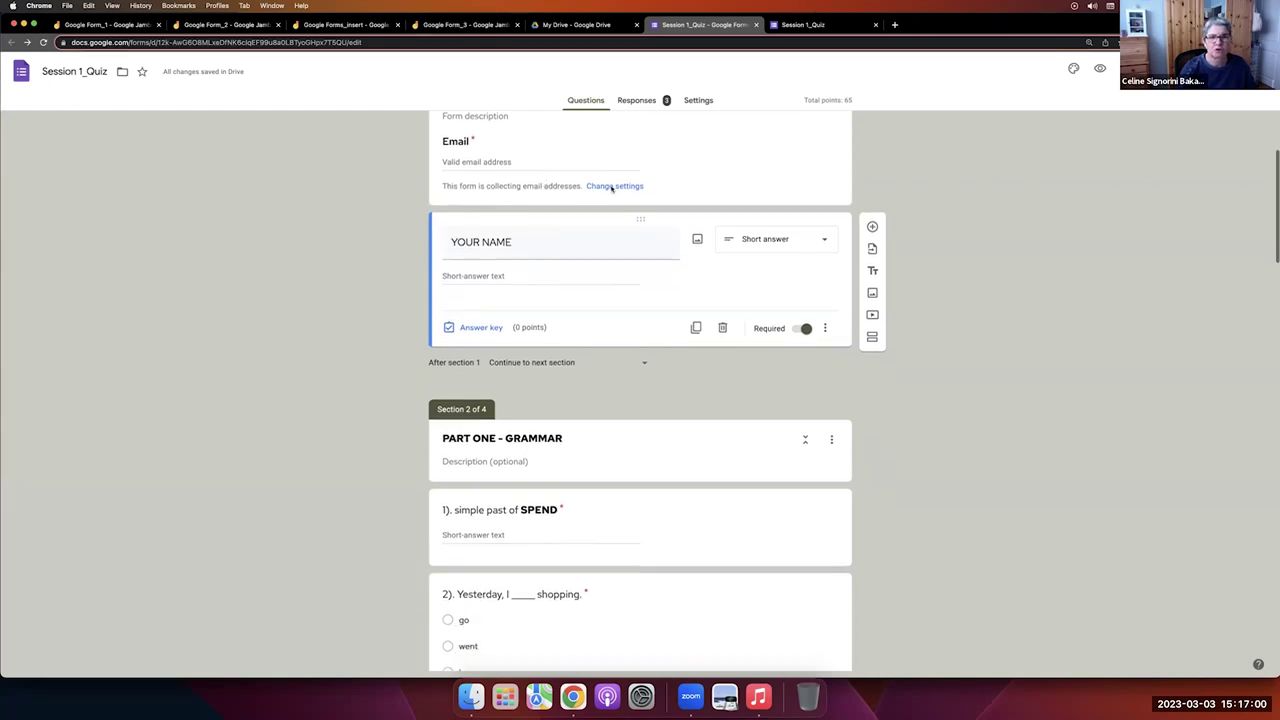
left_click(340, 24)
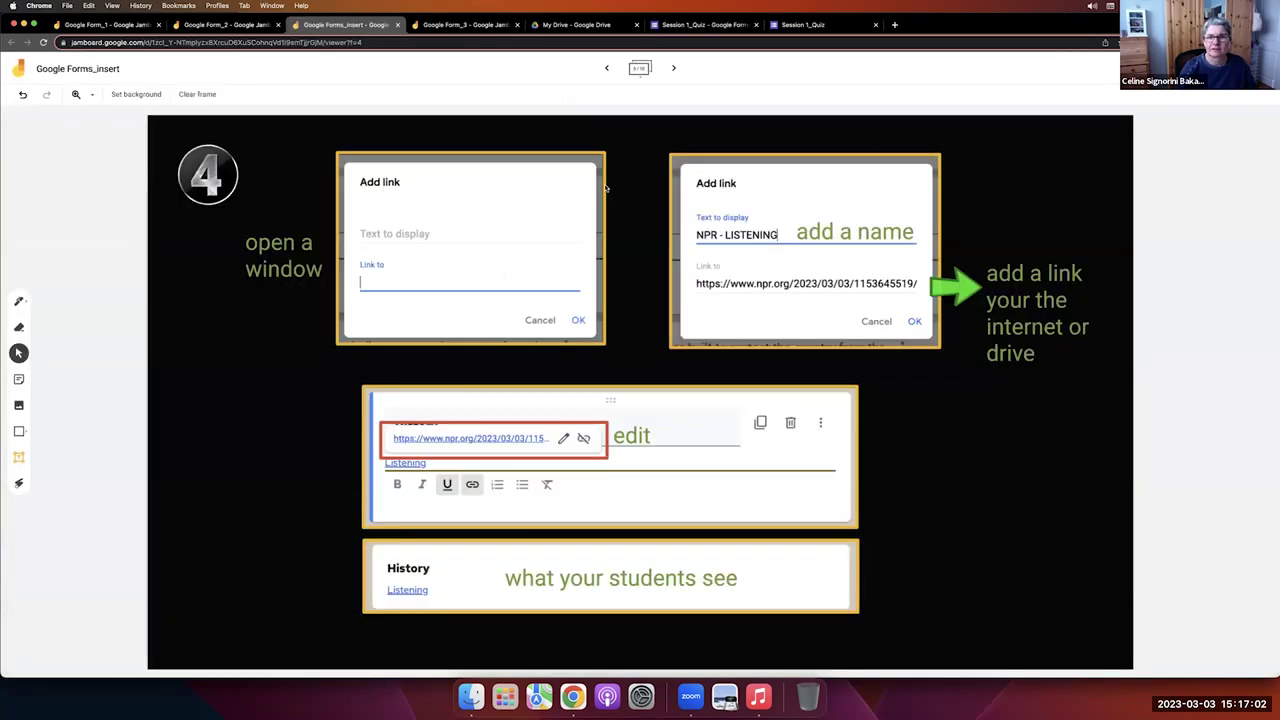
left_click(606, 69)
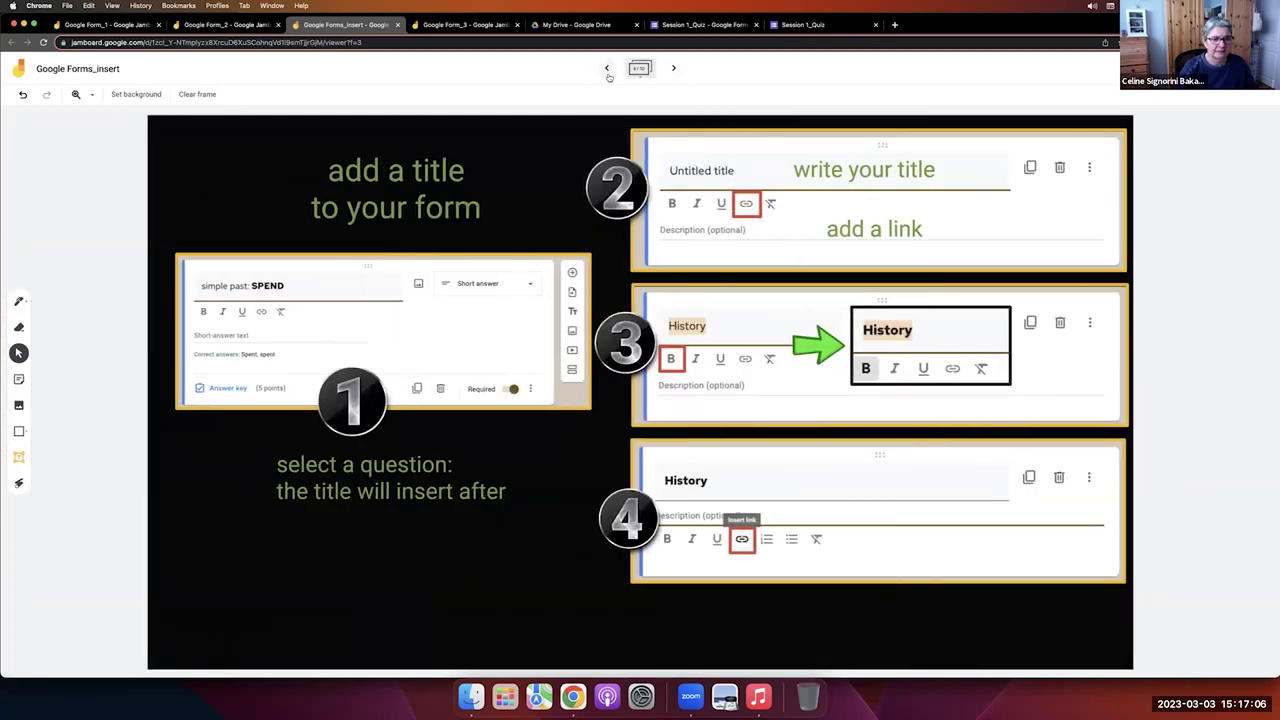
left_click(703, 24)
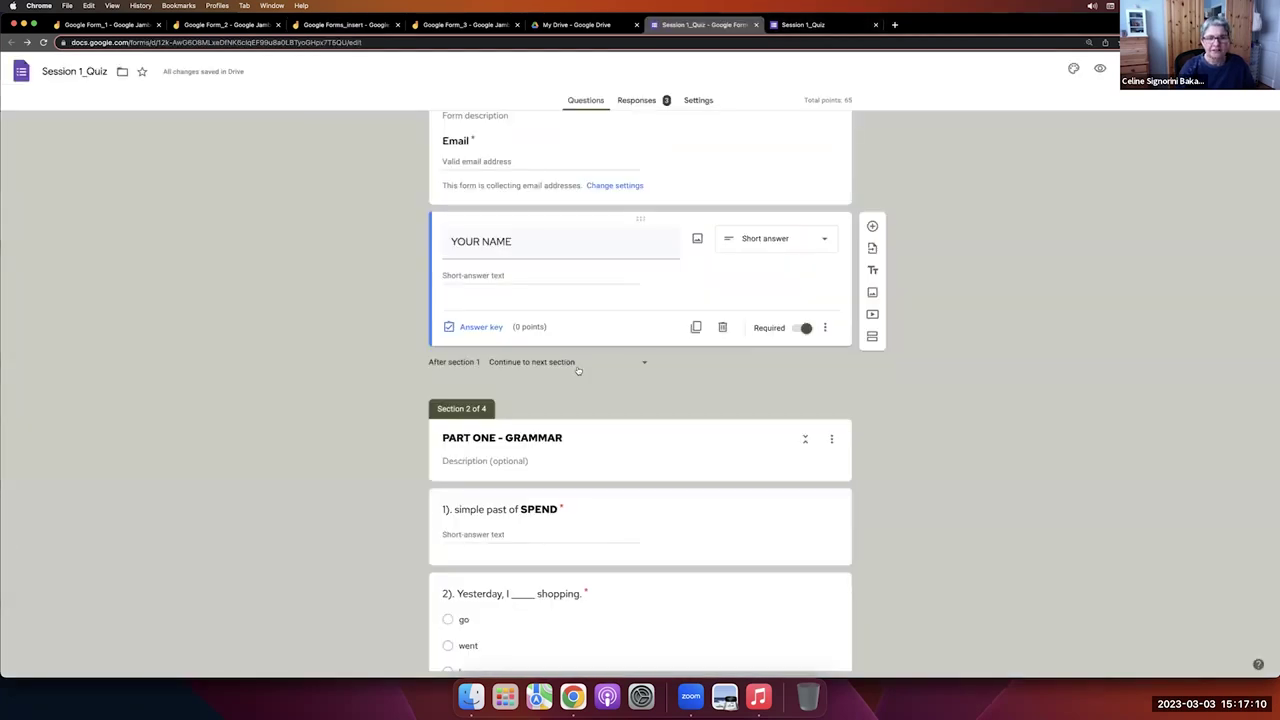
Add a new section directly below the PART ONE - GRAMMAR heading, before question 1.
scroll(577, 371, "down", 3)
scroll(577, 368, "down", 1)
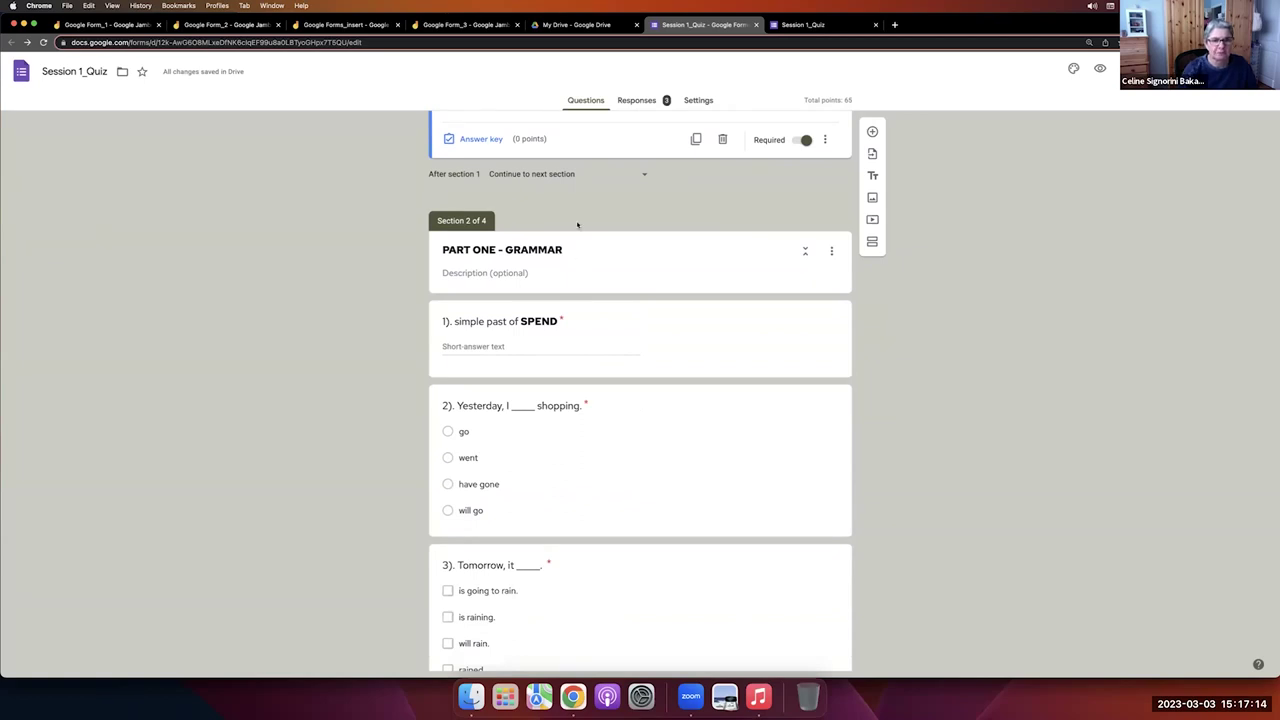
scroll(577, 224, "down", 1)
left_click(575, 190)
double_click(567, 196)
left_click(580, 204)
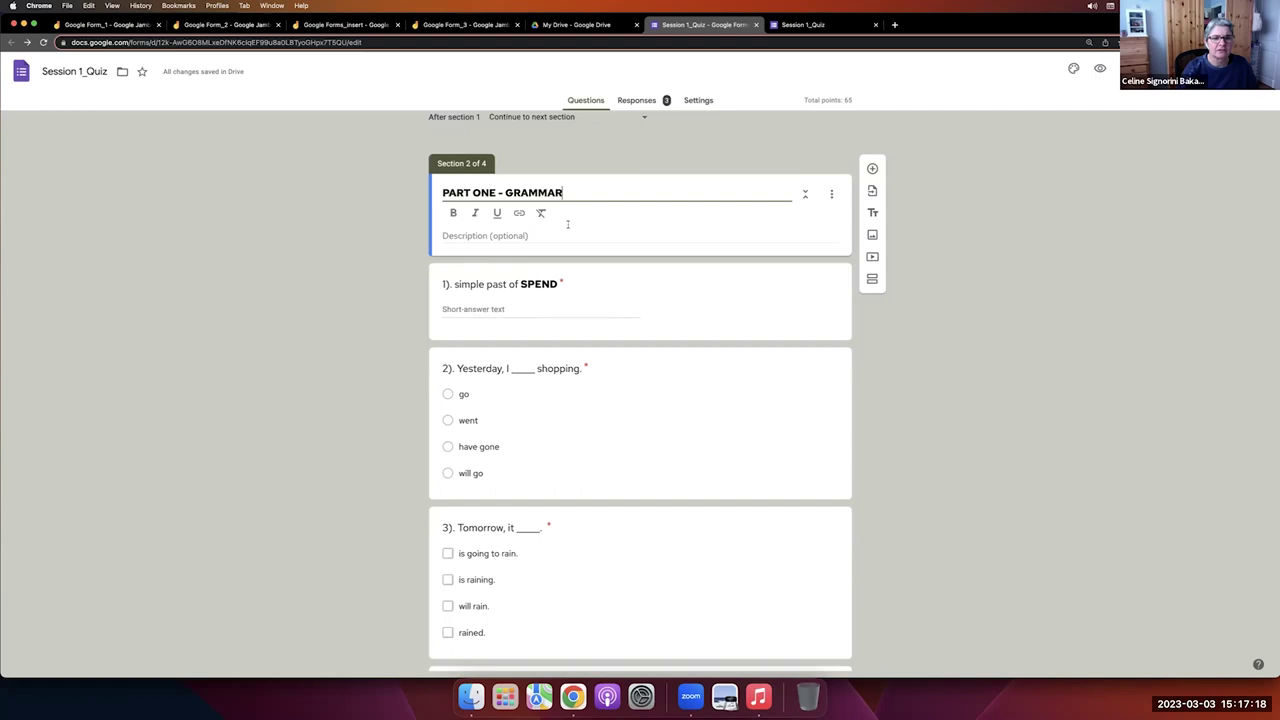
double_click(535, 193)
left_click(572, 192)
left_click(873, 279)
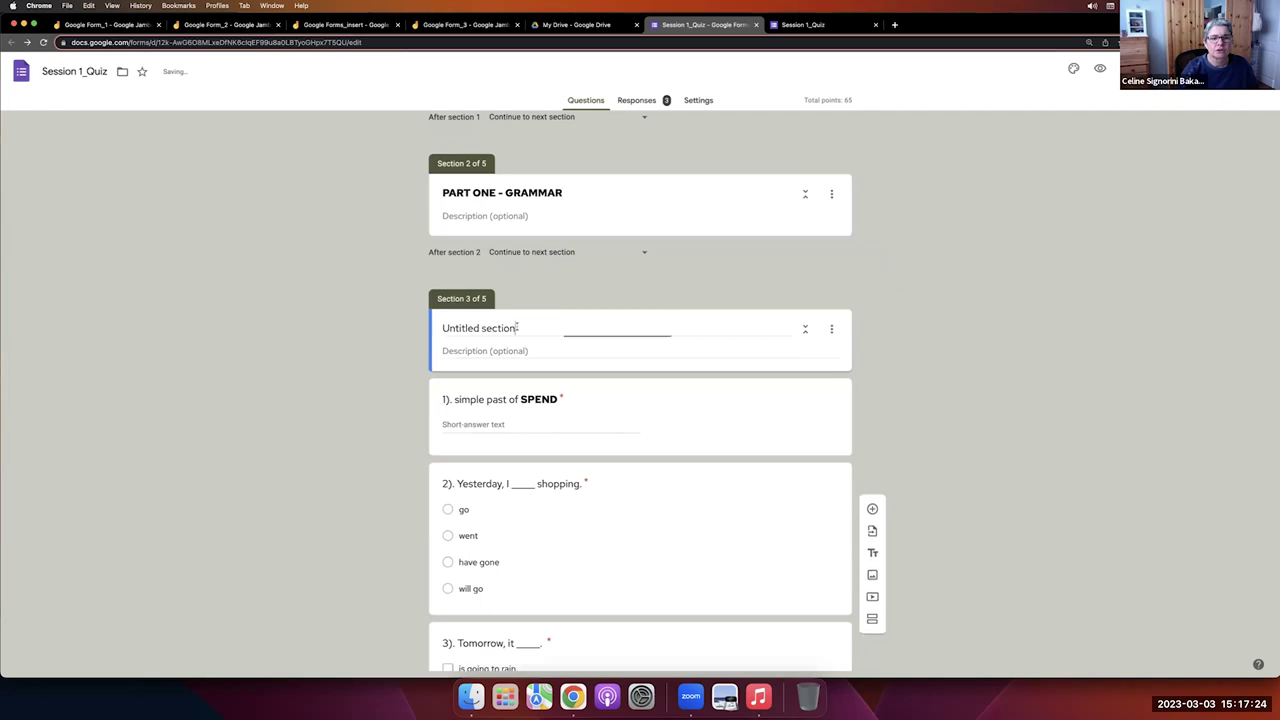
Insert a link in the new section's title with the text NPR - LISTENING, pointing to the copied NPR seizure-brain-surgery-miracle page.
left_click(517, 327)
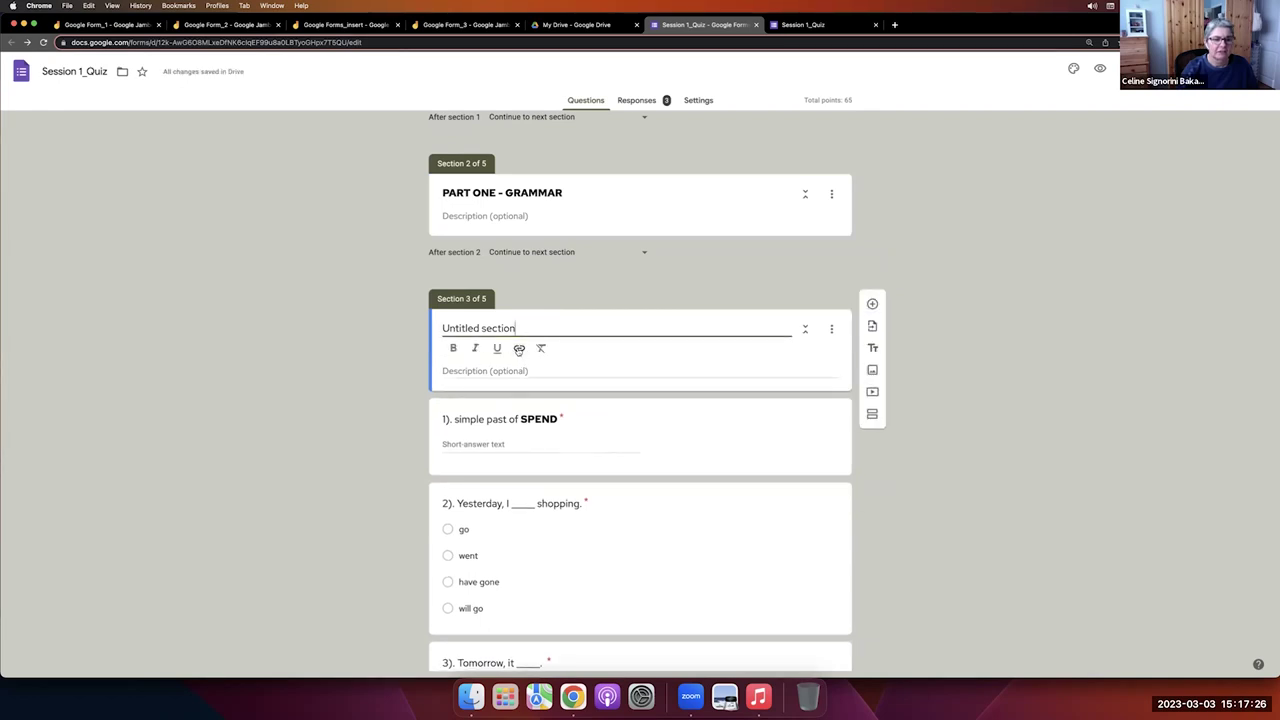
left_click(518, 348)
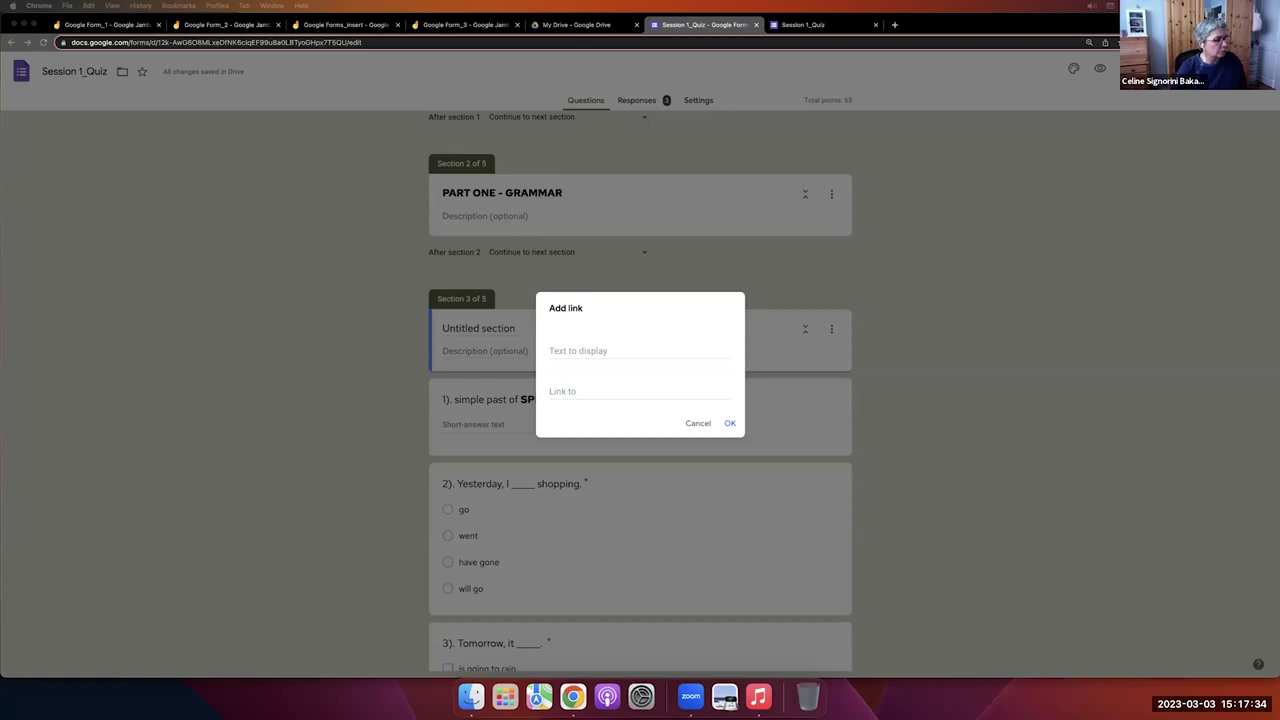
left_click(587, 341)
left_click(583, 345)
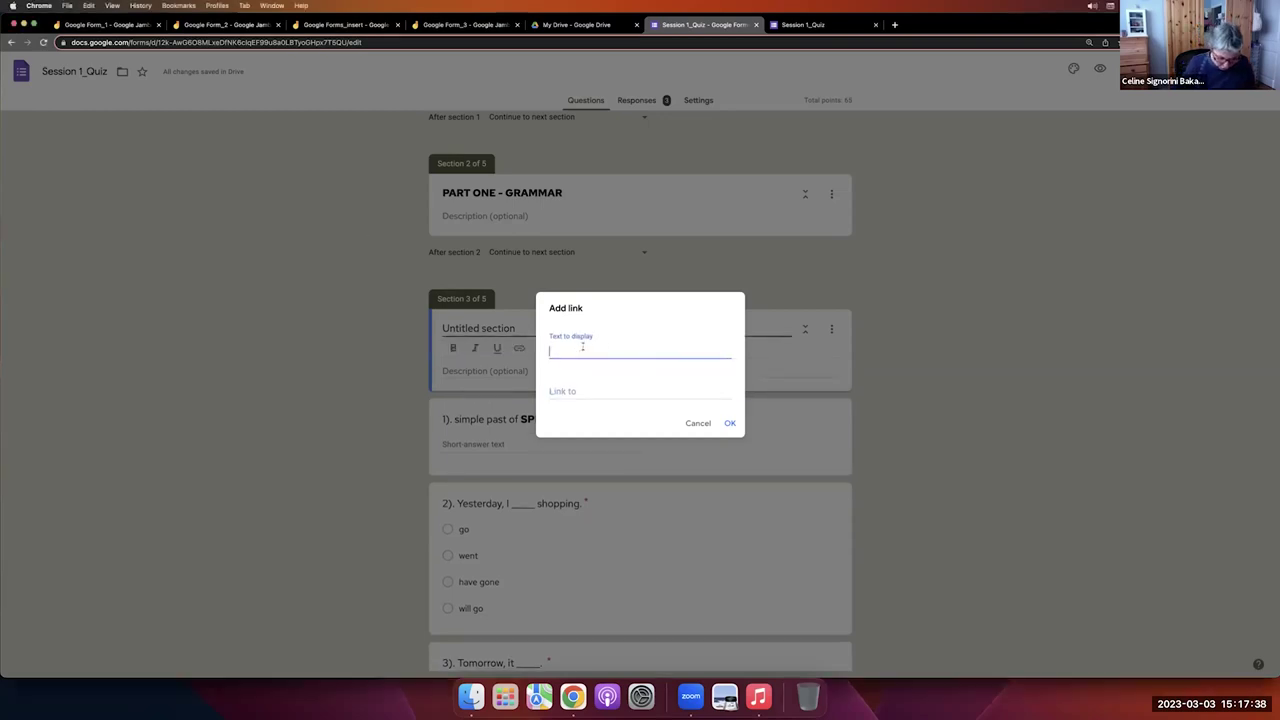
type("NPR")
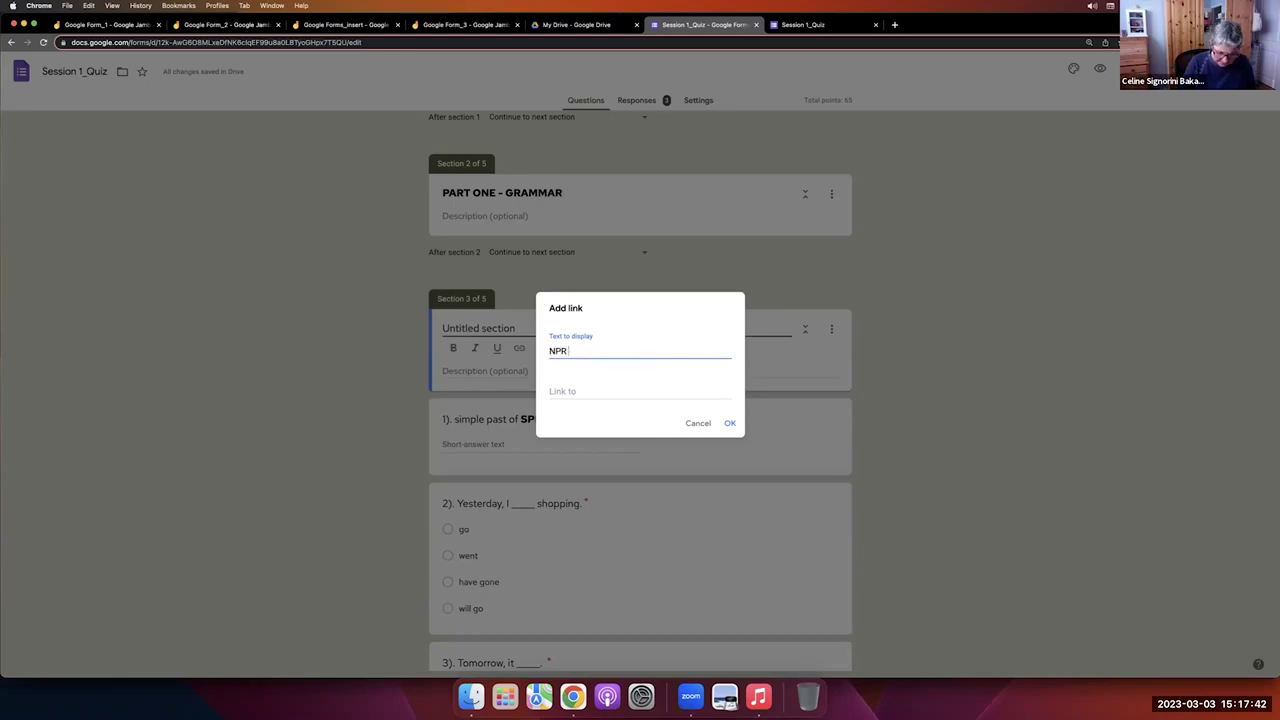
type(" - LISTENING")
left_click(575, 388)
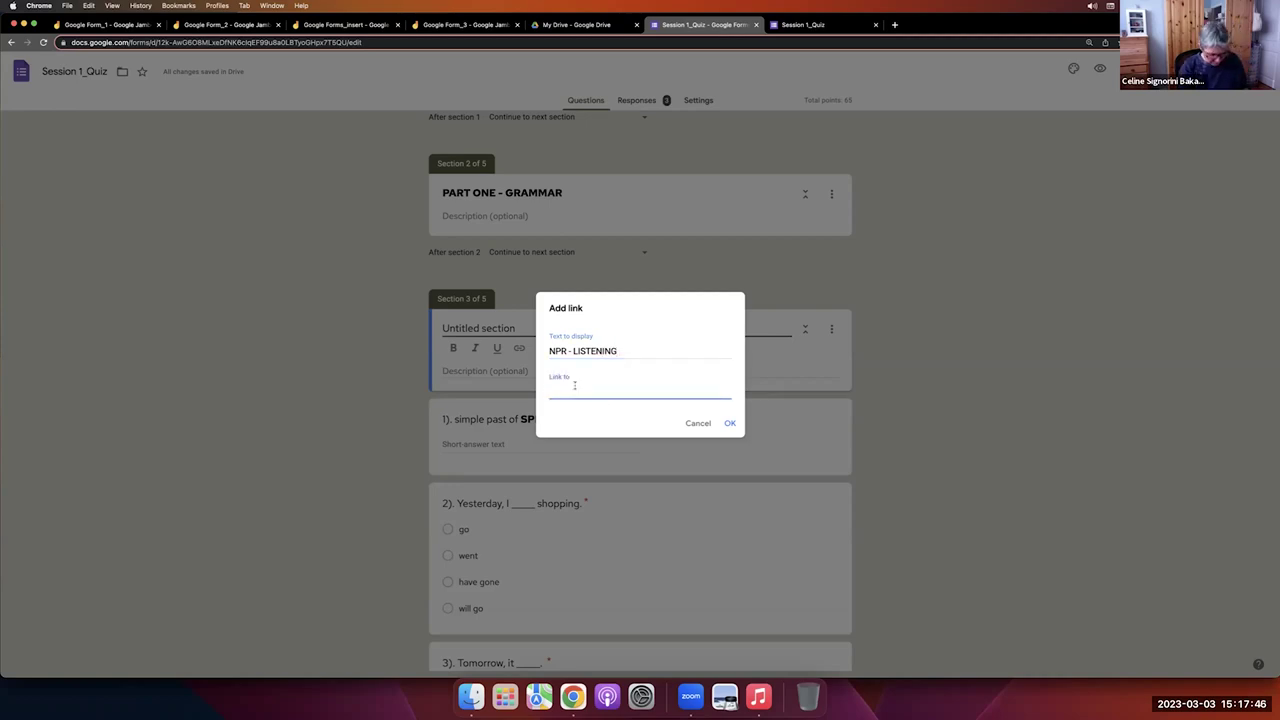
key("super+v")
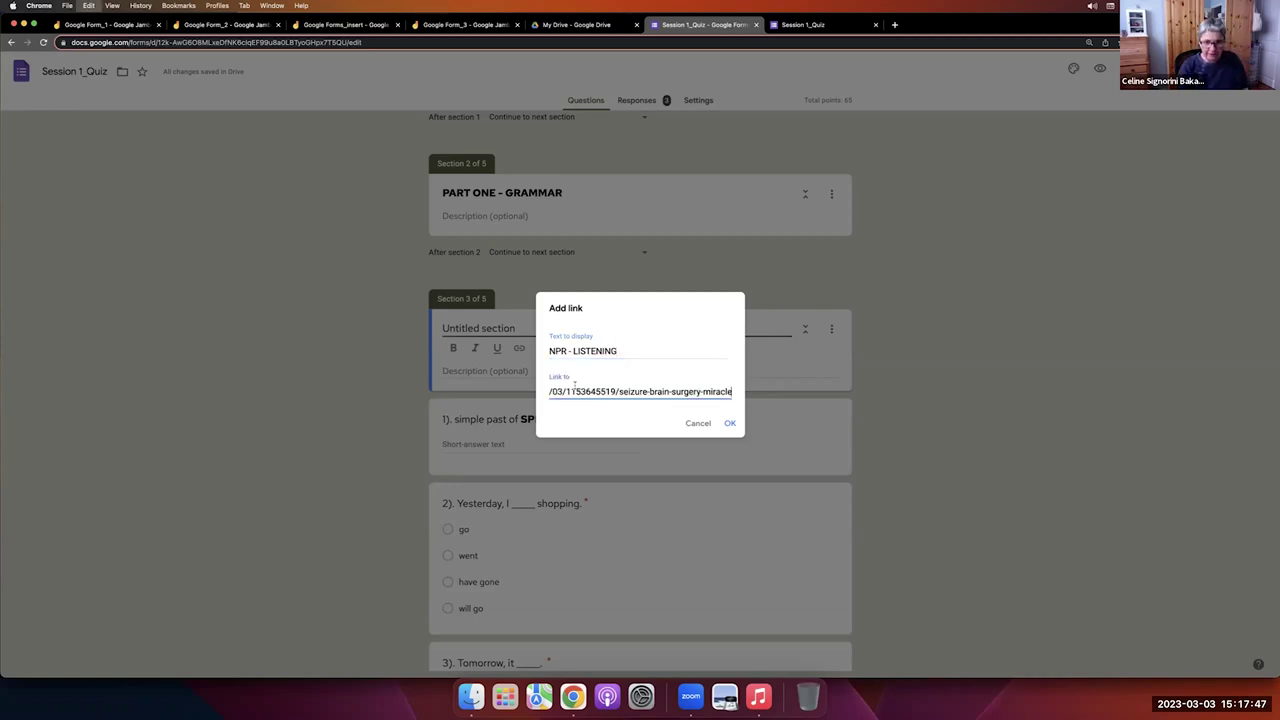
left_click(731, 424)
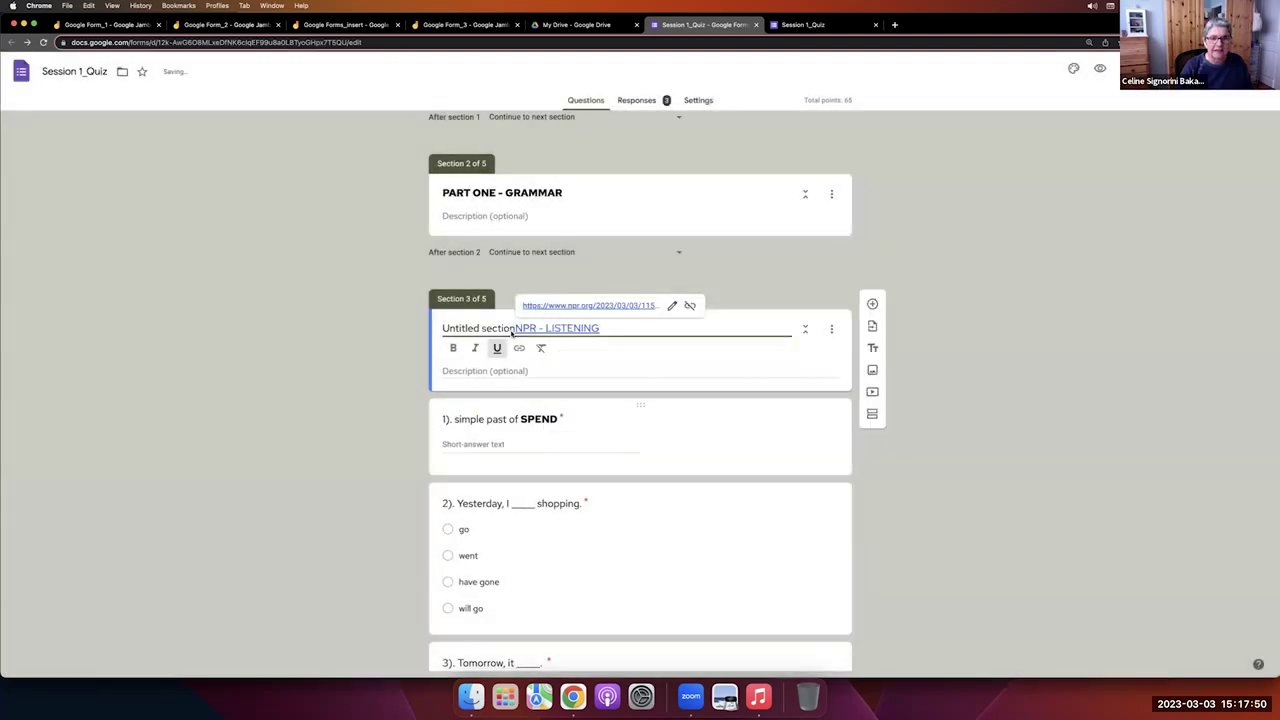
Remove the text Untitled section from the new section's title, leaving only the NPR - LISTENING link.
left_click_drag(427, 330, 515, 330)
key("BackSpace")
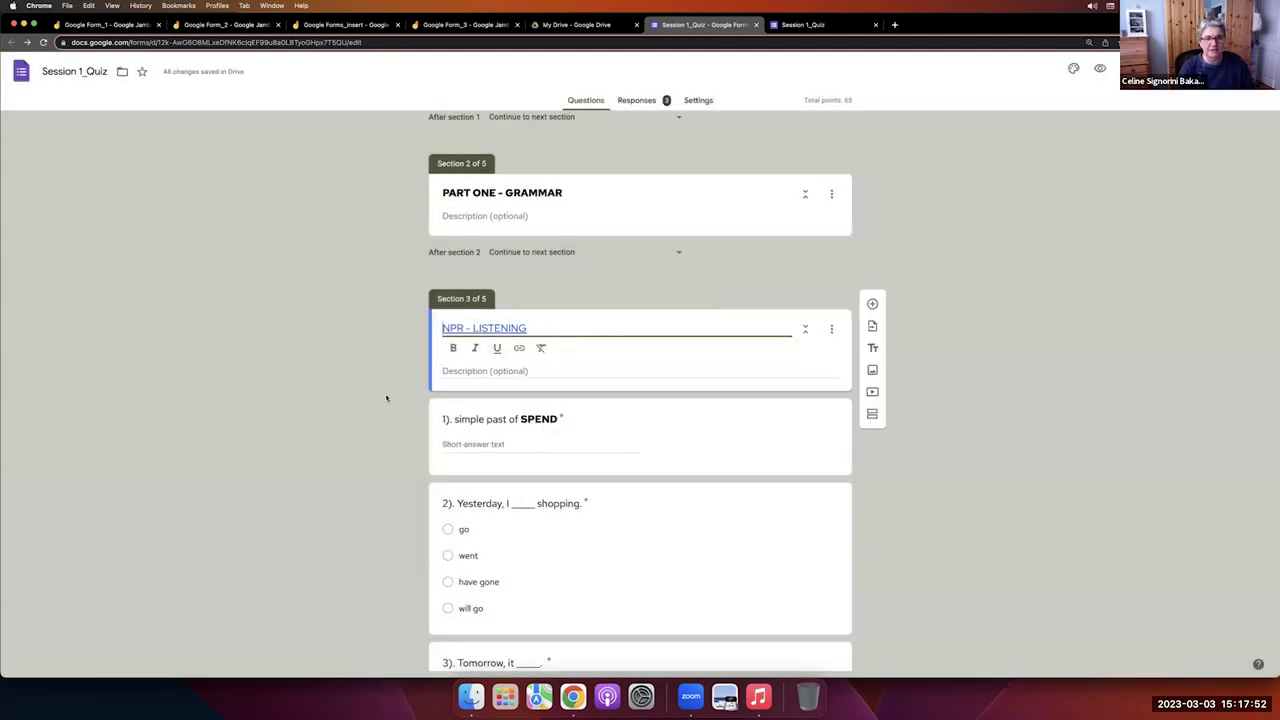
left_click(320, 407)
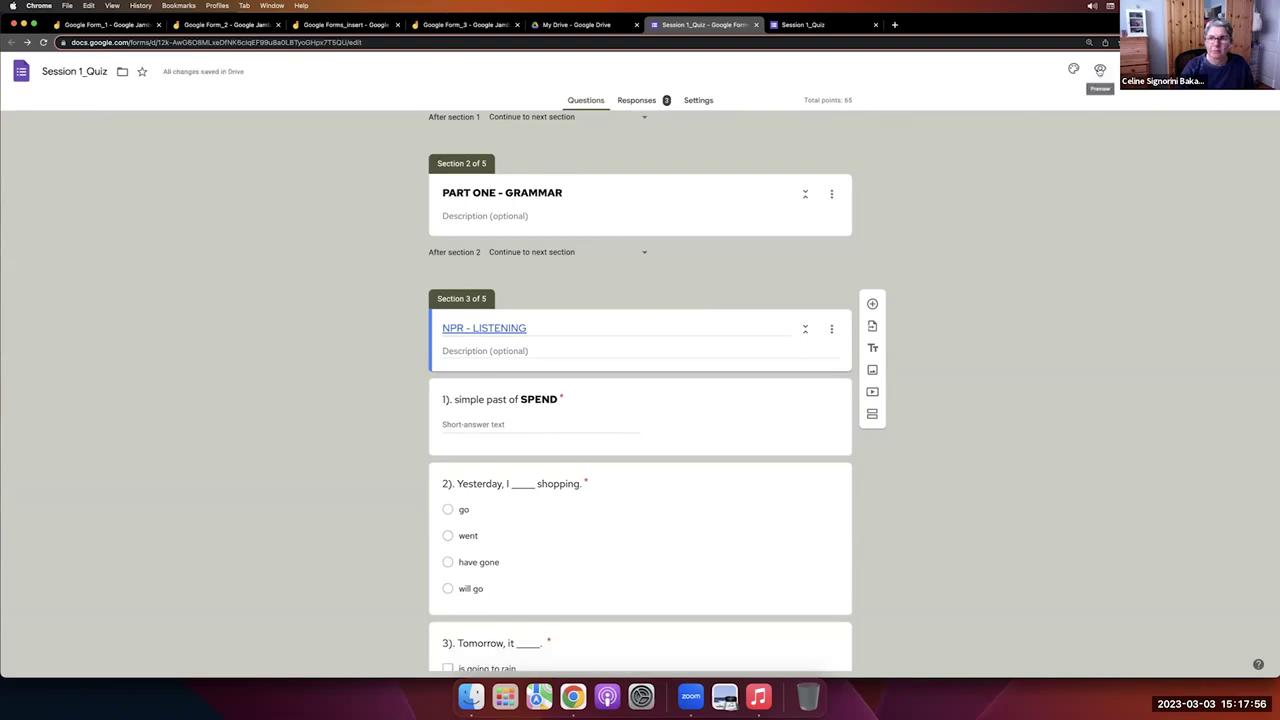
Preview the form, advance through its pages to the NPR - LISTENING section and return to the form editor.
left_click(1100, 69)
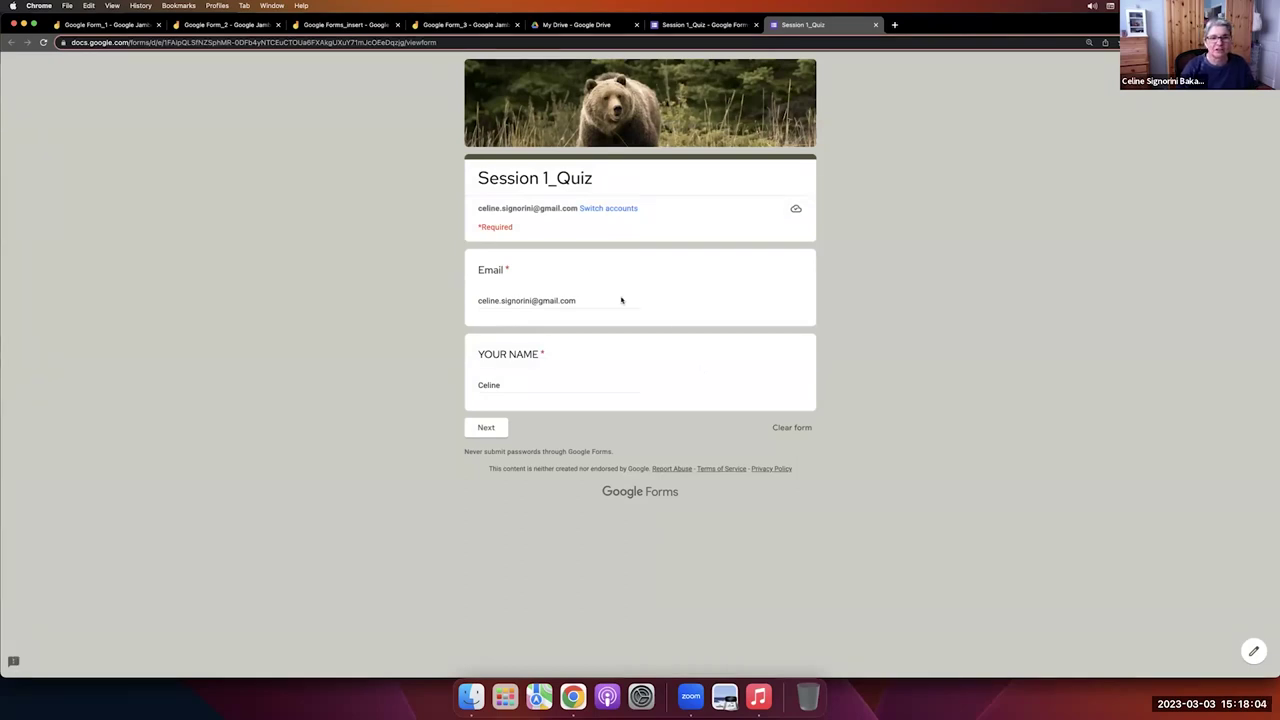
left_click(500, 433)
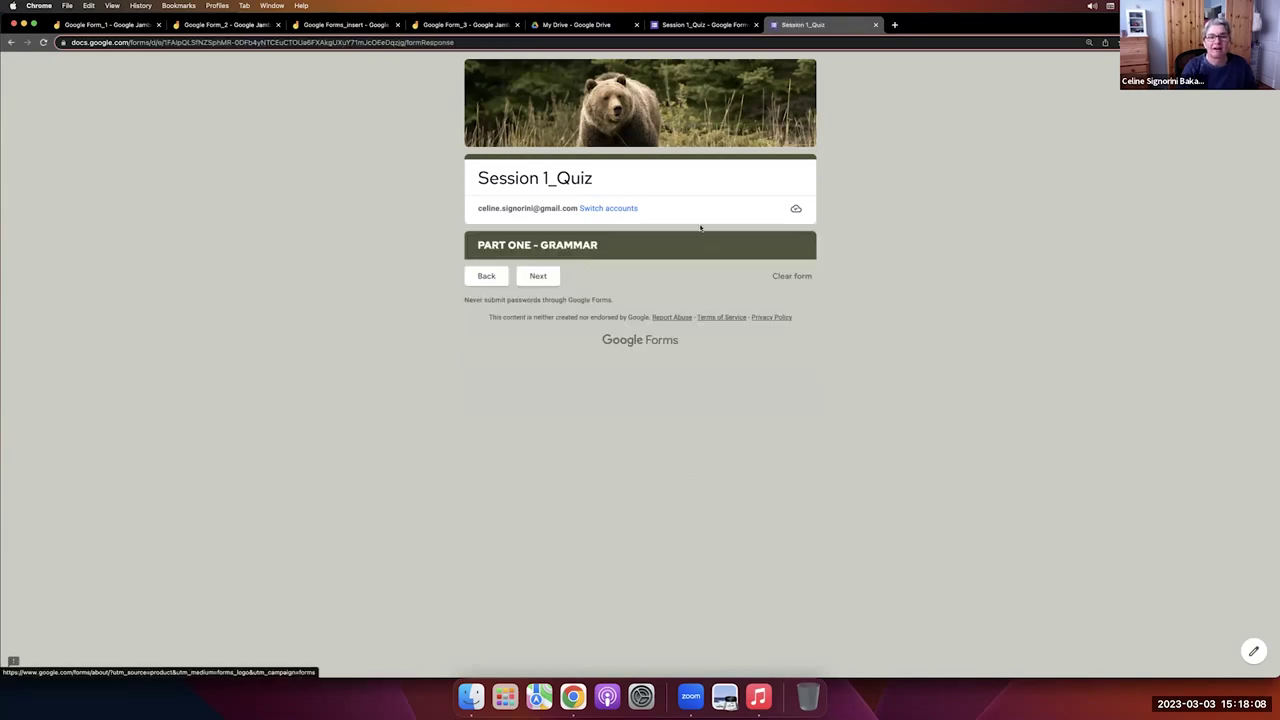
left_click(556, 277)
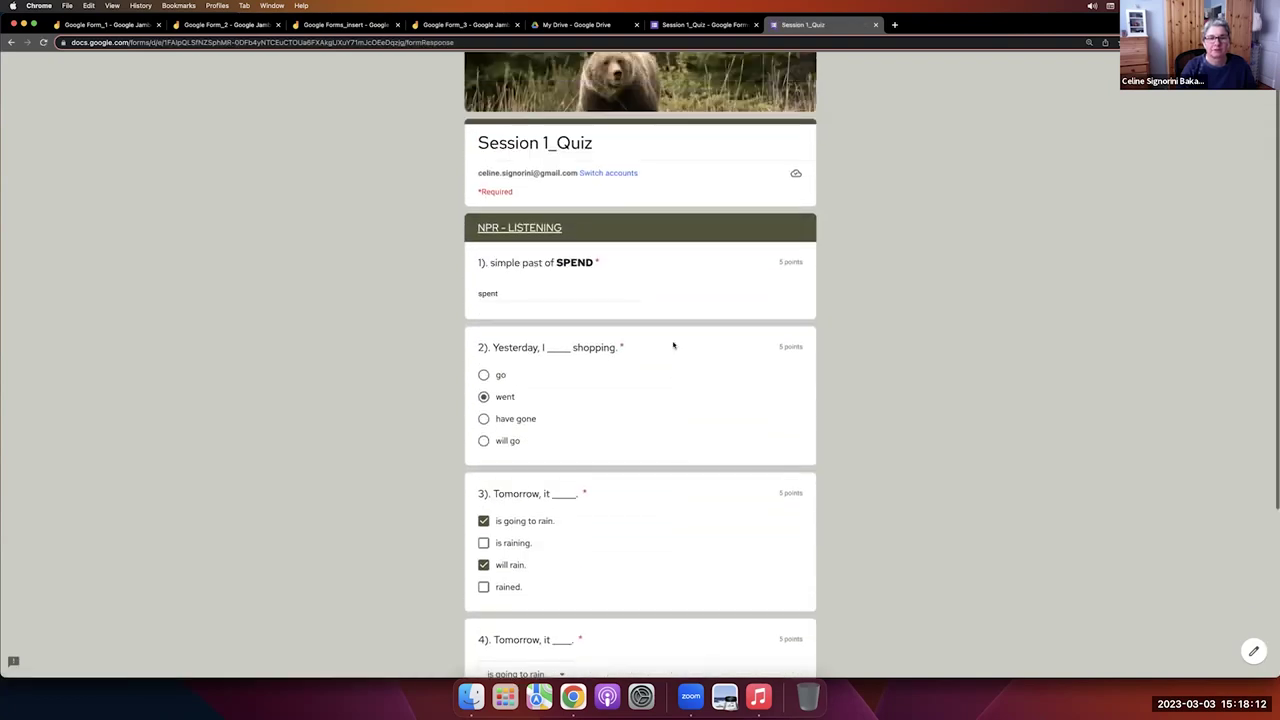
left_click(700, 24)
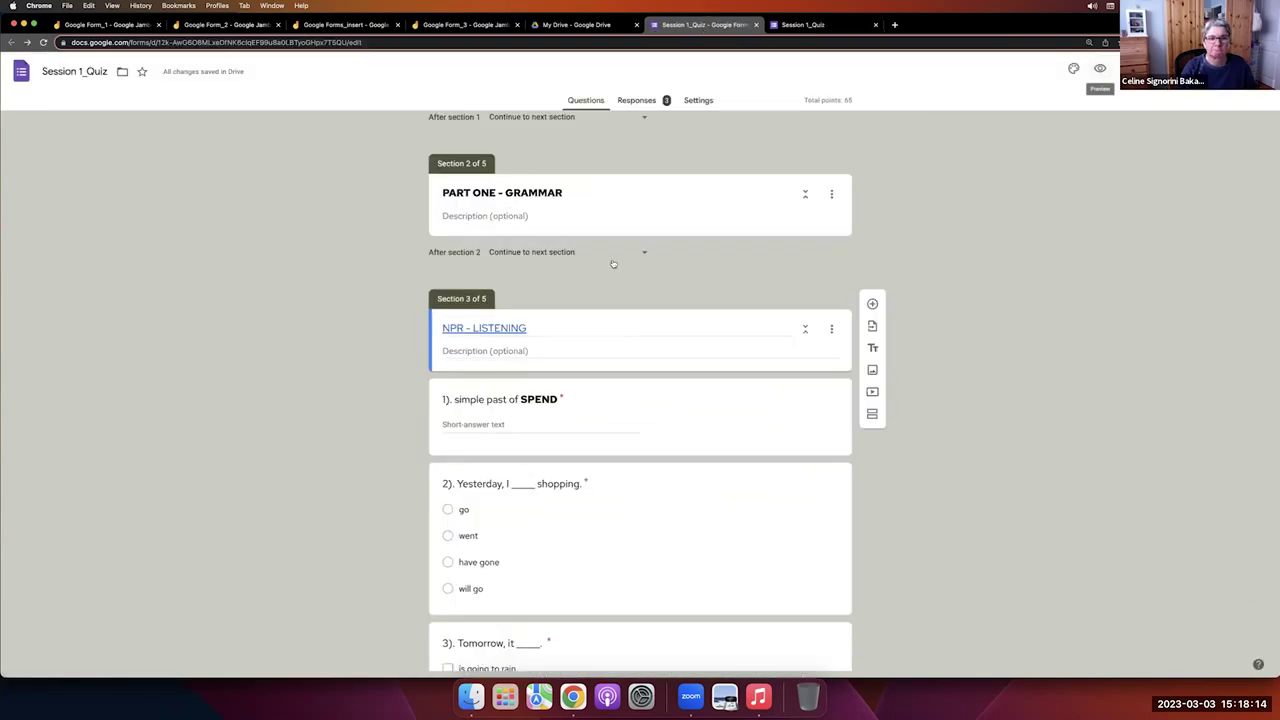
Open the page linked from the NPR - LISTENING section title to check it, and return to the form editor.
scroll(613, 264, "up", 1)
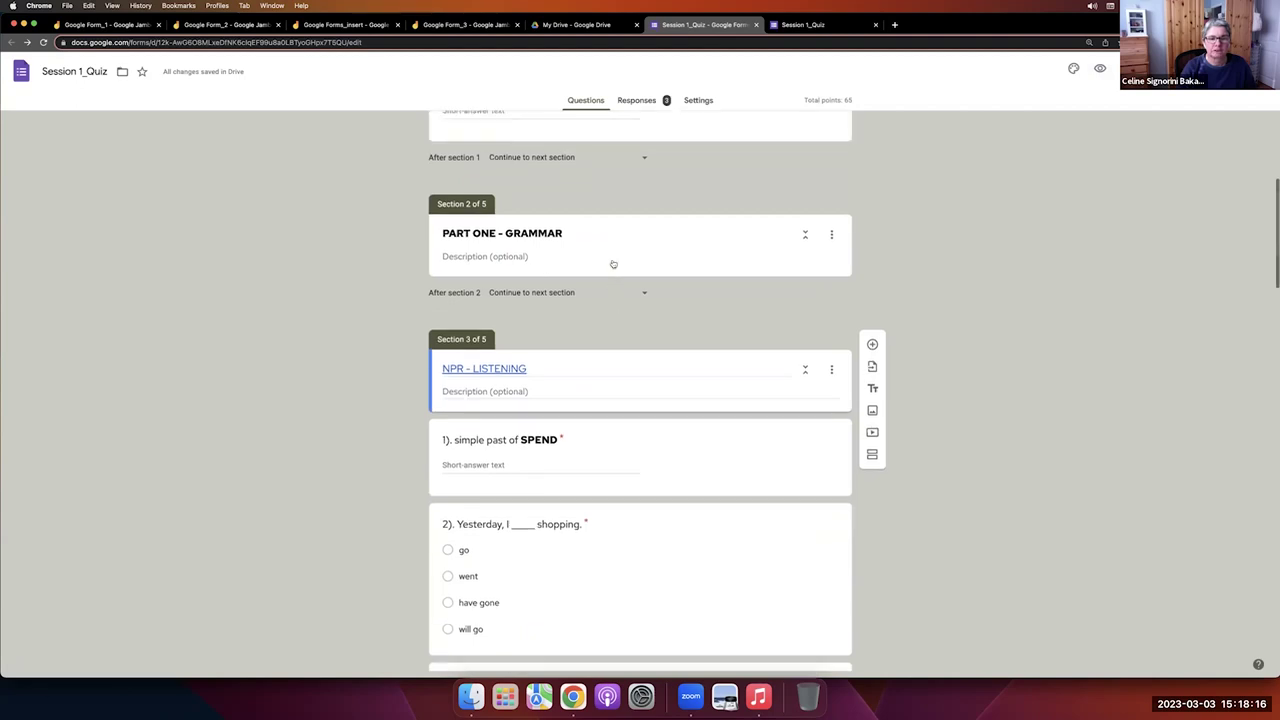
scroll(566, 326, "down", 2)
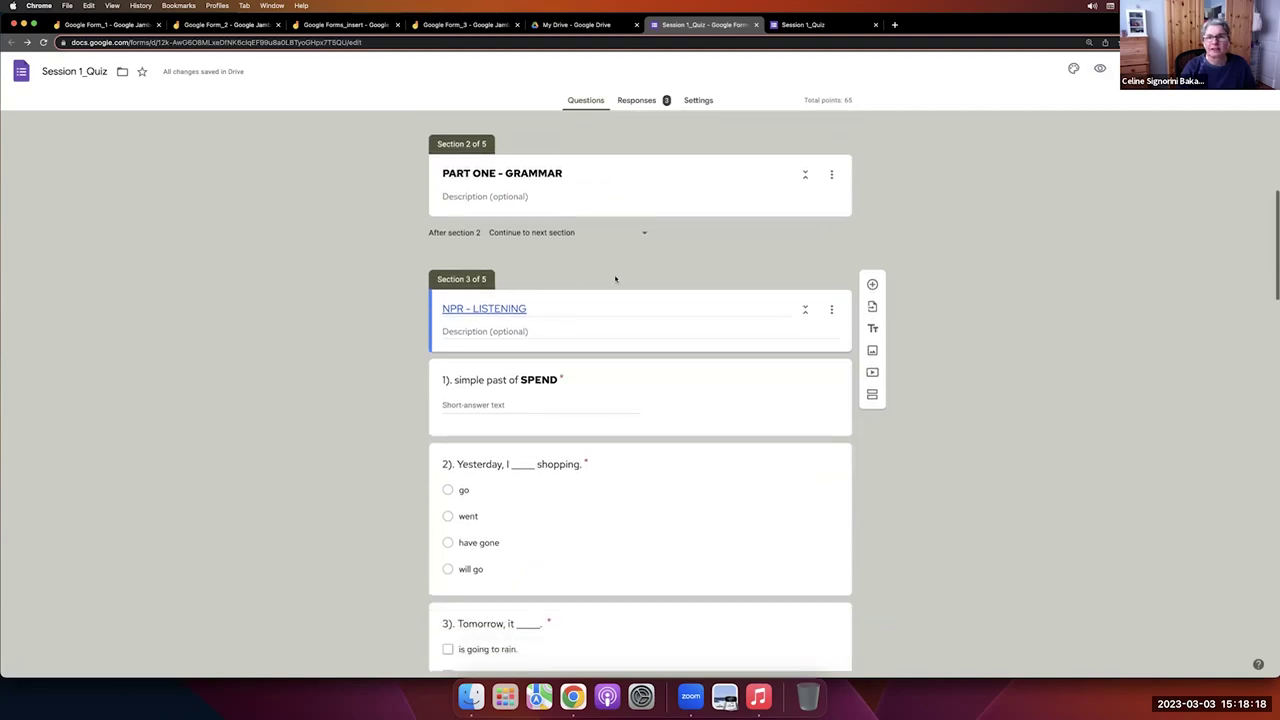
left_click(490, 306)
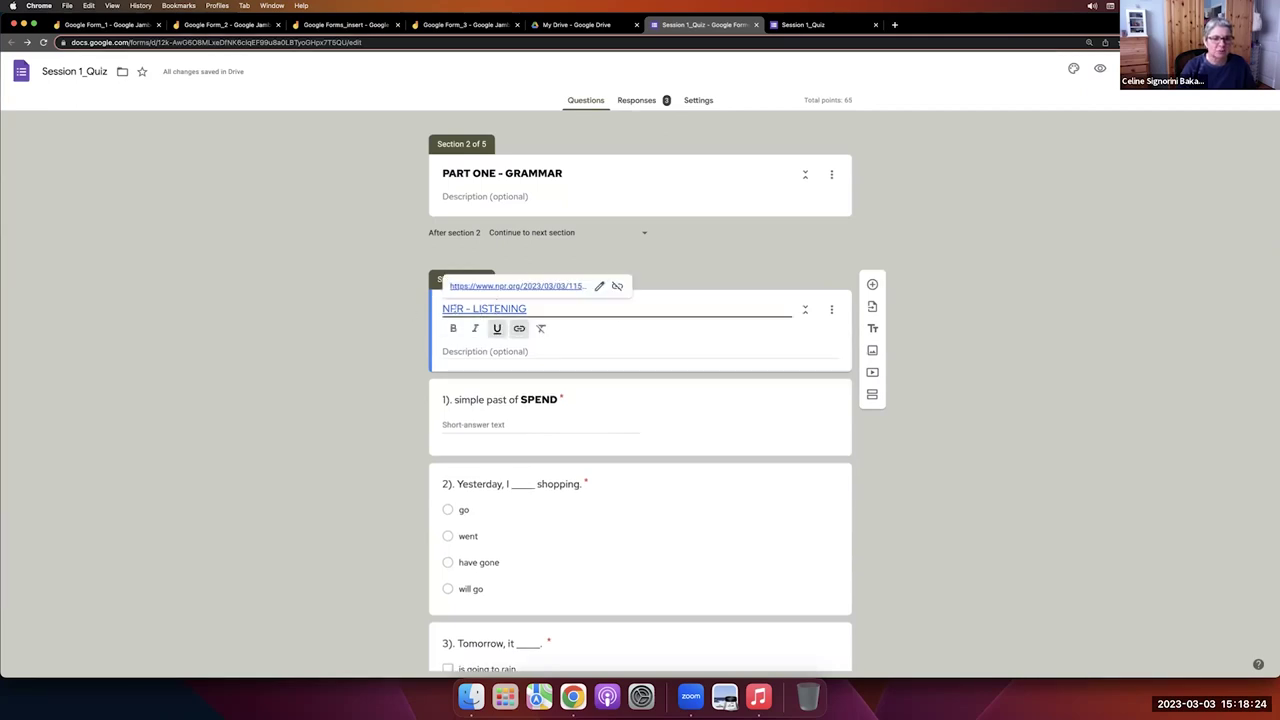
left_click(480, 285)
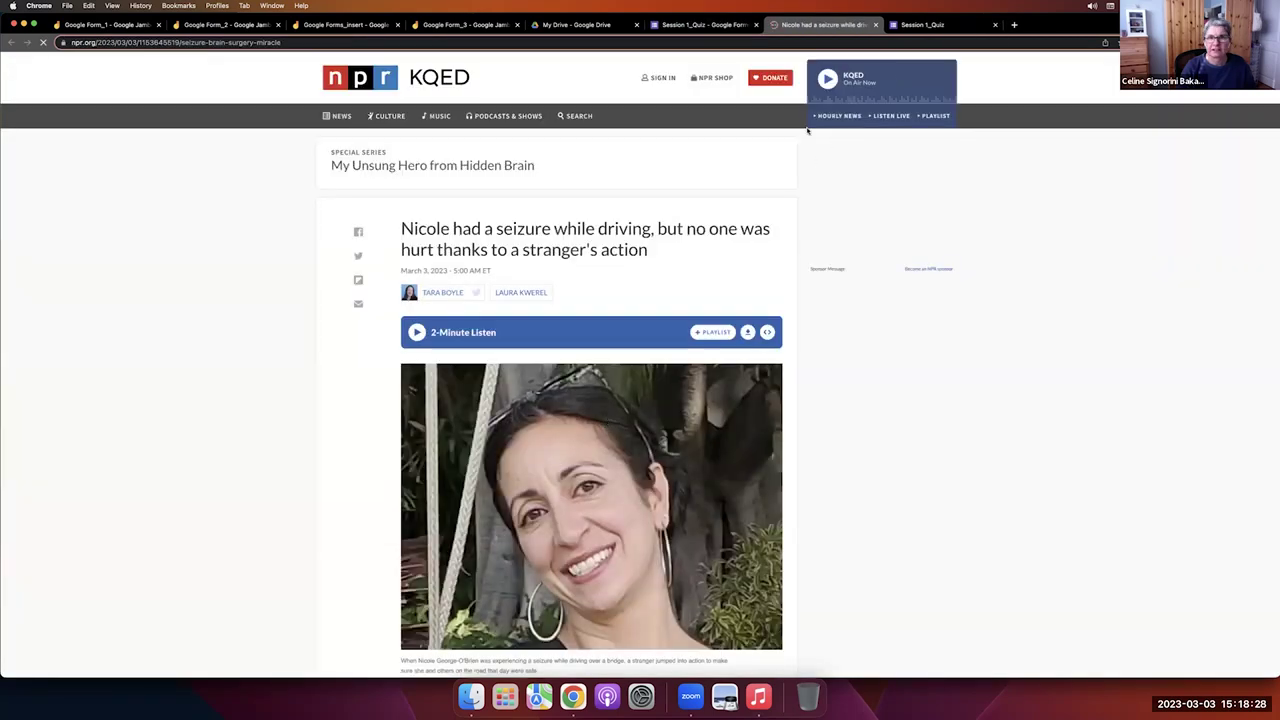
left_click(711, 27)
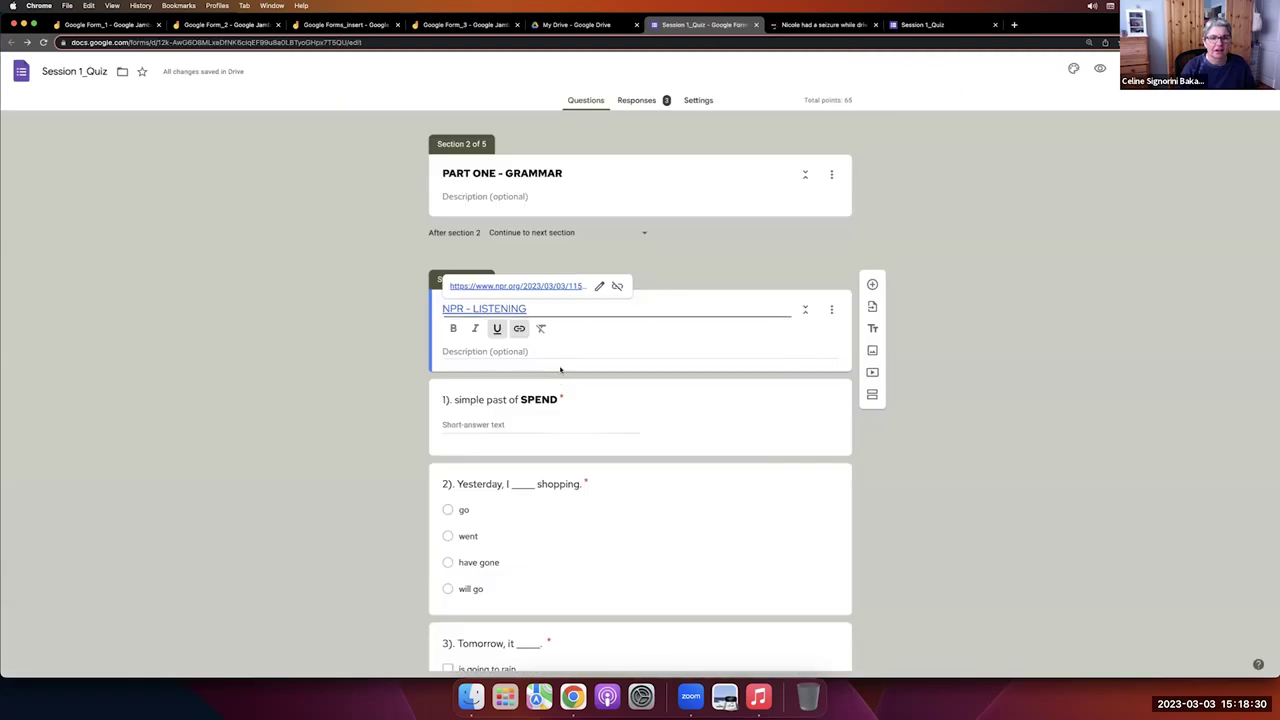
left_click(581, 362)
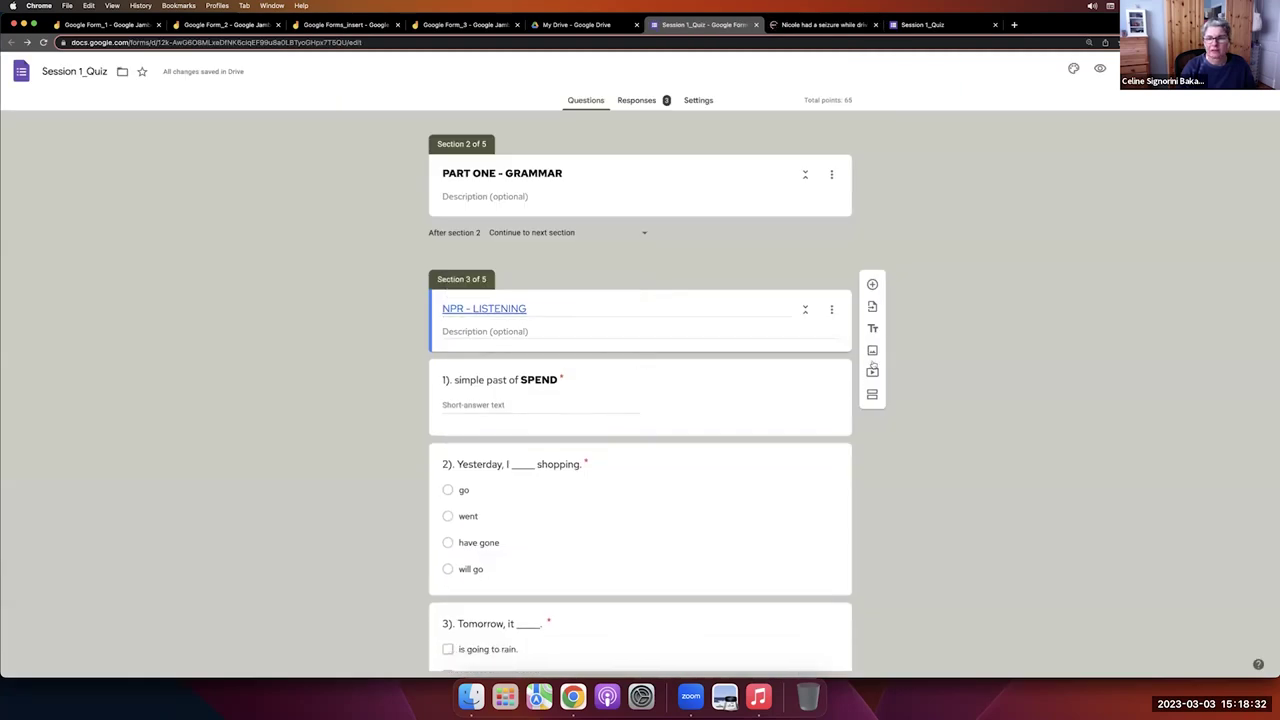
Examine the Google Drive and Upload sources for inserting an image, including the computer's file browser, and close without inserting anything.
left_click(868, 352)
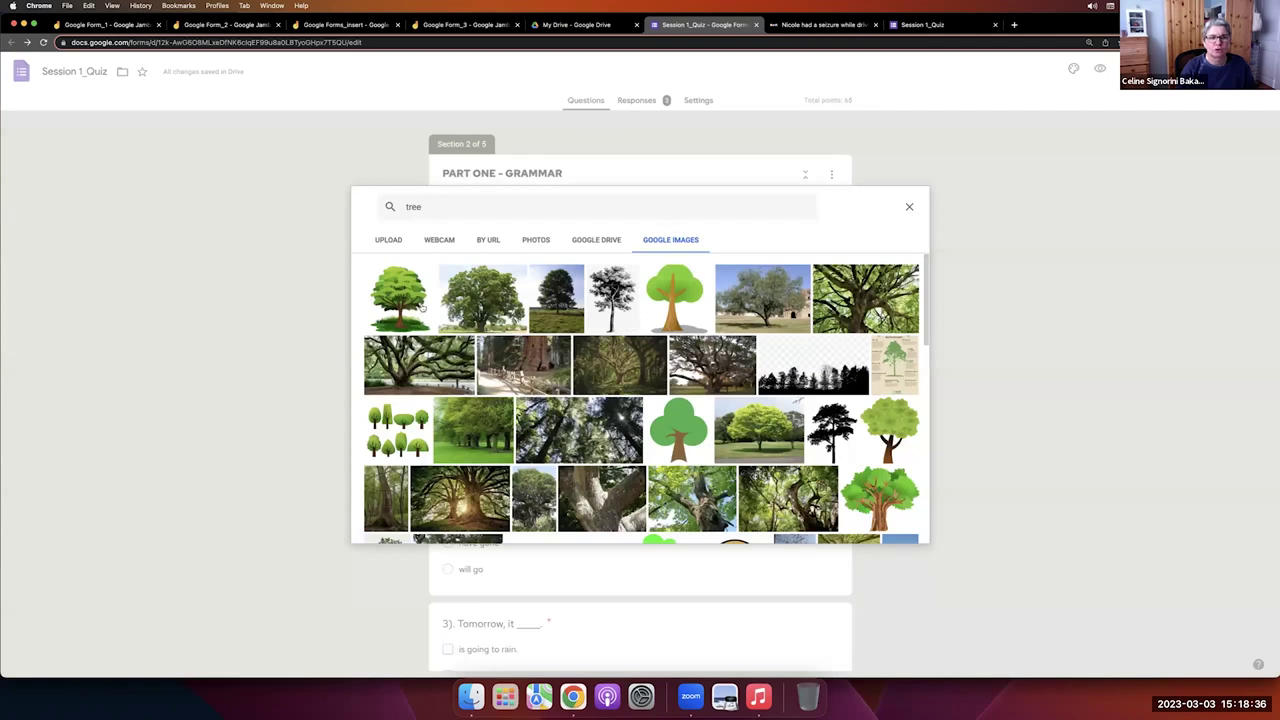
left_click(600, 240)
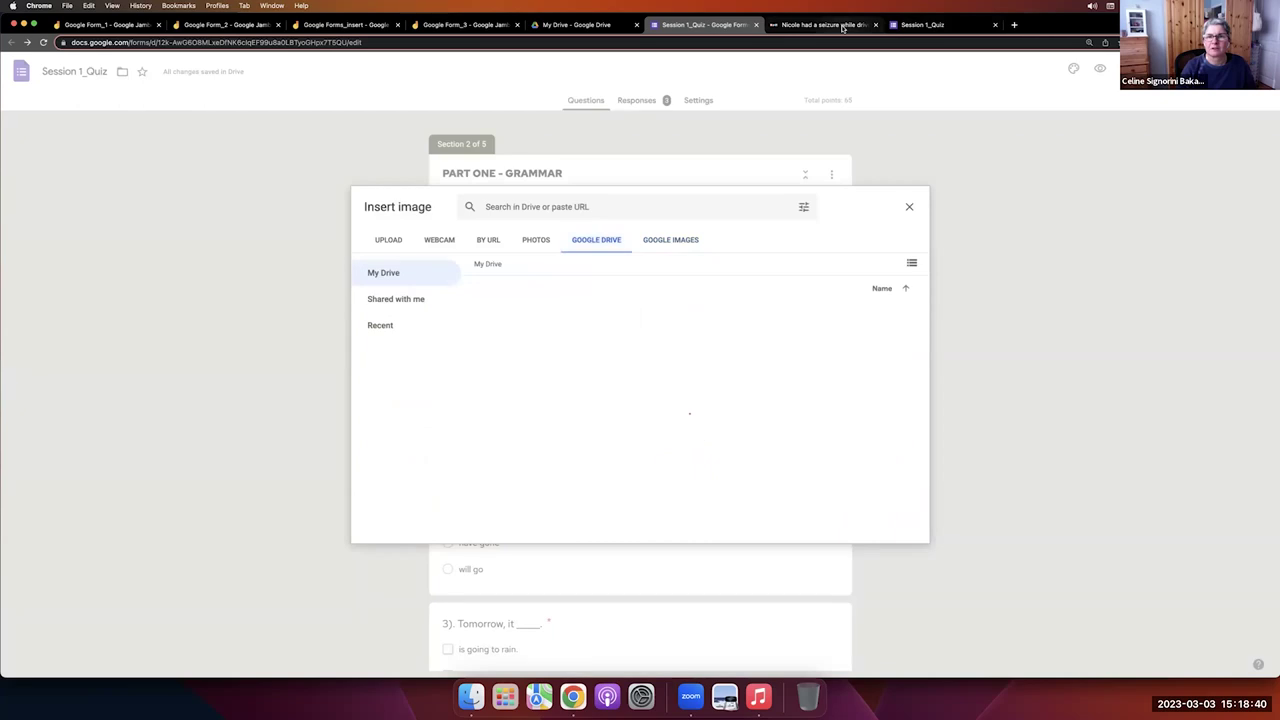
left_click(842, 25)
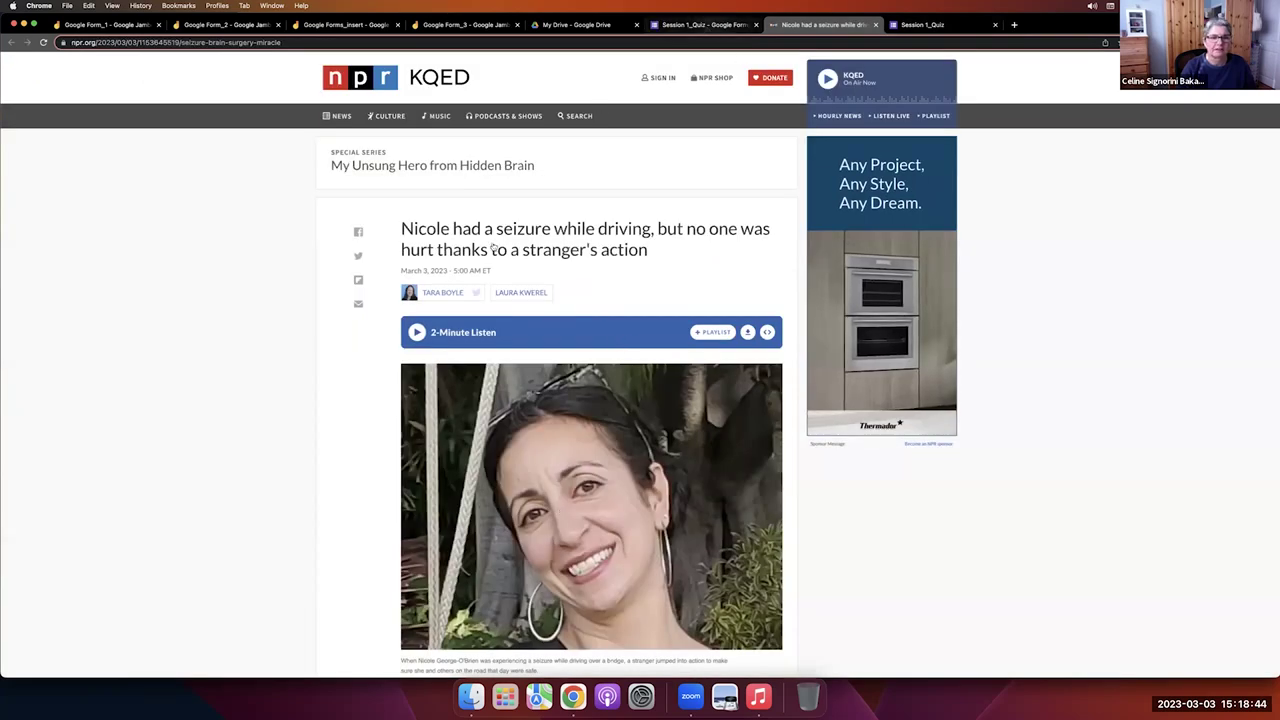
left_click(706, 25)
left_click(390, 241)
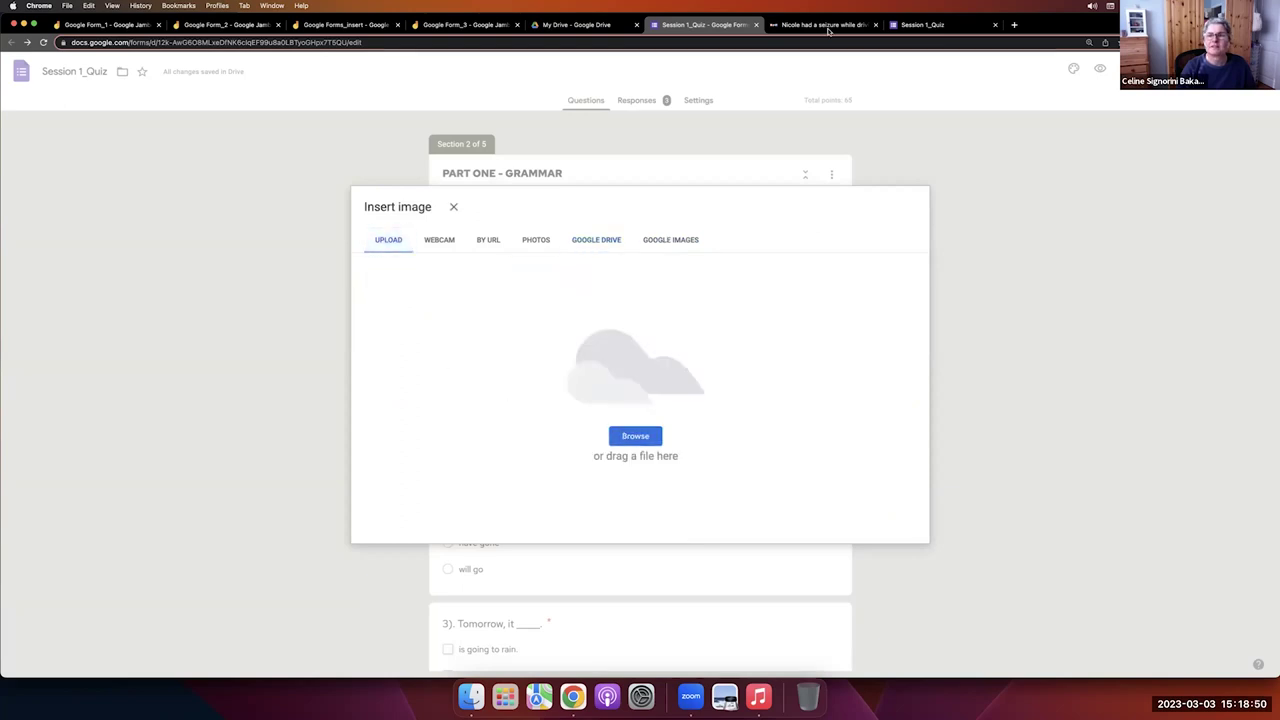
left_click(635, 436)
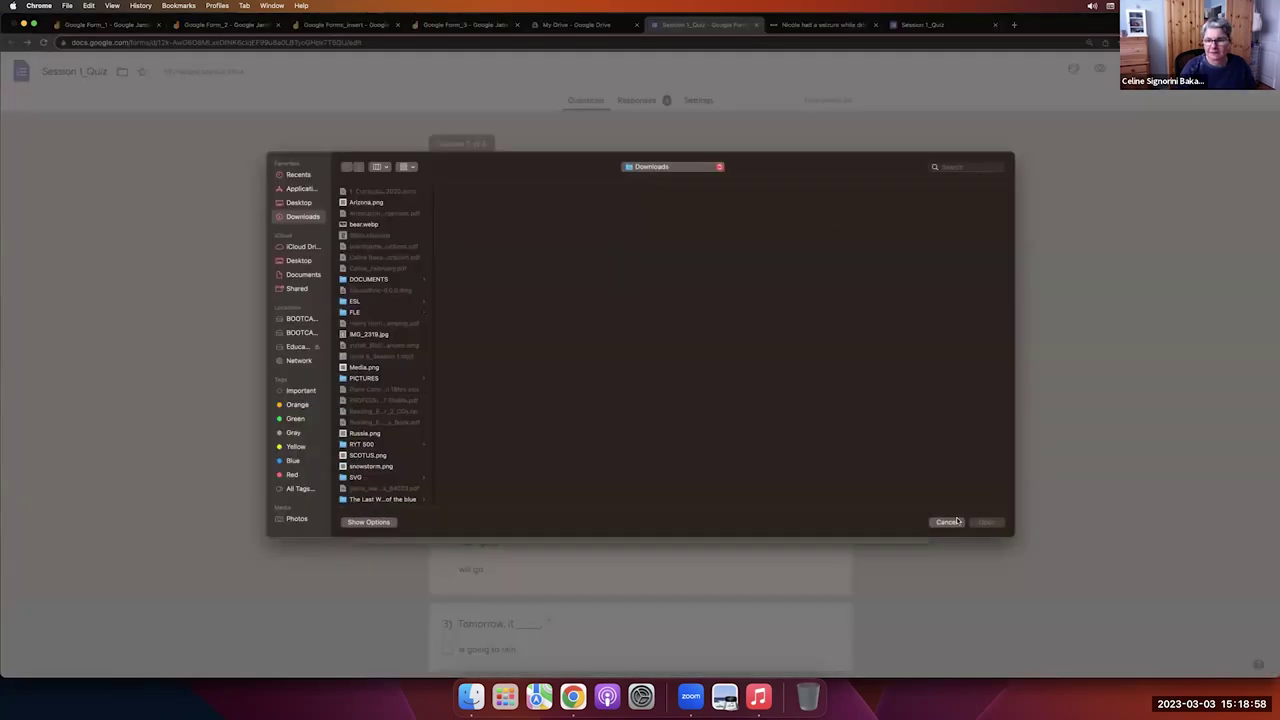
left_click(946, 523)
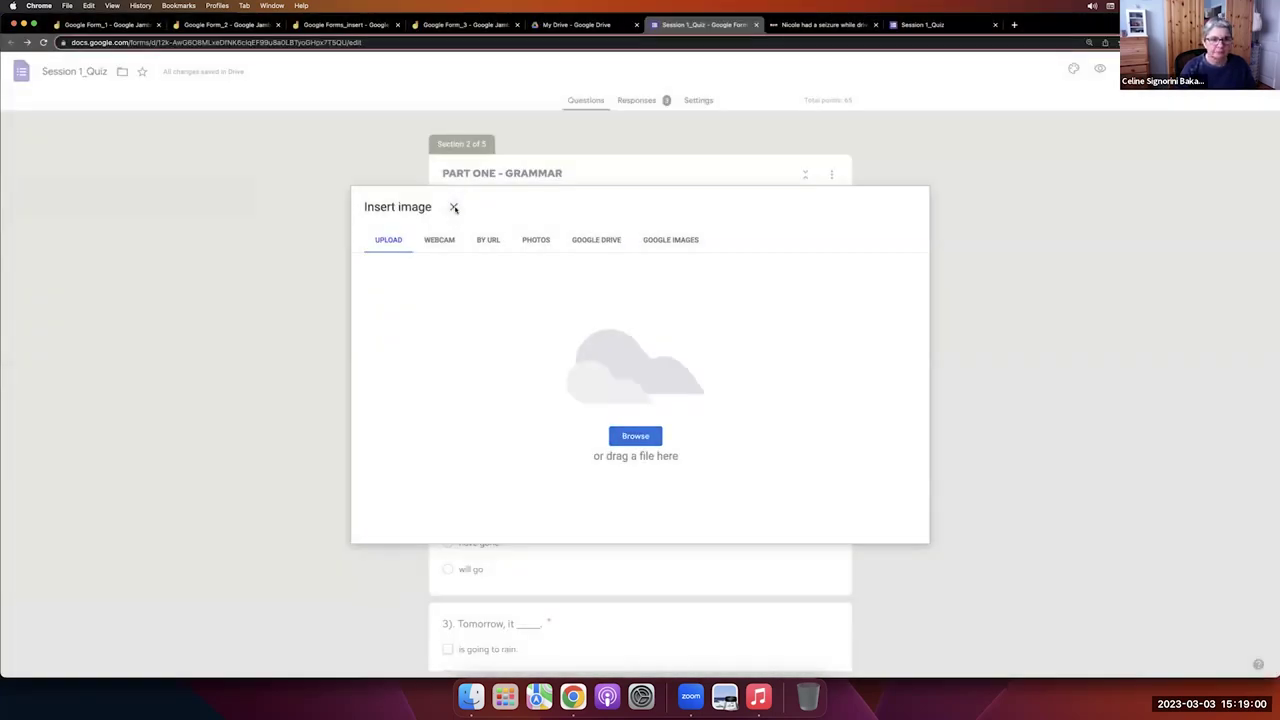
key("Escape")
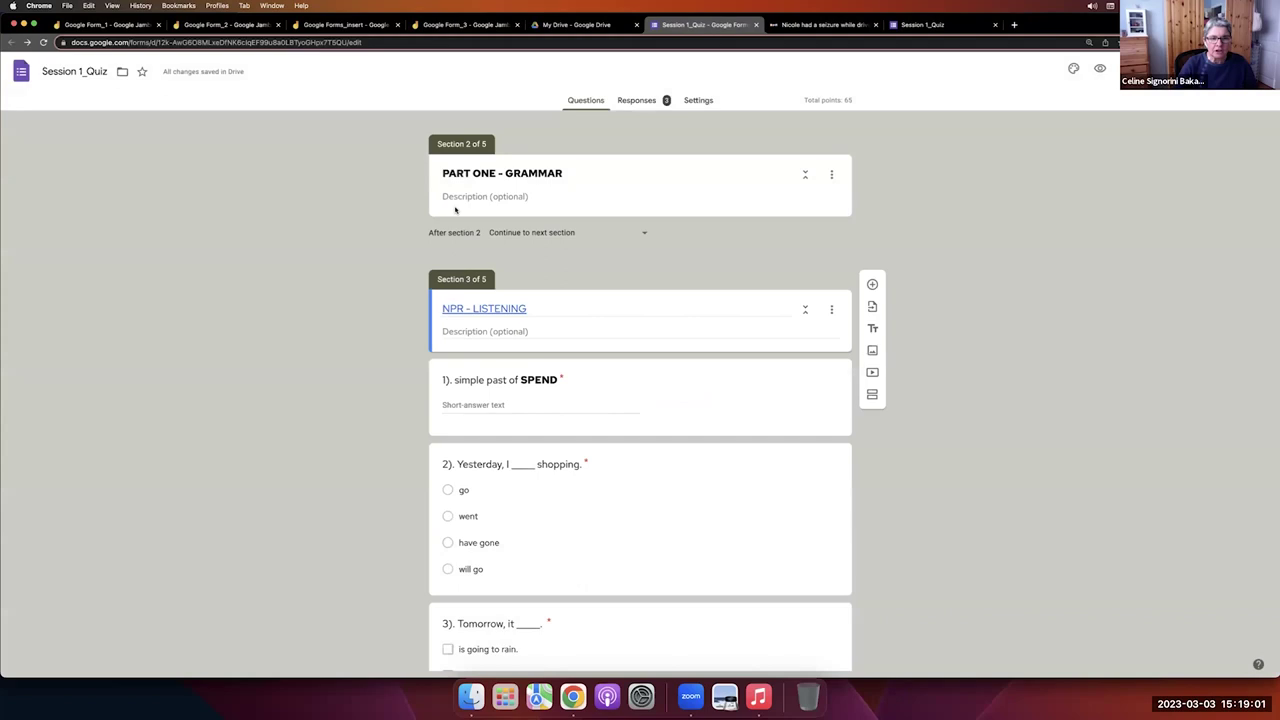
left_click(833, 310)
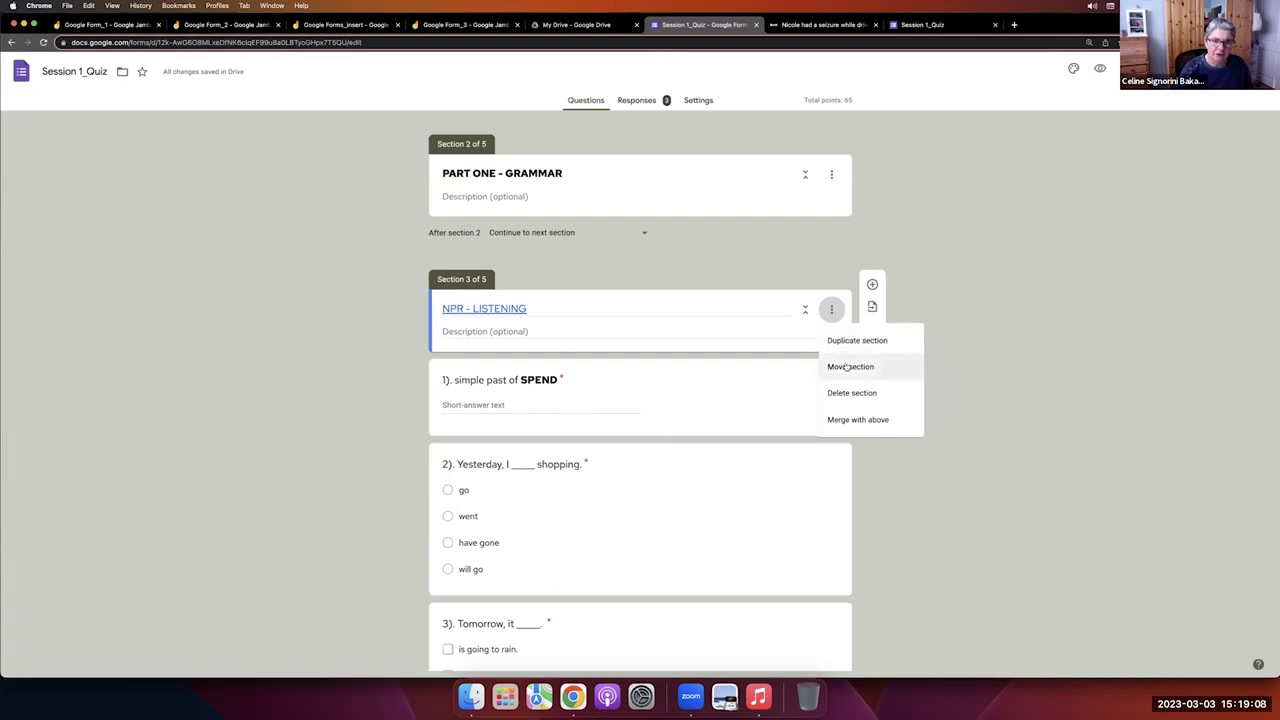
left_click(849, 394)
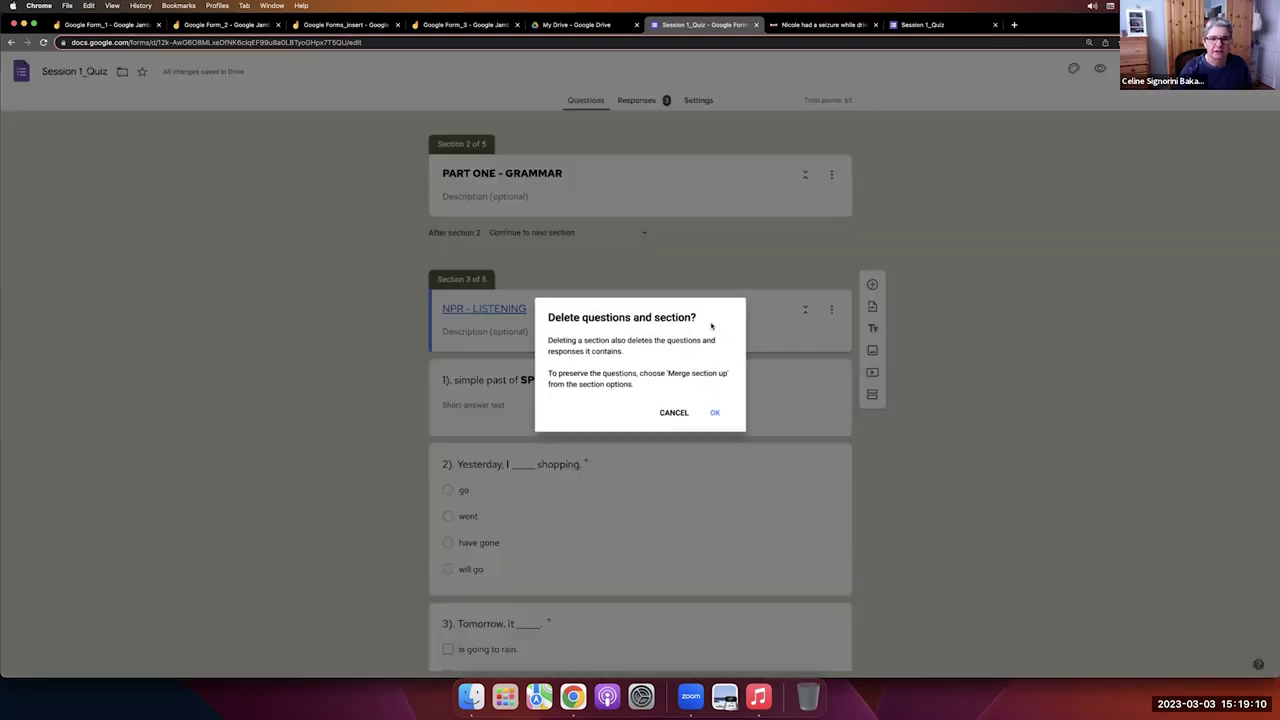
left_click(674, 413)
Remove the link from section 3's NPR - LISTENING title and clear the title text.
left_click(629, 300)
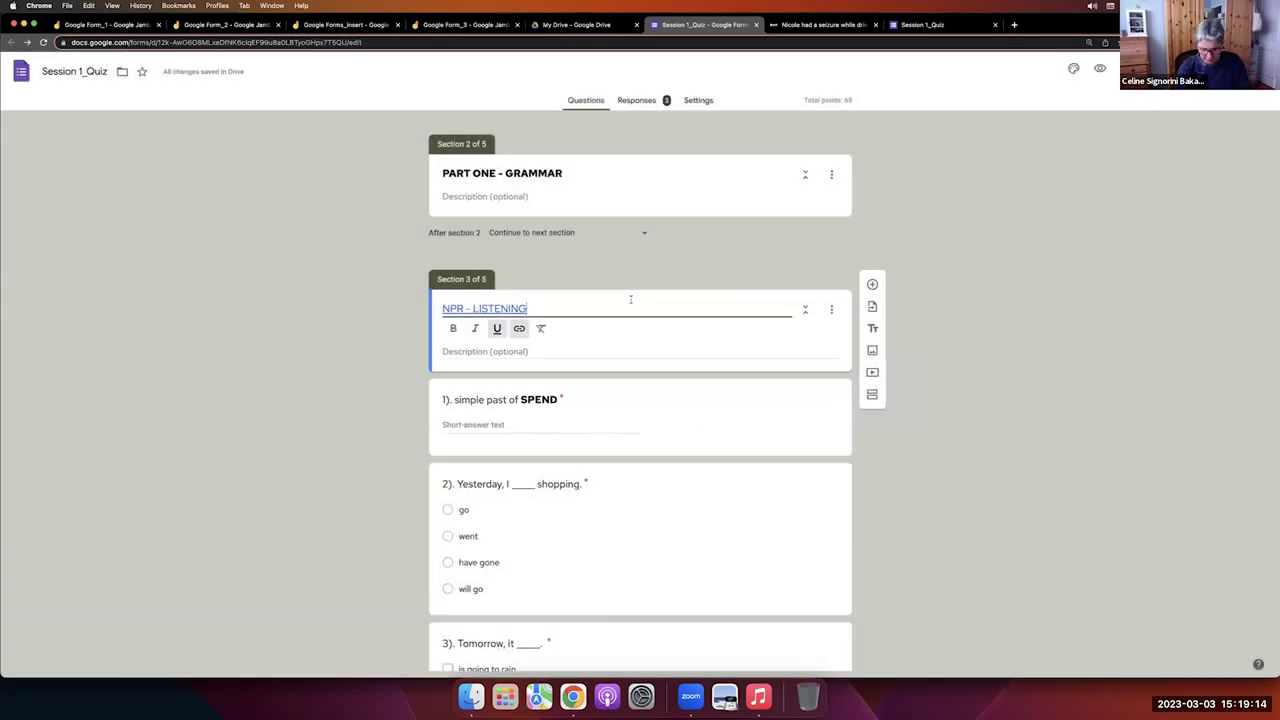
left_click(520, 333)
left_click_drag(528, 309, 424, 309)
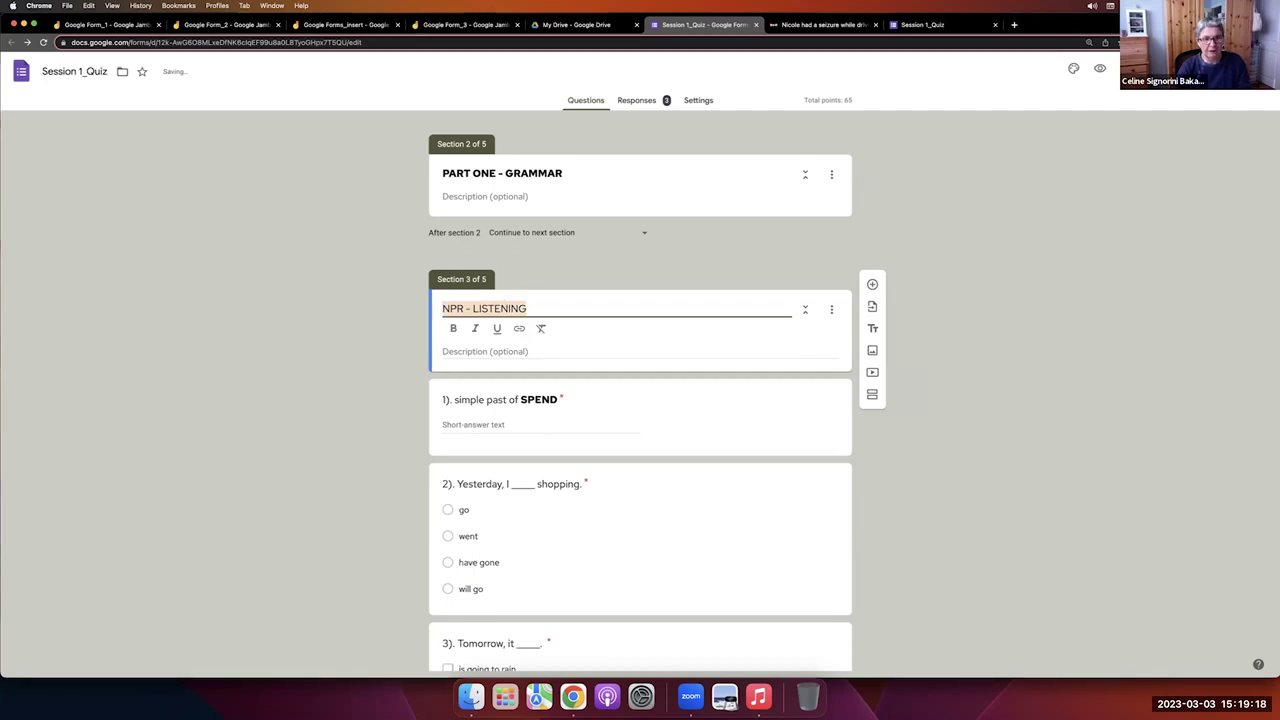
key("BackSpace")
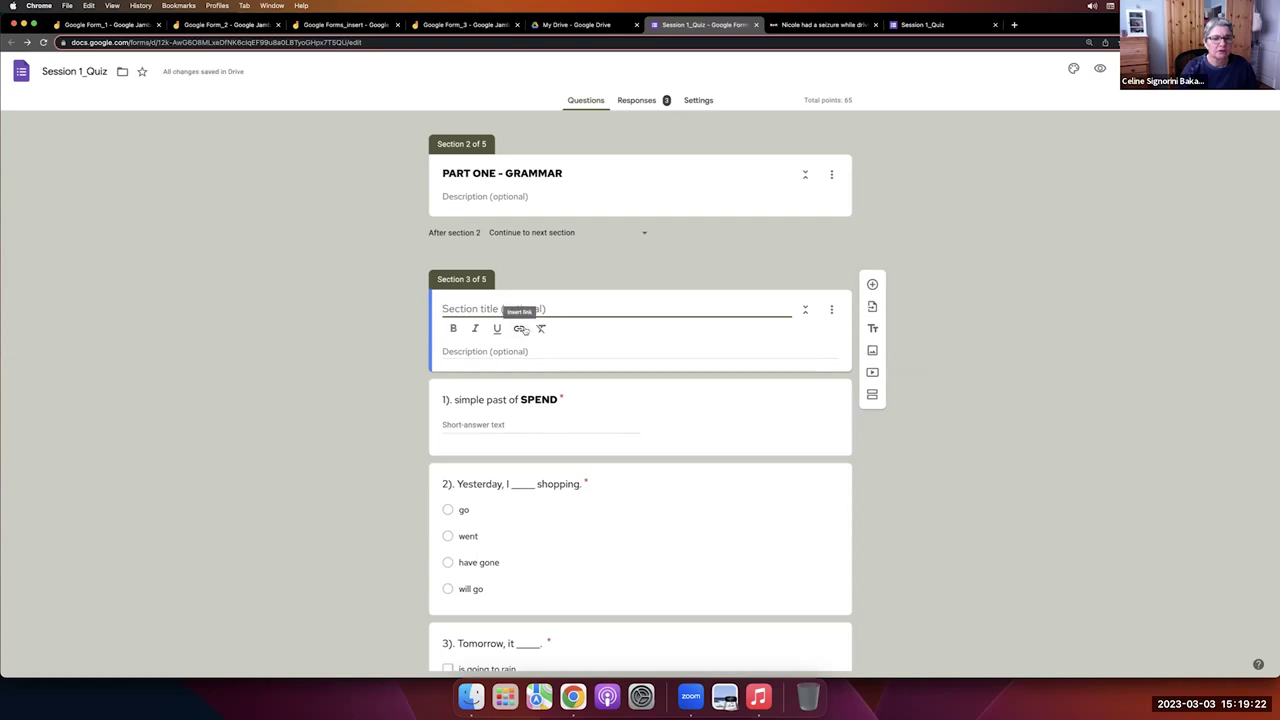
triple_click(520, 399)
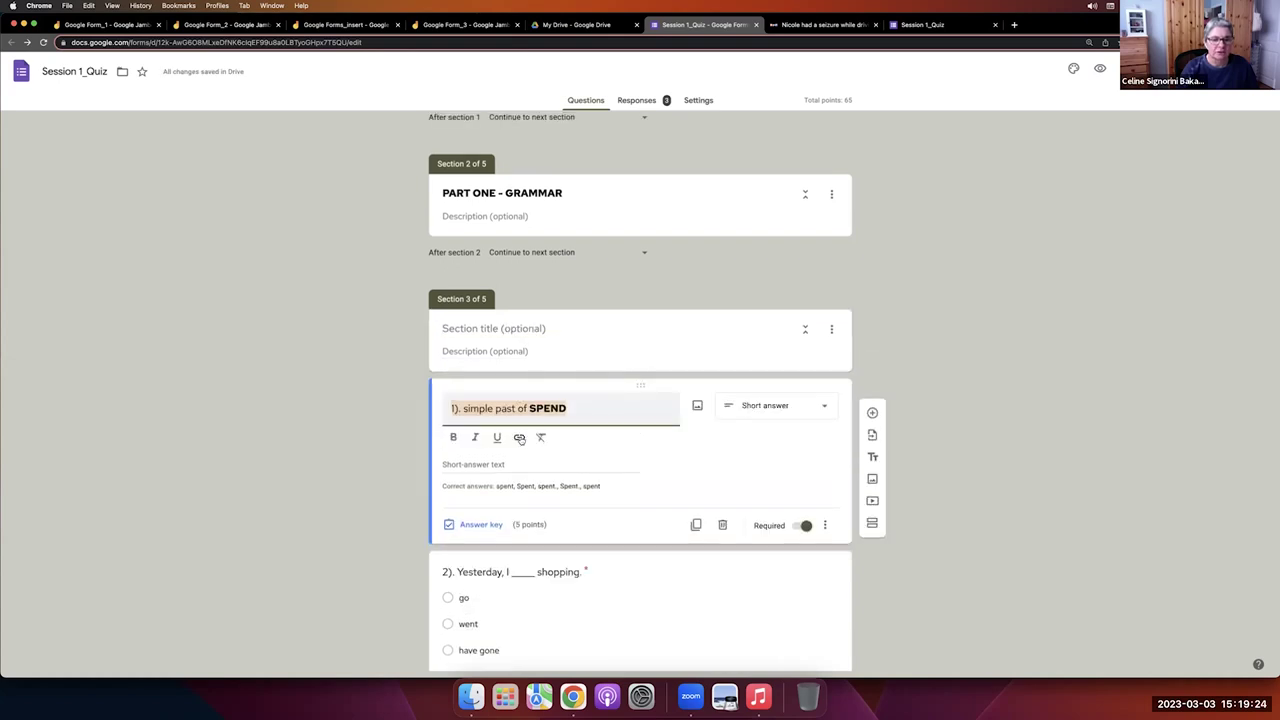
left_click(561, 353)
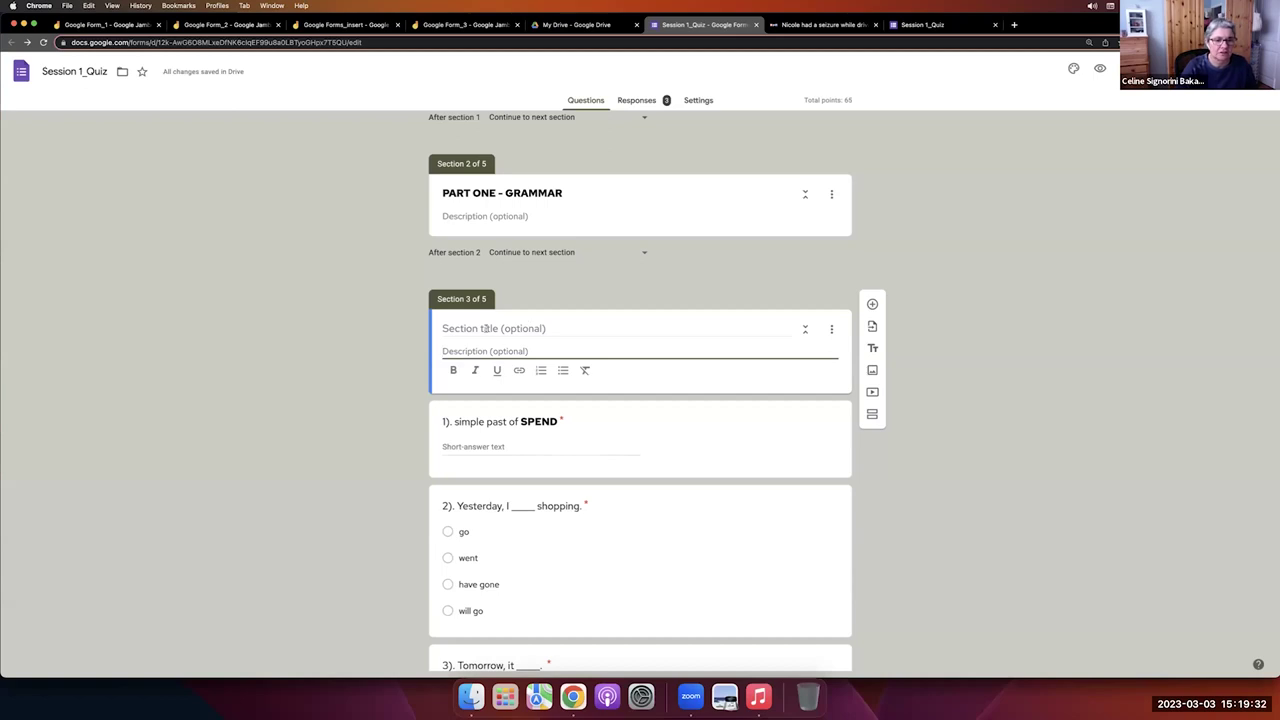
Enter NPR - LISTENING as the plain-text title of section 3.
left_click(485, 328)
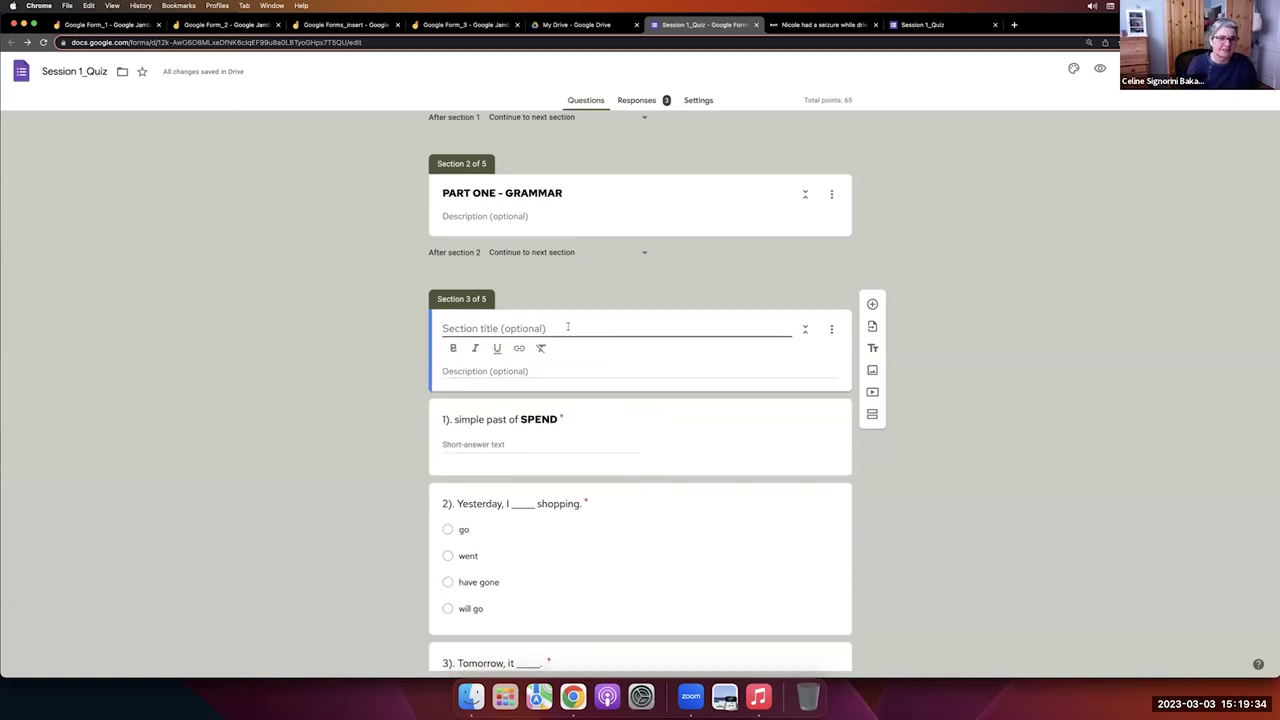
type("NPR")
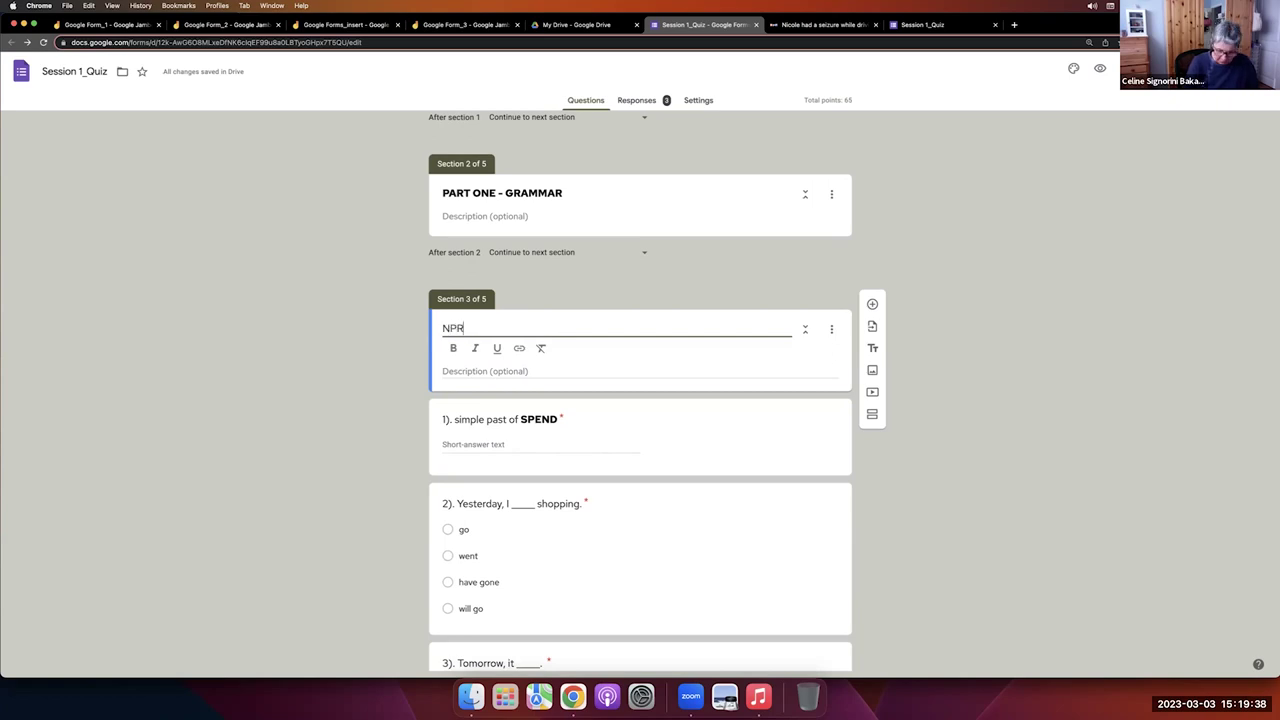
type(" - LIS")
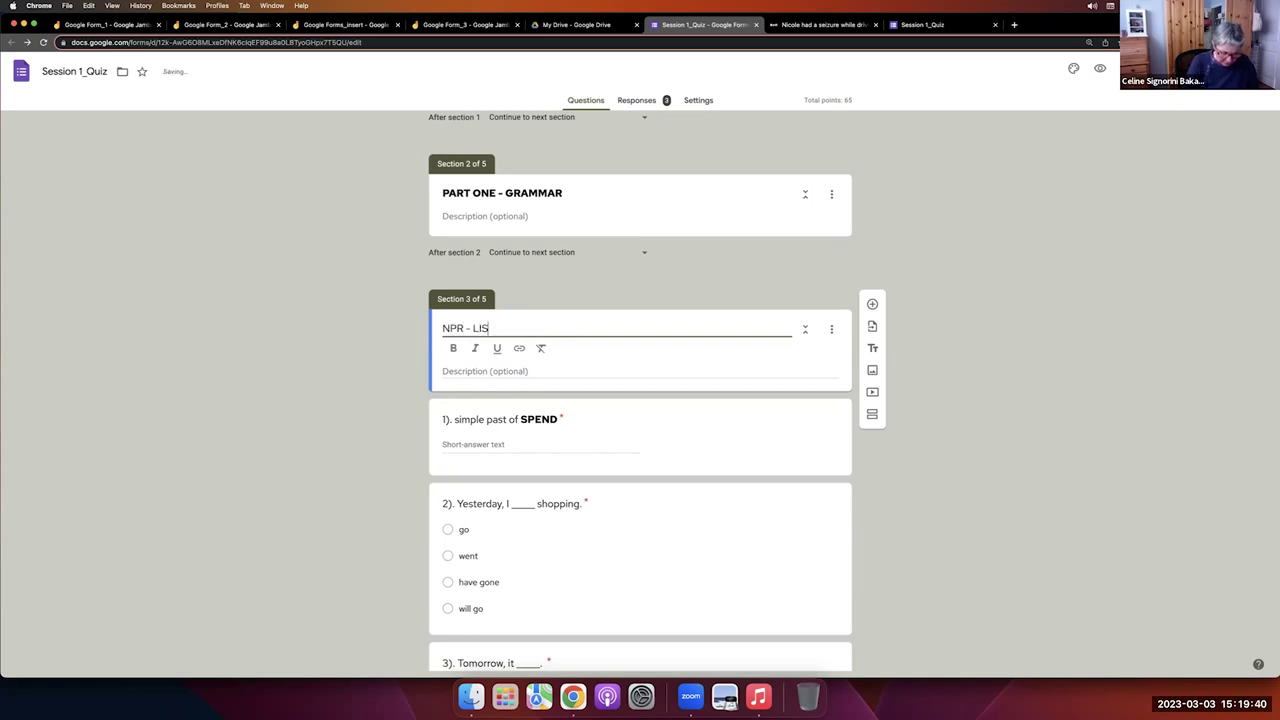
type("TENING")
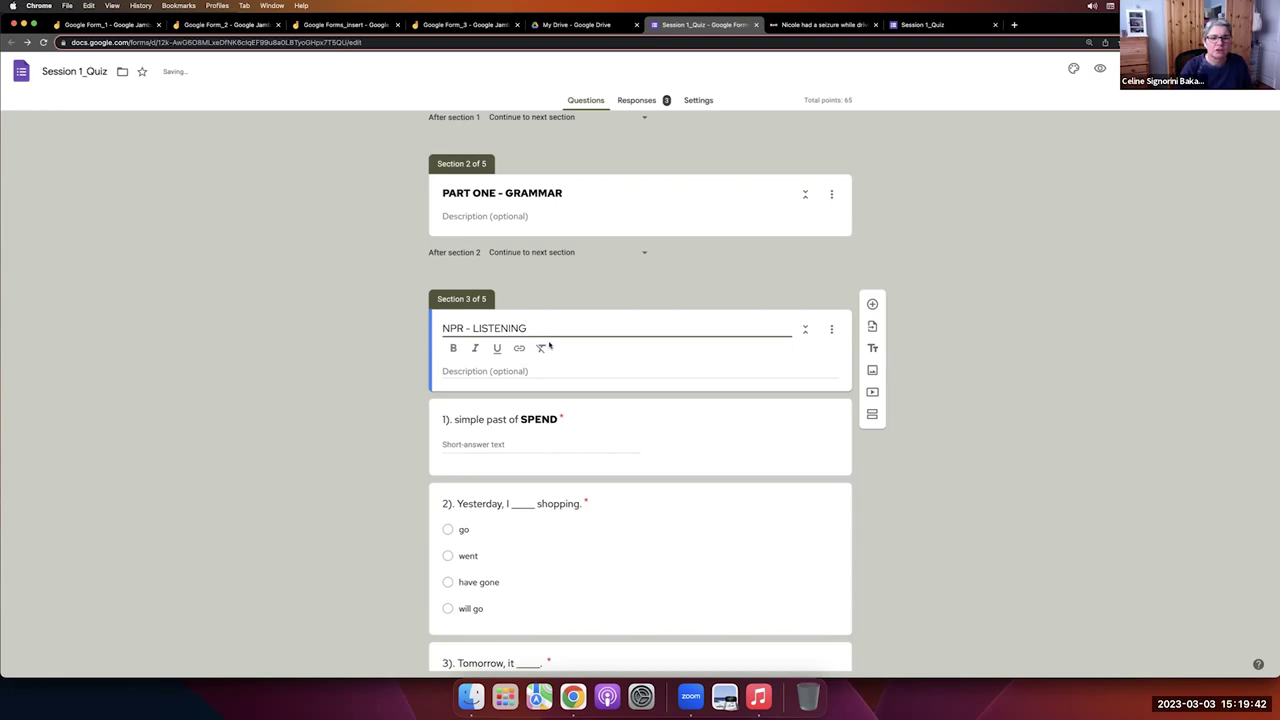
Link the whole NPR - LISTENING title to the NPR seizure-brain-surgery-miracle page, using the address copied from its open browser tab.
left_click_drag(442, 328, 527, 328)
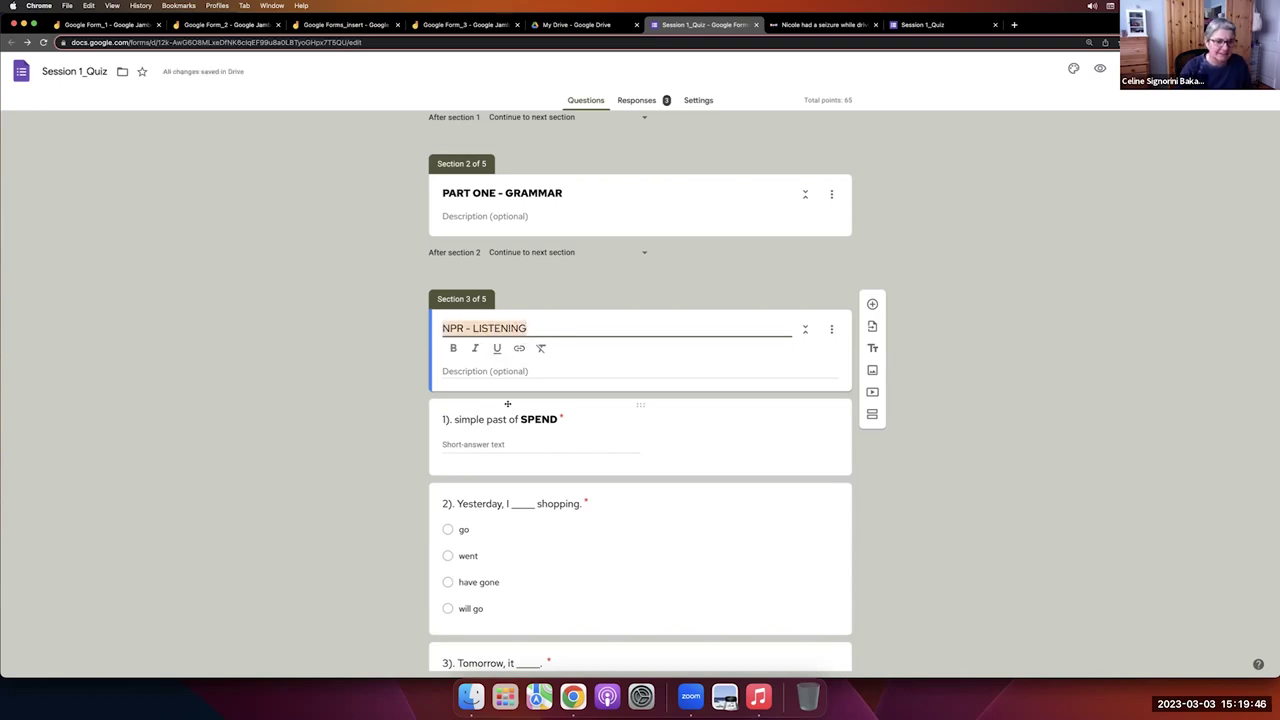
left_click(519, 349)
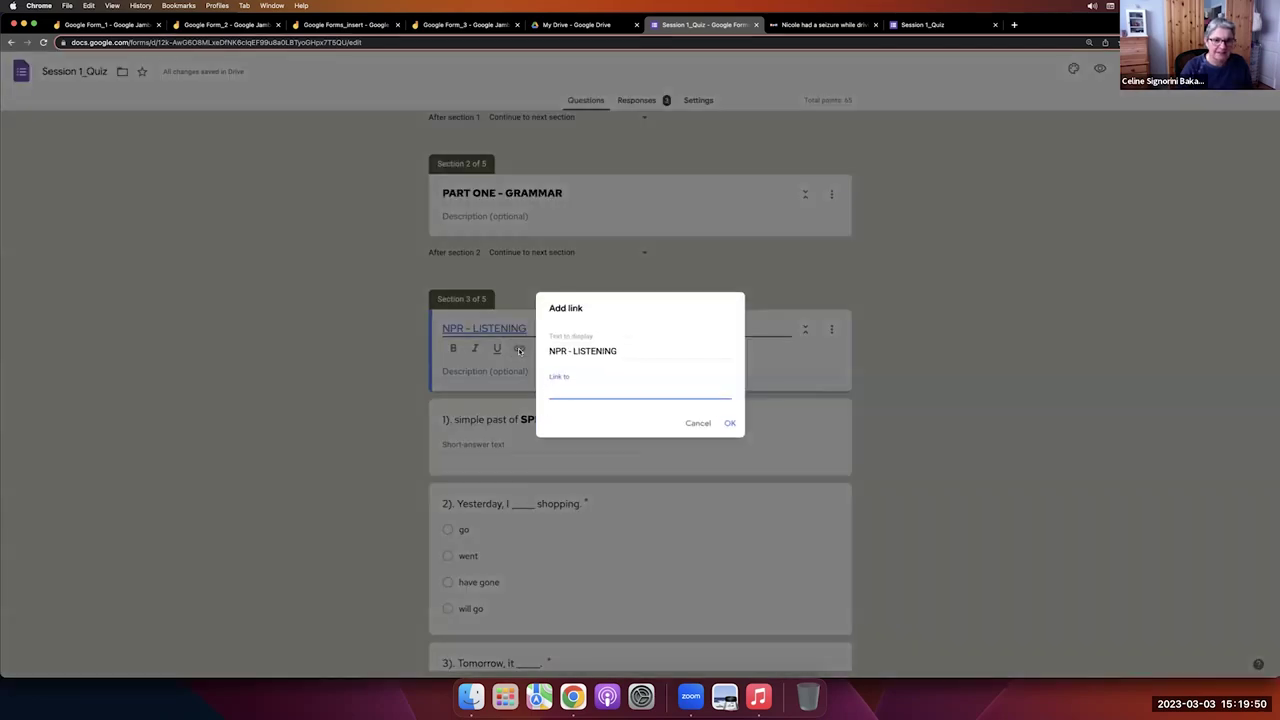
left_click(812, 24)
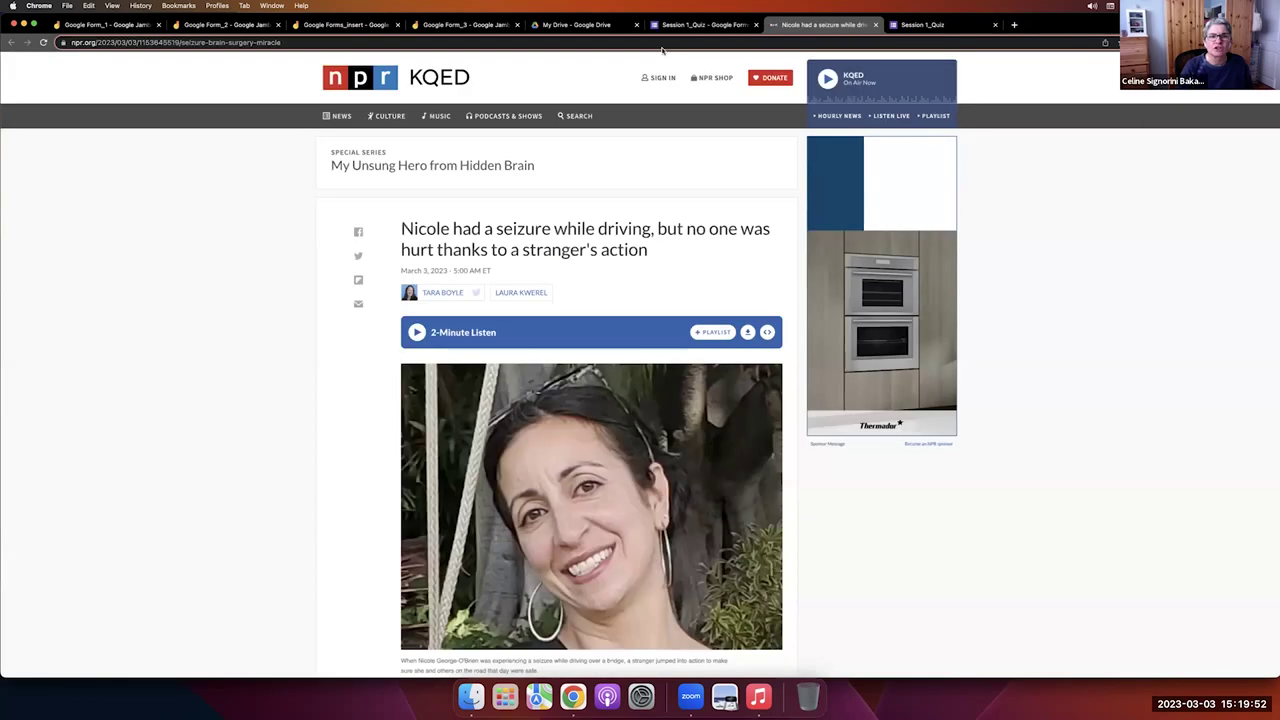
left_click(479, 43)
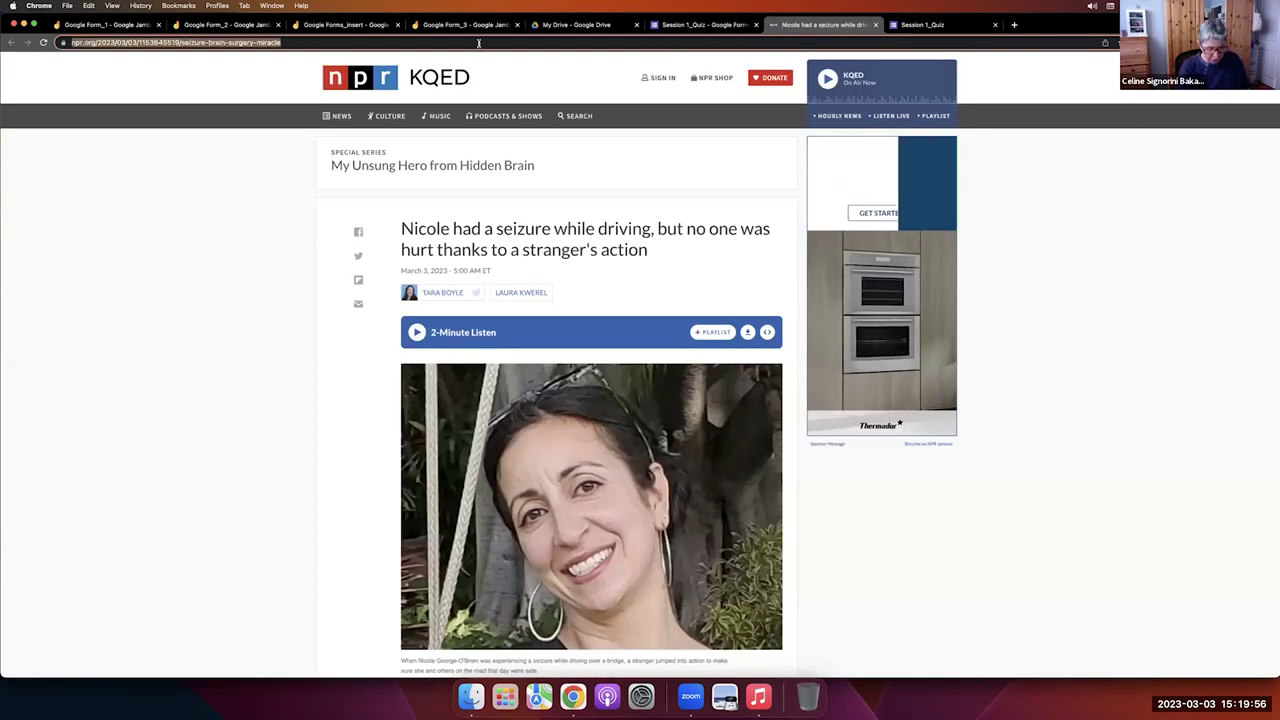
left_click(695, 24)
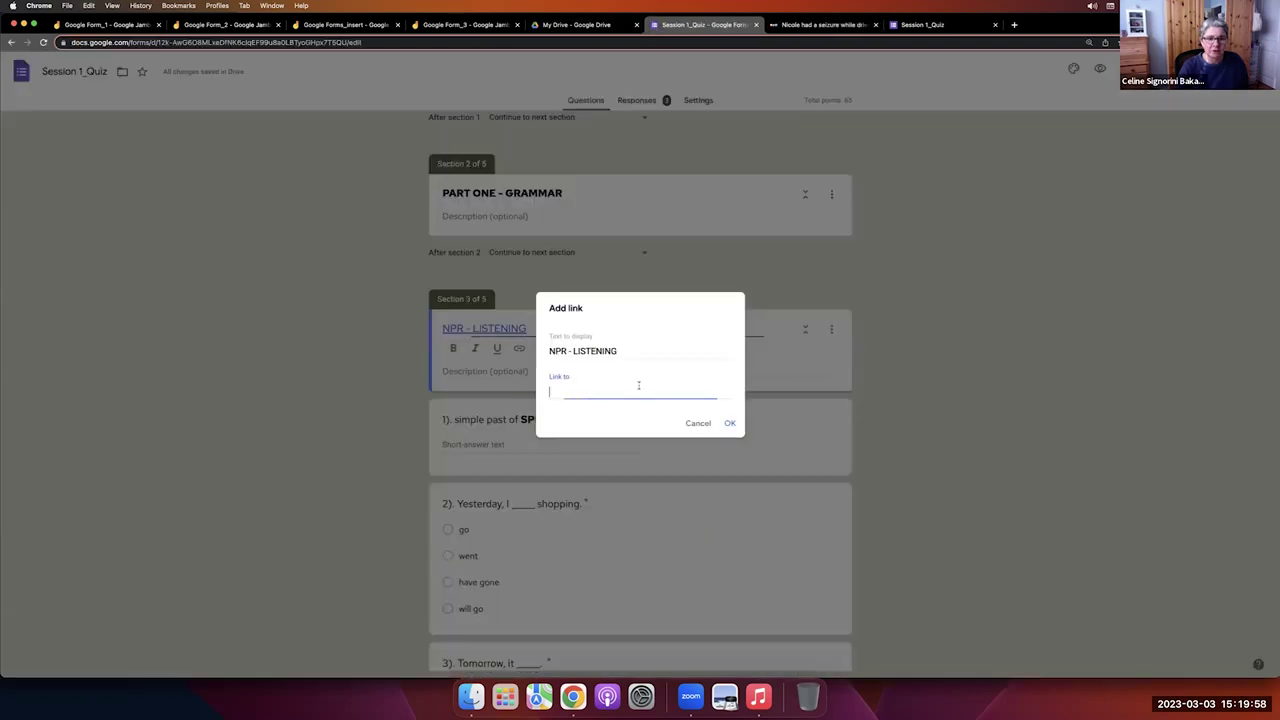
key("super+v")
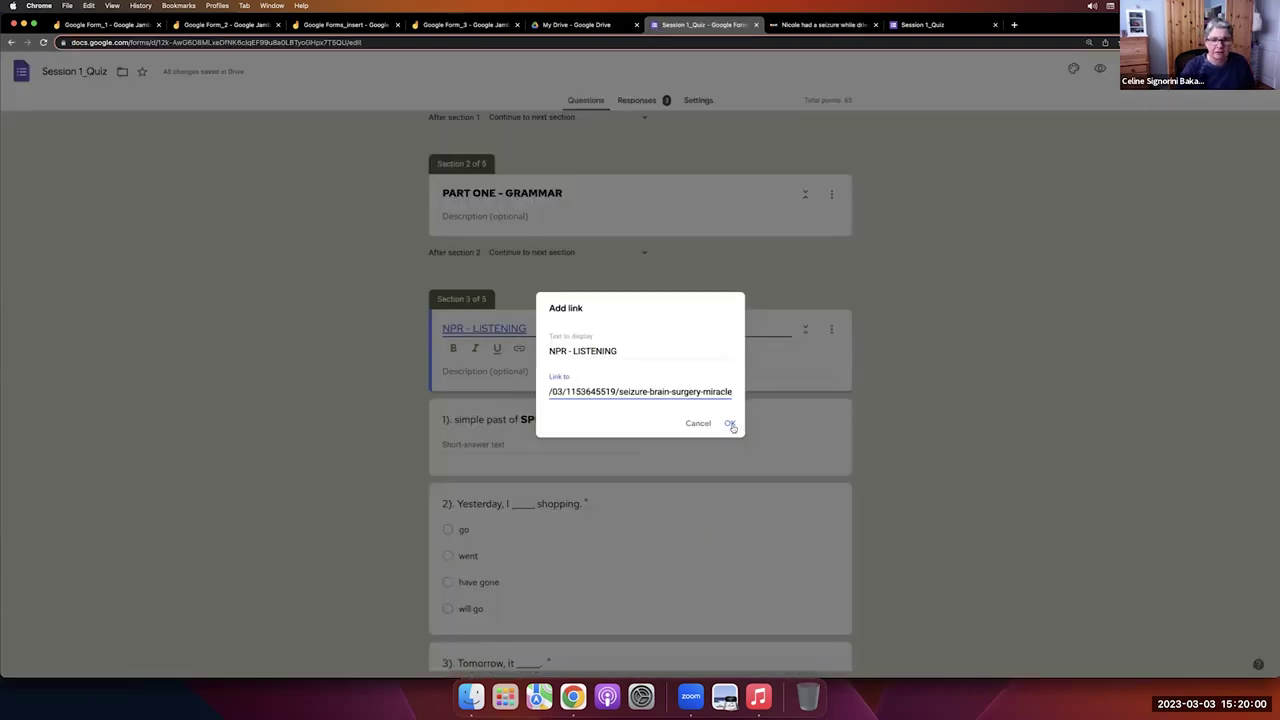
left_click(730, 423)
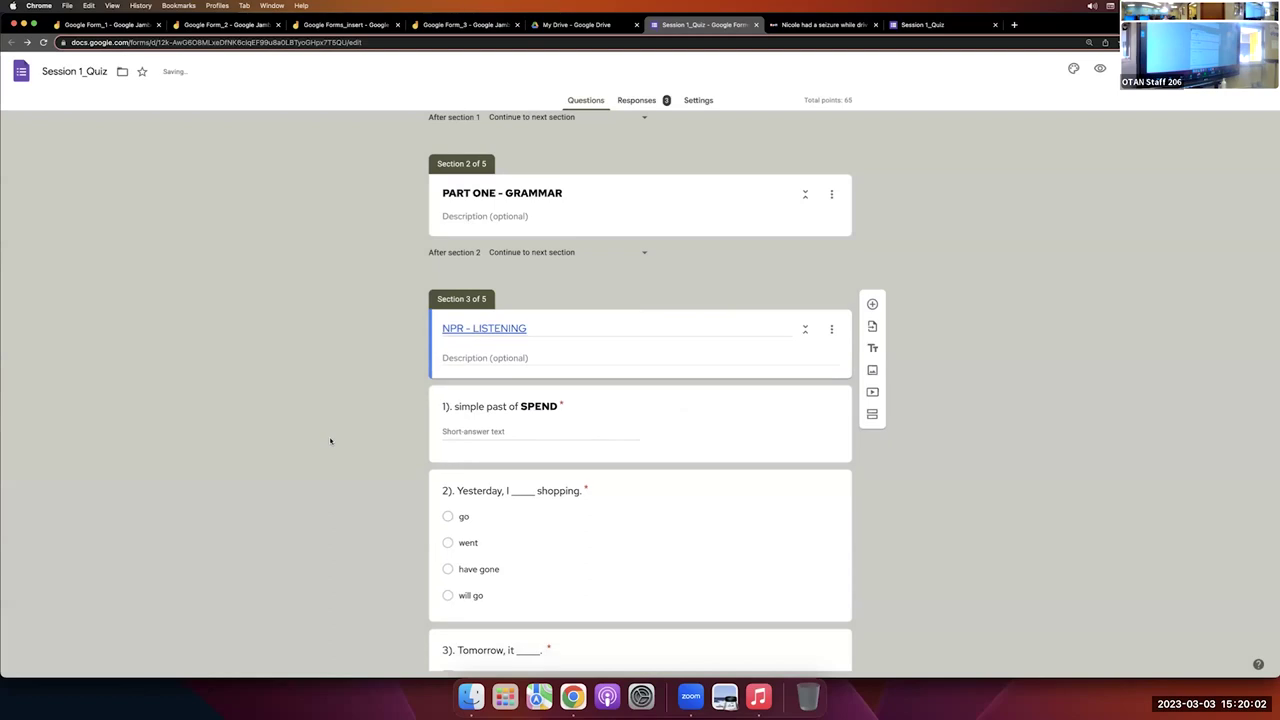
Test the new title link by opening its NPR page, close both NPR article tabs and return to the form editor.
left_click(486, 326)
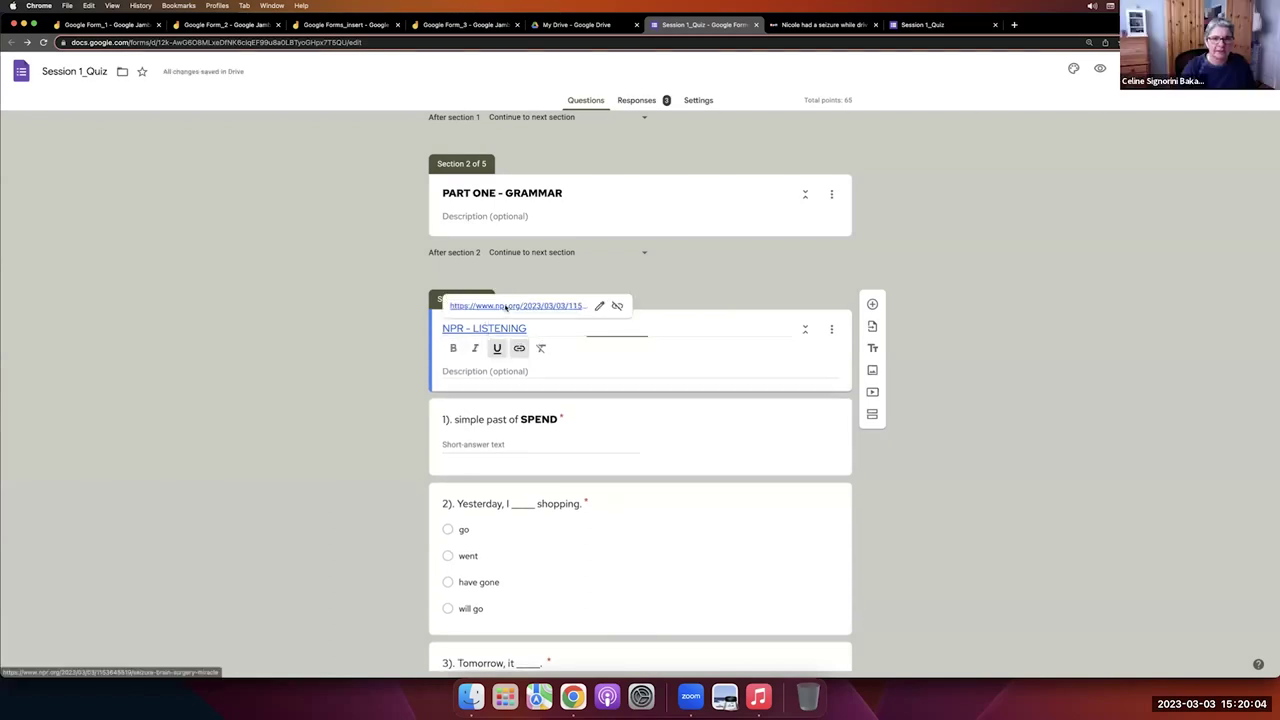
left_click(506, 307)
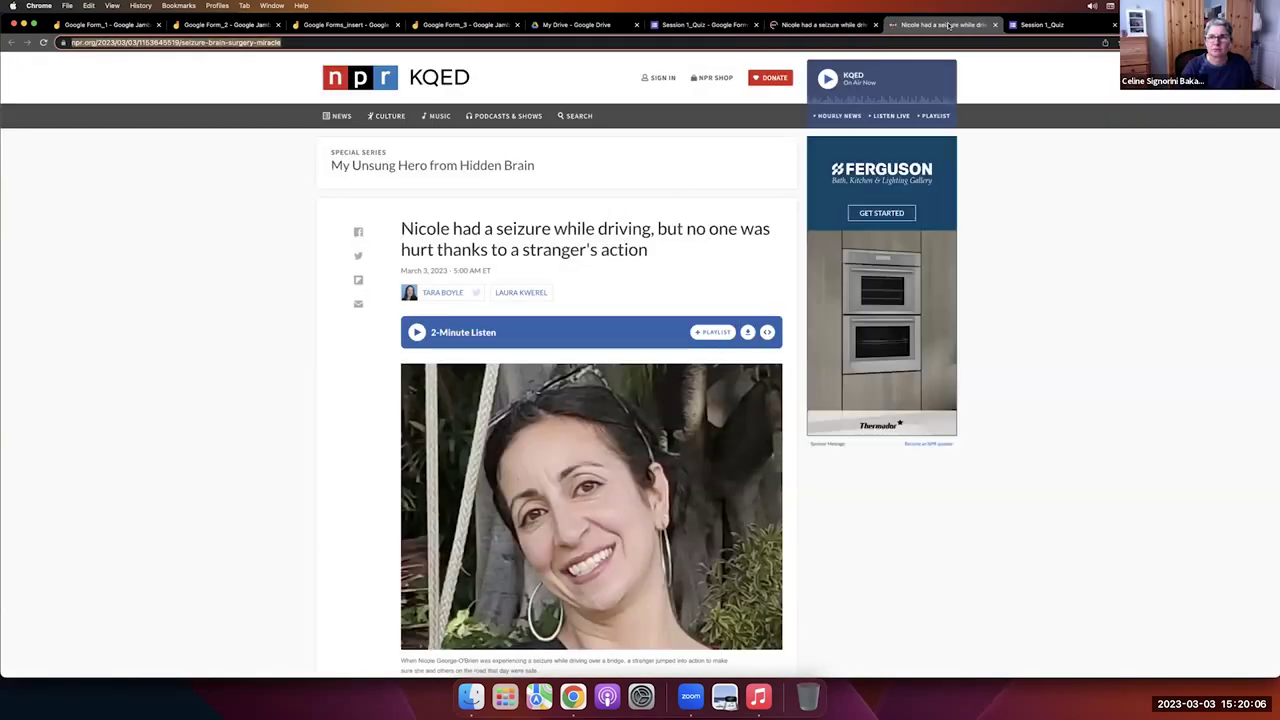
left_click(876, 25)
left_click(852, 25)
left_click(876, 25)
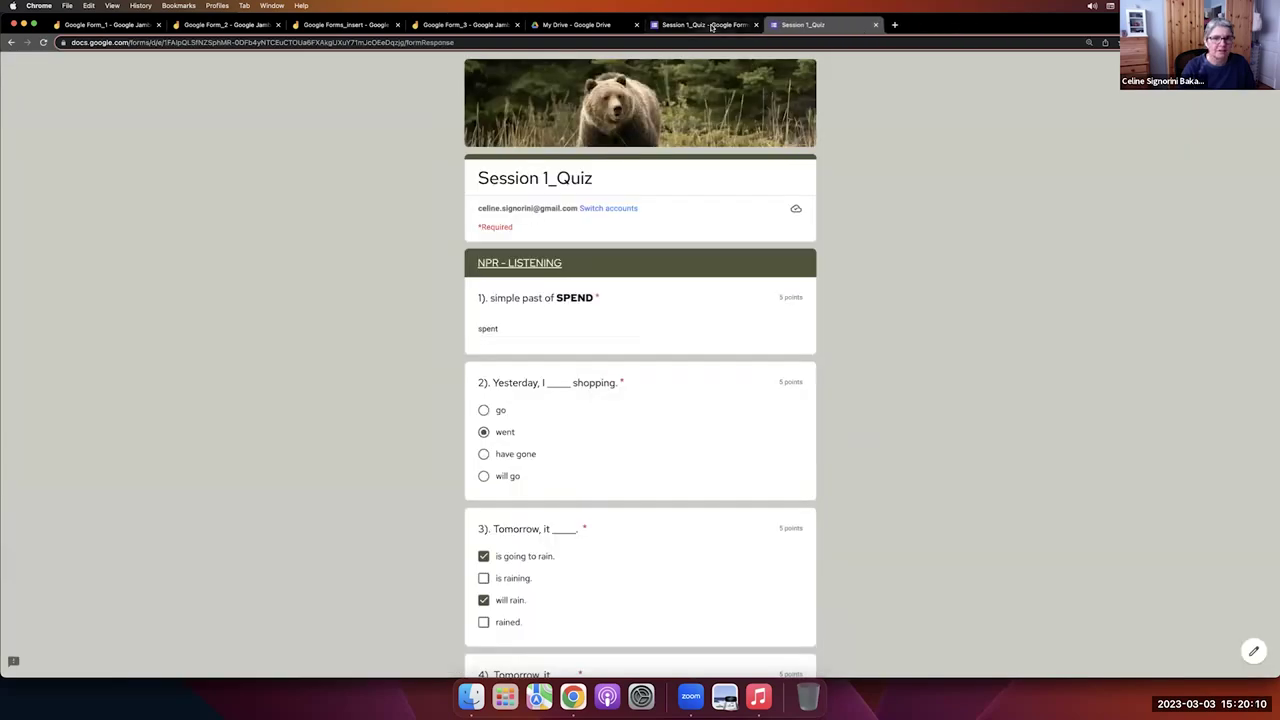
left_click(712, 27)
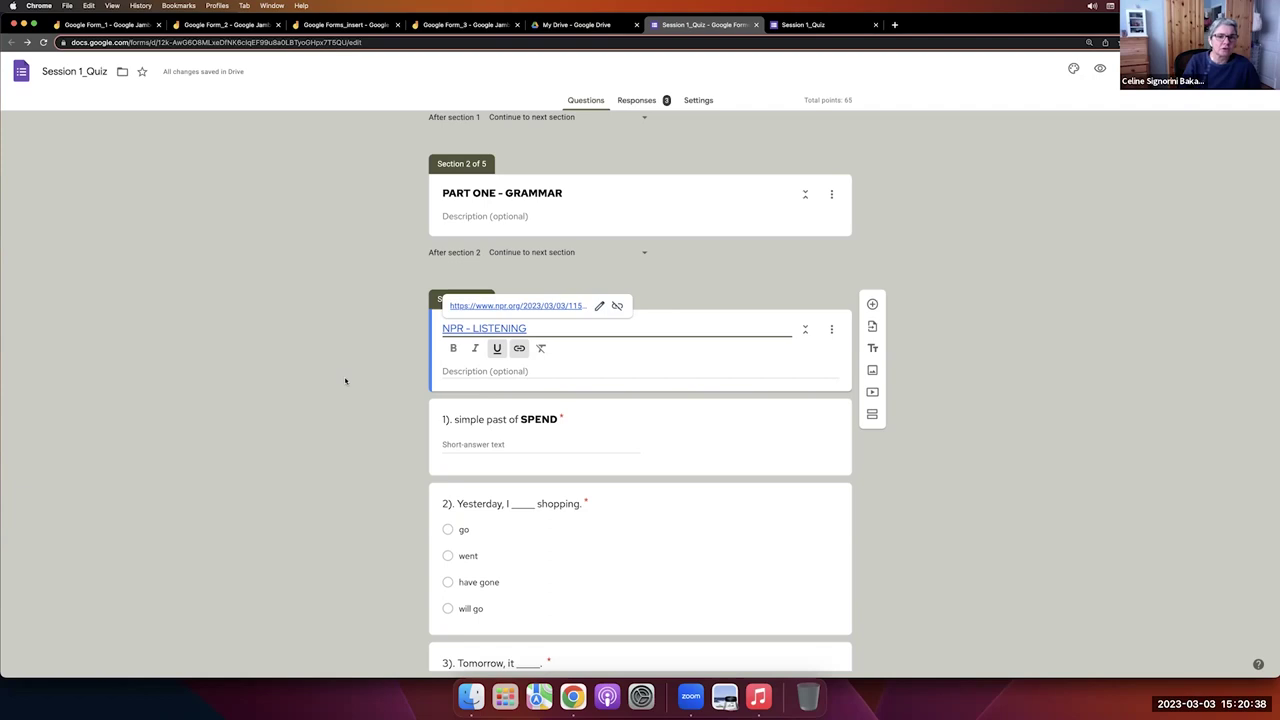
Copy the sharing link of audio1936583365.m4a from My Drive in Google Drive and return to the Session 1_Quiz form editor.
left_click(555, 26)
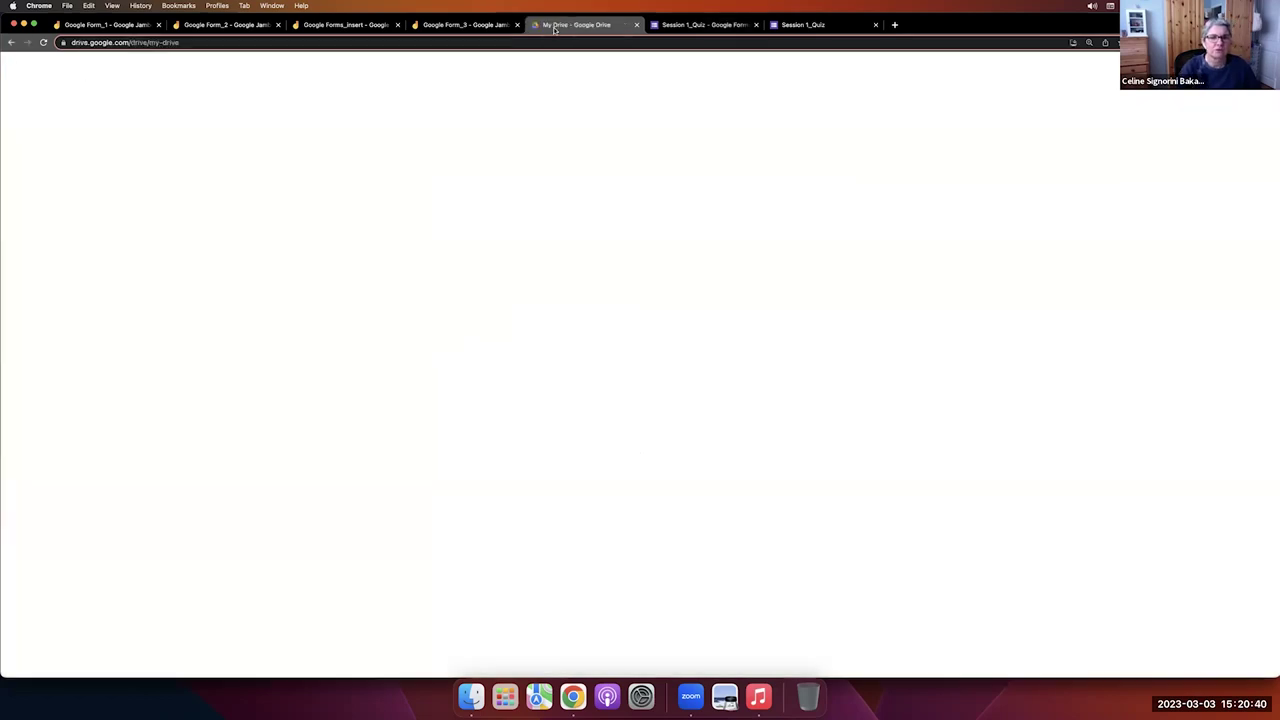
scroll(512, 429, "down", 1)
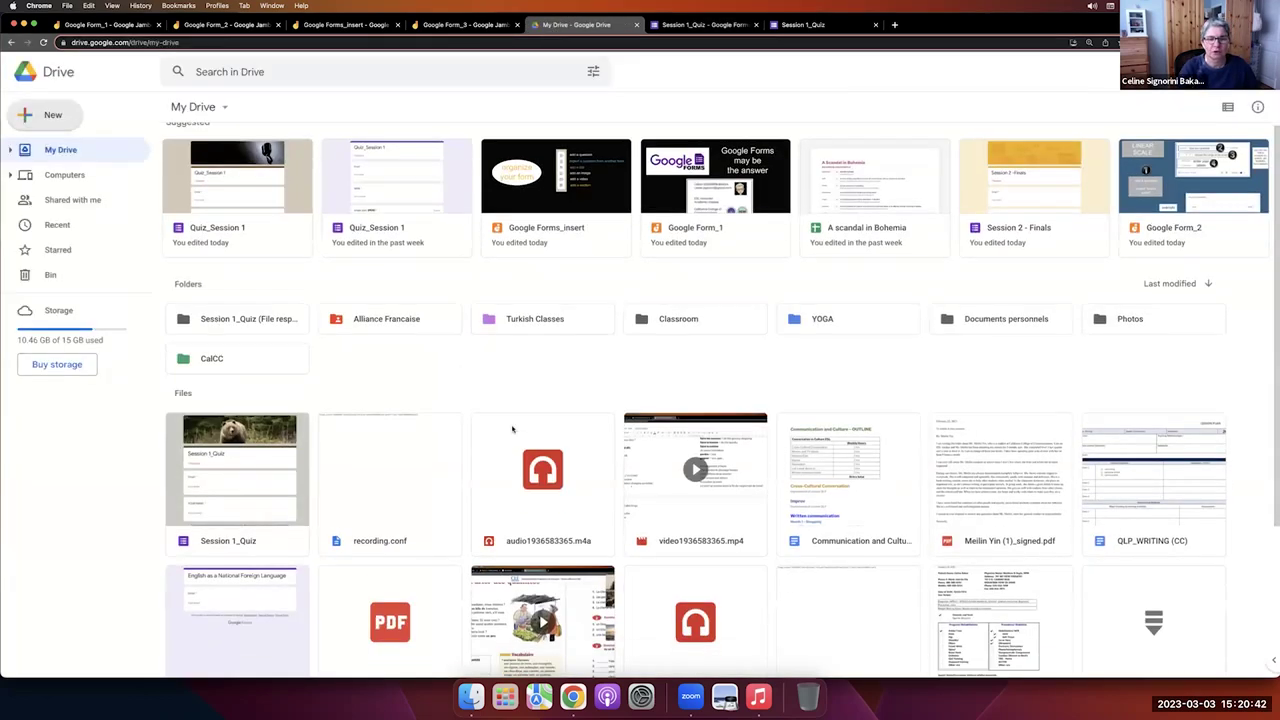
scroll(512, 429, "down", 3)
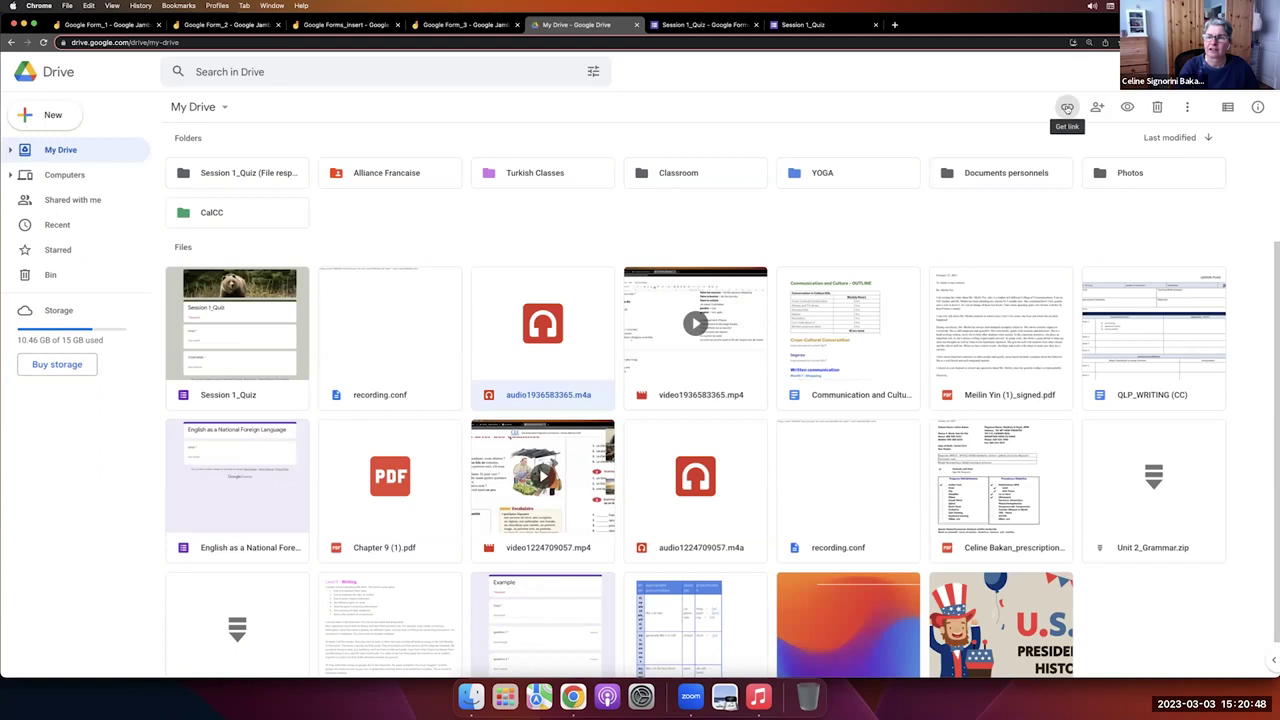
left_click(1067, 107)
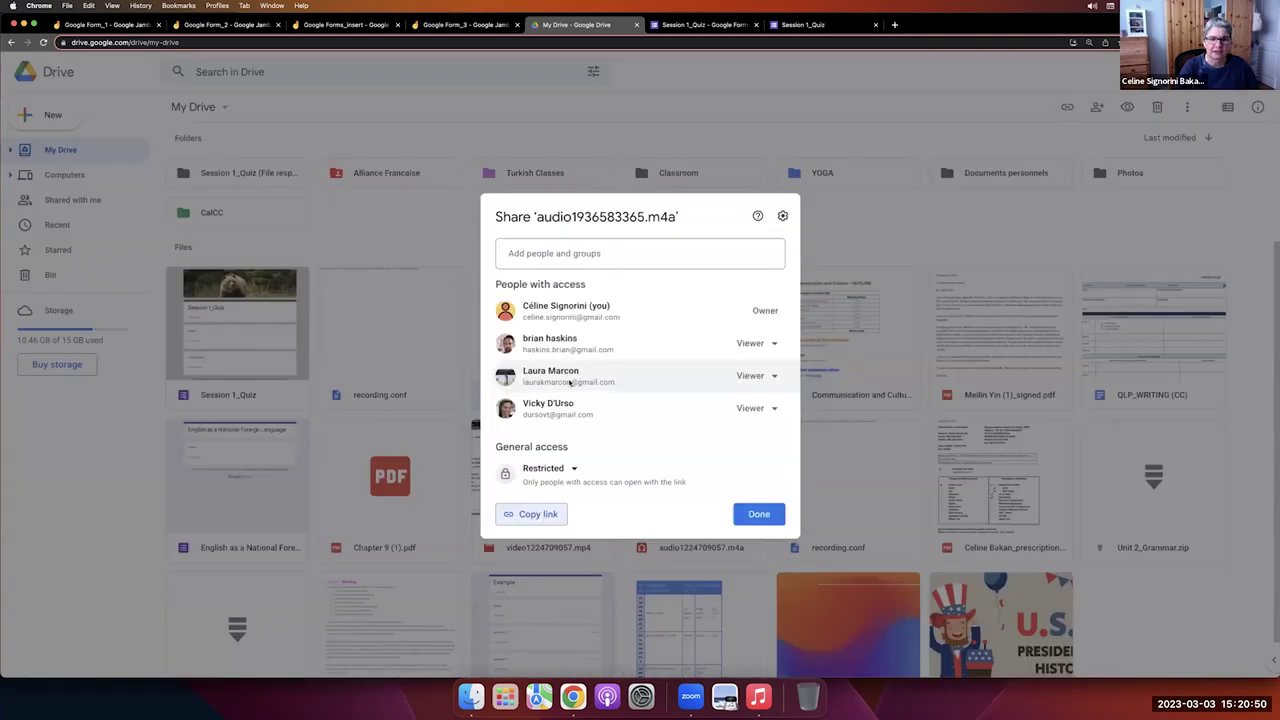
left_click(533, 514)
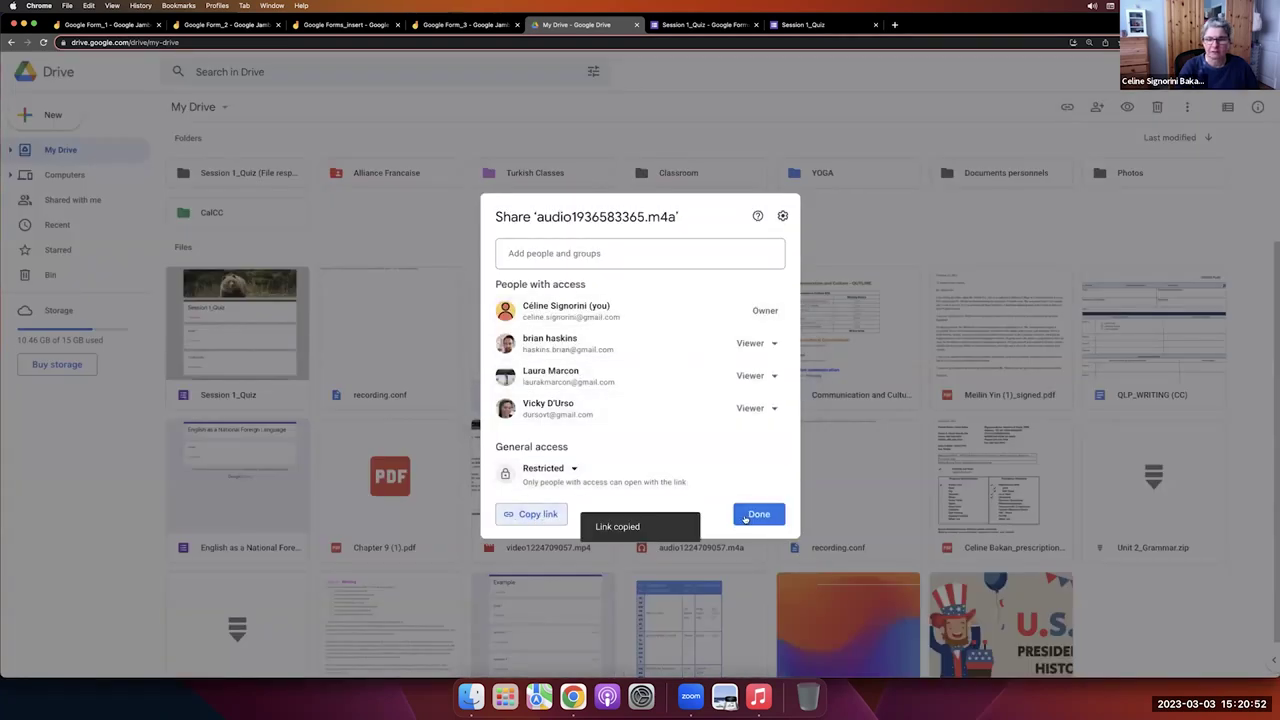
left_click(757, 514)
left_click(705, 24)
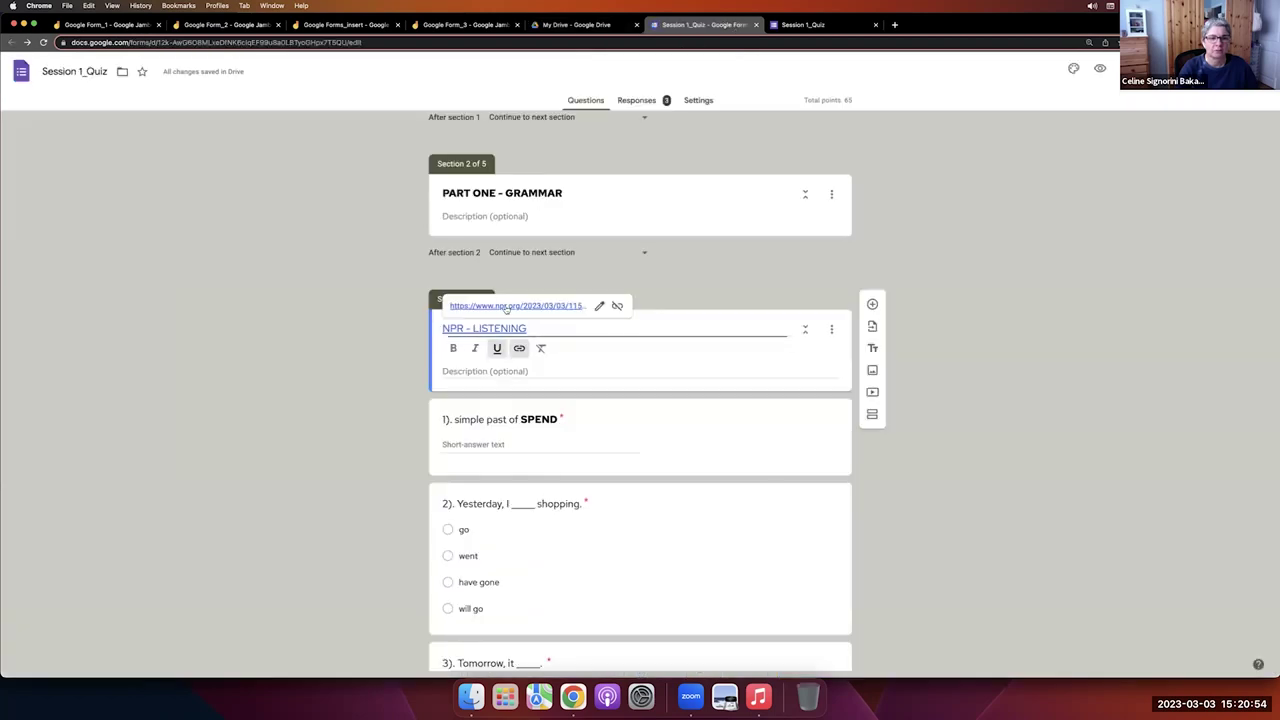
Add a question to section 3 whose title reads AUDIO and links to the copied Drive audio file.
left_click(872, 304)
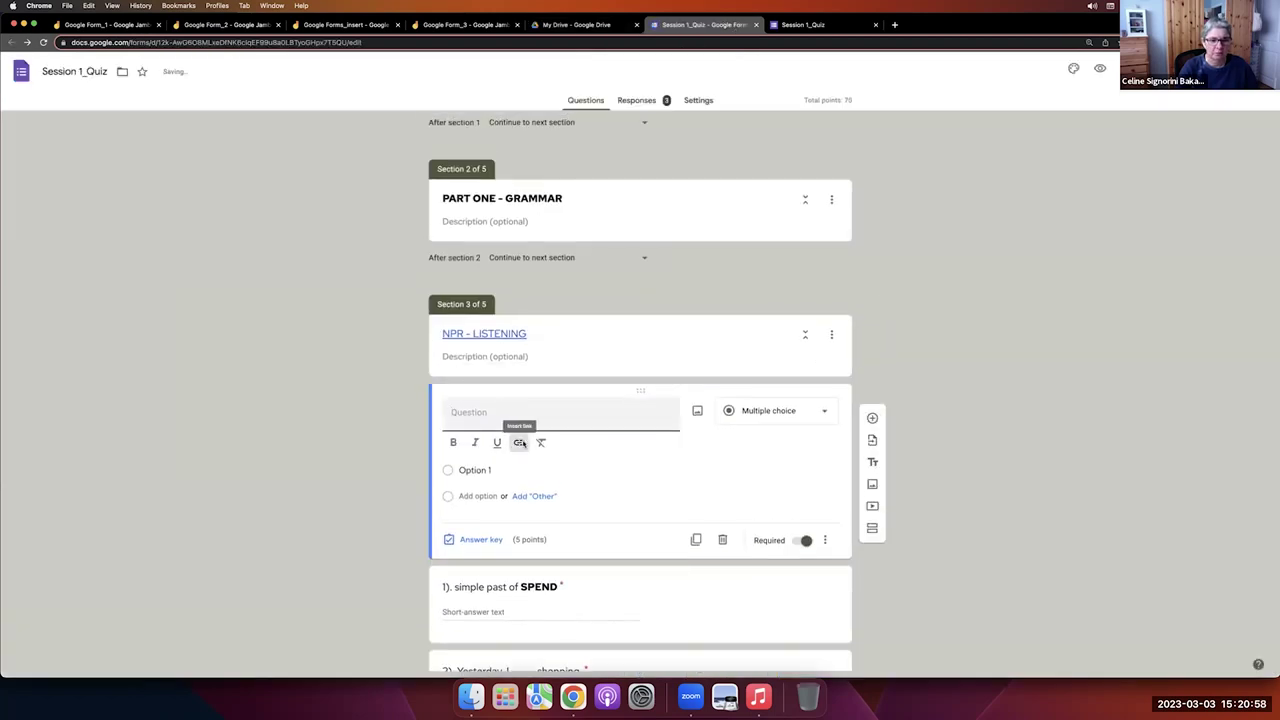
left_click(518, 443)
left_click(610, 350)
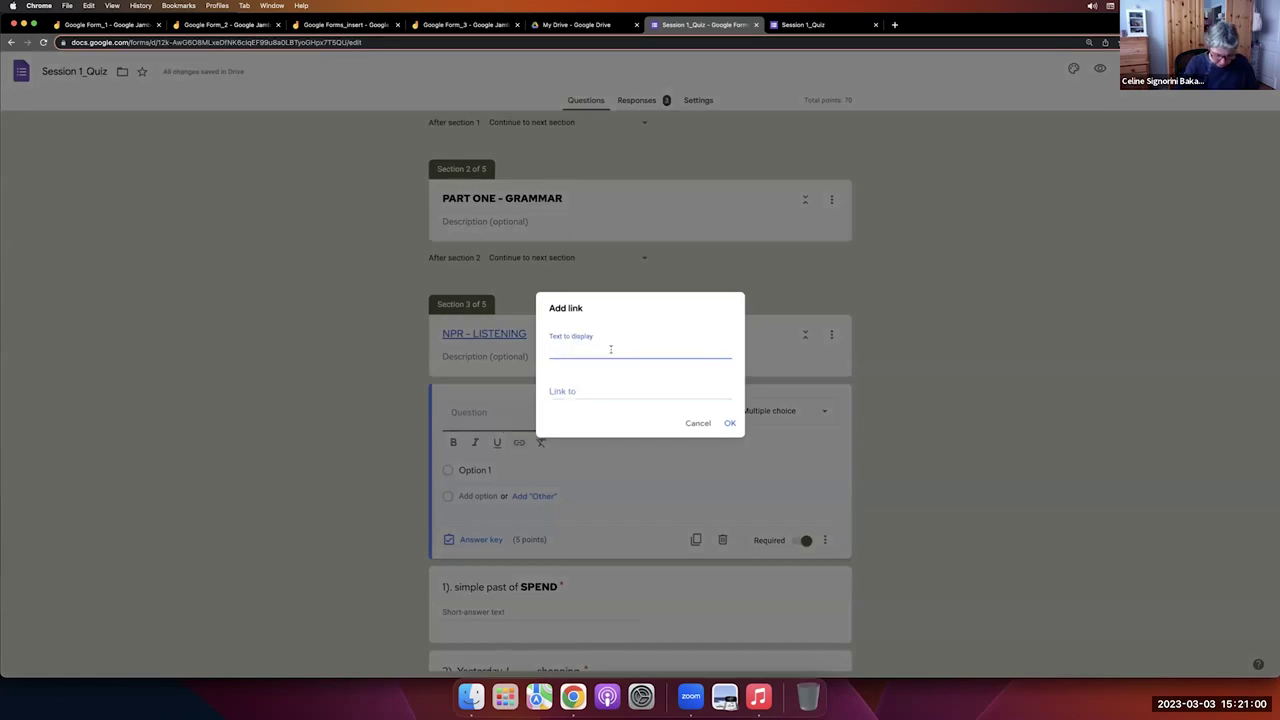
type("AUDIO")
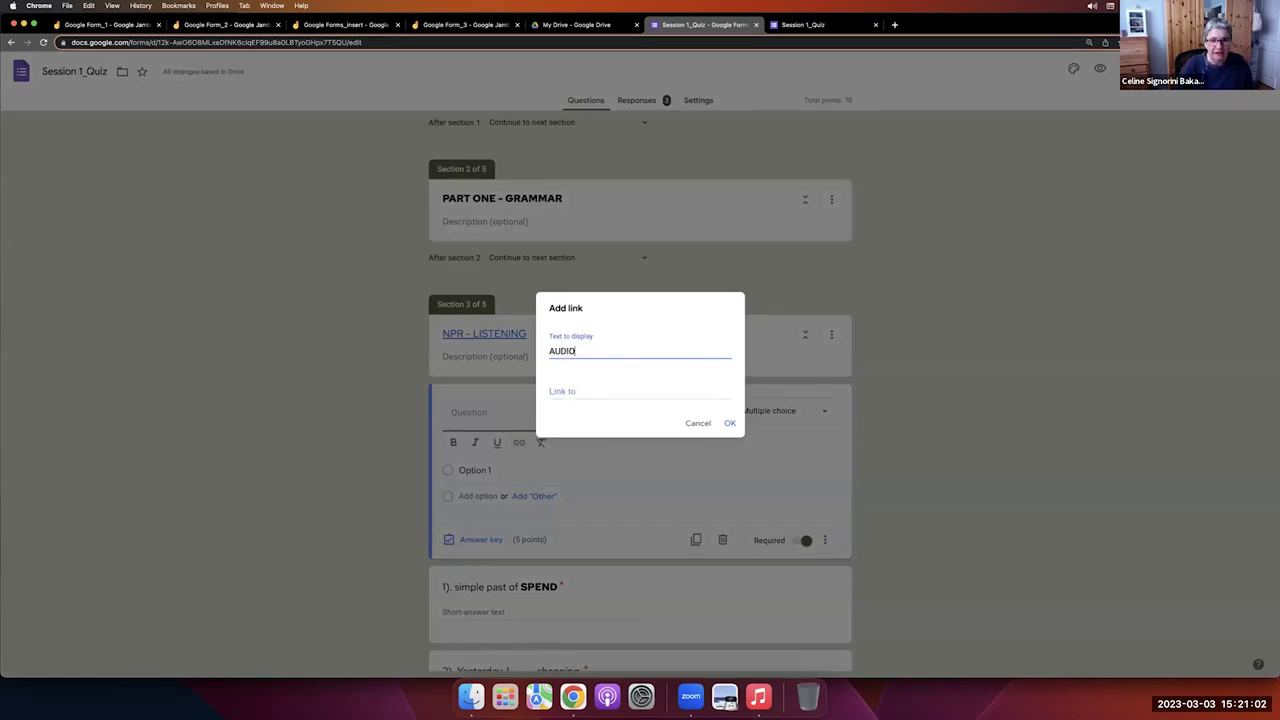
left_click(587, 391)
key("super+v")
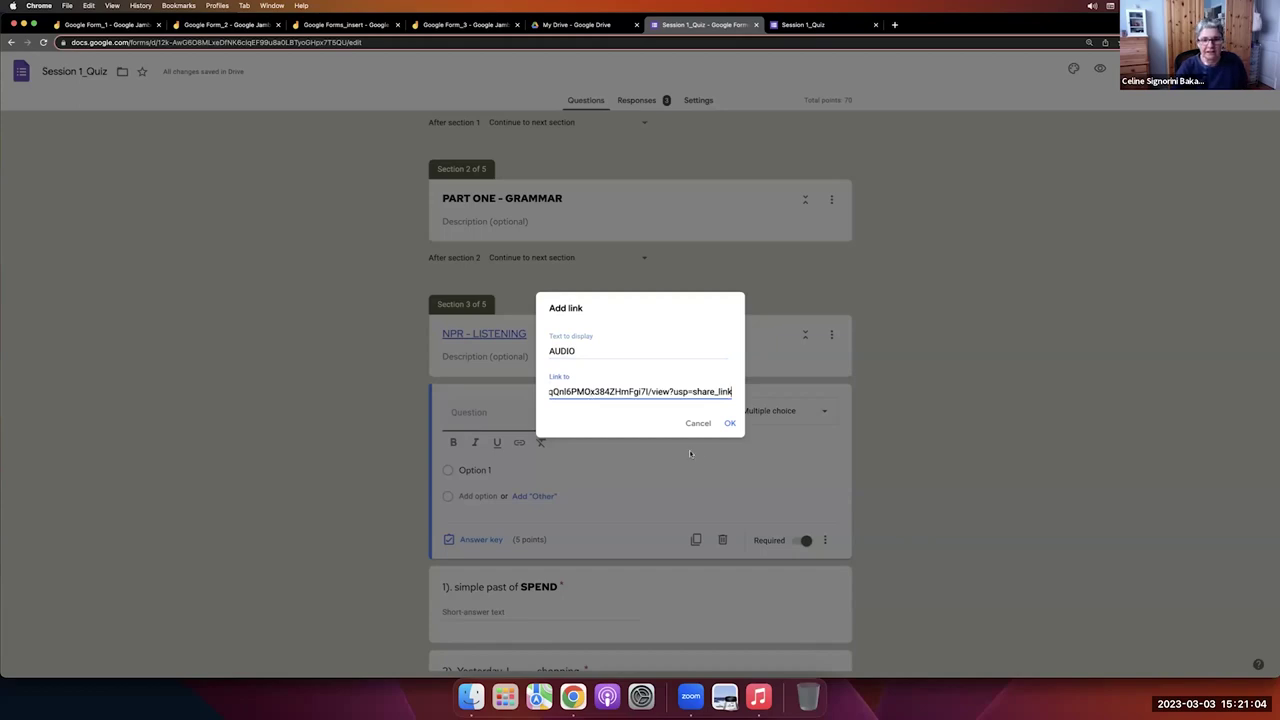
left_click(729, 423)
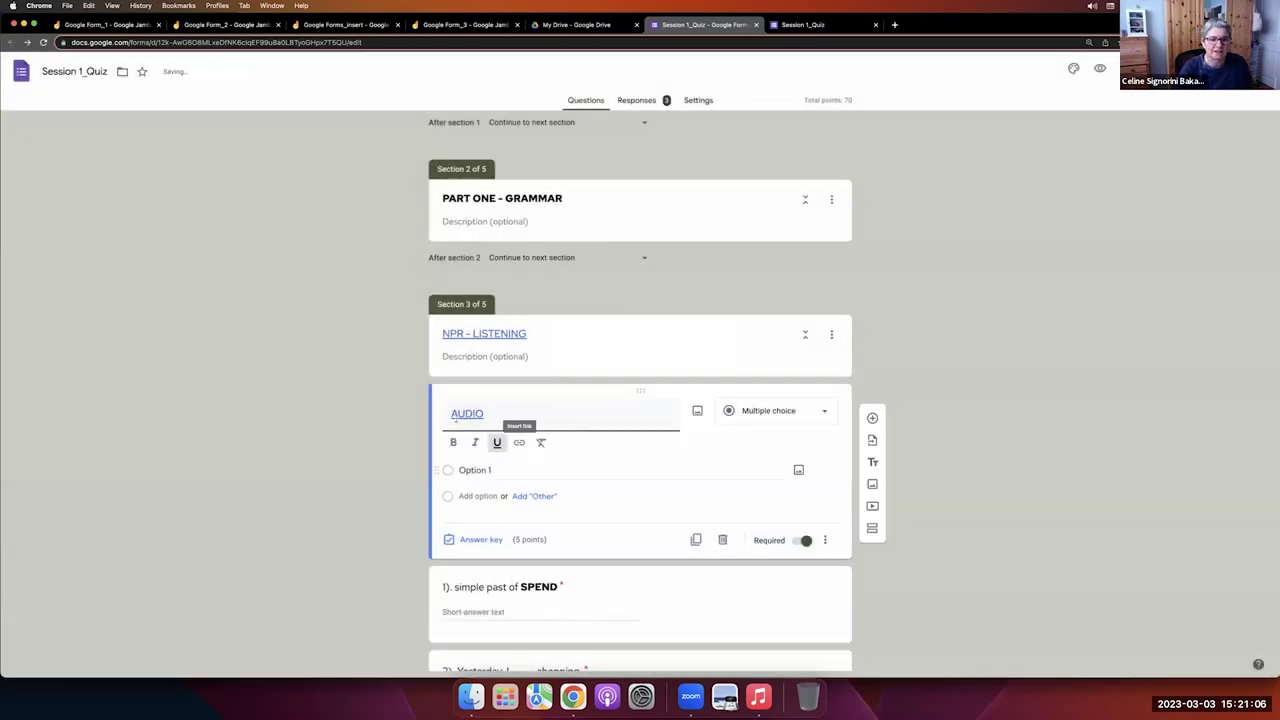
Test the AUDIO link by playing its Drive recording, close the audio page and delete the AUDIO question from section 3.
left_click(500, 409)
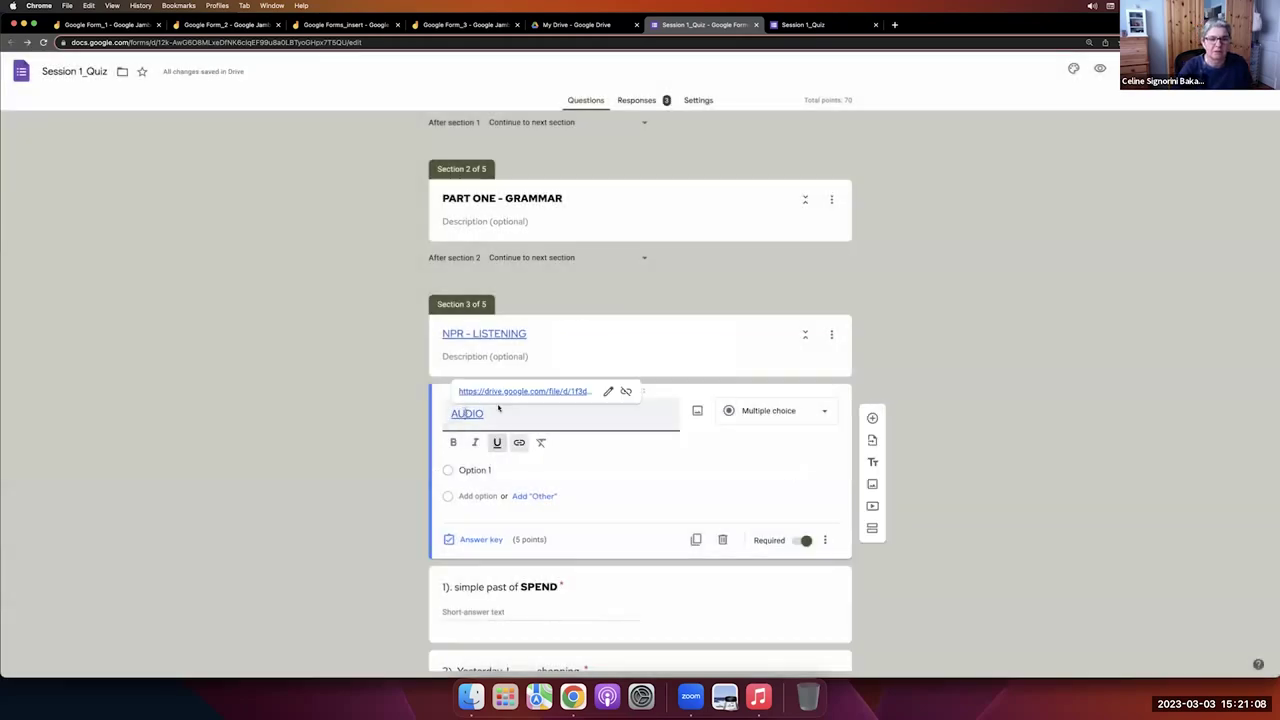
left_click(501, 390)
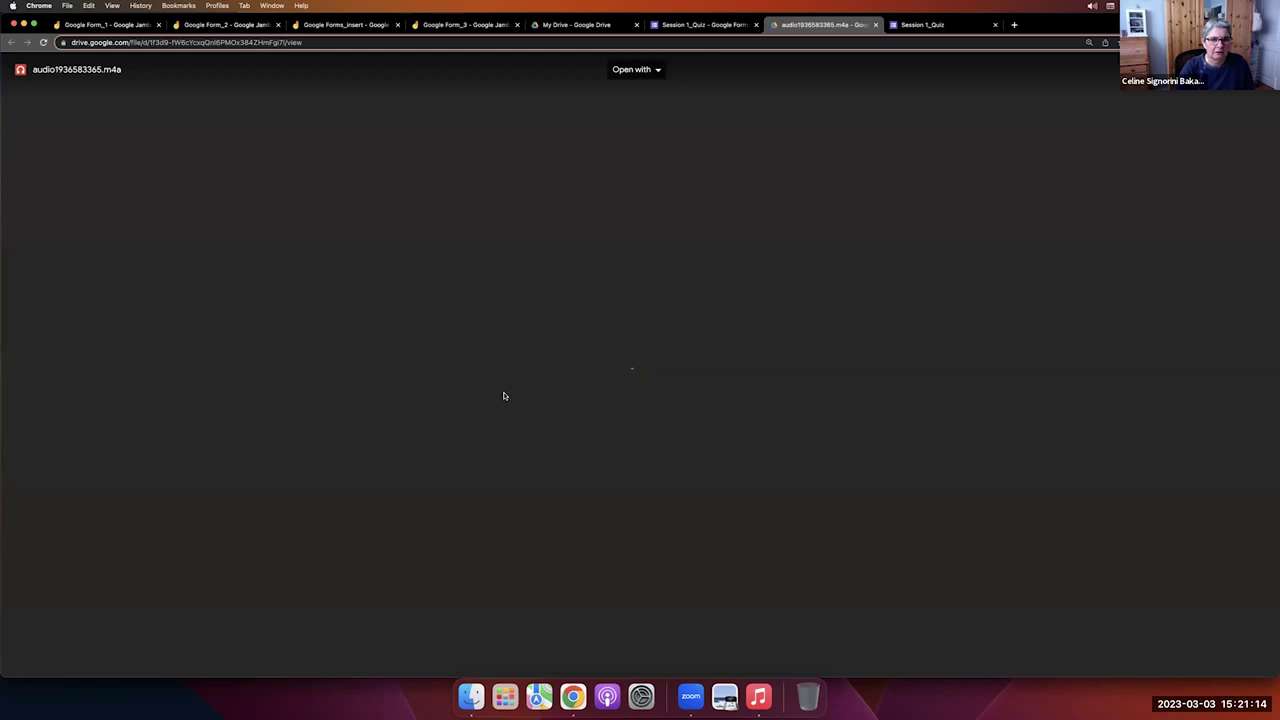
left_click(551, 302)
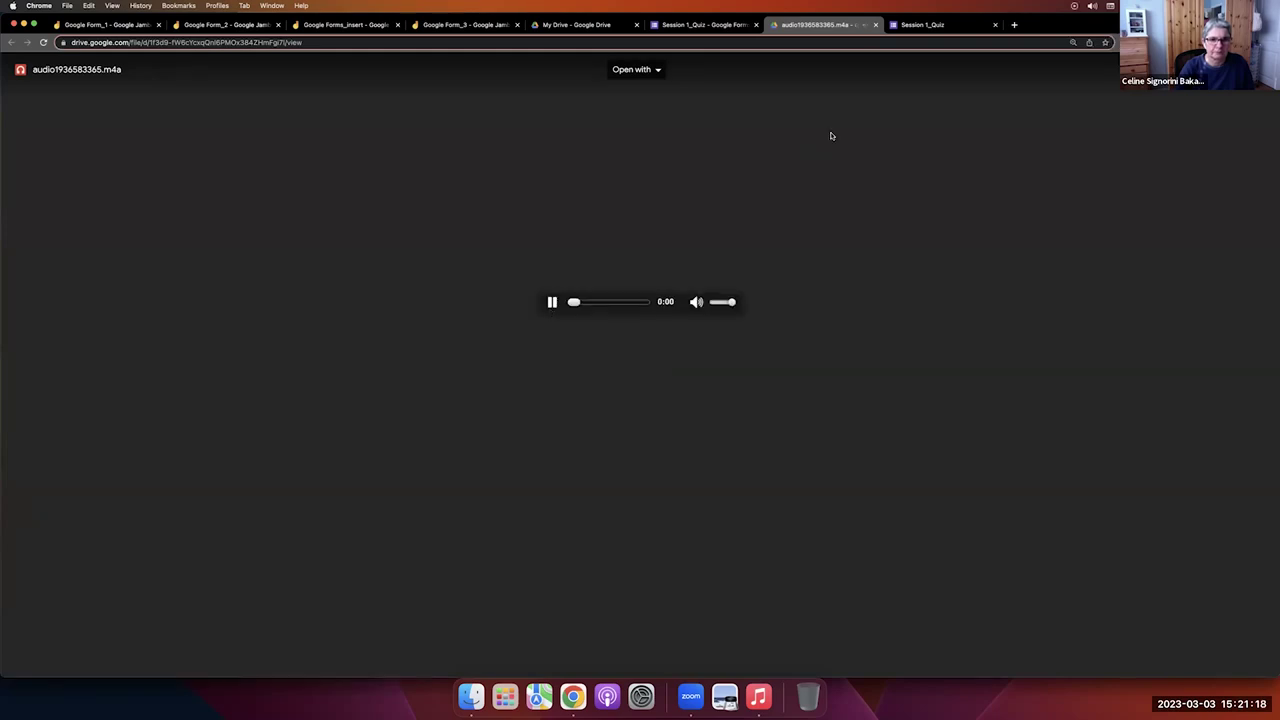
left_click(876, 24)
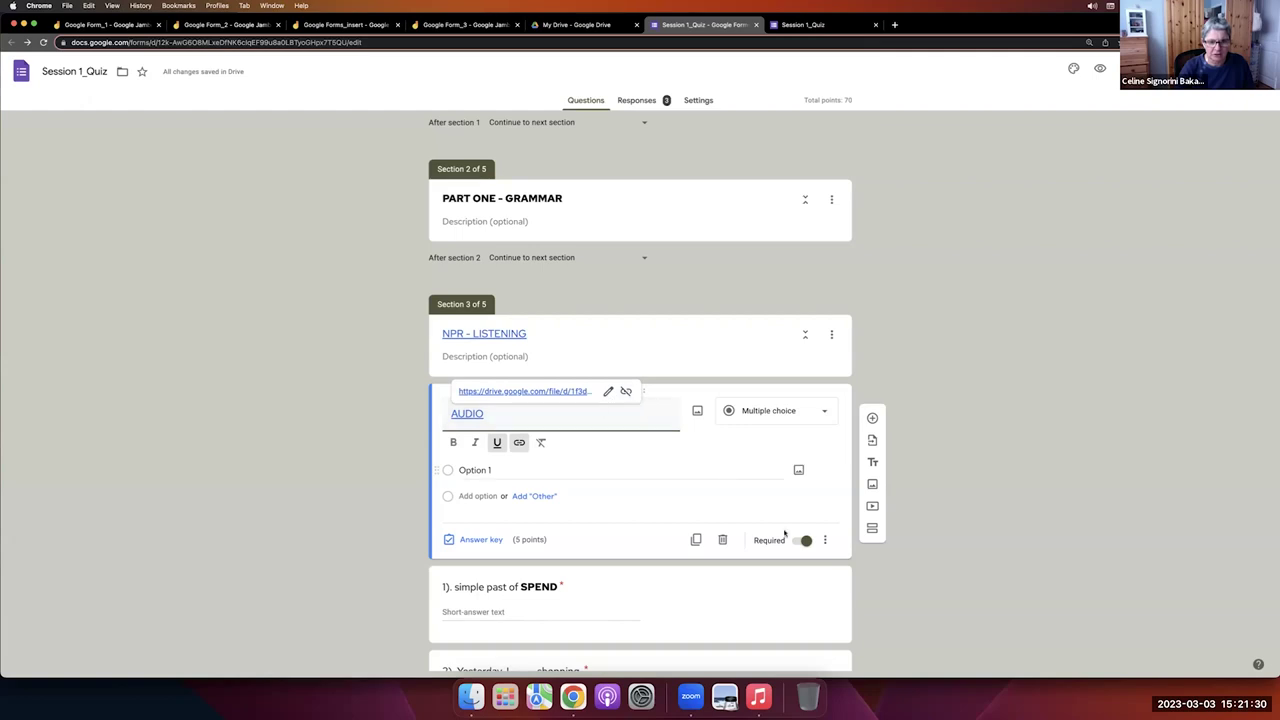
left_click(720, 540)
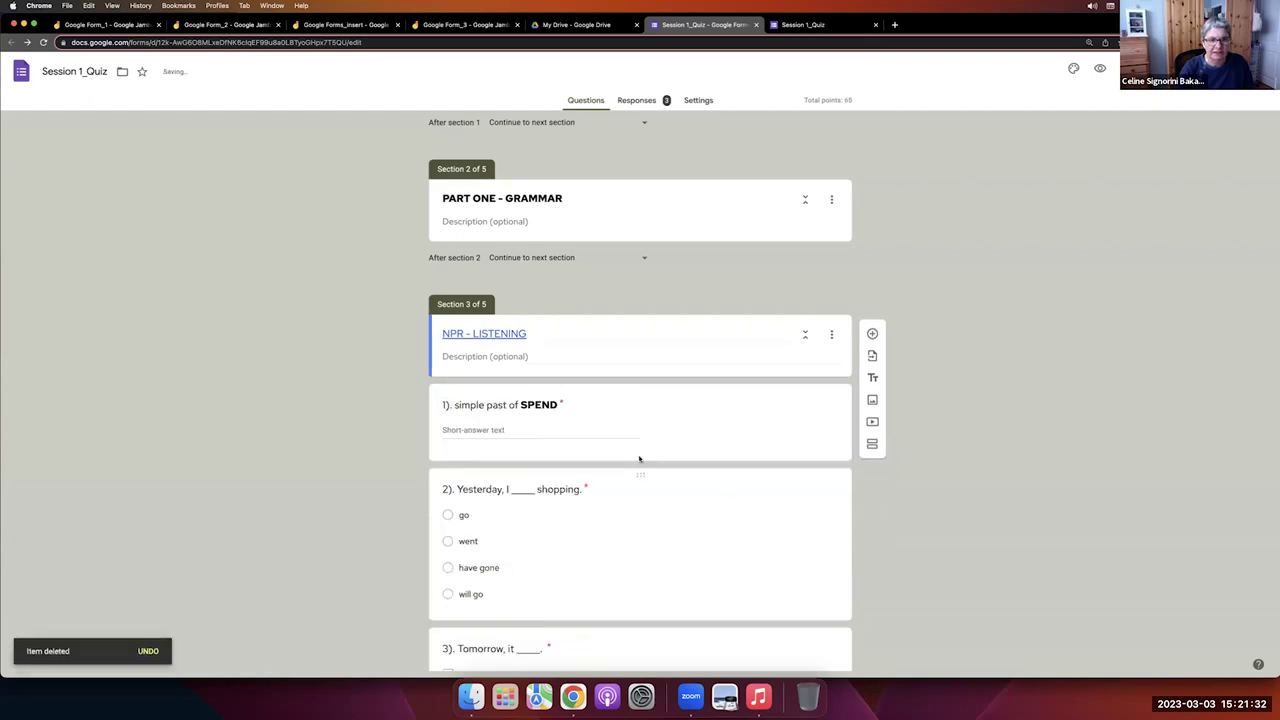
Review the Google Forms_insert Jamboard frames on adding title links and sections, and return to the form editor.
left_click(340, 24)
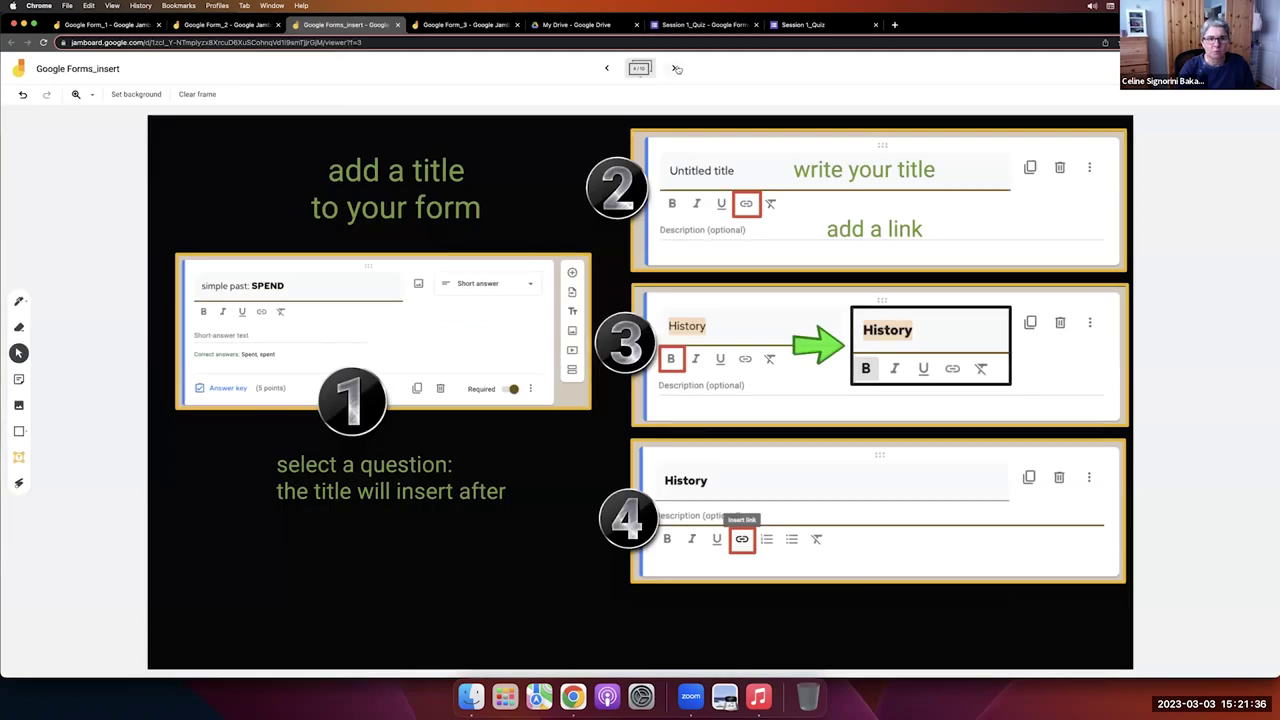
left_click(675, 68)
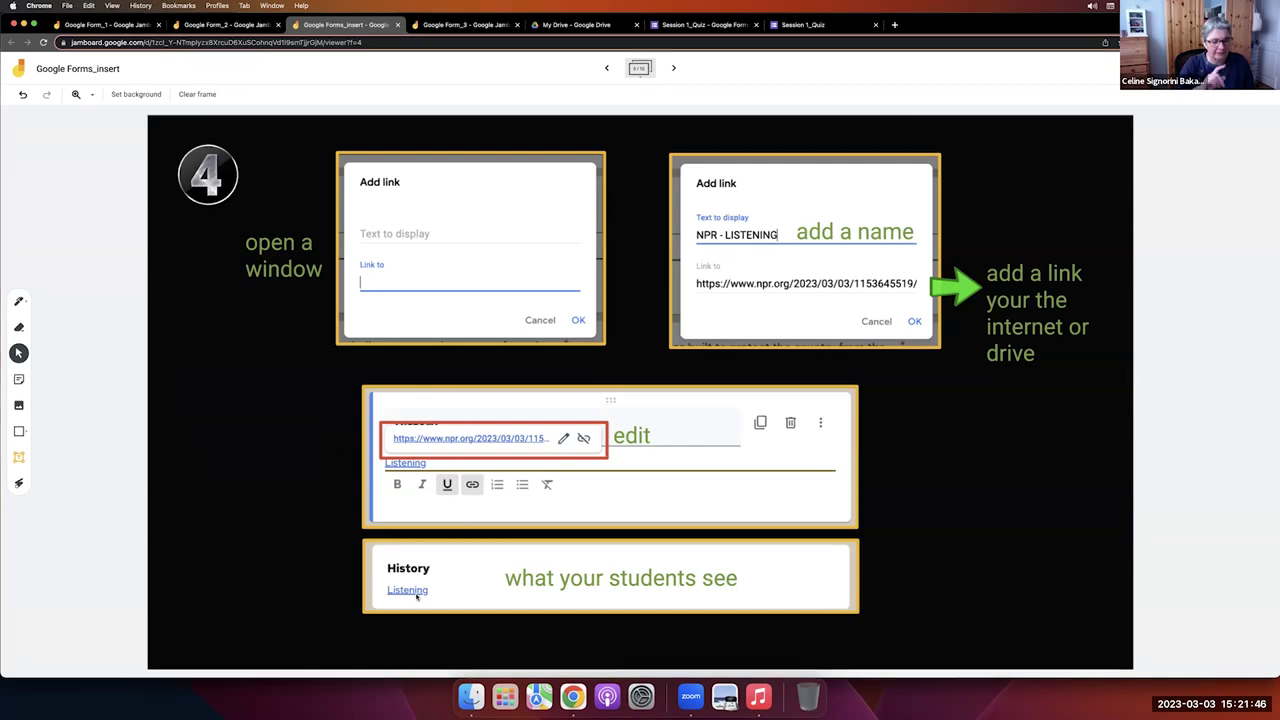
left_click(675, 69)
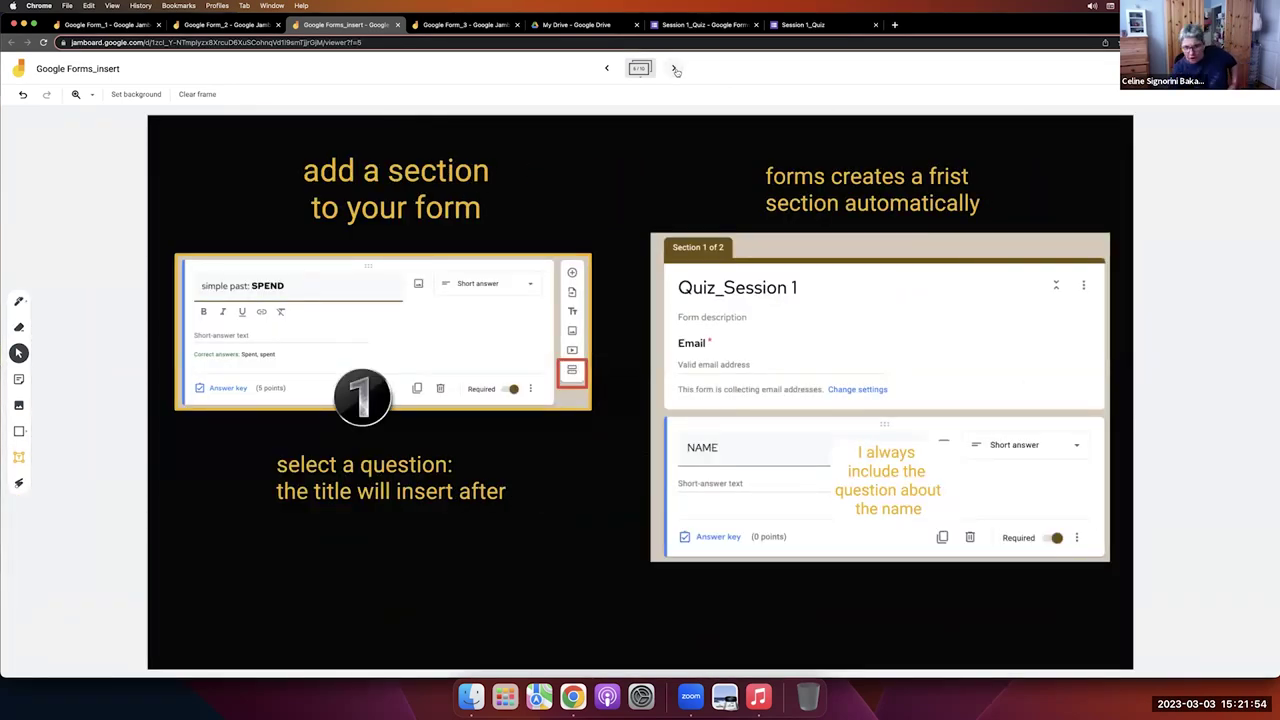
left_click(675, 69)
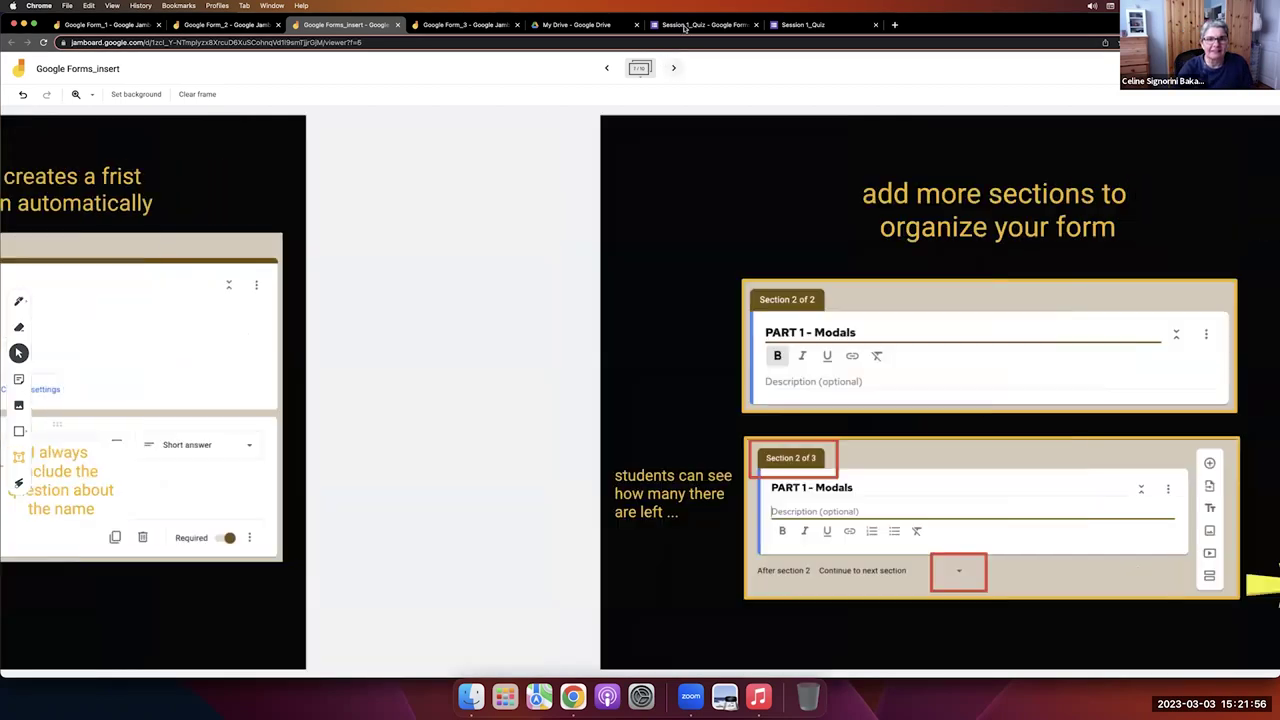
key("super+6")
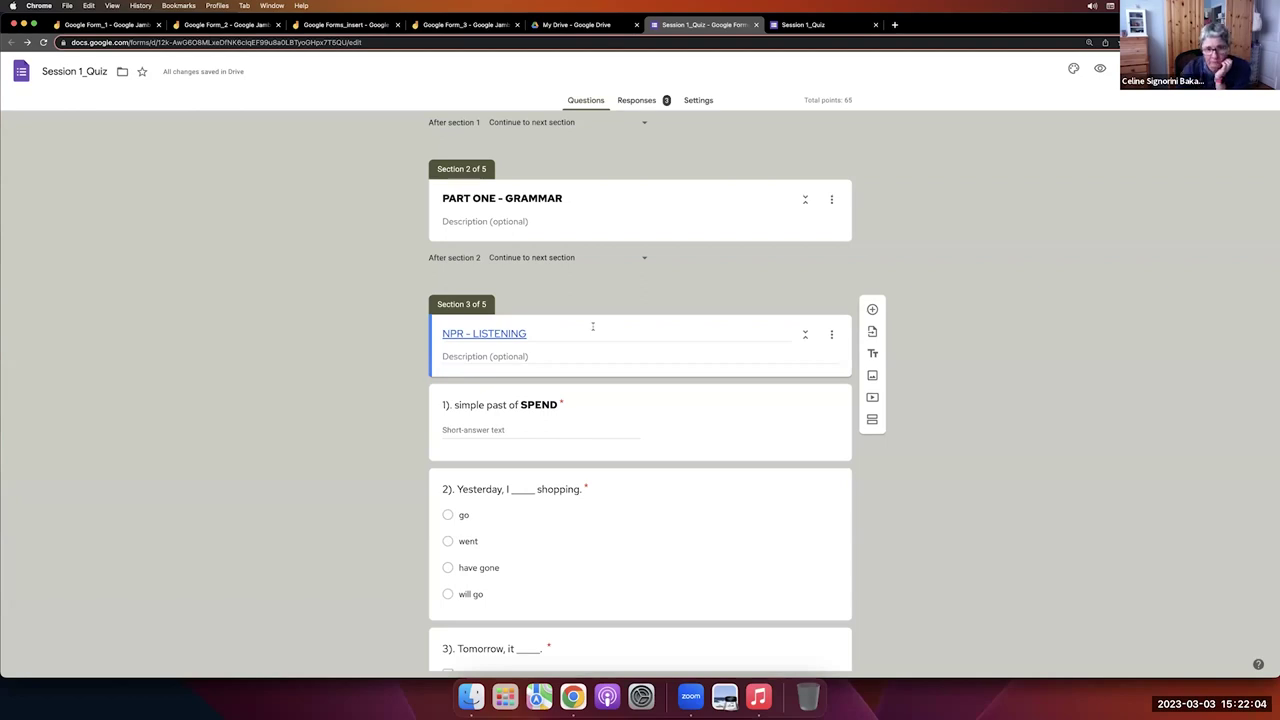
Move questions 1 to 5 out of the NPR - LISTENING section into the PART ONE - GRAMMAR section, keeping their order.
left_click(638, 335)
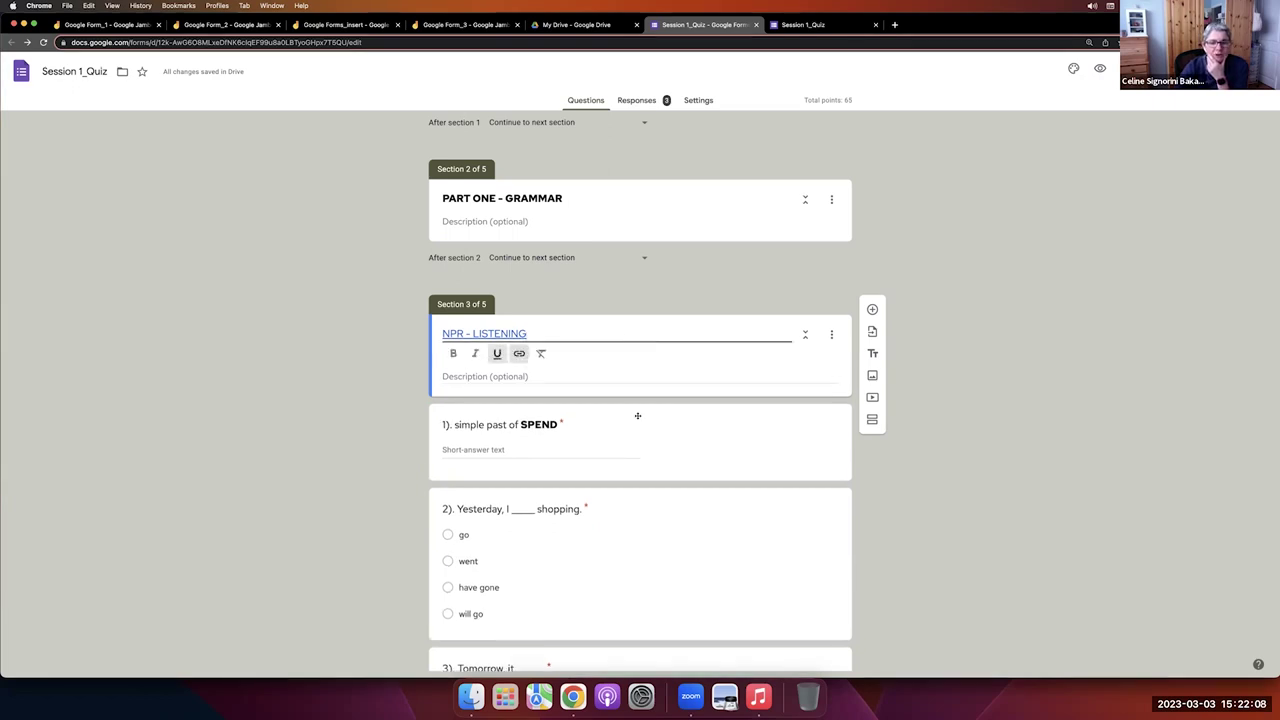
left_click_drag(654, 321, 640, 230)
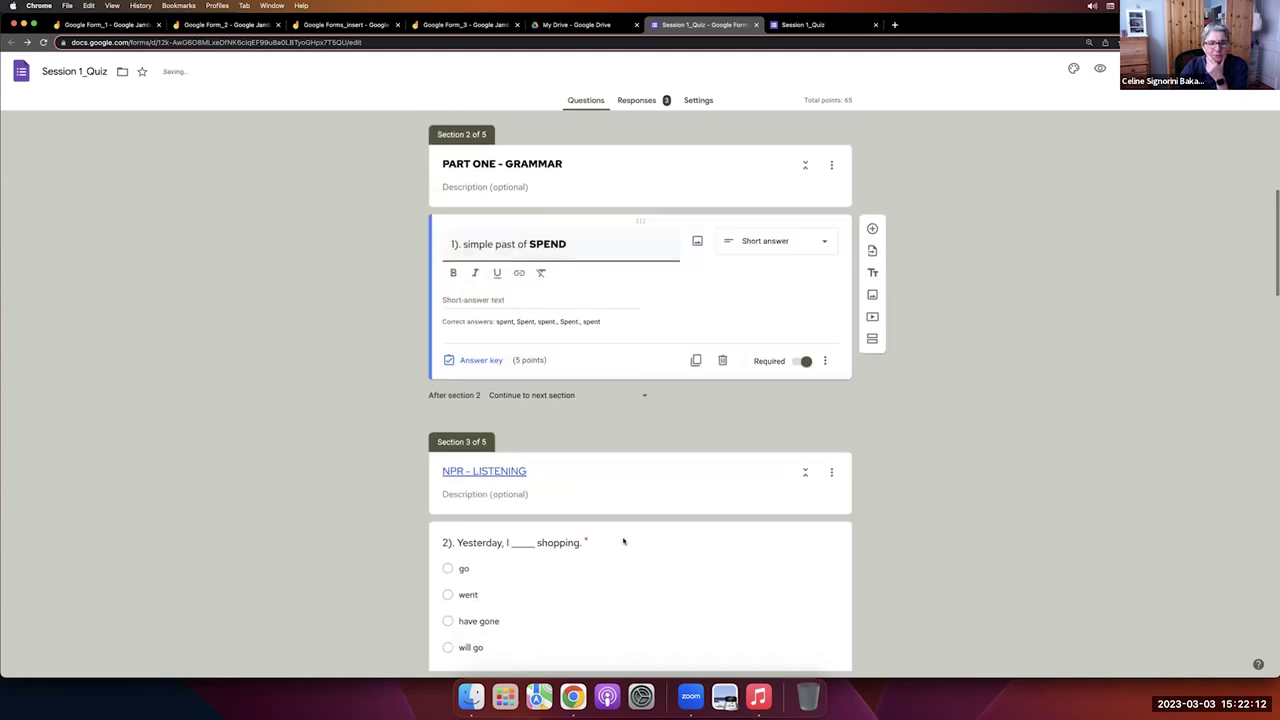
left_click_drag(640, 527, 640, 330)
left_click_drag(637, 500, 640, 322)
scroll(641, 400, "down", 2)
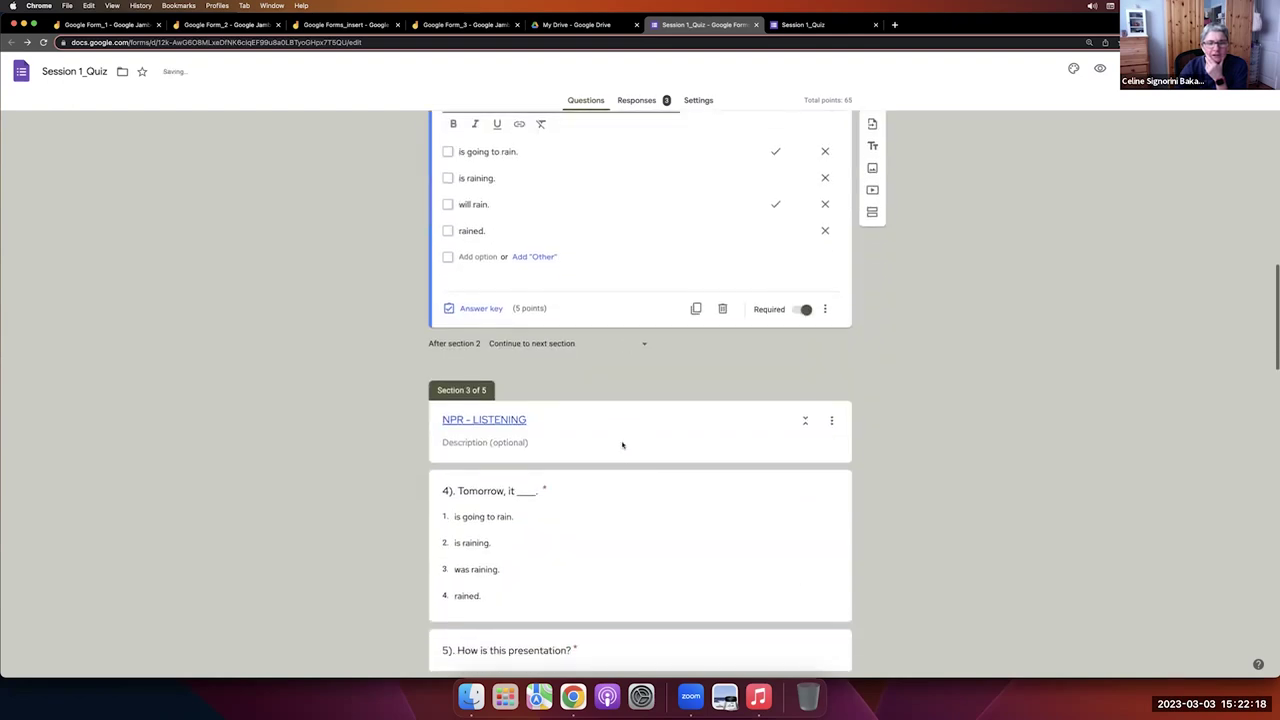
left_click_drag(643, 470, 642, 290)
scroll(615, 360, "up", 3)
scroll(615, 360, "down", 5)
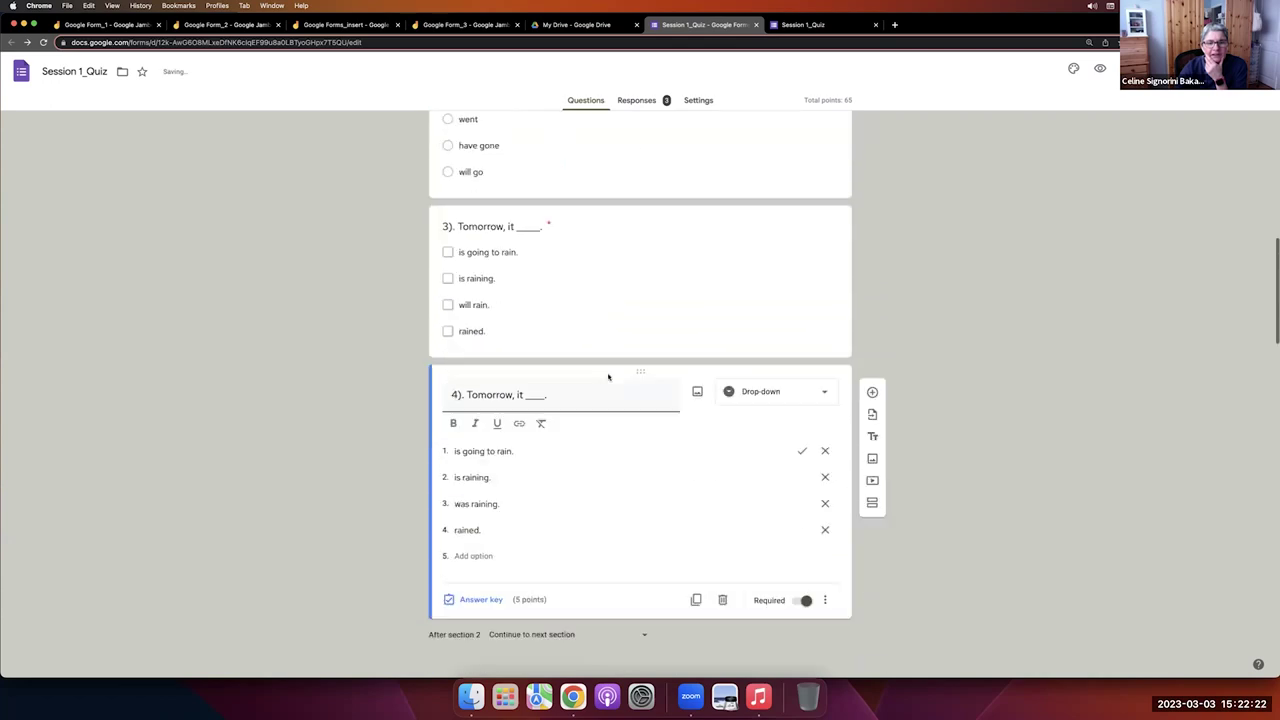
left_click_drag(628, 498, 637, 289)
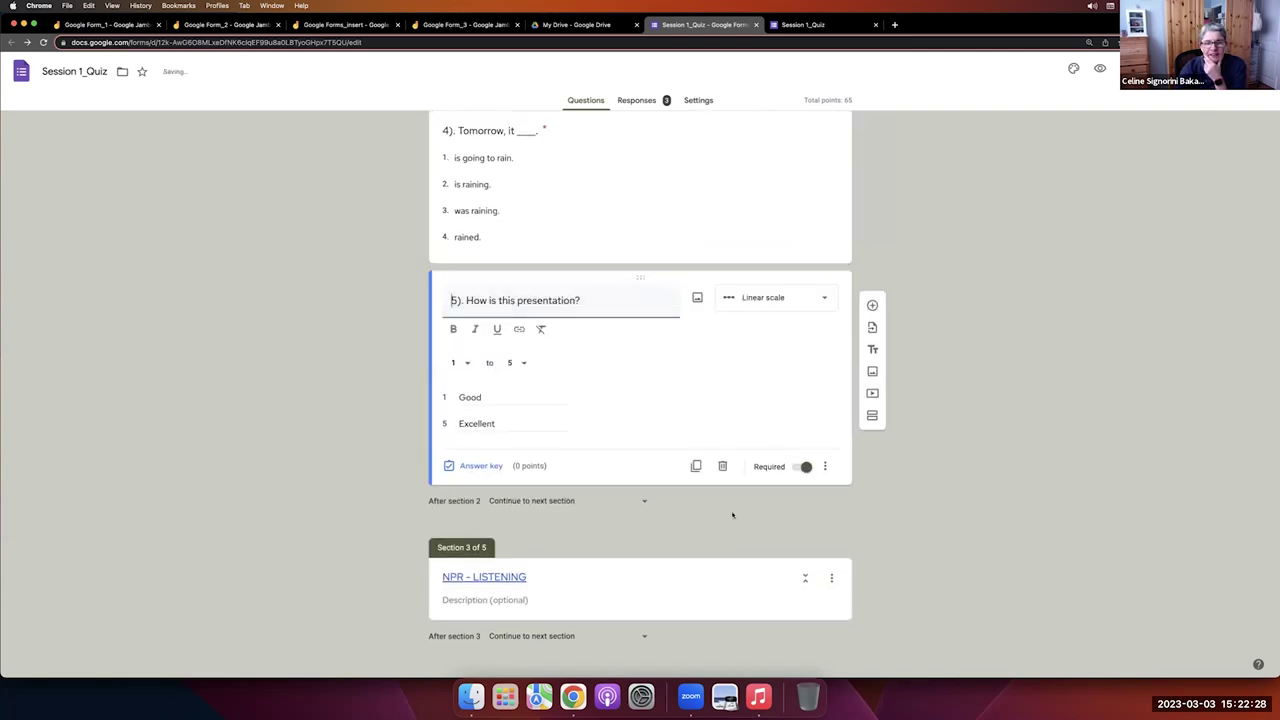
Delete the empty NPR - LISTENING section from the form.
left_click(831, 583)
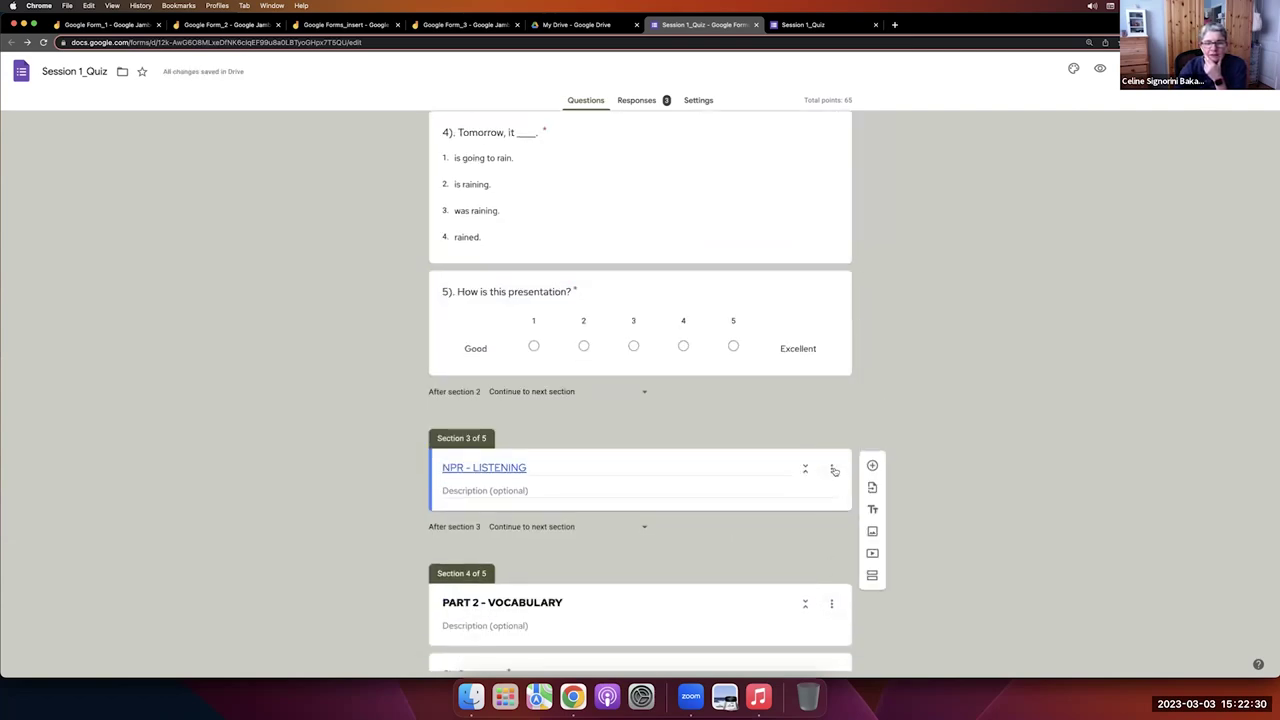
left_click(832, 469)
left_click(852, 552)
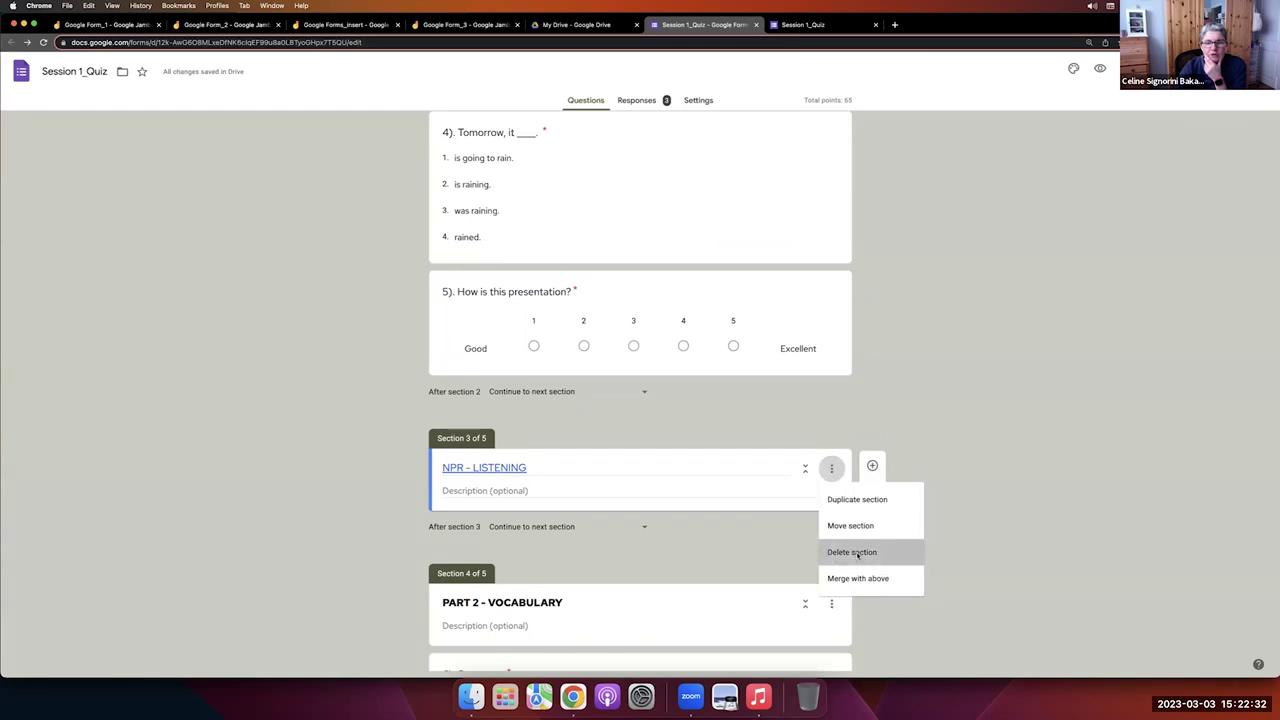
Examine the form's order of sections and questions through PART 3 - ANIMALS, closing the separate Session 1_Quiz tab.
scroll(701, 479, "up", 10)
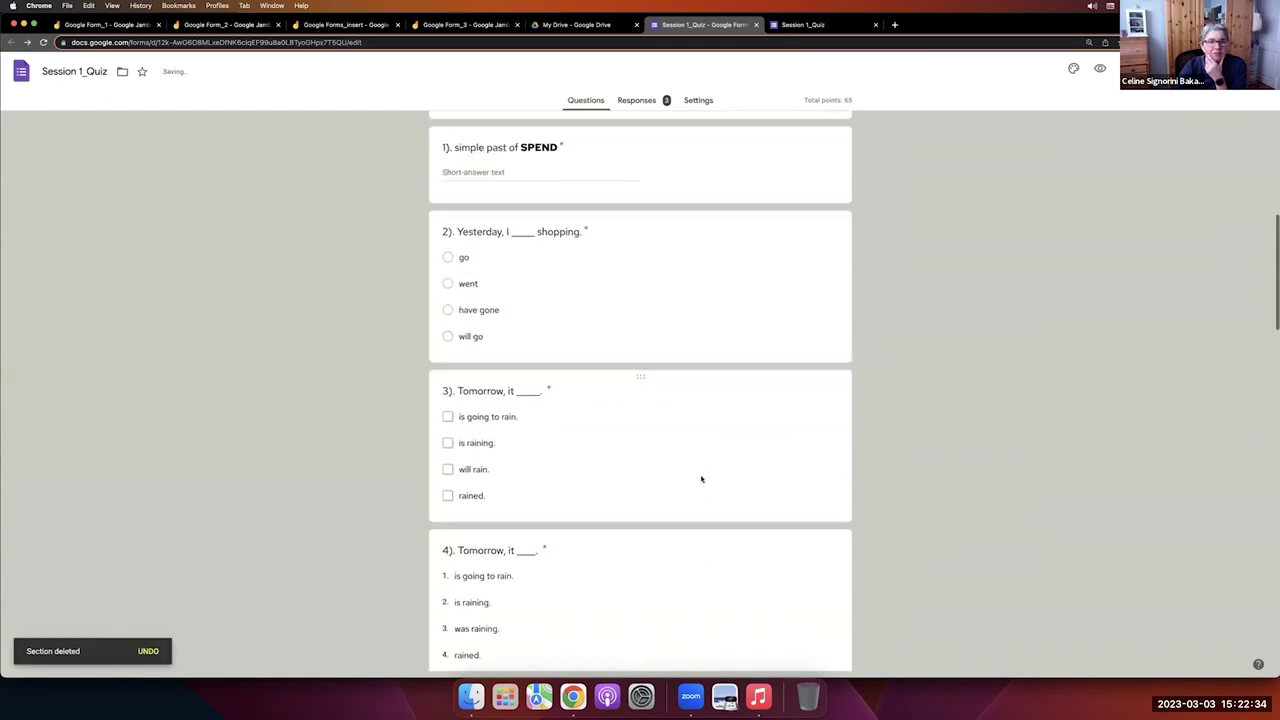
scroll(701, 477, "down", 7)
scroll(701, 477, "up", 5)
scroll(701, 477, "up", 5)
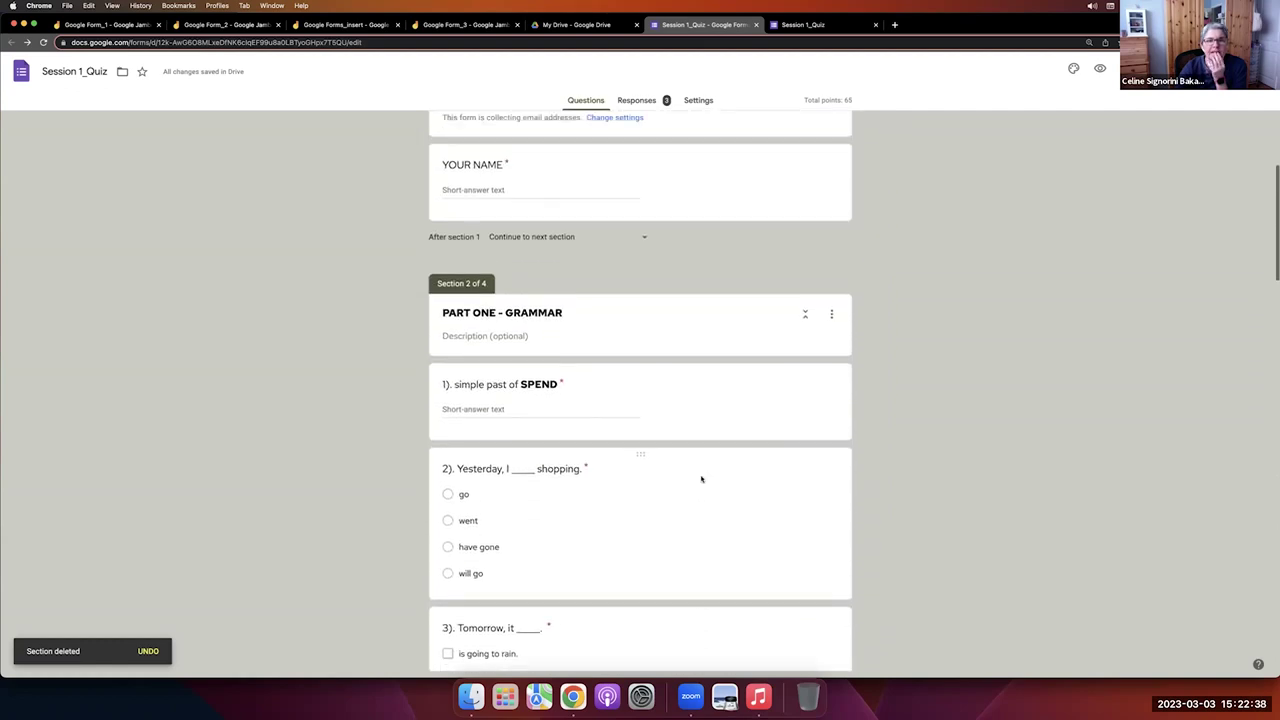
scroll(701, 479, "up", 1)
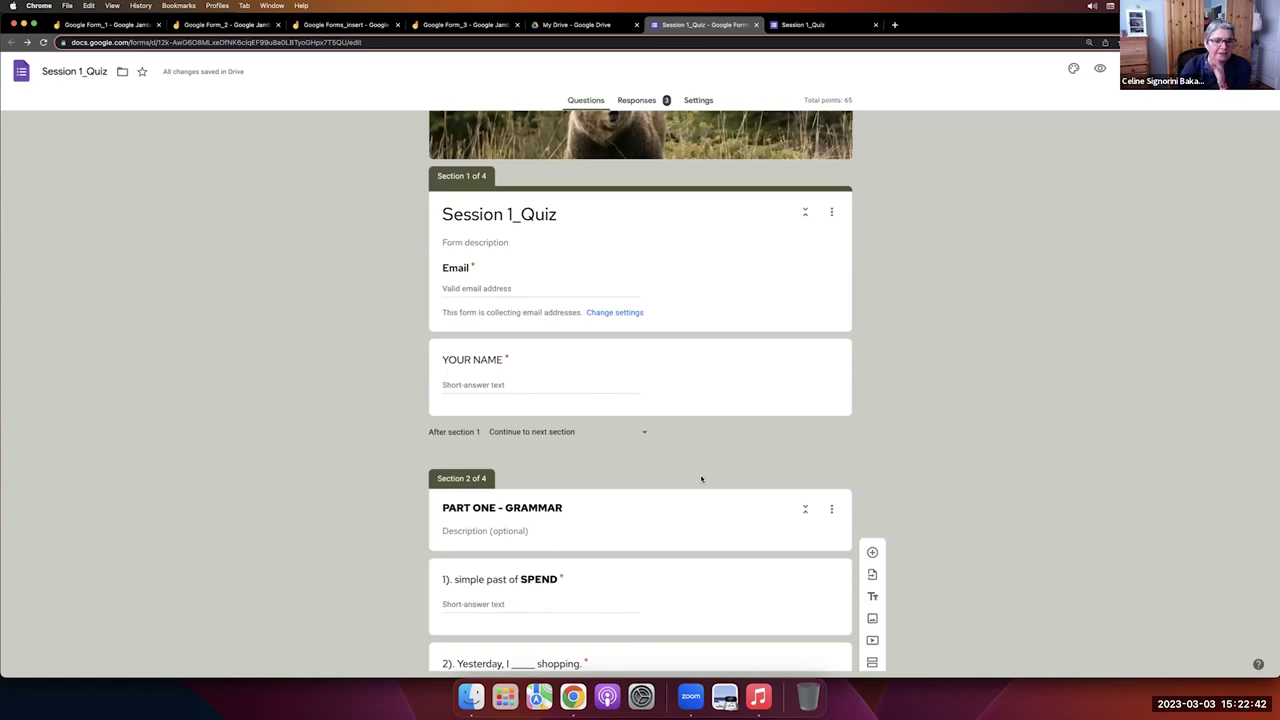
scroll(701, 478, "down", 4)
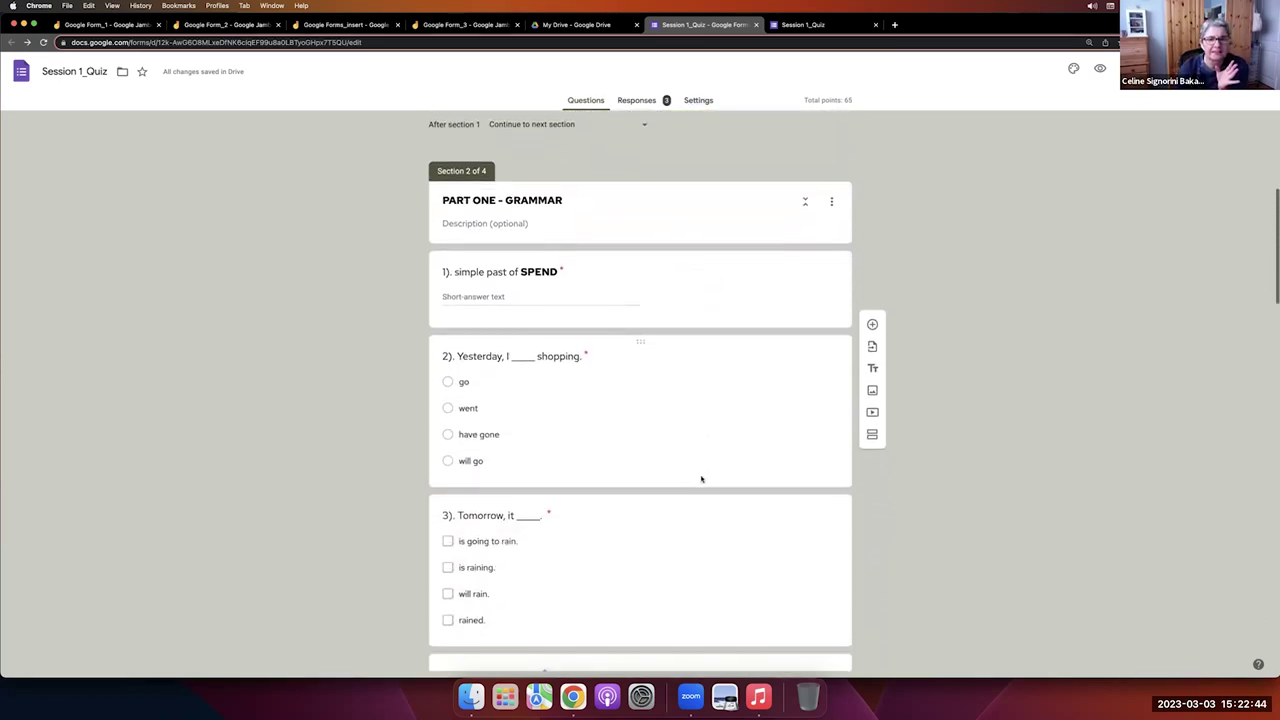
scroll(701, 478, "down", 7)
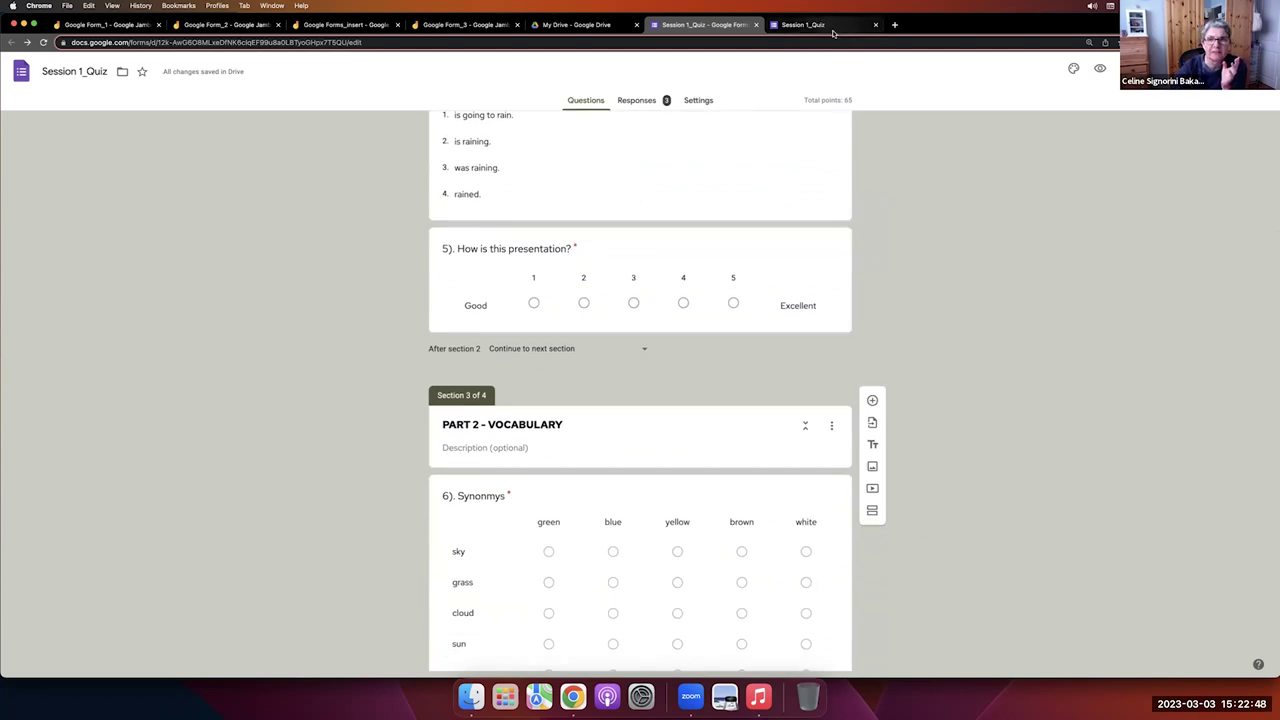
left_click(875, 24)
scroll(675, 318, "down", 1)
scroll(675, 318, "down", 5)
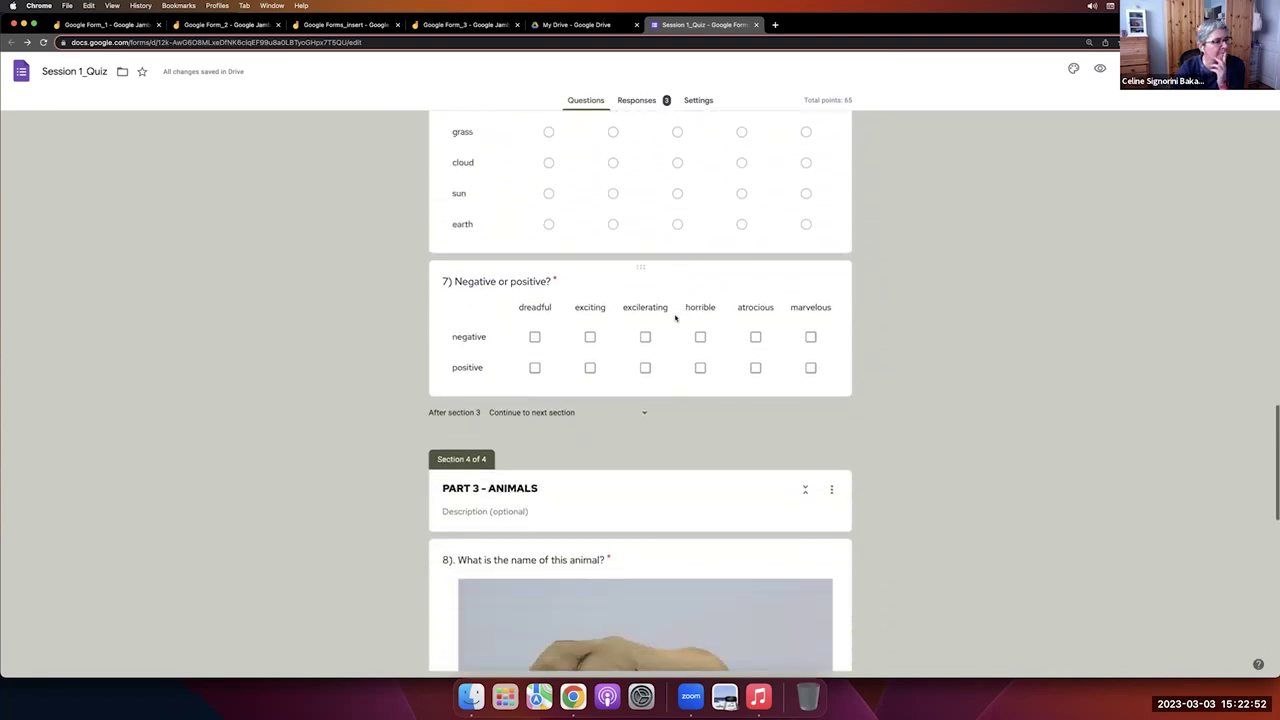
scroll(675, 318, "down", 1)
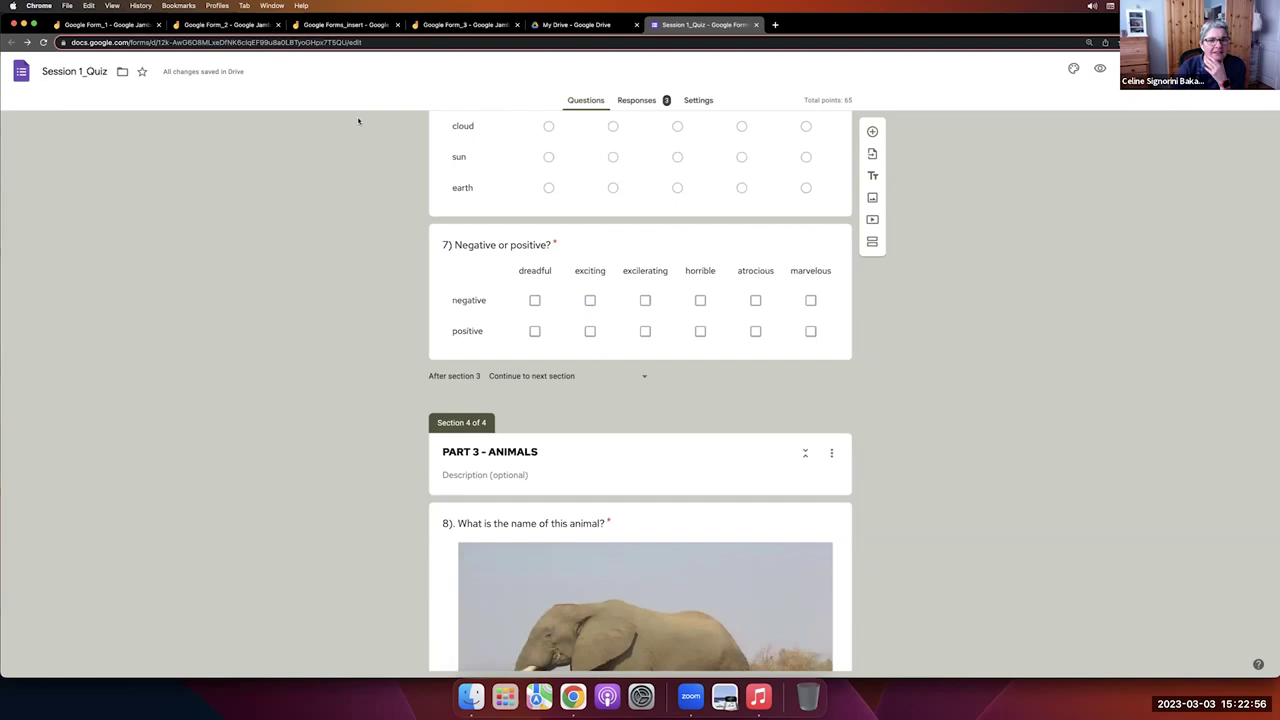
Compare the Google Forms_insert Jamboard frame on adding sections with the order of sections in the Session 1_Quiz form editor.
left_click(320, 26)
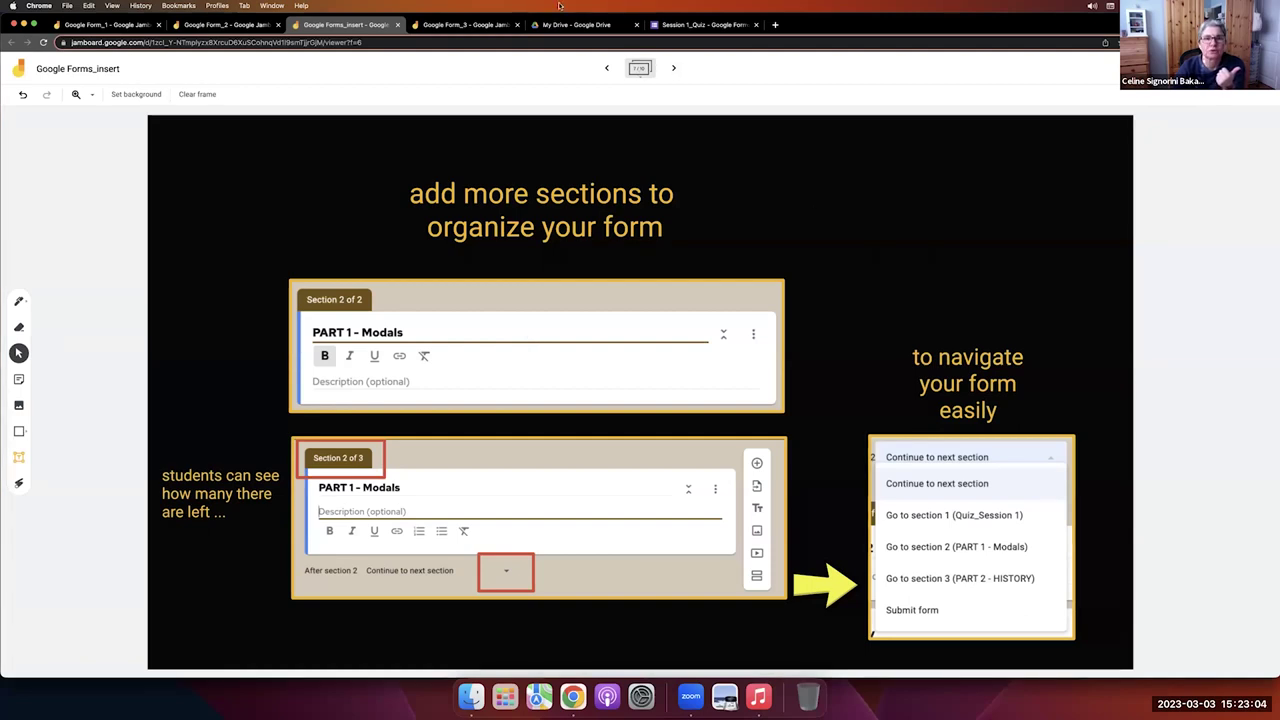
left_click(660, 24)
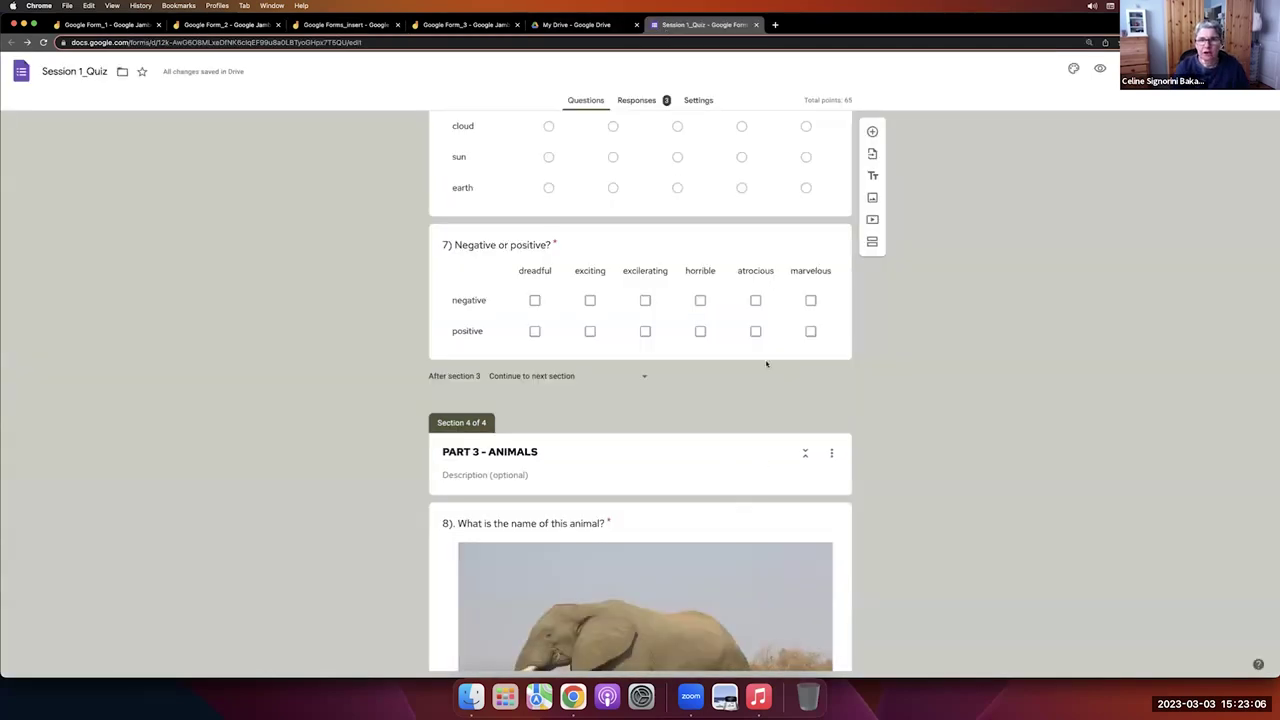
scroll(766, 363, "up", 15)
scroll(766, 364, "down", 5)
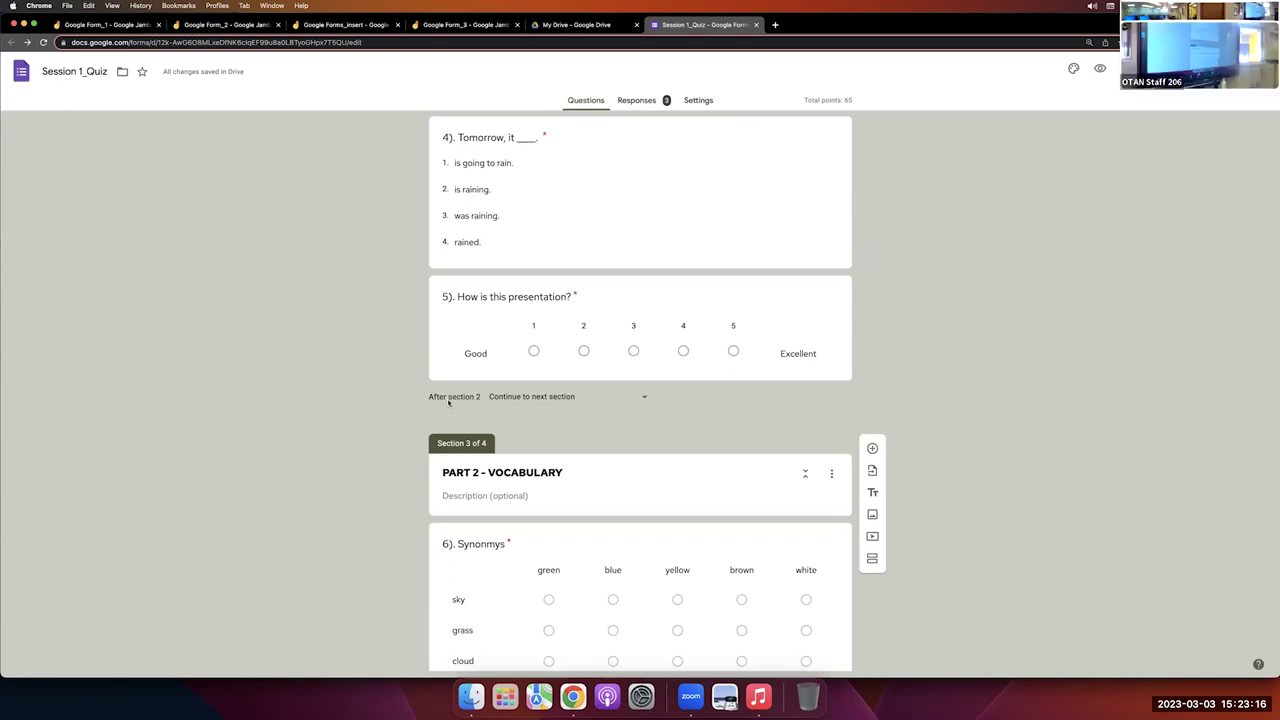
scroll(414, 397, "up", 10)
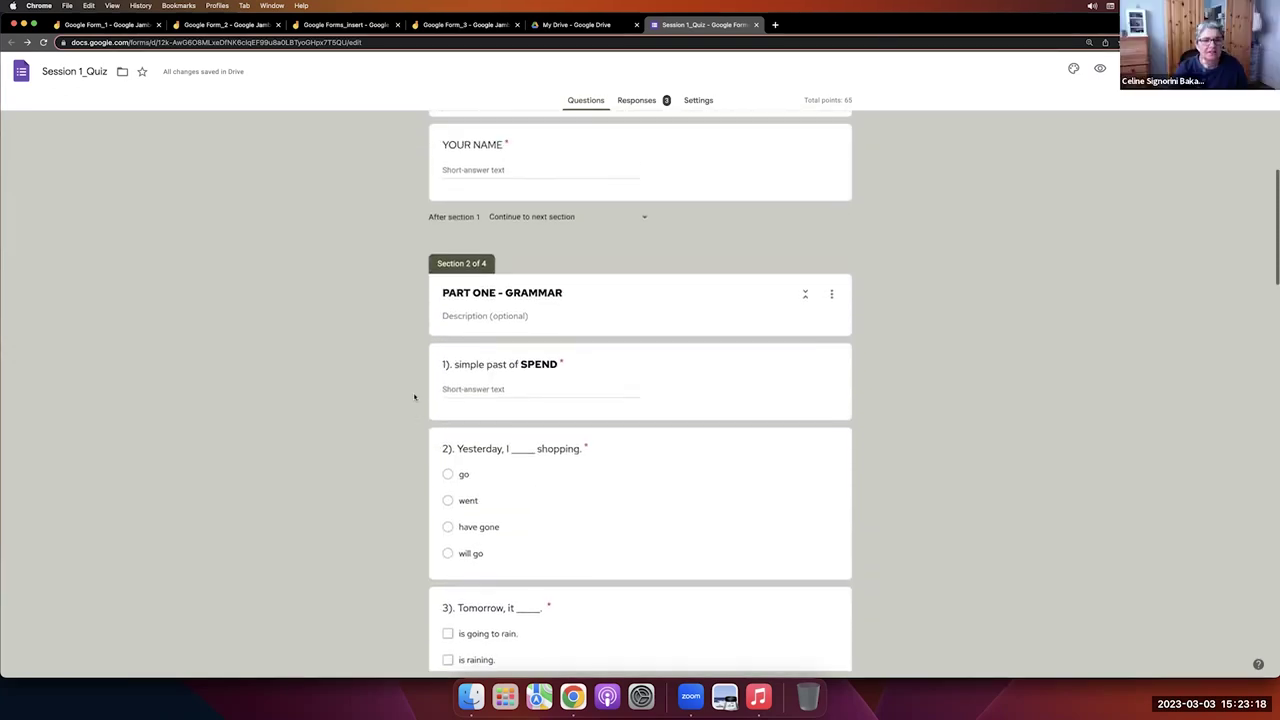
scroll(483, 262, "up", 1)
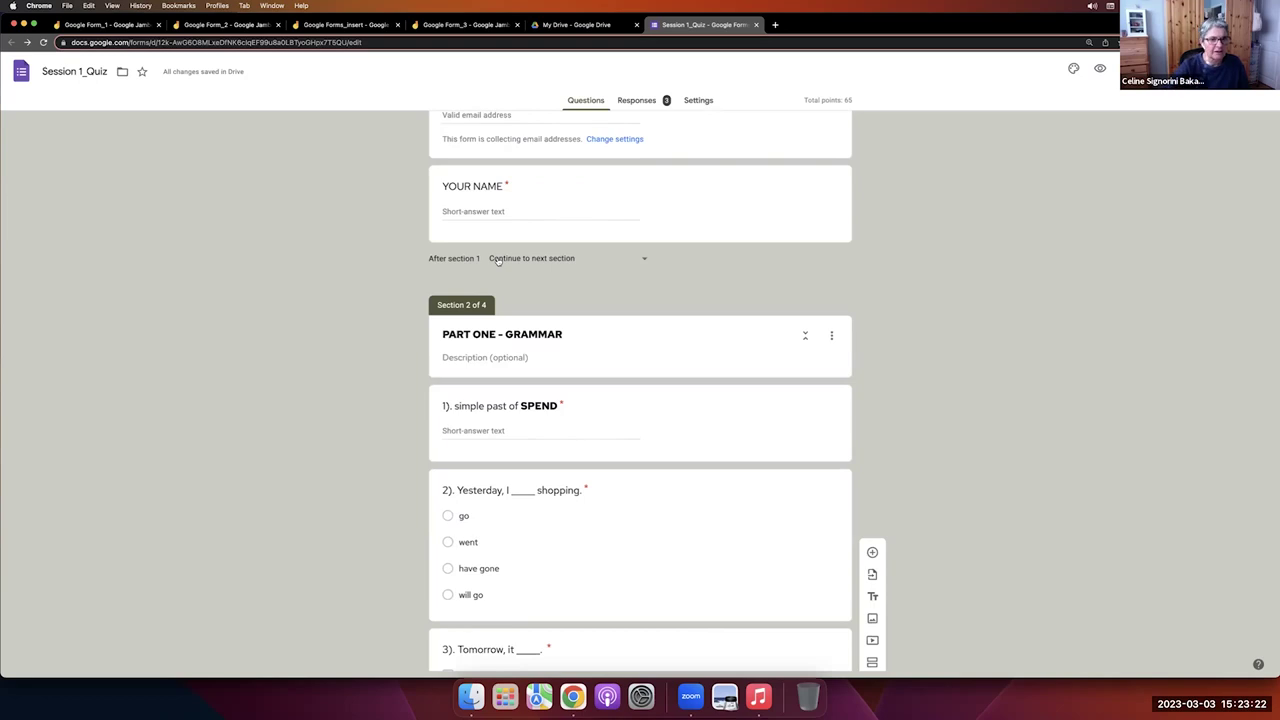
Examine the navigation choices after section 1 against the Jamboard example, keeping the option Continue to next section.
left_click(514, 261)
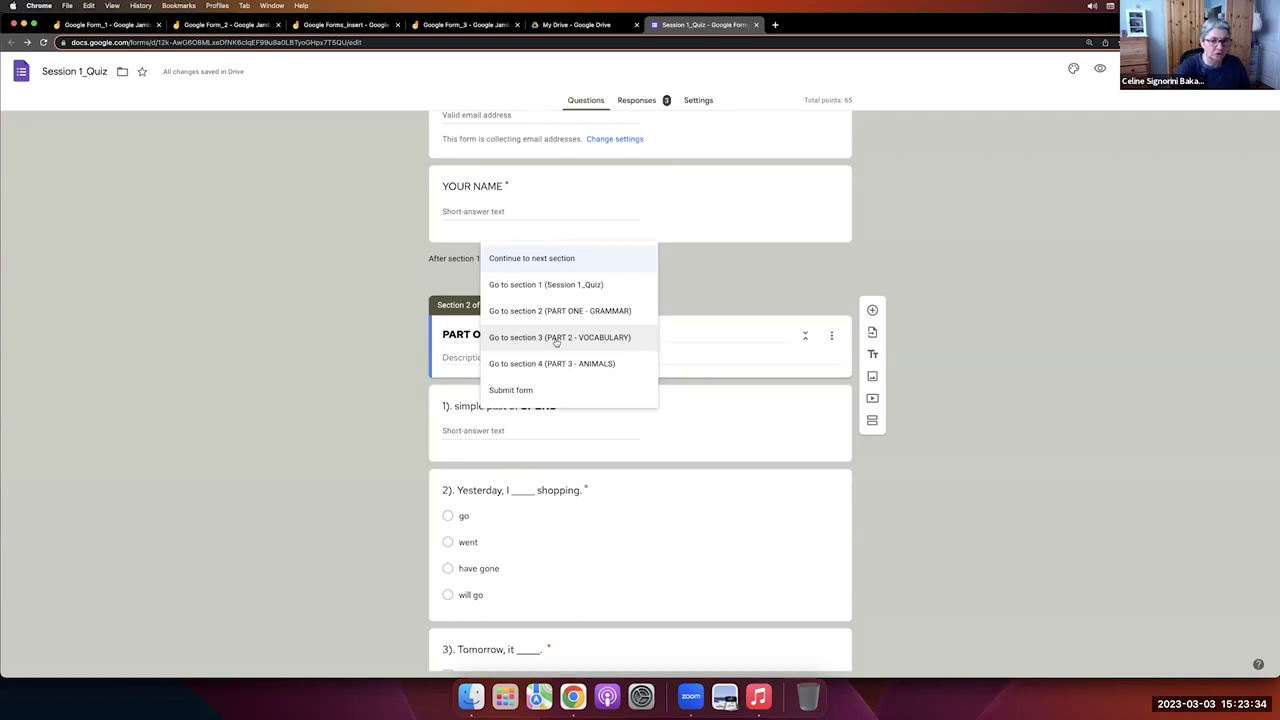
left_click(346, 289)
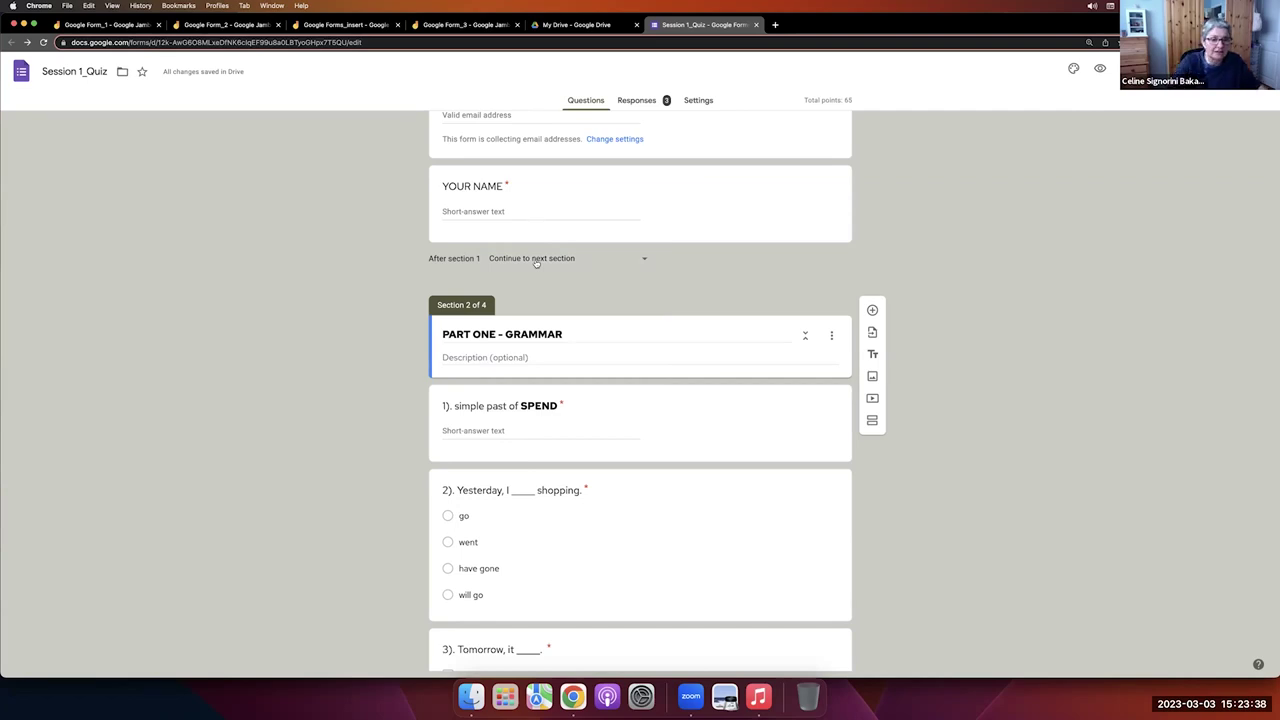
left_click(645, 259)
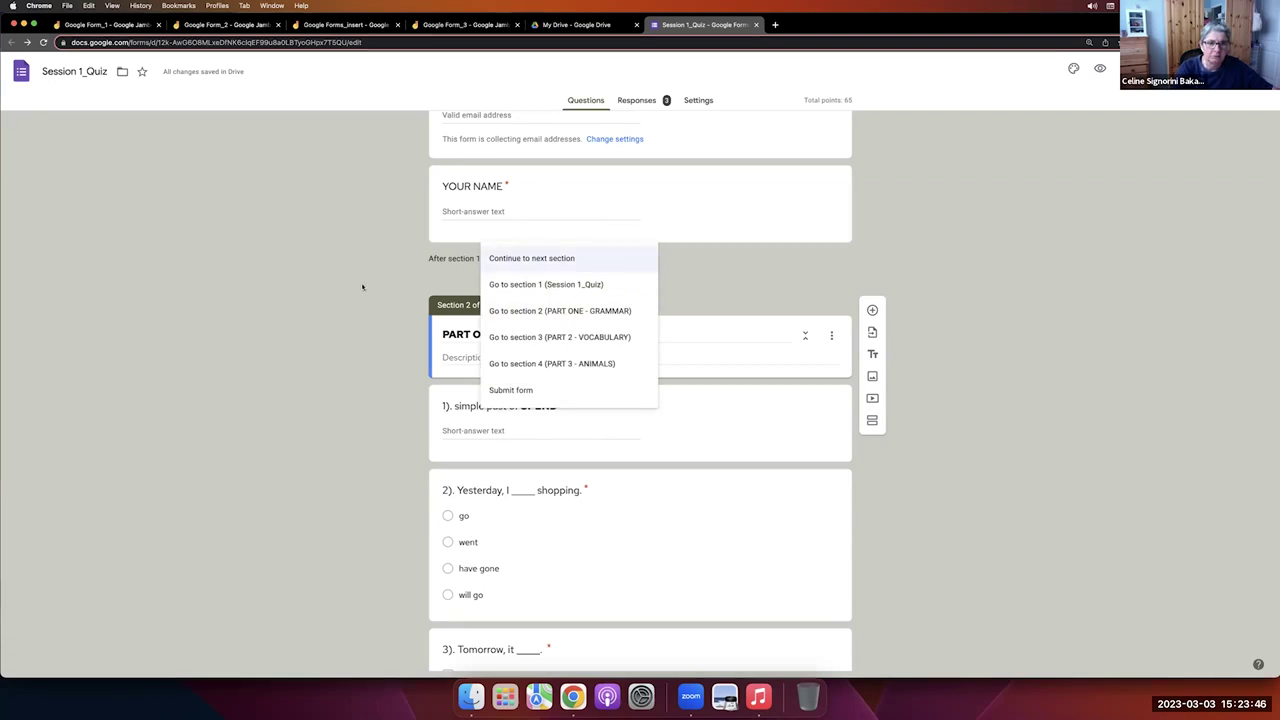
left_click(570, 257)
left_click(601, 261)
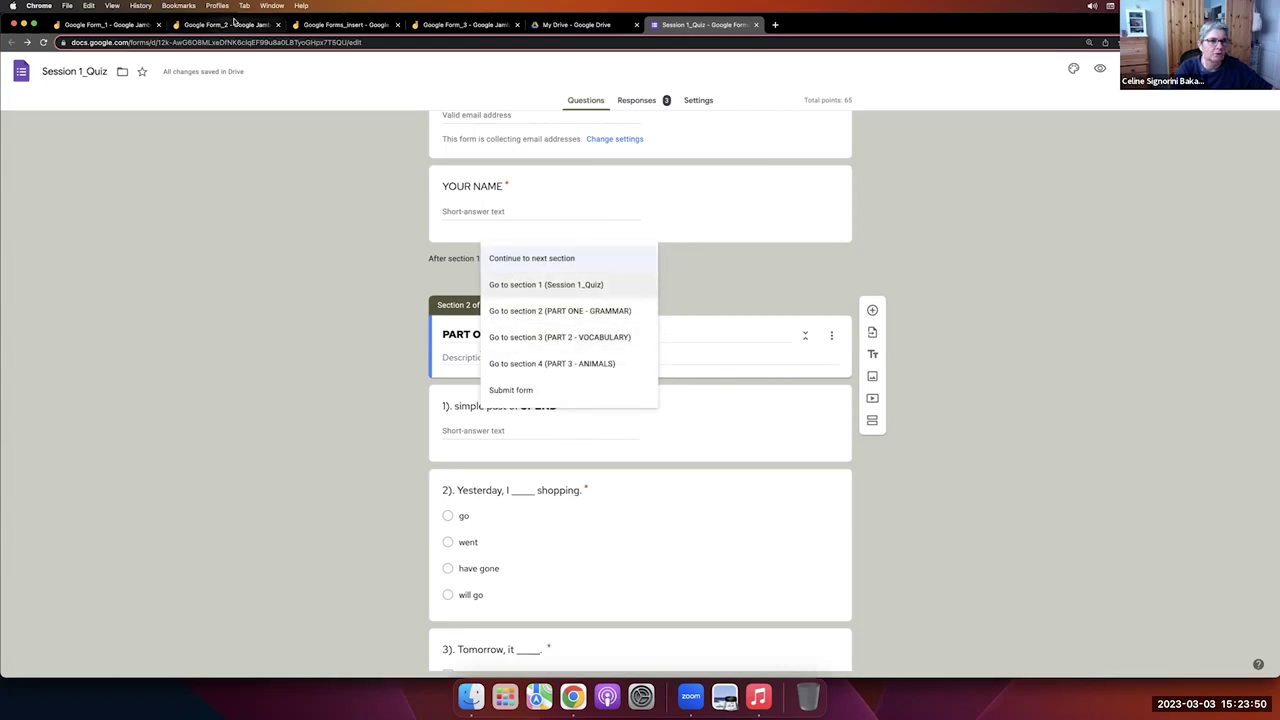
left_click(303, 28)
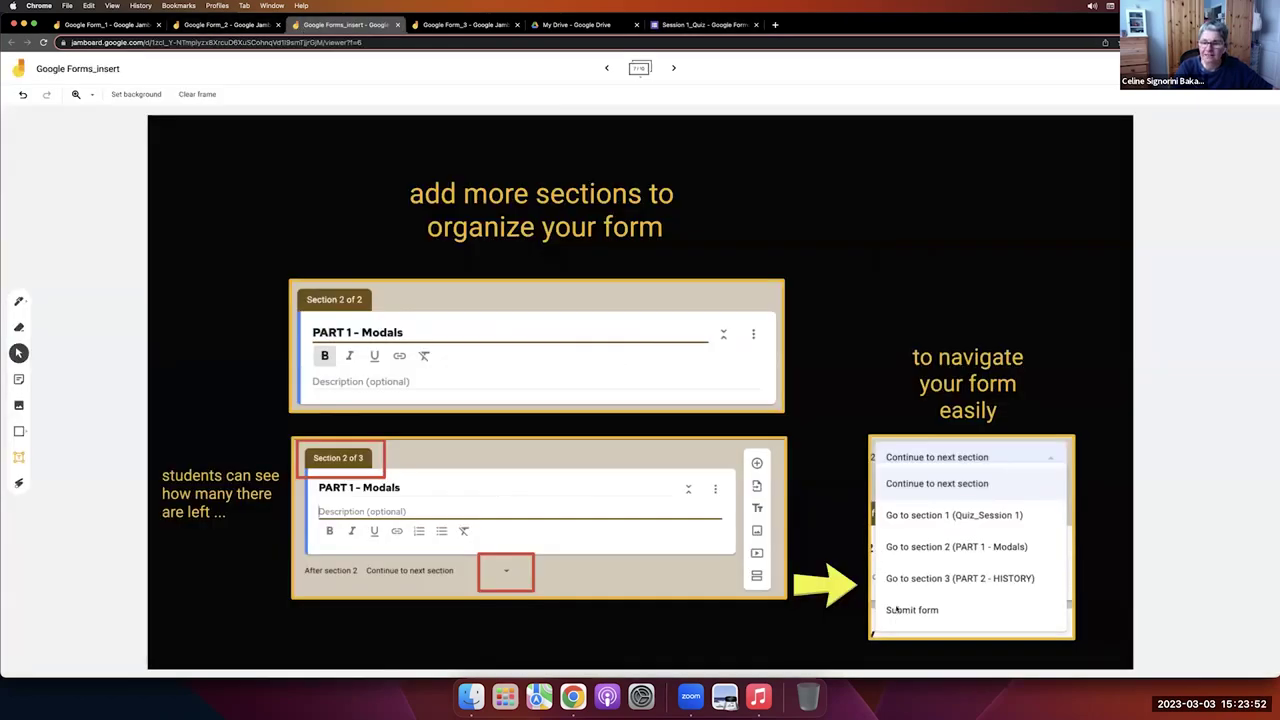
left_click(705, 24)
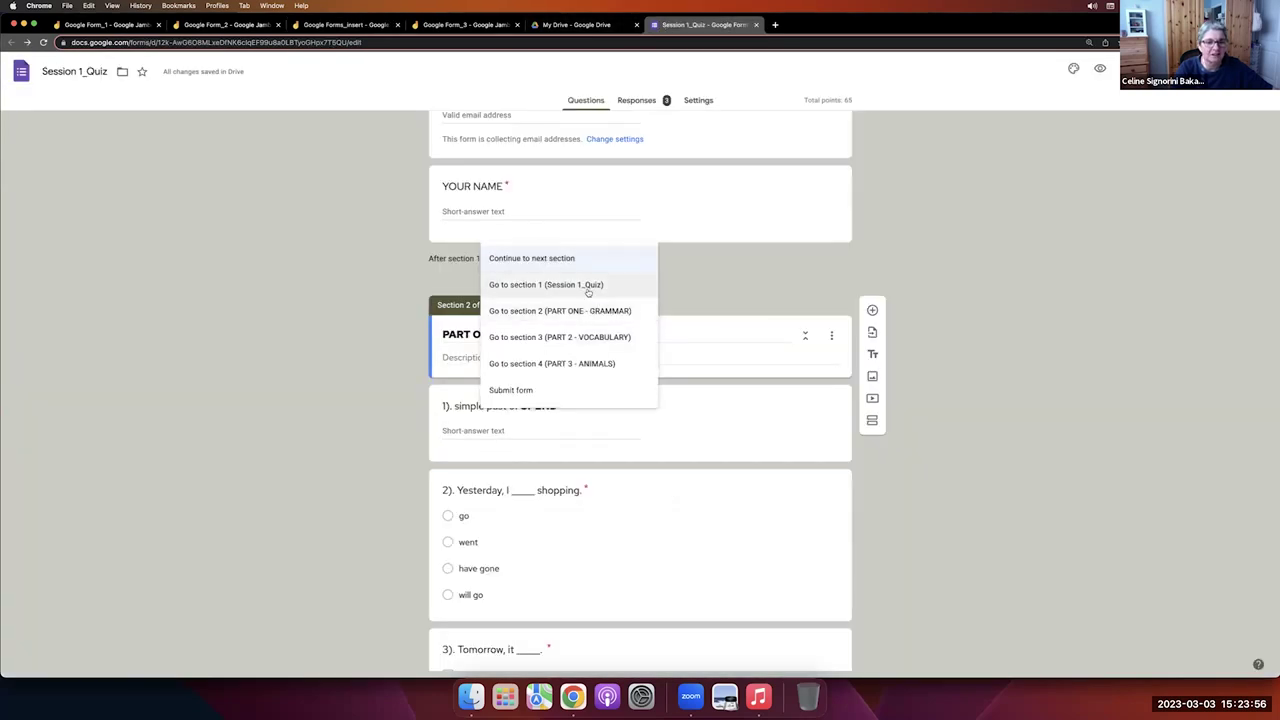
left_click(577, 260)
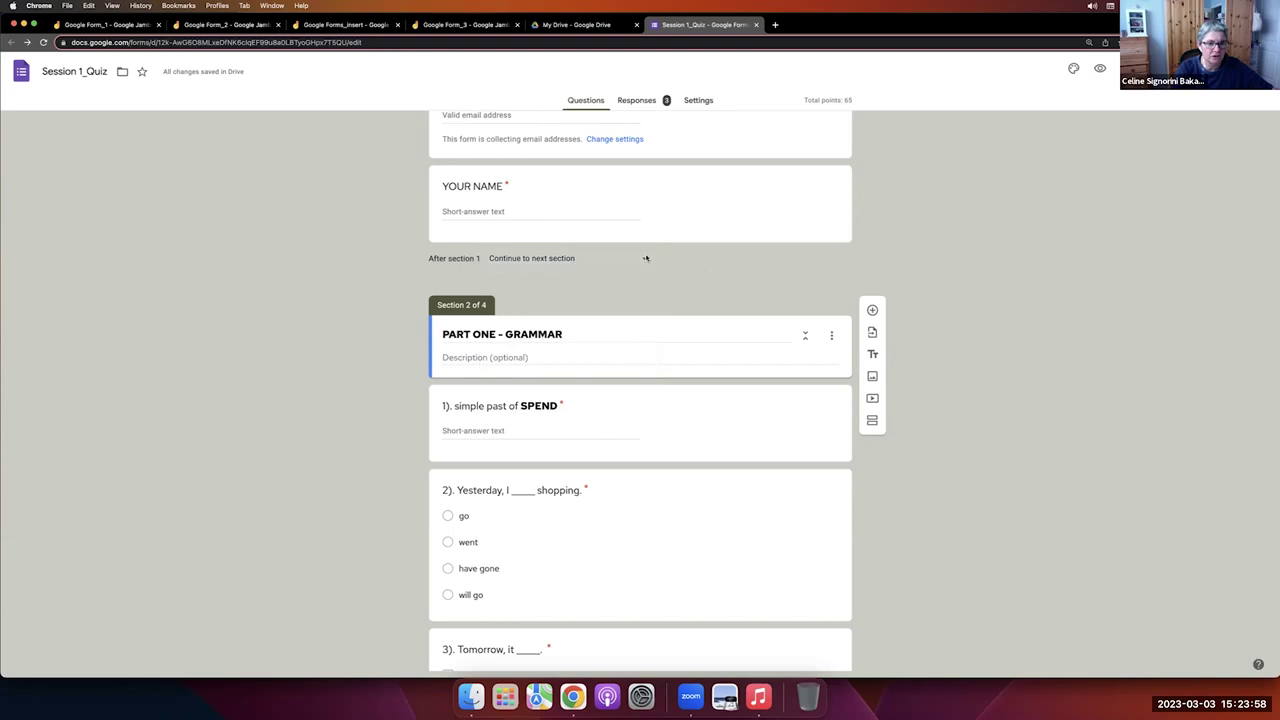
Review the Google Forms_insert Jamboard frame on collapsing and managing sections and moving items, and return to the form editor.
left_click(345, 24)
left_click(675, 68)
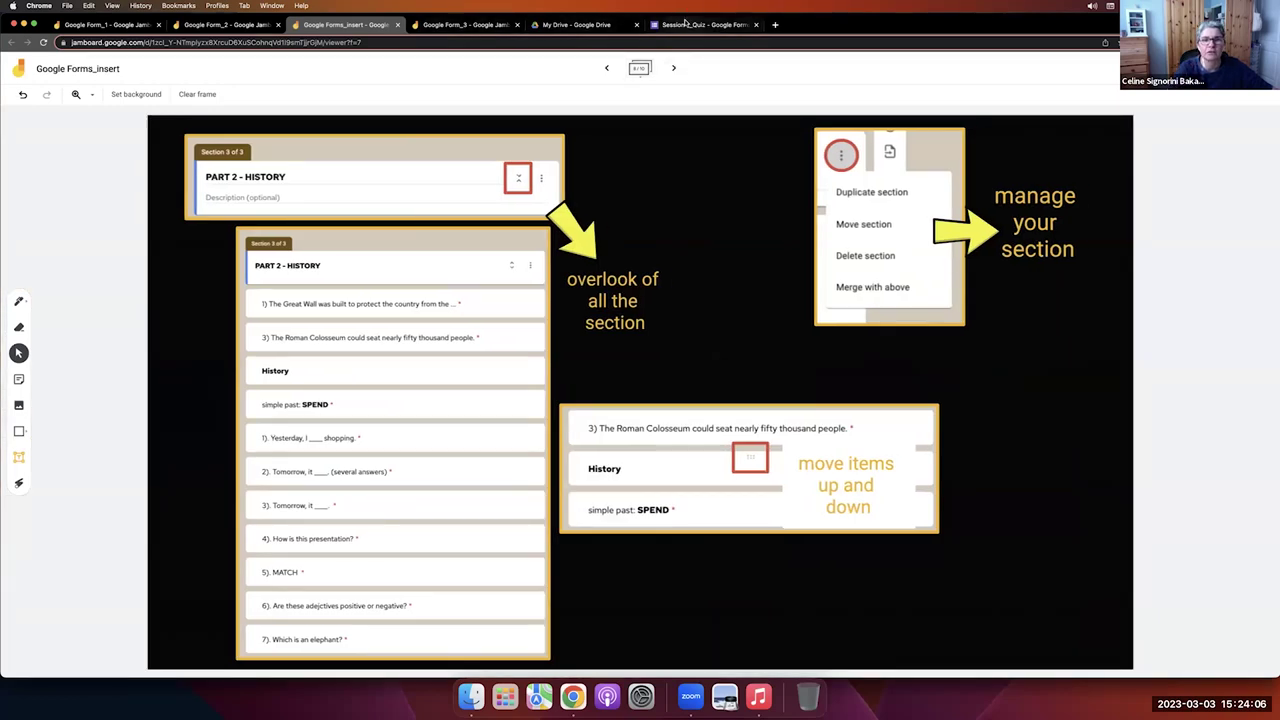
left_click(700, 24)
Collapse the PART ONE - GRAMMAR section so that only its question titles show, expanding it once to compare the full view.
scroll(661, 238, "down", 1)
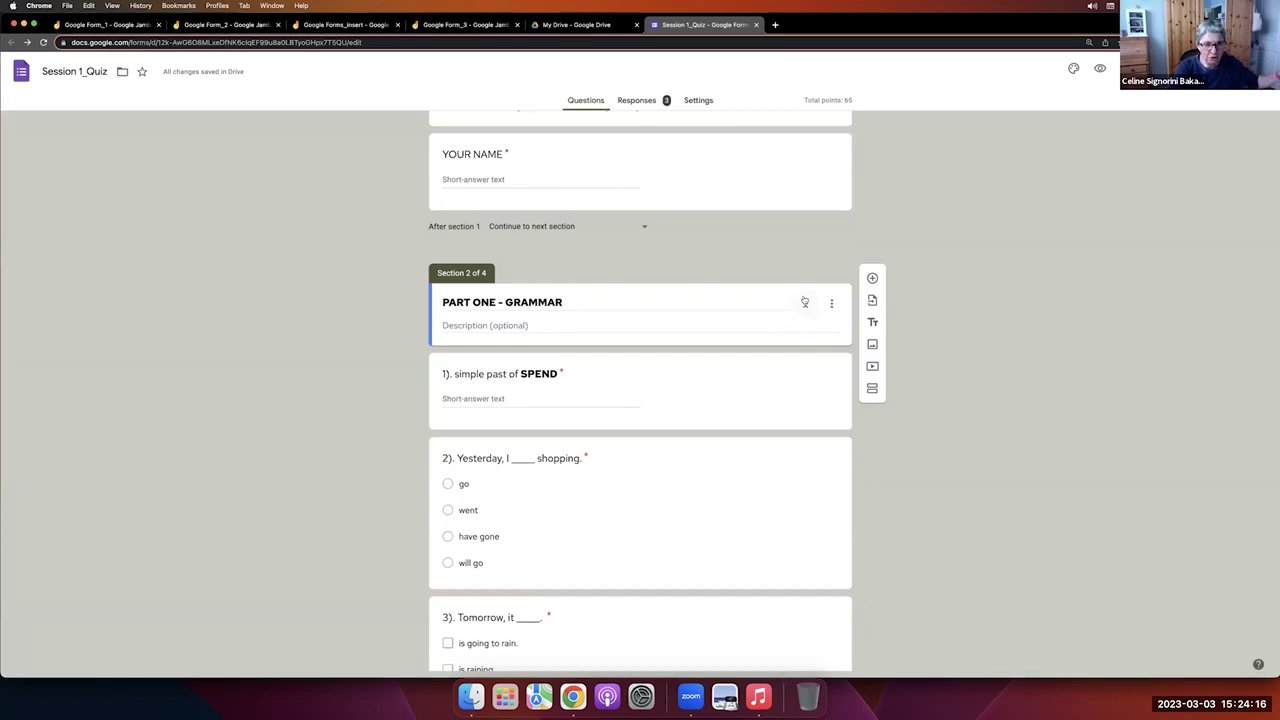
left_click(804, 302)
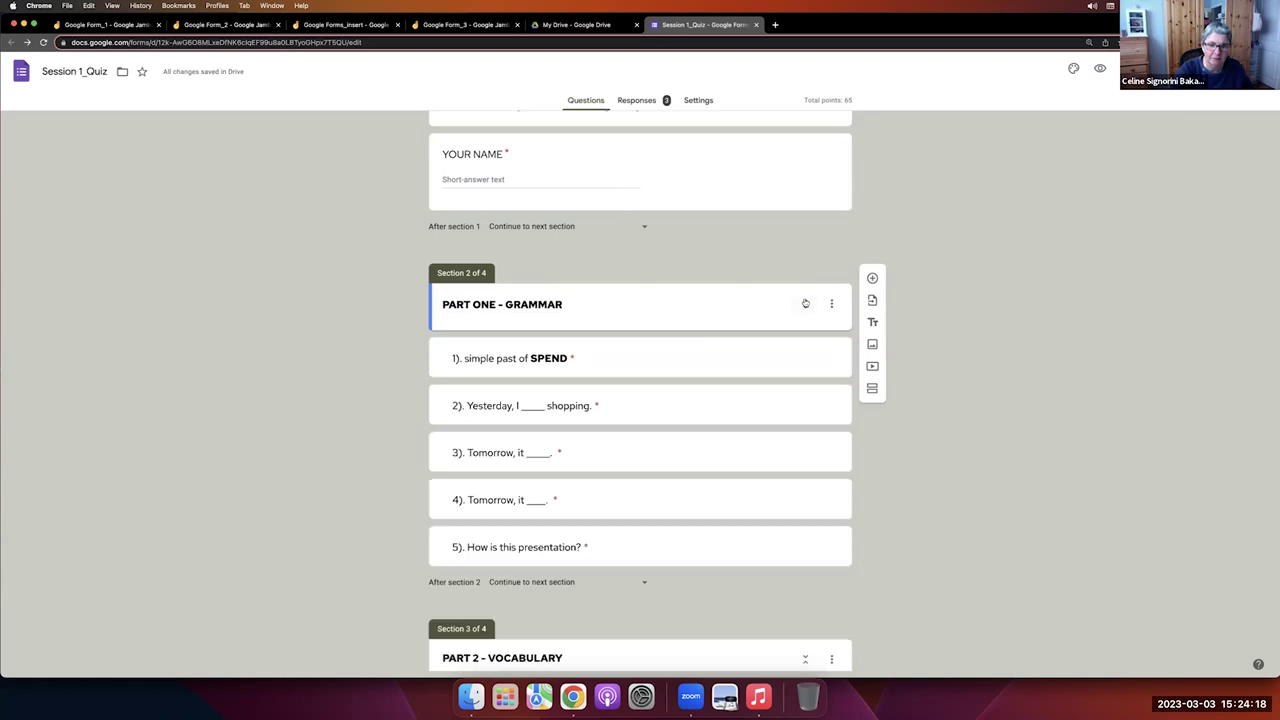
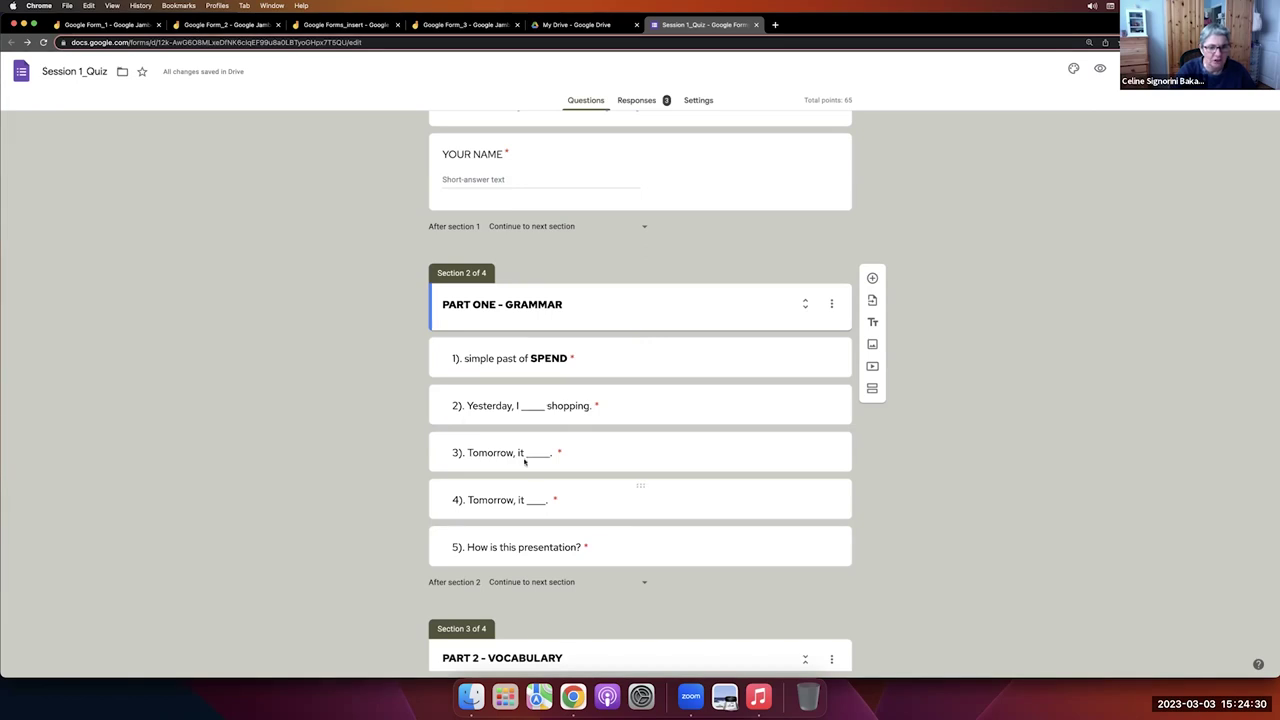
left_click(614, 362)
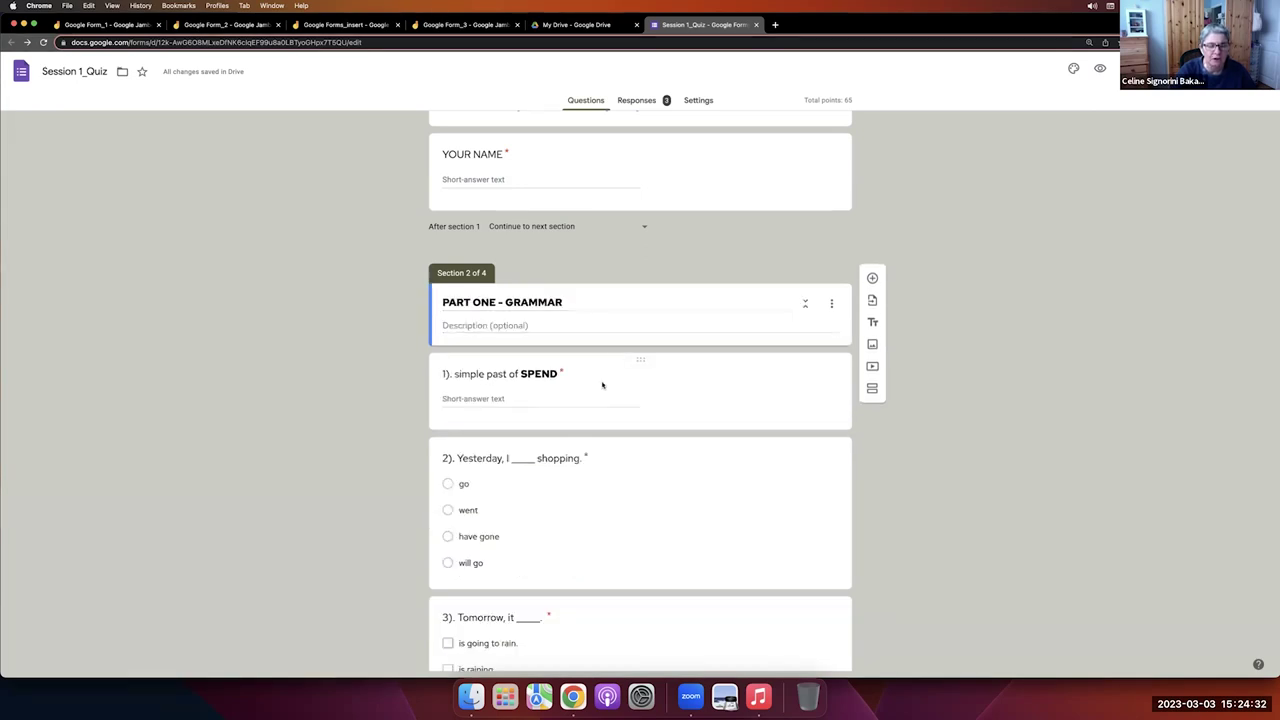
scroll(614, 386, "down", 2)
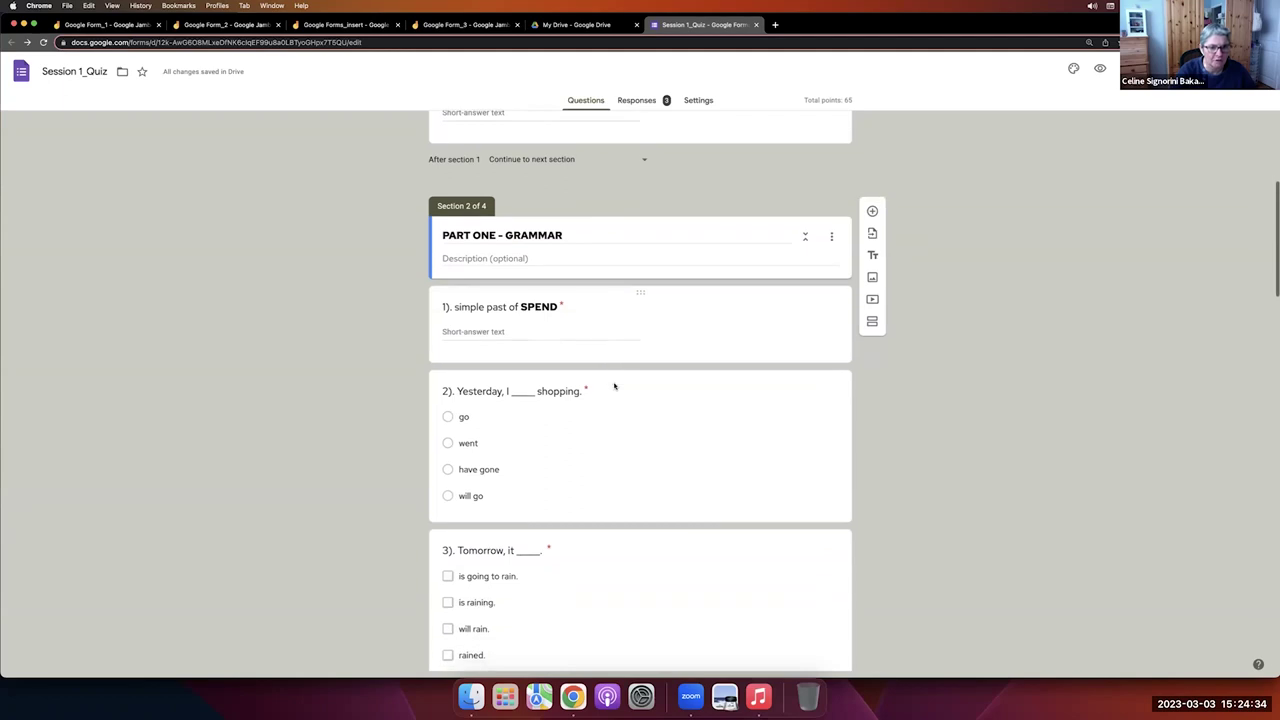
scroll(614, 386, "up", 1)
left_click(806, 276)
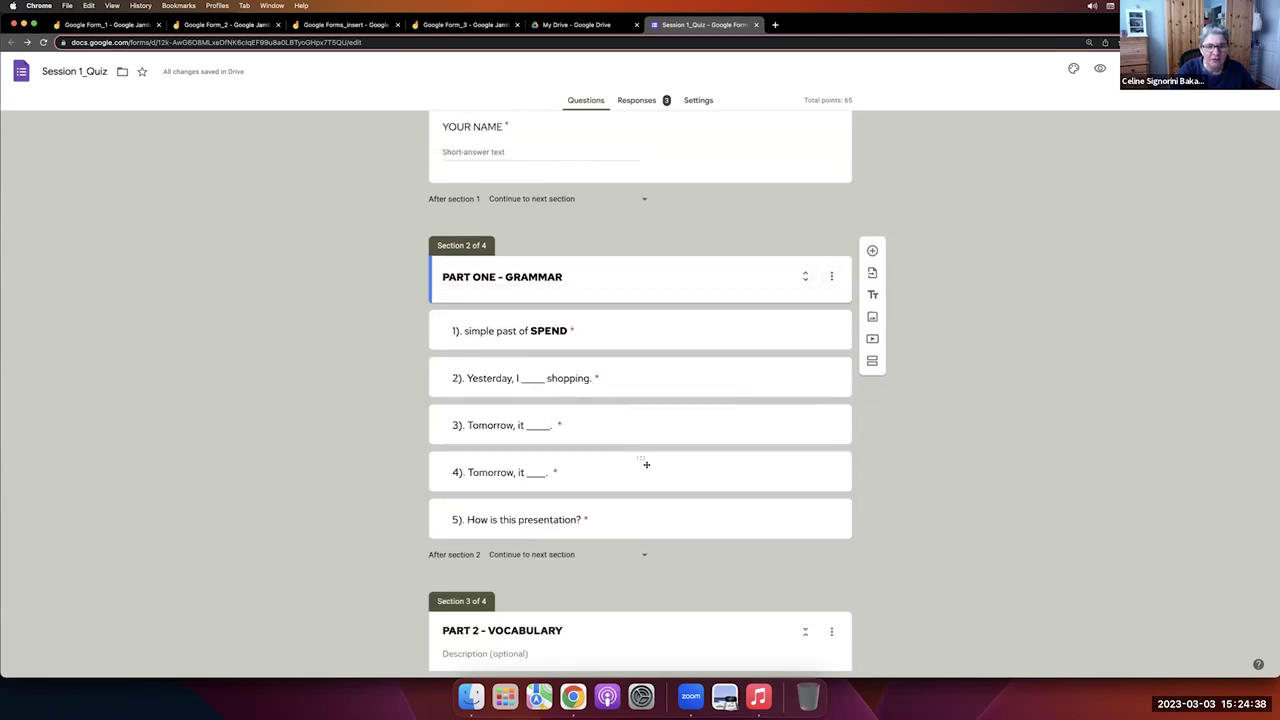
Move question 4 above question 3 in the PART ONE - GRAMMAR section, and restore the original order.
left_click_drag(642, 460, 641, 414)
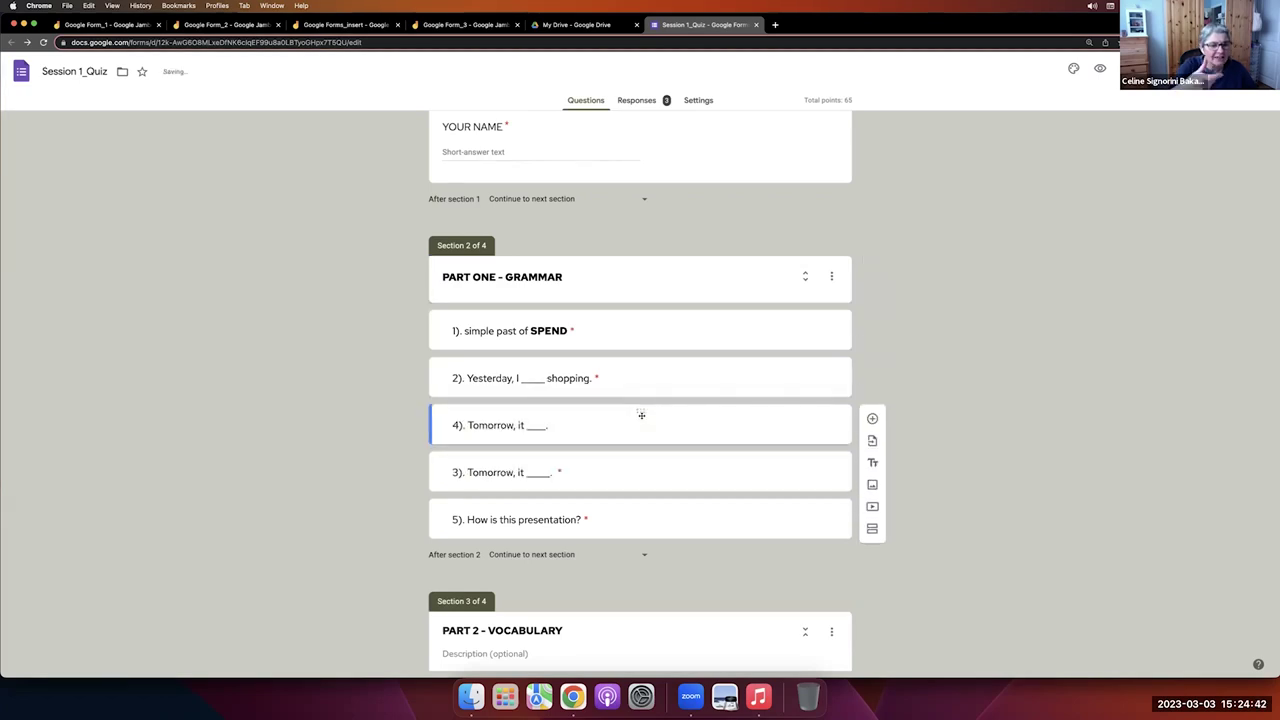
left_click_drag(640, 410, 554, 457)
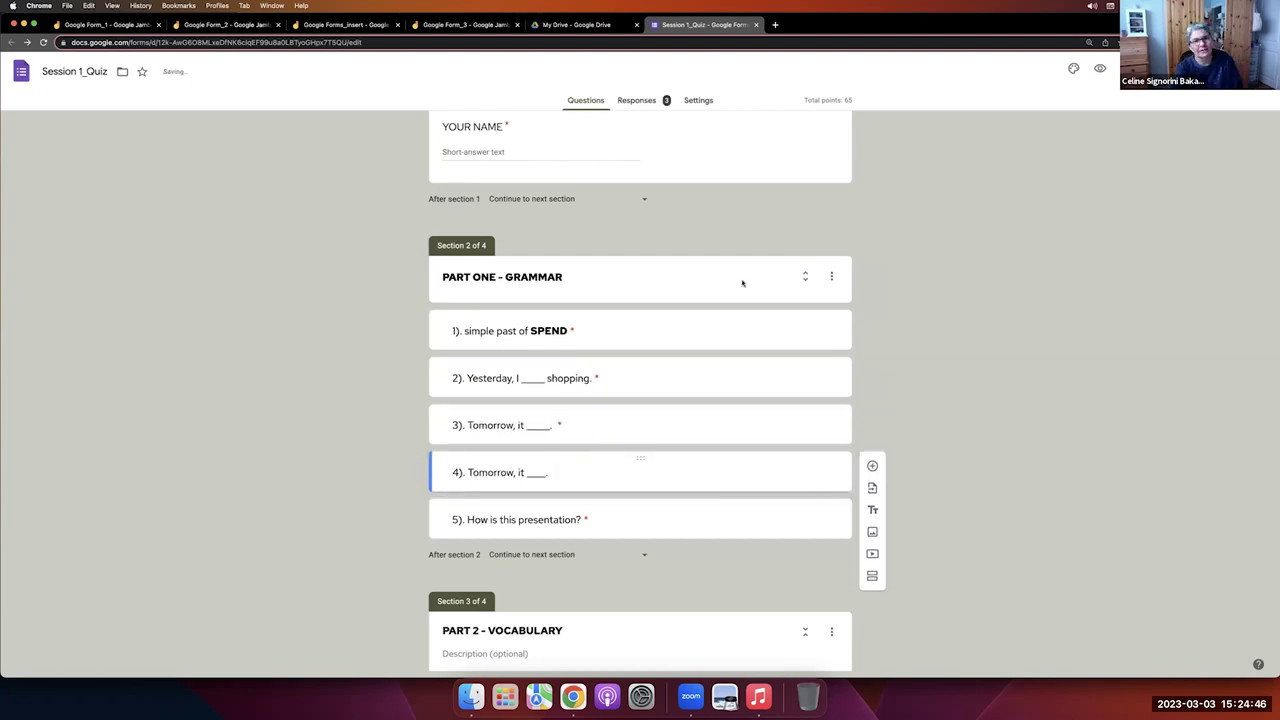
Collapse the PART 2 - VOCABULARY section so that only its question titles show.
scroll(655, 300, "up", 2)
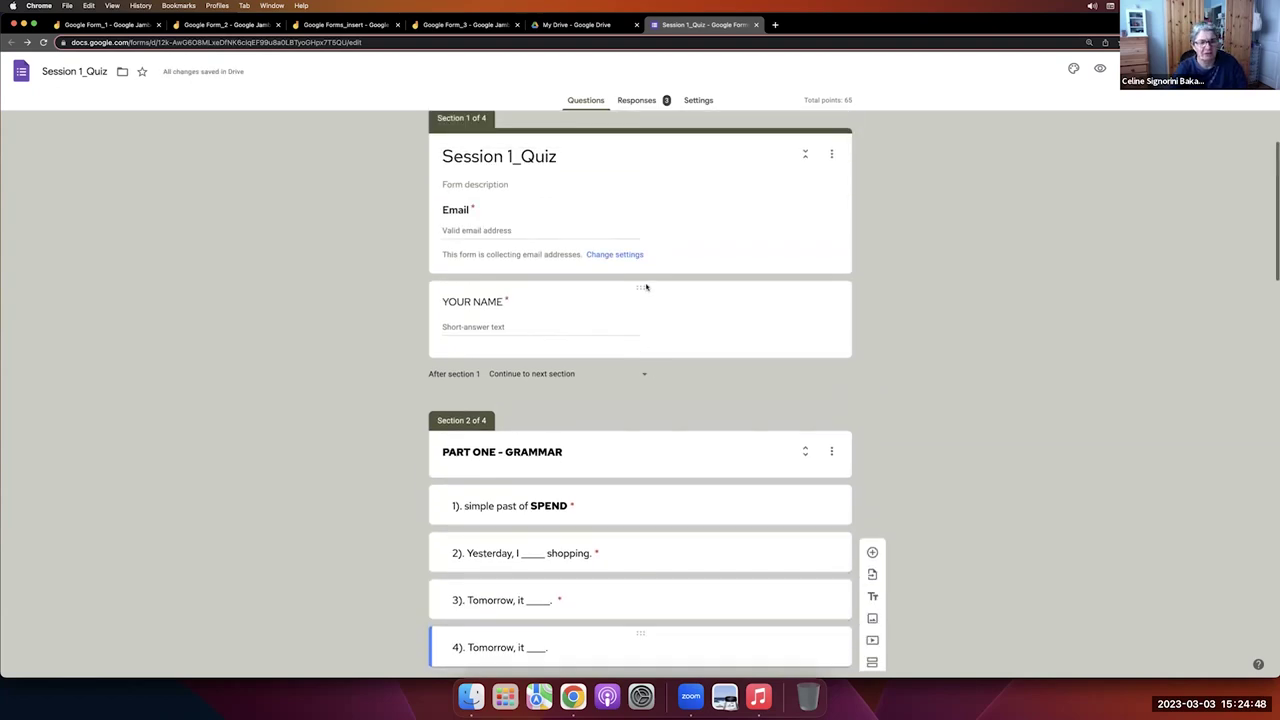
scroll(591, 596, "down", 3)
scroll(591, 596, "down", 5)
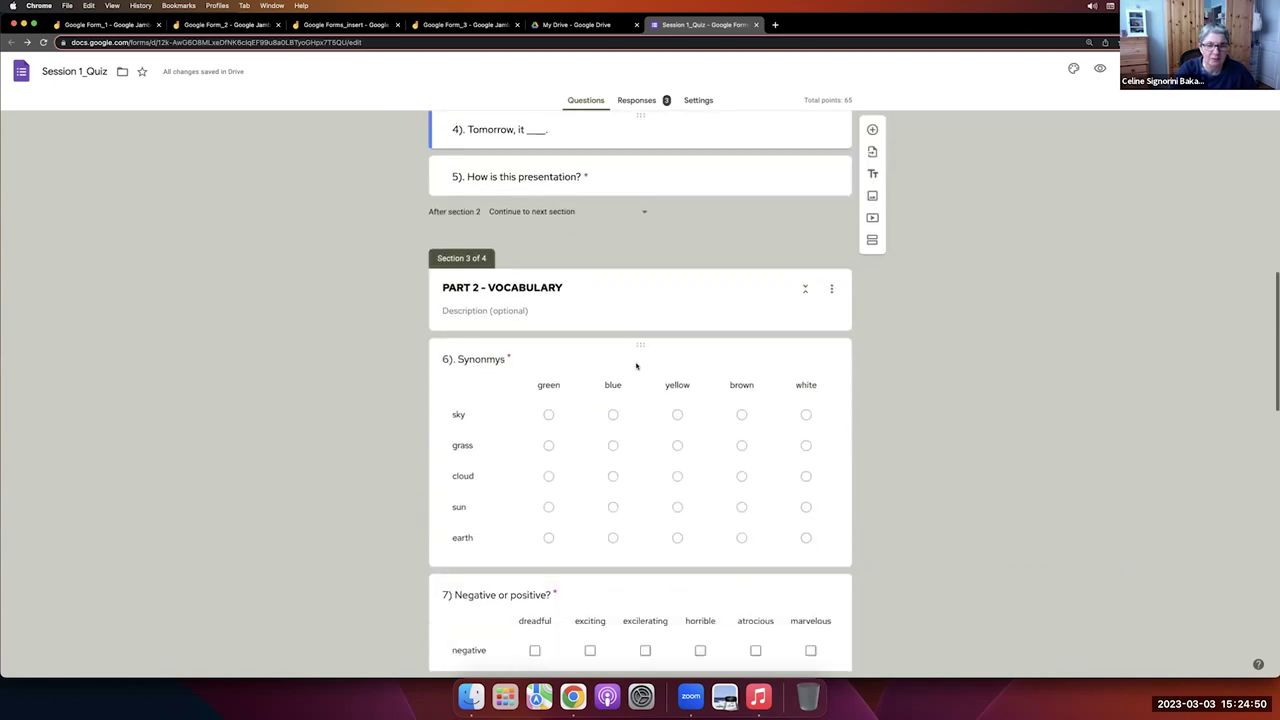
scroll(638, 345, "up", 3)
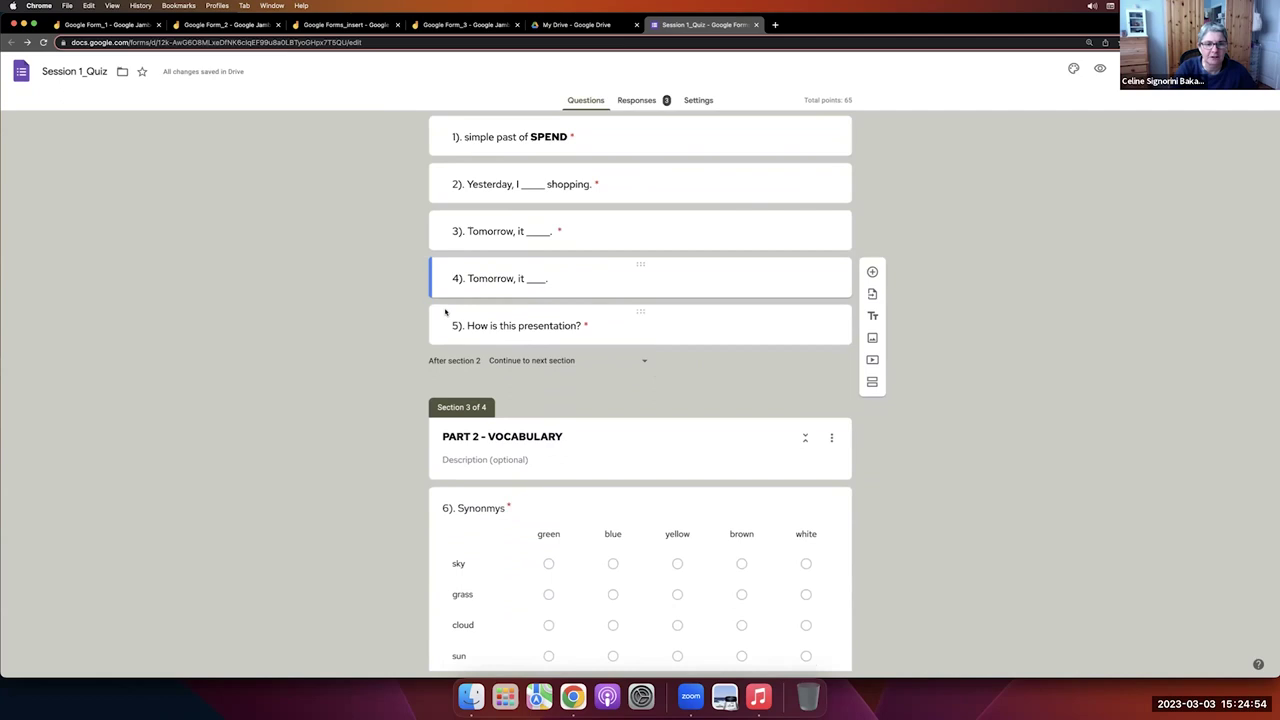
scroll(445, 312, "up", 1)
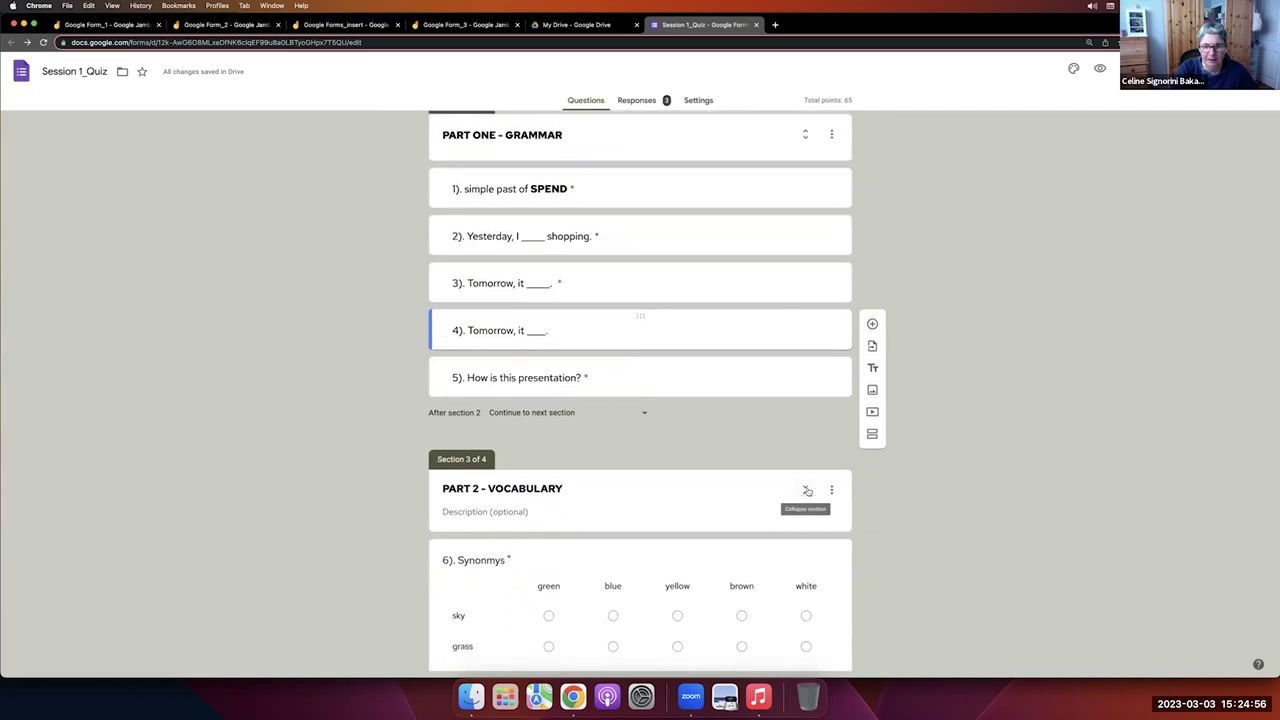
left_click(804, 489)
Move question 7 above question 6 in the PART 2 - VOCABULARY section, and restore the original order.
scroll(803, 490, "down", 2)
scroll(803, 490, "down", 1)
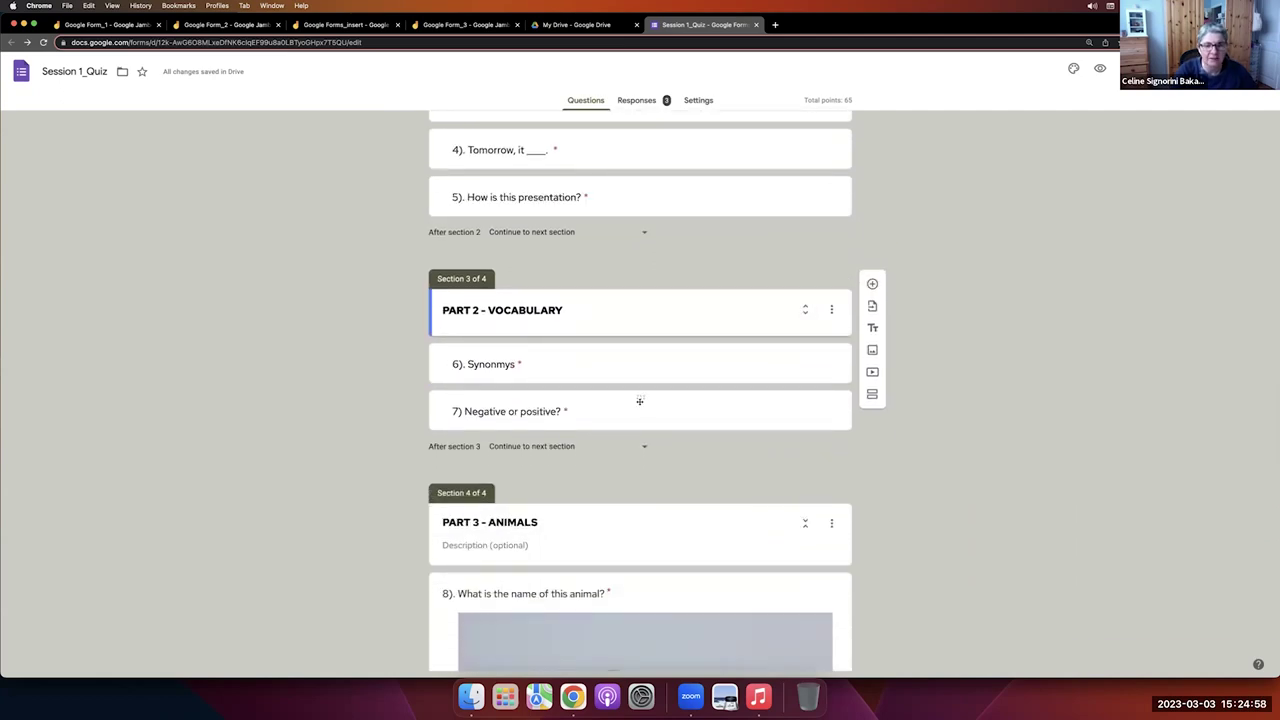
left_click_drag(640, 397, 639, 351)
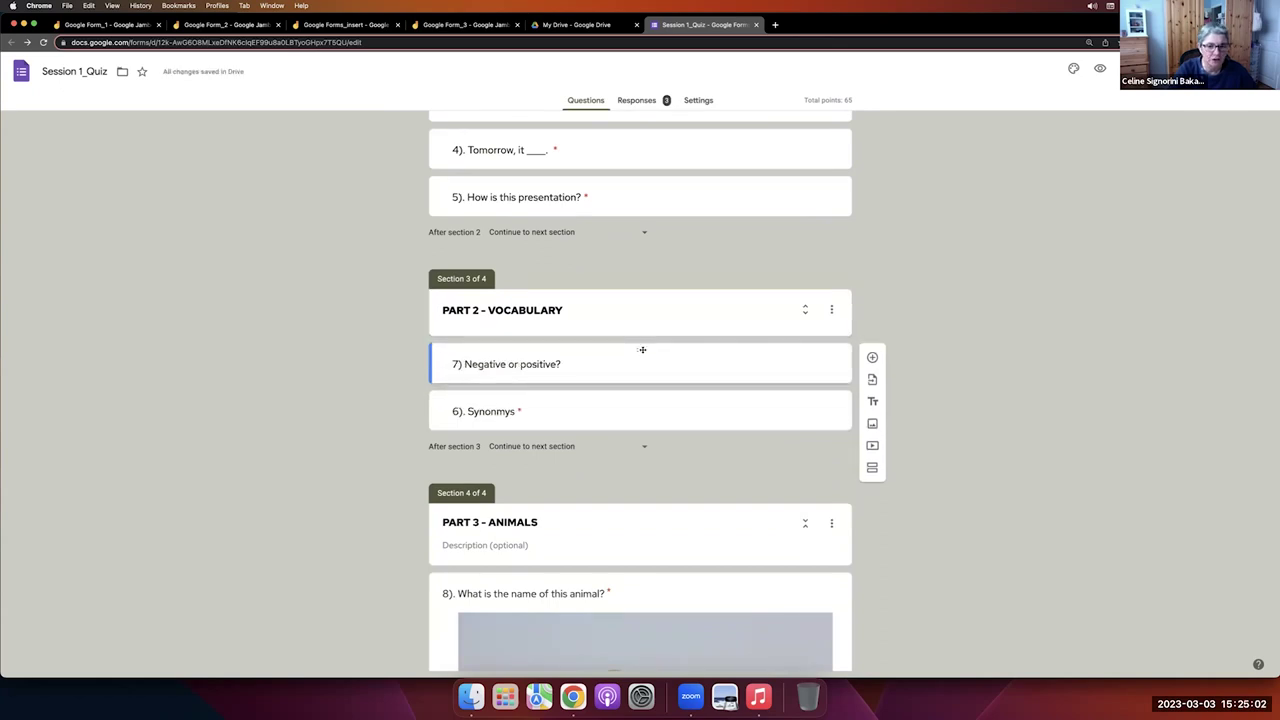
left_click_drag(640, 379, 640, 406)
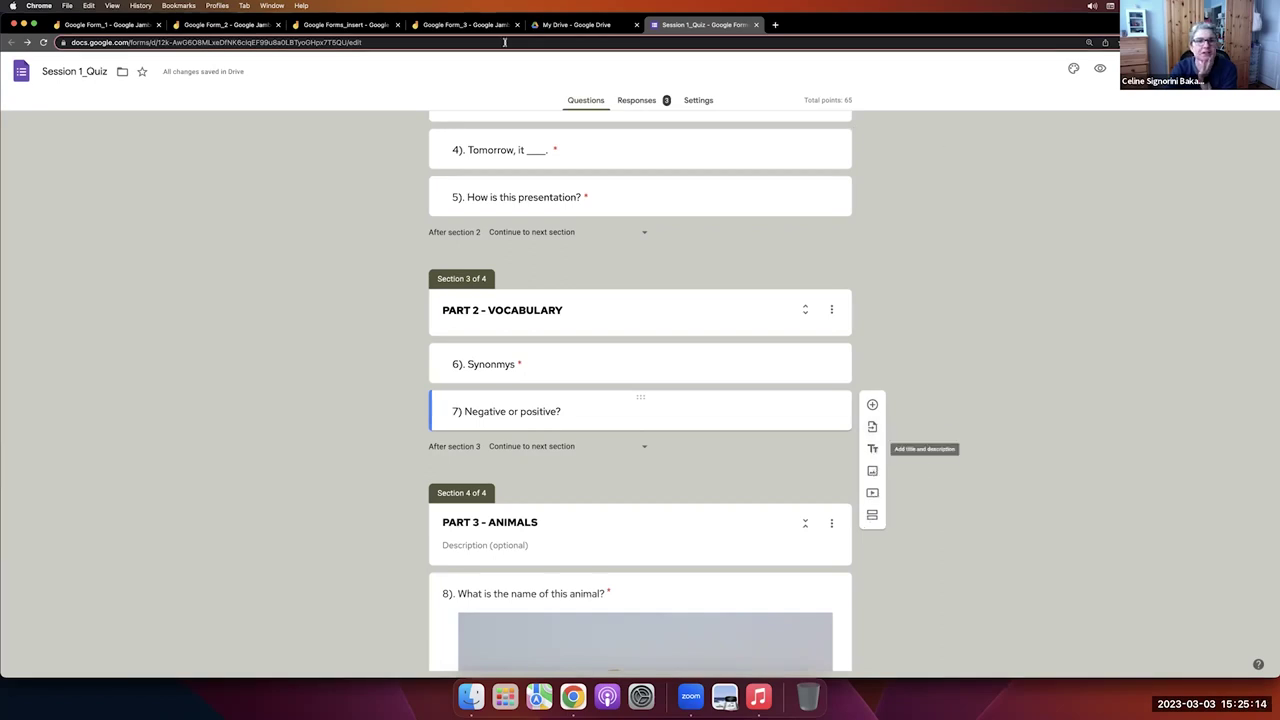
Review the remaining frames of the Google Forms_insert Jamboard, and close it in favour of the Google Form_2 Jamboard.
left_click(345, 24)
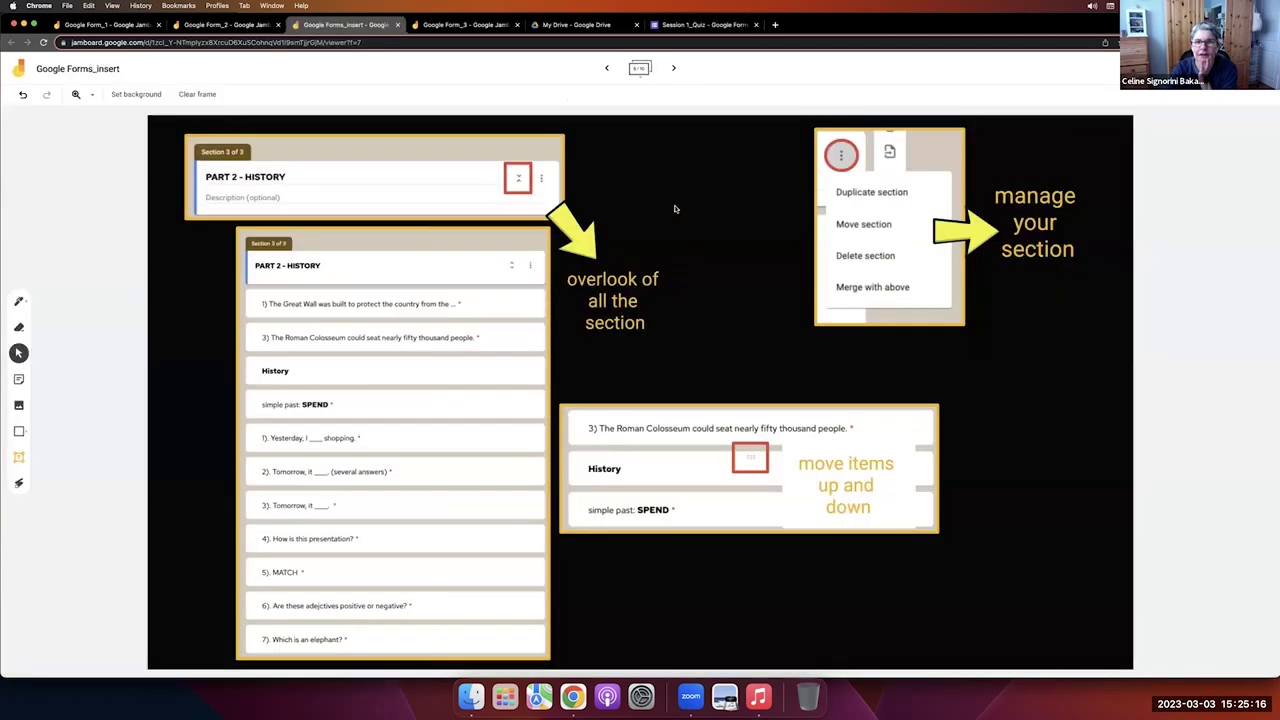
left_click(675, 68)
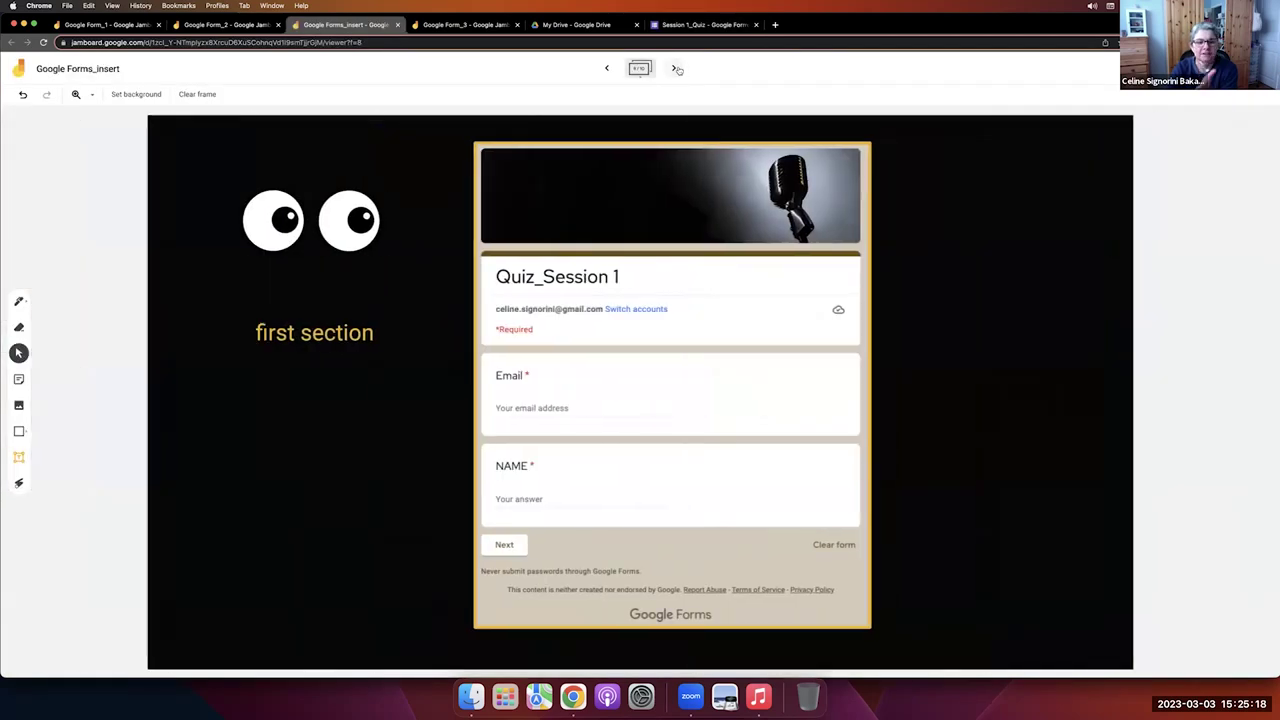
left_click(675, 69)
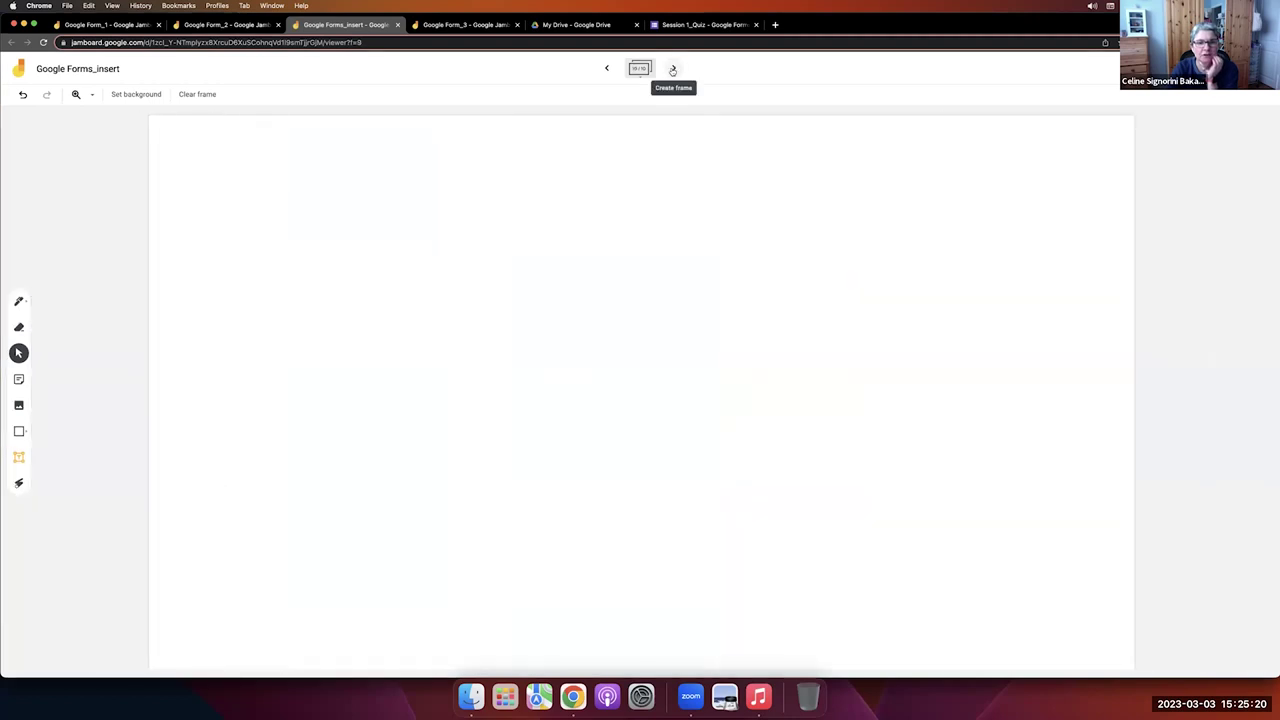
left_click(265, 29)
left_click(397, 24)
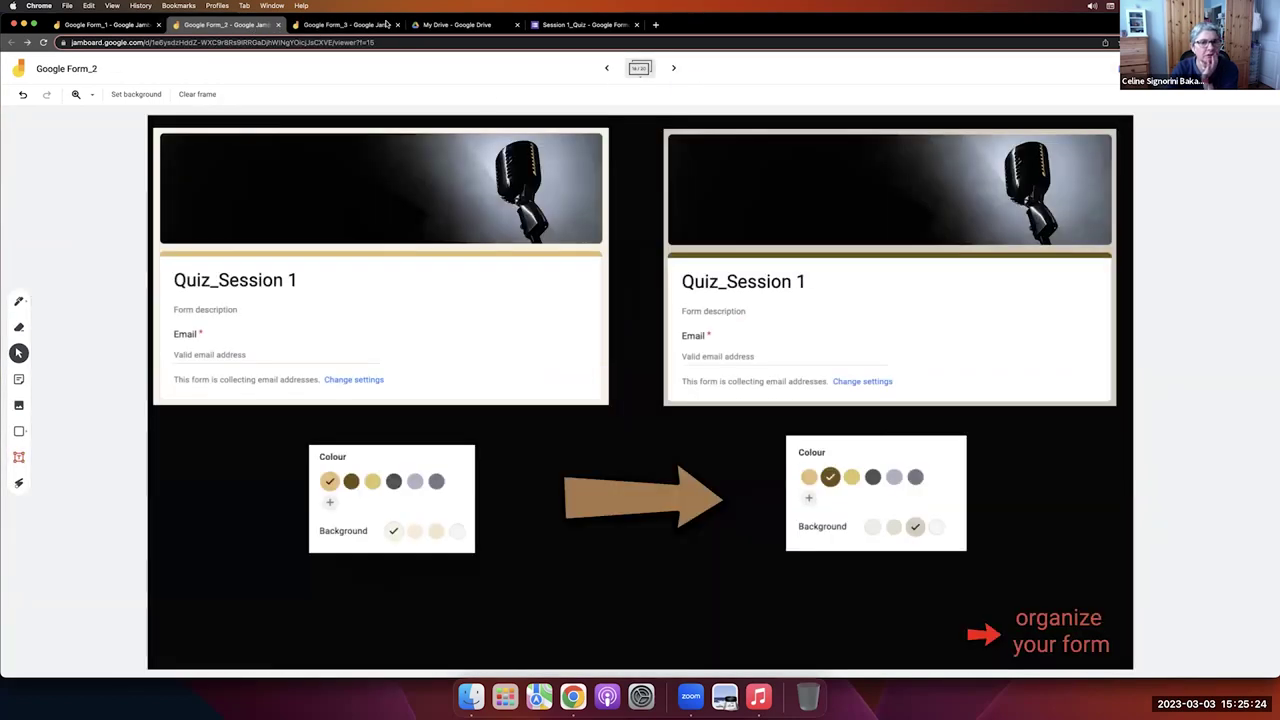
Review the Google Form_2 Jamboard frames on how to see the responses, and return to the Session 1_Quiz form editor.
left_click(675, 69)
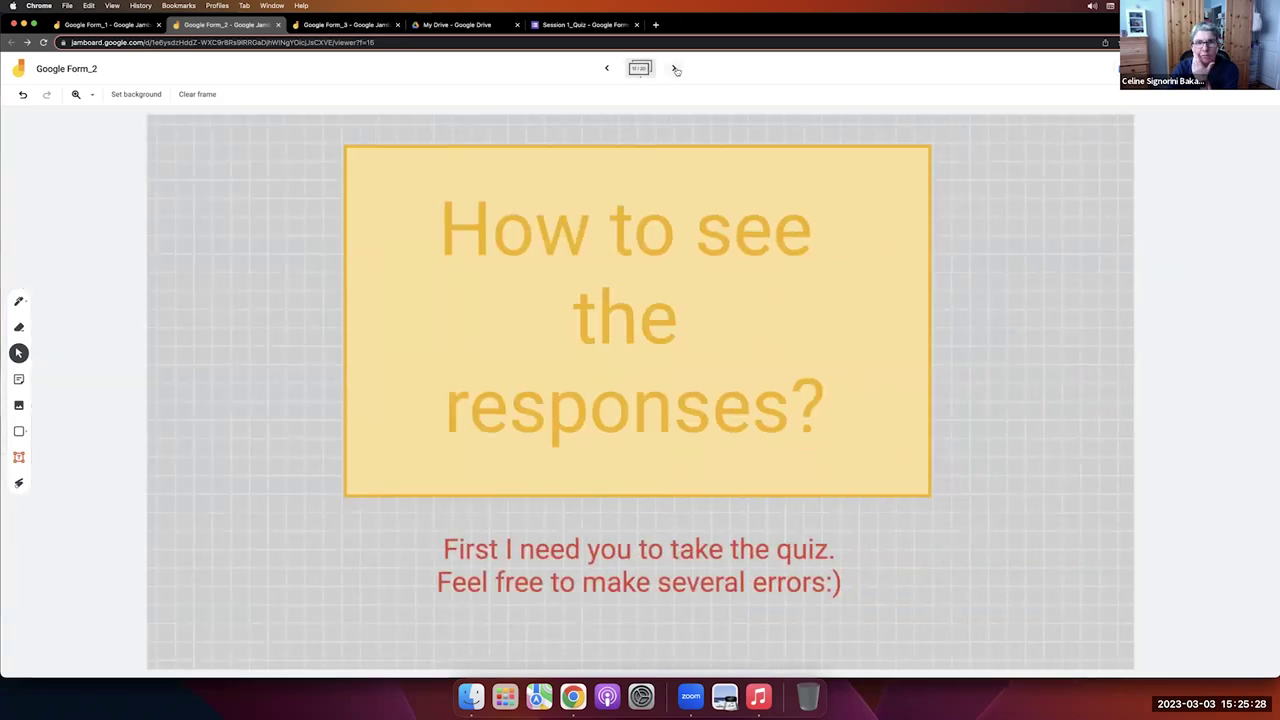
left_click(675, 69)
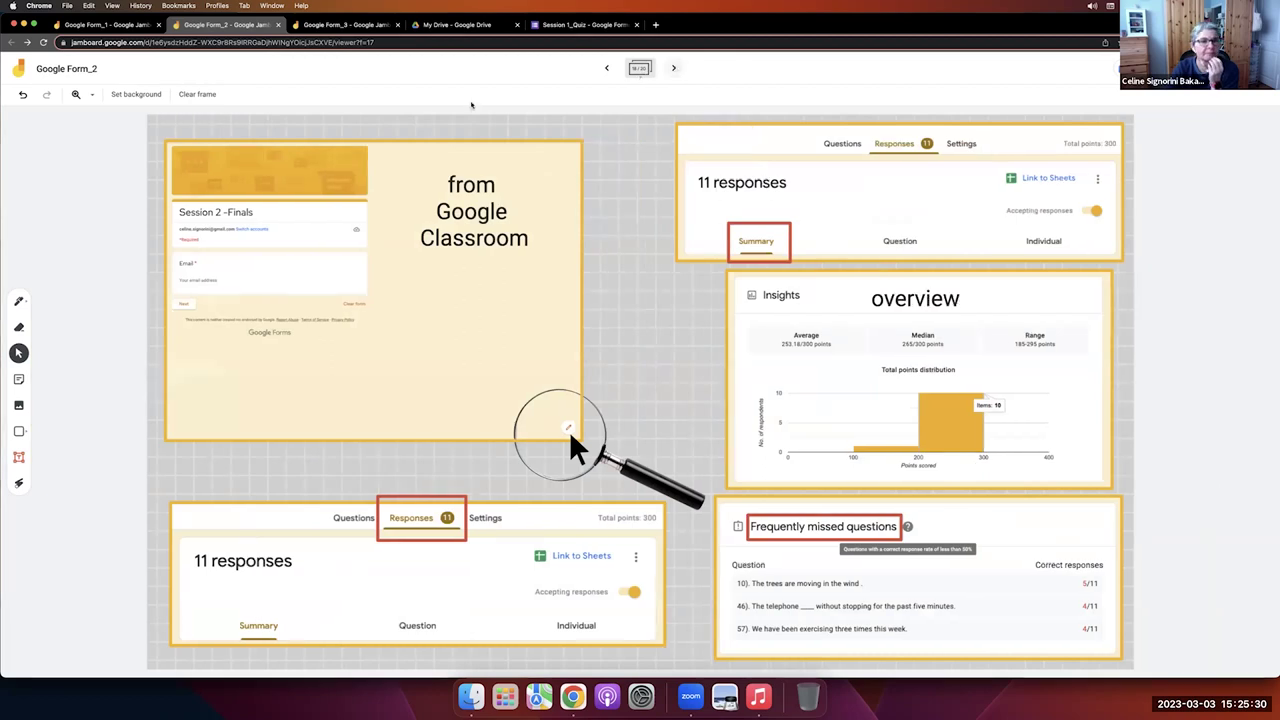
left_click(556, 26)
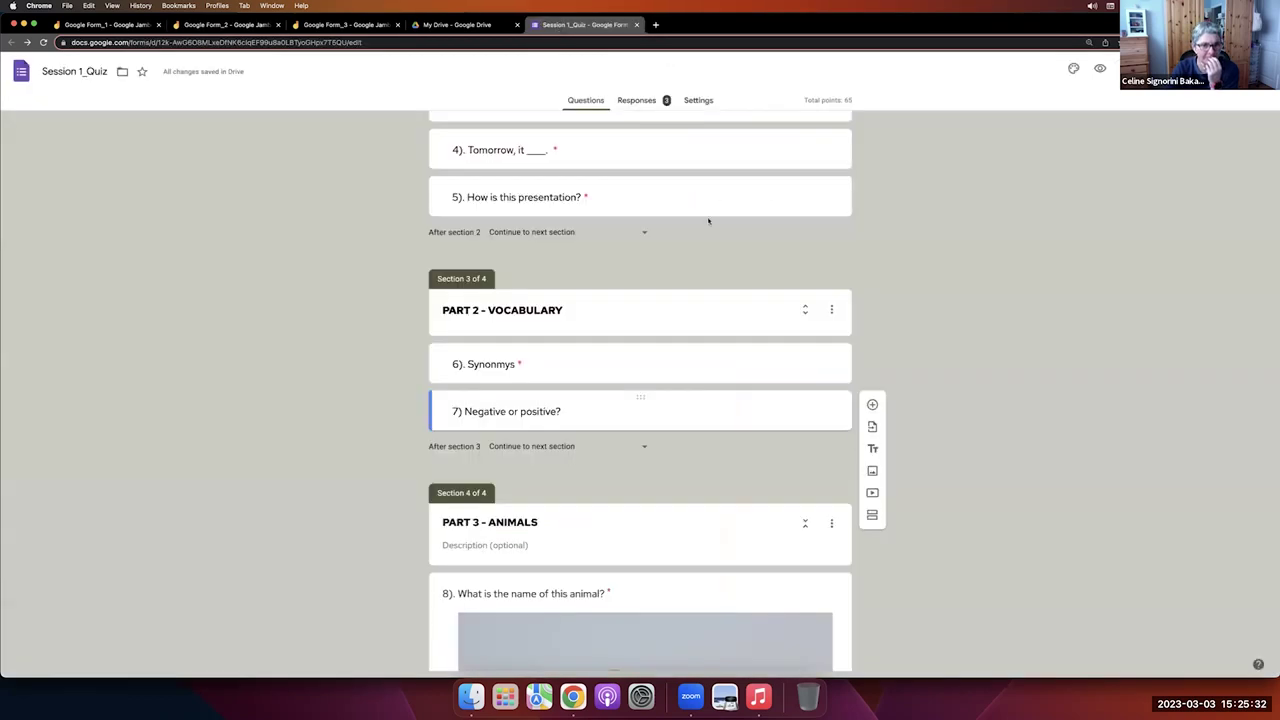
Open the quiz responses and look through the individual, per-question and summary views, checking the respondent and question selectors.
left_click(637, 100)
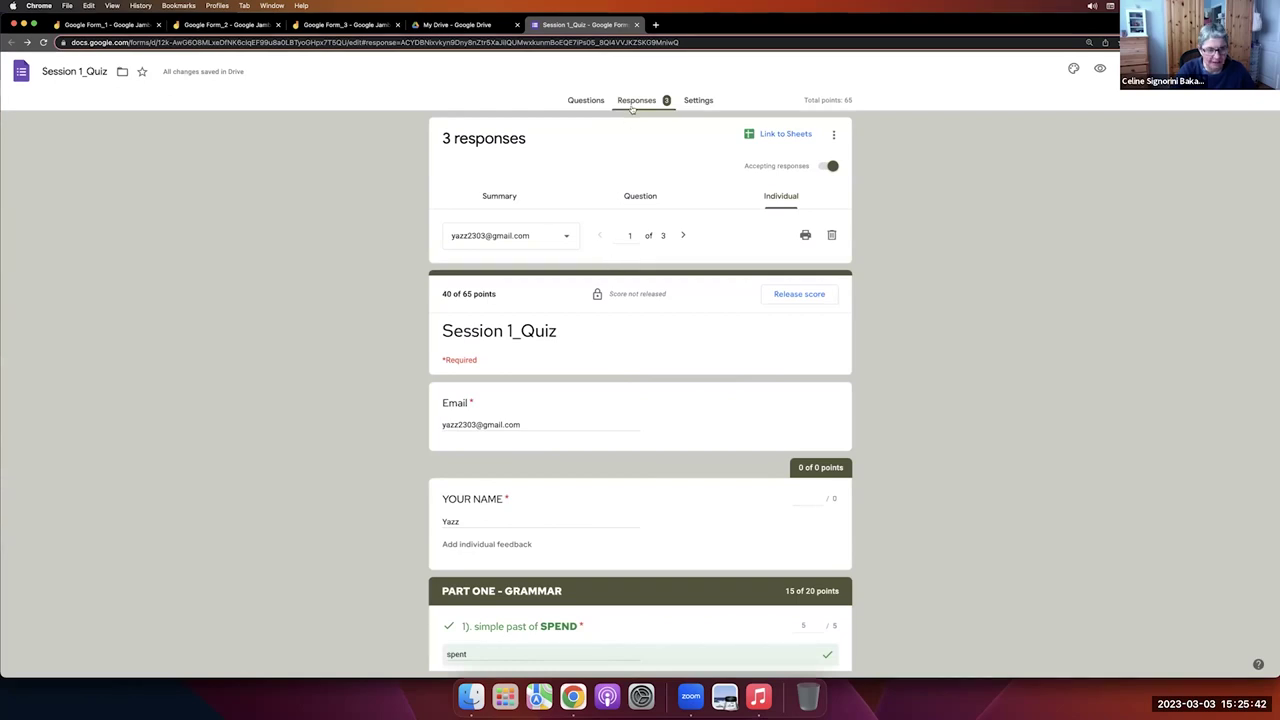
left_click(565, 235)
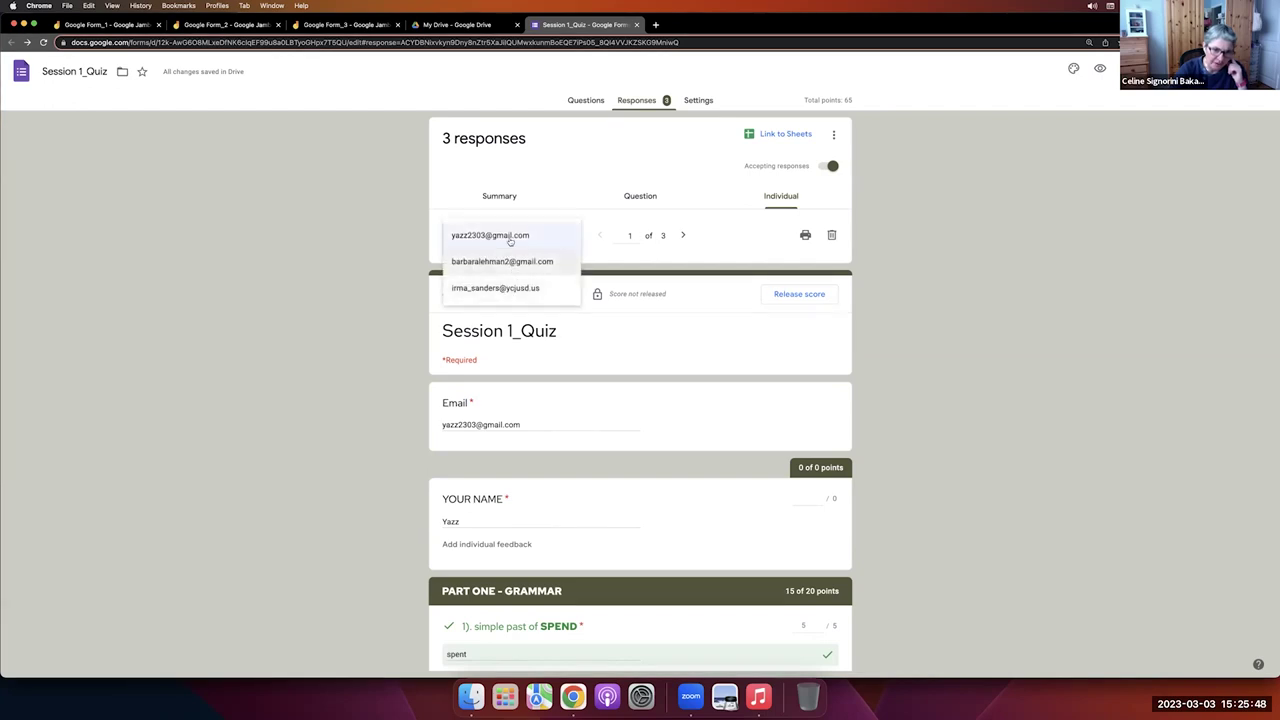
left_click(689, 203)
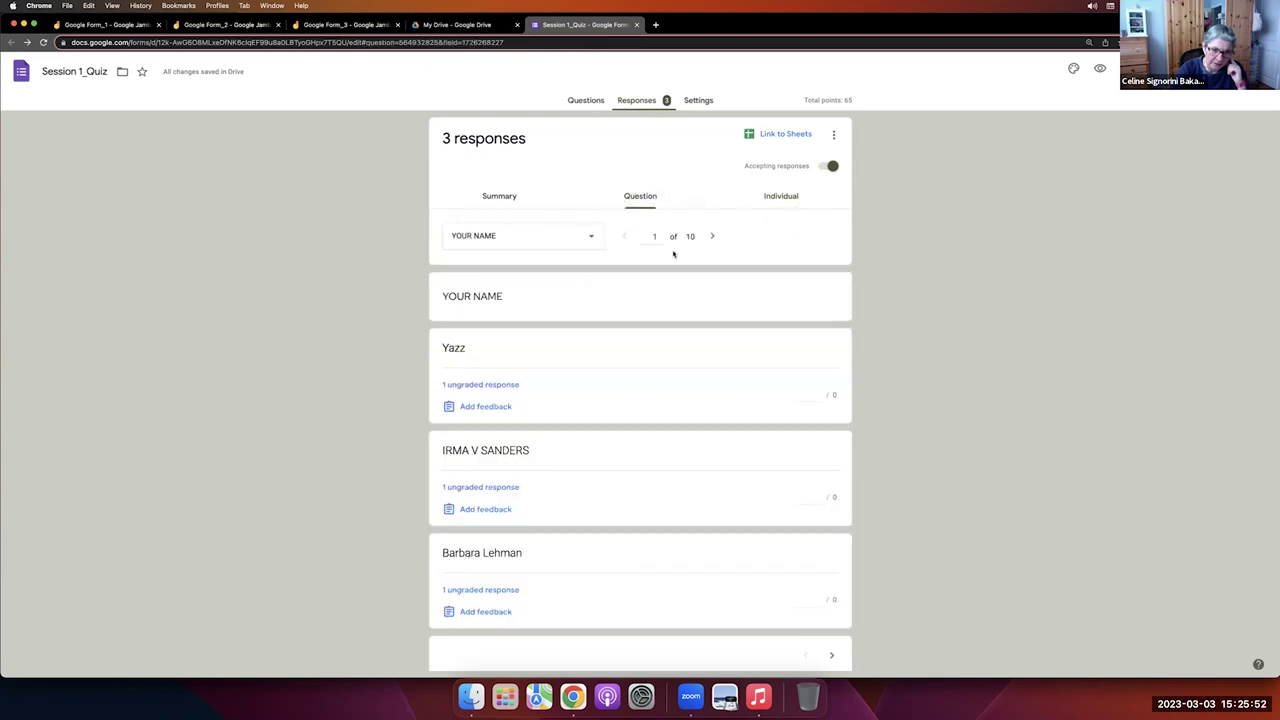
left_click(594, 235)
left_click(490, 235)
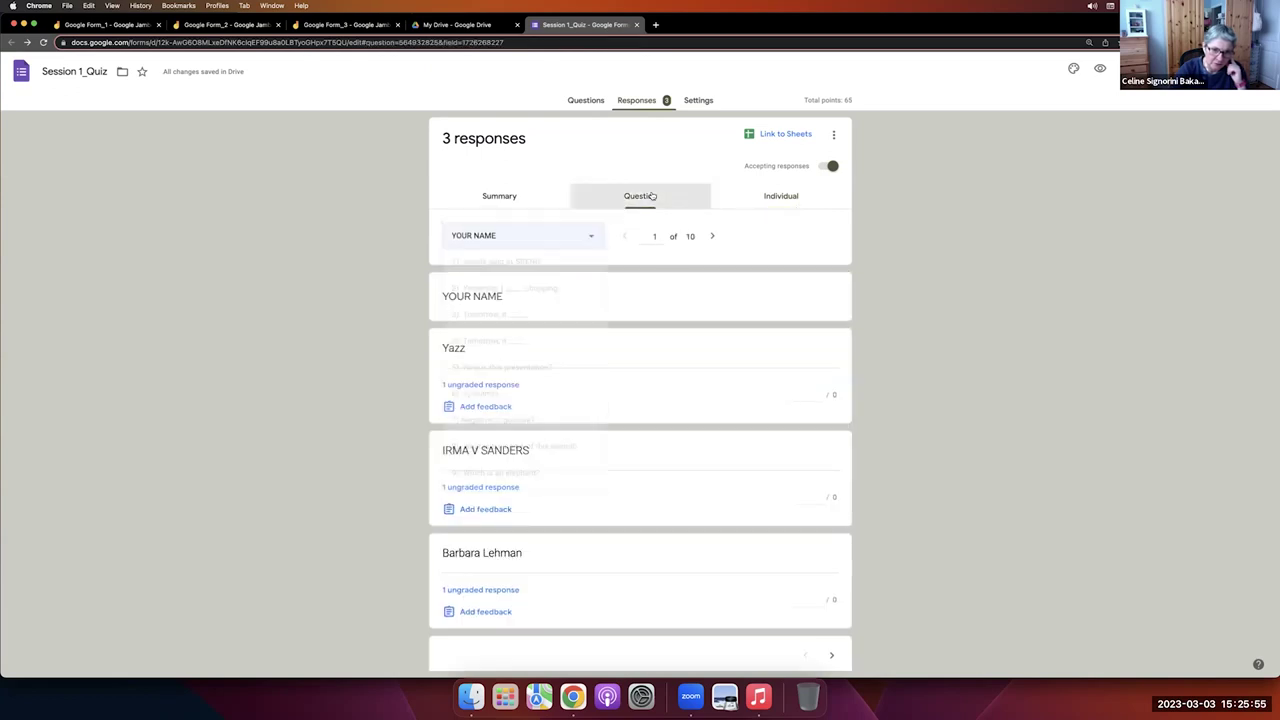
left_click(512, 192)
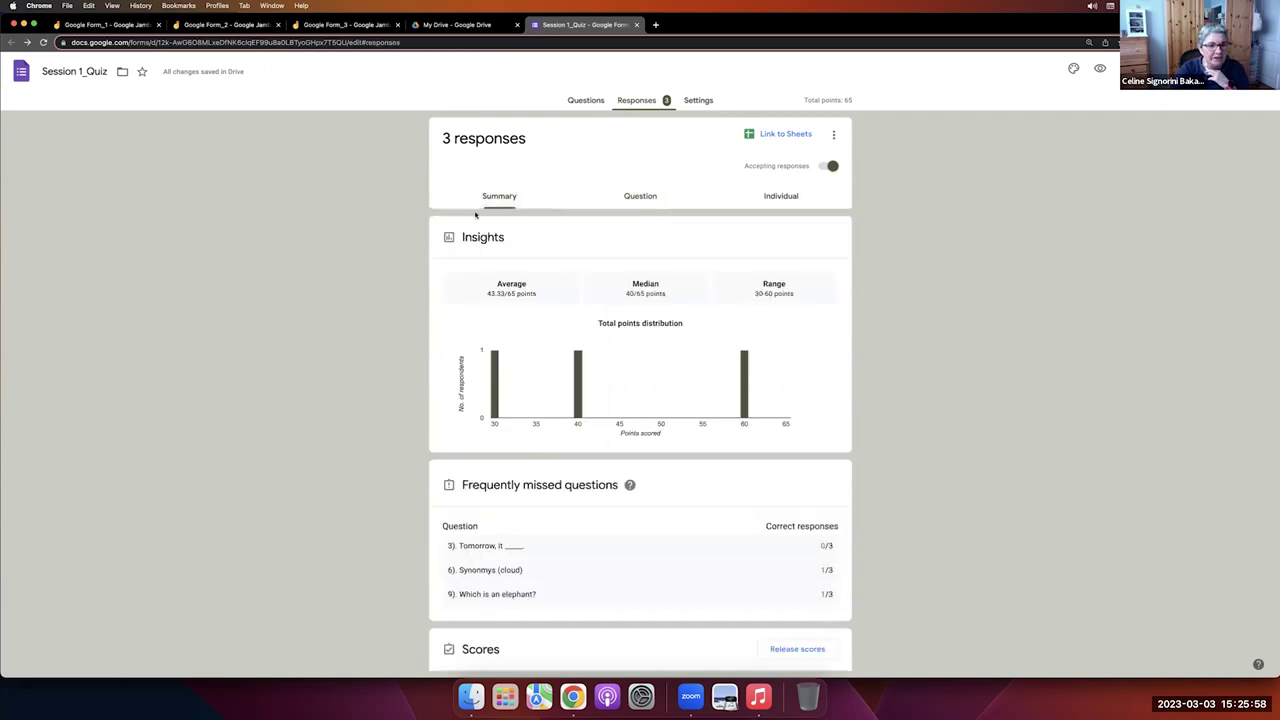
Examine the first respondent's individual response, from the total points to the graded answers in the grammar and vocabulary sections.
left_click(776, 195)
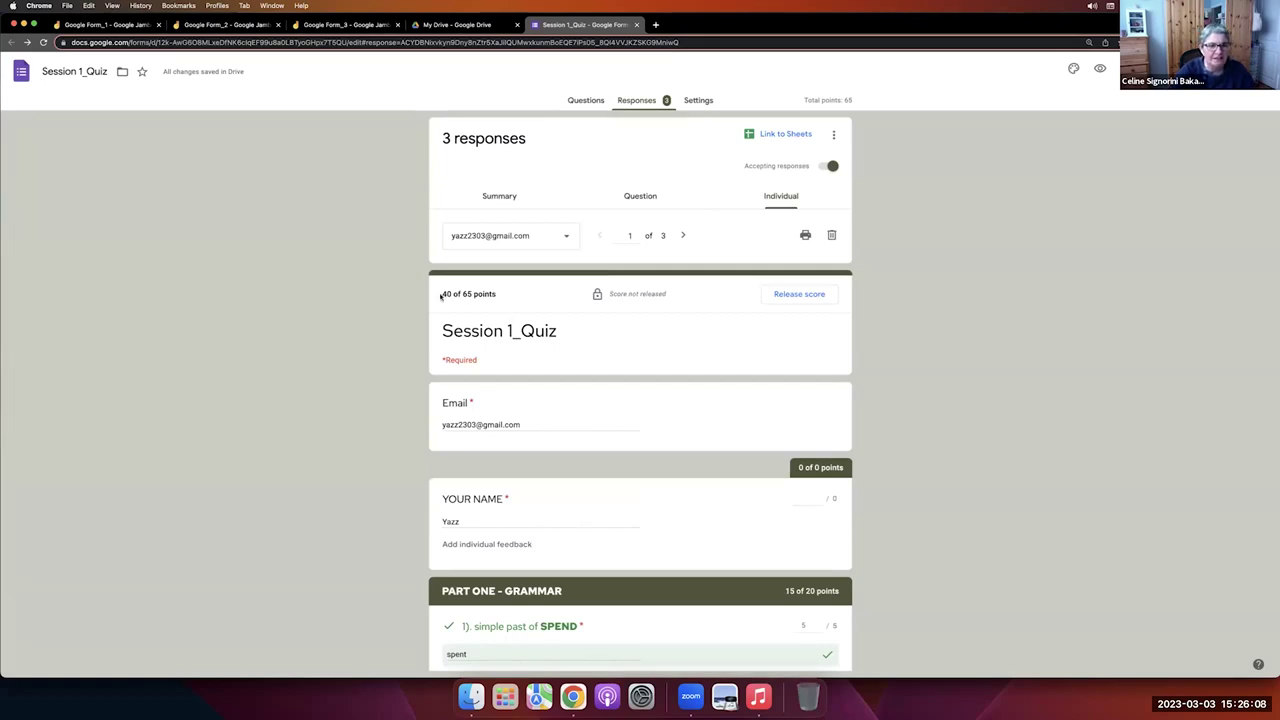
triple_click(505, 294)
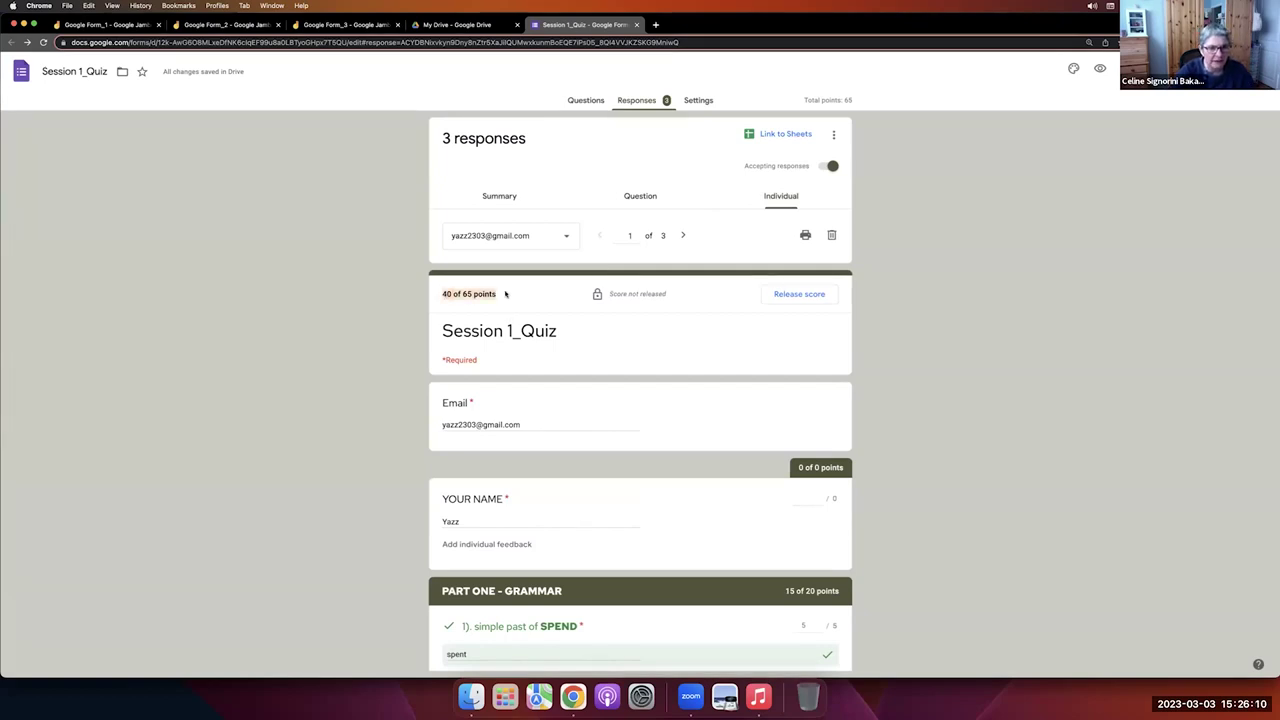
scroll(612, 402, "down", 1)
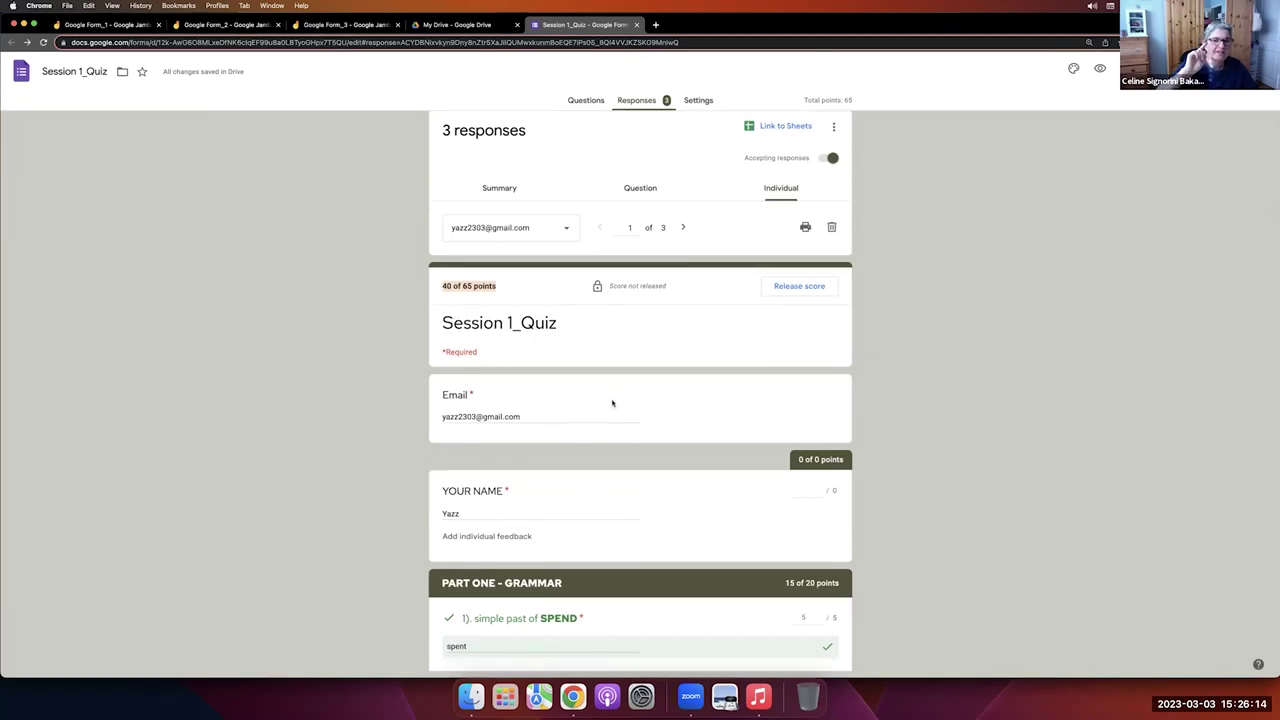
scroll(612, 402, "down", 3)
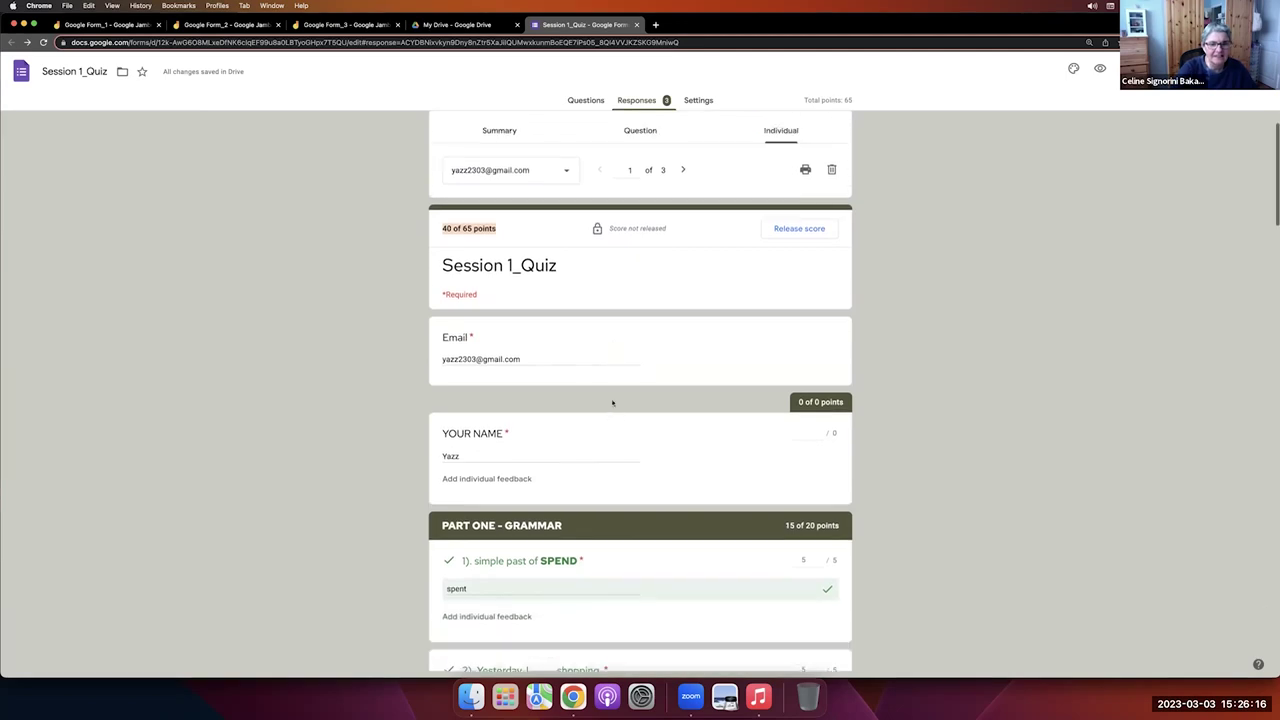
scroll(612, 402, "down", 10)
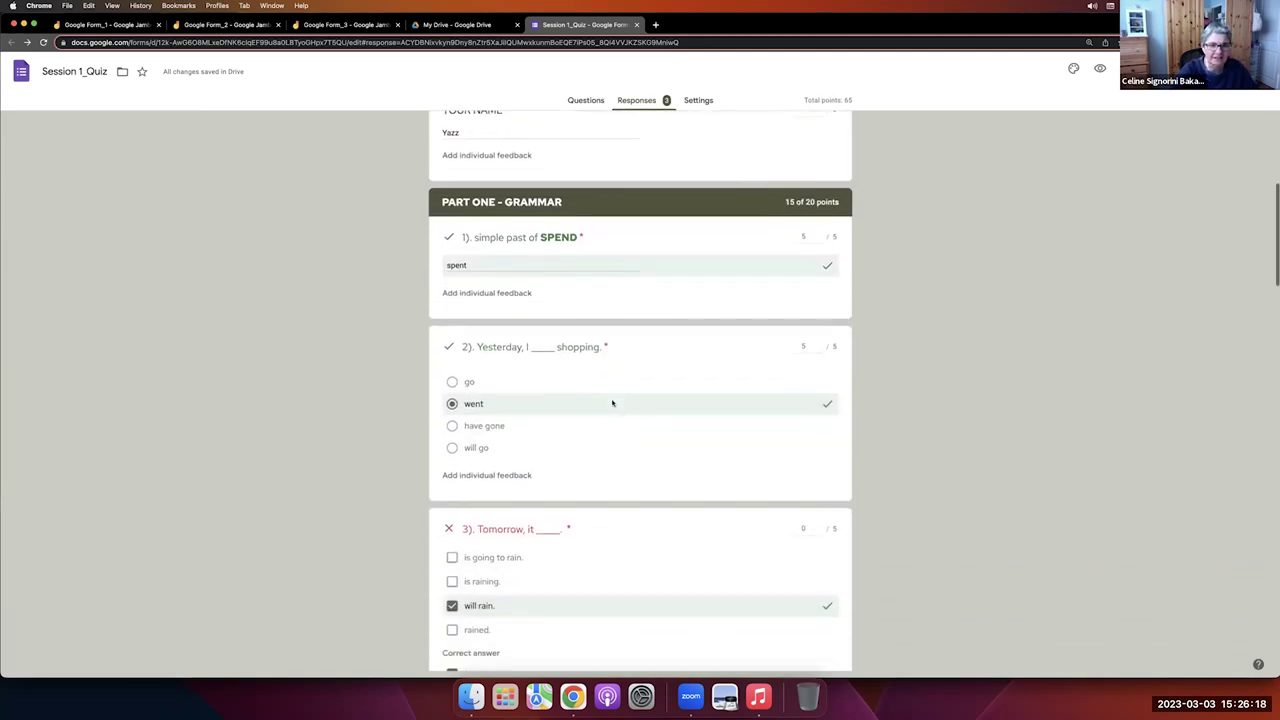
scroll(612, 403, "down", 1)
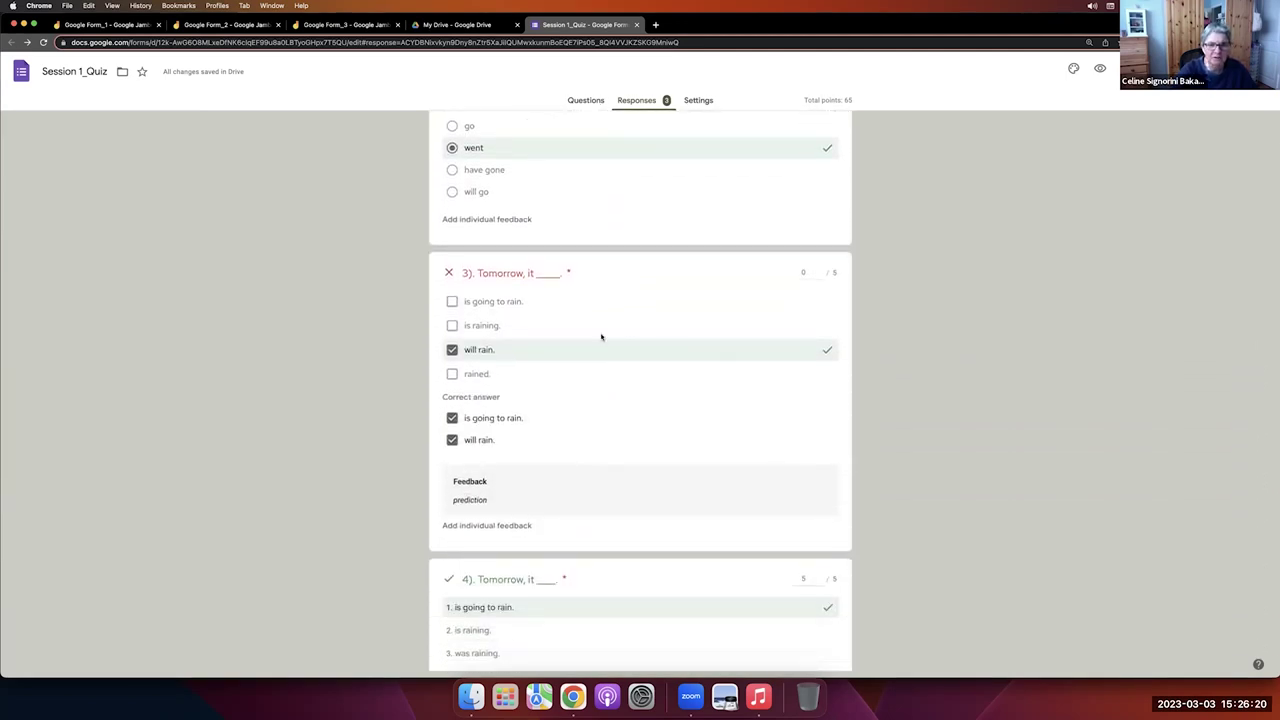
scroll(652, 368, "down", 13)
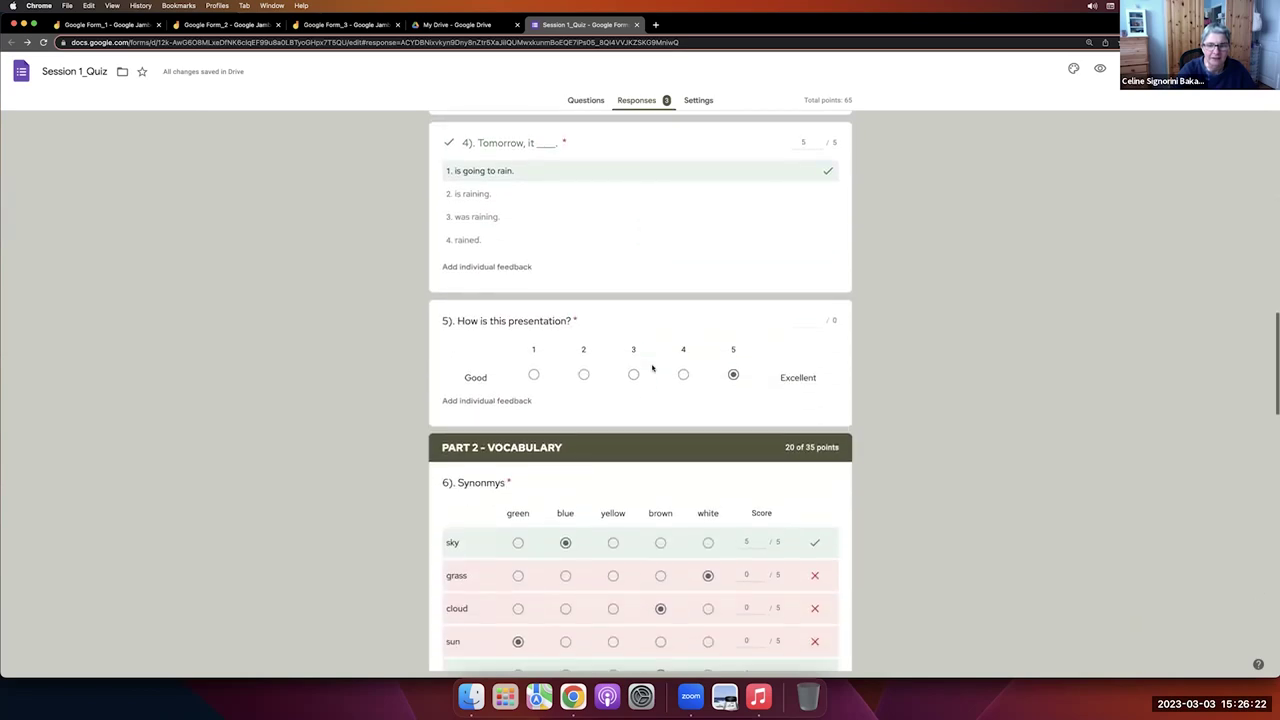
scroll(641, 441, "down", 13)
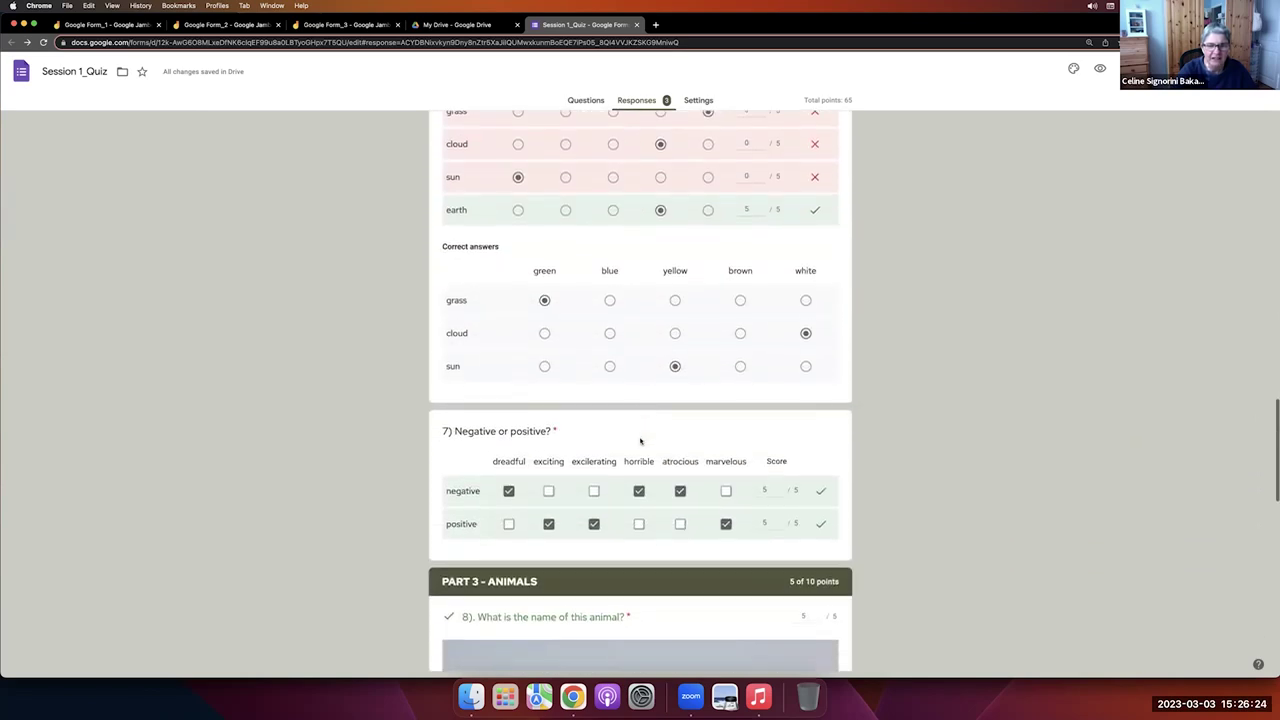
scroll(640, 440, "up", 20)
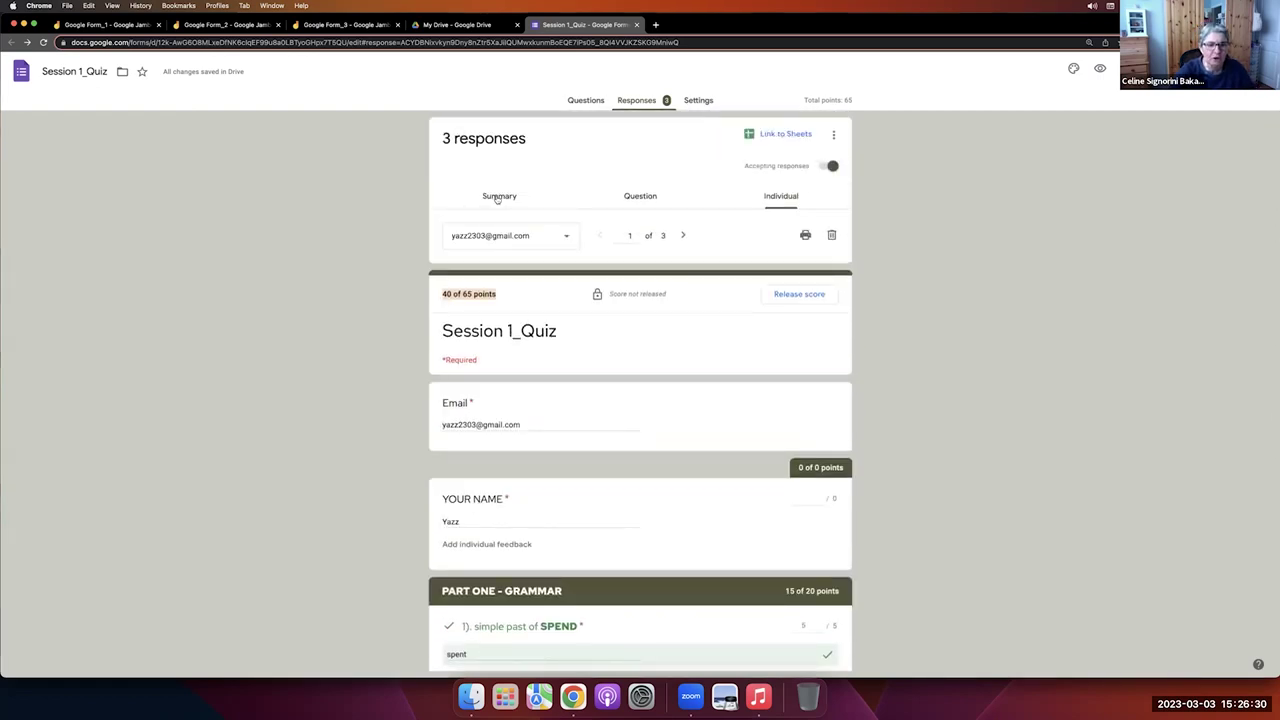
Review the summary of all responses, examining the total points distribution chart and the frequently missed questions.
left_click(497, 198)
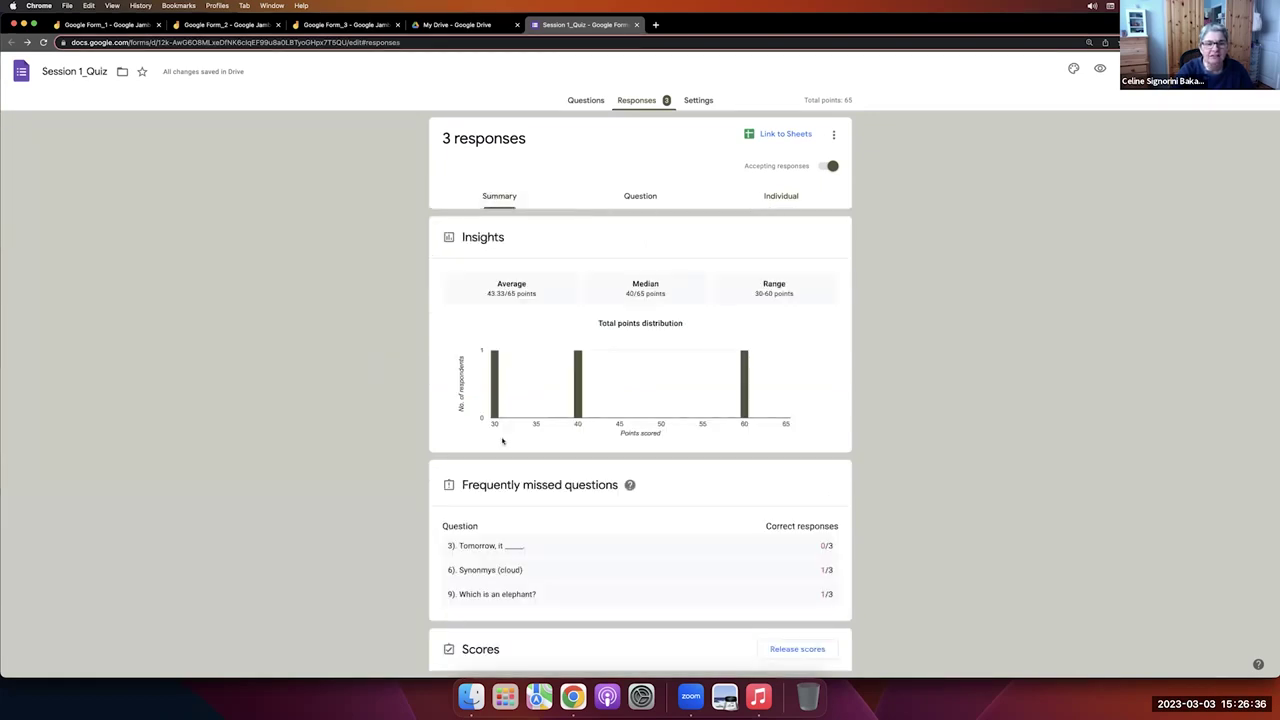
mouse_move(496, 387)
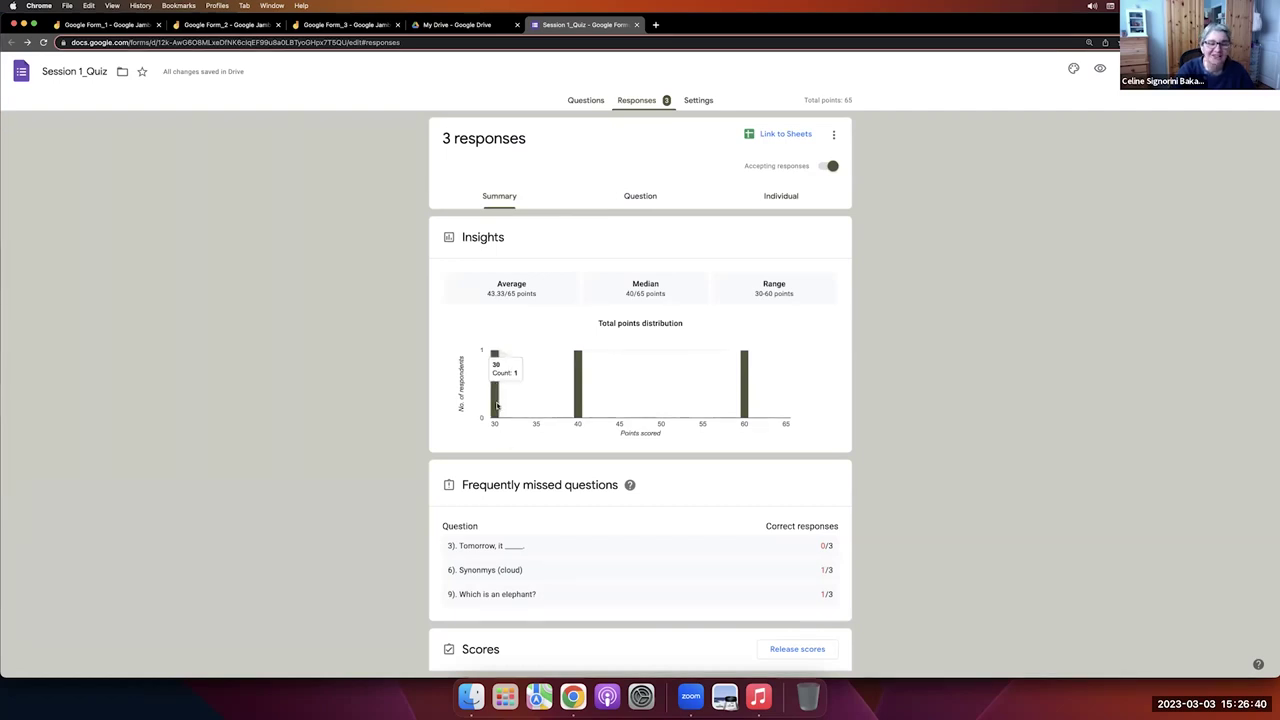
mouse_move(578, 395)
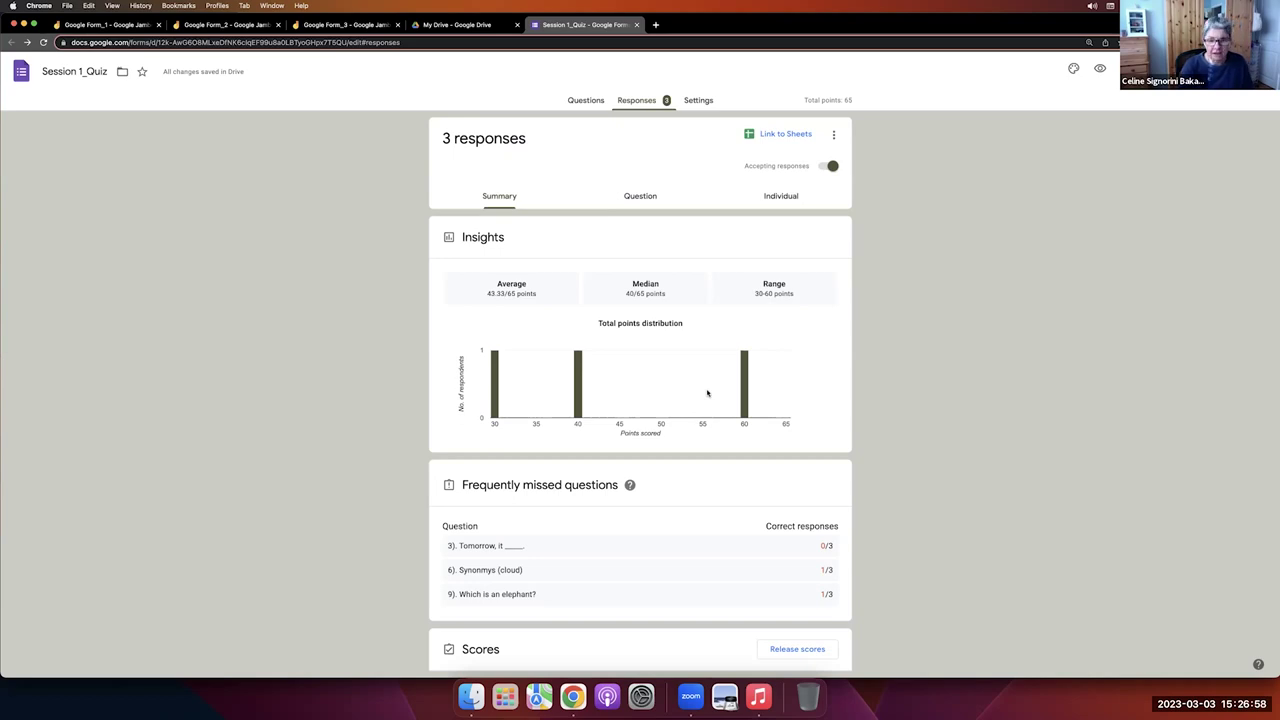
scroll(707, 393, "down", 3)
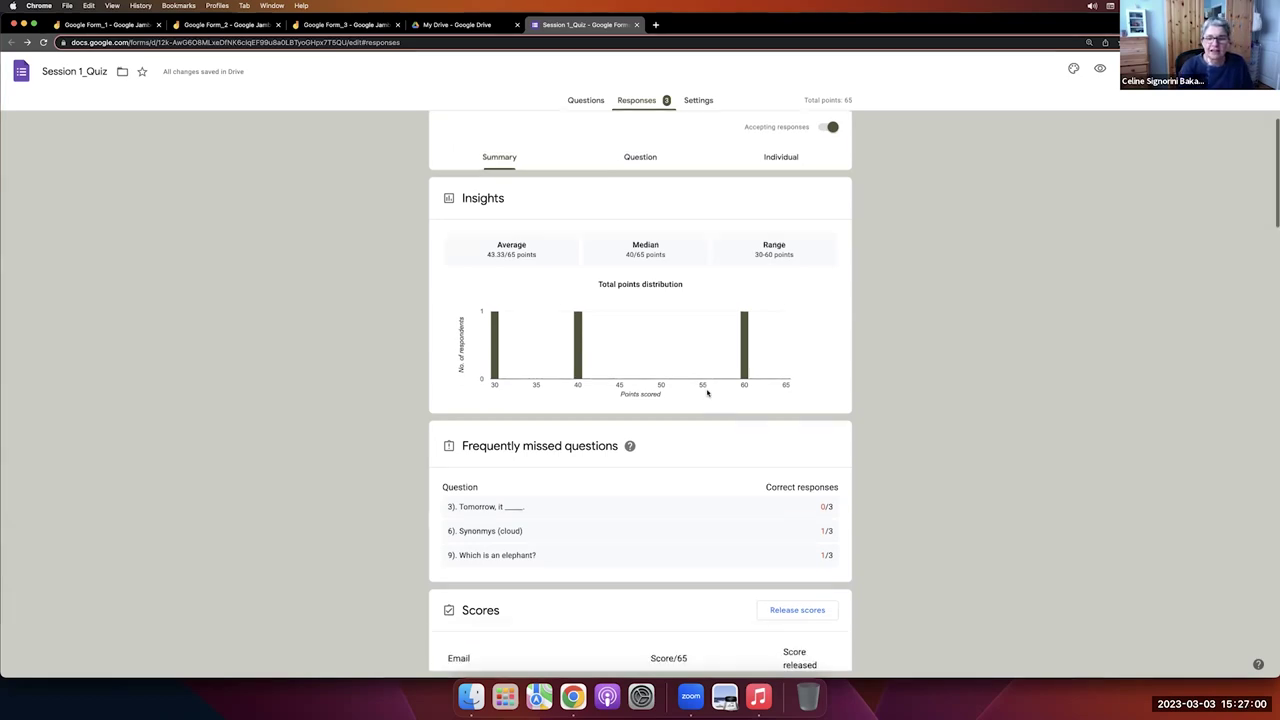
scroll(592, 450, "down", 2)
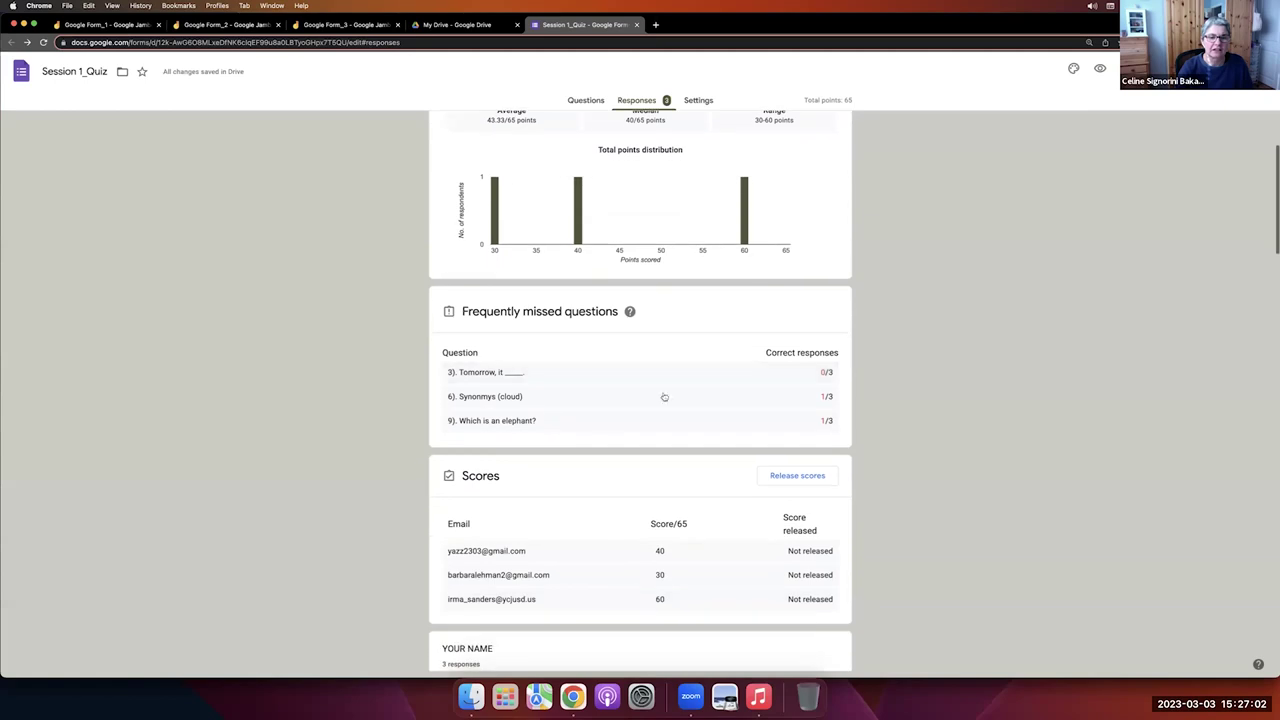
scroll(590, 410, "down", 1)
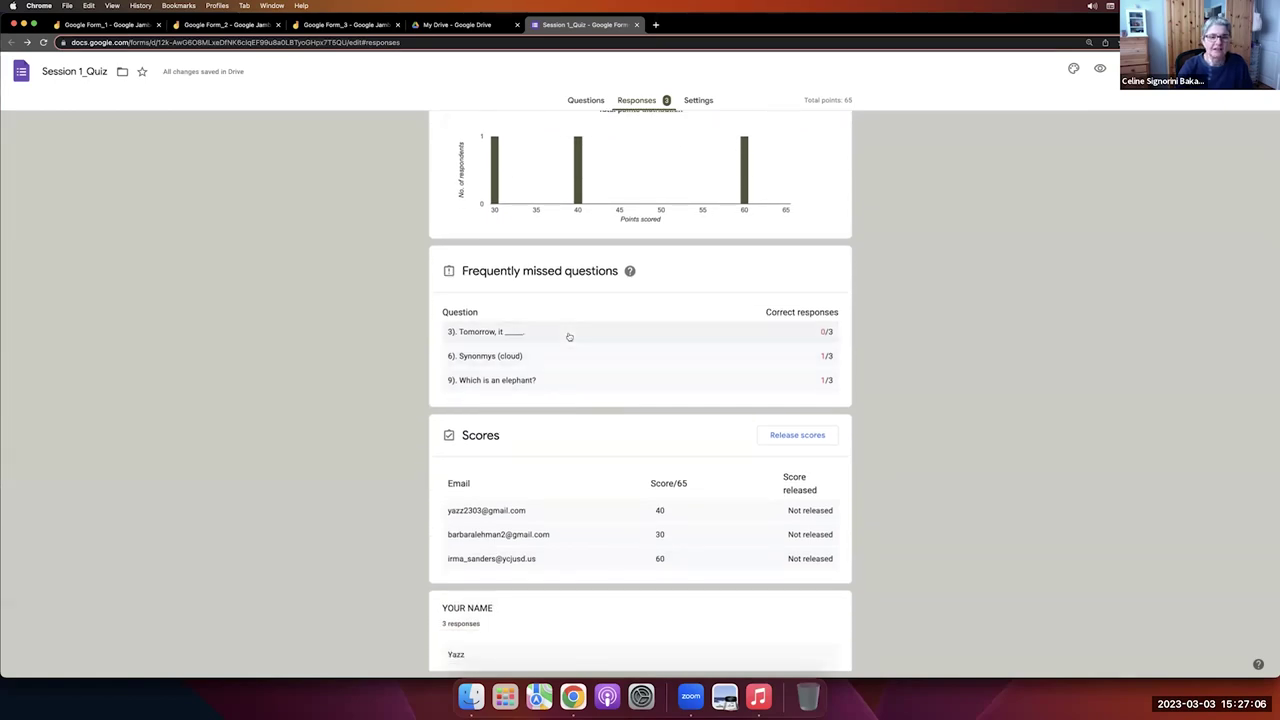
Go from frequently missed question 3 to its answer chart, and inspect the answer bars of question 4.
left_click(569, 336)
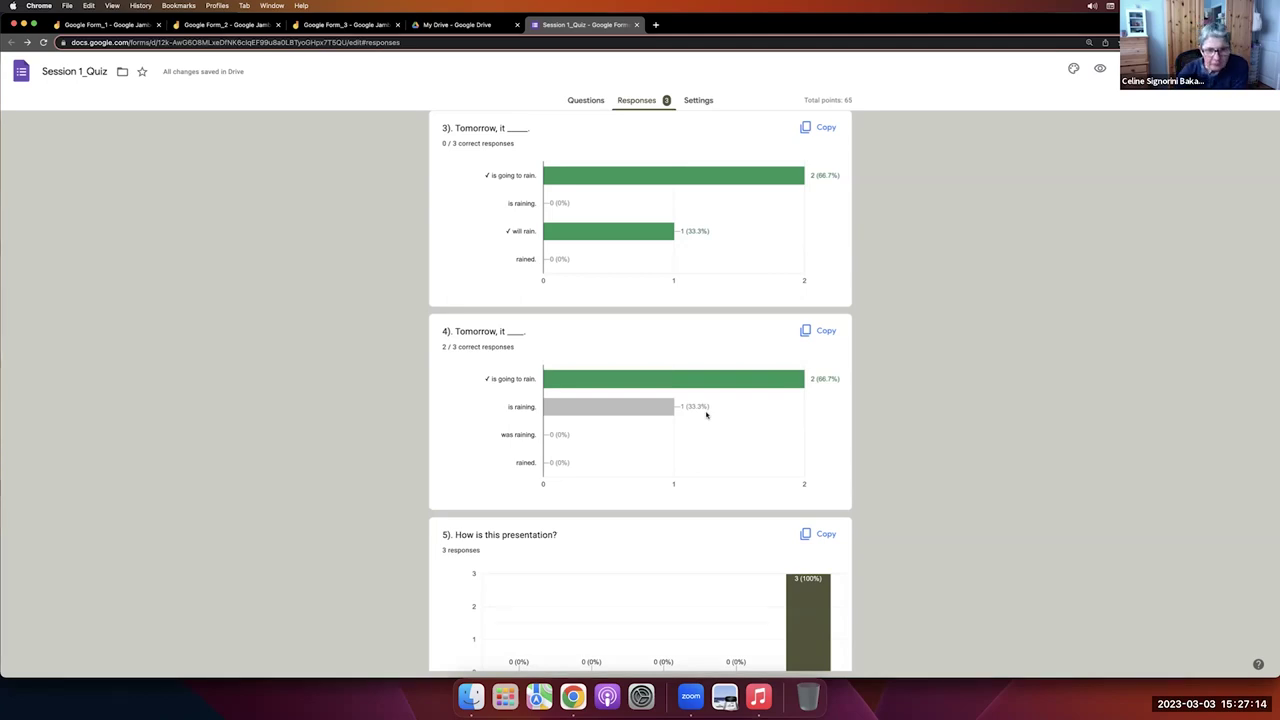
mouse_move(687, 397)
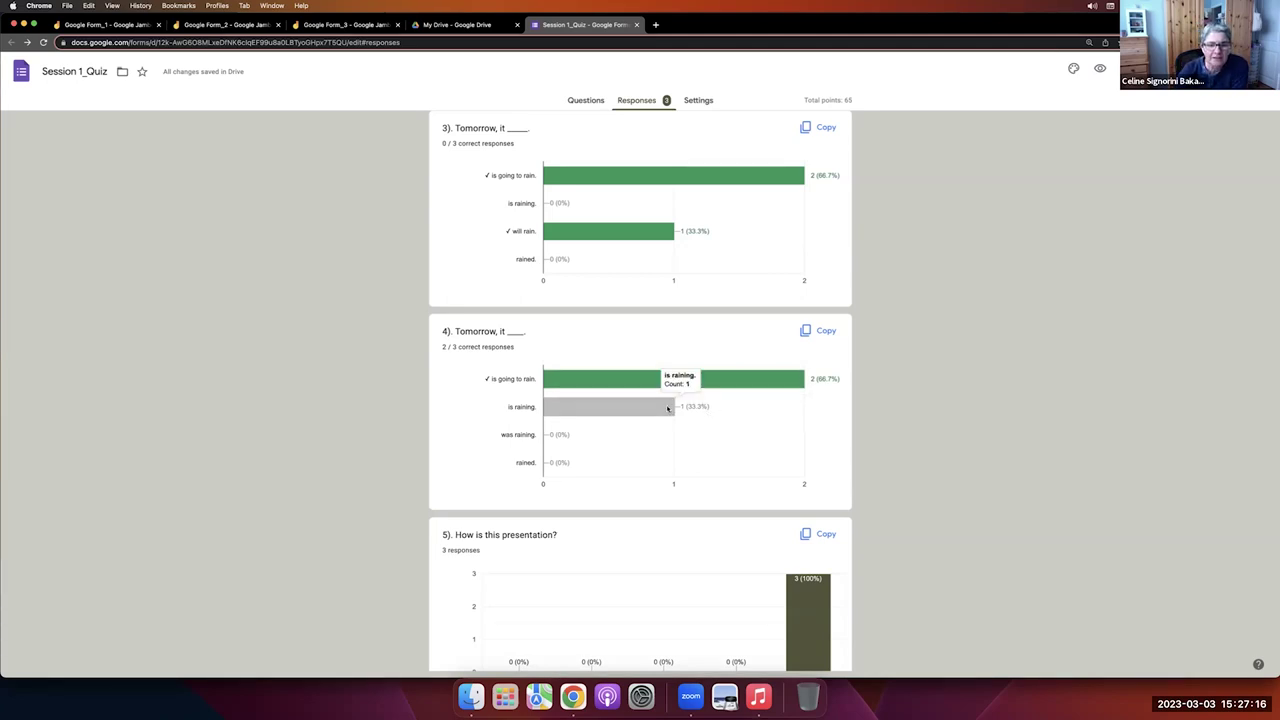
left_click(700, 380)
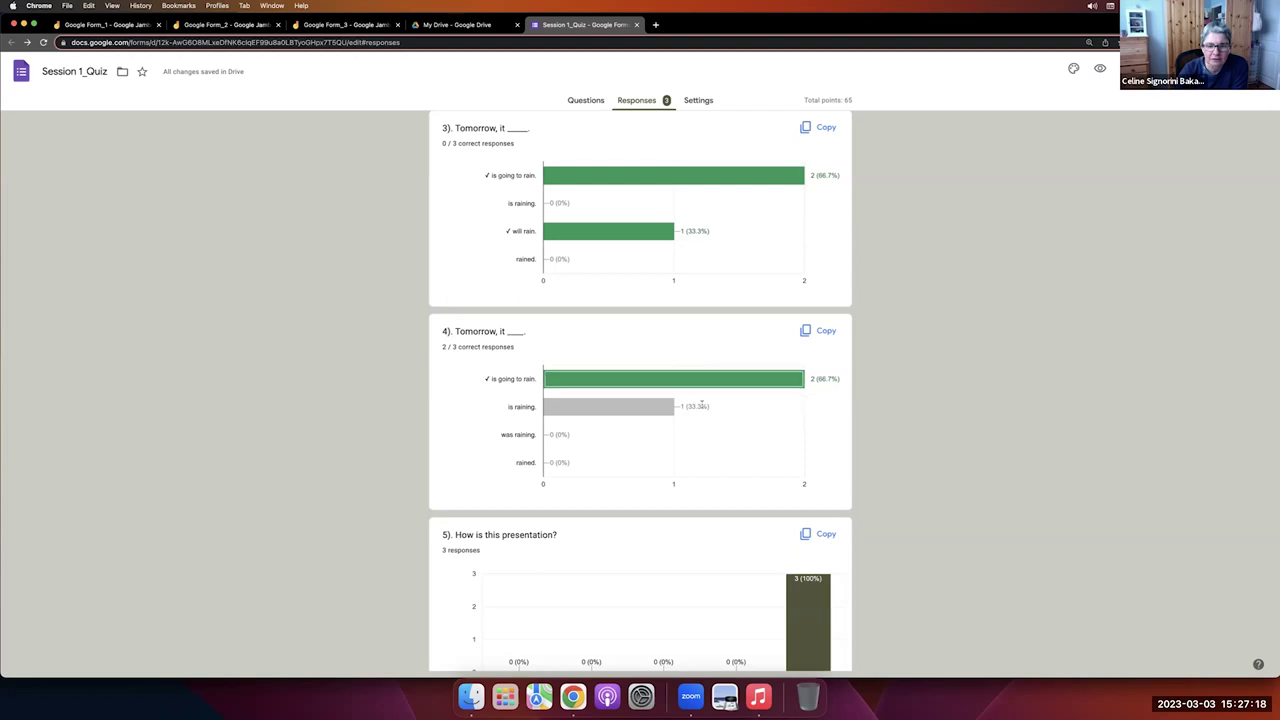
scroll(703, 408, "down", 2)
Return to the Scores table in the summary and highlight the maximum points in its score heading.
scroll(689, 167, "up", 5)
scroll(689, 167, "up", 10)
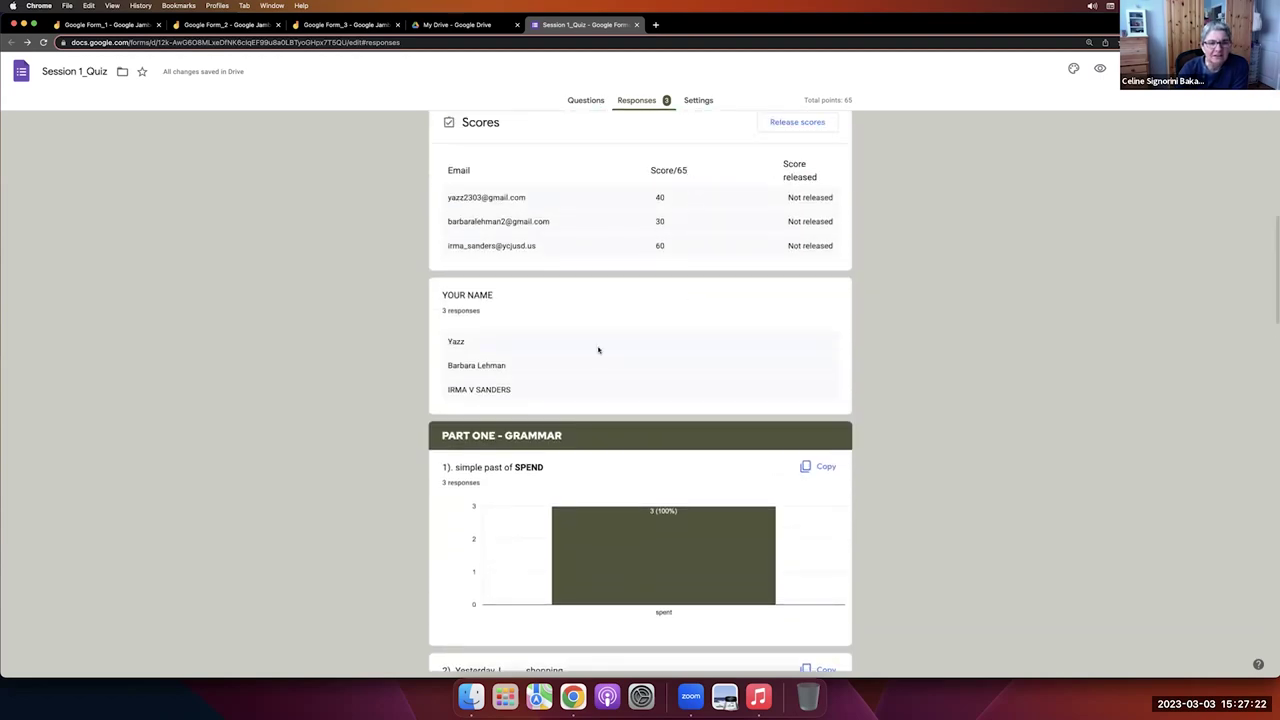
scroll(600, 345, "up", 4)
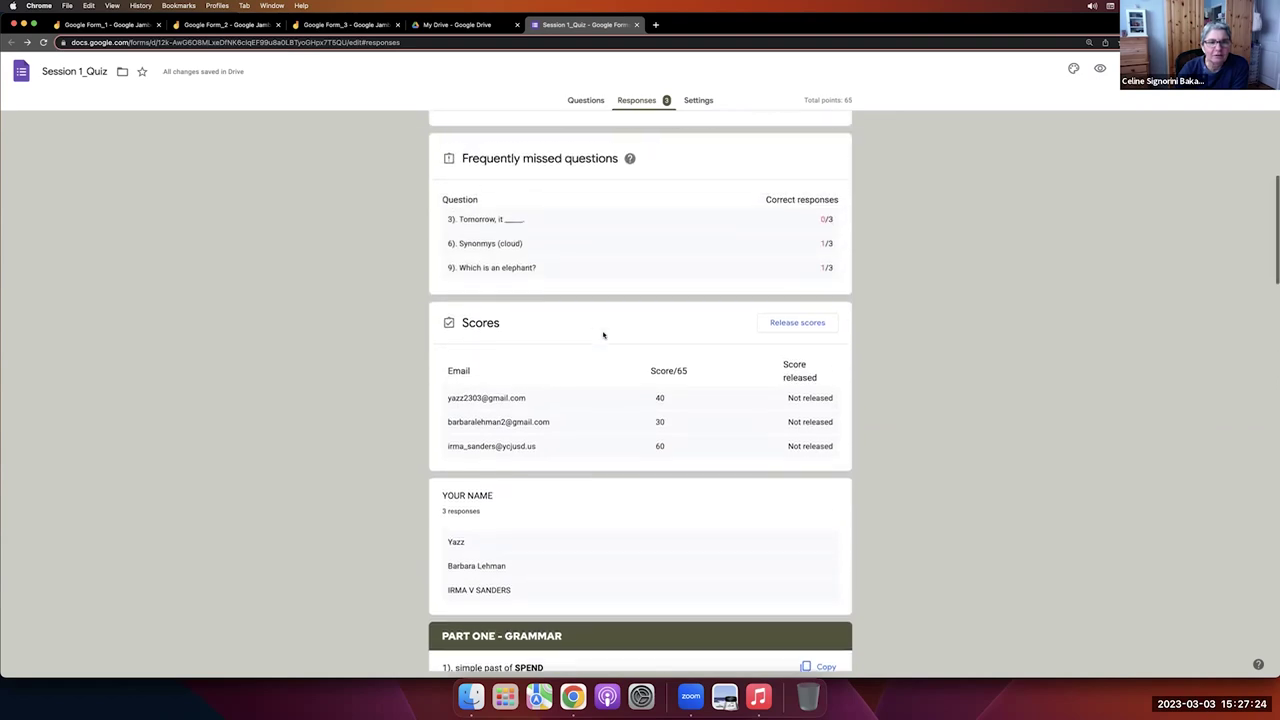
scroll(595, 300, "up", 1)
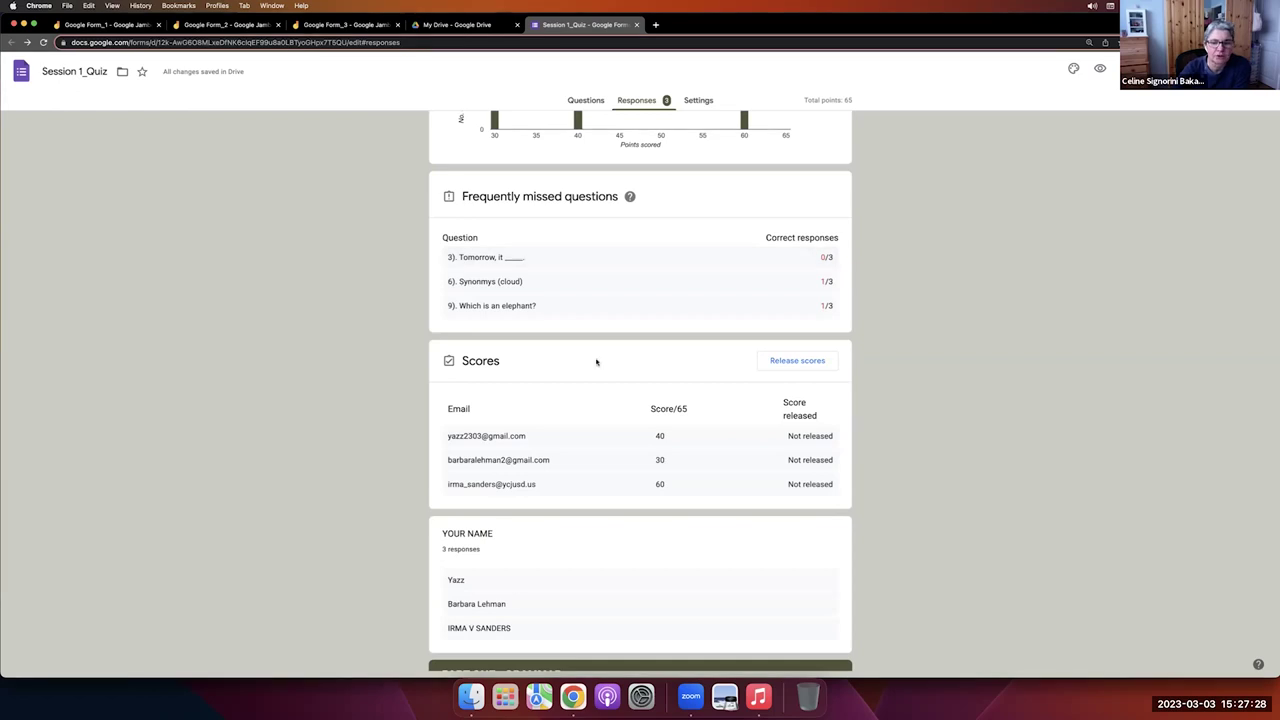
scroll(610, 365, "down", 2)
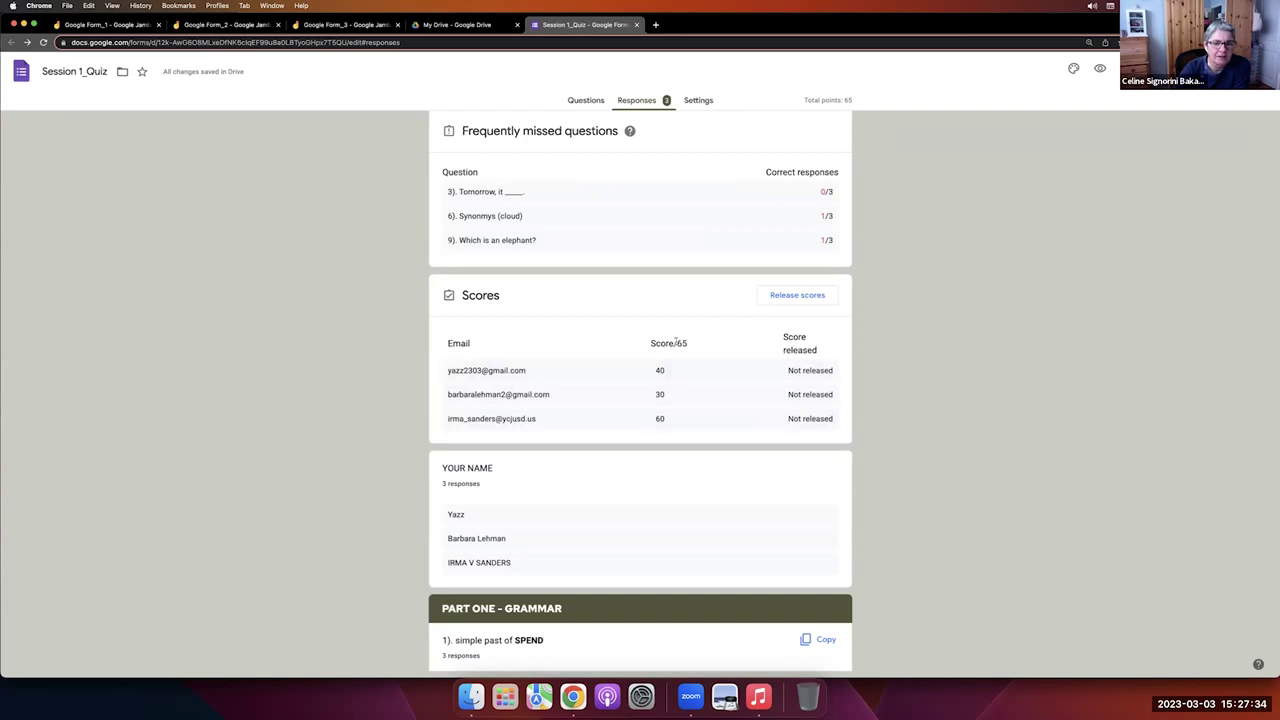
left_click_drag(678, 342, 688, 344)
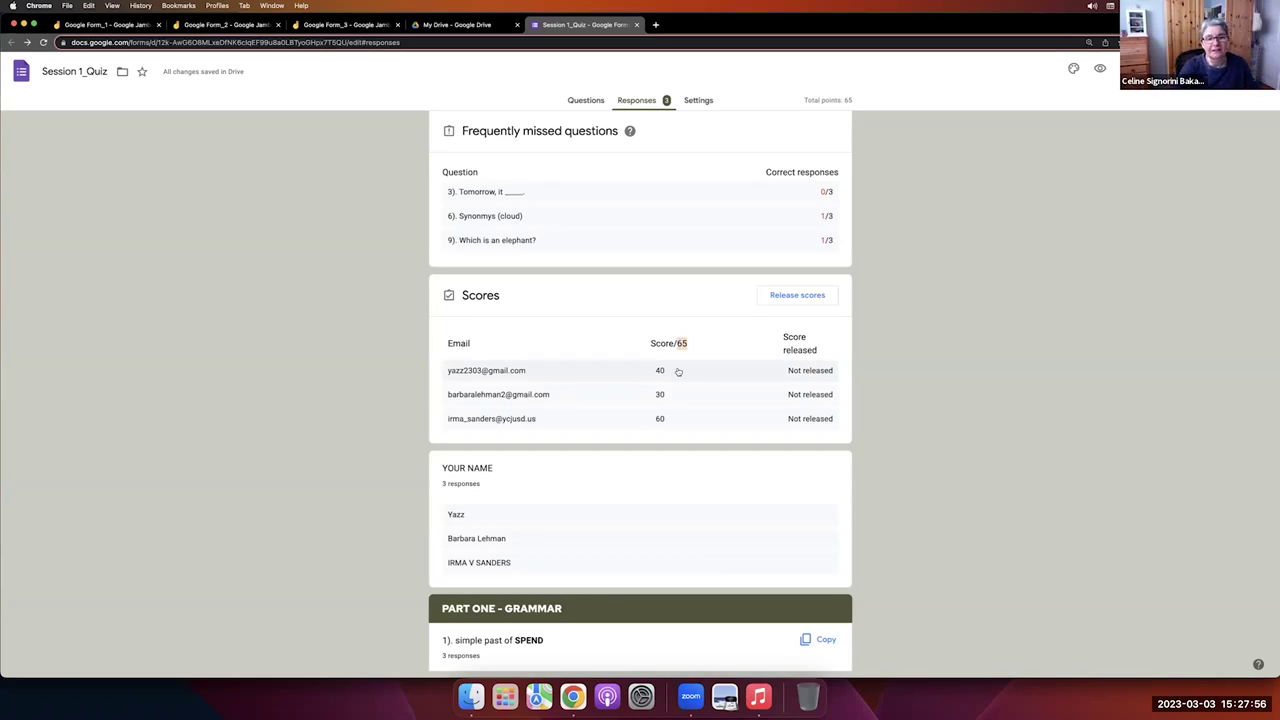
Open the first respondent's result from the Scores table, switch to the second respondent, and review that person's graded answers.
left_click(599, 373)
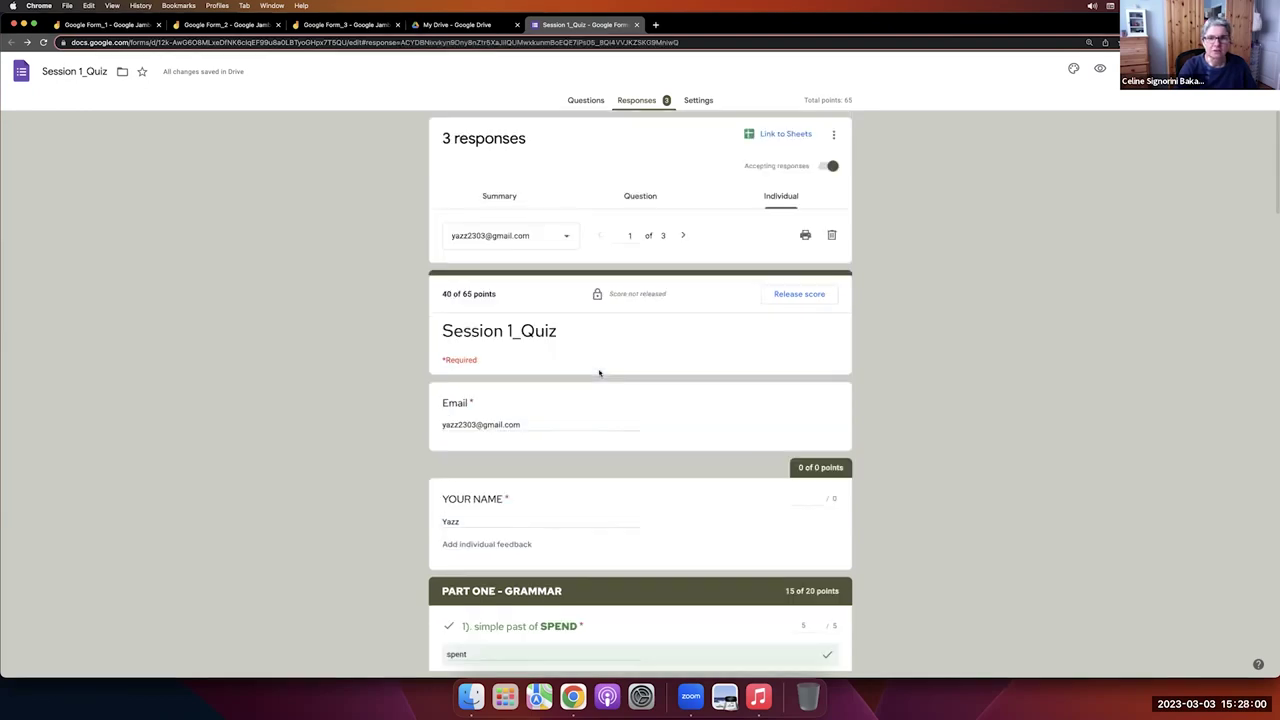
left_click(552, 235)
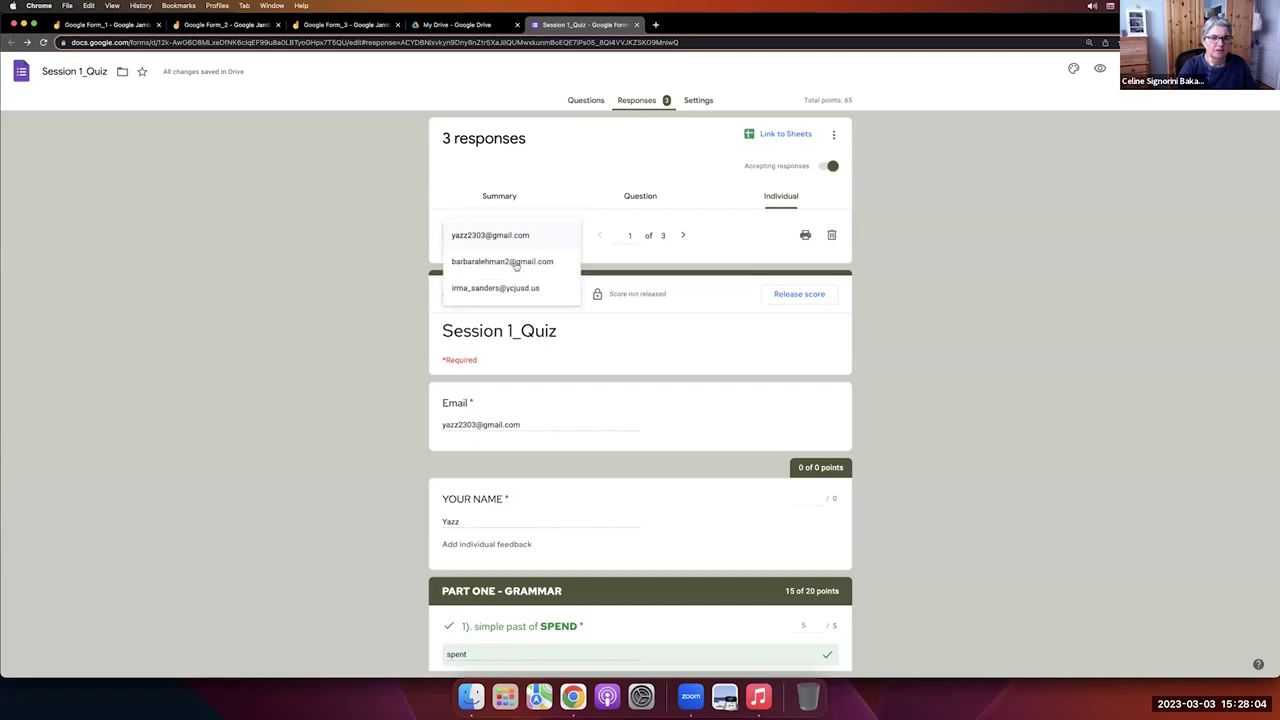
left_click(550, 261)
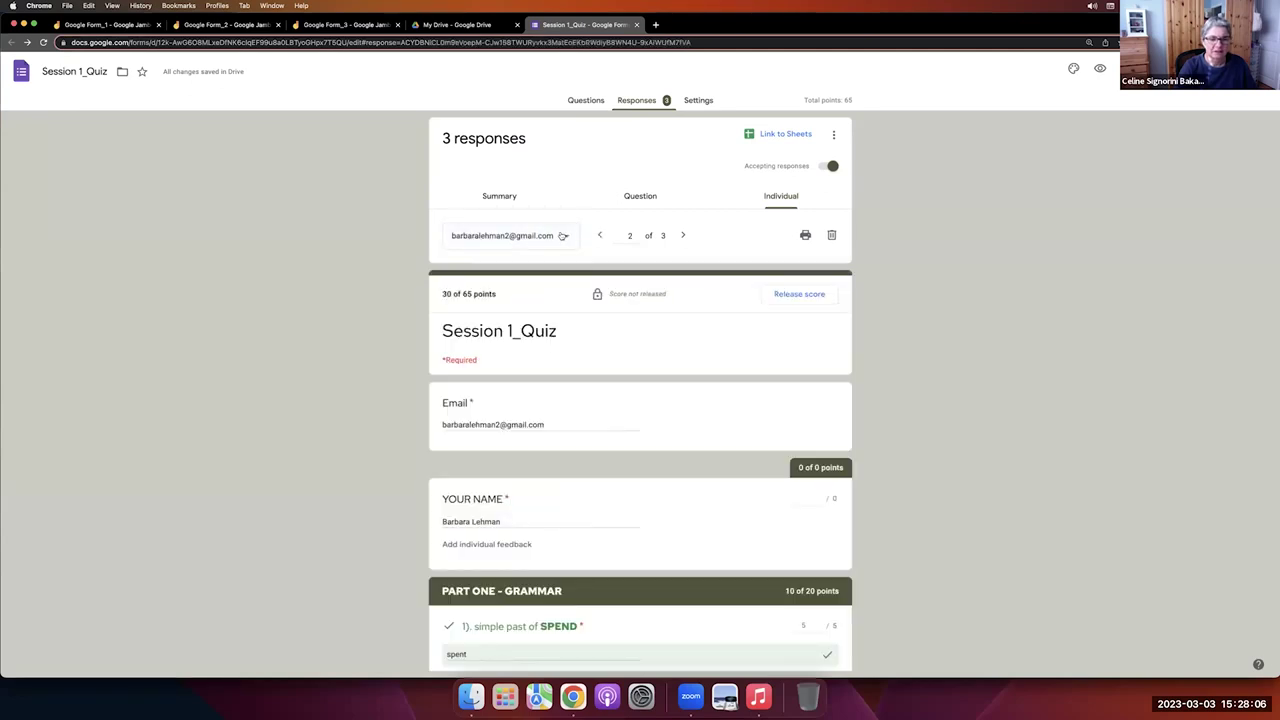
scroll(654, 438, "down", 10)
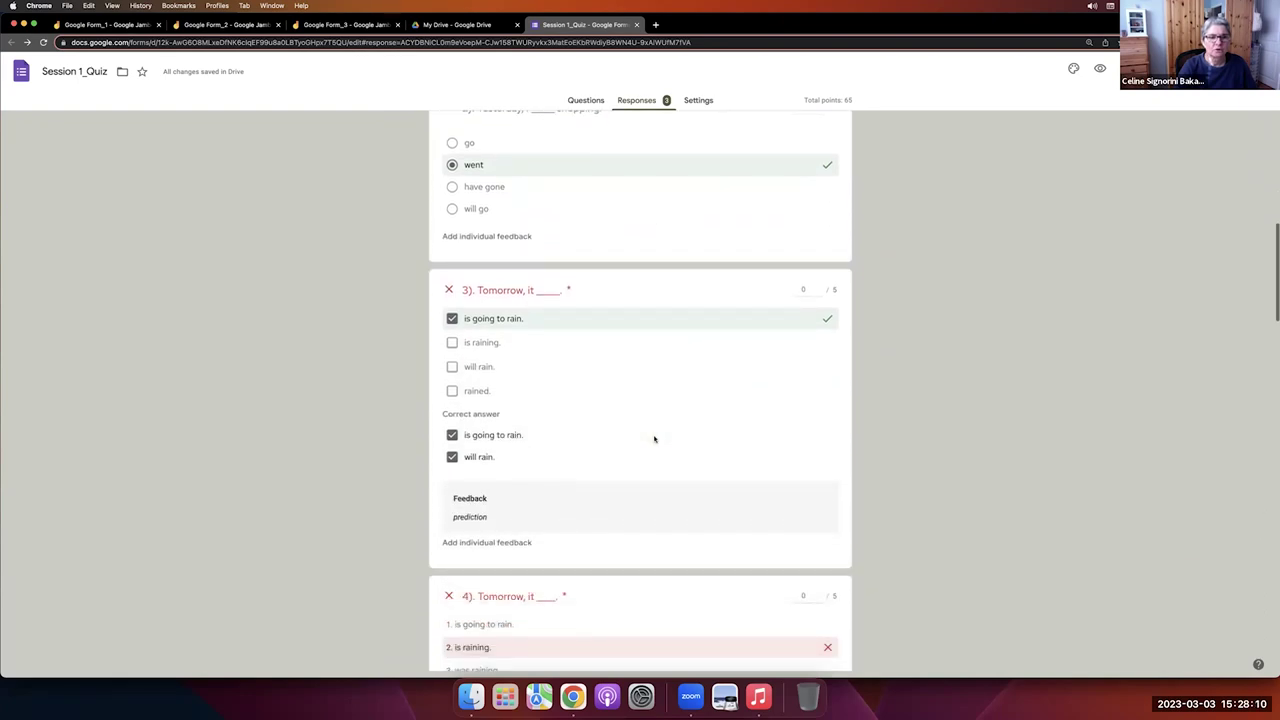
scroll(654, 438, "up", 10)
scroll(654, 438, "down", 10)
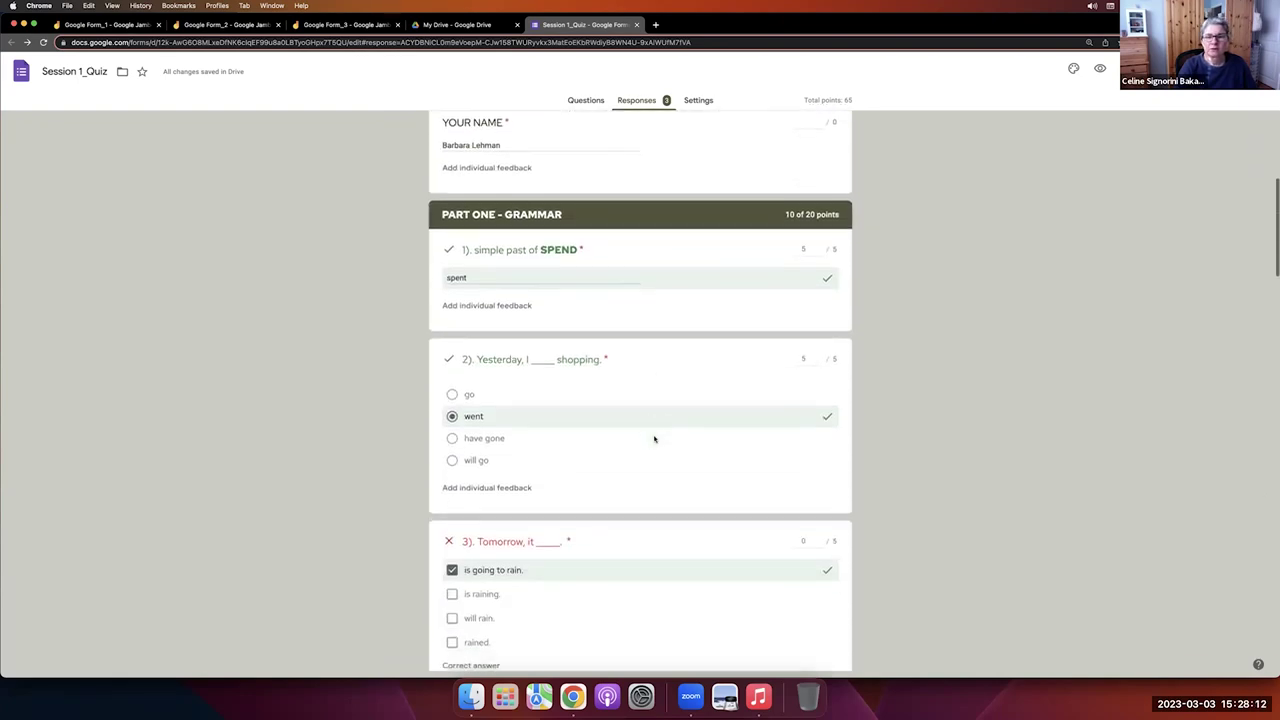
scroll(654, 438, "down", 3)
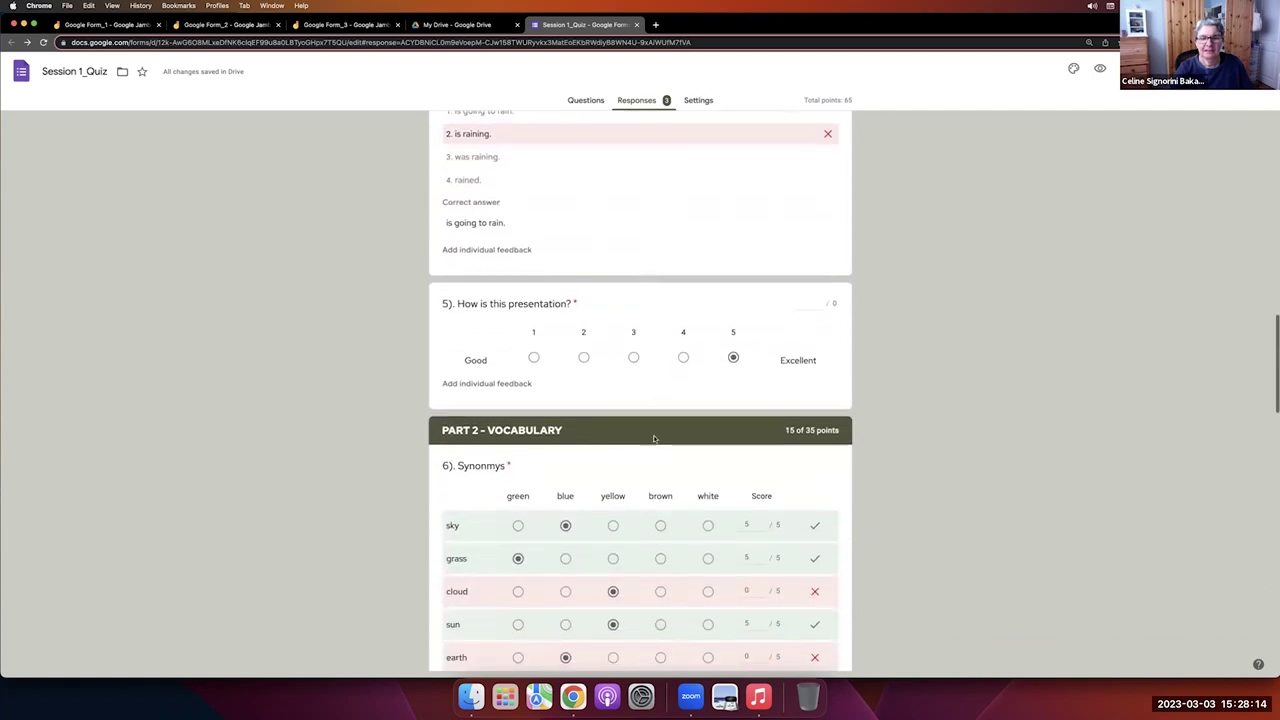
scroll(660, 400, "up", 3)
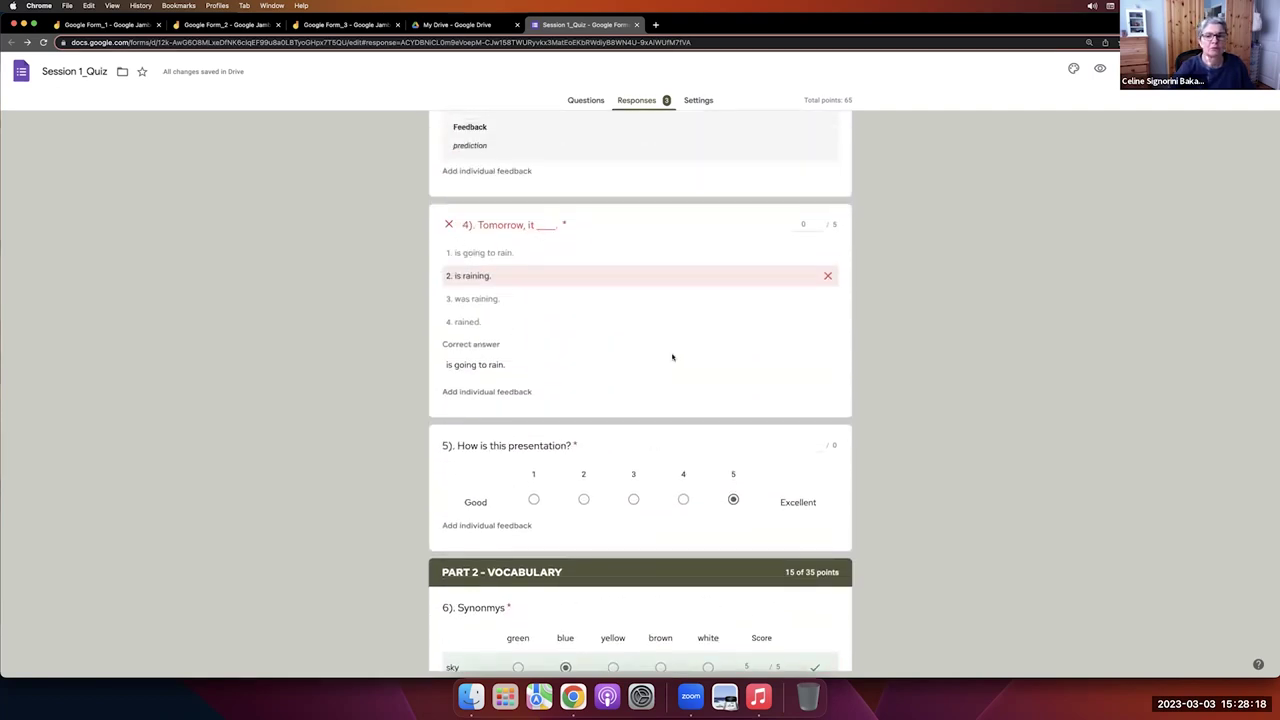
Review the second respondent's graded answers from question 5 through the Part 2 - Vocabulary grids, and return to the start of the response.
scroll(671, 357, "down", 5)
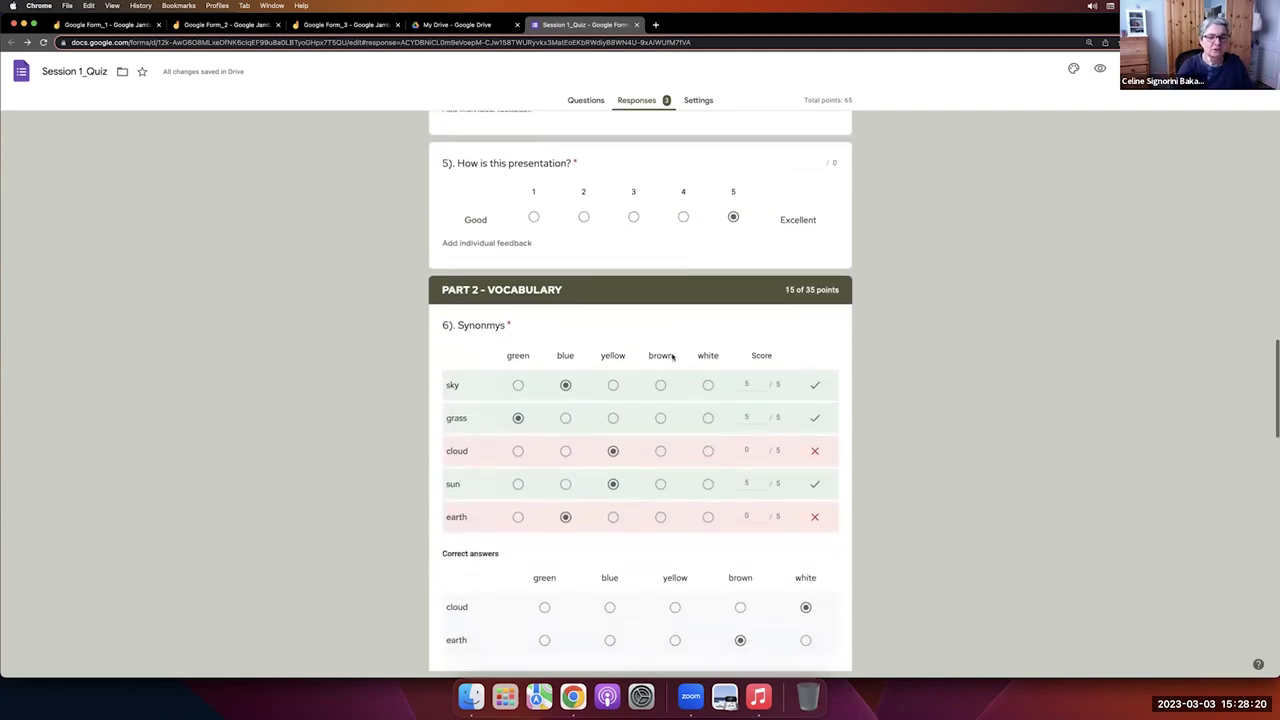
scroll(673, 357, "down", 2)
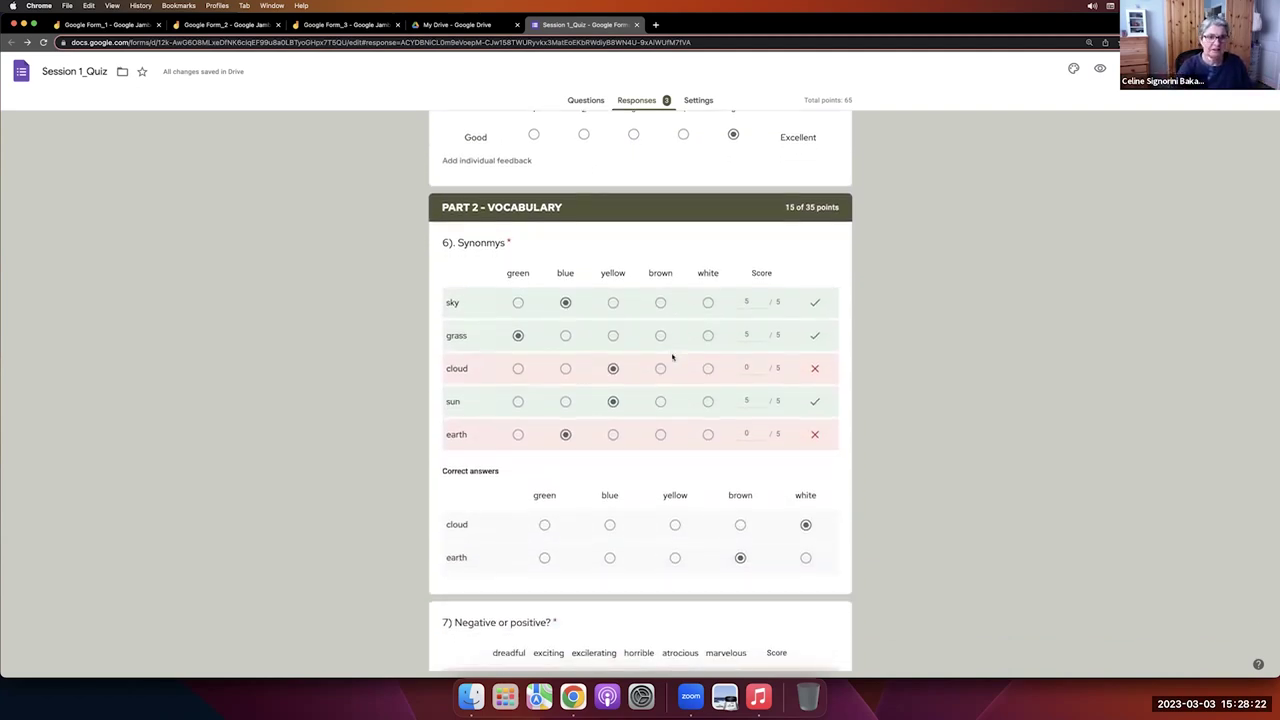
scroll(672, 357, "down", 5)
scroll(672, 357, "up", 3)
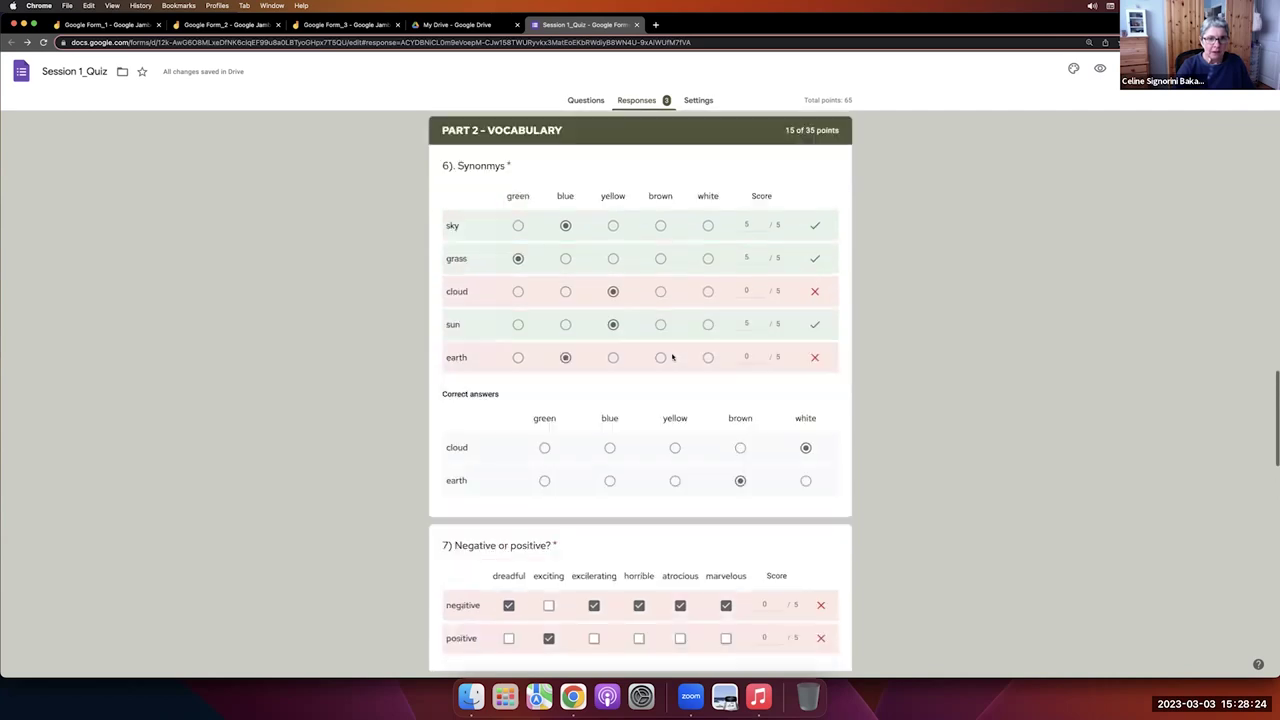
scroll(672, 357, "up", 10)
scroll(672, 357, "up", 3)
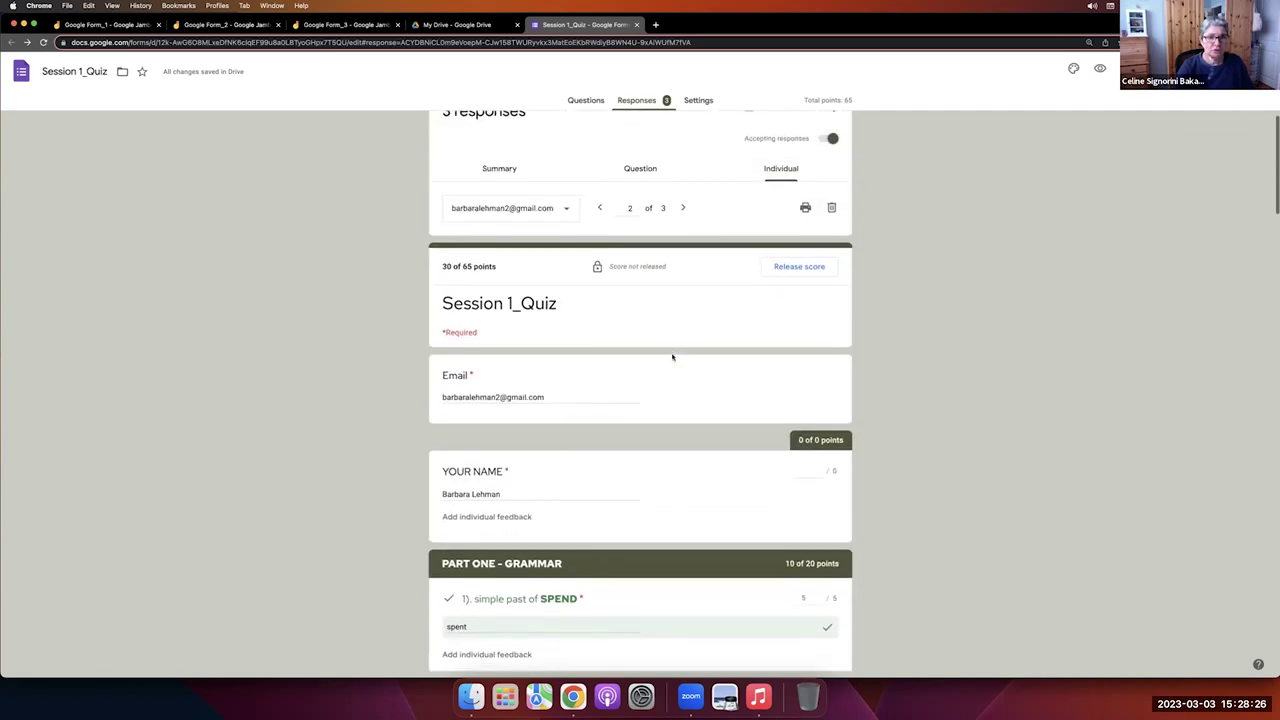
Return to the summary of all responses and bring the frequently missed questions and Scores table into view.
left_click(522, 205)
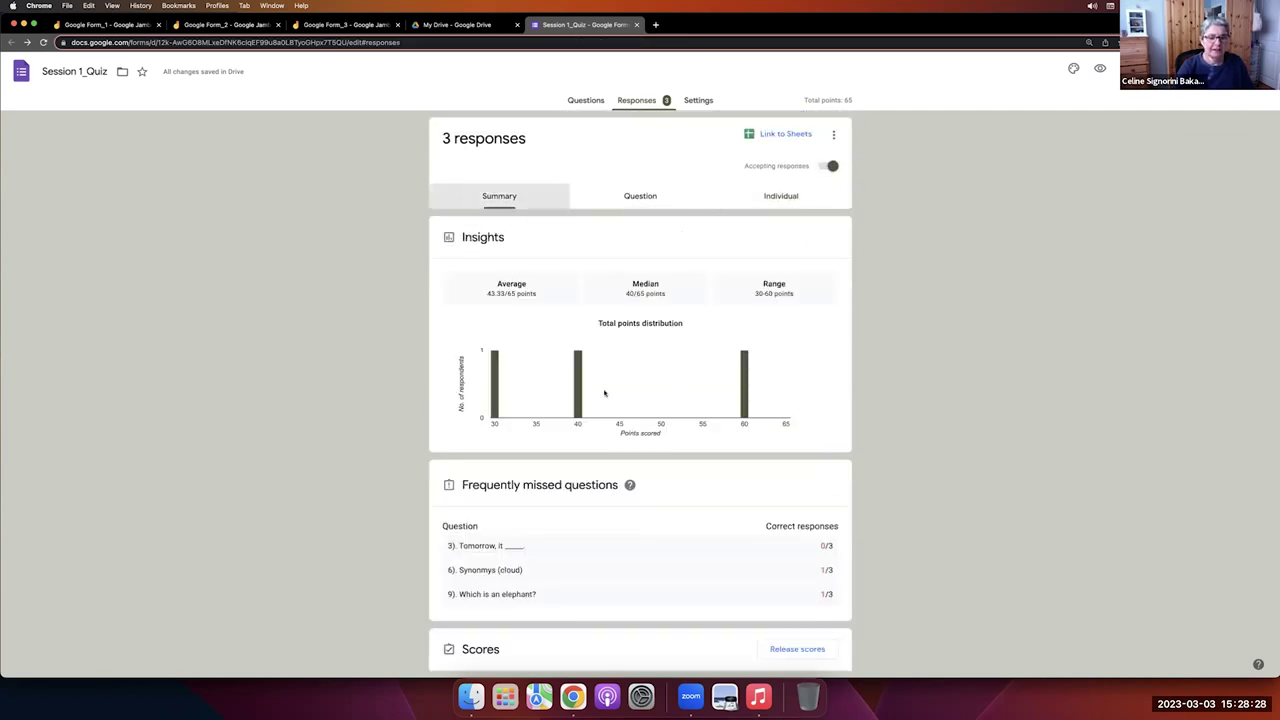
scroll(600, 420, "down", 5)
scroll(592, 460, "down", 1)
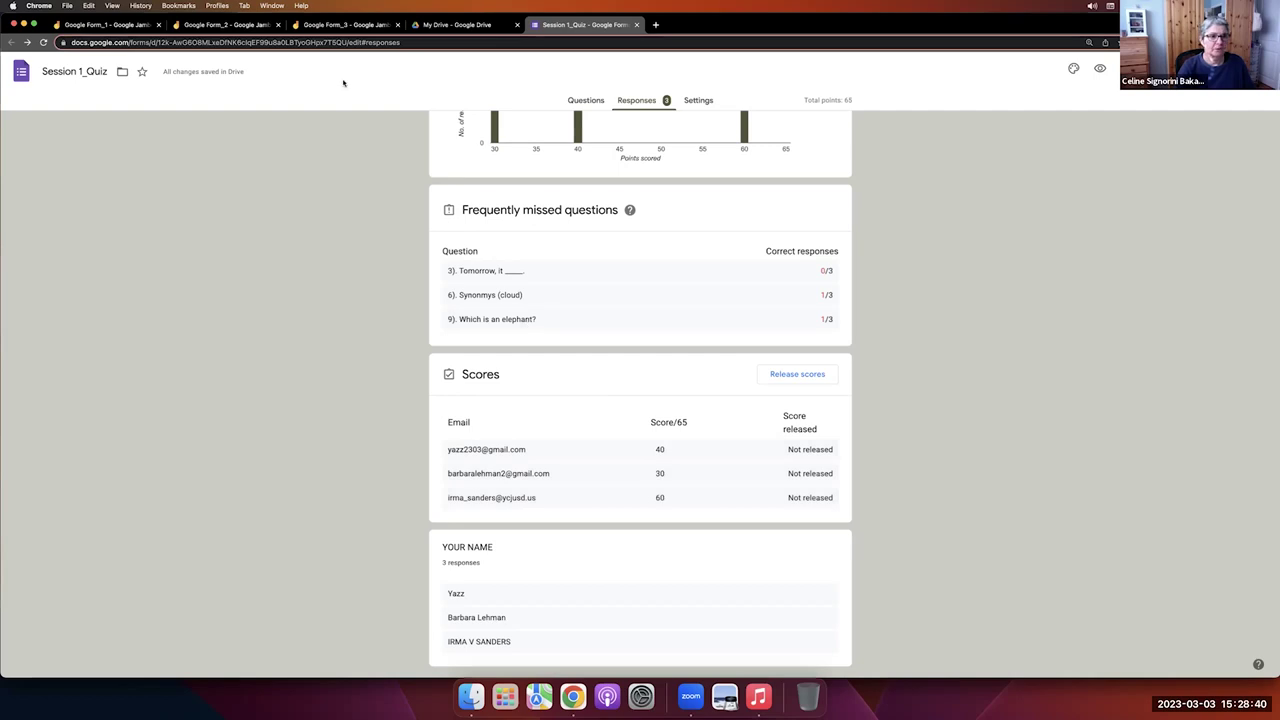
Switch to the Google Form_3 Jamboard and show frame 2 about closing the form and deleting all responses.
left_click(322, 26)
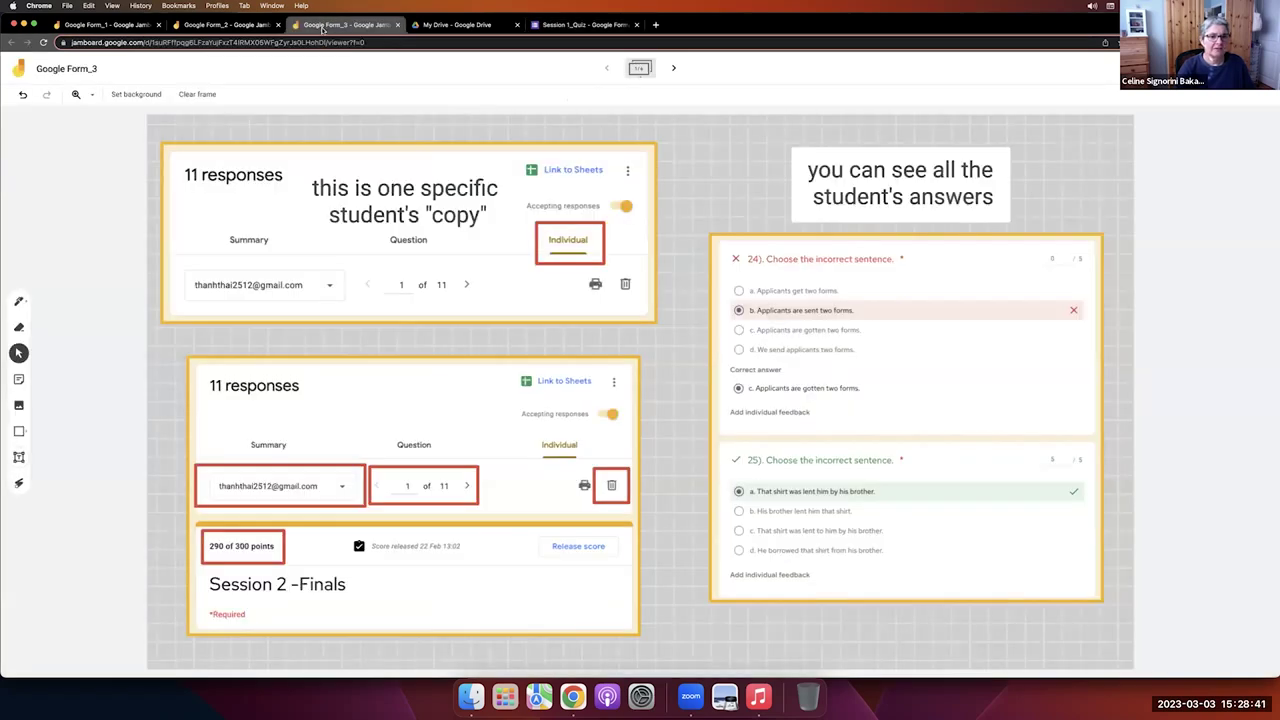
left_click(673, 68)
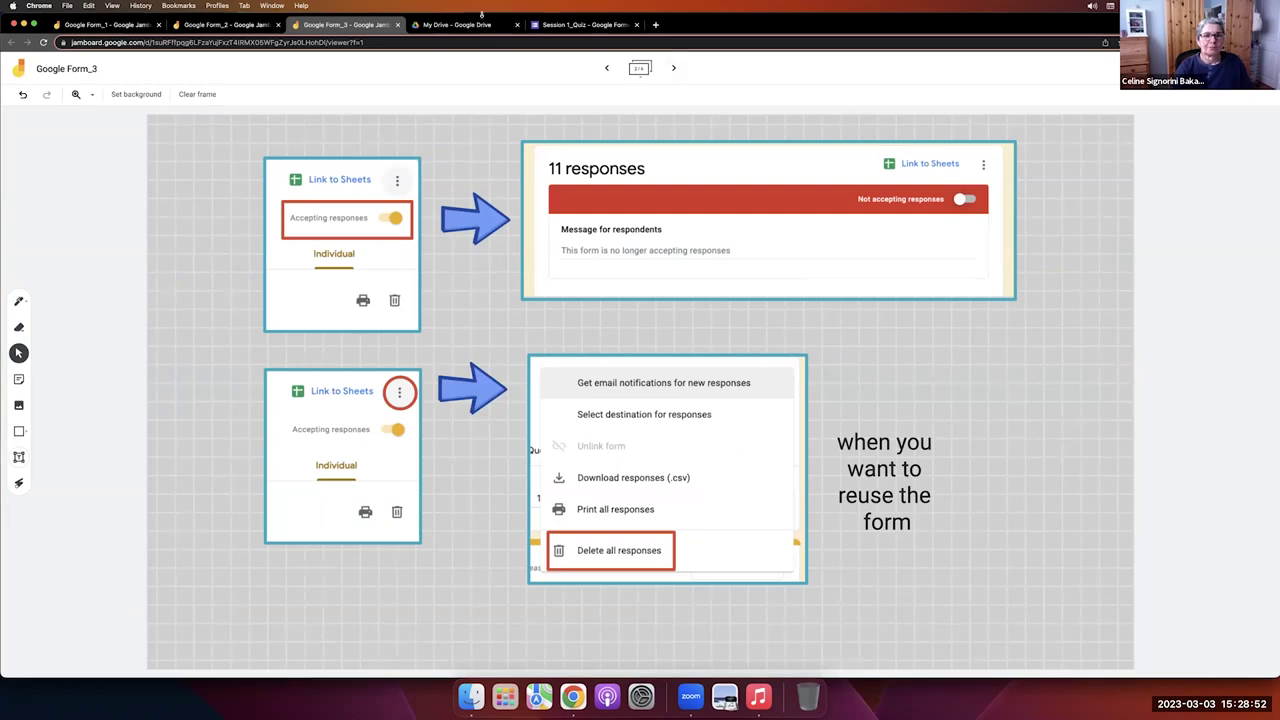
Return to the Session 1_Quiz responses, stop the form from accepting responses, and turn acceptance back on.
left_click(585, 24)
scroll(685, 257, "up", 5)
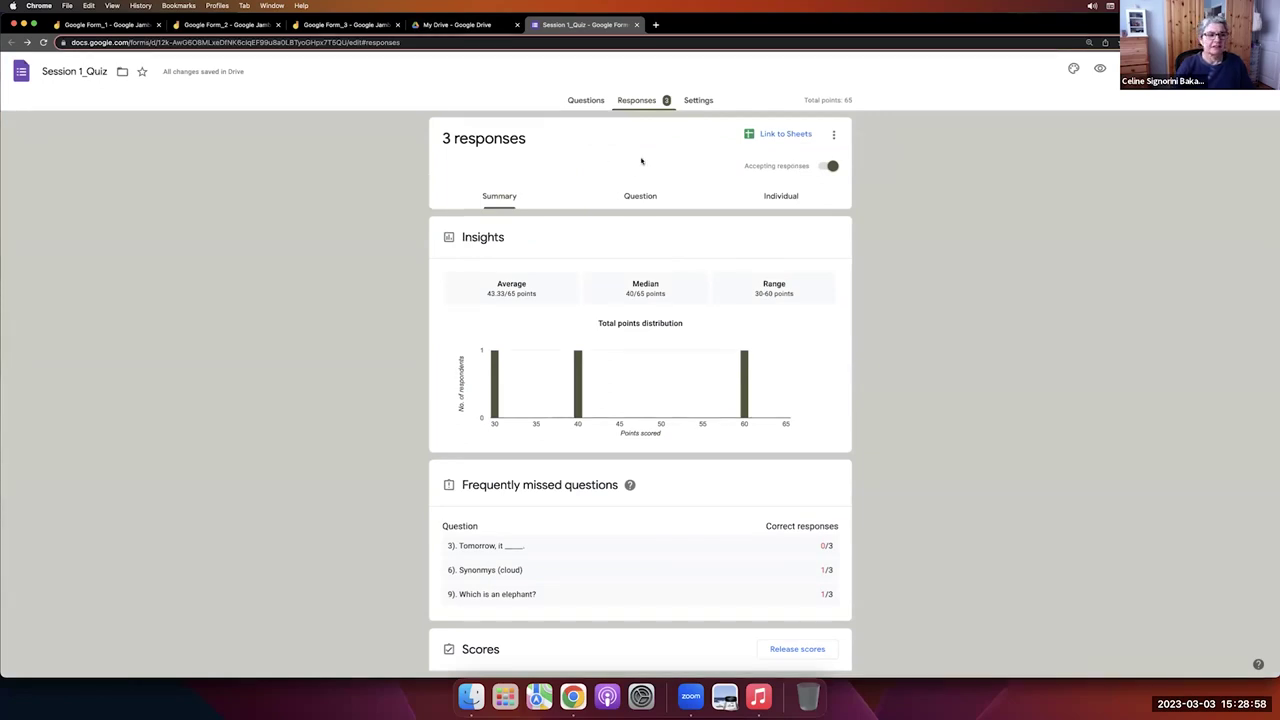
left_click(826, 168)
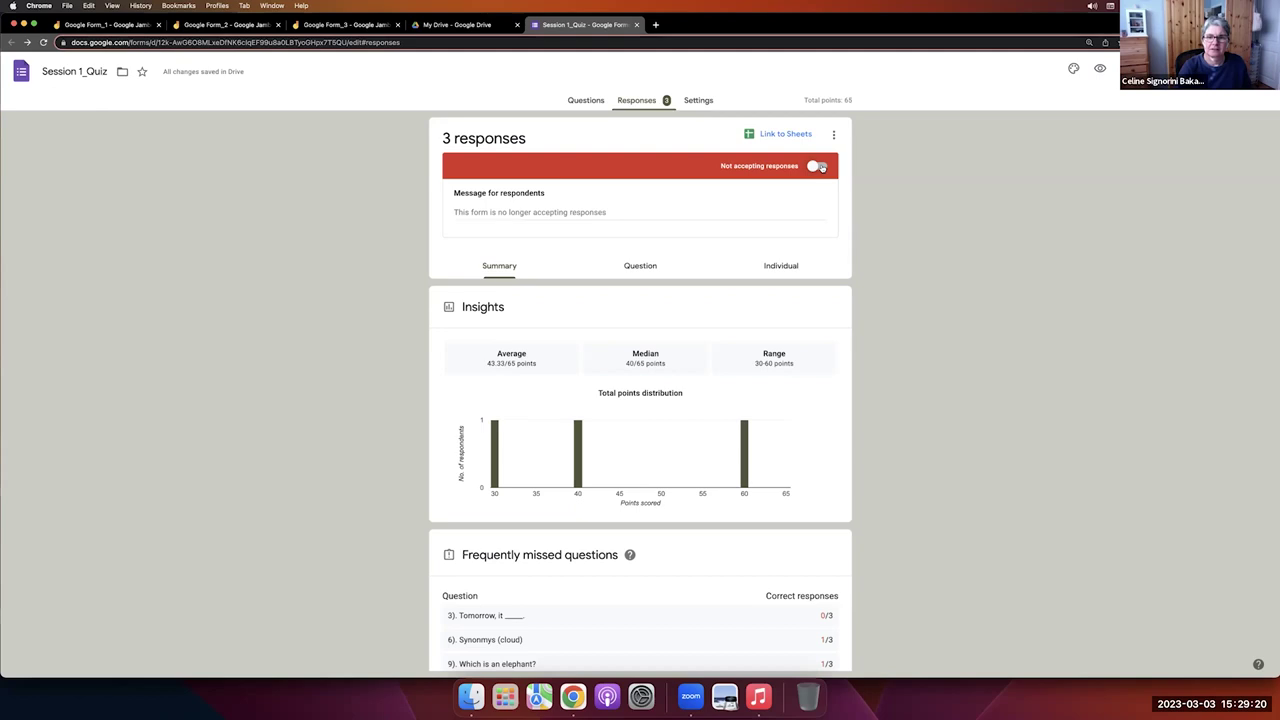
left_click(818, 167)
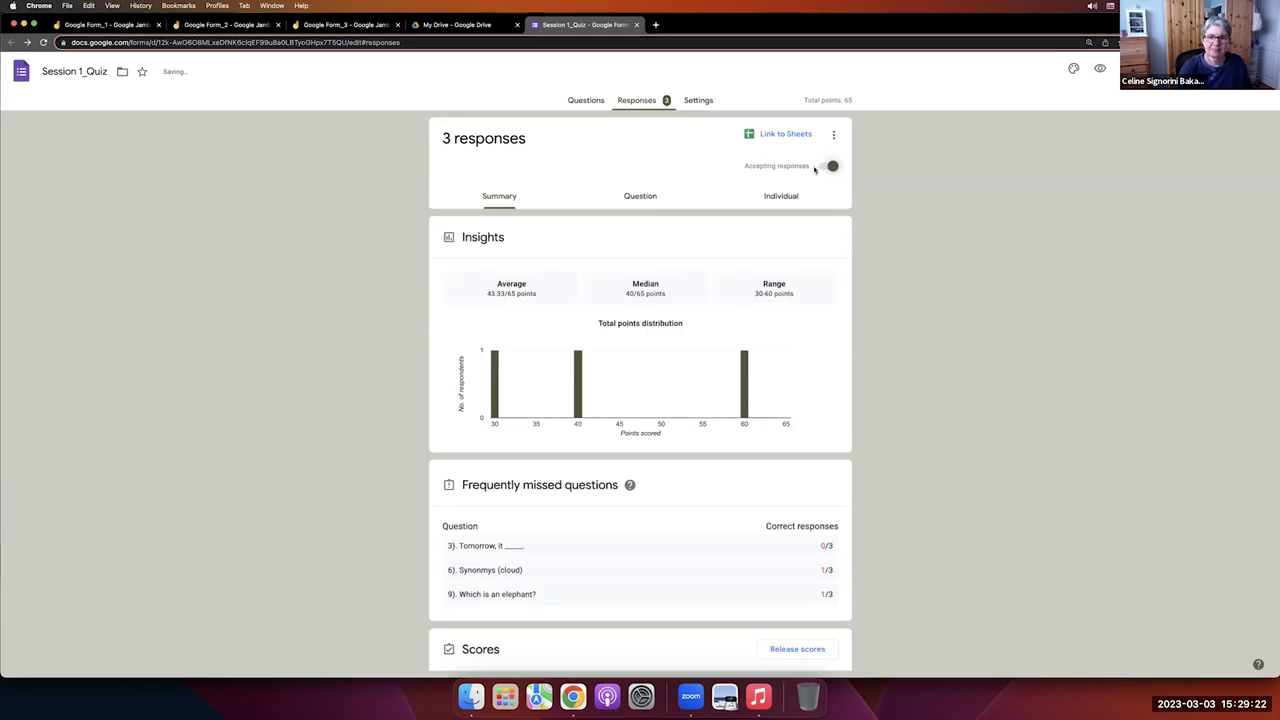
Look at the quiz settings and return to the response summary.
left_click(706, 105)
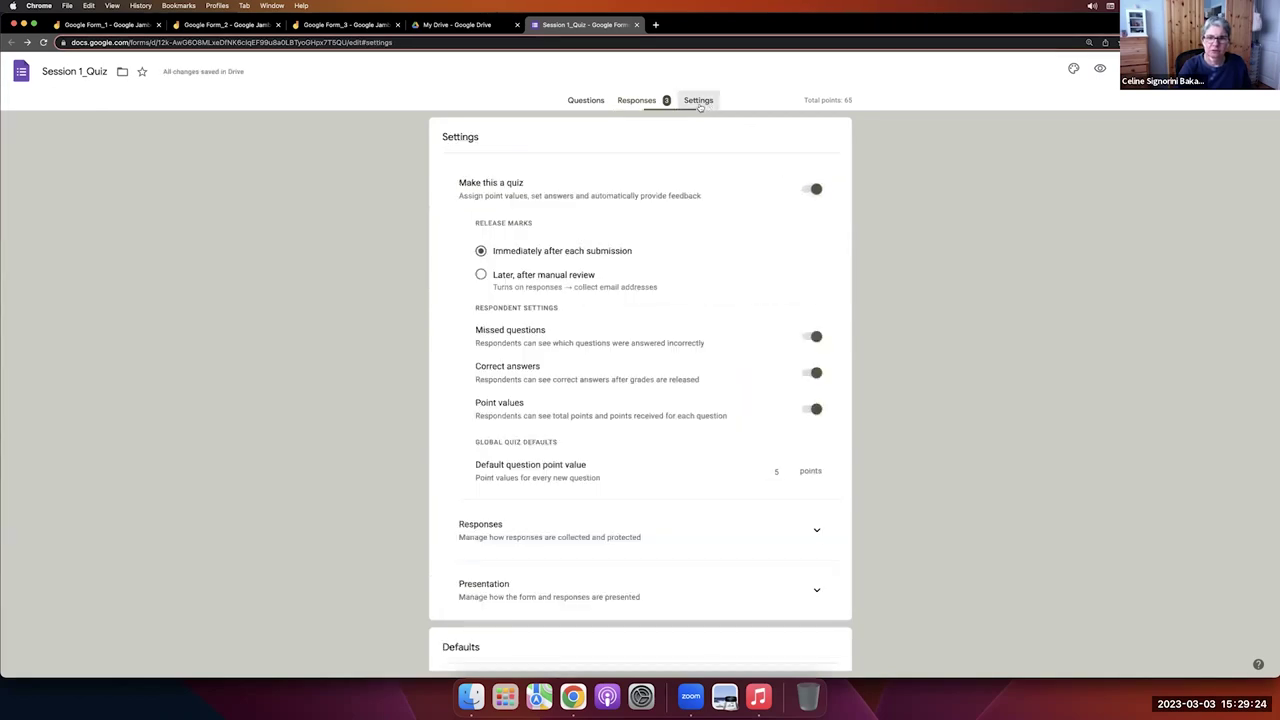
left_click(594, 106)
left_click(641, 104)
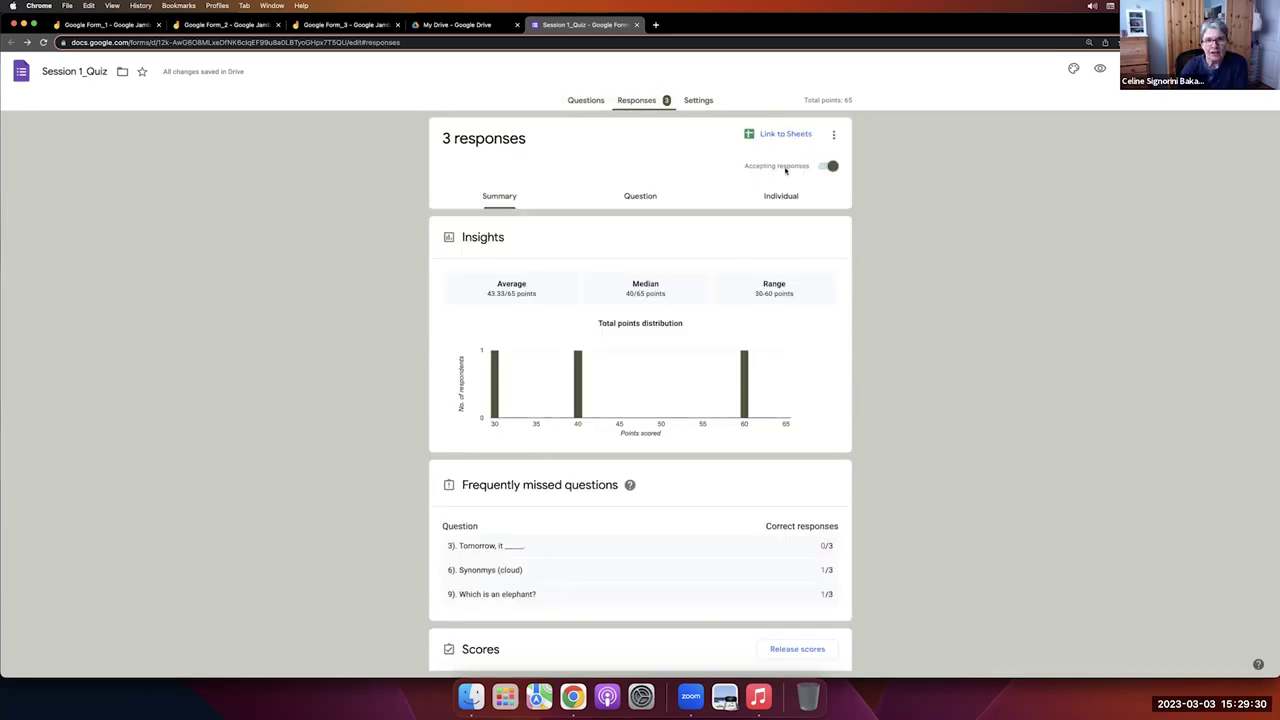
Show frame 3 of the Google Form_3 Jamboard about generating a Google Sheet, and return to Session 1_Quiz.
key("super+3")
left_click(673, 68)
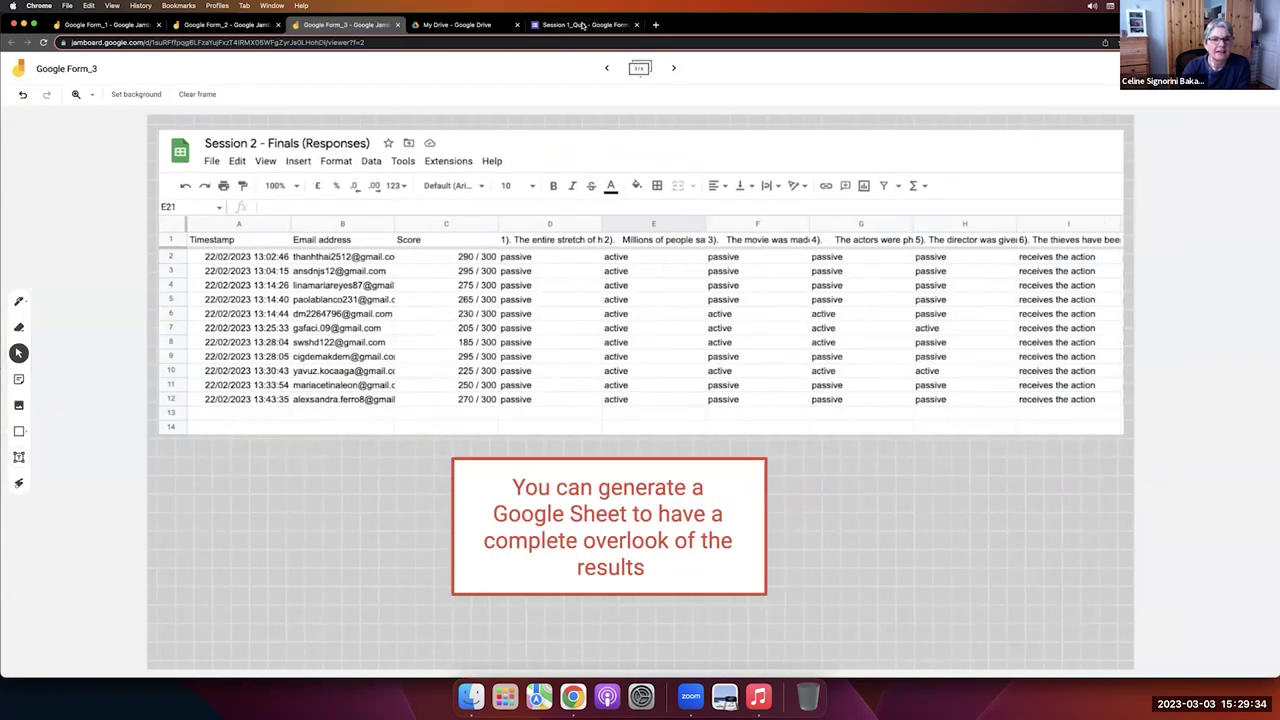
key("super+5")
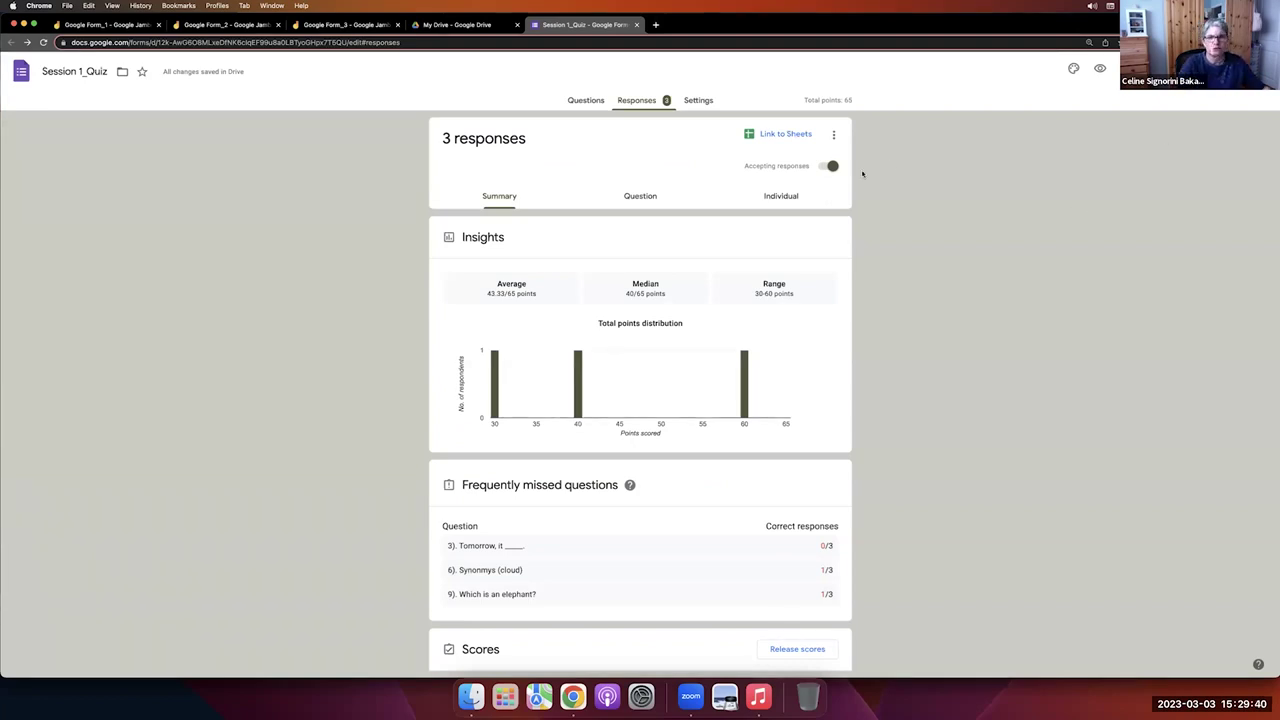
Link the quiz responses to a new spreadsheet named Session 1_Quiz (Responses) and look over its columns.
left_click(775, 134)
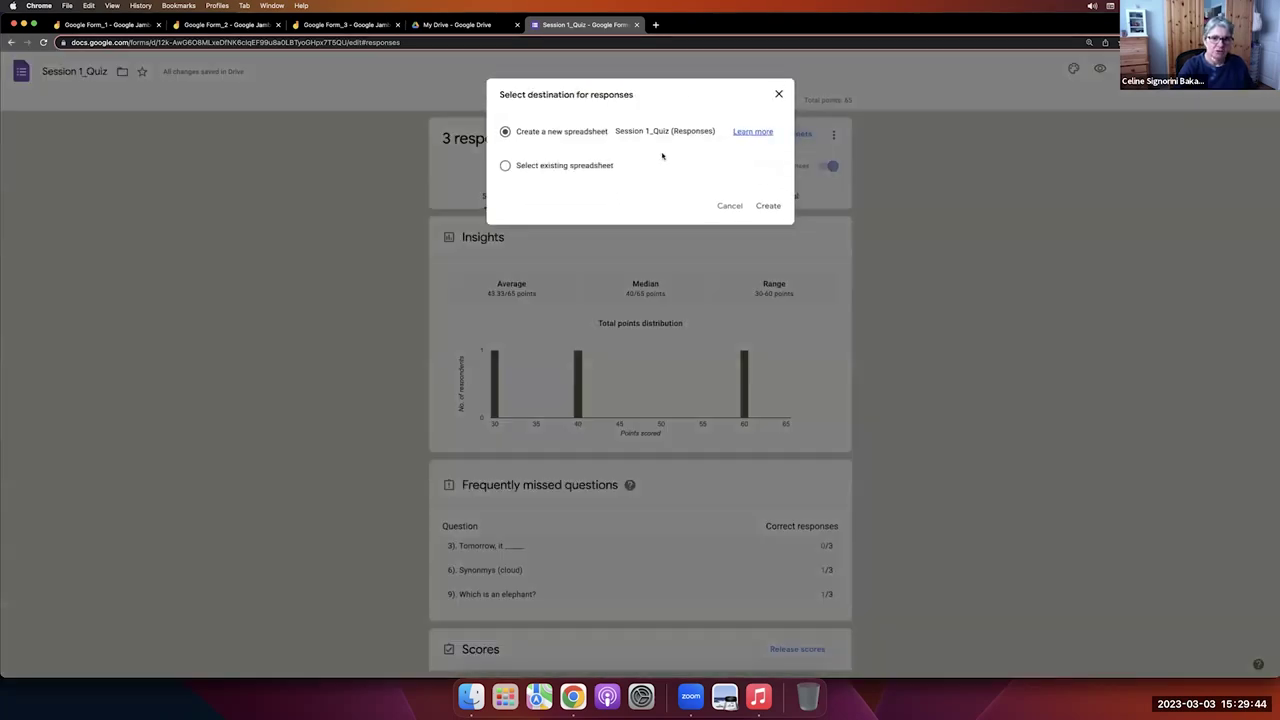
left_click(768, 206)
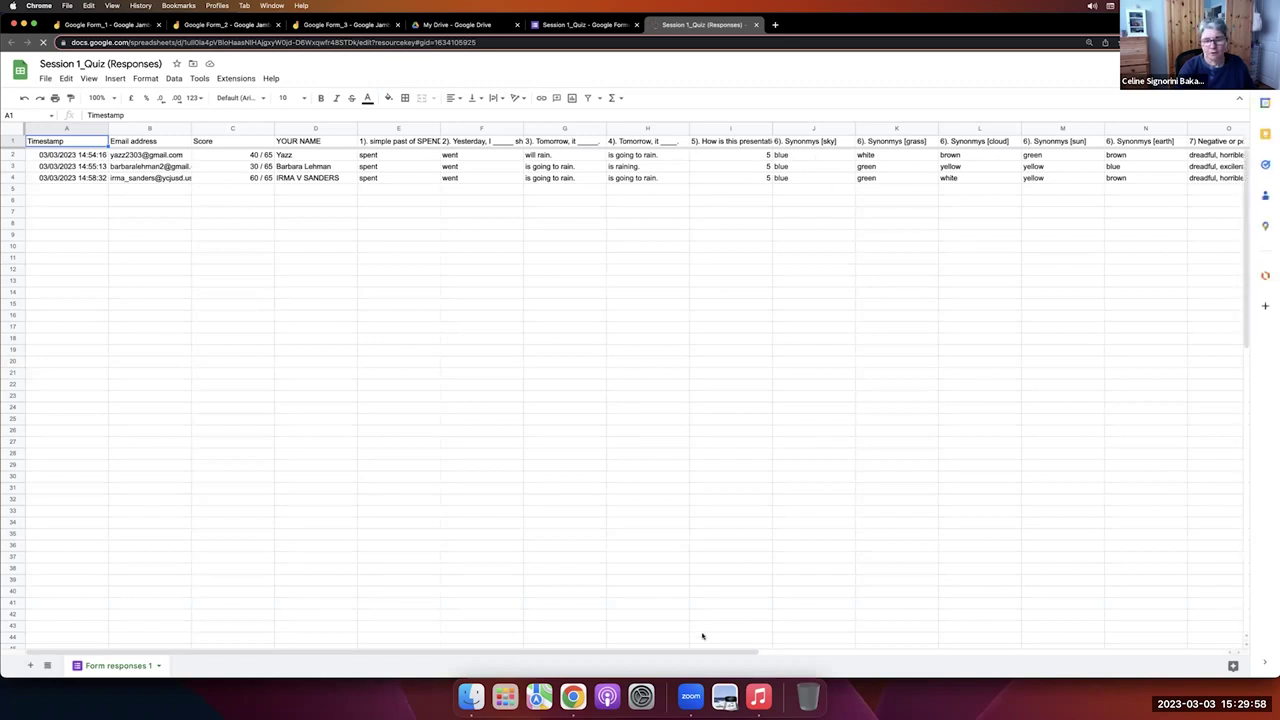
left_click_drag(689, 651, 631, 646)
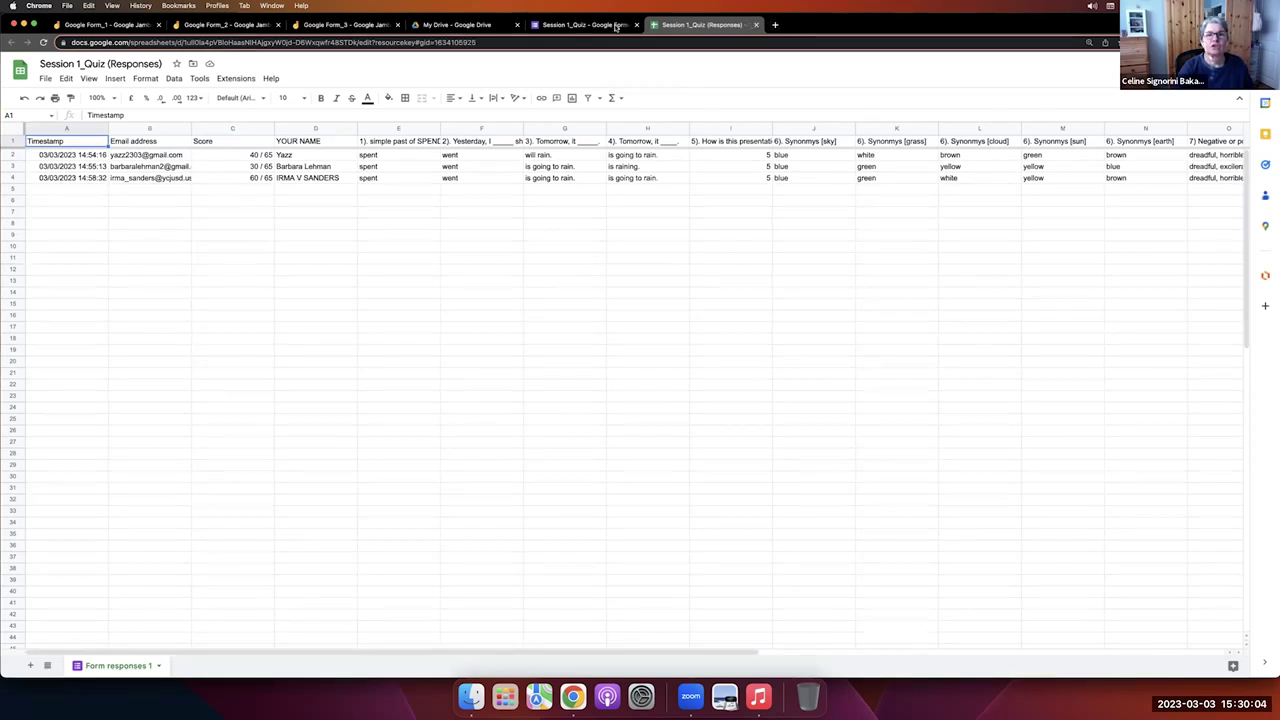
Go back to Session 1_Quiz and open the second respondent's individual response, viewing its first grammar questions.
left_click(616, 27)
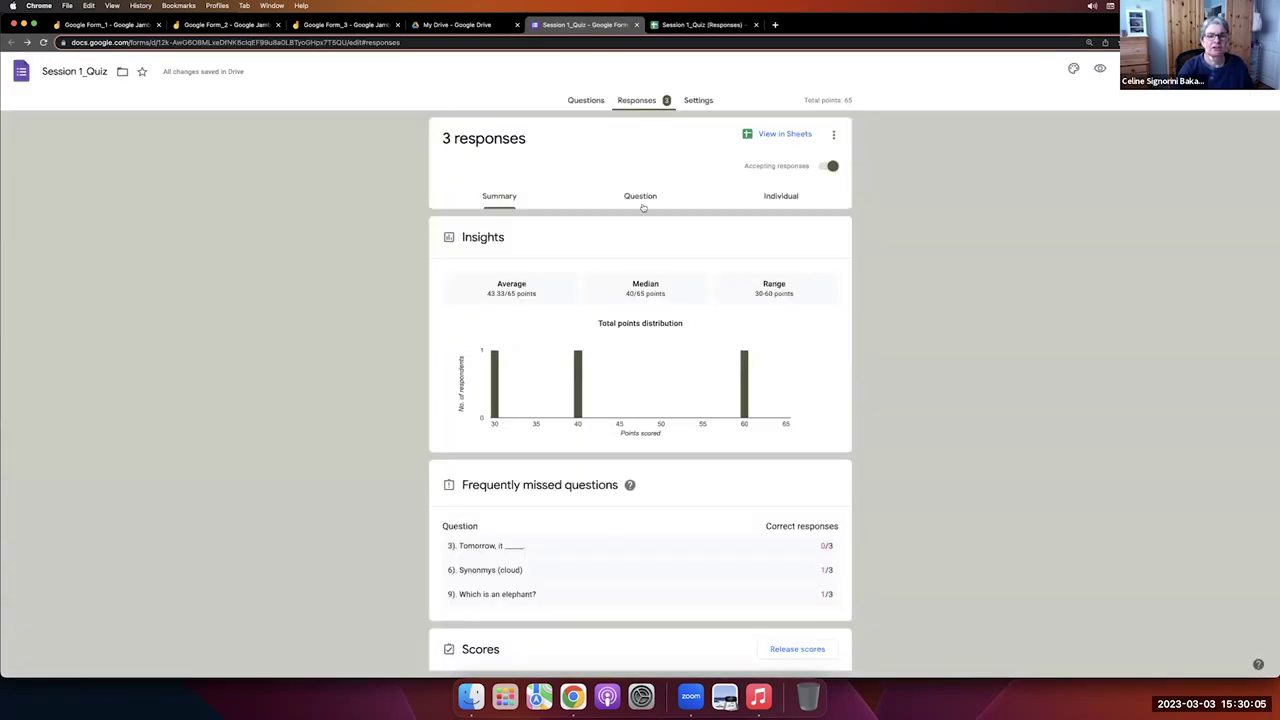
left_click(765, 196)
scroll(530, 291, "down", 2)
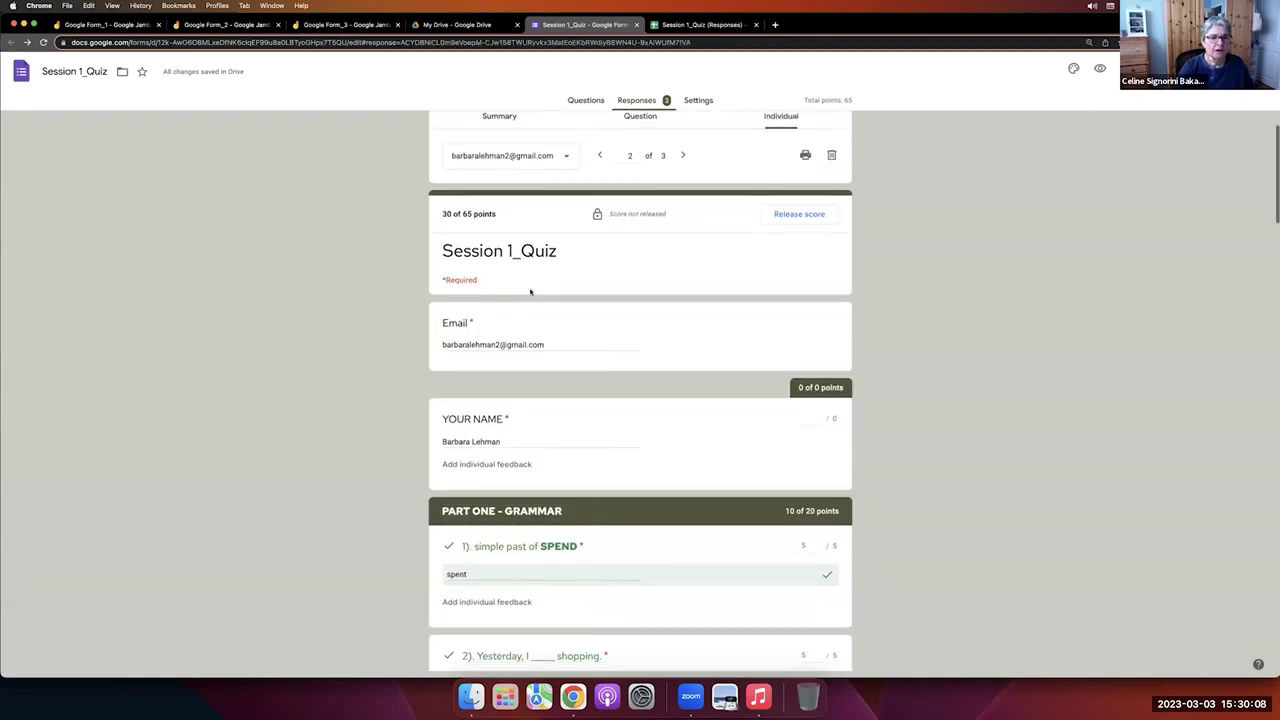
scroll(530, 291, "down", 3)
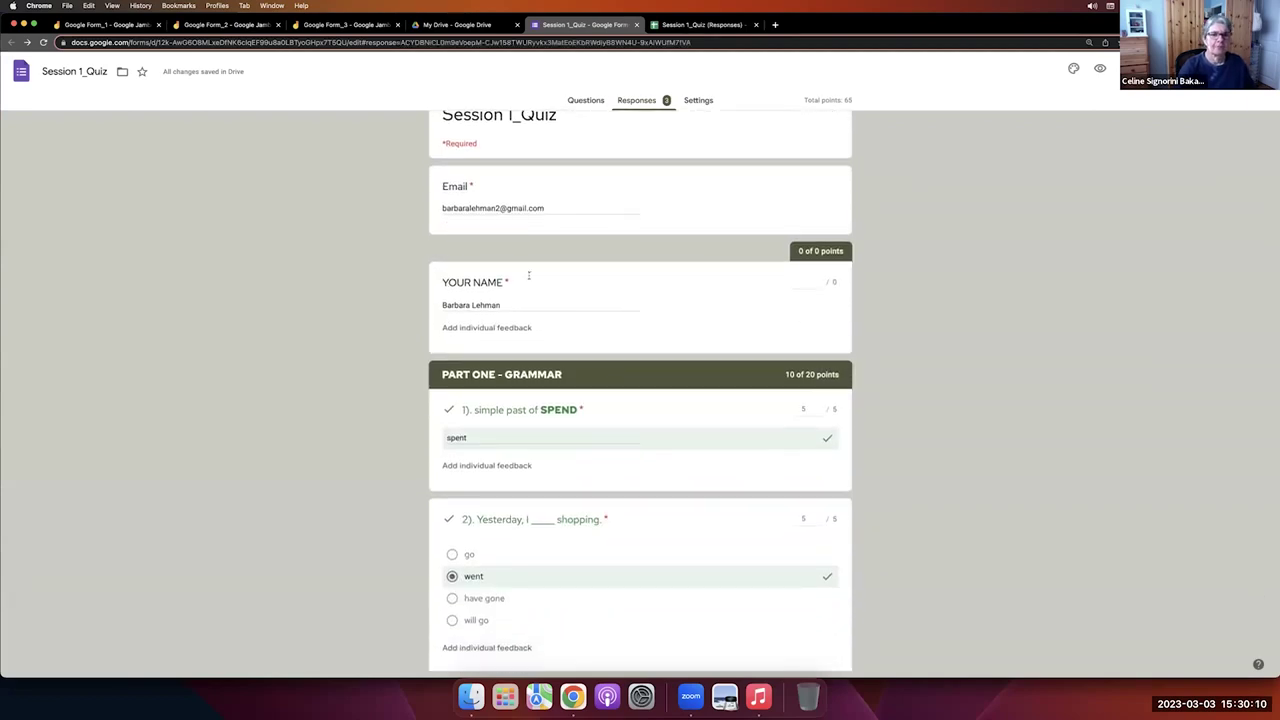
Switch to the Google Form_3 Jamboard and advance to frame 5, which lists the benefits of using forms.
left_click(335, 25)
left_click(680, 68)
left_click(672, 70)
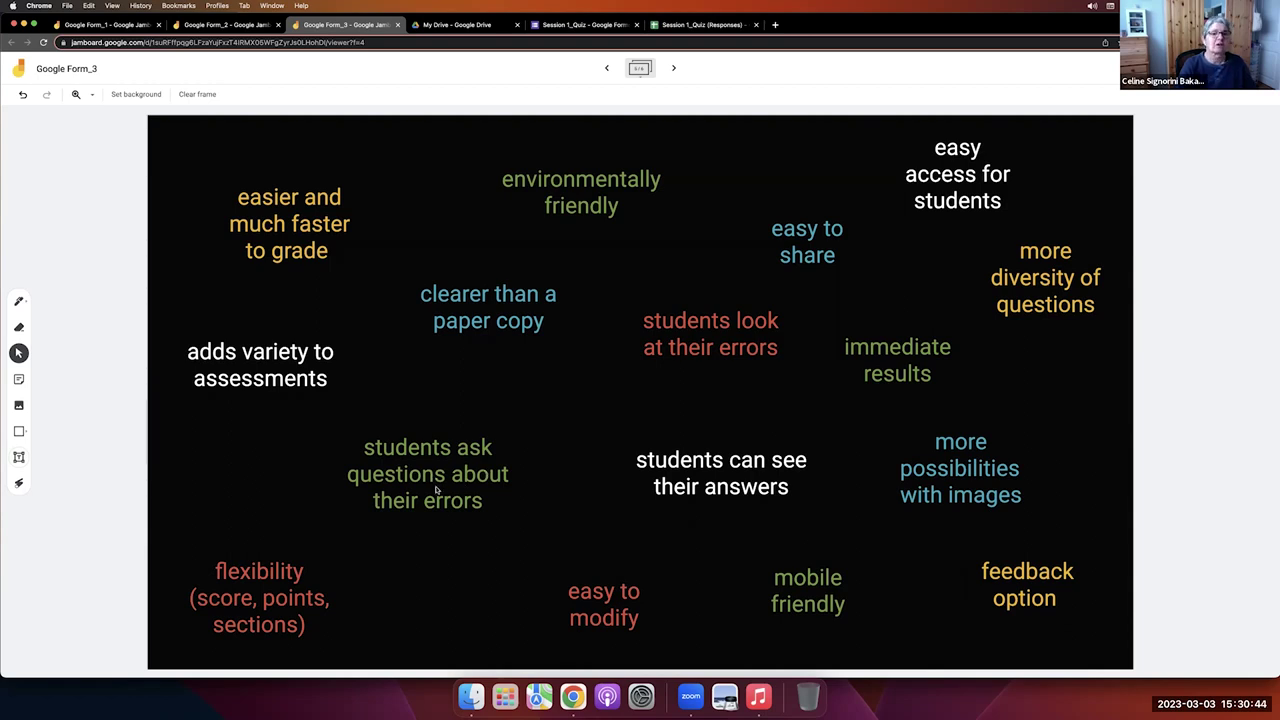
Return to the second respondent's quiz response and examine the correct answers and feedback for question 3.
left_click(578, 25)
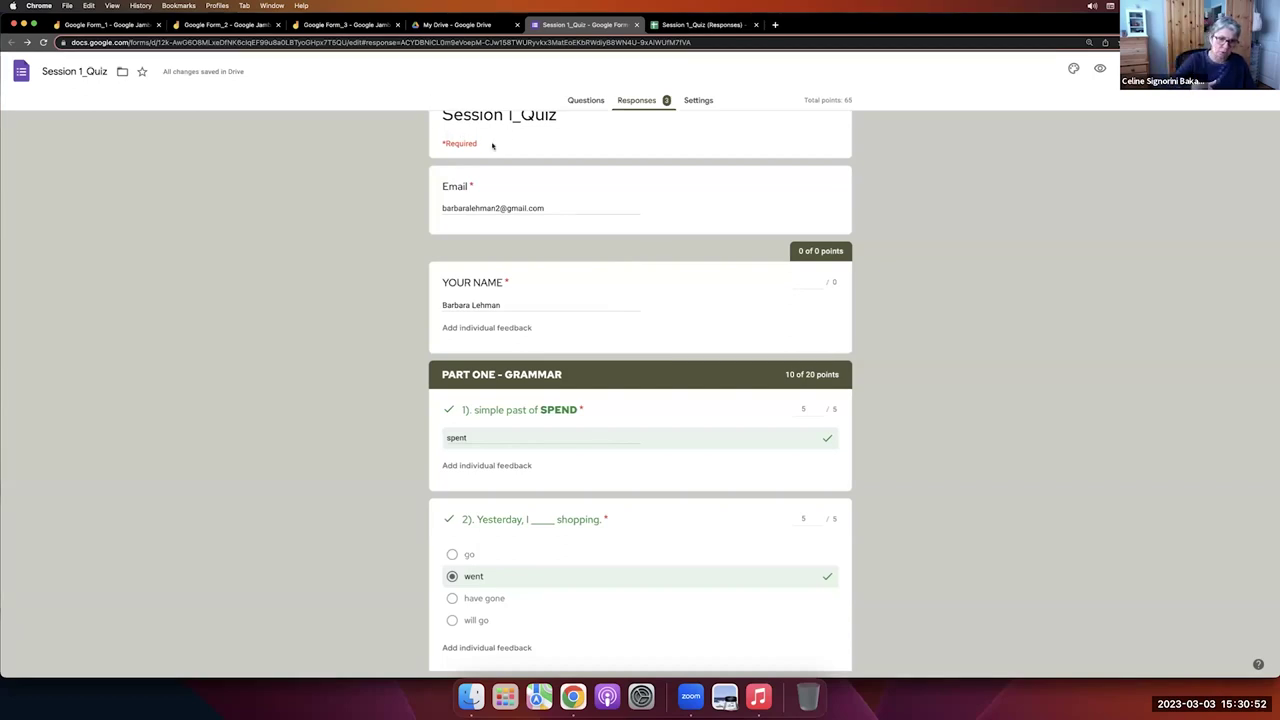
scroll(631, 286, "down", 5)
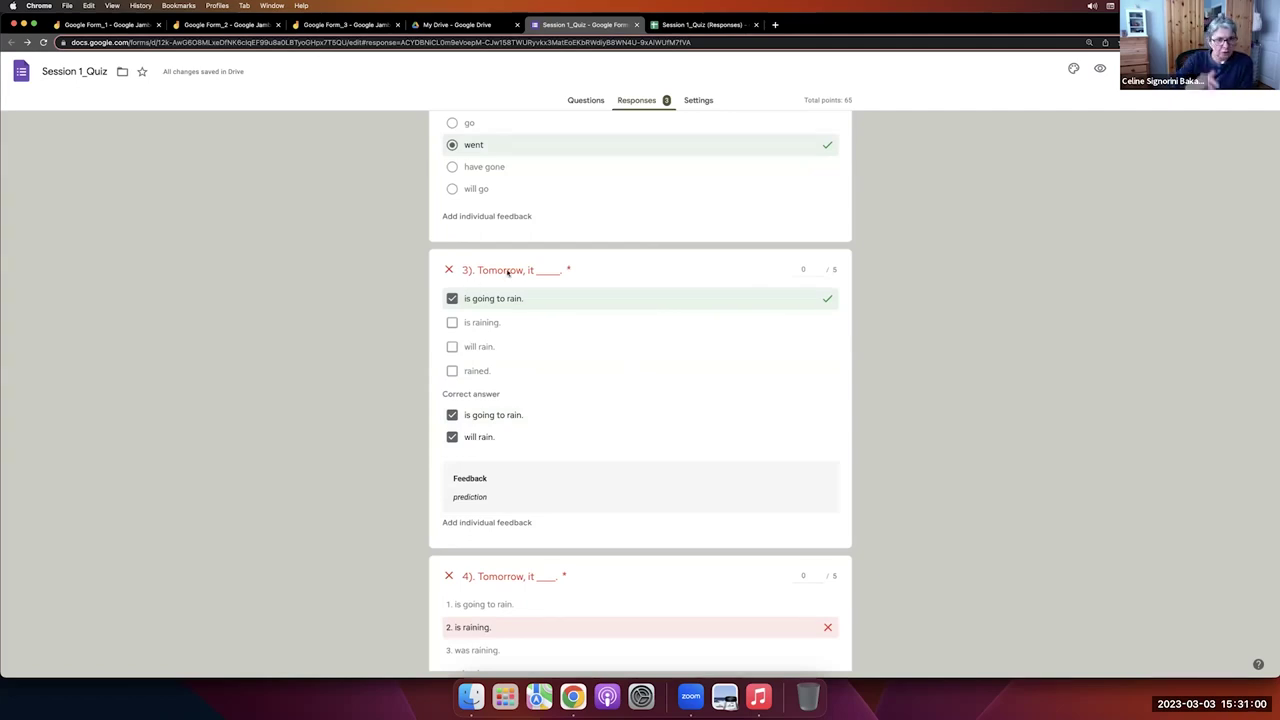
scroll(540, 285, "down", 1)
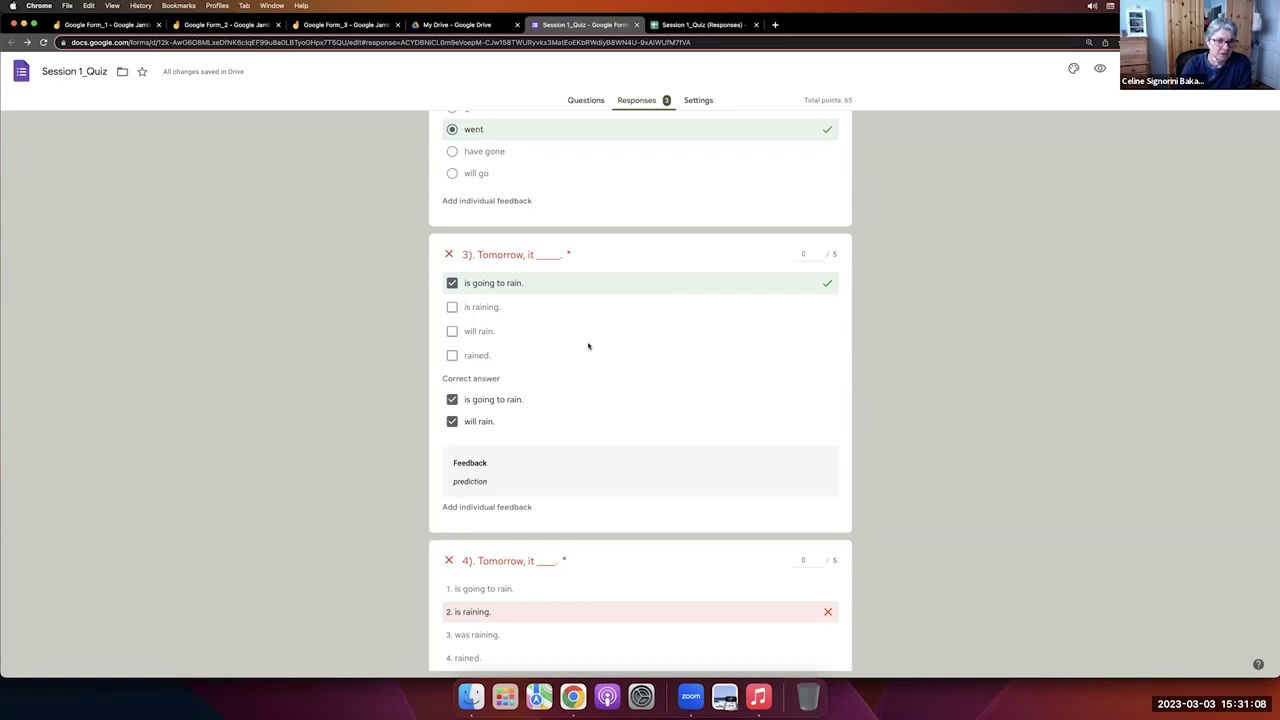
Review the second respondent's answers to questions 4 to 6 alongside the benefits frame in the Google Form_3 Jamboard.
left_click(349, 25)
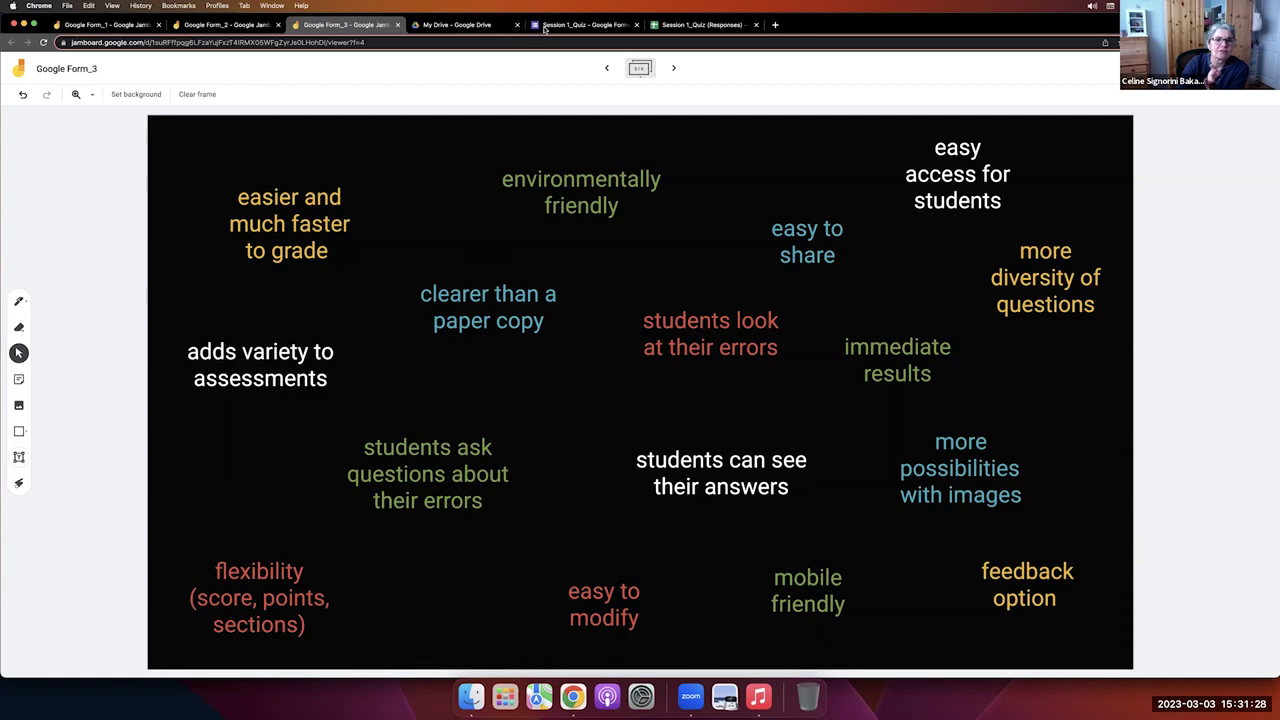
left_click(585, 24)
scroll(567, 362, "up", 2)
scroll(567, 362, "down", 5)
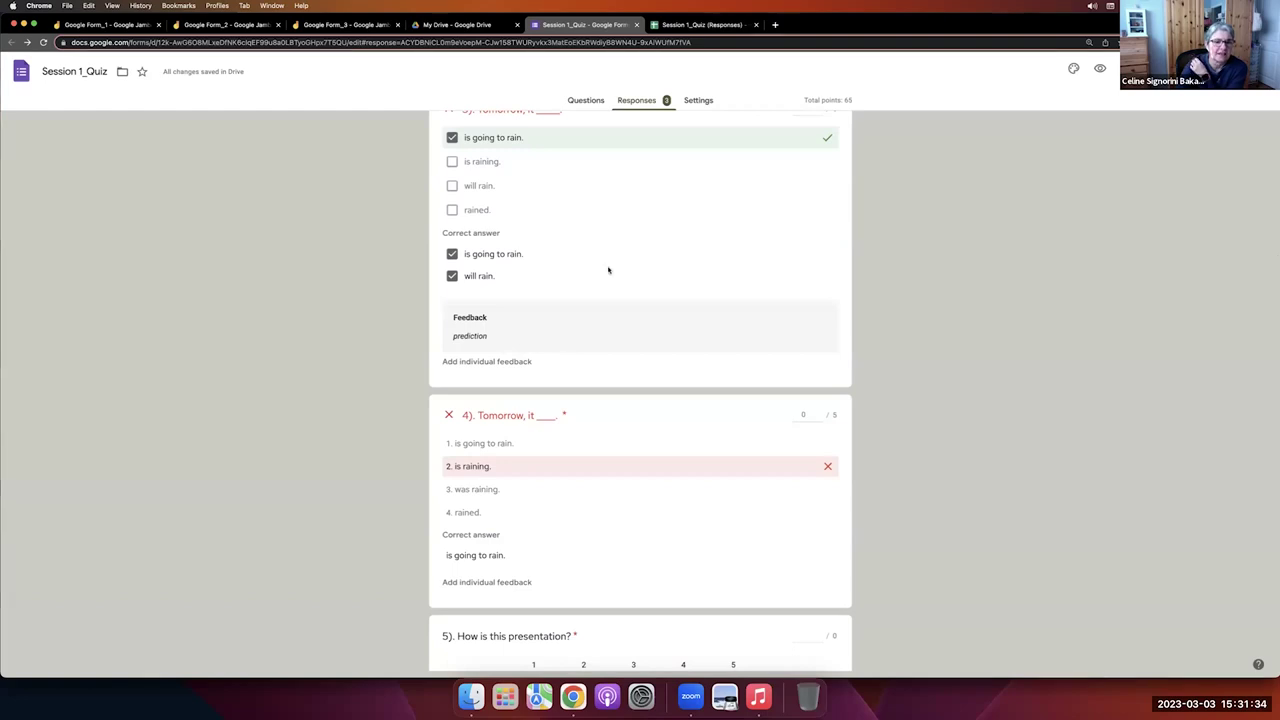
scroll(608, 270, "down", 5)
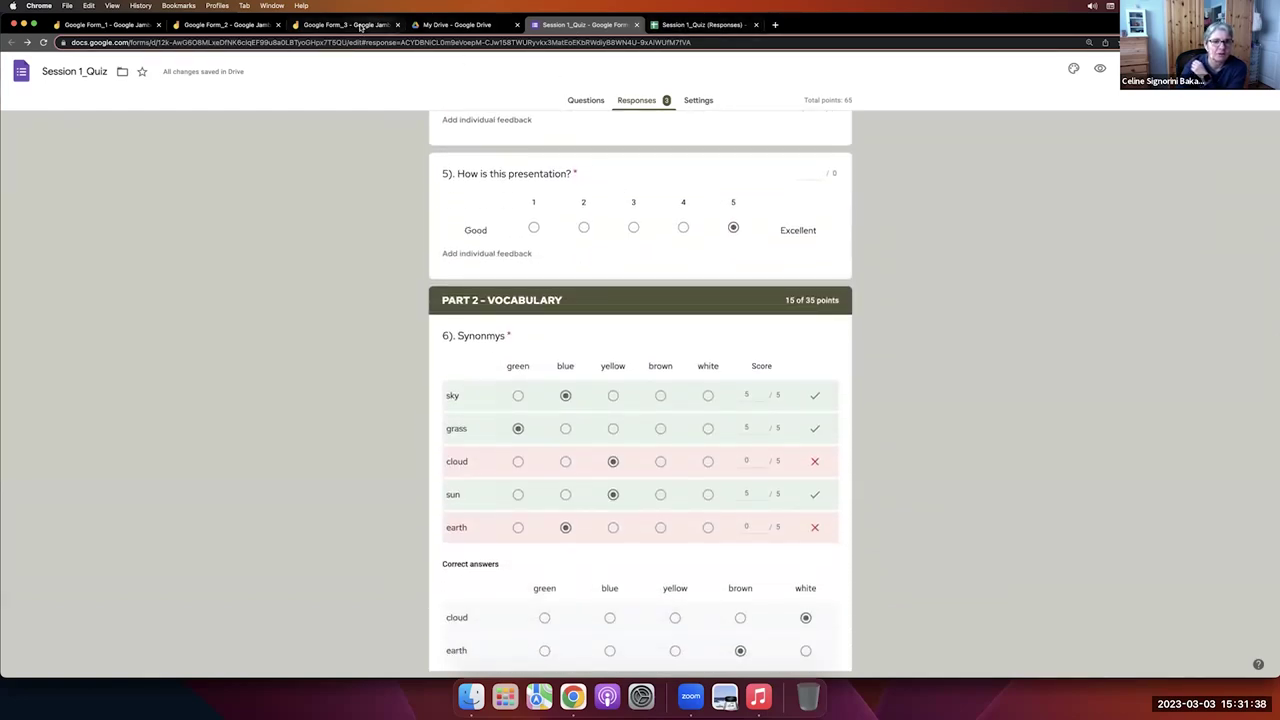
left_click(360, 27)
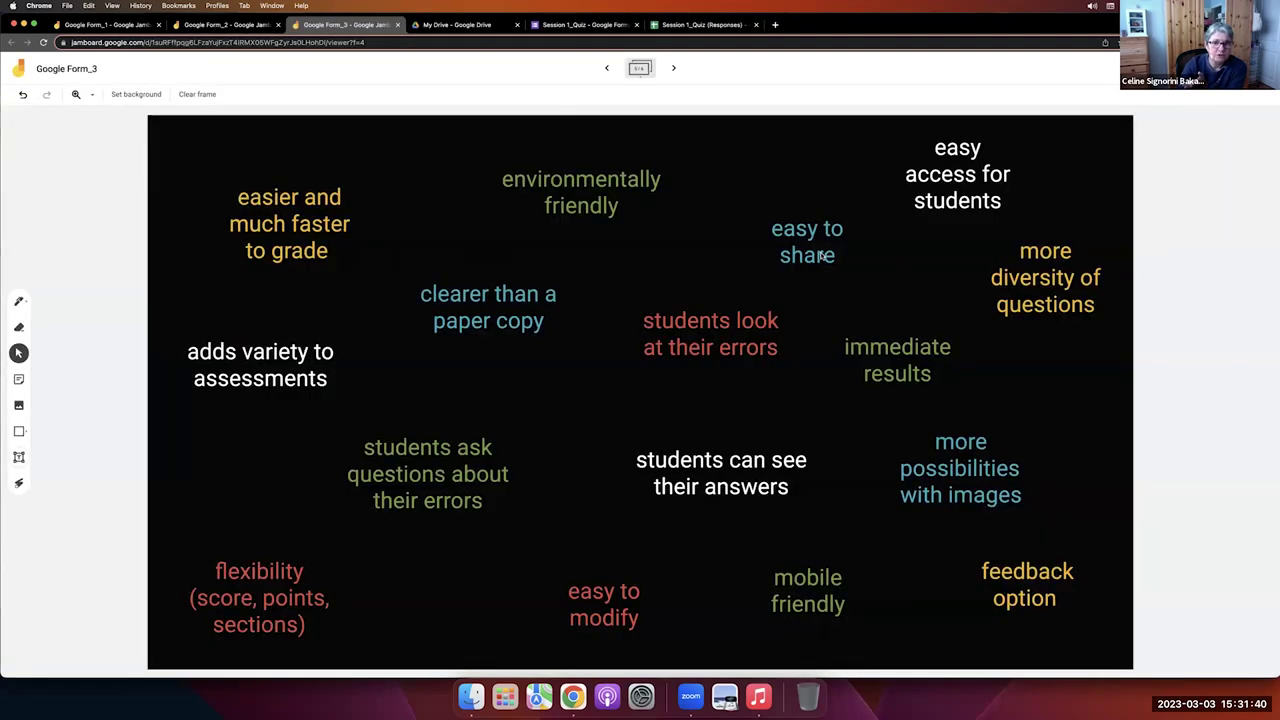
Copy the Session 1_Quiz form's full link and bring up the Google Classroom class list in a separate tab.
left_click(605, 25)
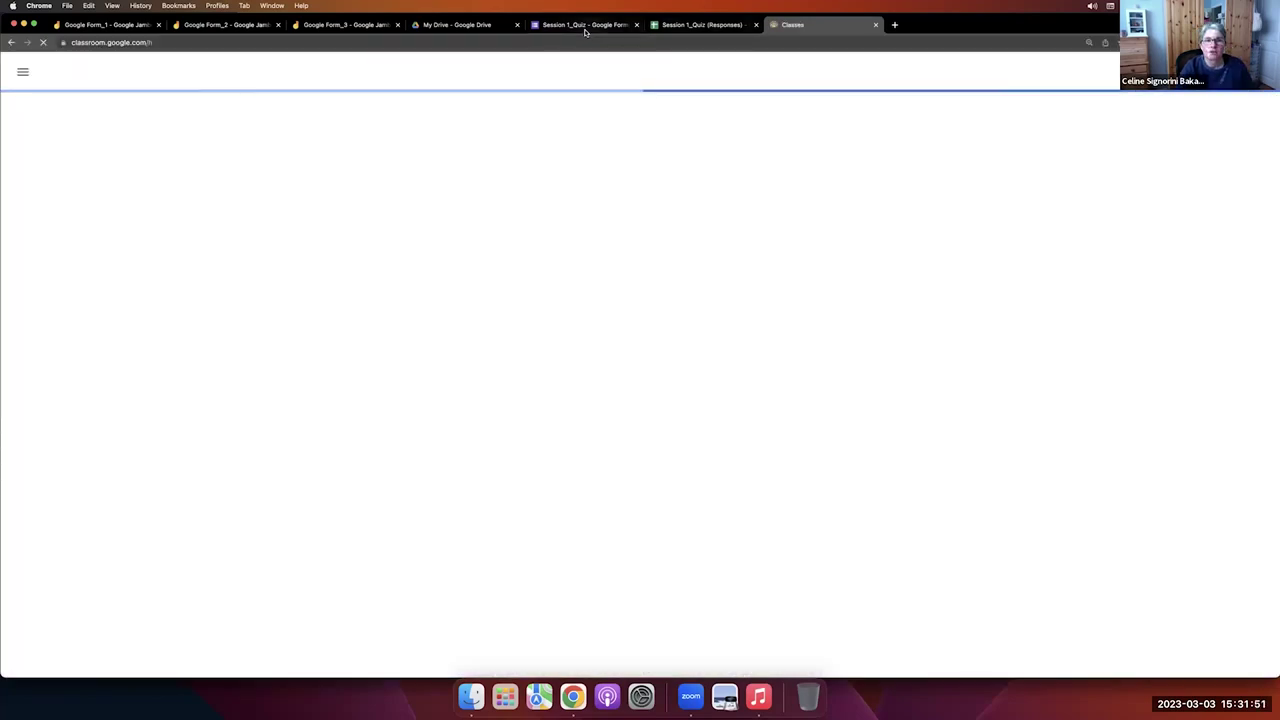
left_click(585, 24)
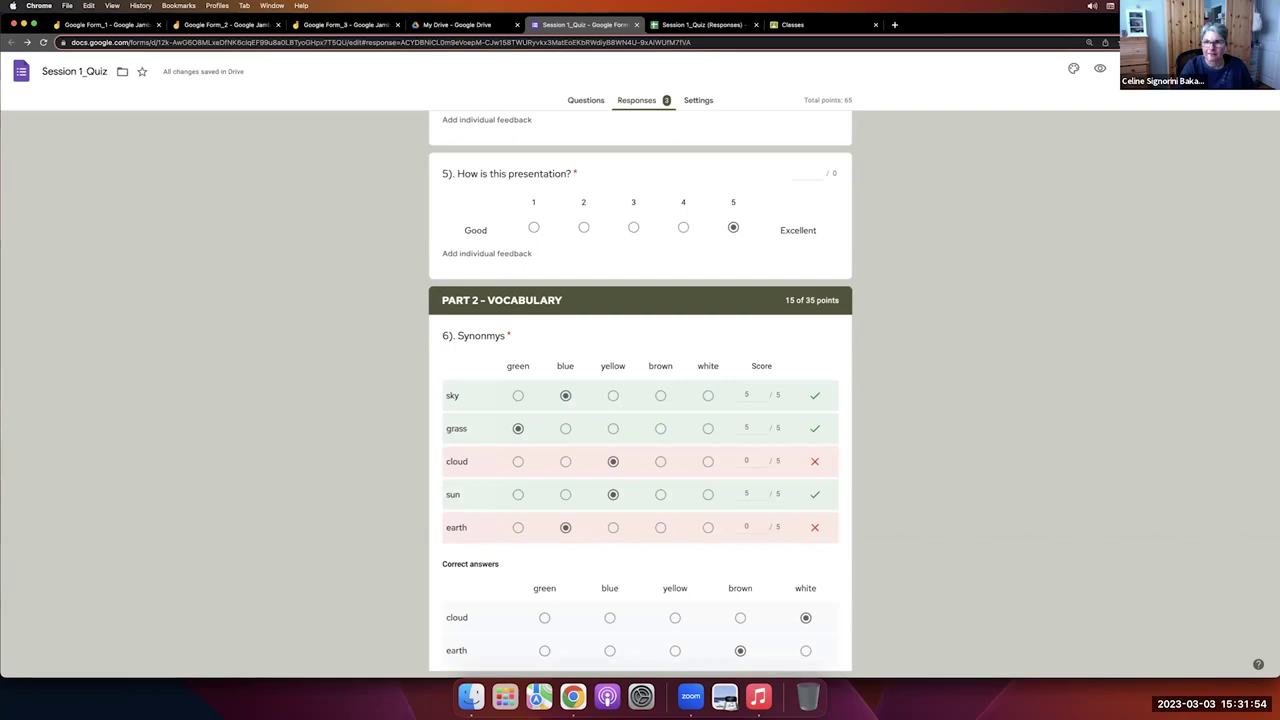
left_click(1165, 70)
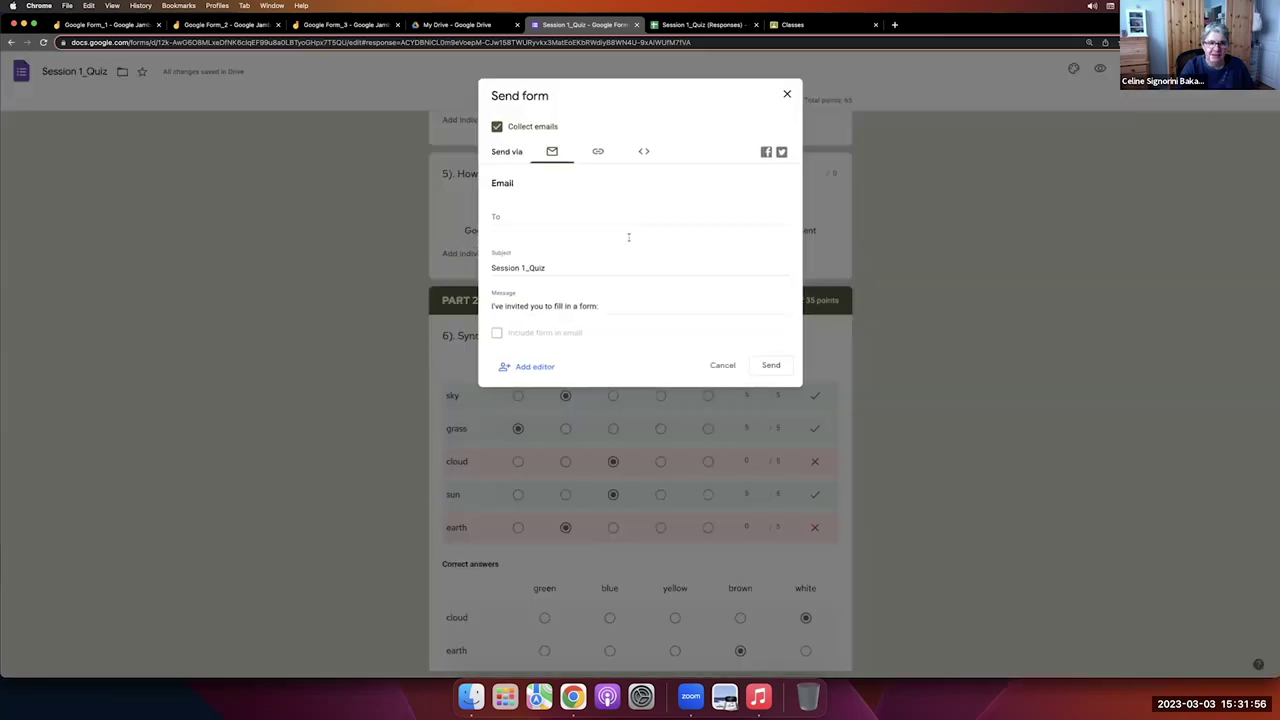
left_click(598, 152)
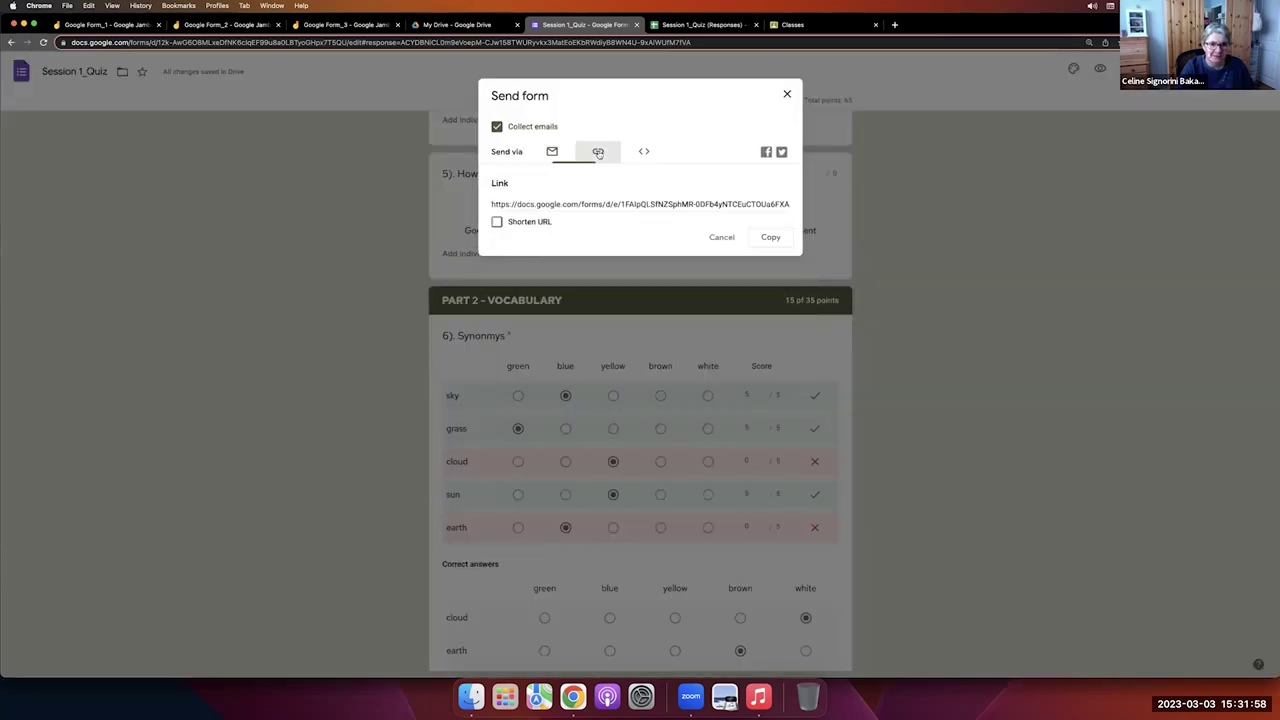
left_click(770, 238)
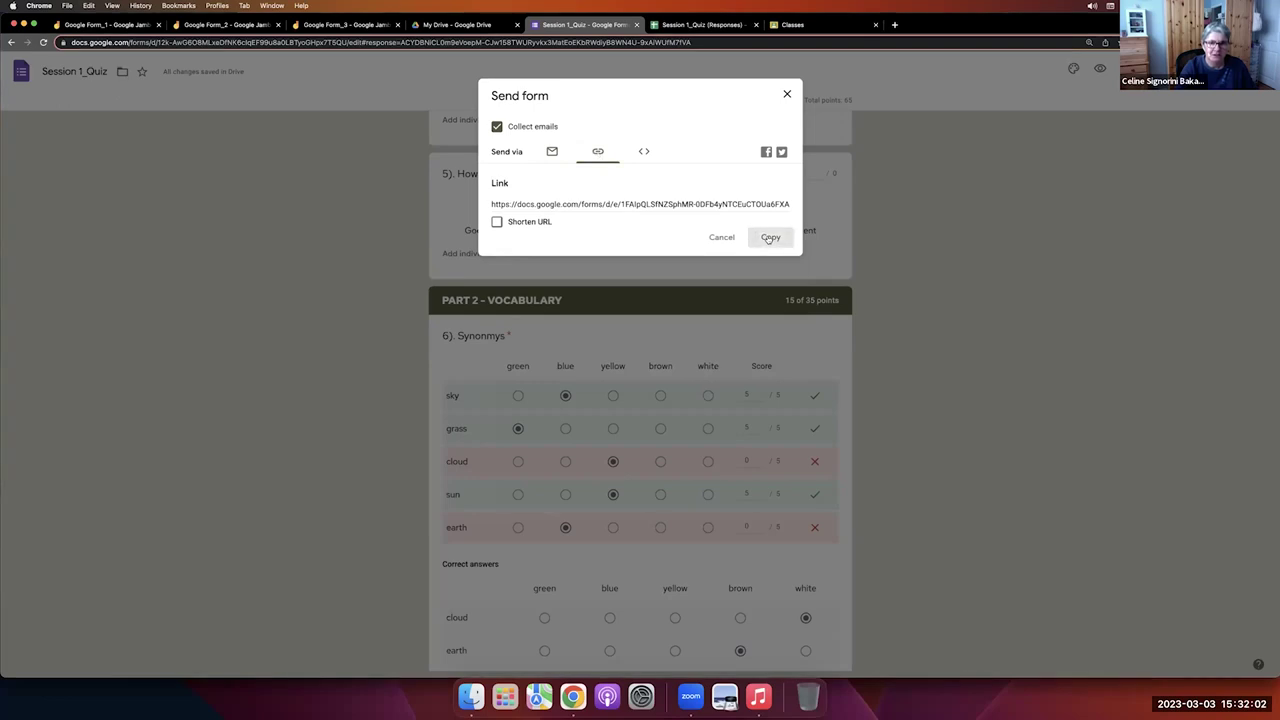
left_click(779, 25)
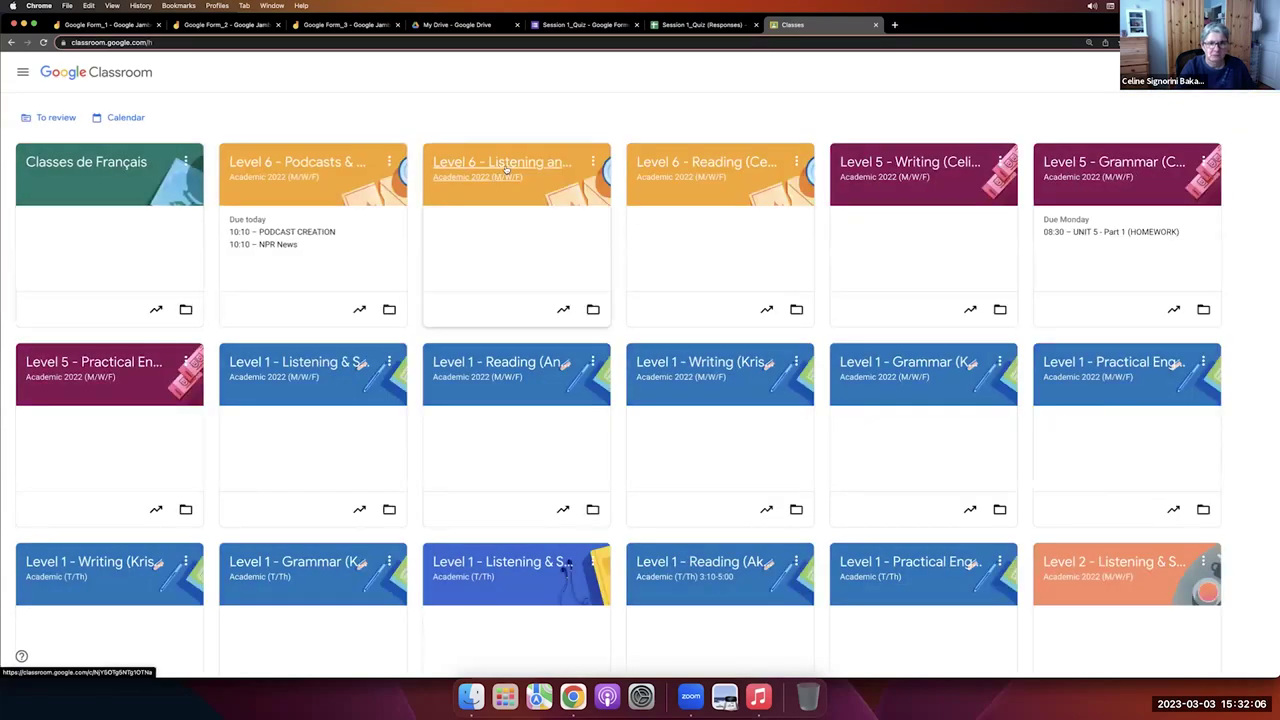
Start a new assignment in the Level 6 - Listening and Speaking class's classwork and attach the copied Session 1_Quiz link.
left_click(505, 168)
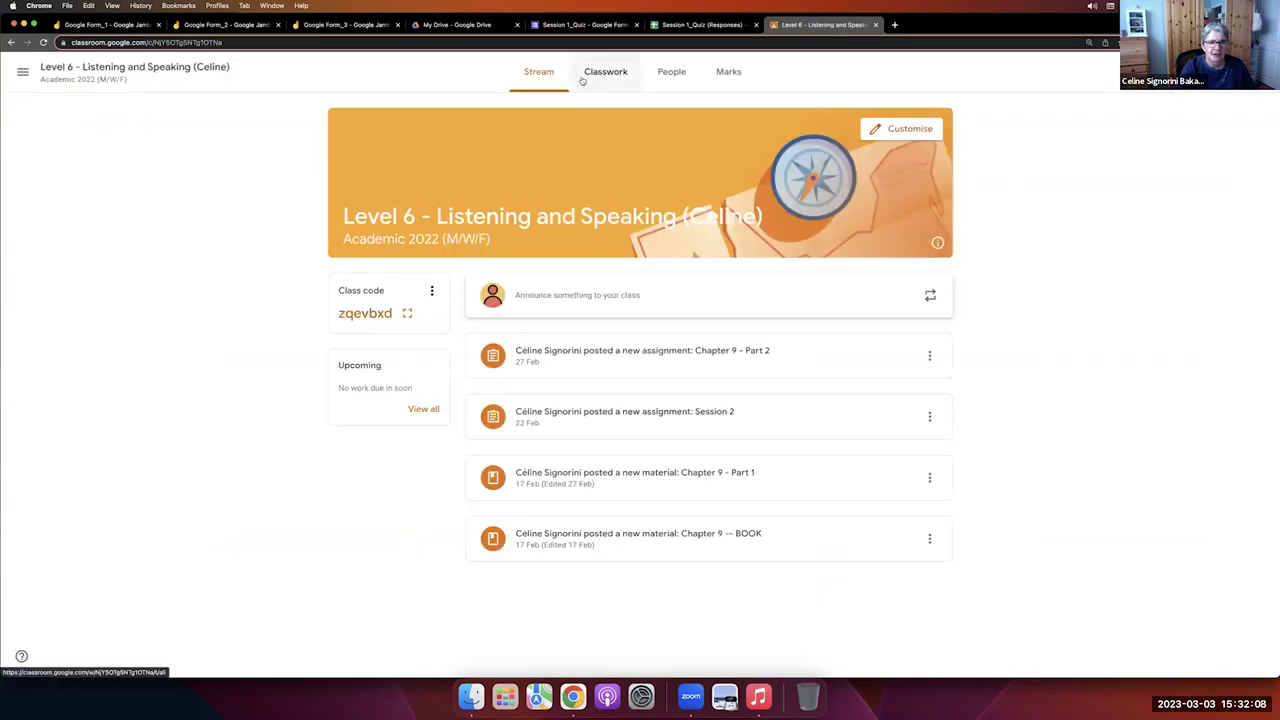
left_click(584, 76)
left_click(441, 118)
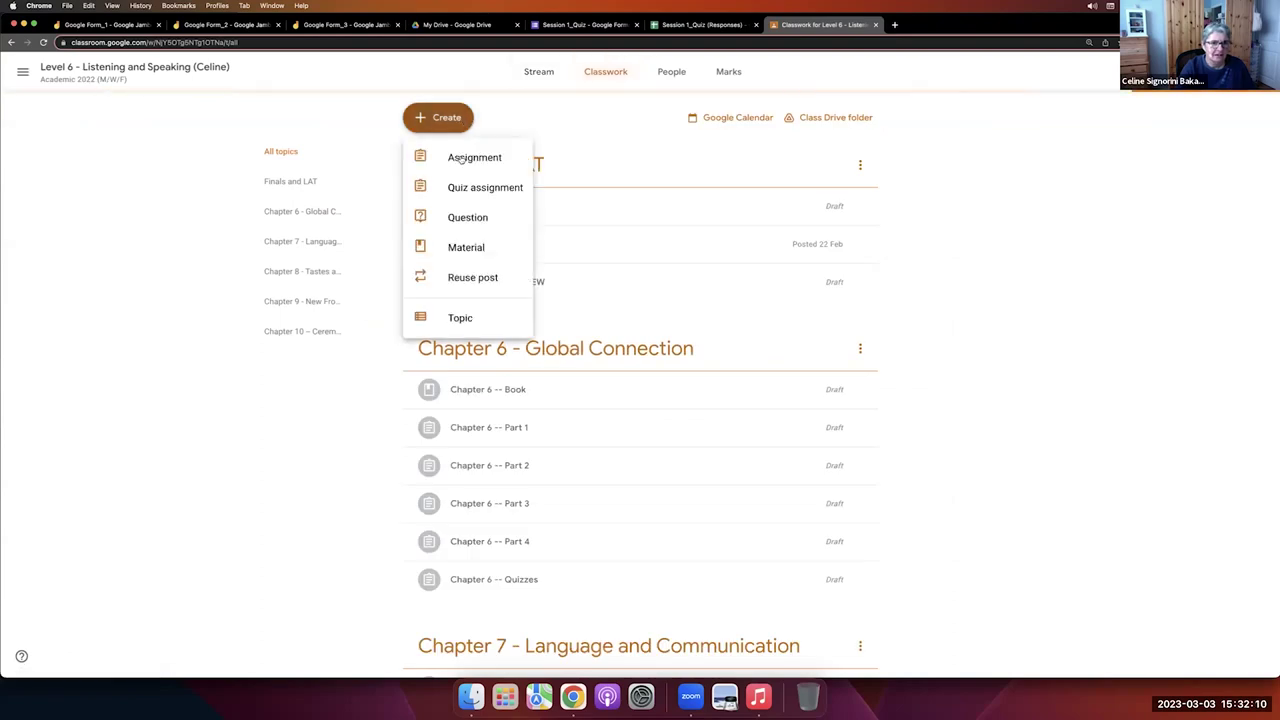
left_click(461, 160)
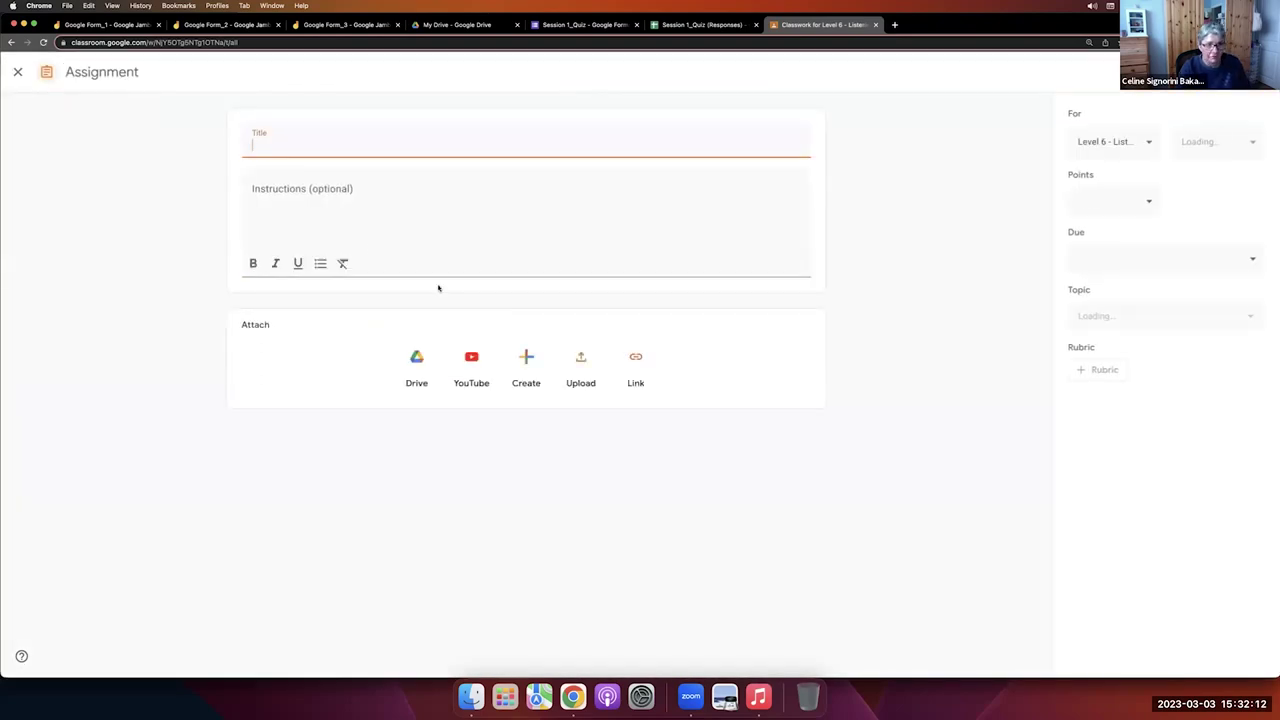
left_click(641, 367)
key("super+v")
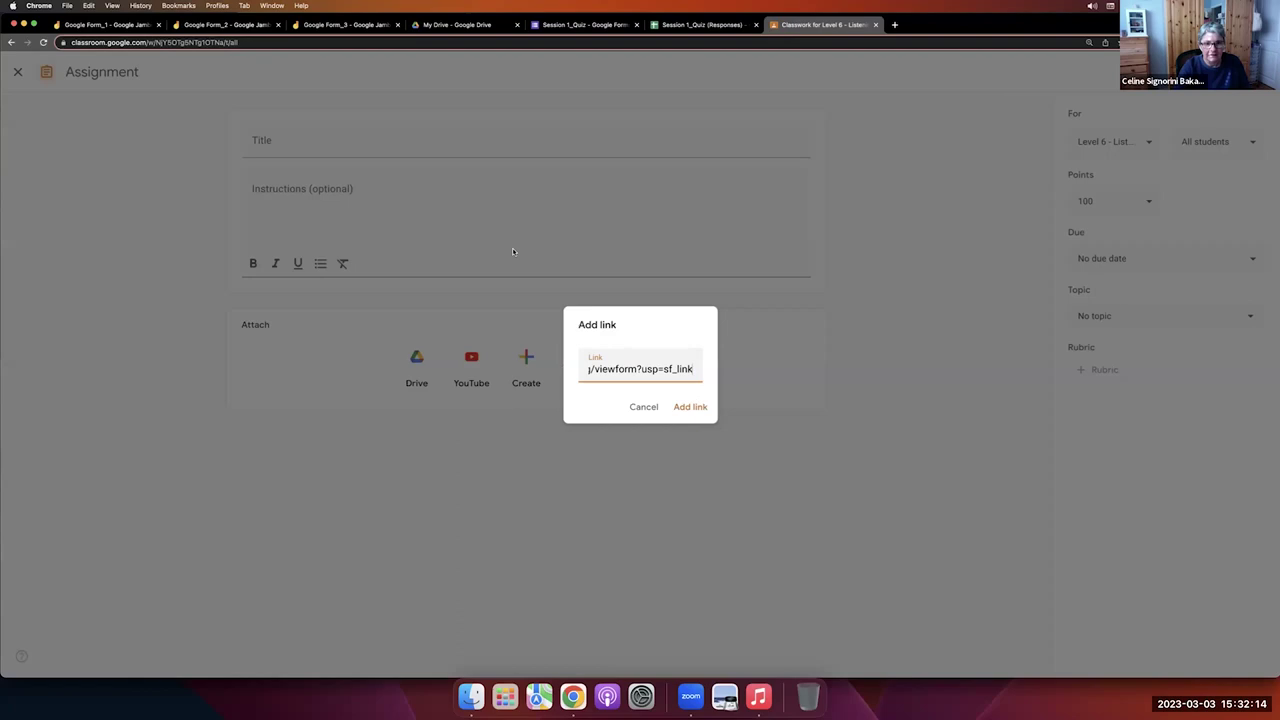
left_click(690, 407)
Title the assignment QUIZ and assign it to all students in the class.
left_click(348, 146)
type("QUIZ")
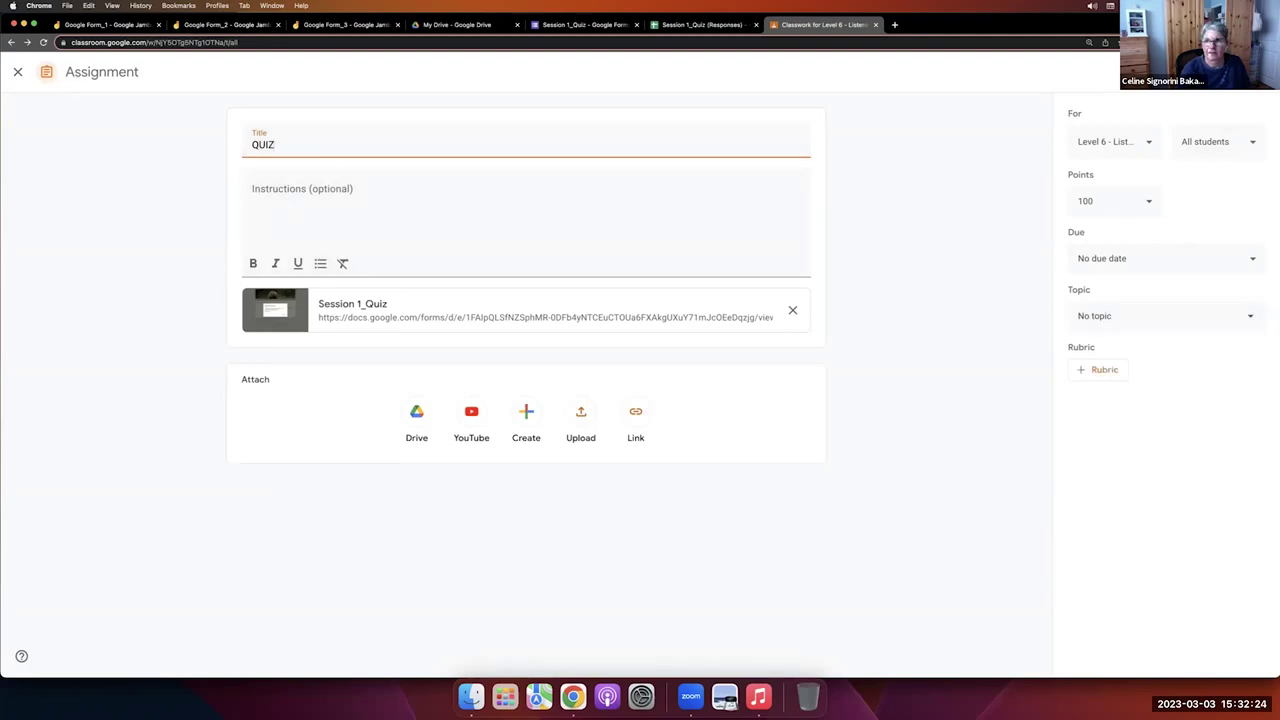
left_click(1200, 72)
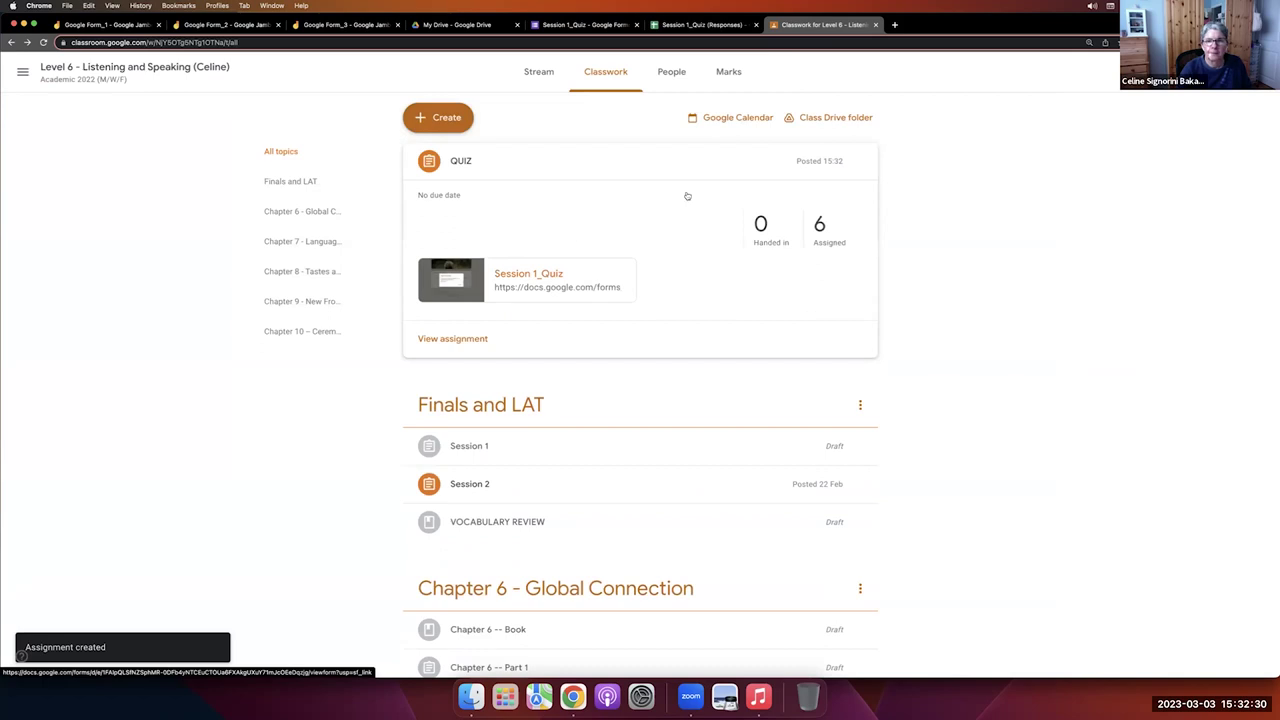
Delete the posted QUIZ assignment from the class's classwork.
left_click(862, 161)
left_click(822, 208)
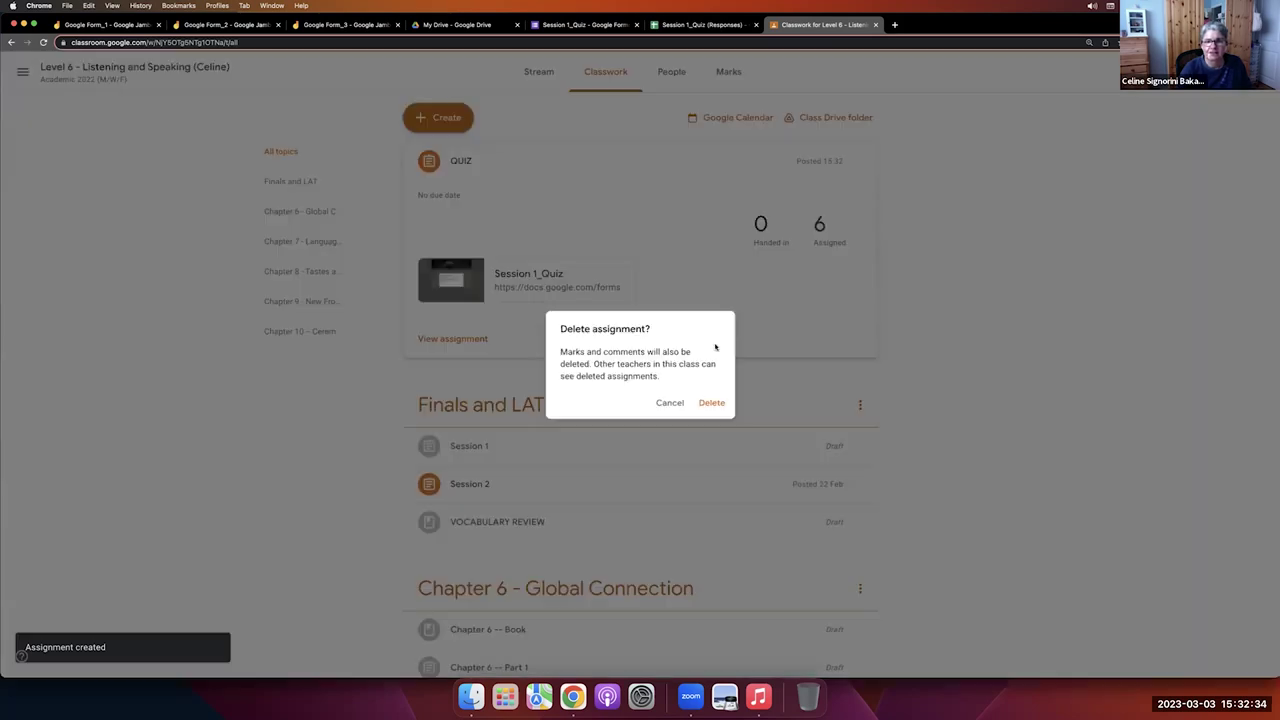
key("Return")
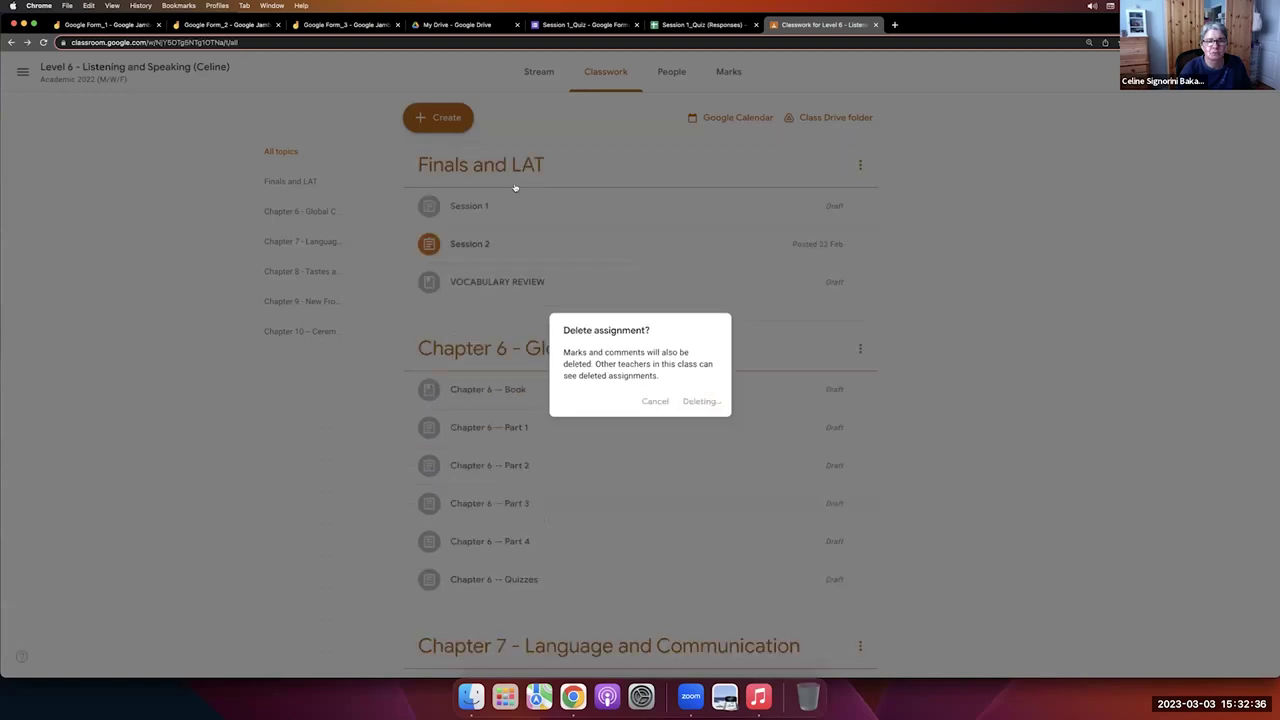
Start another blank assignment, return to the Session 1_Quiz form's questions, and copy the form's editing URL.
left_click(460, 124)
left_click(474, 157)
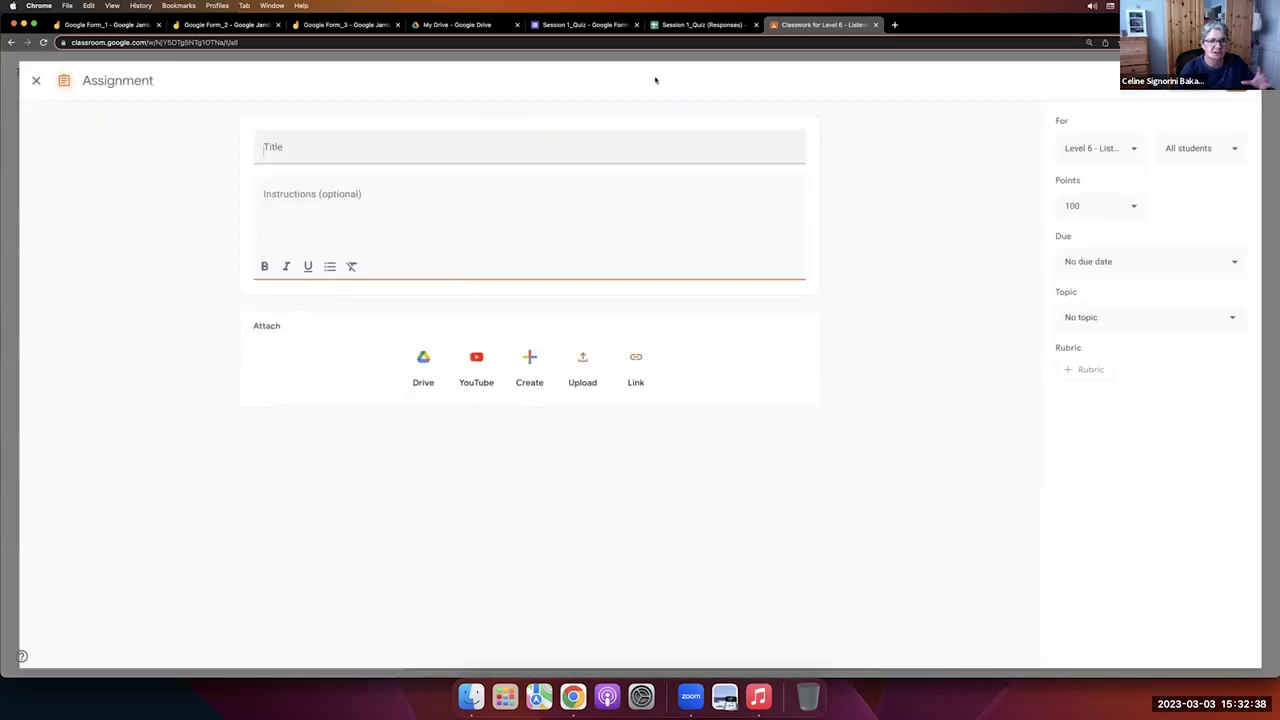
left_click(619, 22)
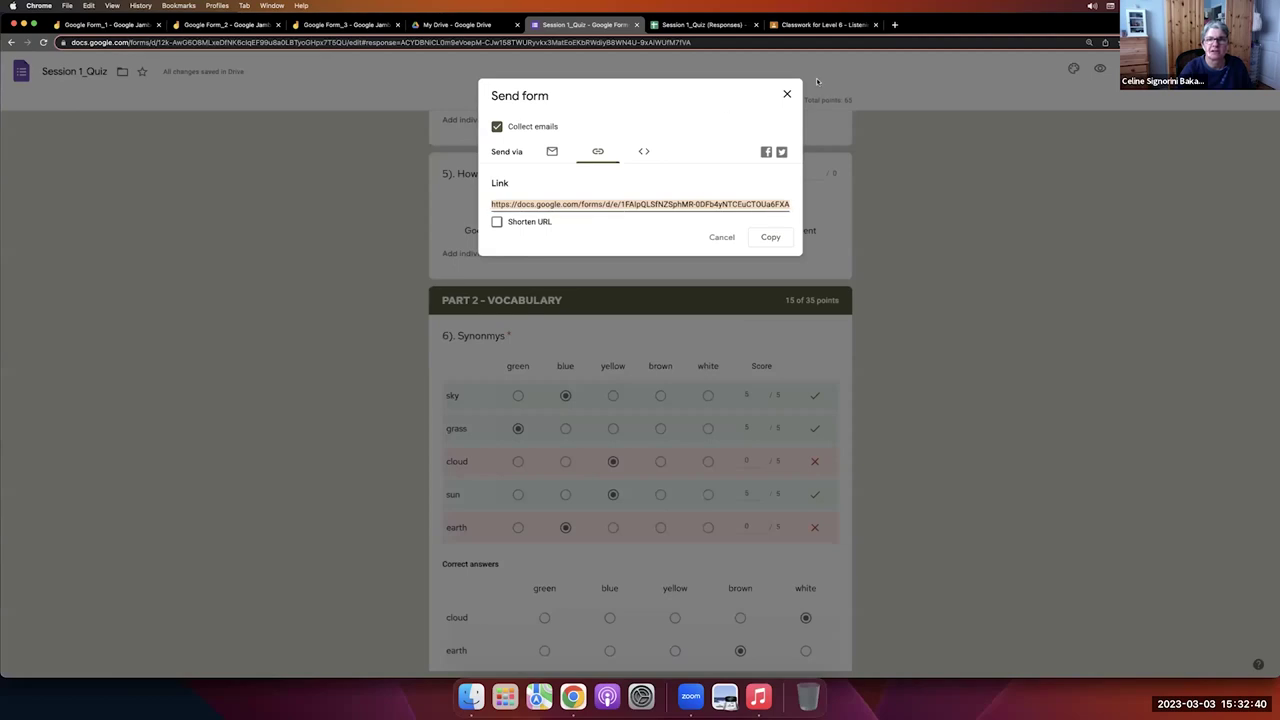
left_click(788, 94)
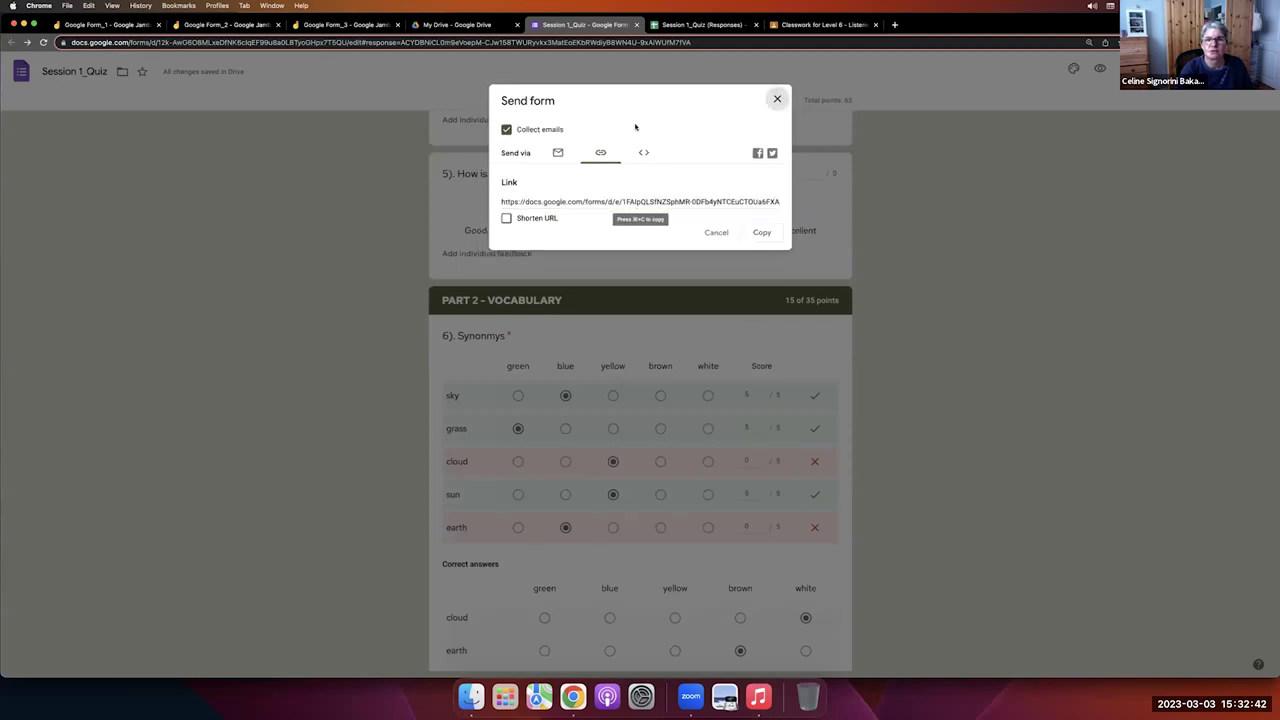
scroll(600, 180, "up", 10)
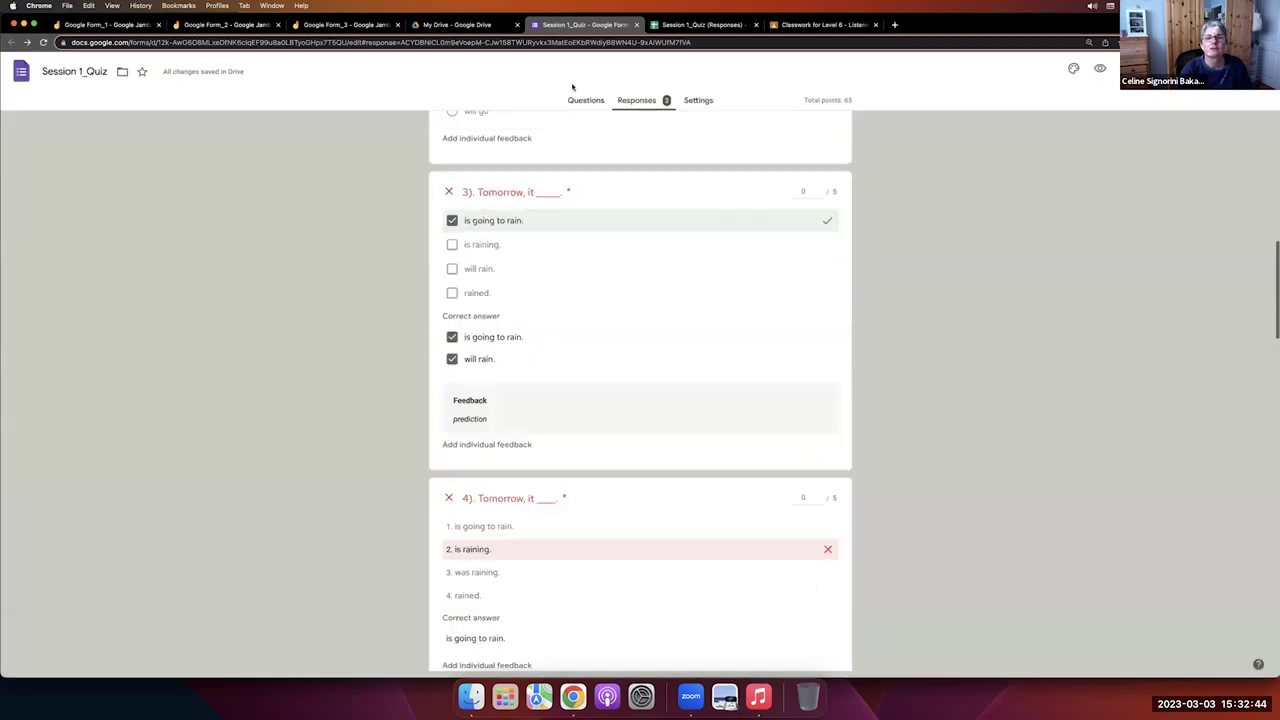
left_click(576, 101)
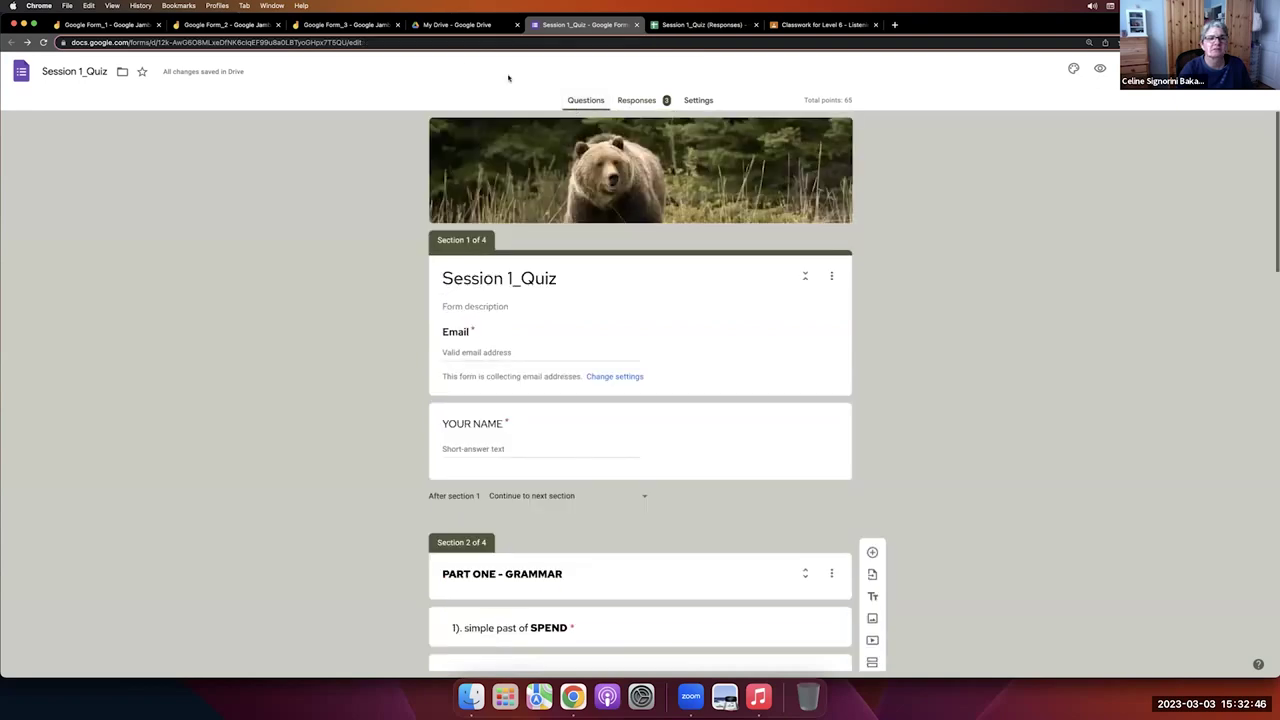
left_click(407, 42)
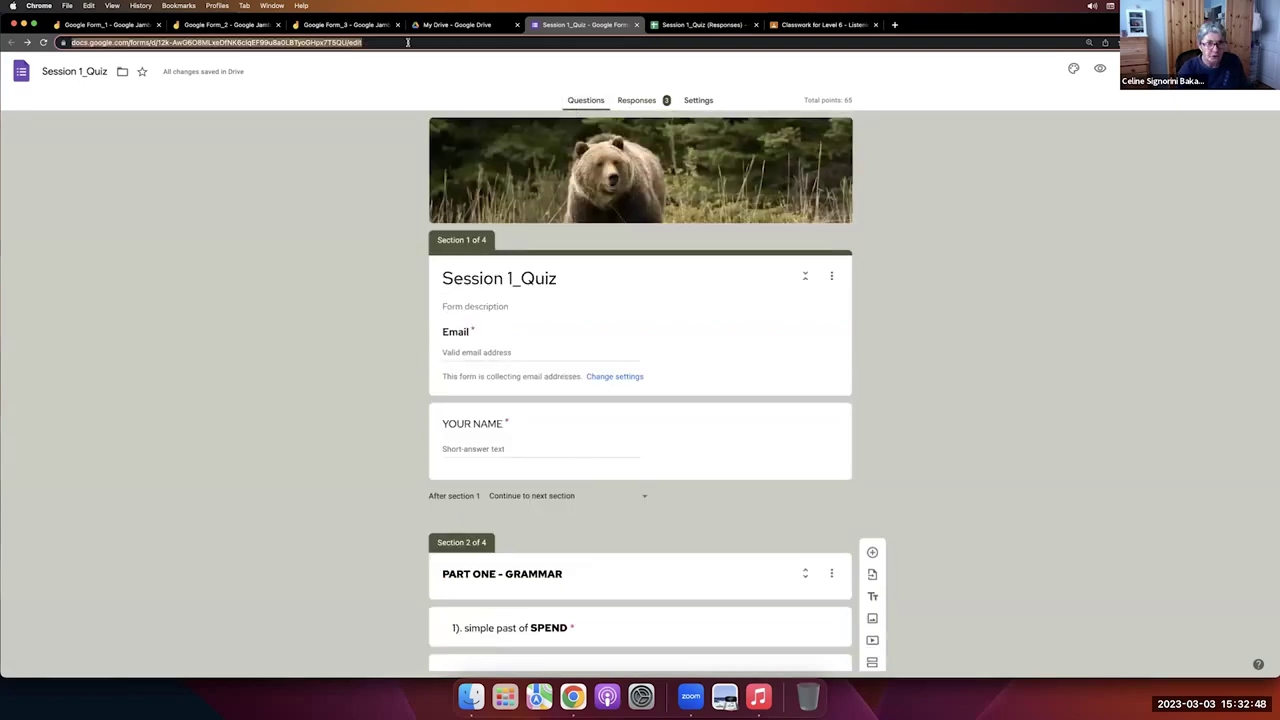
Attach the form's URL to the new assignment with its edit ending replaced by sharingview, and close Google Classroom without posting.
left_click(818, 24)
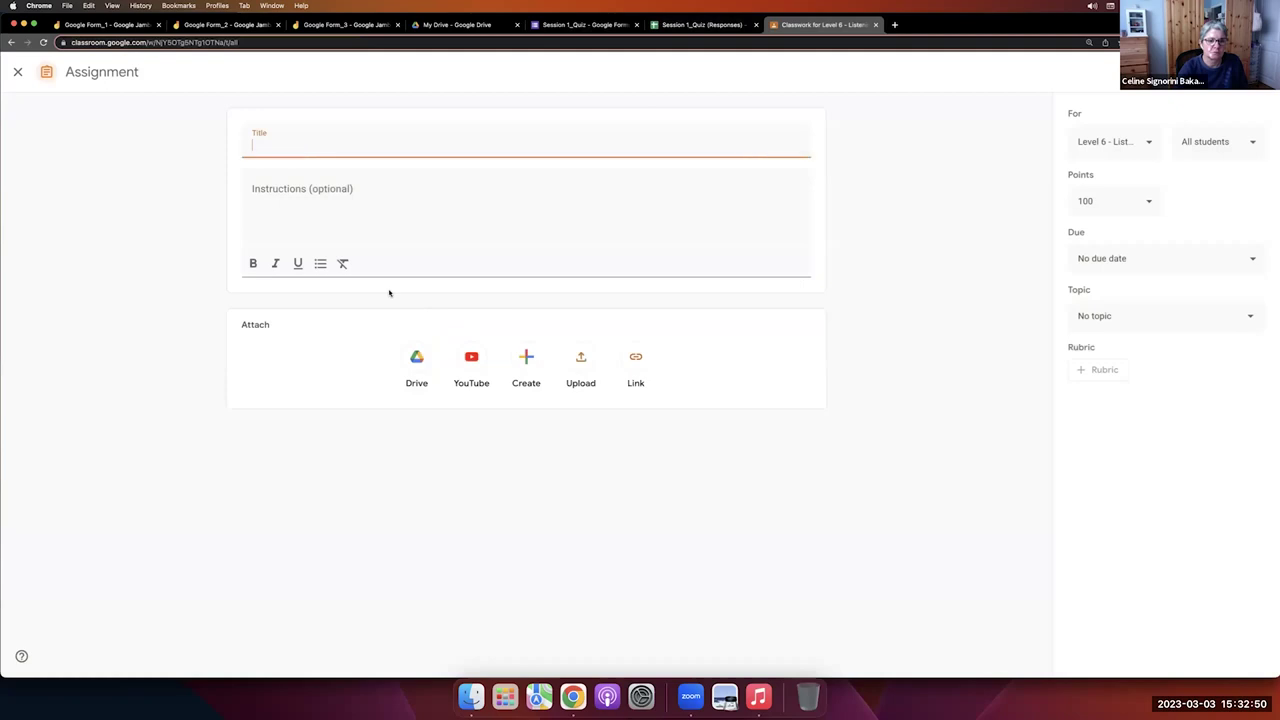
left_click(634, 362)
key("super+v")
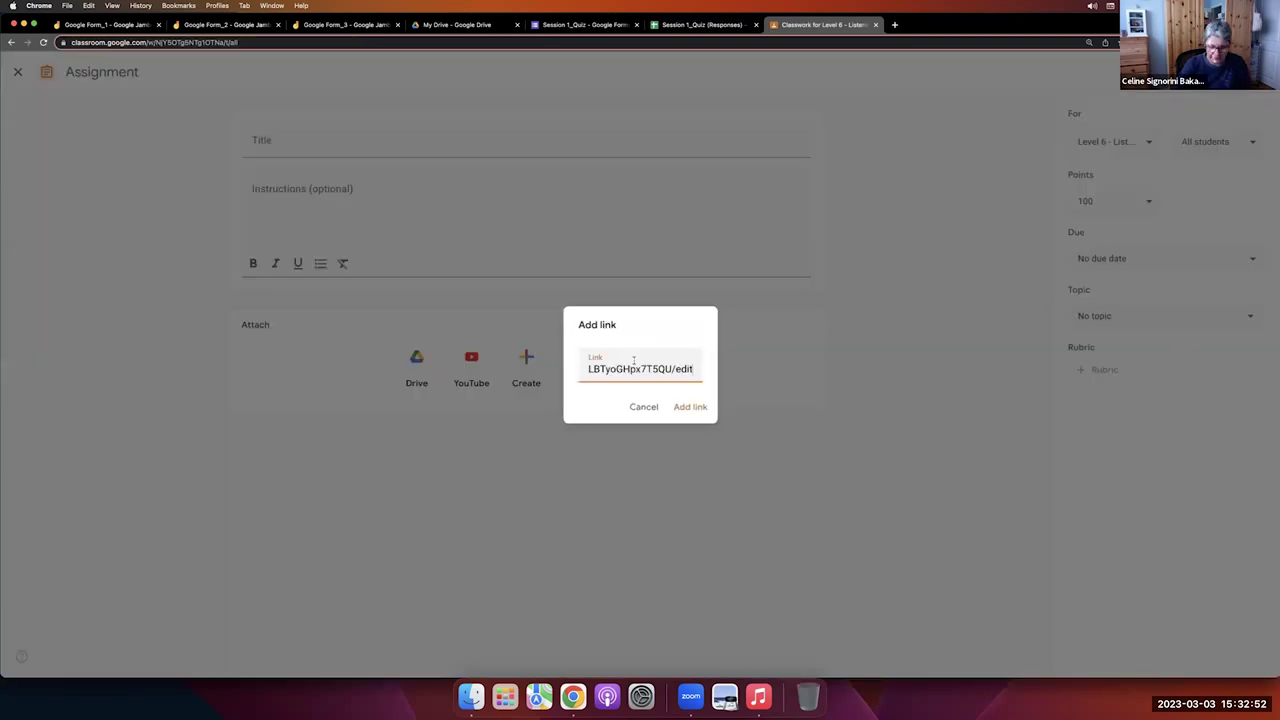
key("BackSpace")
key("BackSpace")
key("BackSpace")
key("BackSpace")
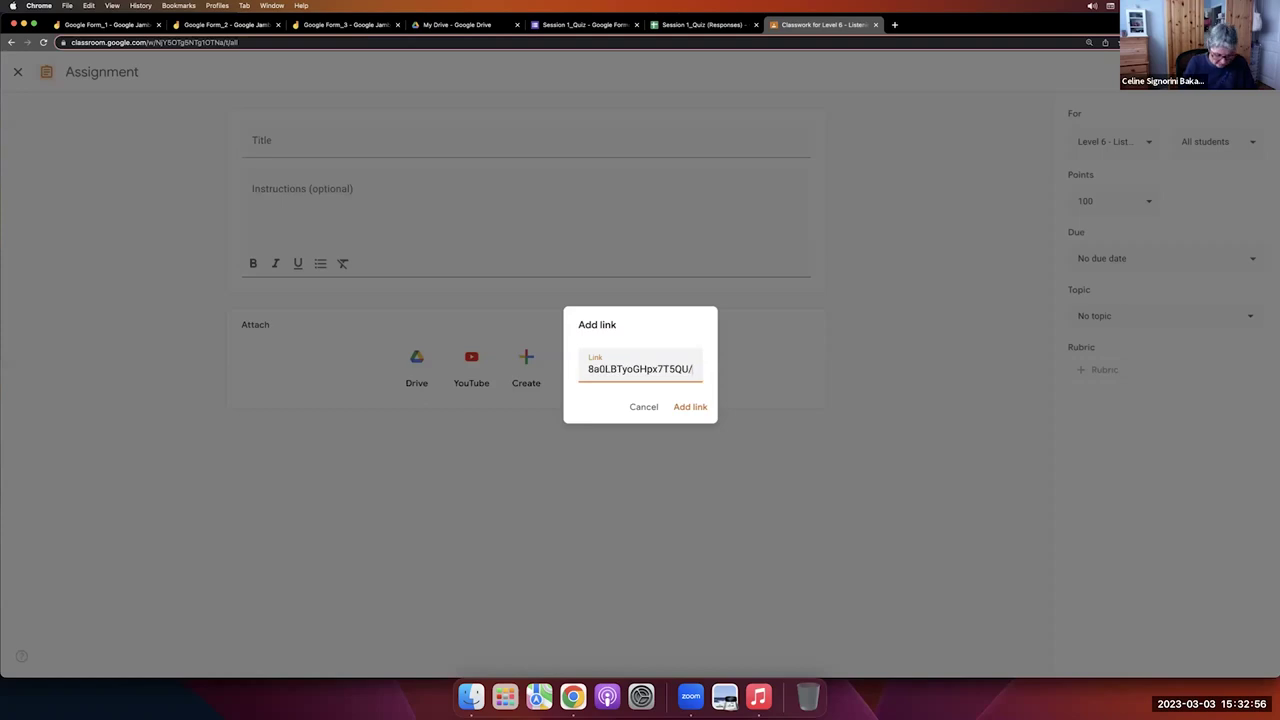
type("sharingview")
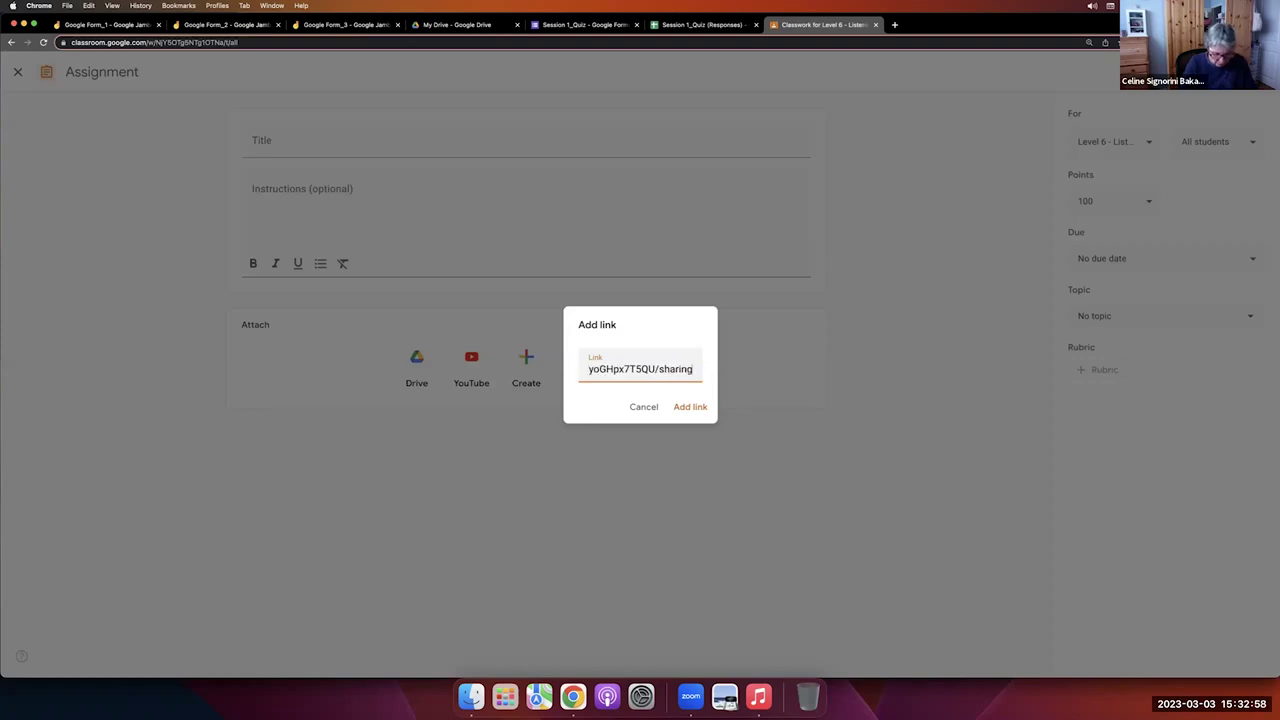
left_click(690, 407)
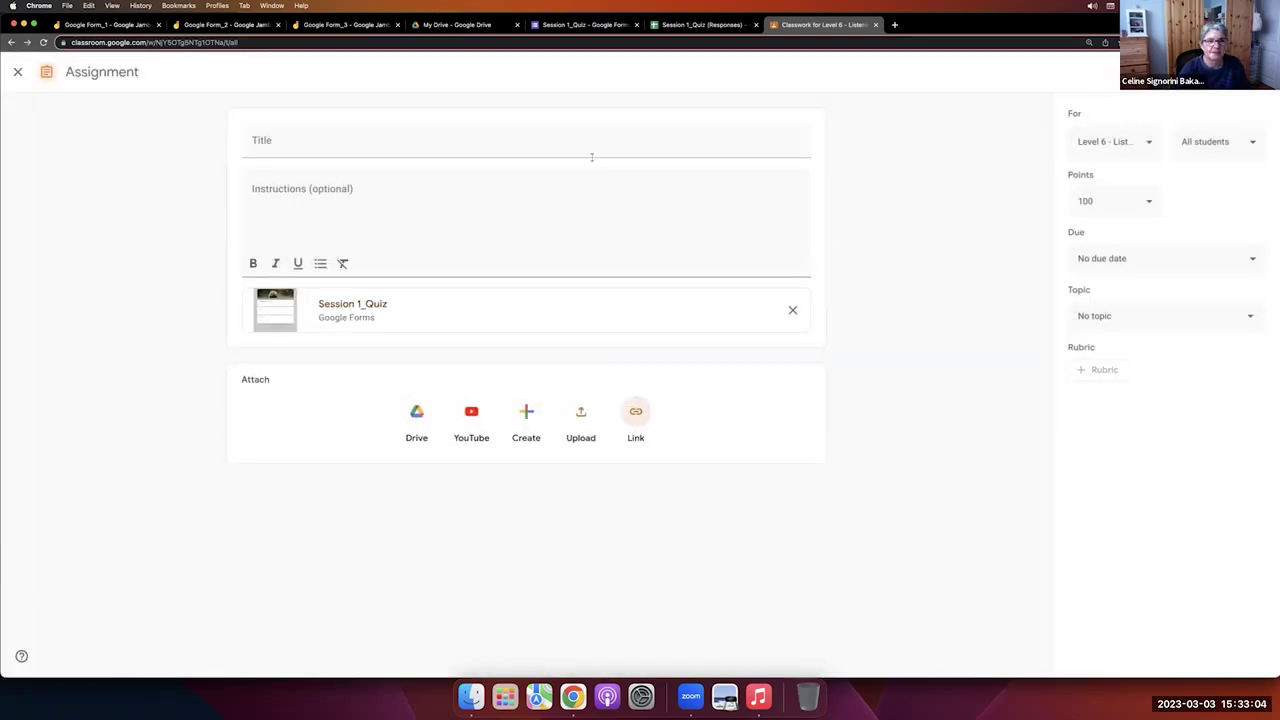
left_click(552, 146)
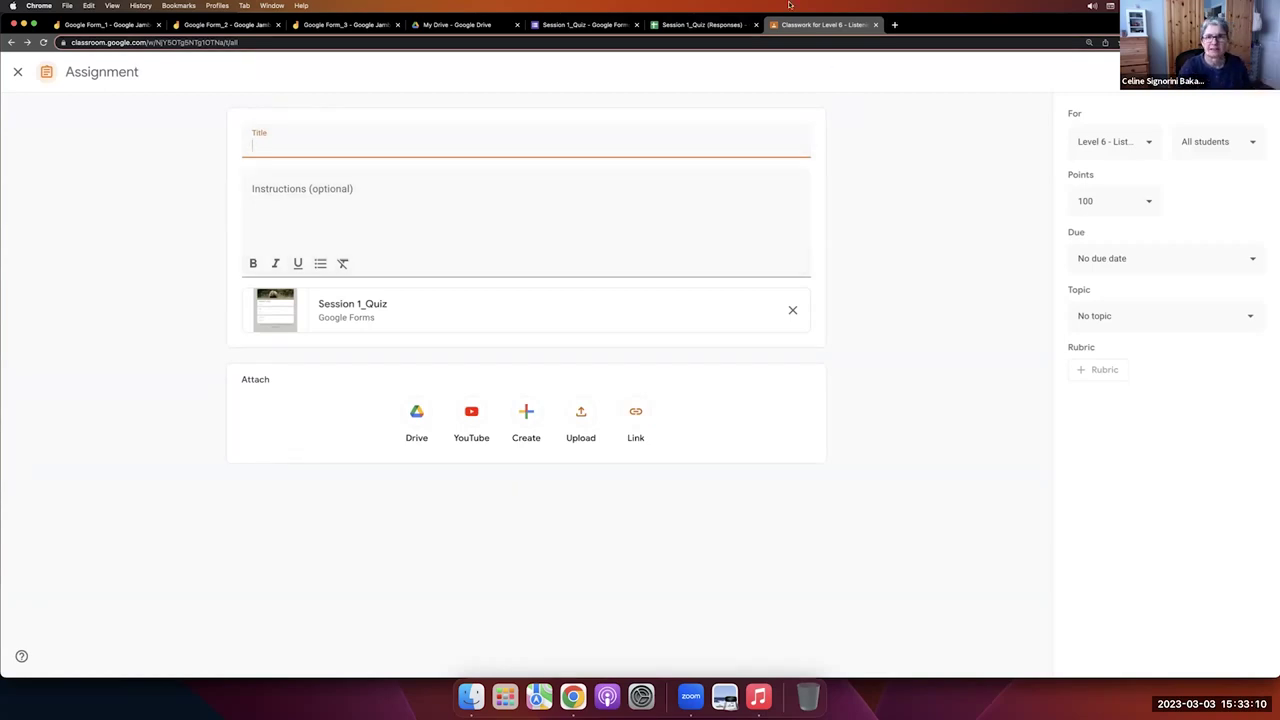
key("super+w")
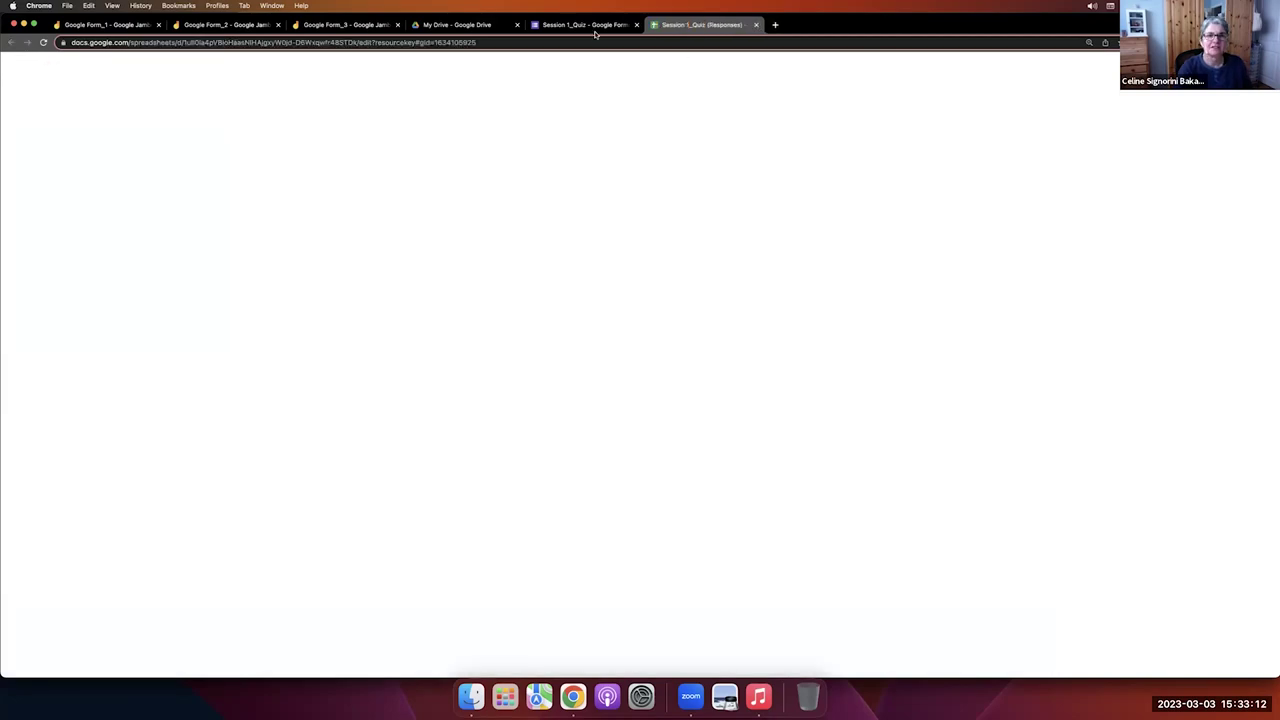
View the link option for sending the Session 1_Quiz form, and return to the benefits frame in the Google Form_3 Jamboard.
left_click(596, 28)
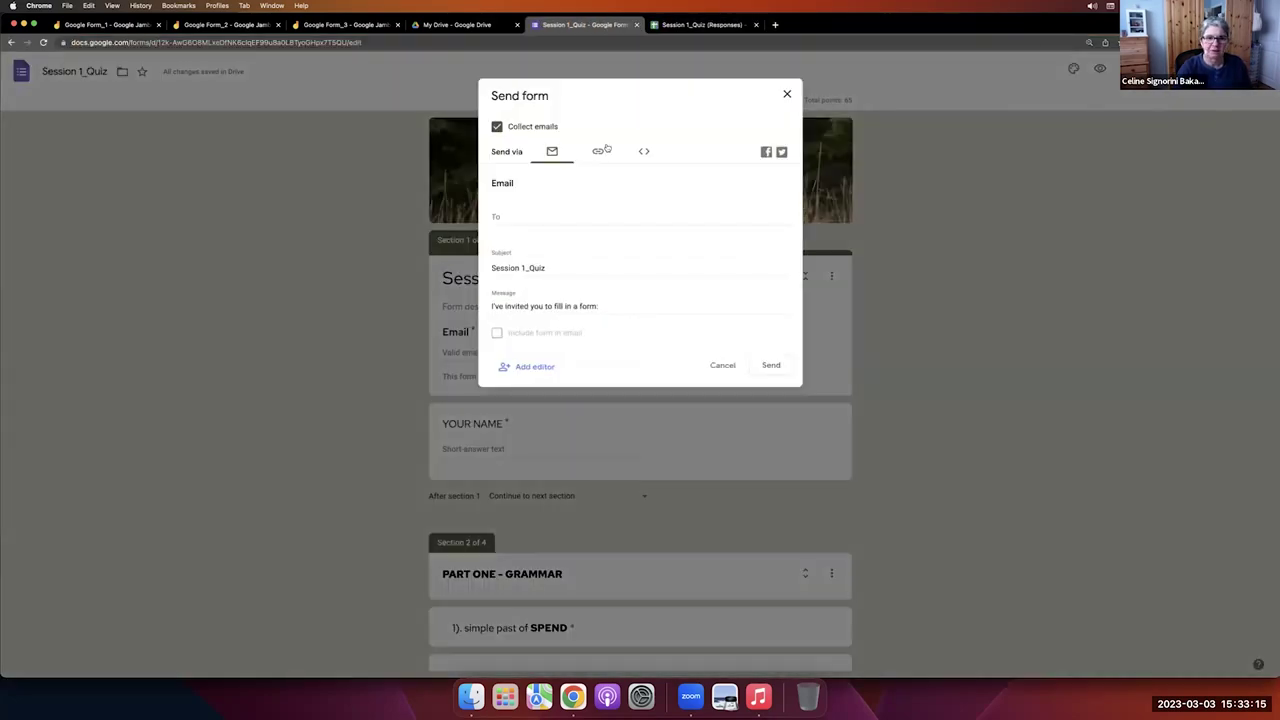
left_click(600, 151)
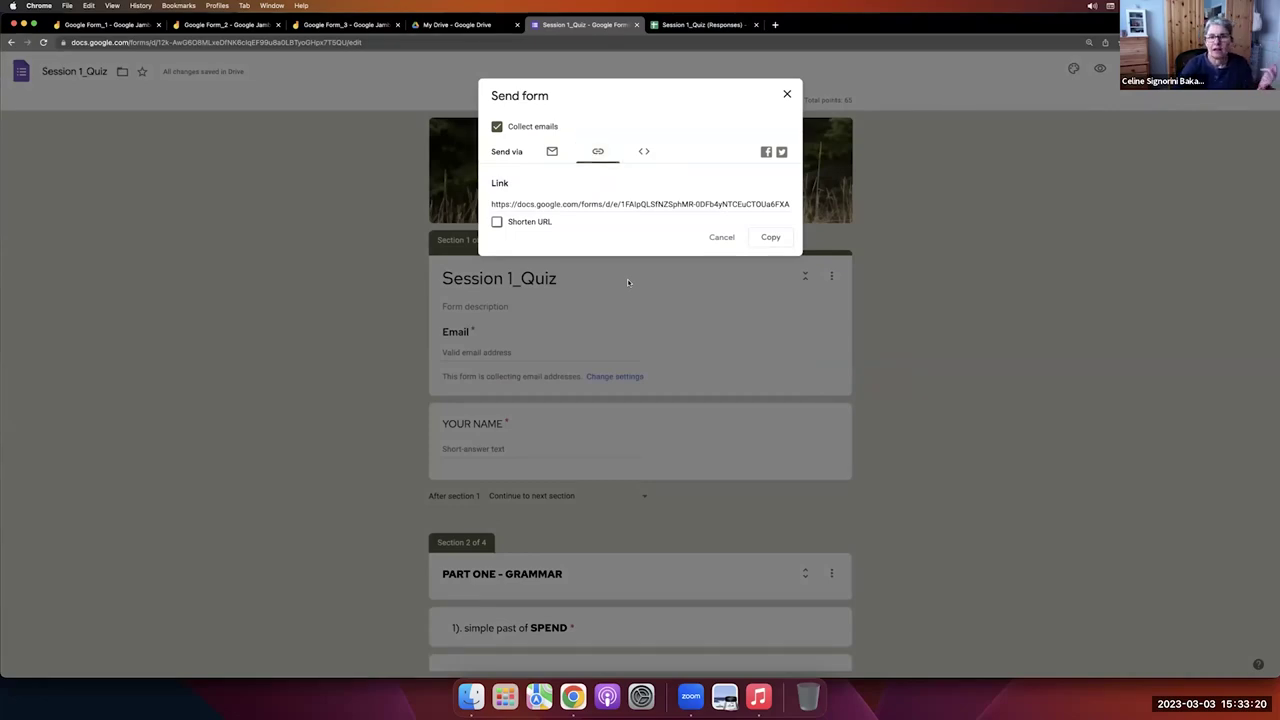
left_click(334, 22)
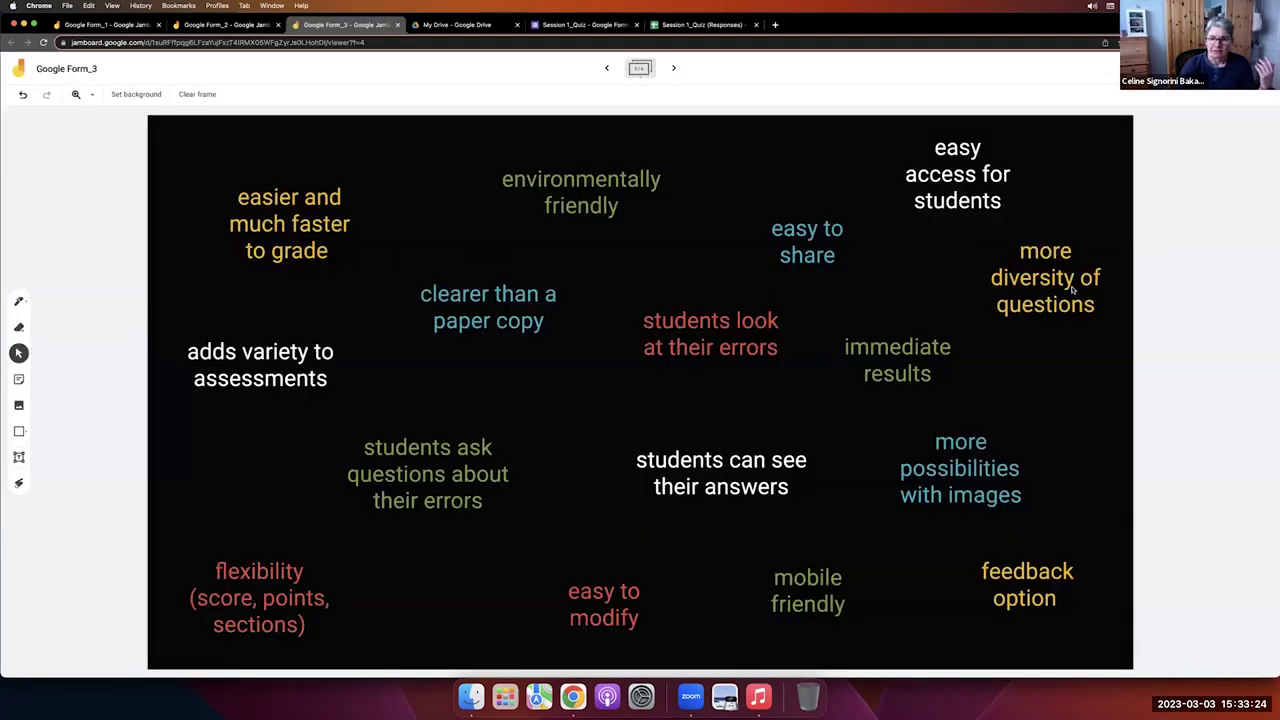
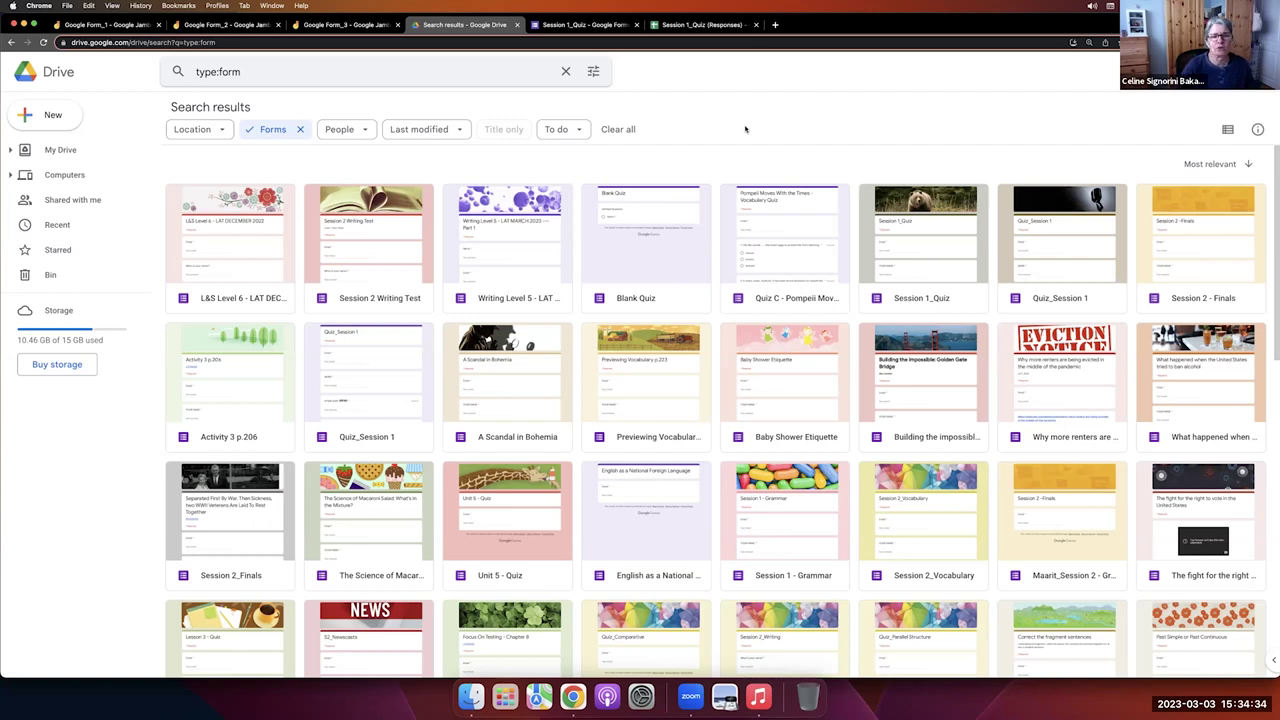
Return to the Session 1_Quiz form, look over its send and more options, and bring up the settings for adding collaborators.
left_click(590, 25)
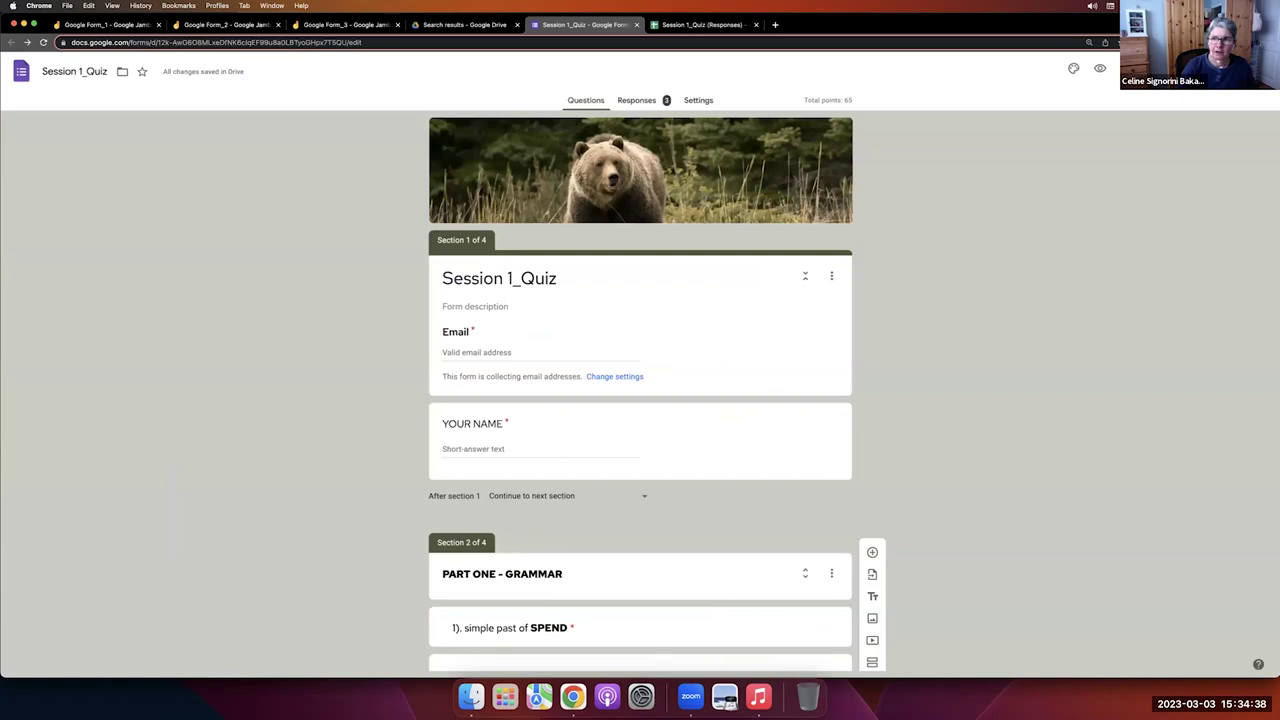
left_click(1235, 70)
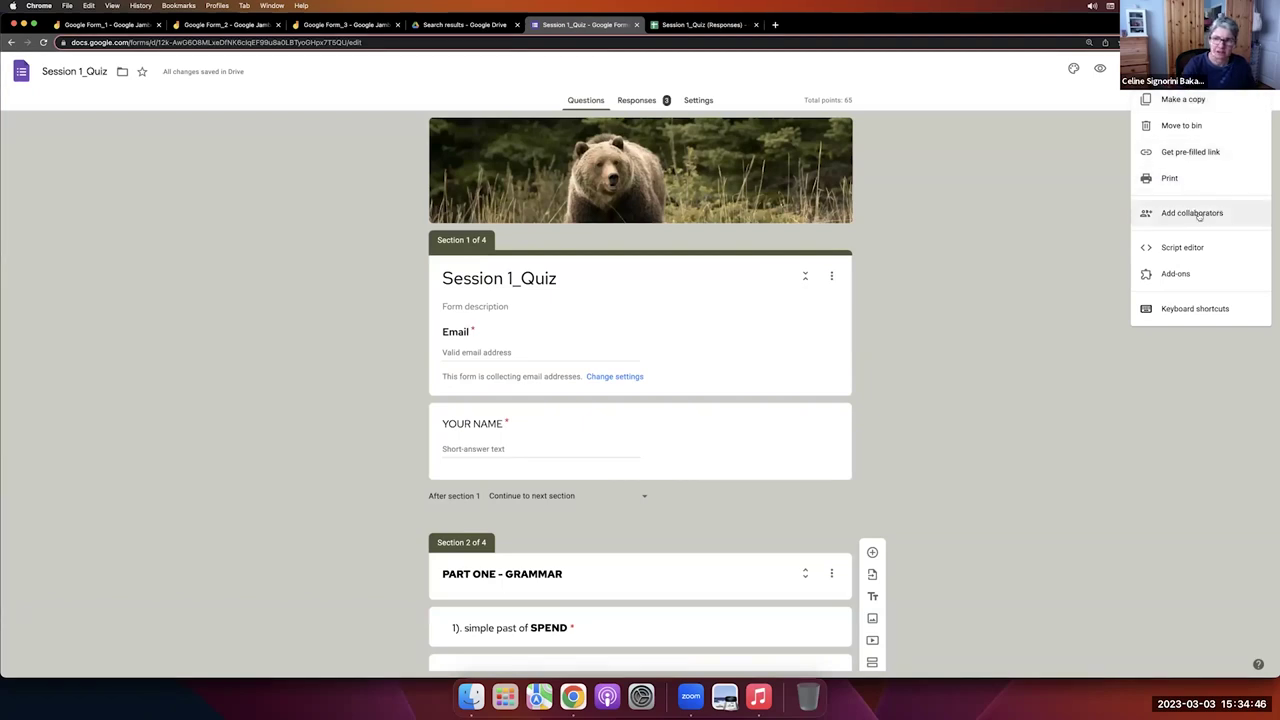
key("Escape")
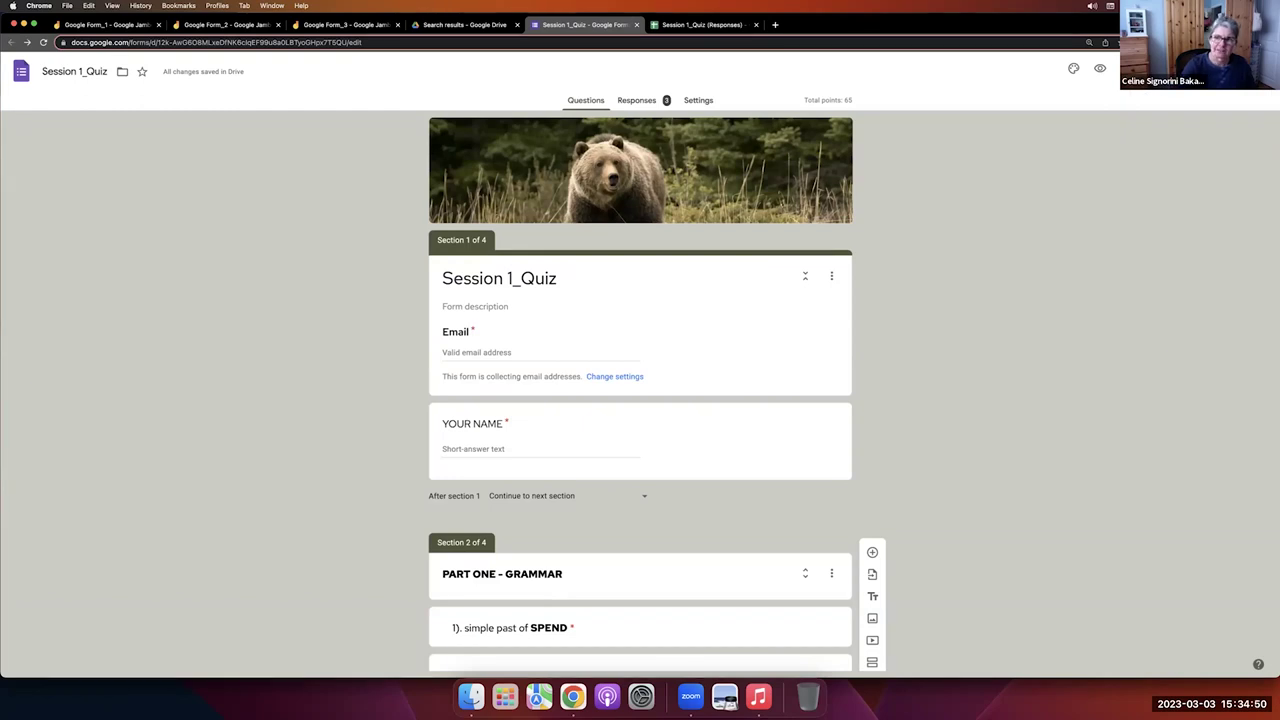
left_click(1150, 71)
left_click(788, 95)
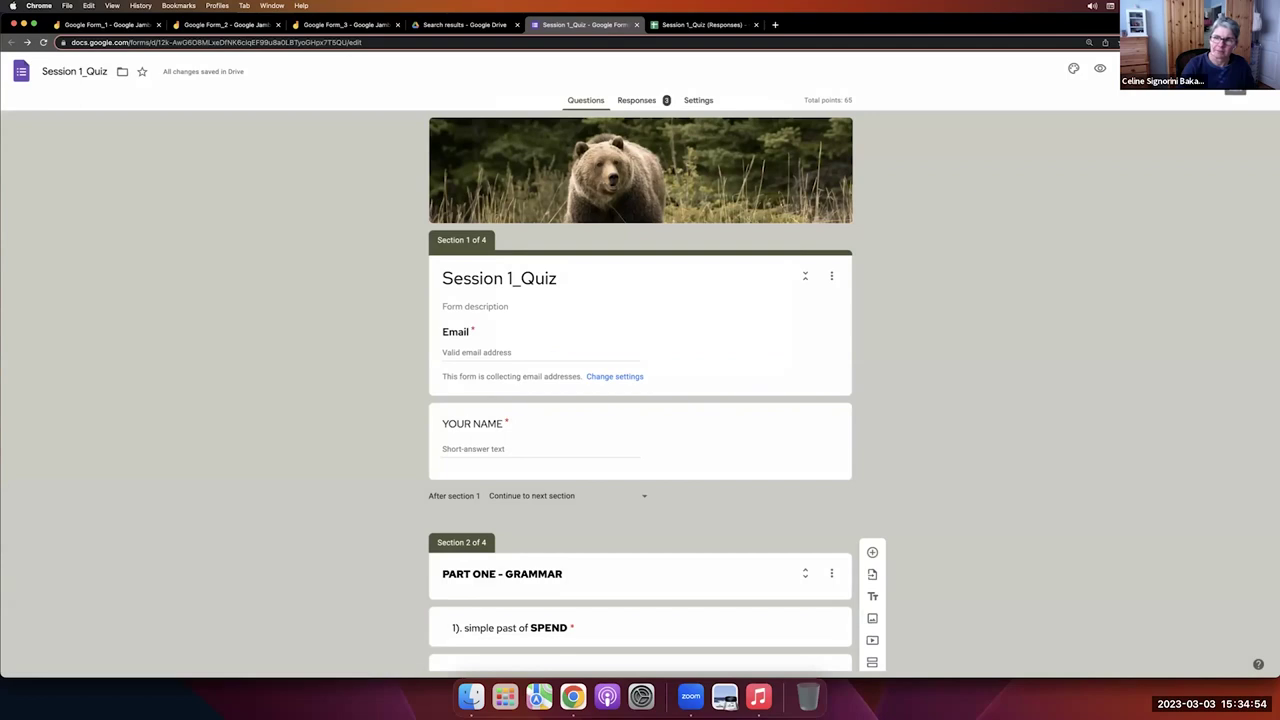
left_click(1205, 71)
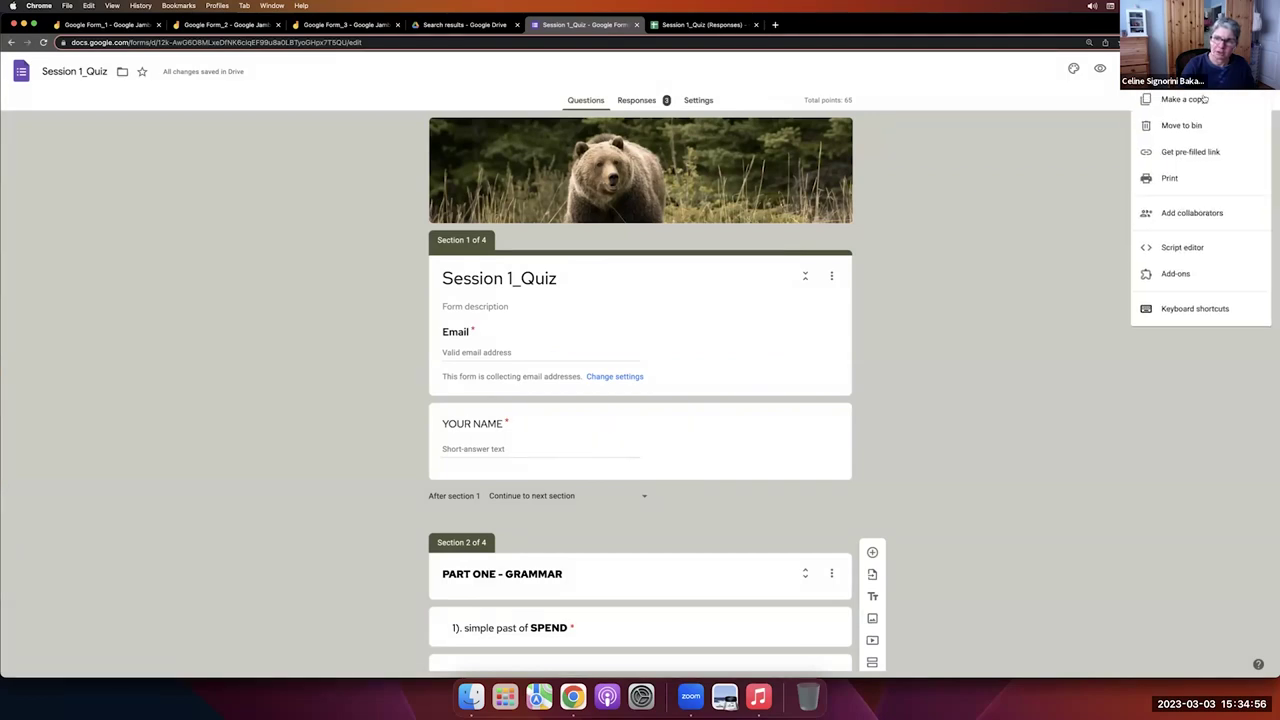
left_click(1190, 213)
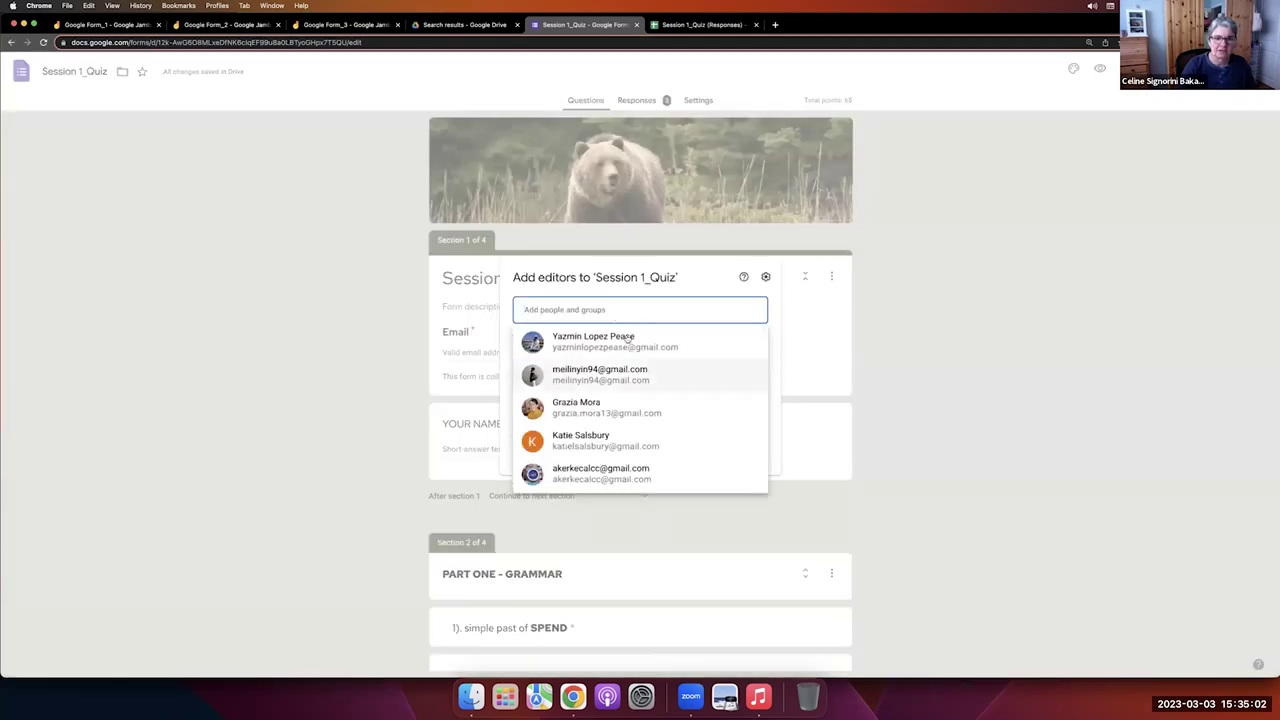
Add the first suggested contact as an Editor of Session 1_Quiz and send the invitation with notification enabled.
left_click(700, 277)
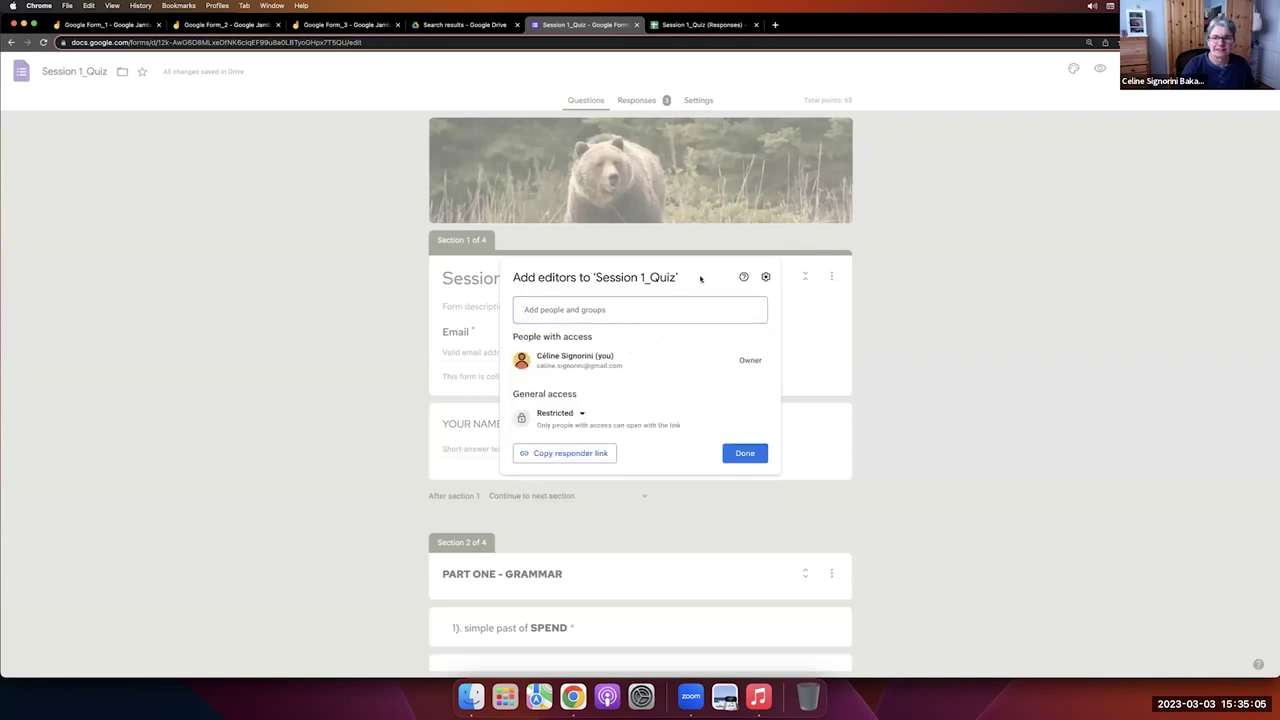
left_click(597, 316)
left_click(640, 340)
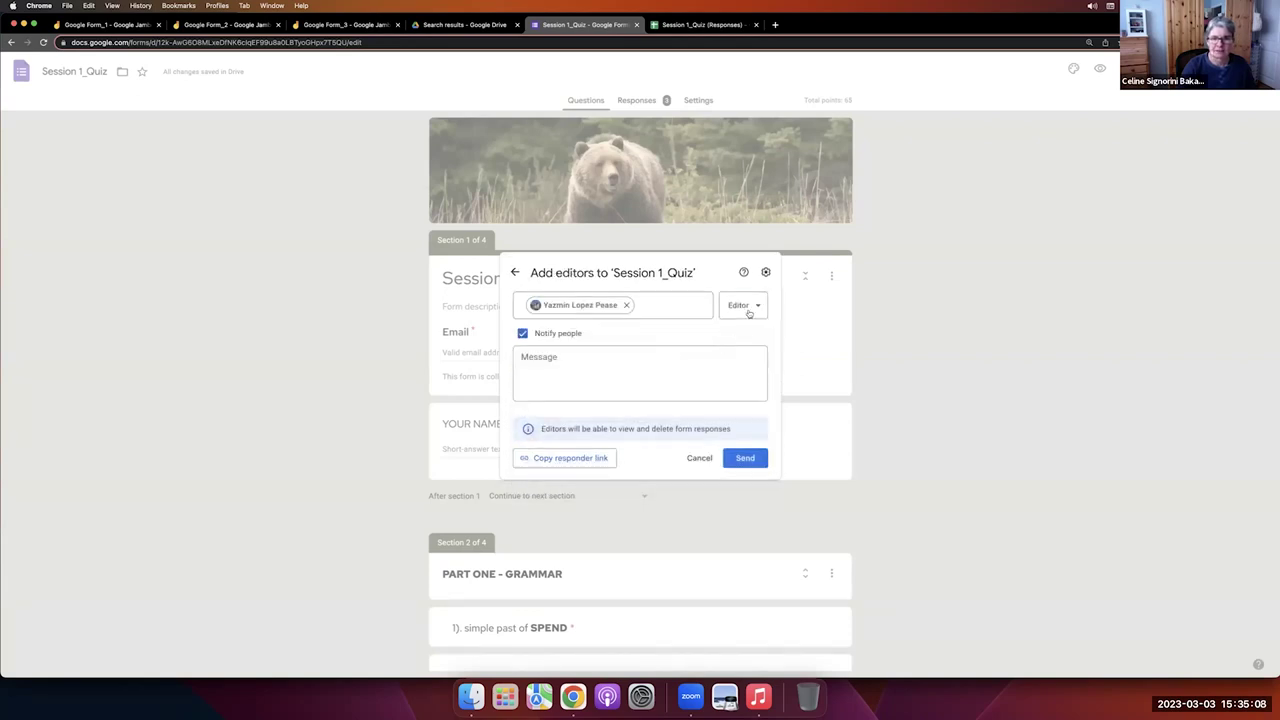
left_click(755, 306)
left_click(738, 305)
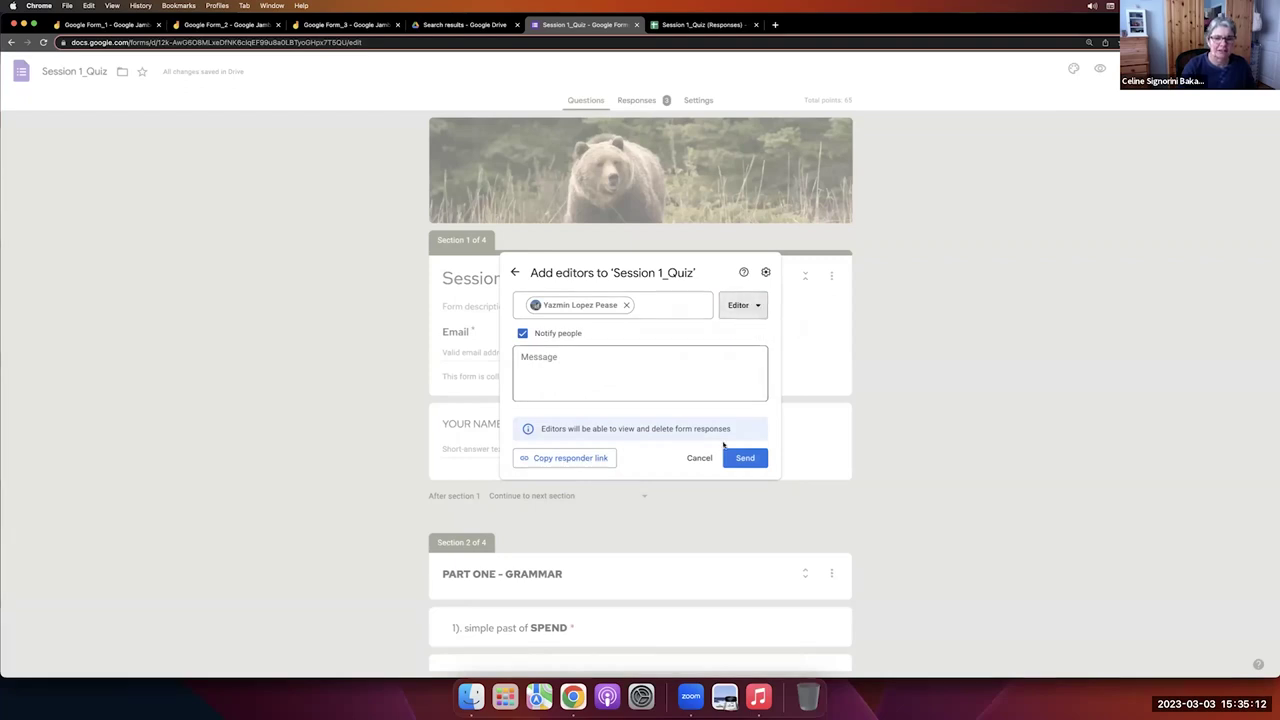
left_click(730, 452)
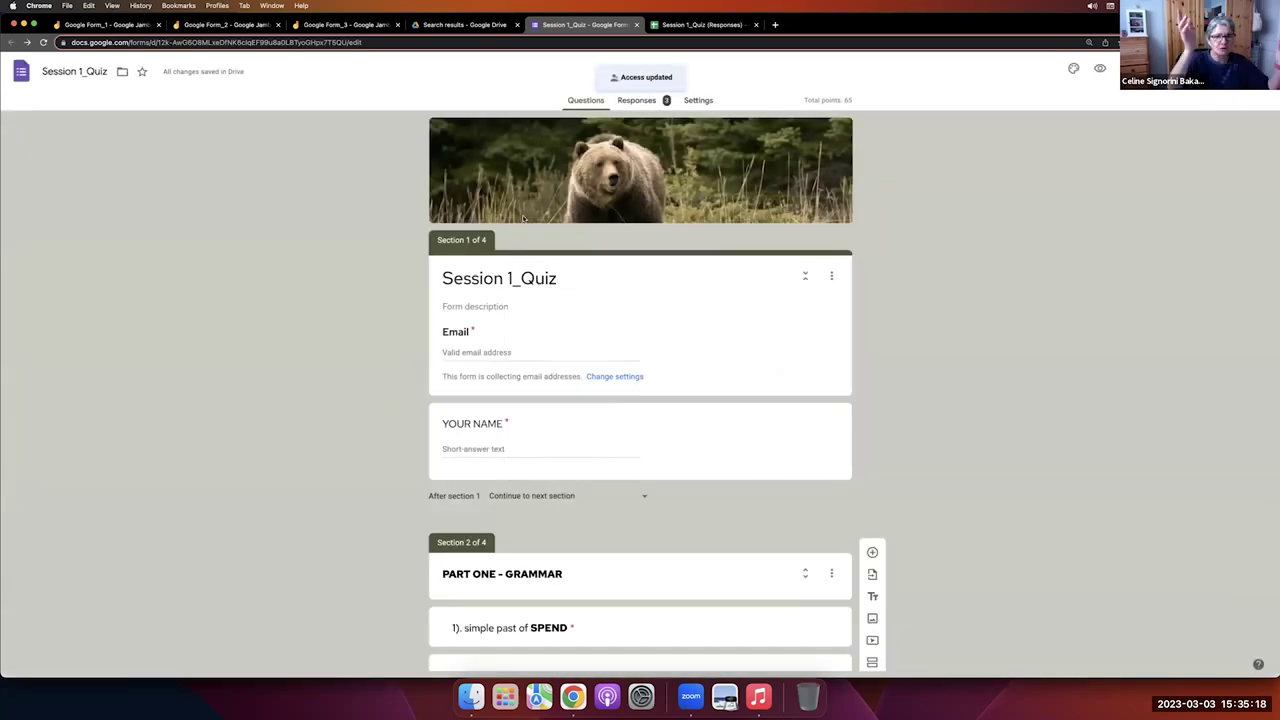
Review the individual responses to Session 1_Quiz, with a brief look at the form search results in Drive.
left_click(637, 102)
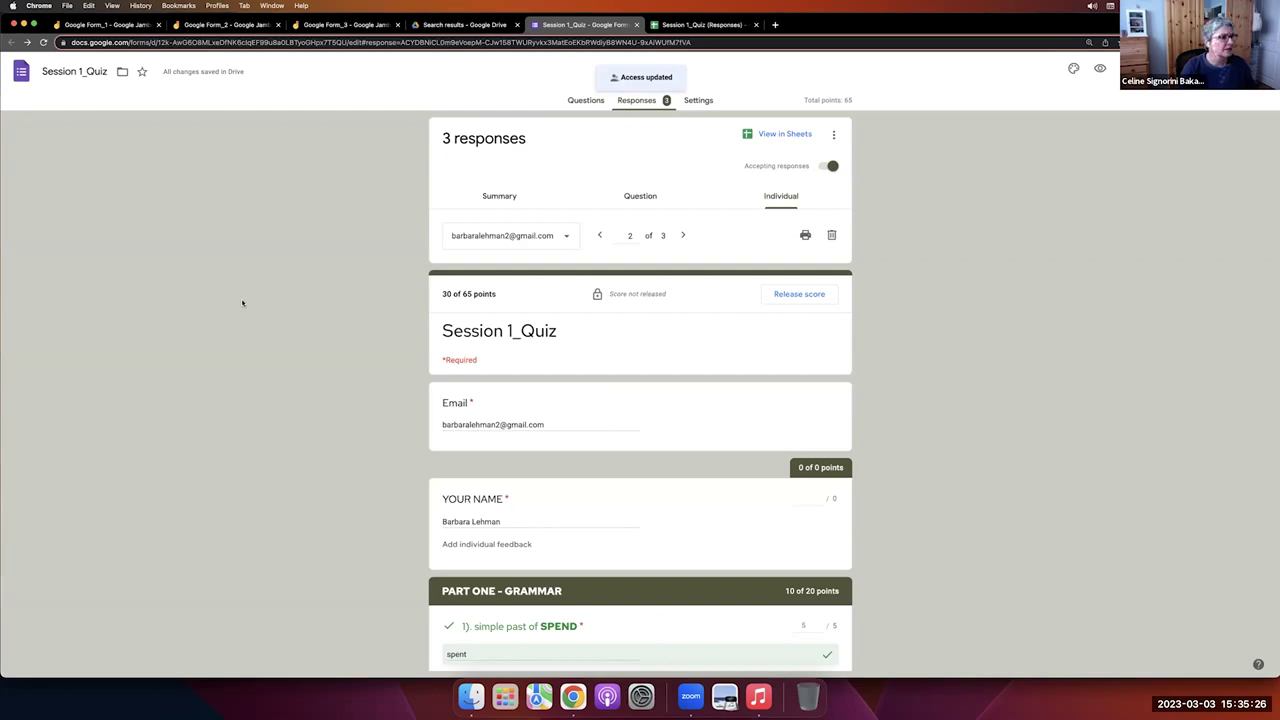
left_click(489, 28)
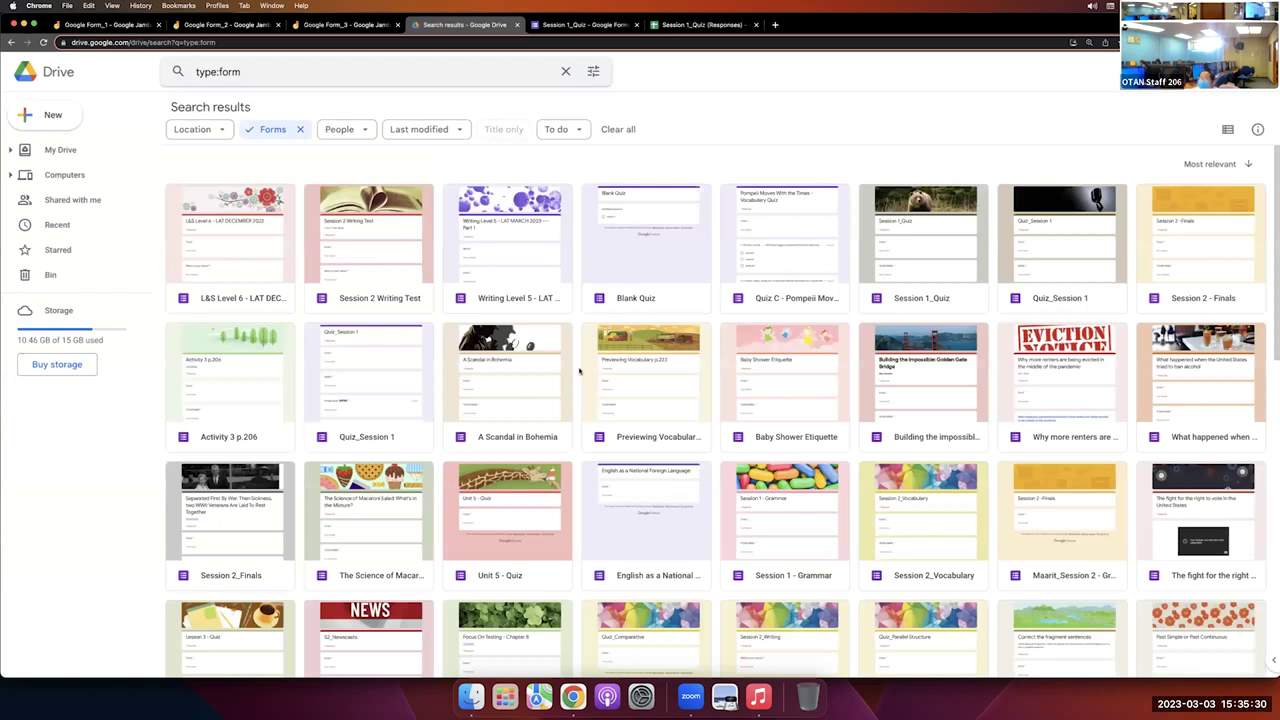
left_click(610, 28)
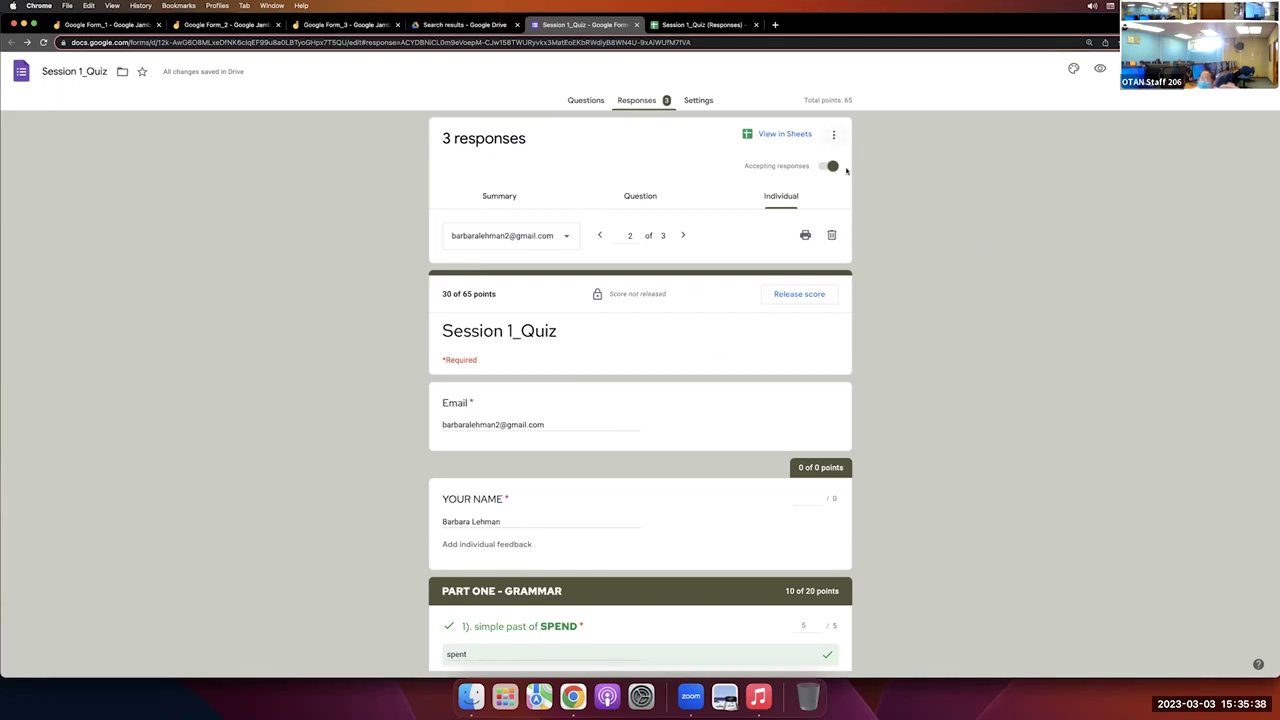
scroll(833, 339, "down", 3)
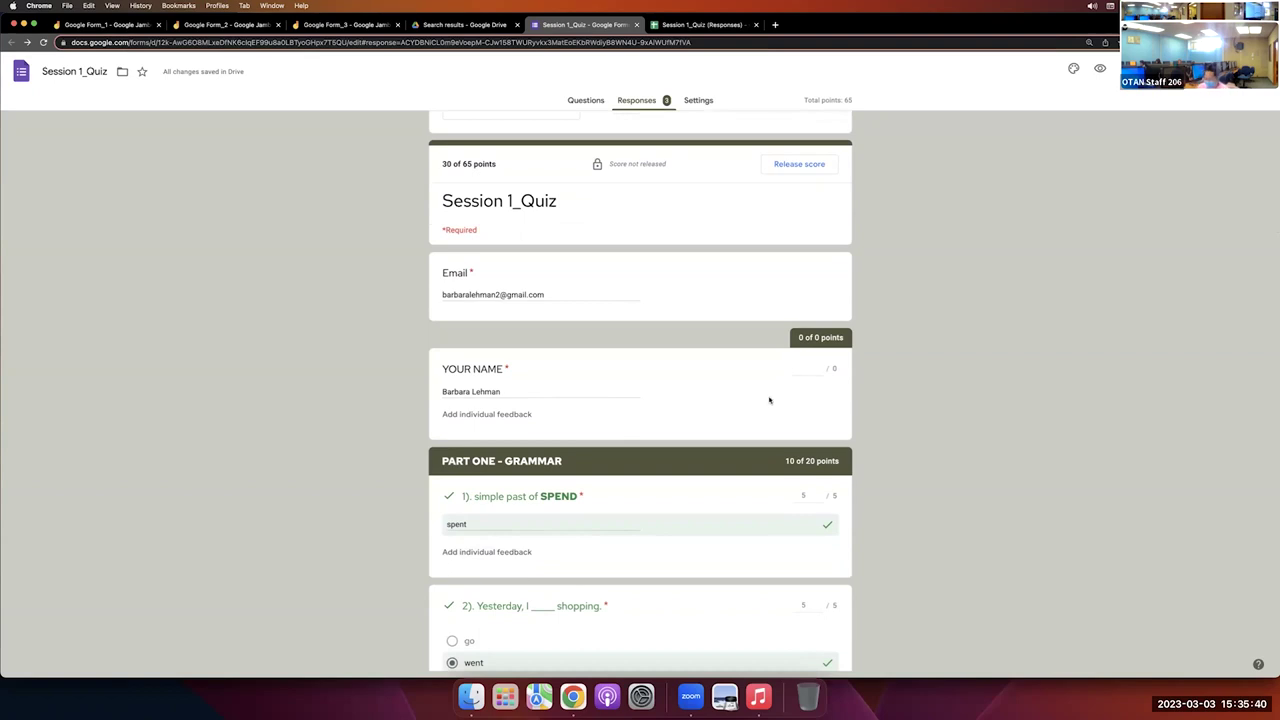
scroll(820, 317, "down", 2)
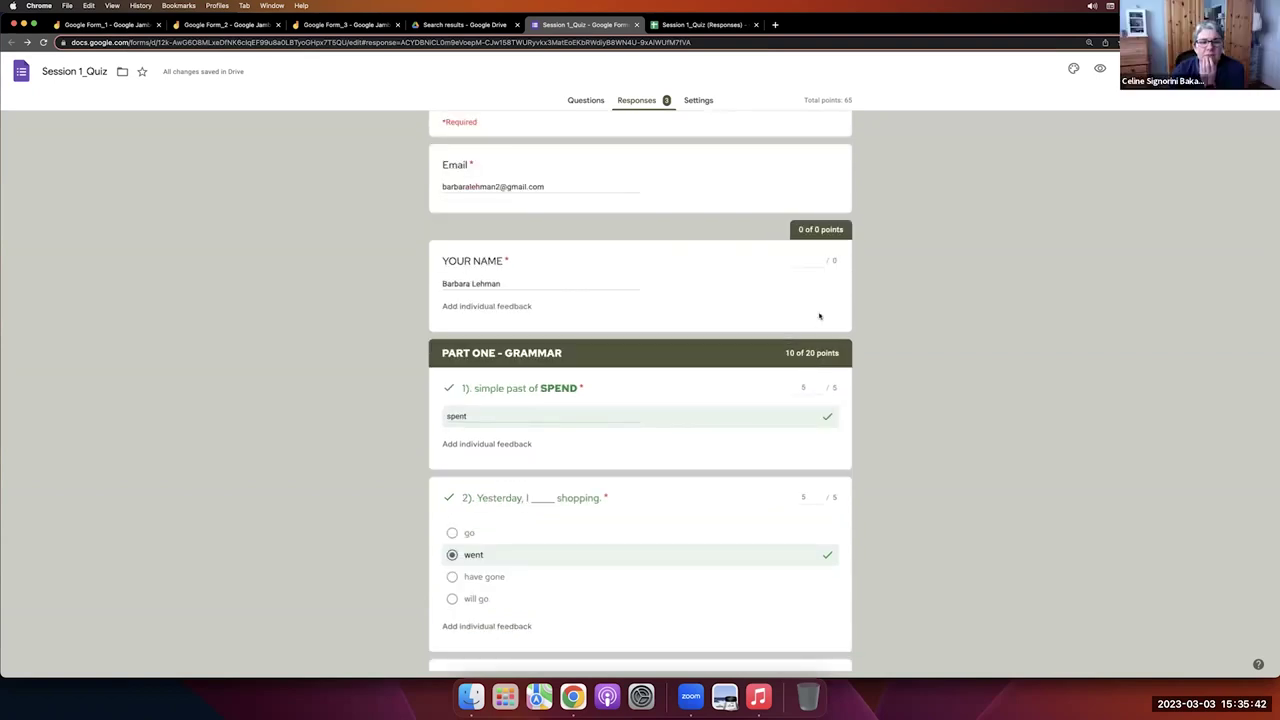
Add an untitled question of the Time type below YOUR NAME in section 1 of Session 1_Quiz.
left_click(586, 100)
scroll(676, 350, "down", 5)
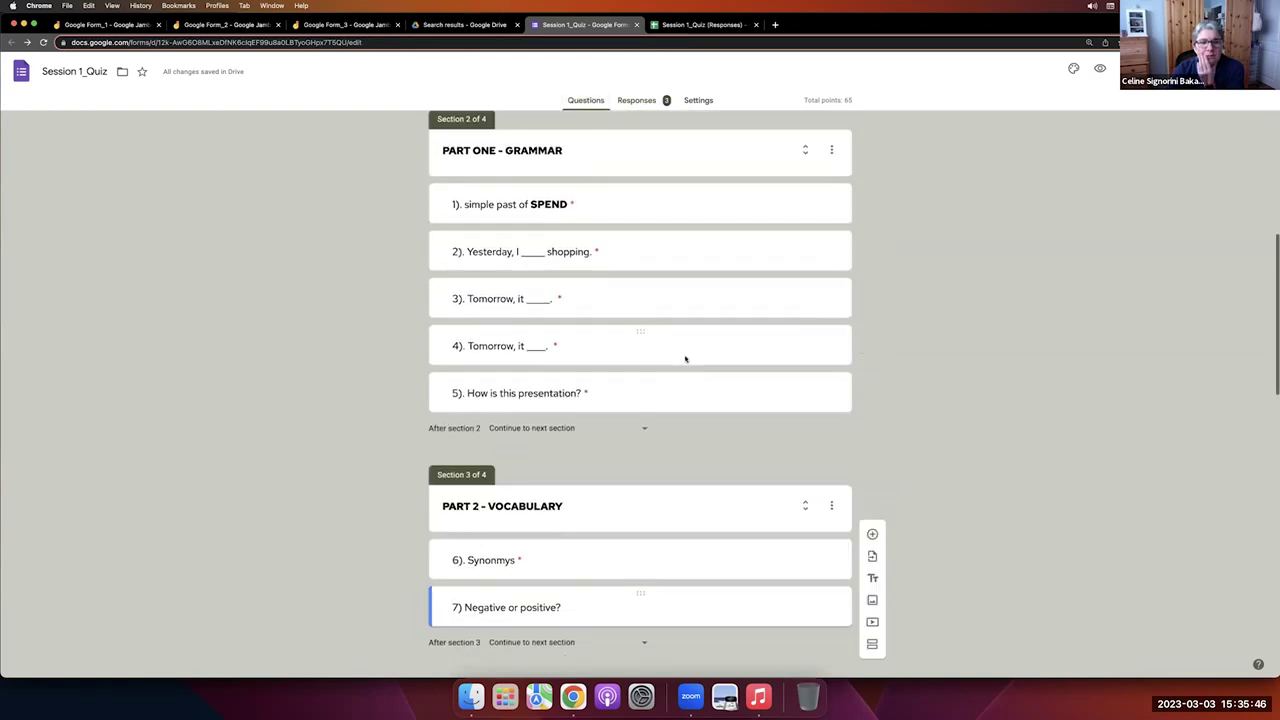
scroll(676, 346, "up", 2)
left_click(749, 177)
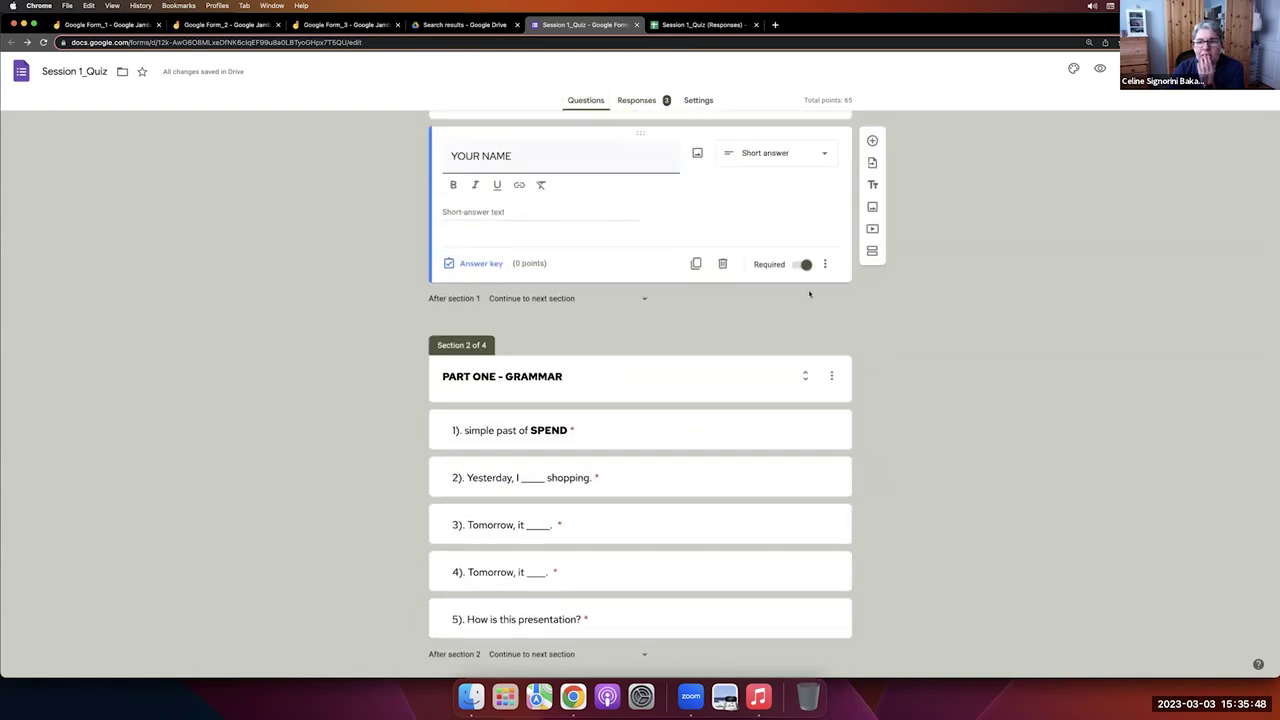
left_click(872, 140)
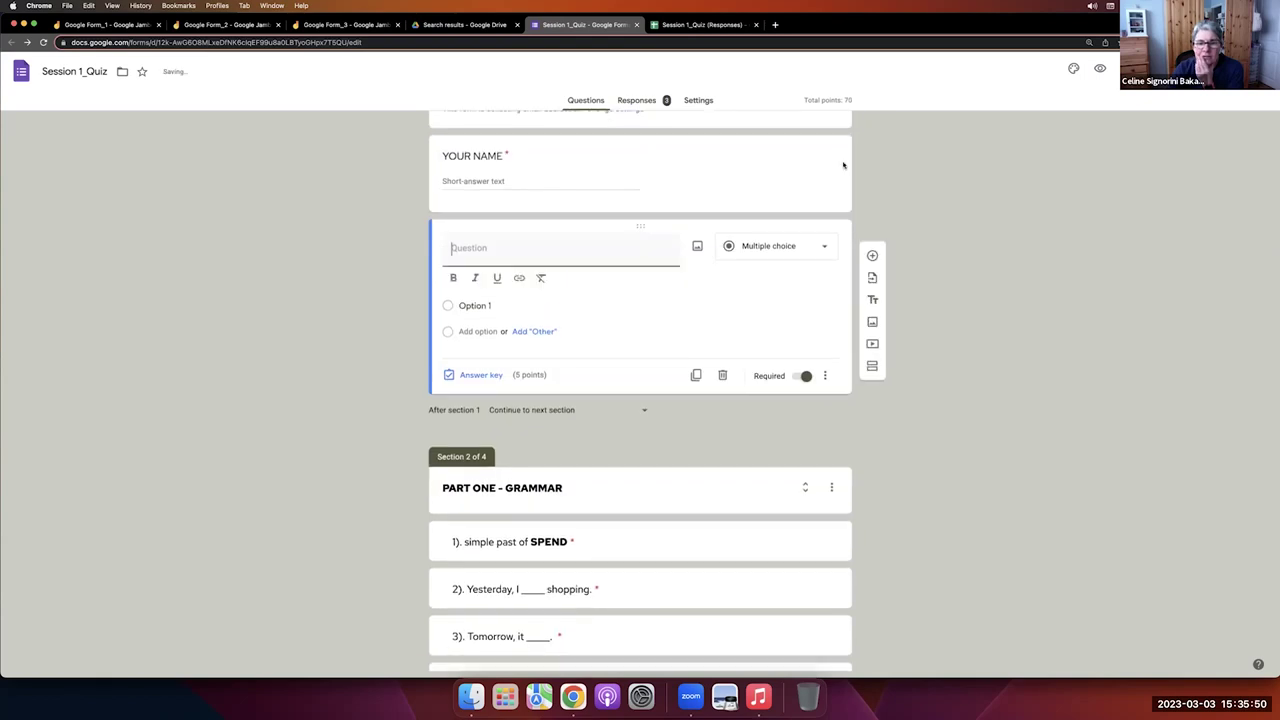
left_click(800, 246)
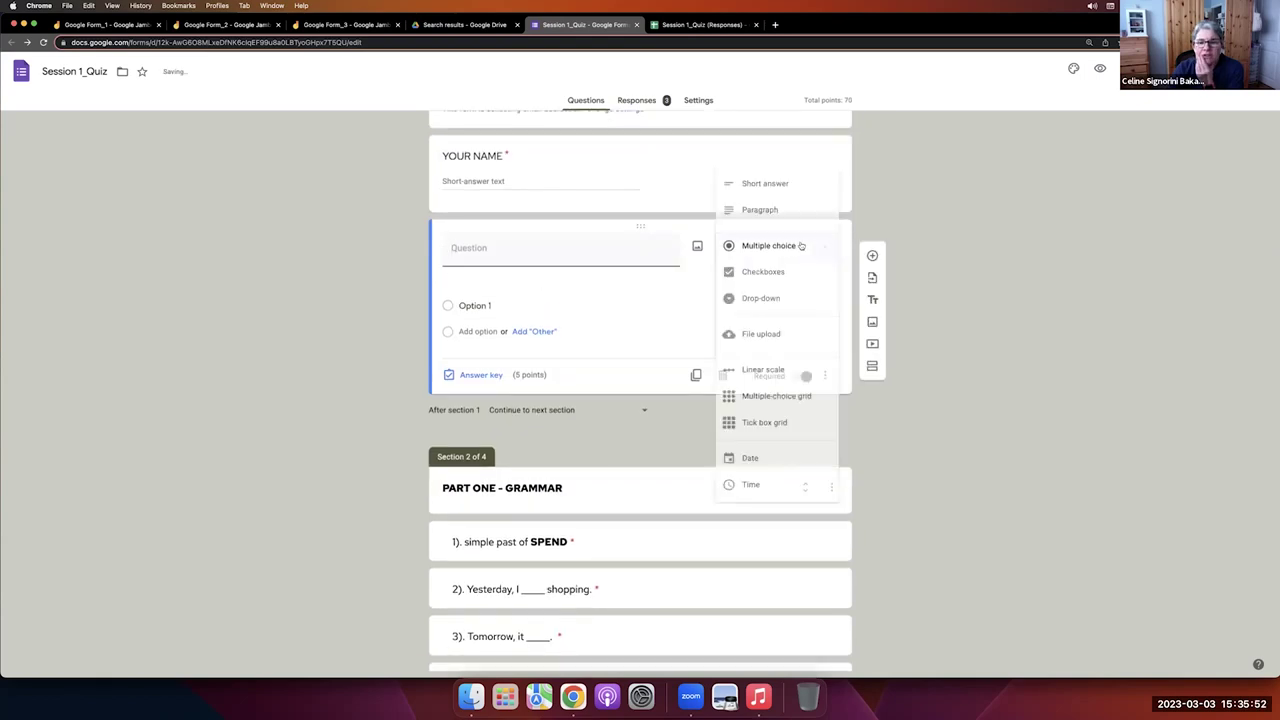
left_click(755, 484)
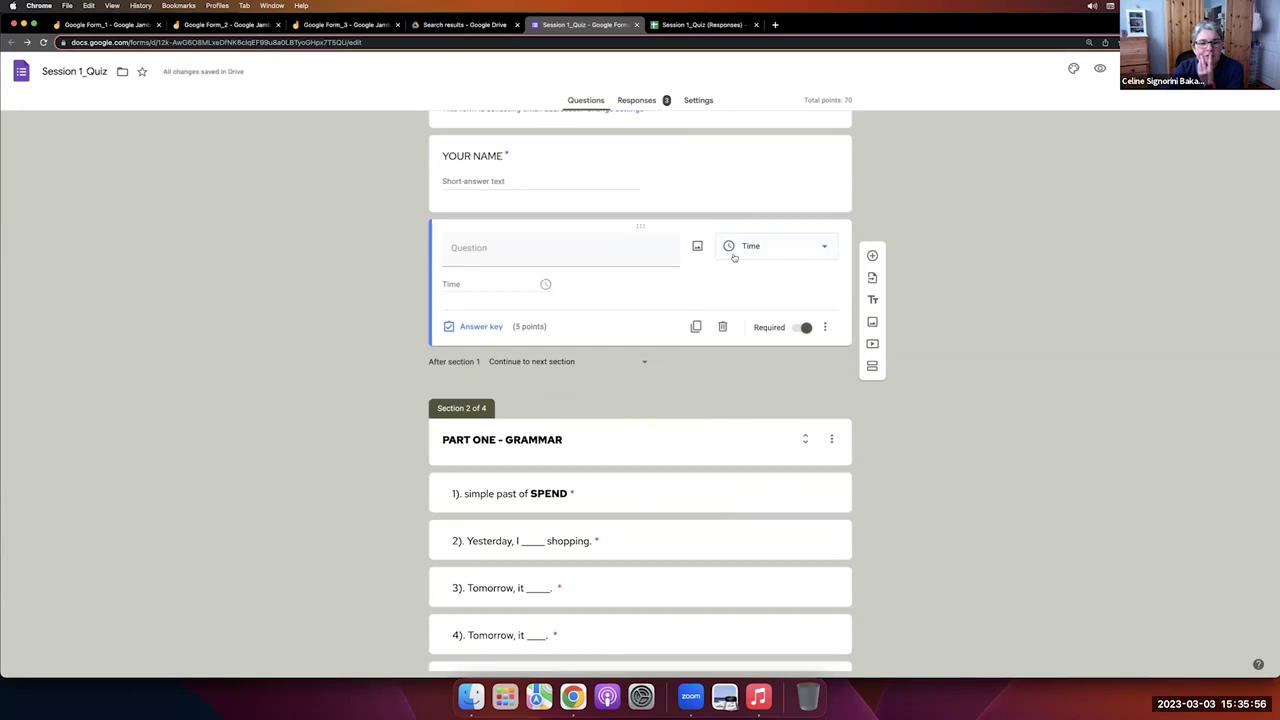
left_click(525, 263)
left_click(469, 287)
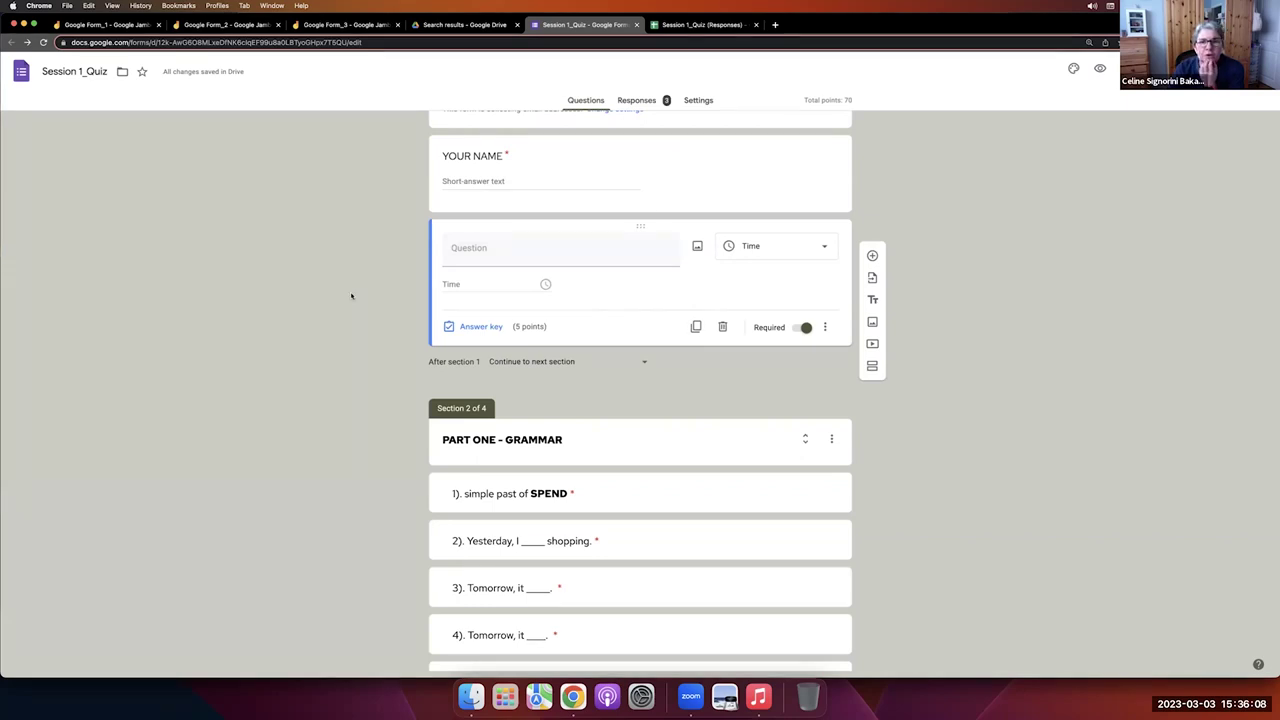
scroll(659, 207, "up", 2)
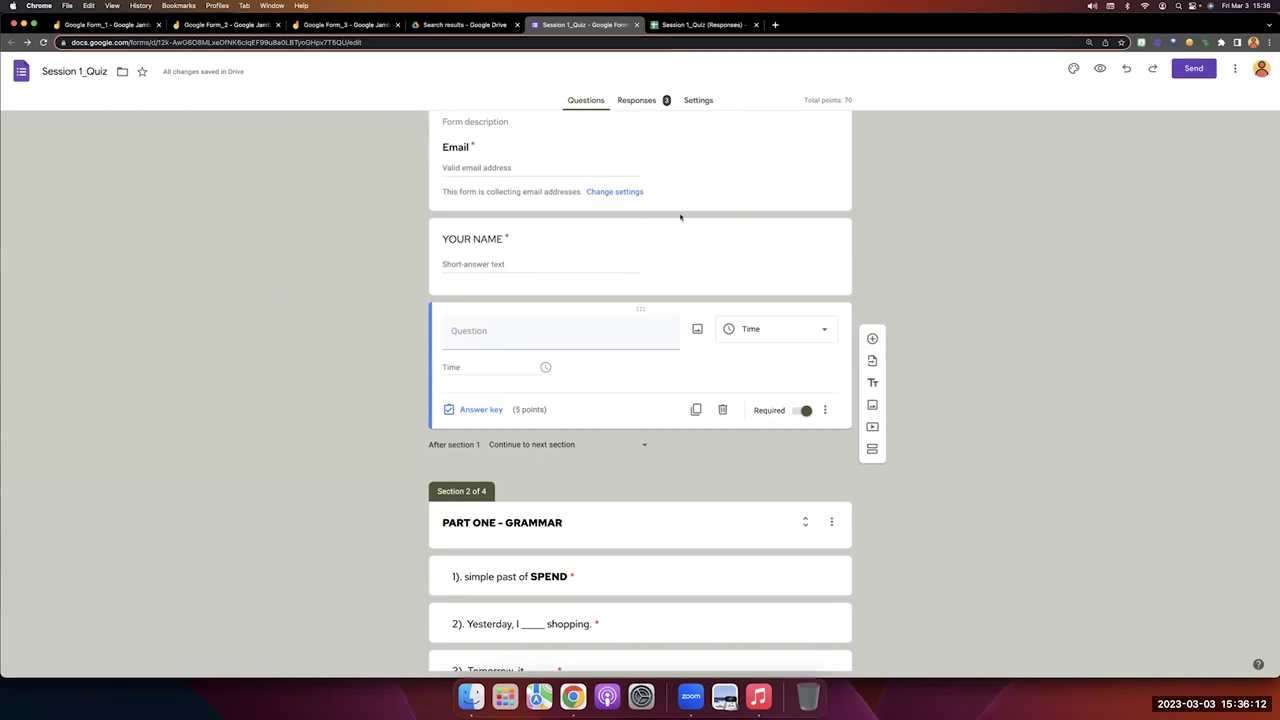
Open Google Classroom and bring up the form attached to the Session 2 assignment of the Level 6 - Listening and Speaking class.
key("super+t")
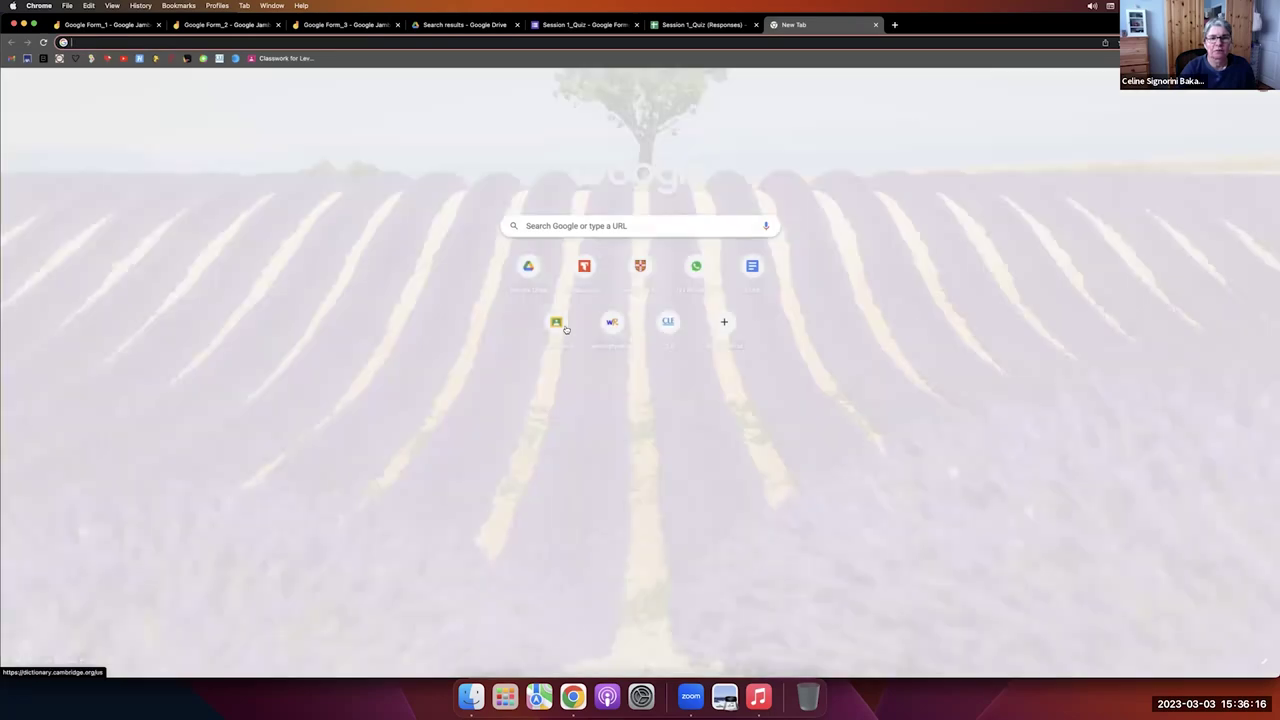
type("classroom")
key("Return")
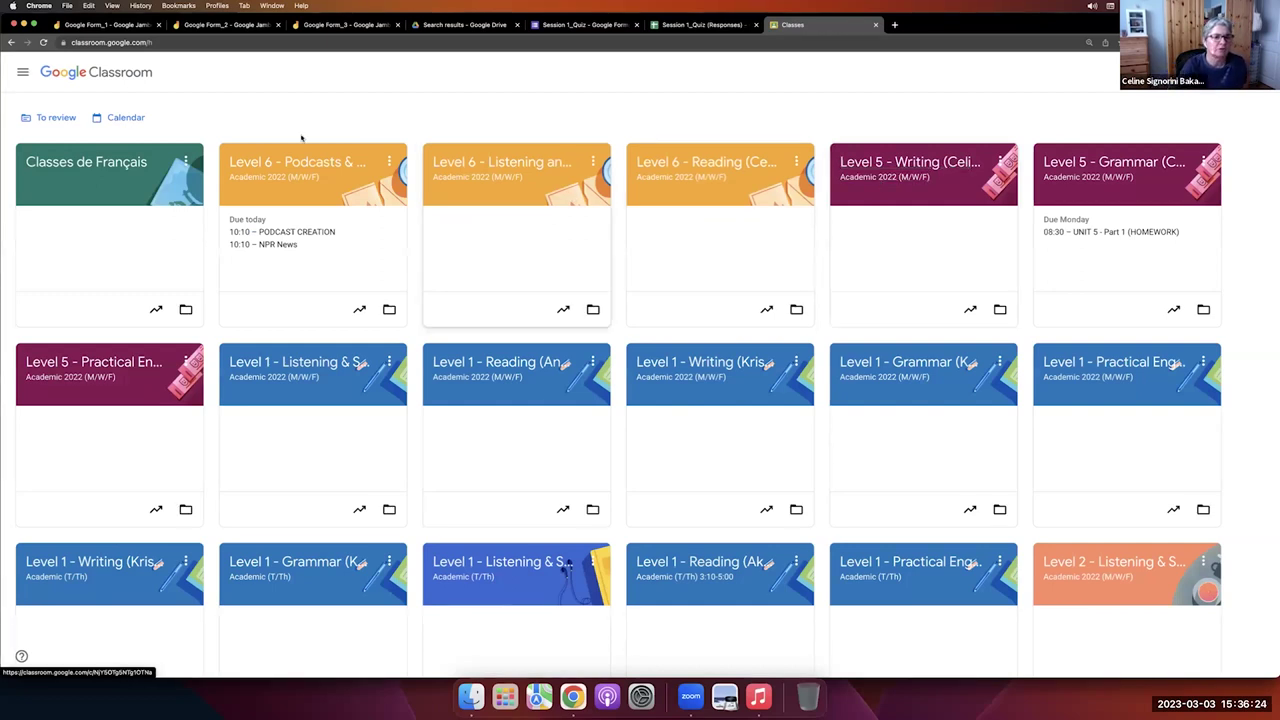
left_click(451, 161)
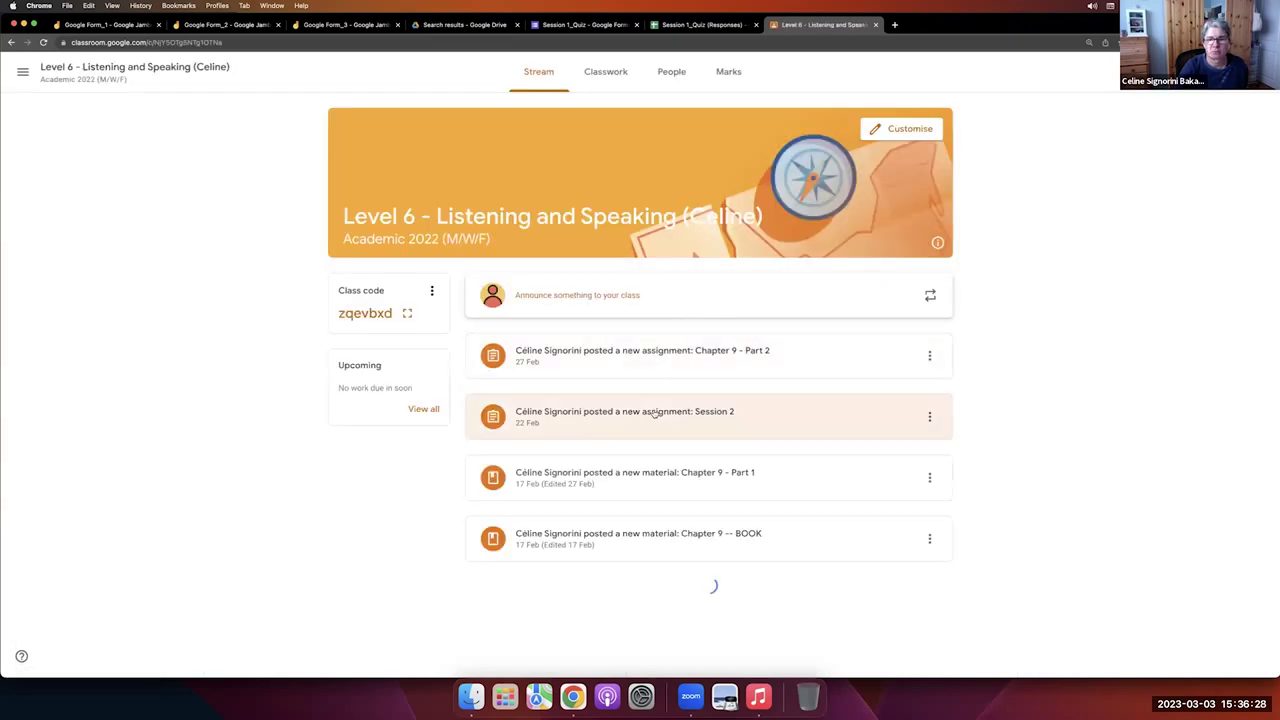
left_click(589, 72)
left_click(549, 209)
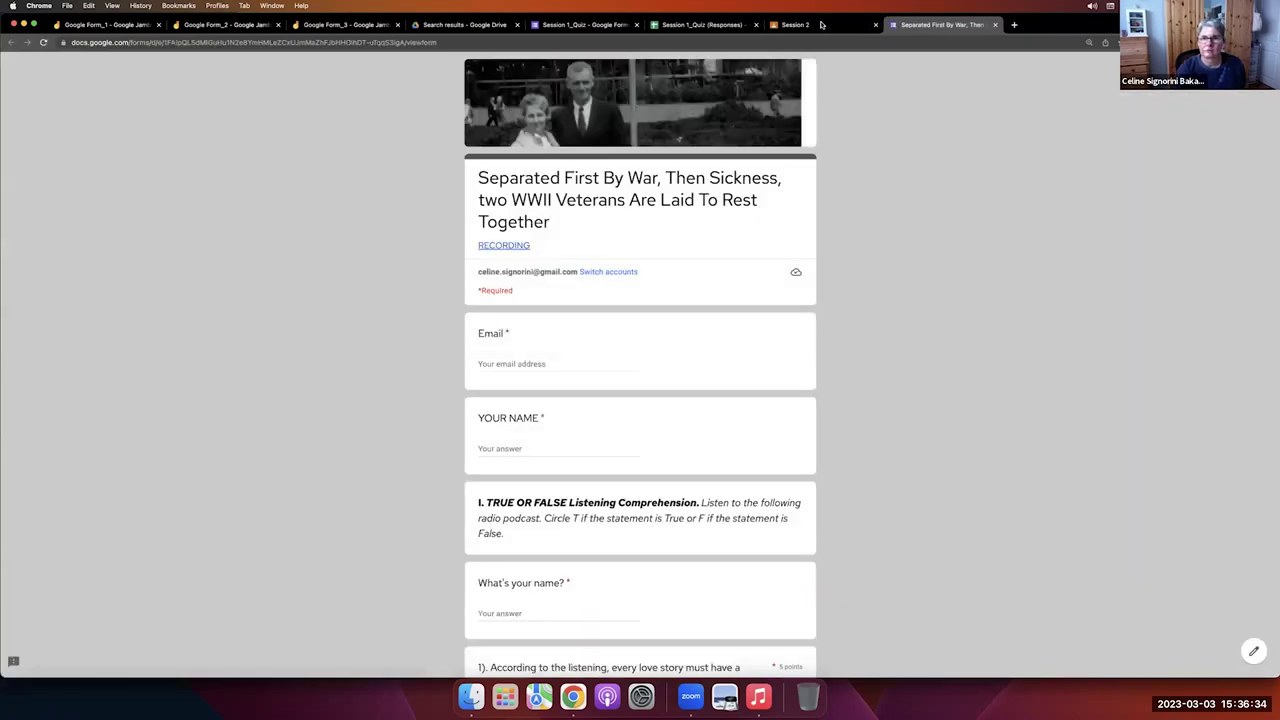
Edit the Session 2 assignment and set it due on 4 Mar 2023 at 23:59.
left_click(850, 24)
left_click(887, 118)
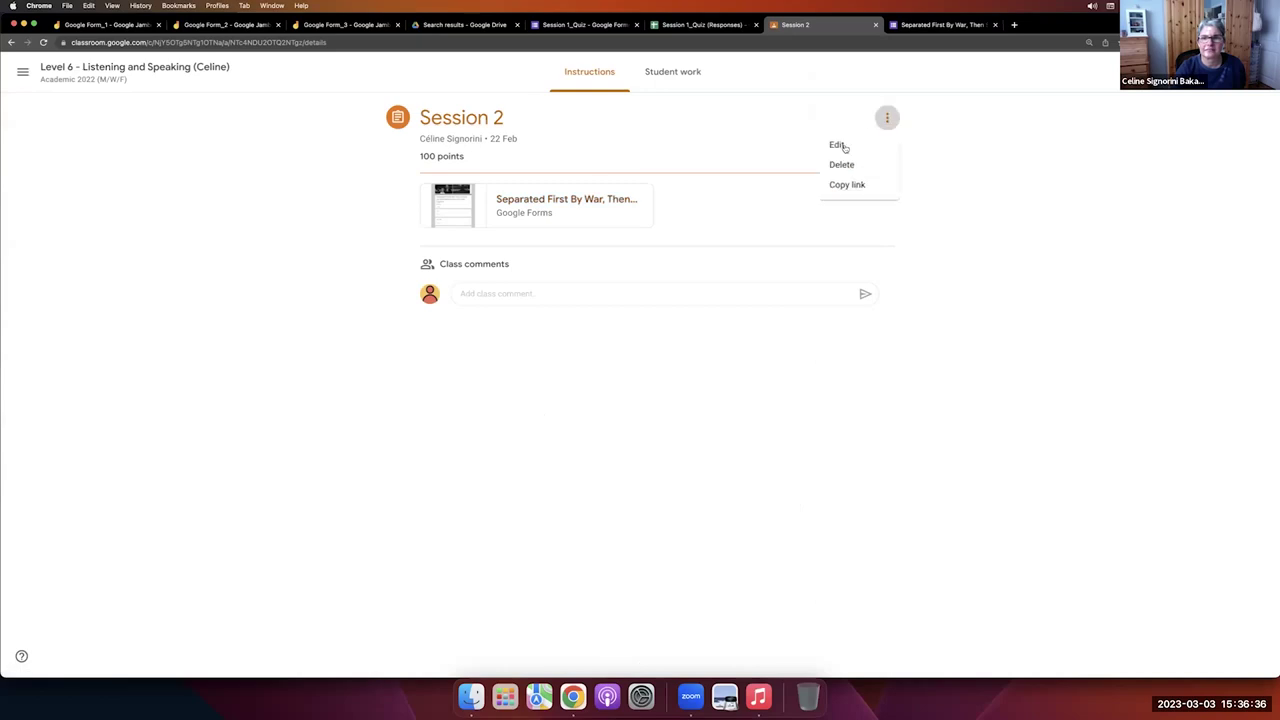
key("Return")
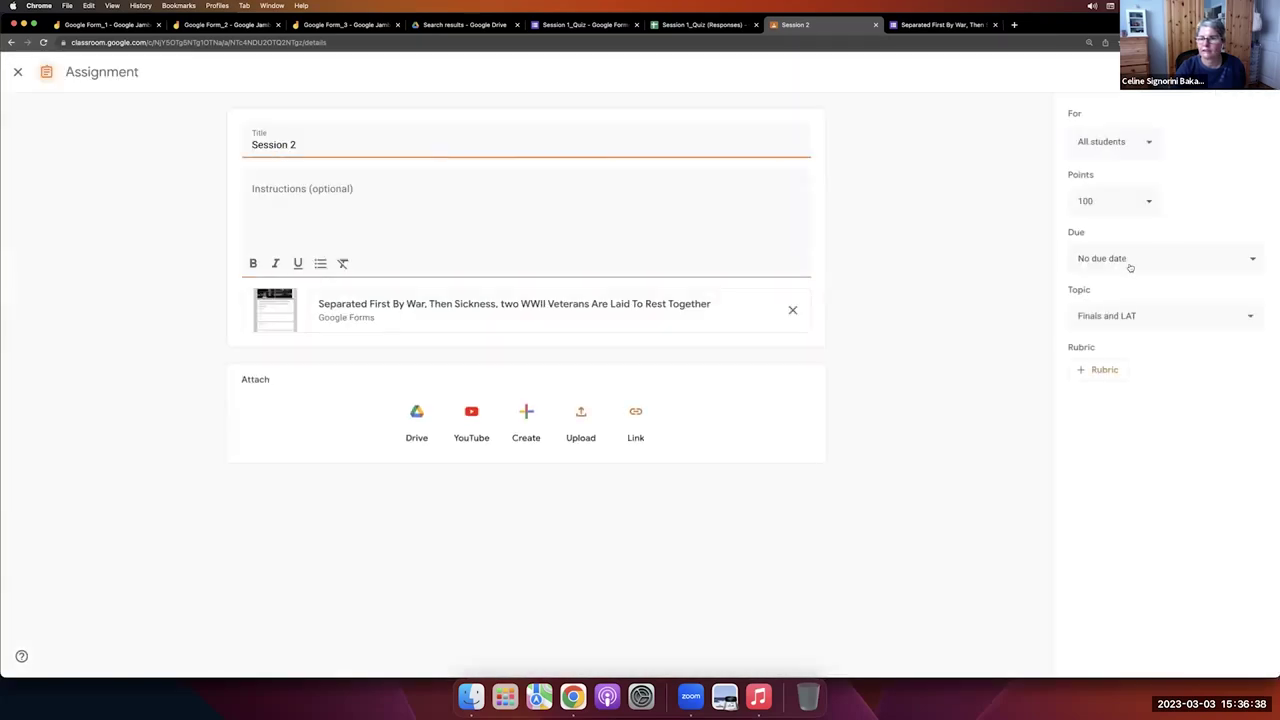
left_click(1130, 261)
left_click(1127, 306)
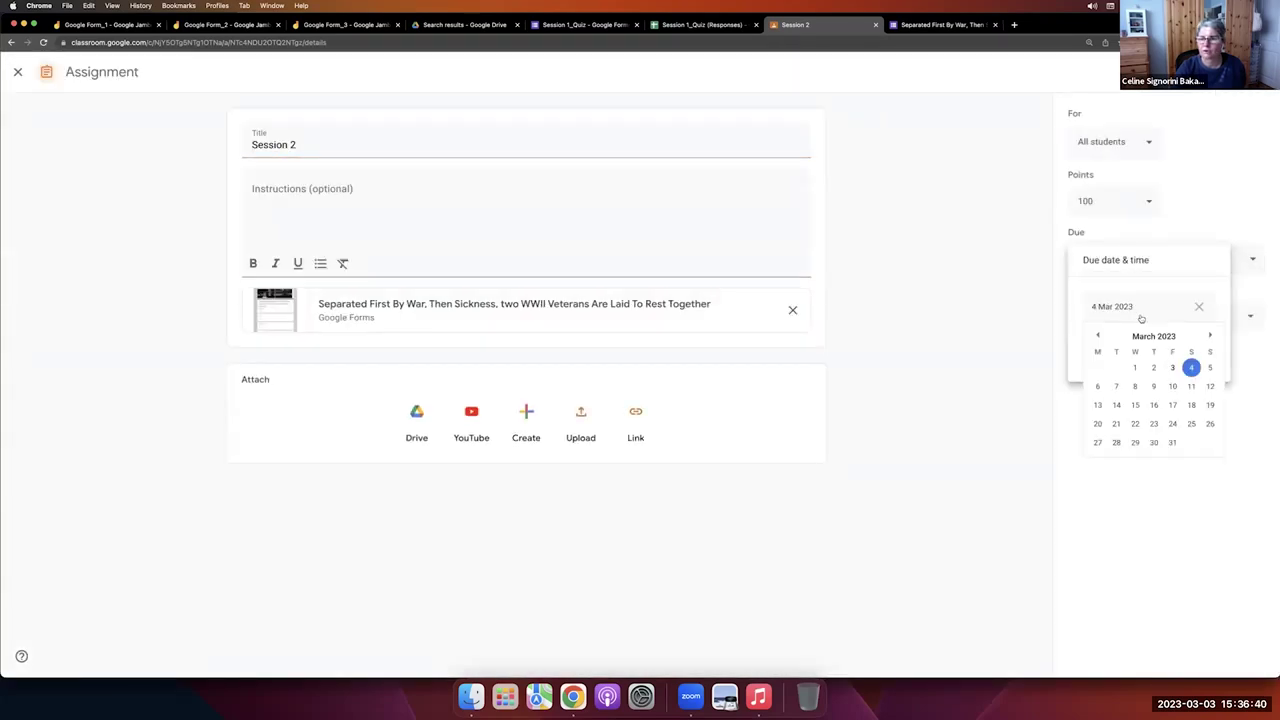
left_click(1192, 367)
left_click(1130, 345)
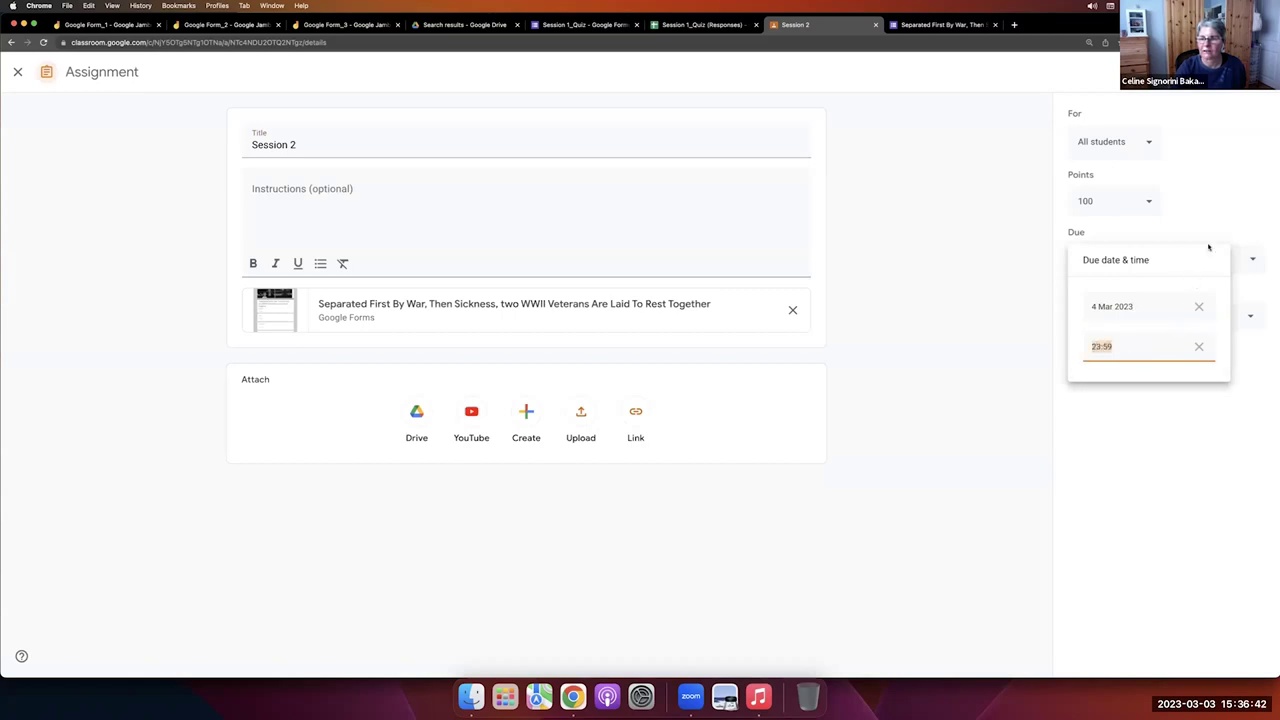
left_click(1217, 200)
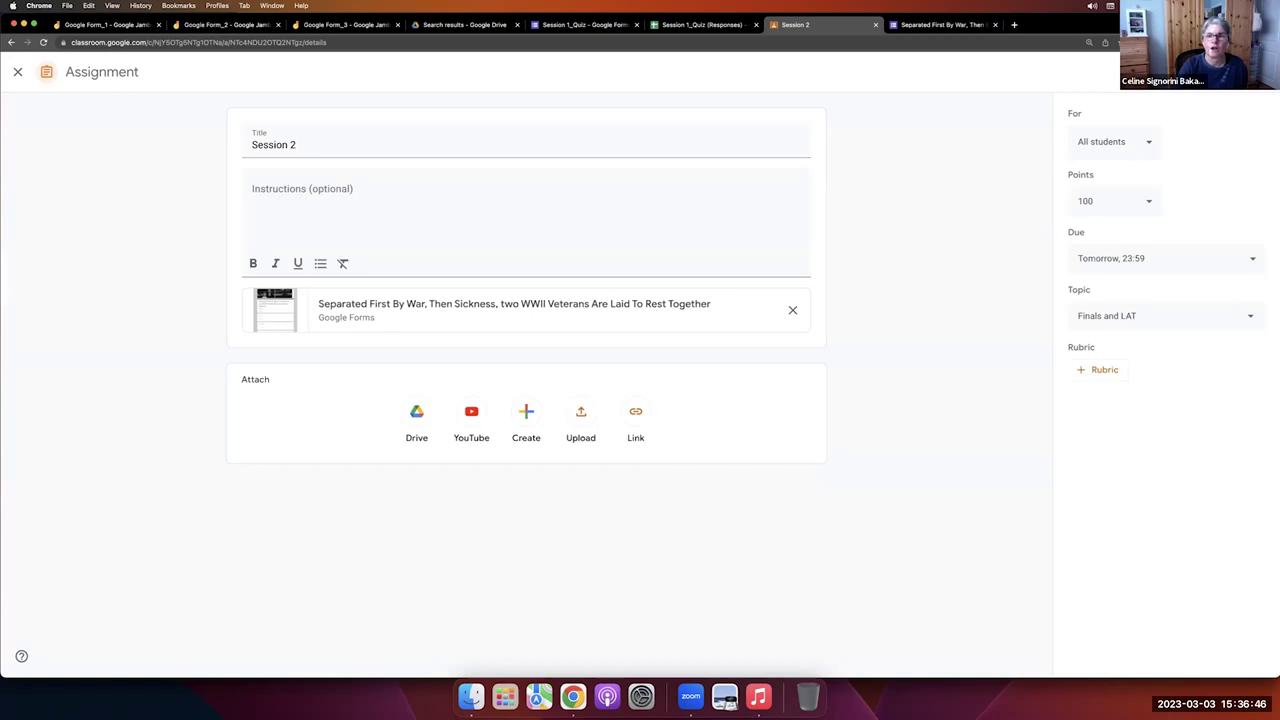
Open the form attached to the assignment for editing and view its responses.
left_click(925, 25)
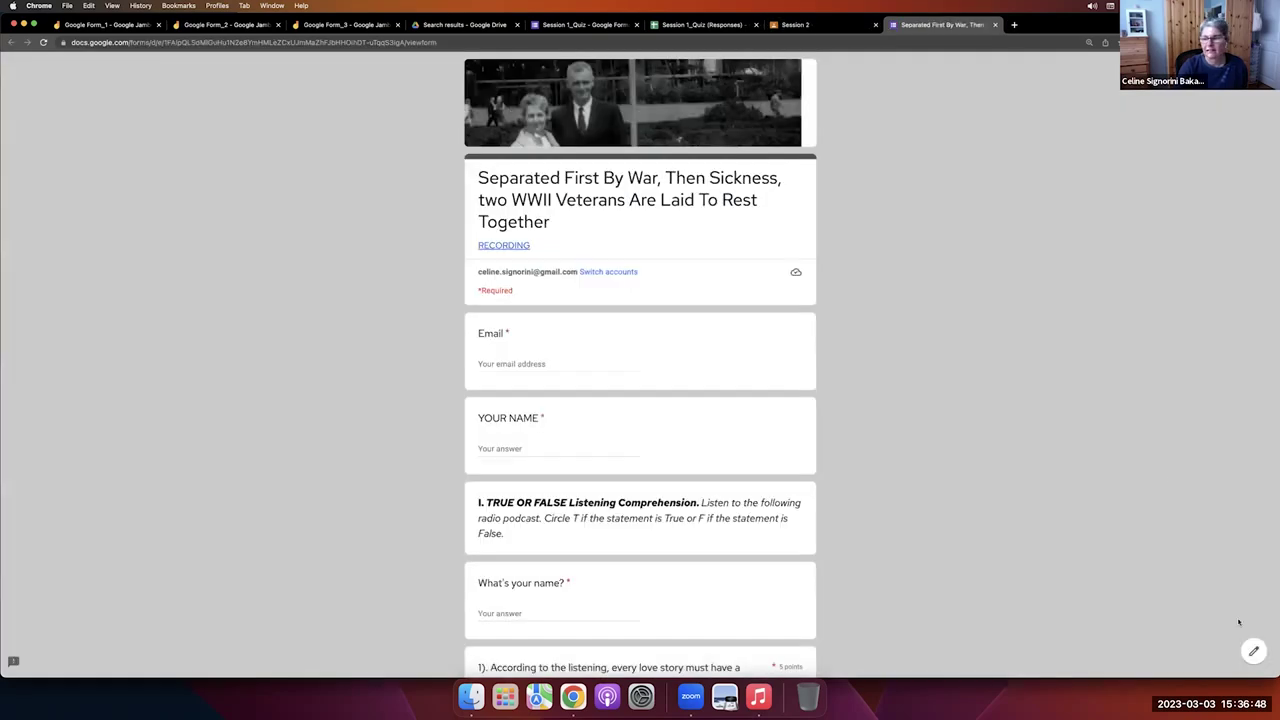
left_click(1254, 652)
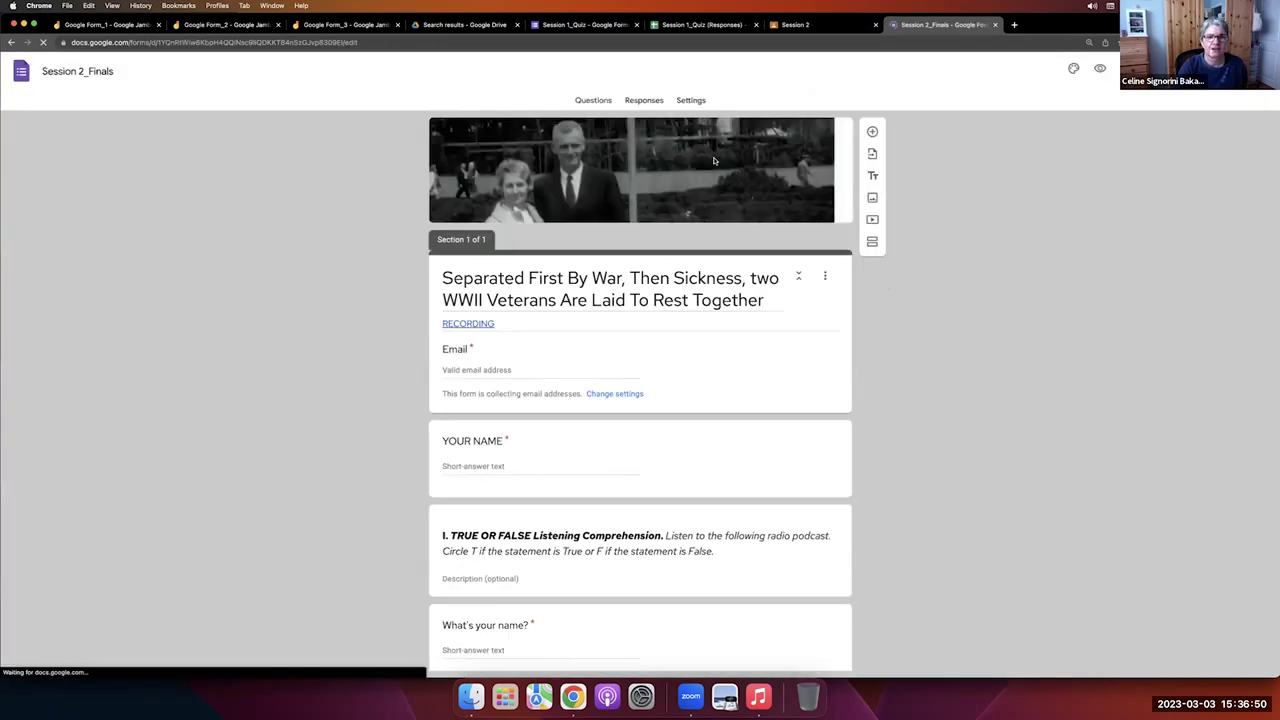
left_click(637, 101)
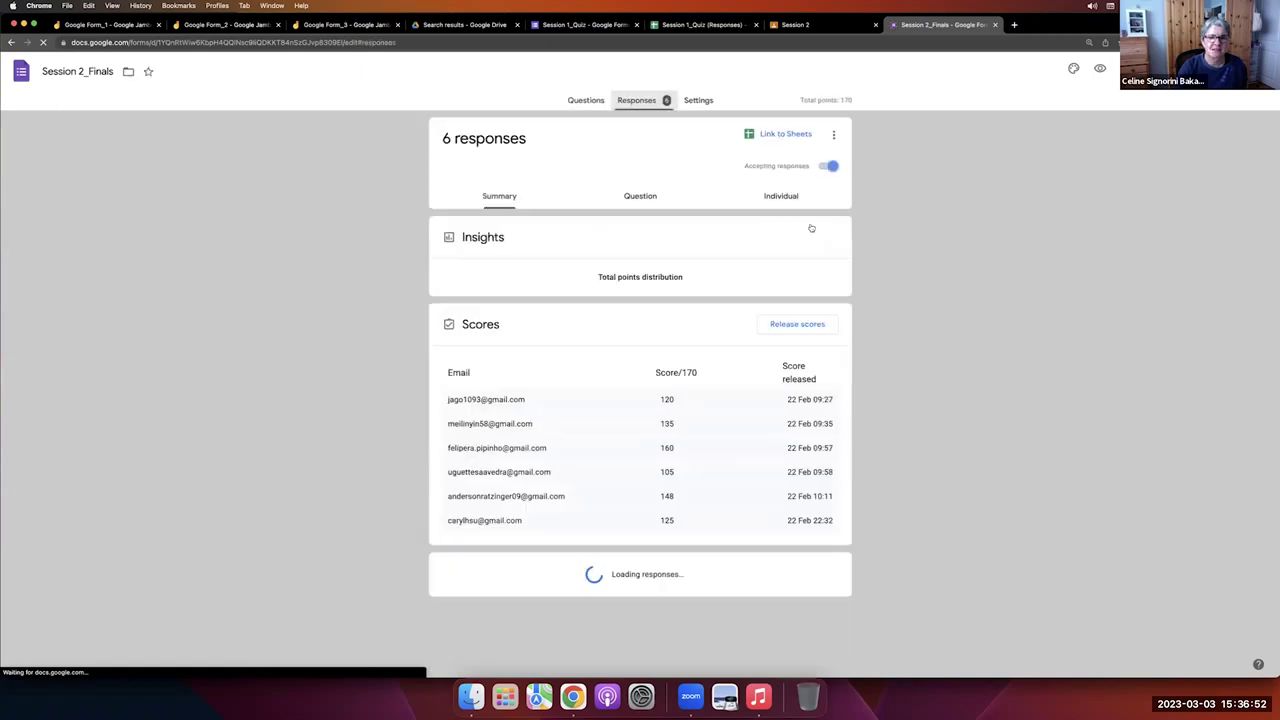
Turn off accepting responses for Session 2_Finals, turn it back on, and bring up the form's additional options.
left_click(828, 168)
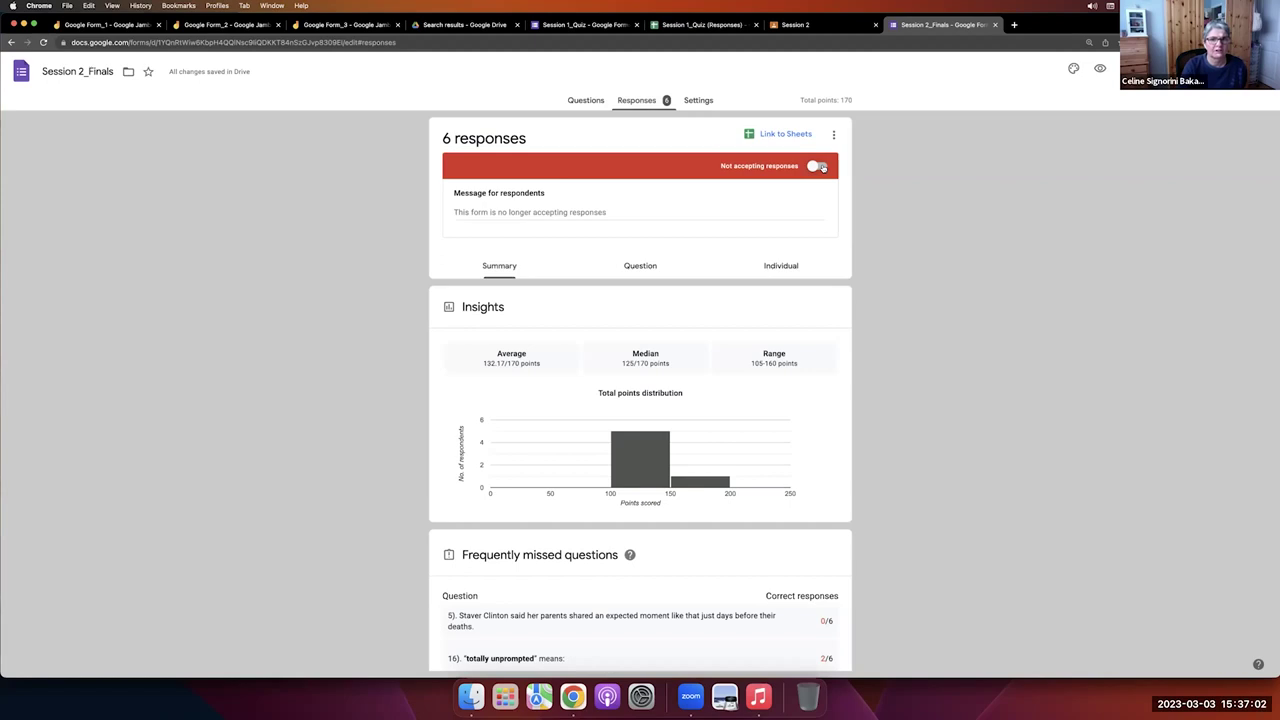
left_click(820, 167)
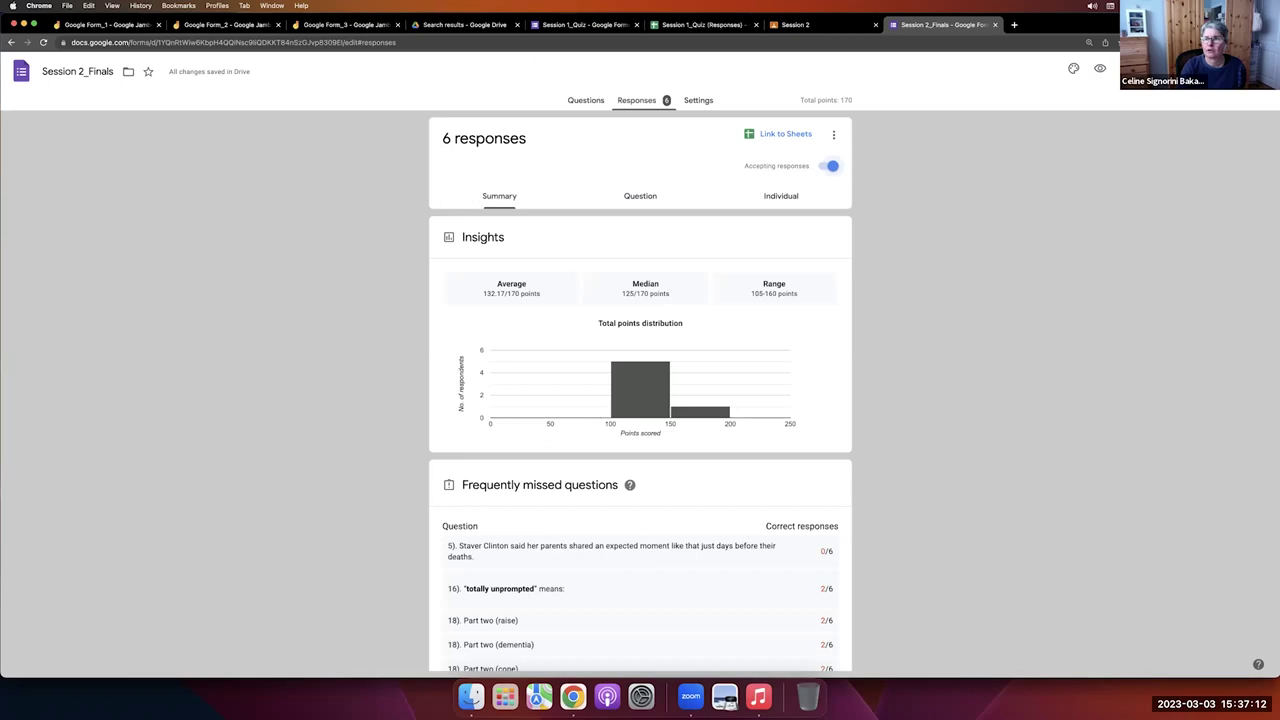
left_click(1233, 70)
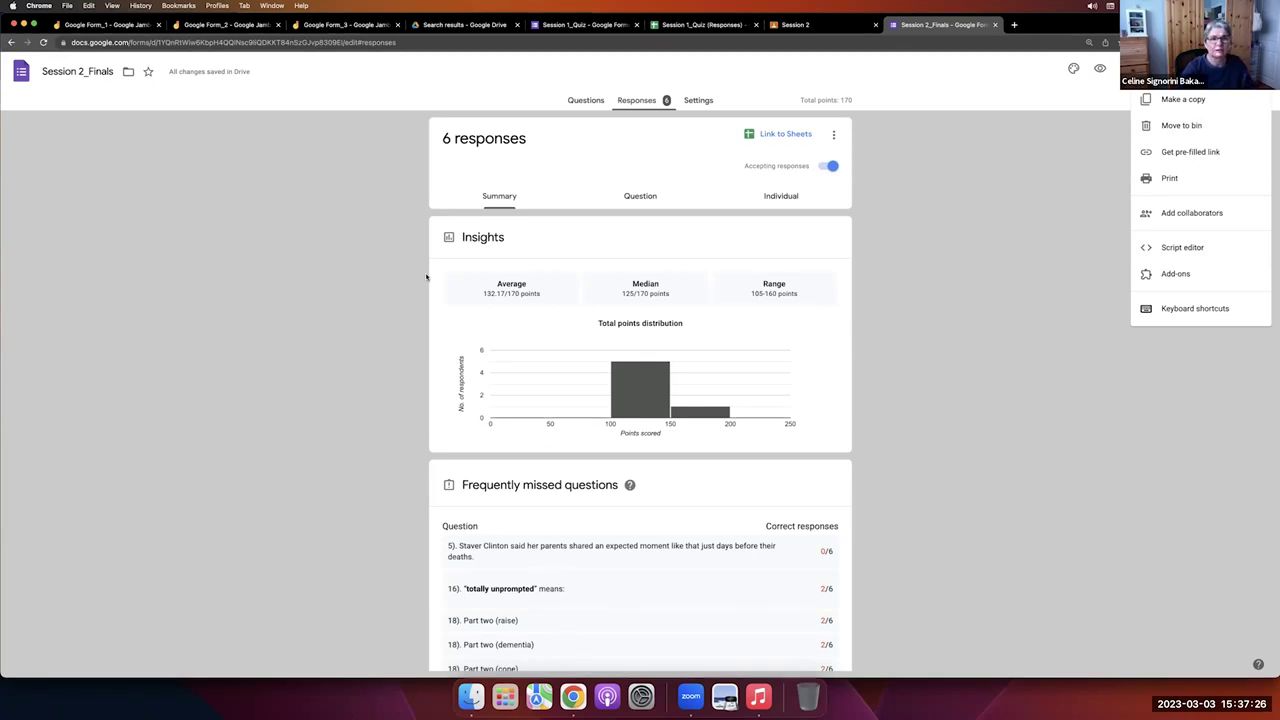
Return to the Drive search results and browse the list of existing forms for a sample with a video.
left_click(446, 26)
scroll(445, 384, "down", 5)
scroll(445, 384, "down", 5)
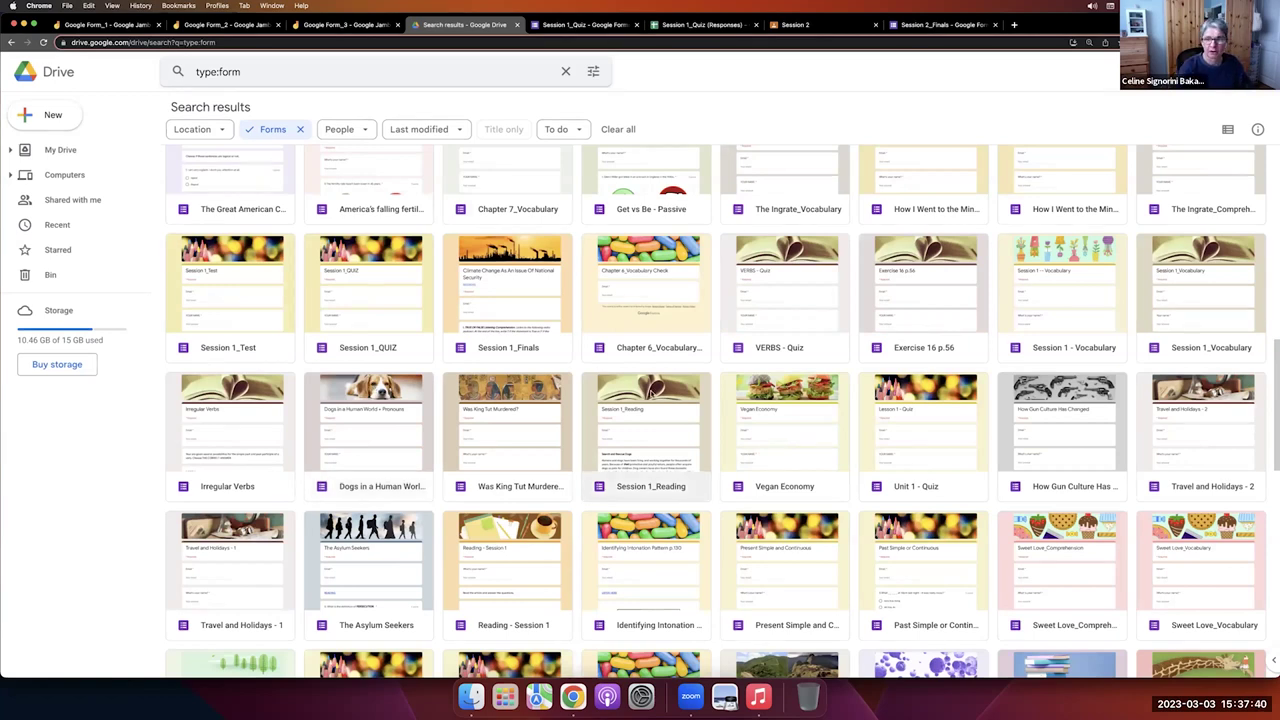
scroll(650, 392, "down", 3)
scroll(651, 393, "down", 1)
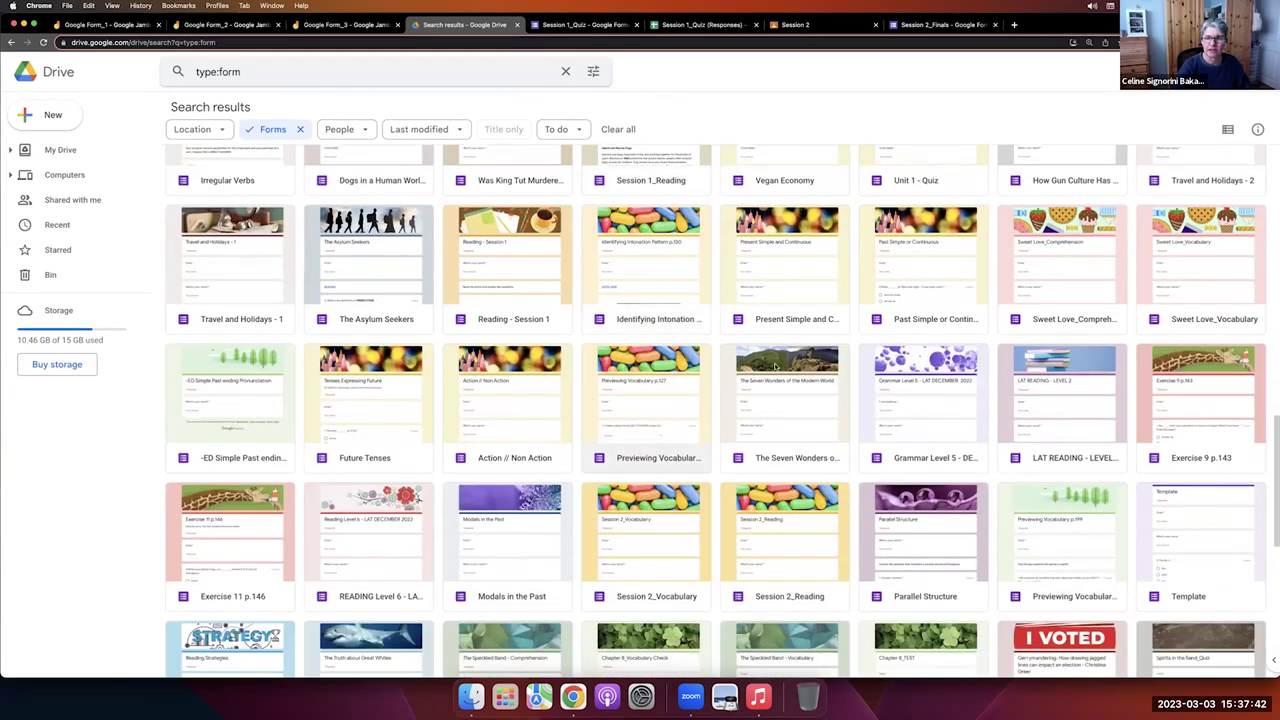
scroll(641, 371, "down", 1)
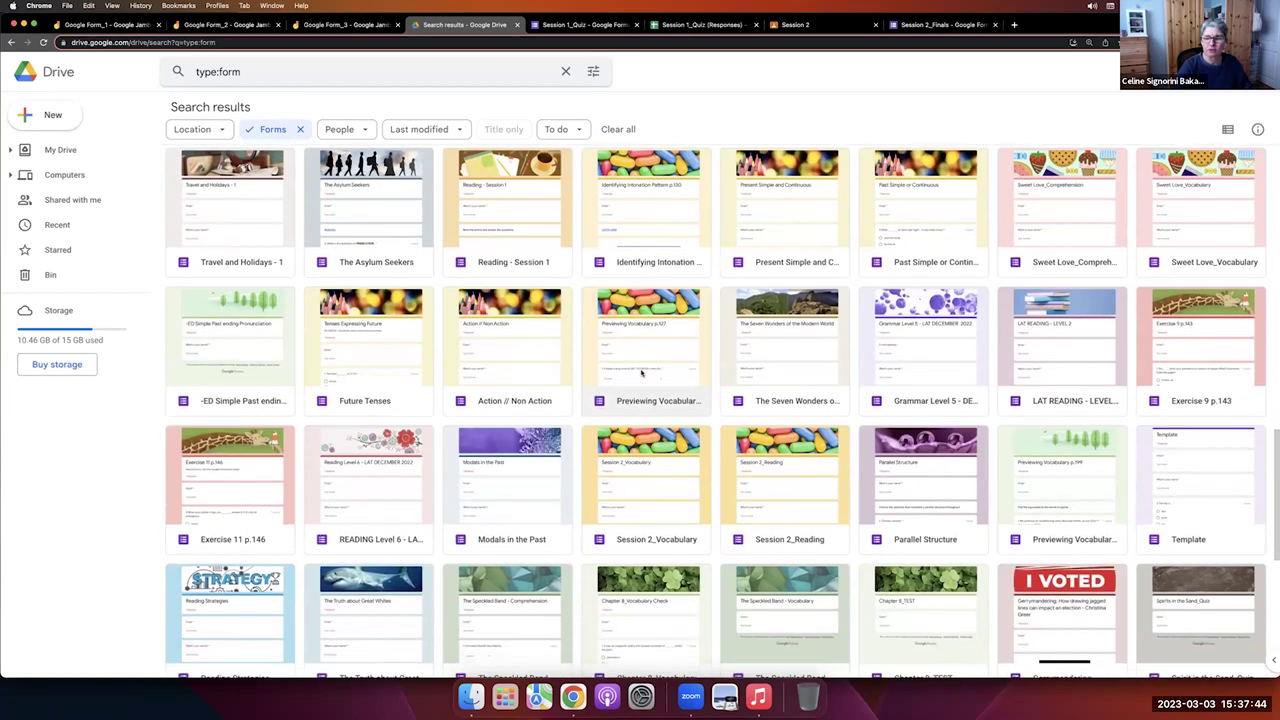
scroll(641, 373, "up", 3)
scroll(641, 373, "up", 5)
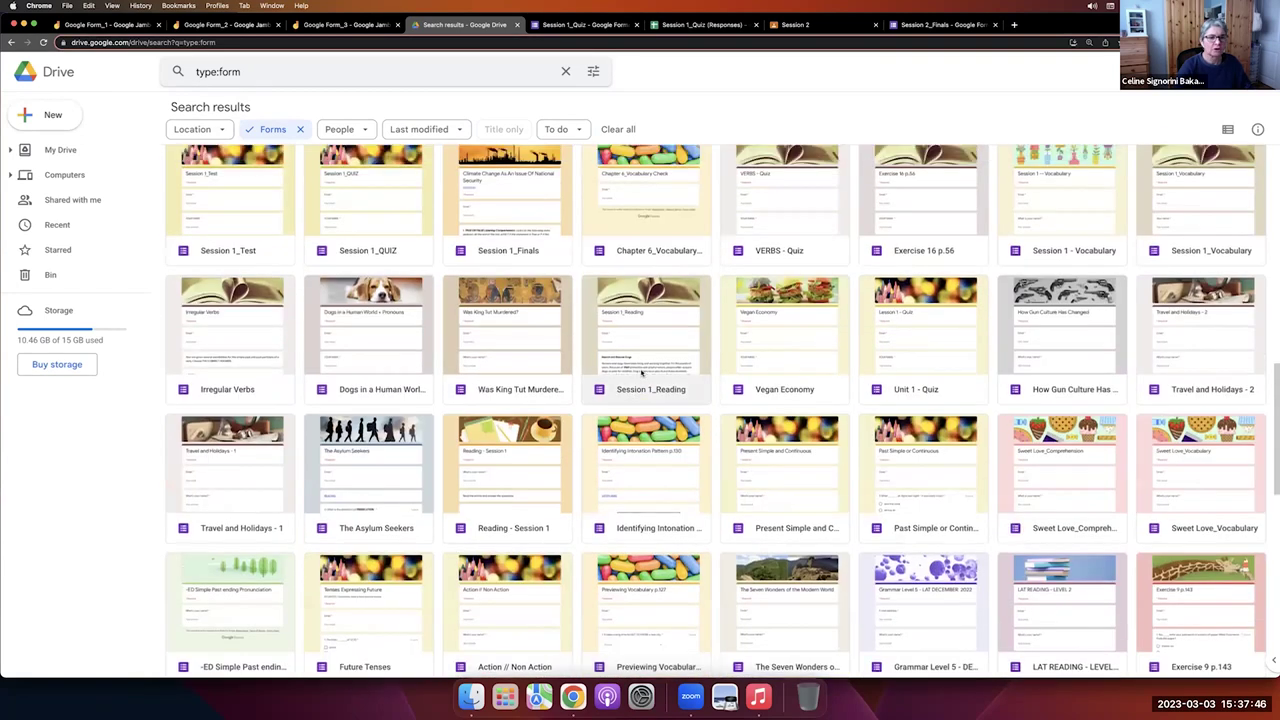
scroll(641, 373, "up", 5)
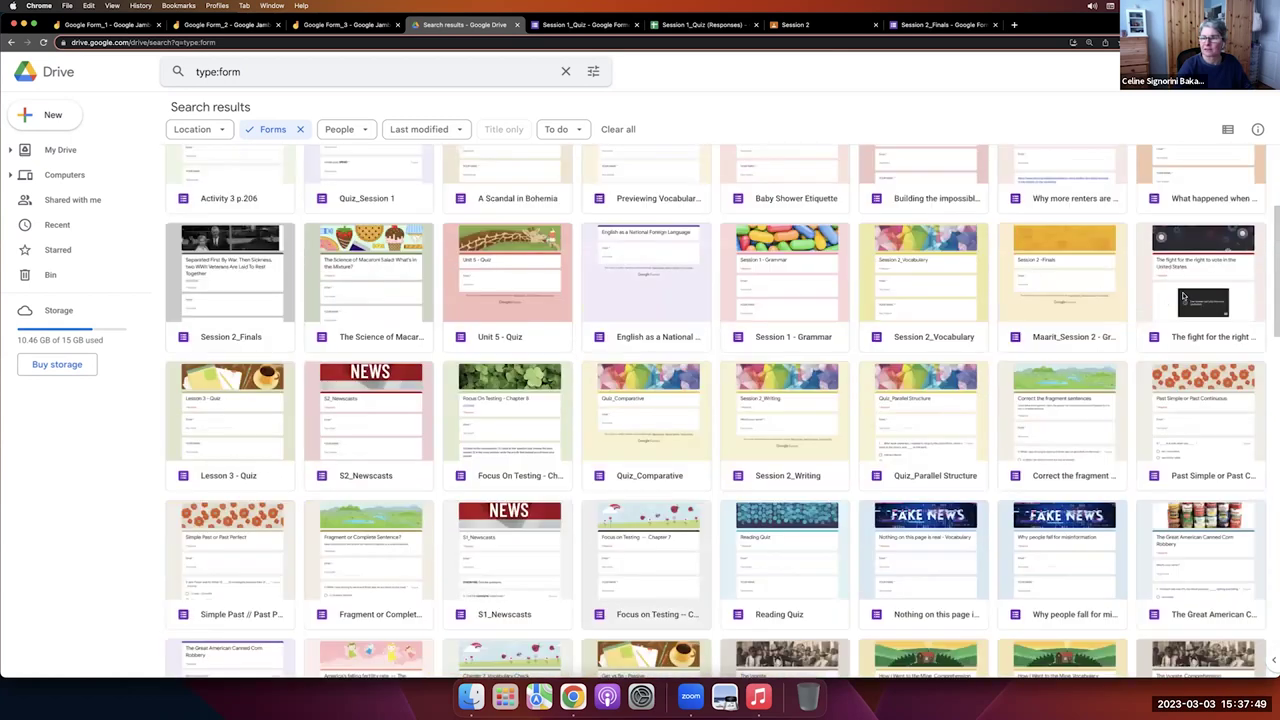
Open the form The fight for the right to vote in the United States and look over its video and questions.
left_click(1183, 290)
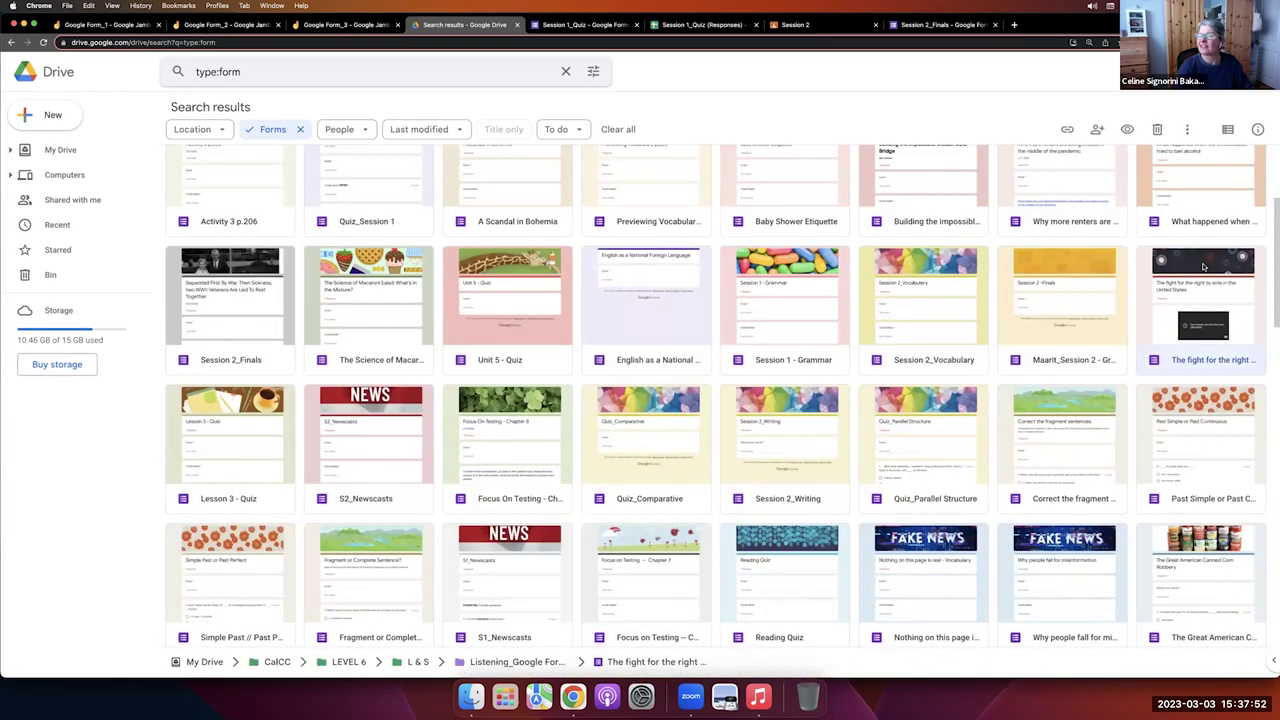
double_click(1181, 268)
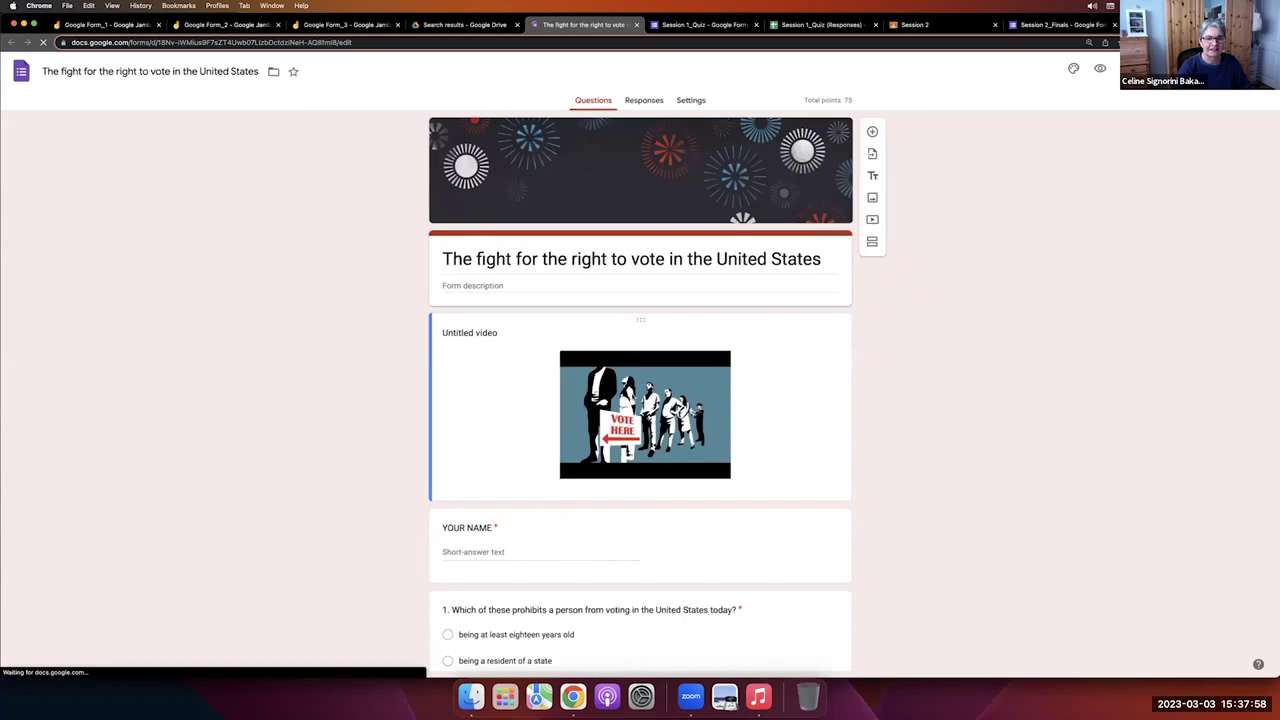
scroll(632, 397, "down", 6)
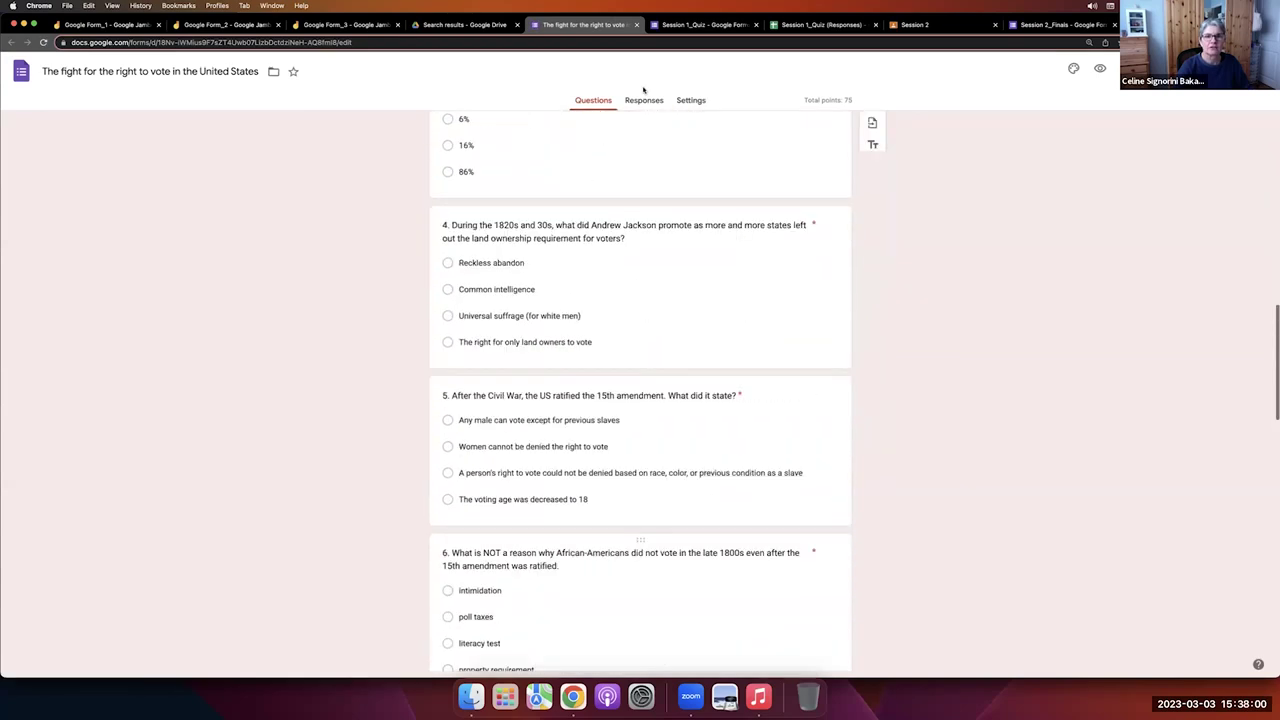
Close the form The fight for the right to vote in the United States and return to the start of the Drive search results.
scroll(645, 120, "up", 5)
left_click(636, 25)
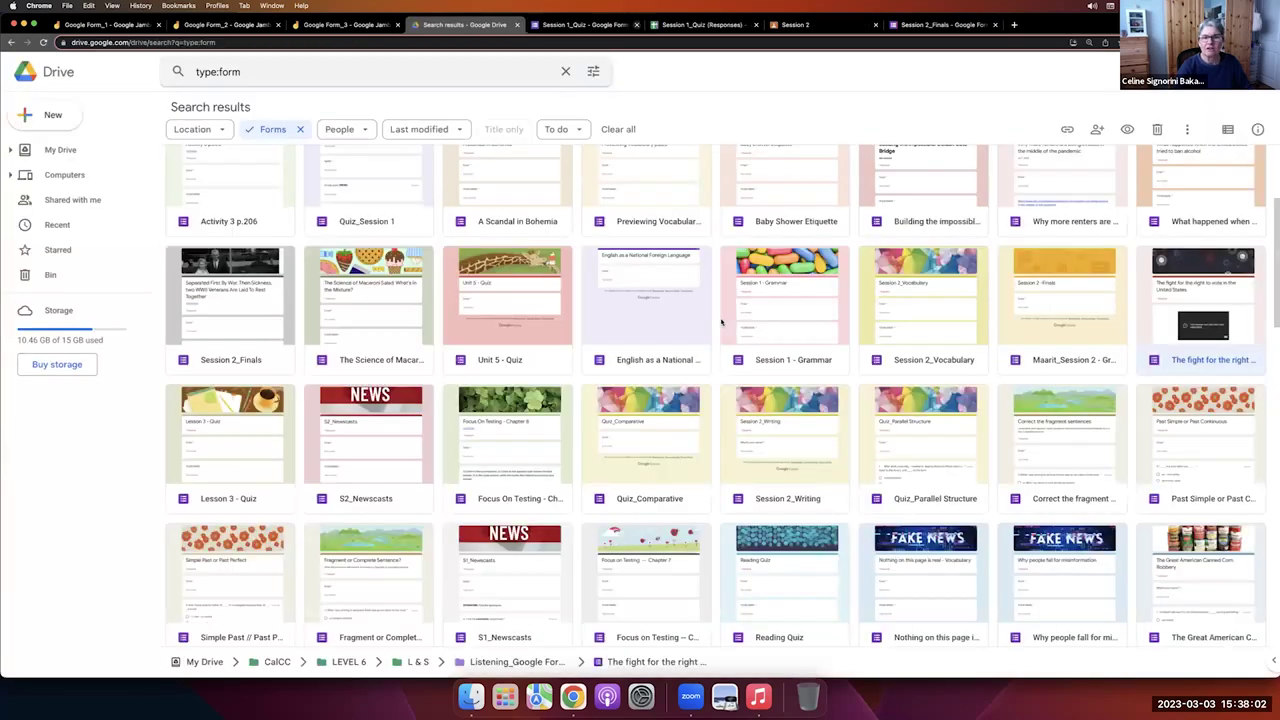
scroll(521, 346, "up", 3)
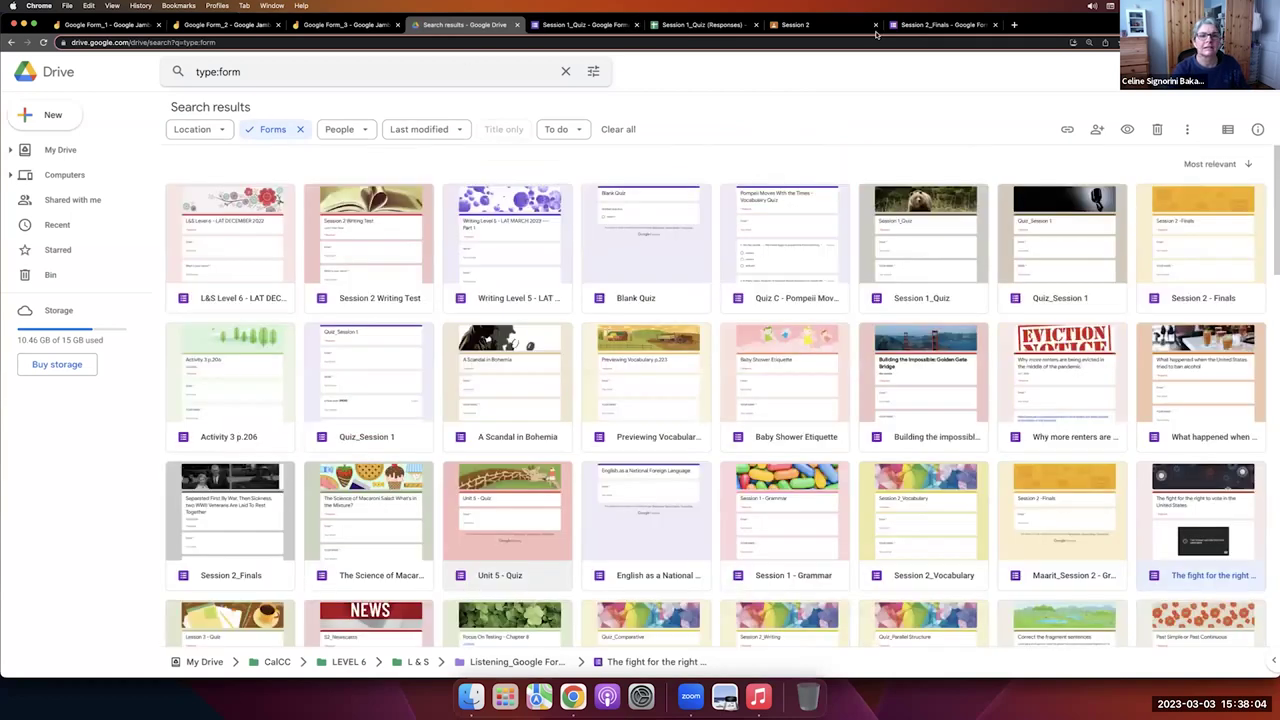
Leave the Session 2 assignment editor in Google Classroom and reopen the assignment from the class stream to show its student work.
left_click(809, 24)
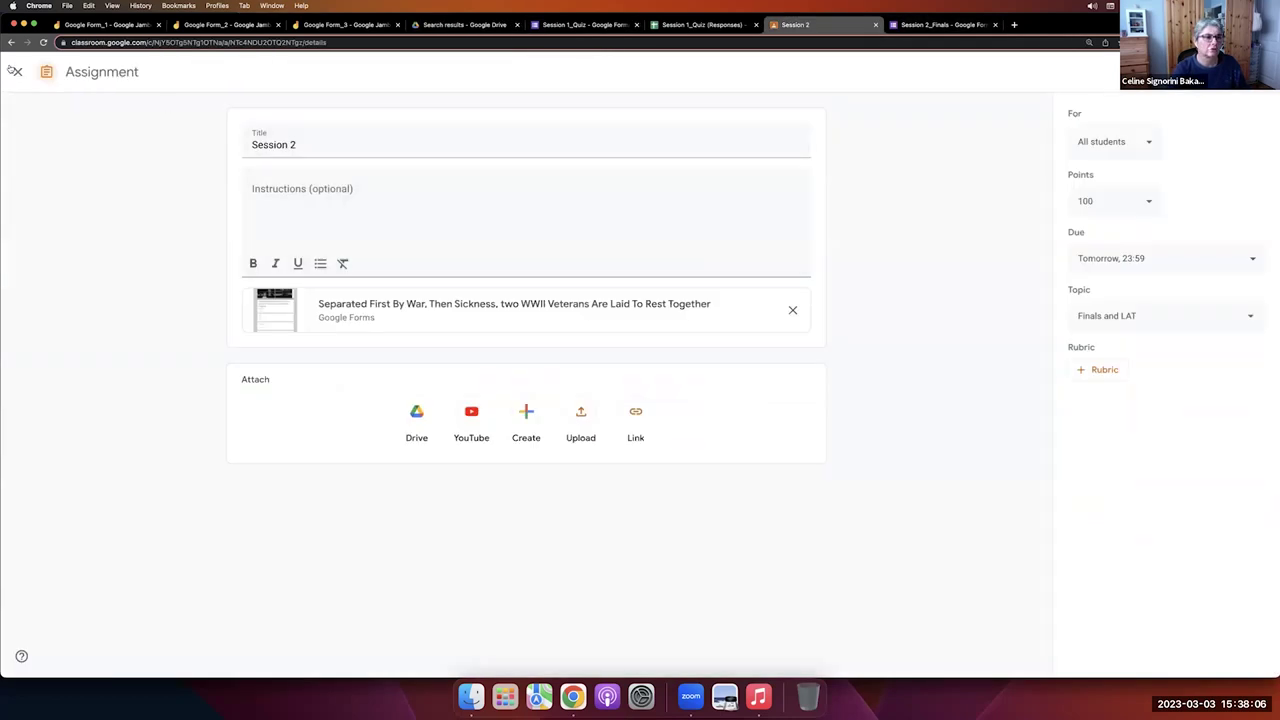
left_click(17, 71)
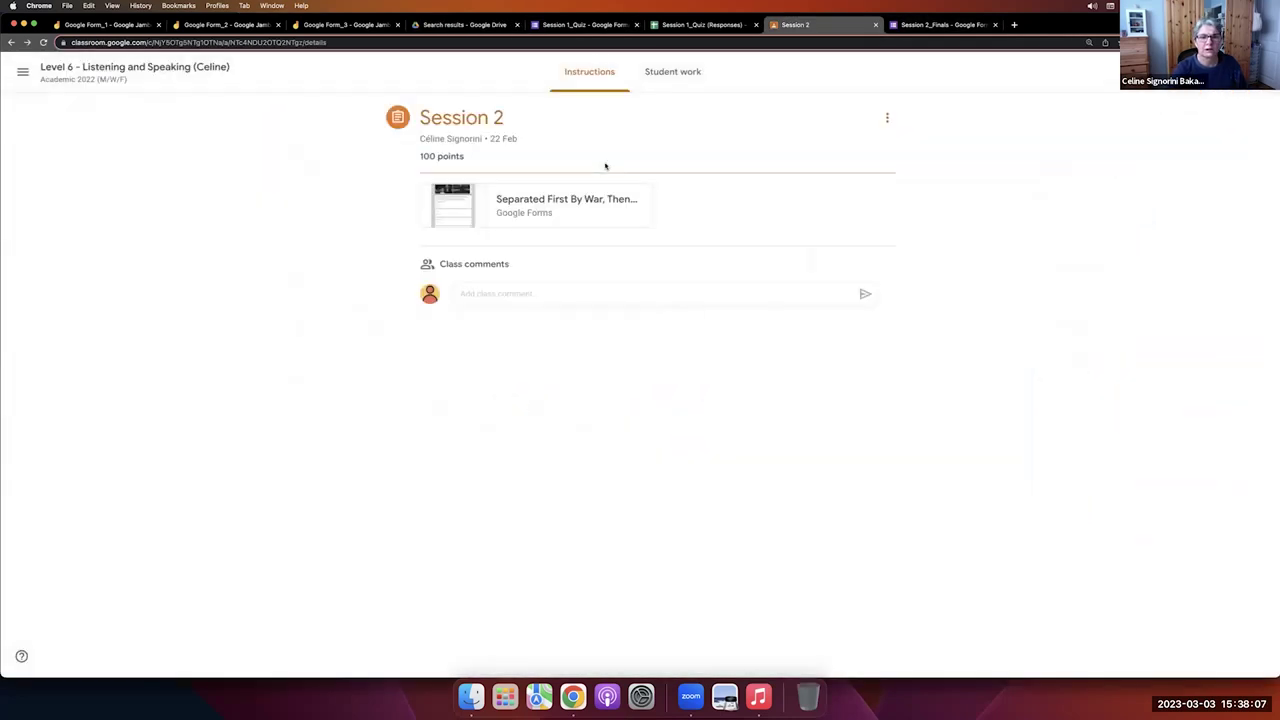
left_click(94, 68)
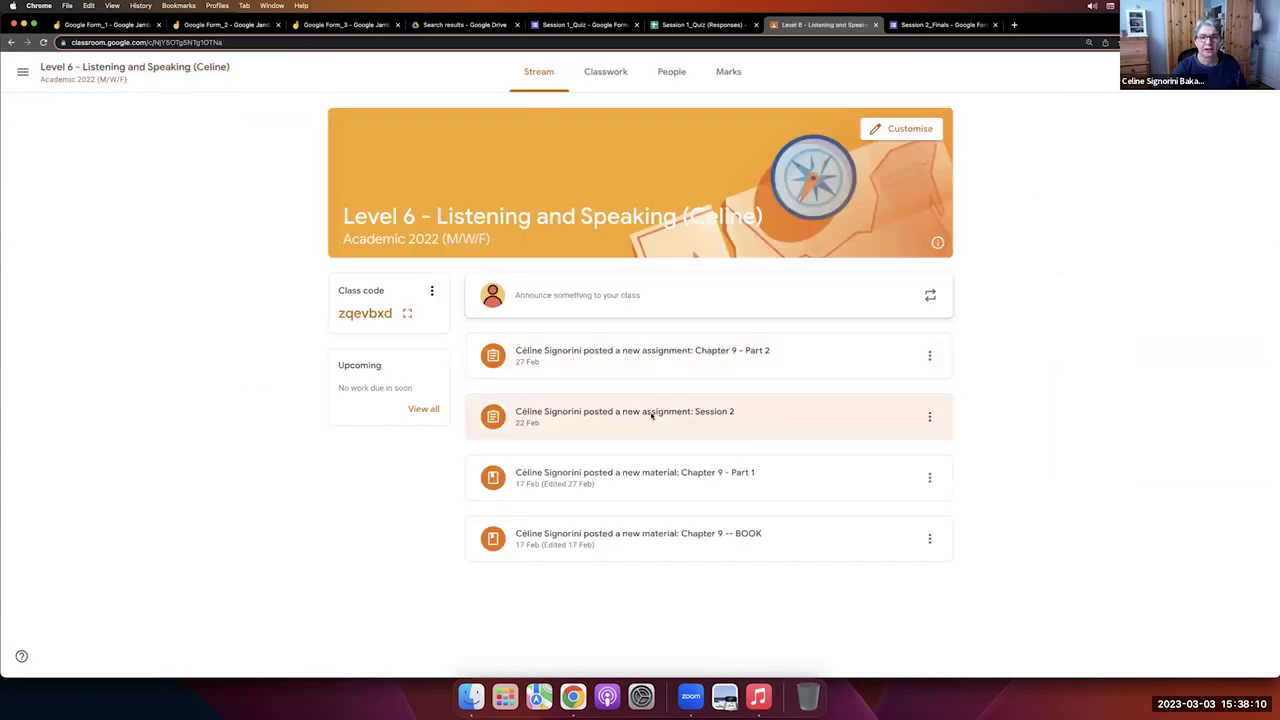
left_click(652, 415)
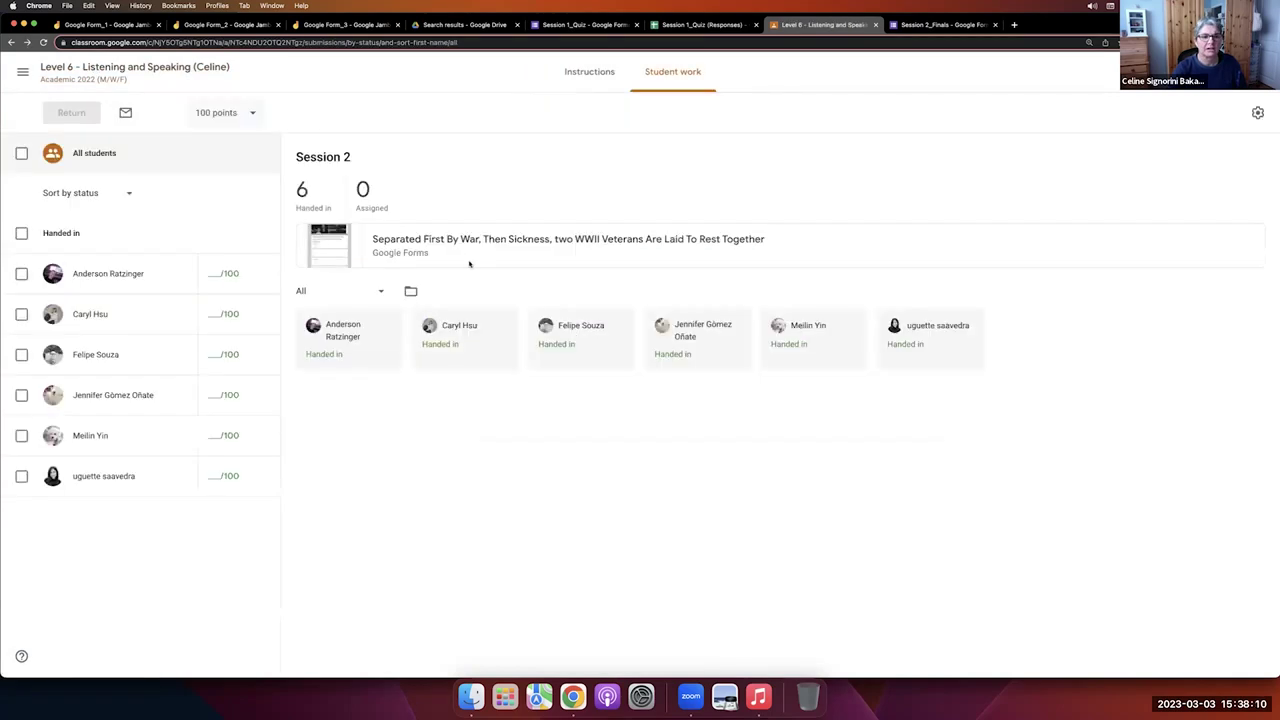
Open the form attached to the Session 2 assignment, bring up its linked recording, and return to the form.
left_click(394, 249)
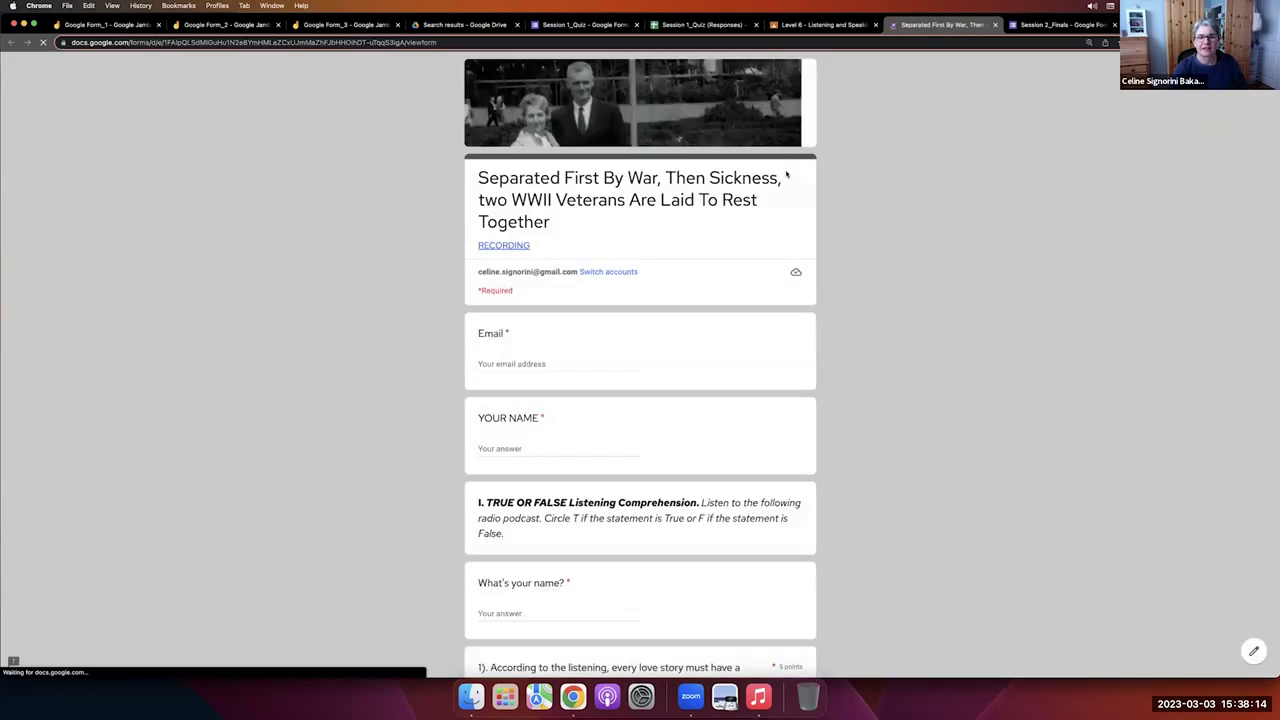
left_click(497, 245)
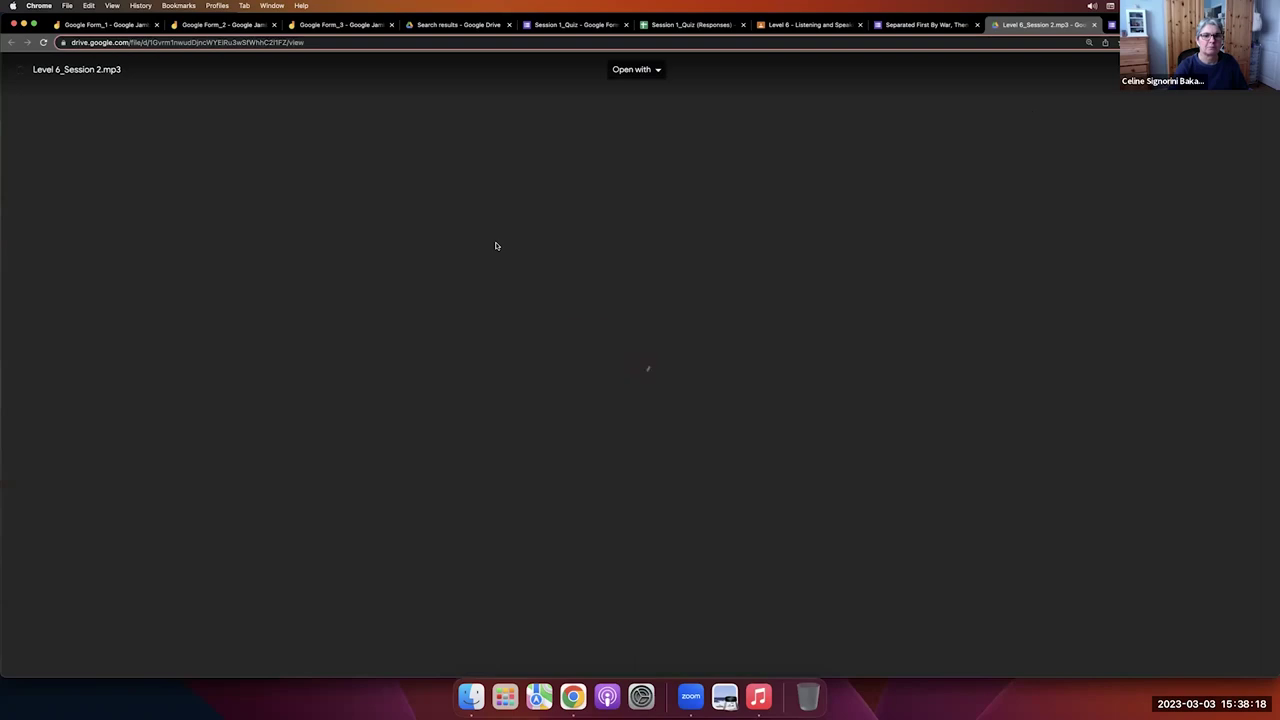
left_click(920, 24)
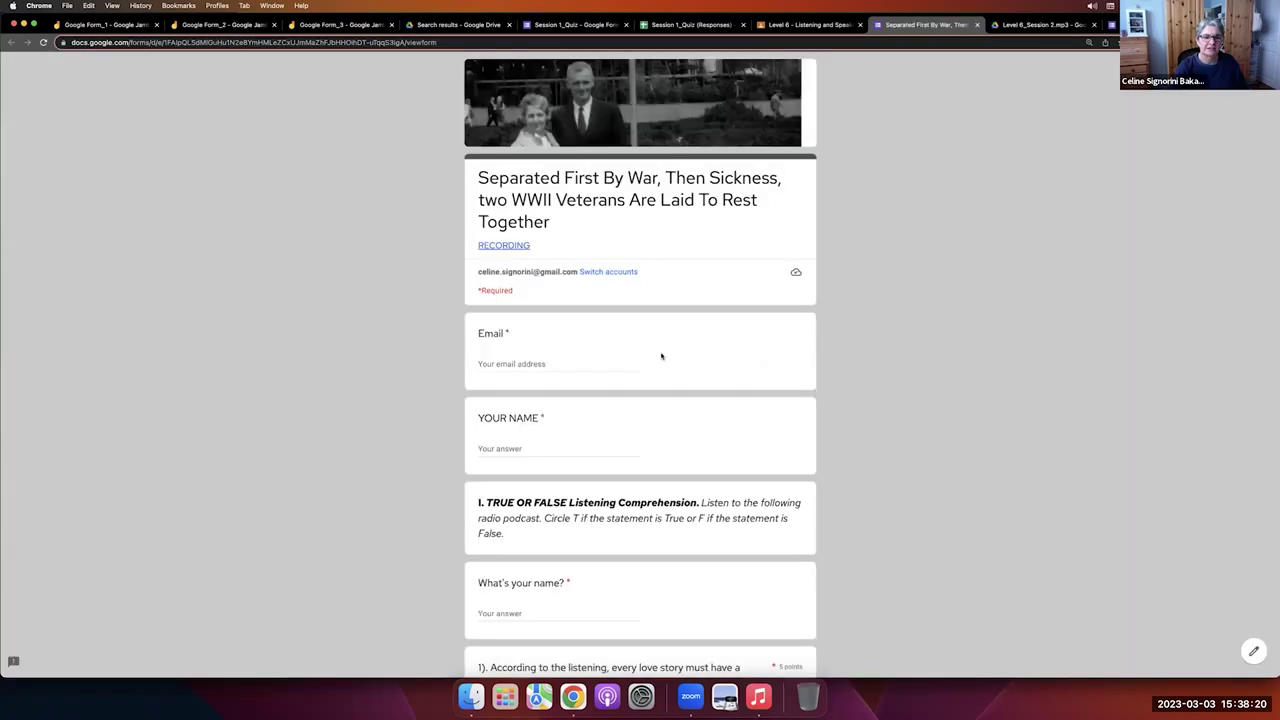
Look over the form's true/false, multiple choice, definition matching, synonym and fill-in-the-blank questions through to the end and back.
scroll(661, 356, "down", 5)
scroll(661, 356, "down", 6)
scroll(661, 356, "down", 3)
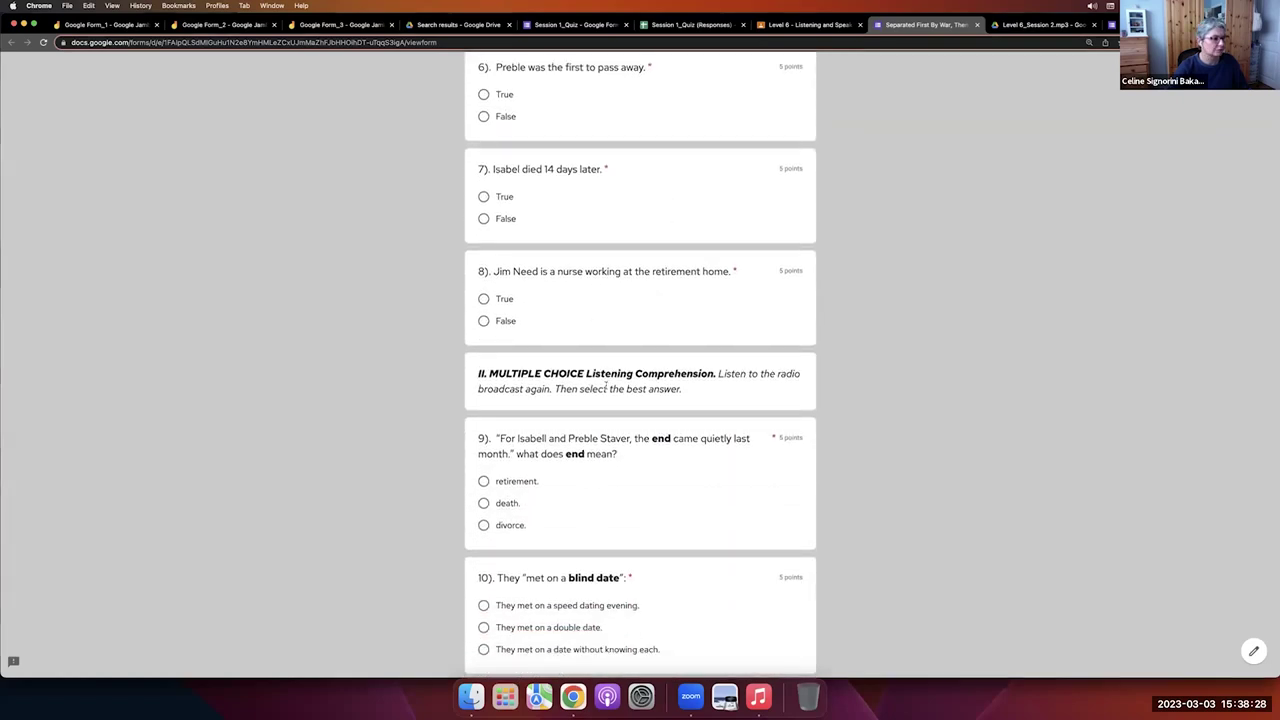
scroll(606, 386, "down", 15)
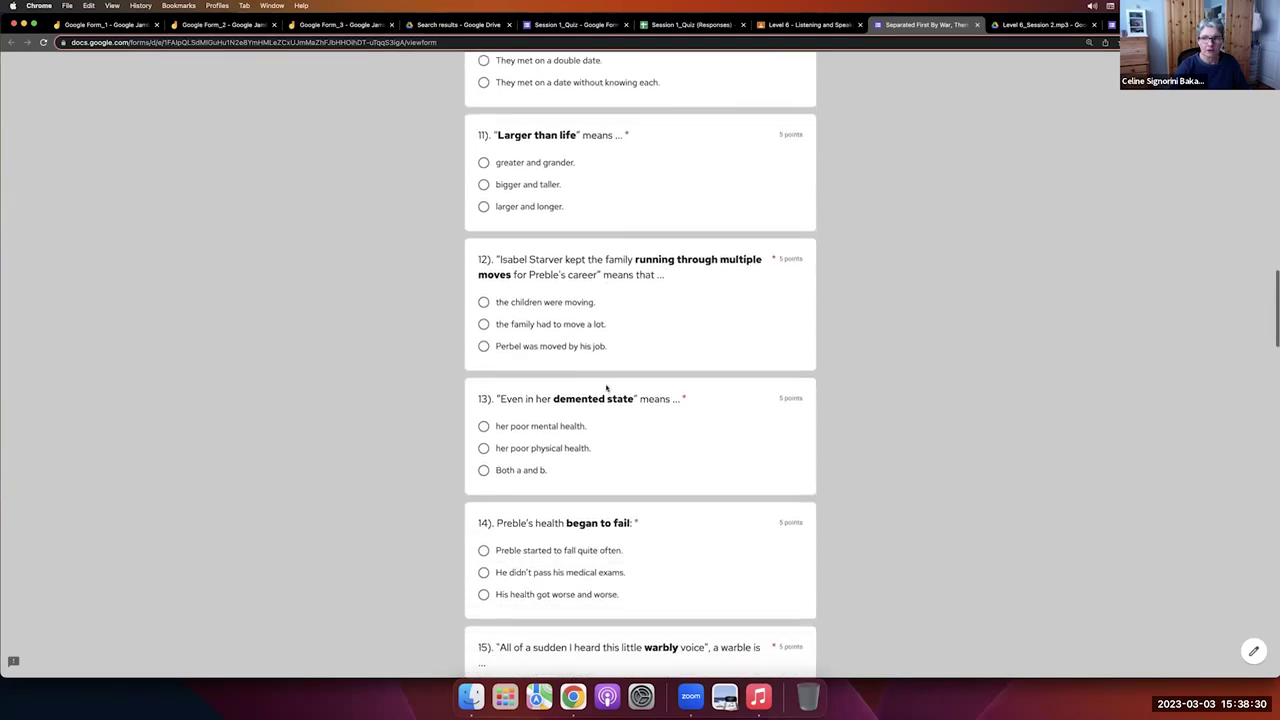
scroll(606, 386, "down", 20)
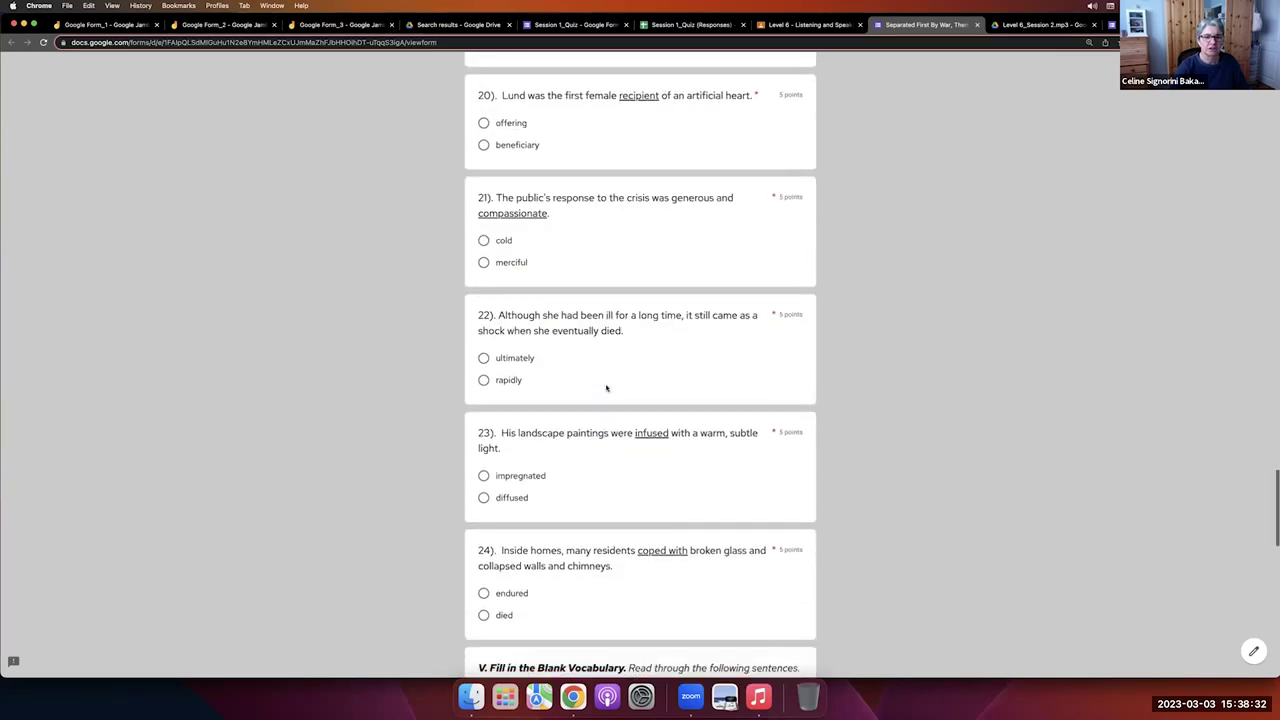
scroll(606, 386, "down", 5)
scroll(606, 388, "up", 10)
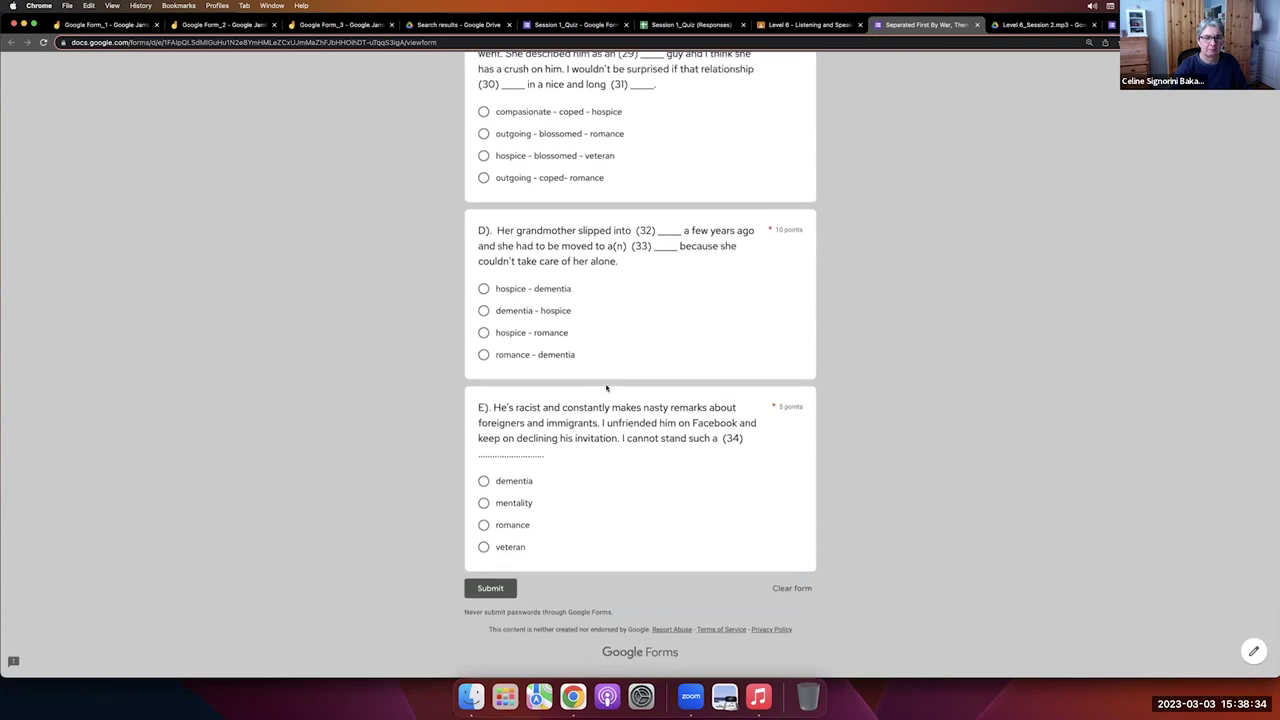
scroll(606, 388, "up", 10)
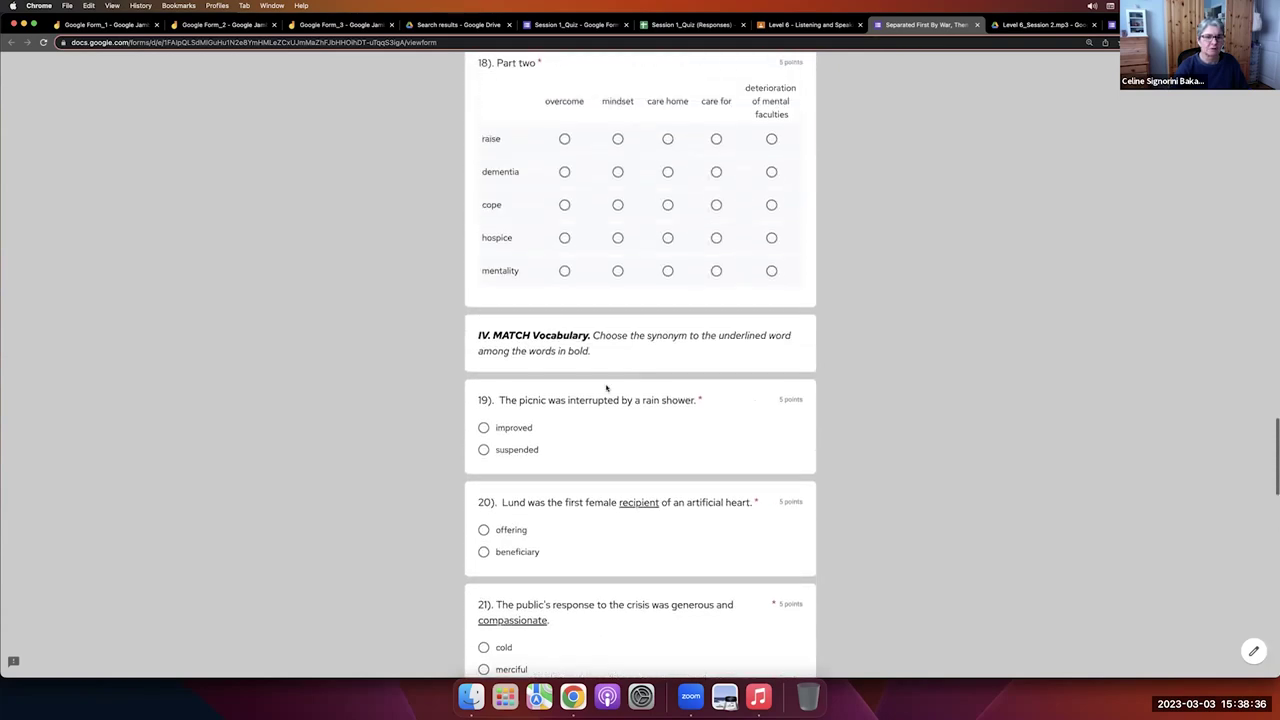
scroll(667, 425, "up", 5)
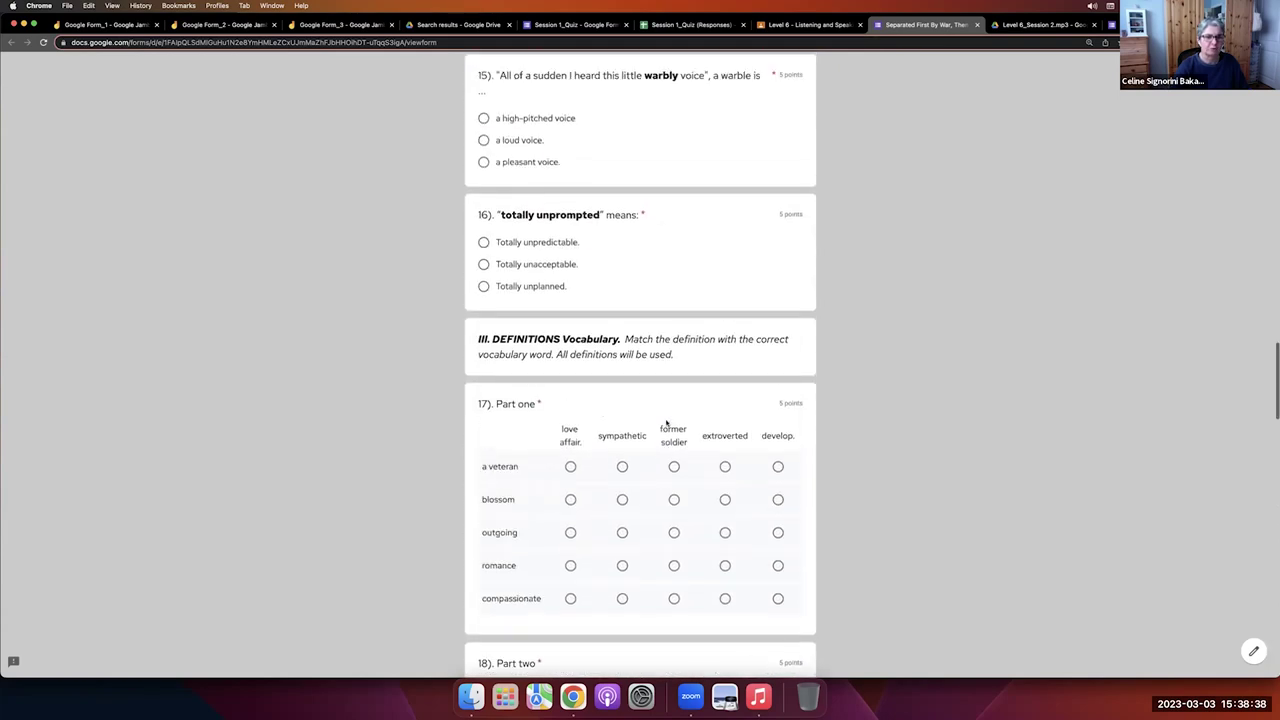
scroll(667, 423, "up", 15)
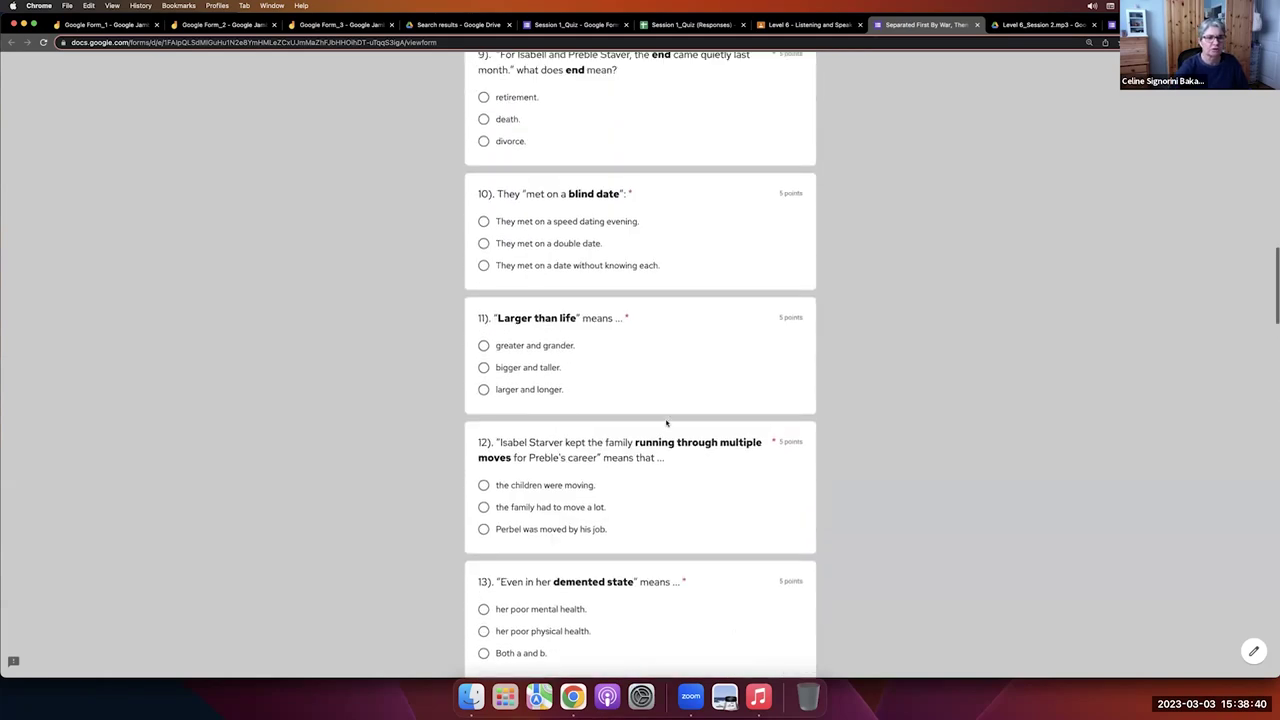
scroll(667, 423, "up", 15)
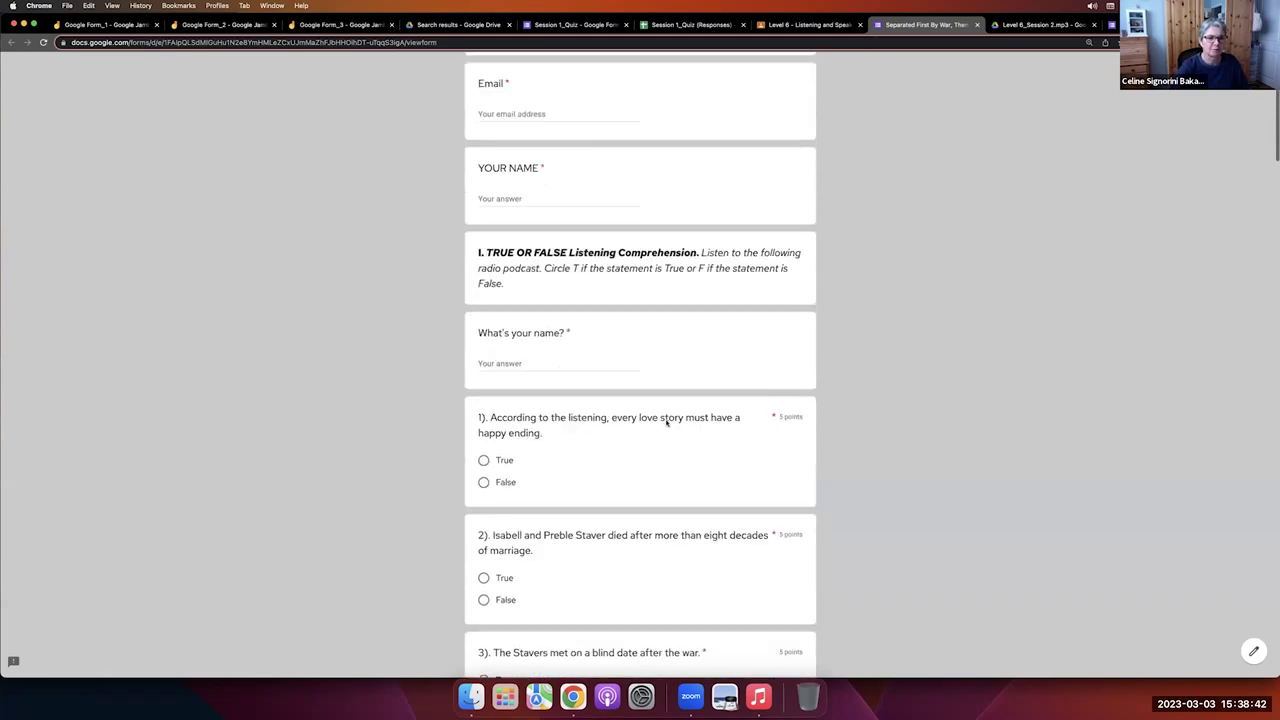
Close the WWII veterans form and its Level 6_Session 2.mp3 recording.
left_click(977, 25)
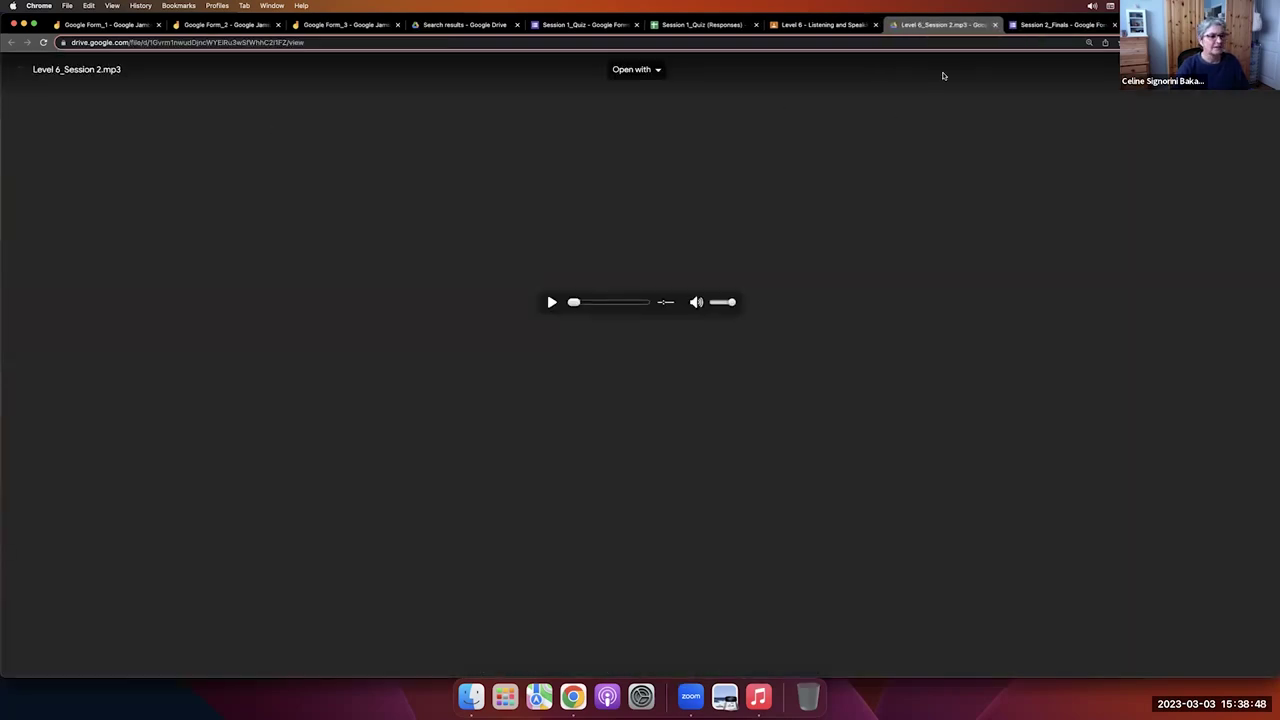
key("super+w")
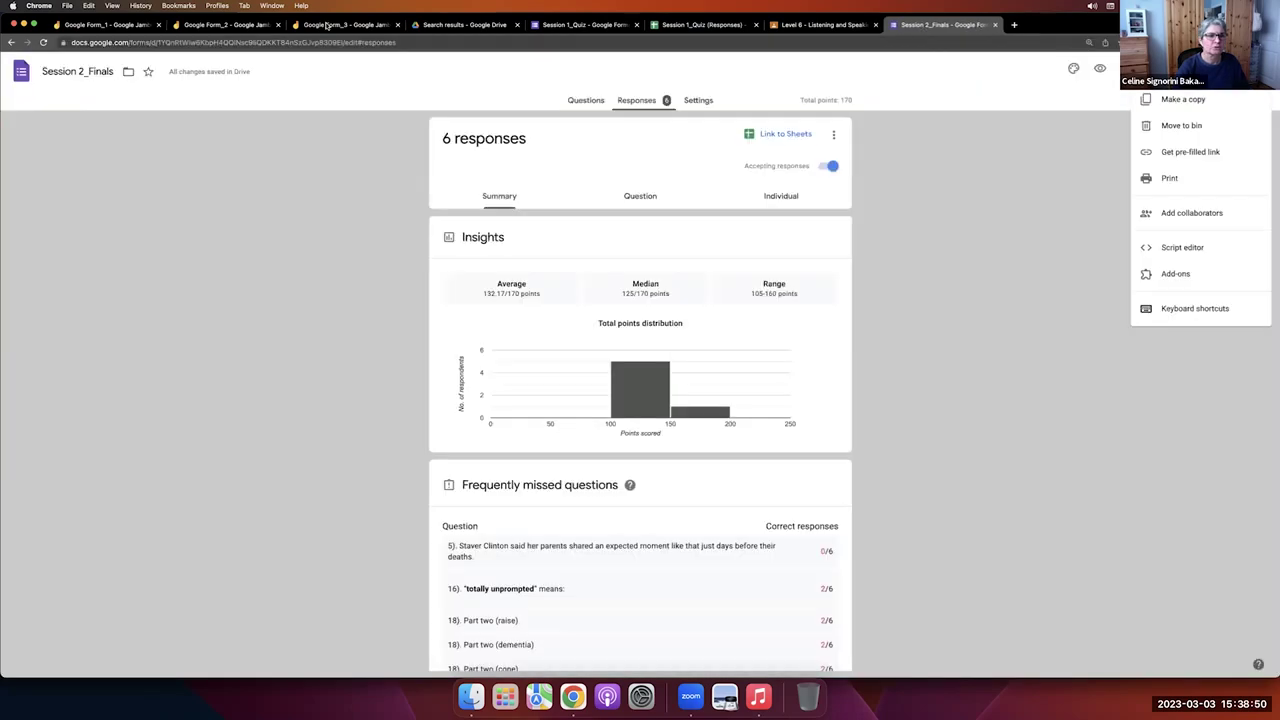
Check the Google Form_3 Jamboard, switch to the Google Form_1 Jamboard, and select its web address.
left_click(328, 26)
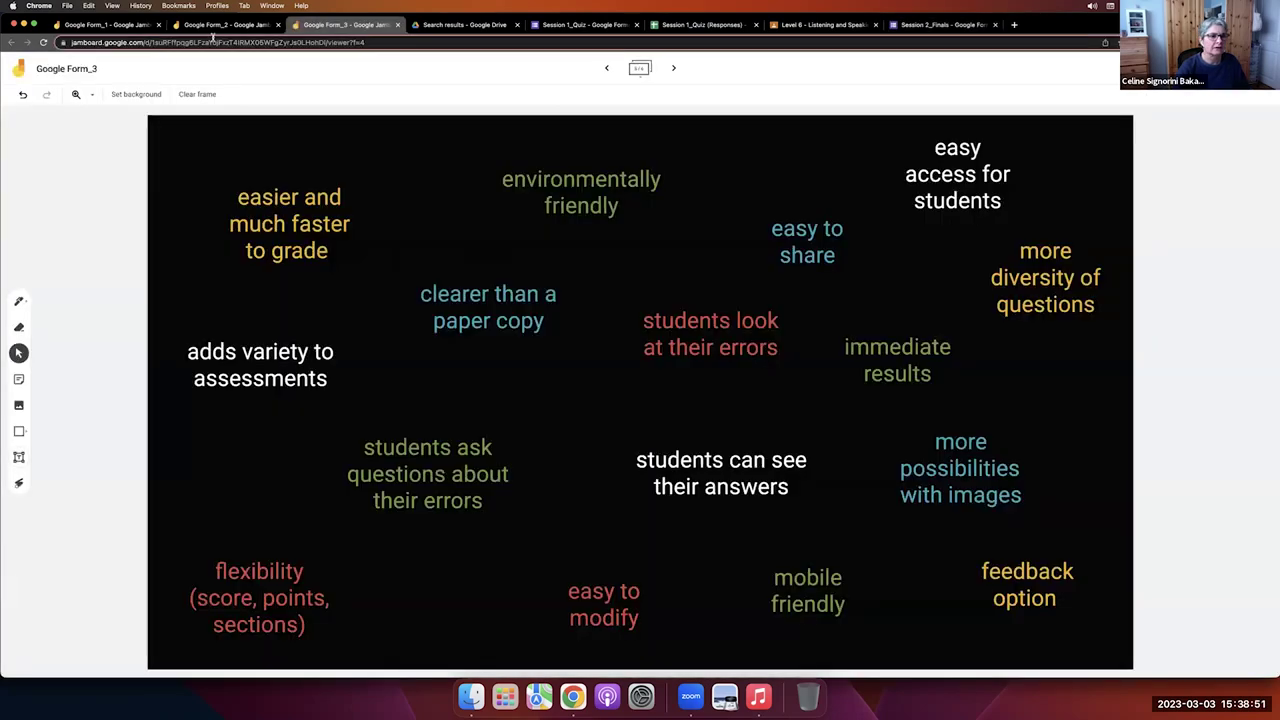
left_click(126, 26)
left_click(236, 41)
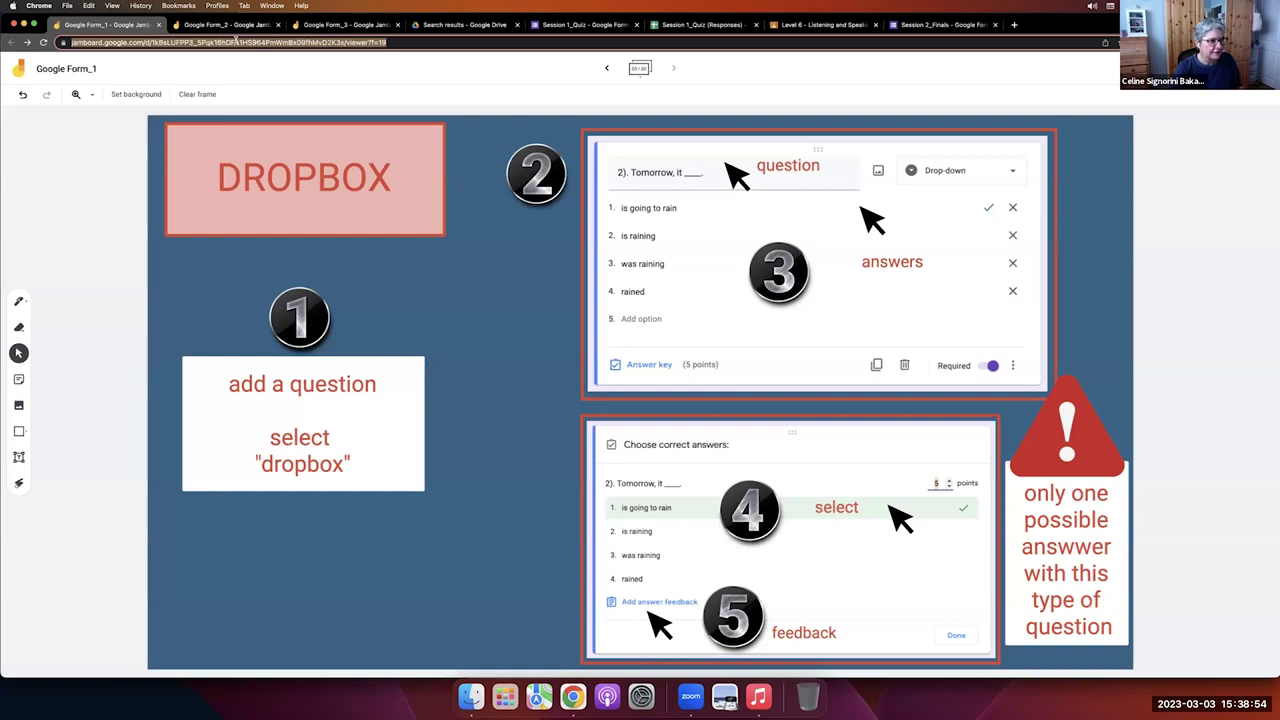